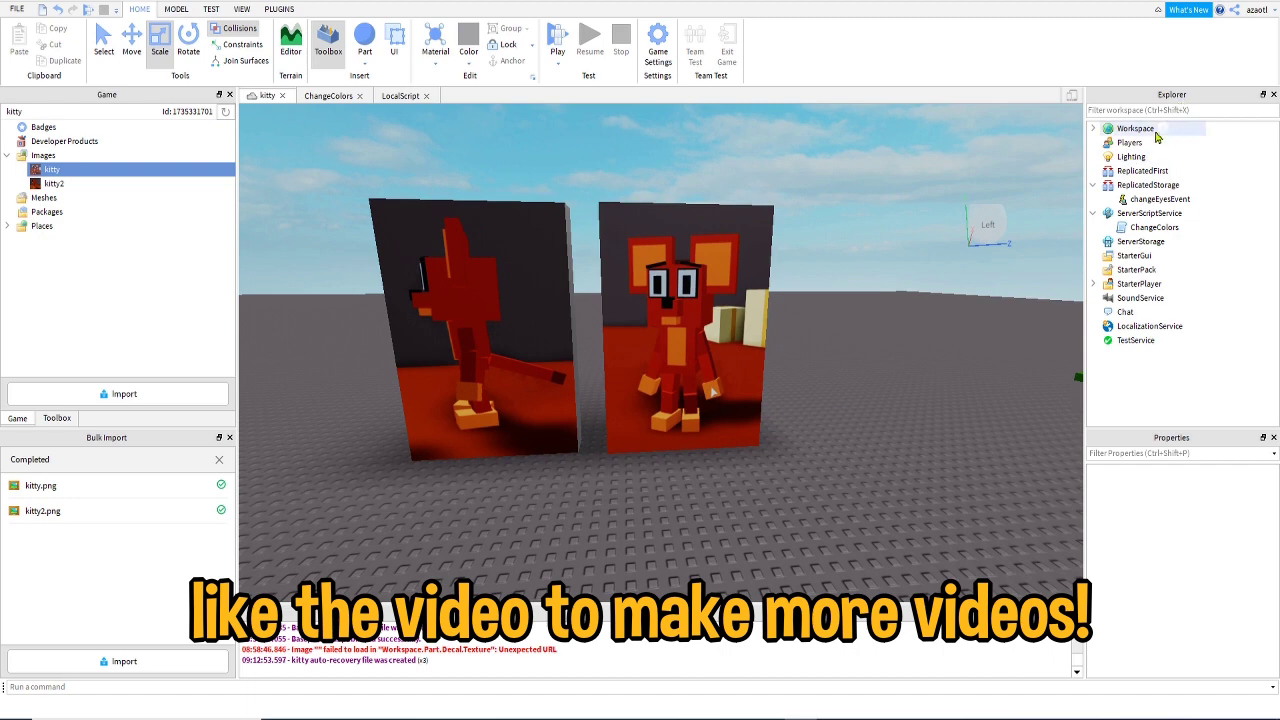
Insert a new Model object into Workspace.
{"action": "left_click", "coordinate": [1163, 129]}
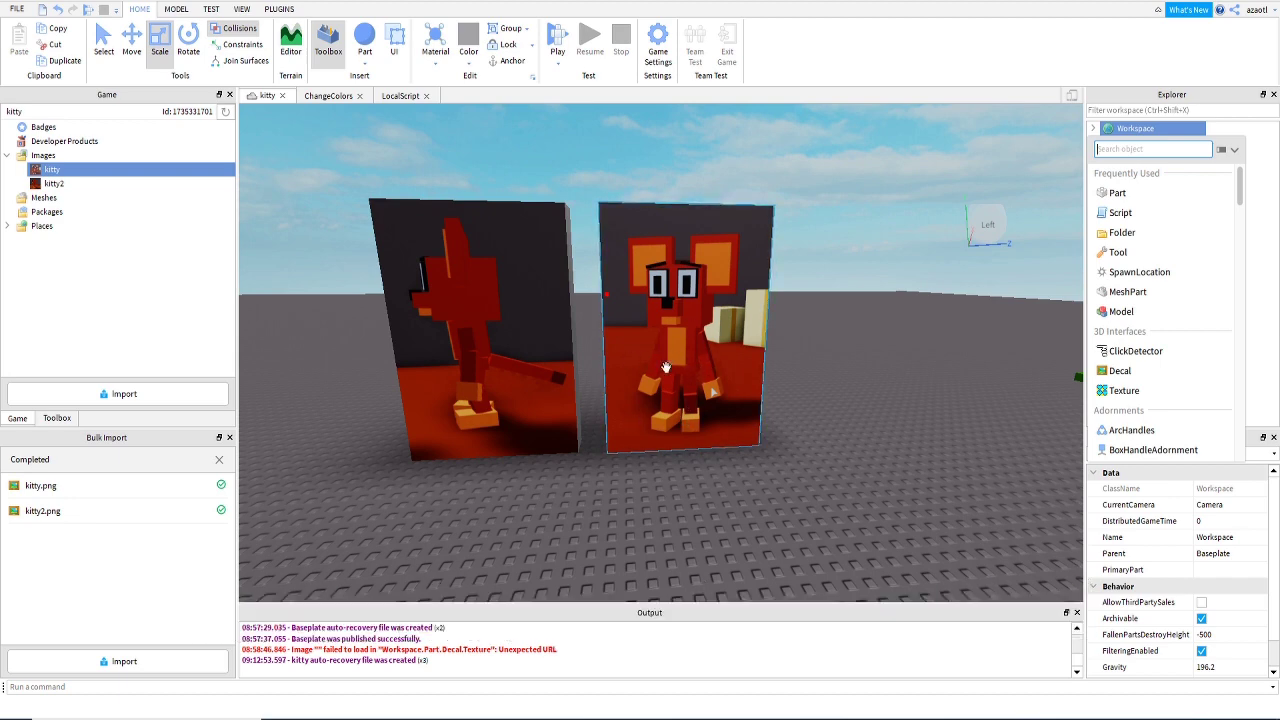
{"action": "left_click", "coordinate": [1123, 151]}
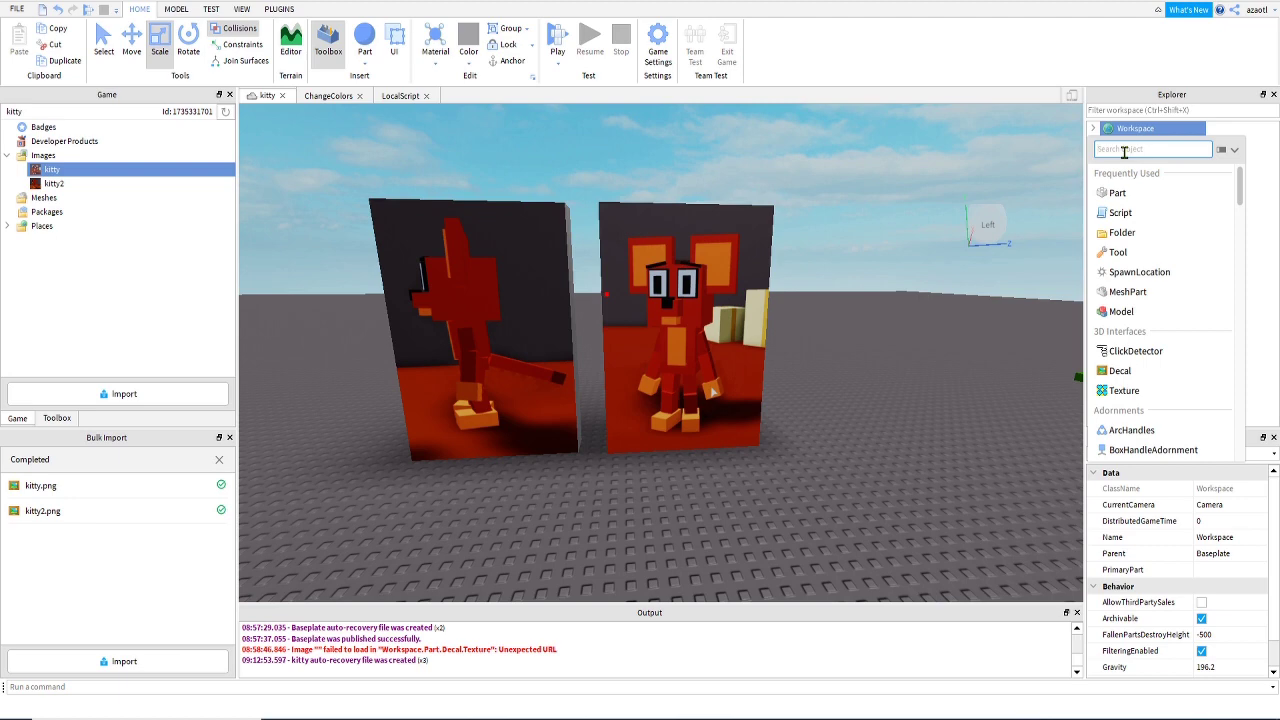
{"action": "type", "text": "mode"}
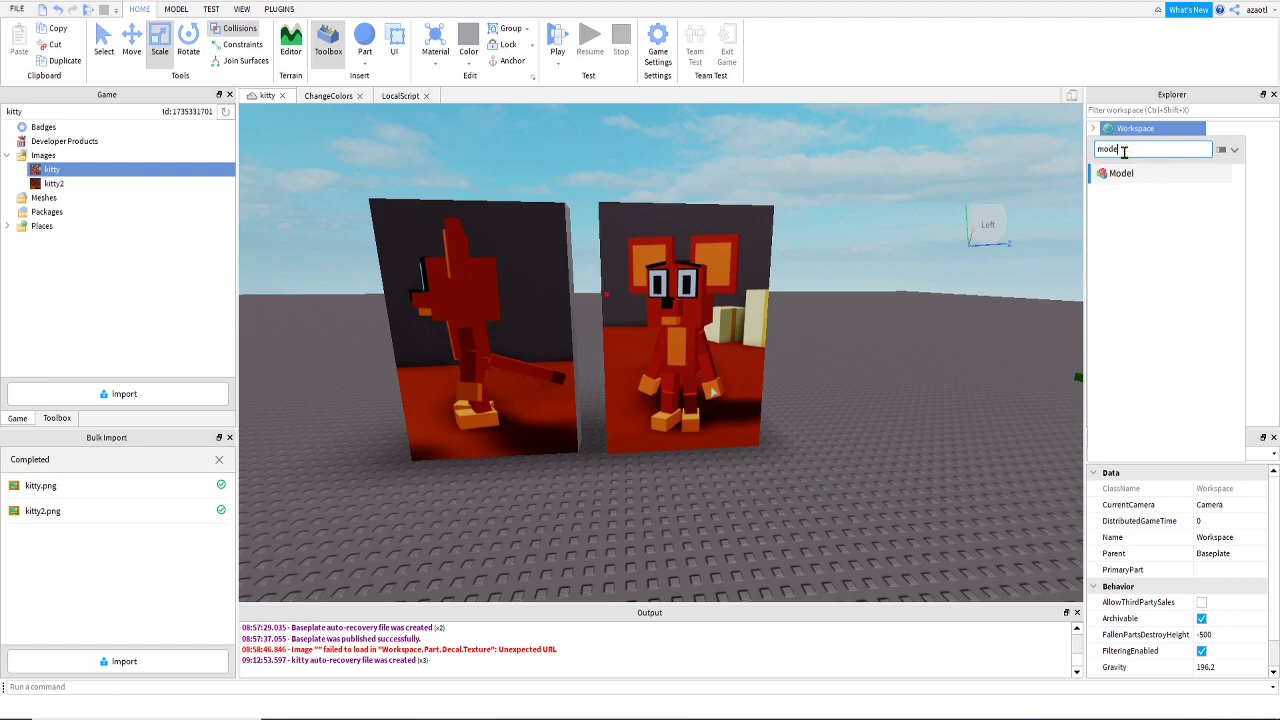
{"action": "left_click", "coordinate": [1133, 176]}
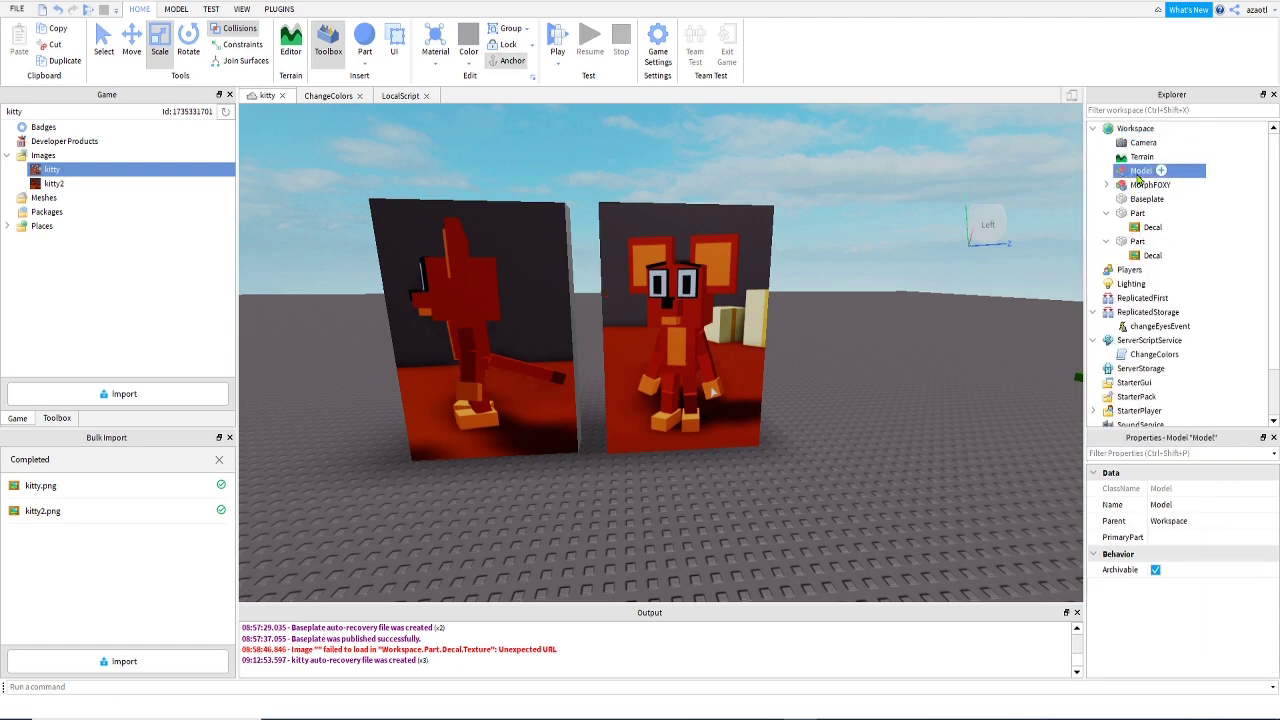
Rename the new model as Mouse.
{"action": "double_click", "coordinate": [1138, 175]}
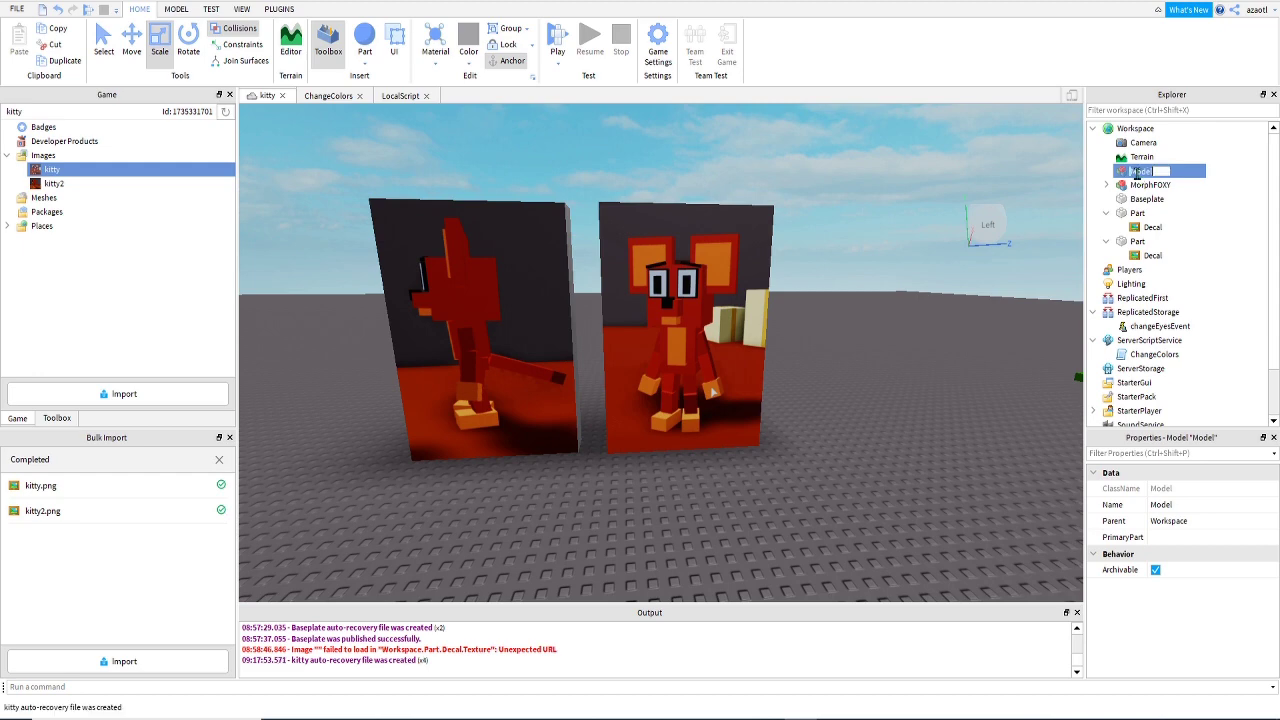
{"action": "type", "text": "MOUOS"}
{"action": "key", "text": "BackSpace"}
{"action": "key", "text": "BackSpace"}
{"action": "type", "text": "ouse"}
{"action": "key", "text": "Return"}
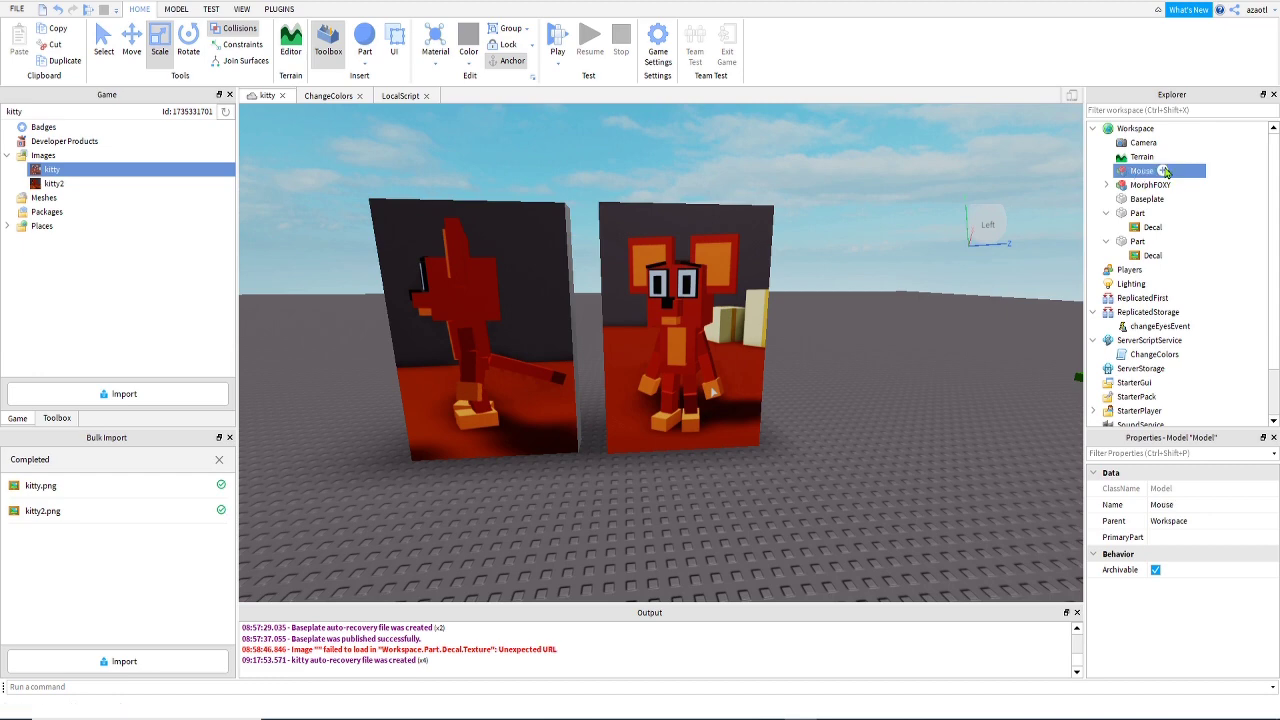
Insert a Part into the Mouse model.
{"action": "right_click_drag", "start_coordinate": [868, 415], "coordinate": [868, 416]}
{"action": "left_click", "coordinate": [1163, 171]}
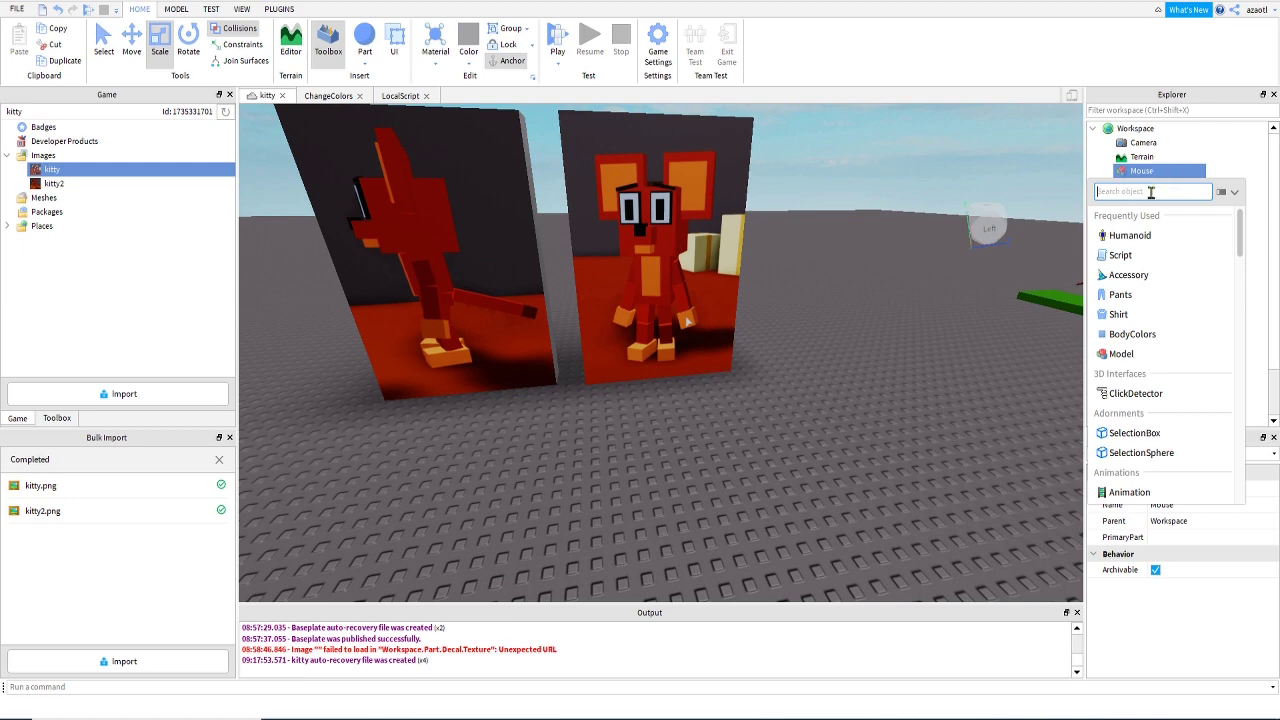
{"action": "type", "text": "par"}
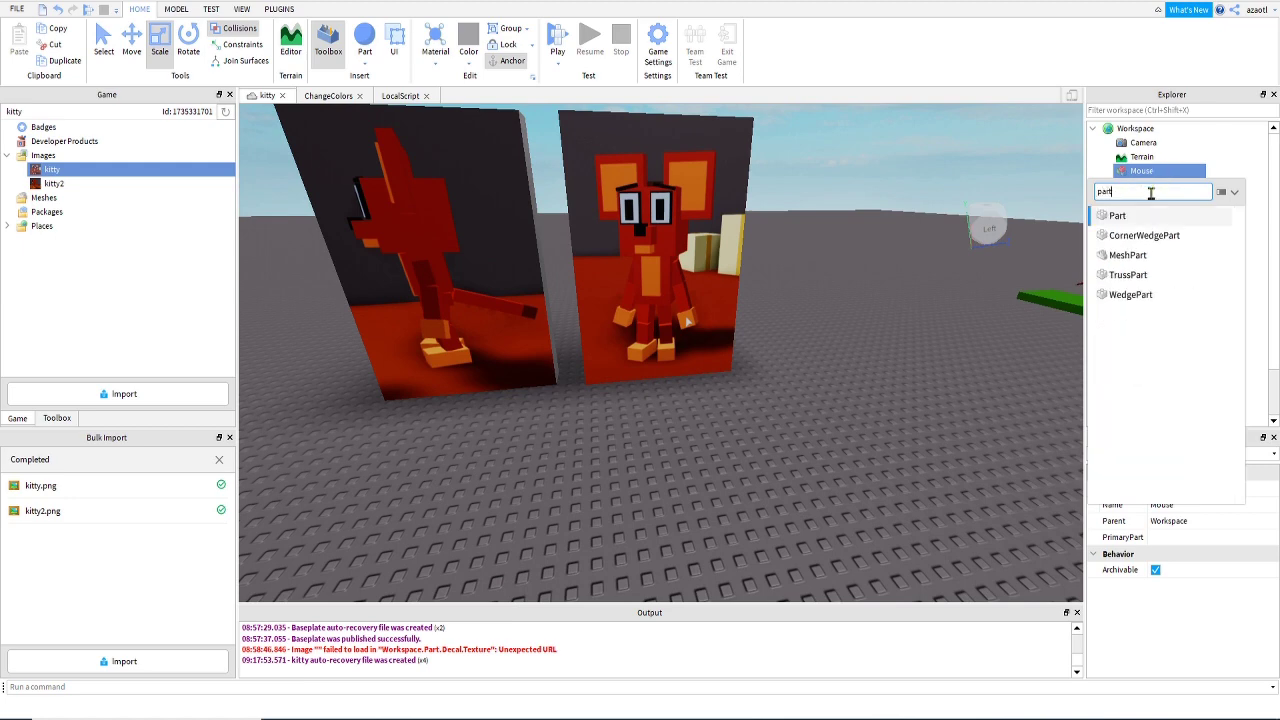
{"action": "type", "text": "t"}
{"action": "key", "text": "Return"}
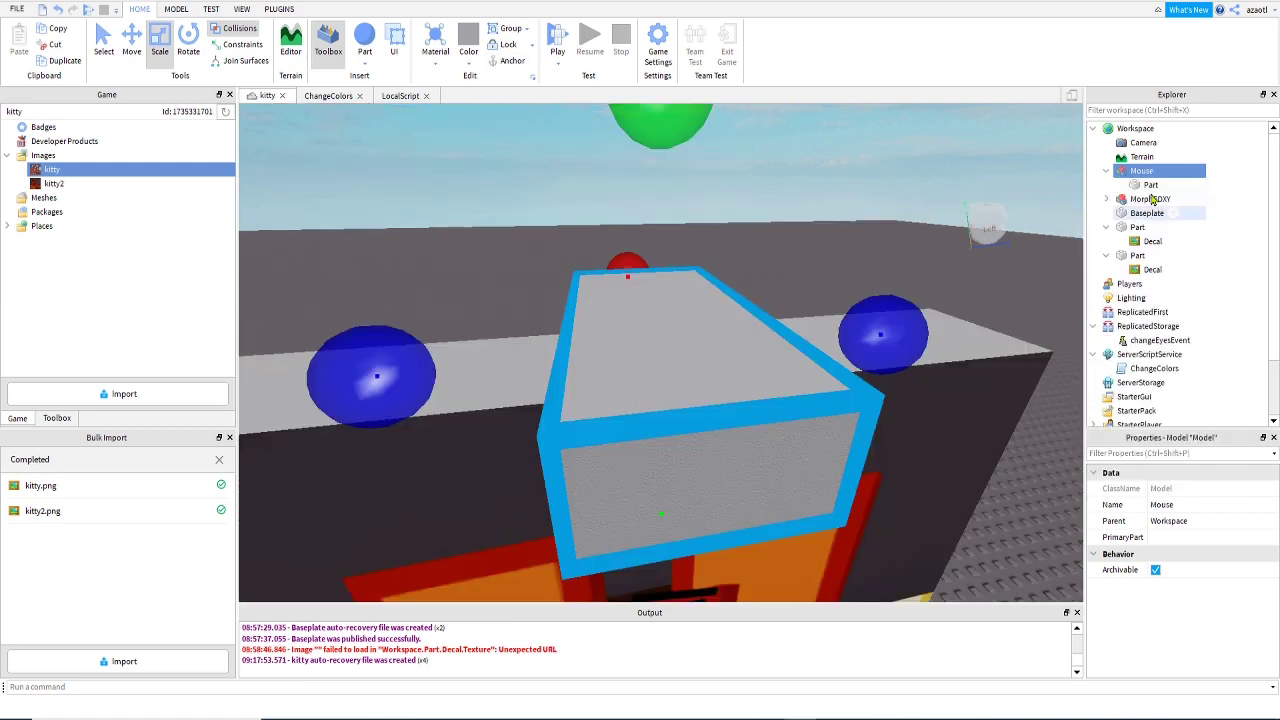
Move the Mouse model off the top of the front-view reference picture and lower it beside that picture.
{"action": "right_click_drag", "start_coordinate": [868, 430], "coordinate": [868, 430]}
{"action": "key", "text": "s"}
{"action": "left_click", "coordinate": [130, 50]}
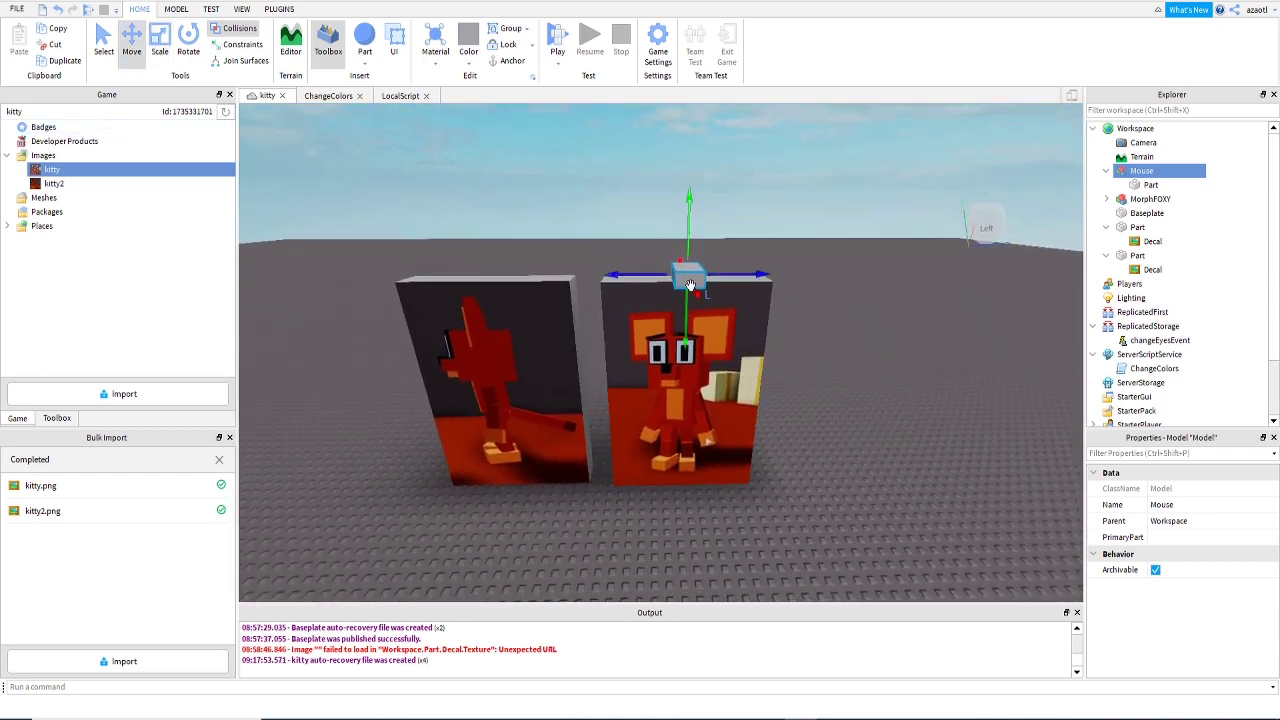
{"action": "left_click_drag", "start_coordinate": [740, 275], "coordinate": [910, 275]}
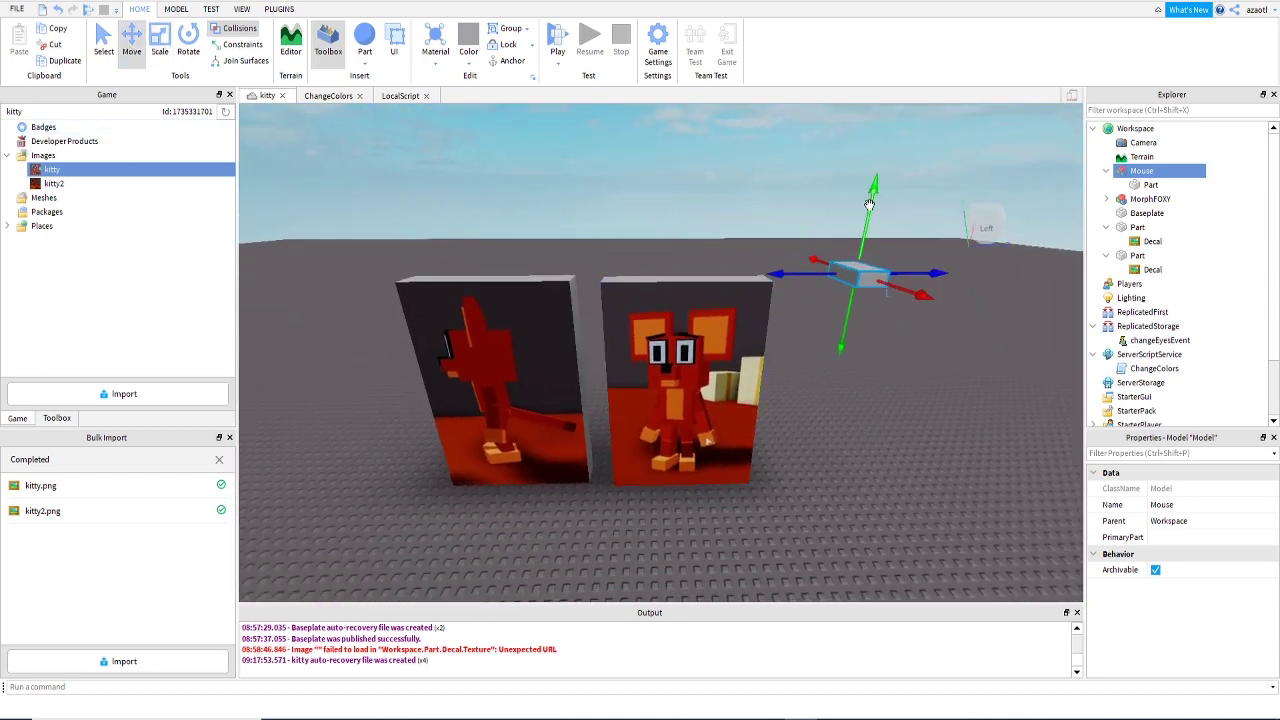
{"action": "left_click_drag", "start_coordinate": [869, 206], "coordinate": [856, 318]}
{"action": "key", "text": "d"}
{"action": "left_click_drag", "start_coordinate": [770, 358], "coordinate": [809, 361]}
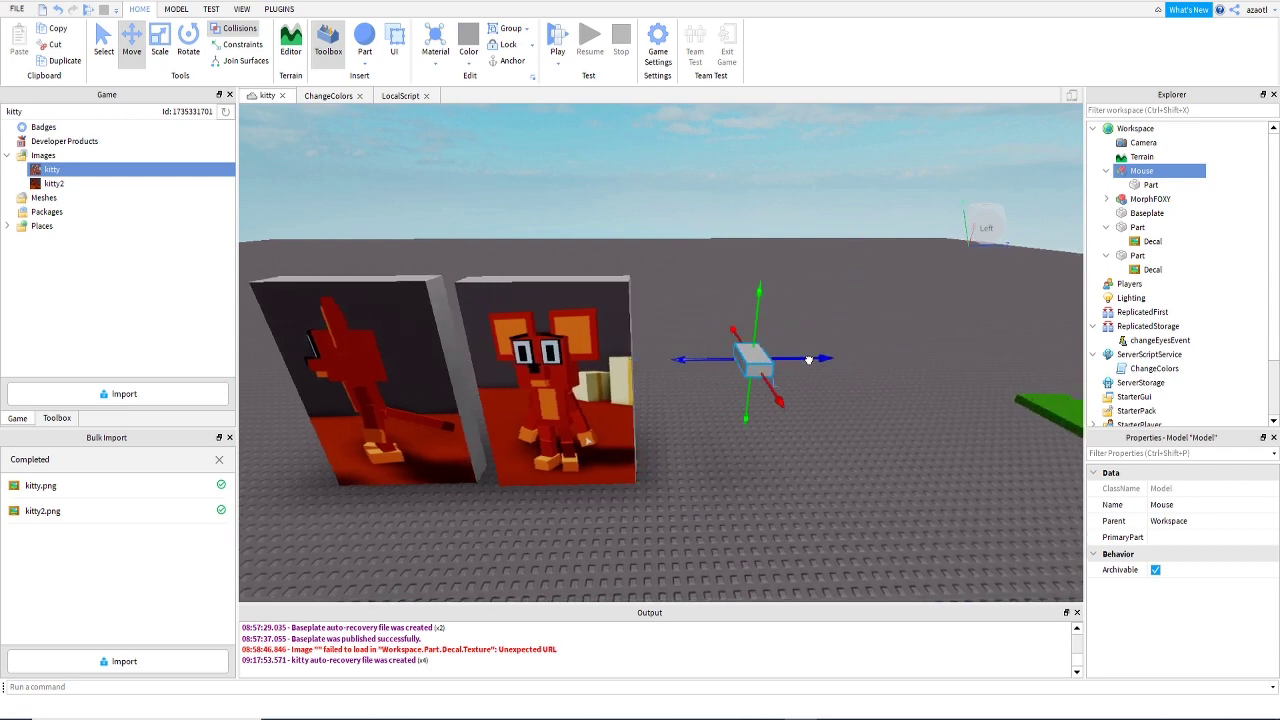
Adjust the Mouse model's depth so its part sits slightly in front of the reference pictures.
{"action": "left_click_drag", "start_coordinate": [771, 421], "coordinate": [885, 591]}
{"action": "key", "text": "s"}
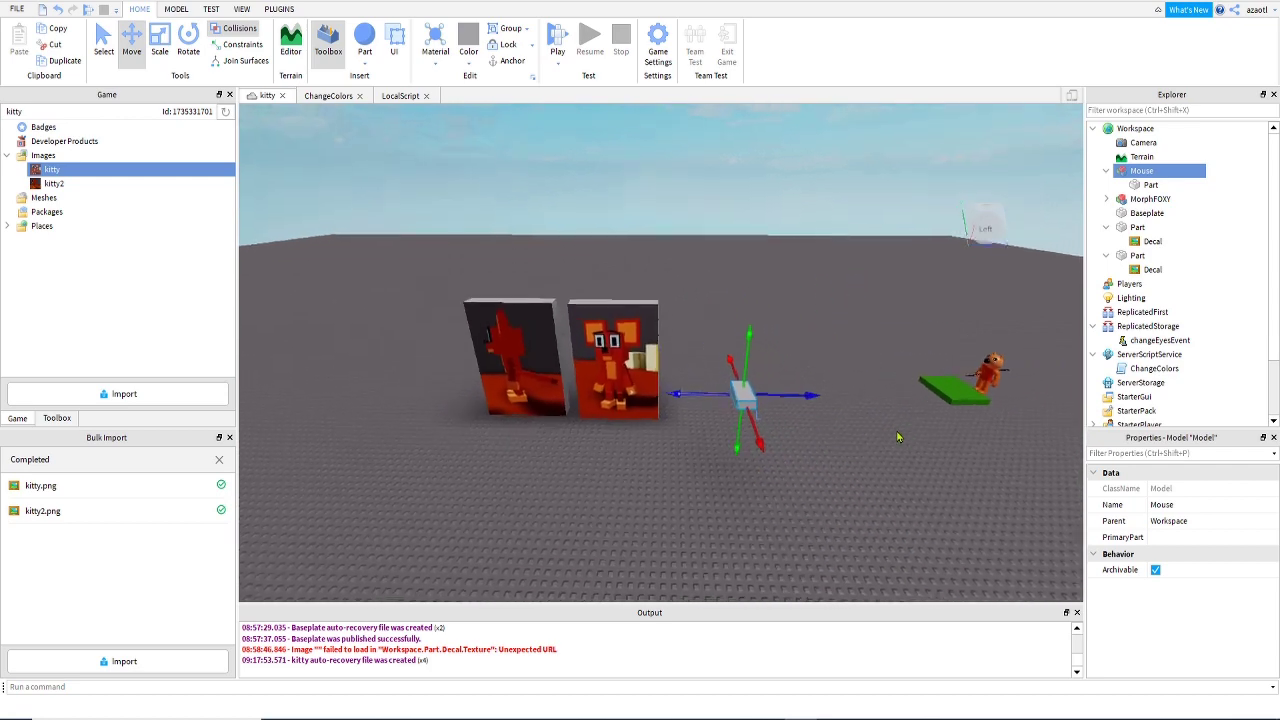
{"action": "key", "text": "q"}
{"action": "left_click_drag", "start_coordinate": [754, 284], "coordinate": [851, 434]}
{"action": "key", "text": "w"}
{"action": "key", "text": "s"}
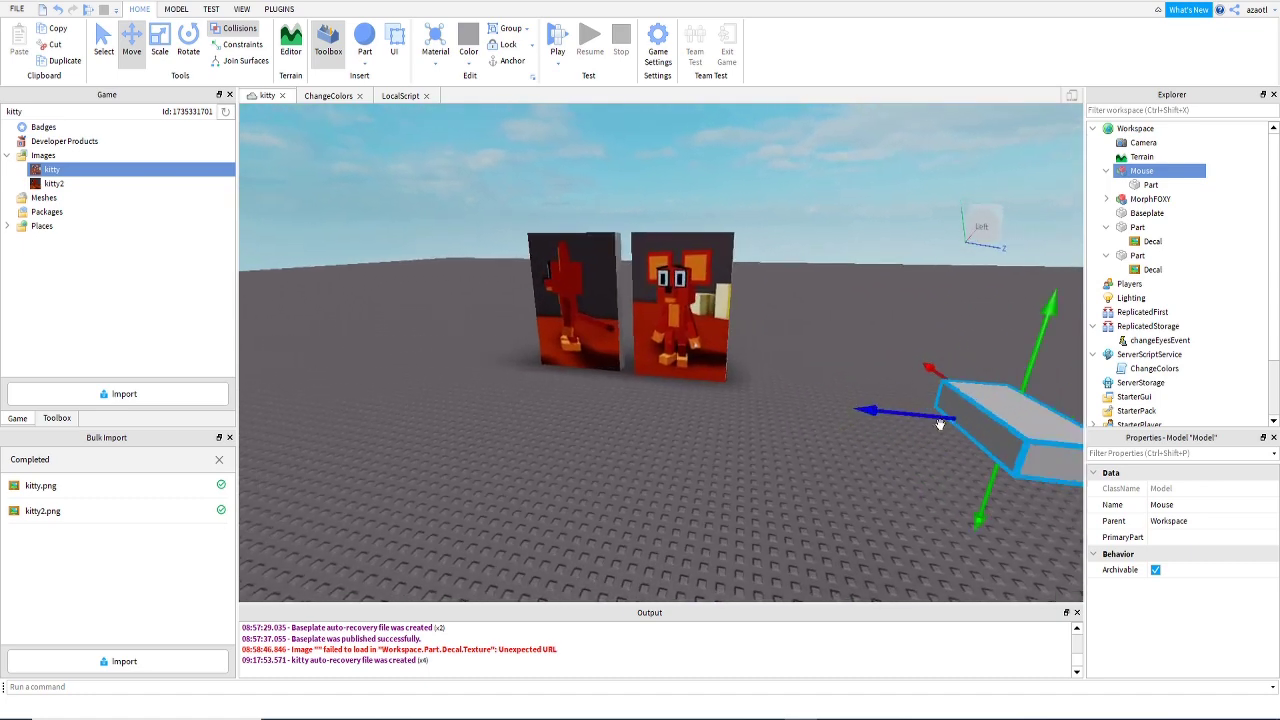
{"action": "key", "text": "d"}
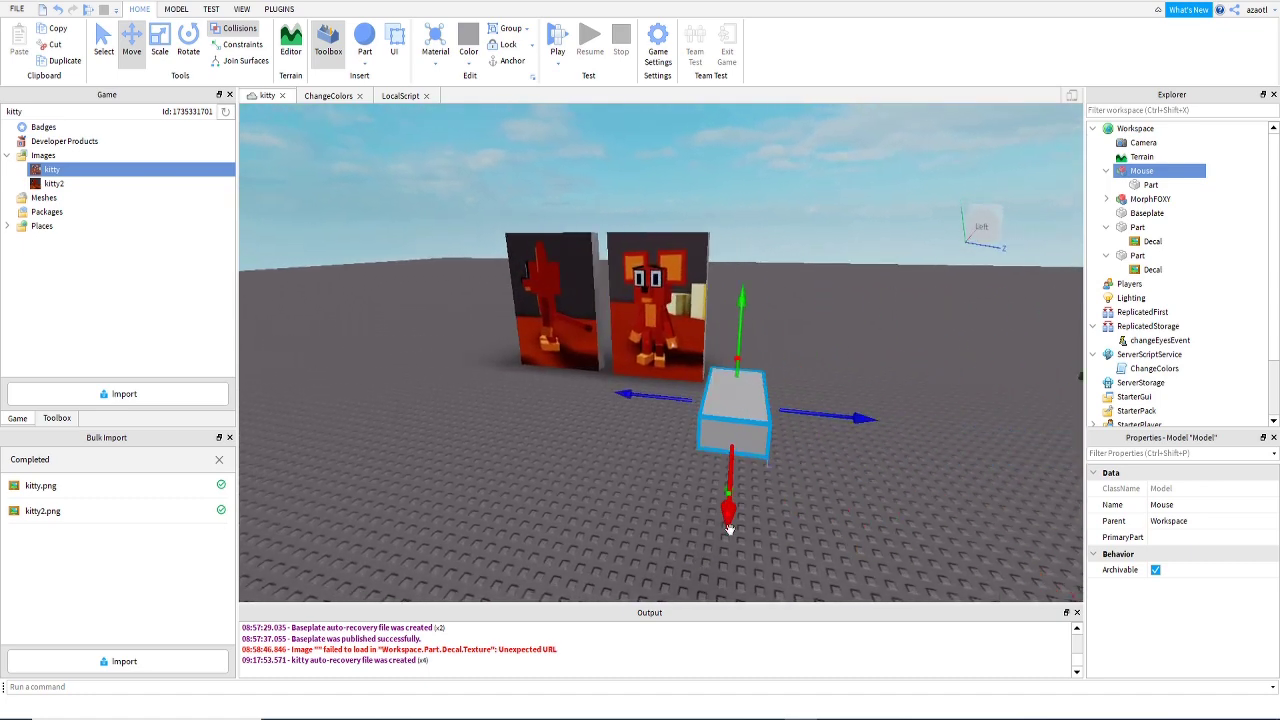
{"action": "left_click_drag", "start_coordinate": [730, 512], "coordinate": [740, 371]}
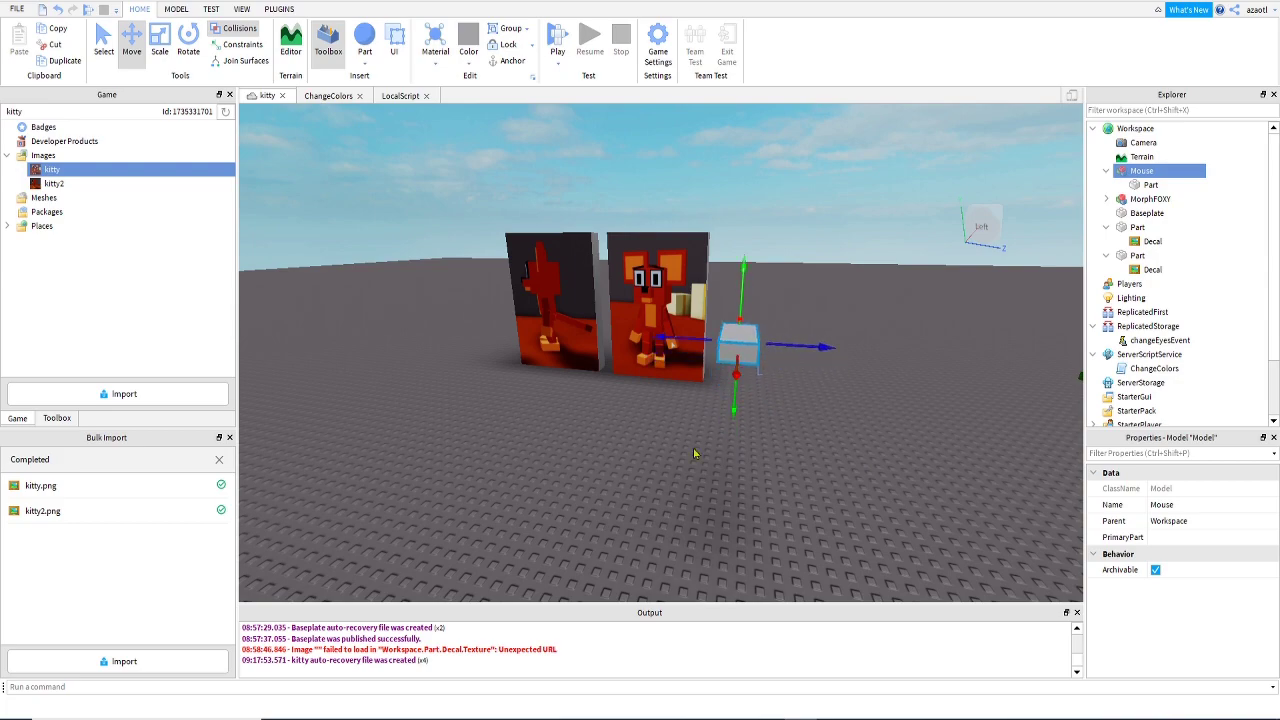
Fine-tune the Mouse model's sideways position between the front-view picture and the green morph pad.
{"action": "key", "text": "w"}
{"action": "key", "text": "s"}
{"action": "right_click_drag", "start_coordinate": [692, 447], "coordinate": [697, 451]}
{"action": "key", "text": "a"}
{"action": "key", "text": "w"}
{"action": "left_click_drag", "start_coordinate": [1044, 381], "coordinate": [823, 348]}
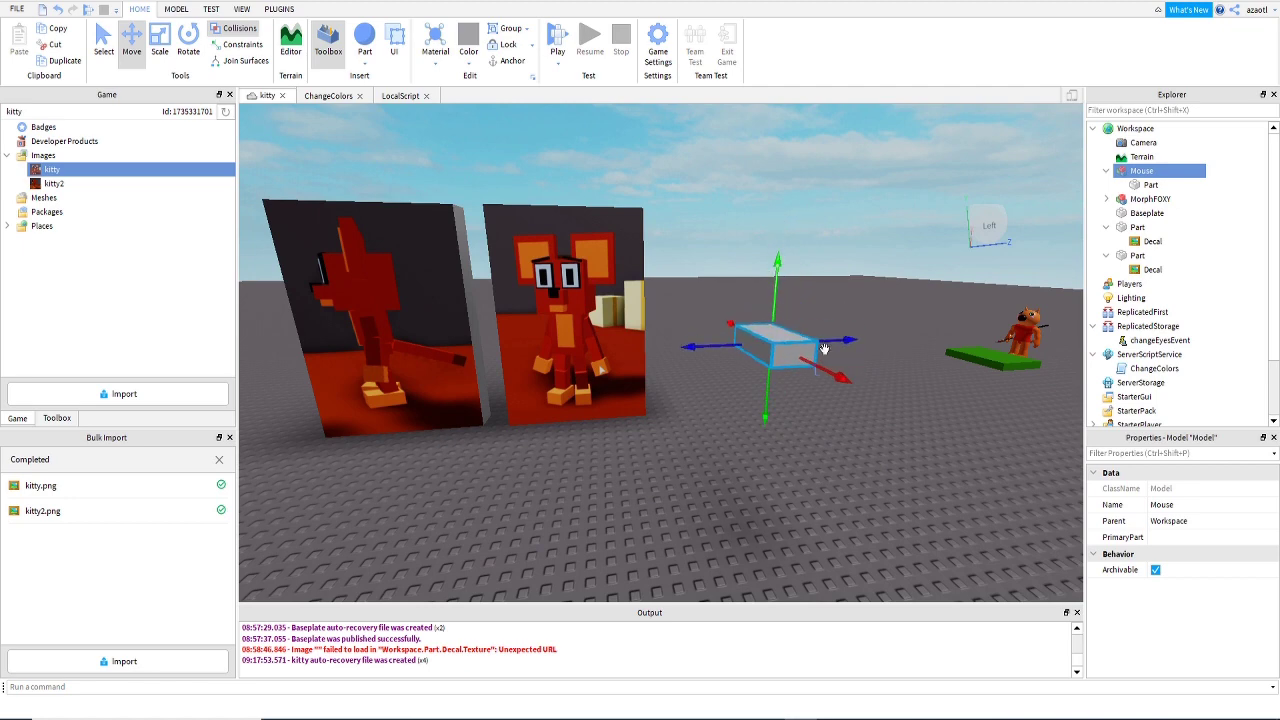
{"action": "key", "text": "s"}
{"action": "right_click_drag", "start_coordinate": [866, 363], "coordinate": [866, 364]}
{"action": "key", "text": "w"}
{"action": "key", "text": "s"}
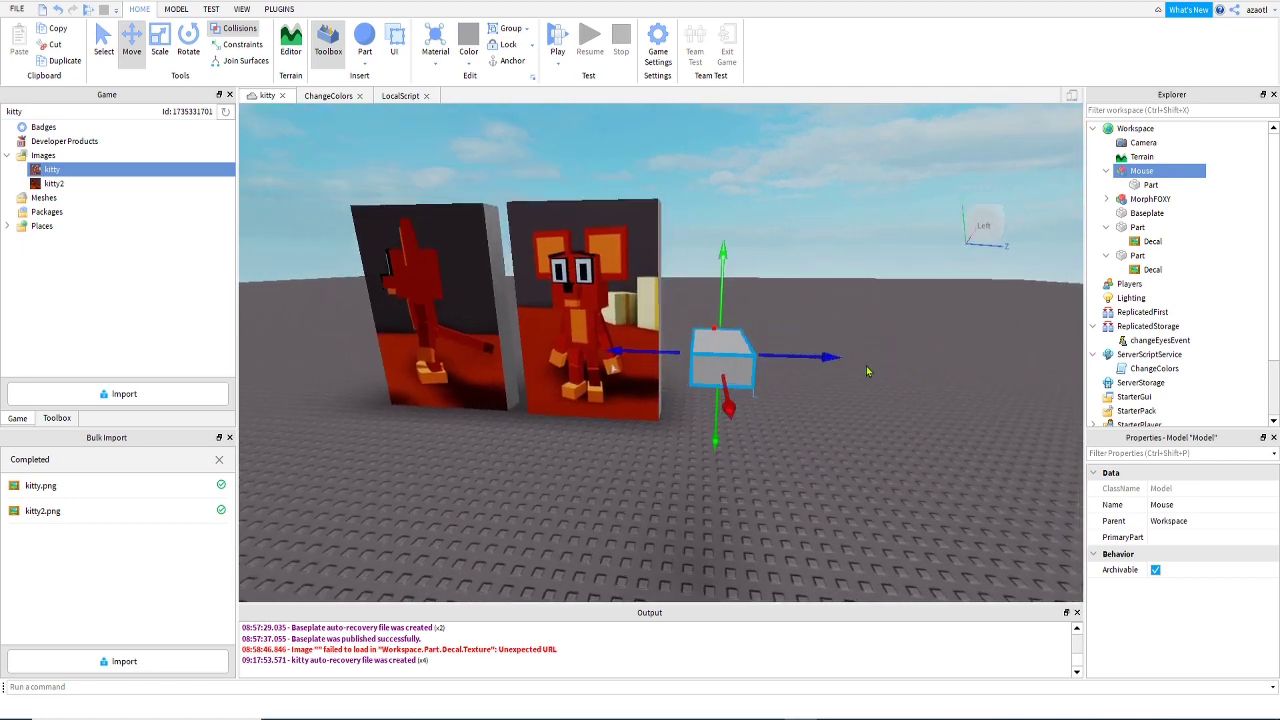
{"action": "key", "text": "w"}
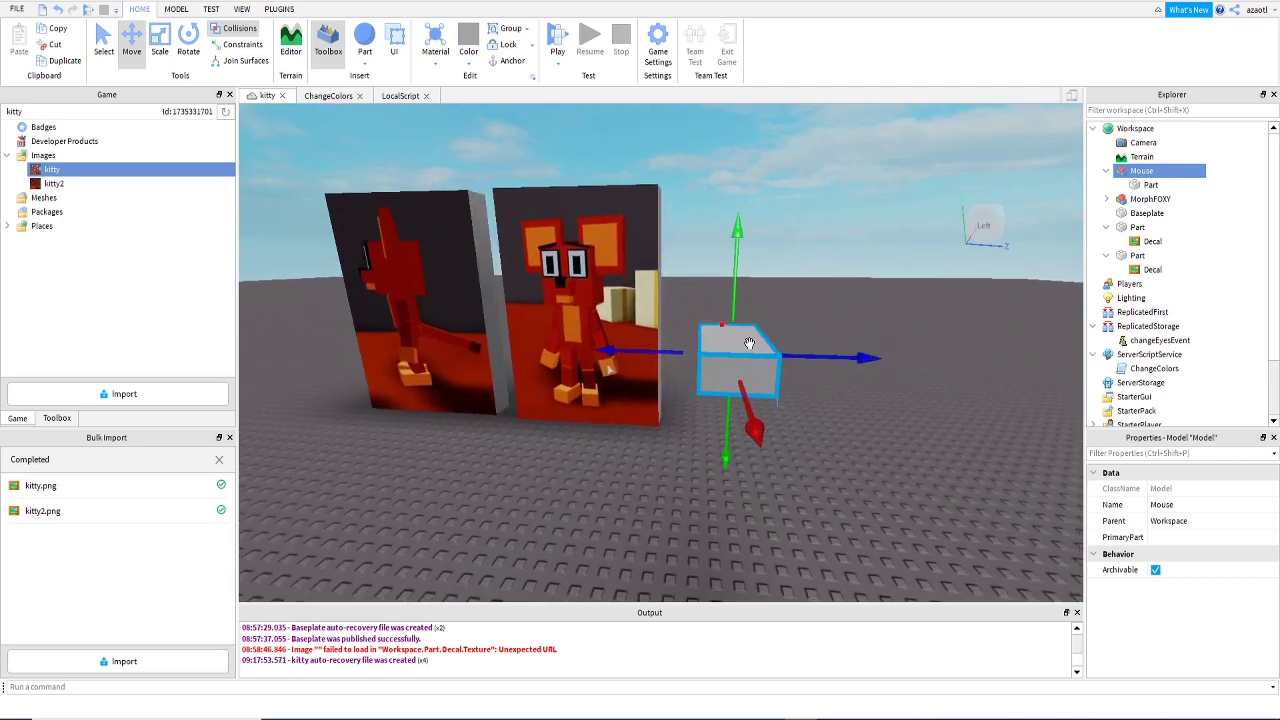
Expand the surface properties of the part inside Mouse and highlight its FrontSurface to identify the front face.
{"action": "left_click", "coordinate": [1150, 185]}
{"action": "scroll", "coordinate": [1160, 600], "scroll_direction": "down", "scroll_amount": 8}
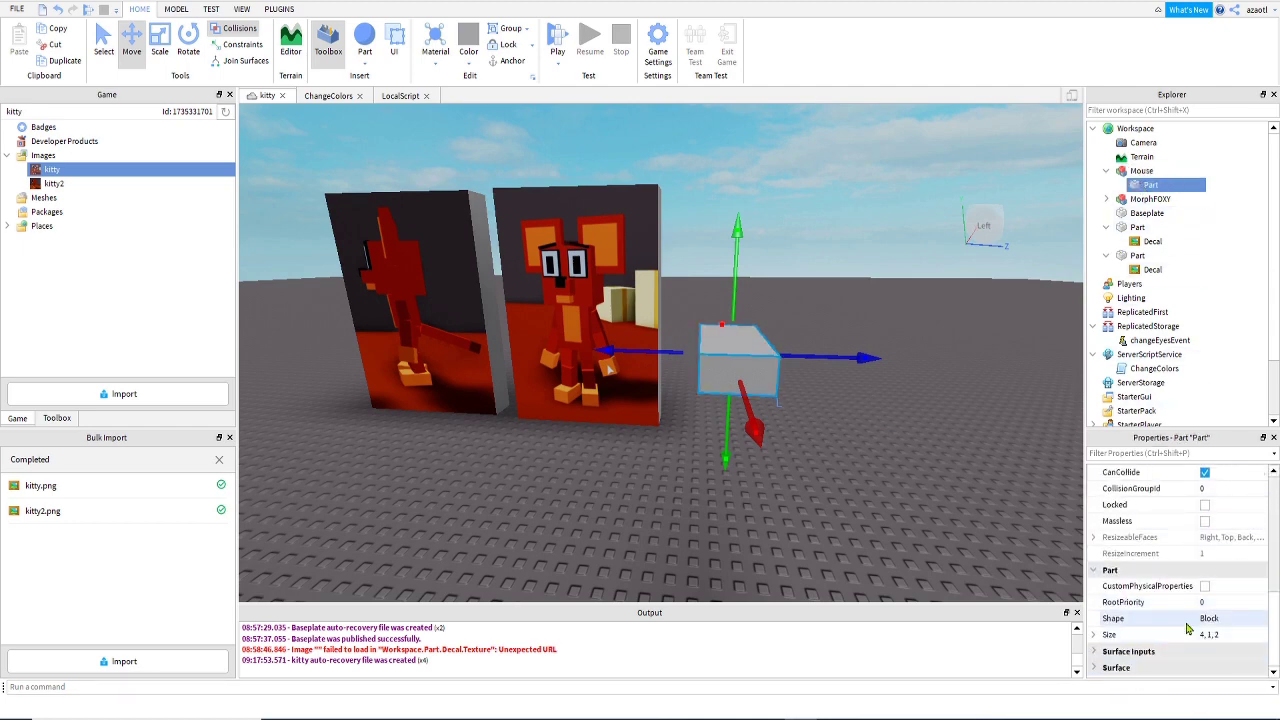
{"action": "left_click", "coordinate": [1098, 668]}
{"action": "scroll", "coordinate": [1188, 622], "scroll_direction": "down", "scroll_amount": 2}
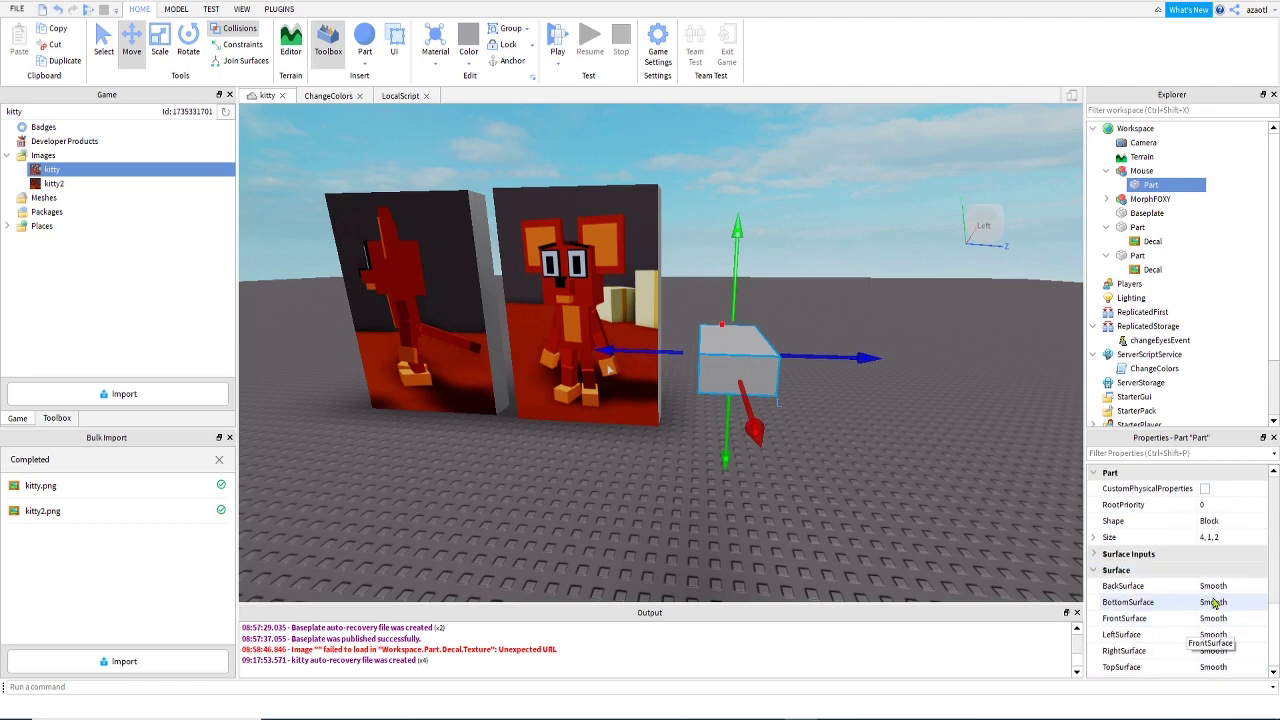
{"action": "left_click", "coordinate": [1158, 620]}
{"action": "key", "text": "a"}
{"action": "right_click_drag", "start_coordinate": [640, 461], "coordinate": [640, 461]}
{"action": "key", "text": "d"}
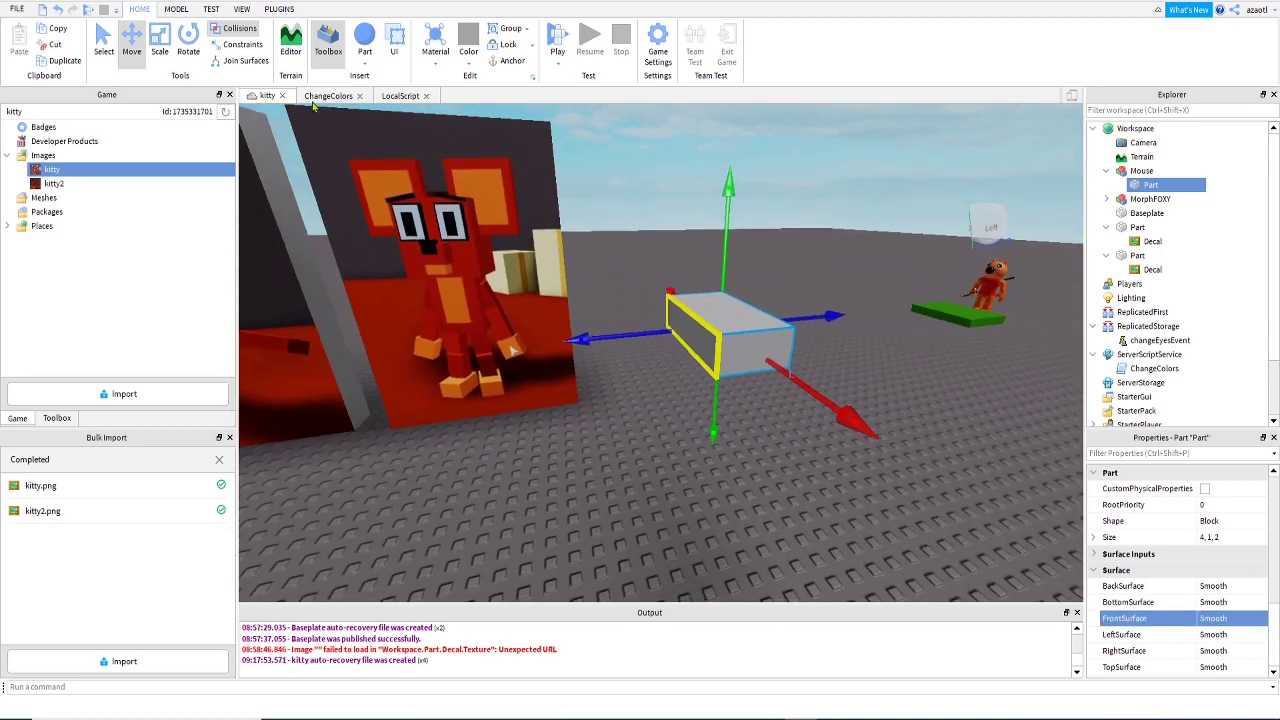
Rotate the part 90 degrees about the vertical axis so its front surface faces the same way as the reference pictures.
{"action": "left_click", "coordinate": [188, 40]}
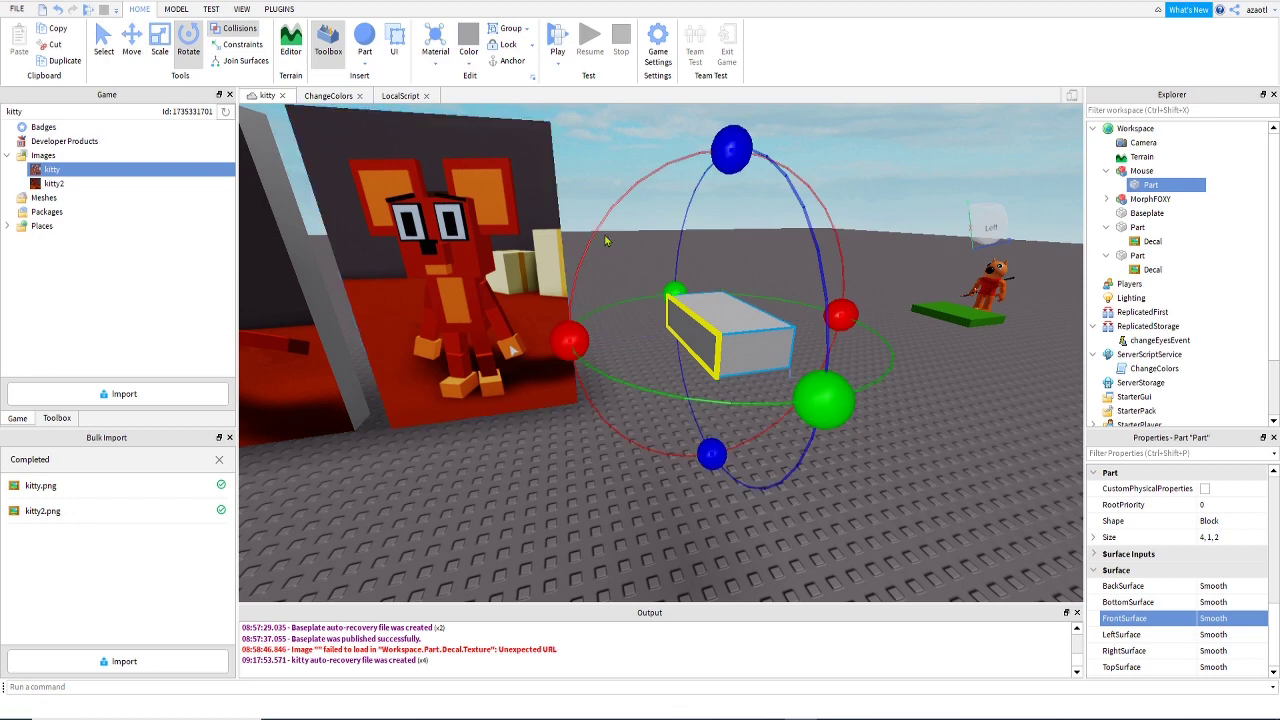
{"action": "left_click_drag", "start_coordinate": [672, 292], "coordinate": [828, 458]}
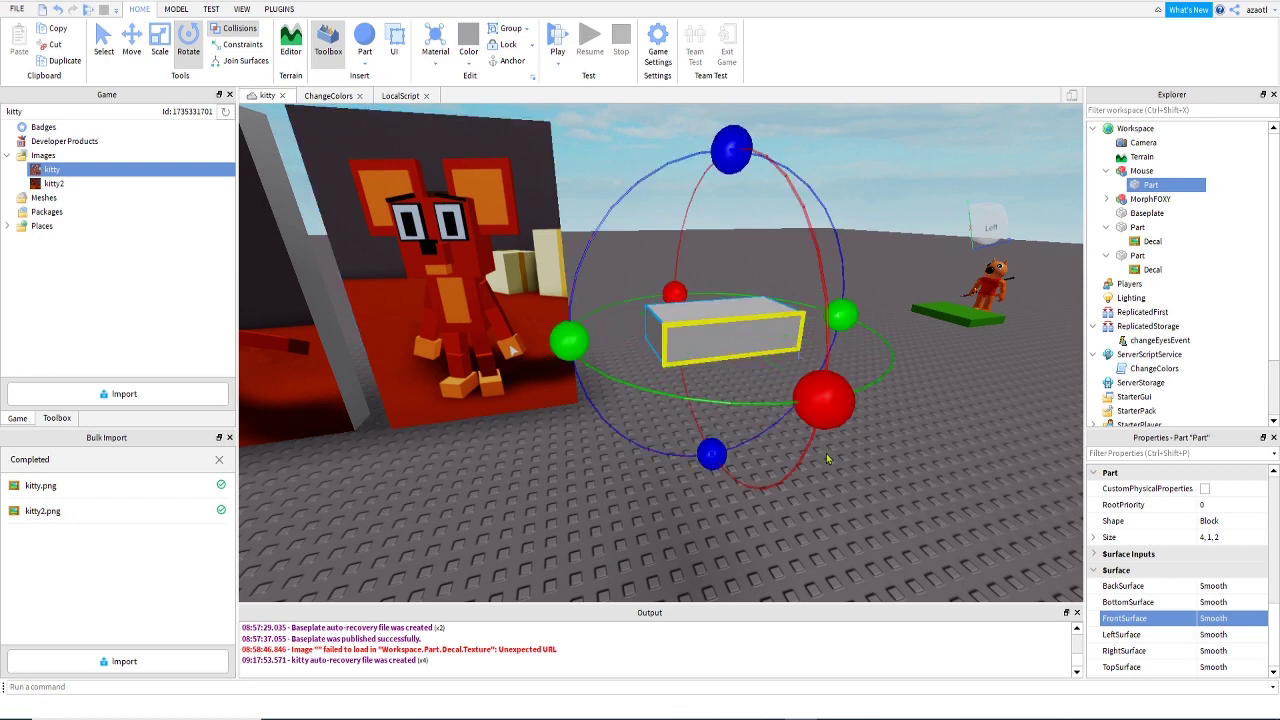
{"action": "right_click_drag", "start_coordinate": [827, 458], "coordinate": [828, 458]}
{"action": "left_click", "coordinate": [107, 48]}
{"action": "right_click_drag", "start_coordinate": [745, 371], "coordinate": [744, 366]}
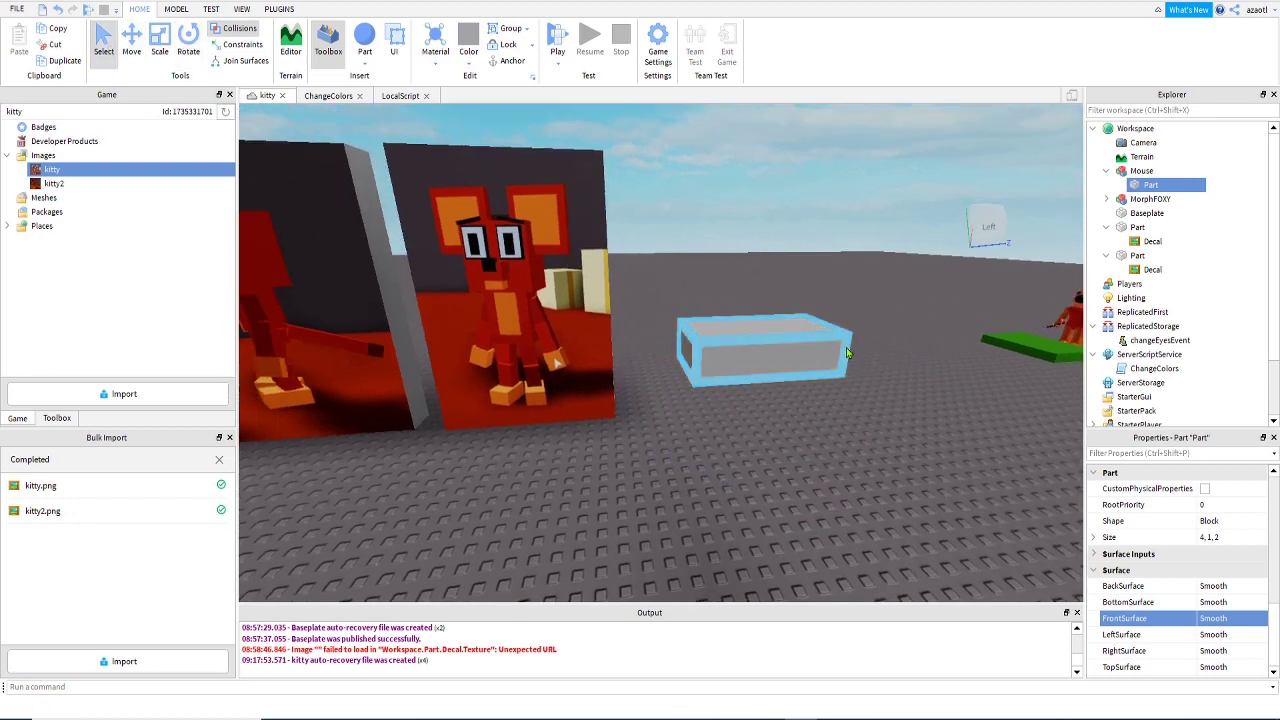
Rename the part inside the Mouse model as HumanoidRootPart.
{"action": "left_click", "coordinate": [1150, 186]}
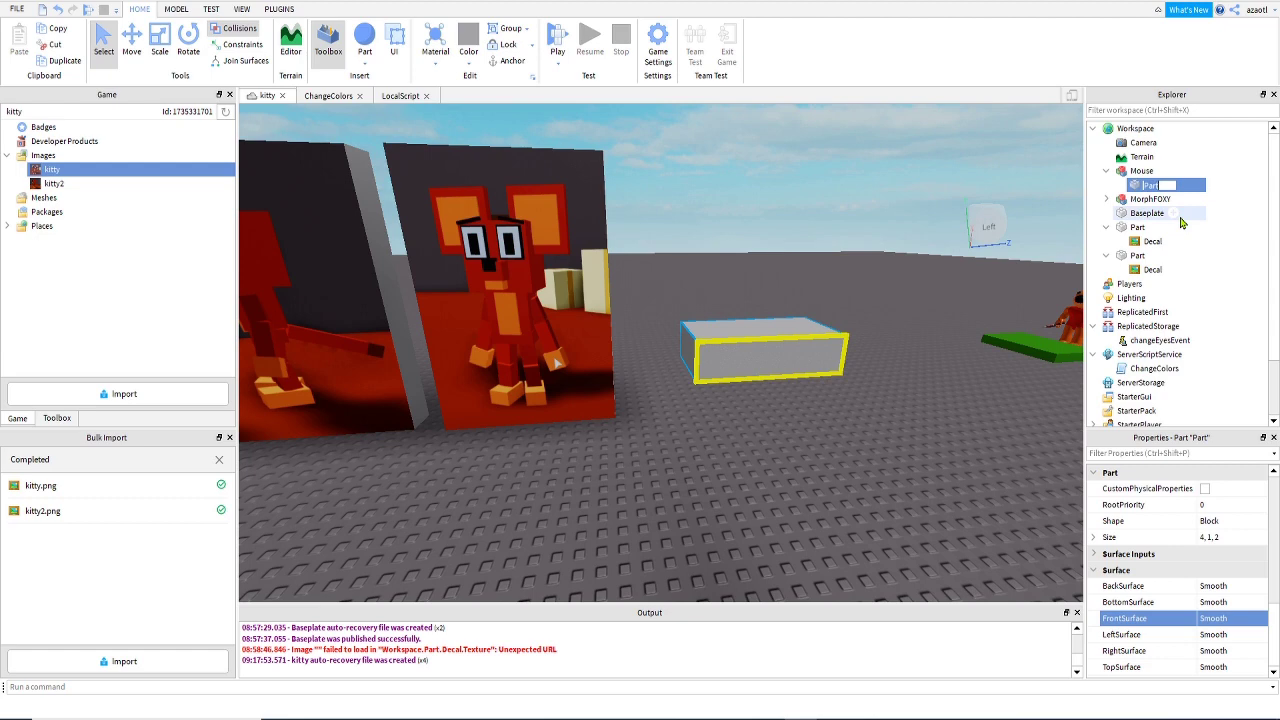
{"action": "type", "text": "HumanoidRootPart"}
{"action": "key", "text": "Return"}
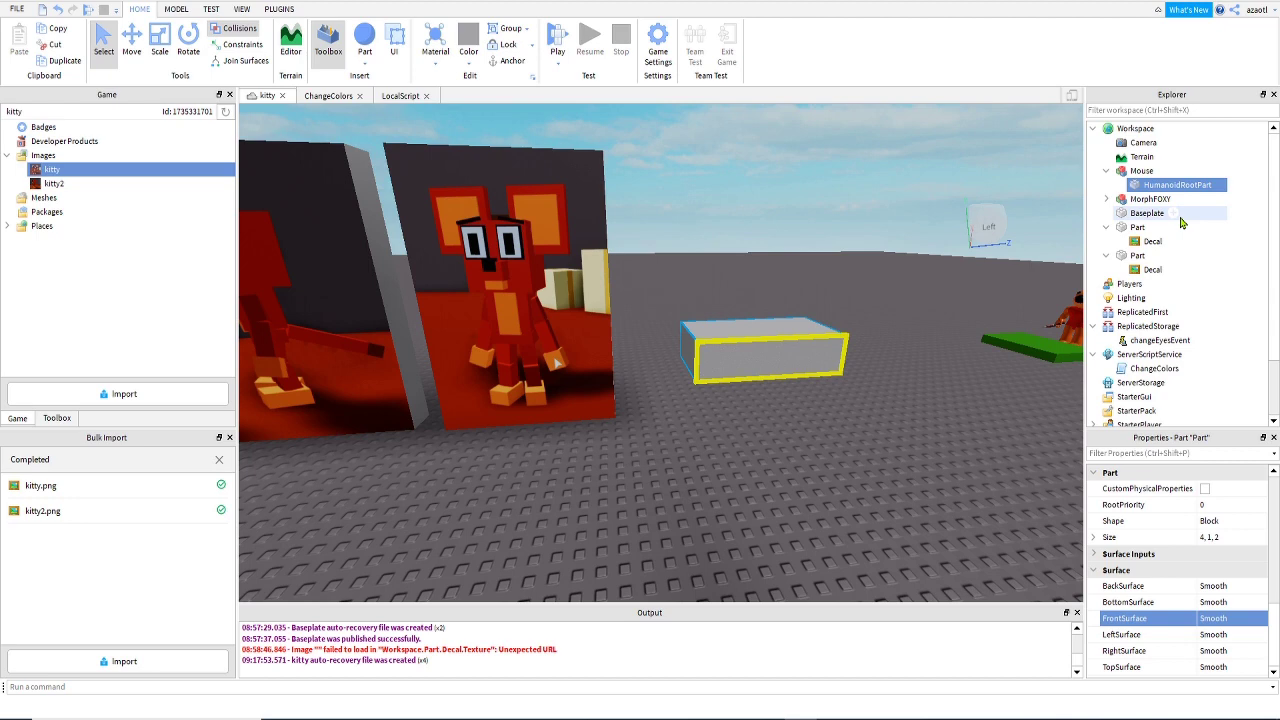
Turn on Anchored for the HumanoidRootPart.
{"action": "mouse_move", "coordinate": [1168, 188]}
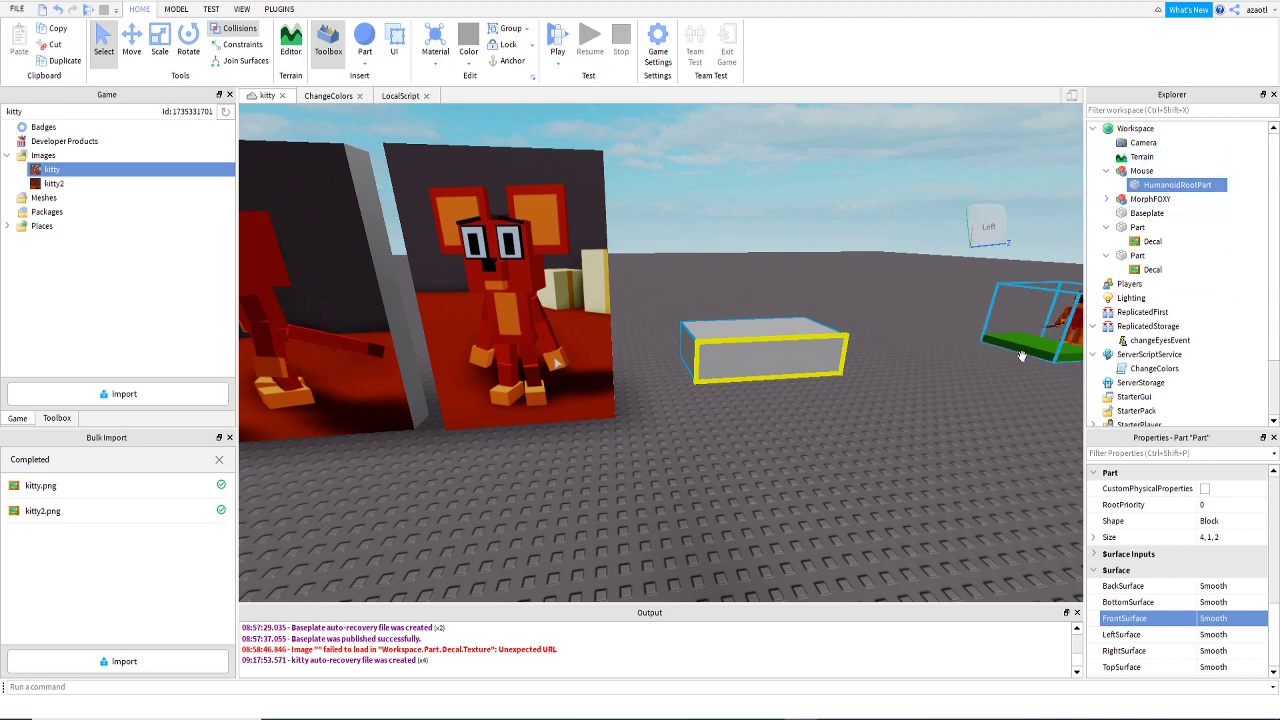
{"action": "right_click_drag", "start_coordinate": [888, 483], "coordinate": [888, 483]}
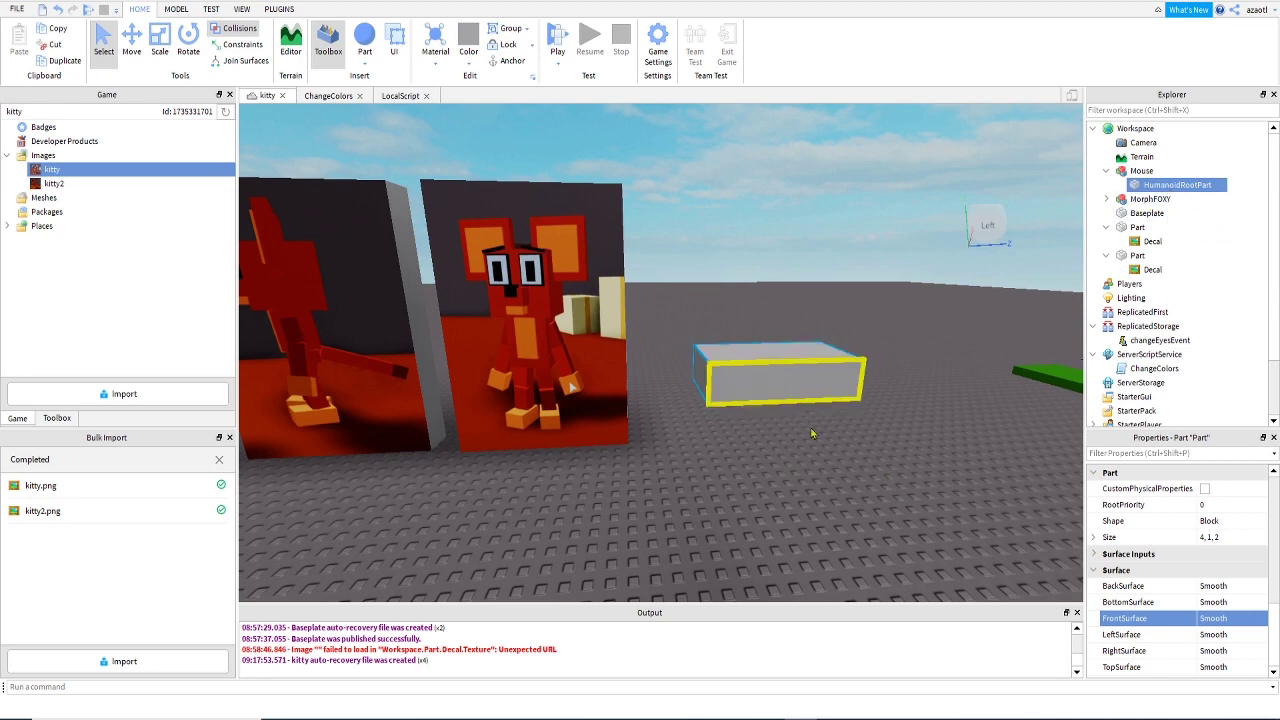
{"action": "right_click_drag", "start_coordinate": [805, 486], "coordinate": [808, 486]}
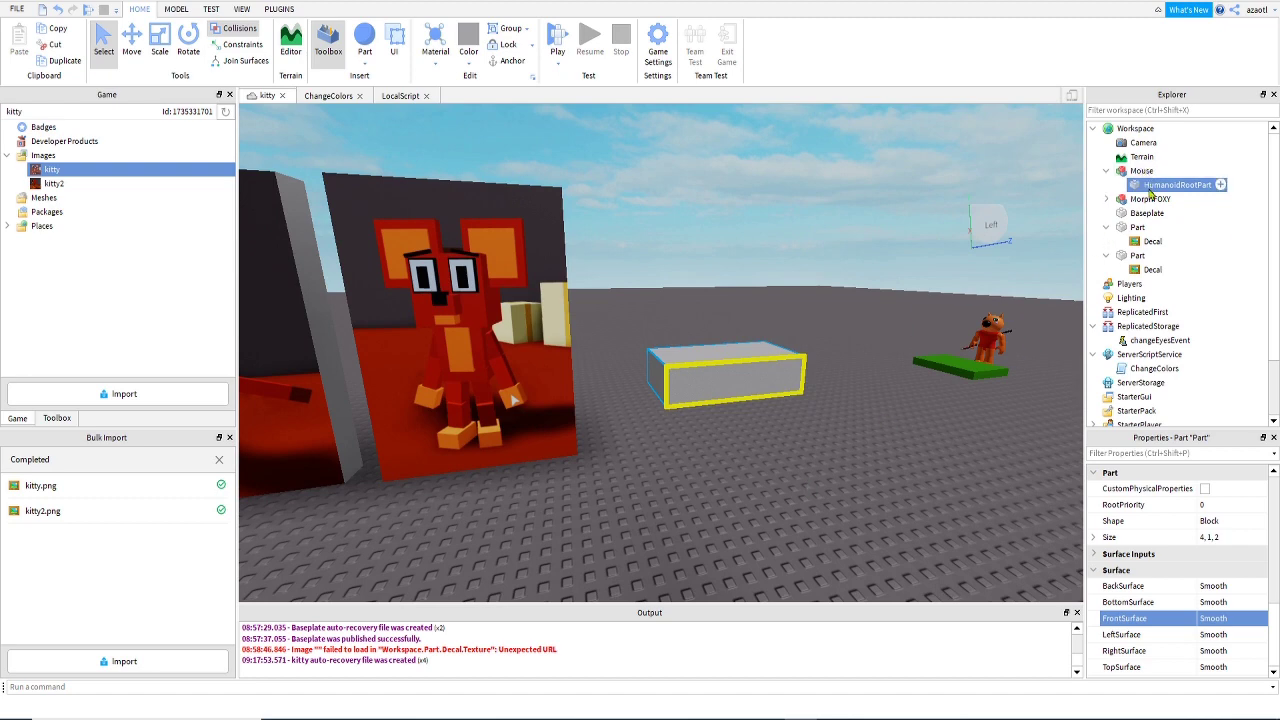
{"action": "scroll", "coordinate": [1193, 565], "scroll_direction": "up", "scroll_amount": 2}
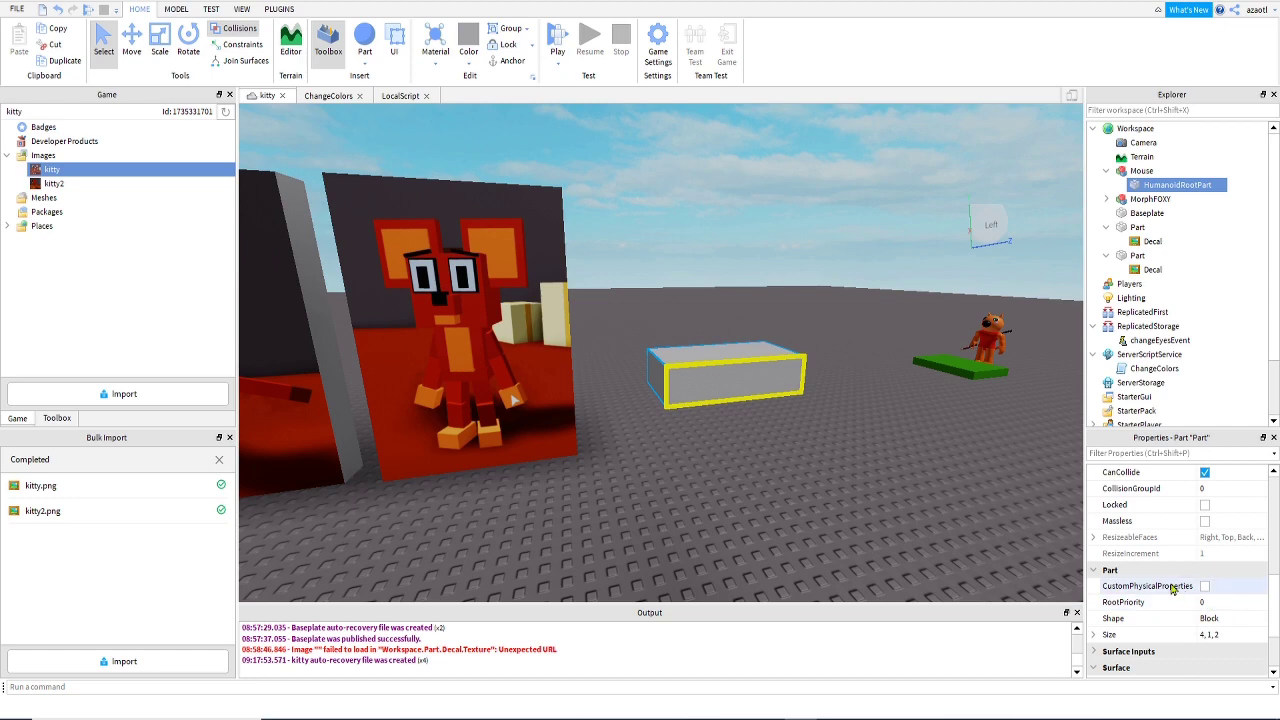
{"action": "scroll", "coordinate": [1170, 583], "scroll_direction": "up", "scroll_amount": 2}
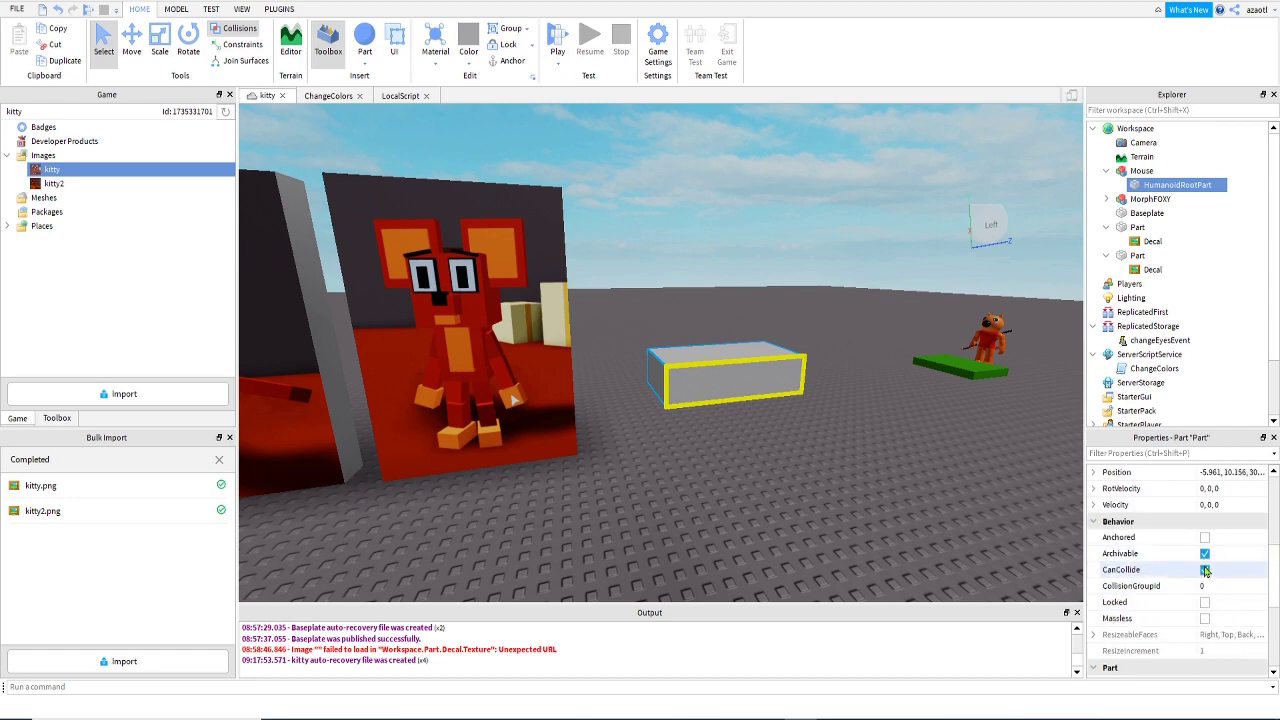
{"action": "left_click", "coordinate": [1204, 538]}
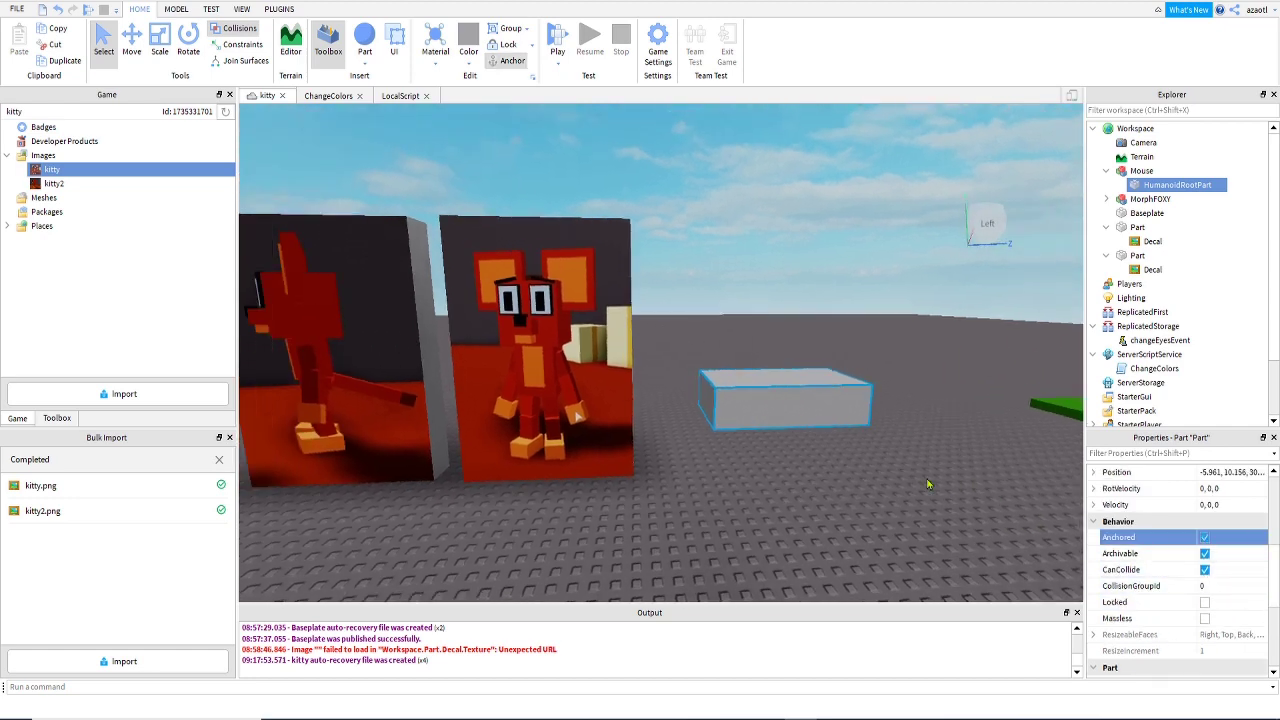
Select the Mouse model in the scene and move it closer to the front-view reference picture.
{"action": "left_click", "coordinate": [872, 411]}
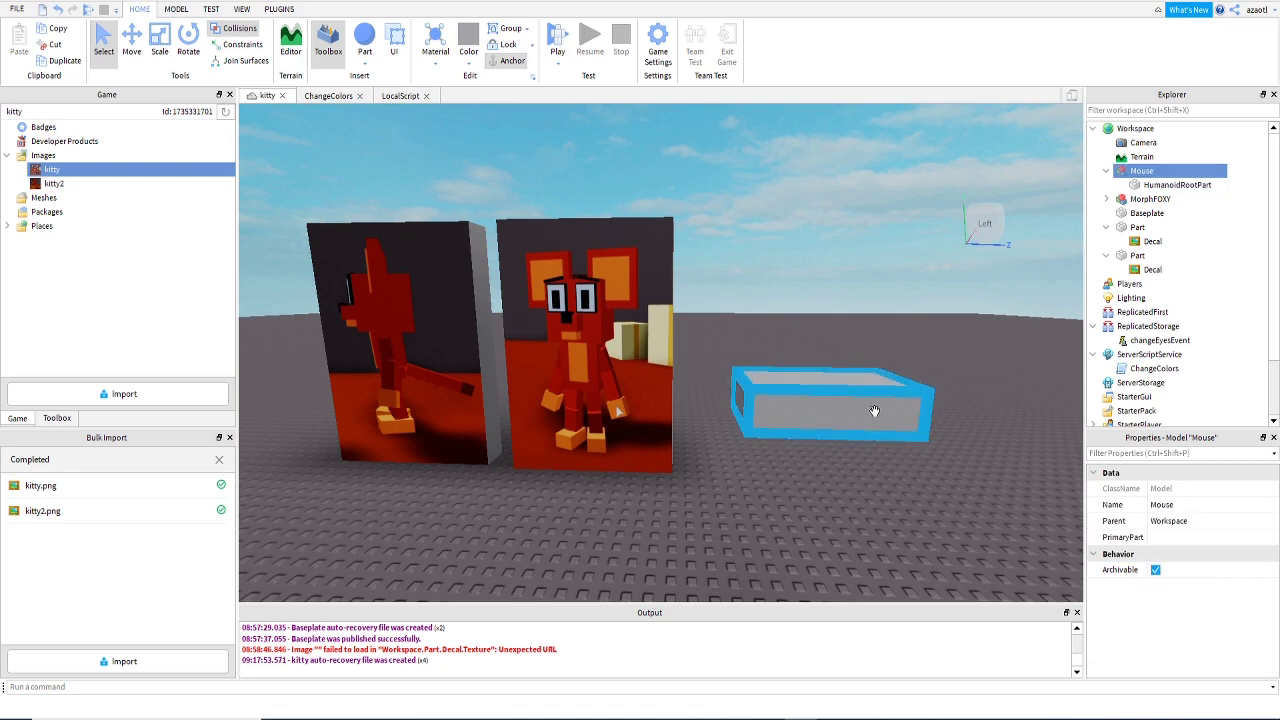
{"action": "scroll", "coordinate": [917, 489], "scroll_direction": "up", "scroll_amount": 4}
{"action": "scroll", "coordinate": [917, 489], "scroll_direction": "up", "scroll_amount": 2}
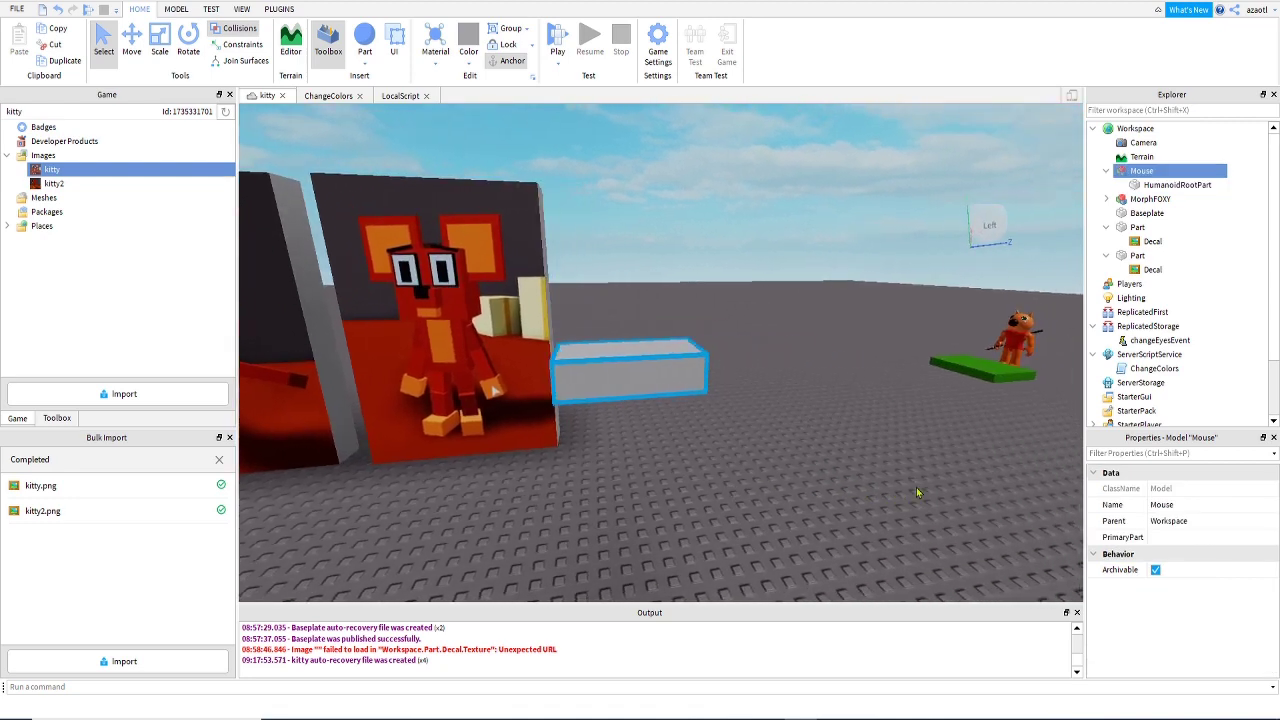
Duplicate the HumanoidRootPart inside the Mouse model.
{"action": "scroll", "coordinate": [917, 489], "scroll_direction": "down", "scroll_amount": 3}
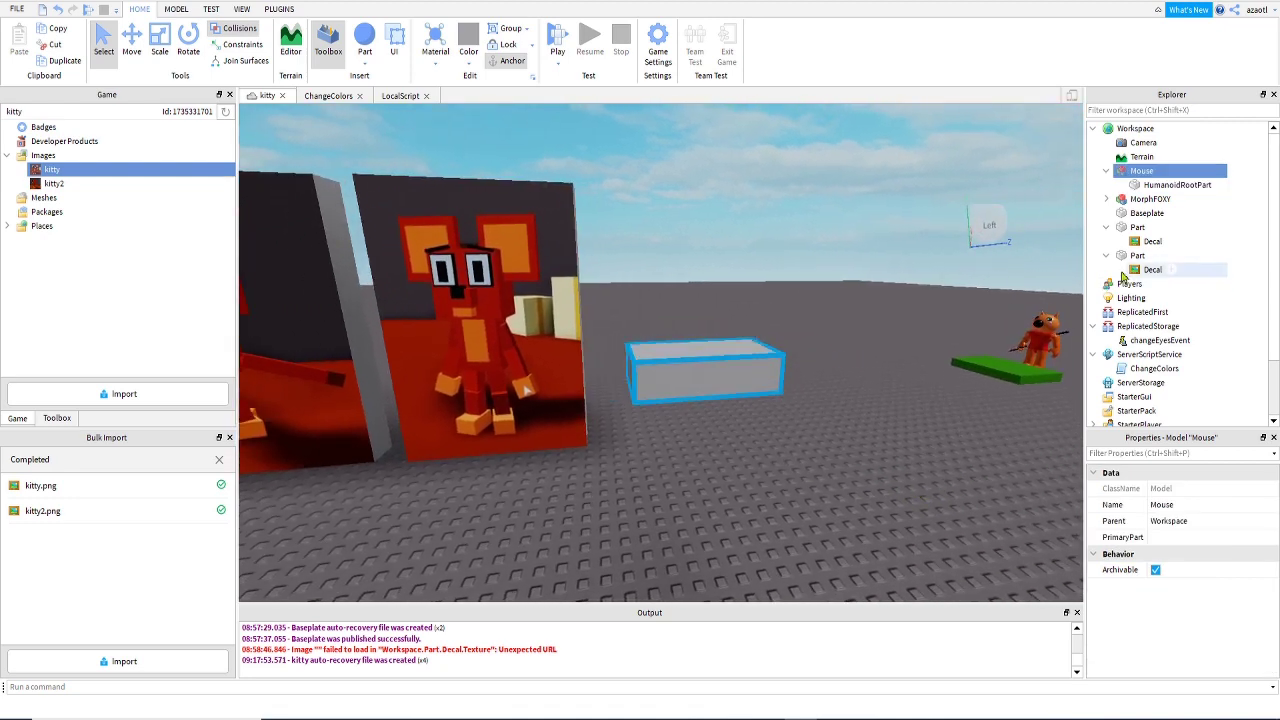
{"action": "left_click", "coordinate": [1160, 186]}
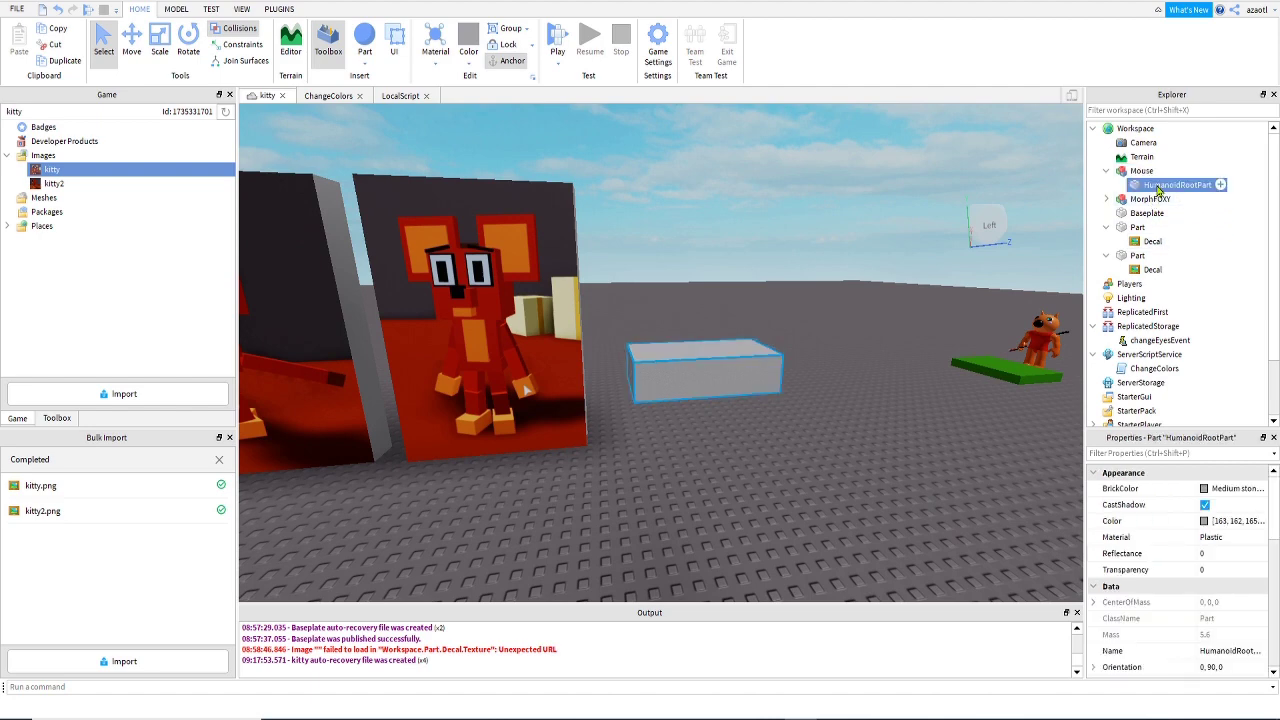
{"action": "right_click", "coordinate": [1160, 186]}
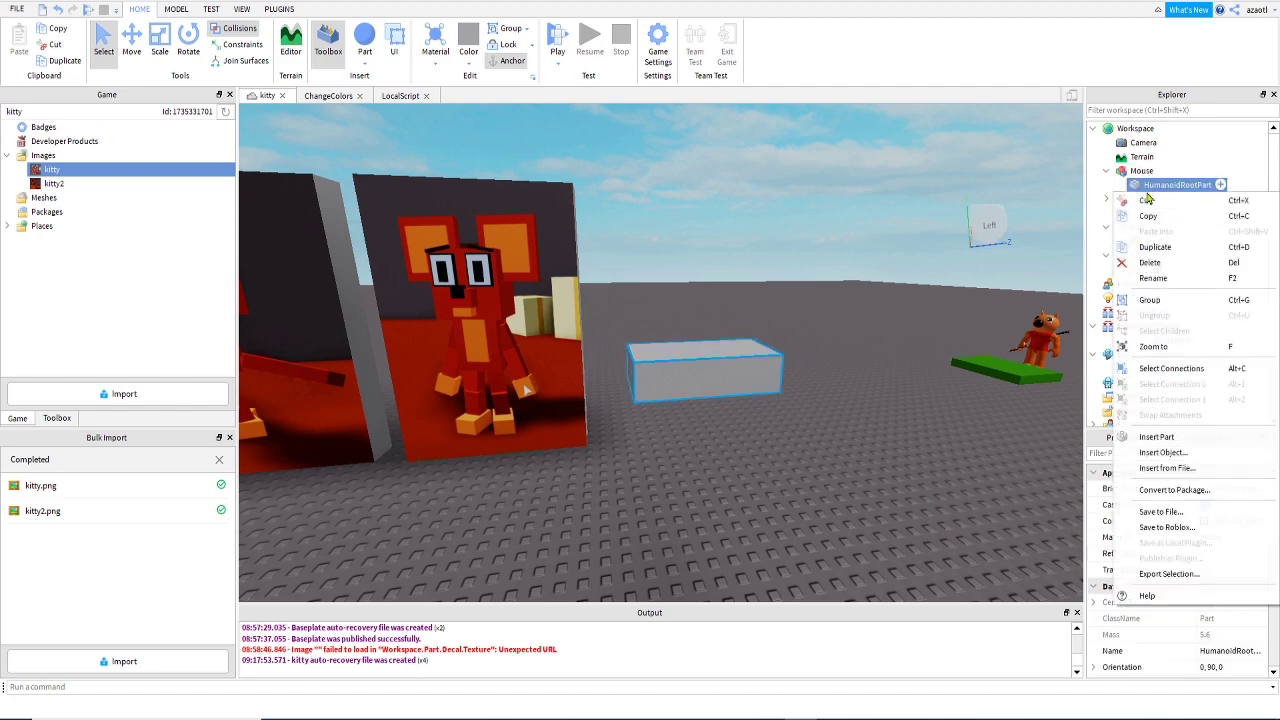
{"action": "left_click", "coordinate": [1155, 247]}
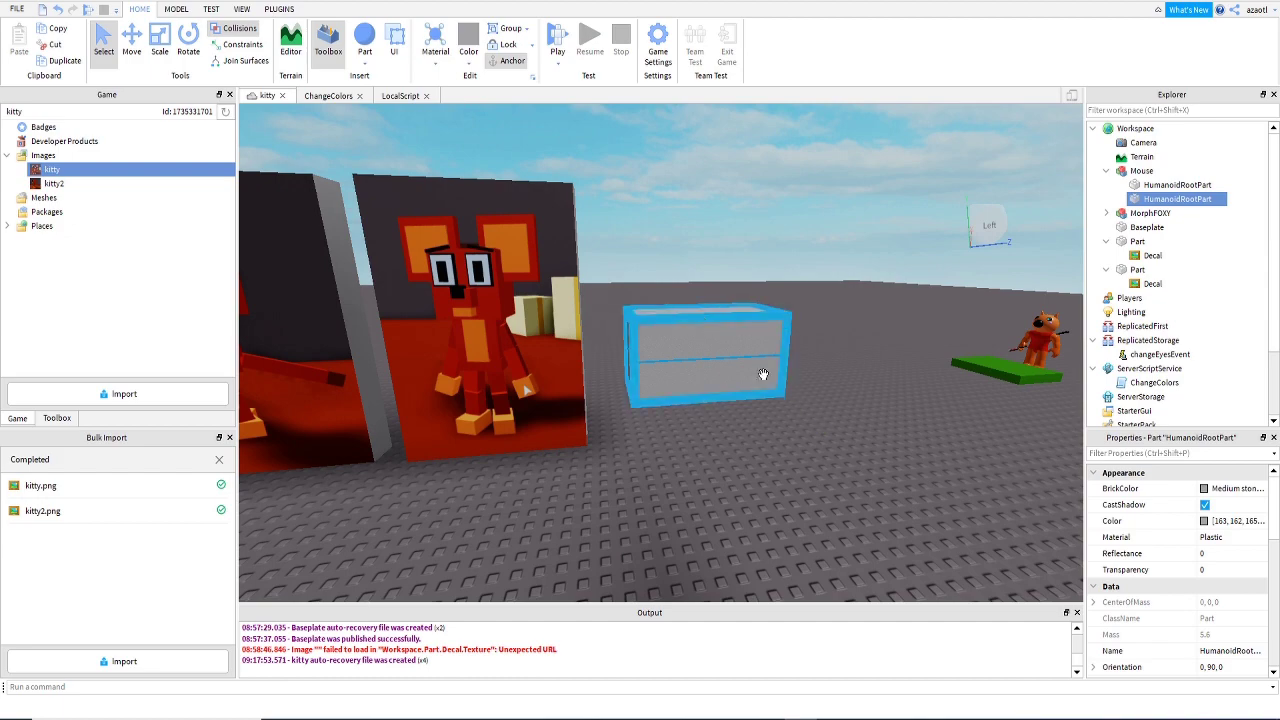
{"action": "left_click", "coordinate": [709, 321]}
{"action": "right_click_drag", "start_coordinate": [806, 430], "coordinate": [805, 421]}
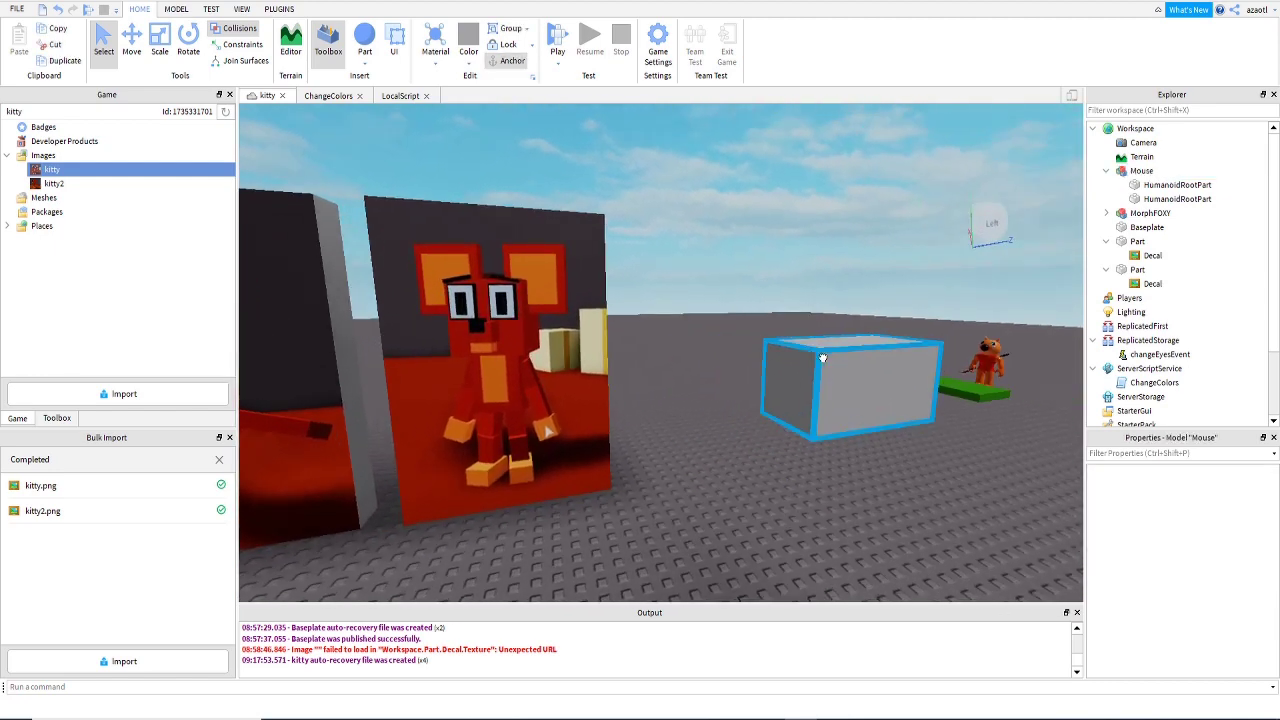
Rename the lower of the two stacked HumanoidRootPart blocks as UpperTorso.
{"action": "left_click", "coordinate": [1143, 186]}
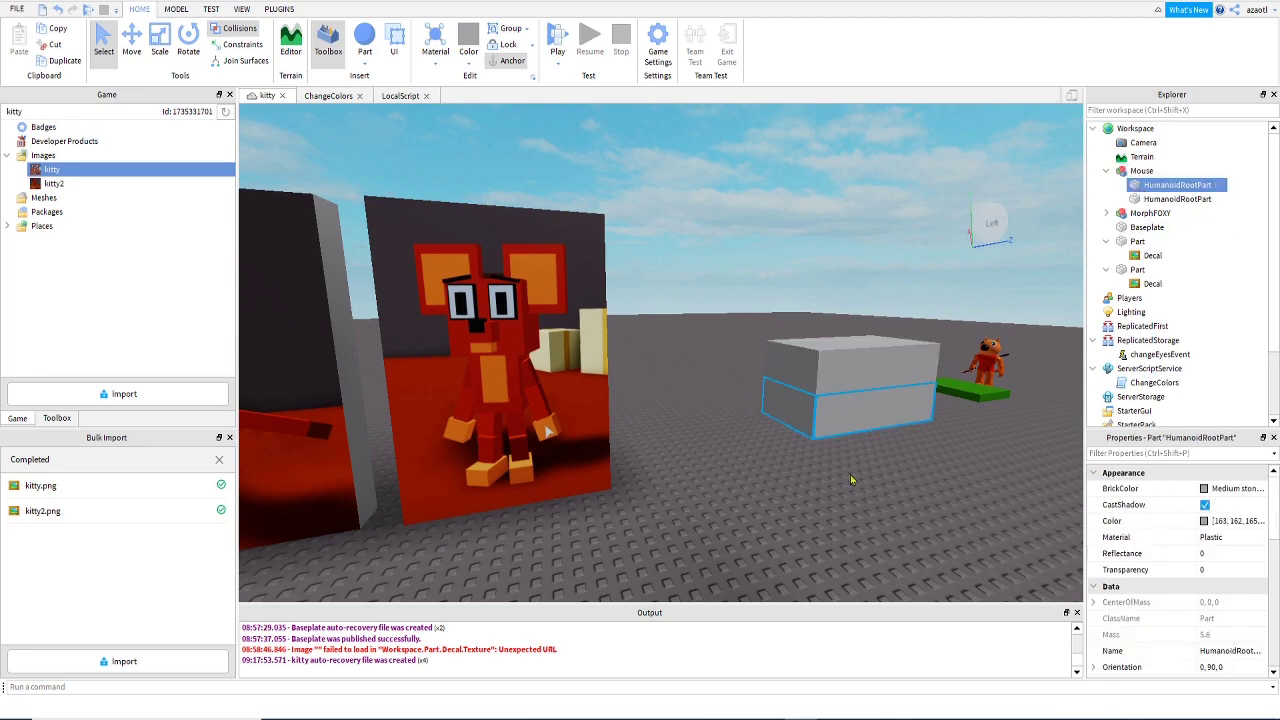
{"action": "right_click_drag", "start_coordinate": [824, 364], "coordinate": [824, 364]}
{"action": "left_click", "coordinate": [824, 364]}
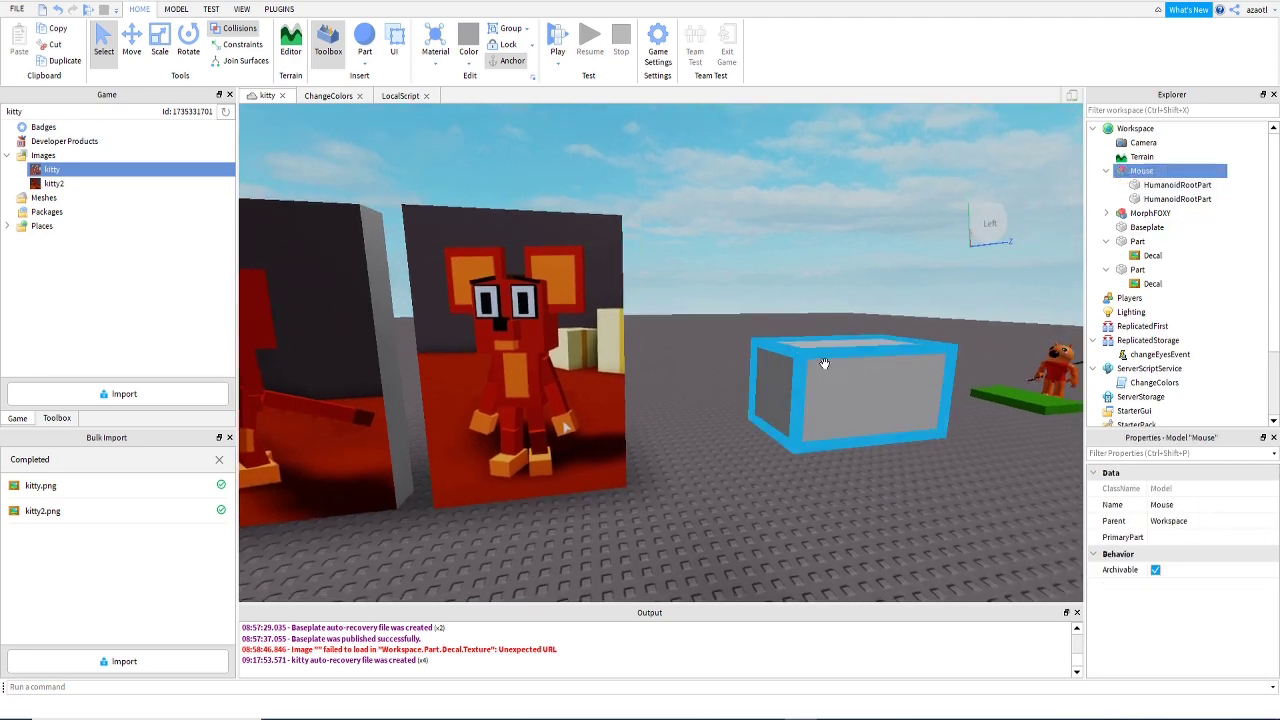
{"action": "left_click", "coordinate": [1170, 188]}
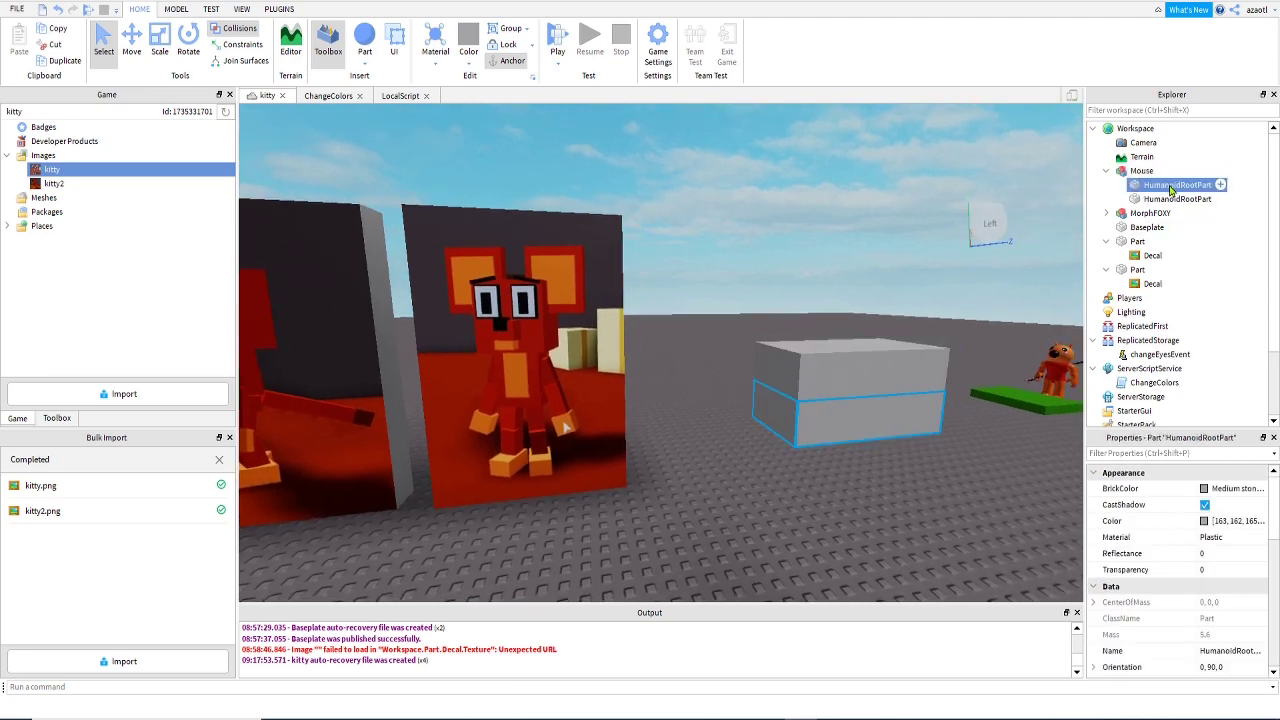
{"action": "left_click", "coordinate": [1171, 187]}
{"action": "type", "text": "T"}
{"action": "type", "text": "pperTorso"}
{"action": "key", "text": "Return"}
{"action": "left_click", "coordinate": [810, 420]}
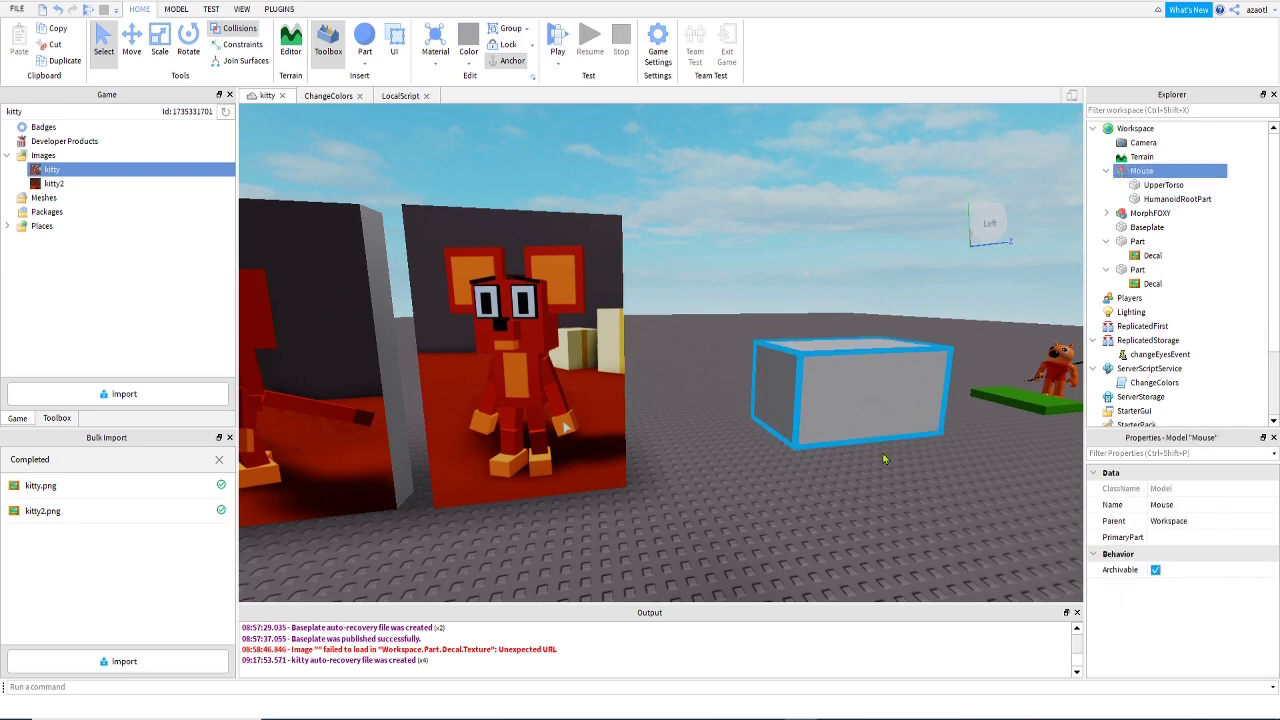
Turn off Anchored for the UpperTorso.
{"action": "left_click", "coordinate": [1160, 185]}
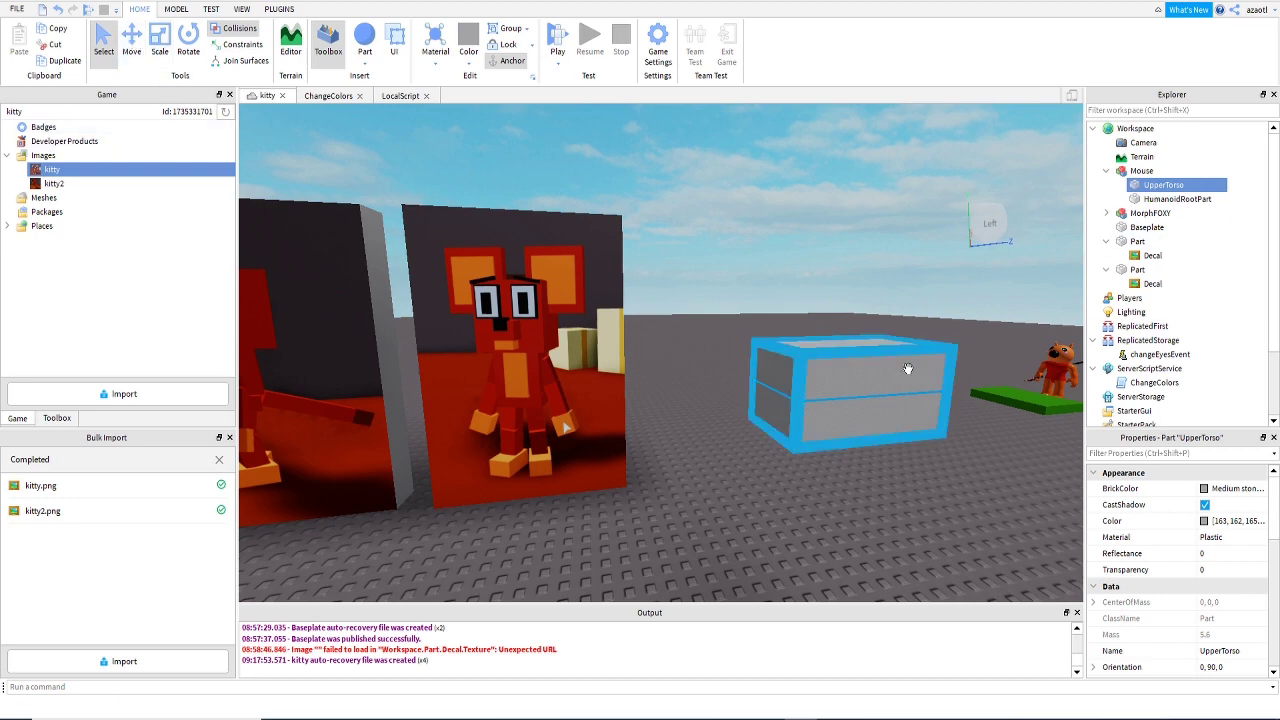
{"action": "key", "text": "d"}
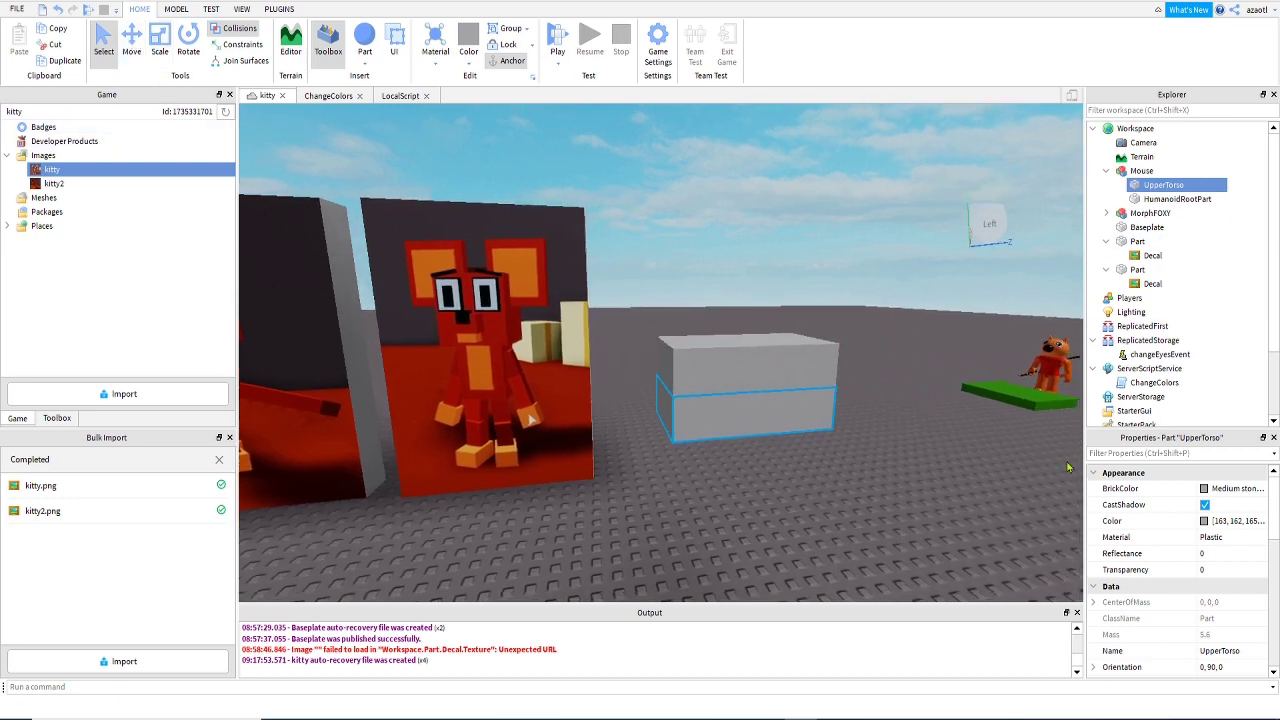
{"action": "scroll", "coordinate": [1180, 595], "scroll_direction": "down", "scroll_amount": 4}
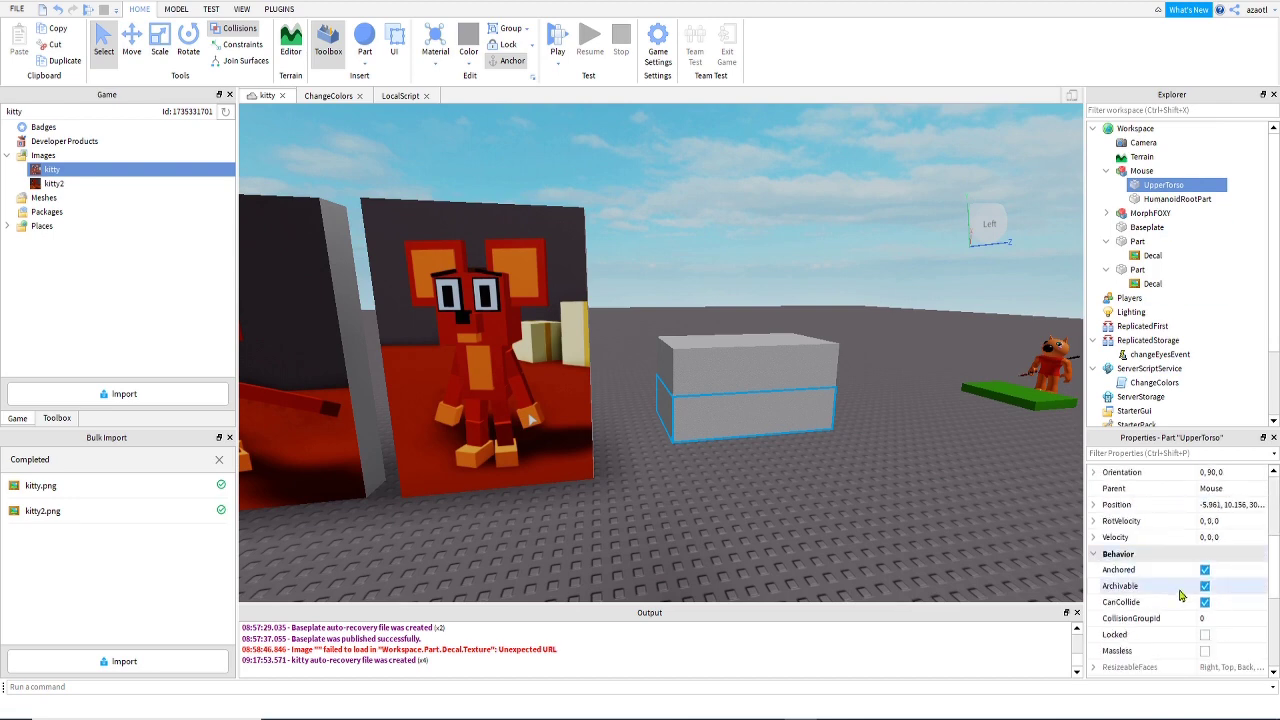
{"action": "left_click", "coordinate": [1190, 569]}
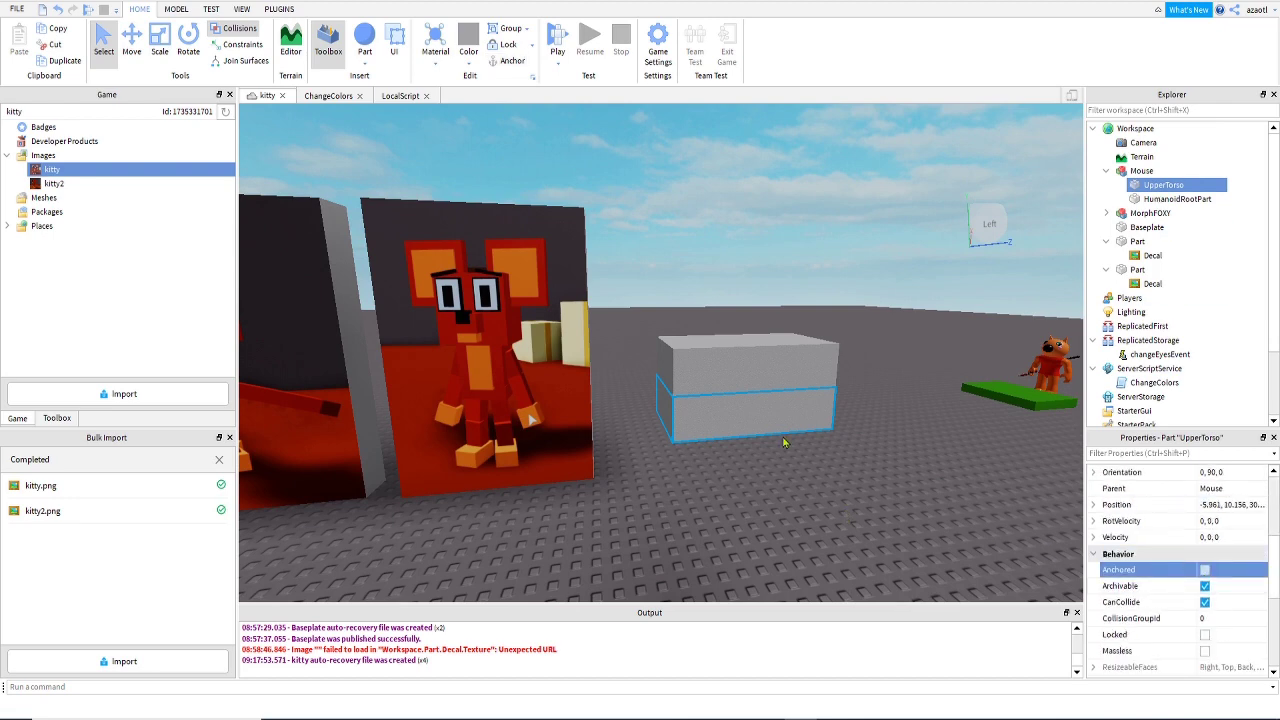
Move the UpperTorso straight up about 2 studs so it sits directly on top of the HumanoidRootPart.
{"action": "left_click", "coordinate": [131, 40]}
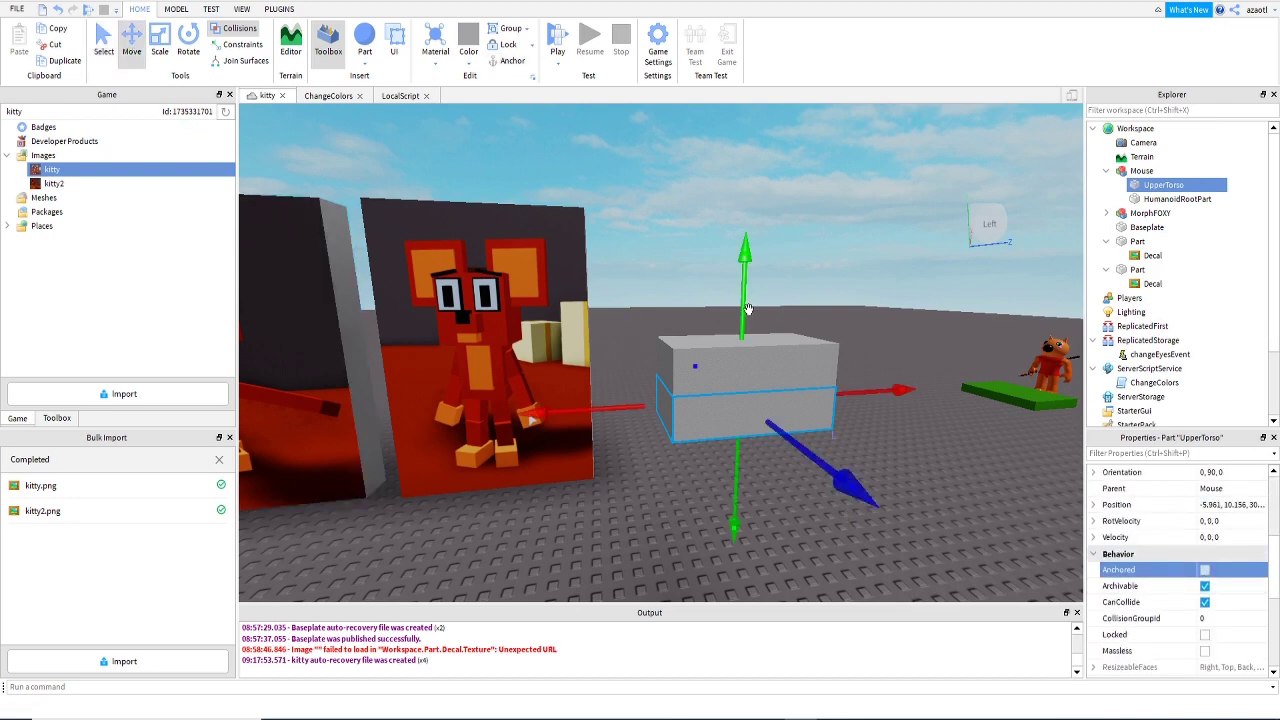
{"action": "left_click_drag", "start_coordinate": [729, 221], "coordinate": [747, 192]}
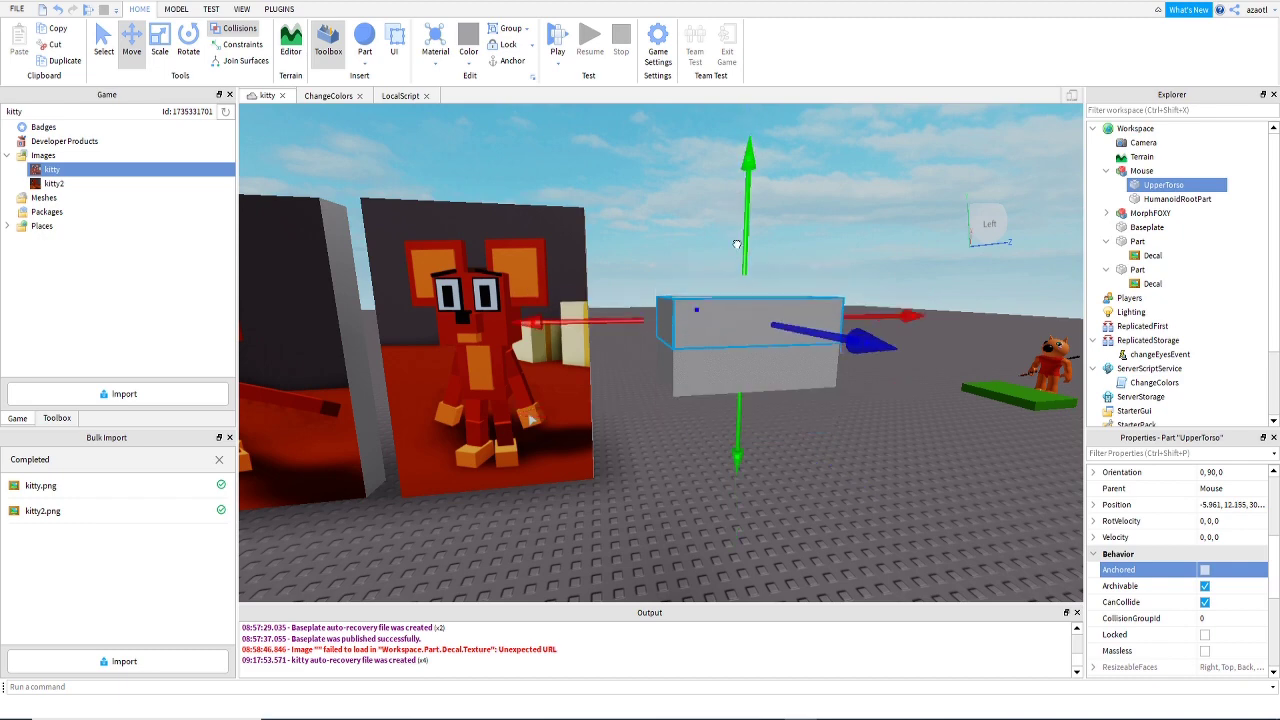
{"action": "scroll", "coordinate": [785, 380], "scroll_direction": "up", "scroll_amount": 3}
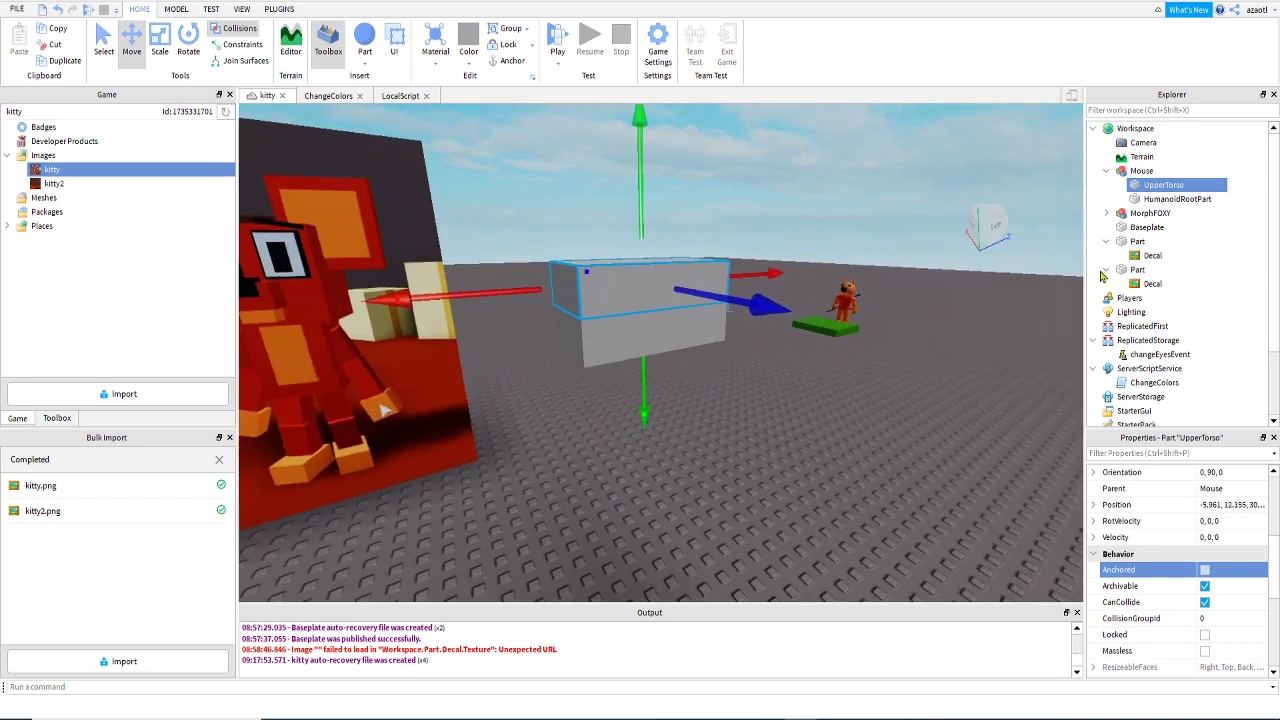
Duplicate the HumanoidRootPart again and rename the copy as LowerTorso.
{"action": "left_click", "coordinate": [1149, 201]}
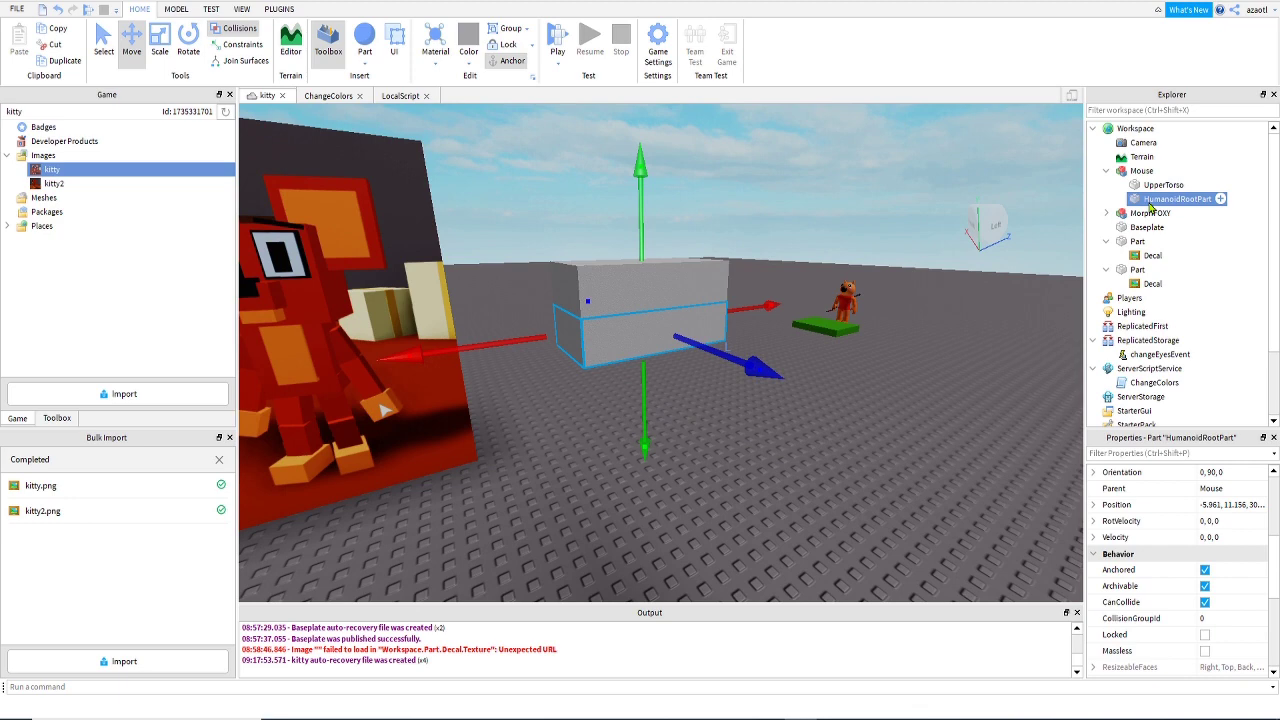
{"action": "right_click", "coordinate": [1150, 203]}
{"action": "left_click", "coordinate": [1125, 255]}
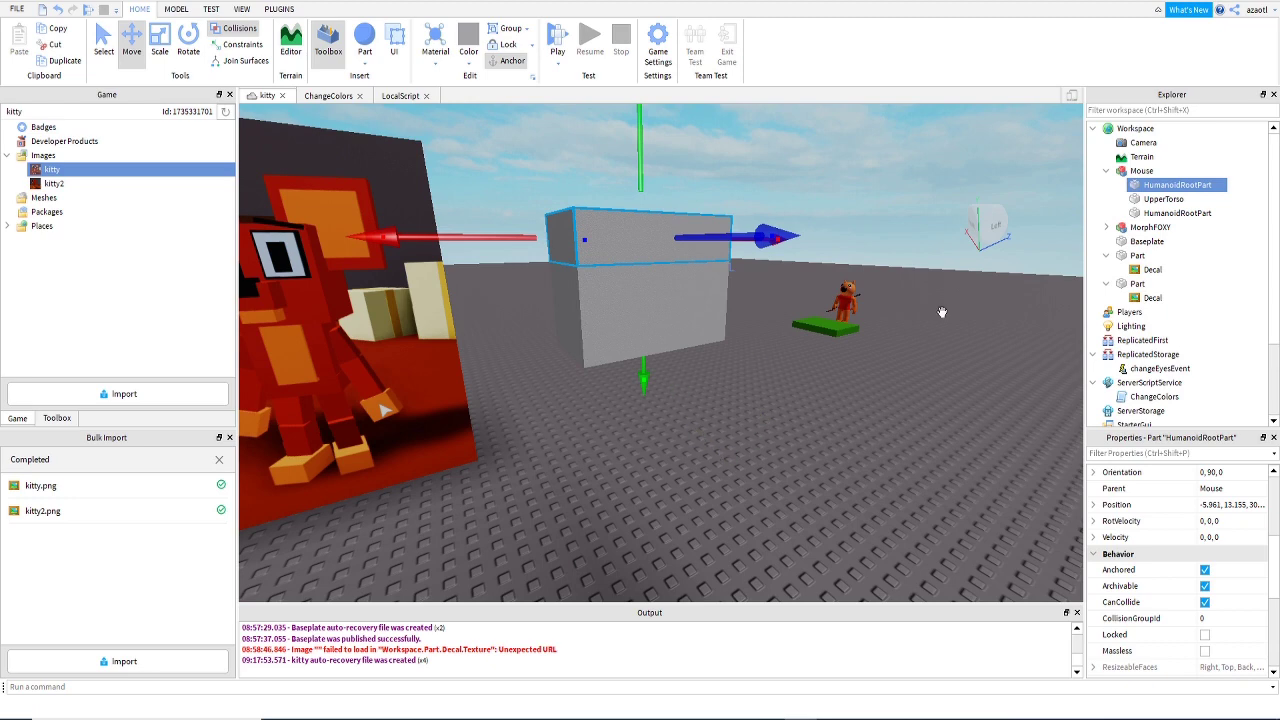
{"action": "left_click", "coordinate": [1176, 187]}
{"action": "type", "text": "LowerTorso"}
{"action": "key", "text": "Return"}
Move the LowerTorso straight down about 3 studs so it sits directly beneath the HumanoidRootPart.
{"action": "left_click_drag", "start_coordinate": [640, 270], "coordinate": [648, 380]}
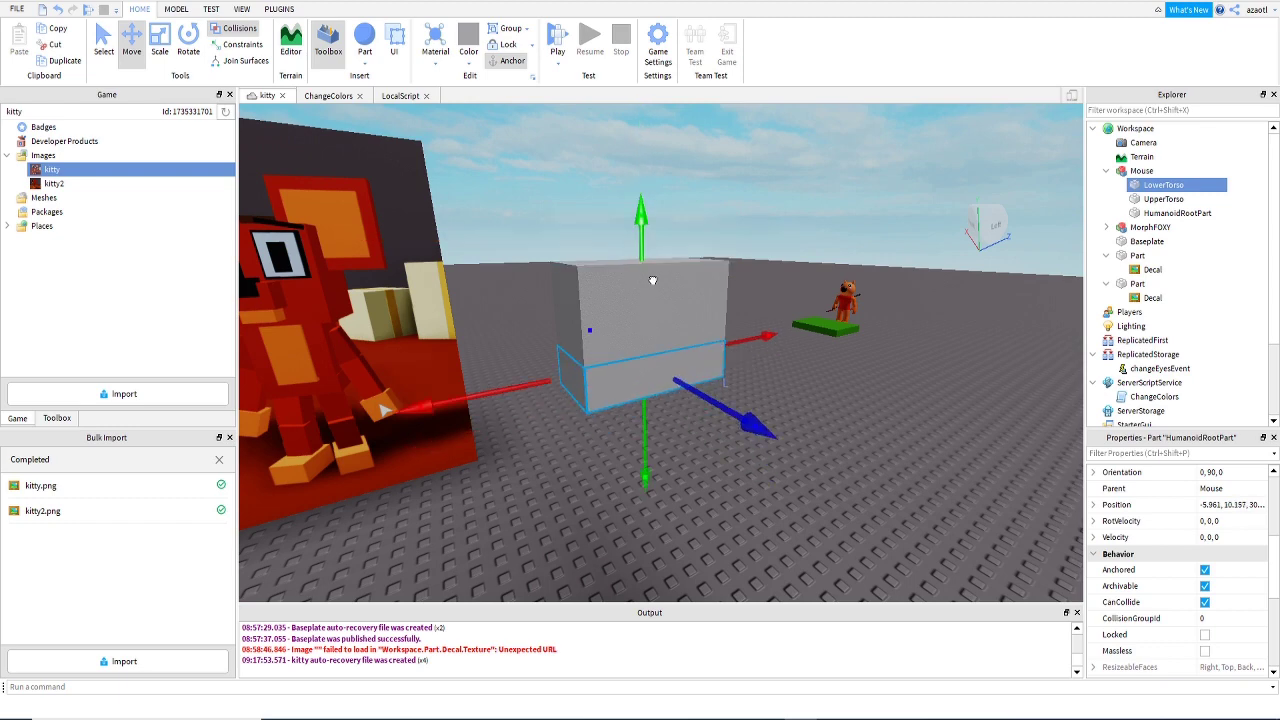
{"action": "left_click", "coordinate": [714, 470]}
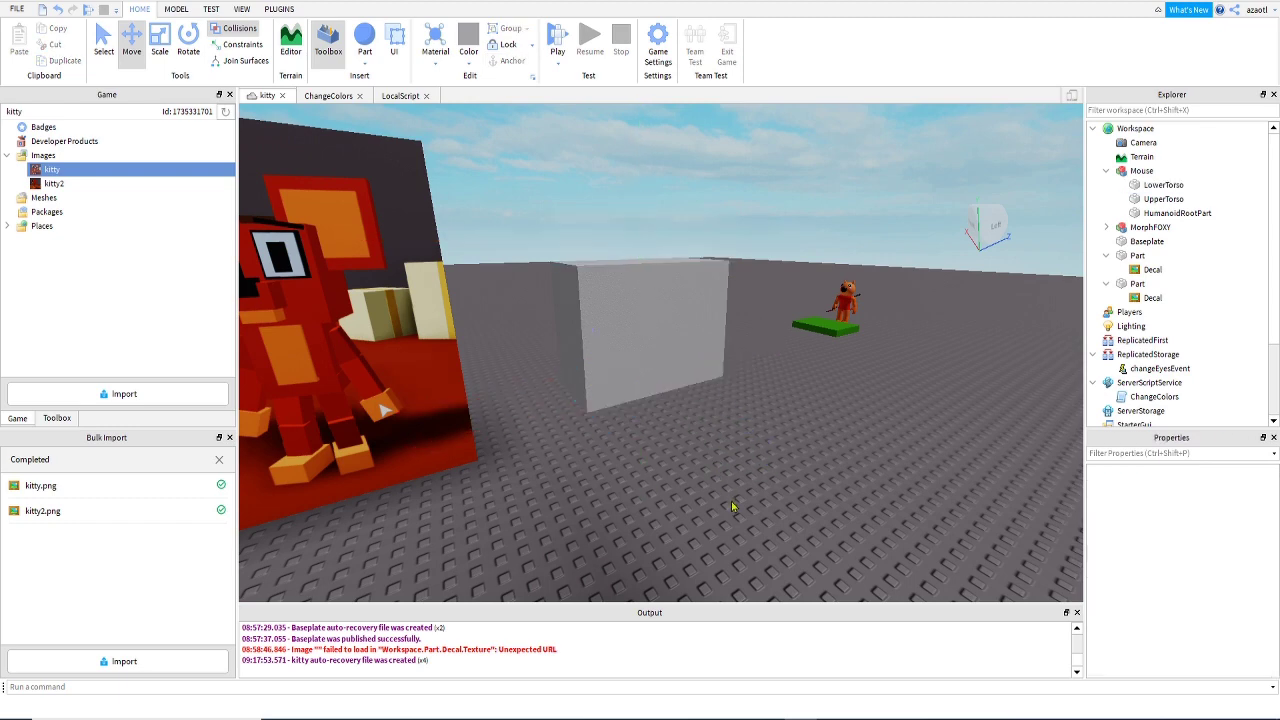
{"action": "scroll", "coordinate": [731, 501], "scroll_direction": "up", "scroll_amount": 3}
Scale the HumanoidRootPart upward until it reaches the top of the UpperTorso.
{"action": "left_click", "coordinate": [651, 345]}
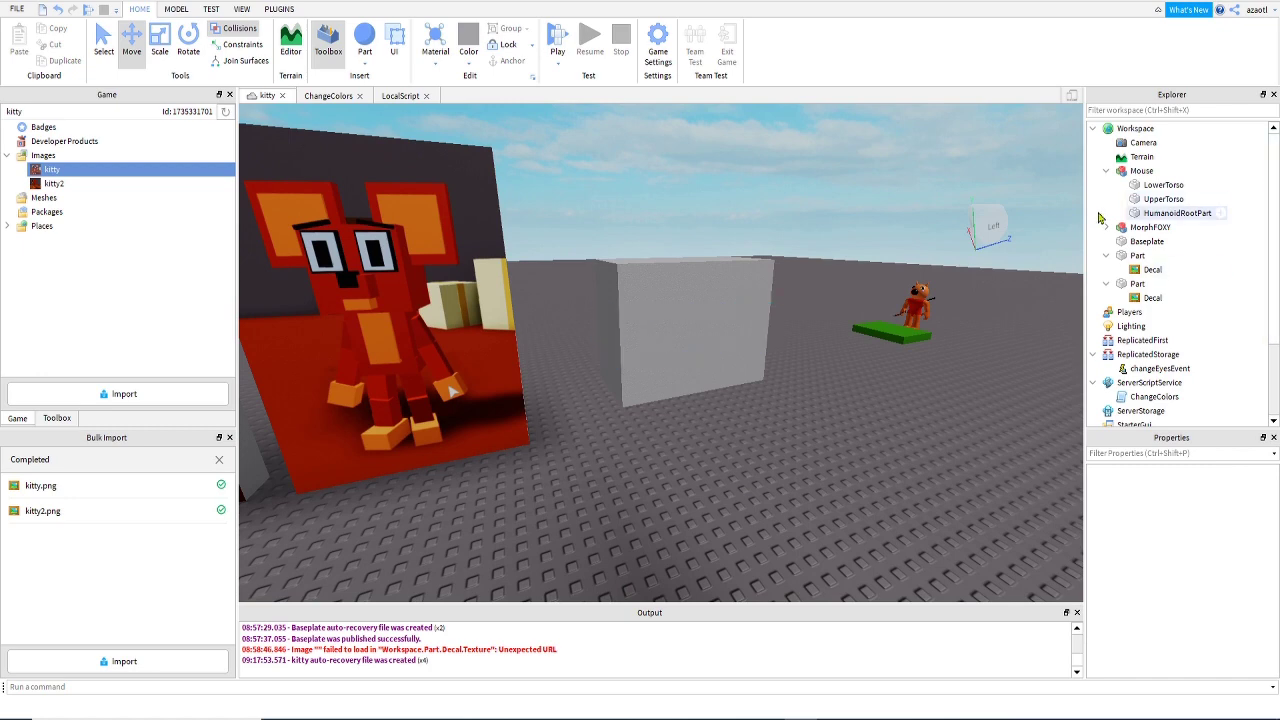
{"action": "right_click_drag", "start_coordinate": [708, 429], "coordinate": [706, 422]}
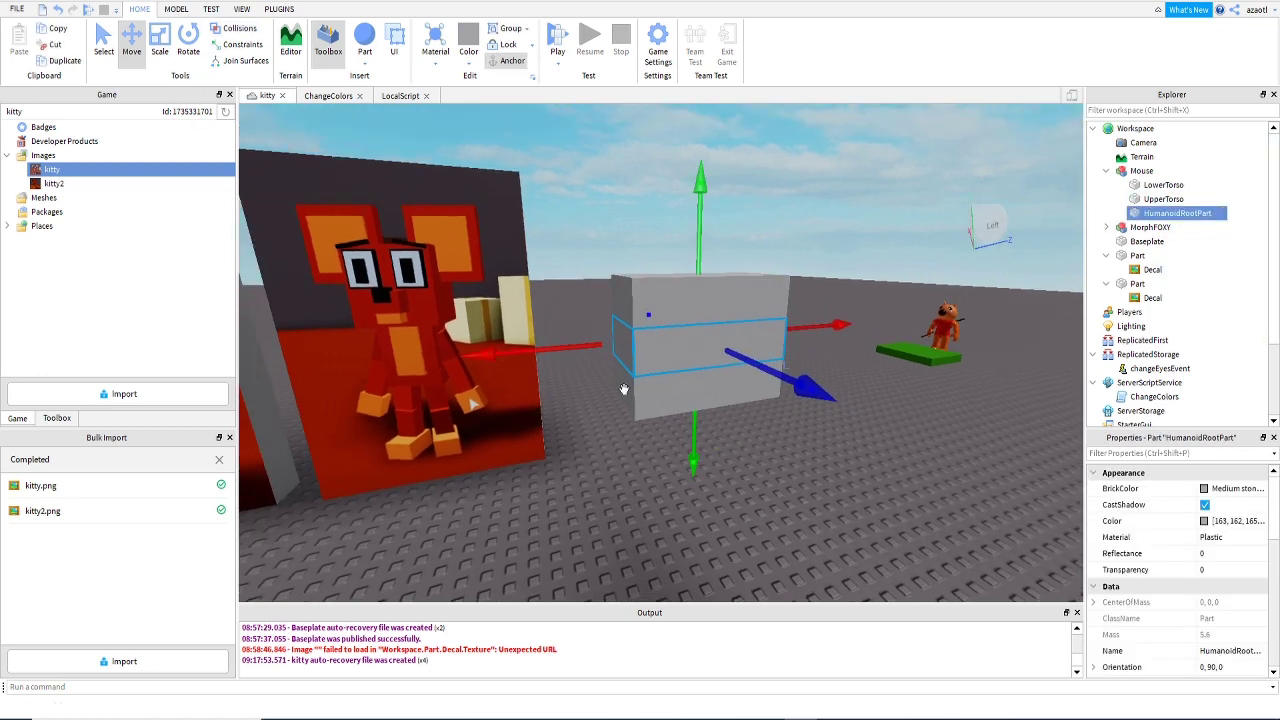
{"action": "left_click", "coordinate": [170, 50]}
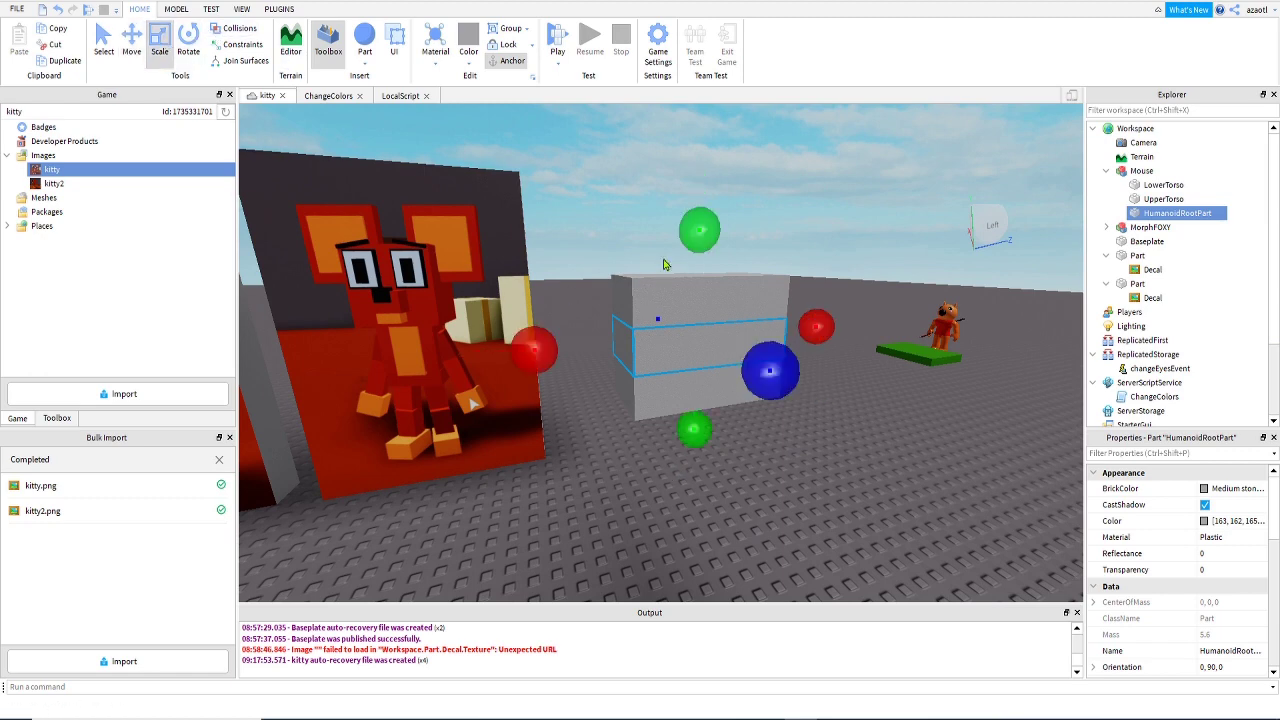
{"action": "left_click_drag", "start_coordinate": [699, 230], "coordinate": [700, 187]}
{"action": "right_click_drag", "start_coordinate": [811, 440], "coordinate": [811, 440]}
Color the HumanoidRootPart Persimmon and extend it downward over most of the LowerTorso.
{"action": "left_click", "coordinate": [469, 68]}
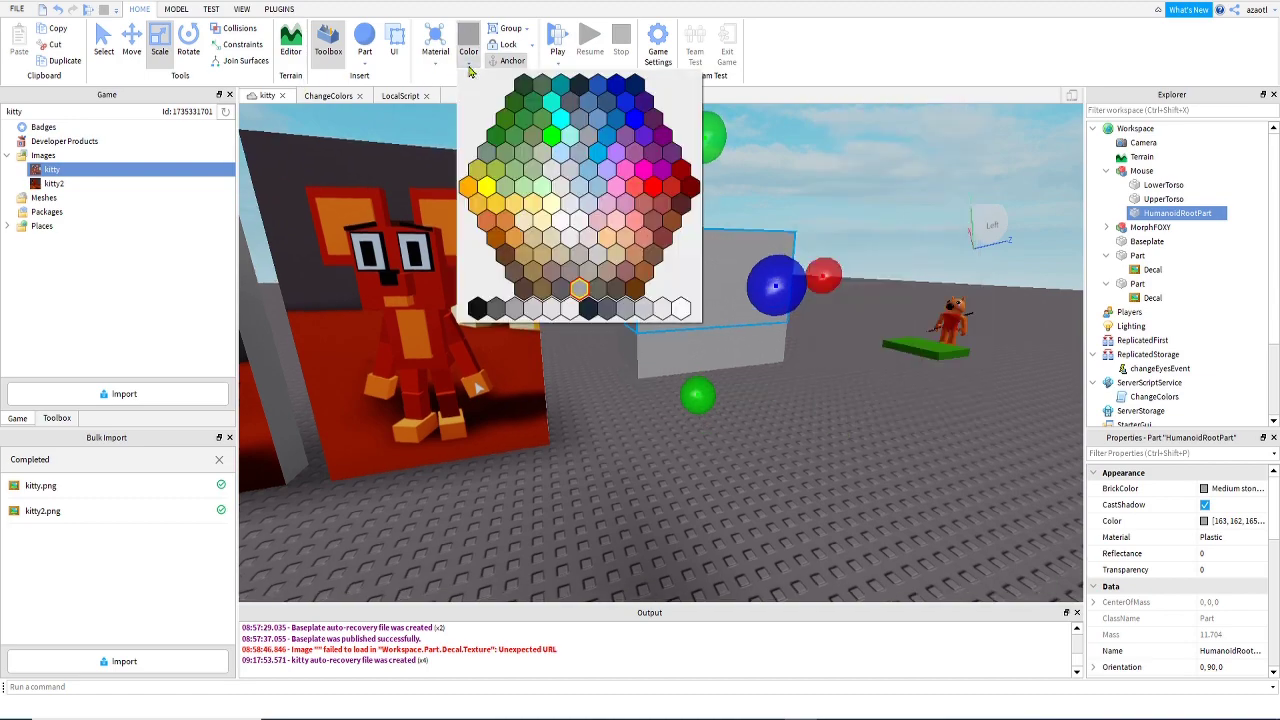
{"action": "left_click", "coordinate": [635, 187]}
{"action": "right_click_drag", "start_coordinate": [729, 352], "coordinate": [729, 352]}
{"action": "left_click_drag", "start_coordinate": [643, 318], "coordinate": [643, 337]}
{"action": "right_click_drag", "start_coordinate": [719, 354], "coordinate": [718, 354]}
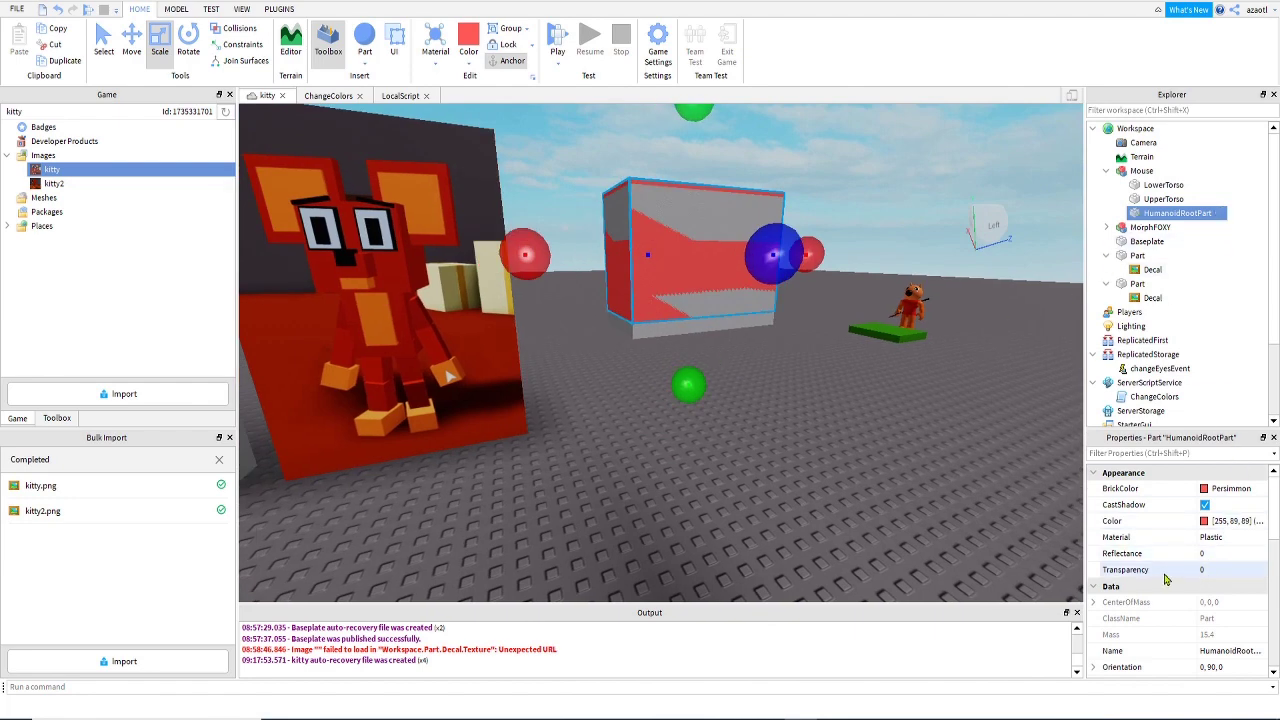
Set the HumanoidRootPart's Transparency to 1.
{"action": "left_click", "coordinate": [1230, 572]}
{"action": "left_click_drag", "start_coordinate": [1245, 575], "coordinate": [1267, 575]}
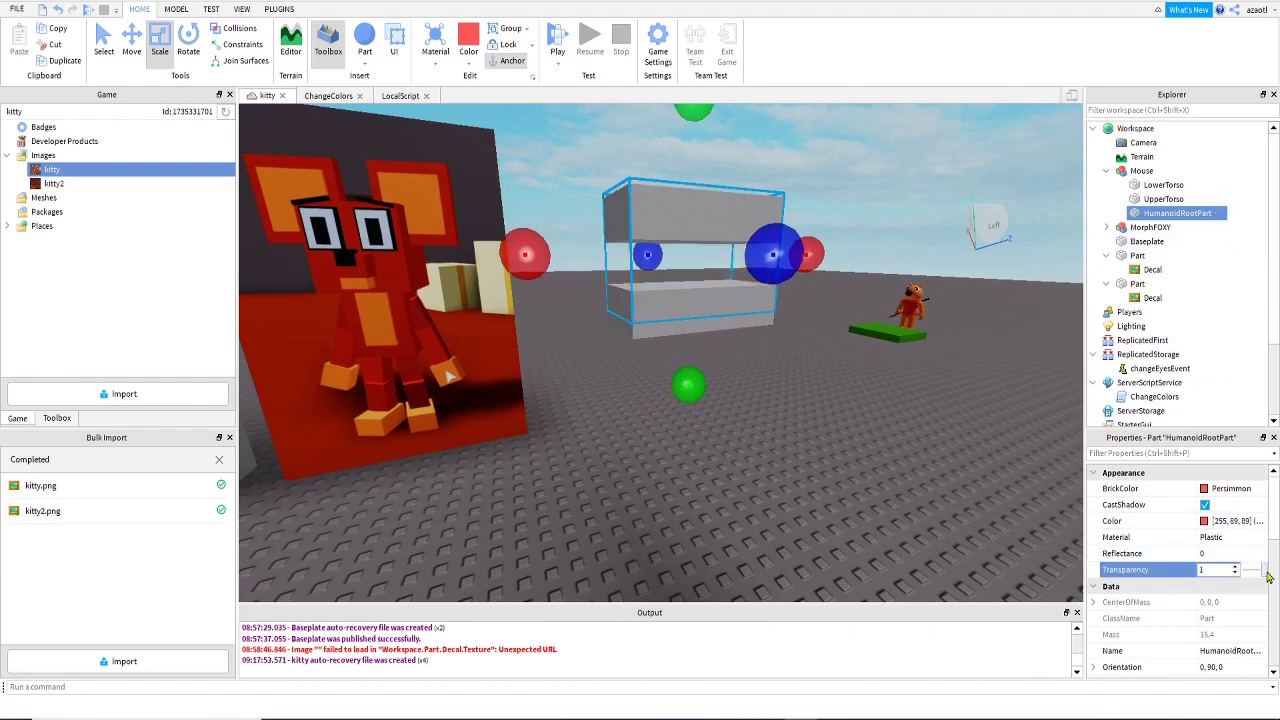
{"action": "right_click_drag", "start_coordinate": [781, 498], "coordinate": [800, 503]}
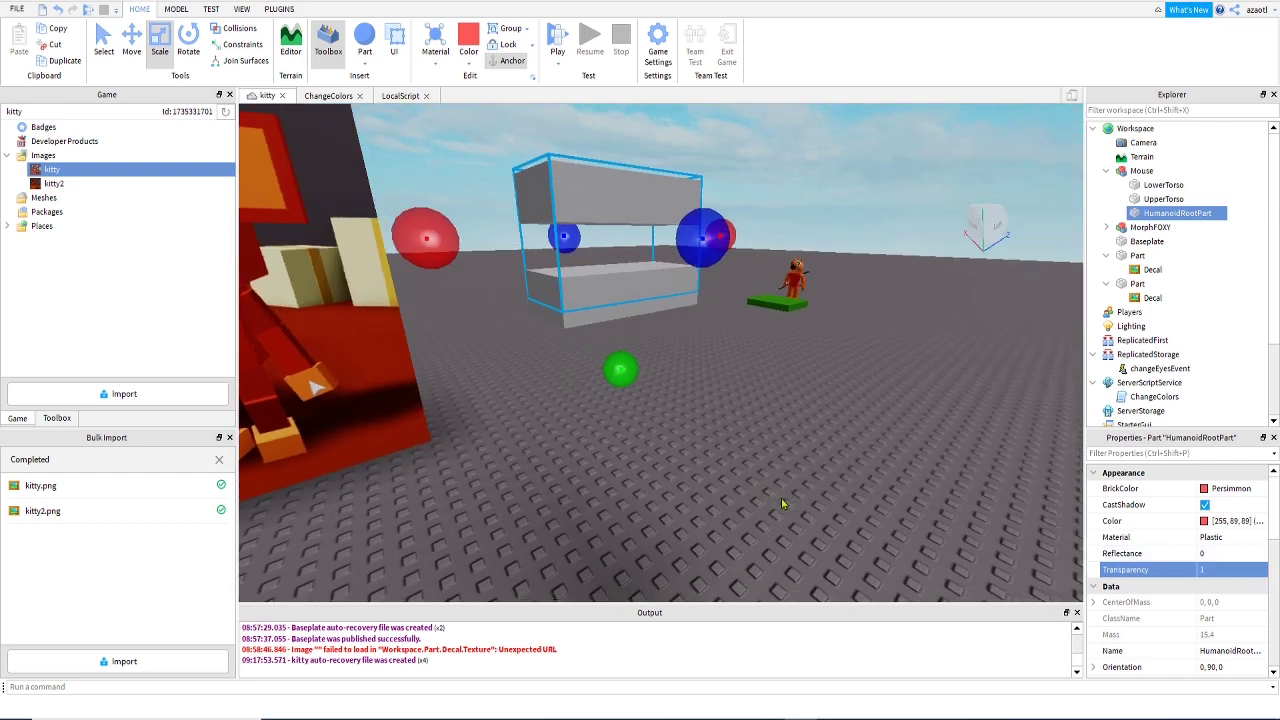
{"action": "scroll", "coordinate": [781, 498], "scroll_direction": "down", "scroll_amount": 2}
{"action": "scroll", "coordinate": [781, 498], "scroll_direction": "up", "scroll_amount": 2}
Turn off Anchored for the LowerTorso.
{"action": "left_click", "coordinate": [1150, 186]}
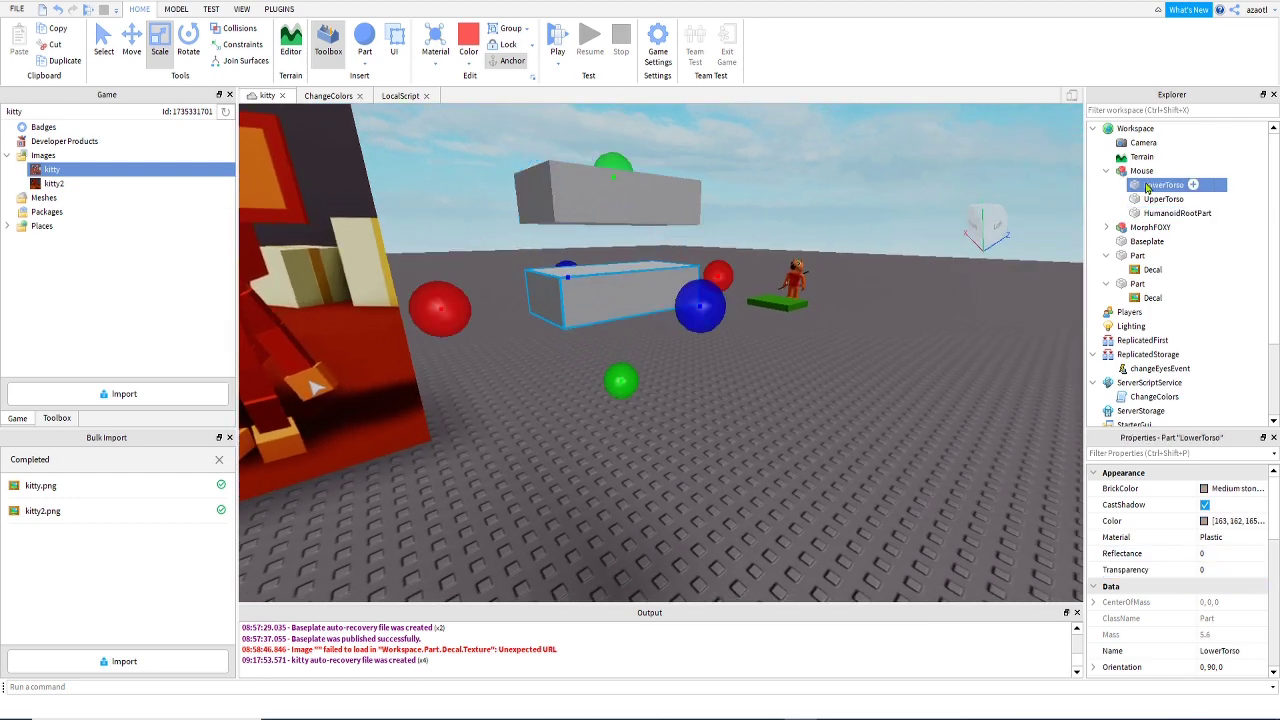
{"action": "scroll", "coordinate": [1190, 560], "scroll_direction": "down", "scroll_amount": 4}
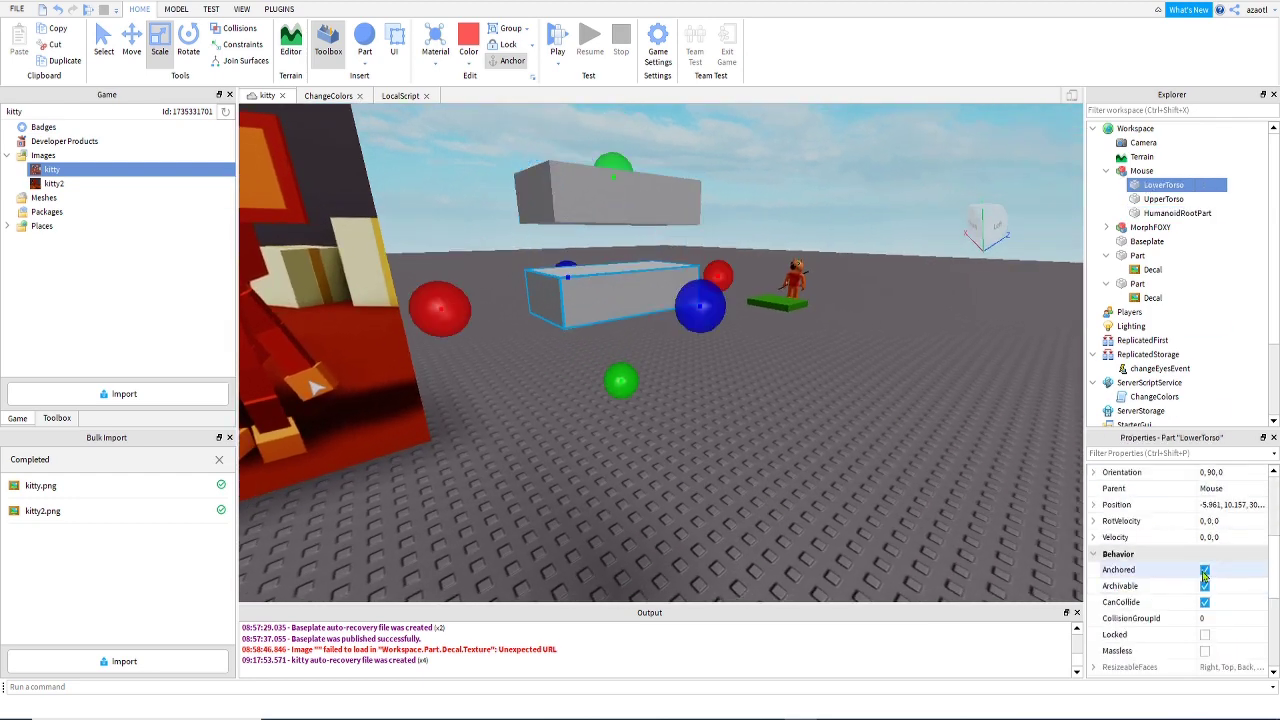
{"action": "left_click", "coordinate": [1205, 570]}
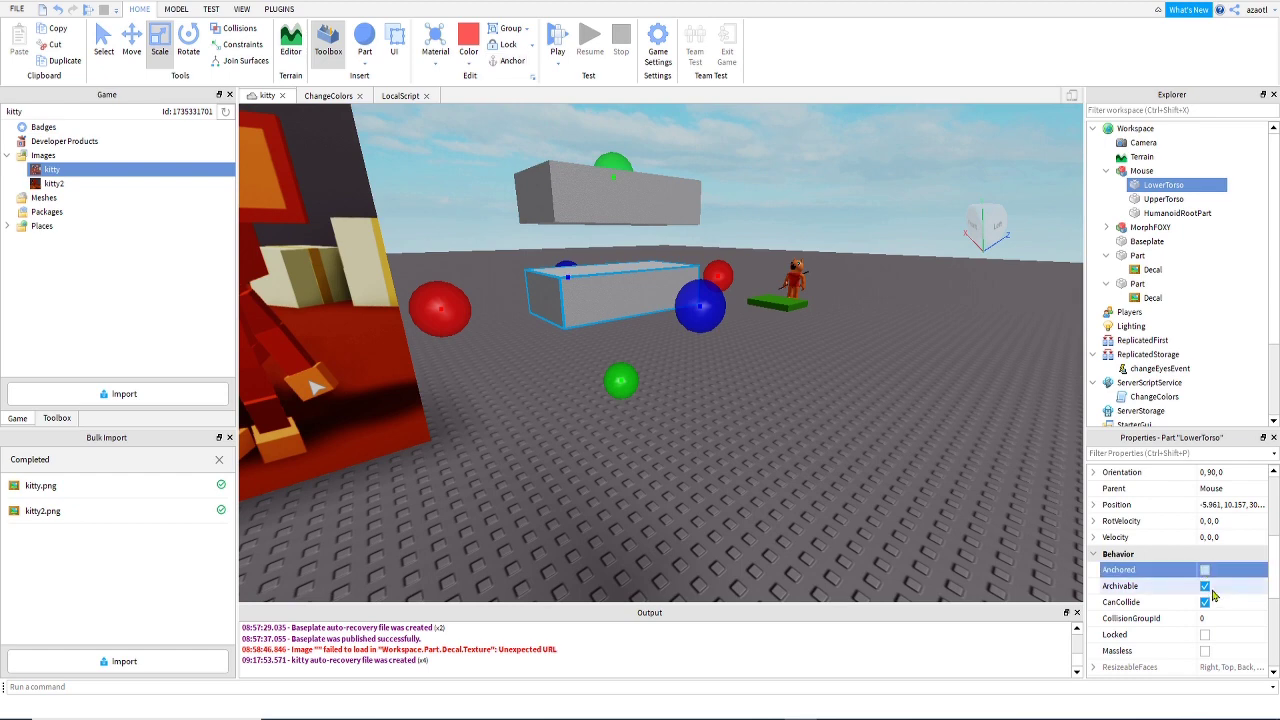
Select the UpperTorso, check its Anchored setting, and compare the torso parts with the front-view reference picture.
{"action": "left_click", "coordinate": [1155, 200]}
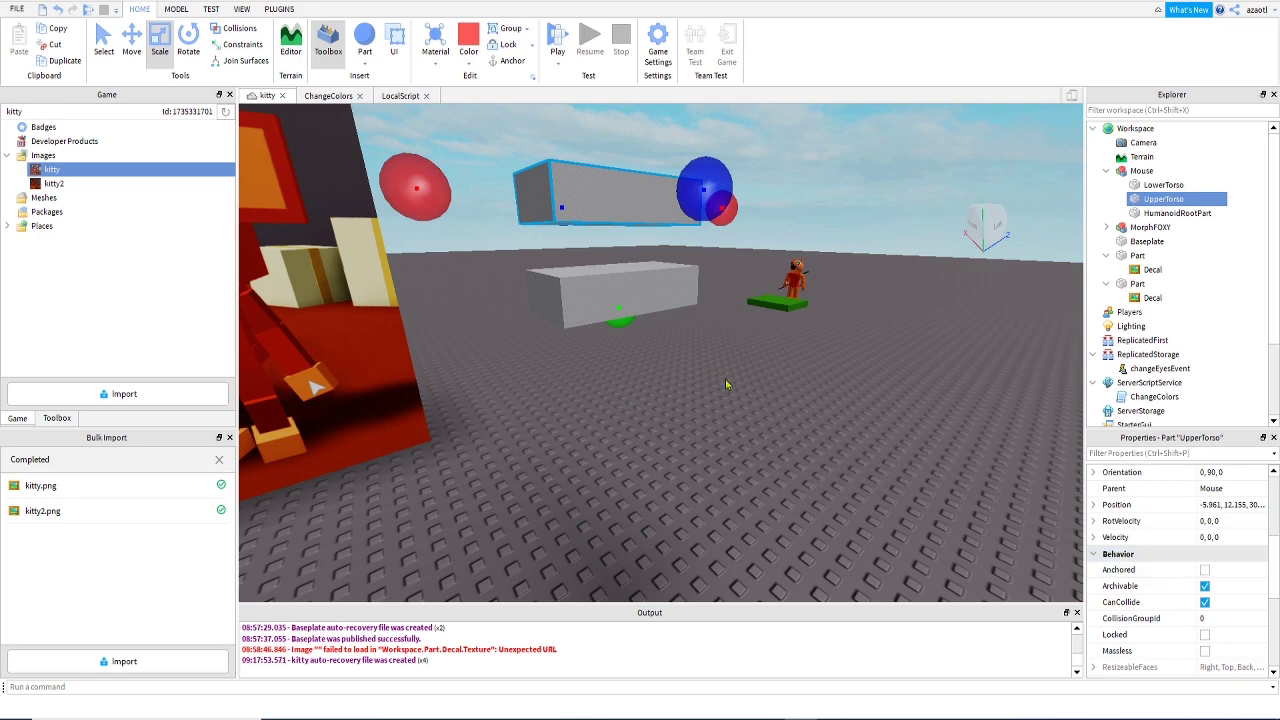
{"action": "key", "text": "a"}
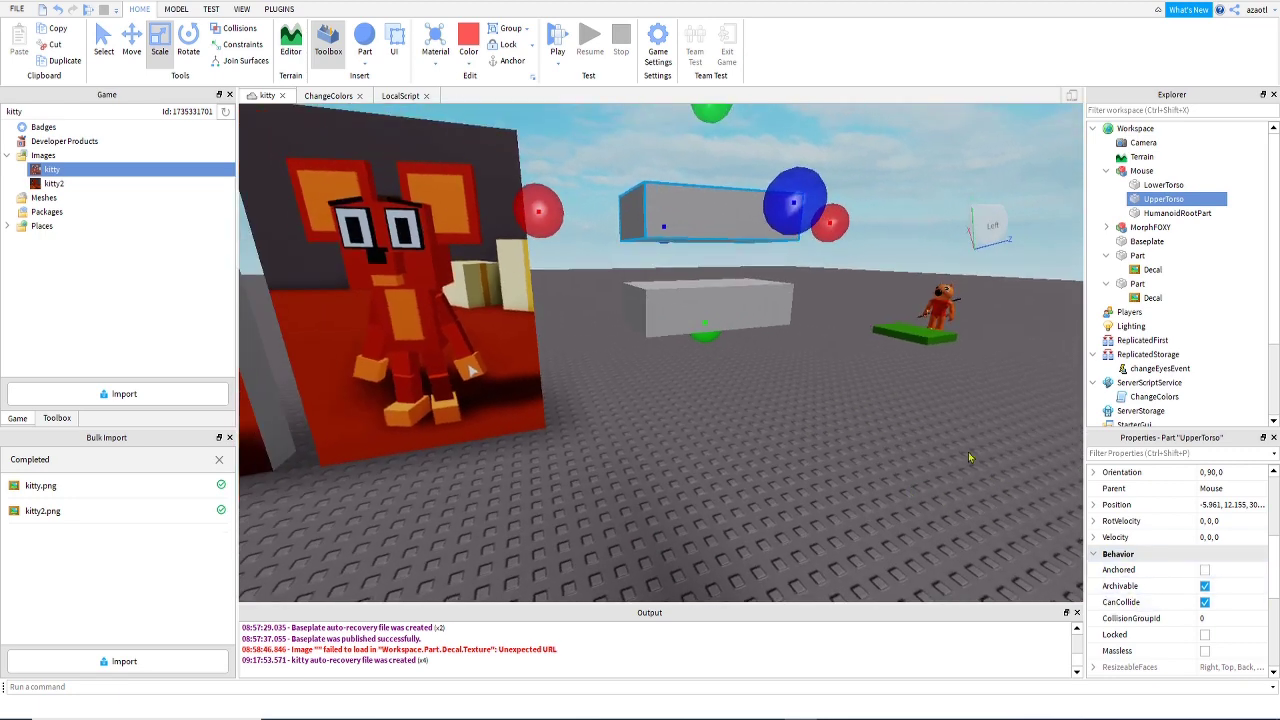
{"action": "right_click_drag", "start_coordinate": [956, 437], "coordinate": [956, 437]}
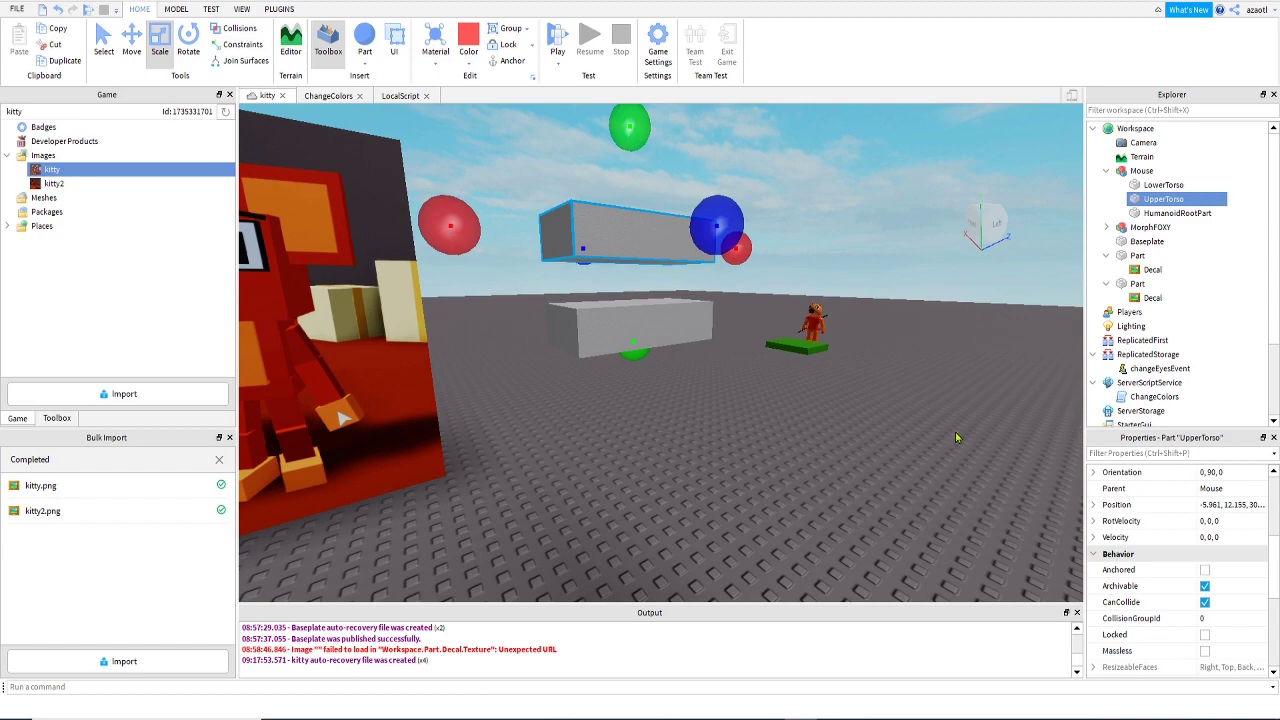
{"action": "key", "text": "a"}
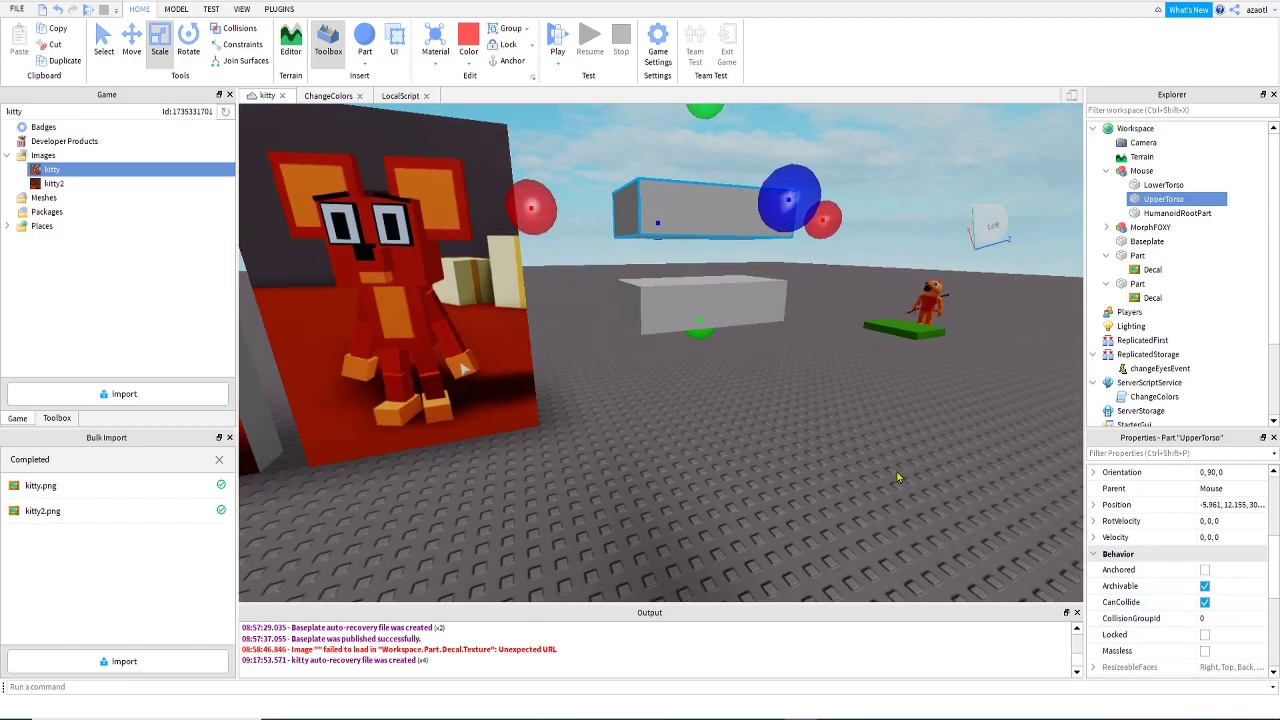
{"action": "key", "text": "e"}
{"action": "right_click_drag", "start_coordinate": [898, 477], "coordinate": [898, 477]}
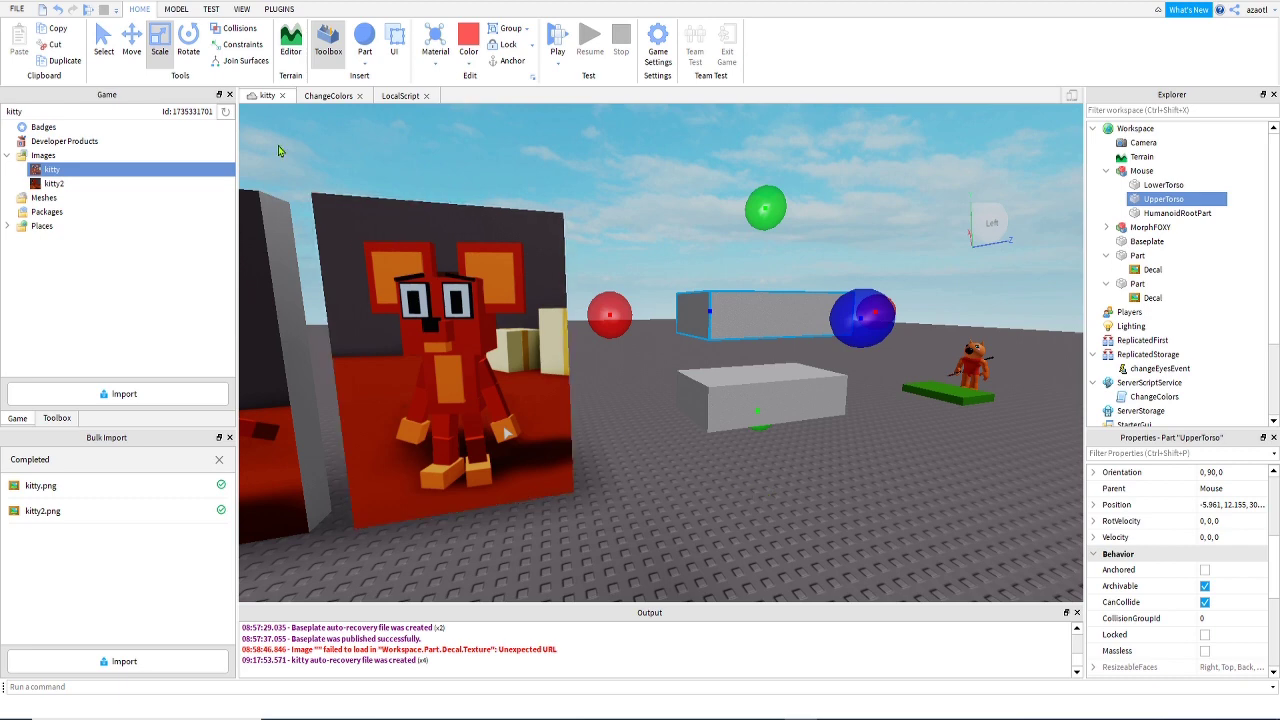
Try a pale shade and a bright blue as the UpperTorso's color.
{"action": "left_click", "coordinate": [465, 63]}
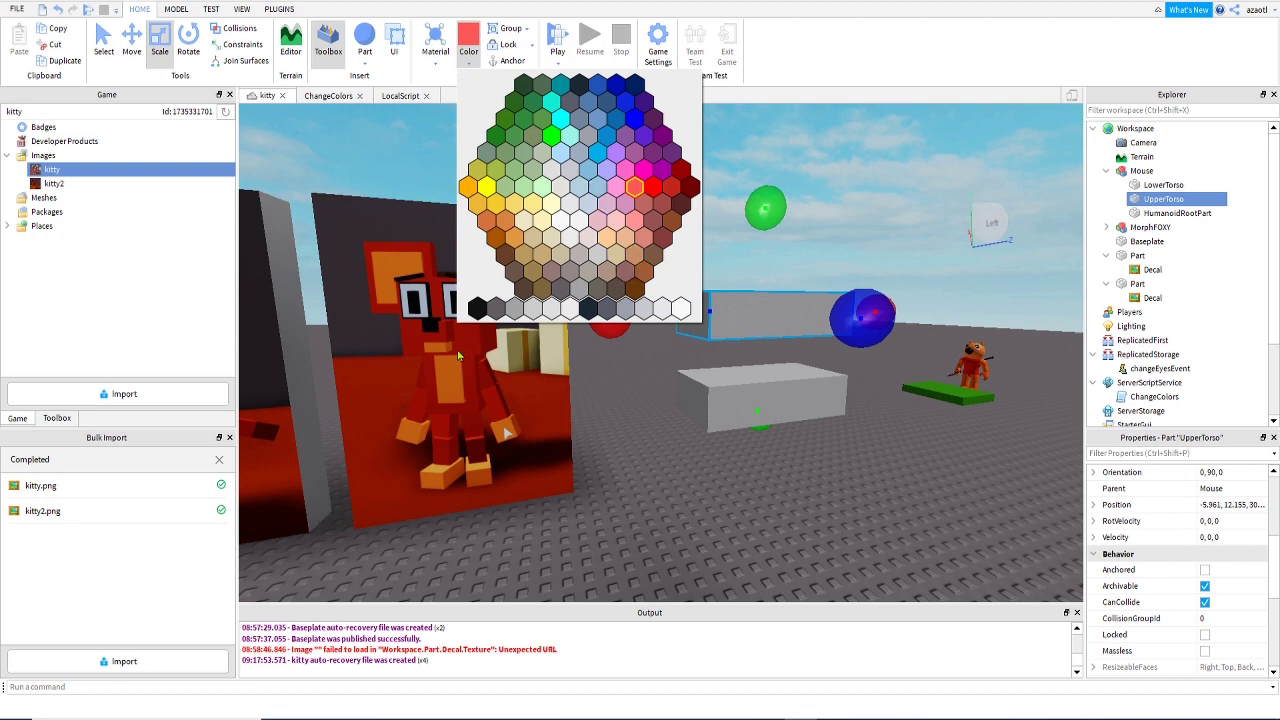
{"action": "left_click", "coordinate": [588, 204]}
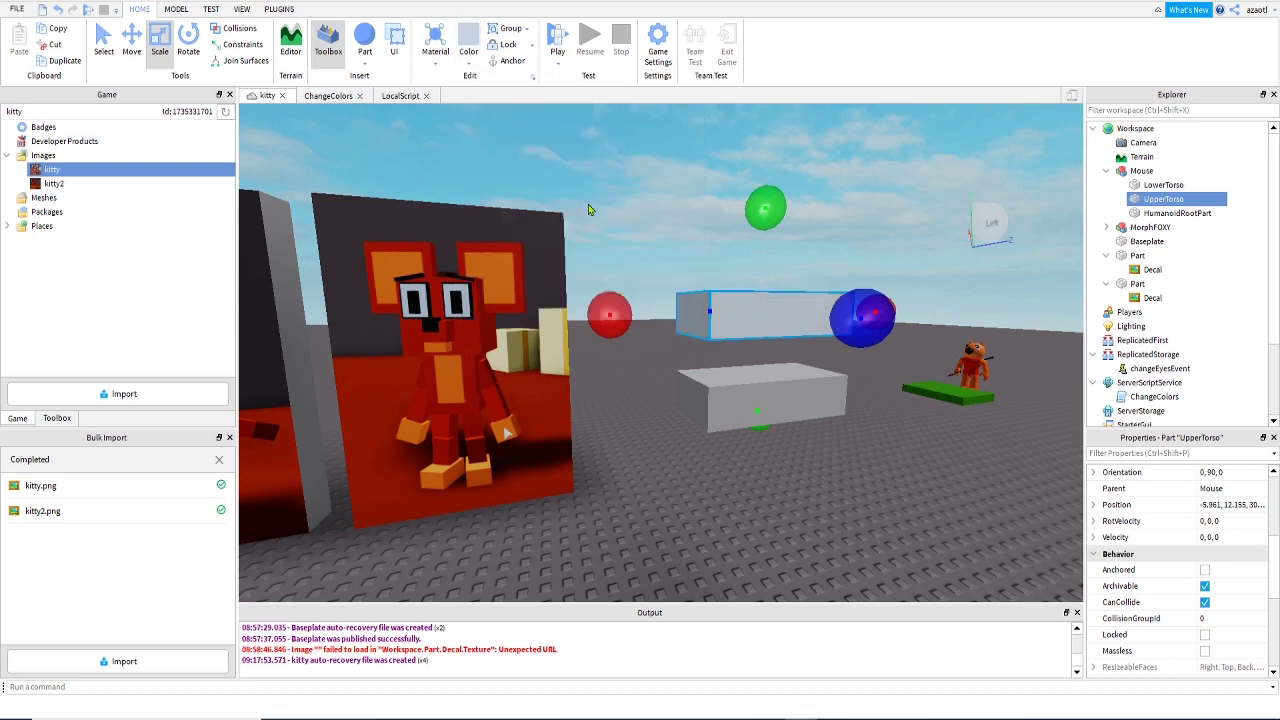
{"action": "left_click", "coordinate": [464, 66]}
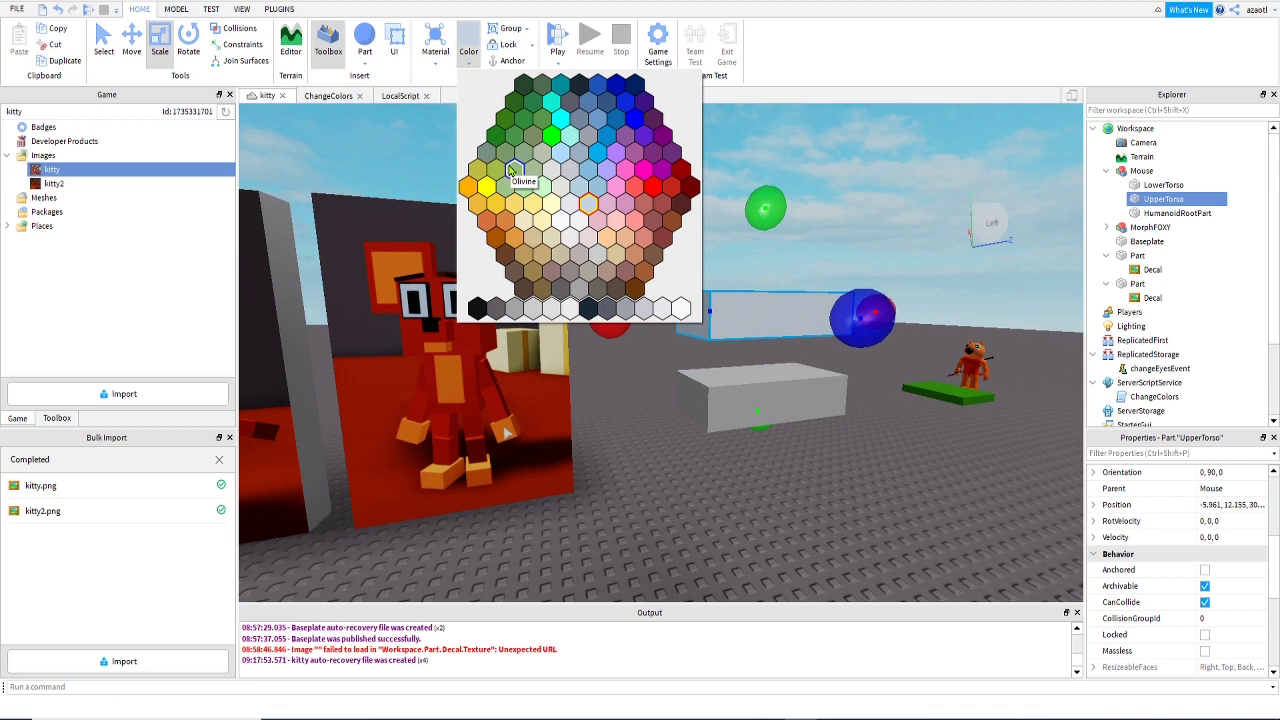
{"action": "left_click", "coordinate": [597, 161]}
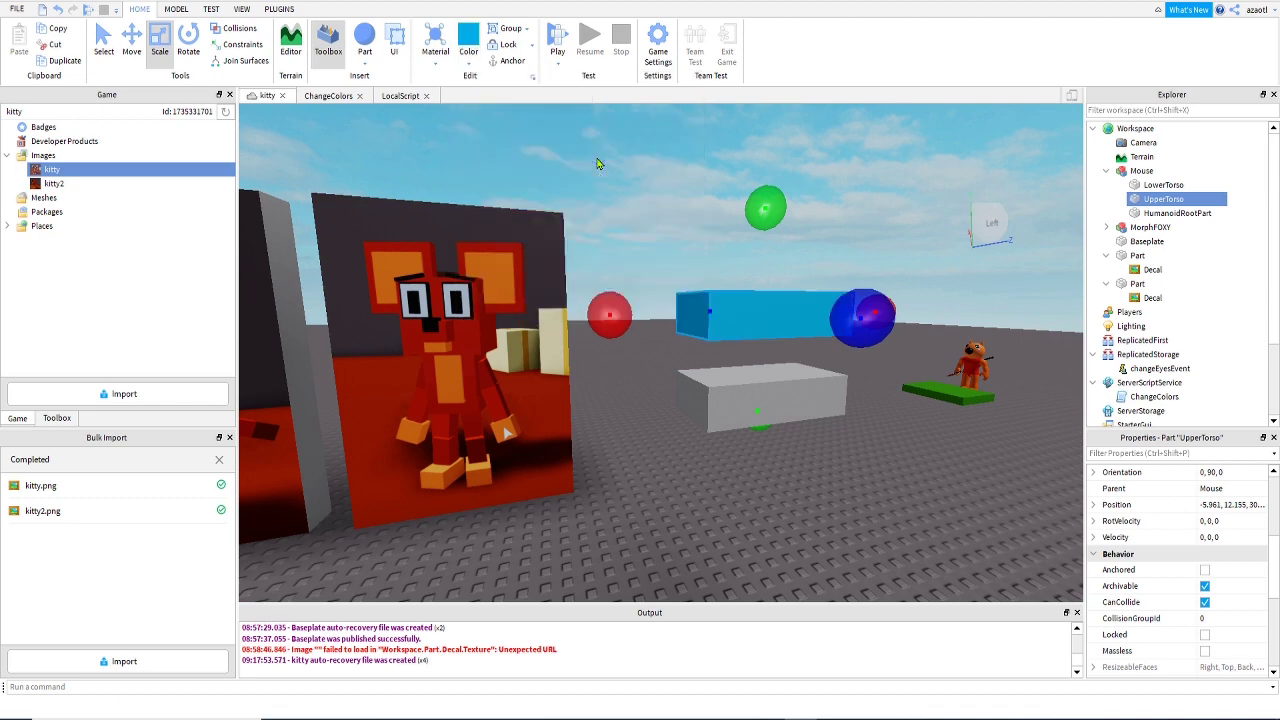
{"action": "right_click_drag", "start_coordinate": [712, 484], "coordinate": [712, 484]}
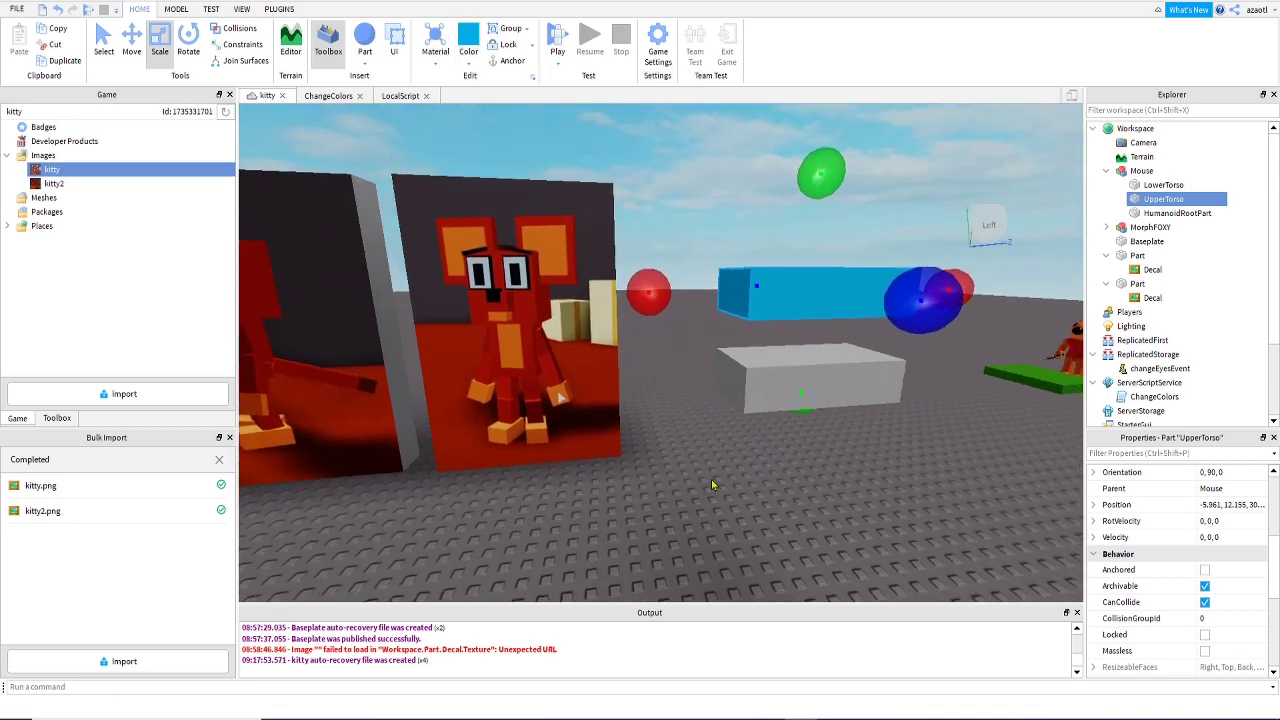
Color the UpperTorso Electric blue.
{"action": "left_click", "coordinate": [435, 64]}
{"action": "left_click", "coordinate": [467, 66]}
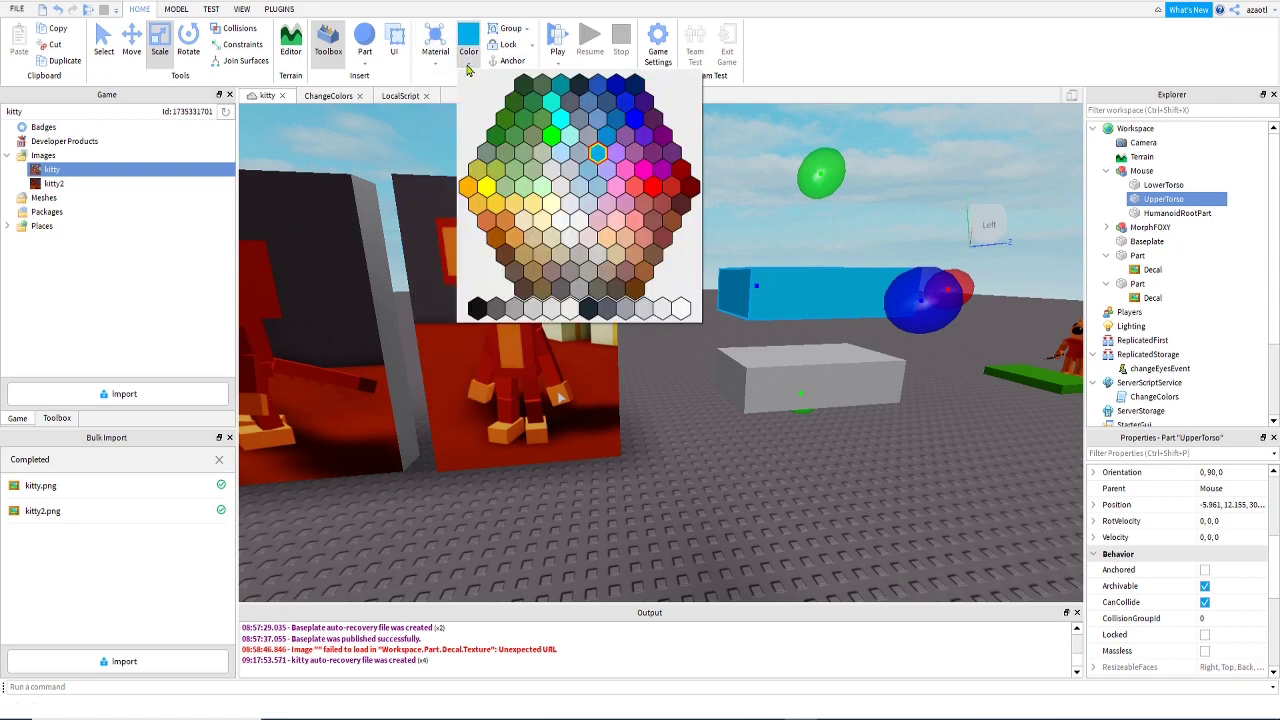
{"action": "left_click", "coordinate": [603, 137]}
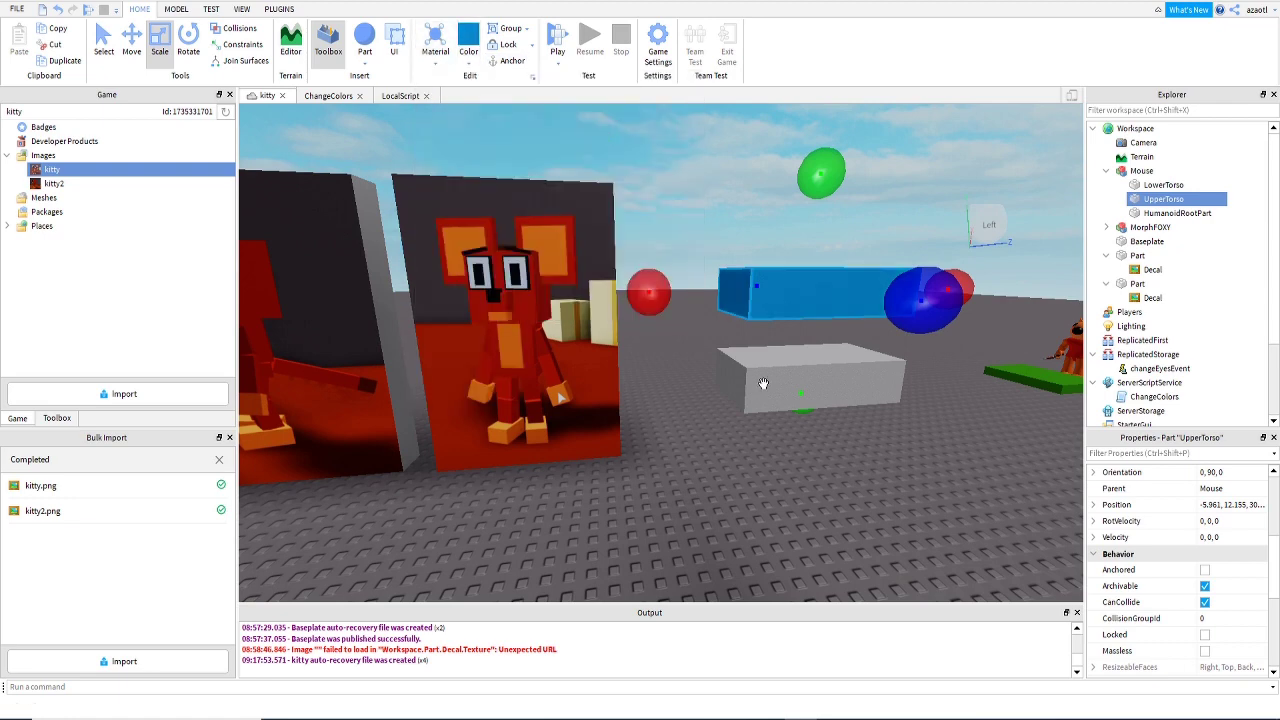
{"action": "right_click_drag", "start_coordinate": [763, 384], "coordinate": [763, 391]}
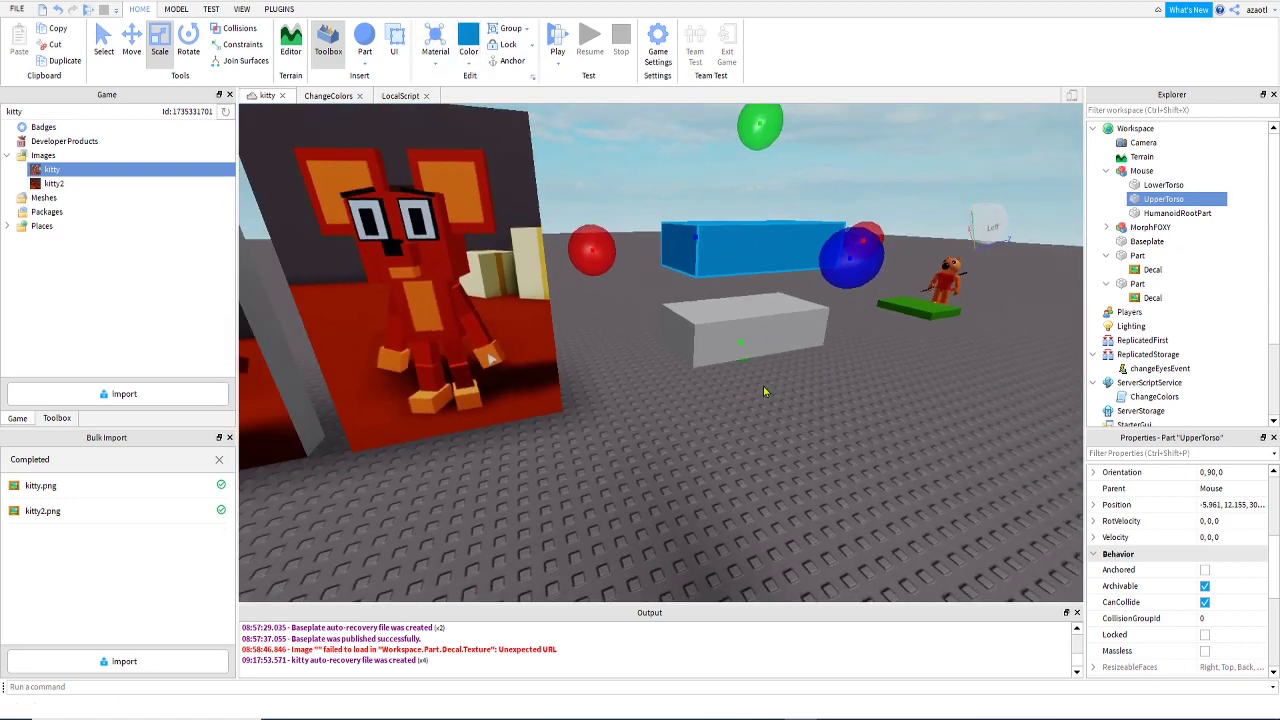
{"action": "left_click", "coordinate": [476, 48]}
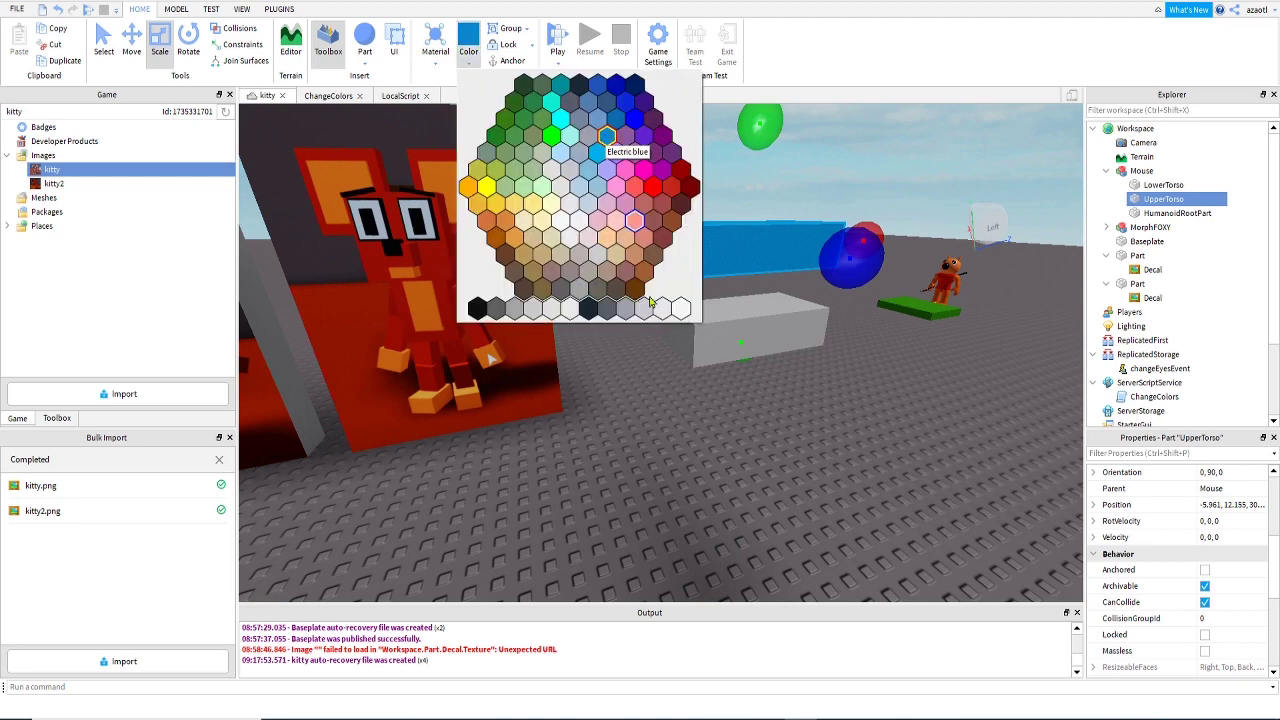
{"action": "left_click", "coordinate": [766, 457]}
{"action": "right_click_drag", "start_coordinate": [803, 445], "coordinate": [803, 444]}
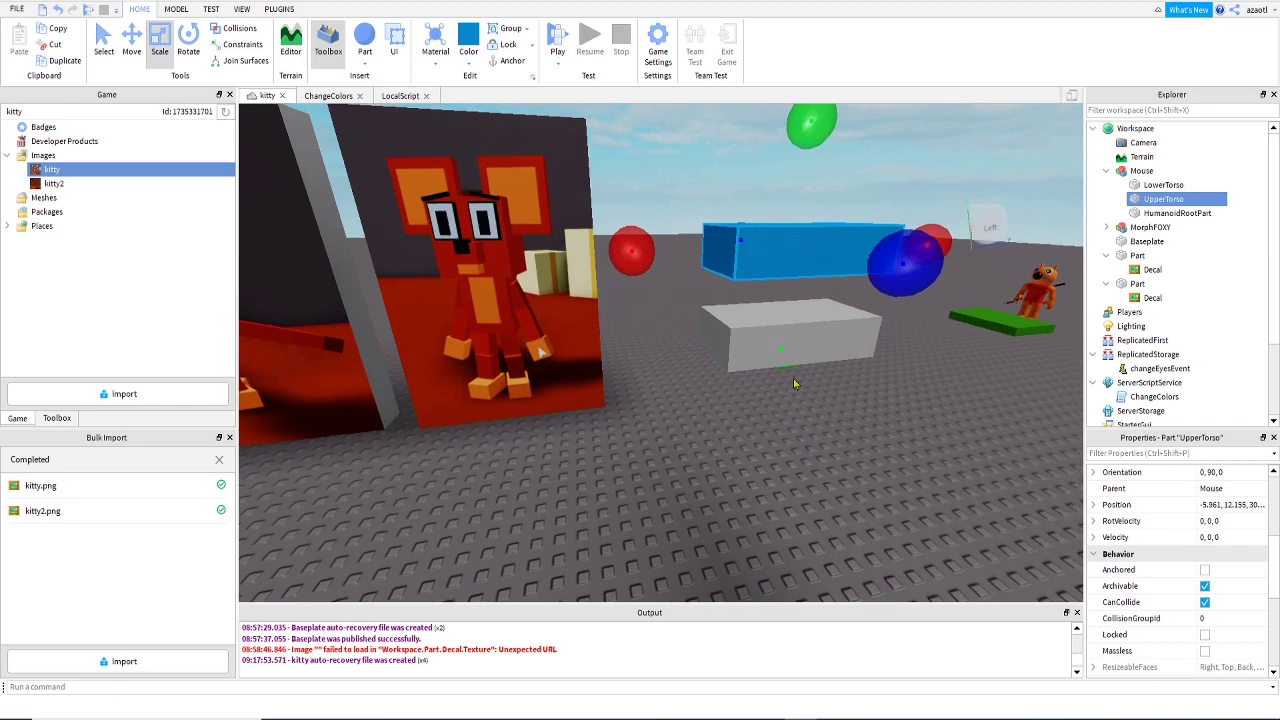
Apply the Electric blue color to the LowerTorso together with the UpperTorso.
{"action": "left_click", "coordinate": [875, 430]}
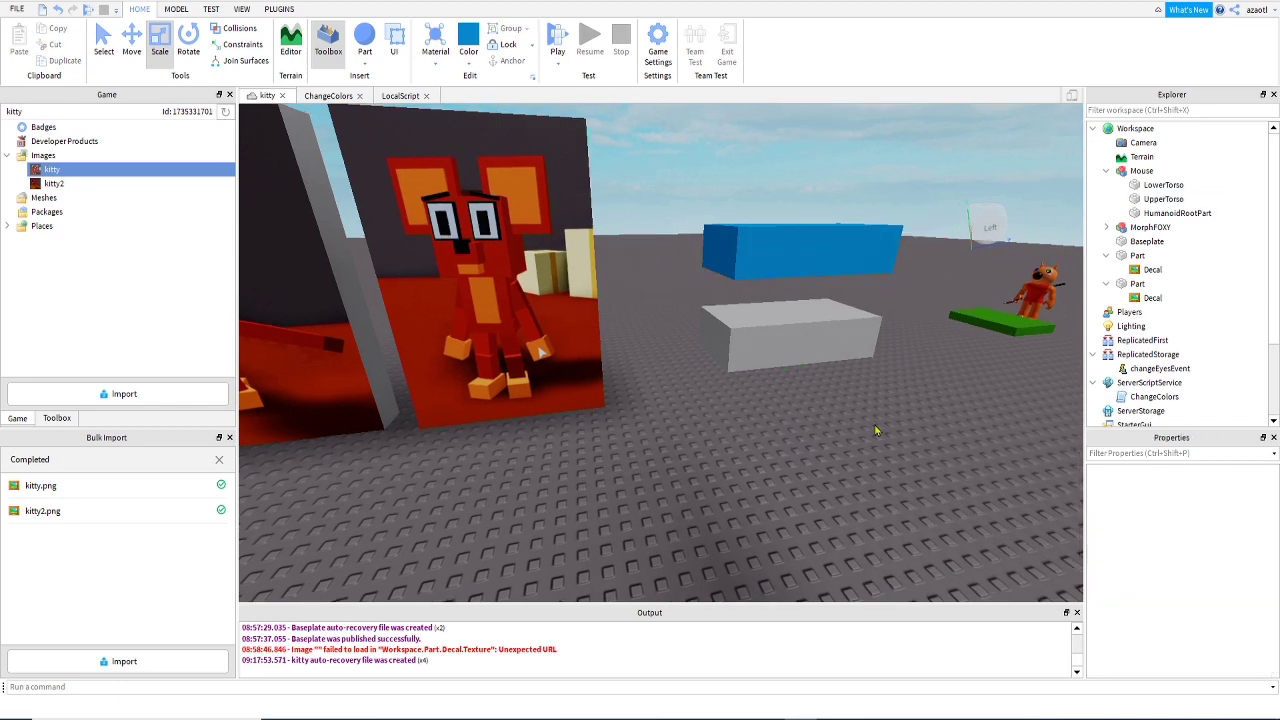
{"action": "left_click", "coordinate": [826, 338]}
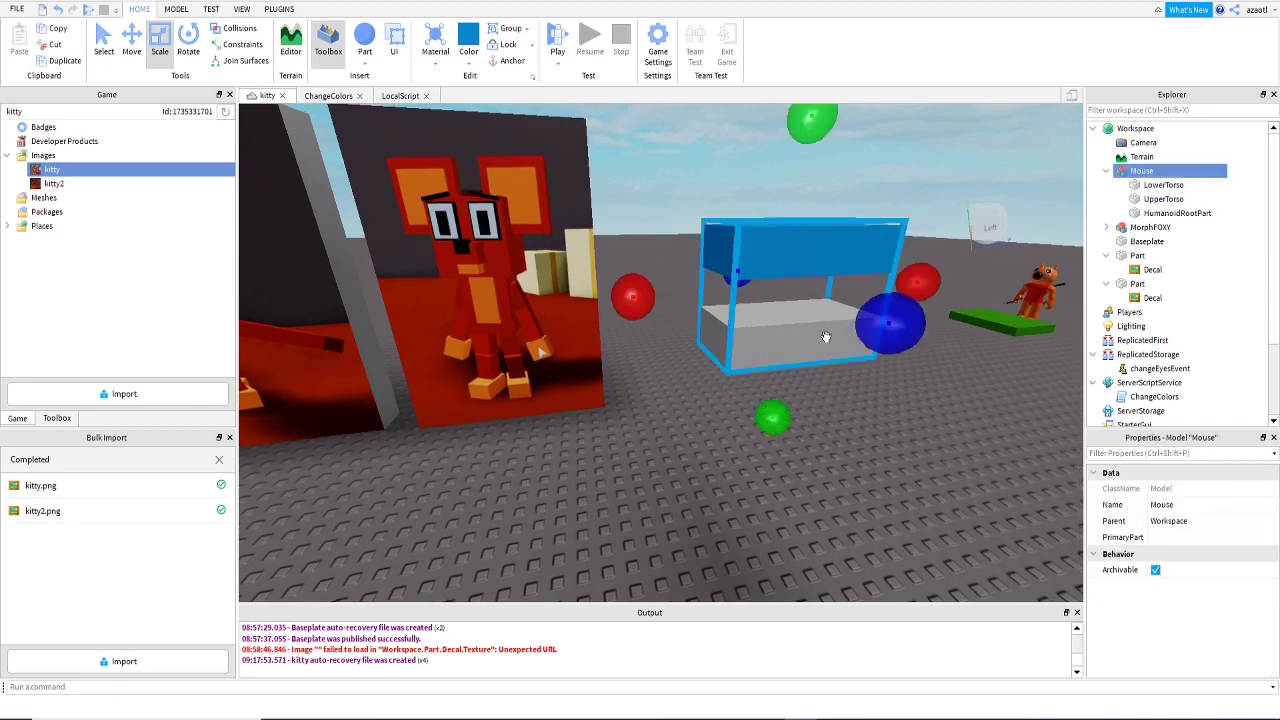
{"action": "left_click", "coordinate": [1152, 199], "text": "ctrl"}
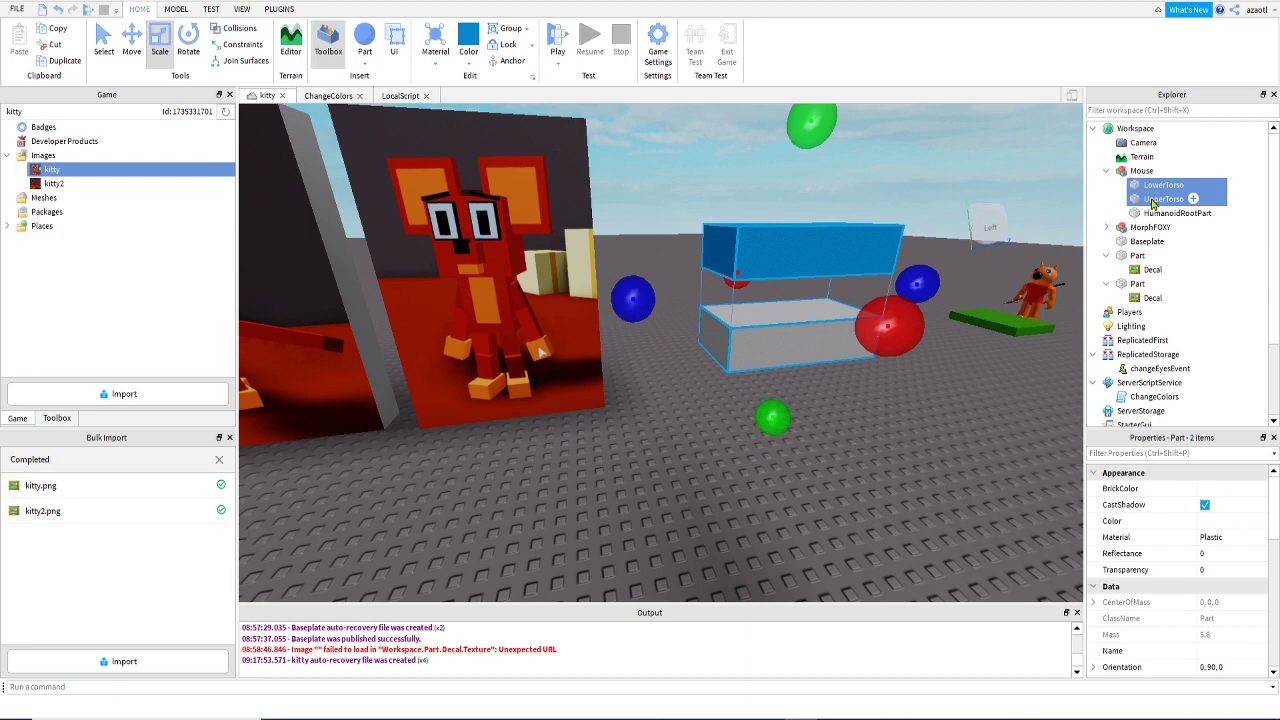
{"action": "left_click", "coordinate": [468, 40]}
{"action": "left_click", "coordinate": [878, 492]}
{"action": "left_click", "coordinate": [811, 345]}
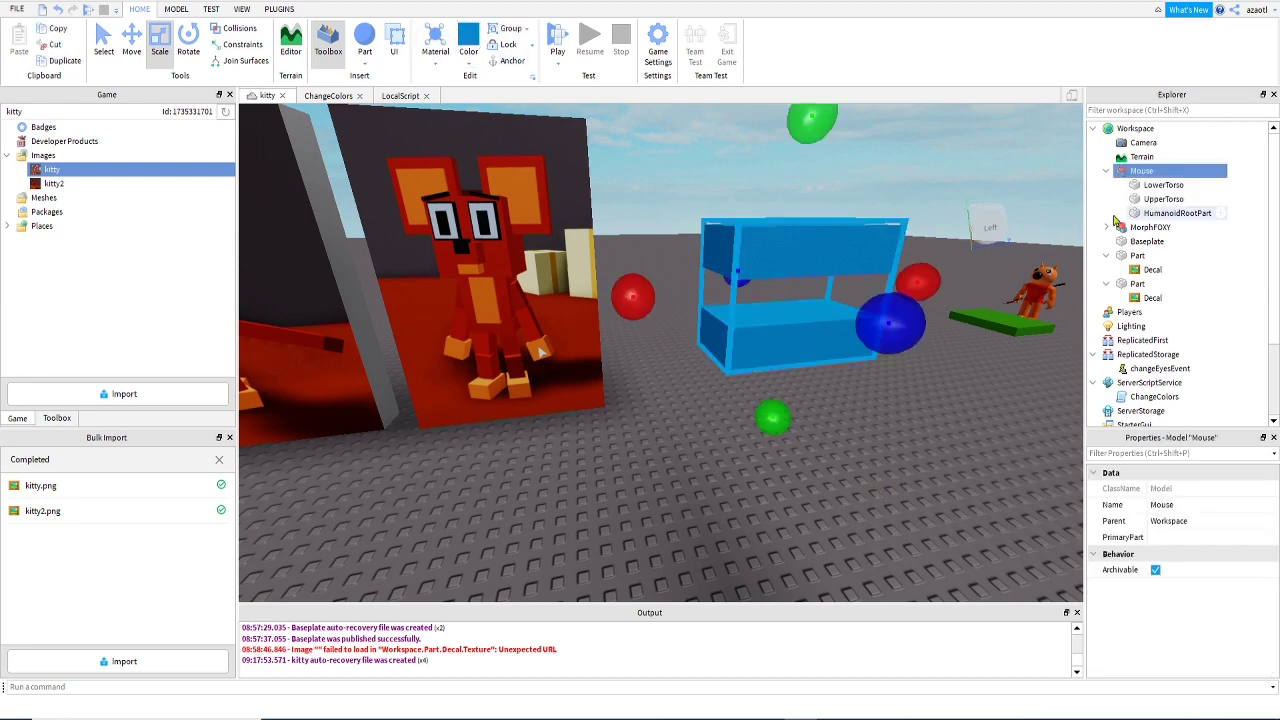
Select the LowerTorso, turn on collision checking and activate the Move tool.
{"action": "left_click", "coordinate": [1145, 204]}
{"action": "left_click", "coordinate": [1145, 187]}
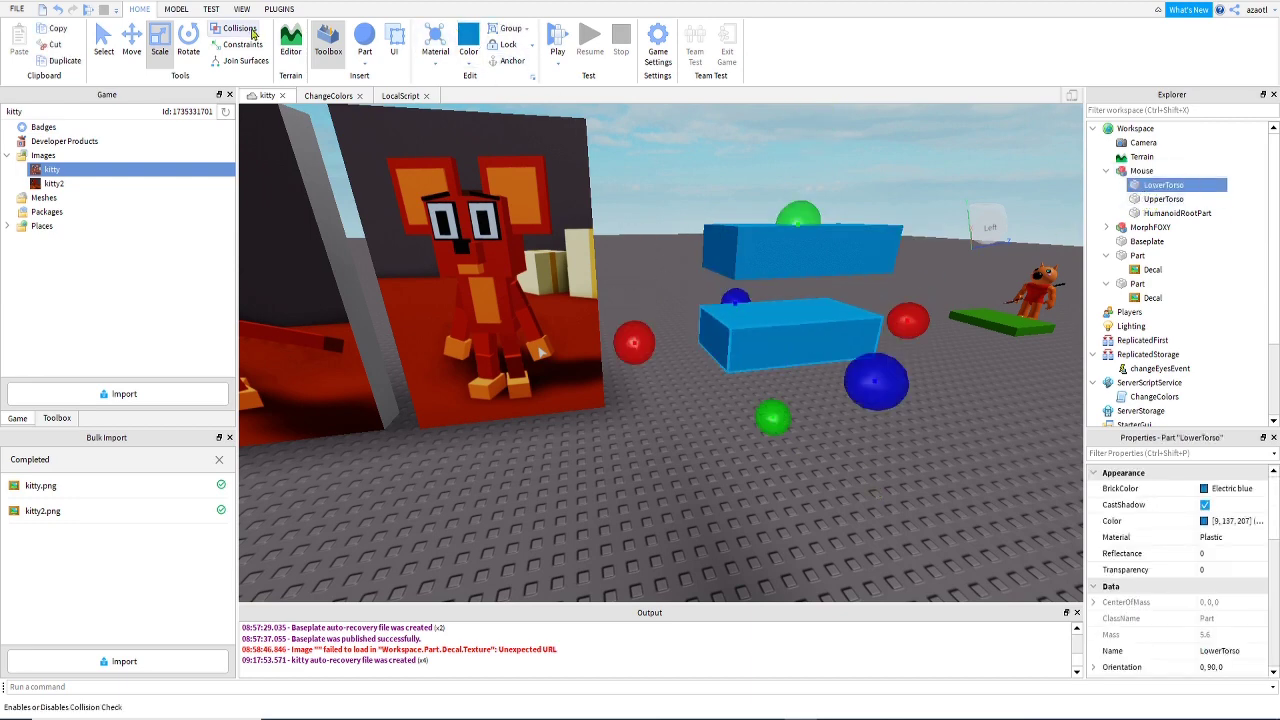
{"action": "right_click_drag", "start_coordinate": [573, 437], "coordinate": [570, 430]}
{"action": "key", "text": "w"}
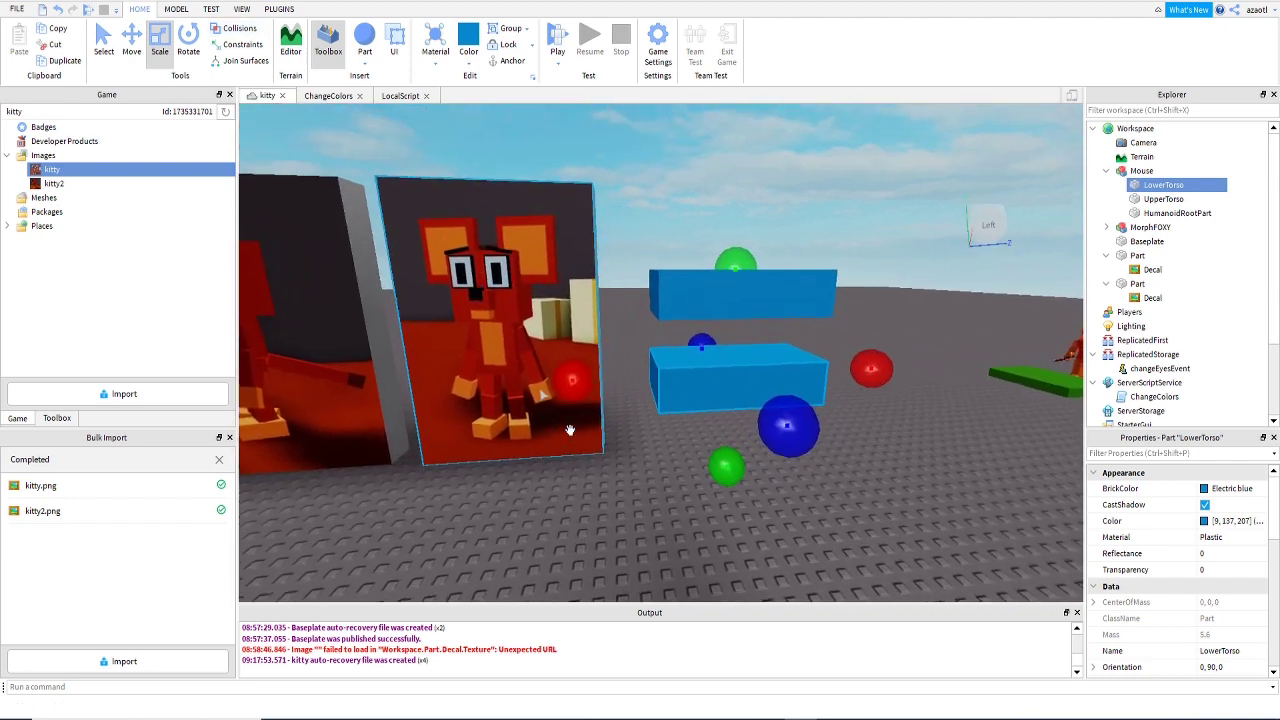
{"action": "right_click", "coordinate": [570, 430]}
{"action": "left_click", "coordinate": [238, 32]}
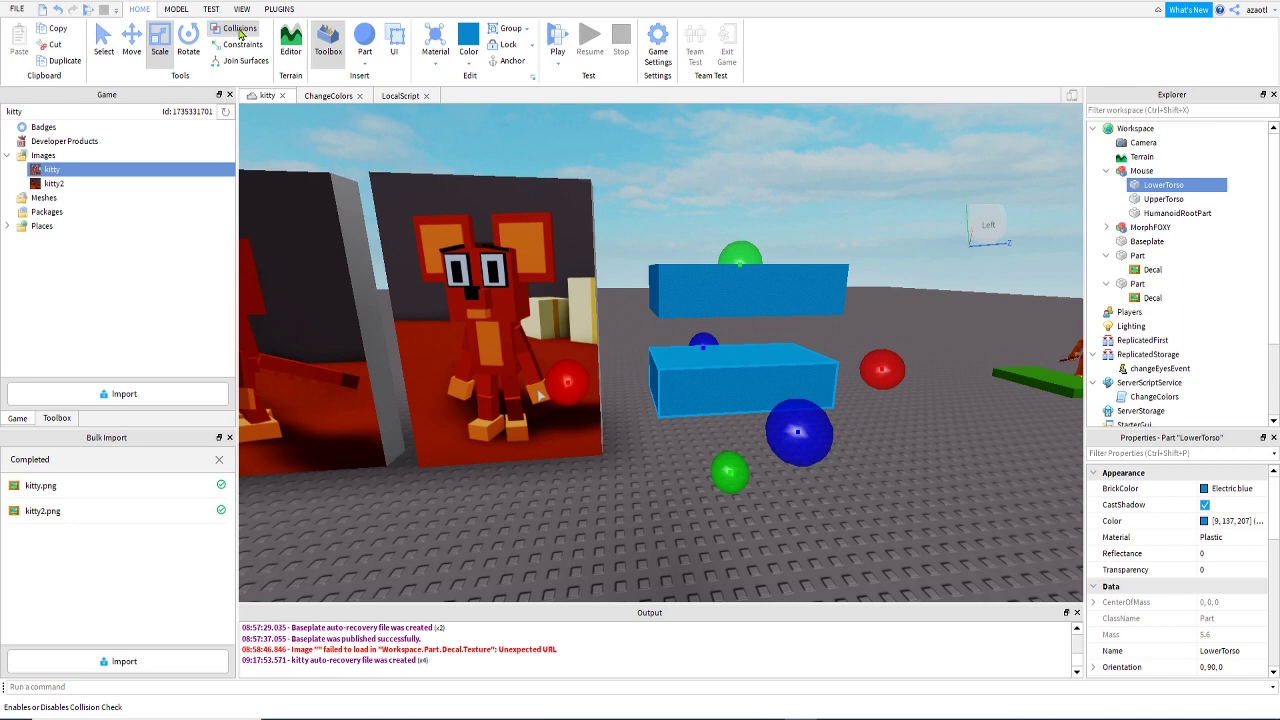
{"action": "left_click", "coordinate": [131, 42]}
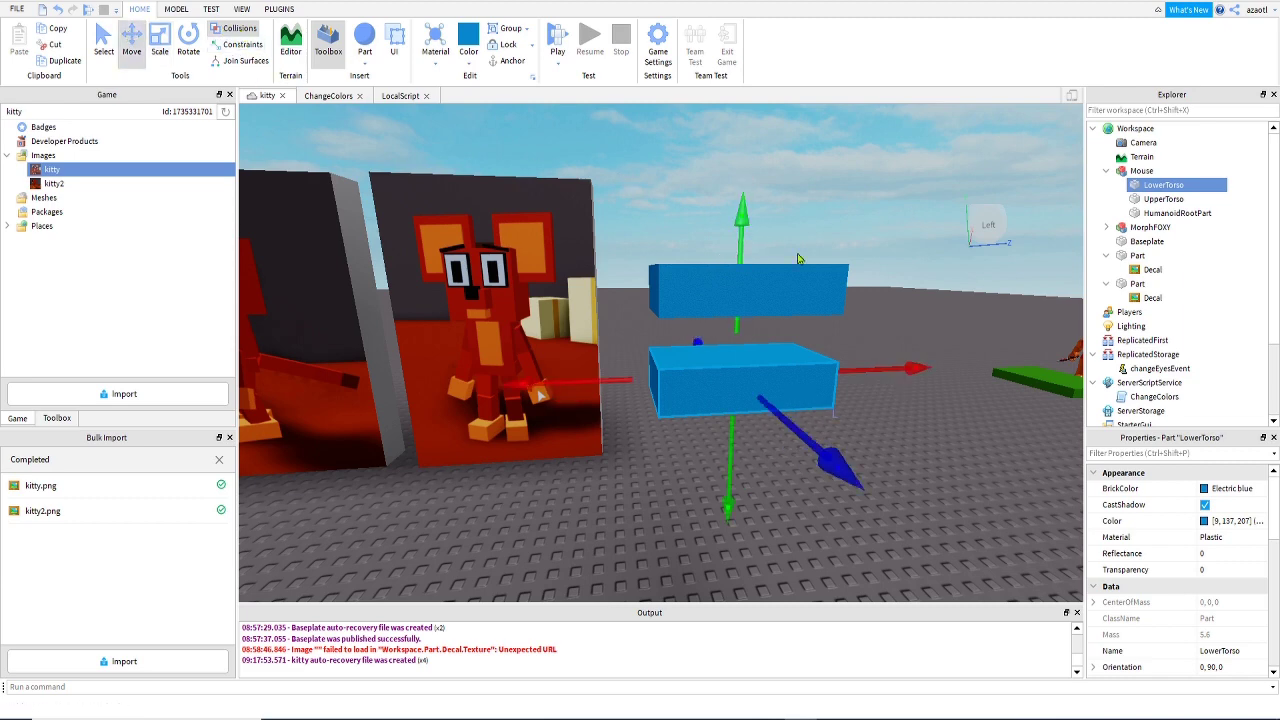
{"action": "key", "text": "d"}
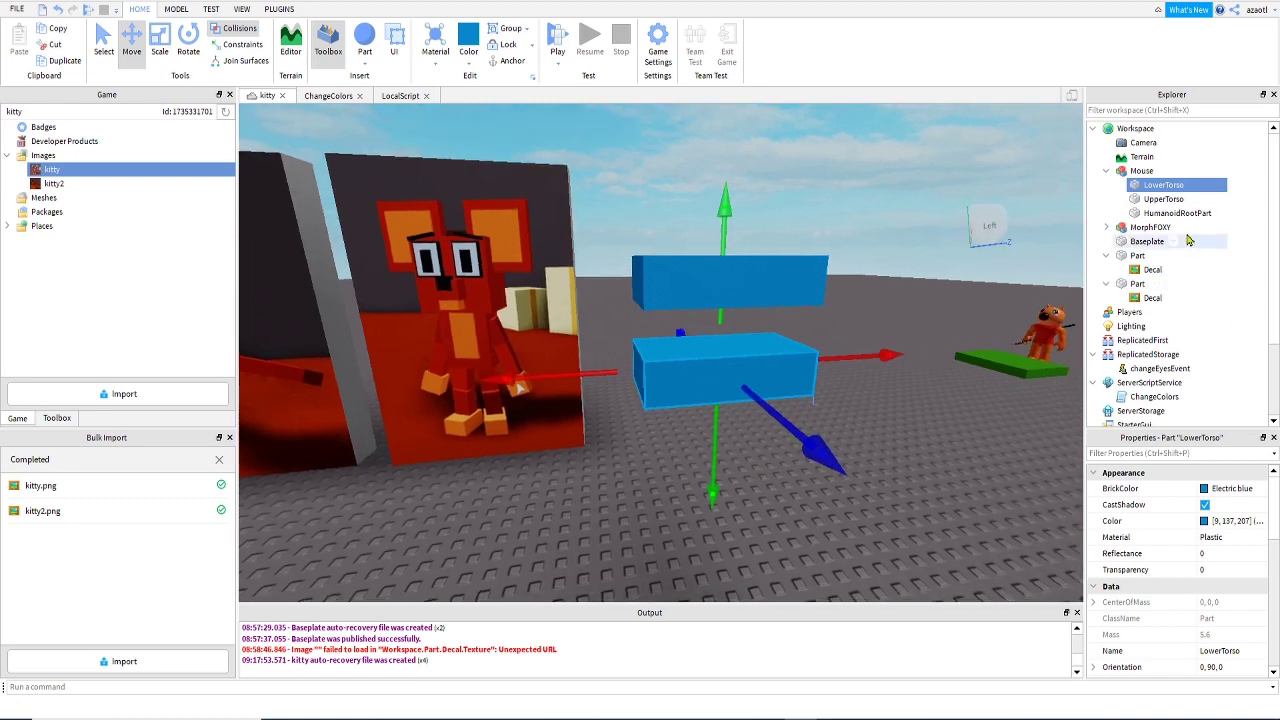
Turn off CanCollide for the HumanoidRootPart.
{"action": "left_click", "coordinate": [1177, 213]}
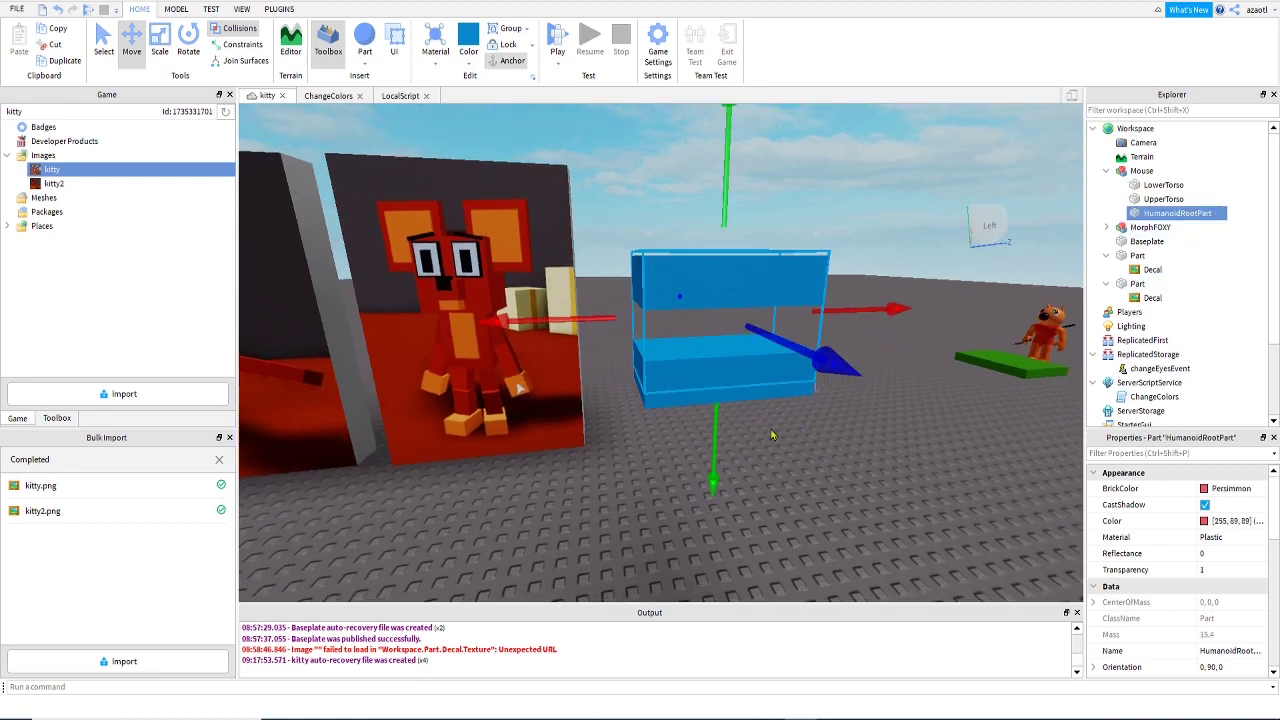
{"action": "scroll", "coordinate": [1205, 615], "scroll_direction": "down", "scroll_amount": 4}
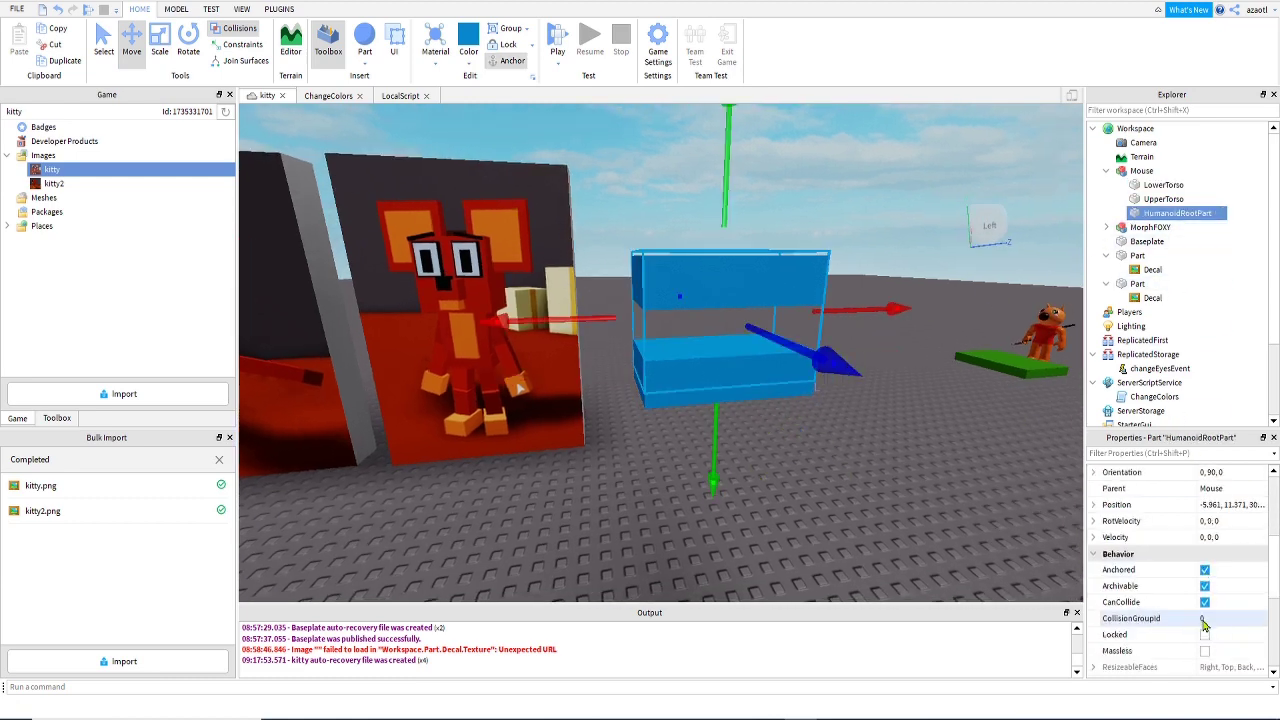
{"action": "left_click", "coordinate": [1205, 604]}
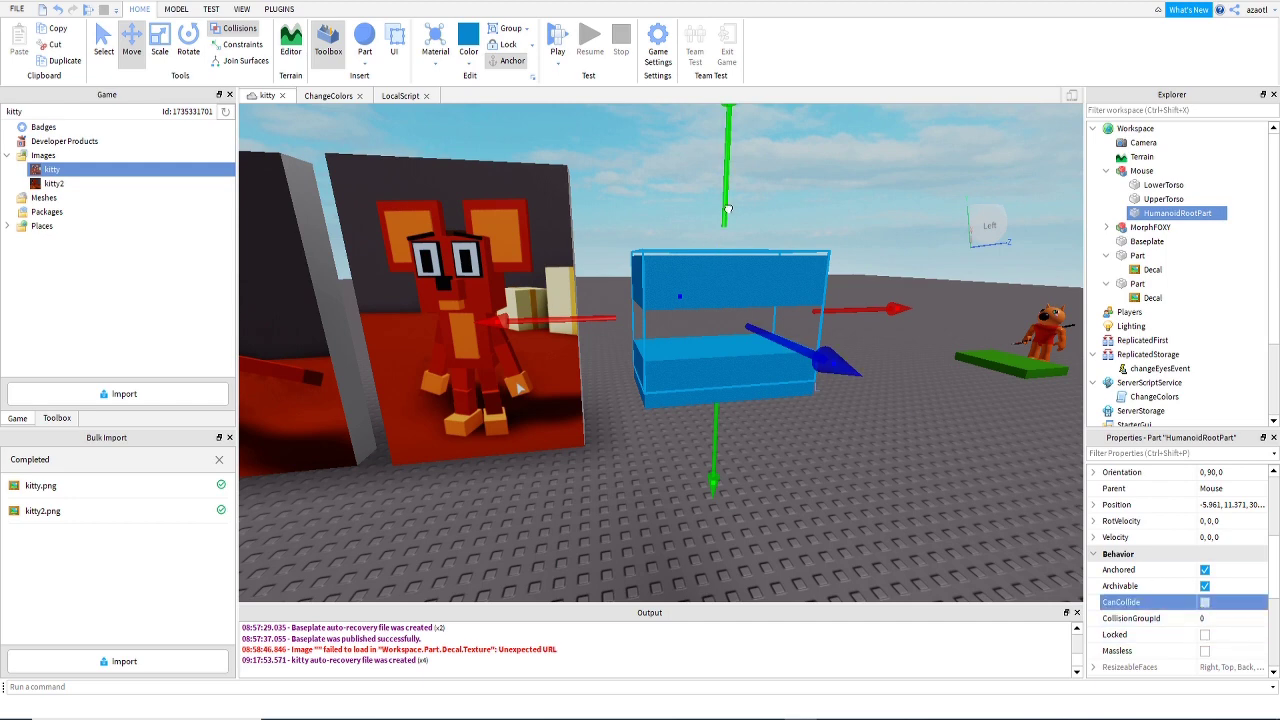
With collision checking off, move the LowerTorso up to about Y 11.13 so it meets the UpperTorso's underside.
{"action": "left_click", "coordinate": [1147, 199]}
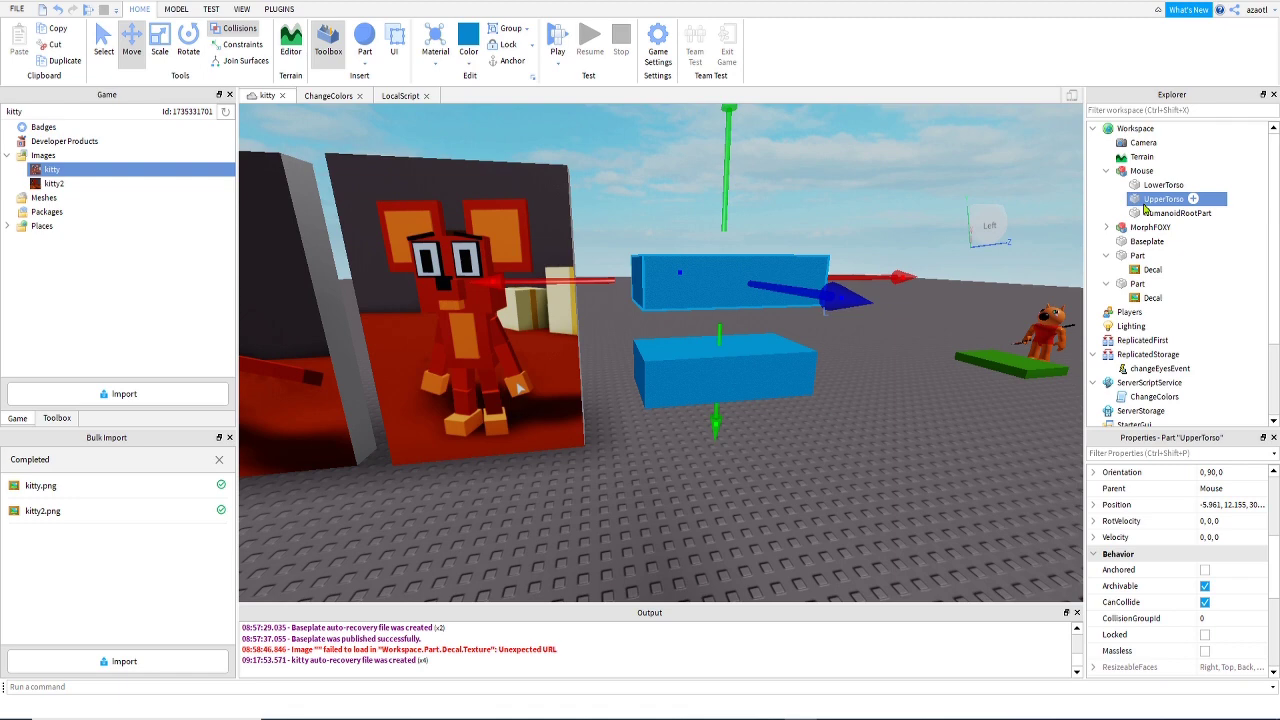
{"action": "left_click", "coordinate": [1145, 186]}
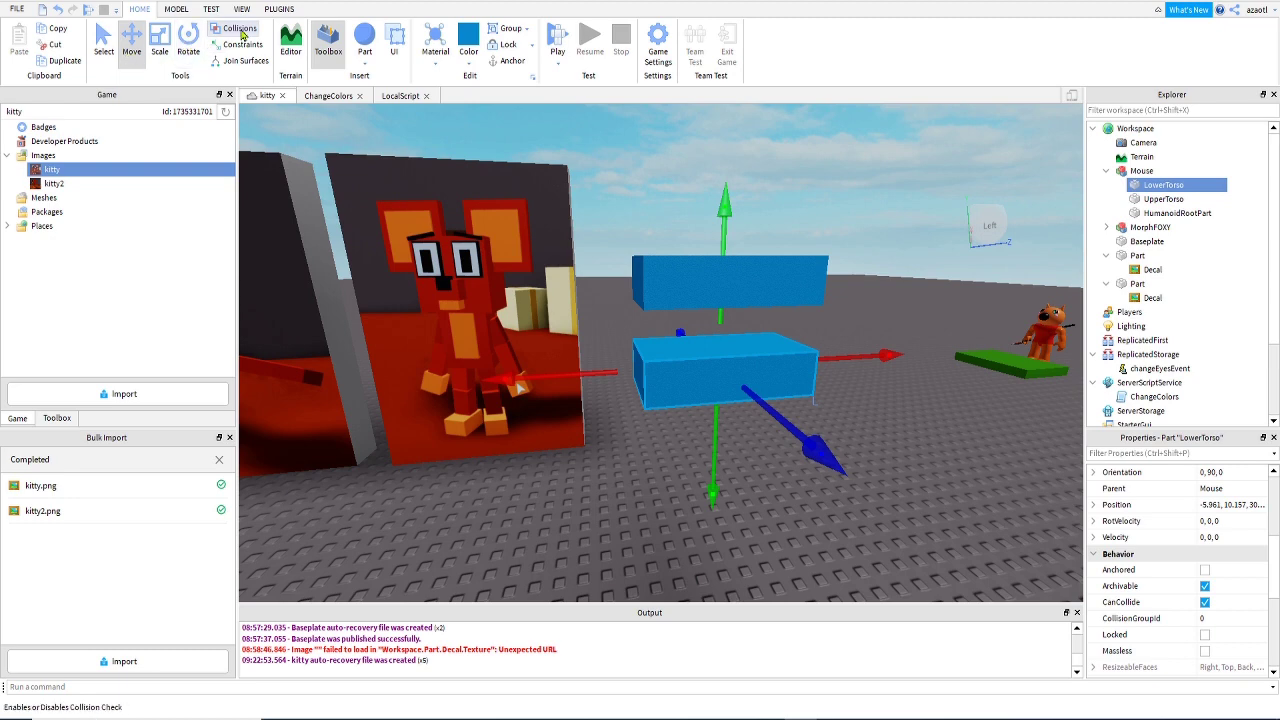
{"action": "left_click_drag", "start_coordinate": [722, 230], "coordinate": [730, 176]}
{"action": "key", "text": "f"}
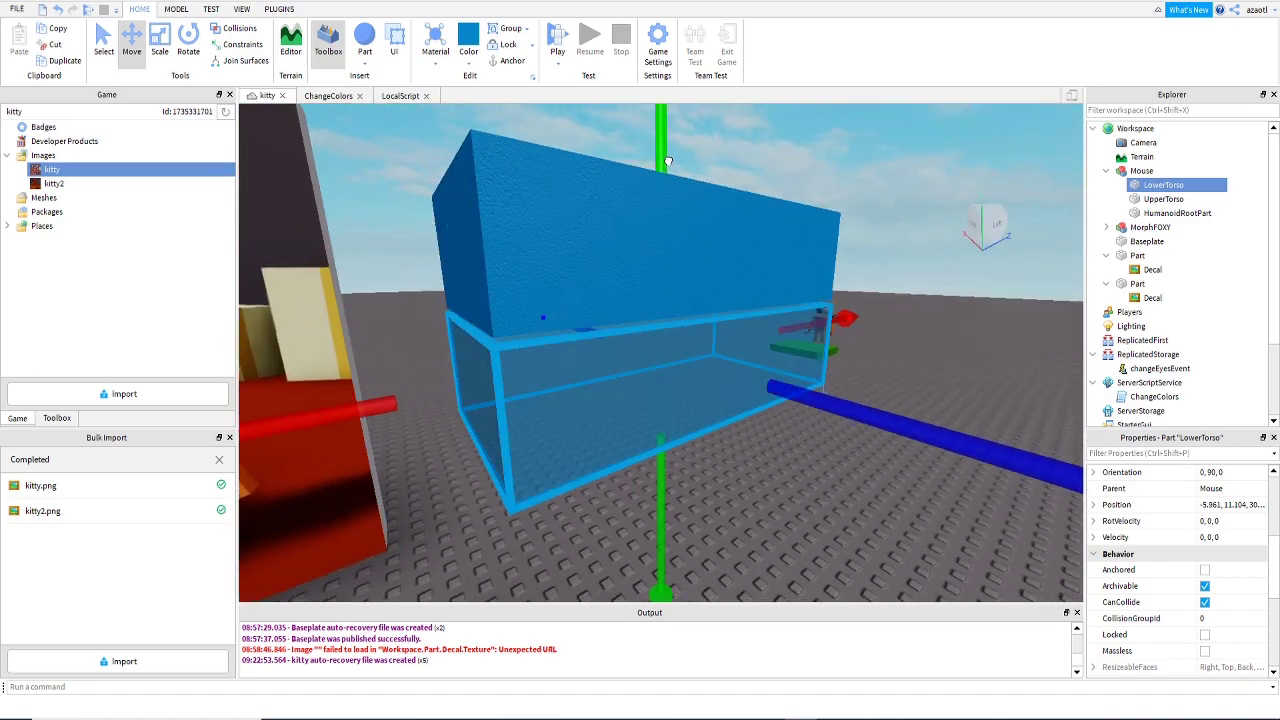
{"action": "left_click_drag", "start_coordinate": [667, 158], "coordinate": [667, 154]}
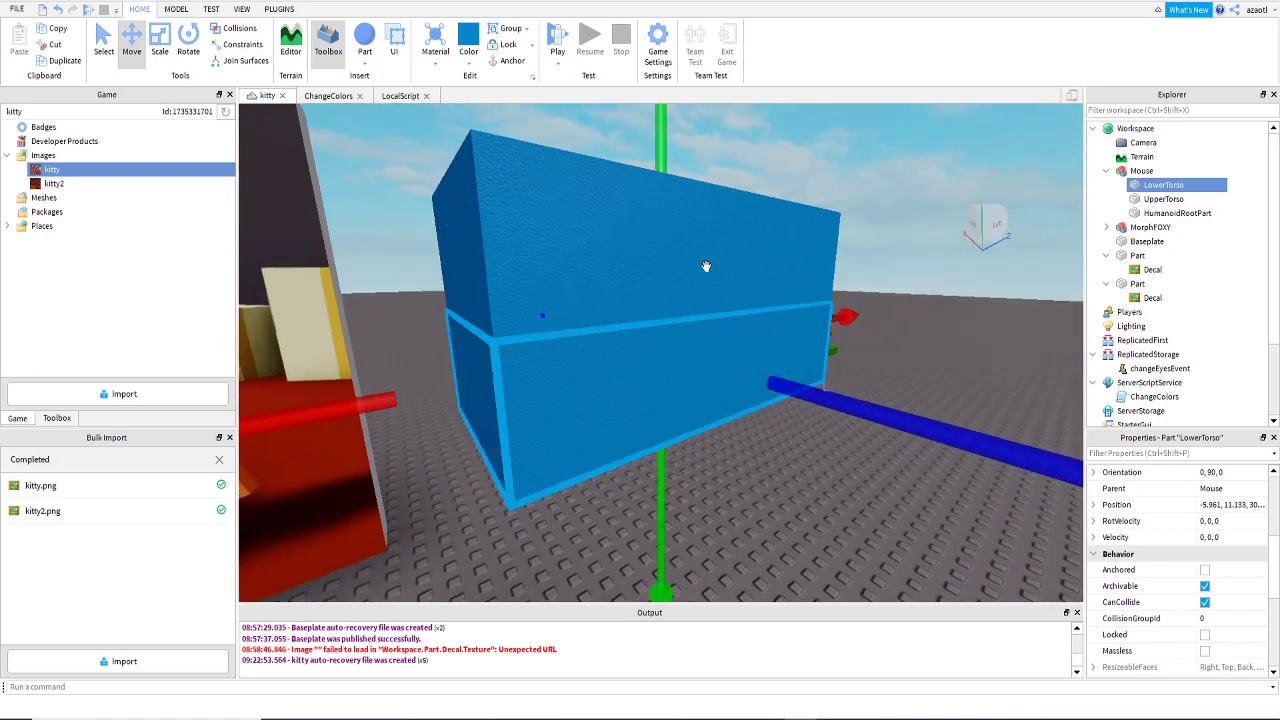
{"action": "right_click_drag", "start_coordinate": [729, 349], "coordinate": [730, 350]}
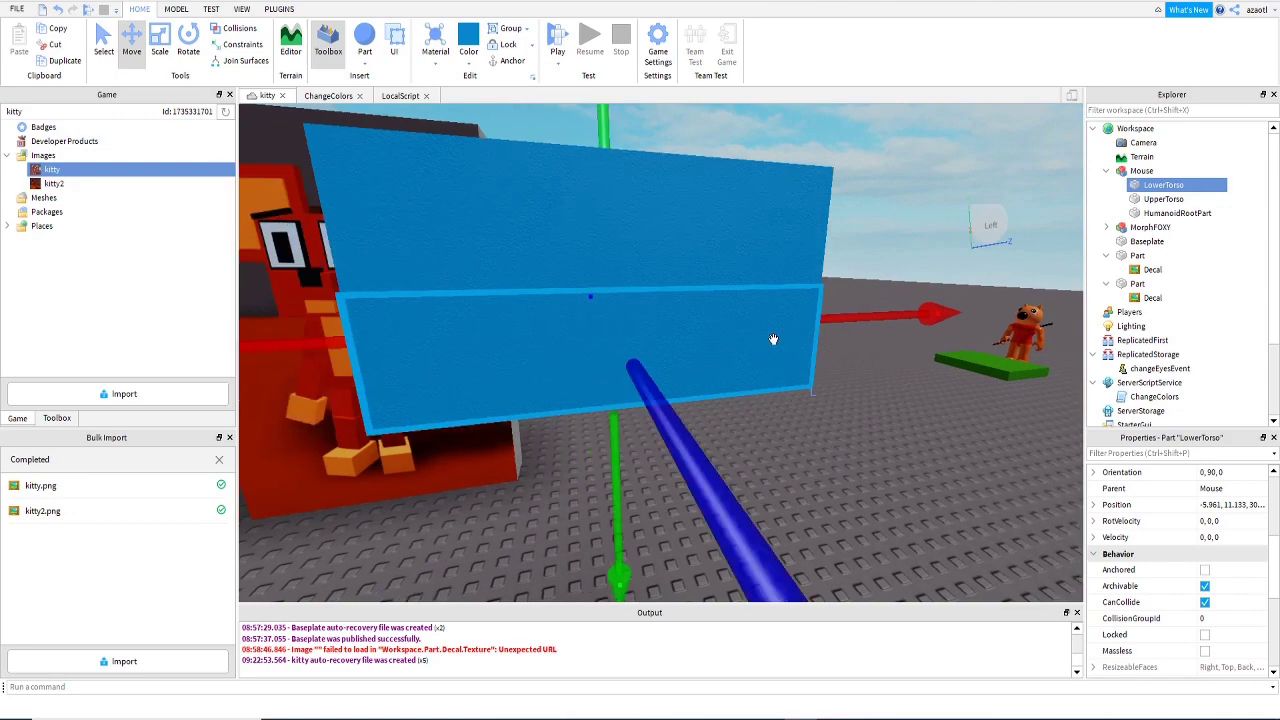
Move the HumanoidRootPart down below the torso parts, to about Y 8.69.
{"action": "left_click", "coordinate": [1175, 213]}
{"action": "key", "text": "f"}
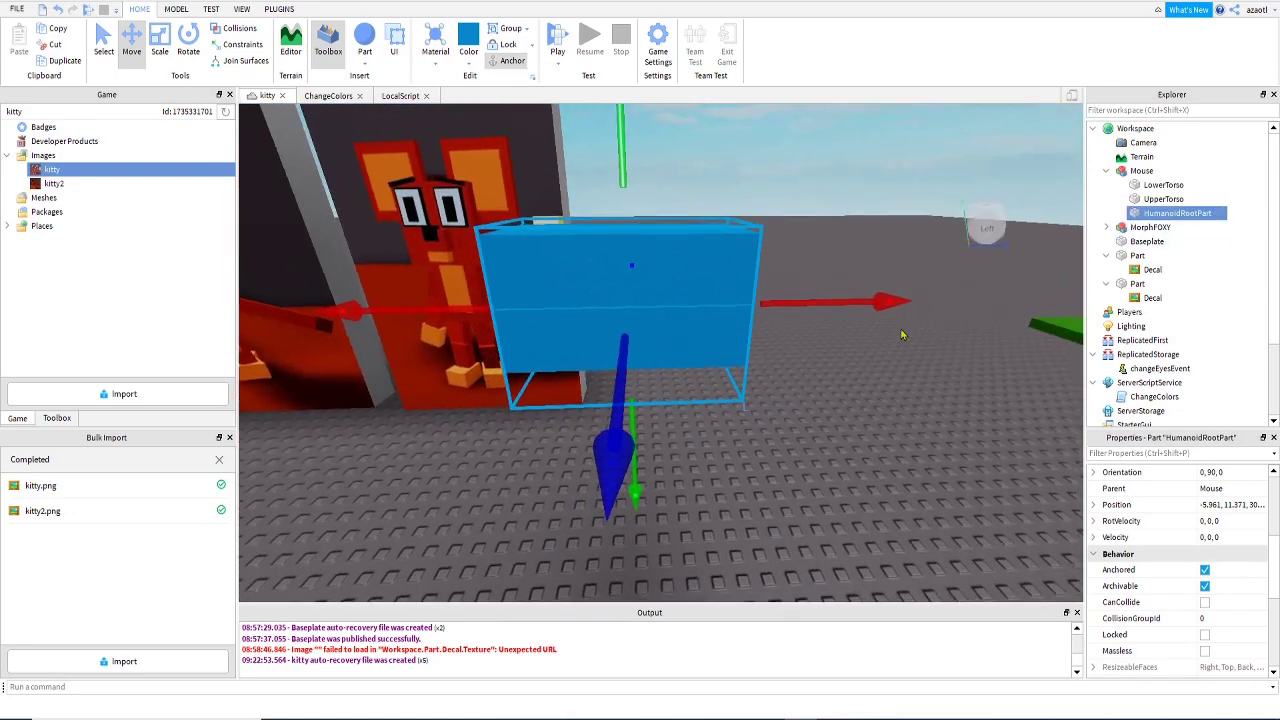
{"action": "left_click_drag", "start_coordinate": [622, 150], "coordinate": [638, 328]}
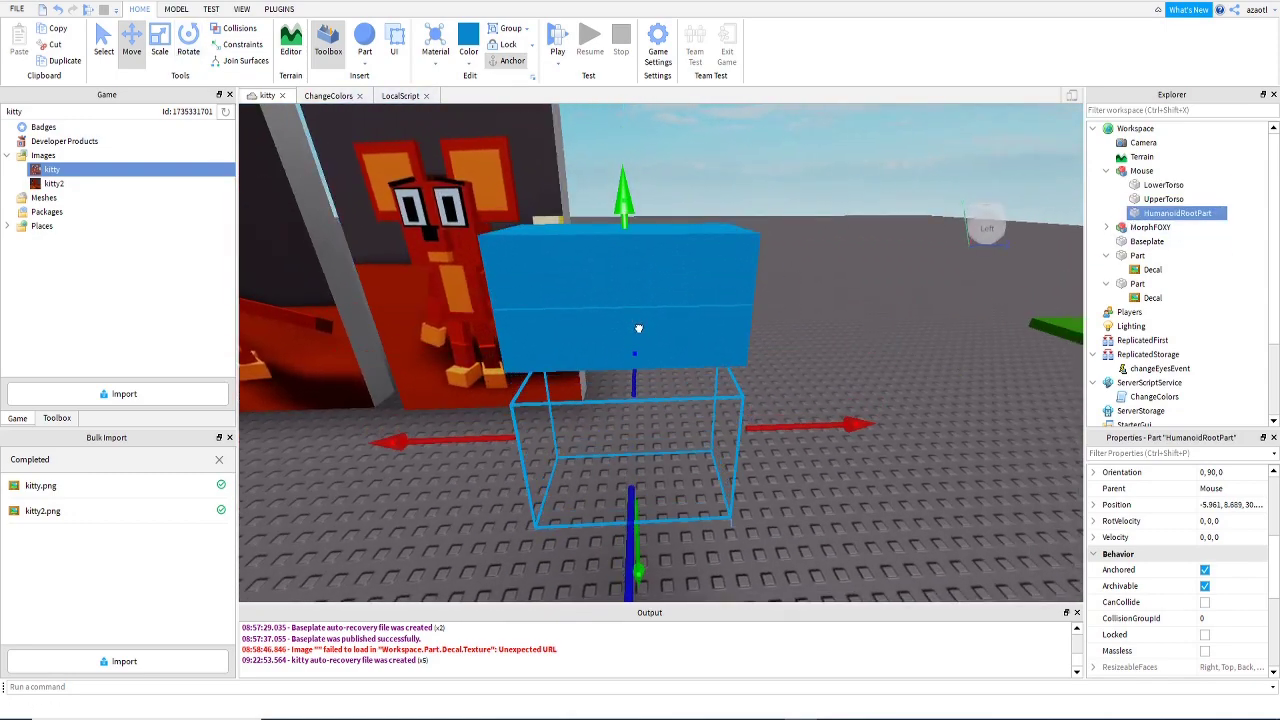
Turn on collision checking and try to move the LowerTorso vertically against the UpperTorso.
{"action": "left_click", "coordinate": [1162, 199]}
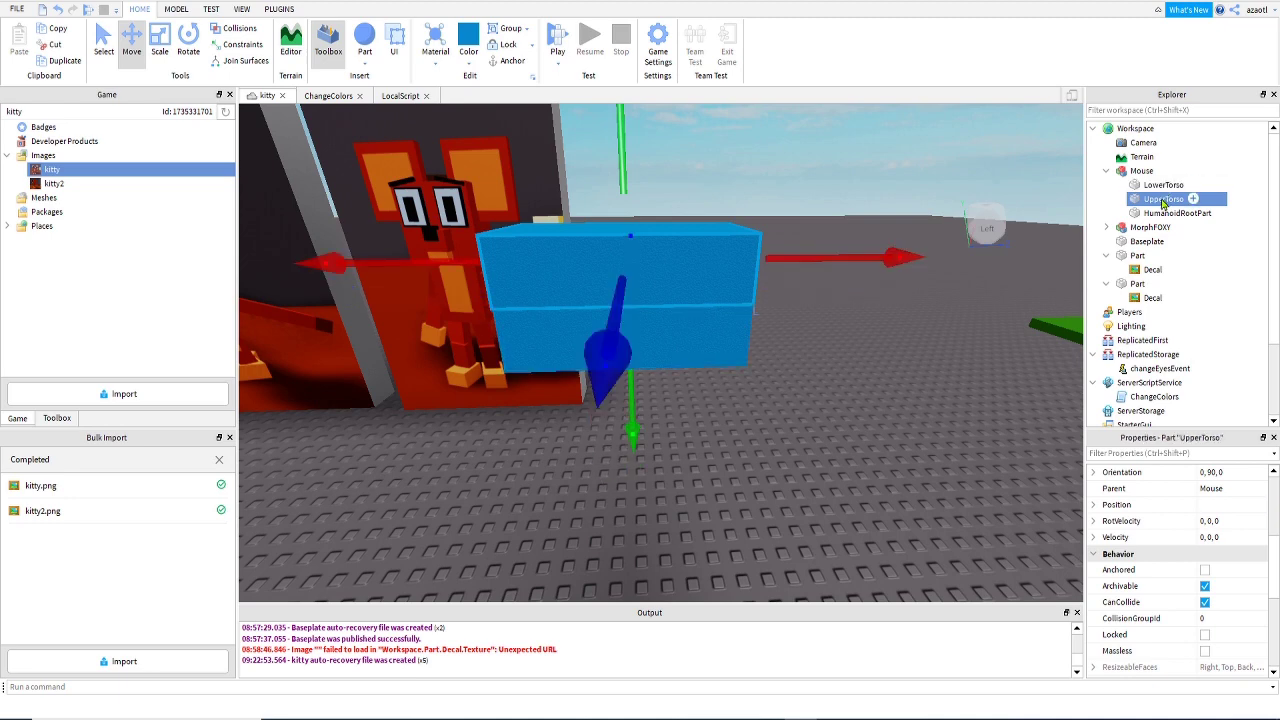
{"action": "left_click", "coordinate": [1163, 185]}
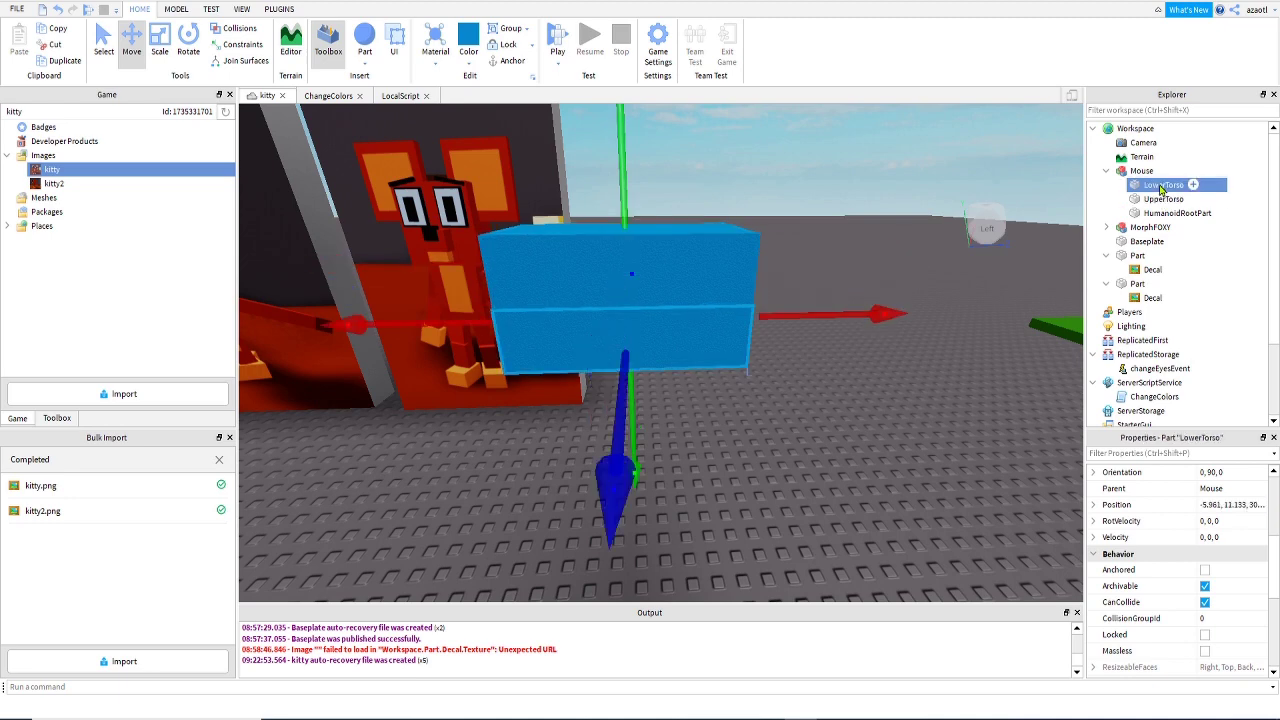
{"action": "left_click", "coordinate": [236, 28]}
{"action": "right_click_drag", "start_coordinate": [621, 135], "coordinate": [617, 165]}
{"action": "mouse_move", "coordinate": [617, 165]}
{"action": "left_mouse_down"}
{"action": "mouse_move", "coordinate": [616, 200]}
{"action": "mouse_move", "coordinate": [615, 170]}
{"action": "left_mouse_up"}
{"action": "right_click_drag", "start_coordinate": [616, 170], "coordinate": [616, 170]}
Move the HumanoidRootPart up around both torso parts, to about Y 11.27, with collision checking off, and deselect it.
{"action": "left_click", "coordinate": [1176, 213]}
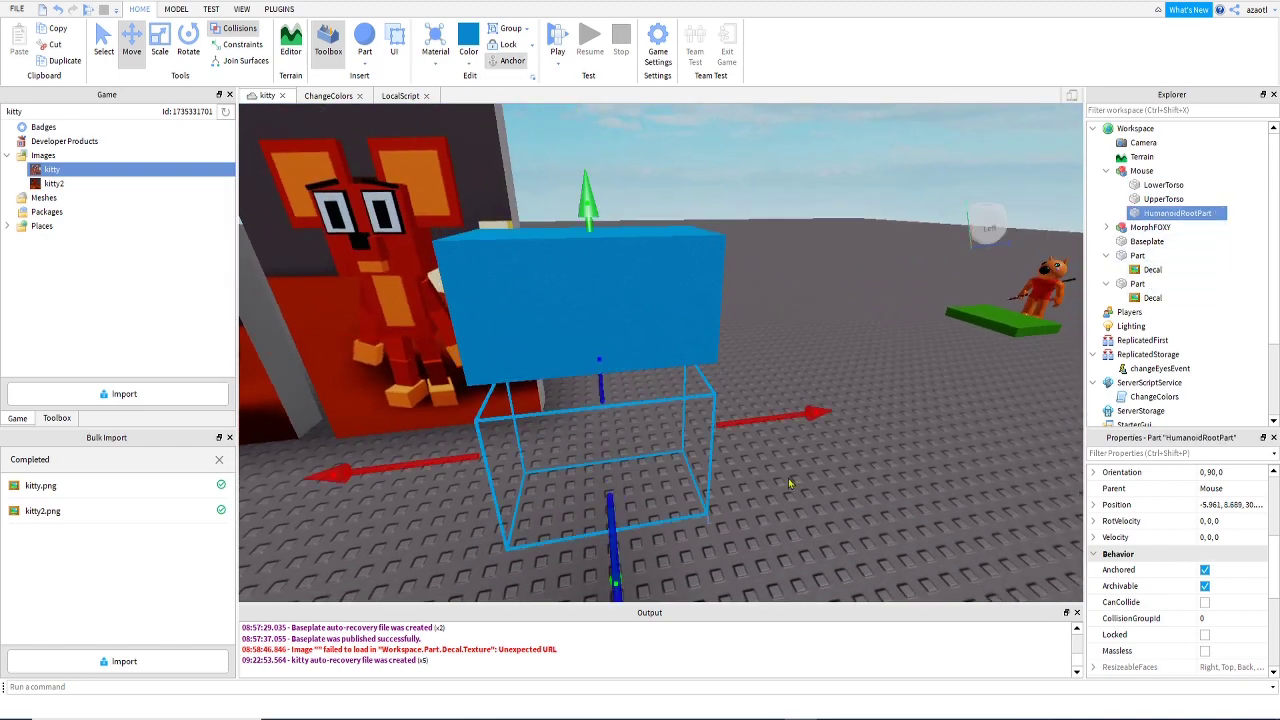
{"action": "key", "text": "f"}
{"action": "left_click_drag", "start_coordinate": [630, 242], "coordinate": [629, 171]}
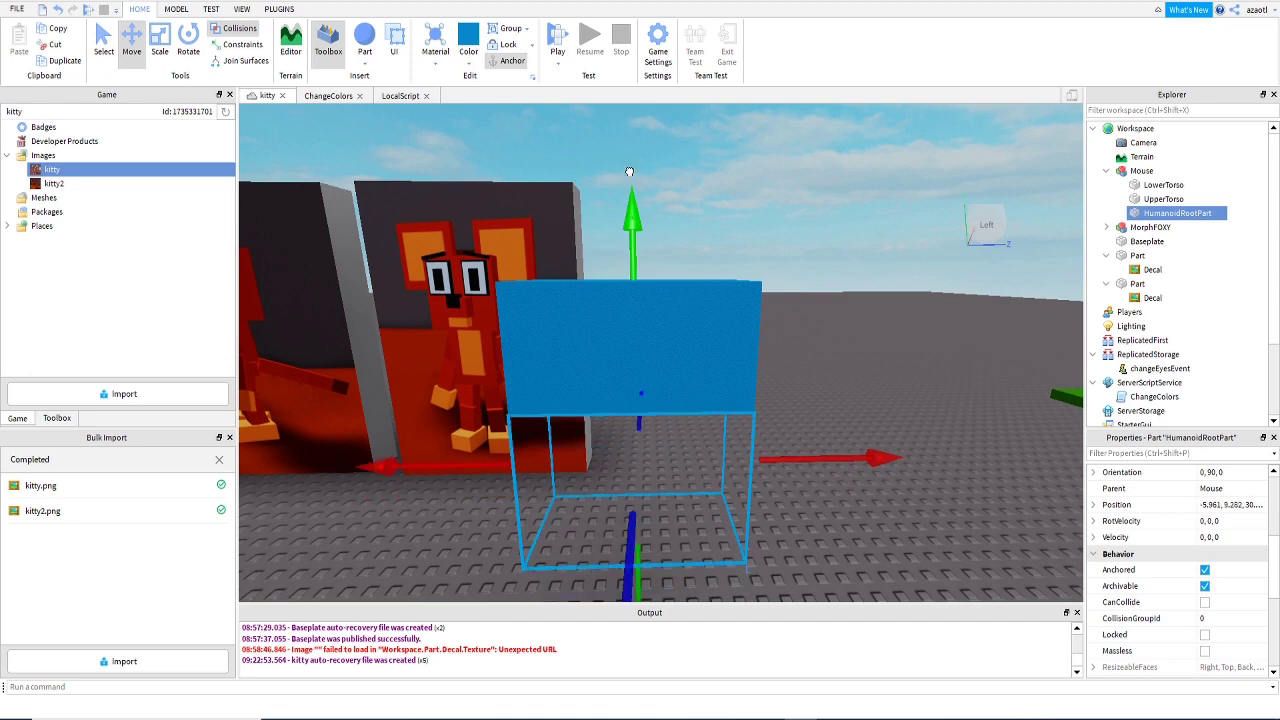
{"action": "left_click_drag", "start_coordinate": [631, 252], "coordinate": [631, 182]}
{"action": "right_click_drag", "start_coordinate": [619, 403], "coordinate": [619, 403]}
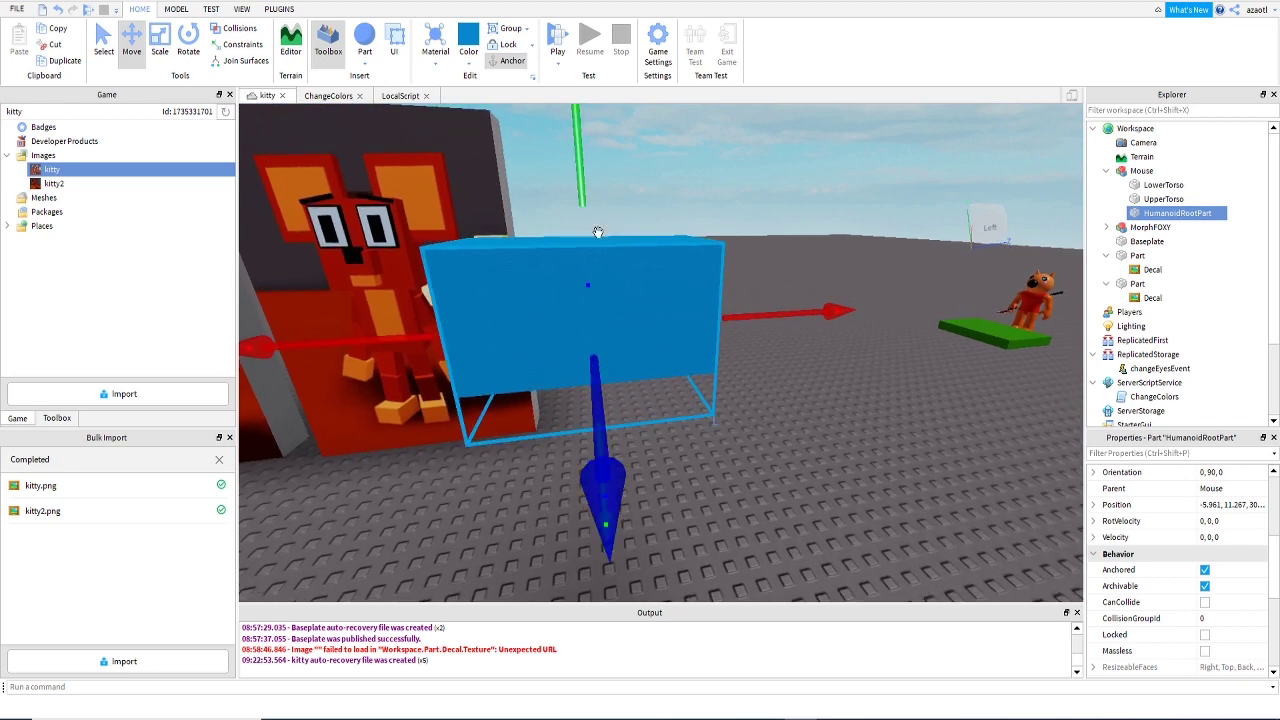
{"action": "left_click", "coordinate": [806, 461]}
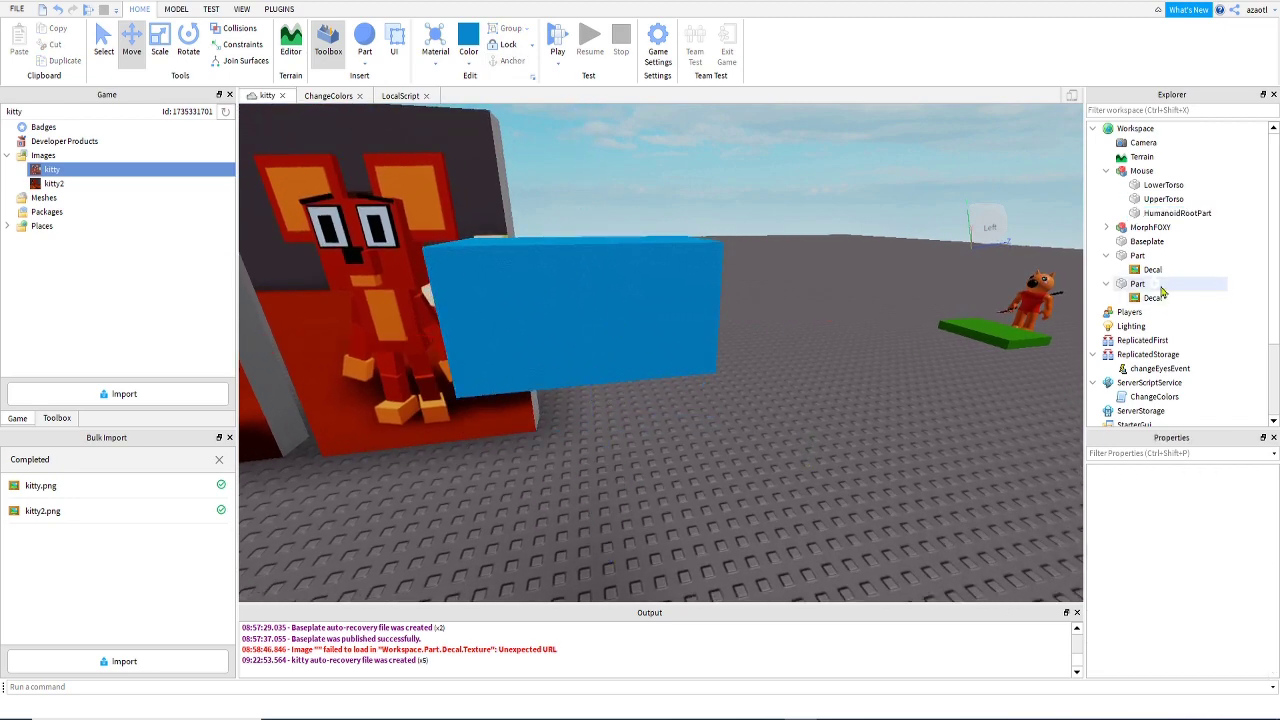
Move the HumanoidRootPart sideways out of the torso parts, away from the reference pictures.
{"action": "left_click", "coordinate": [1175, 213]}
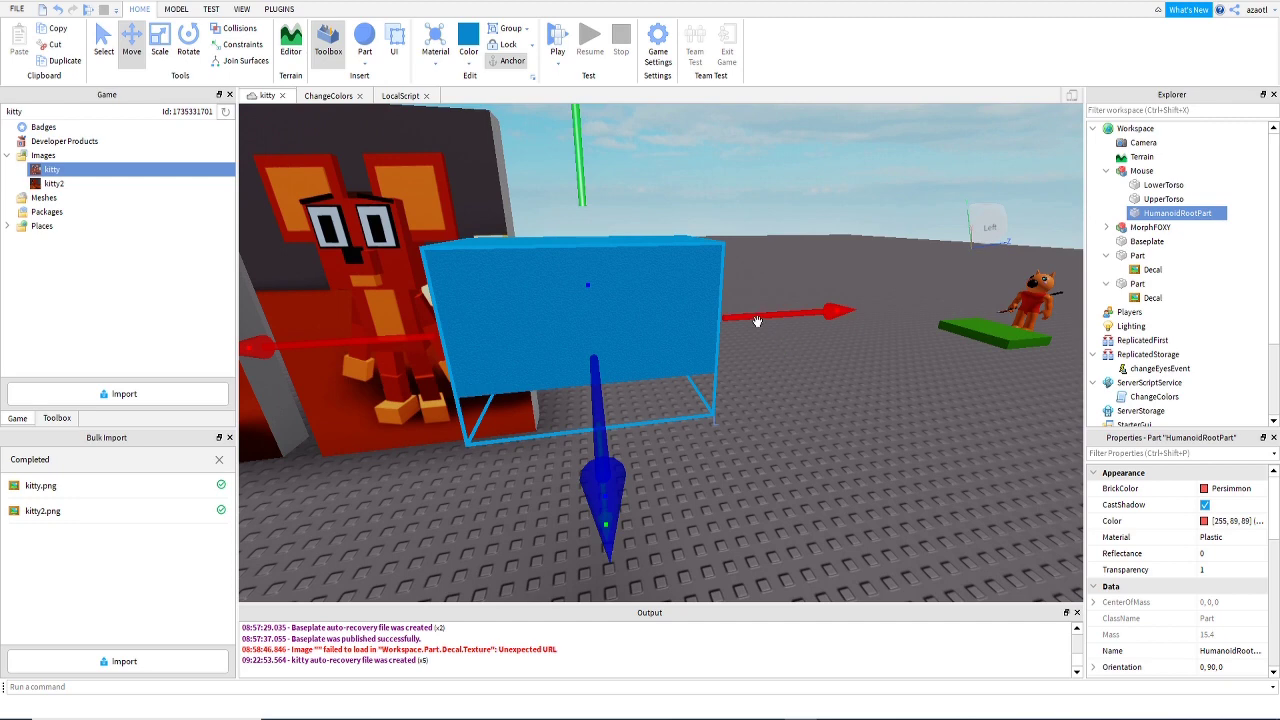
{"action": "left_click_drag", "start_coordinate": [757, 321], "coordinate": [879, 329]}
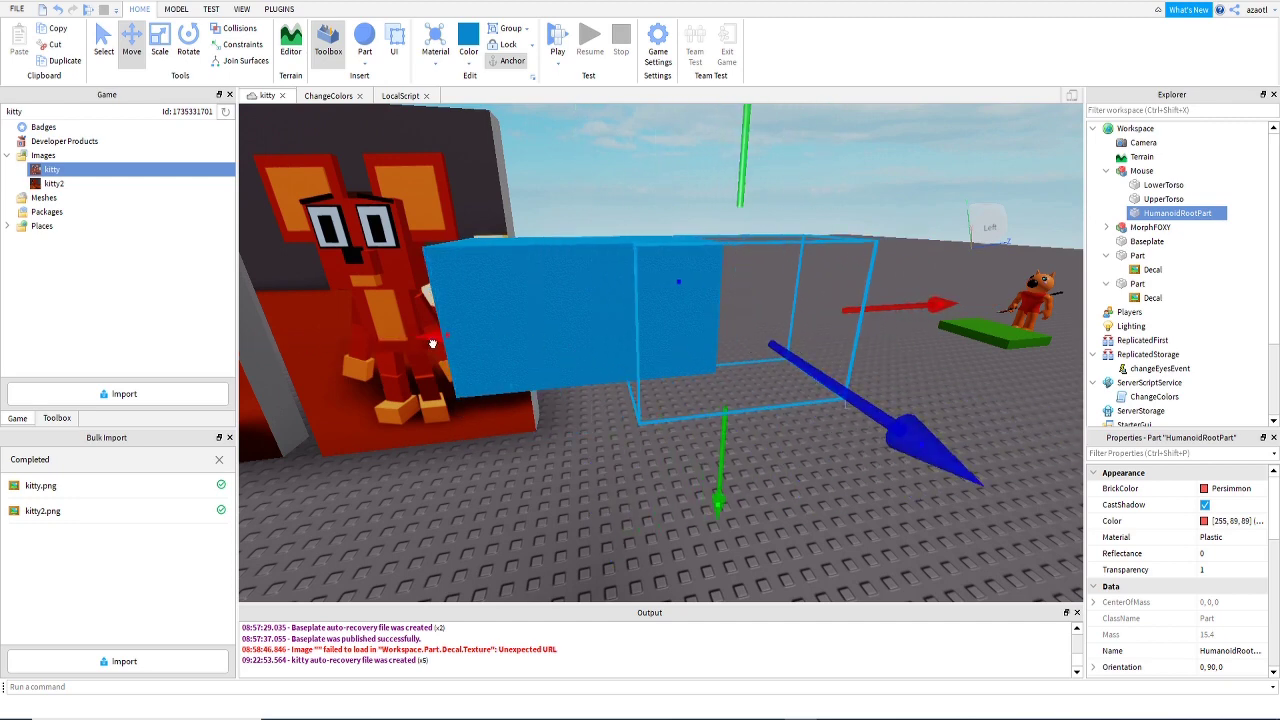
{"action": "left_click_drag", "start_coordinate": [432, 343], "coordinate": [635, 311]}
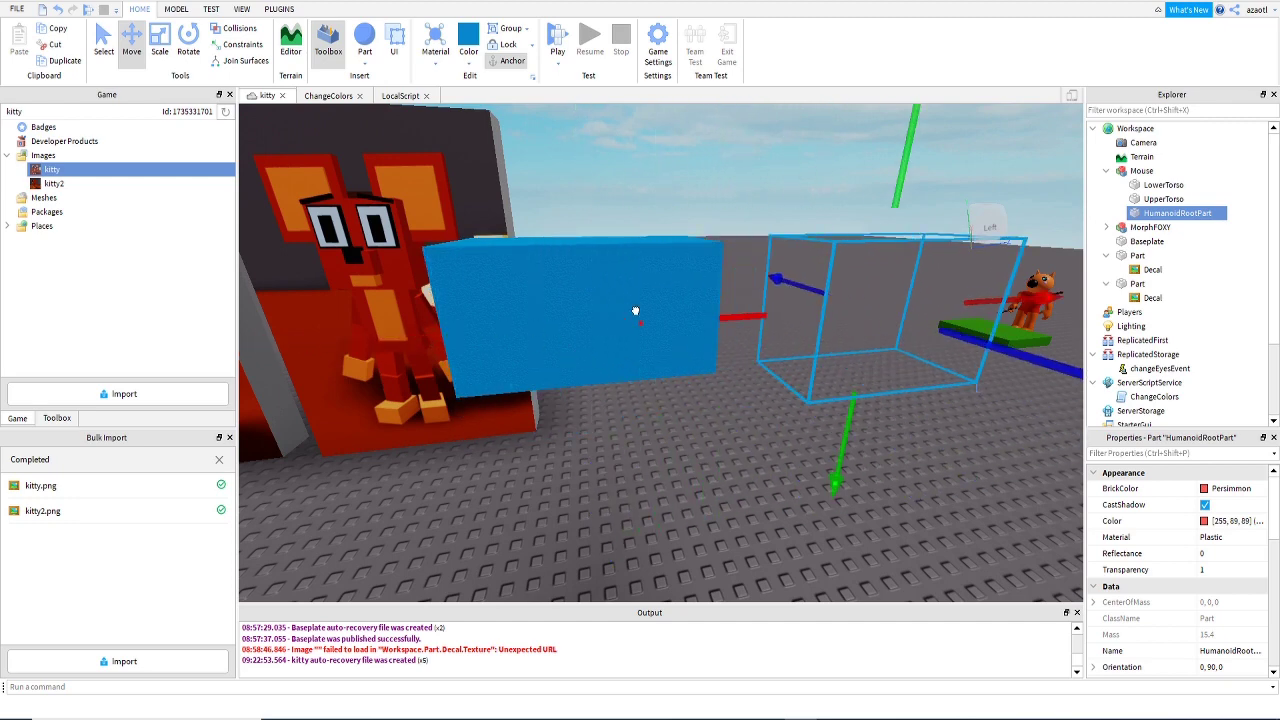
Set the HumanoidRootPart's Transparency to about 0.5 so it shows as a translucent block, and deselect it.
{"action": "left_click", "coordinate": [1218, 570]}
{"action": "left_click_drag", "start_coordinate": [1262, 576], "coordinate": [1256, 576]}
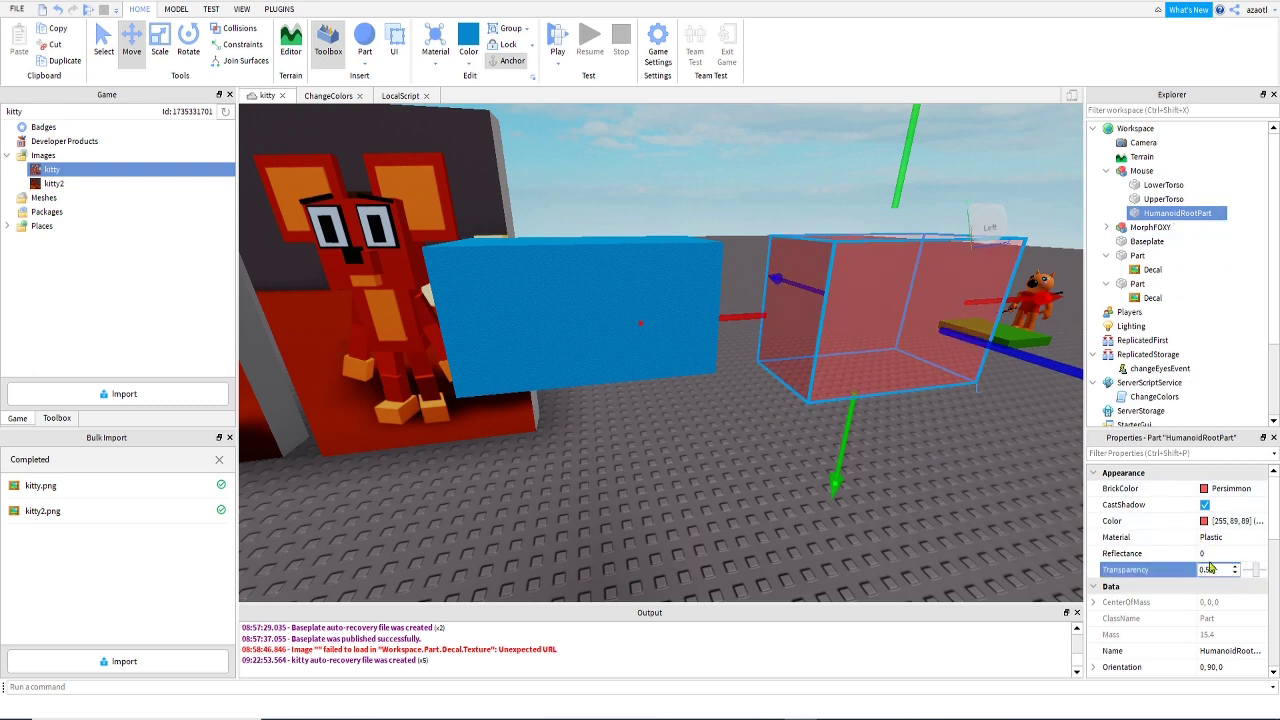
{"action": "left_click", "coordinate": [754, 487]}
{"action": "right_click_drag", "start_coordinate": [735, 506], "coordinate": [735, 506]}
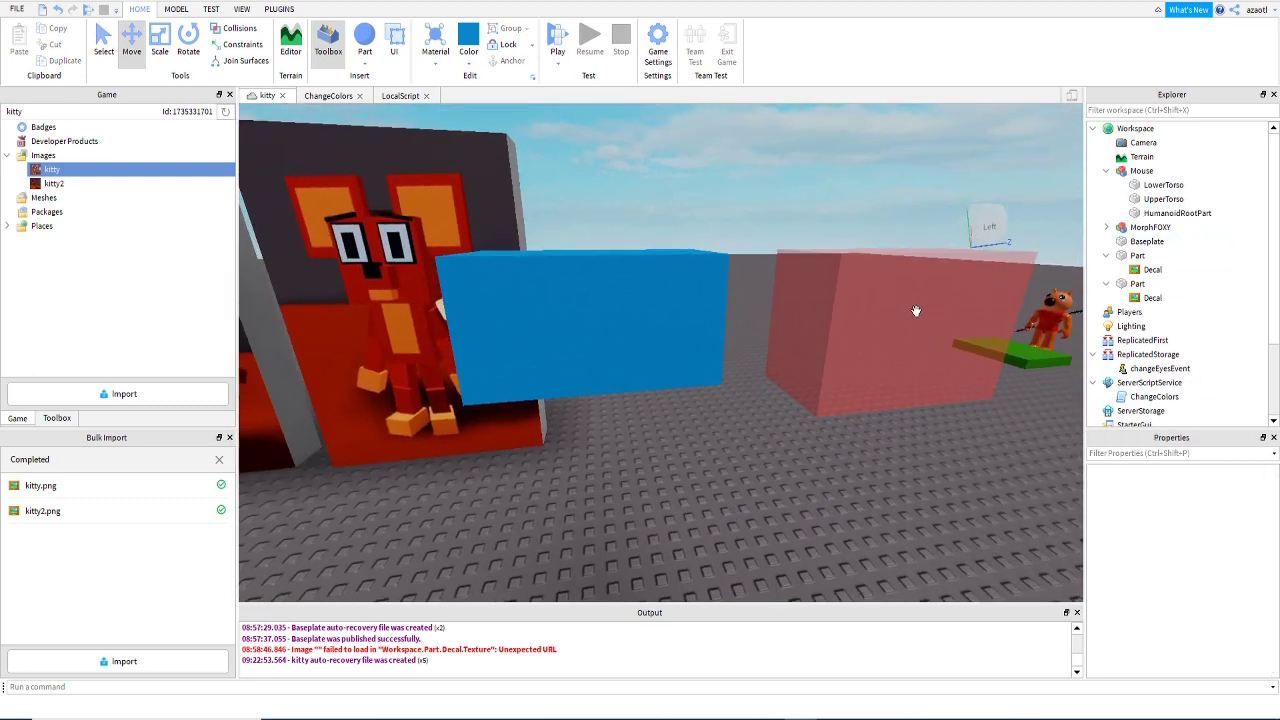
Scale the UpperTorso upward to roughly three times its height, keeping its underside on the LowerTorso.
{"action": "right_click_drag", "start_coordinate": [686, 445], "coordinate": [686, 445]}
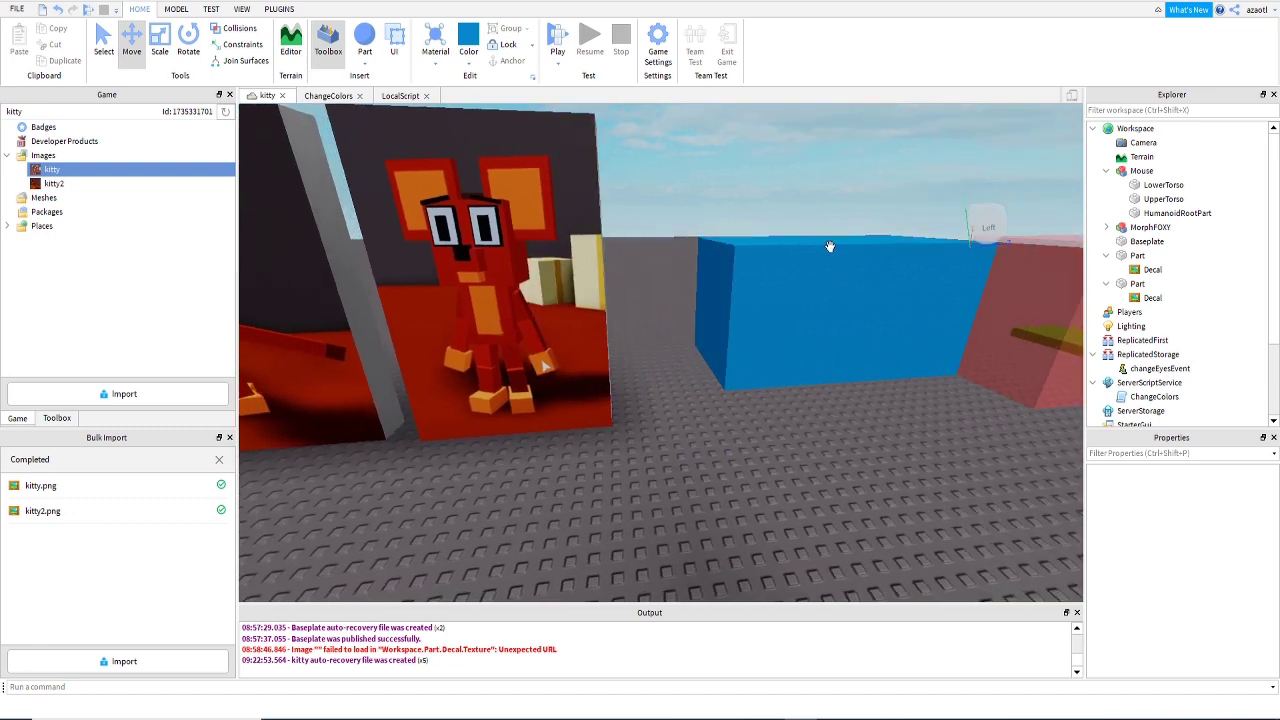
{"action": "left_click", "coordinate": [826, 259]}
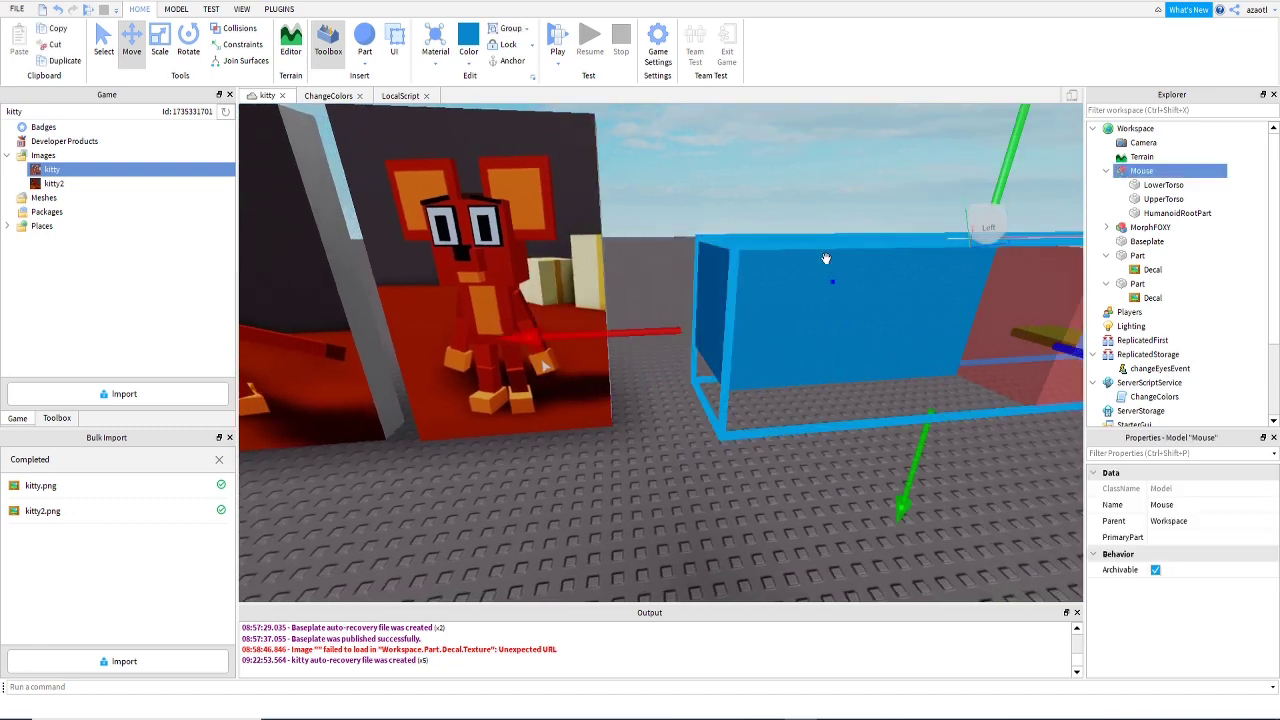
{"action": "left_click", "coordinate": [1152, 187]}
{"action": "left_click", "coordinate": [1158, 200]}
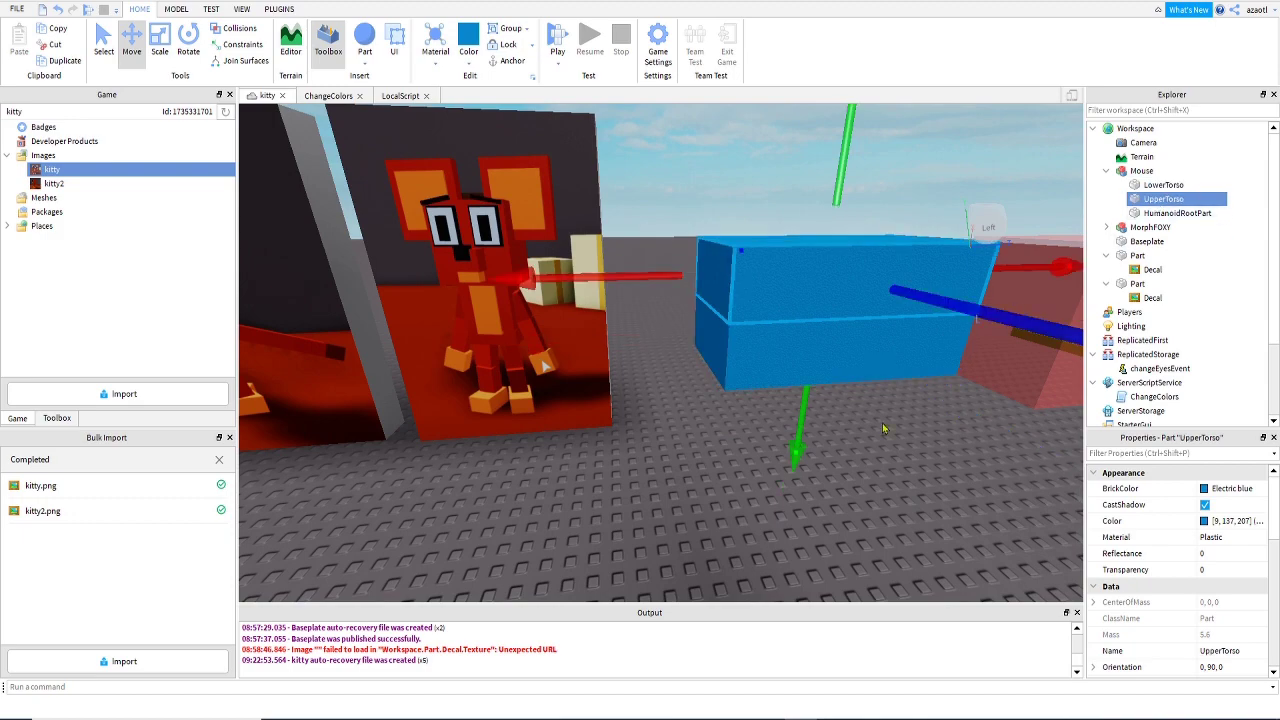
{"action": "right_click_drag", "start_coordinate": [883, 428], "coordinate": [881, 422]}
{"action": "right_click", "coordinate": [881, 422]}
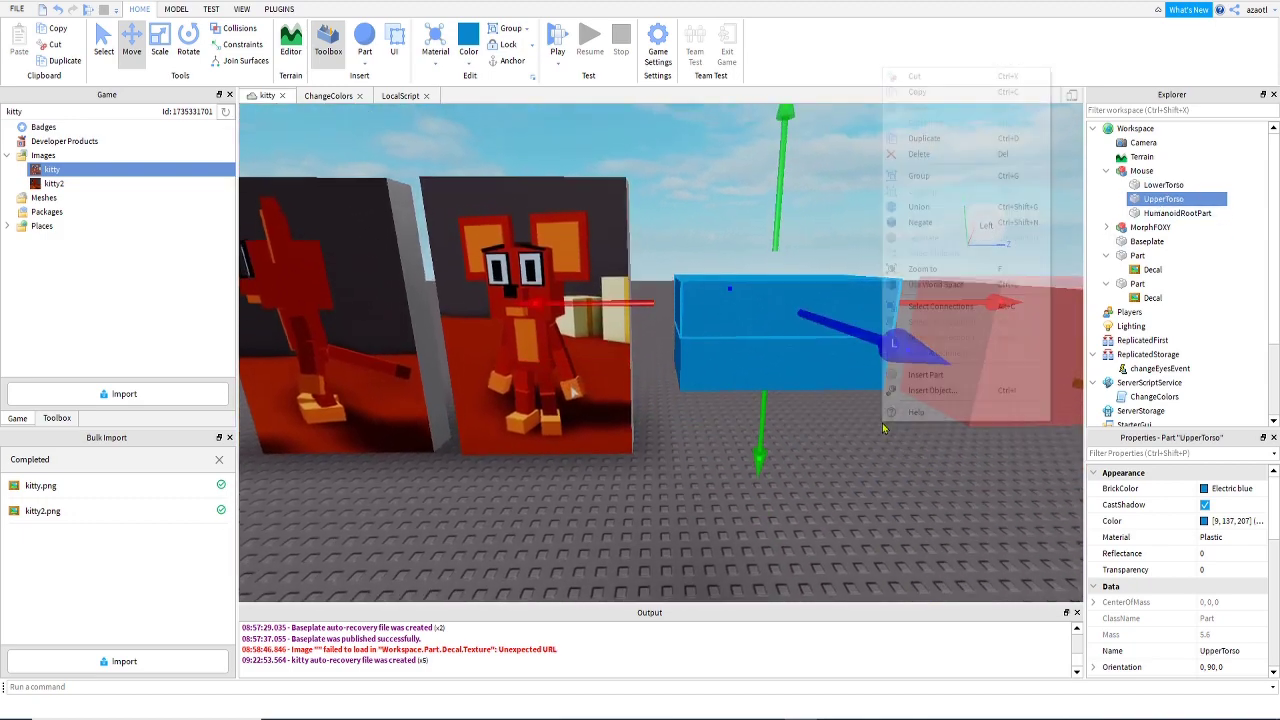
{"action": "left_click", "coordinate": [830, 463]}
{"action": "key", "text": "d"}
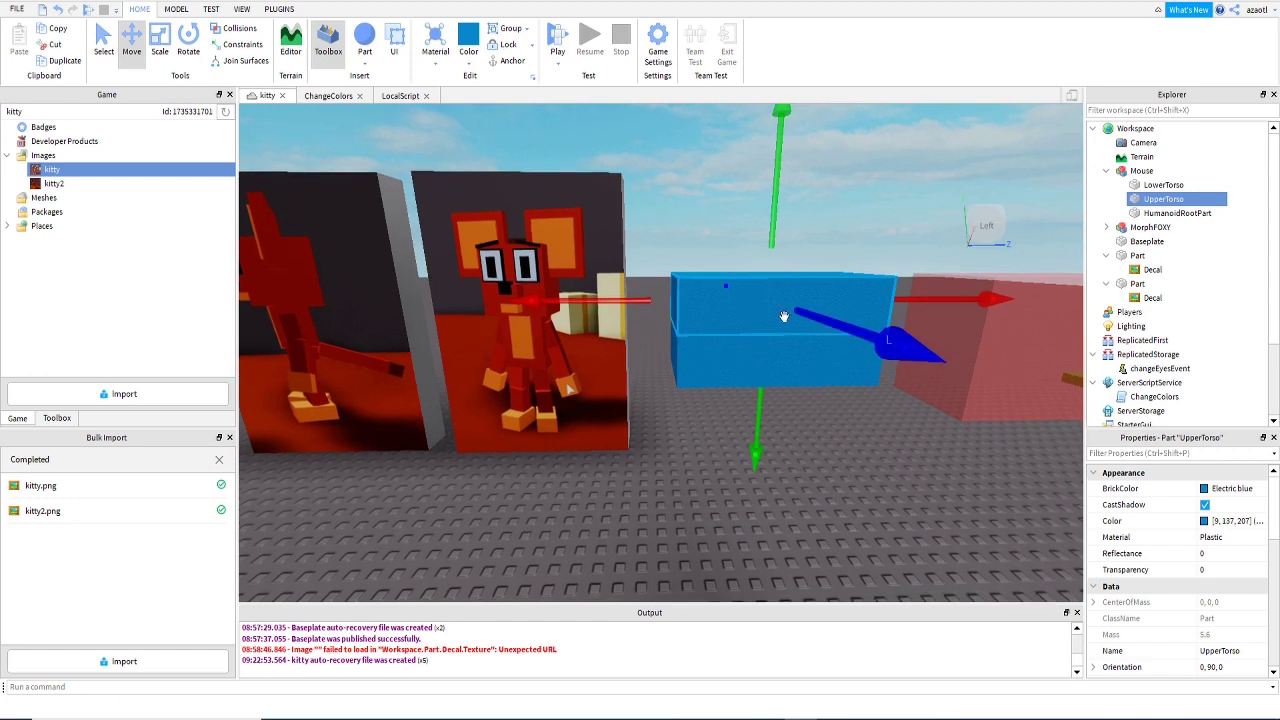
{"action": "key", "text": "ctrl+3"}
{"action": "left_click_drag", "start_coordinate": [823, 209], "coordinate": [815, 354]}
{"action": "scroll", "coordinate": [815, 354], "scroll_direction": "down", "scroll_amount": 5}
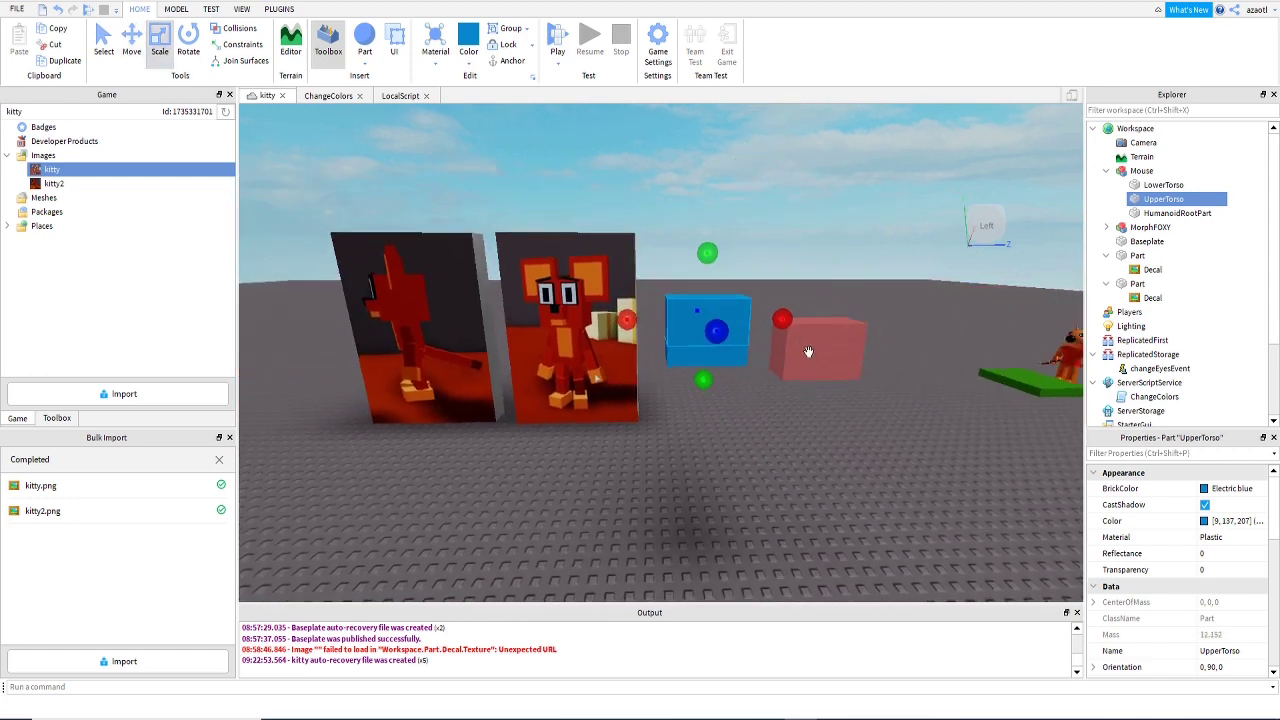
{"action": "left_click_drag", "start_coordinate": [705, 255], "coordinate": [711, 224]}
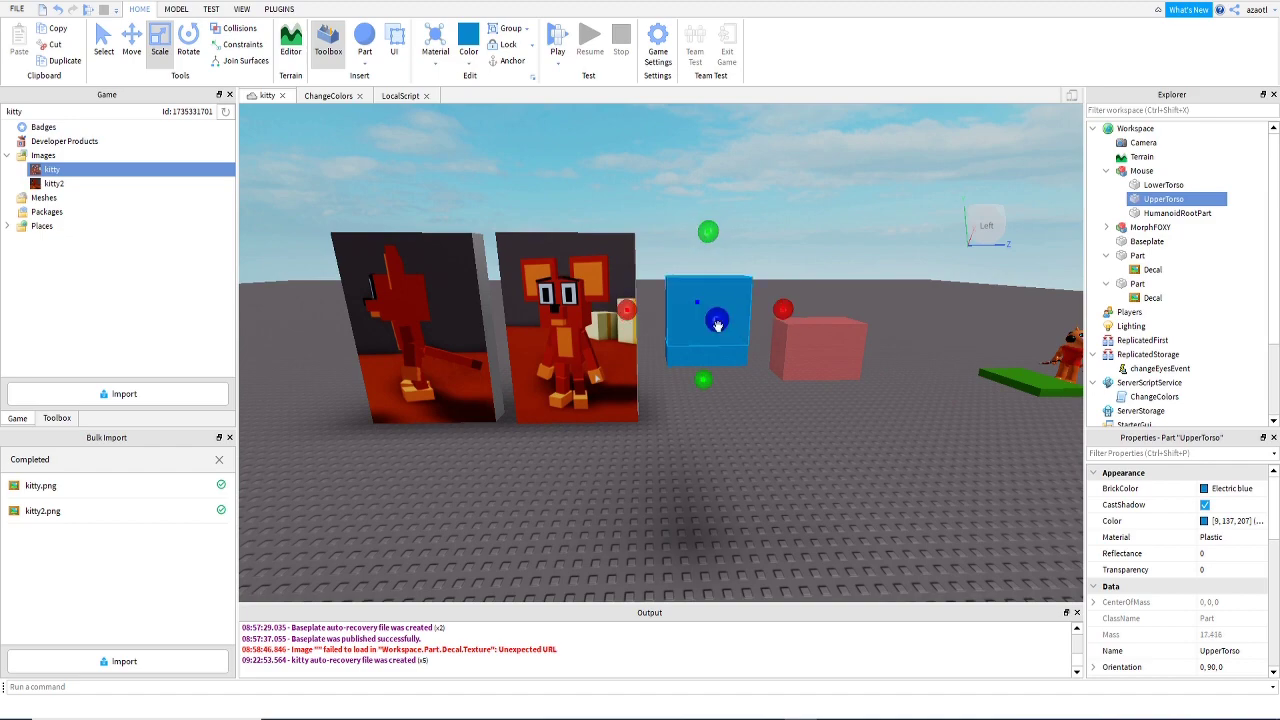
Insert an R15 Mesh Rig dummy with Rig Builder as a size reference.
{"action": "scroll", "coordinate": [715, 408], "scroll_direction": "up", "scroll_amount": 1}
{"action": "right_click_drag", "start_coordinate": [715, 408], "coordinate": [715, 408]}
{"action": "scroll", "coordinate": [715, 408], "scroll_direction": "down", "scroll_amount": 2}
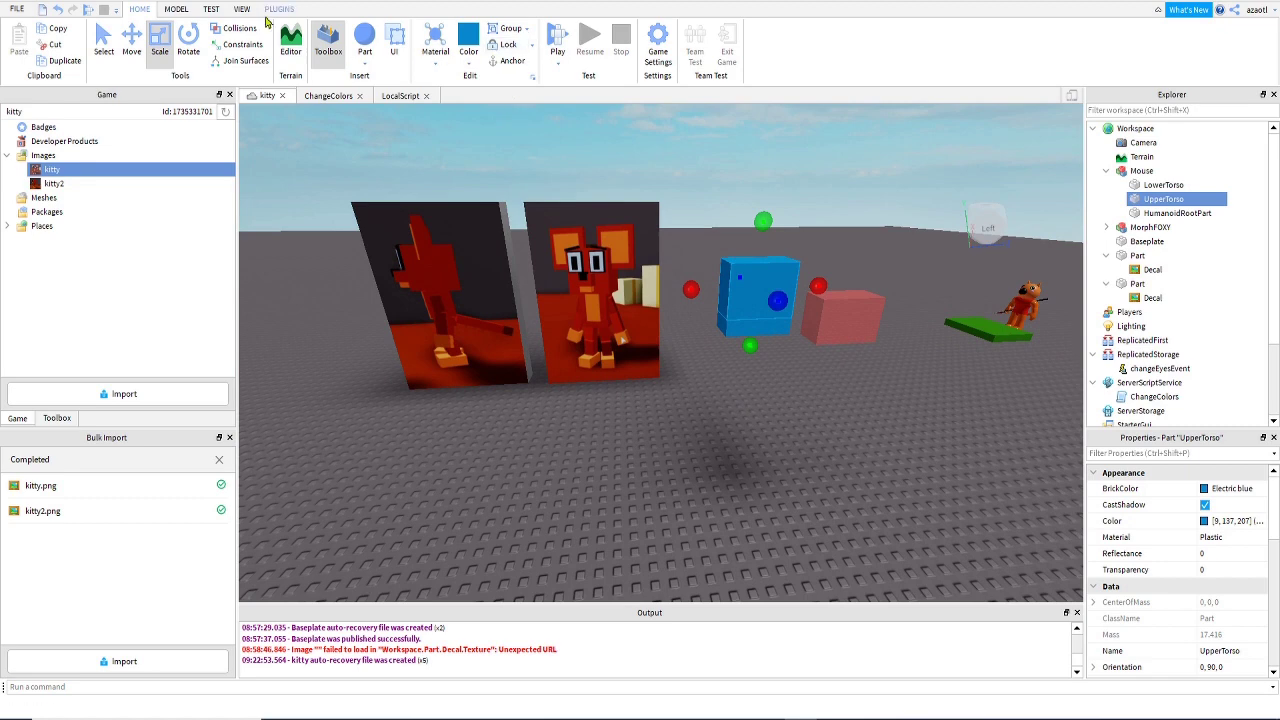
{"action": "left_click", "coordinate": [279, 9]}
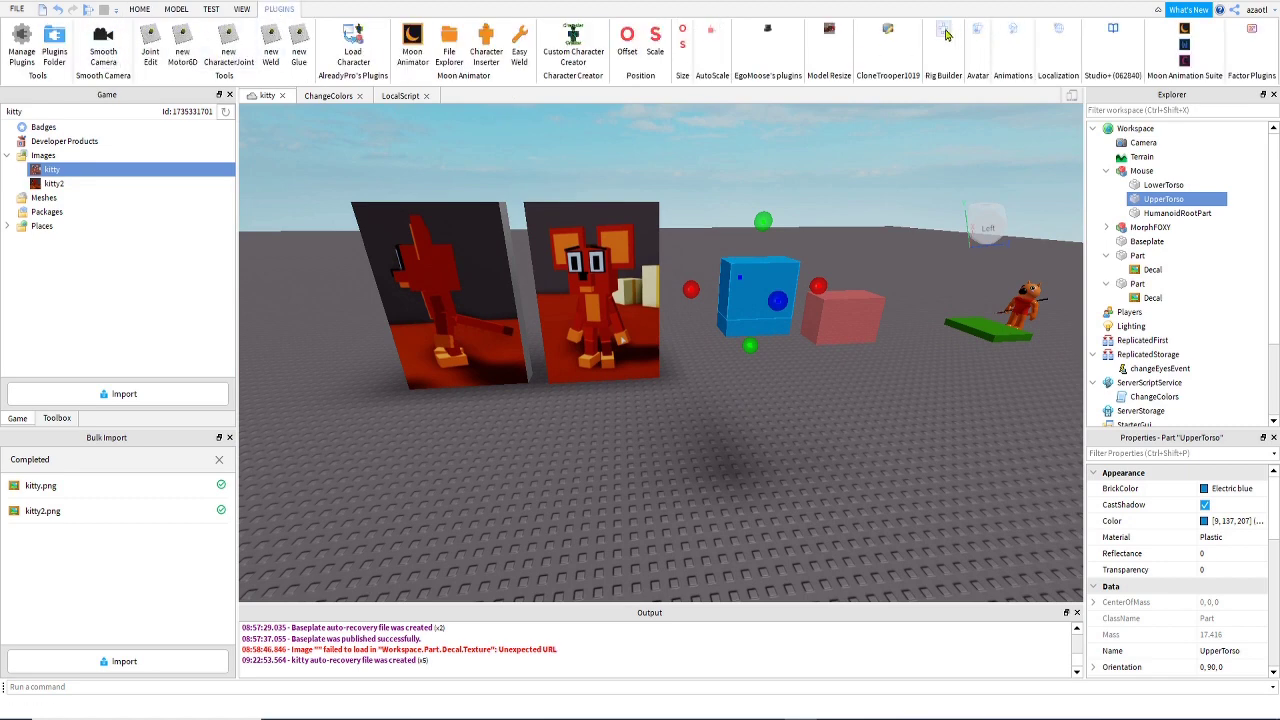
{"action": "left_click", "coordinate": [944, 32]}
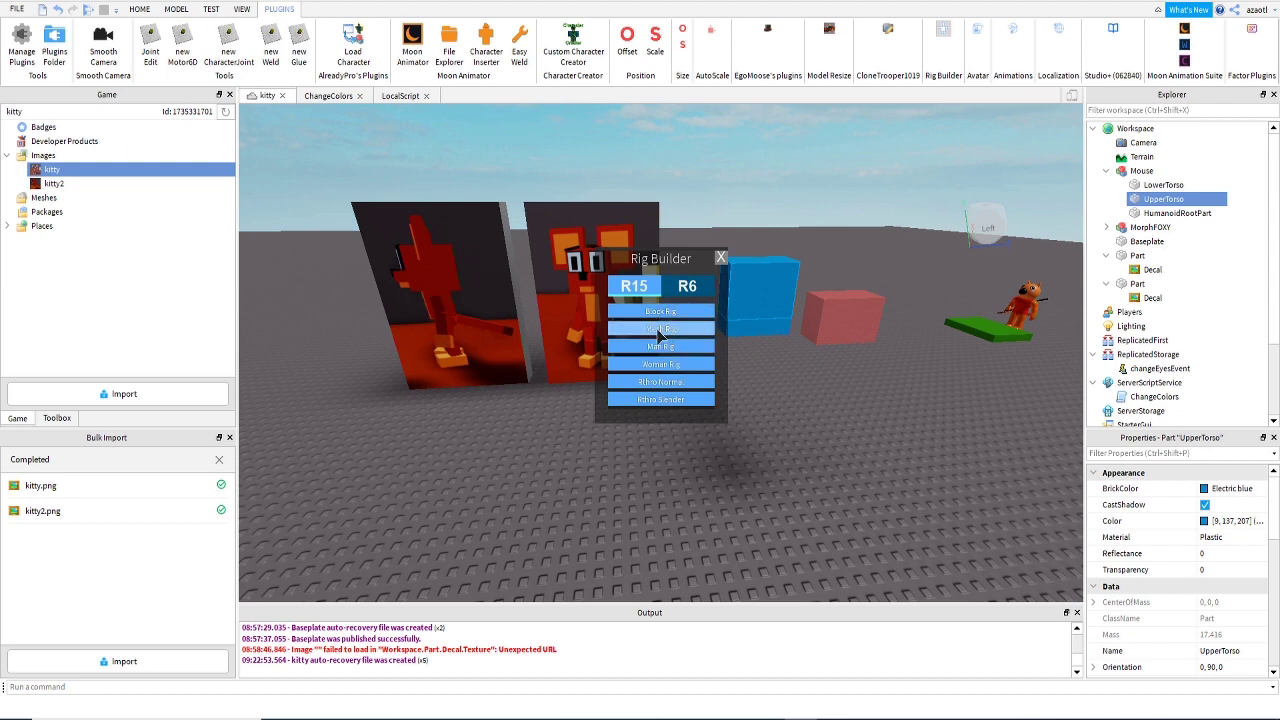
{"action": "left_click", "coordinate": [658, 329]}
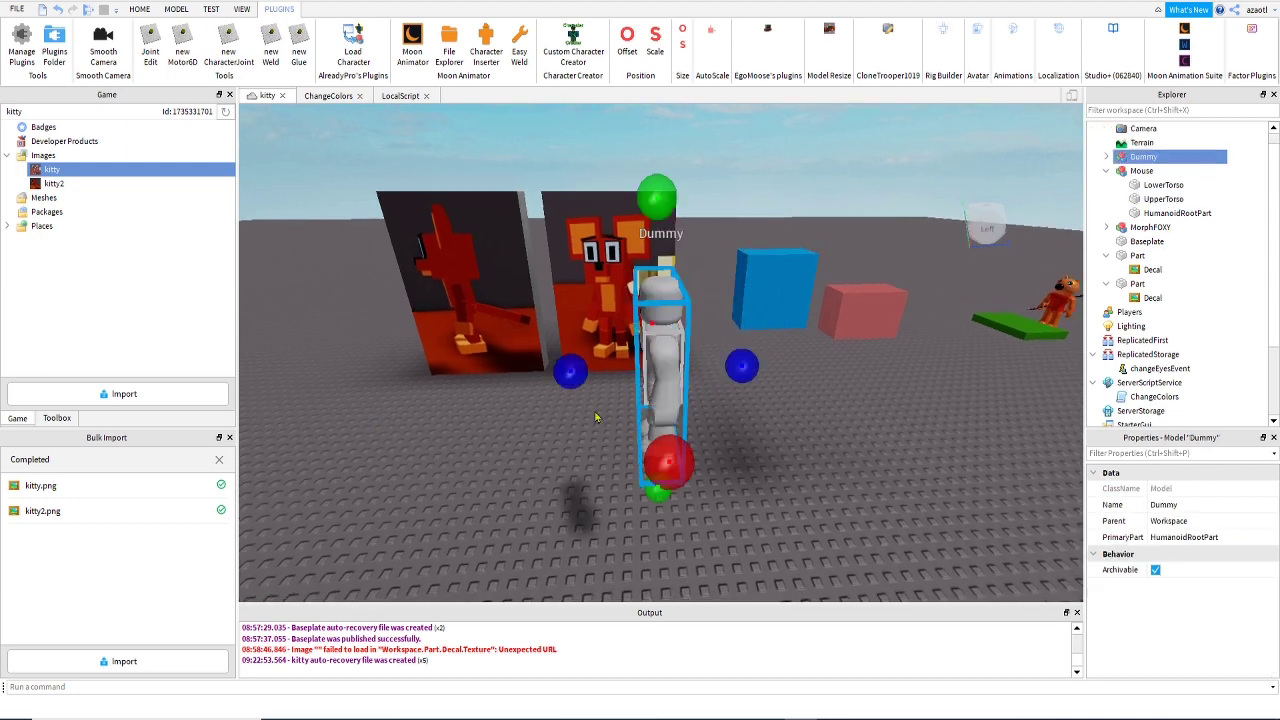
Lower the Dummy to the baseplate and turn on collision checking so that it stands on the surface.
{"action": "left_click", "coordinate": [139, 9]}
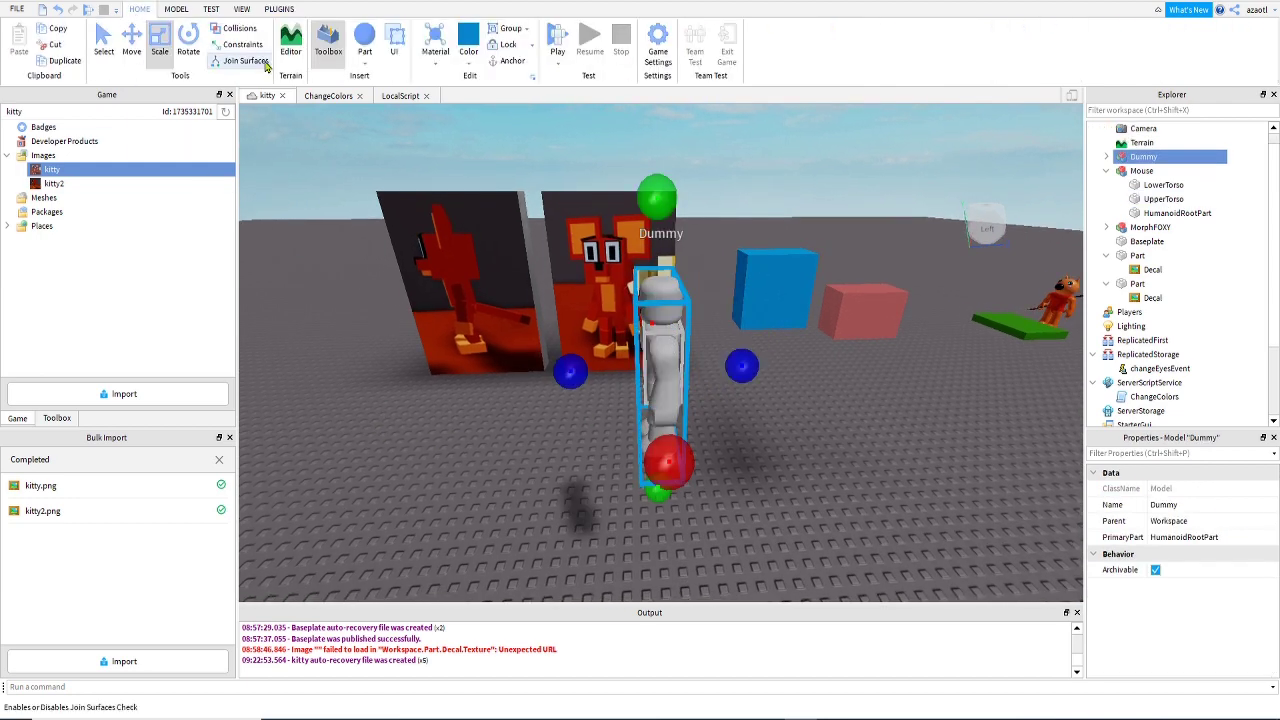
{"action": "left_click", "coordinate": [131, 42]}
{"action": "left_click_drag", "start_coordinate": [661, 222], "coordinate": [687, 583]}
{"action": "key", "text": "f"}
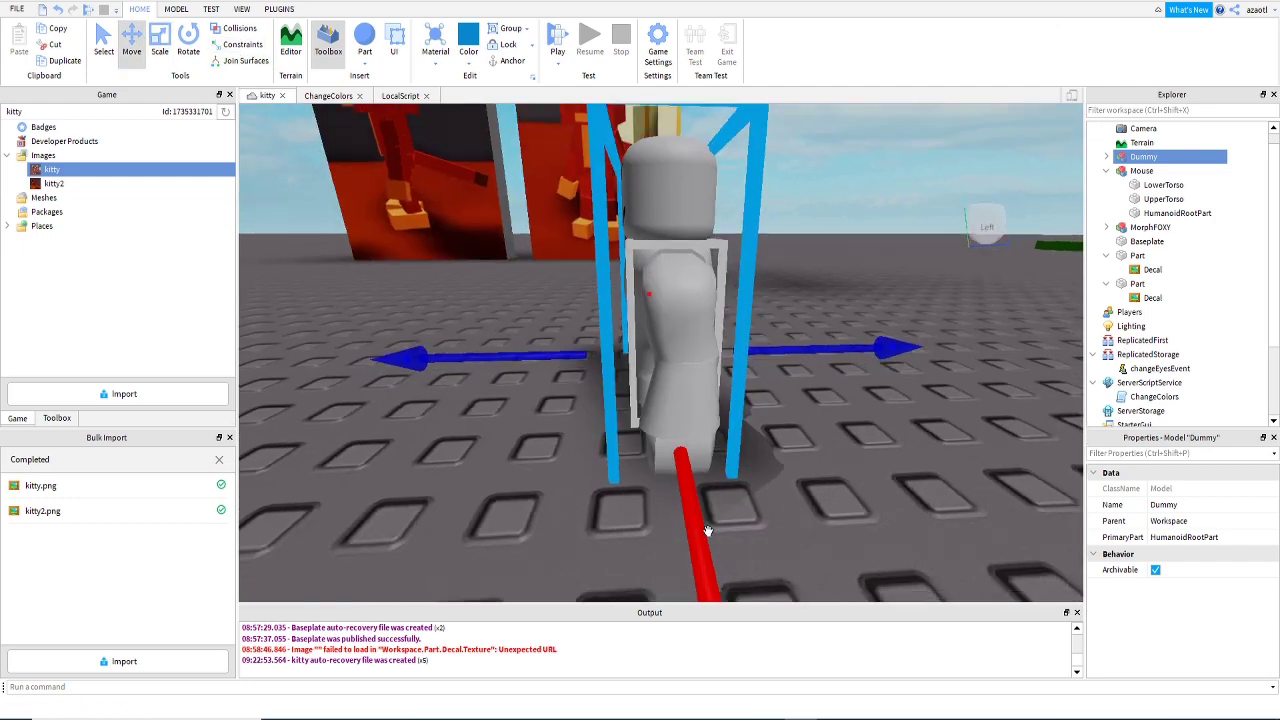
{"action": "scroll", "coordinate": [736, 402], "scroll_direction": "down", "scroll_amount": 8}
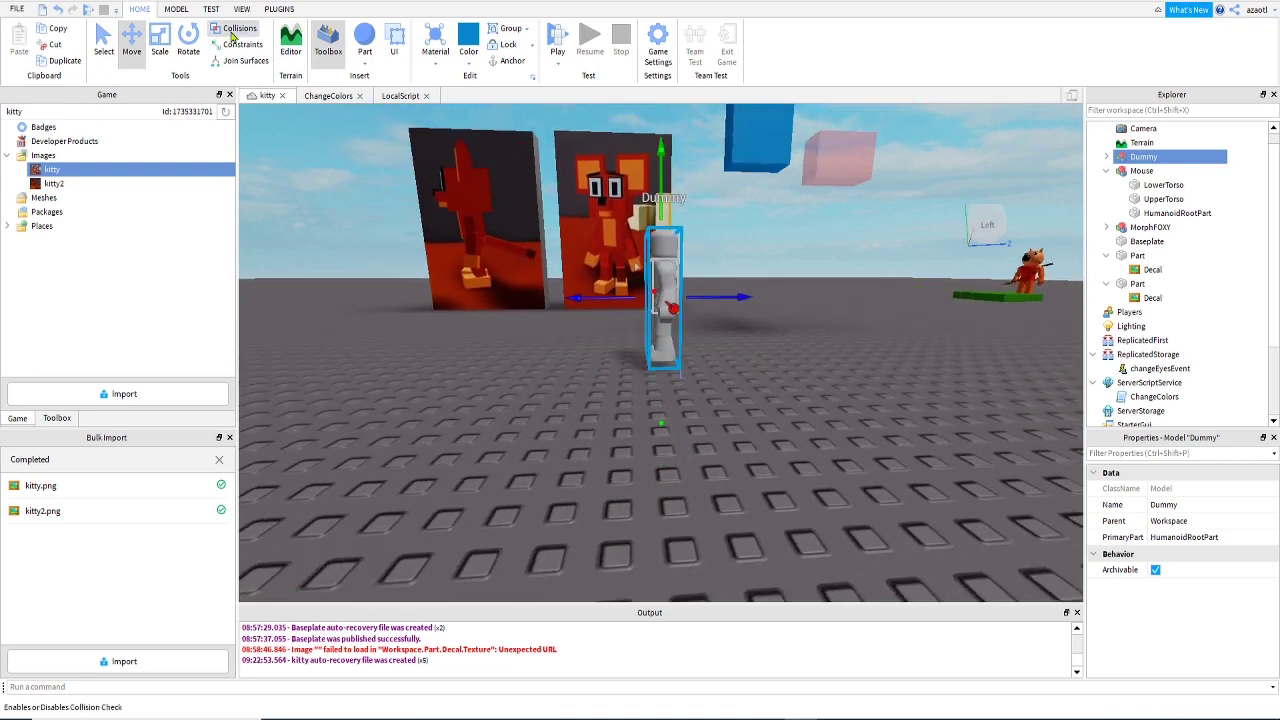
{"action": "left_click_drag", "start_coordinate": [660, 183], "coordinate": [660, 268]}
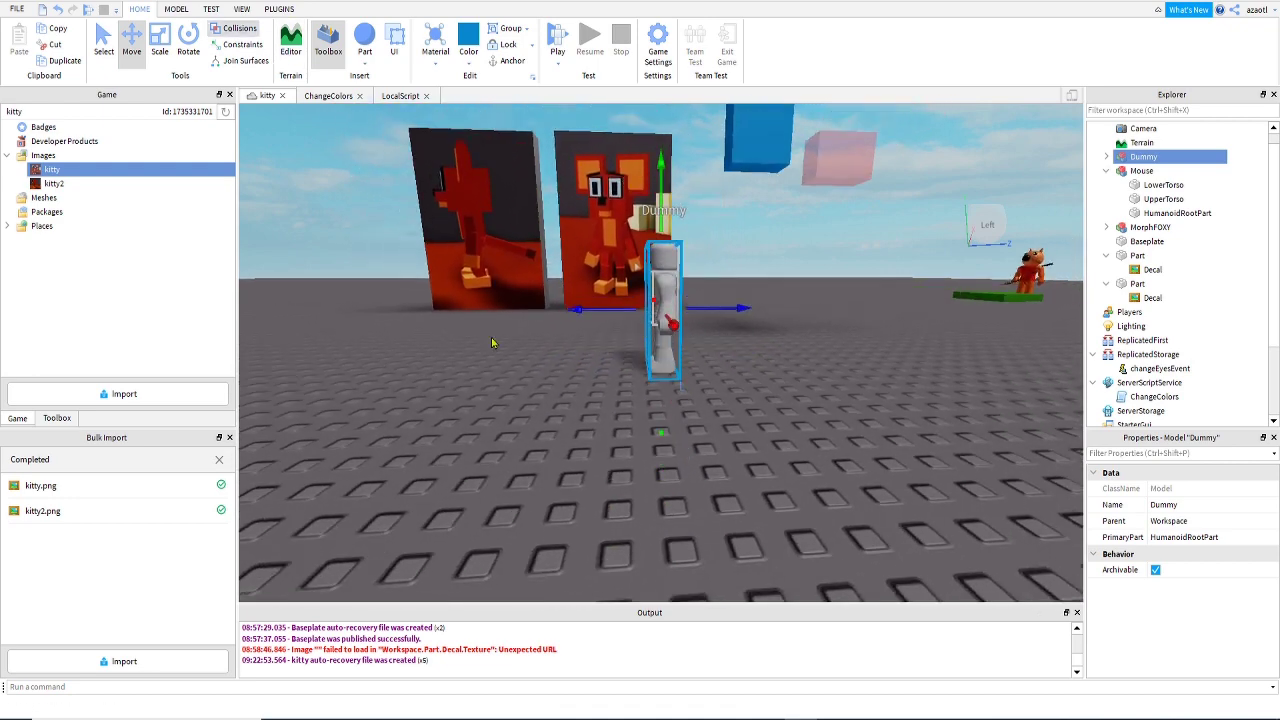
Rotate the Dummy a quarter turn about its vertical axis so it faces the same way as the reference picture.
{"action": "left_click", "coordinate": [188, 45]}
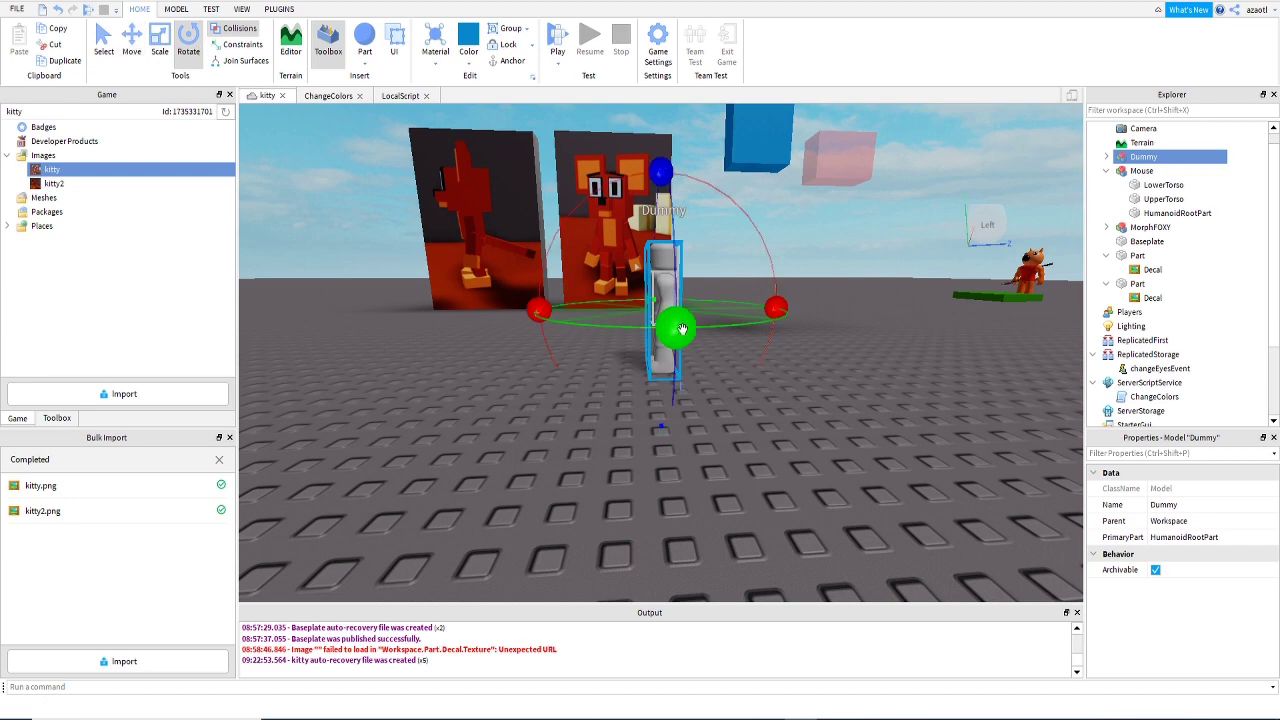
{"action": "left_click_drag", "start_coordinate": [681, 328], "coordinate": [808, 371]}
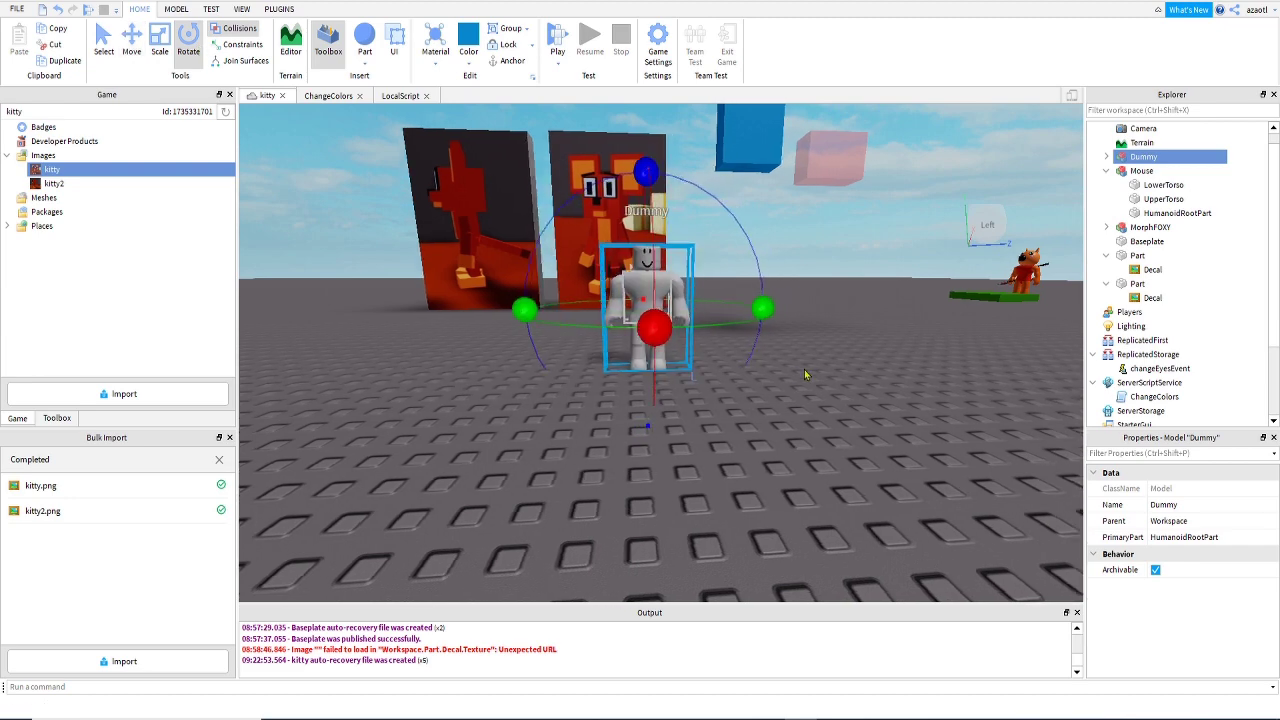
{"action": "key", "text": "d"}
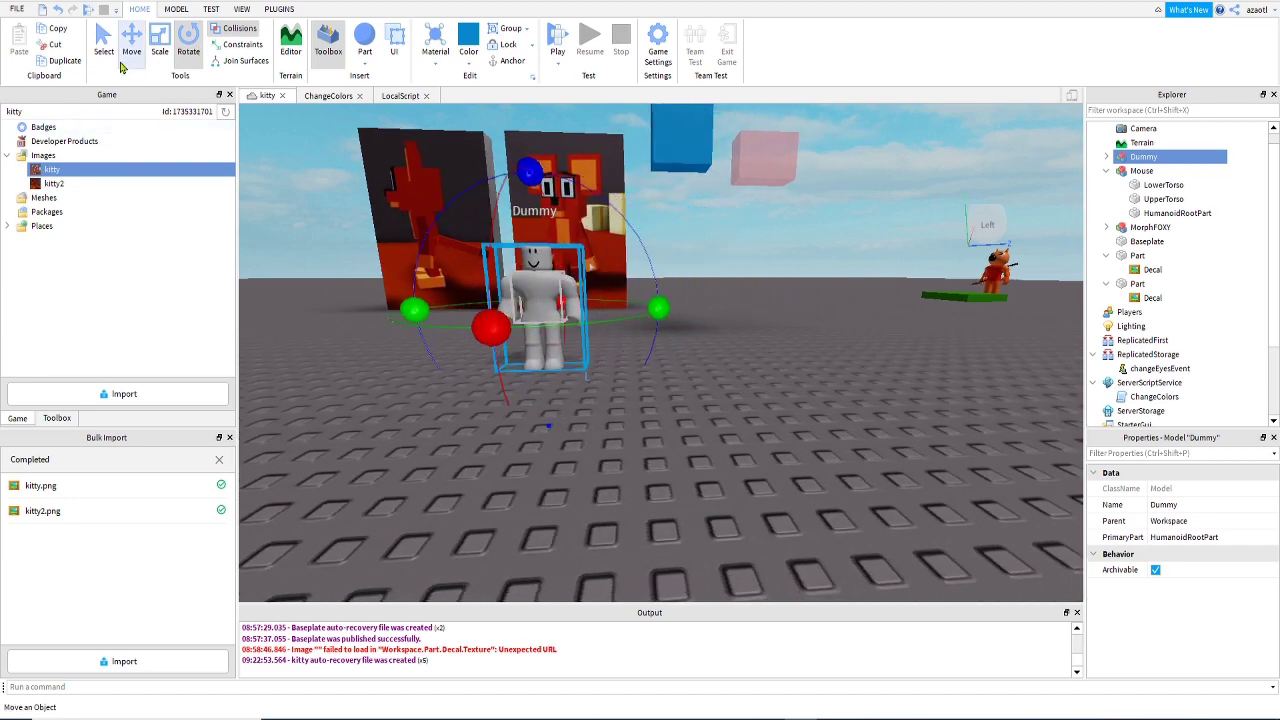
Move the Dummy back toward the reference pictures along its front-to-back axis.
{"action": "left_click", "coordinate": [126, 56]}
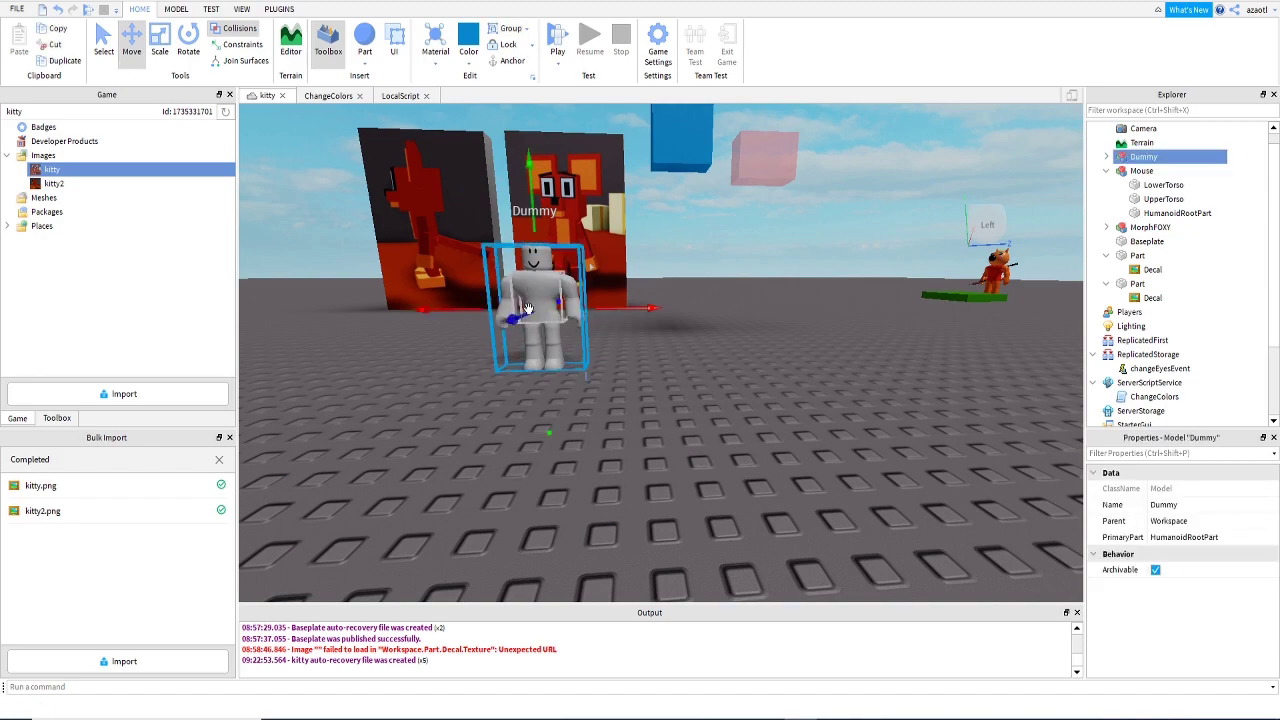
{"action": "left_click_drag", "start_coordinate": [512, 320], "coordinate": [594, 318]}
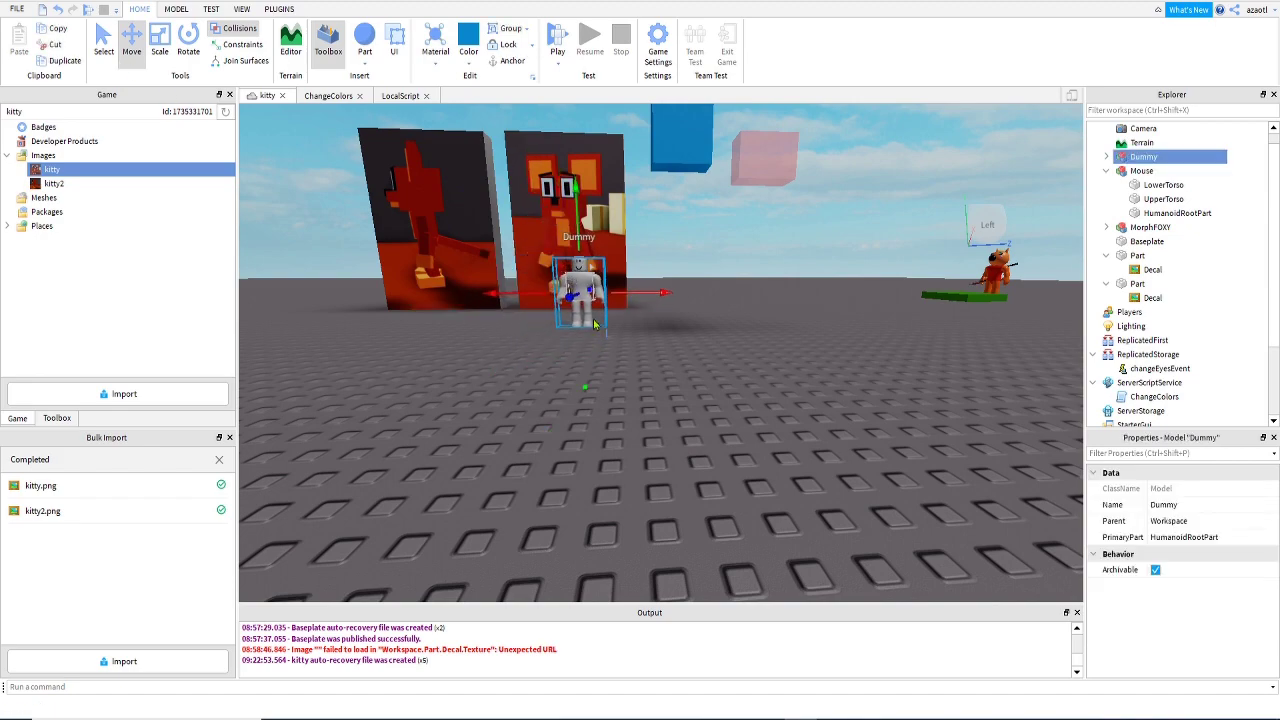
{"action": "key", "text": "f"}
{"action": "right_click_drag", "start_coordinate": [594, 318], "coordinate": [595, 325]}
{"action": "scroll", "coordinate": [595, 322], "scroll_direction": "down", "scroll_amount": 5}
{"action": "key", "text": "a"}
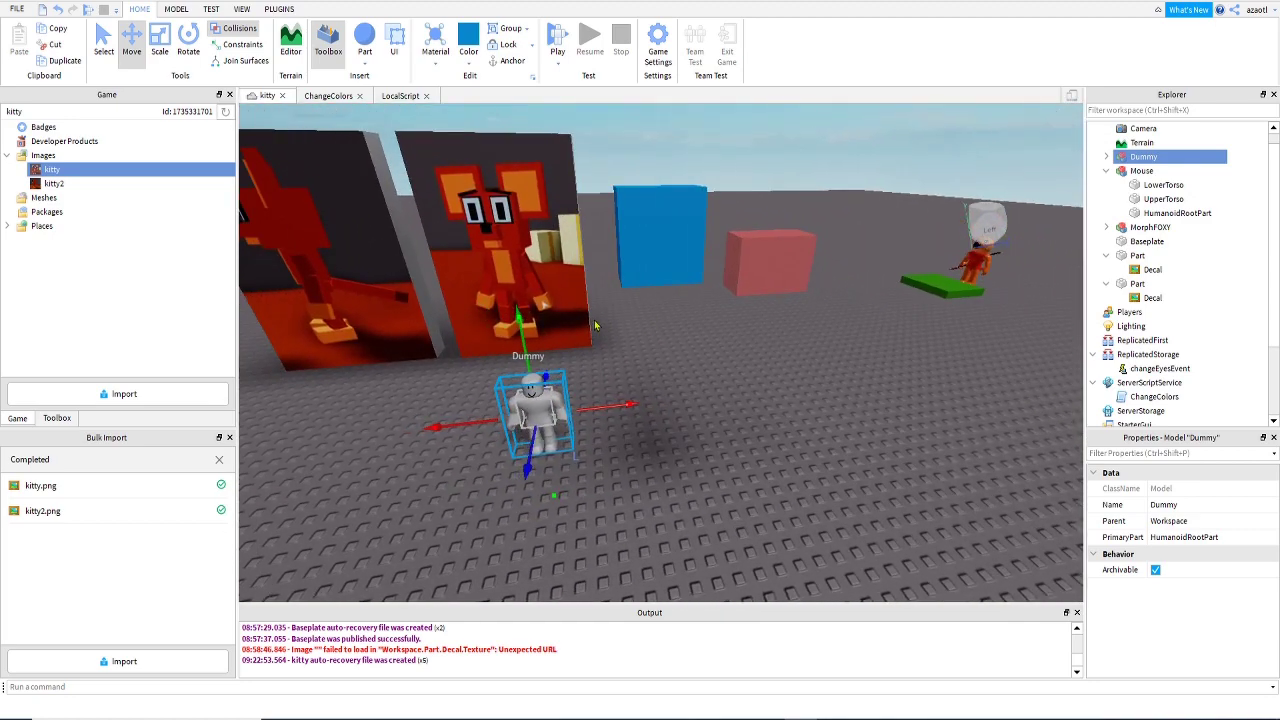
Turn on the grid material display for the parts and baseplate.
{"action": "left_click", "coordinate": [279, 9]}
{"action": "left_click", "coordinate": [243, 9]}
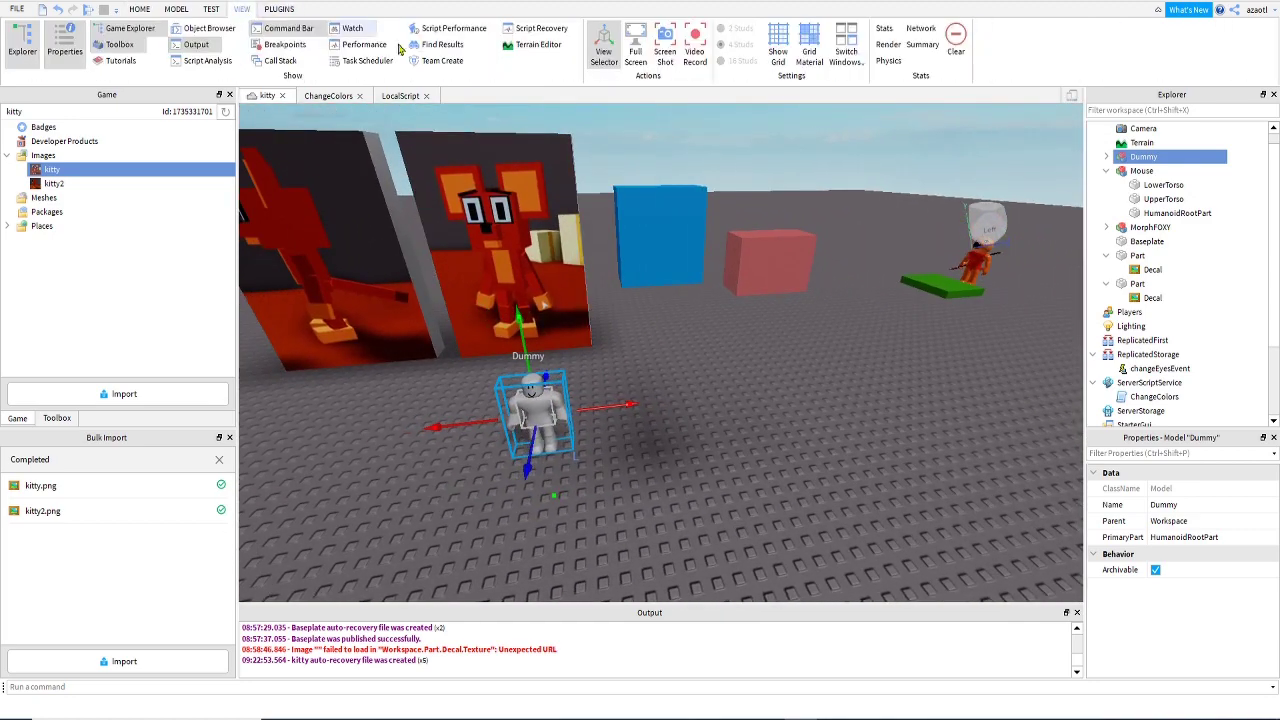
{"action": "left_click", "coordinate": [801, 45]}
{"action": "right_click_drag", "start_coordinate": [742, 371], "coordinate": [738, 359]}
Move the whole Mouse model down to the baseplate and sideways toward the Dummy.
{"action": "left_click", "coordinate": [636, 231]}
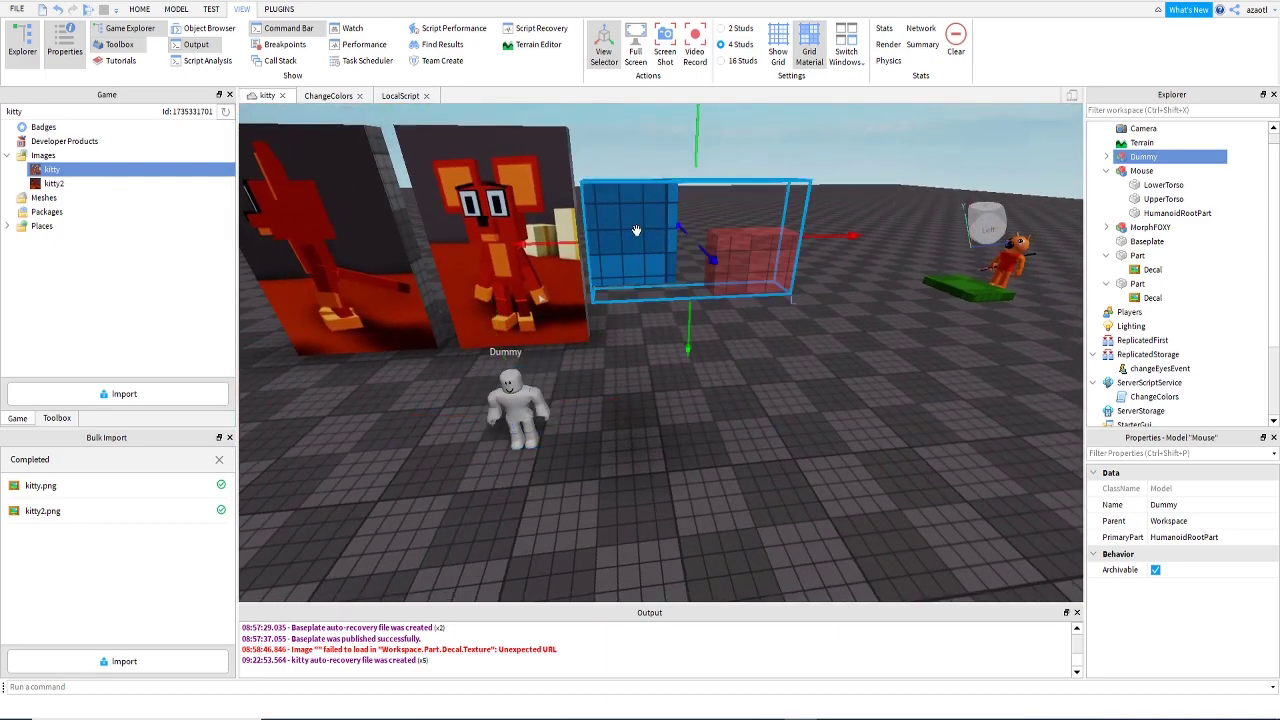
{"action": "left_click_drag", "start_coordinate": [696, 124], "coordinate": [695, 343]}
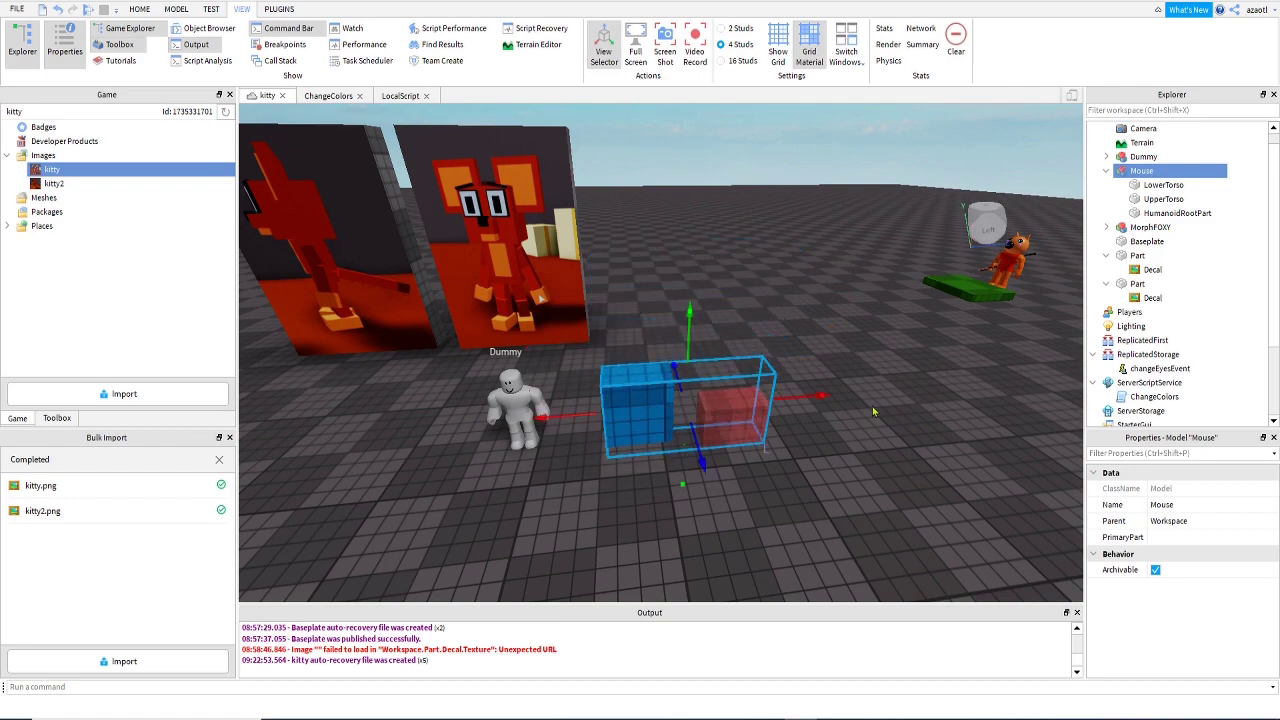
{"action": "left_click_drag", "start_coordinate": [825, 390], "coordinate": [781, 400]}
{"action": "key", "text": "w"}
{"action": "right_click_drag", "start_coordinate": [723, 487], "coordinate": [725, 492]}
{"action": "key", "text": "q"}
{"action": "key", "text": "a"}
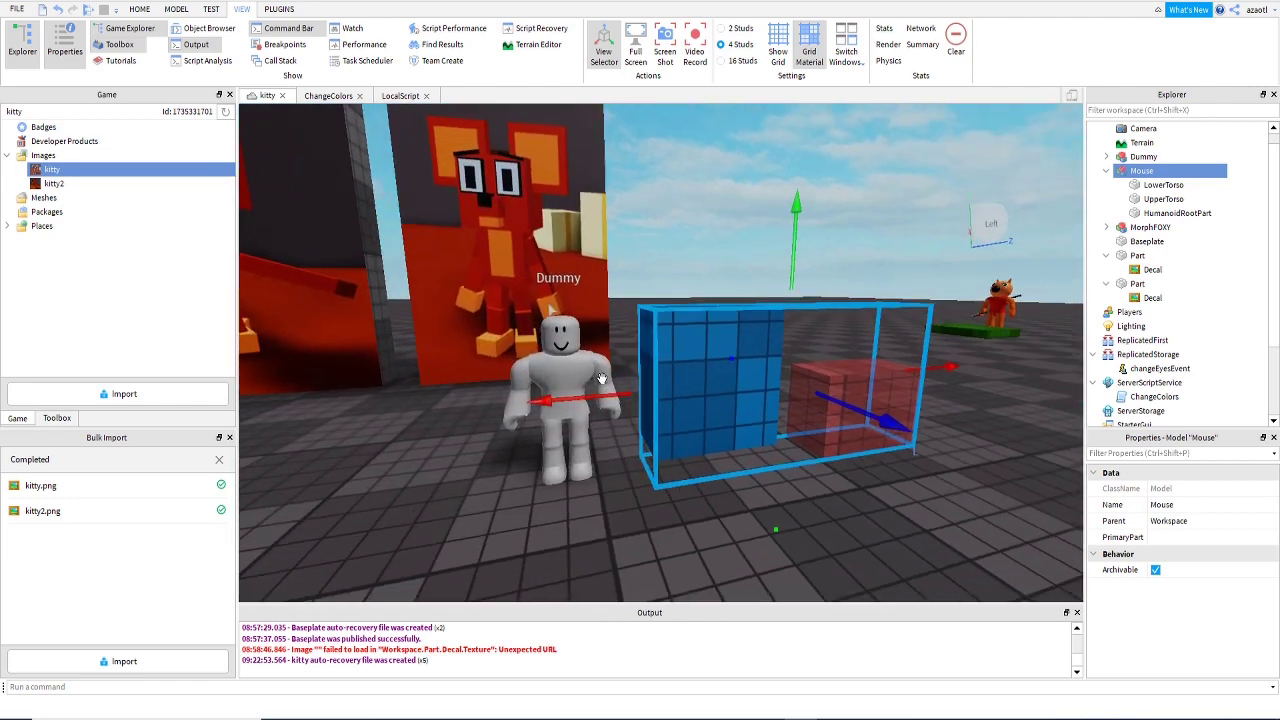
Check the UpperTorso against the Dummy and move the whole Mouse model sideways until it is right beside the Dummy.
{"action": "left_click", "coordinate": [1160, 199]}
{"action": "key", "text": "w"}
{"action": "right_click_drag", "start_coordinate": [824, 430], "coordinate": [817, 450]}
{"action": "key", "text": "q"}
{"action": "key", "text": "d"}
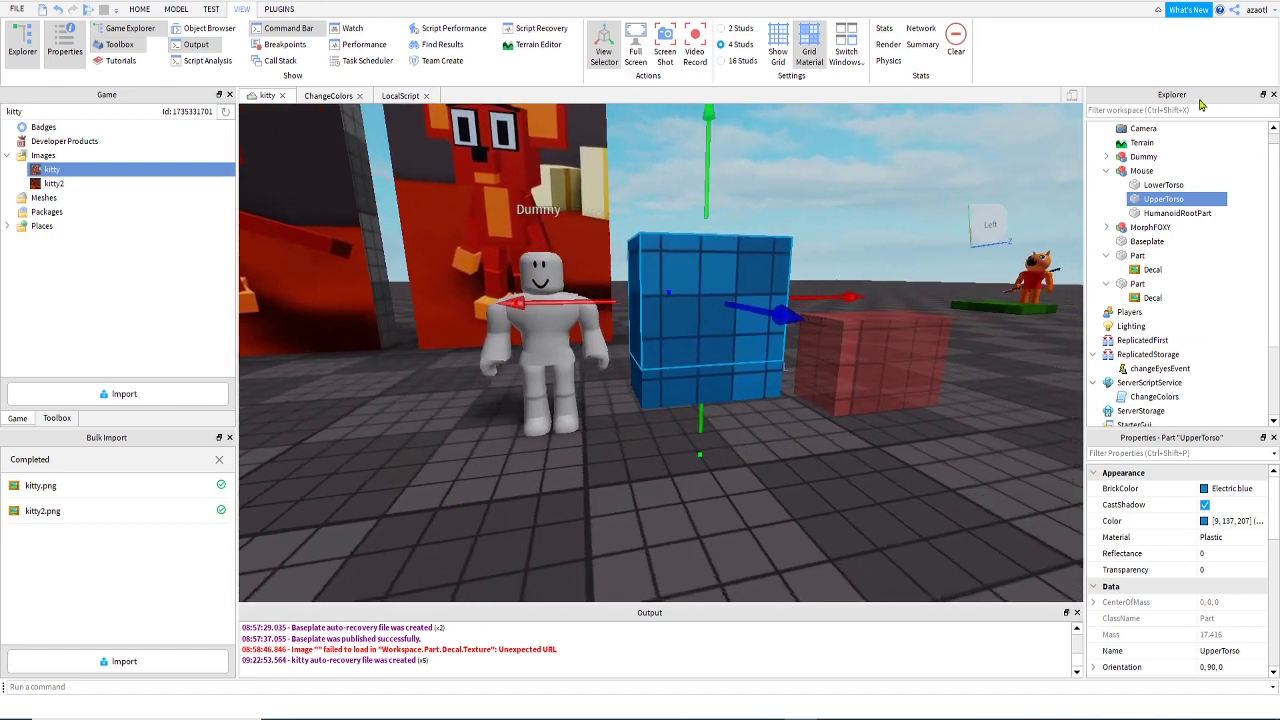
{"action": "left_click", "coordinate": [1138, 172]}
{"action": "left_click_drag", "start_coordinate": [988, 316], "coordinate": [925, 352]}
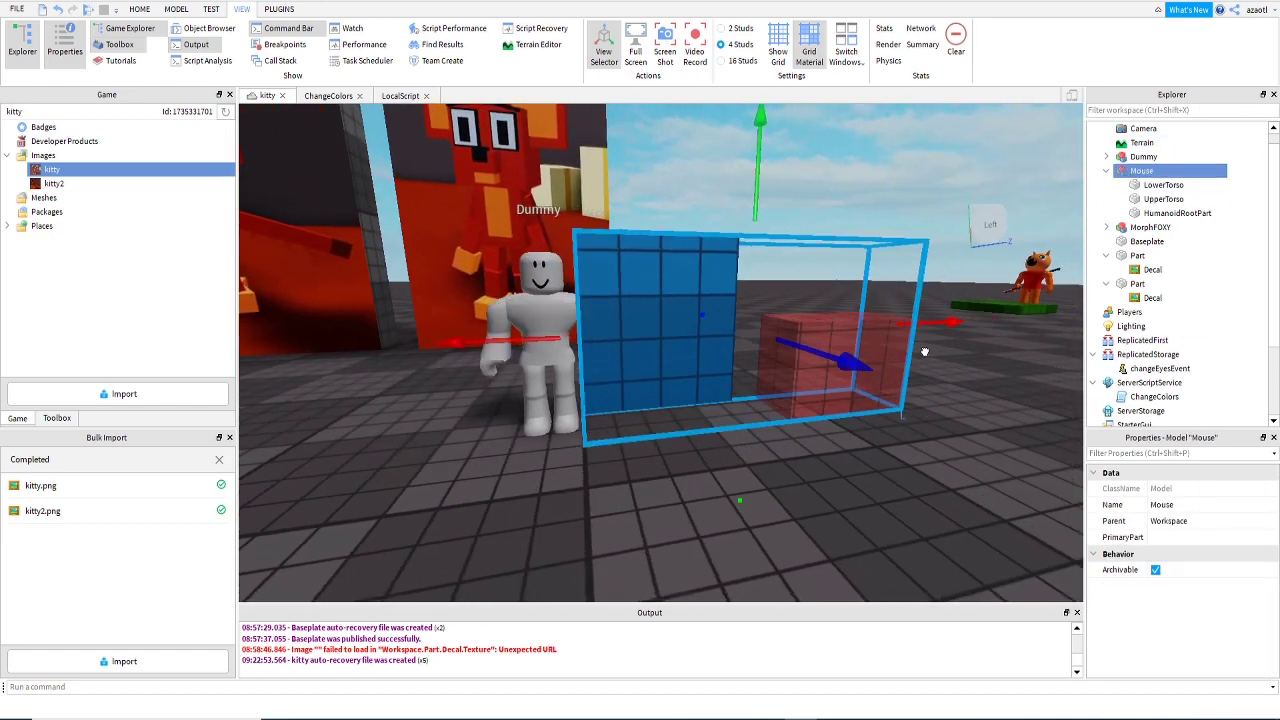
Shorten the UpperTorso by scaling its height from the top and bottom to suit the Dummy's torso.
{"action": "key", "text": "w"}
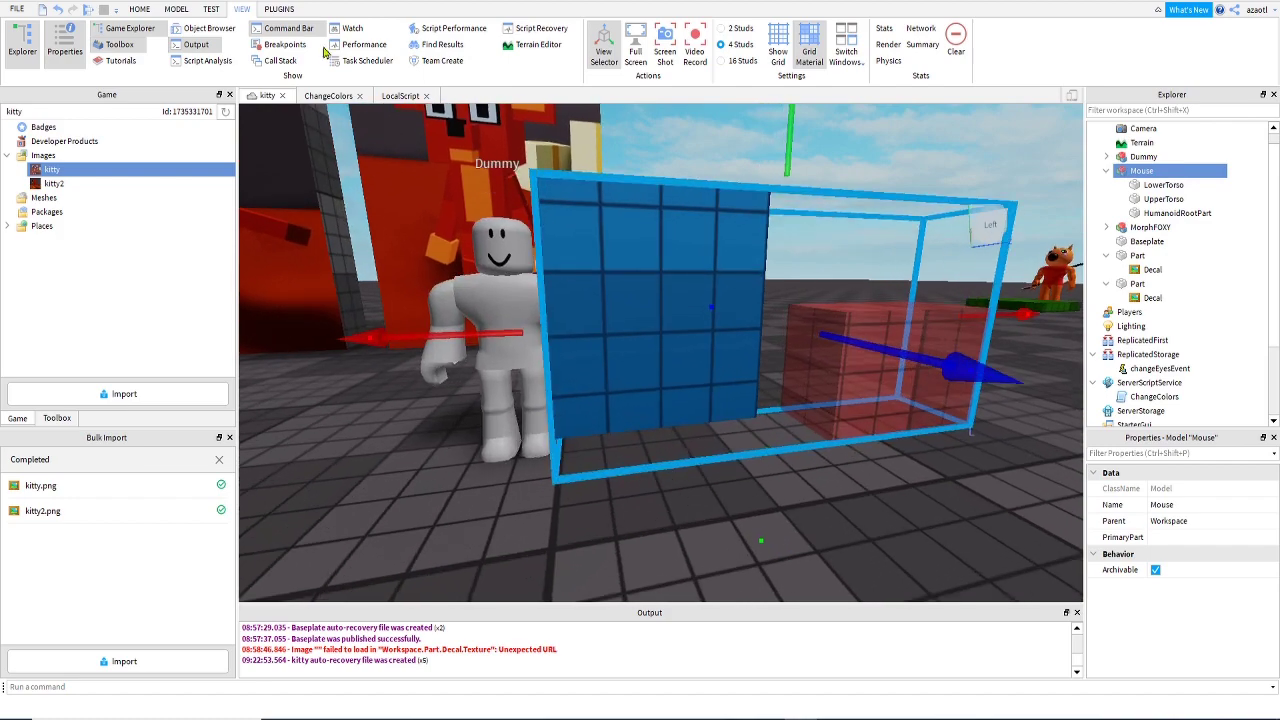
{"action": "left_click", "coordinate": [139, 9]}
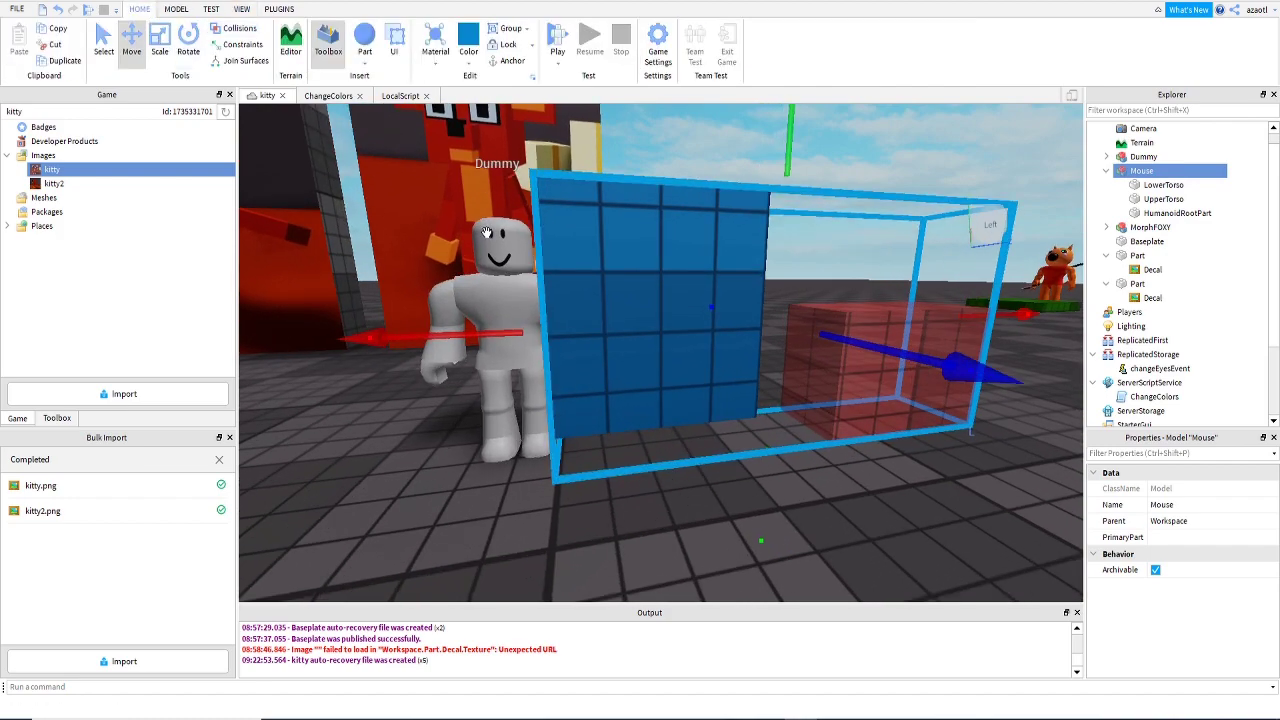
{"action": "key", "text": "a"}
{"action": "right_click_drag", "start_coordinate": [487, 232], "coordinate": [487, 232]}
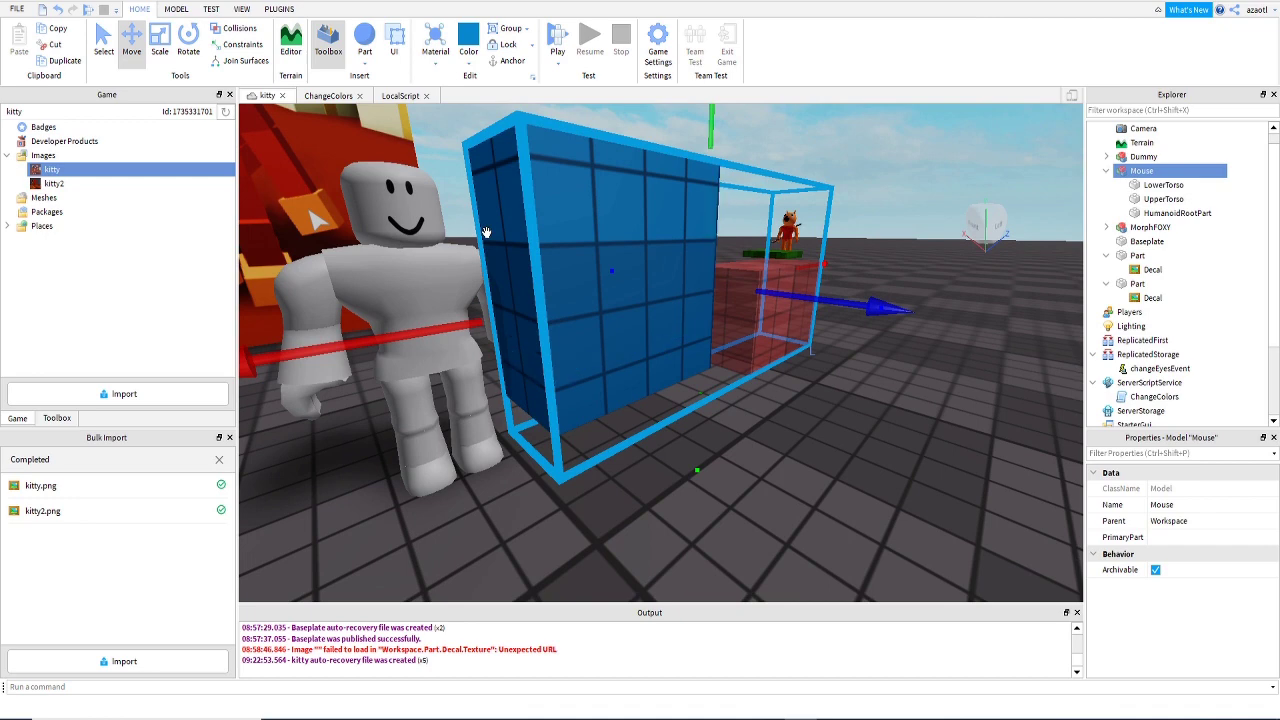
{"action": "left_click", "coordinate": [624, 229], "text": "alt"}
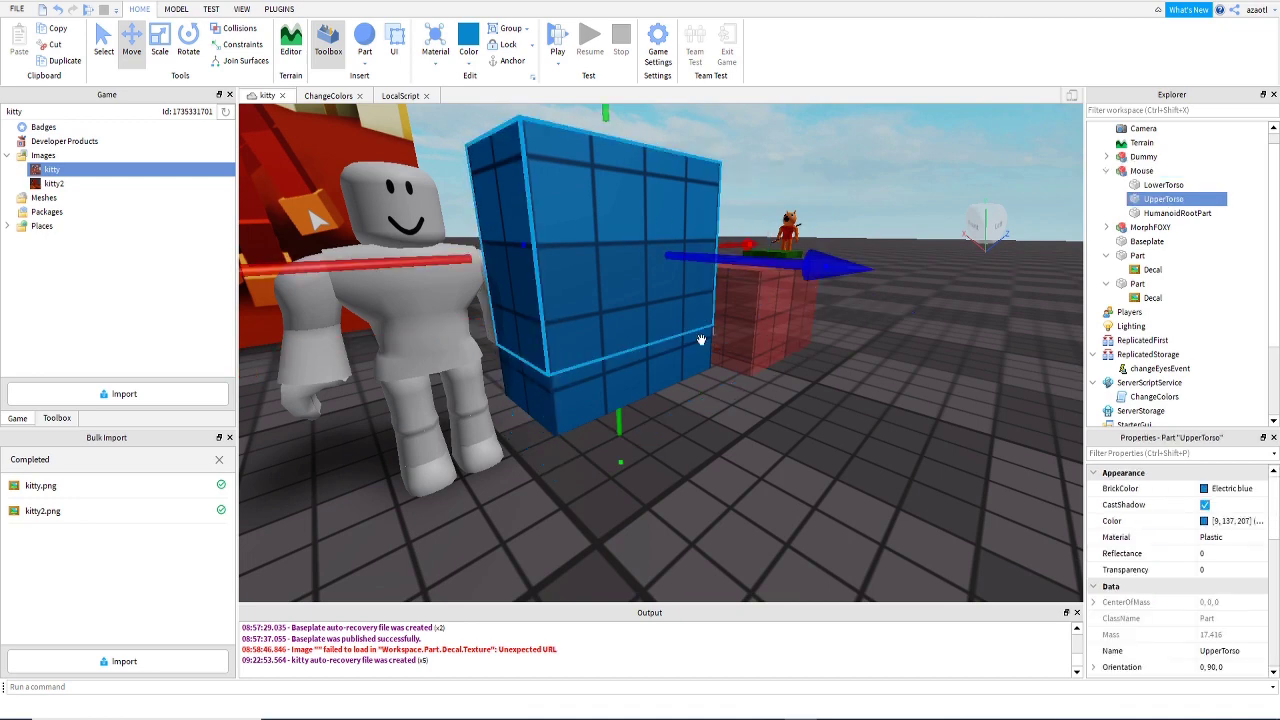
{"action": "right_click_drag", "start_coordinate": [741, 415], "coordinate": [741, 415]}
{"action": "key", "text": "d"}
{"action": "key", "text": "a"}
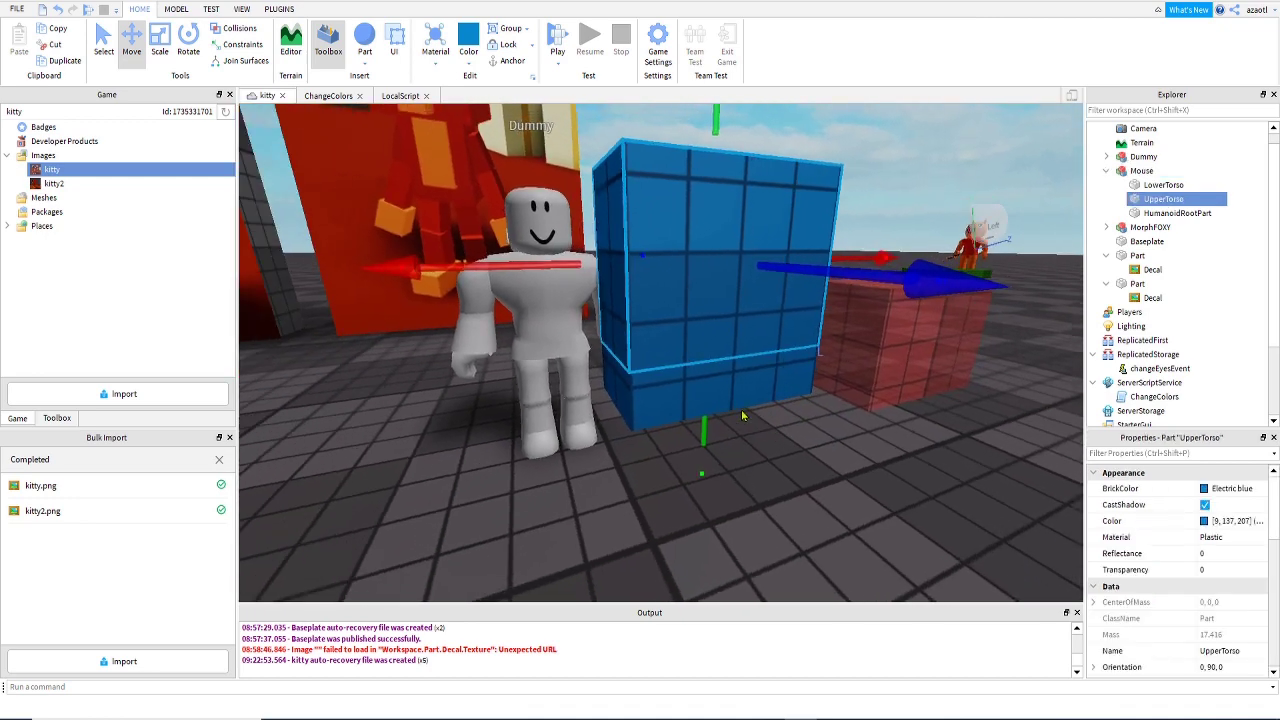
{"action": "left_click", "coordinate": [160, 44]}
{"action": "right_click_drag", "start_coordinate": [715, 148], "coordinate": [715, 148]}
{"action": "left_click_drag", "start_coordinate": [732, 128], "coordinate": [730, 205]}
{"action": "right_click_drag", "start_coordinate": [760, 383], "coordinate": [760, 383]}
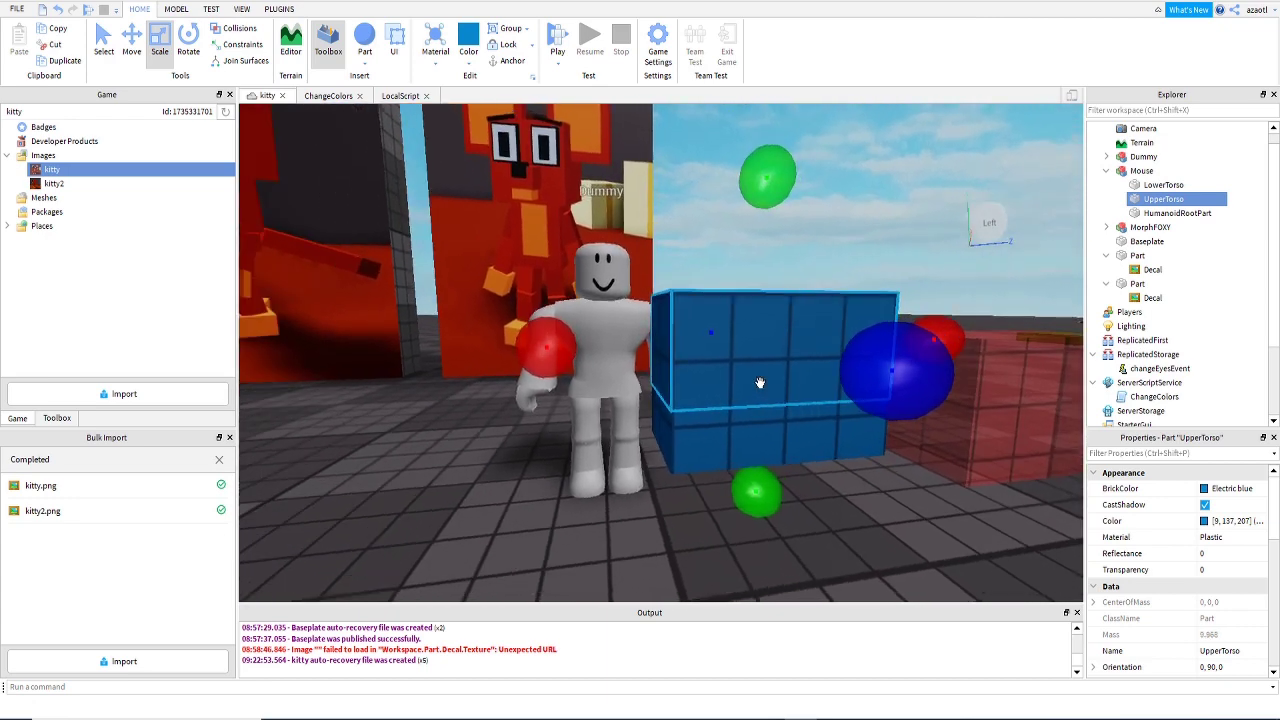
{"action": "left_click_drag", "start_coordinate": [757, 490], "coordinate": [760, 465]}
{"action": "left_click_drag", "start_coordinate": [779, 193], "coordinate": [779, 188]}
Reduce the LowerTorso's height from below and narrow its width to about two grid squares.
{"action": "left_click", "coordinate": [800, 430]}
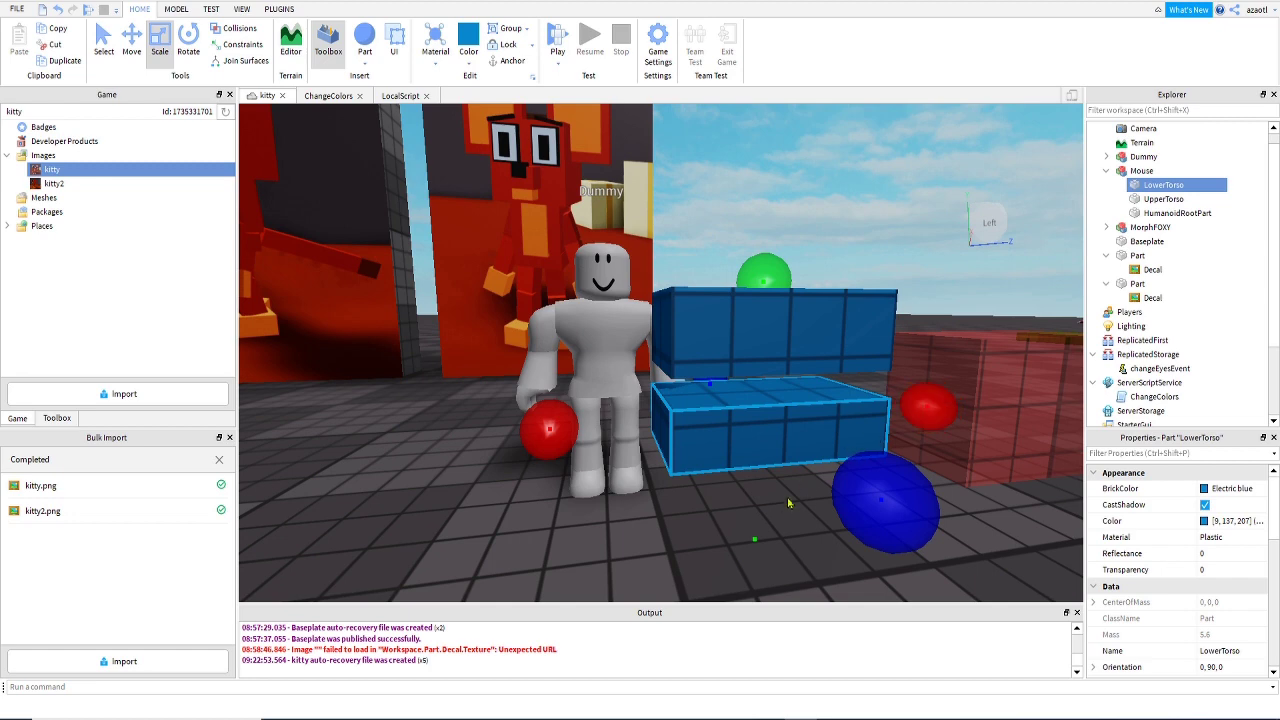
{"action": "right_click_drag", "start_coordinate": [749, 520], "coordinate": [751, 525]}
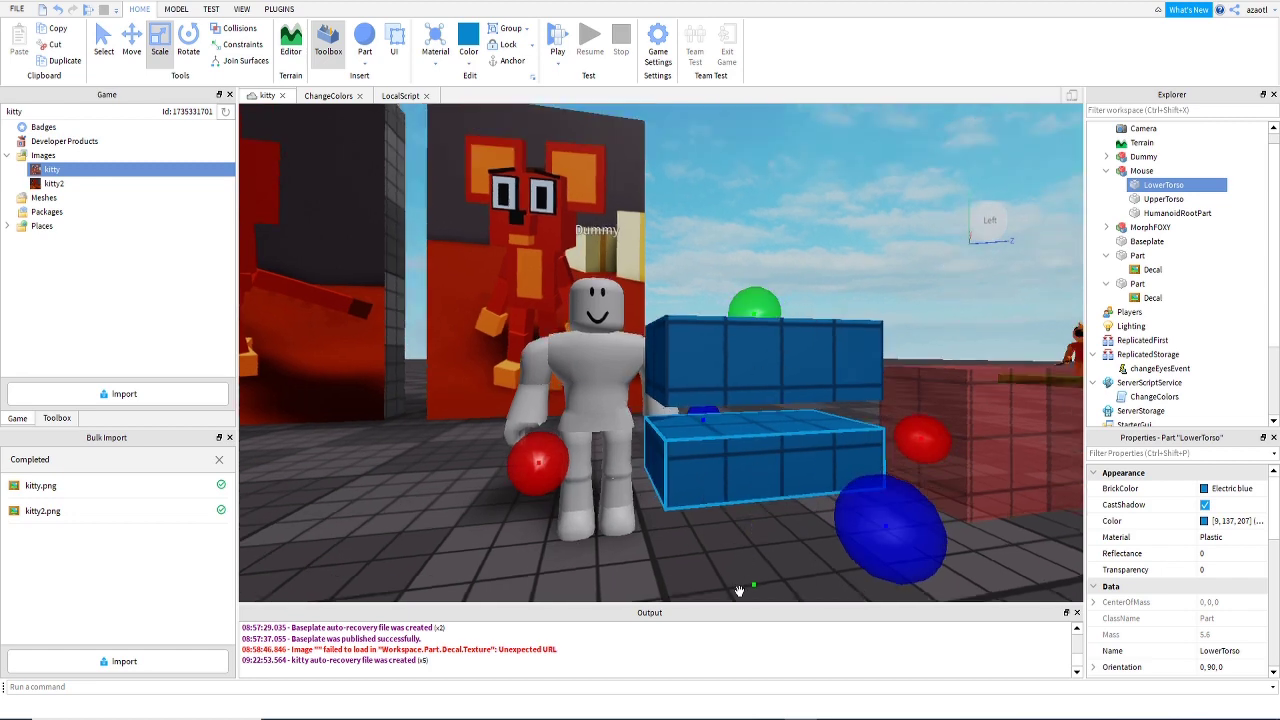
{"action": "left_click_drag", "start_coordinate": [745, 568], "coordinate": [756, 541]}
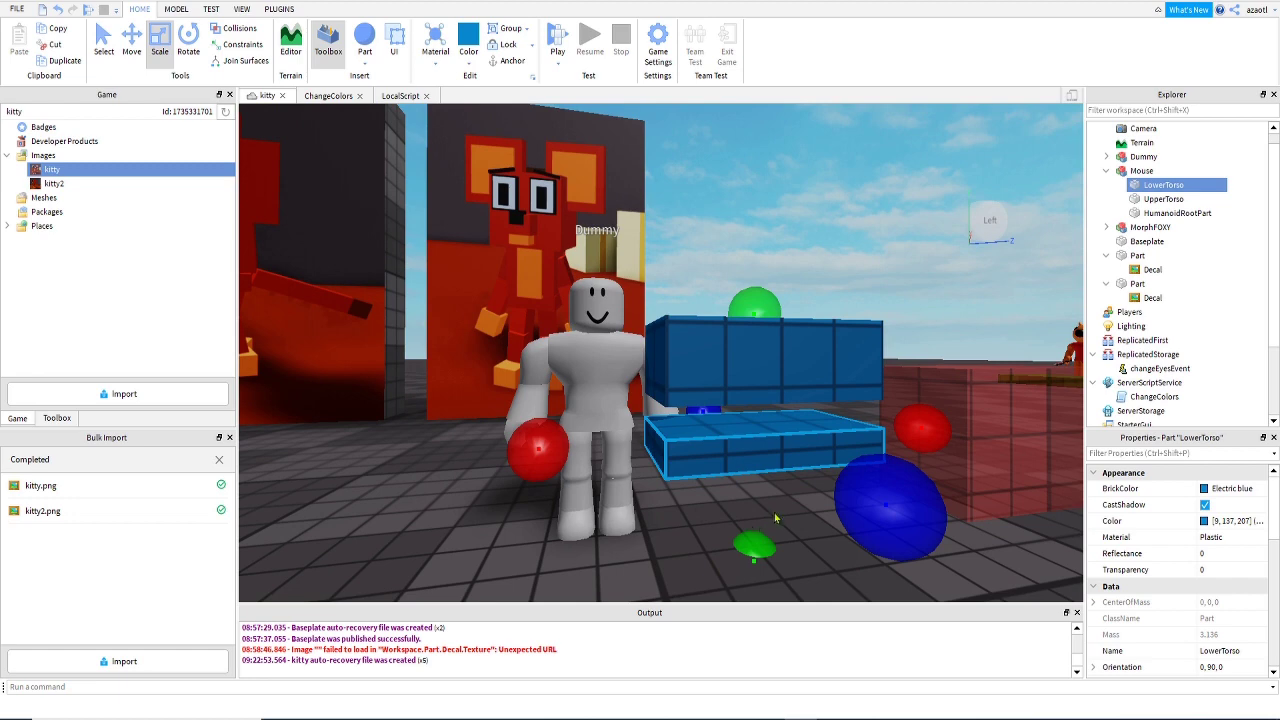
{"action": "left_click_drag", "start_coordinate": [918, 430], "coordinate": [846, 430]}
{"action": "right_click_drag", "start_coordinate": [848, 470], "coordinate": [851, 478]}
{"action": "key", "text": "d"}
{"action": "key", "text": "w"}
{"action": "key", "text": "w"}
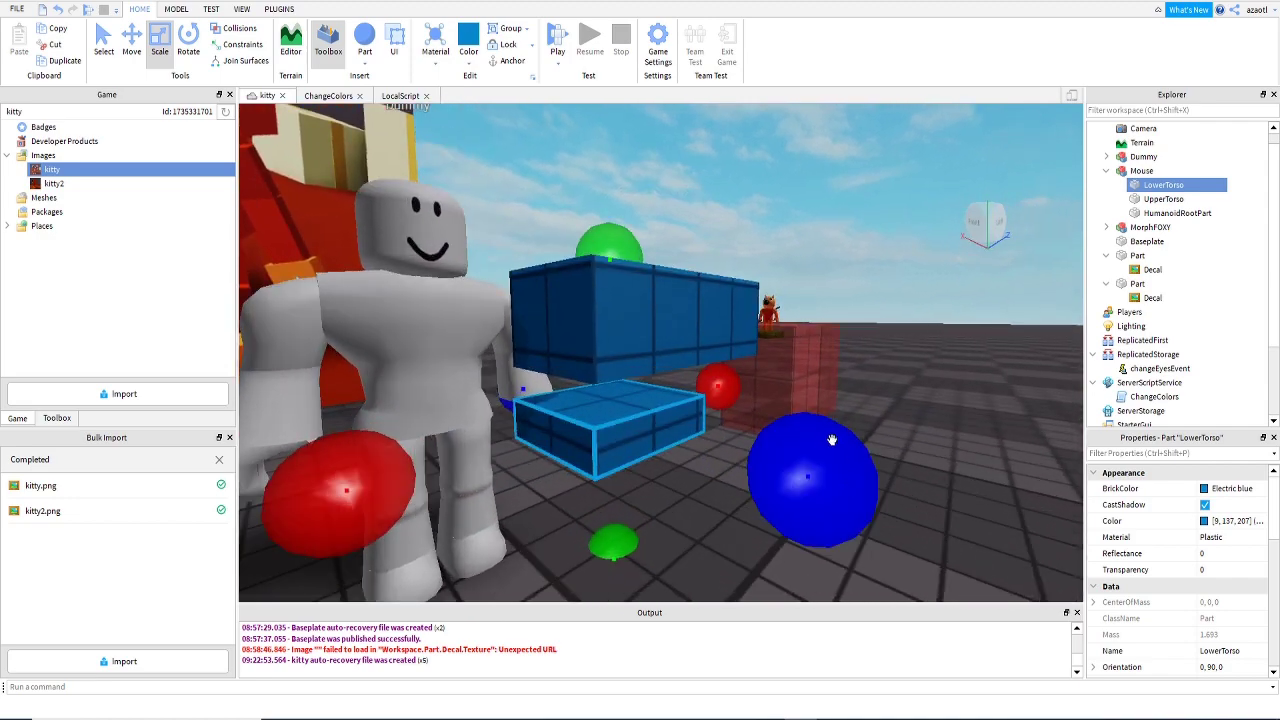
{"action": "left_click_drag", "start_coordinate": [734, 397], "coordinate": [722, 402]}
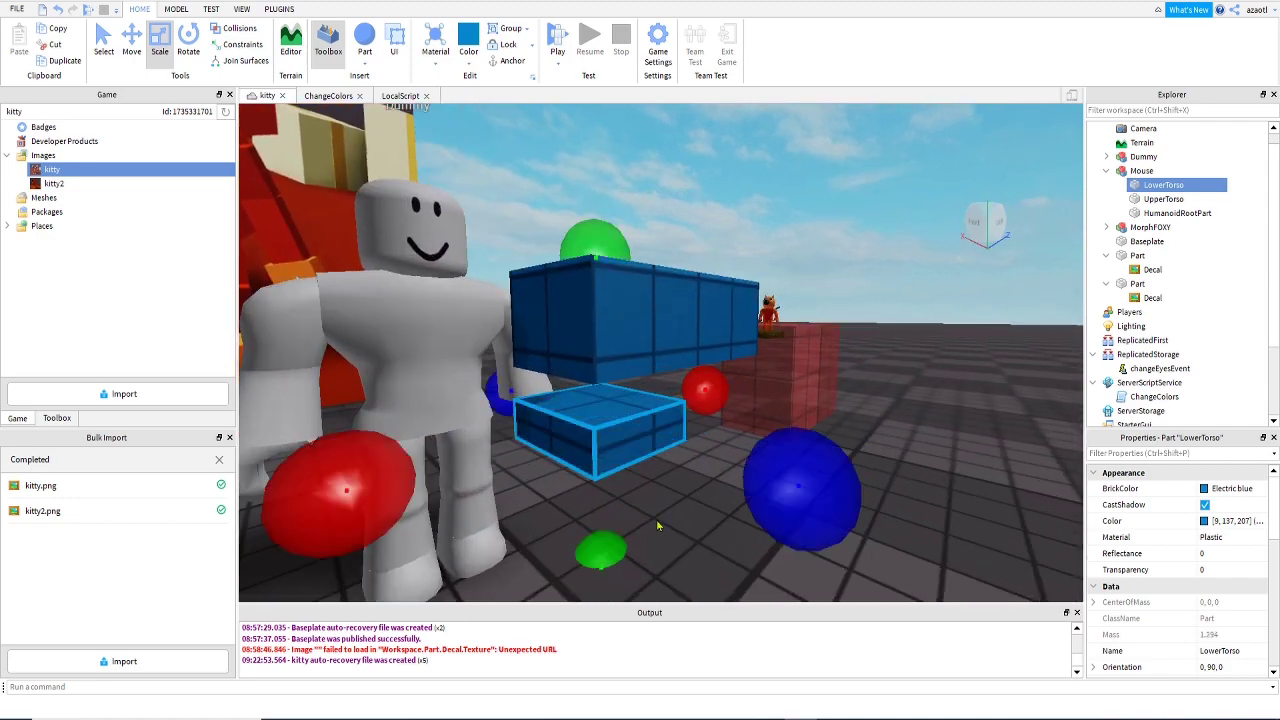
Trim the LowerTorso a little further to bring it closer to the Dummy's hip size.
{"action": "right_click_drag", "start_coordinate": [656, 519], "coordinate": [662, 523]}
{"action": "left_click_drag", "start_coordinate": [795, 419], "coordinate": [771, 419]}
{"action": "right_click_drag", "start_coordinate": [826, 464], "coordinate": [824, 461]}
{"action": "left_click_drag", "start_coordinate": [837, 448], "coordinate": [828, 449]}
{"action": "right_click_drag", "start_coordinate": [765, 517], "coordinate": [763, 523]}
Reduce the UpperTorso's depth and extend it downward until it meets the LowerTorso.
{"action": "left_click", "coordinate": [686, 394]}
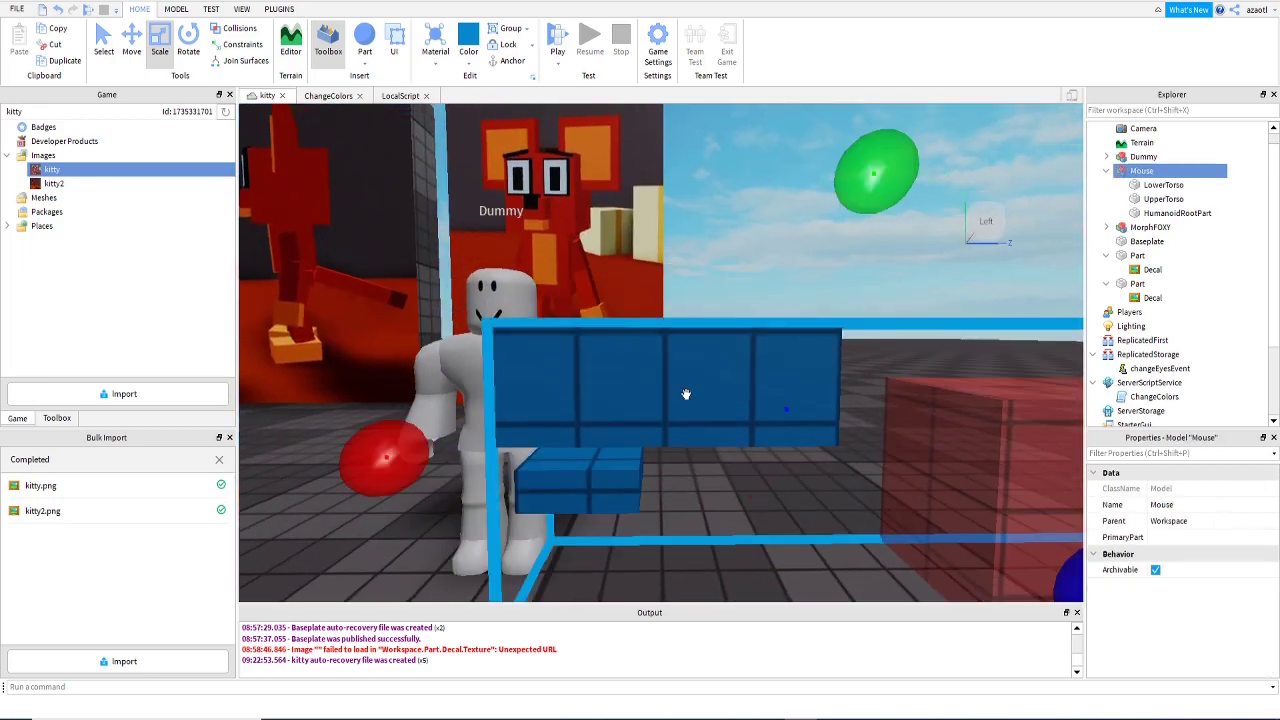
{"action": "left_click", "coordinate": [686, 394]}
{"action": "right_click_drag", "start_coordinate": [763, 449], "coordinate": [761, 450]}
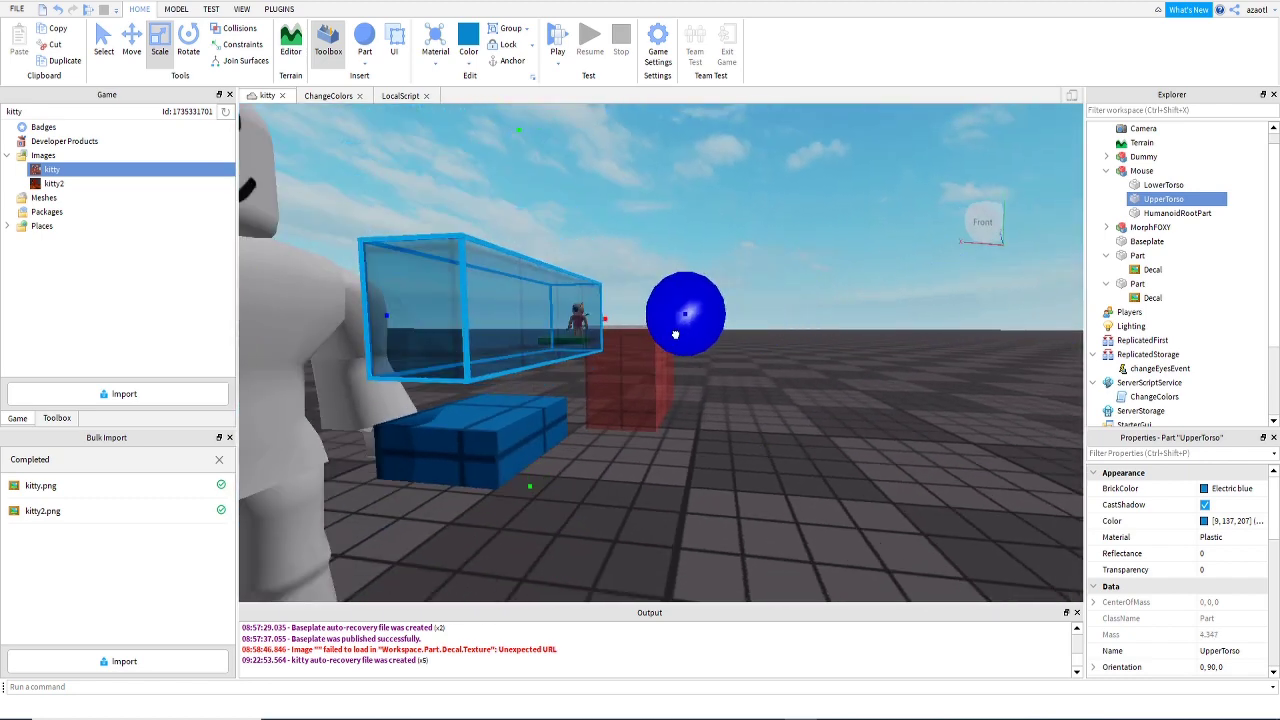
{"action": "left_click_drag", "start_coordinate": [675, 335], "coordinate": [534, 403]}
{"action": "left_click_drag", "start_coordinate": [551, 478], "coordinate": [548, 518]}
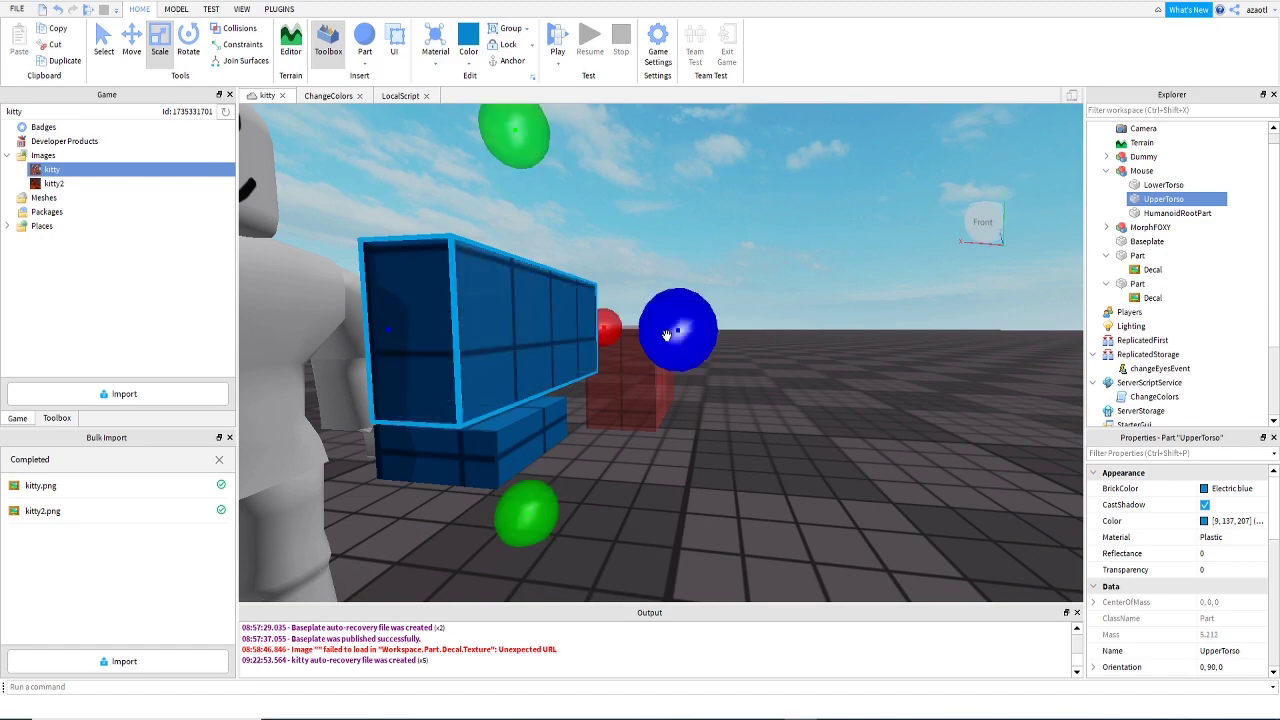
Fine-tune the UpperTorso's depth and narrow its width to match the LowerTorso.
{"action": "left_click_drag", "start_coordinate": [667, 336], "coordinate": [695, 347]}
{"action": "right_click_drag", "start_coordinate": [714, 405], "coordinate": [714, 409]}
{"action": "left_click_drag", "start_coordinate": [785, 340], "coordinate": [652, 344]}
{"action": "right_click_drag", "start_coordinate": [654, 402], "coordinate": [653, 400]}
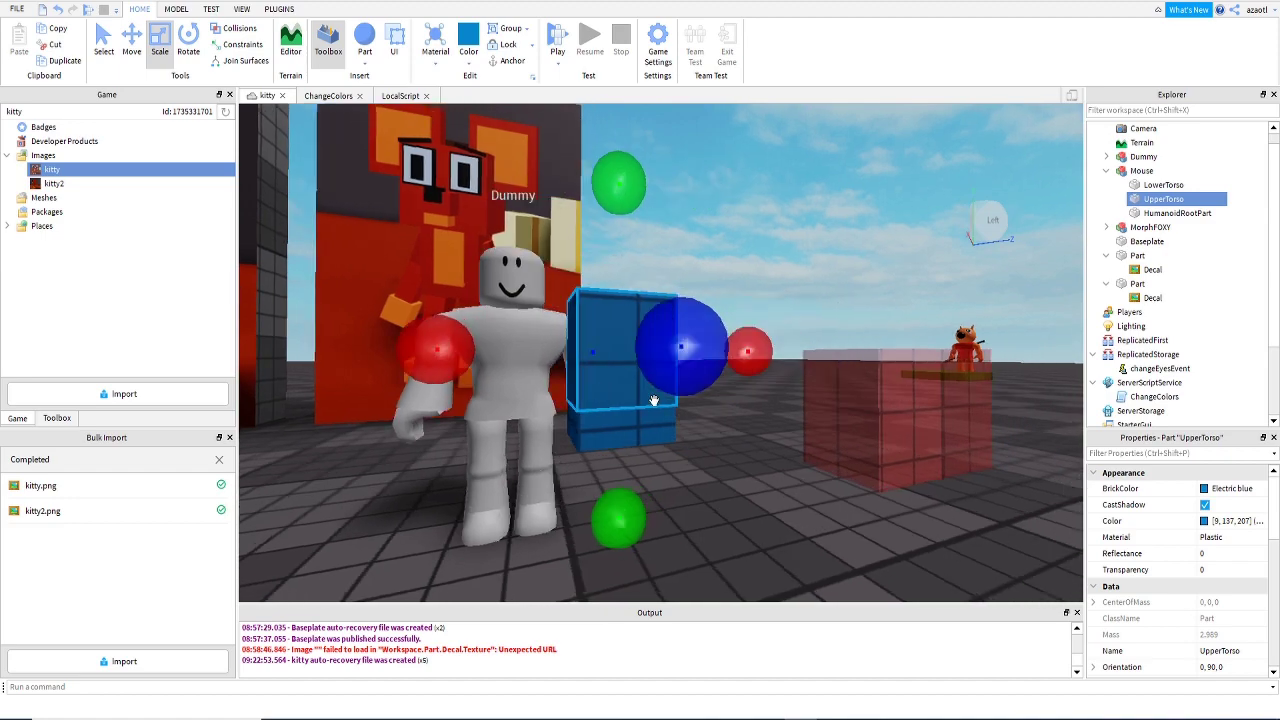
Inspect the joined torso from the side and trim the LowerTorso's height slightly from below.
{"action": "right_click_drag", "start_coordinate": [656, 234], "coordinate": [660, 239]}
{"action": "scroll", "coordinate": [660, 239], "scroll_direction": "up", "scroll_amount": 1}
{"action": "scroll", "coordinate": [660, 238], "scroll_direction": "down", "scroll_amount": 1}
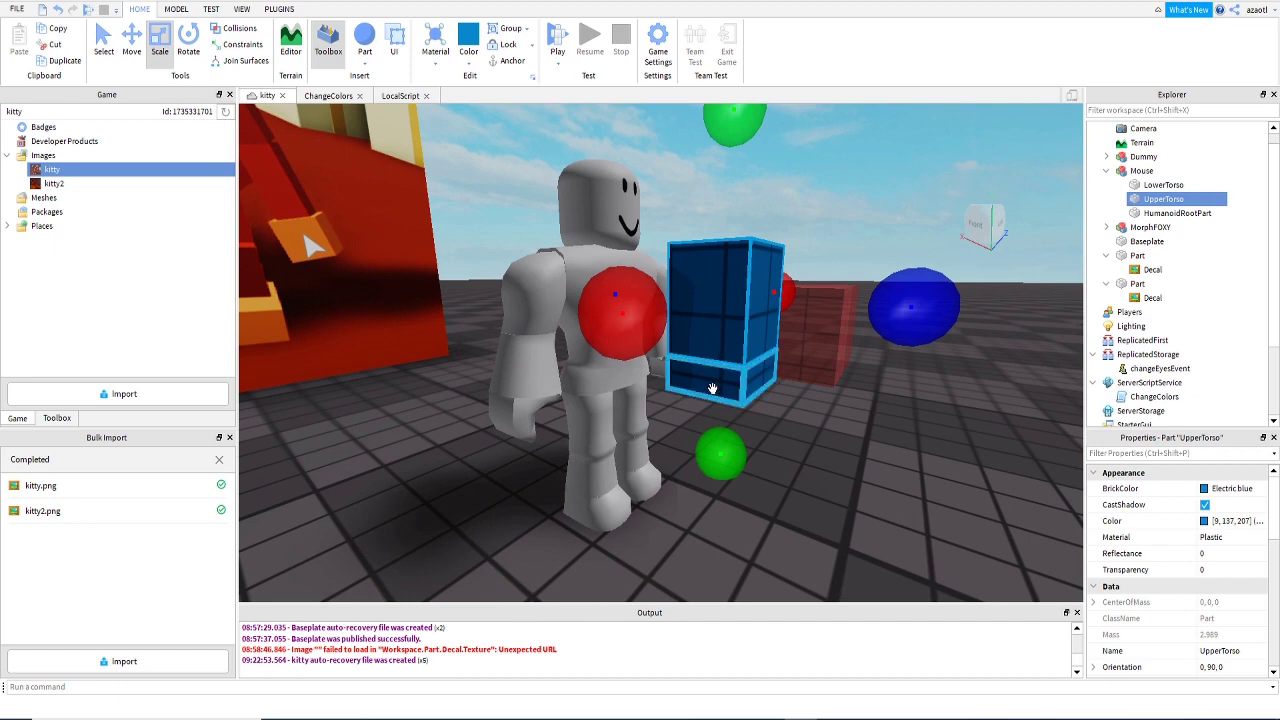
{"action": "left_click", "coordinate": [712, 388]}
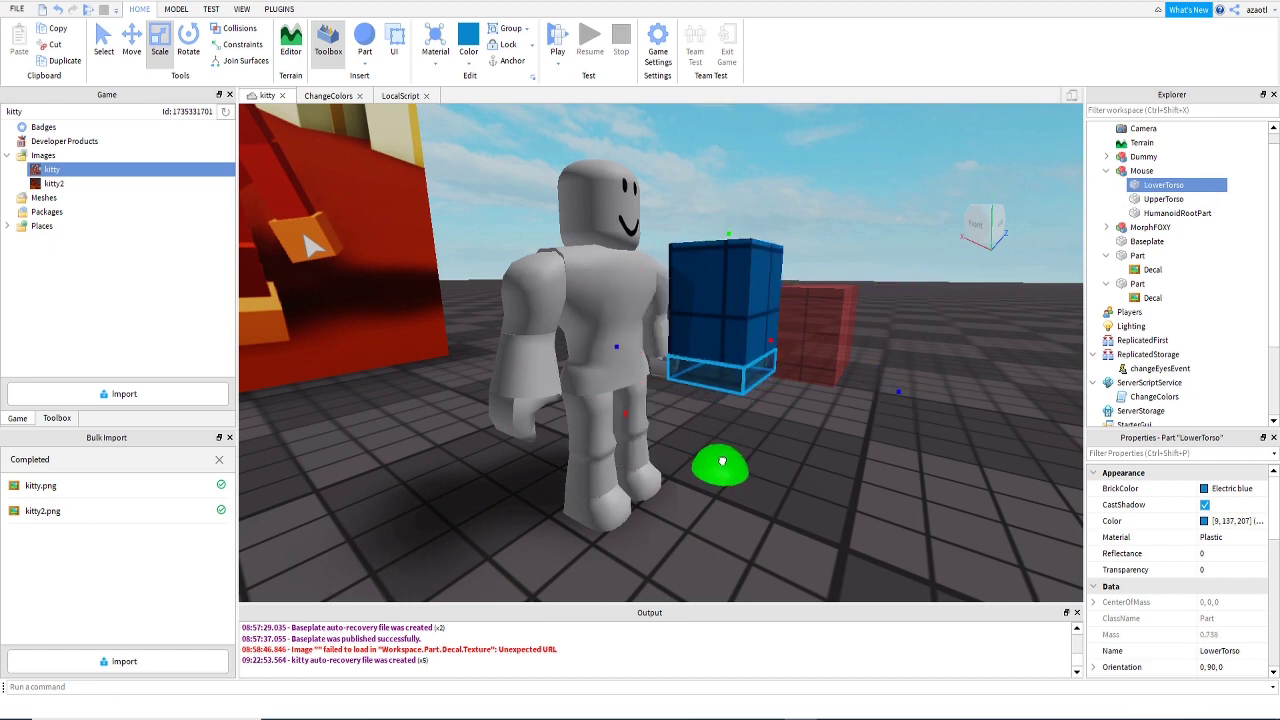
{"action": "right_click_drag", "start_coordinate": [811, 439], "coordinate": [842, 436]}
{"action": "left_click", "coordinate": [806, 406]}
Compare the torso's proportions with the Dummy and the reference picture from several angles.
{"action": "right_click_drag", "start_coordinate": [528, 439], "coordinate": [528, 440]}
{"action": "scroll", "coordinate": [528, 440], "scroll_direction": "down", "scroll_amount": 3}
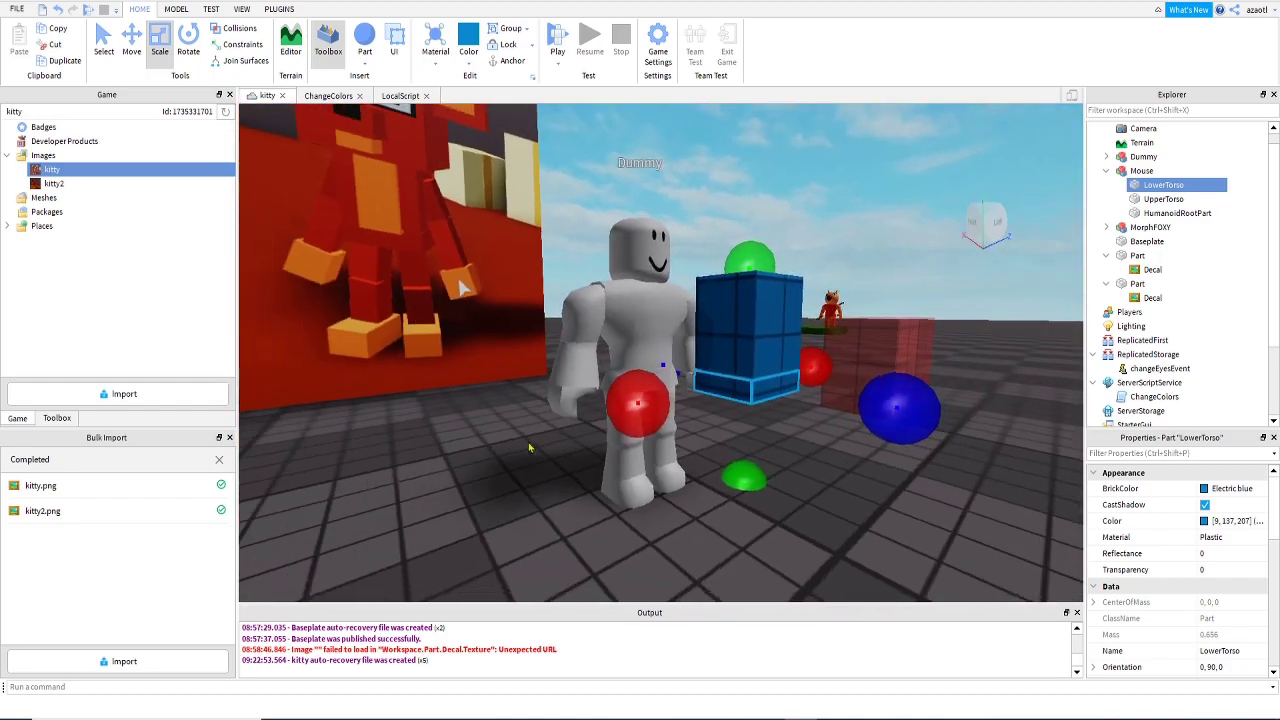
{"action": "key", "text": "d"}
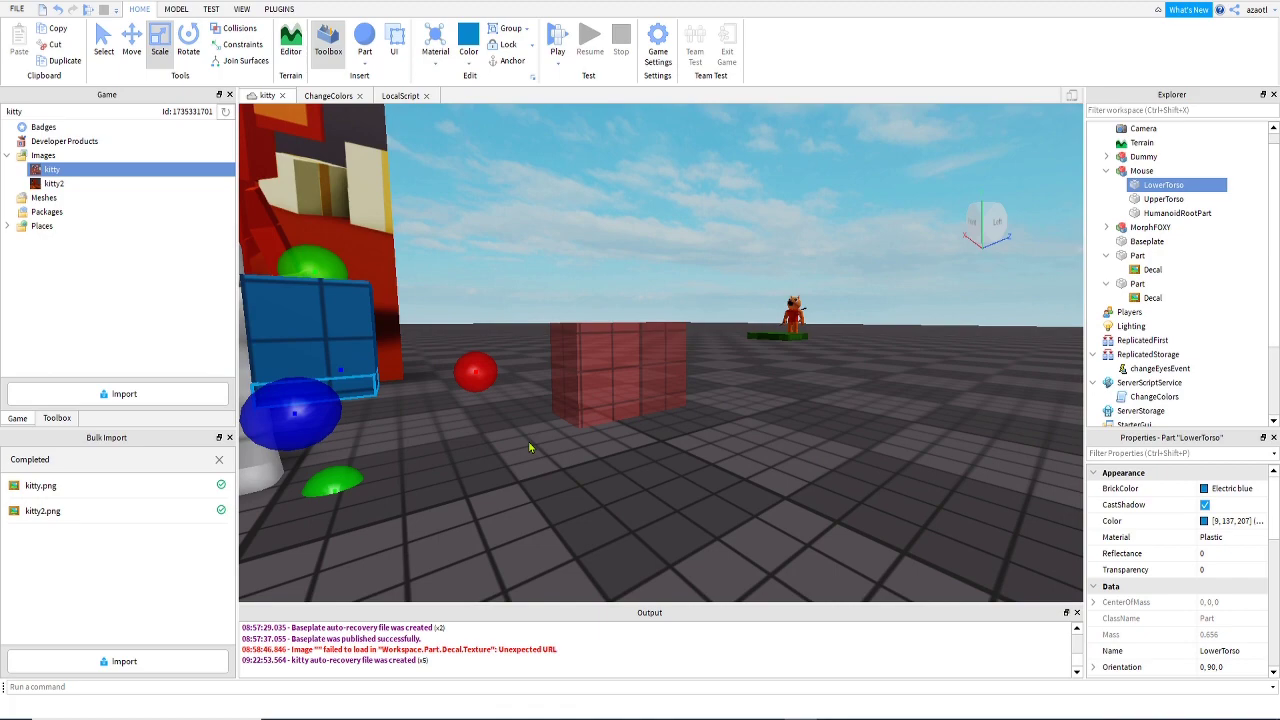
{"action": "key", "text": "a"}
{"action": "right_click_drag", "start_coordinate": [528, 441], "coordinate": [528, 440]}
{"action": "scroll", "coordinate": [528, 440], "scroll_direction": "up", "scroll_amount": 3}
{"action": "scroll", "coordinate": [528, 441], "scroll_direction": "down", "scroll_amount": 3}
{"action": "scroll", "coordinate": [530, 447], "scroll_direction": "down", "scroll_amount": 2}
{"action": "scroll", "coordinate": [530, 447], "scroll_direction": "up", "scroll_amount": 3}
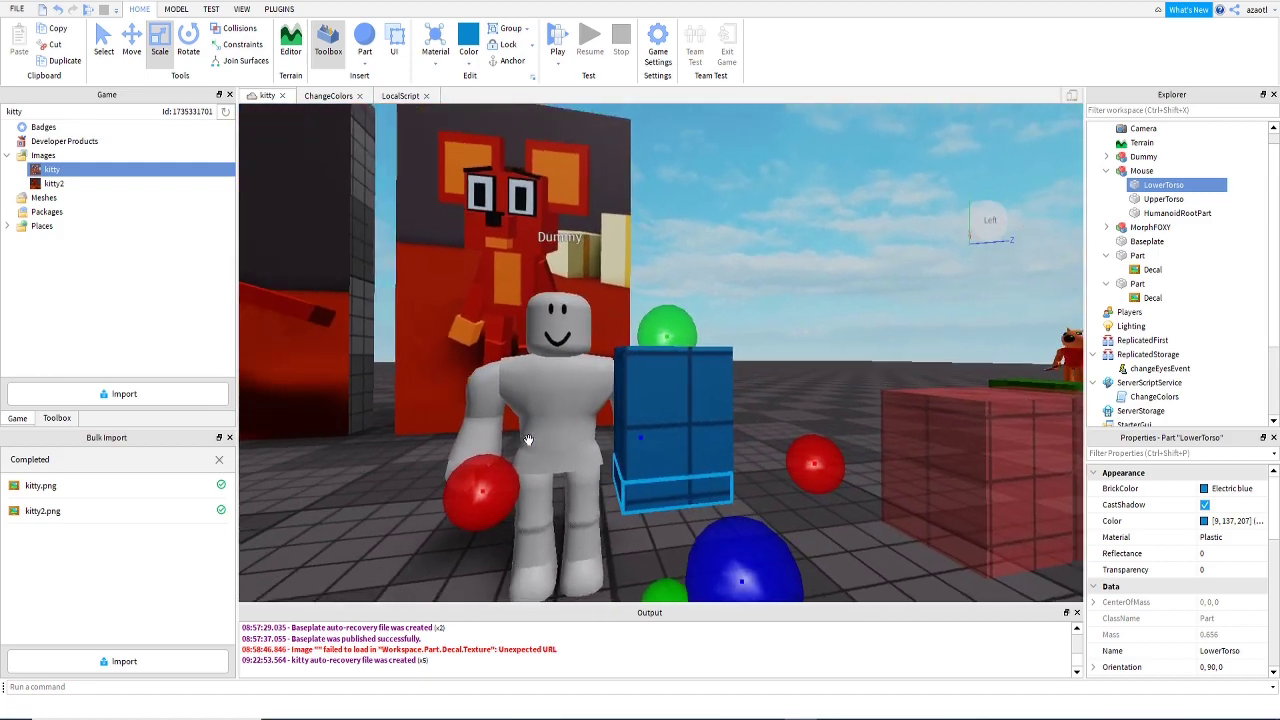
Duplicate the UpperTorso and move the copy up so it sits on top of the original as the head block.
{"action": "left_click", "coordinate": [680, 398]}
{"action": "right_click_drag", "start_coordinate": [686, 409], "coordinate": [696, 412]}
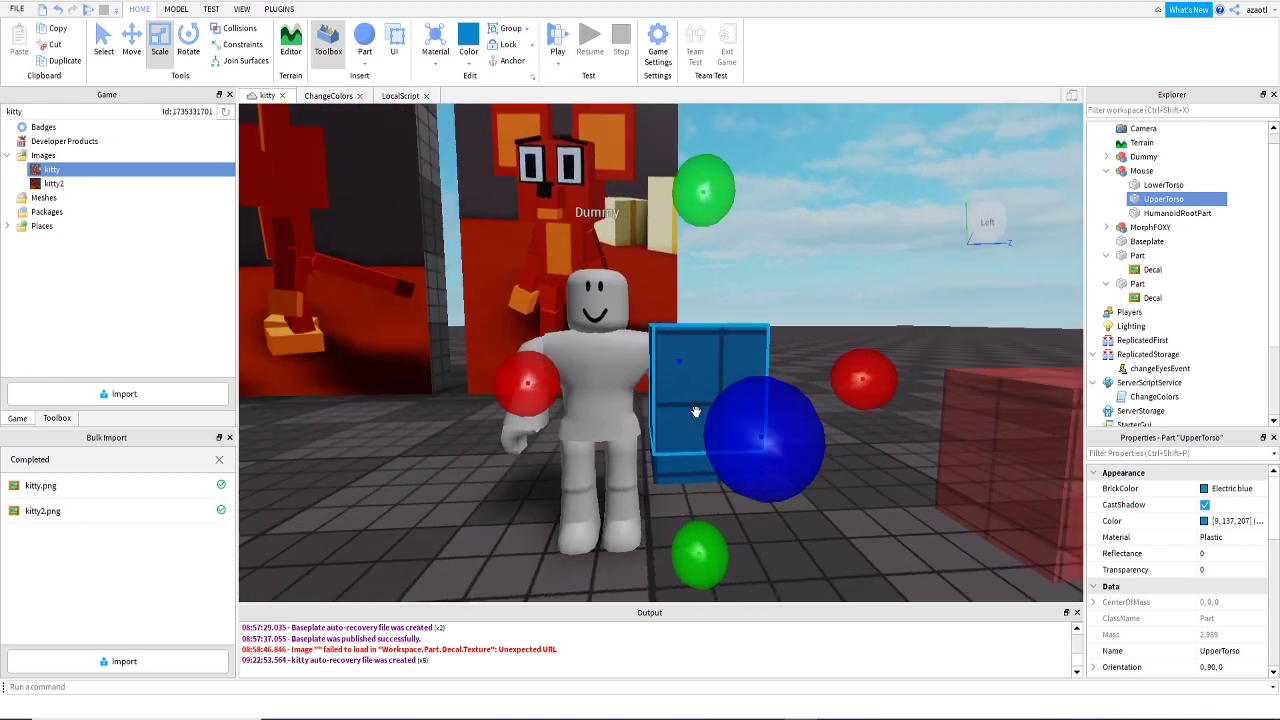
{"action": "left_click", "coordinate": [141, 53]}
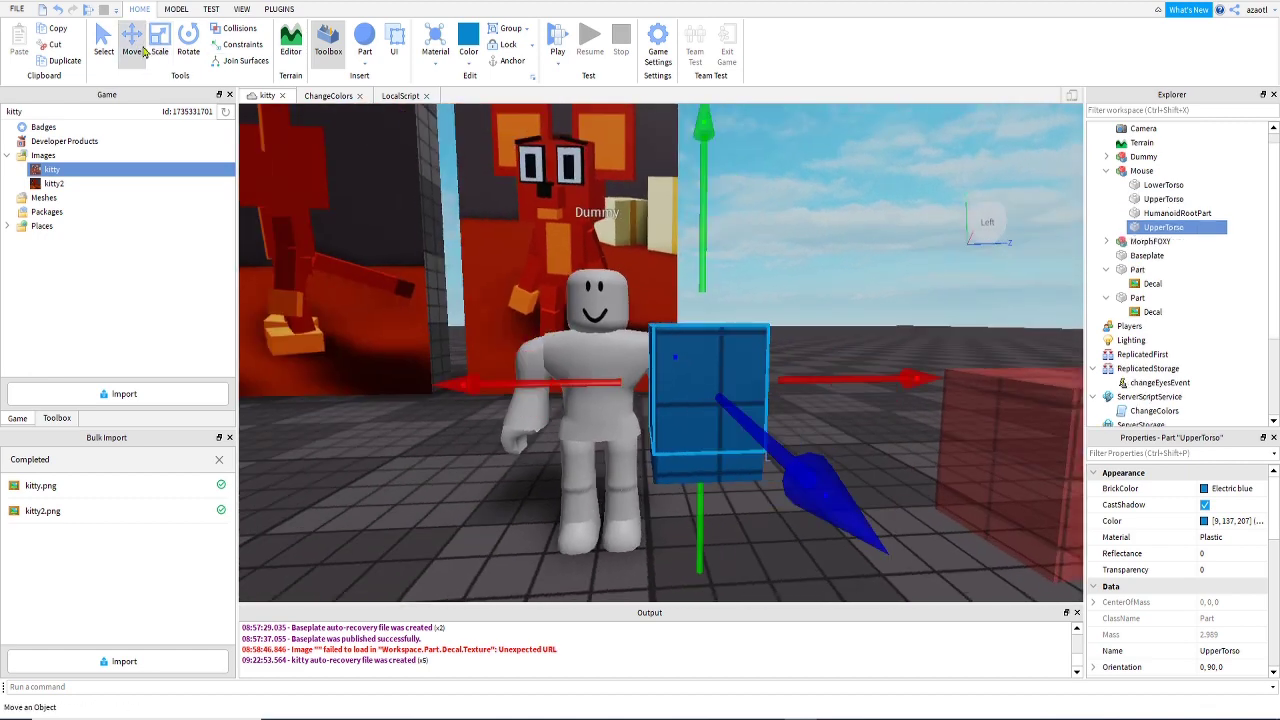
{"action": "left_click_drag", "start_coordinate": [680, 264], "coordinate": [702, 183]}
{"action": "right_click_drag", "start_coordinate": [719, 295], "coordinate": [719, 295]}
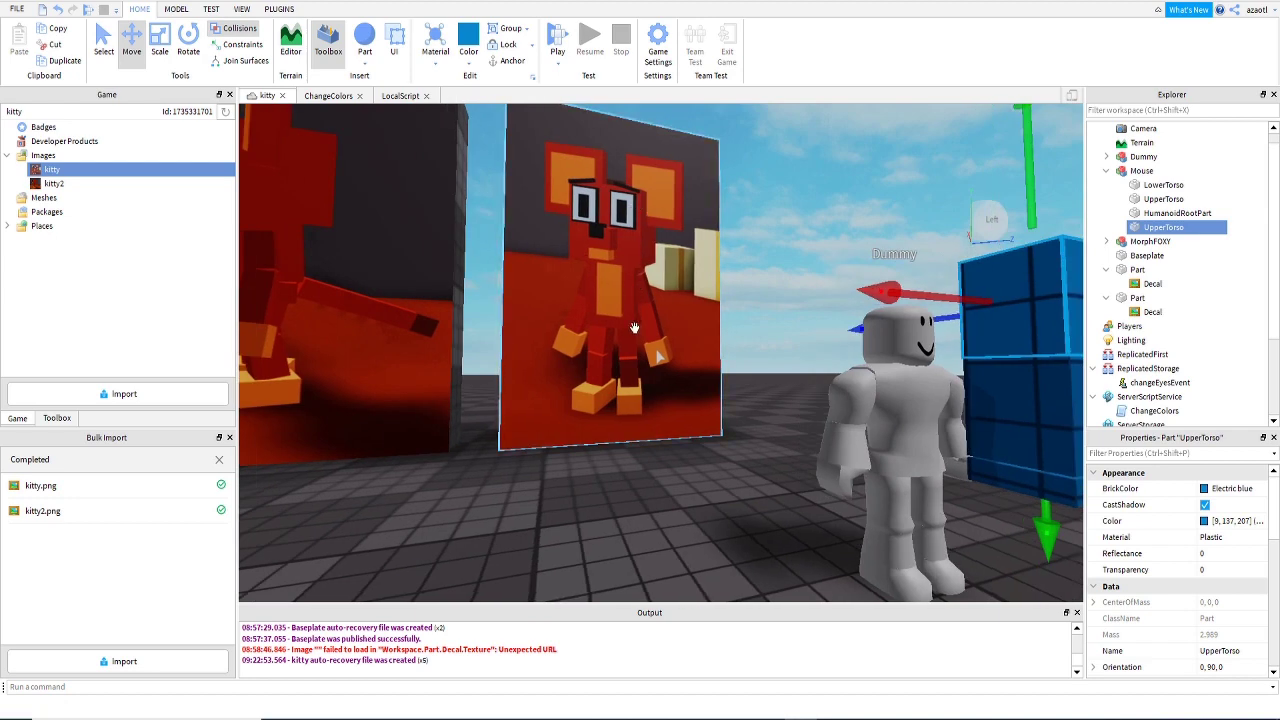
{"action": "right_click_drag", "start_coordinate": [764, 412], "coordinate": [764, 420]}
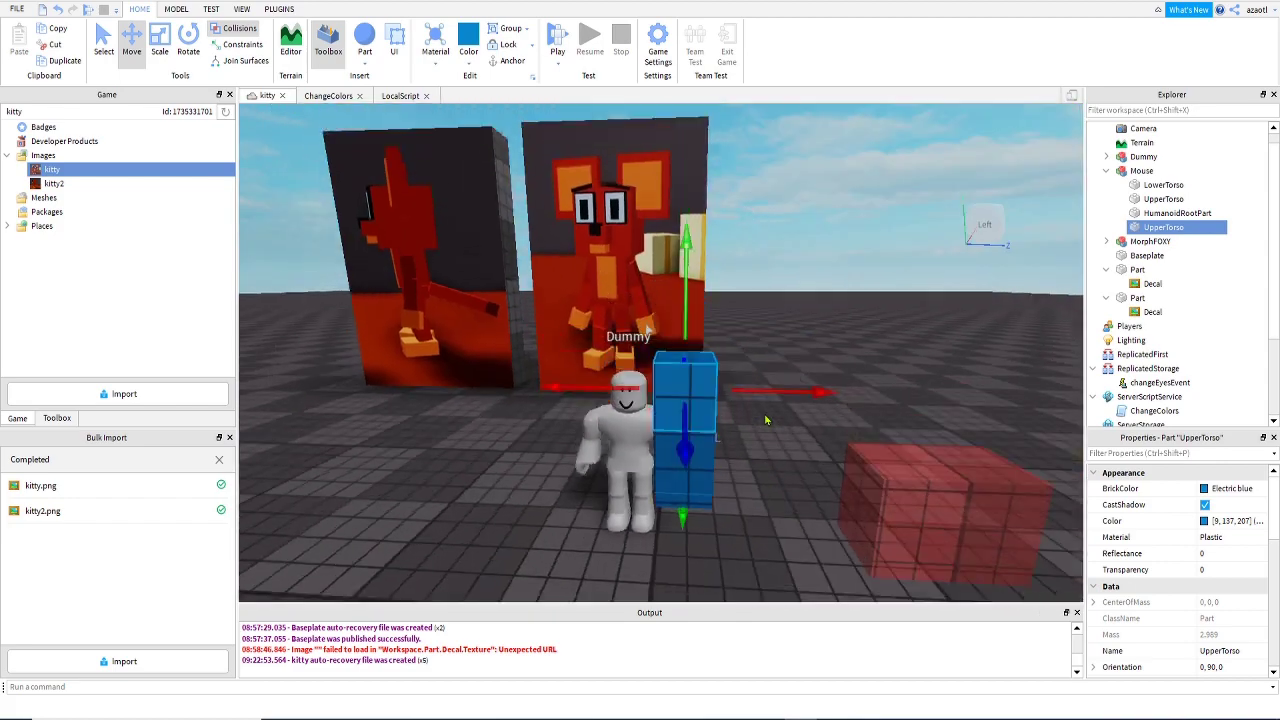
Widen the head block on both sides and increase its height from the top.
{"action": "left_click", "coordinate": [160, 50]}
{"action": "left_click_drag", "start_coordinate": [783, 397], "coordinate": [791, 394]}
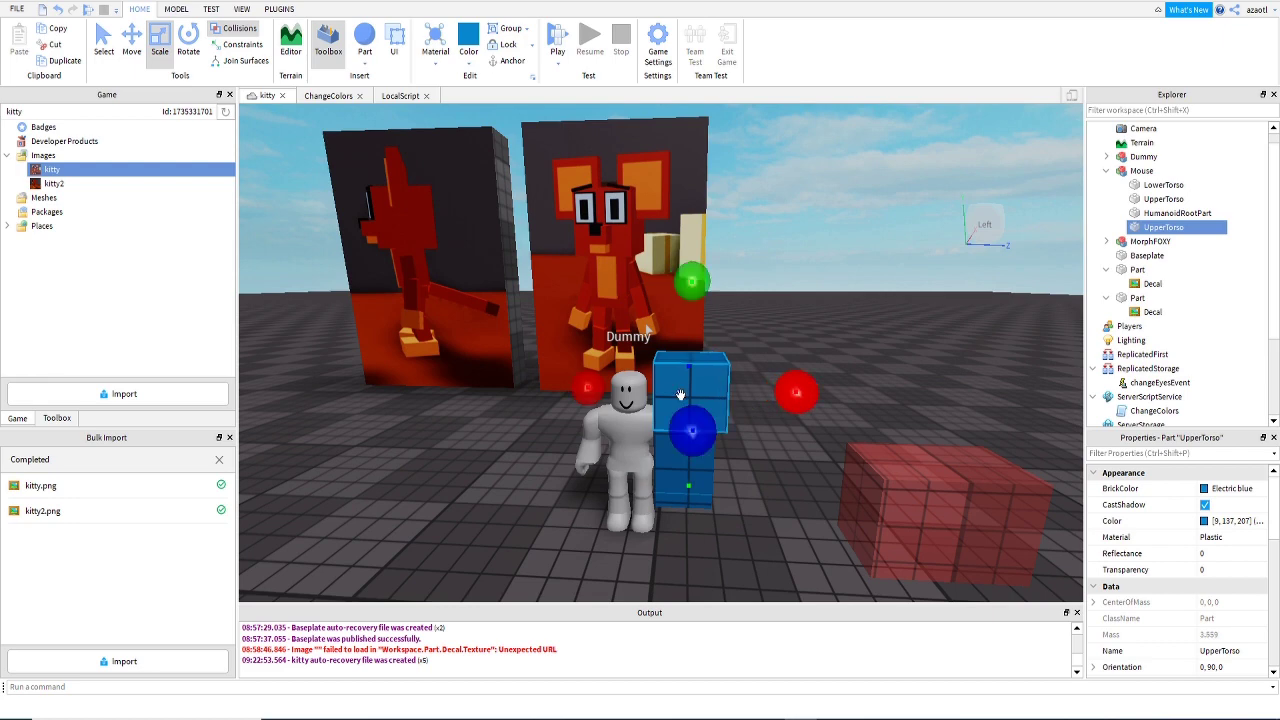
{"action": "left_click_drag", "start_coordinate": [585, 385], "coordinate": [574, 386]}
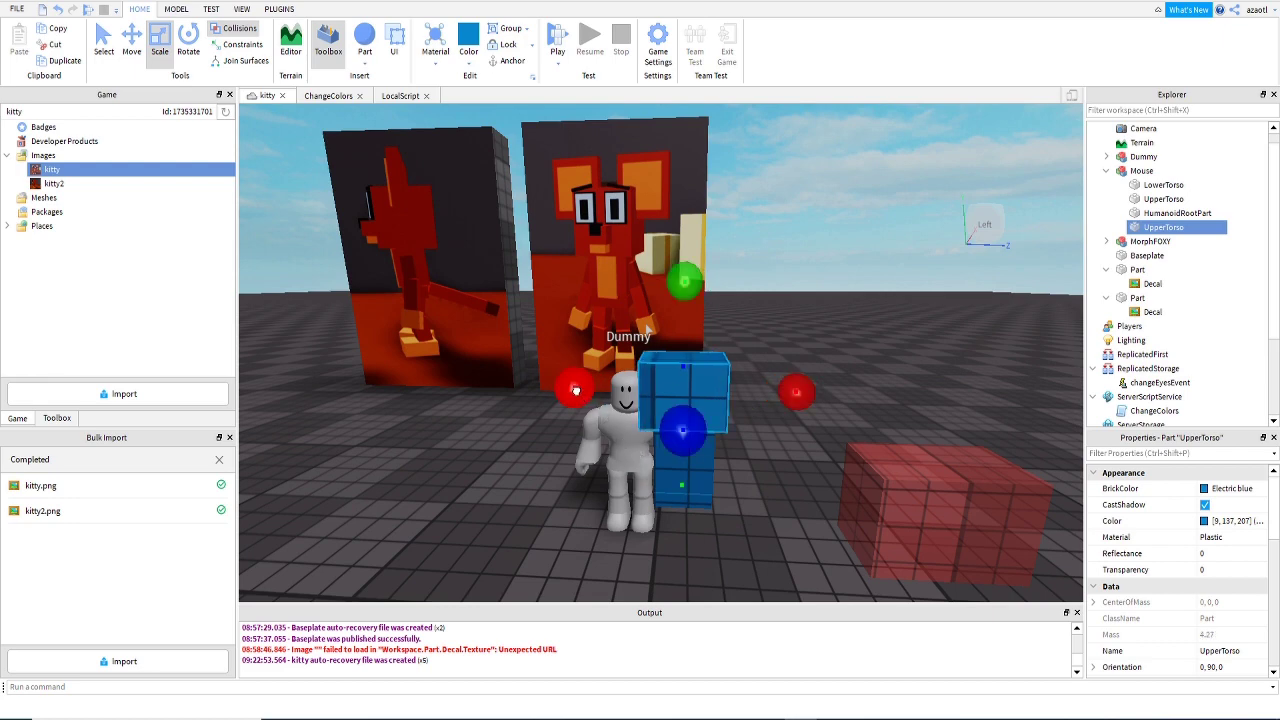
{"action": "left_click_drag", "start_coordinate": [575, 390], "coordinate": [575, 392]}
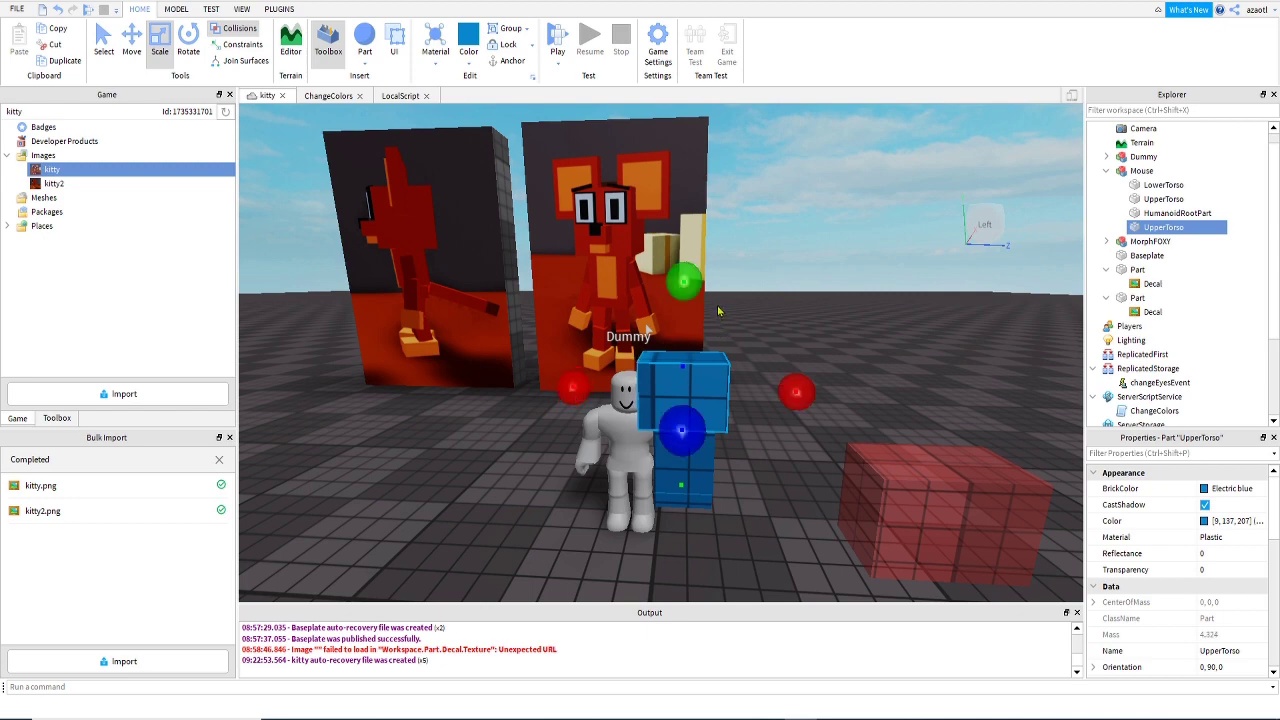
{"action": "left_click_drag", "start_coordinate": [689, 289], "coordinate": [688, 268]}
{"action": "right_click_drag", "start_coordinate": [742, 424], "coordinate": [742, 421]}
{"action": "key", "text": "q"}
{"action": "key", "text": "w"}
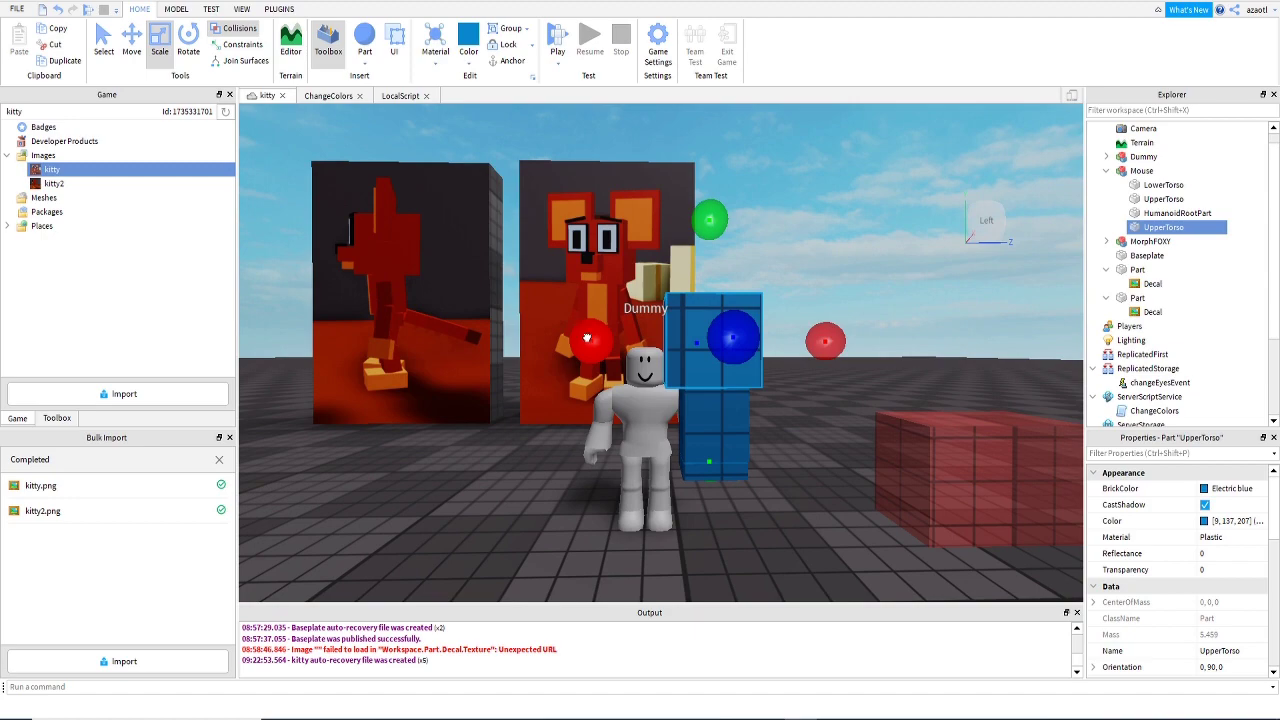
Enlarge the head block further and check its shape against the face in the reference picture.
{"action": "left_click_drag", "start_coordinate": [587, 338], "coordinate": [589, 339]}
{"action": "right_click_drag", "start_coordinate": [683, 471], "coordinate": [681, 464]}
{"action": "key", "text": "w"}
{"action": "key", "text": "w"}
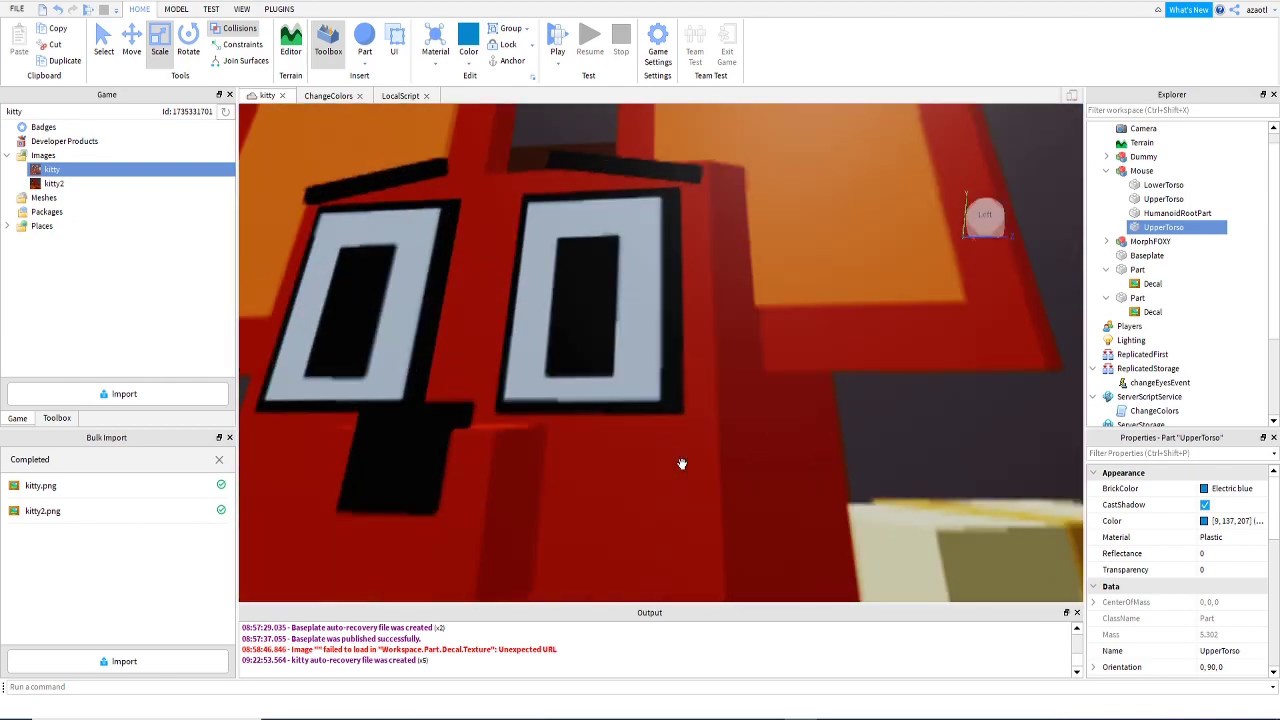
{"action": "key", "text": "s"}
{"action": "key", "text": "w"}
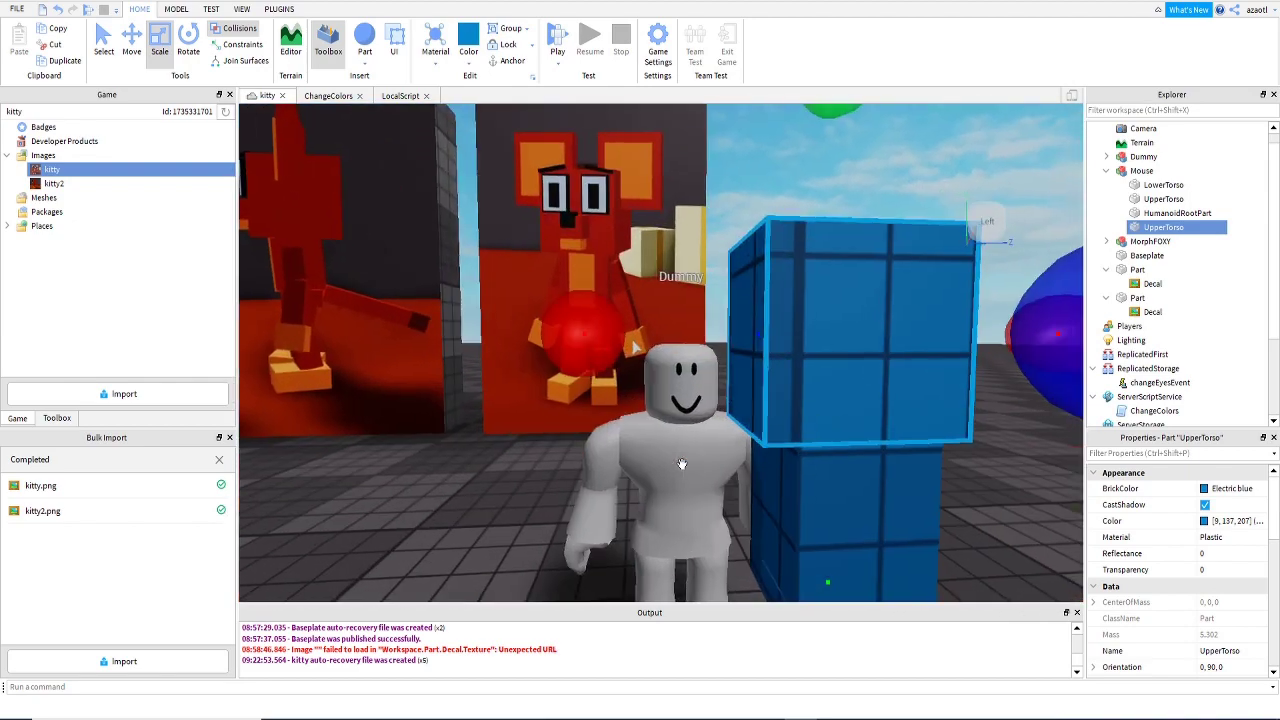
{"action": "key", "text": "d"}
{"action": "key", "text": "s"}
{"action": "key", "text": "a"}
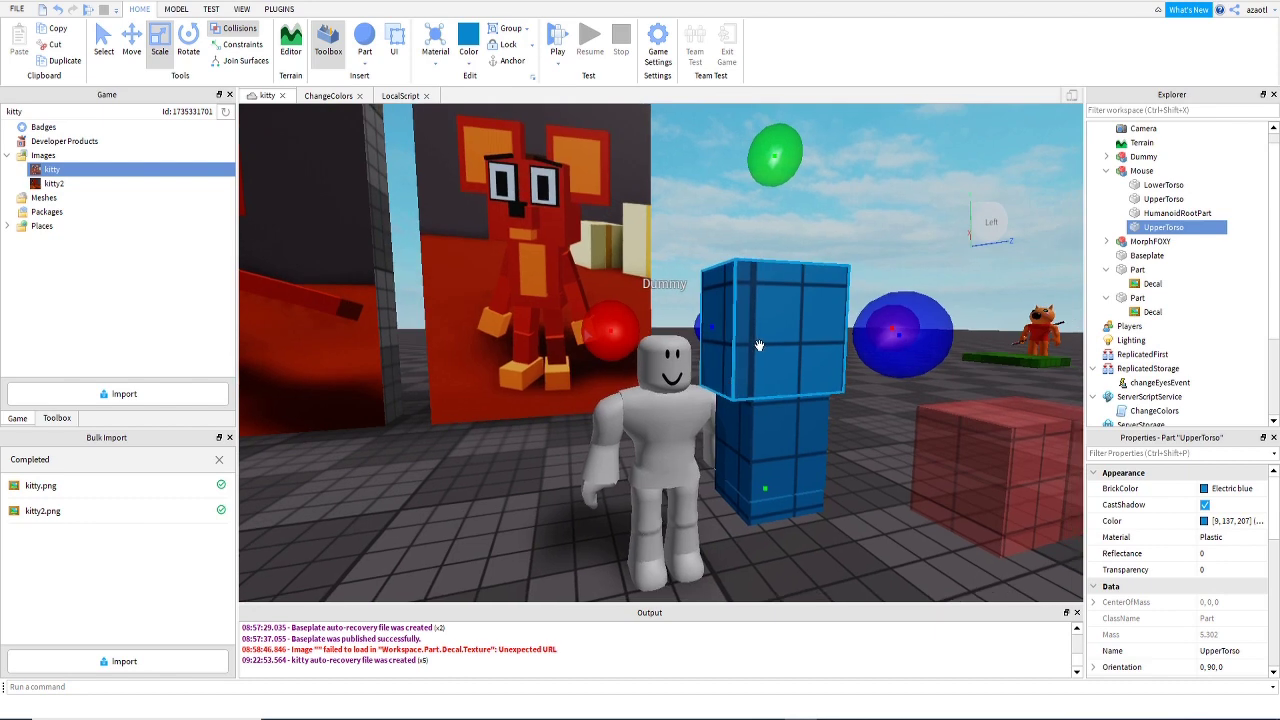
Duplicate the head block in place with collisions turned off, discarding the first copy stacked above it.
{"action": "key", "text": "ctrl+d"}
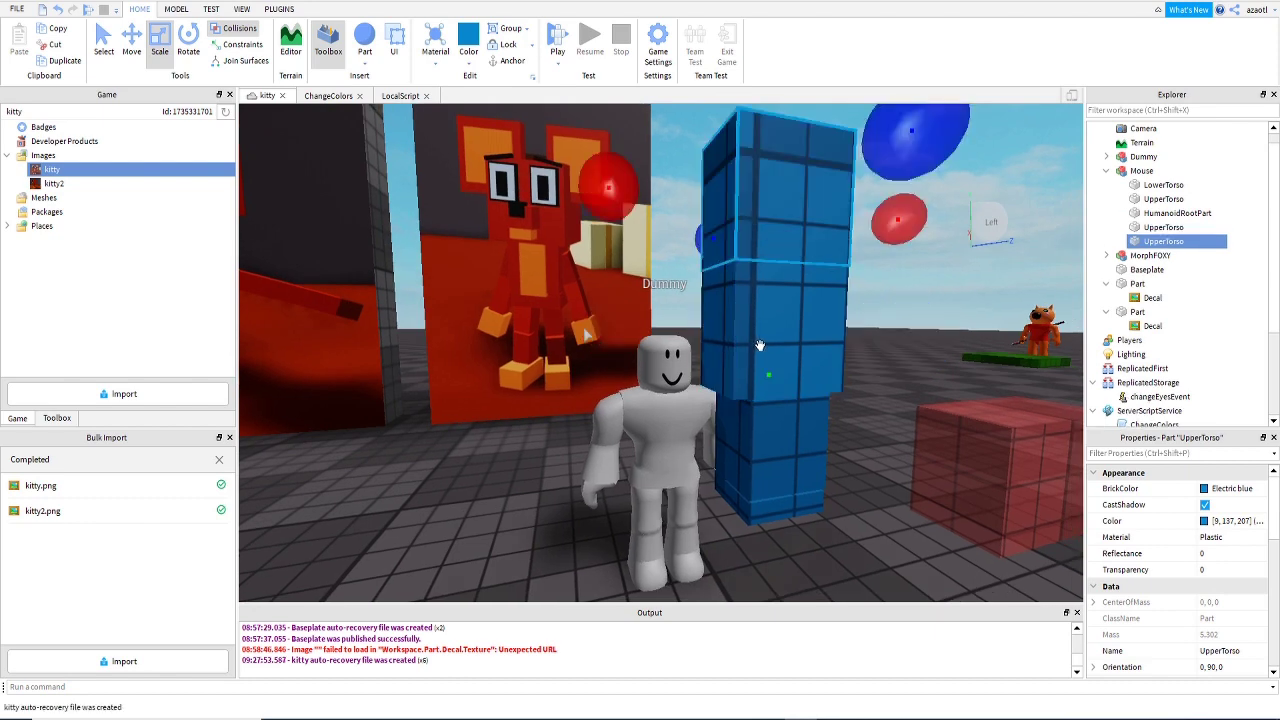
{"action": "key", "text": "Delete"}
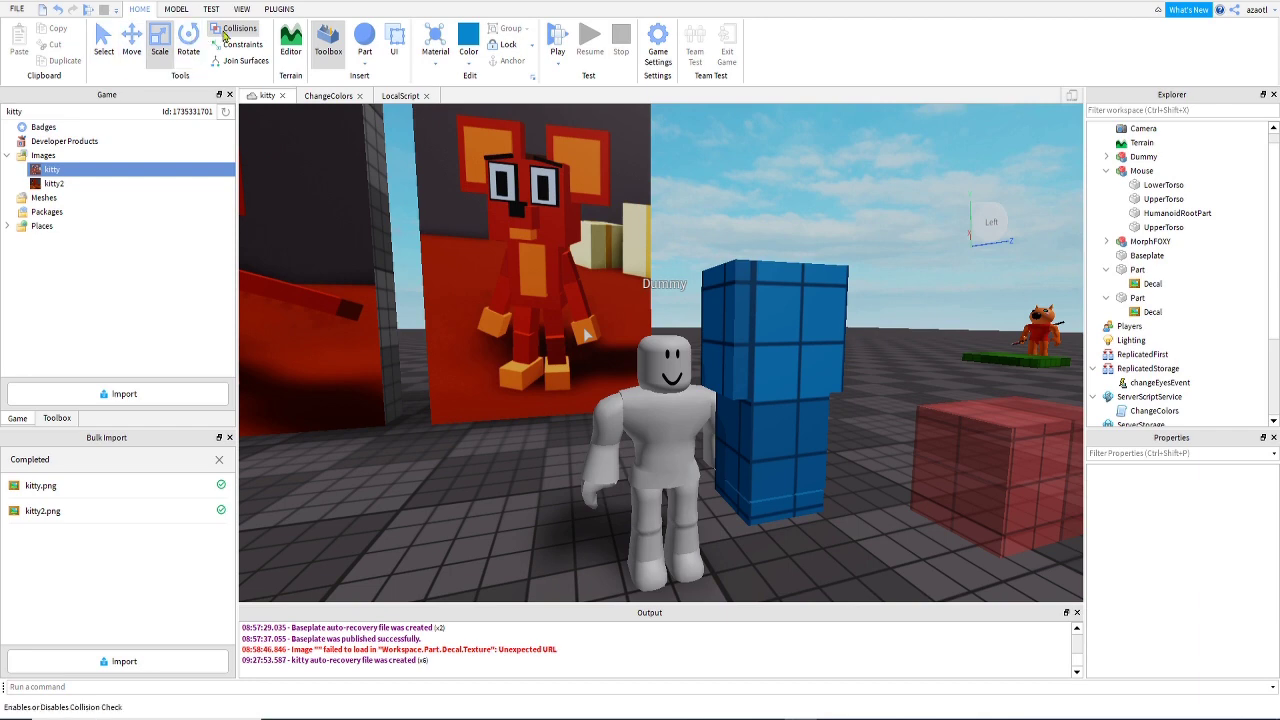
{"action": "left_click", "coordinate": [791, 330]}
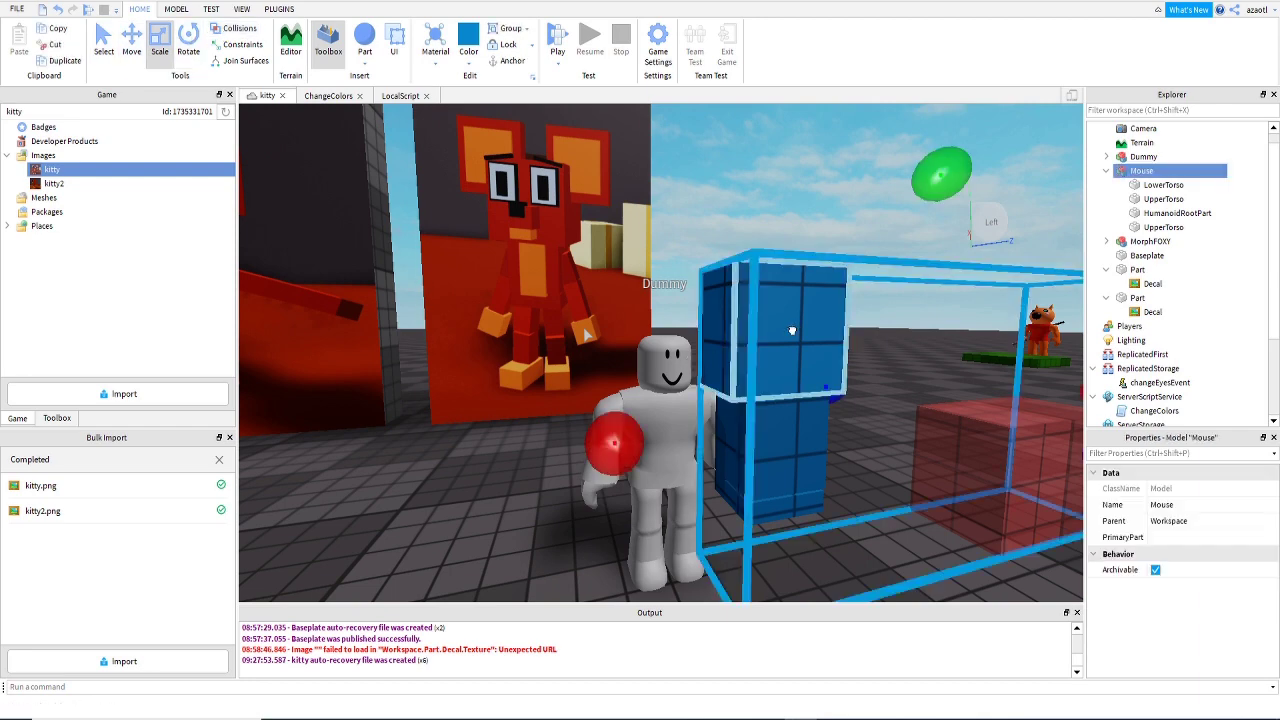
{"action": "left_click", "coordinate": [791, 330]}
{"action": "key", "text": "ctrl+d"}
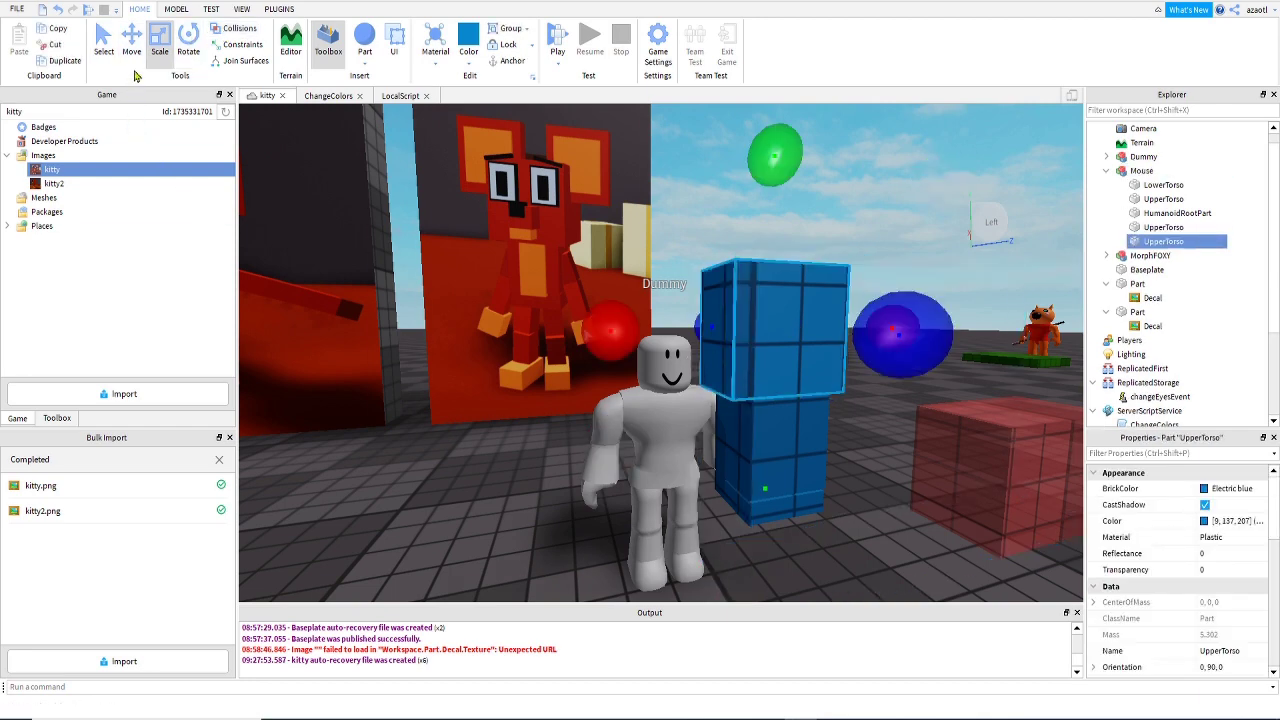
Move the duplicated head block forward out of the face and reduce its height from above and below to form a snout.
{"action": "key", "text": "ctrl+2"}
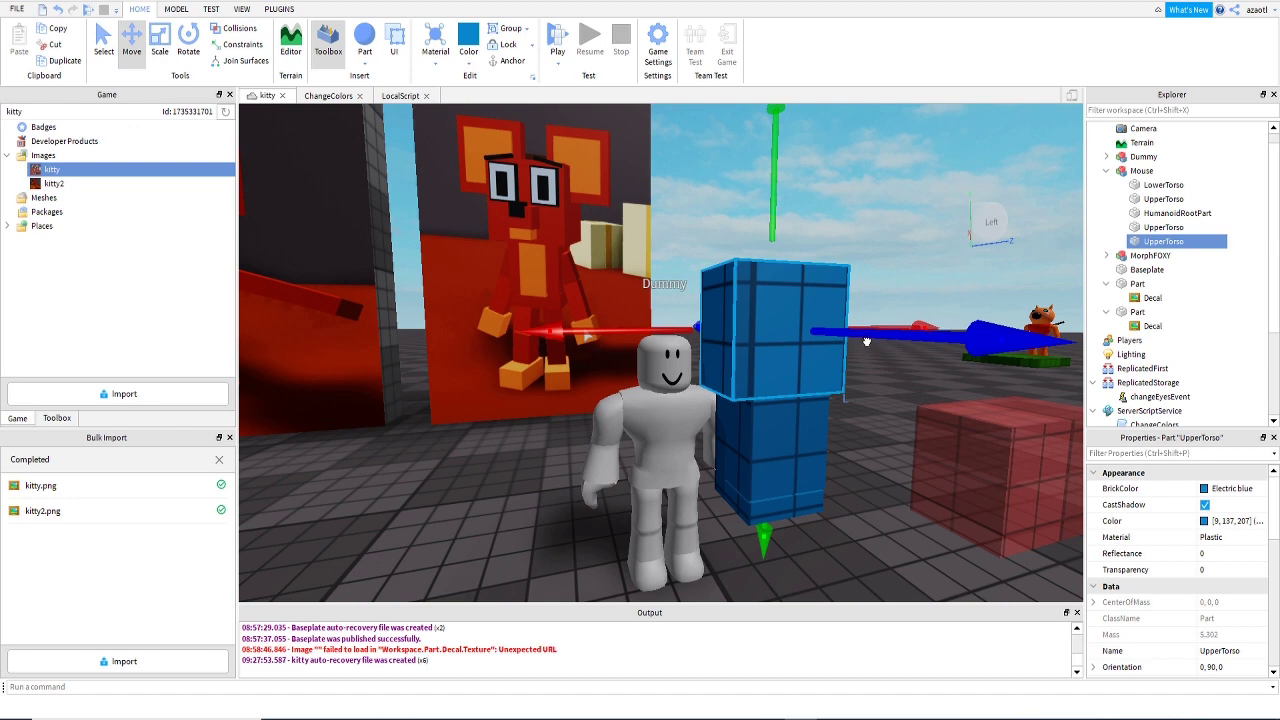
{"action": "left_click_drag", "start_coordinate": [866, 342], "coordinate": [910, 345]}
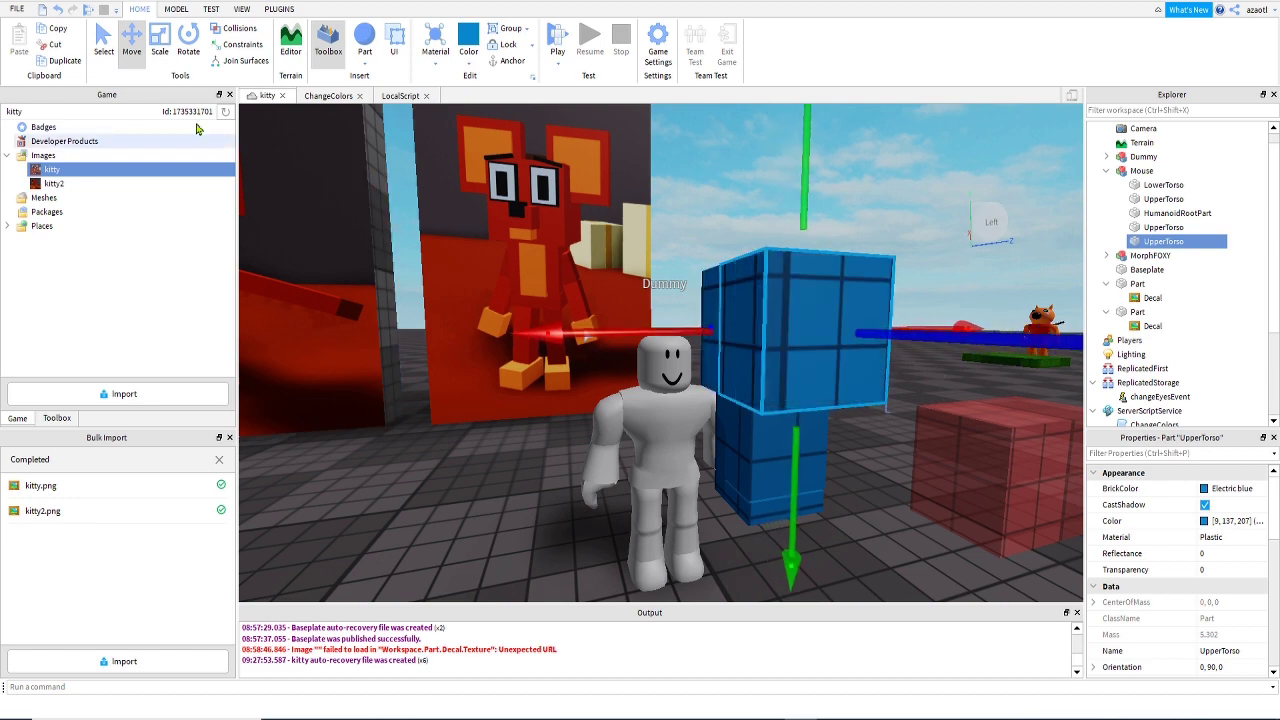
{"action": "left_click", "coordinate": [159, 45]}
{"action": "left_click_drag", "start_coordinate": [803, 130], "coordinate": [806, 218]}
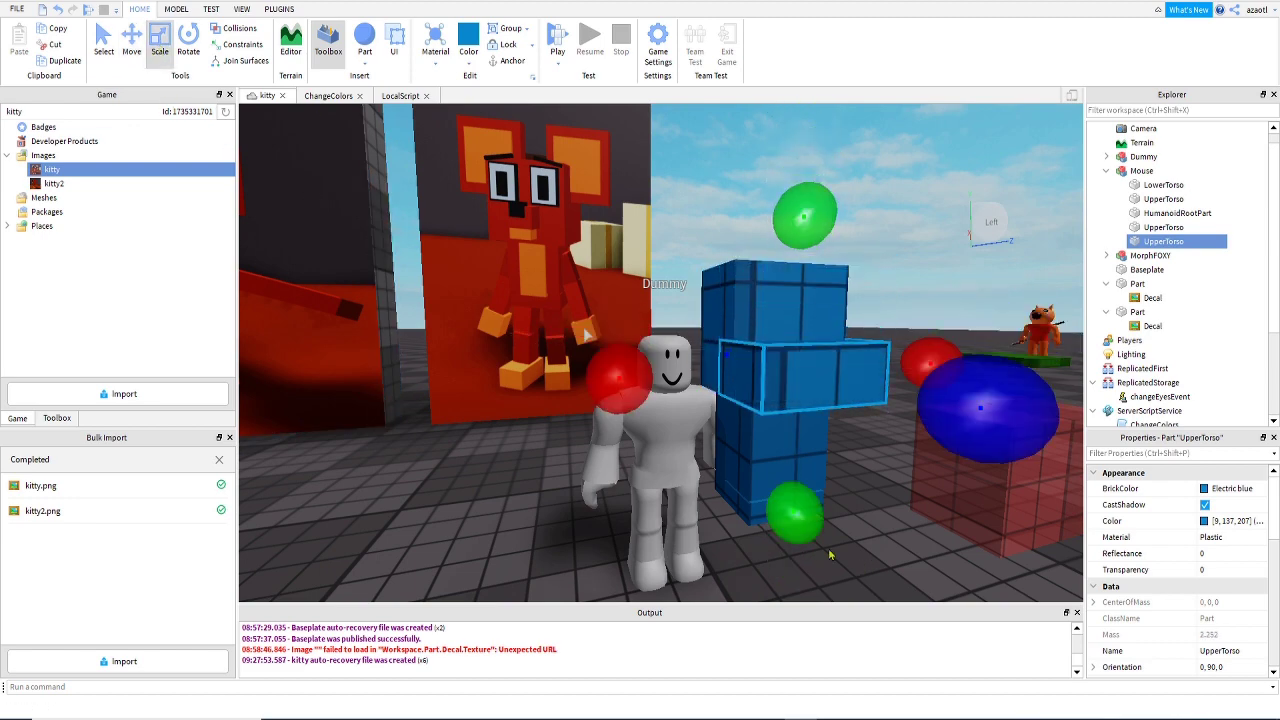
{"action": "left_click_drag", "start_coordinate": [829, 554], "coordinate": [824, 522]}
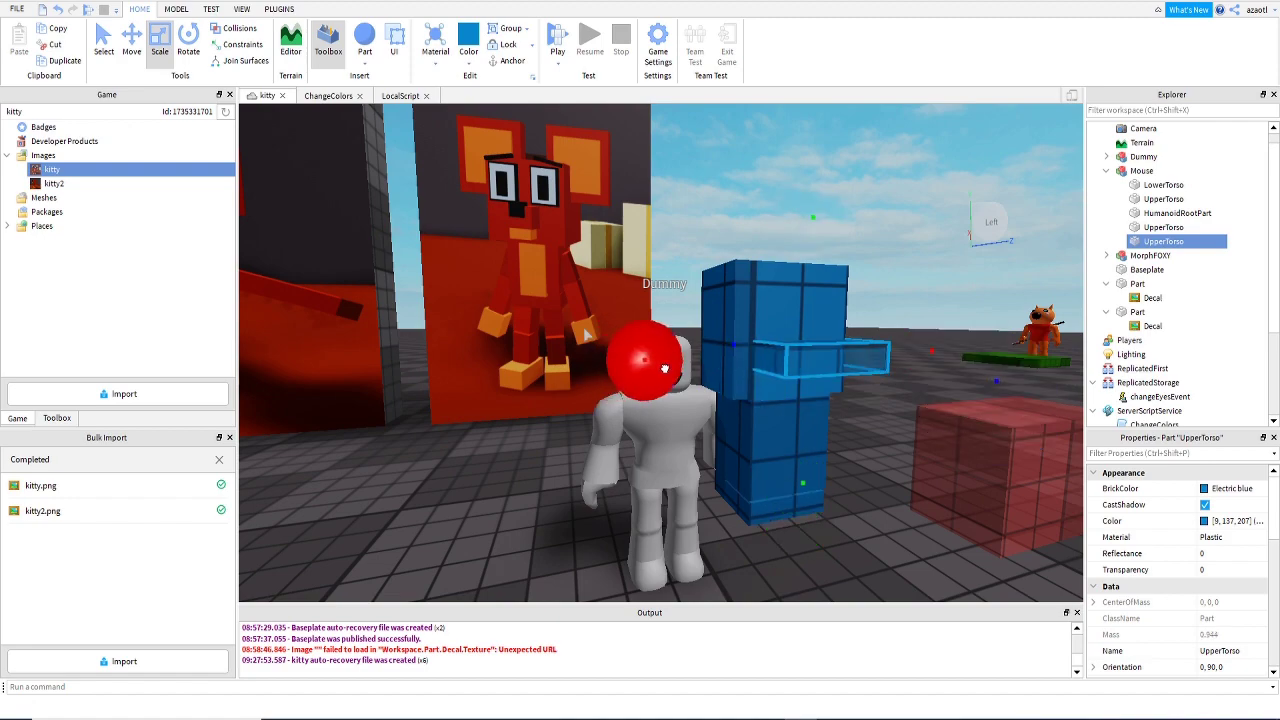
Narrow the snout block from both sides so it is slimmer than the head.
{"action": "left_click_drag", "start_coordinate": [664, 368], "coordinate": [676, 368]}
{"action": "right_click_drag", "start_coordinate": [676, 368], "coordinate": [852, 346]}
{"action": "left_click_drag", "start_coordinate": [858, 346], "coordinate": [818, 341]}
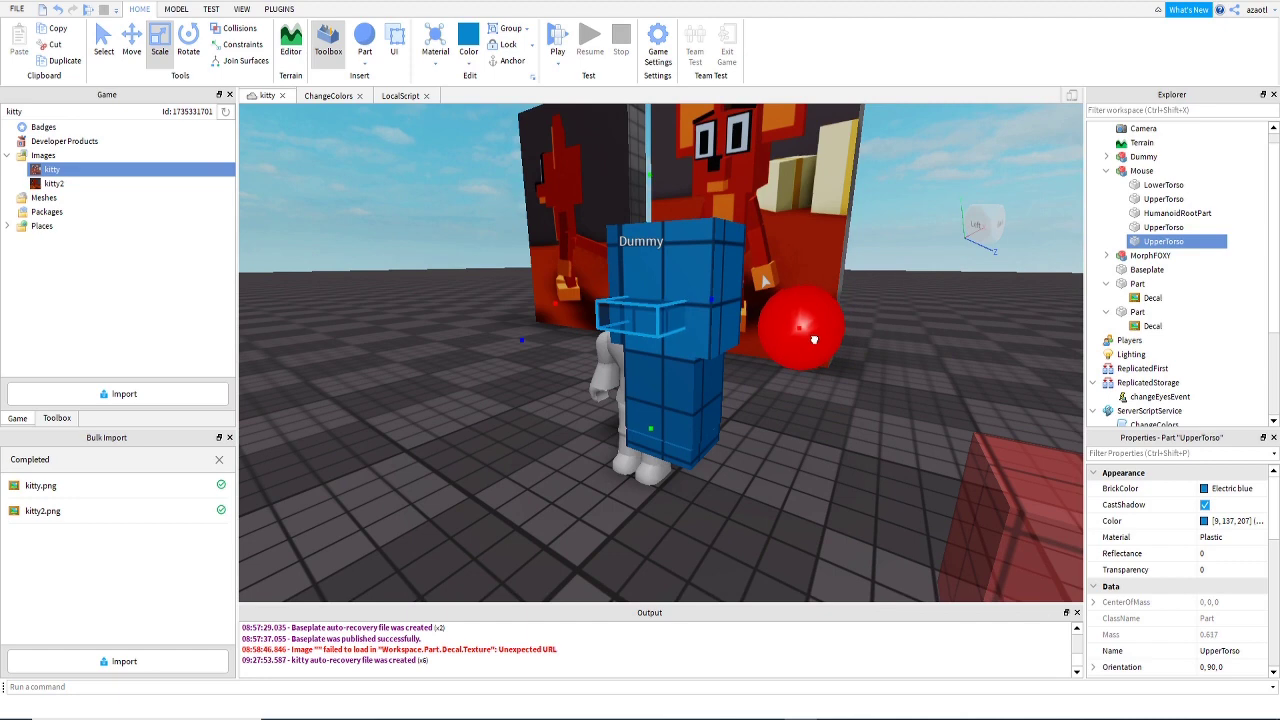
{"action": "right_click_drag", "start_coordinate": [762, 390], "coordinate": [763, 397]}
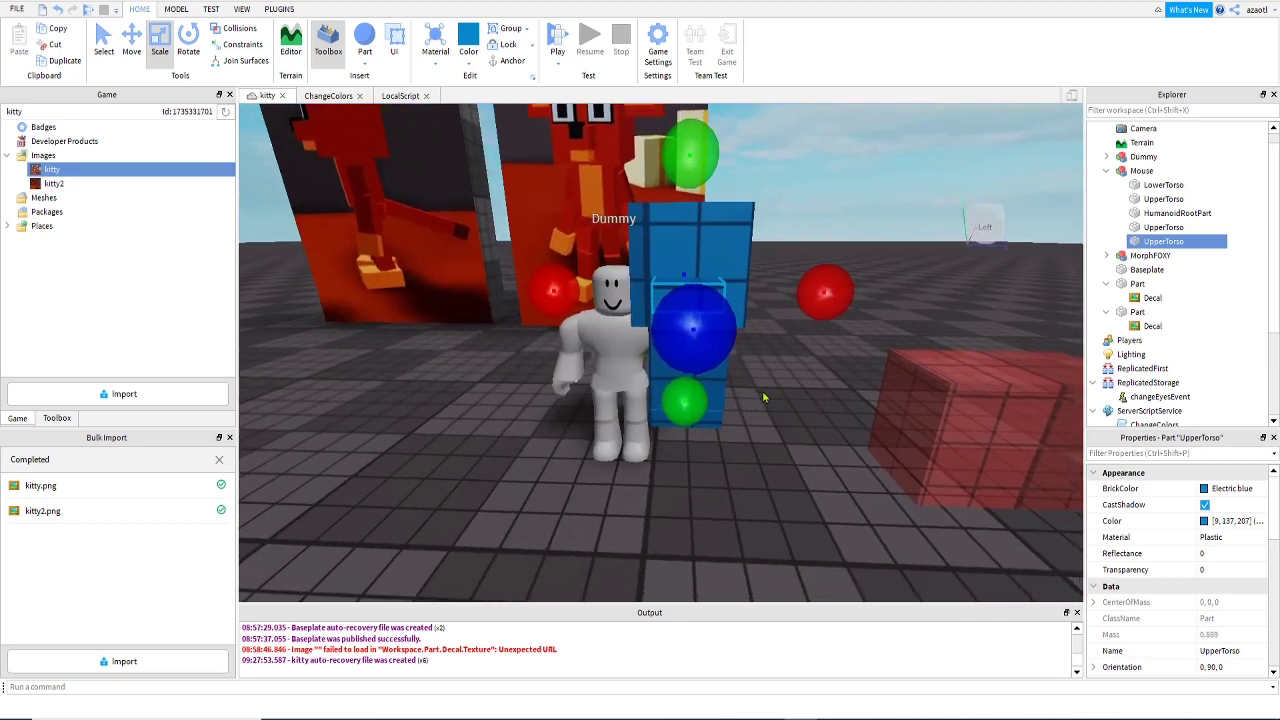
{"action": "left_click_drag", "start_coordinate": [555, 291], "coordinate": [566, 290]}
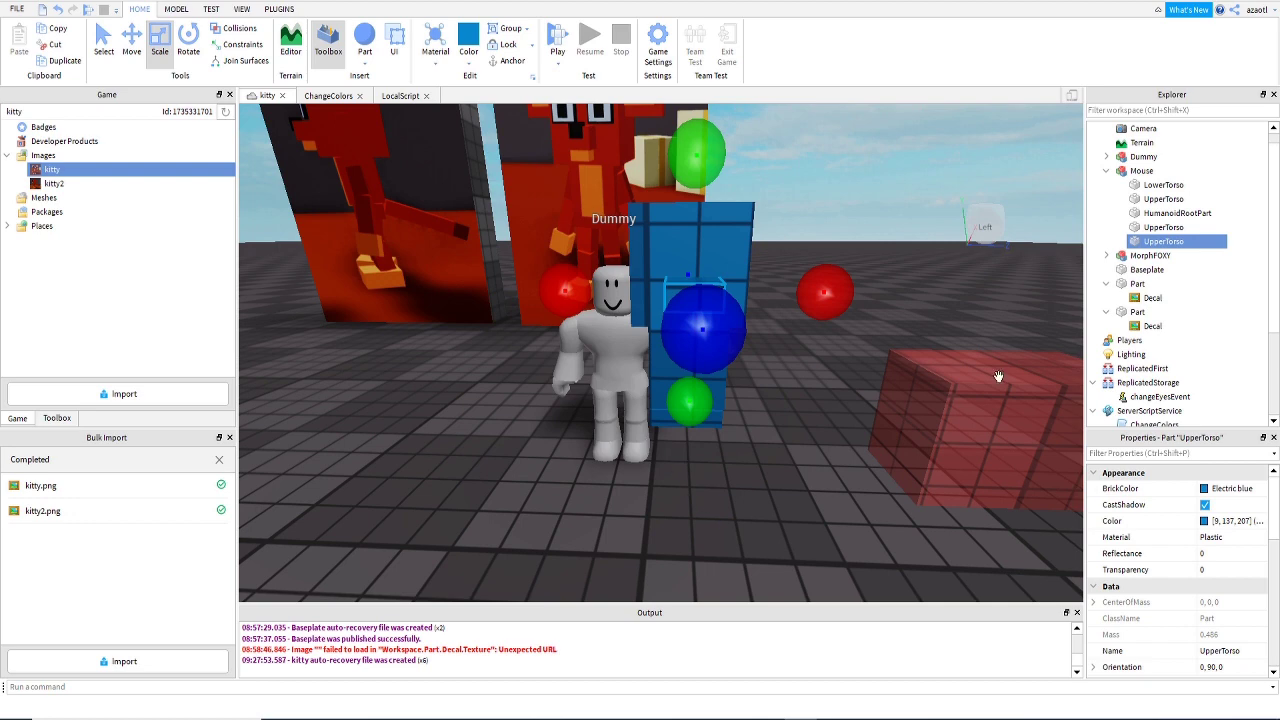
Move the whole Mouse model sideways to the other side of the dummy.
{"action": "left_click", "coordinate": [1143, 173]}
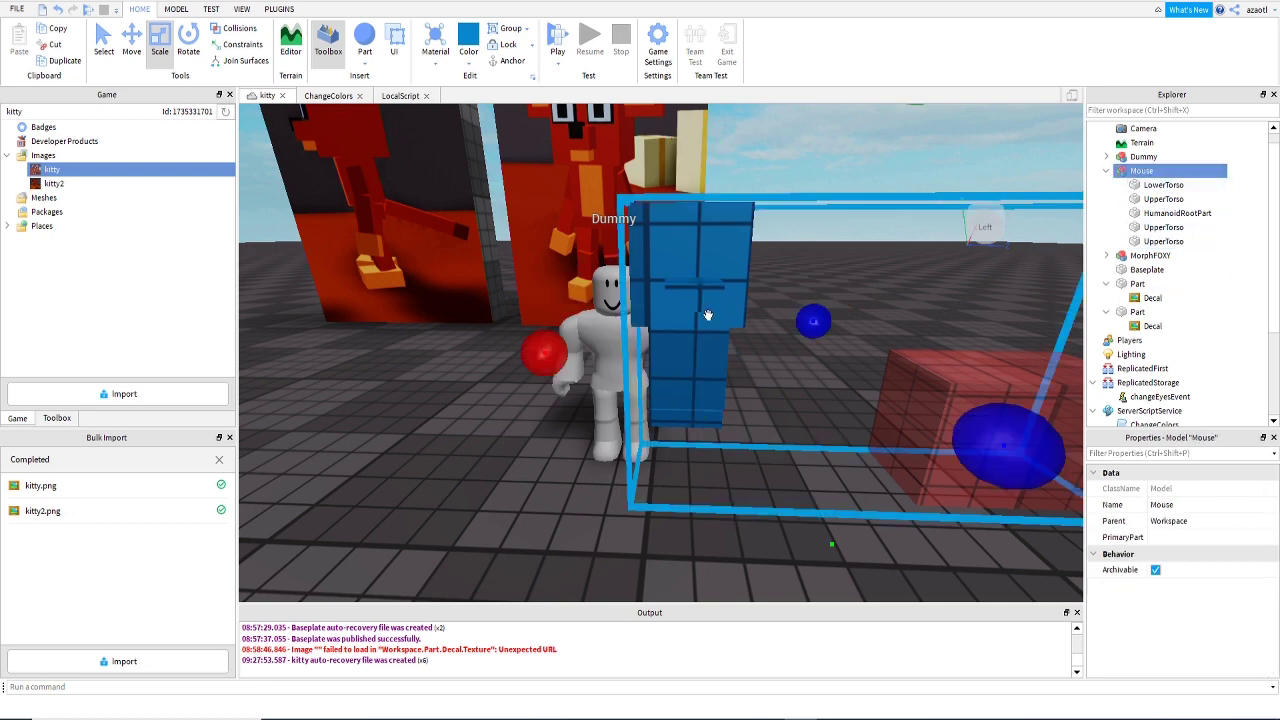
{"action": "left_click", "coordinate": [138, 52]}
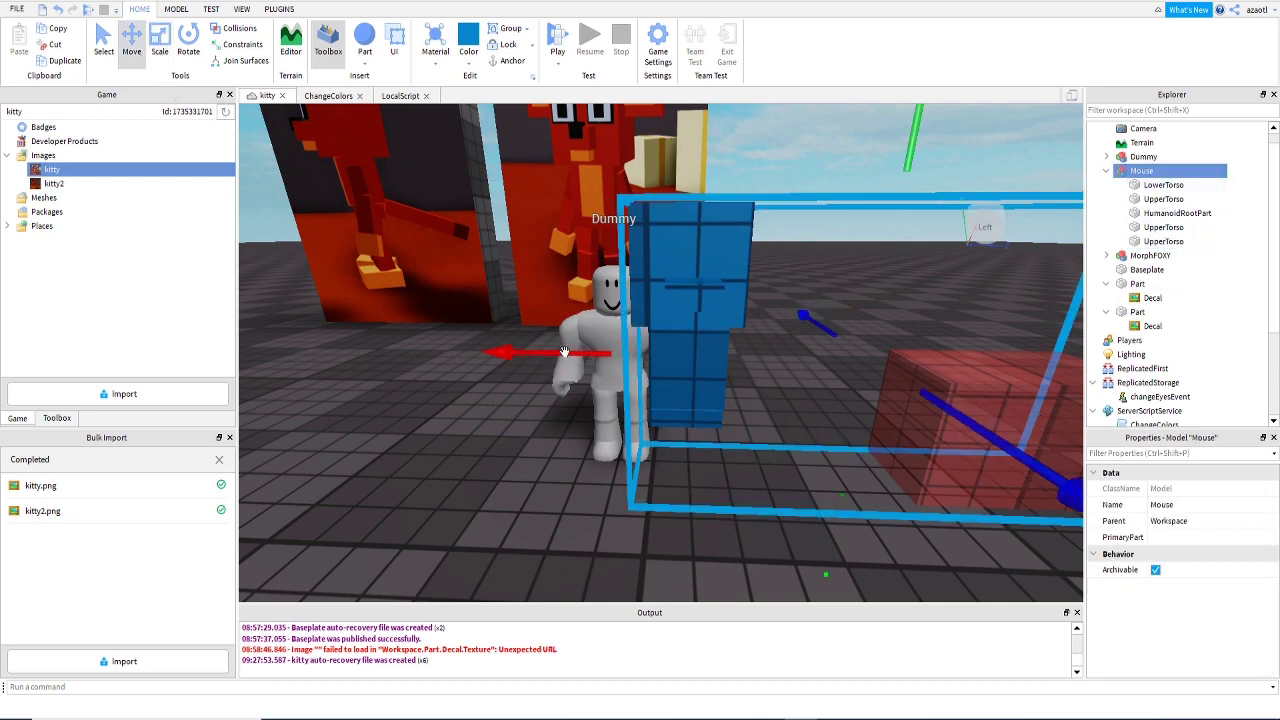
{"action": "left_click_drag", "start_coordinate": [565, 352], "coordinate": [419, 355]}
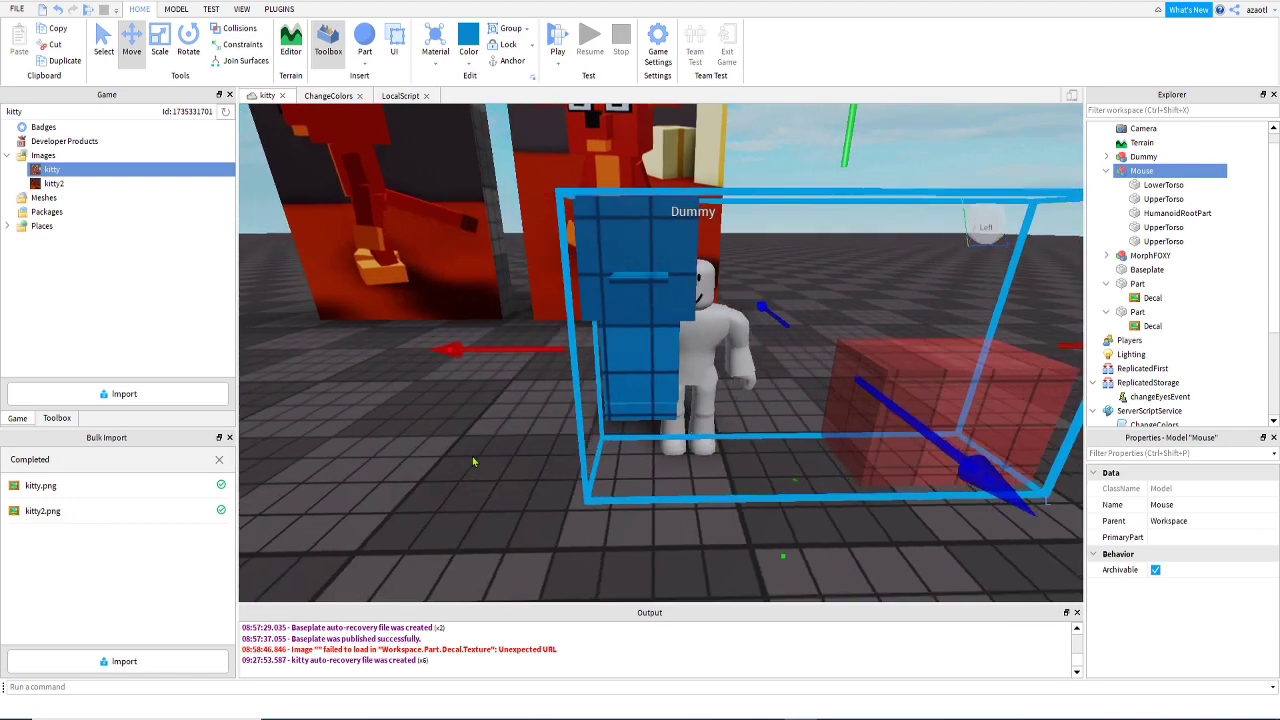
{"action": "right_click_drag", "start_coordinate": [475, 461], "coordinate": [471, 403]}
{"action": "left_click_drag", "start_coordinate": [448, 358], "coordinate": [460, 356]}
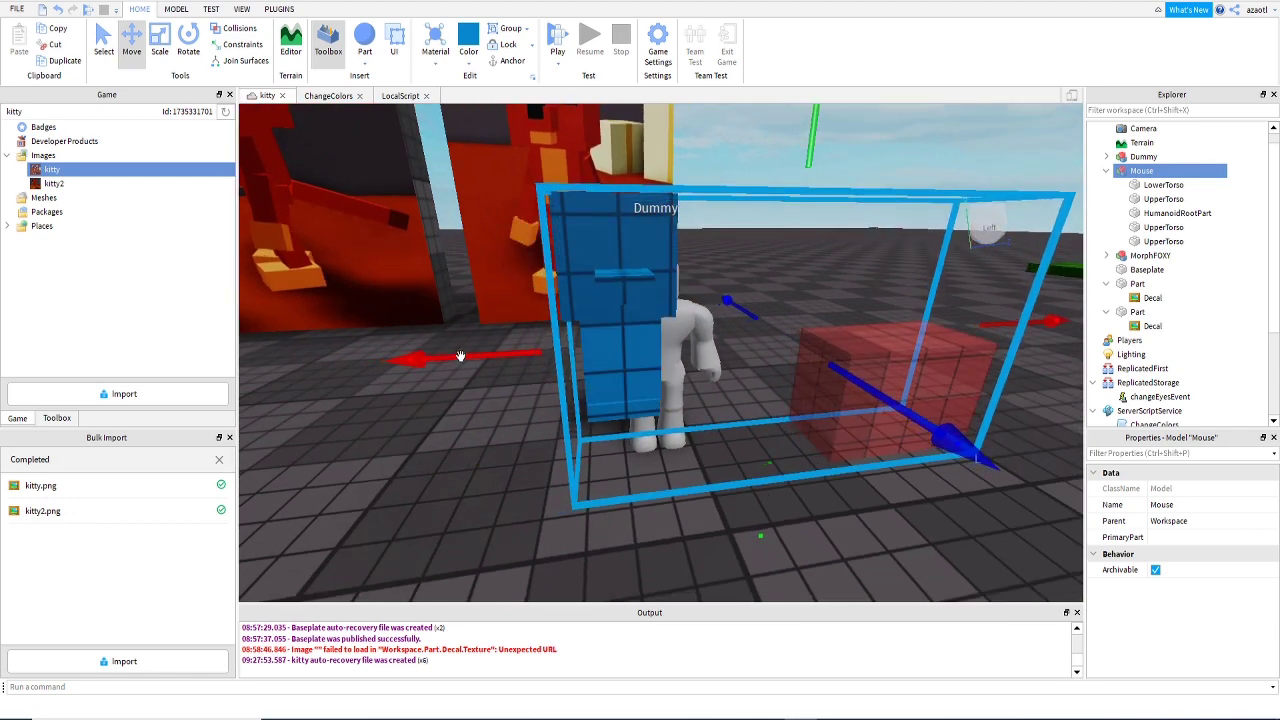
{"action": "right_click_drag", "start_coordinate": [467, 390], "coordinate": [468, 407]}
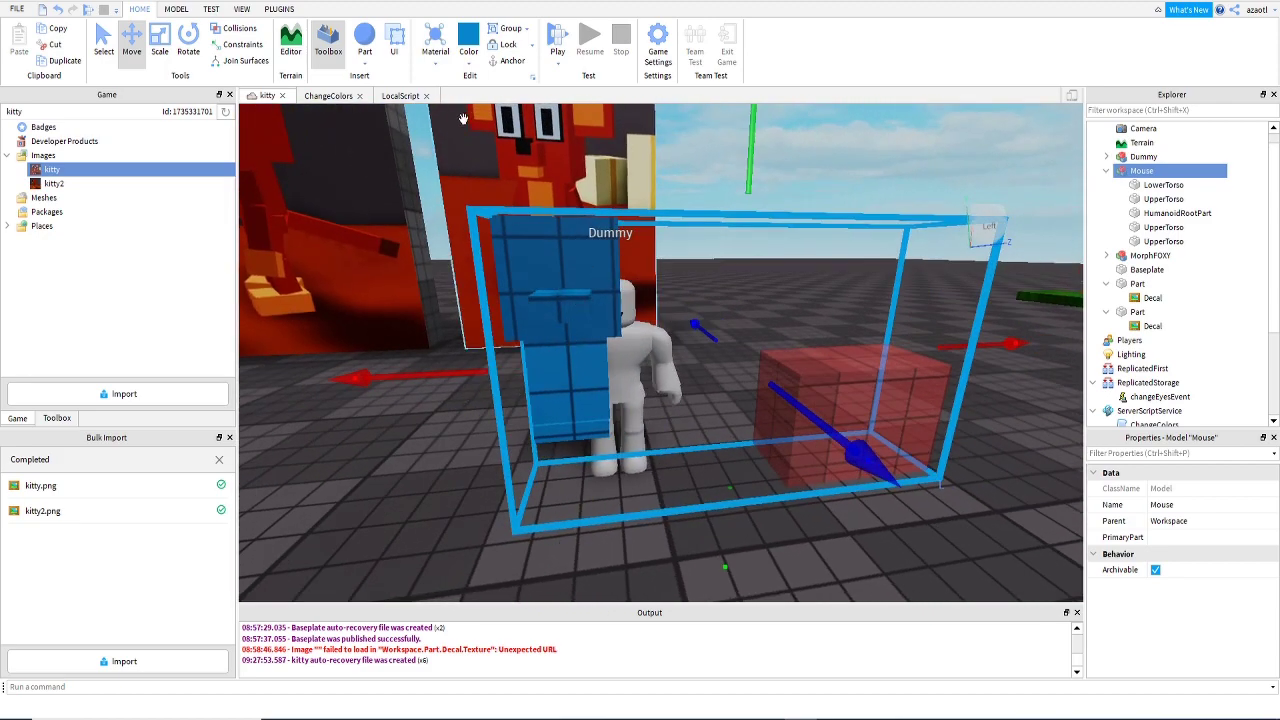
Reshape the snout block by extending its top upward, trimming its underside and narrowing both of its sides.
{"action": "left_click", "coordinate": [1158, 200]}
{"action": "left_click", "coordinate": [1160, 242]}
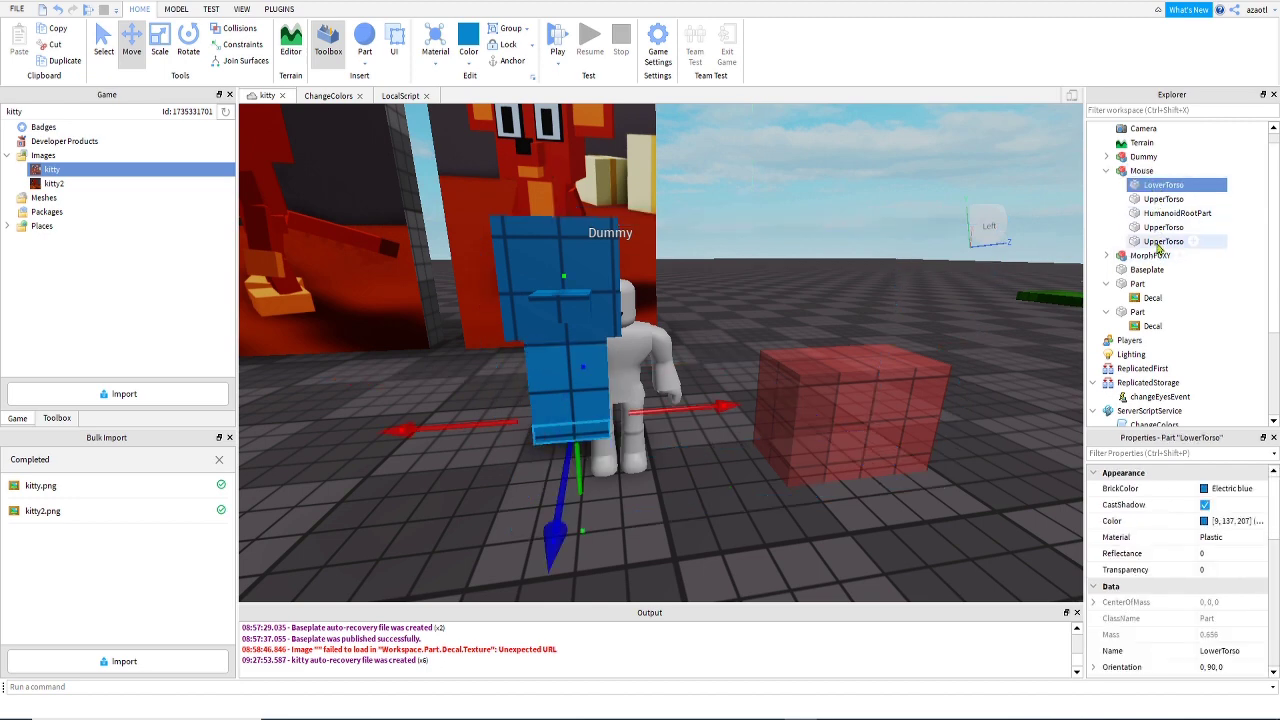
{"action": "right_click_drag", "start_coordinate": [801, 364], "coordinate": [801, 364]}
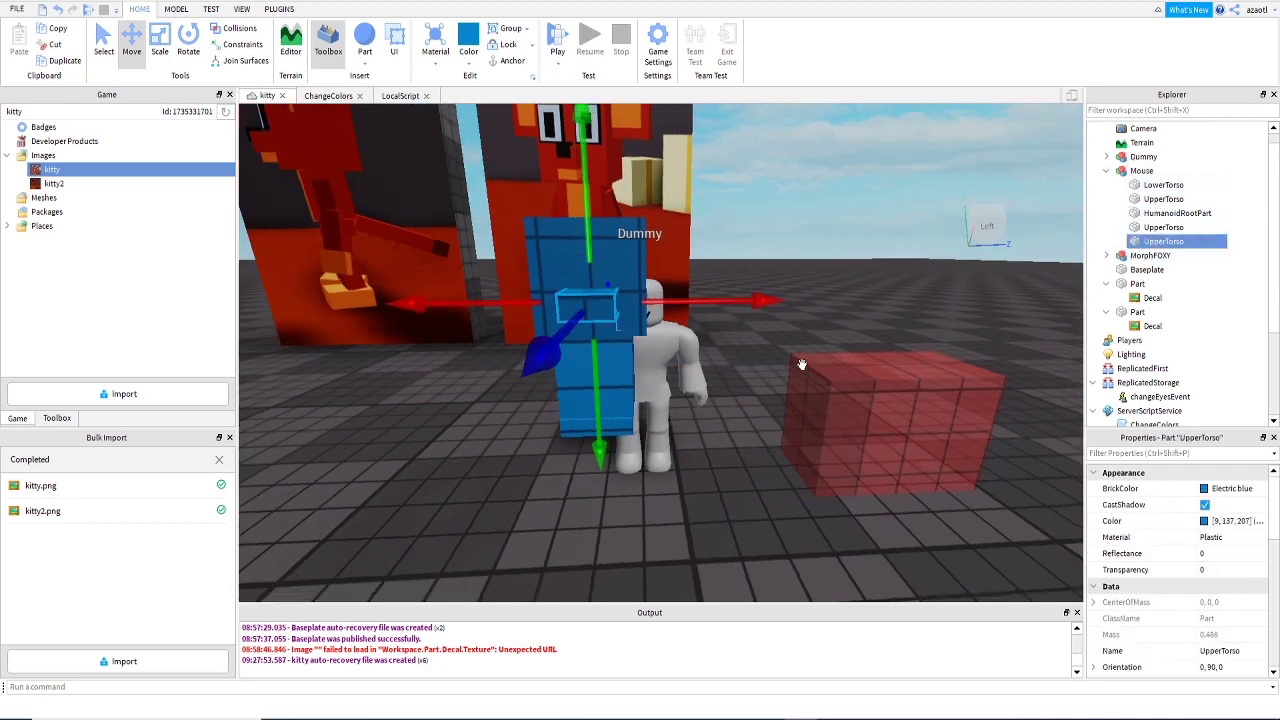
{"action": "left_click", "coordinate": [157, 51]}
{"action": "left_click_drag", "start_coordinate": [587, 186], "coordinate": [587, 164]}
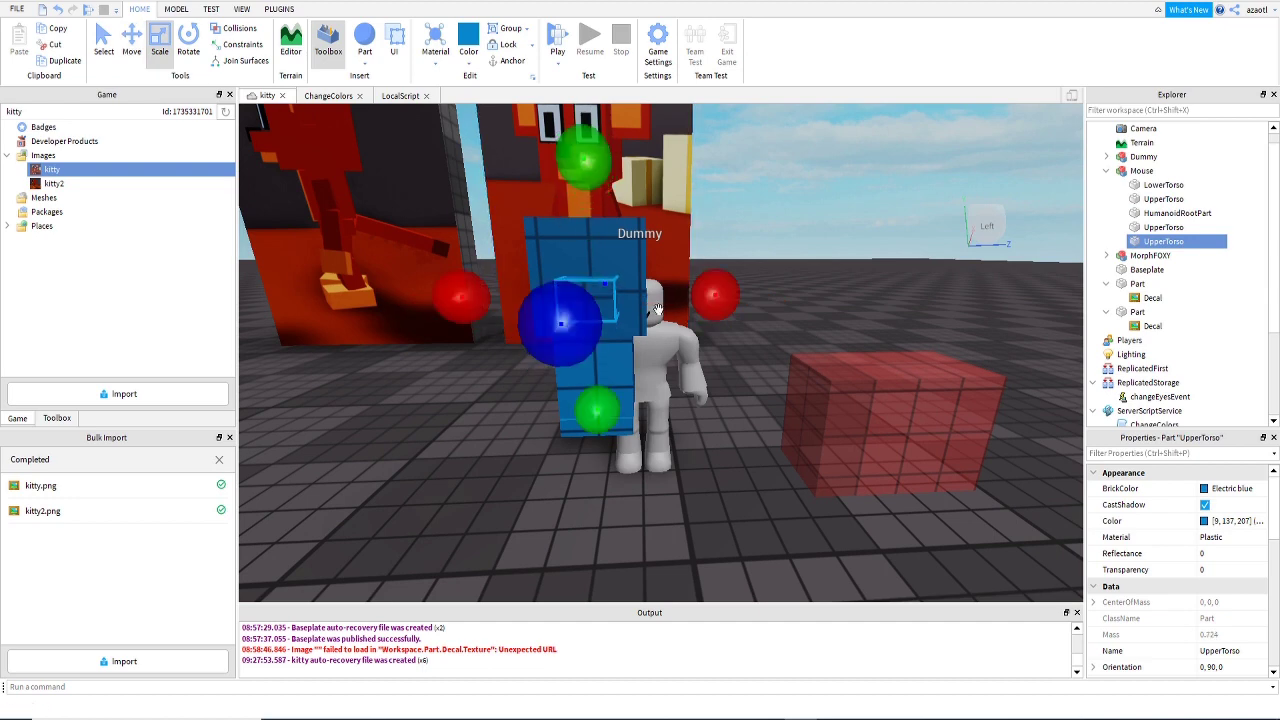
{"action": "right_click_drag", "start_coordinate": [655, 308], "coordinate": [655, 308]}
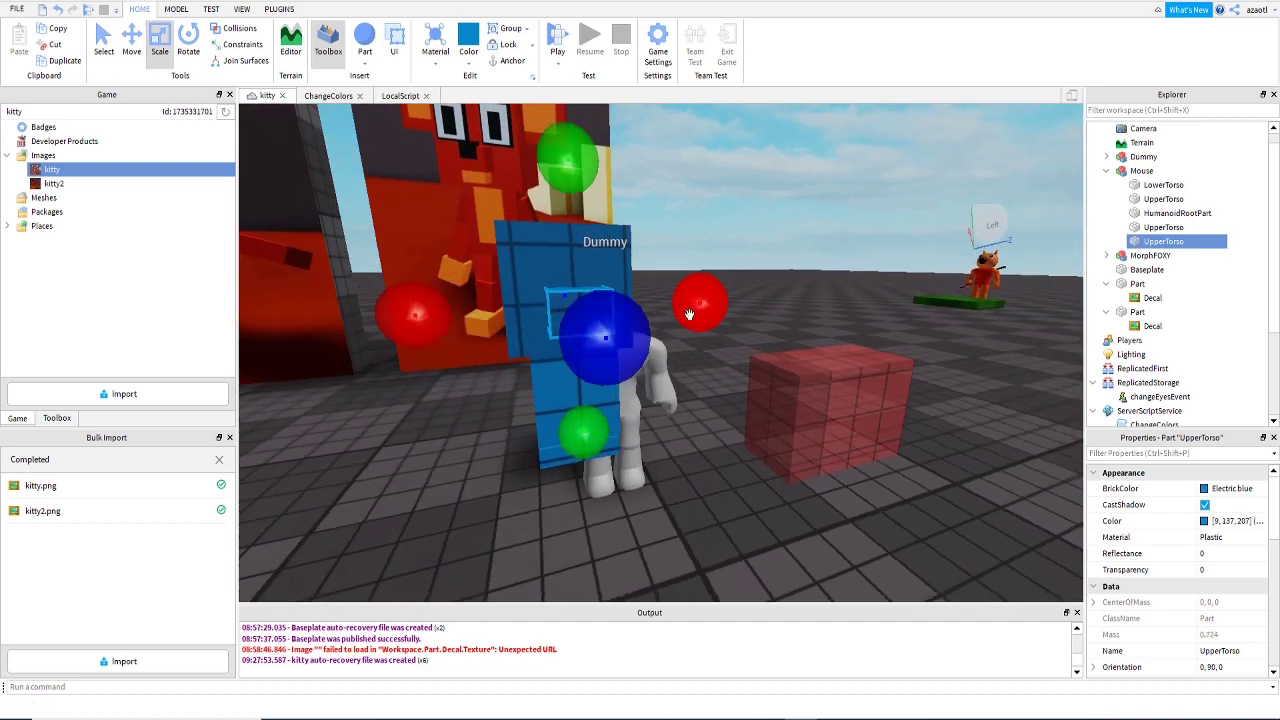
{"action": "left_click_drag", "start_coordinate": [698, 306], "coordinate": [688, 307]}
{"action": "left_click_drag", "start_coordinate": [406, 314], "coordinate": [423, 314]}
{"action": "left_click_drag", "start_coordinate": [591, 434], "coordinate": [591, 427]}
{"action": "key", "text": "f"}
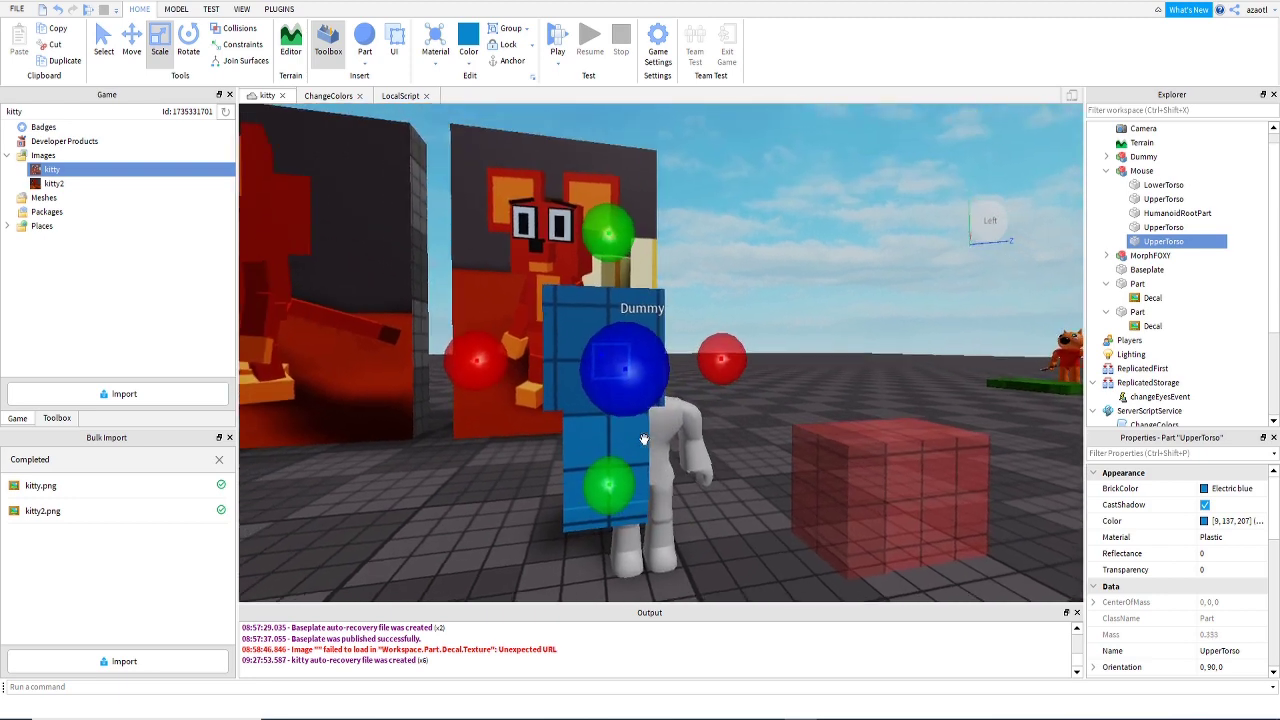
Widen the snout block slightly on both sides.
{"action": "right_click_drag", "start_coordinate": [644, 440], "coordinate": [647, 447]}
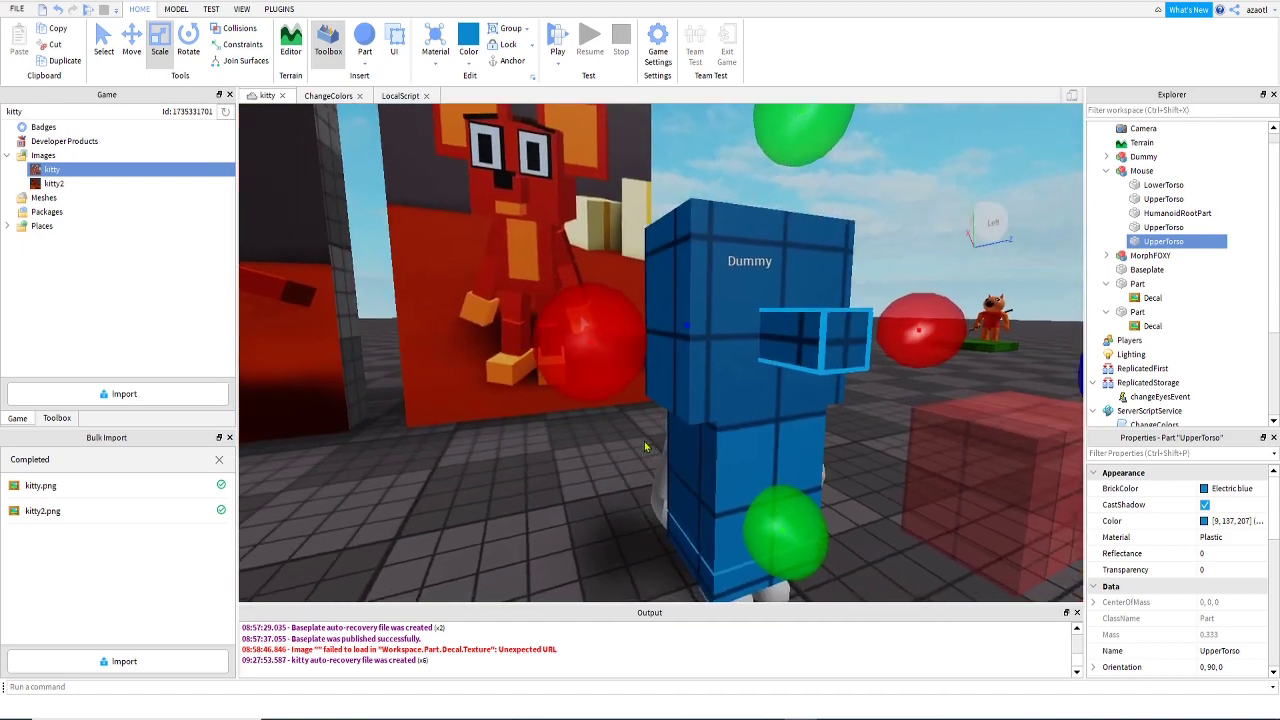
{"action": "left_click_drag", "start_coordinate": [594, 357], "coordinate": [583, 372]}
{"action": "right_click_drag", "start_coordinate": [796, 408], "coordinate": [799, 425]}
{"action": "left_click_drag", "start_coordinate": [917, 194], "coordinate": [927, 197]}
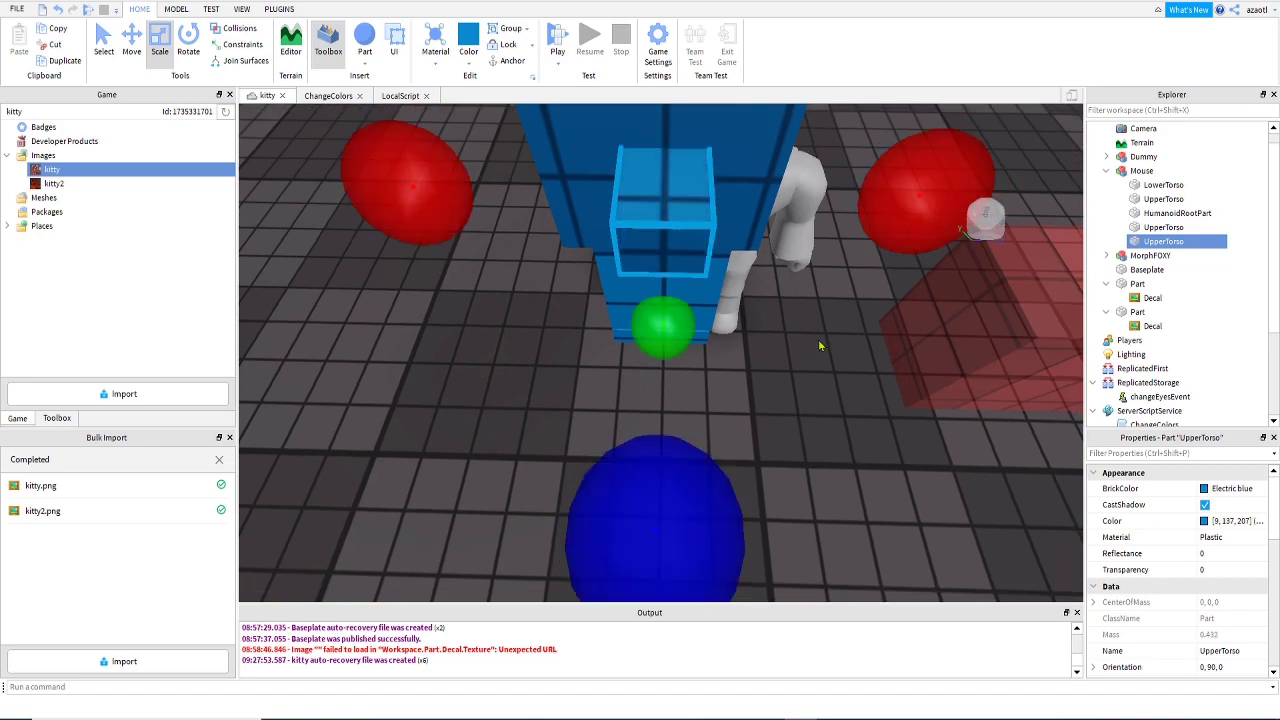
{"action": "right_click_drag", "start_coordinate": [819, 346], "coordinate": [818, 346]}
Duplicate the snout block, extend the copy downward and narrow it on both sides to form the lower jaw.
{"action": "key", "text": "ctrl+d"}
{"action": "right_click_drag", "start_coordinate": [704, 432], "coordinate": [702, 431]}
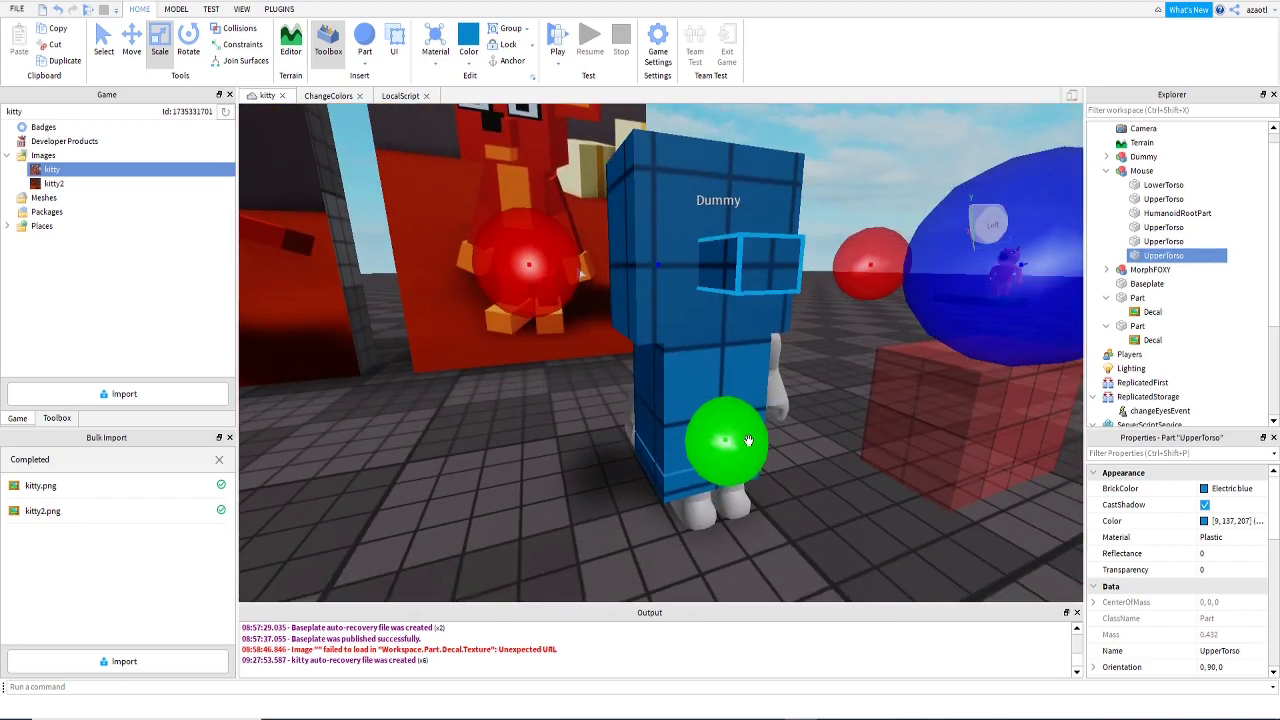
{"action": "left_click_drag", "start_coordinate": [749, 440], "coordinate": [749, 456]}
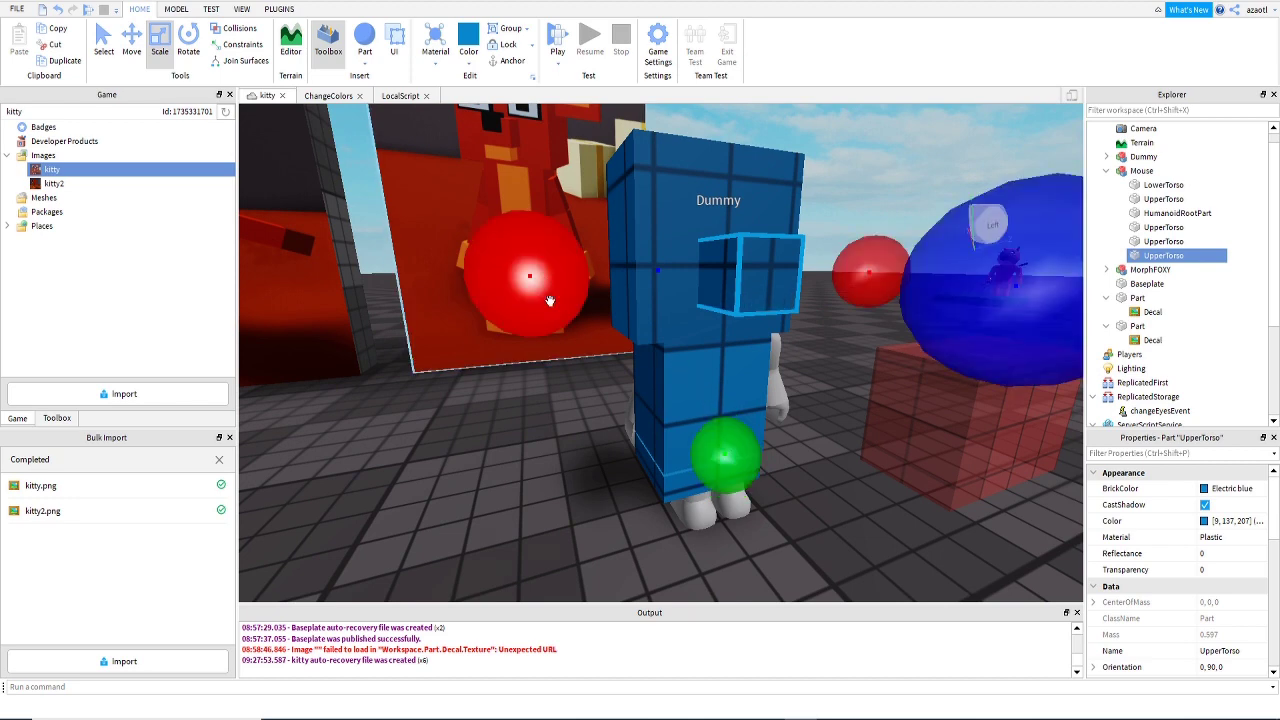
{"action": "left_click_drag", "start_coordinate": [545, 286], "coordinate": [557, 287]}
{"action": "key", "text": "d"}
{"action": "right_click_drag", "start_coordinate": [767, 370], "coordinate": [767, 370]}
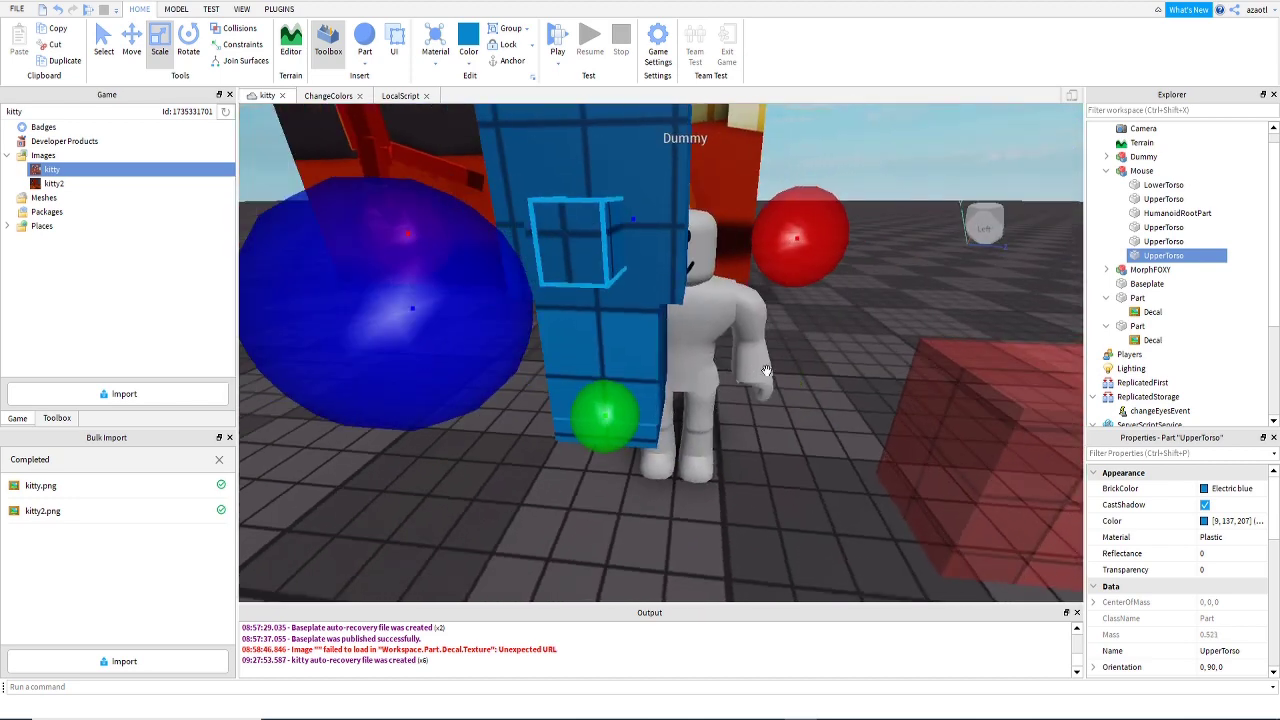
{"action": "left_click_drag", "start_coordinate": [798, 239], "coordinate": [786, 239]}
{"action": "right_click_drag", "start_coordinate": [714, 320], "coordinate": [714, 320]}
{"action": "key", "text": "a"}
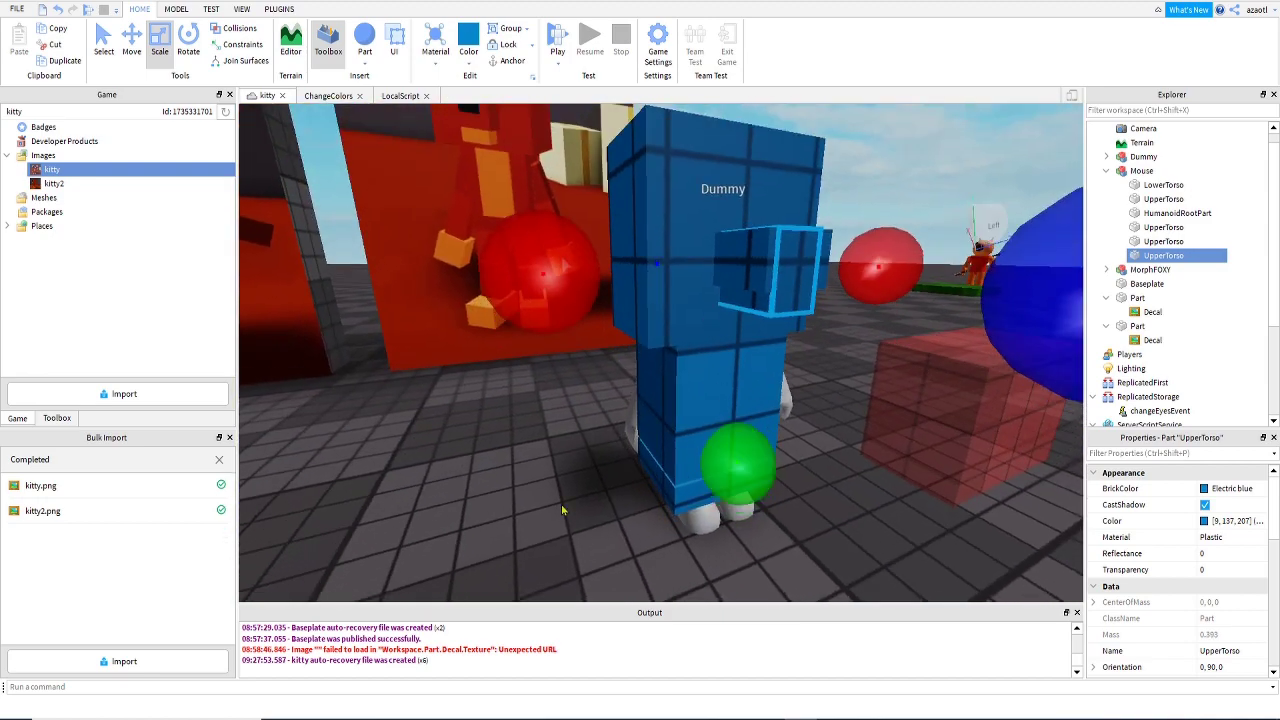
Shorten the lower jaw block from its front so it sits behind the snout, and shorten the upper snout block slightly.
{"action": "right_click_drag", "start_coordinate": [561, 505], "coordinate": [561, 505]}
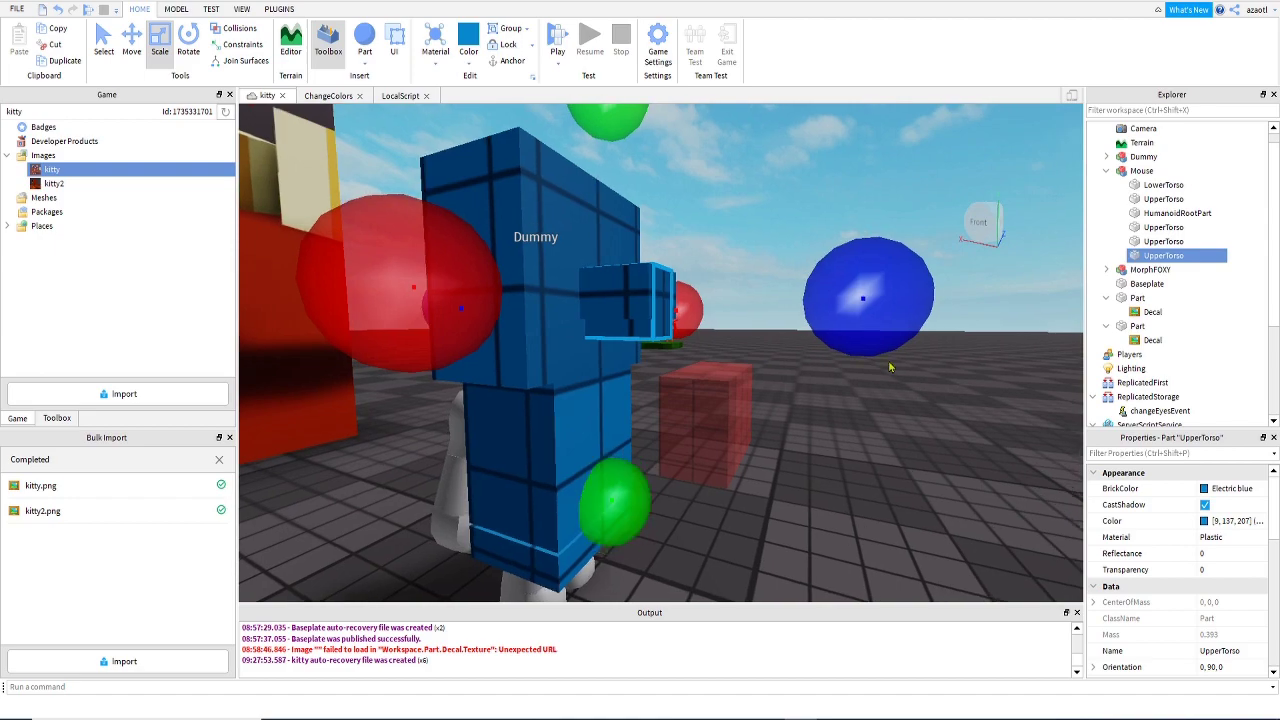
{"action": "left_click_drag", "start_coordinate": [882, 321], "coordinate": [836, 327]}
{"action": "key", "text": "a"}
{"action": "right_click_drag", "start_coordinate": [753, 411], "coordinate": [753, 411]}
{"action": "left_click", "coordinate": [875, 388]}
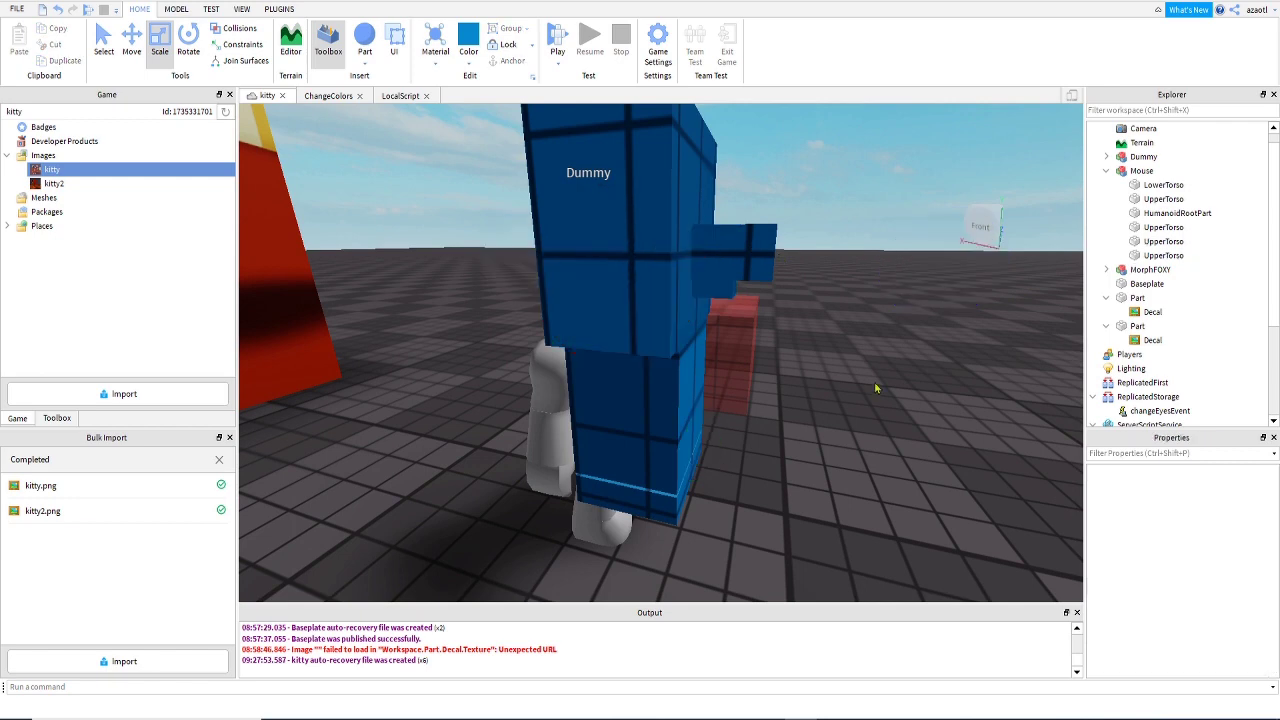
{"action": "left_click", "coordinate": [767, 258]}
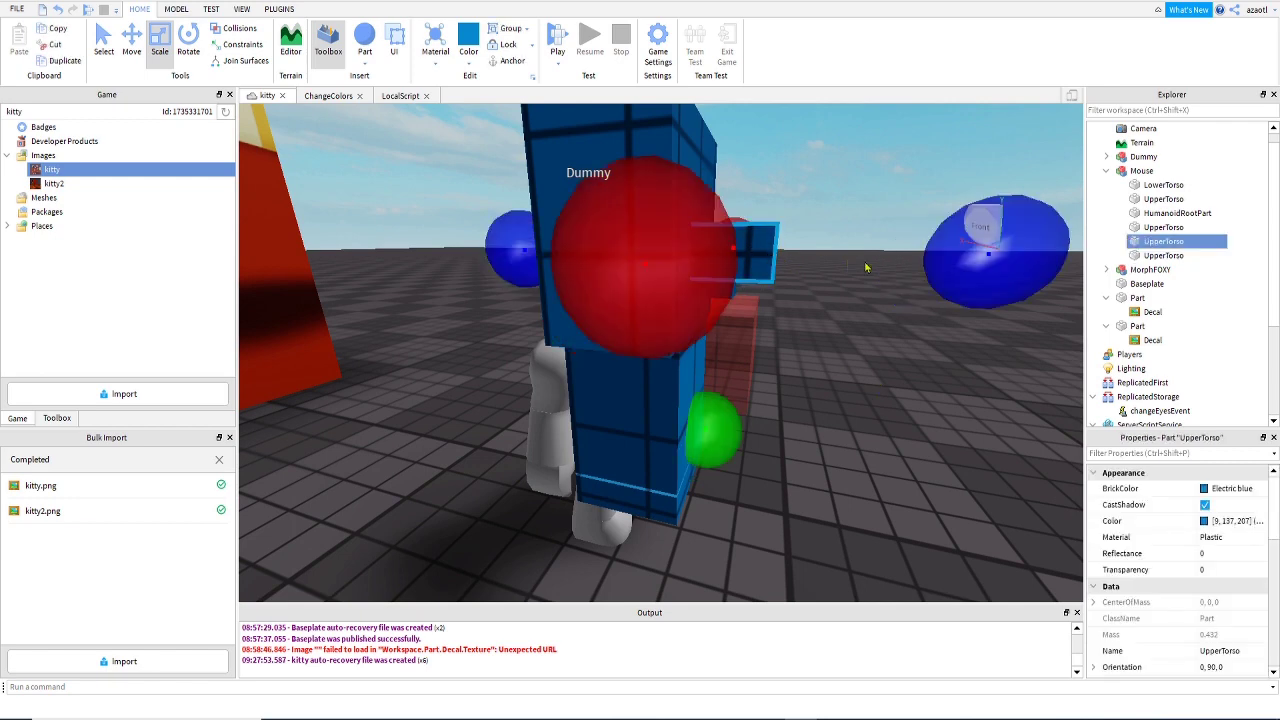
{"action": "left_click_drag", "start_coordinate": [941, 287], "coordinate": [920, 293]}
{"action": "right_click_drag", "start_coordinate": [869, 393], "coordinate": [869, 392]}
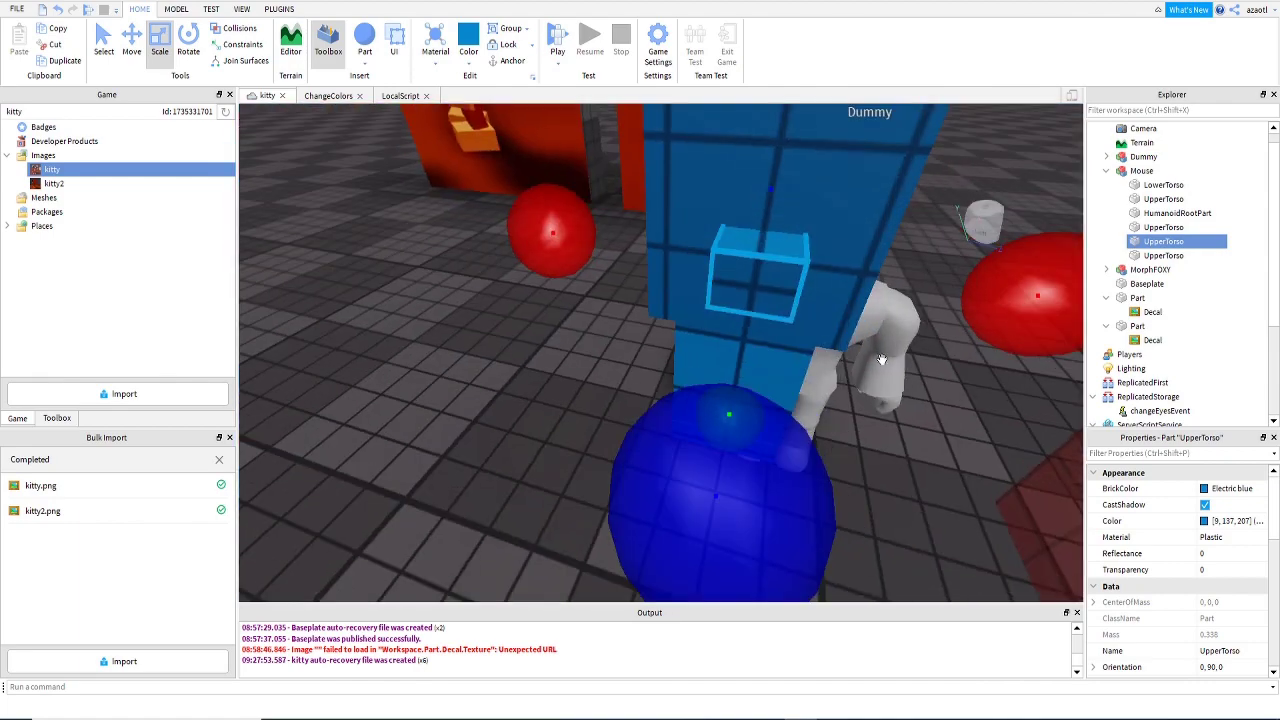
Duplicate the snout block and move the copy up and to one side of the face as an eye block.
{"action": "key", "text": "ctrl+d"}
{"action": "right_click_drag", "start_coordinate": [878, 295], "coordinate": [878, 295]}
{"action": "key", "text": "ctrl+2"}
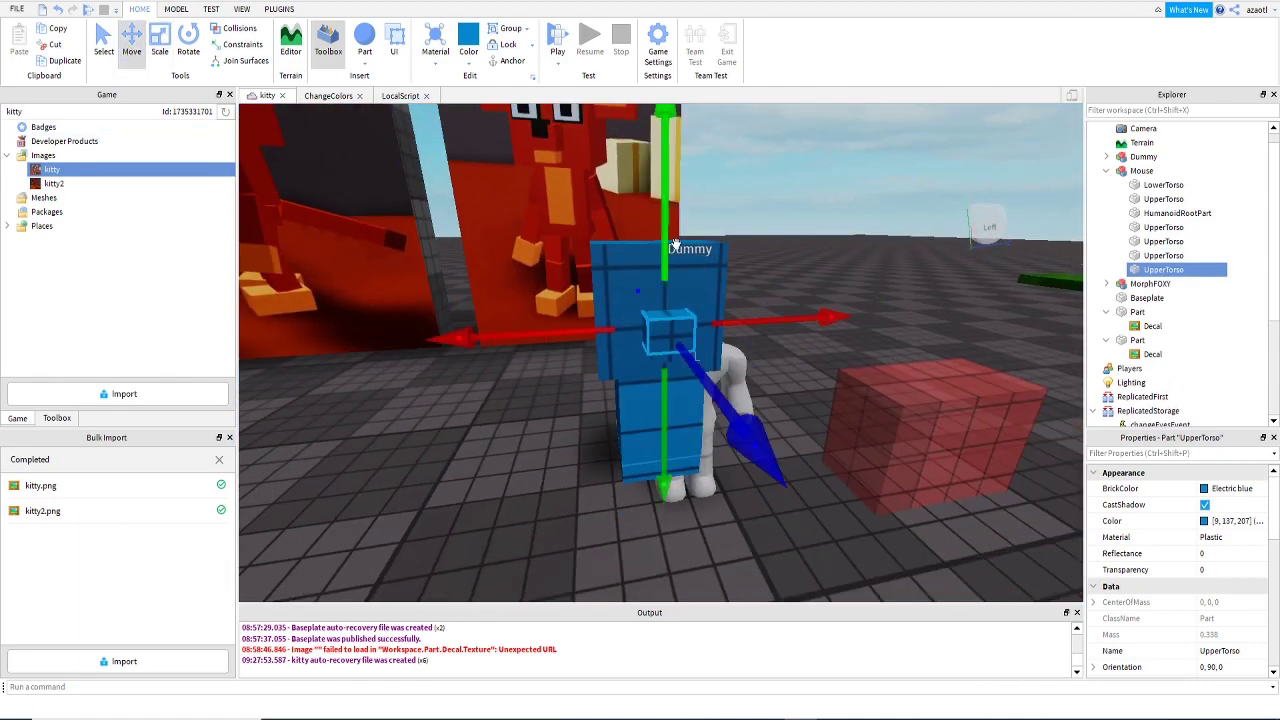
{"action": "left_click_drag", "start_coordinate": [676, 245], "coordinate": [659, 203]}
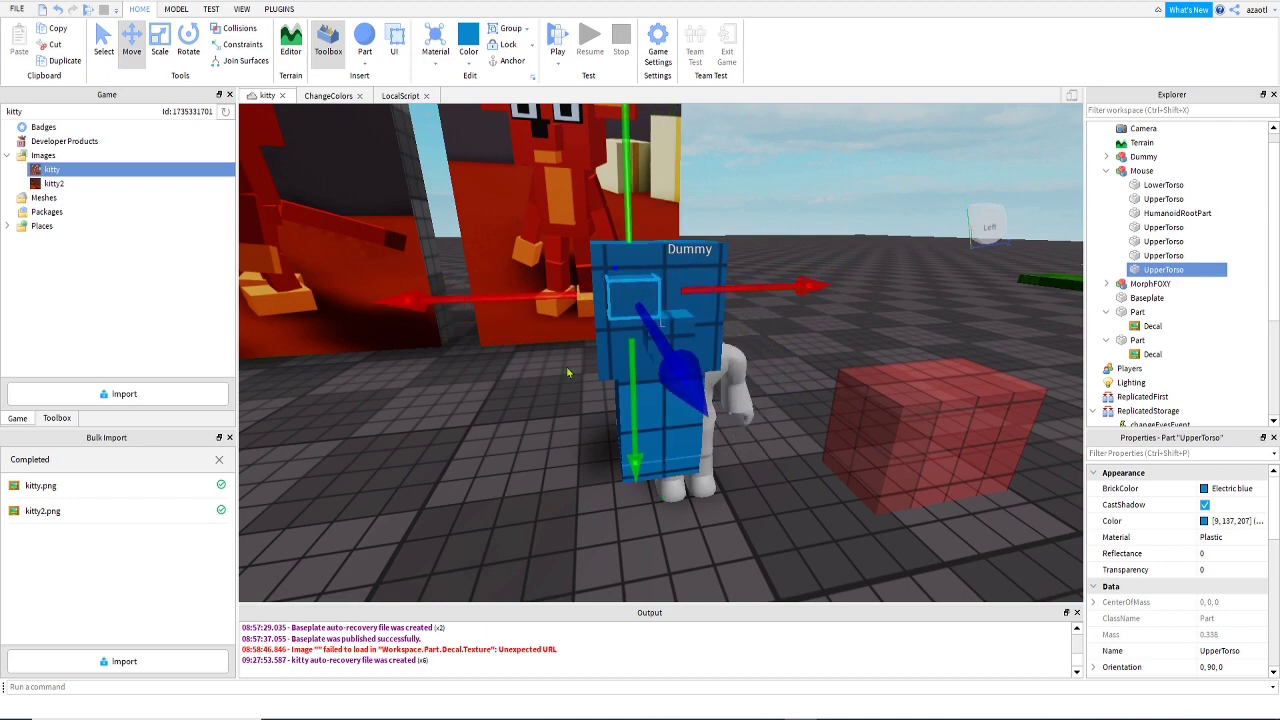
{"action": "right_click_drag", "start_coordinate": [568, 372], "coordinate": [566, 365]}
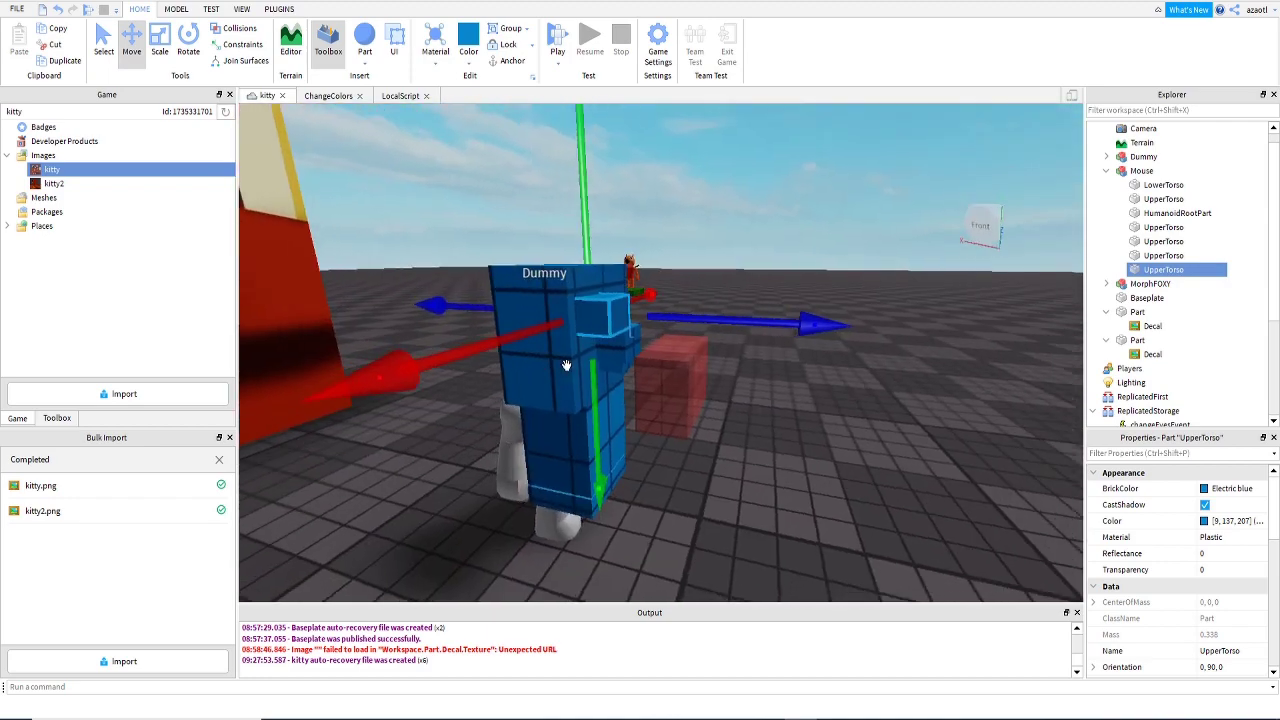
Reduce the eye block's depth from the front and narrow its width.
{"action": "left_click", "coordinate": [162, 52]}
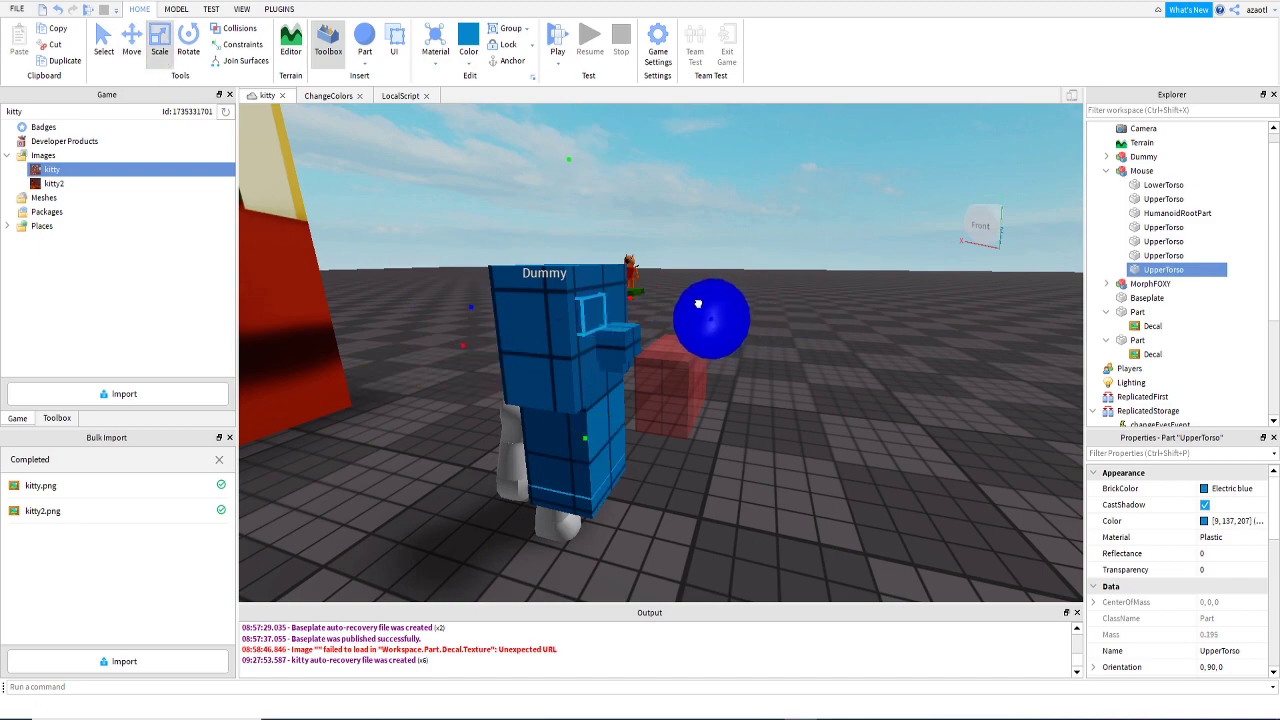
{"action": "right_click_drag", "start_coordinate": [698, 303], "coordinate": [694, 401]}
{"action": "left_click_drag", "start_coordinate": [858, 250], "coordinate": [846, 249]}
{"action": "right_click_drag", "start_coordinate": [661, 364], "coordinate": [661, 364]}
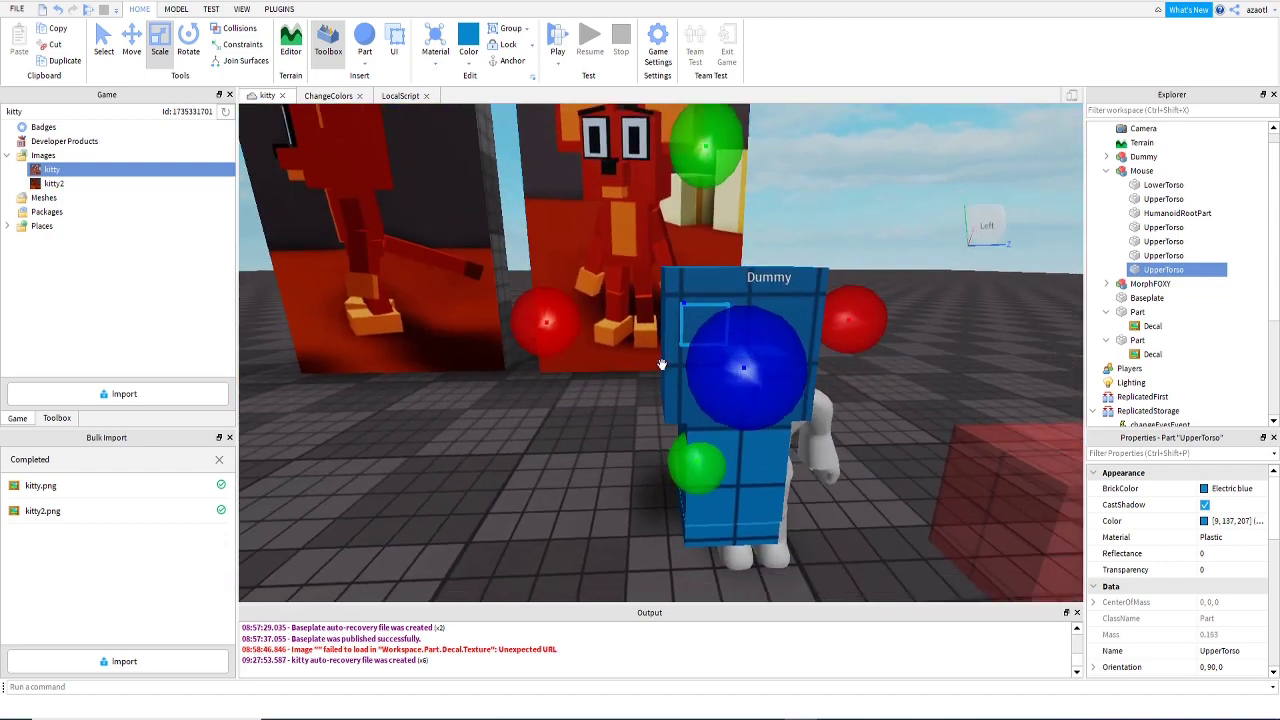
Increase the eye block's height from its top to match the tall eyes in the reference picture.
{"action": "left_click", "coordinate": [699, 192]}
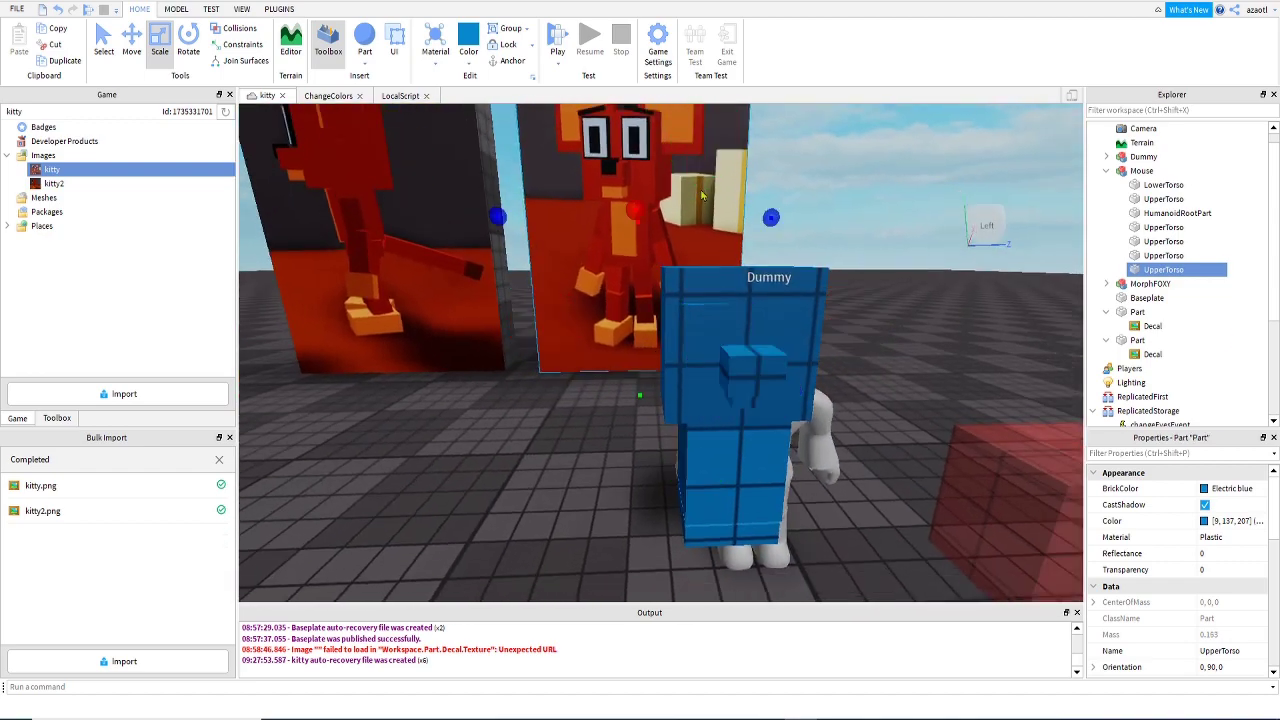
{"action": "left_click", "coordinate": [704, 320]}
{"action": "left_click_drag", "start_coordinate": [706, 122], "coordinate": [706, 151]}
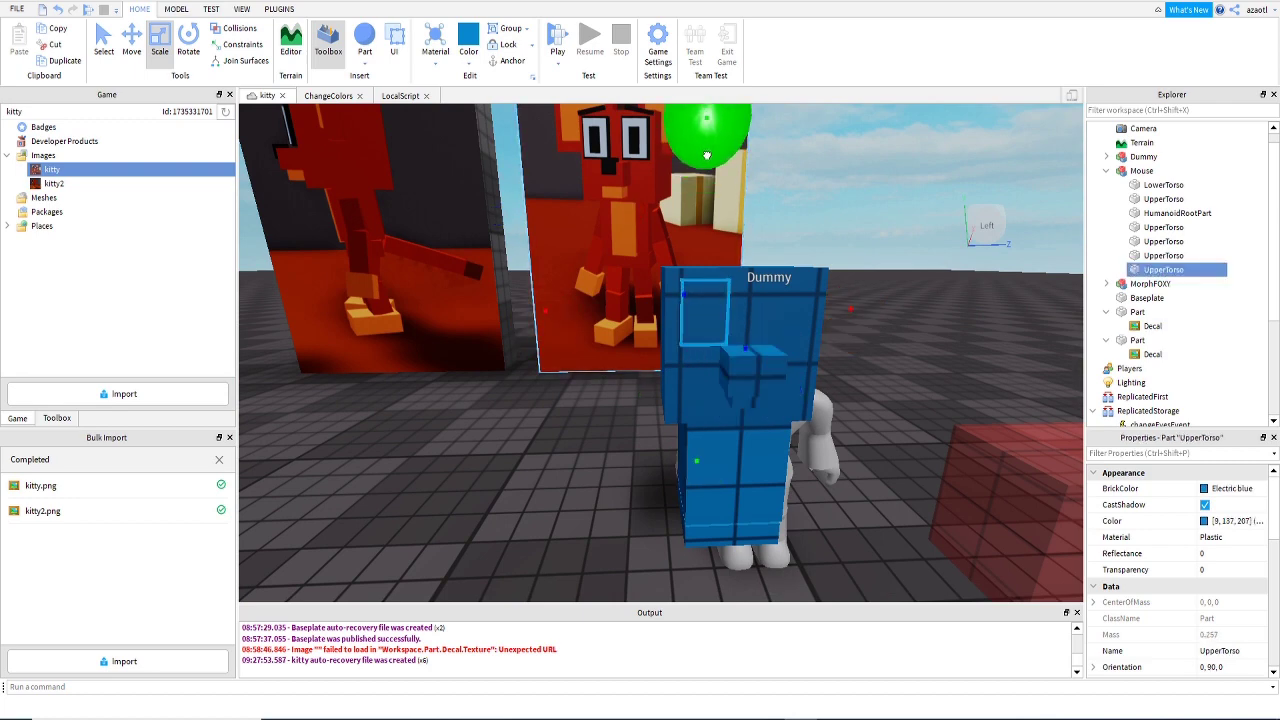
{"action": "left_click_drag", "start_coordinate": [706, 157], "coordinate": [706, 180]}
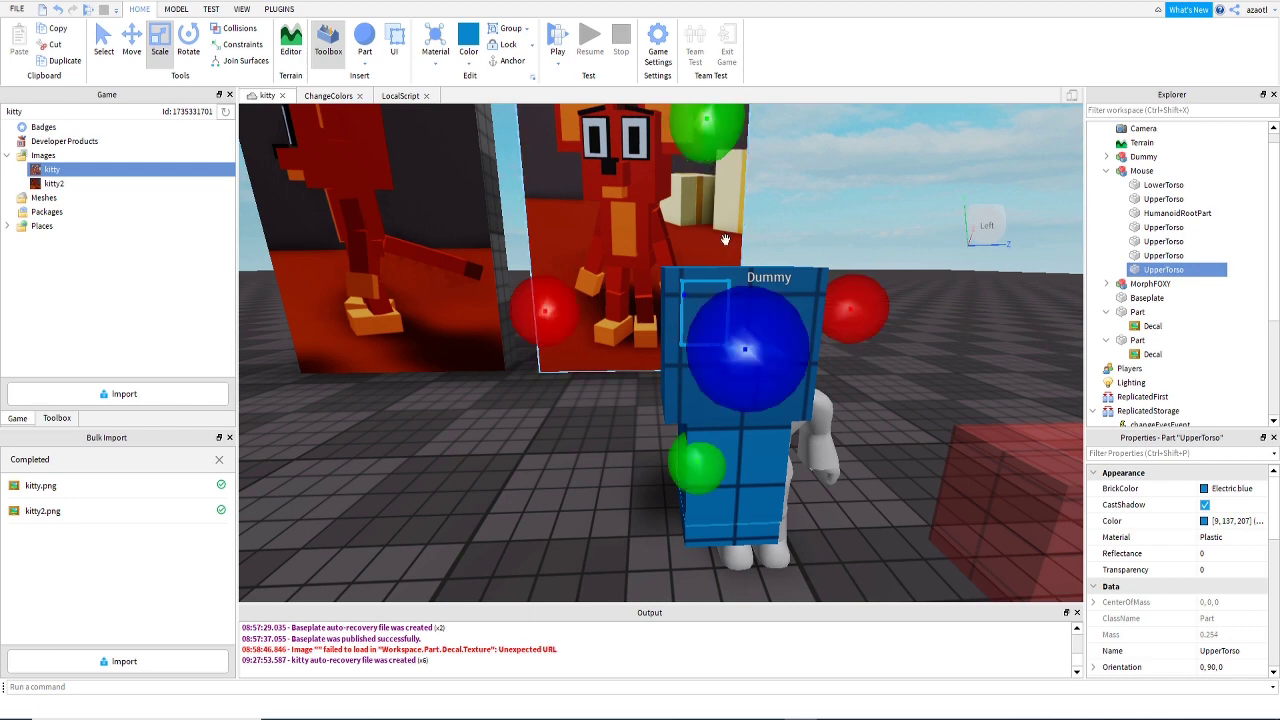
Color the eye block Really black.
{"action": "left_click", "coordinate": [471, 62]}
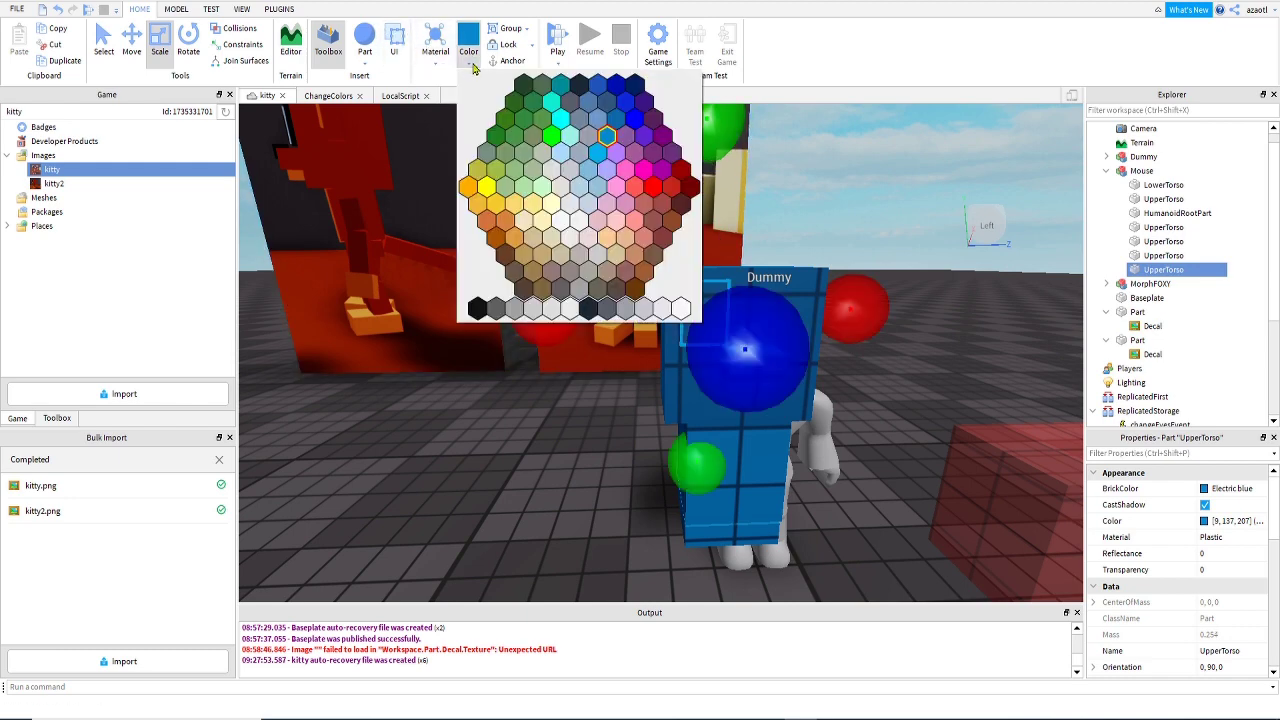
{"action": "left_click", "coordinate": [478, 308]}
{"action": "right_click_drag", "start_coordinate": [478, 308], "coordinate": [494, 363]}
{"action": "left_click", "coordinate": [467, 66]}
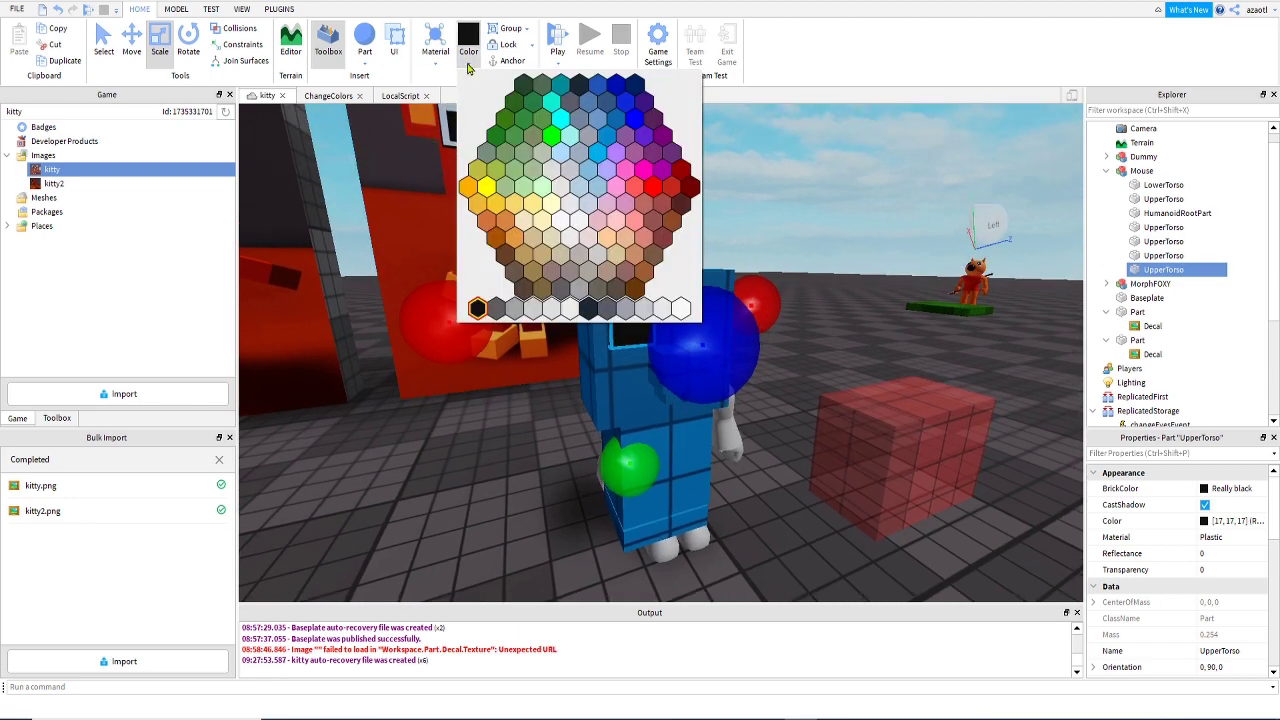
{"action": "left_click", "coordinate": [681, 309]}
{"action": "right_click_drag", "start_coordinate": [452, 268], "coordinate": [452, 268]}
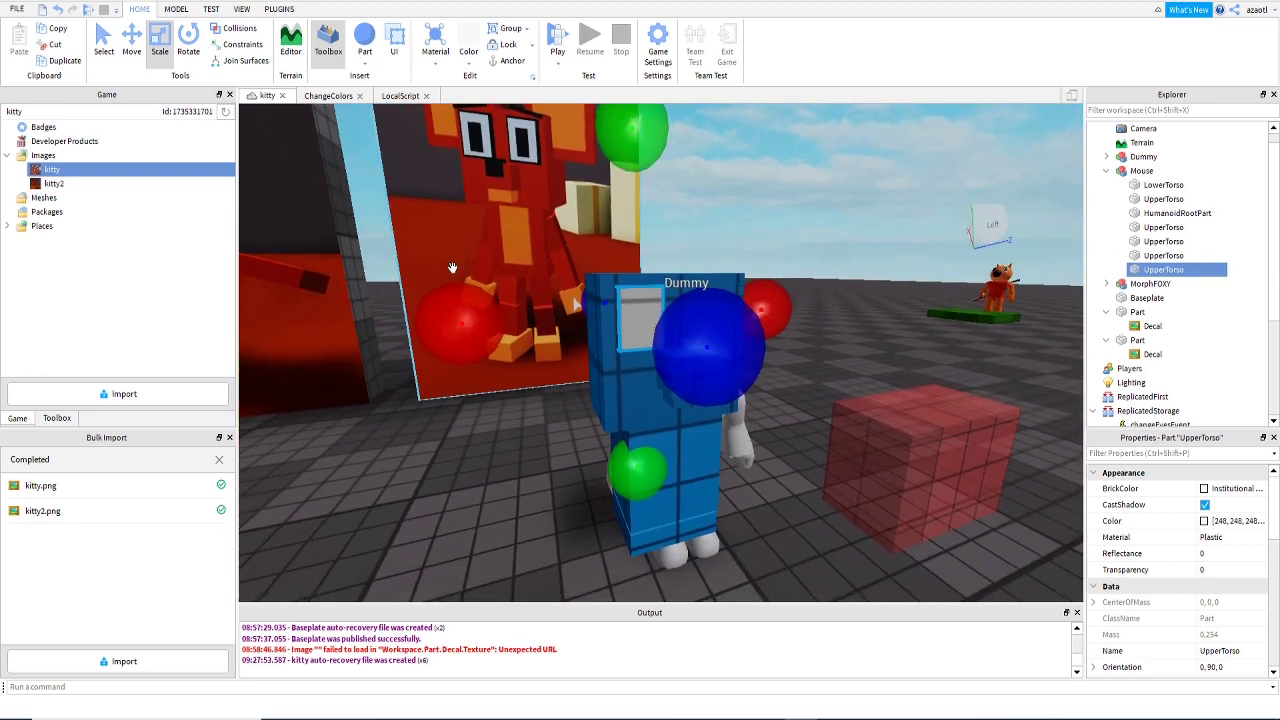
{"action": "left_click", "coordinate": [467, 64]}
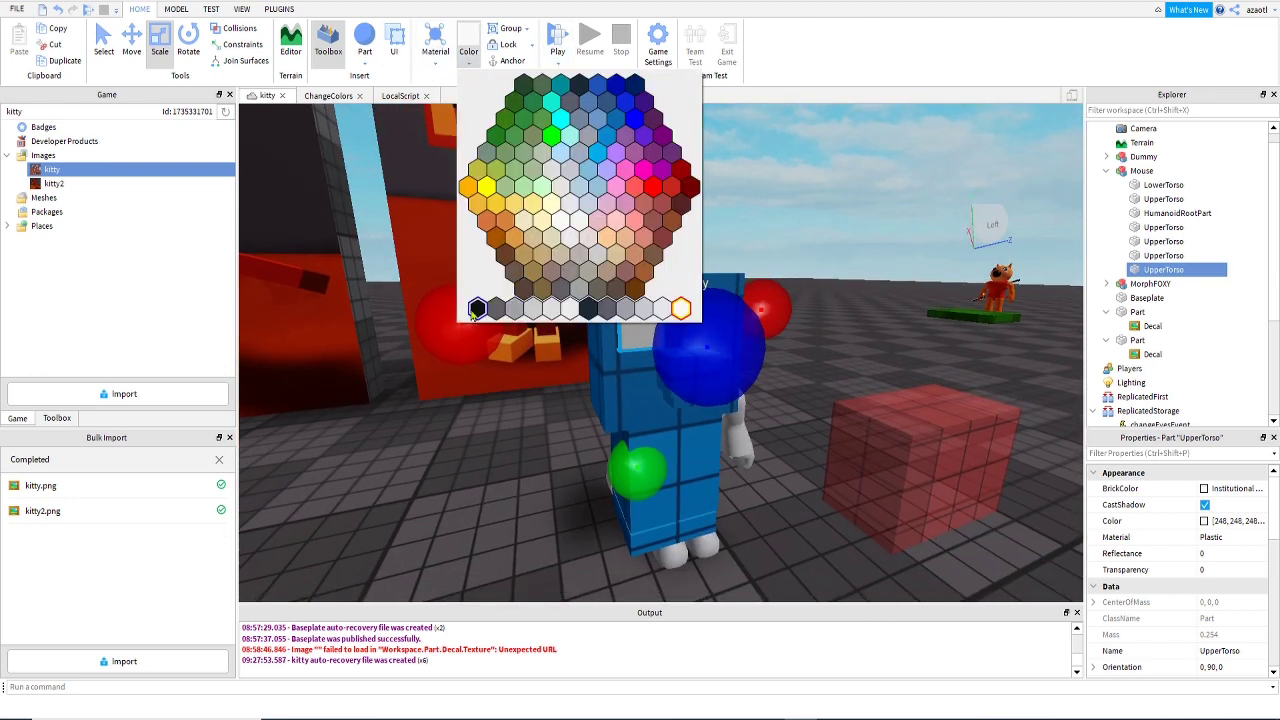
{"action": "left_click", "coordinate": [476, 309]}
Duplicate the black eye block and shrink the copy slightly on all four sides to leave a thin frame around it.
{"action": "right_click_drag", "start_coordinate": [632, 410], "coordinate": [682, 426]}
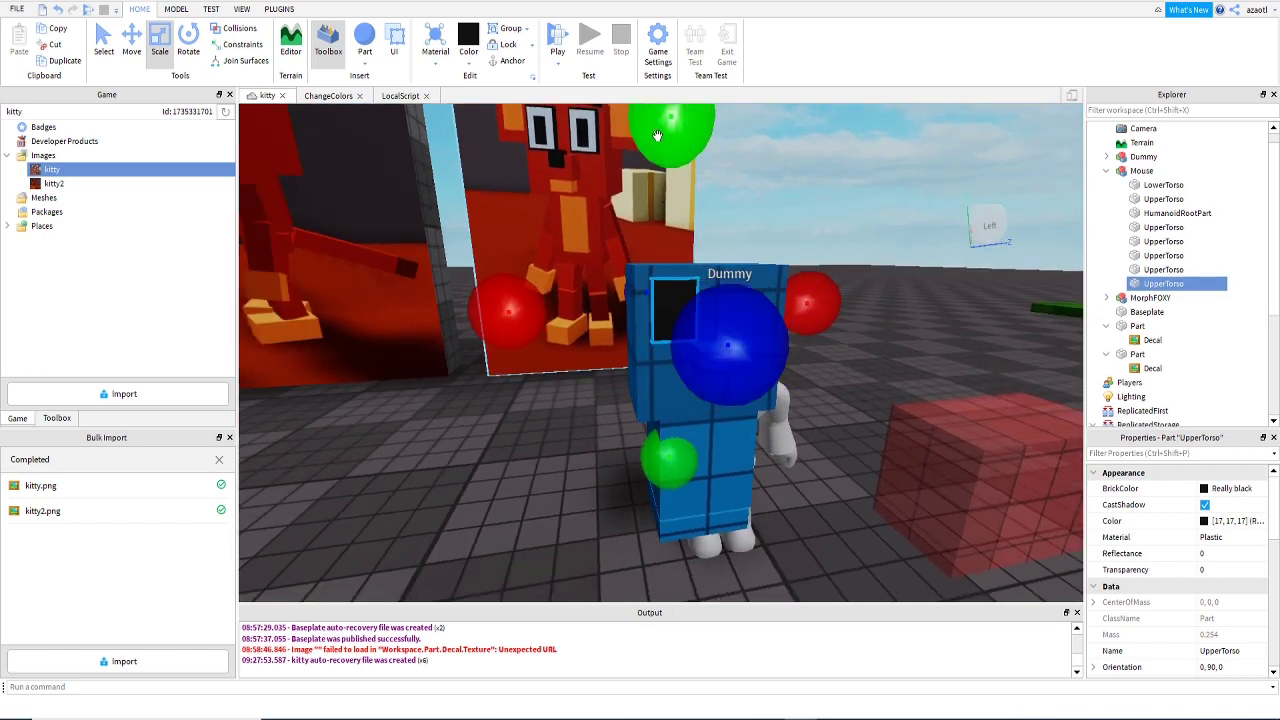
{"action": "left_click_drag", "start_coordinate": [664, 135], "coordinate": [665, 139]}
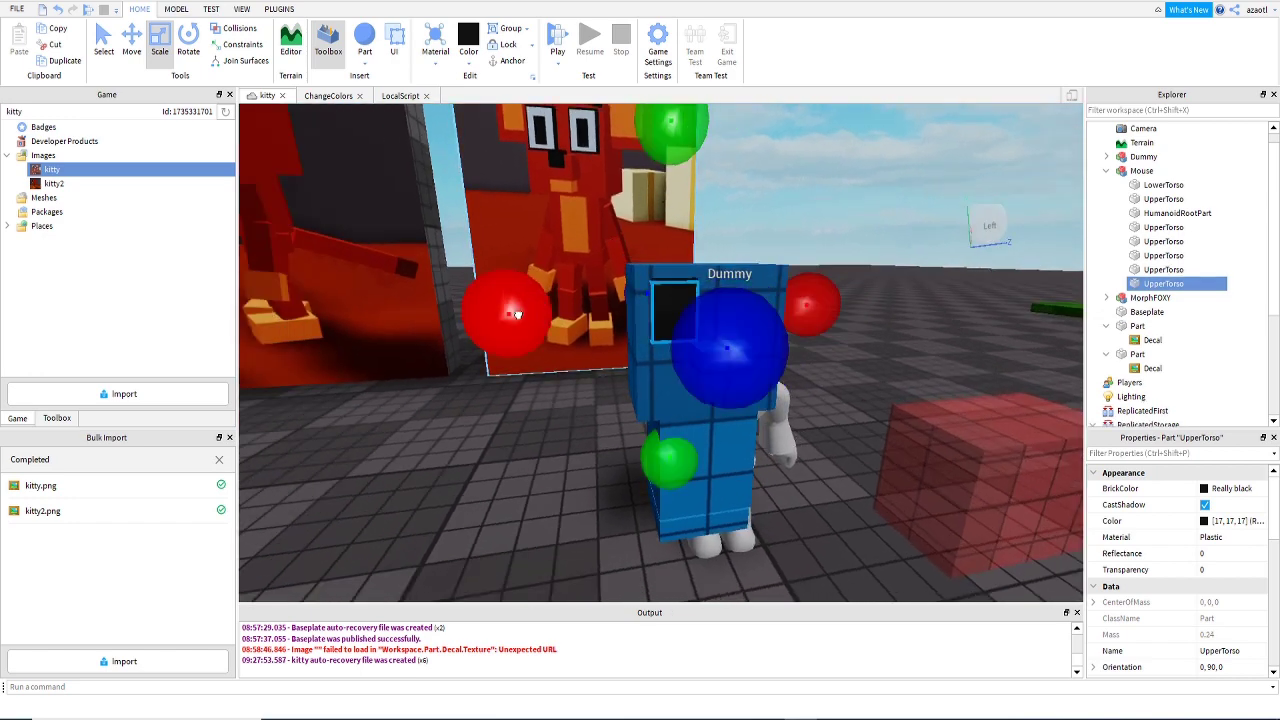
{"action": "left_click_drag", "start_coordinate": [517, 314], "coordinate": [521, 314]}
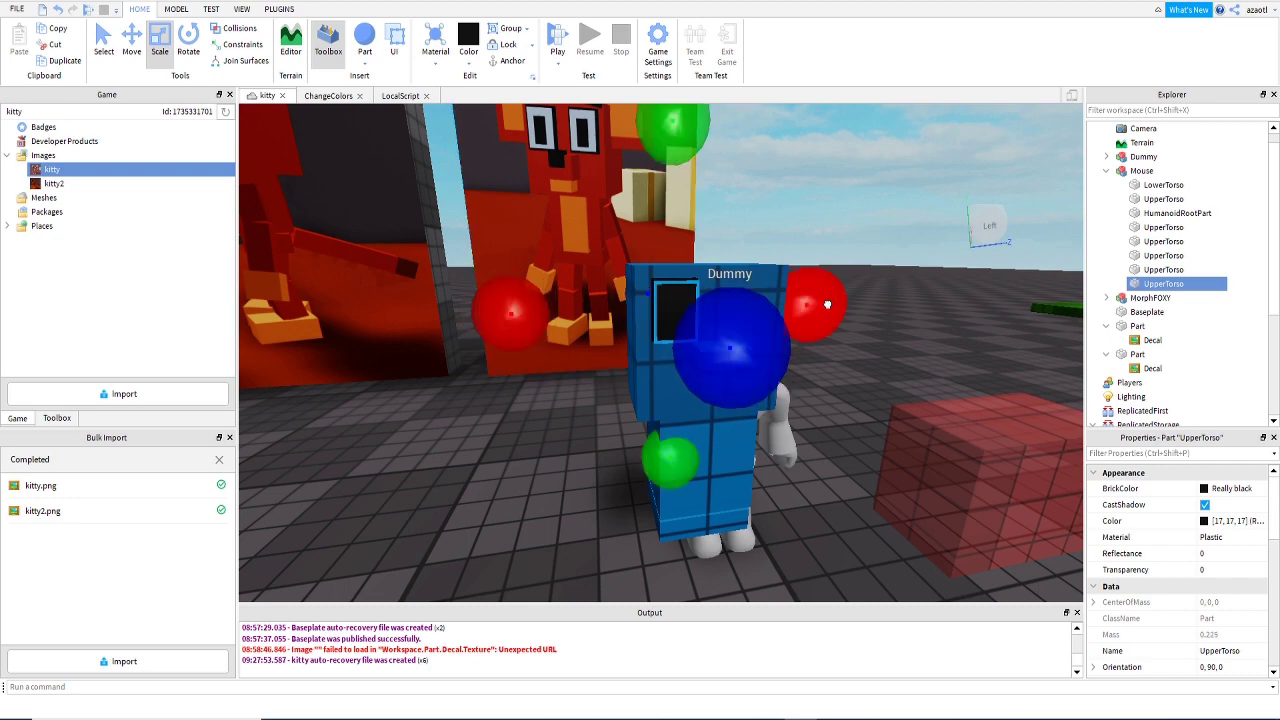
{"action": "left_click_drag", "start_coordinate": [825, 304], "coordinate": [821, 305]}
{"action": "left_click_drag", "start_coordinate": [674, 479], "coordinate": [673, 471]}
Color the inner eye block Institutional white.
{"action": "left_click", "coordinate": [471, 62]}
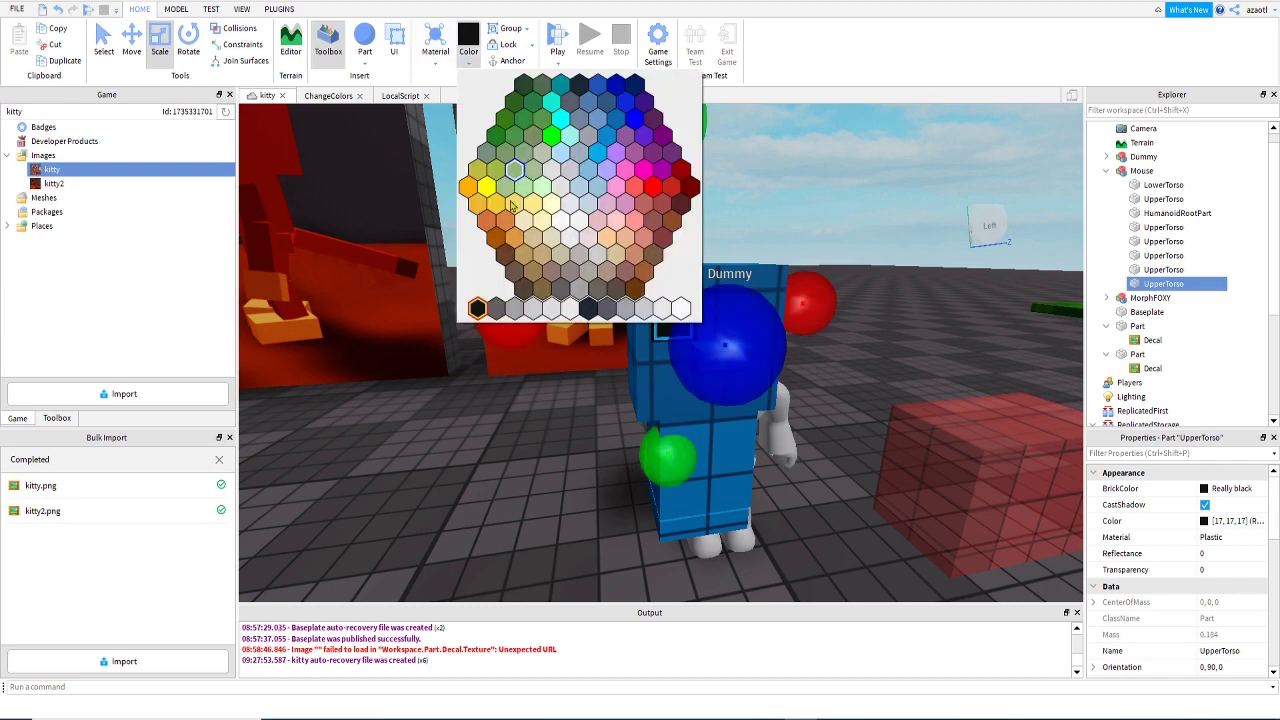
{"action": "left_click", "coordinate": [660, 310]}
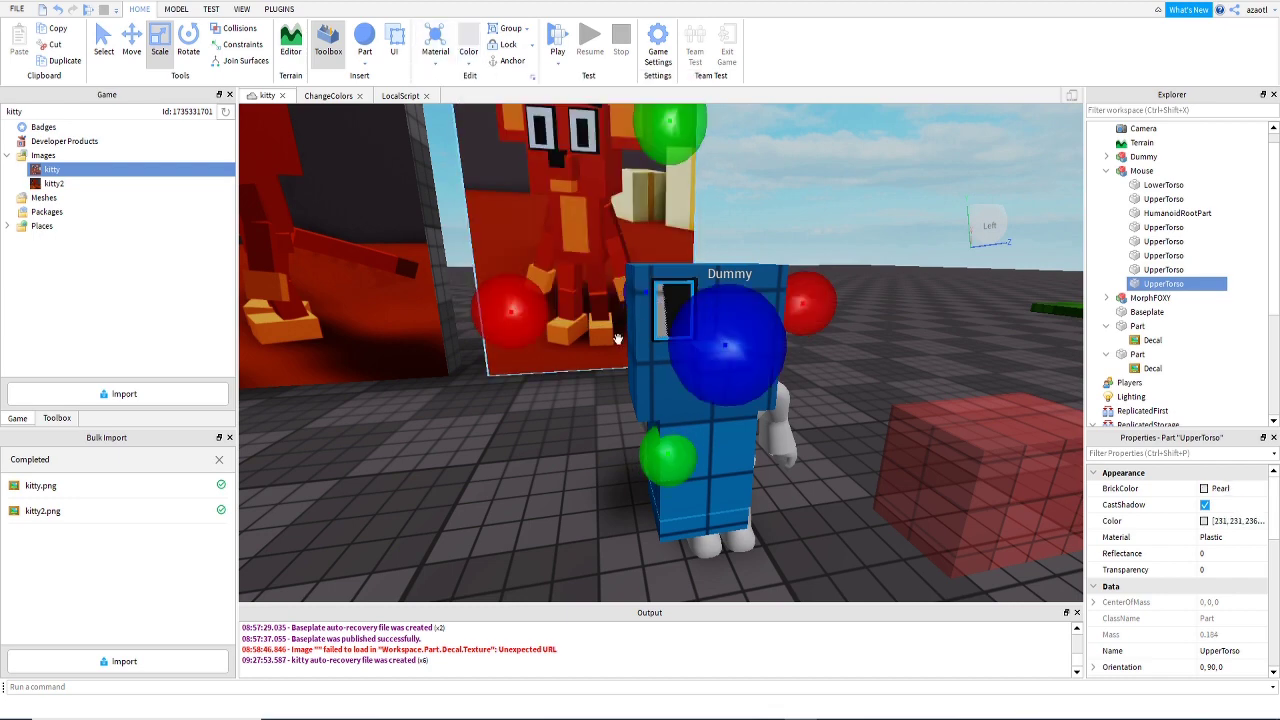
{"action": "left_click", "coordinate": [469, 64]}
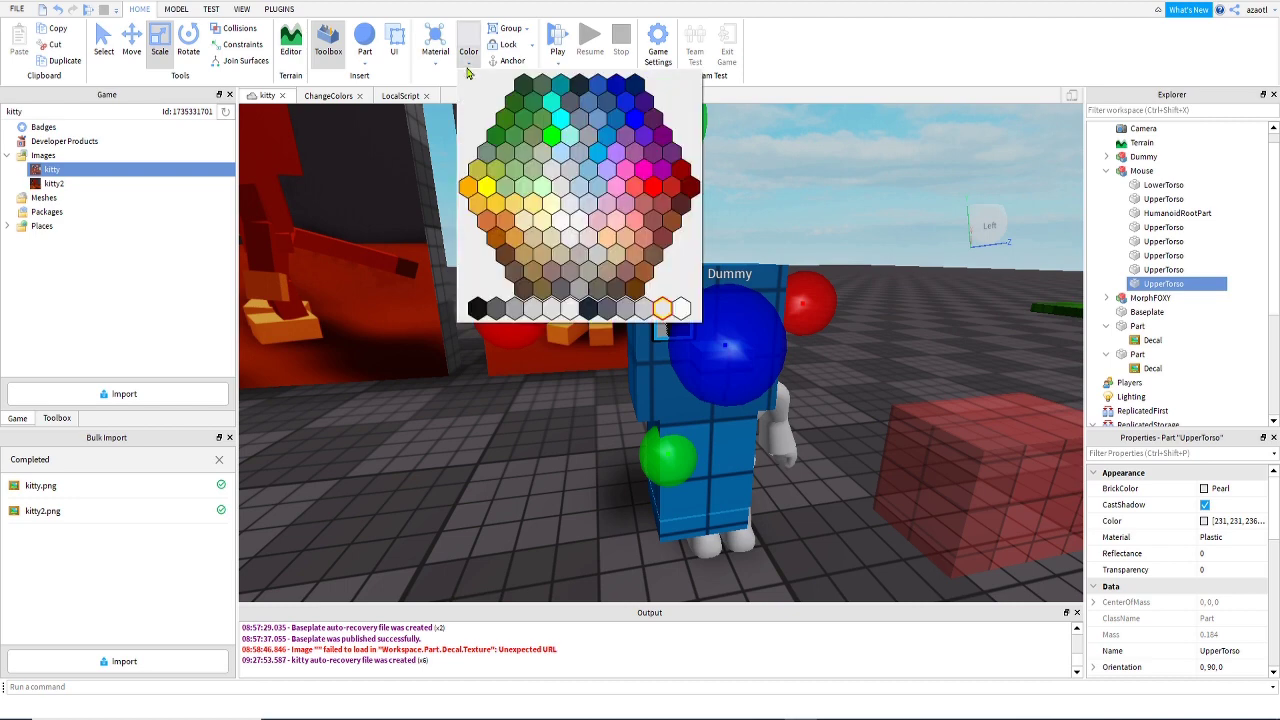
{"action": "left_click", "coordinate": [681, 308]}
{"action": "right_click_drag", "start_coordinate": [731, 352], "coordinate": [731, 352]}
{"action": "scroll", "coordinate": [731, 352], "scroll_direction": "up", "scroll_amount": 2}
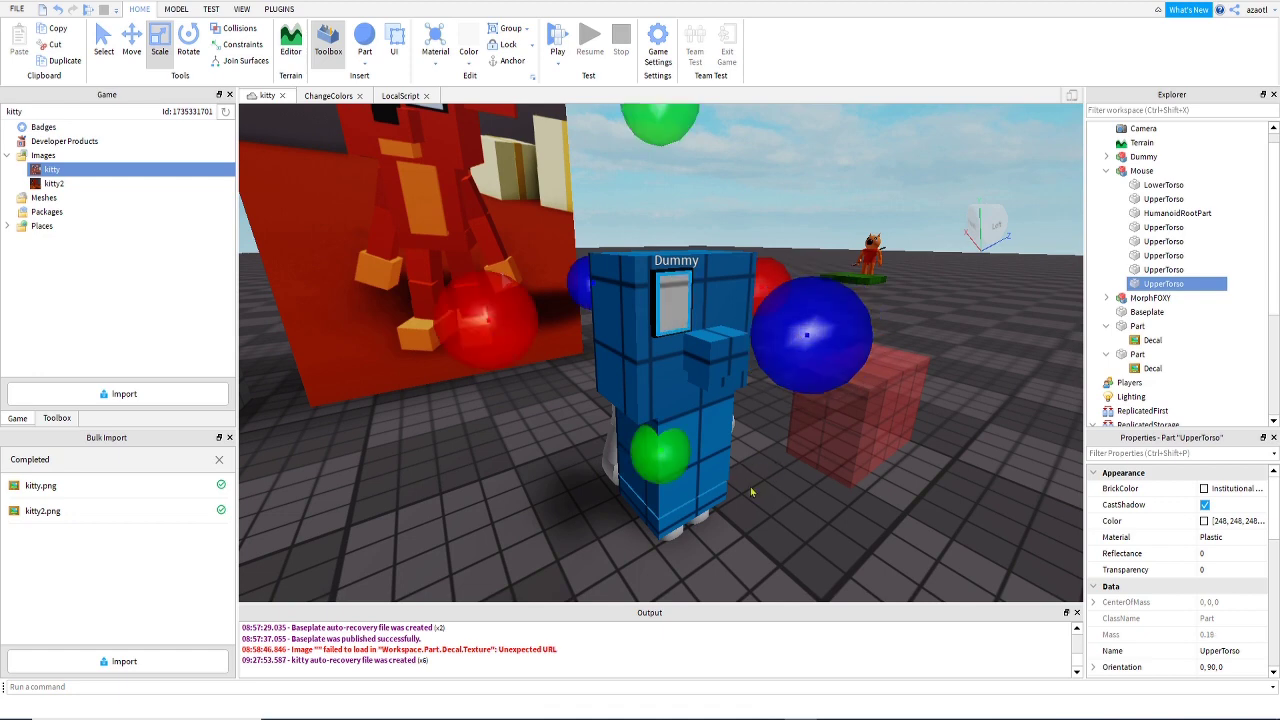
Duplicate the white eye block and shrink the copy's height and width into a narrow upright pupil centered in the eye.
{"action": "right_click_drag", "start_coordinate": [750, 486], "coordinate": [742, 470]}
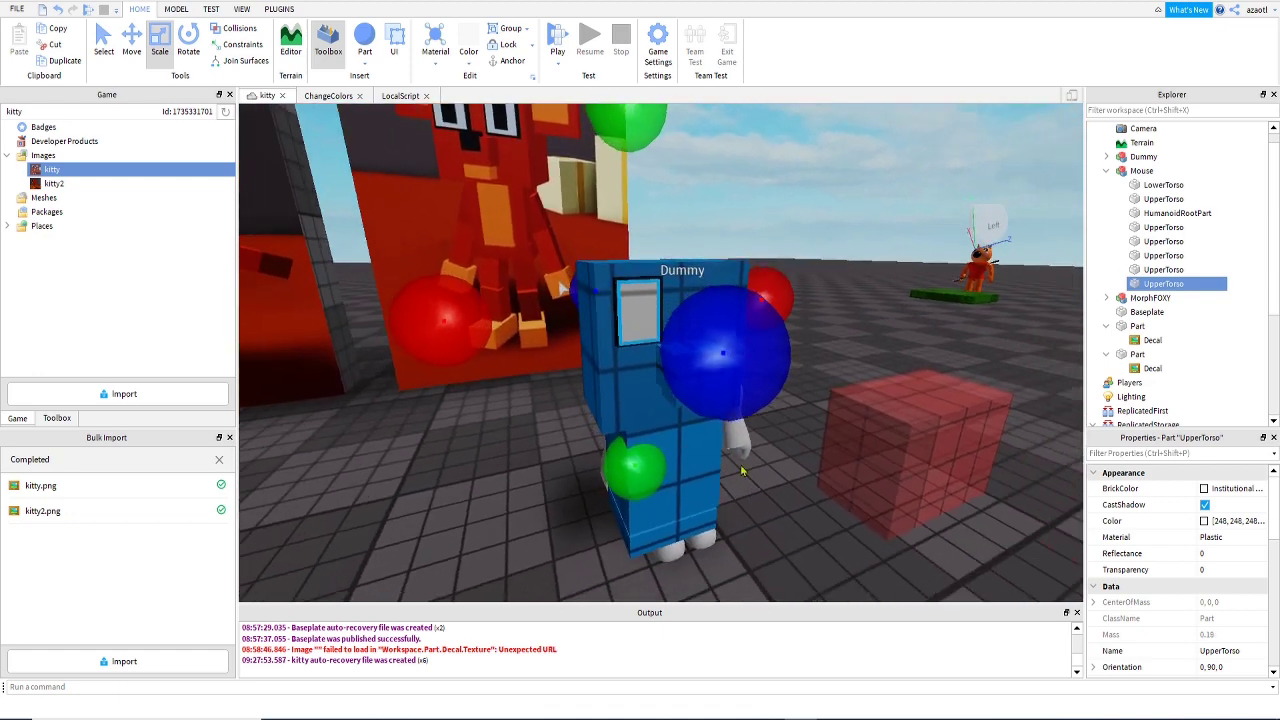
{"action": "right_click_drag", "start_coordinate": [712, 354], "coordinate": [706, 348]}
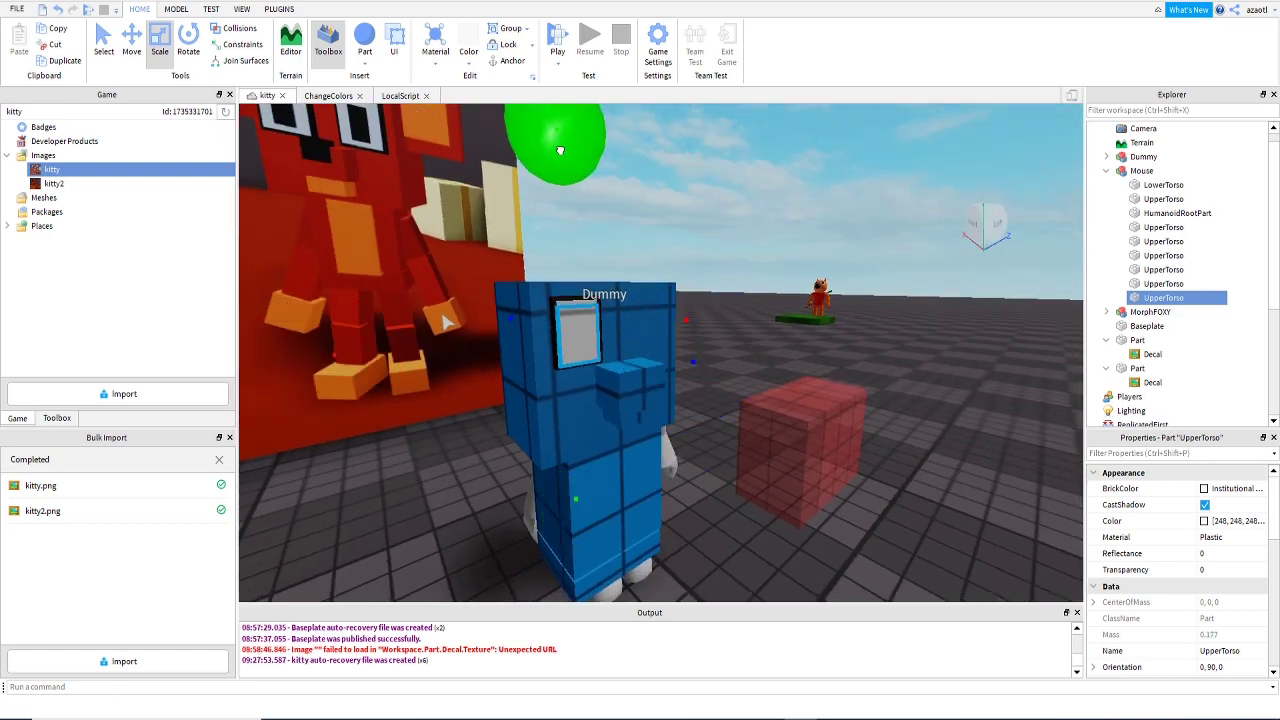
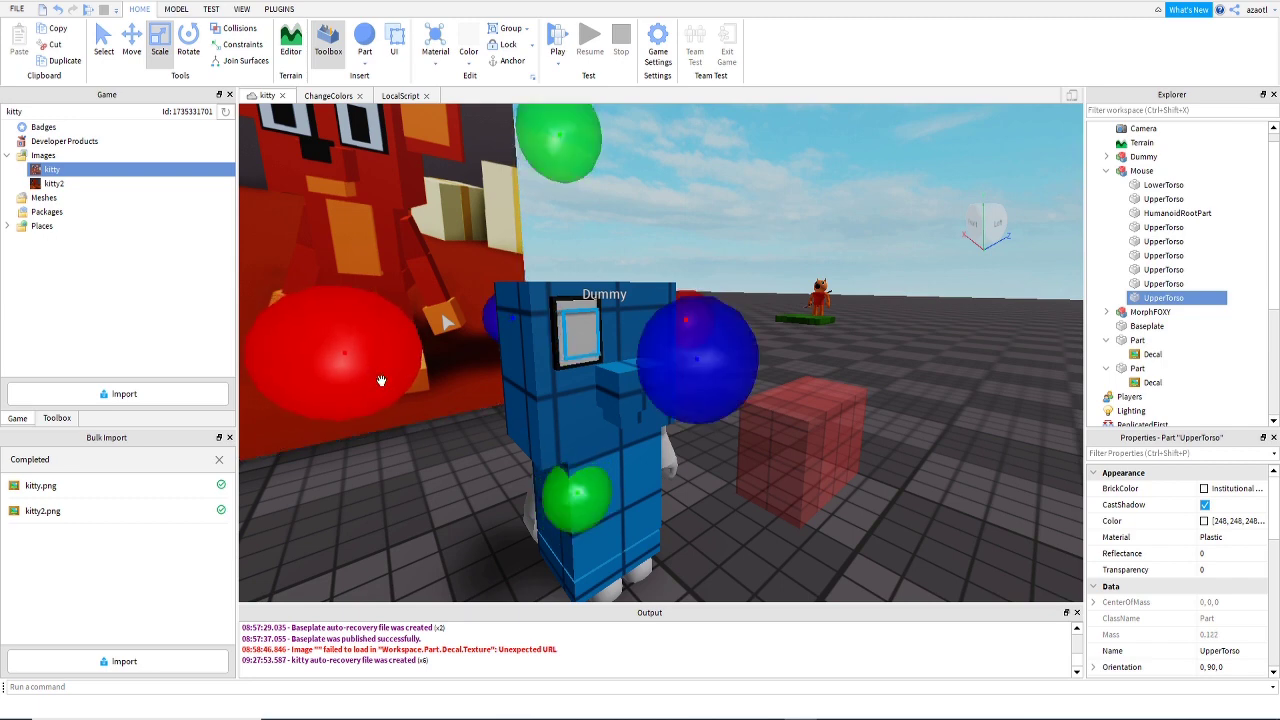
{"action": "right_click_drag", "start_coordinate": [372, 370], "coordinate": [562, 303]}
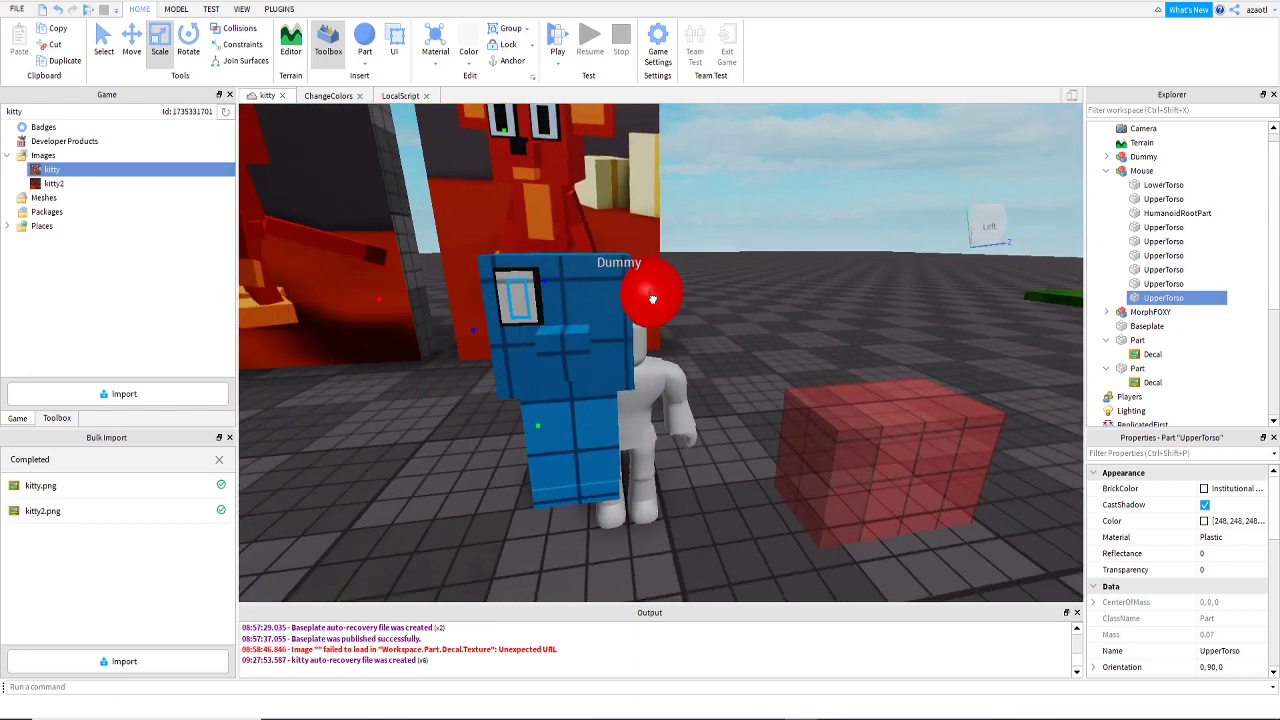
{"action": "right_click_drag", "start_coordinate": [556, 363], "coordinate": [560, 363]}
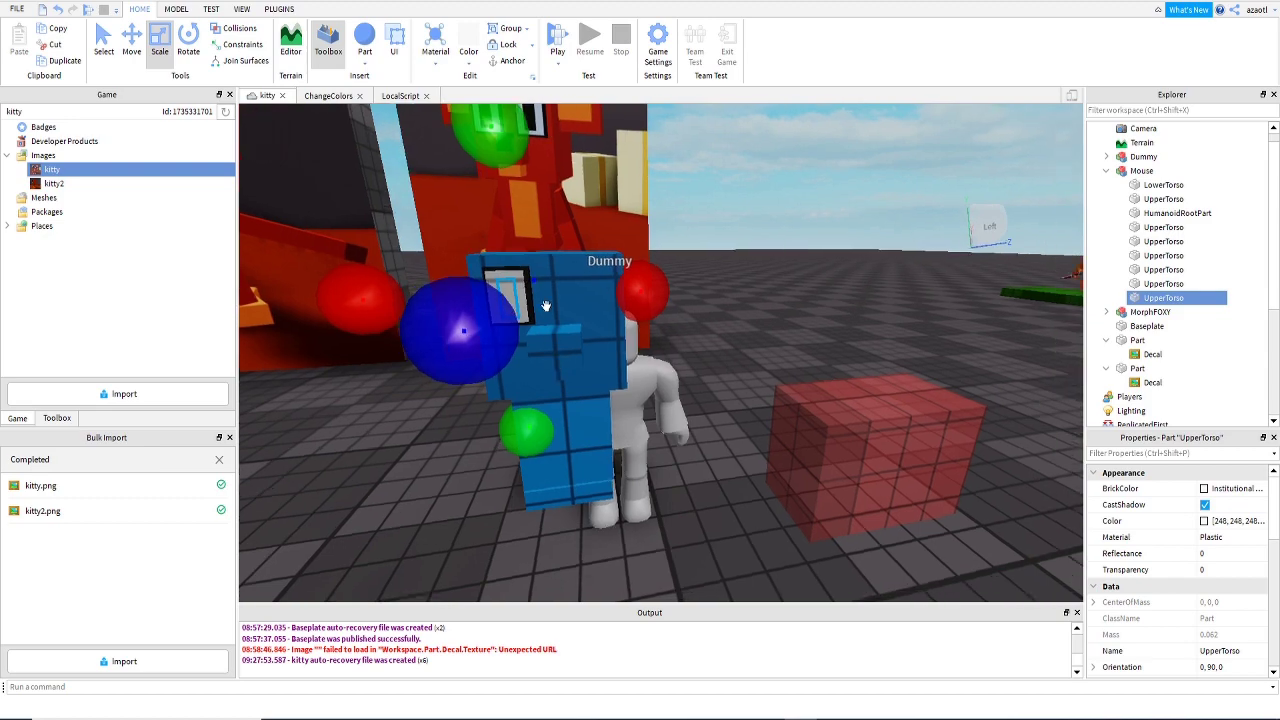
Color the pupil block Really black and extend it slightly in front of the white eye block.
{"action": "left_click", "coordinate": [470, 62]}
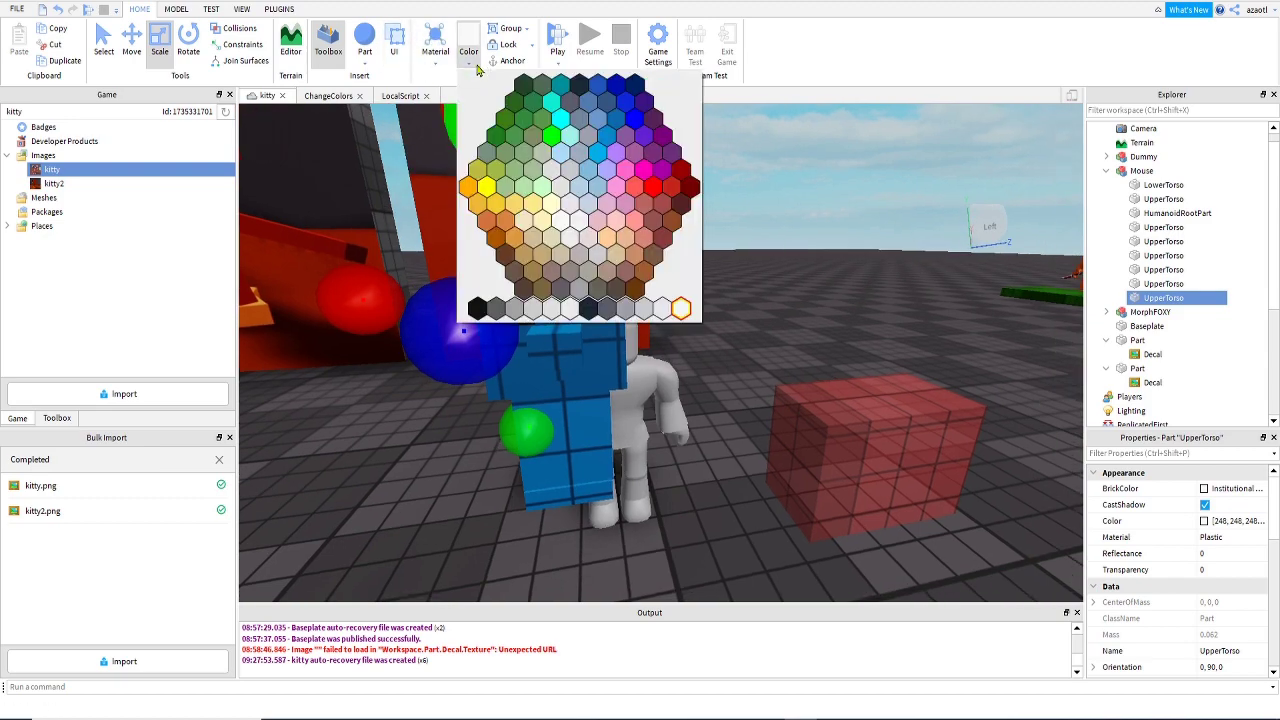
{"action": "left_click", "coordinate": [477, 308]}
{"action": "right_click_drag", "start_coordinate": [500, 310], "coordinate": [533, 280]}
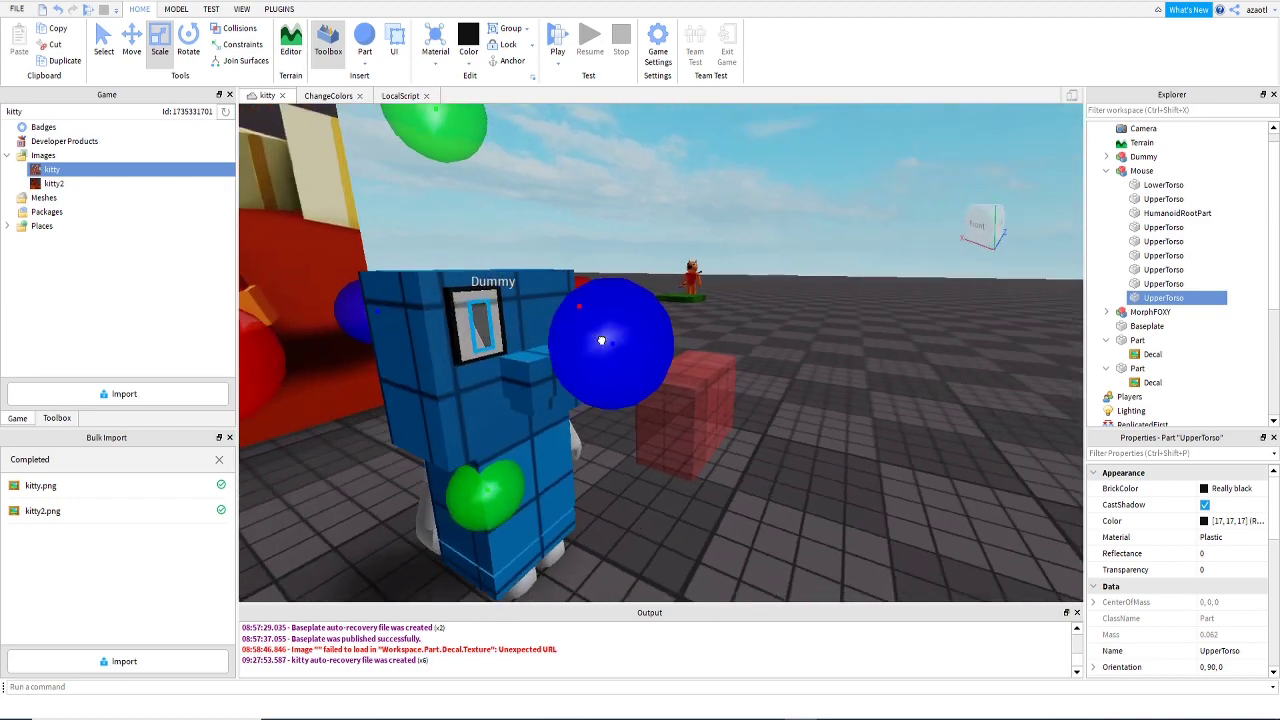
{"action": "left_click", "coordinate": [687, 498]}
{"action": "right_click_drag", "start_coordinate": [687, 498], "coordinate": [687, 500]}
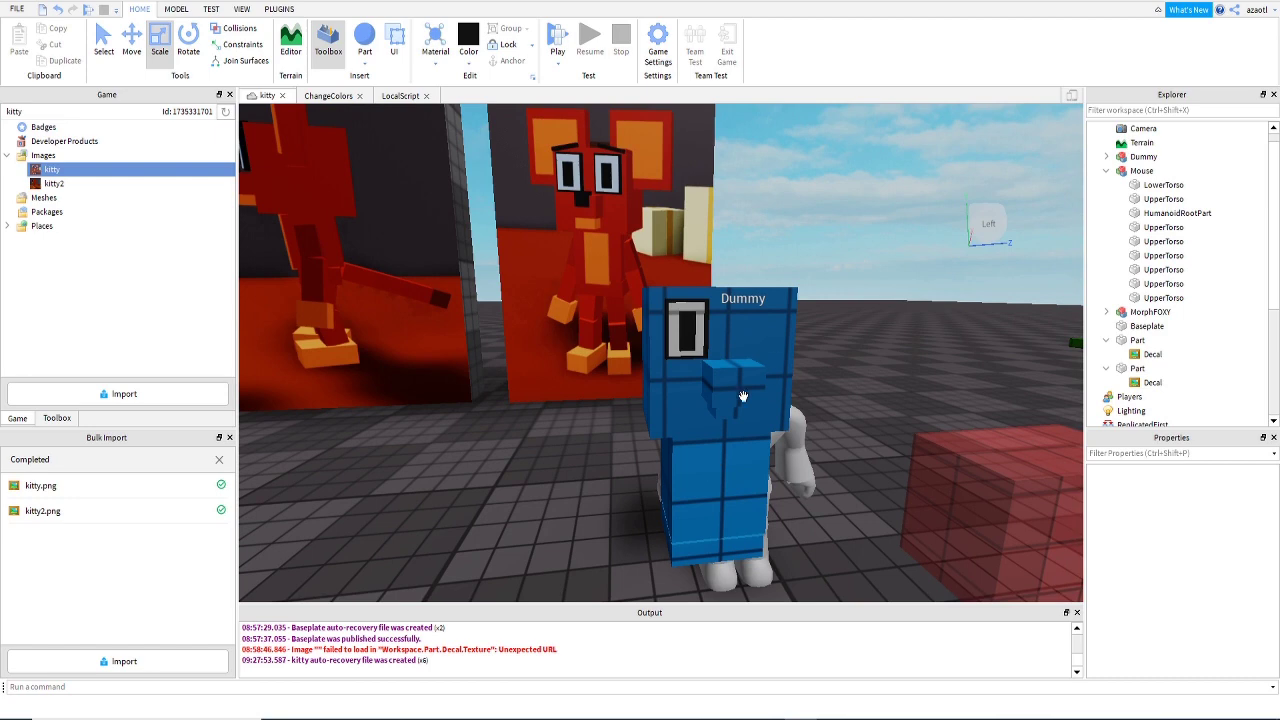
Duplicate the snout block and trim the copy's sides, bottom and top into a small nose block on the middle of the snout.
{"action": "left_click", "coordinate": [741, 395]}
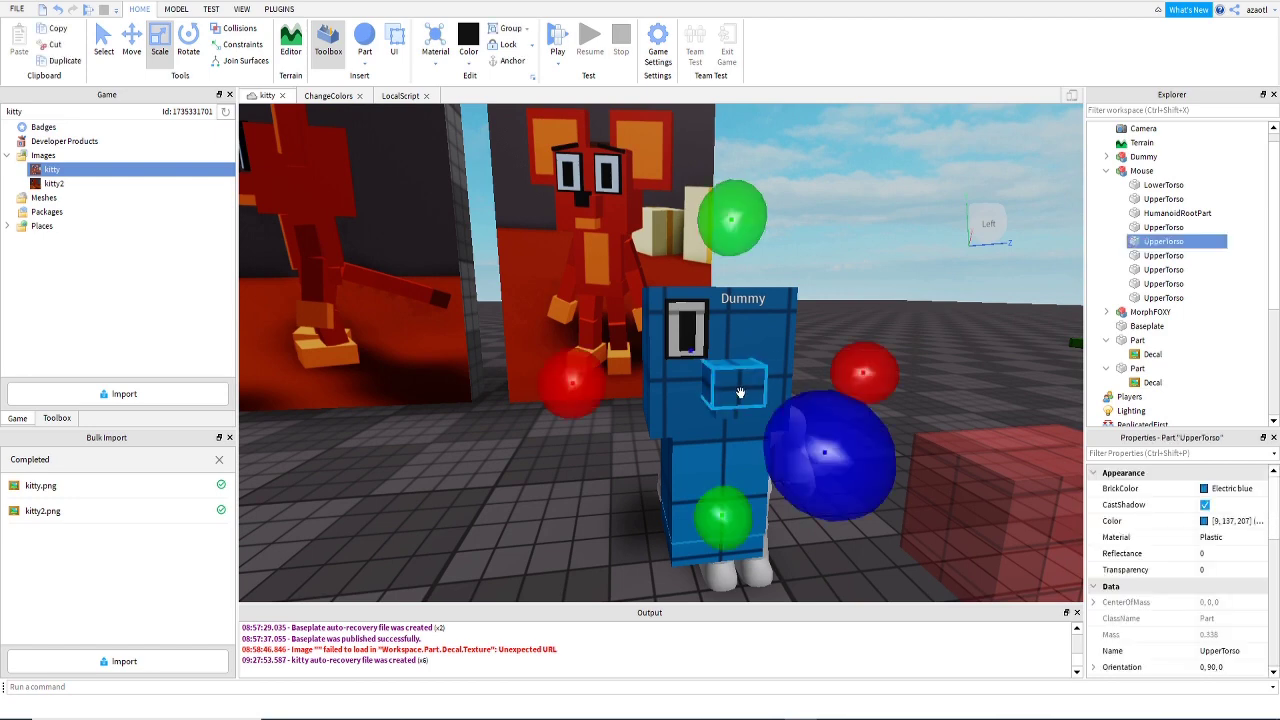
{"action": "key", "text": "ctrl+d"}
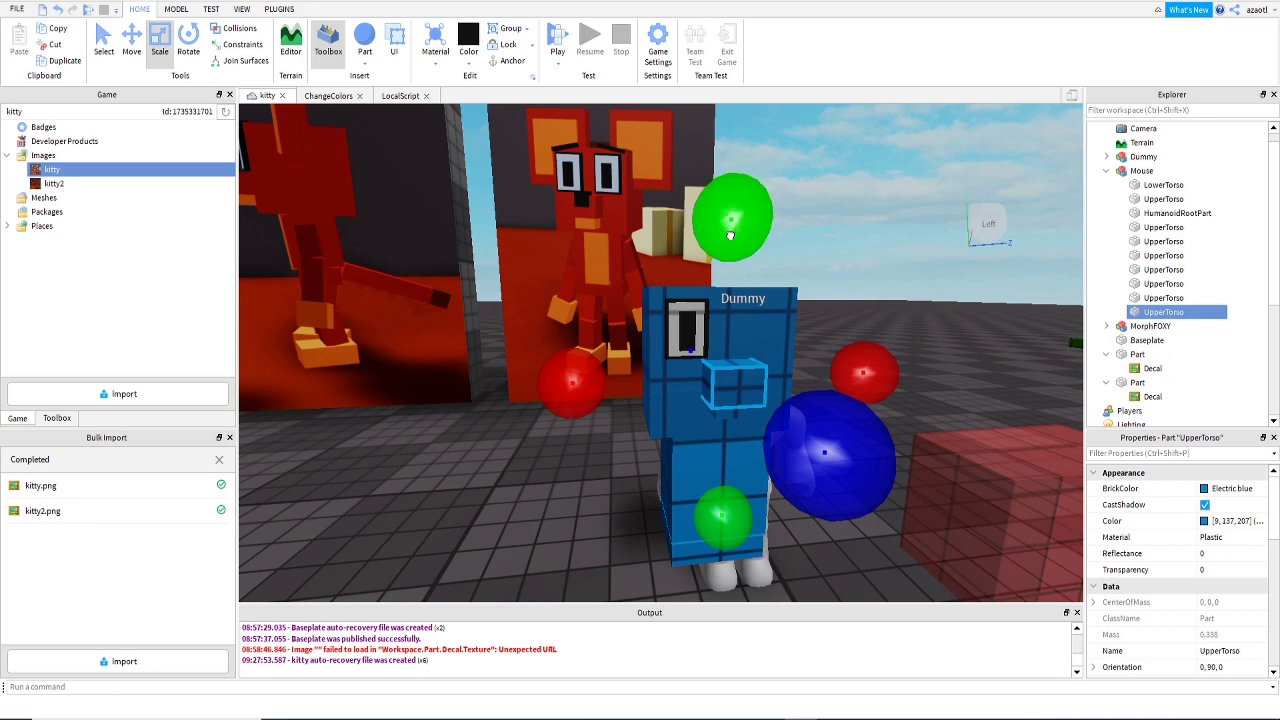
{"action": "left_click_drag", "start_coordinate": [731, 233], "coordinate": [731, 224]}
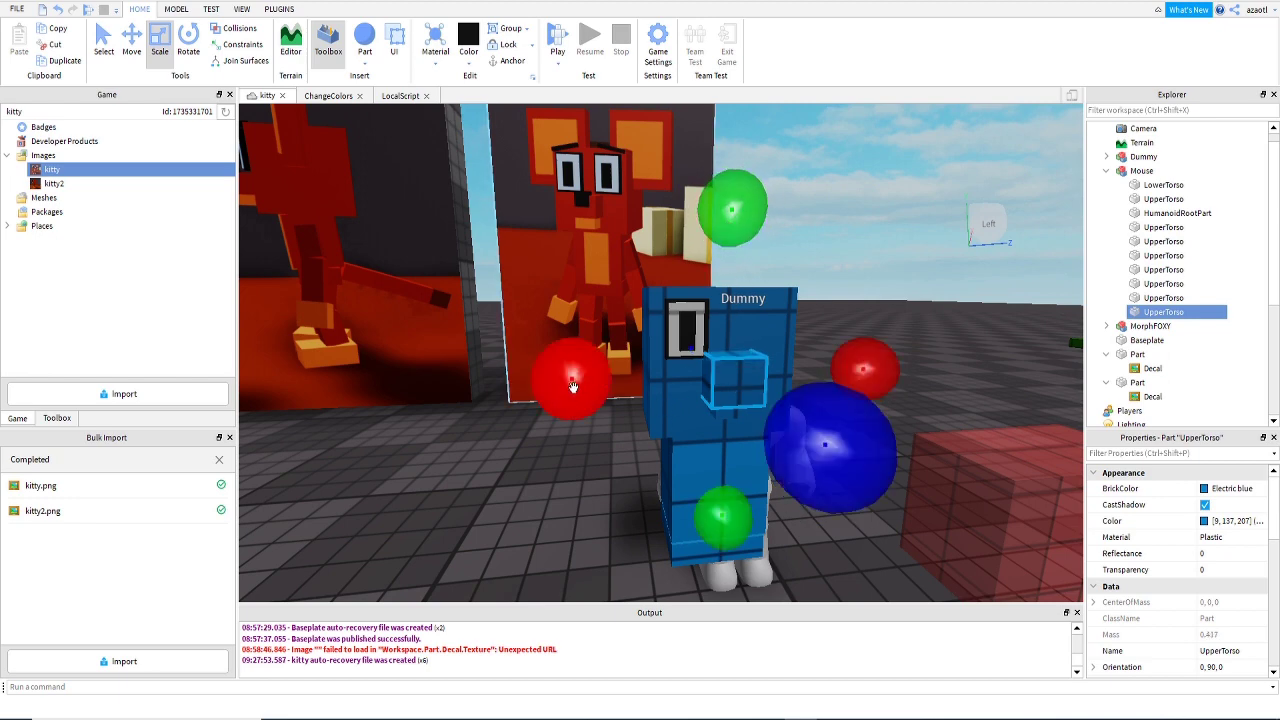
{"action": "left_click_drag", "start_coordinate": [573, 378], "coordinate": [585, 392]}
{"action": "left_click_drag", "start_coordinate": [720, 518], "coordinate": [738, 507]}
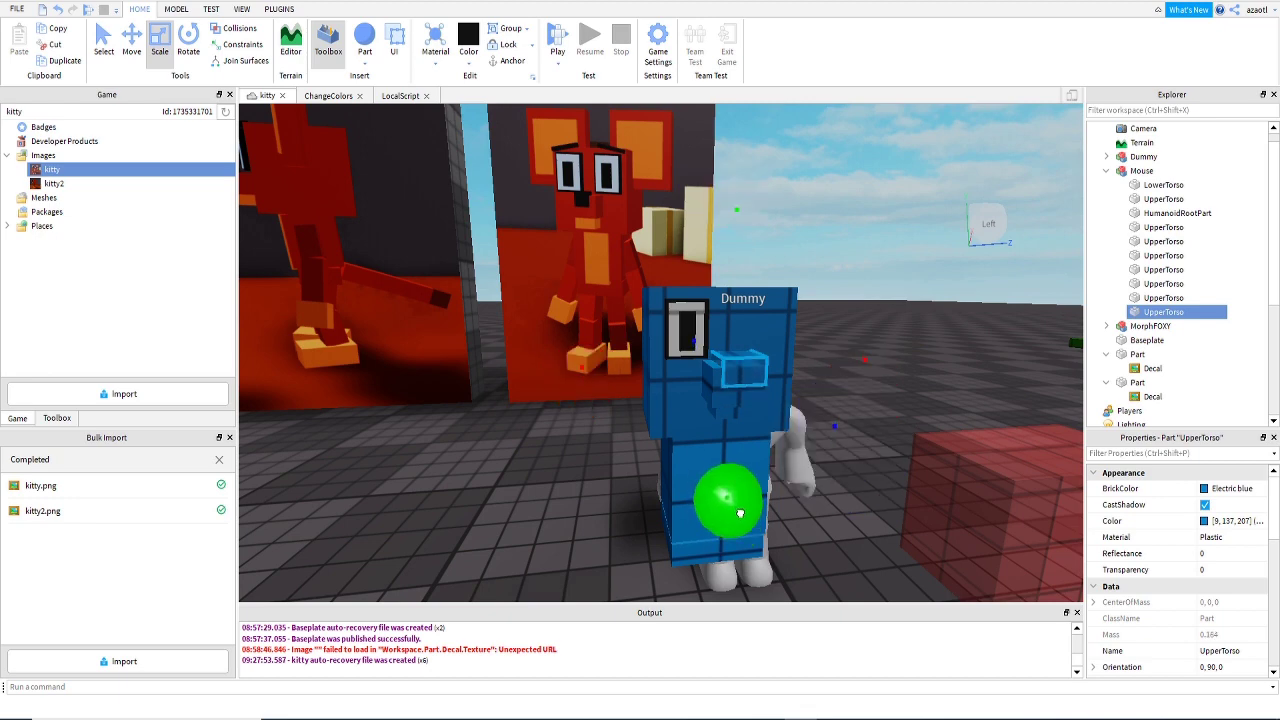
{"action": "left_click_drag", "start_coordinate": [740, 513], "coordinate": [741, 510]}
{"action": "left_click_drag", "start_coordinate": [878, 354], "coordinate": [875, 353]}
{"action": "right_click_drag", "start_coordinate": [868, 392], "coordinate": [868, 393]}
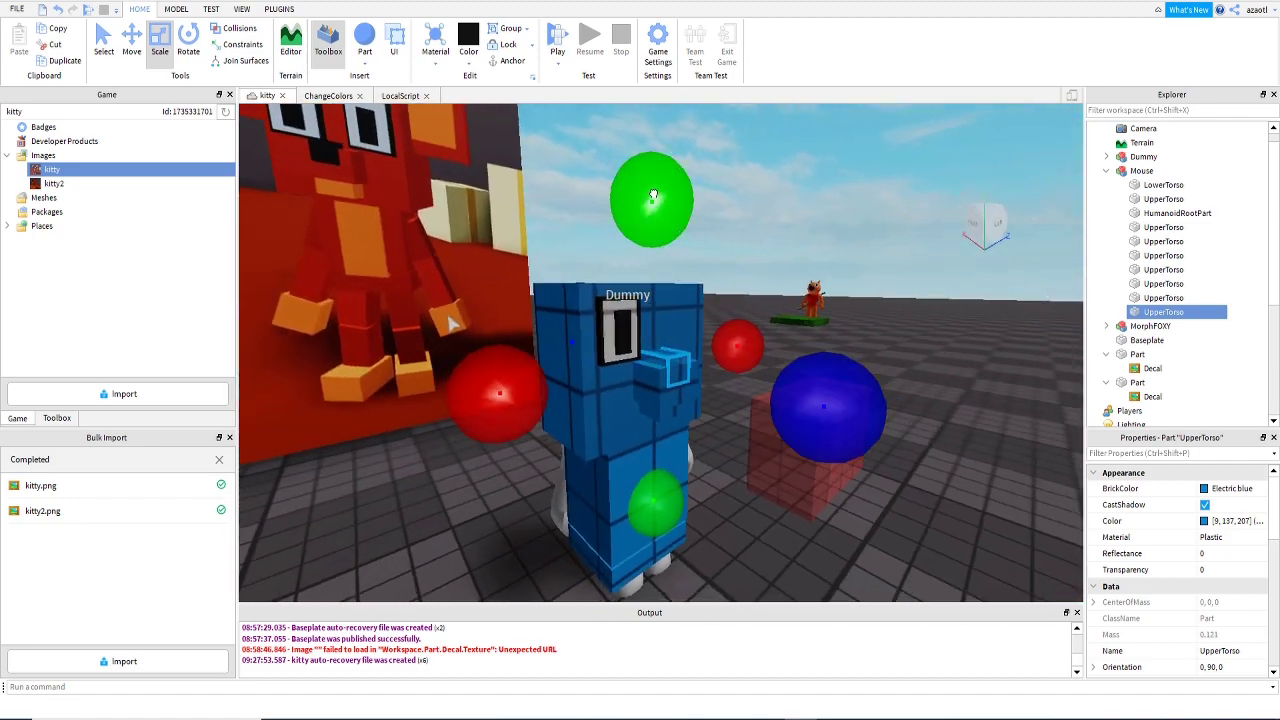
{"action": "left_click_drag", "start_coordinate": [653, 195], "coordinate": [652, 205]}
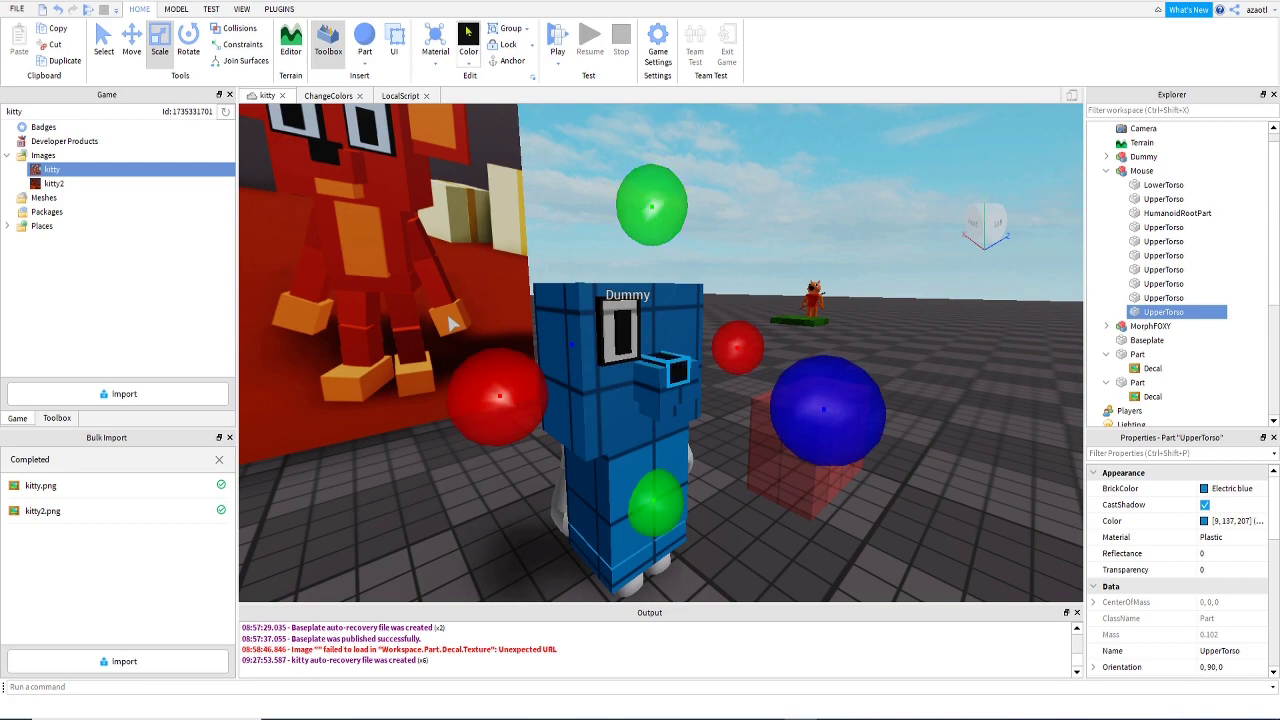
Color the nose block Really black and extend it slightly forward.
{"action": "left_click", "coordinate": [468, 33]}
{"action": "right_click_drag", "start_coordinate": [702, 428], "coordinate": [702, 428]}
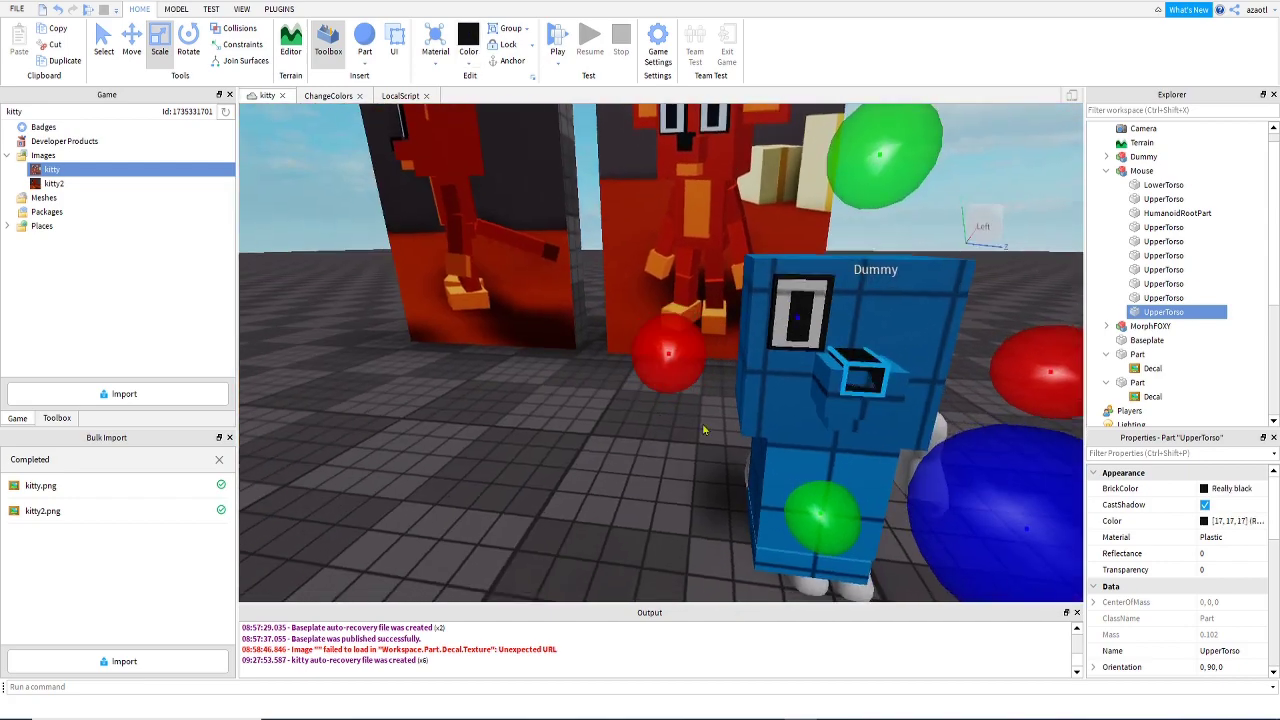
{"action": "right_click_drag", "start_coordinate": [705, 473], "coordinate": [705, 473]}
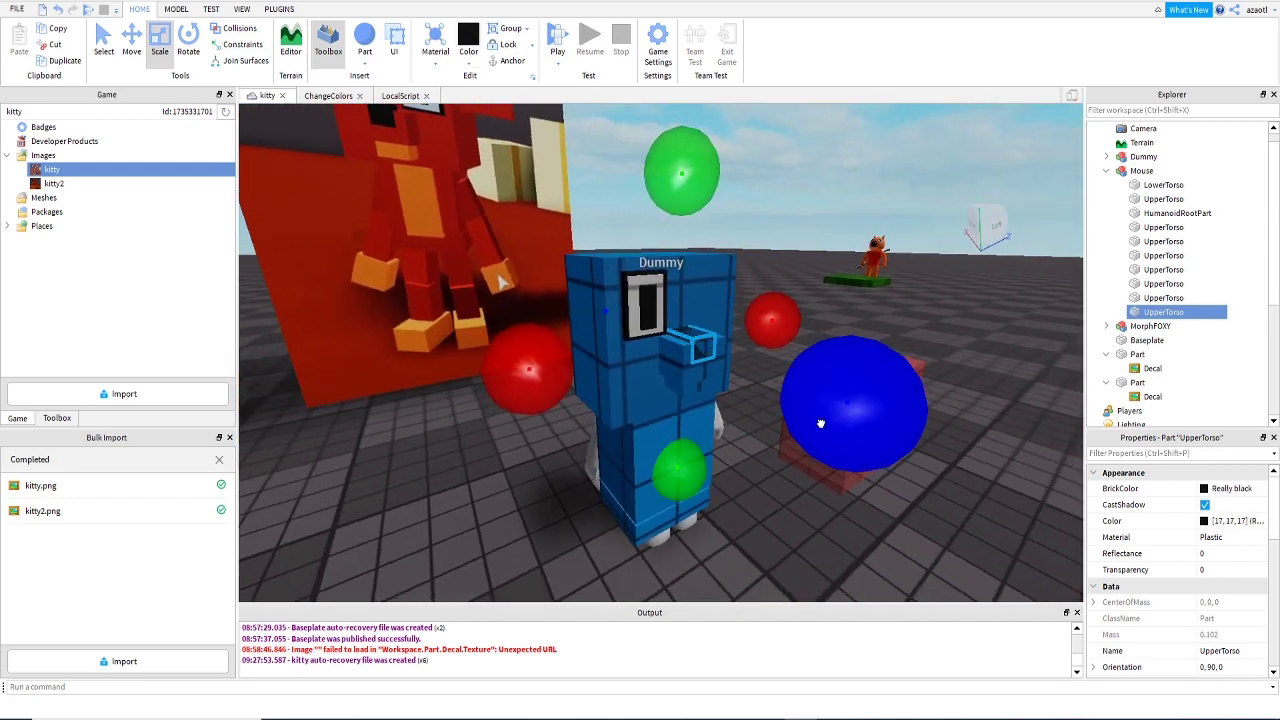
{"action": "left_click_drag", "start_coordinate": [820, 424], "coordinate": [825, 427]}
{"action": "left_click", "coordinate": [796, 539]}
{"action": "right_click_drag", "start_coordinate": [801, 511], "coordinate": [801, 511]}
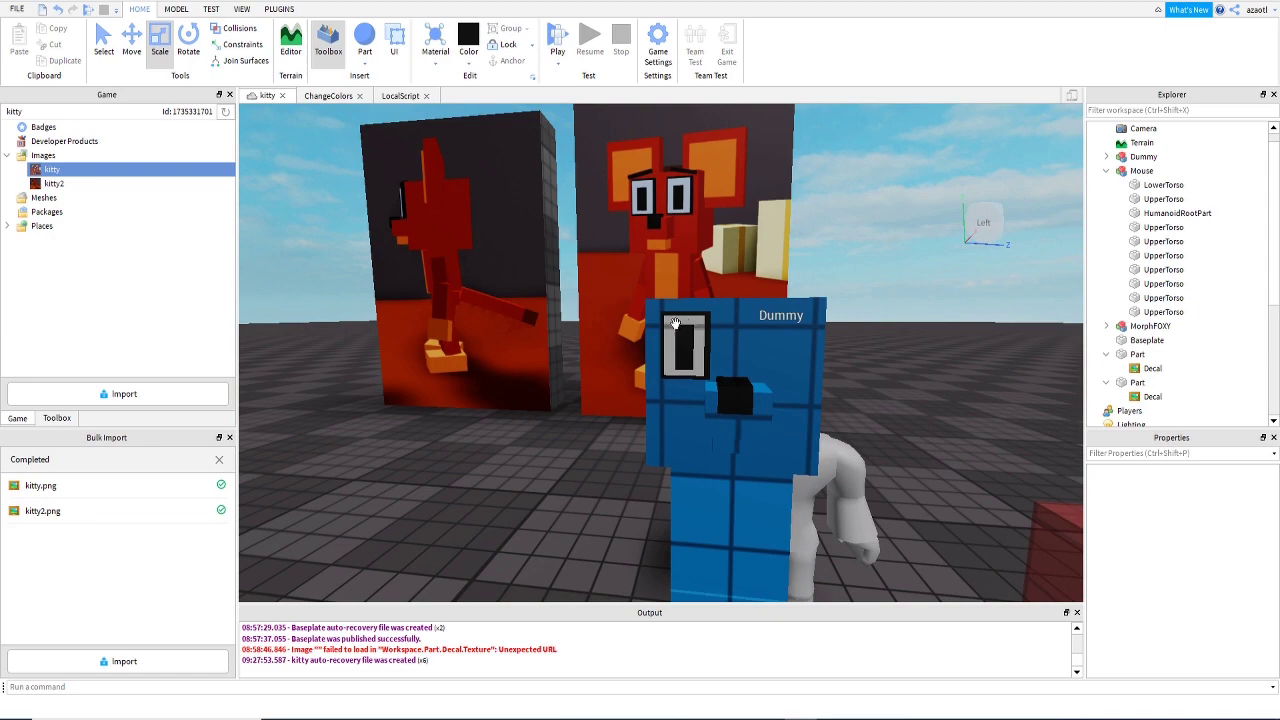
Select only the eye's black frame, white block and pupil together and duplicate them for the second eye.
{"action": "right_click_drag", "start_coordinate": [675, 323], "coordinate": [668, 323]}
{"action": "left_click", "coordinate": [643, 303]}
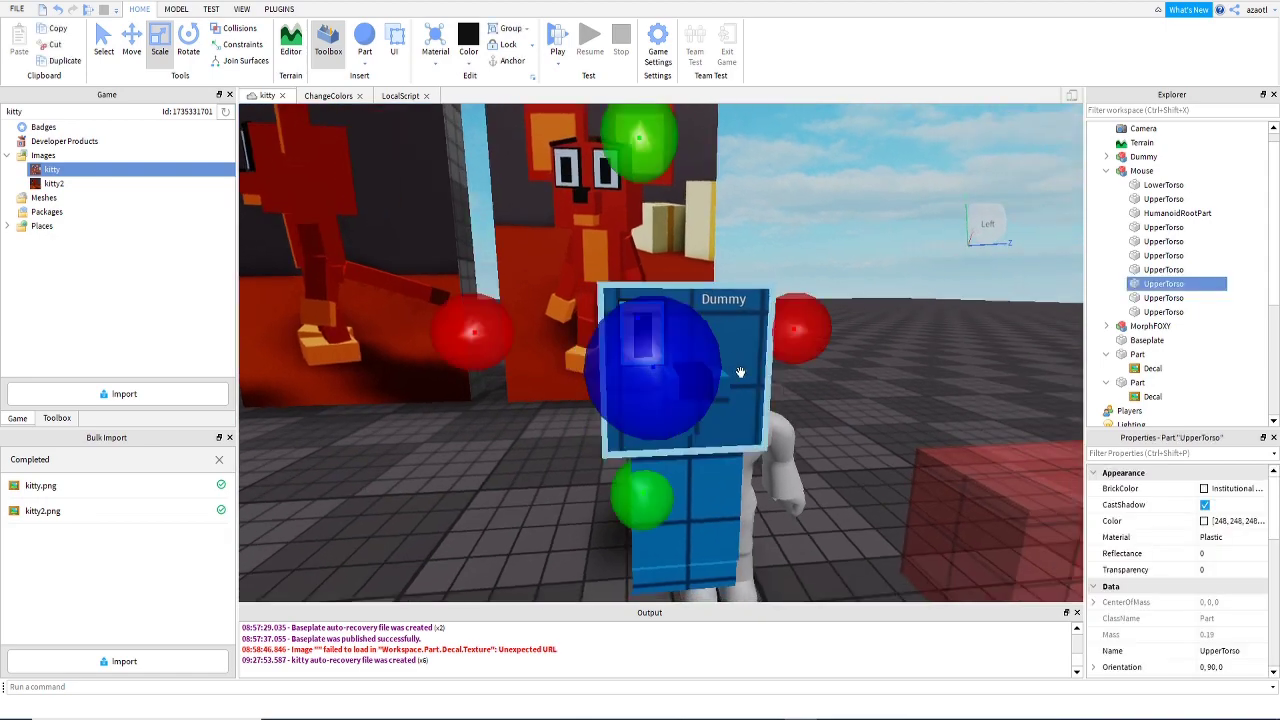
{"action": "right_click_drag", "start_coordinate": [811, 403], "coordinate": [811, 403]}
{"action": "left_click", "coordinate": [104, 40]}
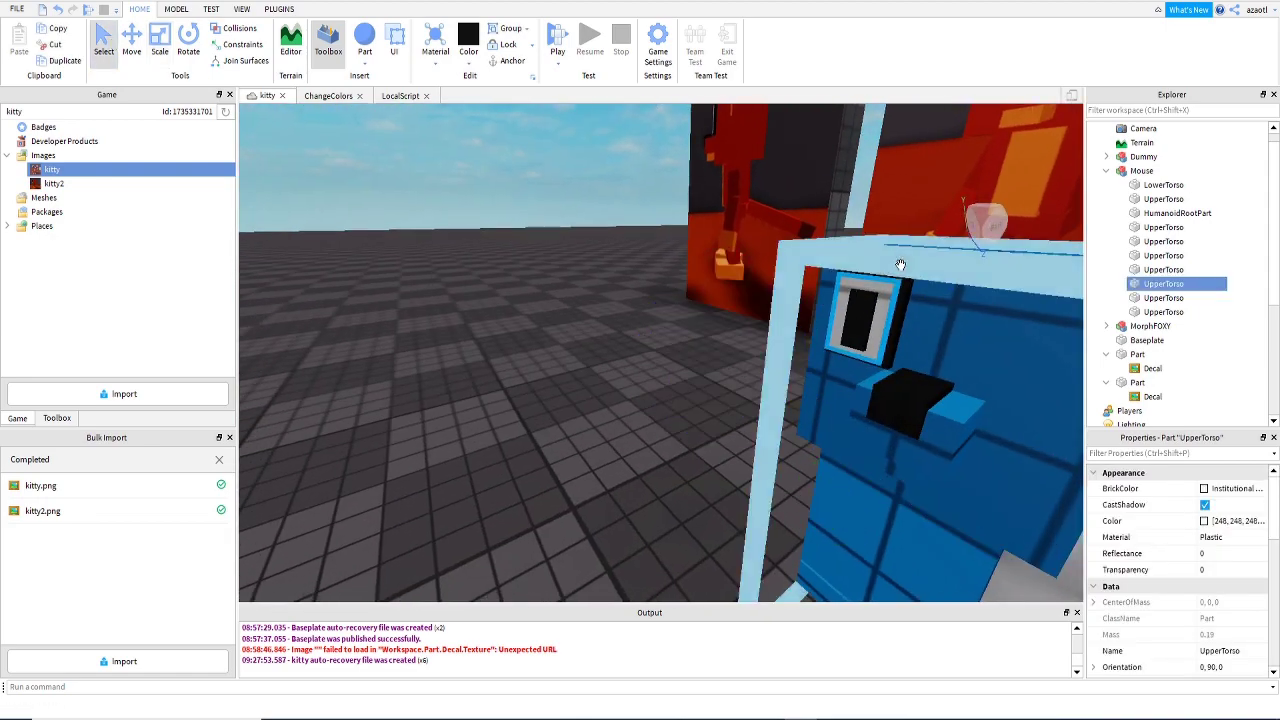
{"action": "left_click", "coordinate": [859, 343]}
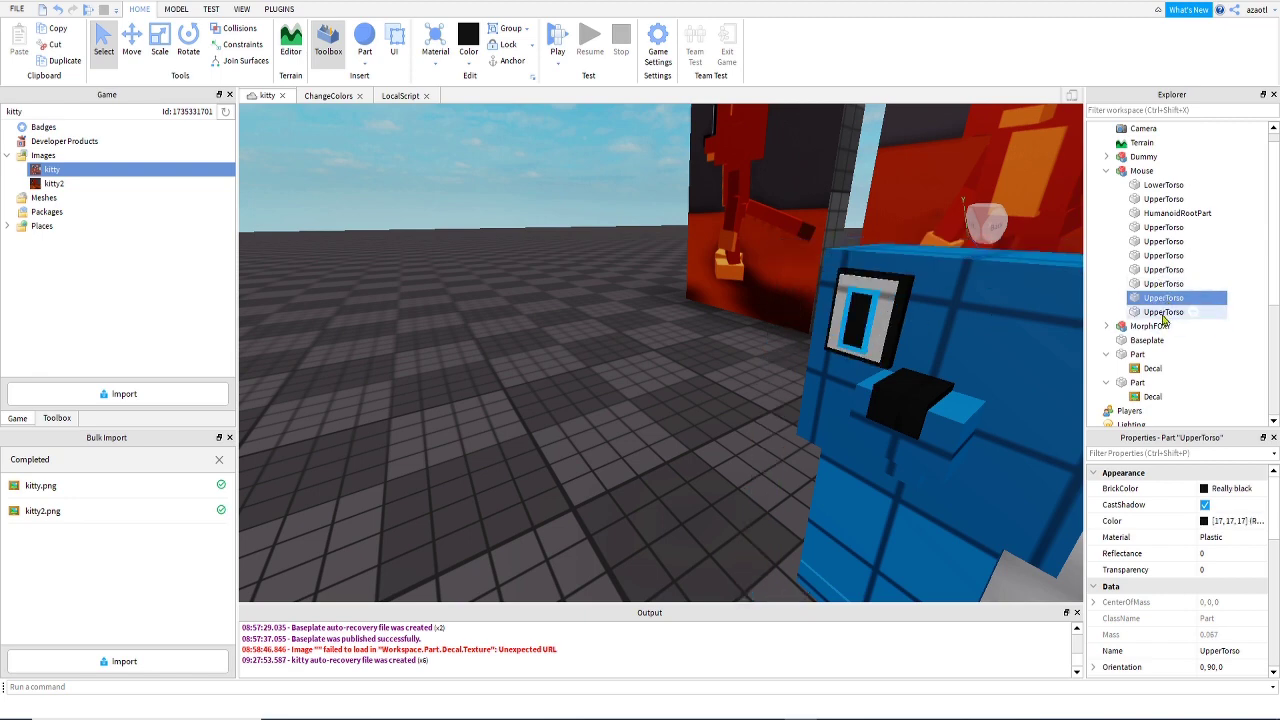
{"action": "left_click", "coordinate": [1163, 312]}
{"action": "left_click", "coordinate": [1160, 299]}
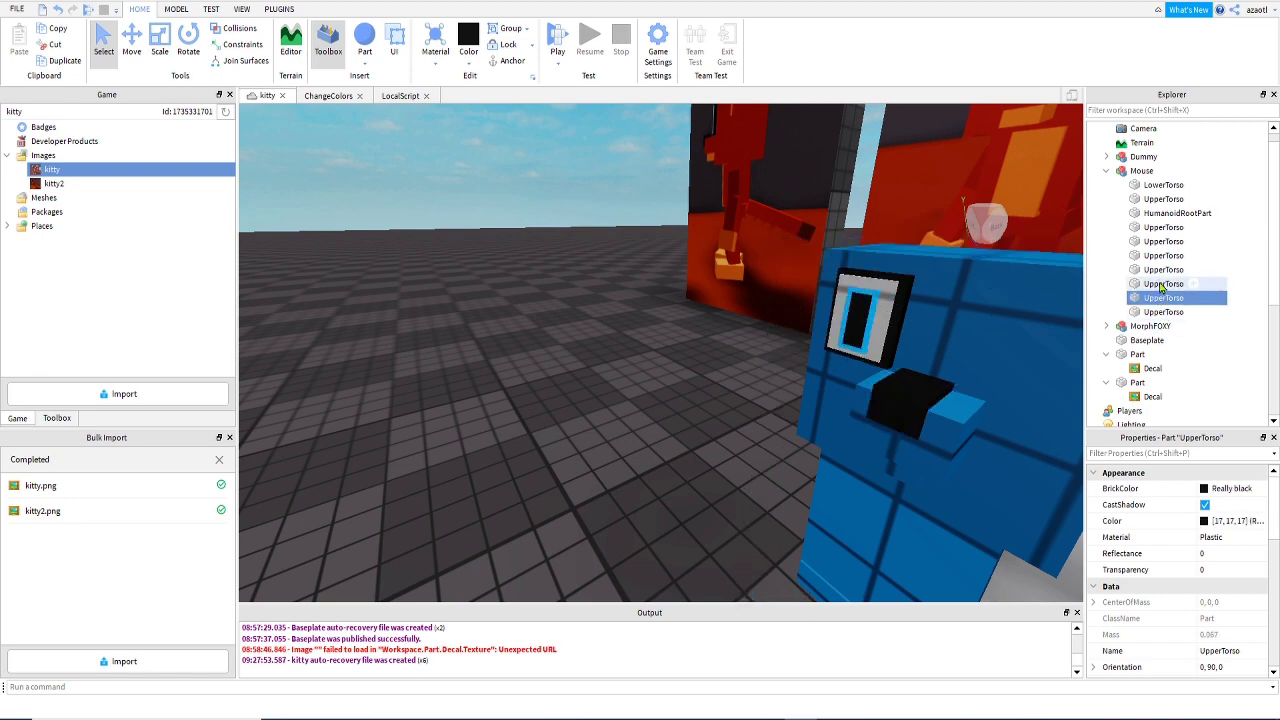
{"action": "left_click", "coordinate": [1162, 285], "text": "ctrl"}
{"action": "left_click", "coordinate": [1160, 271], "text": "ctrl"}
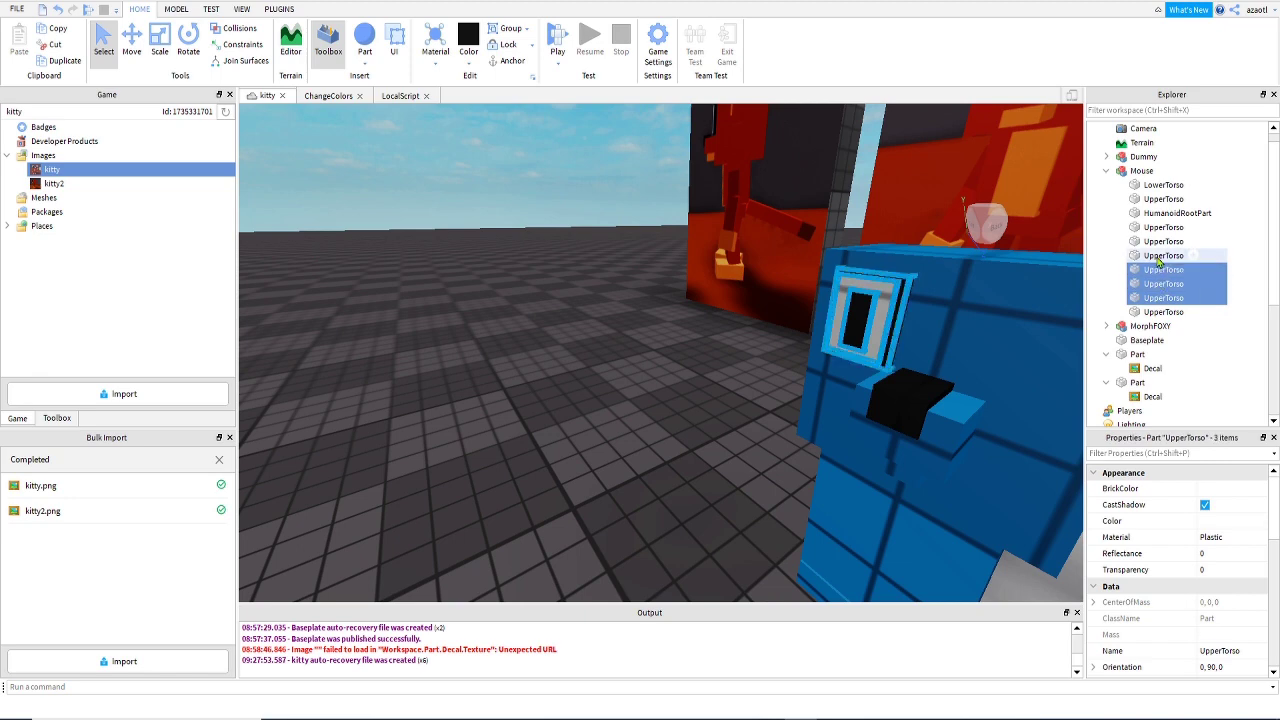
{"action": "left_click", "coordinate": [1159, 256], "text": "ctrl"}
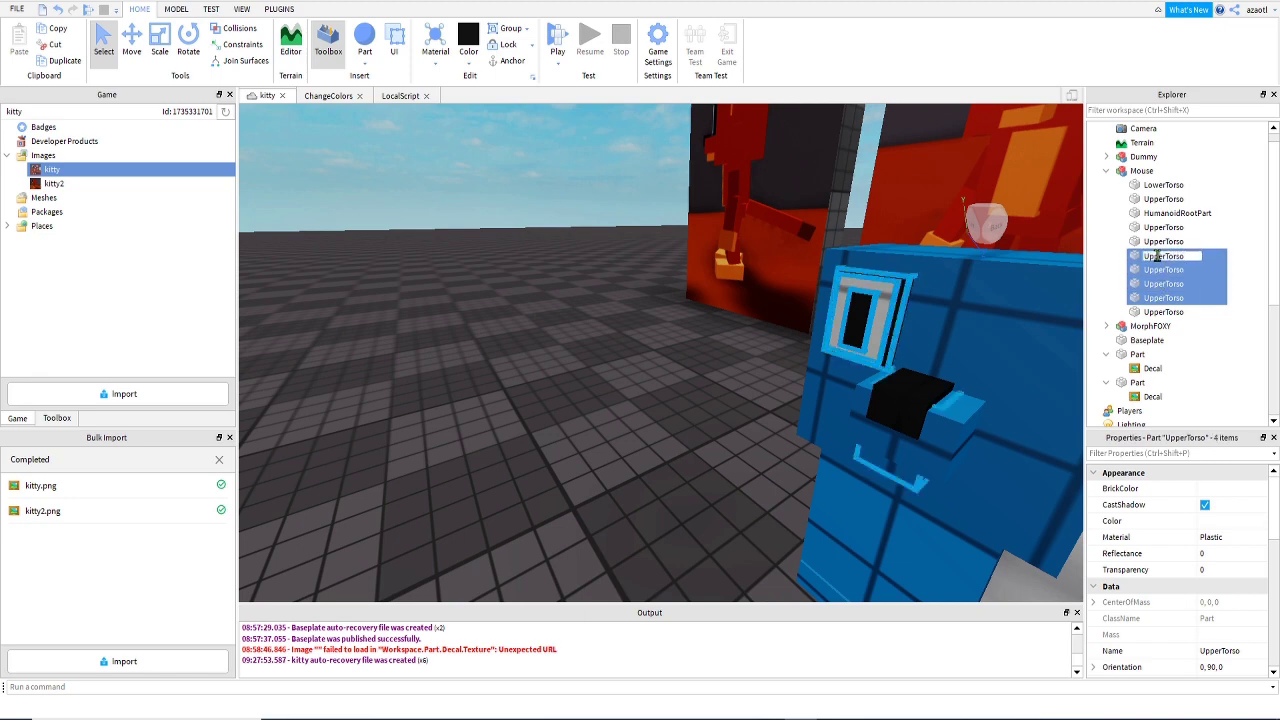
{"action": "left_click", "coordinate": [1136, 257], "text": "ctrl"}
{"action": "right_click_drag", "start_coordinate": [782, 387], "coordinate": [776, 379]}
{"action": "key", "text": "ctrl+d"}
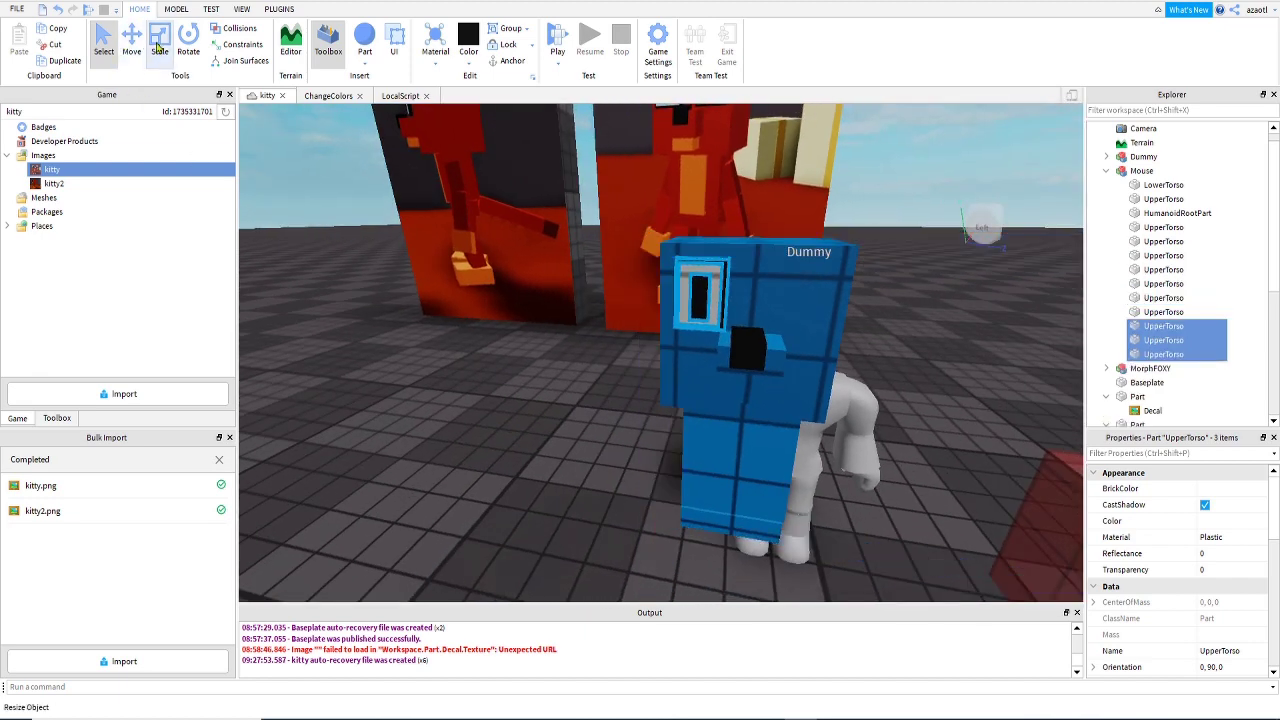
Move the duplicated eye across the face to the other side of the snout and fine-tune its position.
{"action": "left_click", "coordinate": [131, 44]}
{"action": "left_click_drag", "start_coordinate": [612, 287], "coordinate": [713, 300]}
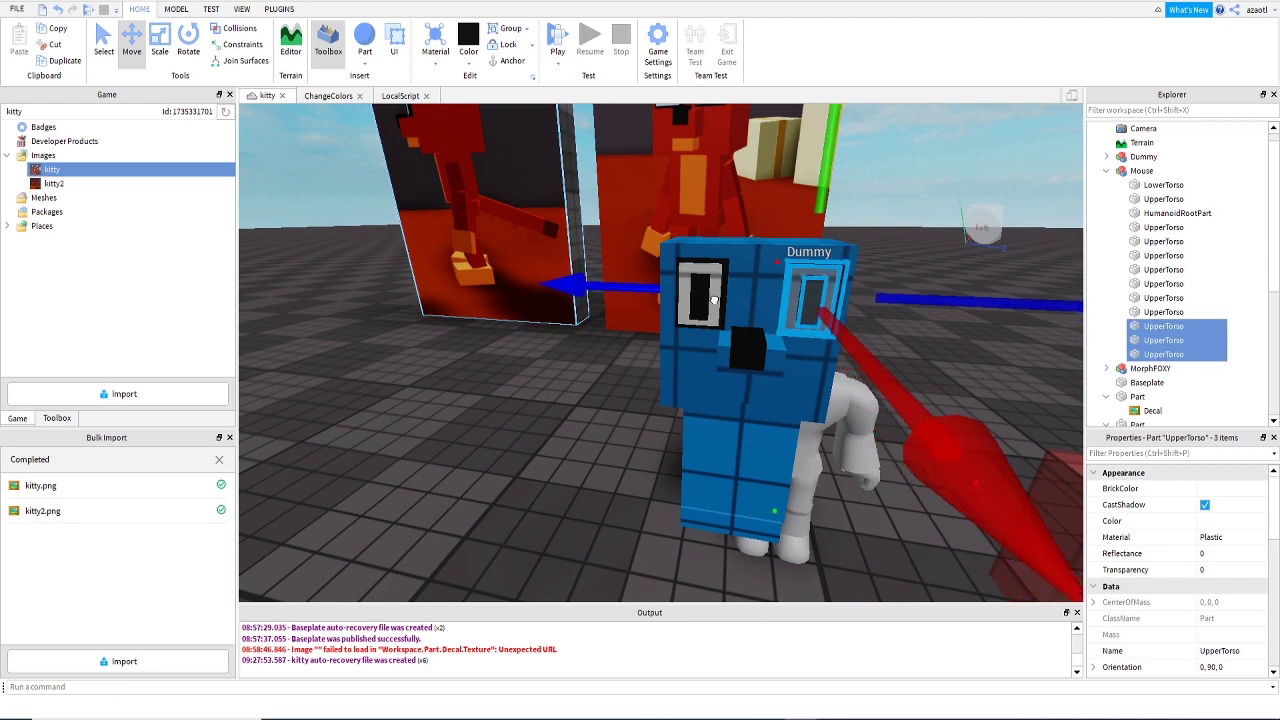
{"action": "left_click_drag", "start_coordinate": [714, 302], "coordinate": [711, 310]}
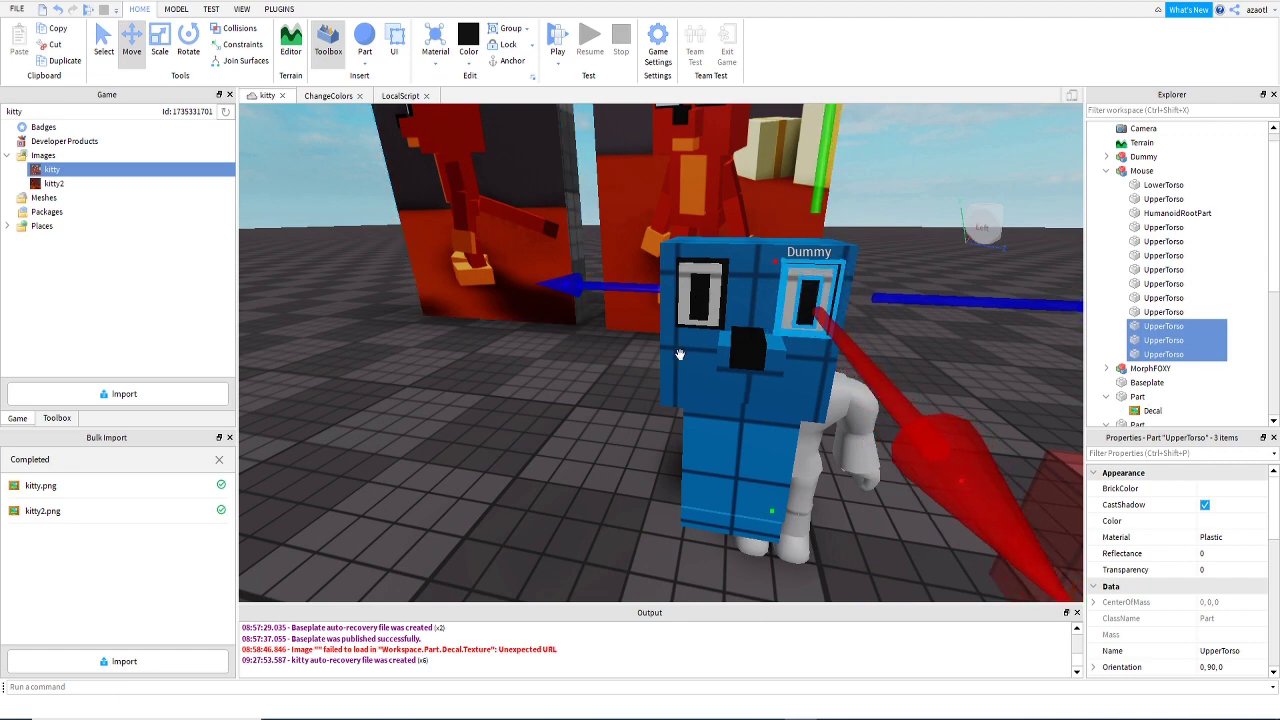
Shift the black nose block slightly sideways to center it on the snout and shorten its depth from behind.
{"action": "left_click", "coordinate": [745, 345]}
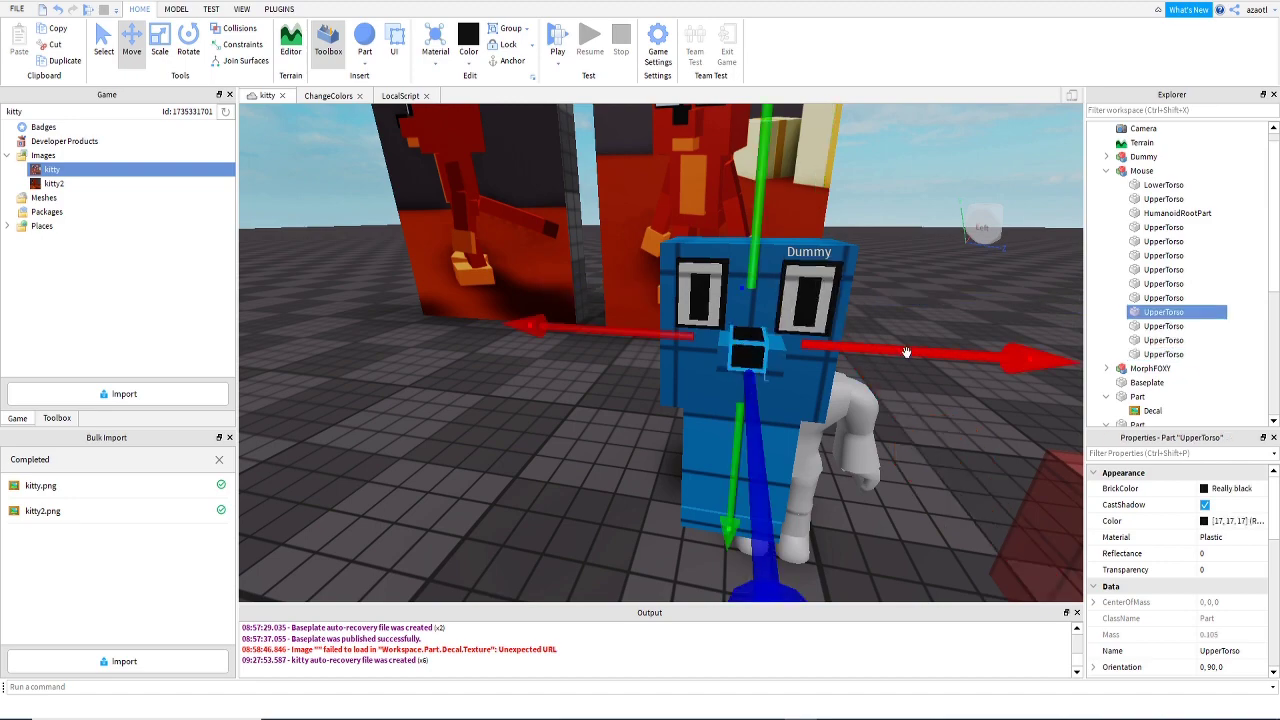
{"action": "left_click_drag", "start_coordinate": [905, 352], "coordinate": [912, 353]}
{"action": "right_click_drag", "start_coordinate": [884, 410], "coordinate": [874, 407]}
{"action": "key", "text": "w"}
{"action": "key", "text": "s"}
{"action": "key", "text": "d"}
{"action": "key", "text": "w"}
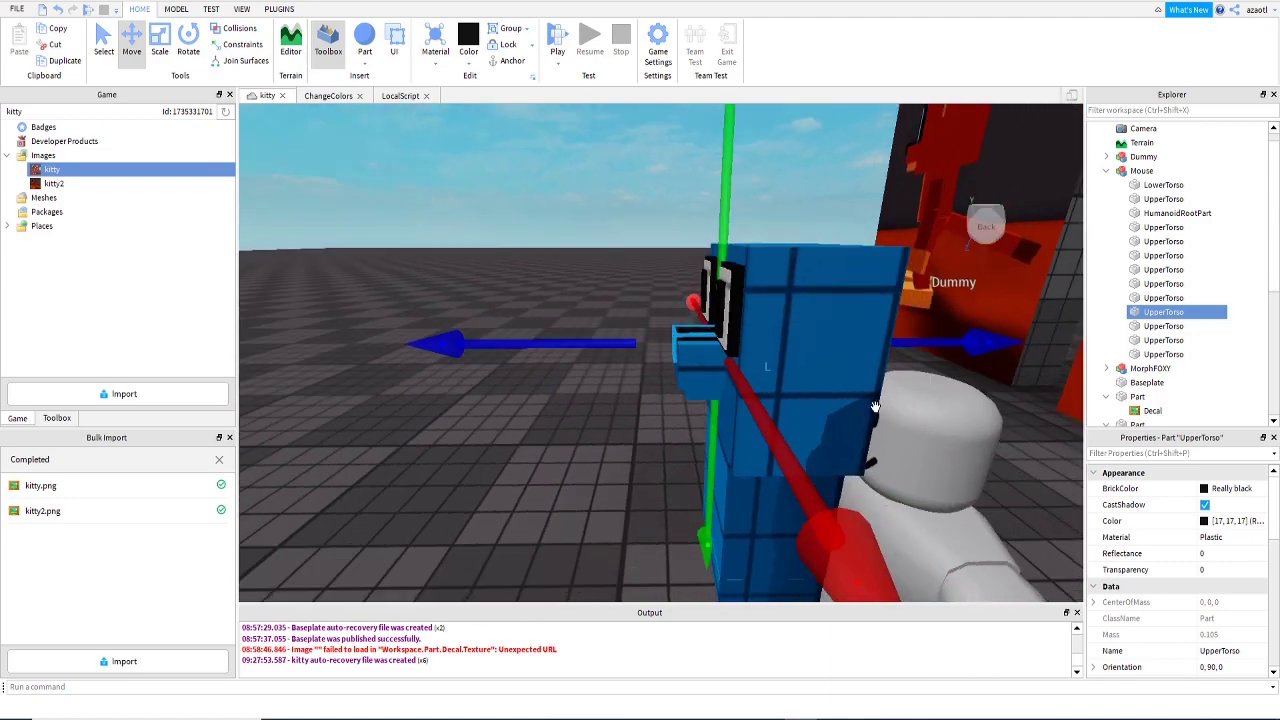
{"action": "left_click", "coordinate": [164, 55]}
{"action": "left_click_drag", "start_coordinate": [930, 337], "coordinate": [864, 352]}
{"action": "right_click_drag", "start_coordinate": [575, 403], "coordinate": [573, 402]}
{"action": "left_click", "coordinate": [485, 435]}
{"action": "right_click_drag", "start_coordinate": [485, 435], "coordinate": [484, 434]}
{"action": "key", "text": "a"}
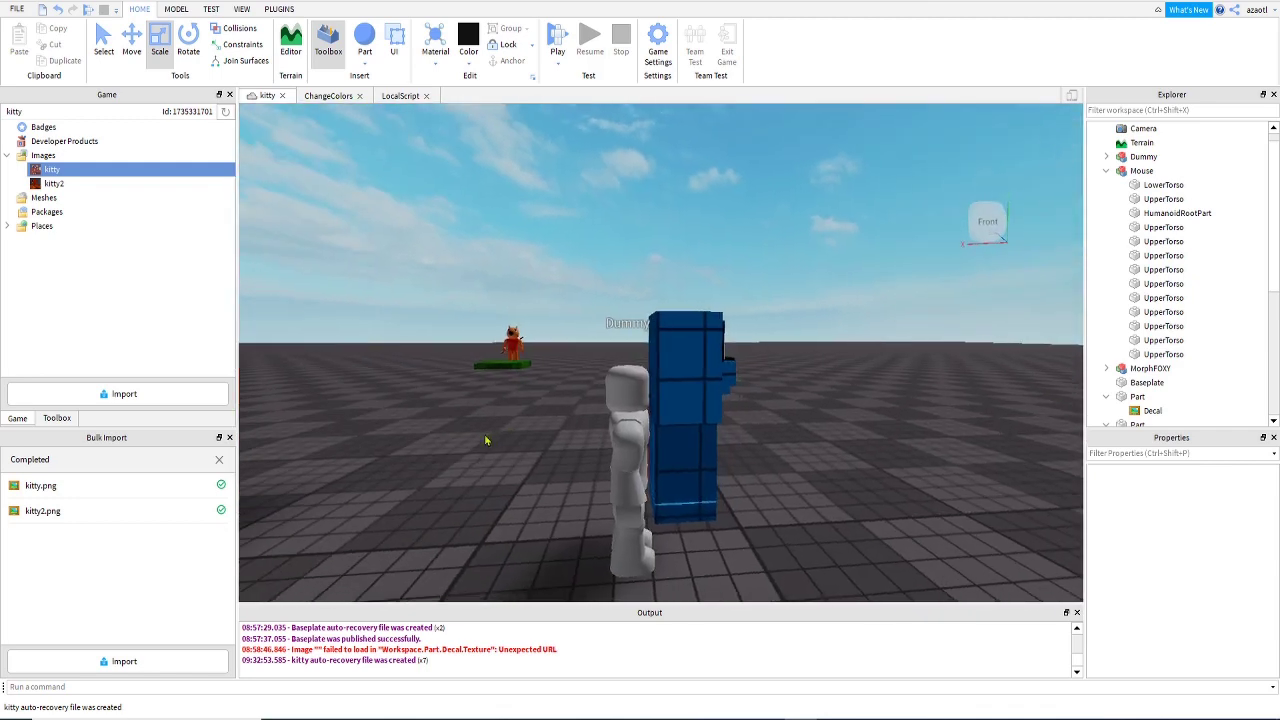
Extend the main head block backward so the head is deeper and overhangs the back of the torso.
{"action": "left_click", "coordinate": [685, 440]}
{"action": "left_click", "coordinate": [652, 365]}
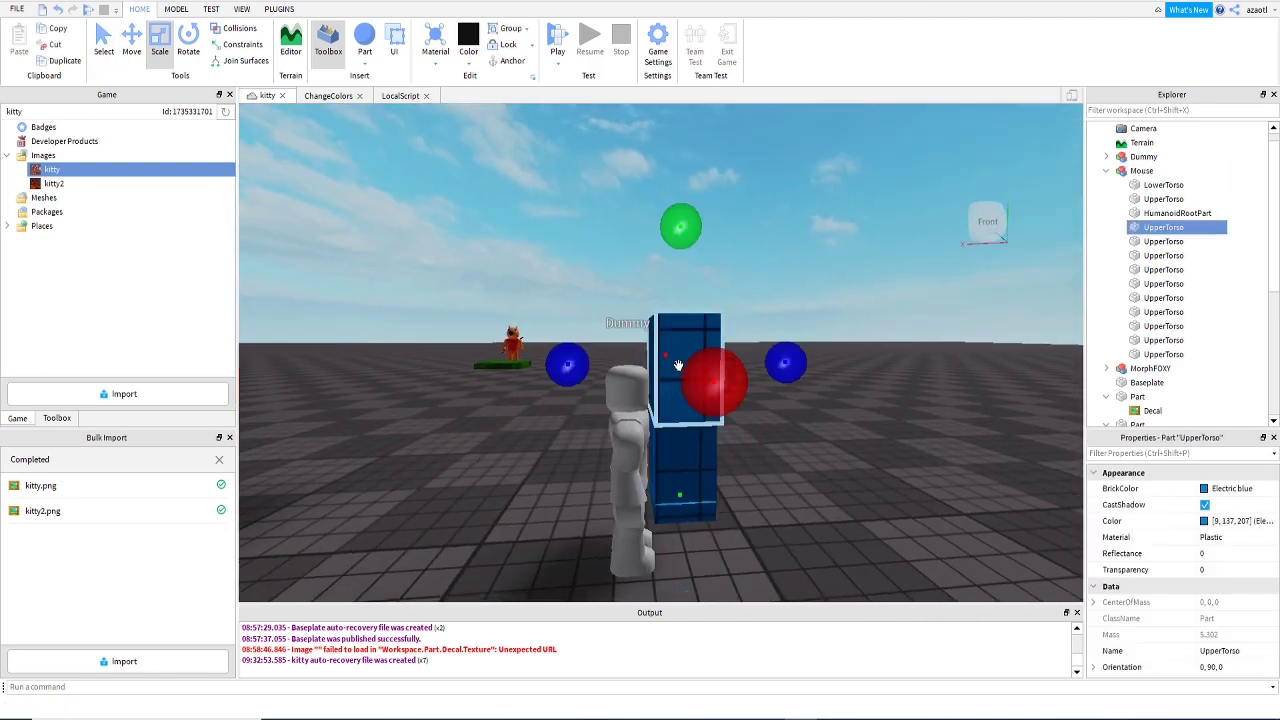
{"action": "key", "text": "ctrl+2"}
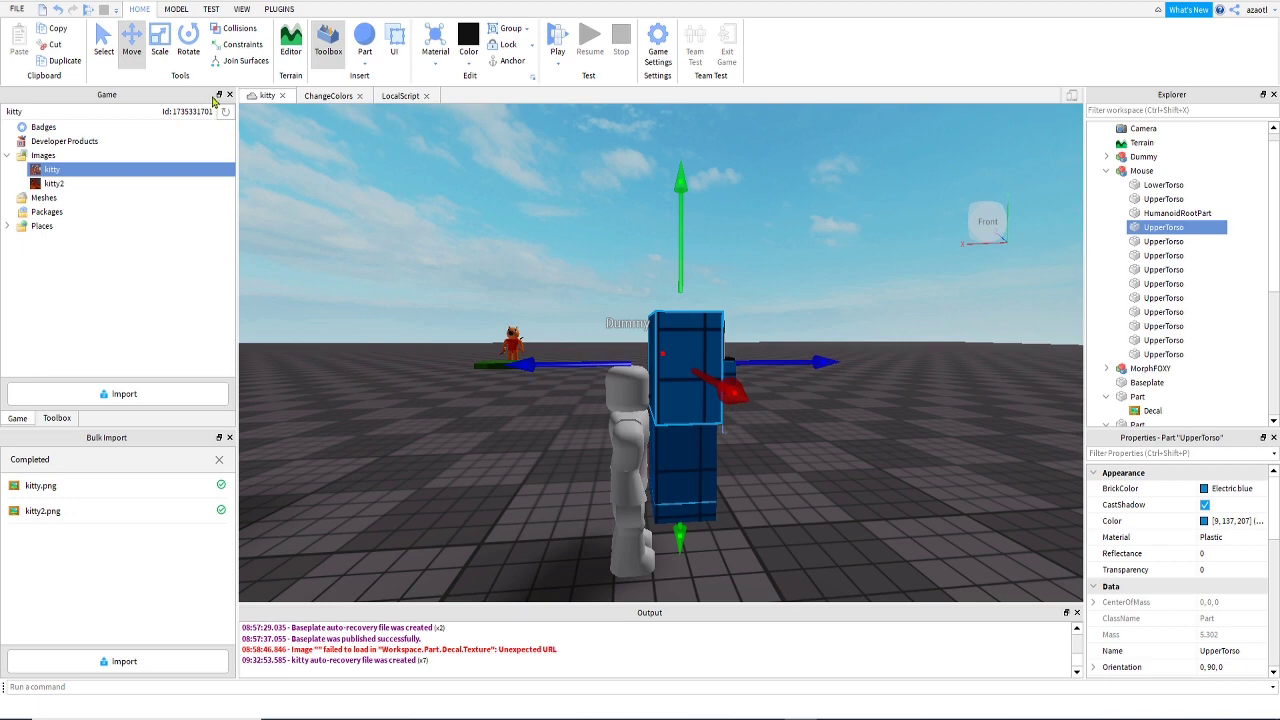
{"action": "left_click", "coordinate": [160, 40]}
{"action": "left_click_drag", "start_coordinate": [570, 366], "coordinate": [546, 366]}
{"action": "right_click_drag", "start_coordinate": [597, 459], "coordinate": [597, 459]}
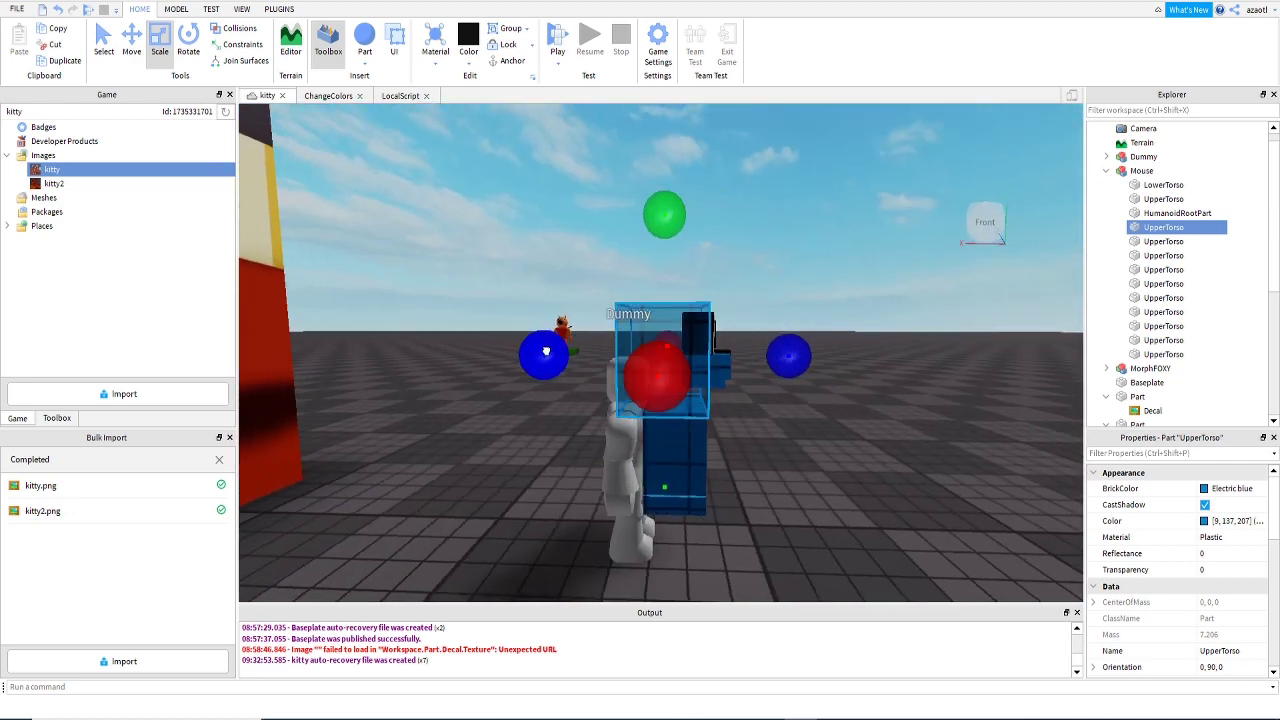
{"action": "left_click_drag", "start_coordinate": [537, 353], "coordinate": [546, 351]}
{"action": "left_click", "coordinate": [677, 272]}
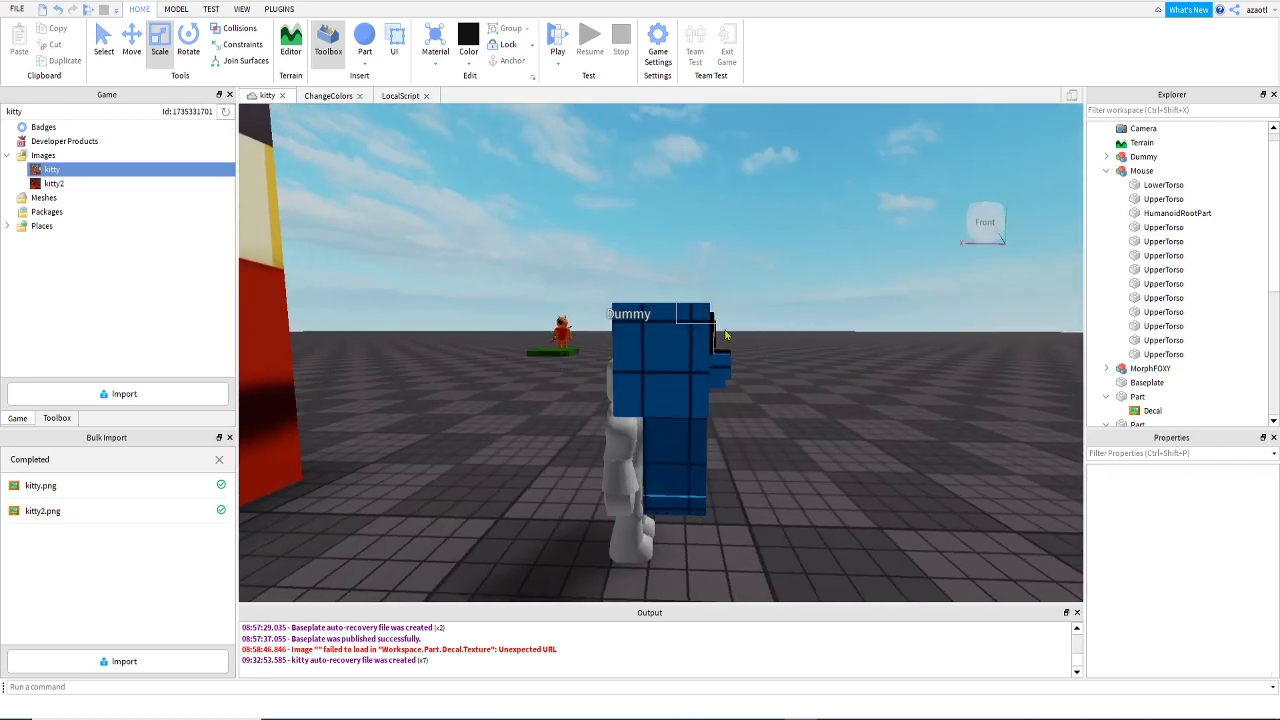
Select all the blocks that make up the Mouse's head together with the Move tool active.
{"action": "left_click", "coordinate": [677, 342]}
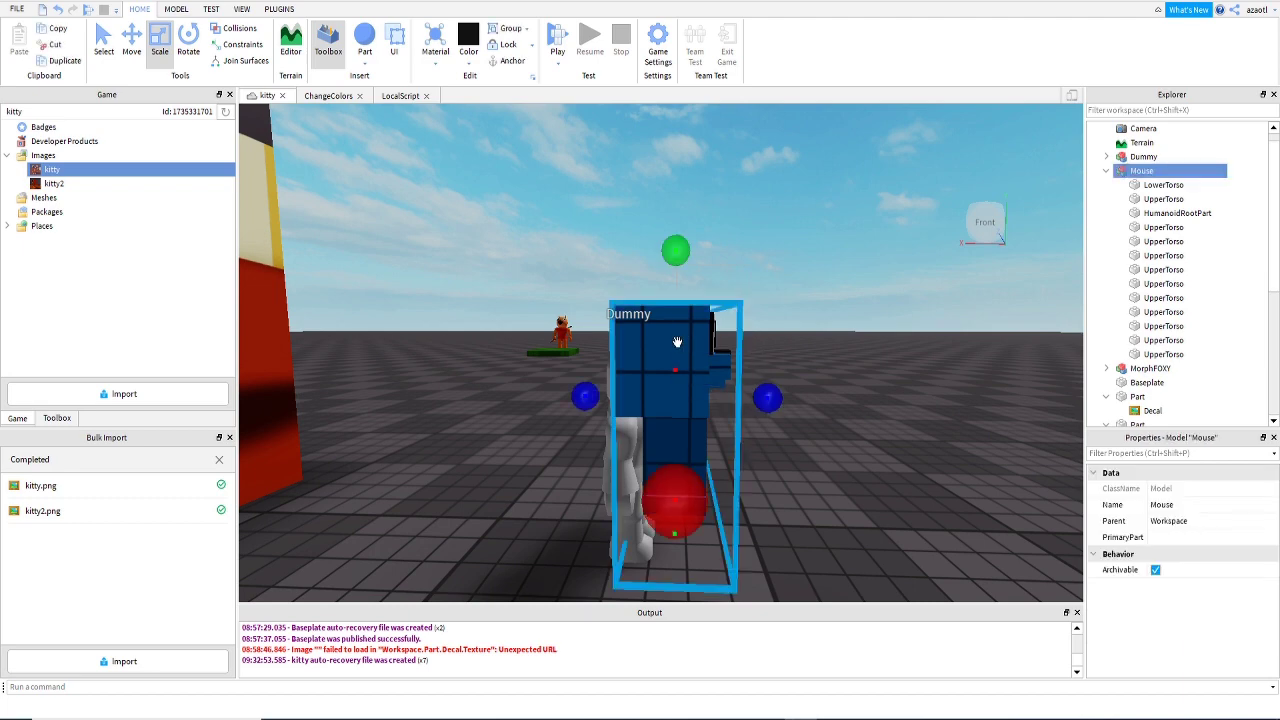
{"action": "key", "text": "Down"}
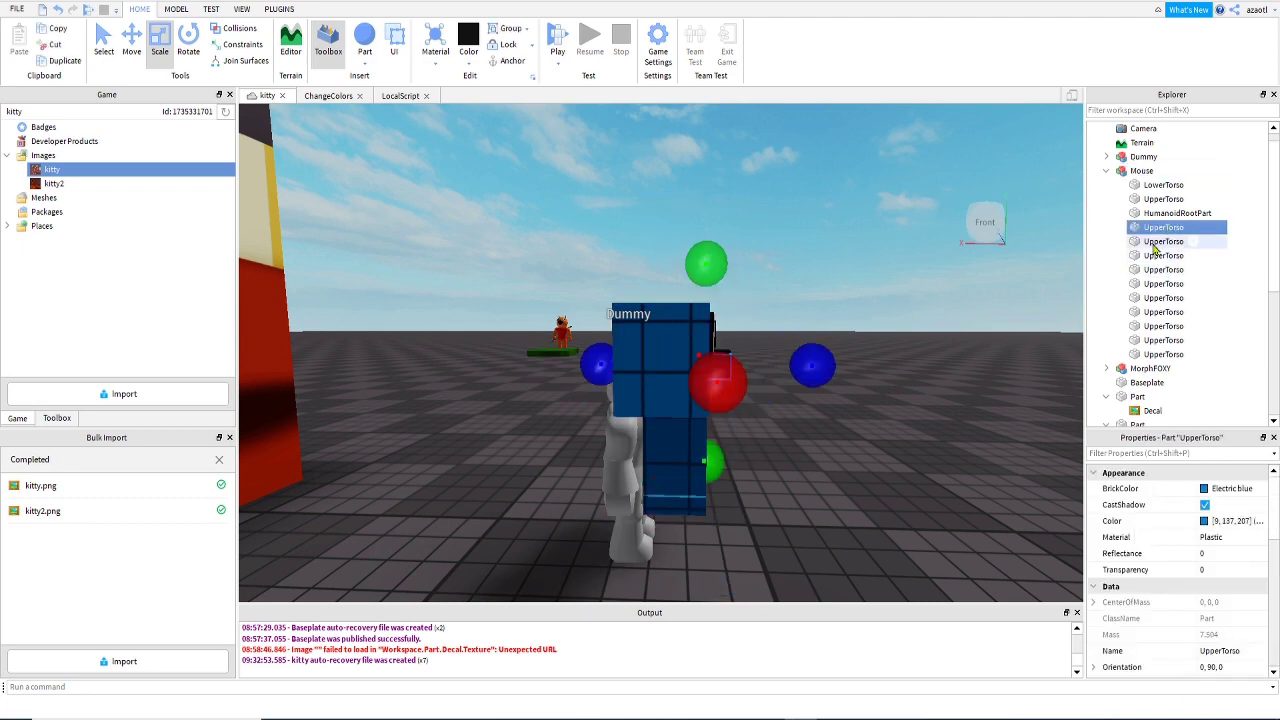
{"action": "left_click", "coordinate": [1161, 271]}
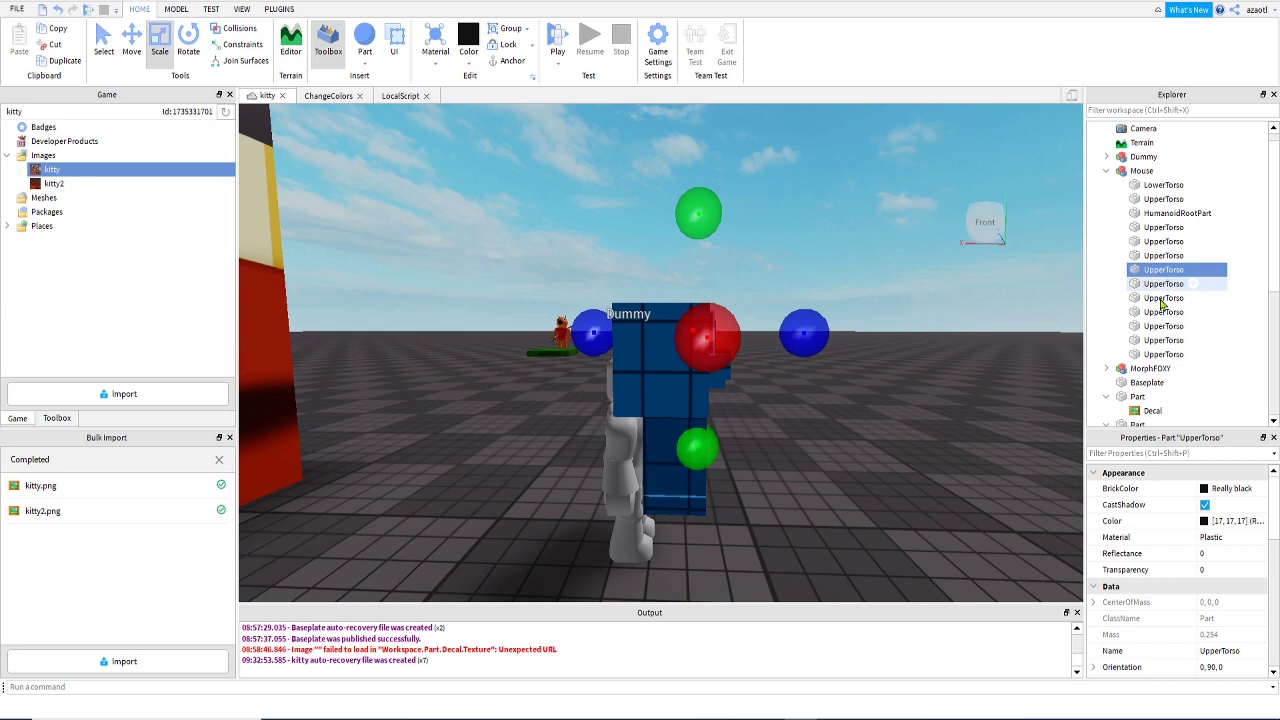
{"action": "left_click", "coordinate": [1156, 357]}
{"action": "key", "text": "shift+Up"}
{"action": "key", "text": "shift+Up"}
{"action": "key", "text": "shift+Up"}
{"action": "key", "text": "shift+Up"}
{"action": "key", "text": "shift+Up"}
{"action": "key", "text": "shift+Up"}
{"action": "key", "text": "shift+Up"}
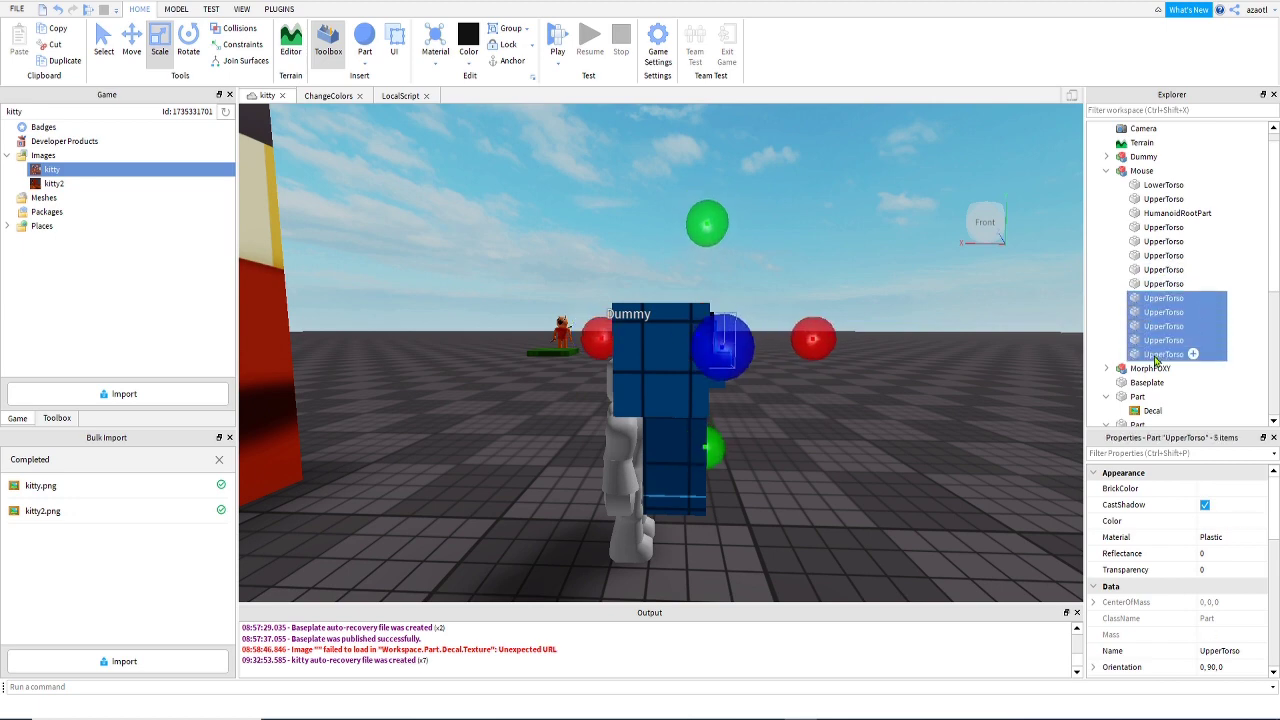
{"action": "key", "text": "shift+Up"}
{"action": "key", "text": "shift+Up"}
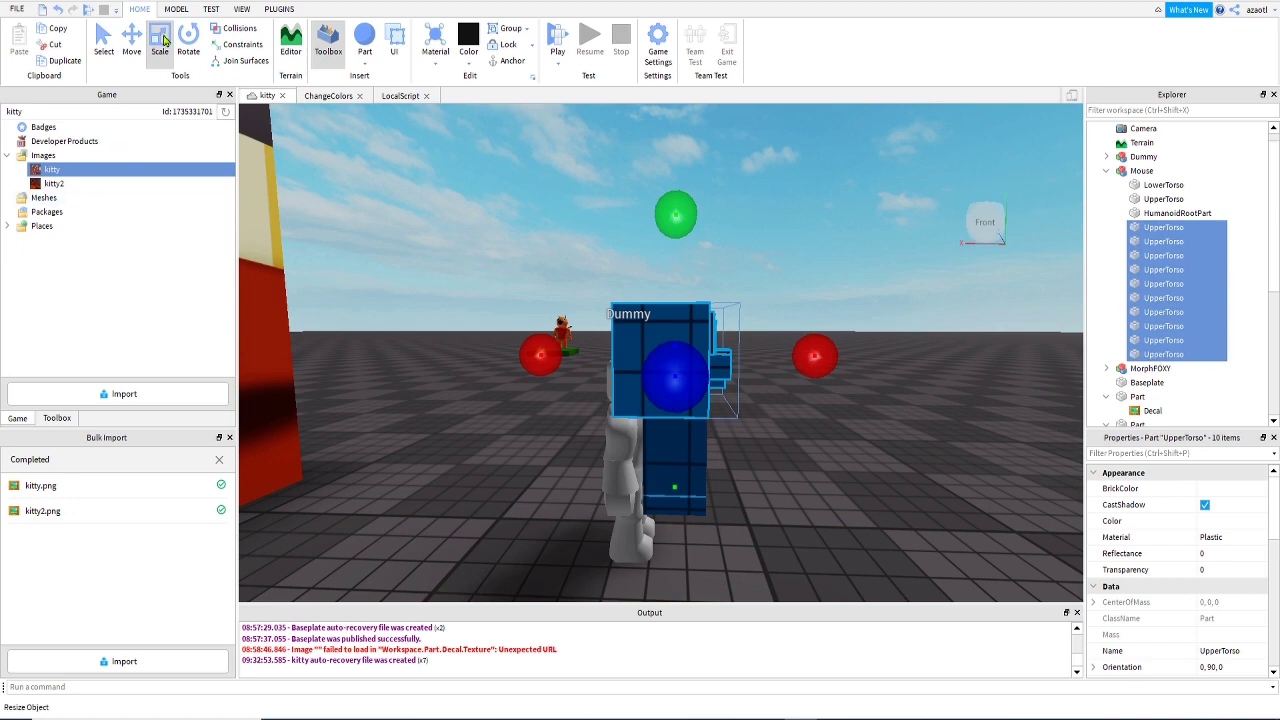
{"action": "left_click", "coordinate": [131, 45]}
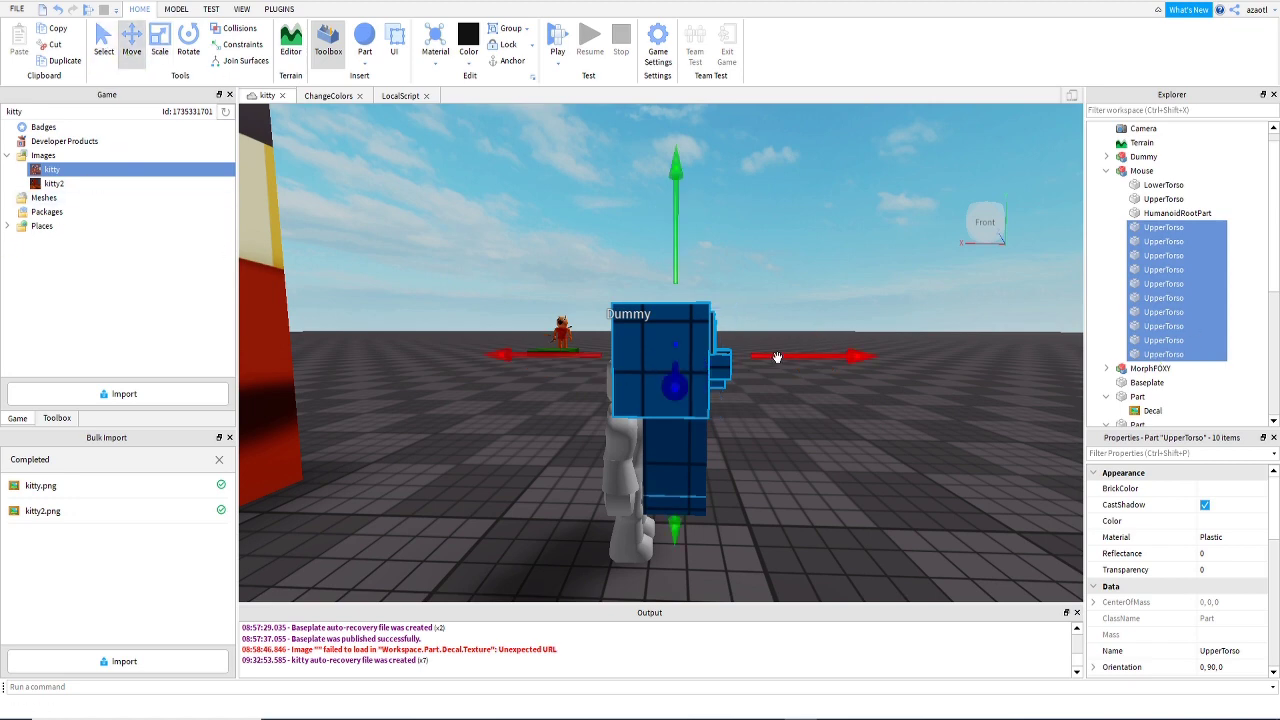
{"action": "right_click_drag", "start_coordinate": [828, 441], "coordinate": [828, 434]}
{"action": "left_click", "coordinate": [714, 543]}
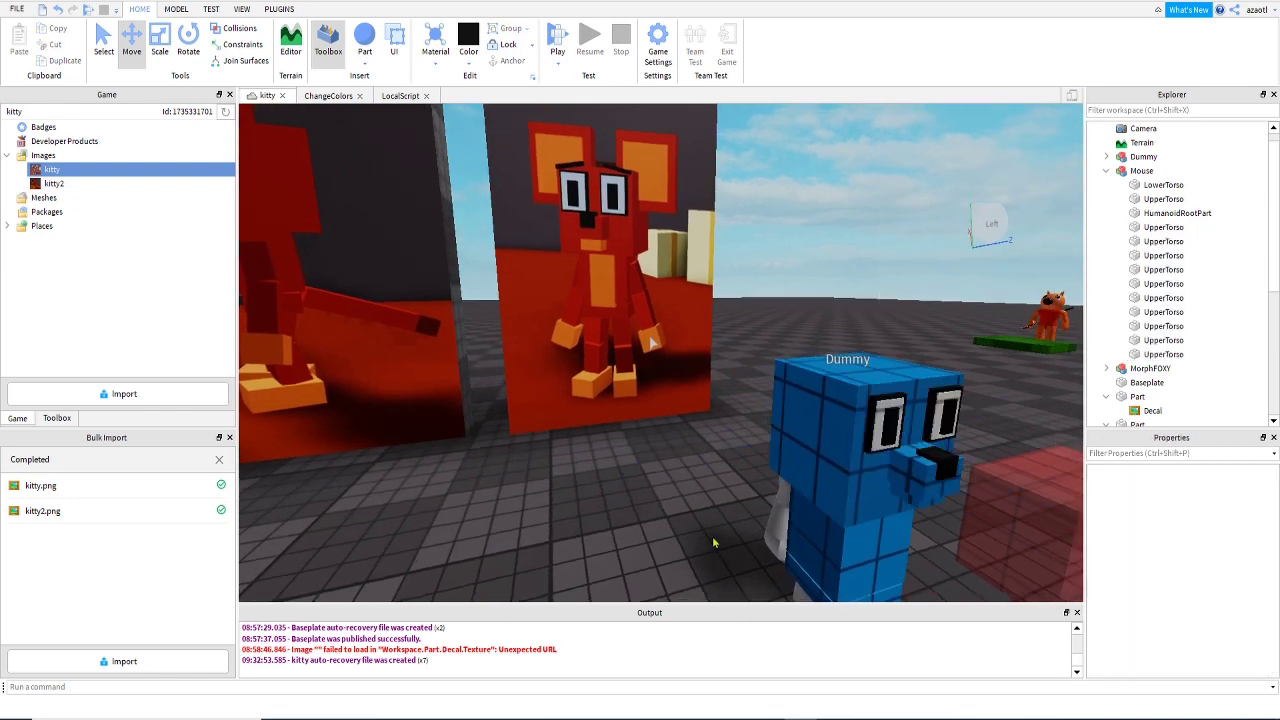
Try Cyan, Light blue and Toothpaste as colors for the lower jaw block.
{"action": "right_click_drag", "start_coordinate": [714, 543], "coordinate": [714, 542]}
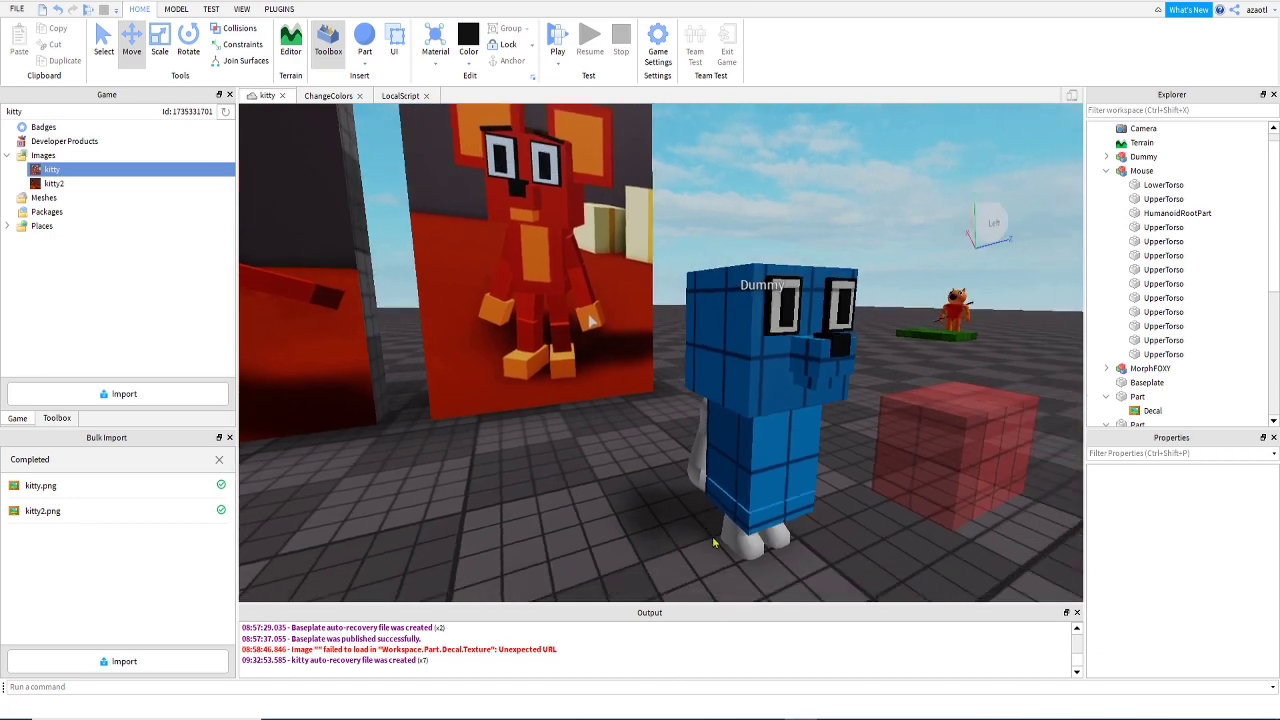
{"action": "right_click_drag", "start_coordinate": [826, 514], "coordinate": [826, 517]}
{"action": "right_click_drag", "start_coordinate": [576, 277], "coordinate": [576, 277]}
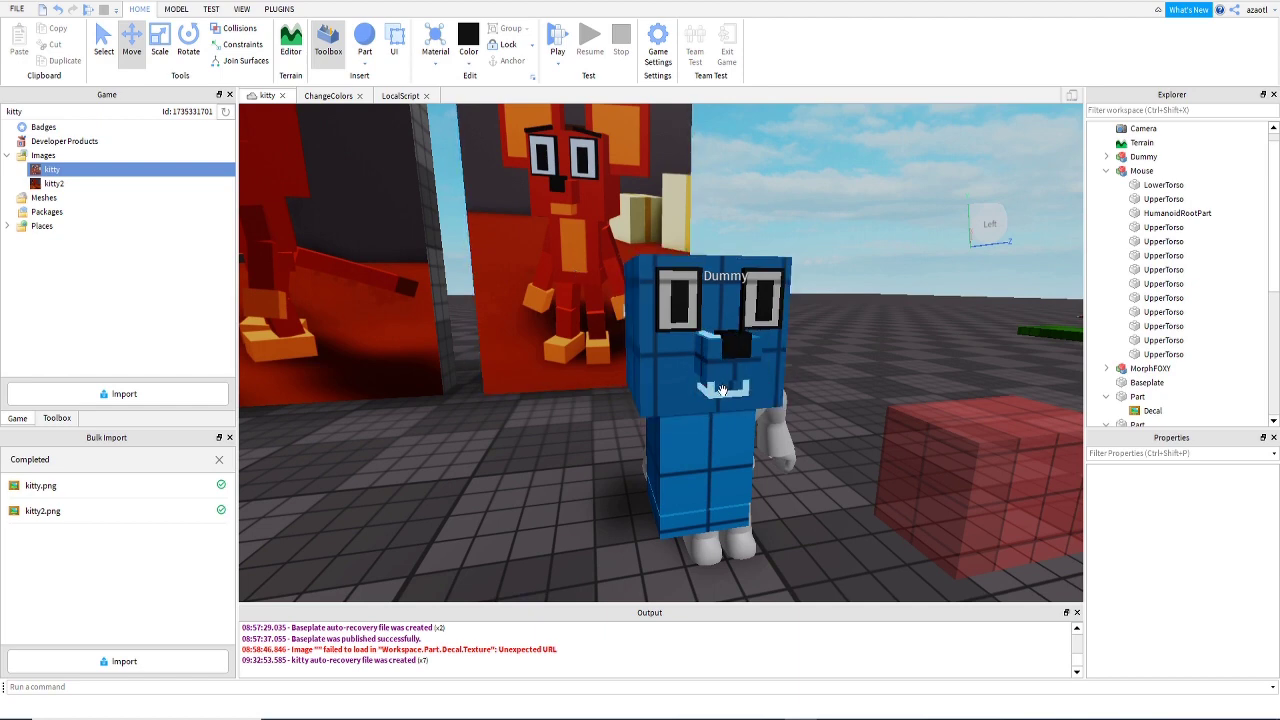
{"action": "left_click", "coordinate": [722, 392]}
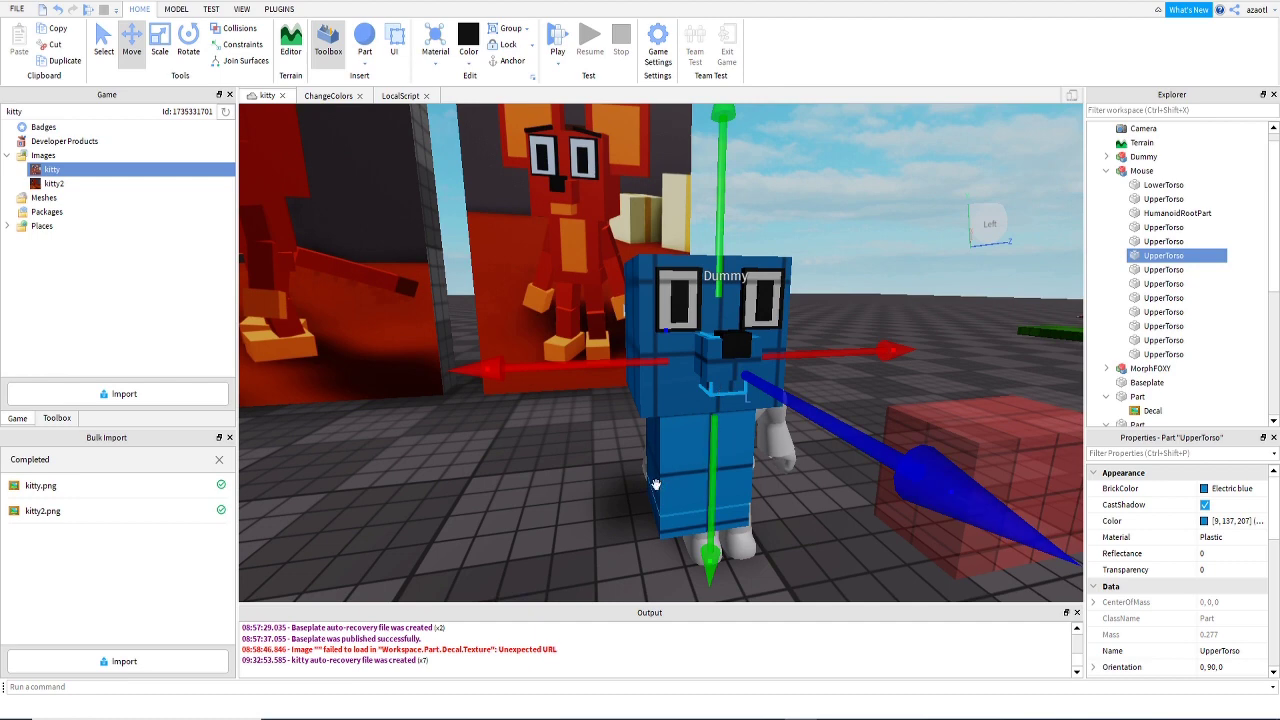
{"action": "scroll", "coordinate": [589, 491], "scroll_direction": "up", "scroll_amount": 2}
{"action": "left_click", "coordinate": [467, 66]}
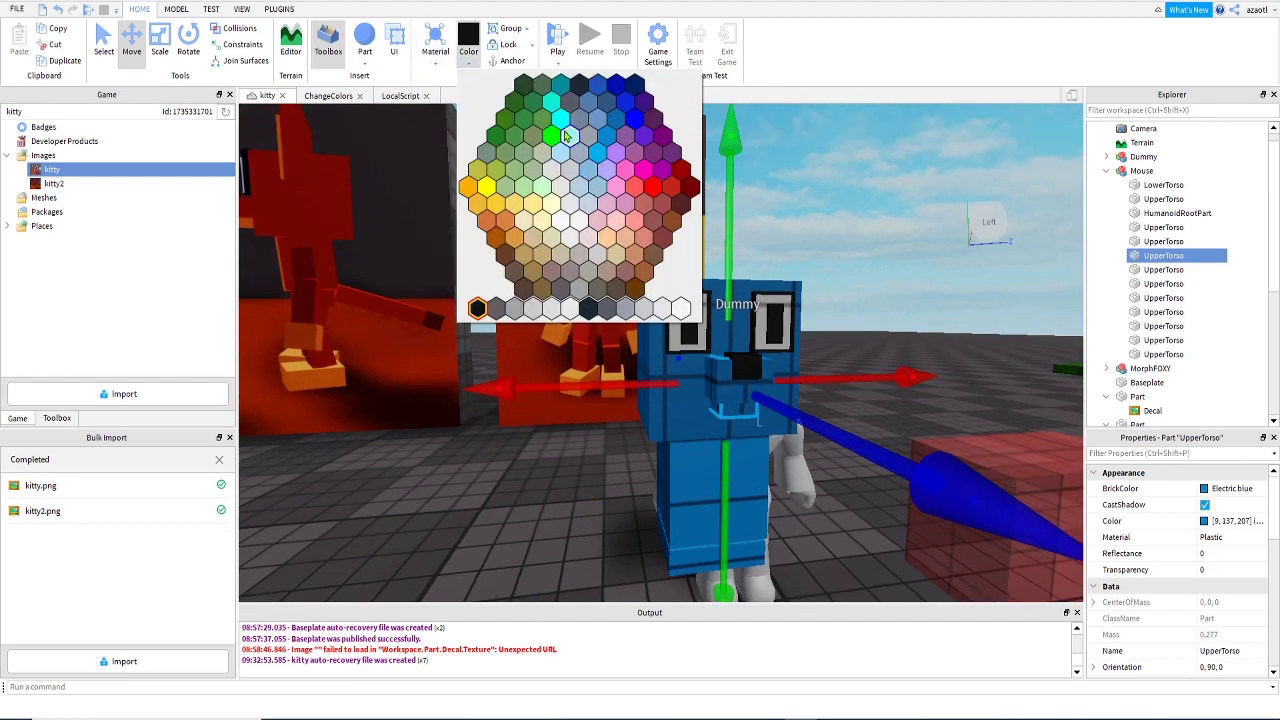
{"action": "left_click", "coordinate": [597, 153]}
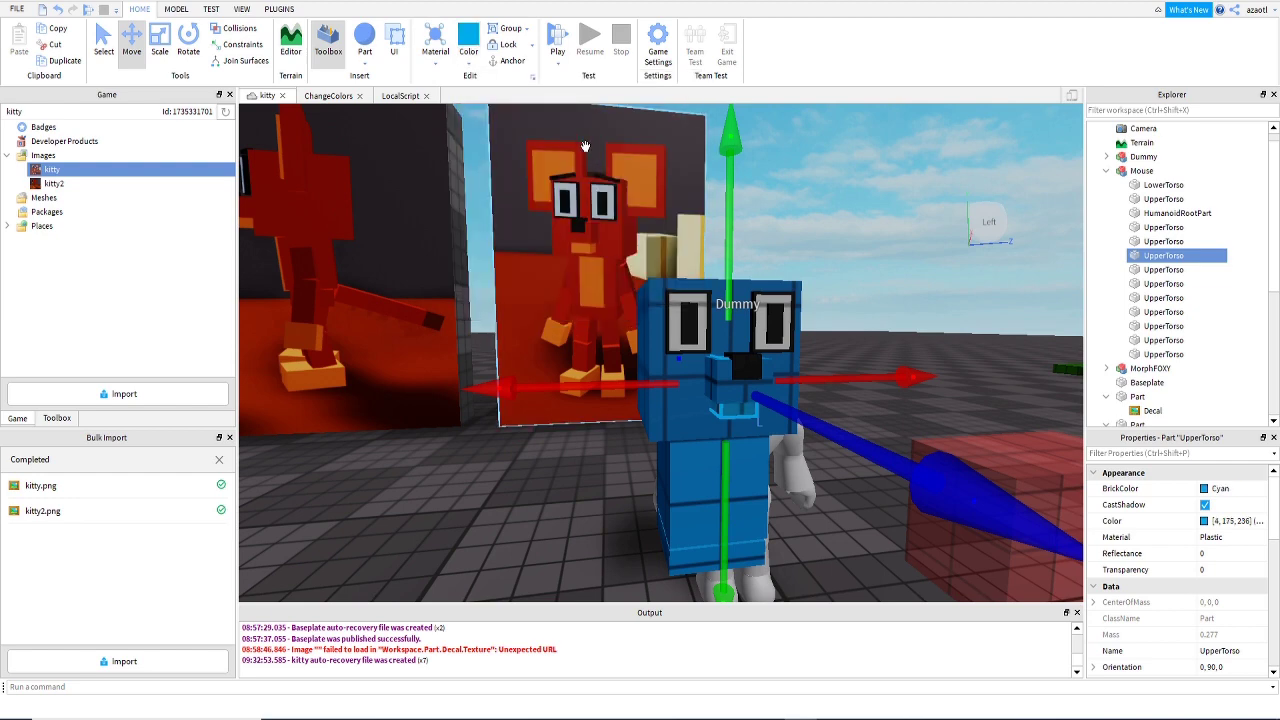
{"action": "left_click", "coordinate": [467, 64]}
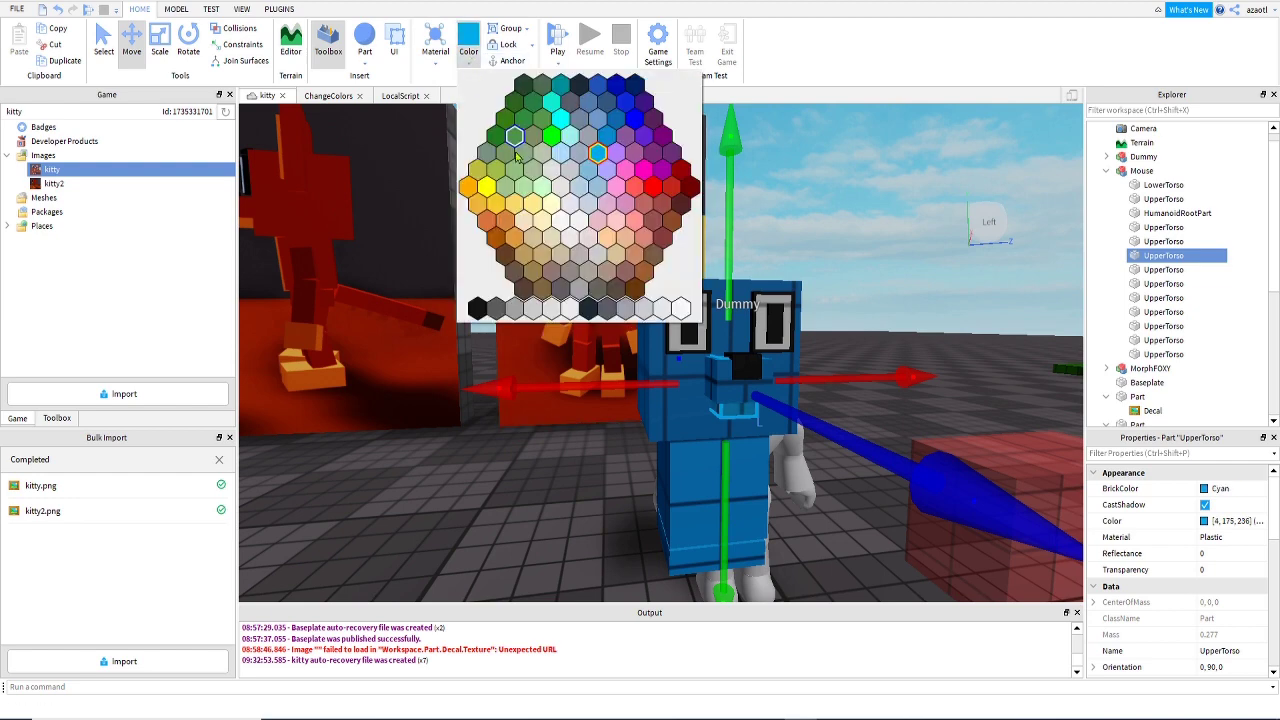
{"action": "left_click", "coordinate": [577, 191]}
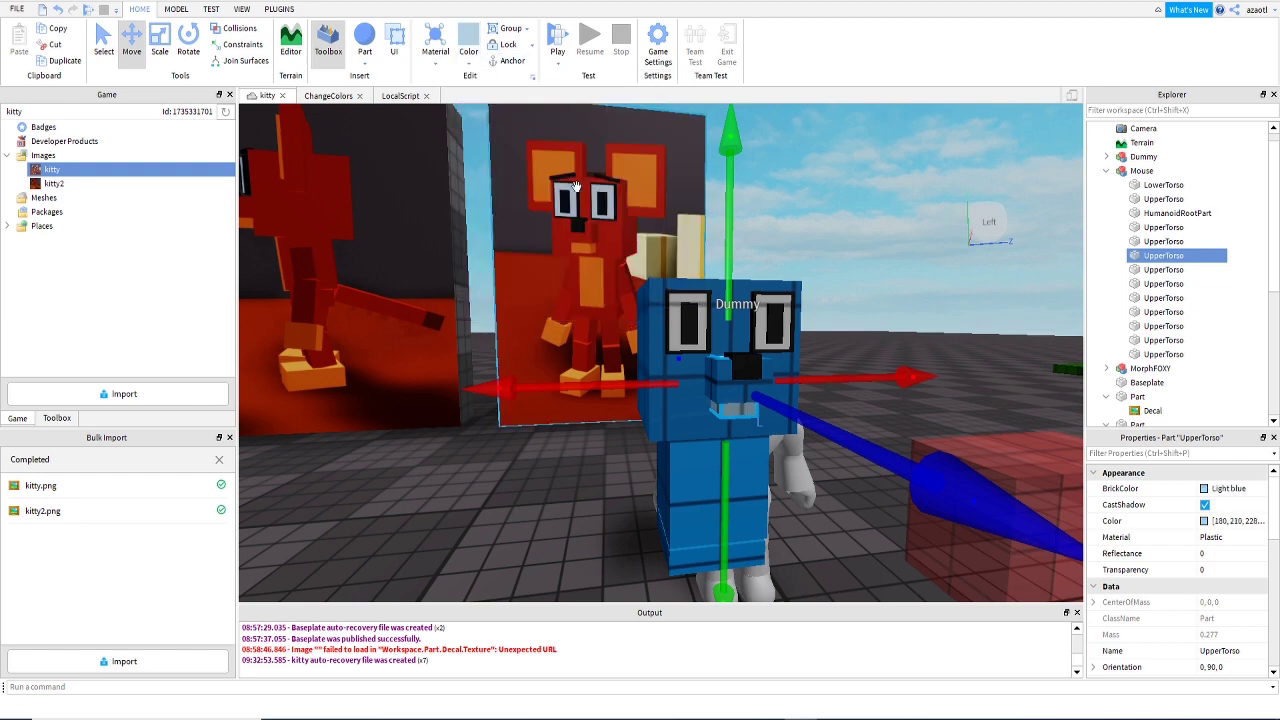
{"action": "left_click", "coordinate": [467, 62]}
{"action": "left_click", "coordinate": [556, 130]}
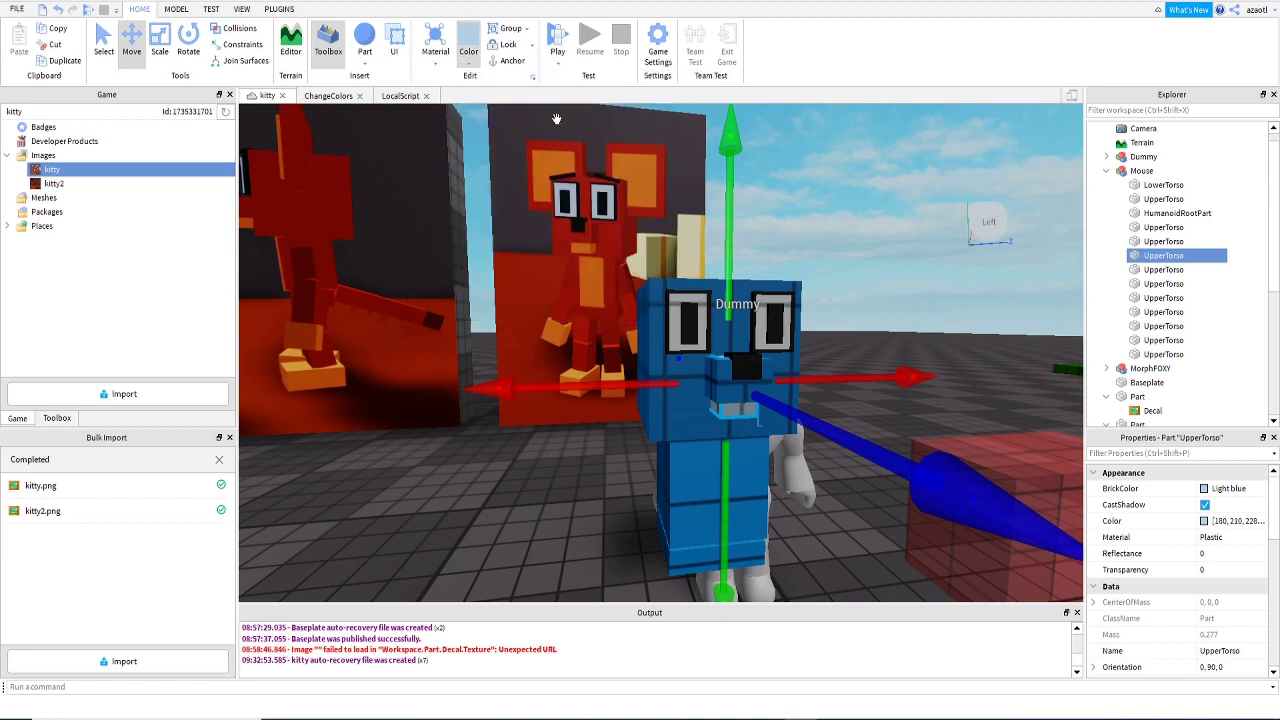
{"action": "right_click_drag", "start_coordinate": [571, 363], "coordinate": [565, 381]}
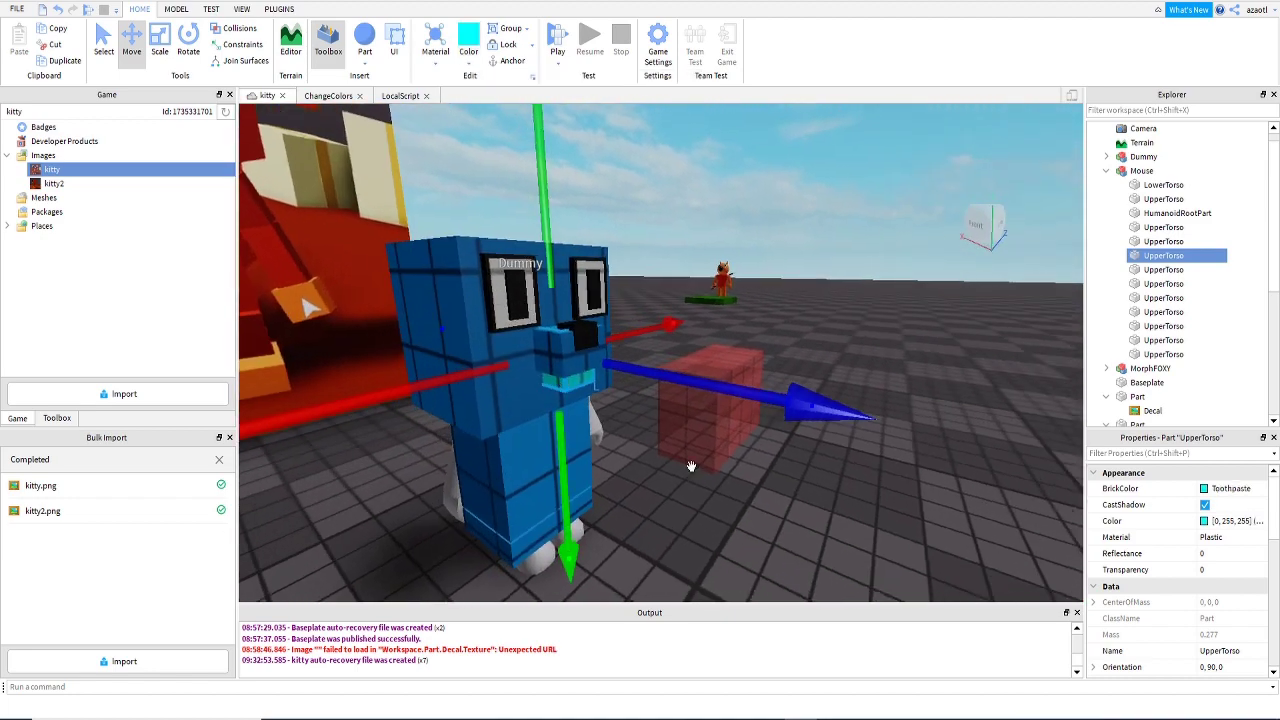
{"action": "left_click", "coordinate": [818, 530]}
Turn off the grid material display so the blocks show without grid lines.
{"action": "mouse_move", "coordinate": [449, 302]}
{"action": "right_mouse_down"}
{"action": "mouse_move", "coordinate": [410, 302]}
{"action": "mouse_move", "coordinate": [449, 302]}
{"action": "right_mouse_up"}
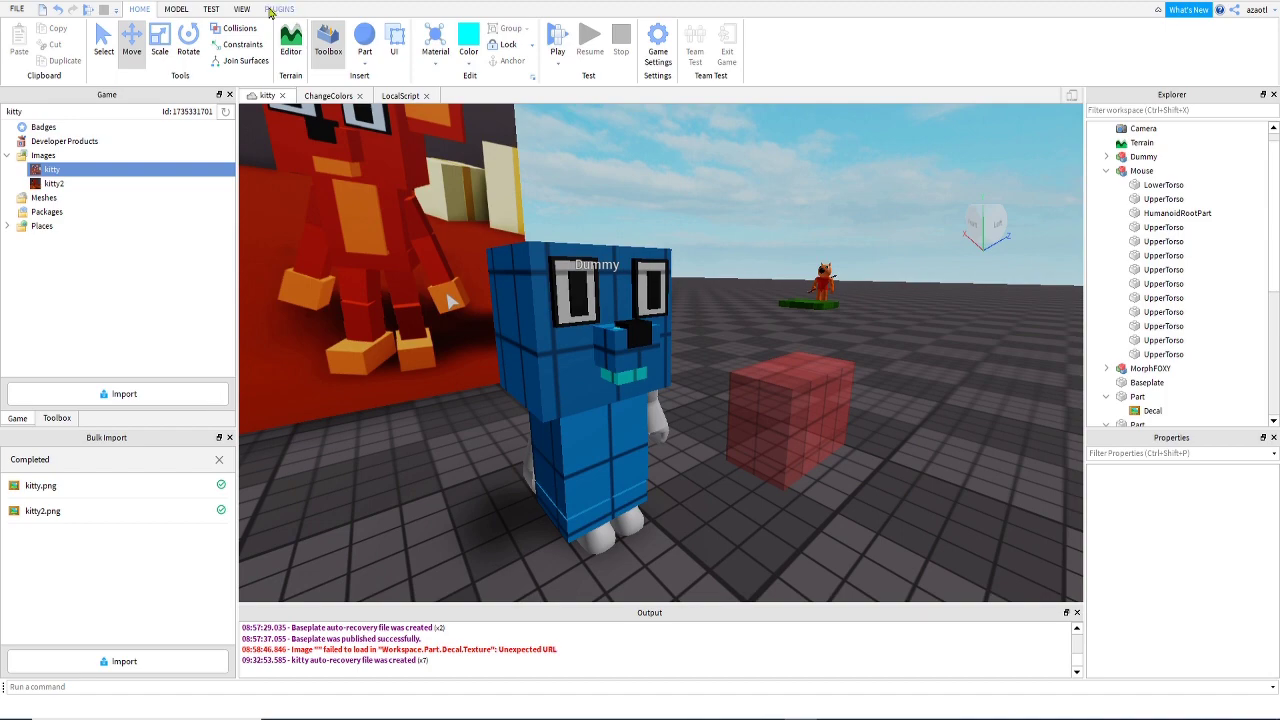
{"action": "left_click", "coordinate": [271, 10]}
{"action": "left_click", "coordinate": [242, 9]}
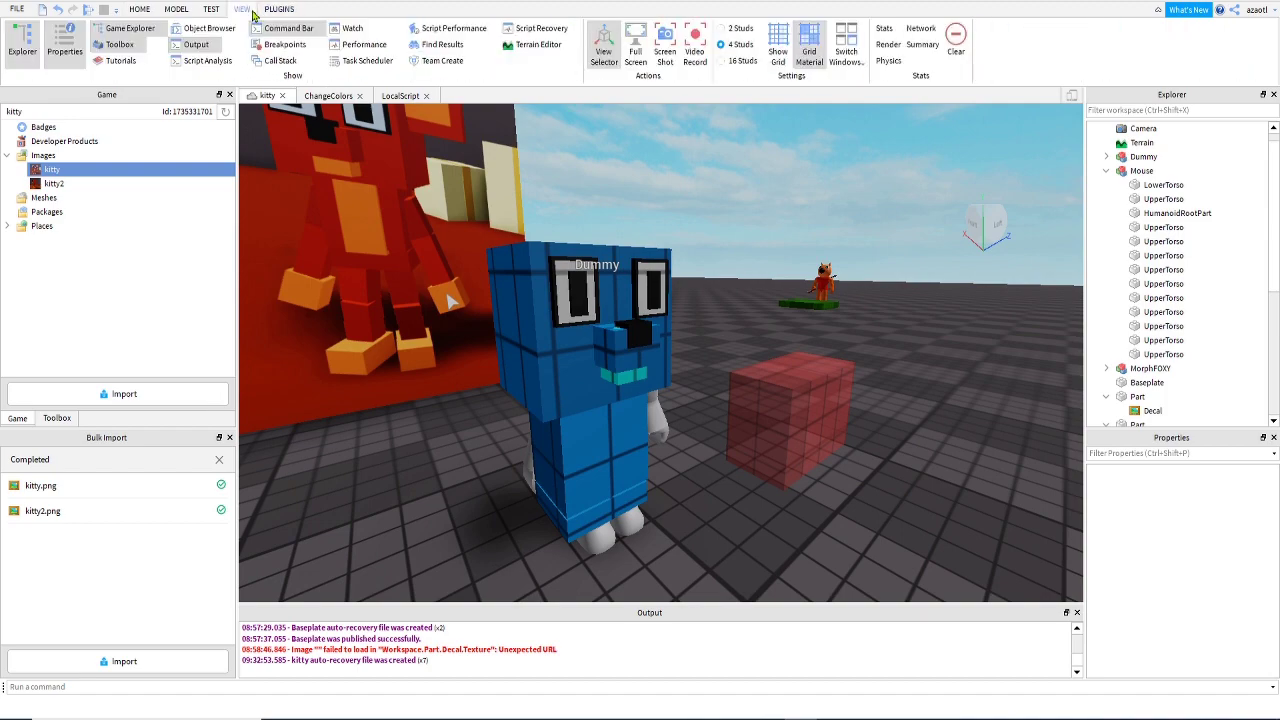
{"action": "left_click", "coordinate": [806, 36]}
Color the lower jaw block Pastel light blue.
{"action": "right_click_drag", "start_coordinate": [750, 398], "coordinate": [745, 340]}
{"action": "left_click", "coordinate": [745, 330]}
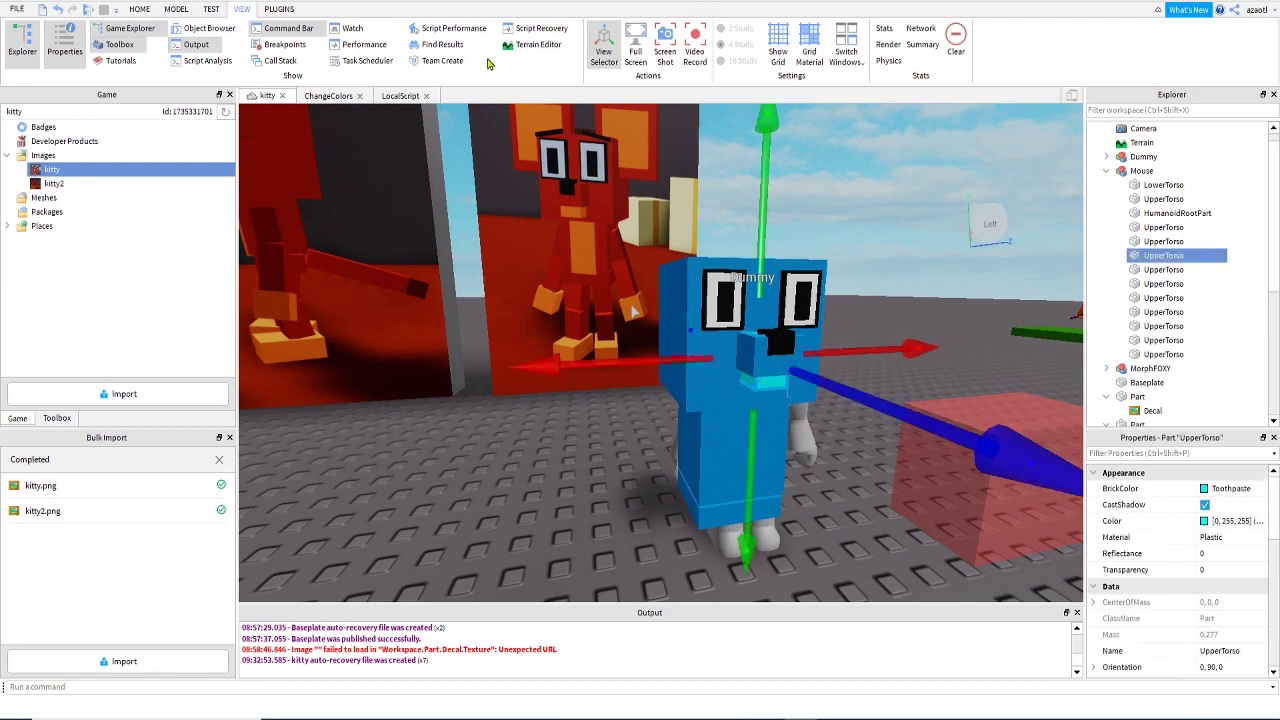
{"action": "left_click", "coordinate": [177, 10]}
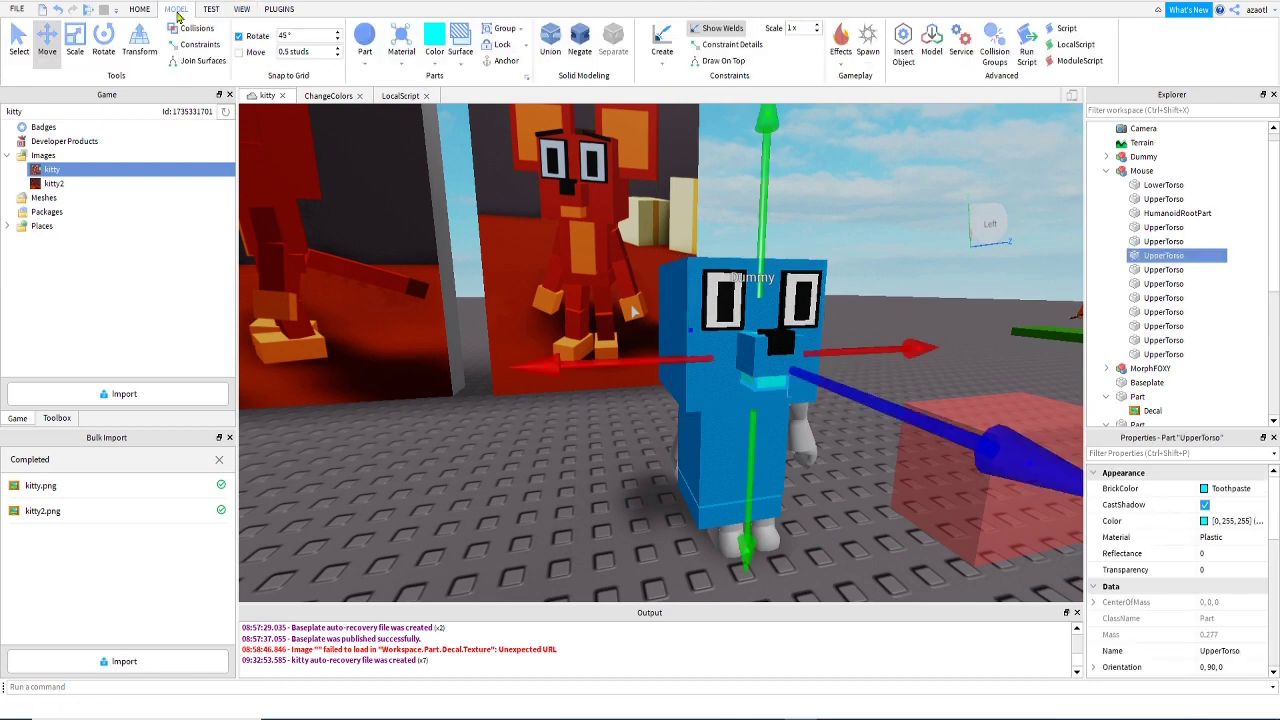
{"action": "left_click", "coordinate": [434, 64]}
{"action": "left_click", "coordinate": [528, 158]}
{"action": "key", "text": "d"}
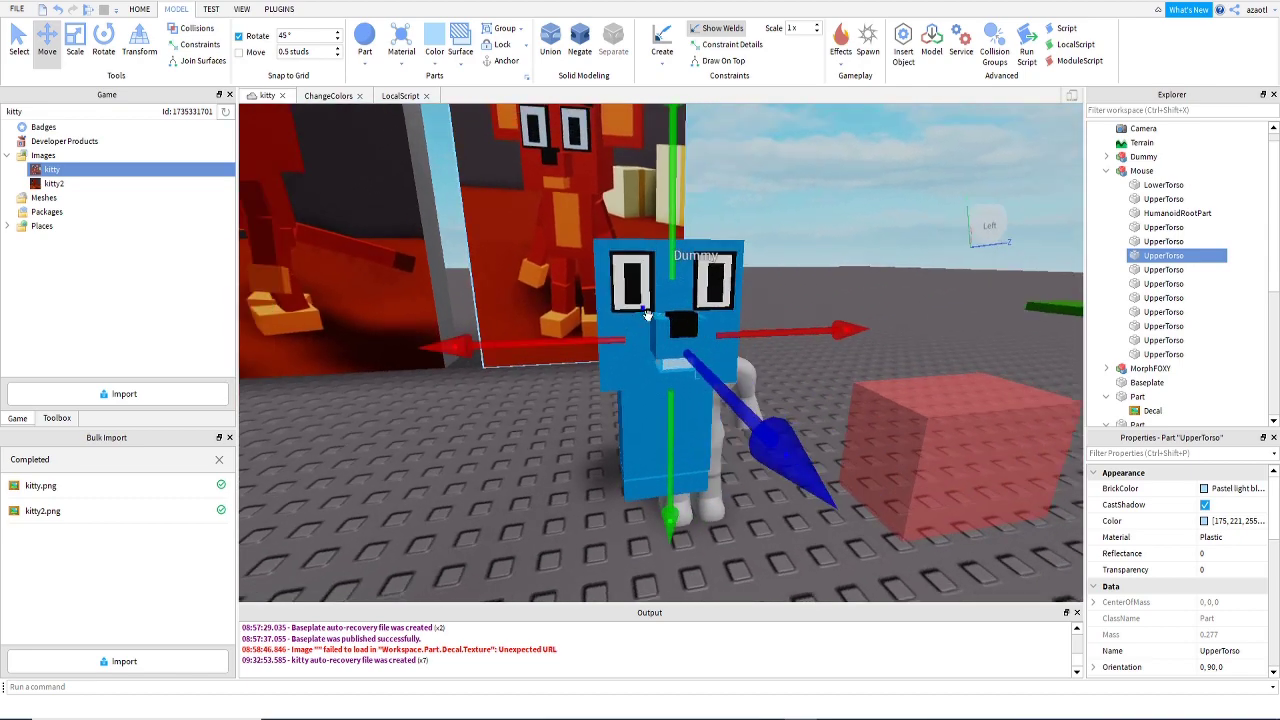
{"action": "mouse_move", "coordinate": [648, 316]}
{"action": "right_mouse_down"}
{"action": "mouse_move", "coordinate": [646, 300]}
{"action": "mouse_move", "coordinate": [648, 316]}
{"action": "right_mouse_up"}
Duplicate the main head block and raise the copy slightly above the head.
{"action": "left_click", "coordinate": [644, 257]}
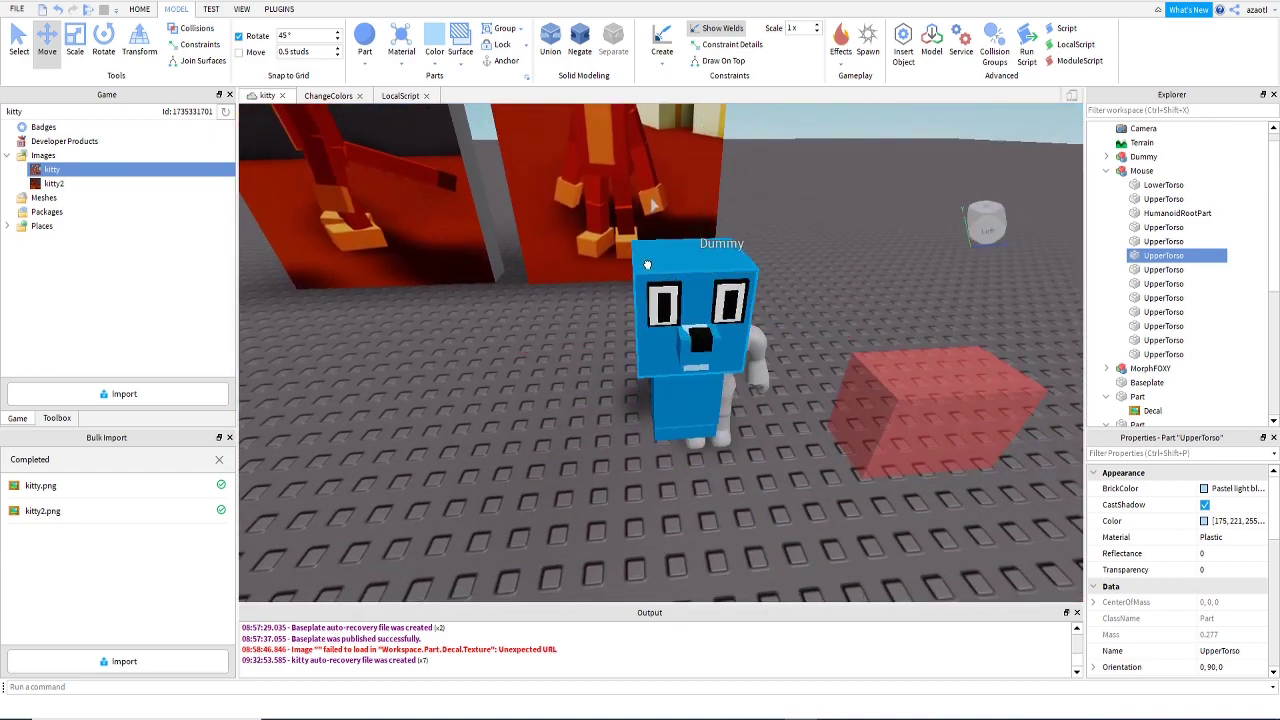
{"action": "right_click_drag", "start_coordinate": [706, 291], "coordinate": [706, 288]}
{"action": "scroll", "coordinate": [706, 288], "scroll_direction": "up", "scroll_amount": 3}
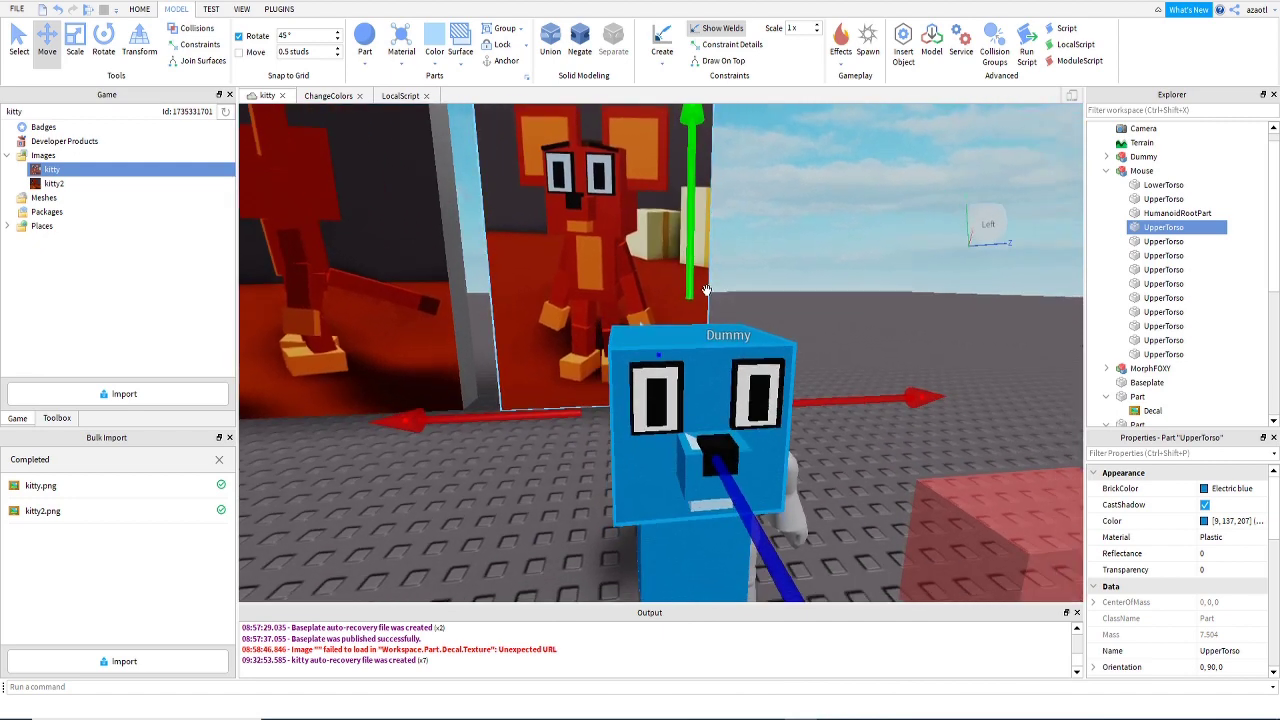
{"action": "key", "text": "ctrl+d"}
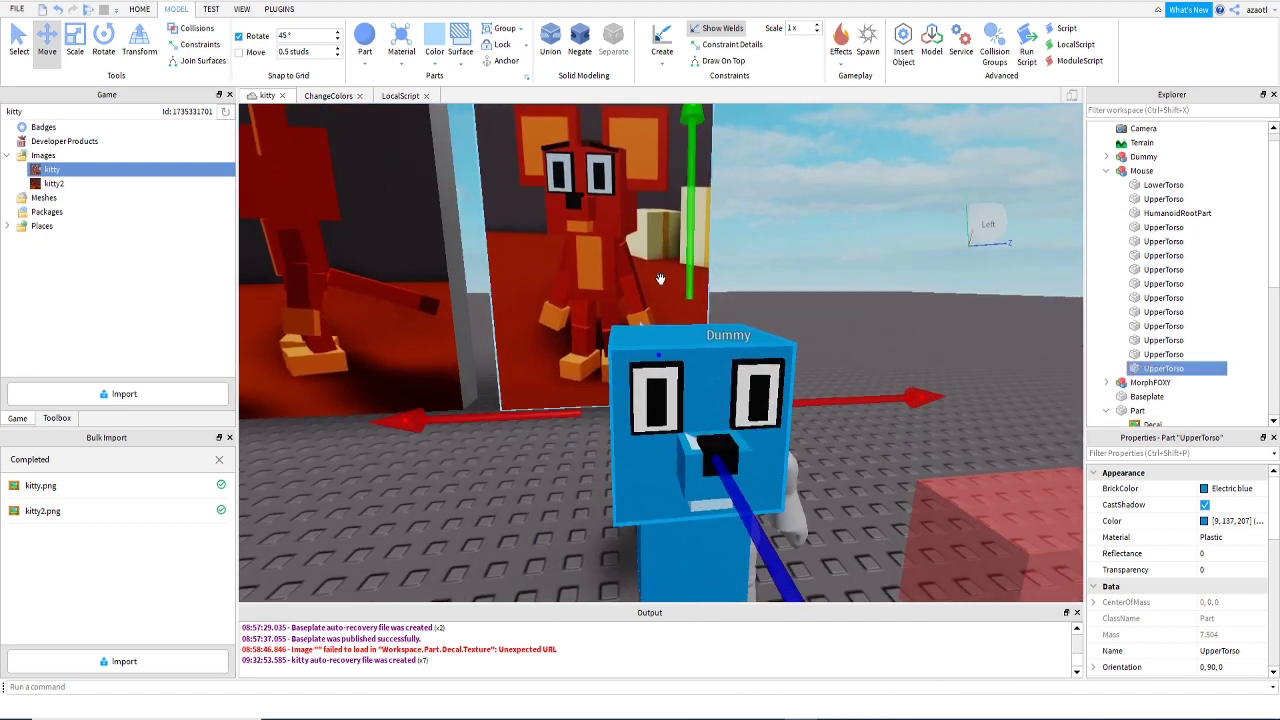
{"action": "left_click_drag", "start_coordinate": [696, 294], "coordinate": [696, 256]}
Trim the raised head copy from the front and back into a thin upright slab.
{"action": "right_click_drag", "start_coordinate": [598, 308], "coordinate": [598, 308]}
{"action": "left_click", "coordinate": [104, 40]}
{"action": "left_click", "coordinate": [75, 40]}
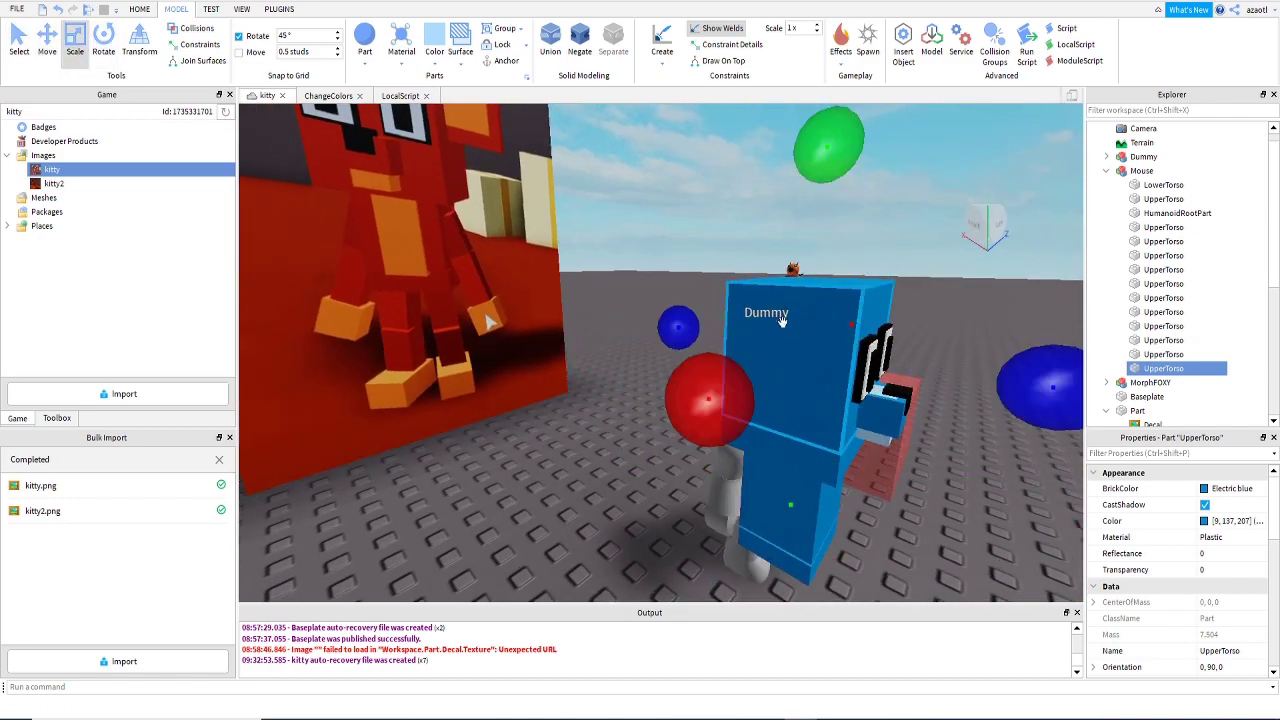
{"action": "left_click_drag", "start_coordinate": [1033, 380], "coordinate": [935, 365]}
{"action": "right_click_drag", "start_coordinate": [549, 385], "coordinate": [550, 385]}
{"action": "left_click_drag", "start_coordinate": [509, 314], "coordinate": [522, 310]}
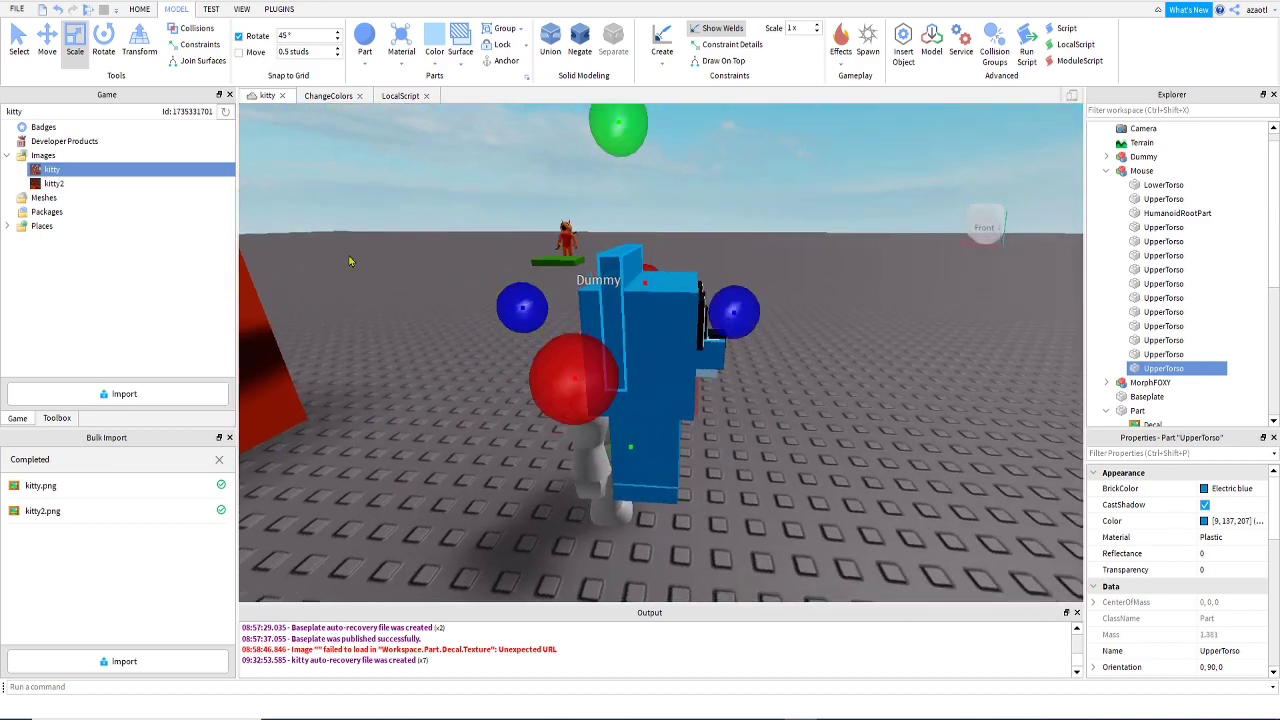
Move the thin slab forward slightly, out past the character's right side of the head, and up to ear height.
{"action": "left_click", "coordinate": [47, 55]}
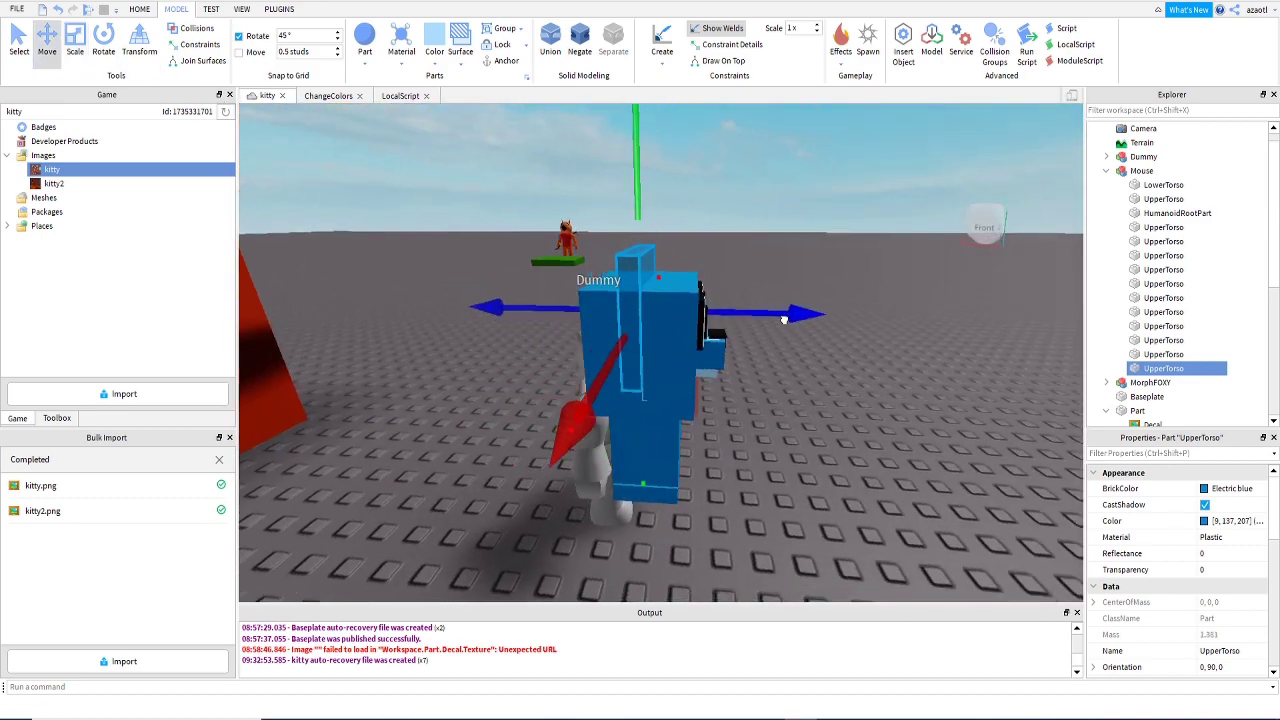
{"action": "right_click_drag", "start_coordinate": [855, 452], "coordinate": [855, 452]}
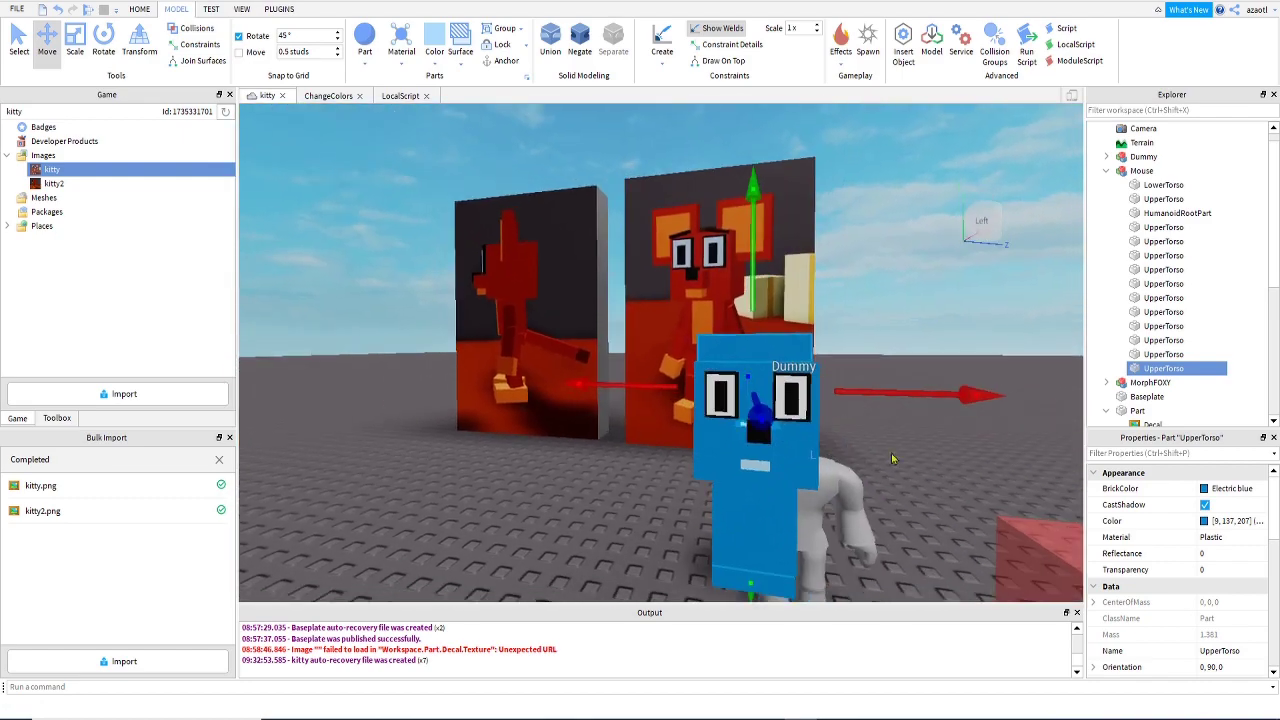
{"action": "left_click_drag", "start_coordinate": [977, 401], "coordinate": [935, 399]}
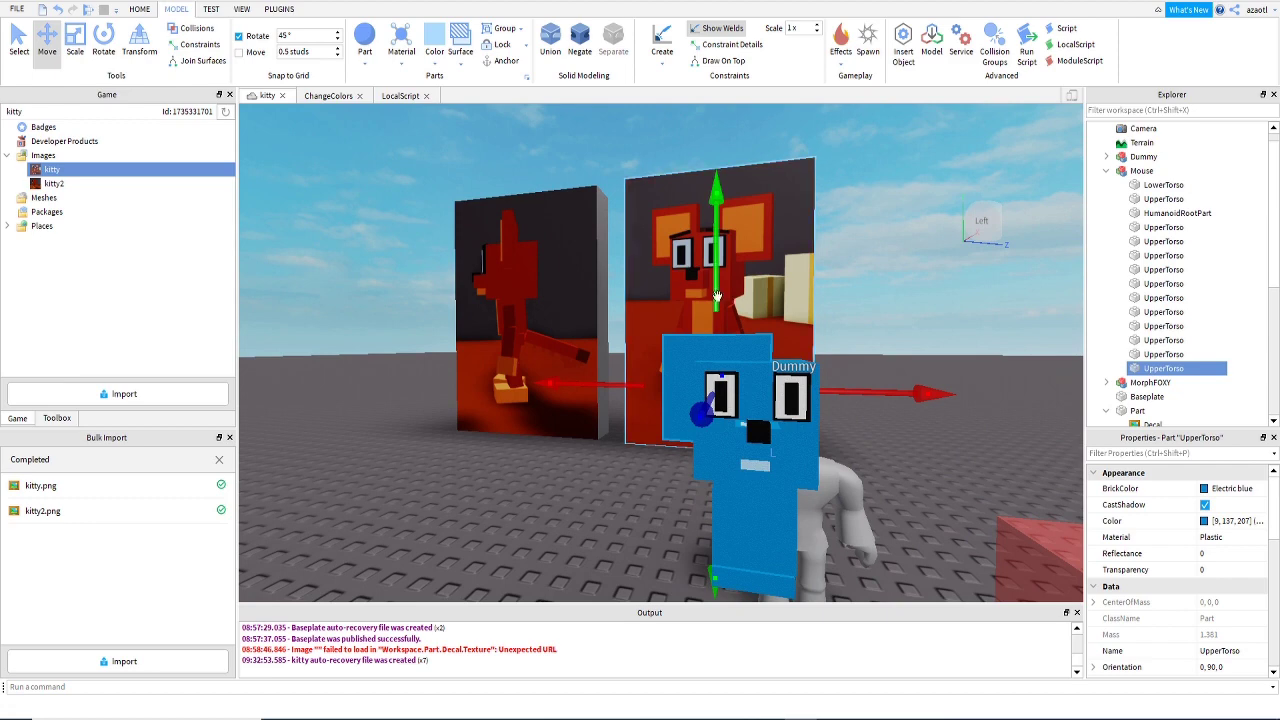
{"action": "left_click_drag", "start_coordinate": [716, 296], "coordinate": [709, 273]}
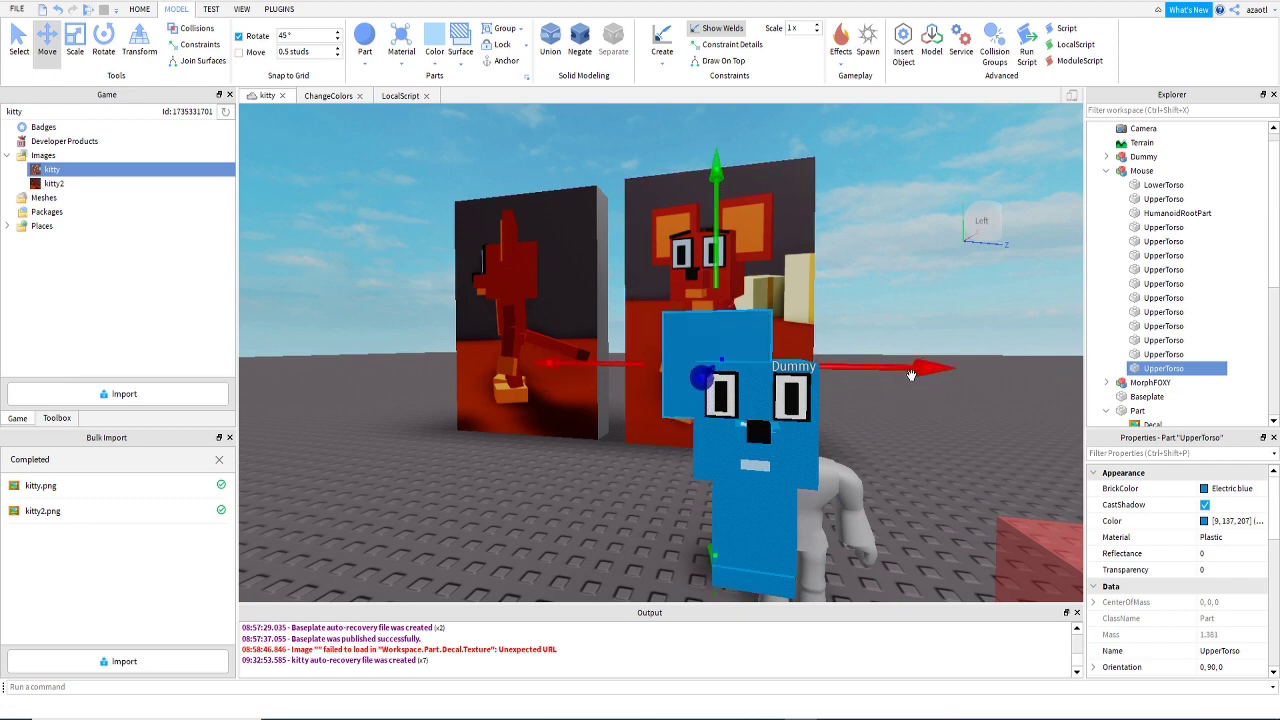
{"action": "left_click_drag", "start_coordinate": [911, 375], "coordinate": [874, 373]}
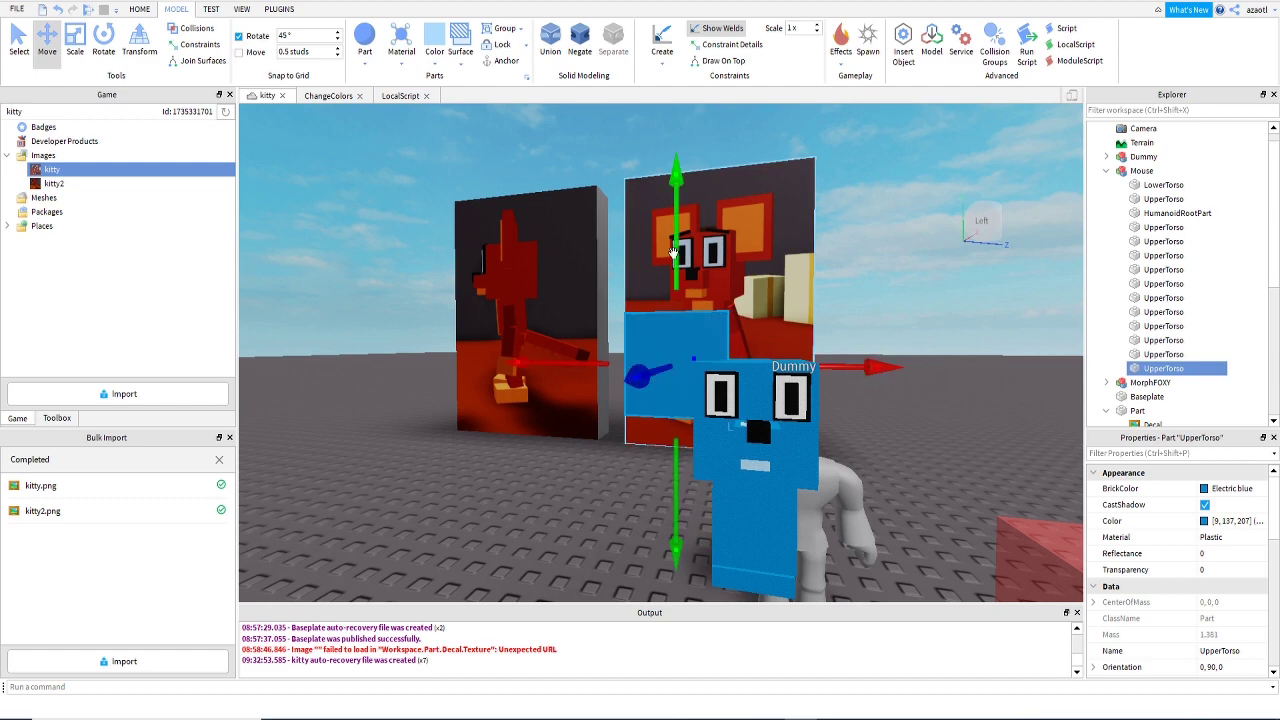
Narrow the ear slab from its outer side and adjust its height to match the reference ear.
{"action": "key", "text": "ctrl+3"}
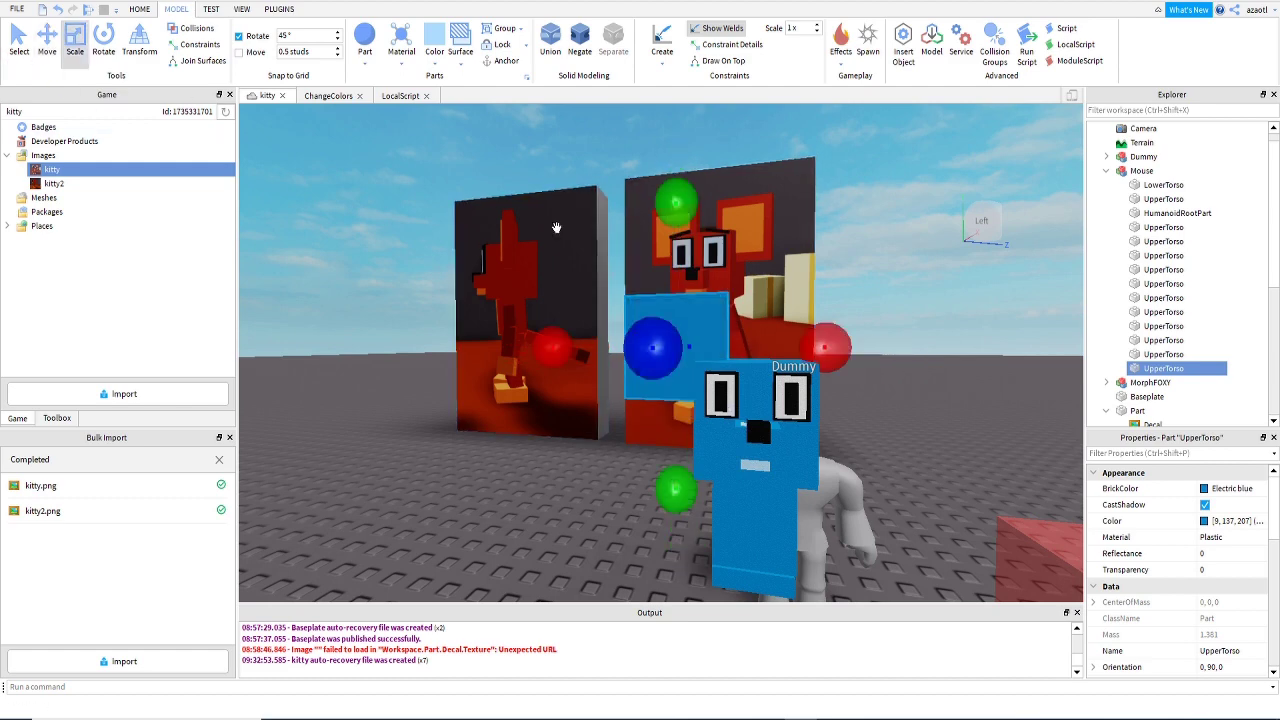
{"action": "left_click_drag", "start_coordinate": [552, 347], "coordinate": [565, 370]}
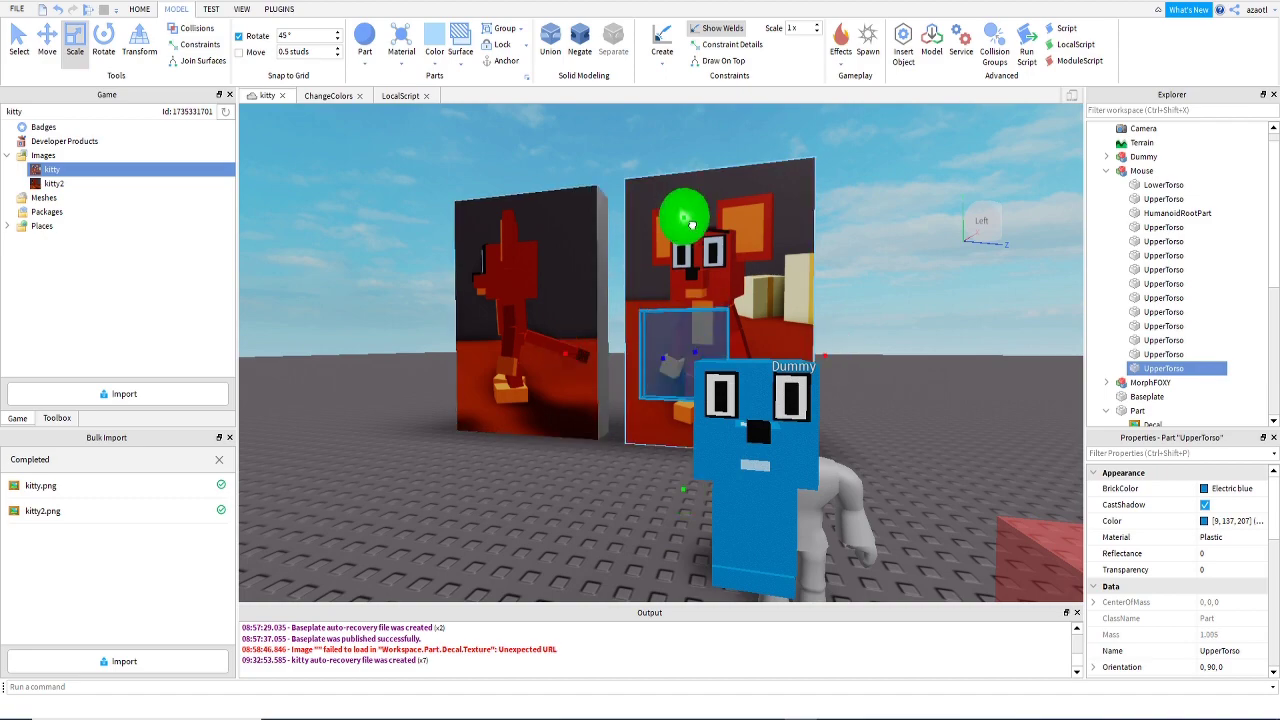
{"action": "left_click_drag", "start_coordinate": [692, 225], "coordinate": [691, 226]}
{"action": "right_click_drag", "start_coordinate": [590, 538], "coordinate": [592, 542]}
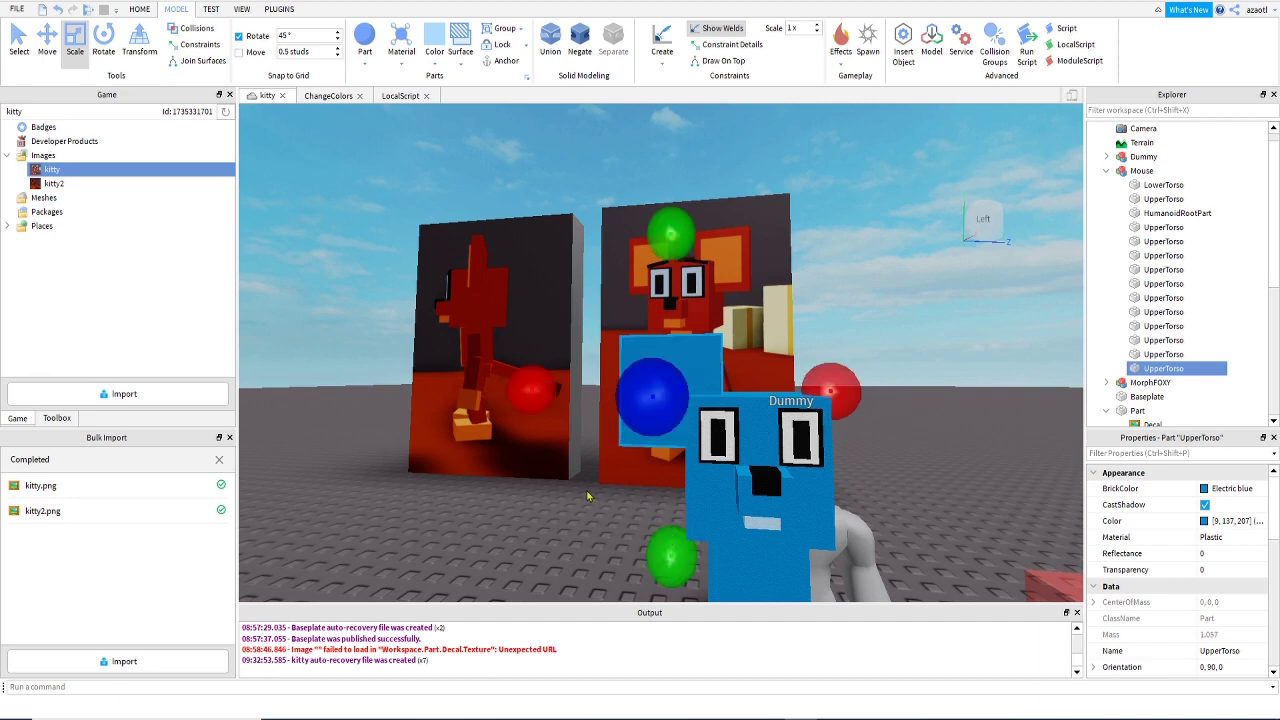
Duplicate the ear slab and shrink the copy on all four sides into a smaller inner-ear panel.
{"action": "key", "text": "ctrl+d"}
{"action": "right_click_drag", "start_coordinate": [521, 479], "coordinate": [521, 479]}
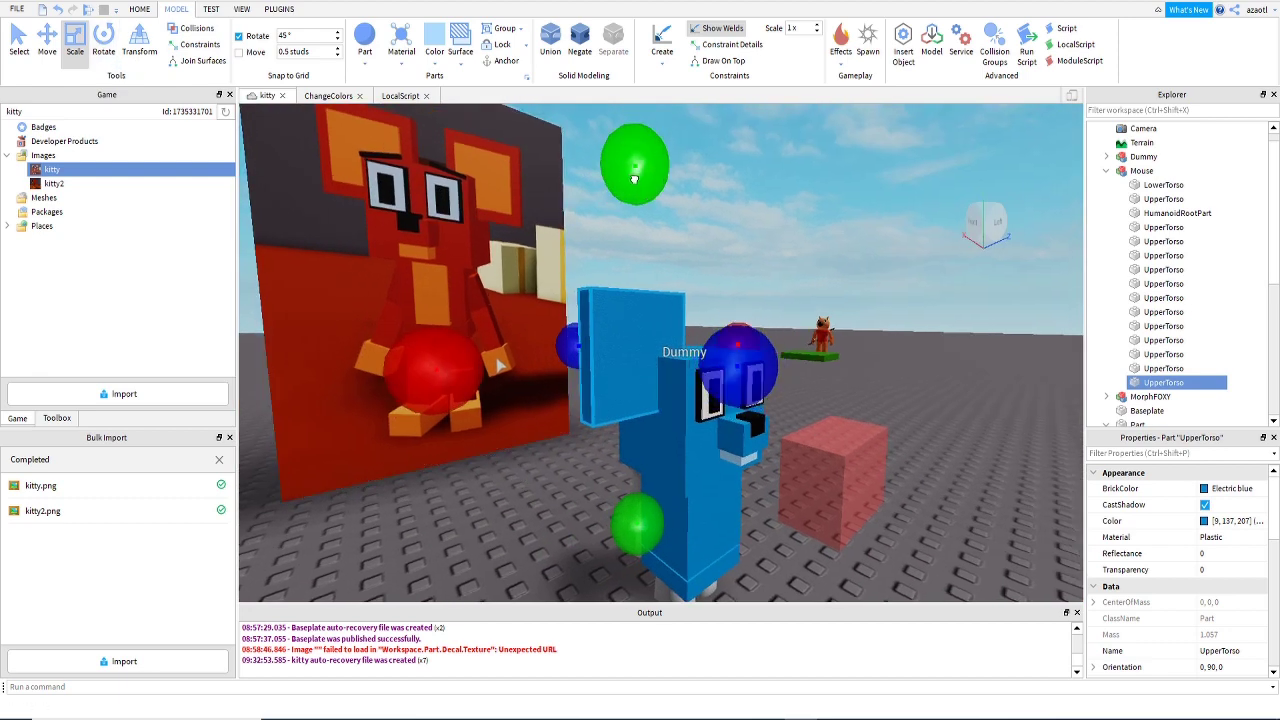
{"action": "left_click_drag", "start_coordinate": [634, 178], "coordinate": [634, 199]}
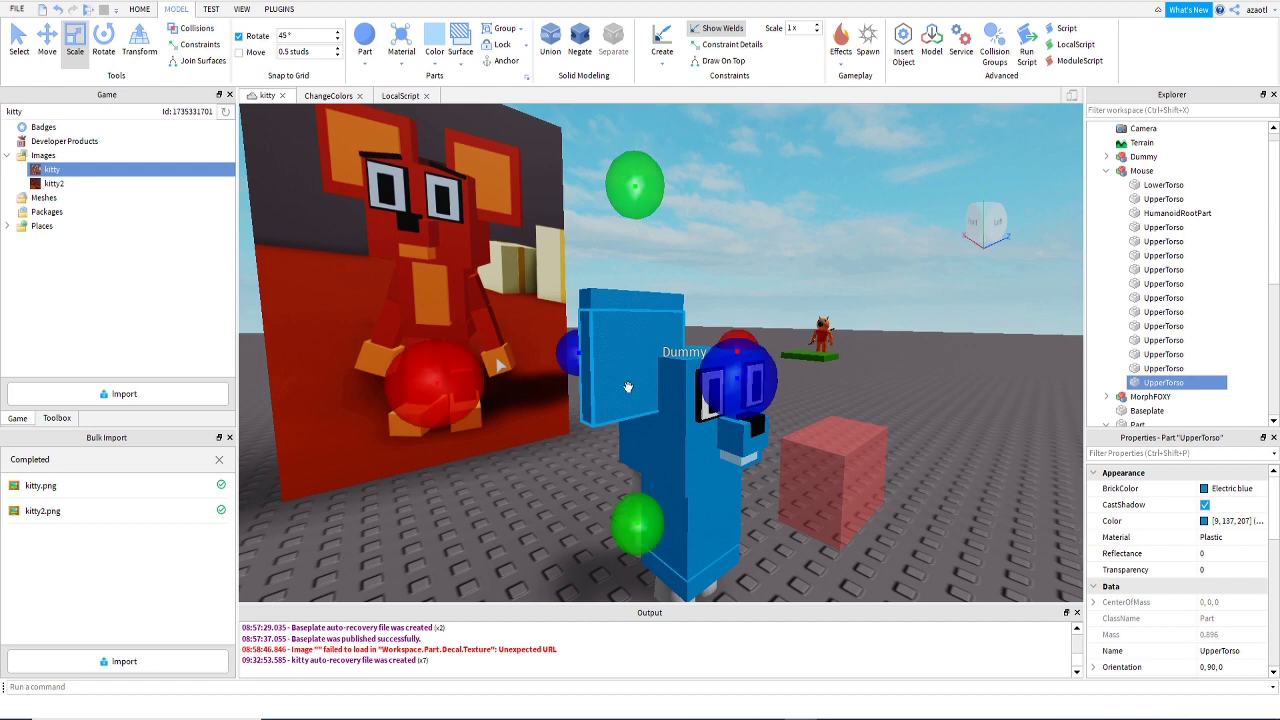
{"action": "right_click_drag", "start_coordinate": [614, 440], "coordinate": [614, 440]}
{"action": "left_click_drag", "start_coordinate": [555, 391], "coordinate": [568, 390]}
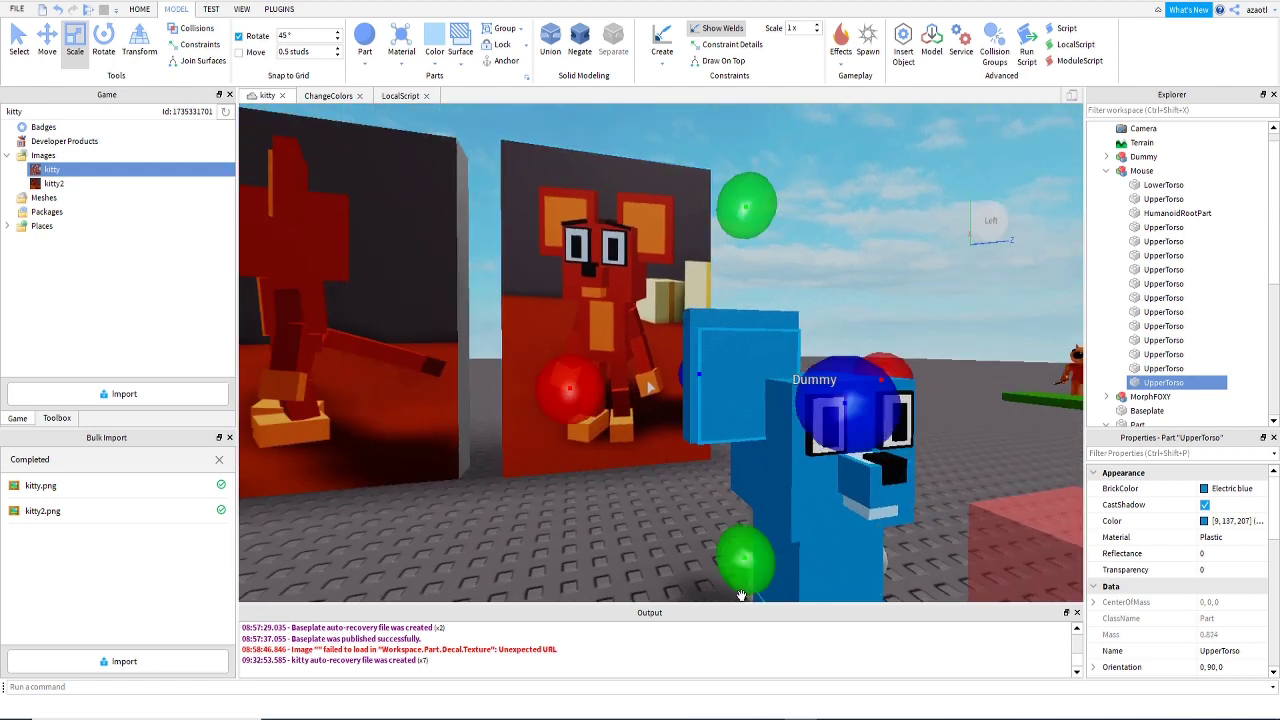
{"action": "left_click_drag", "start_coordinate": [750, 560], "coordinate": [745, 545]}
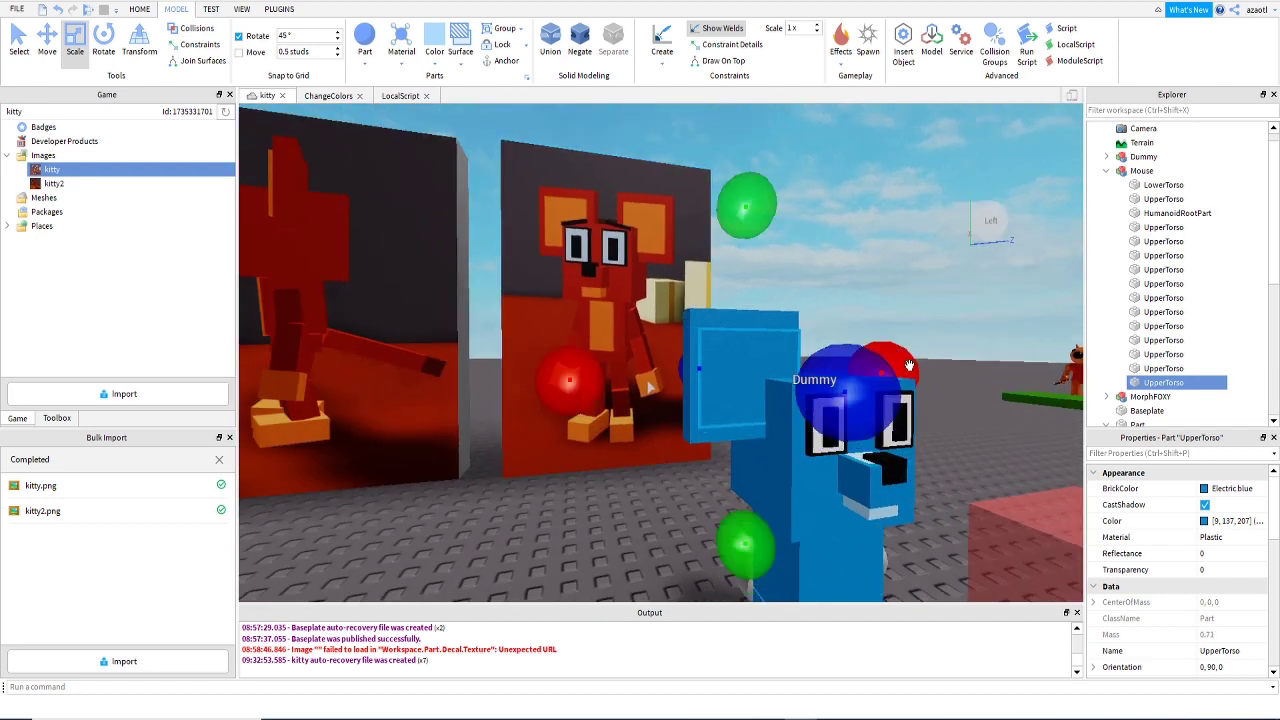
{"action": "left_click_drag", "start_coordinate": [909, 368], "coordinate": [901, 371]}
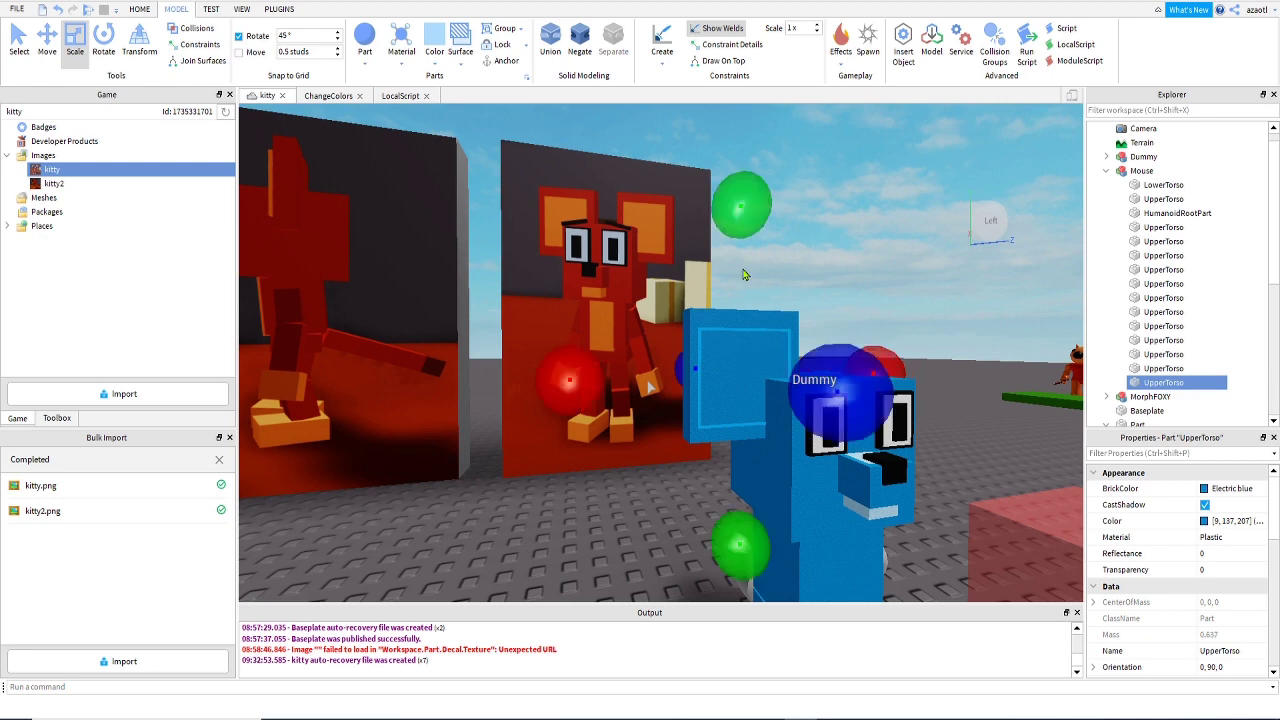
{"action": "left_click_drag", "start_coordinate": [748, 216], "coordinate": [750, 209]}
Shift the inner-ear panel slightly forward so it protrudes from the front face of the ear.
{"action": "left_click", "coordinate": [57, 53]}
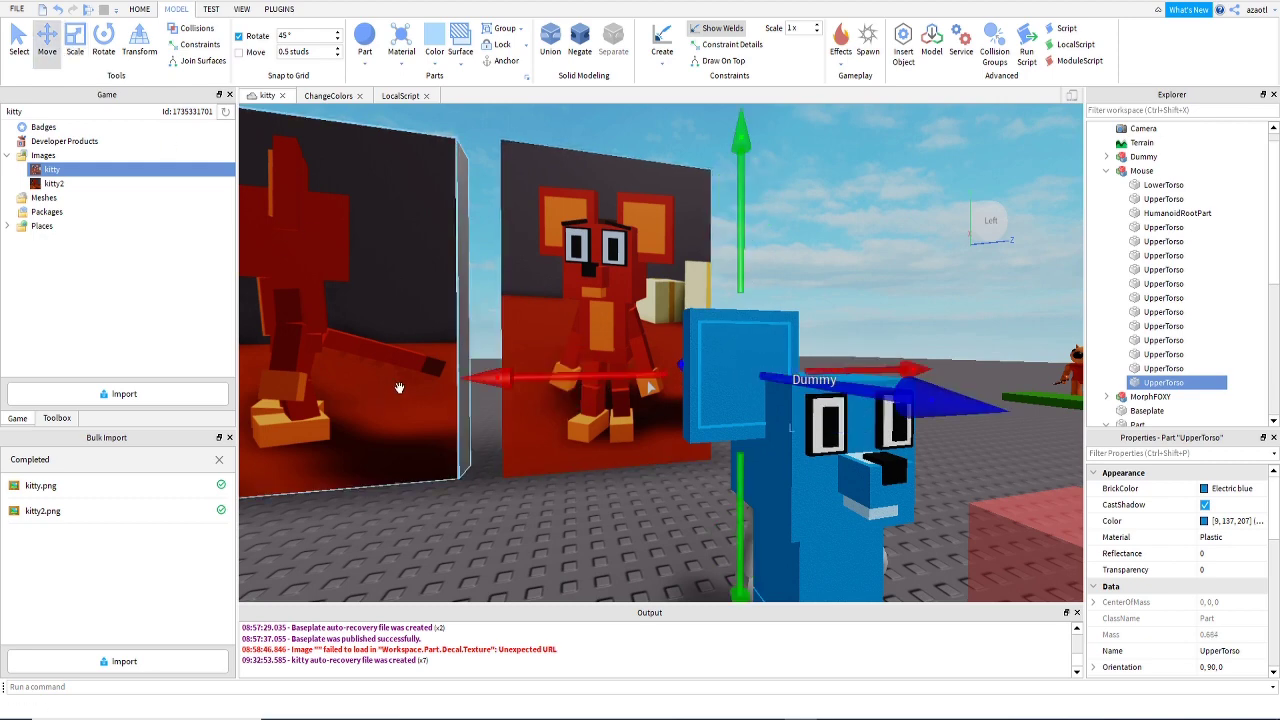
{"action": "right_click_drag", "start_coordinate": [400, 389], "coordinate": [400, 390]}
{"action": "key", "text": "a"}
{"action": "left_click_drag", "start_coordinate": [713, 373], "coordinate": [722, 369]}
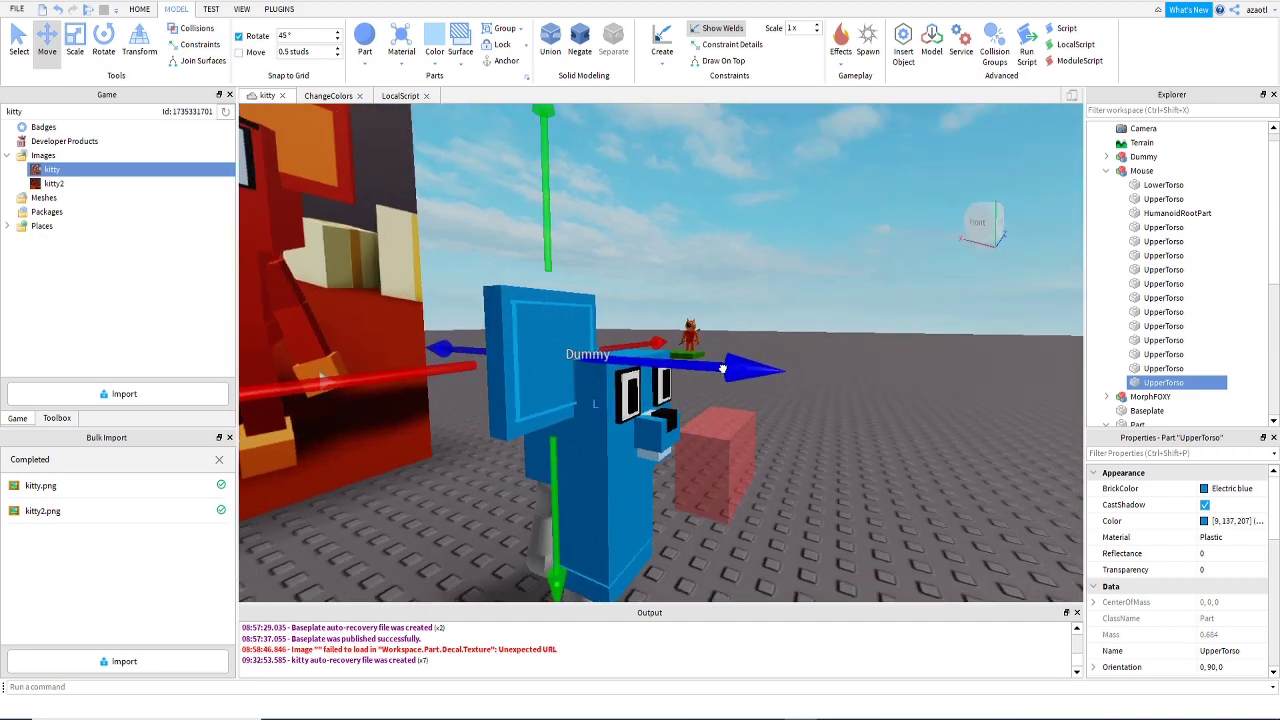
{"action": "key", "text": "a"}
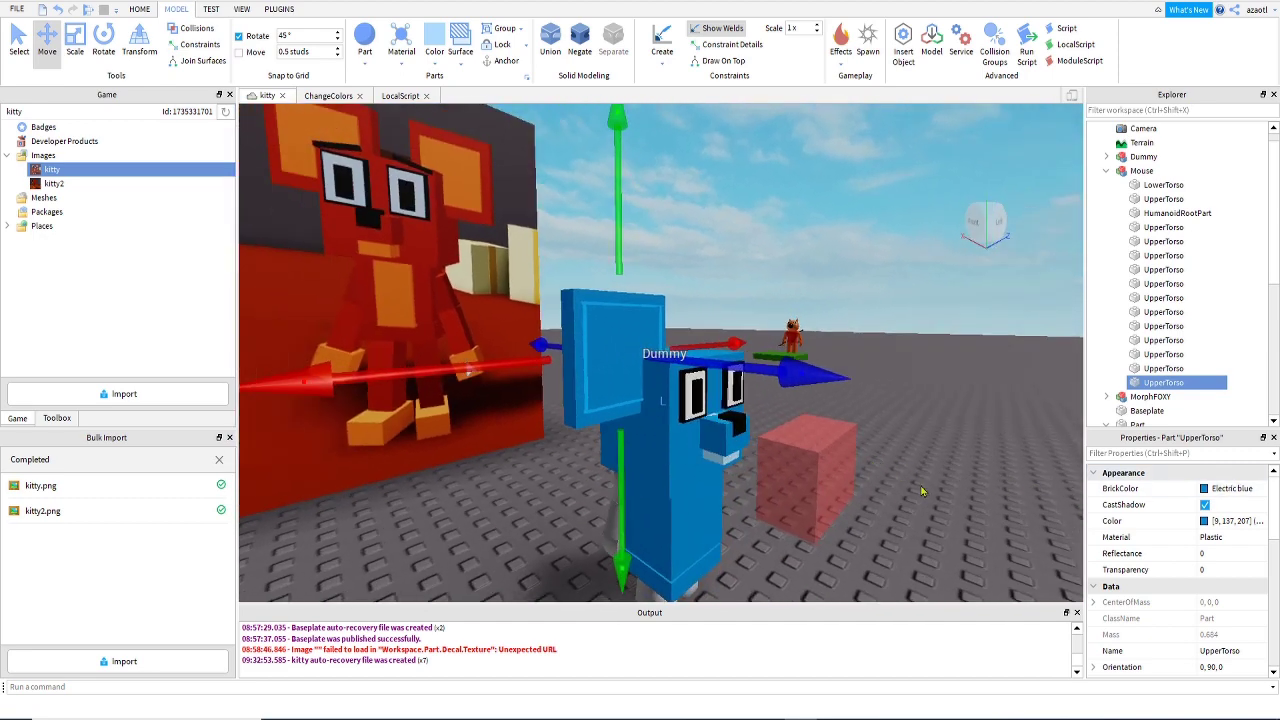
{"action": "right_click_drag", "start_coordinate": [920, 485], "coordinate": [918, 484]}
{"action": "key", "text": "d"}
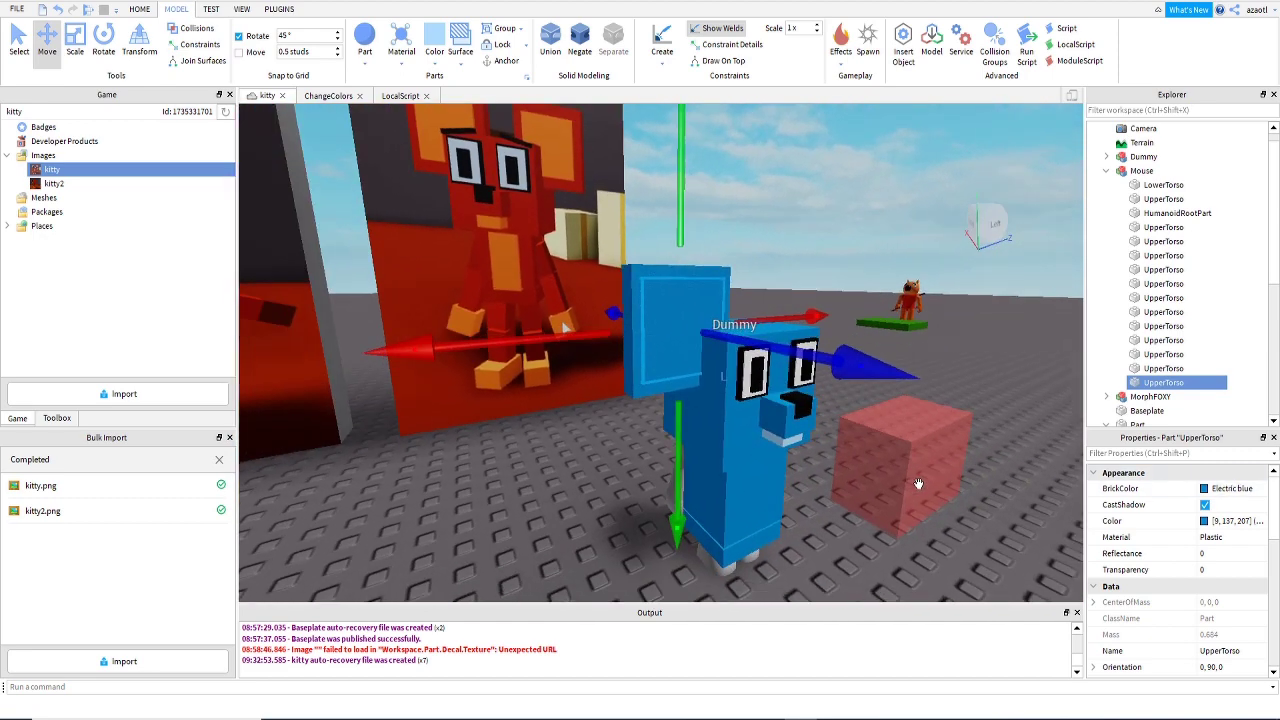
Copy the lower jaw's Pastel light blue color value and apply it to the inner-ear panel.
{"action": "left_click", "coordinate": [777, 439]}
{"action": "left_click", "coordinate": [1237, 520]}
{"action": "key", "text": "ctrl+c"}
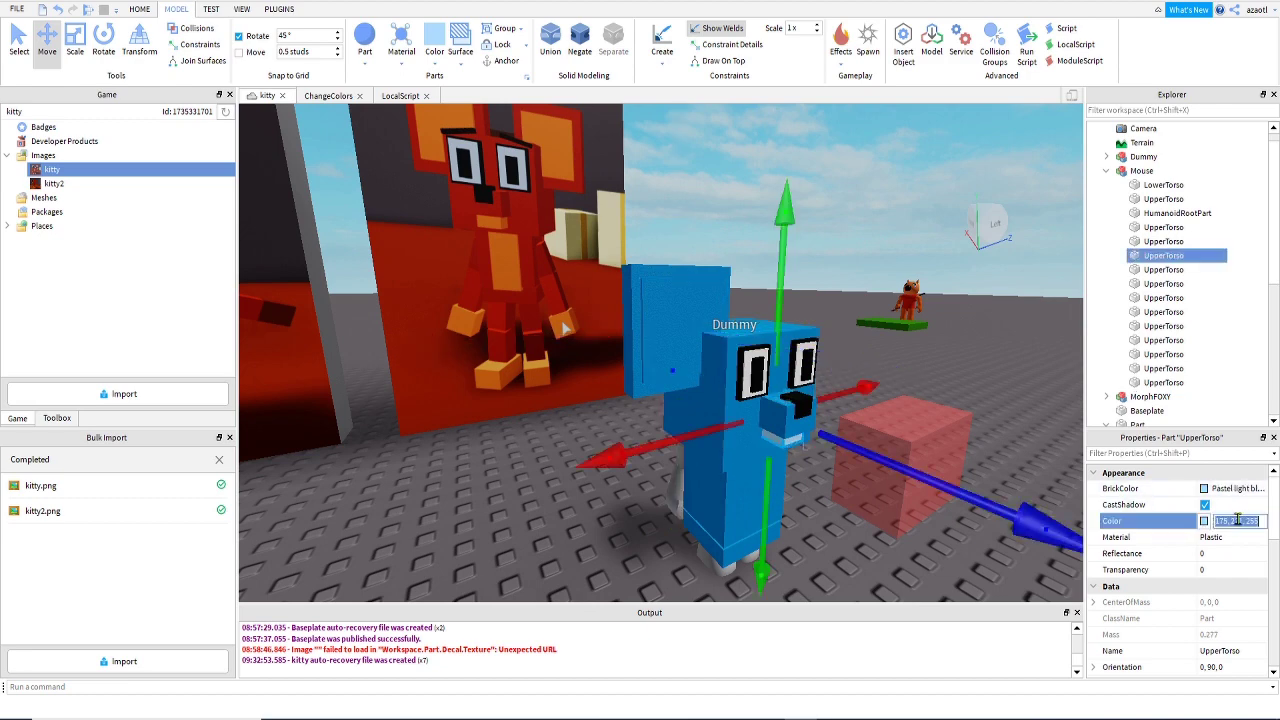
{"action": "left_click", "coordinate": [676, 328]}
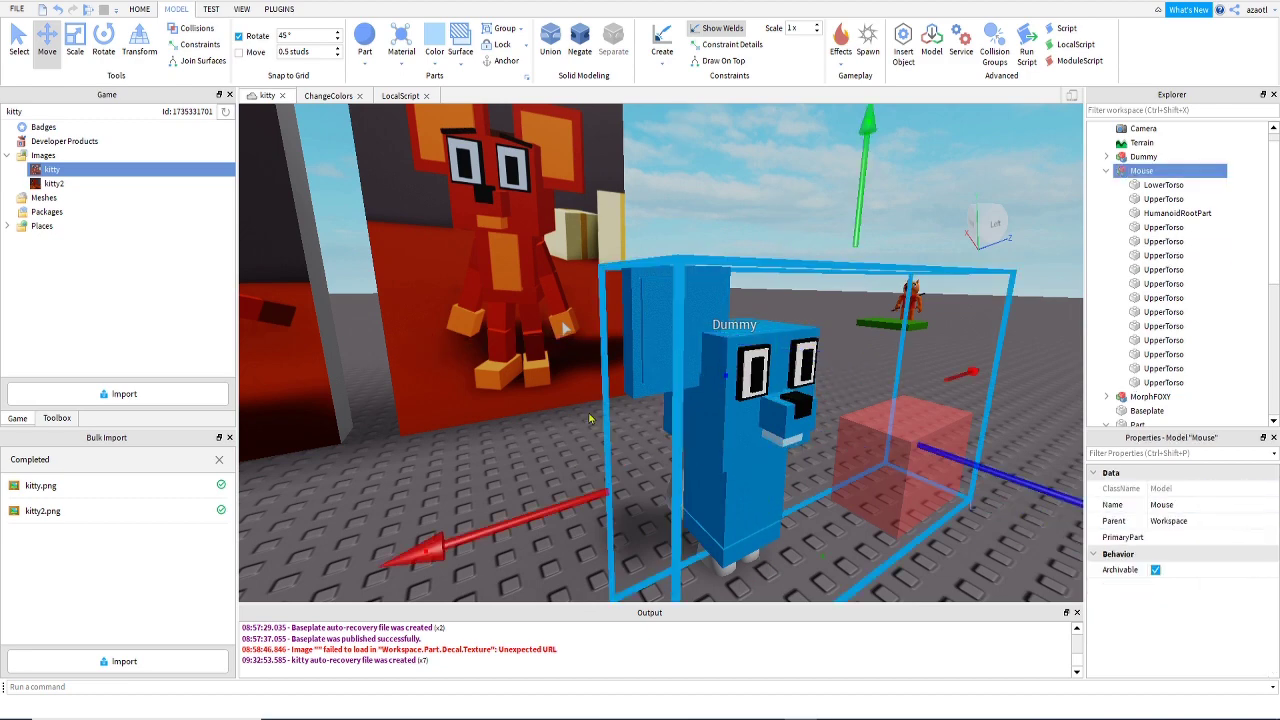
{"action": "left_click", "coordinate": [505, 447]}
{"action": "left_click", "coordinate": [684, 353], "text": "alt"}
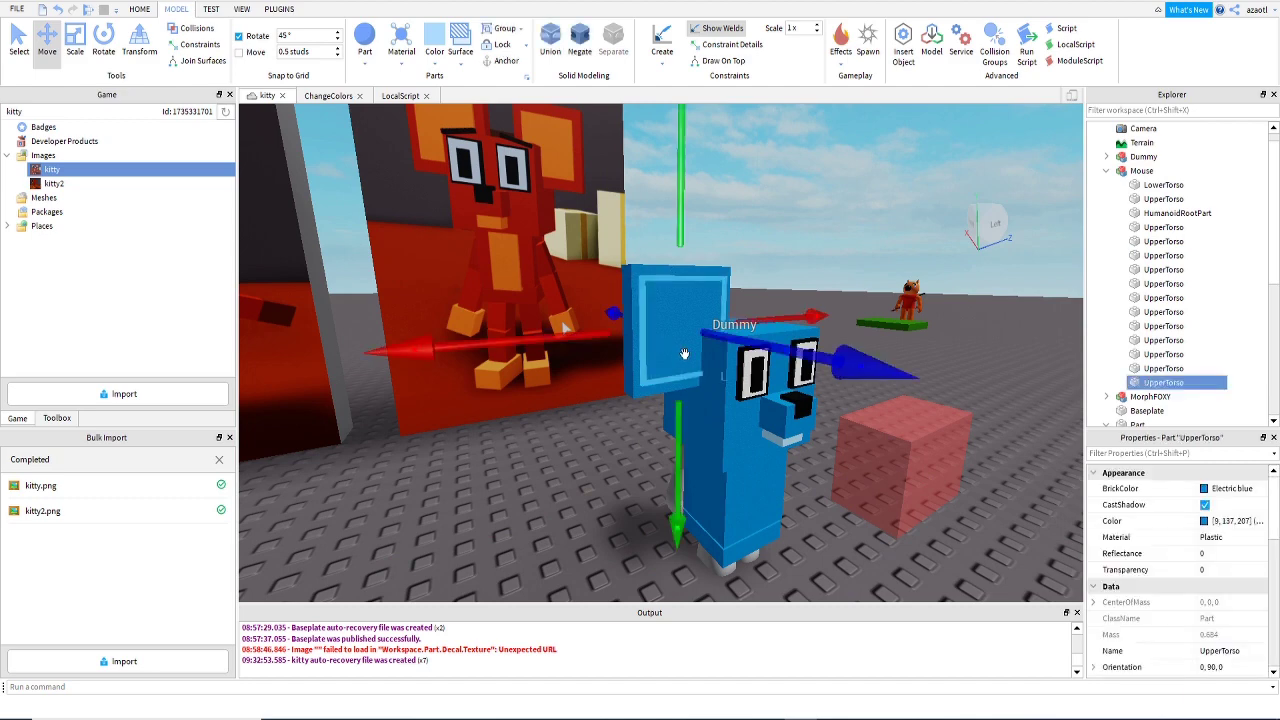
{"action": "left_click", "coordinate": [1236, 521]}
{"action": "key", "text": "ctrl+v"}
{"action": "key", "text": "Return"}
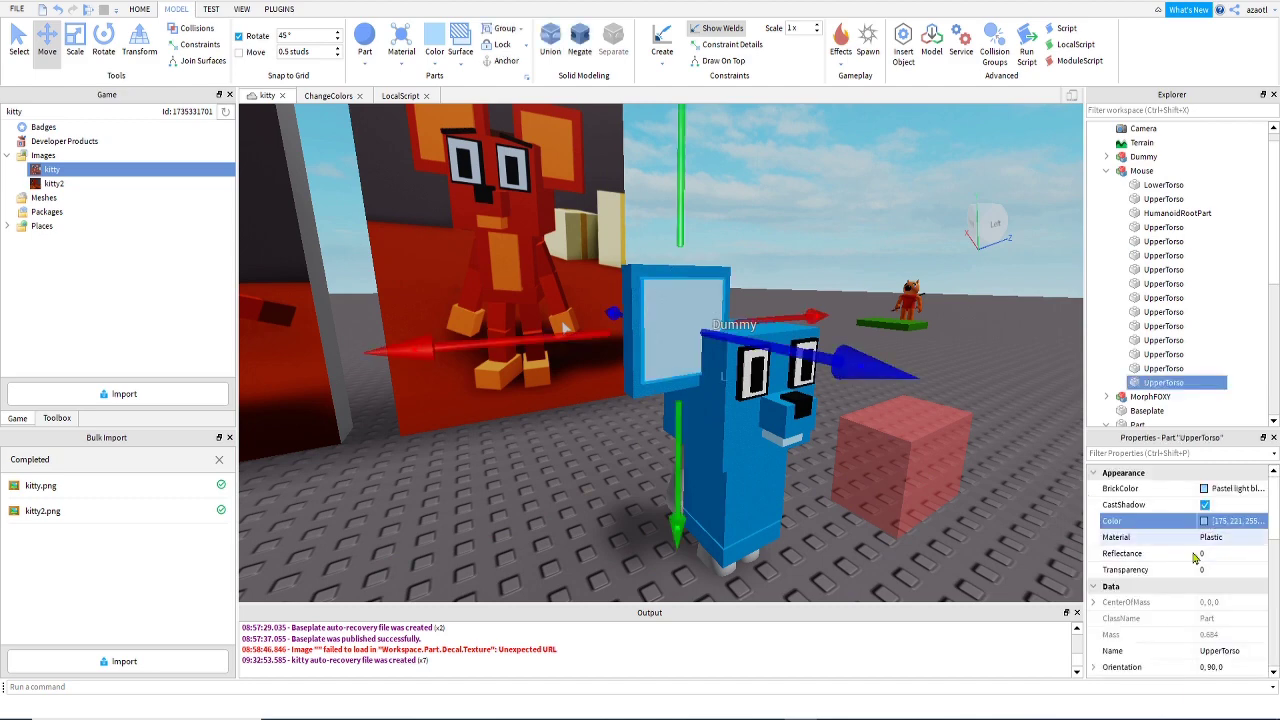
Trim the light blue inner-ear panel's height and width slightly to even out the border around it.
{"action": "key", "text": "d"}
{"action": "right_click_drag", "start_coordinate": [590, 446], "coordinate": [590, 441]}
{"action": "key", "text": "a"}
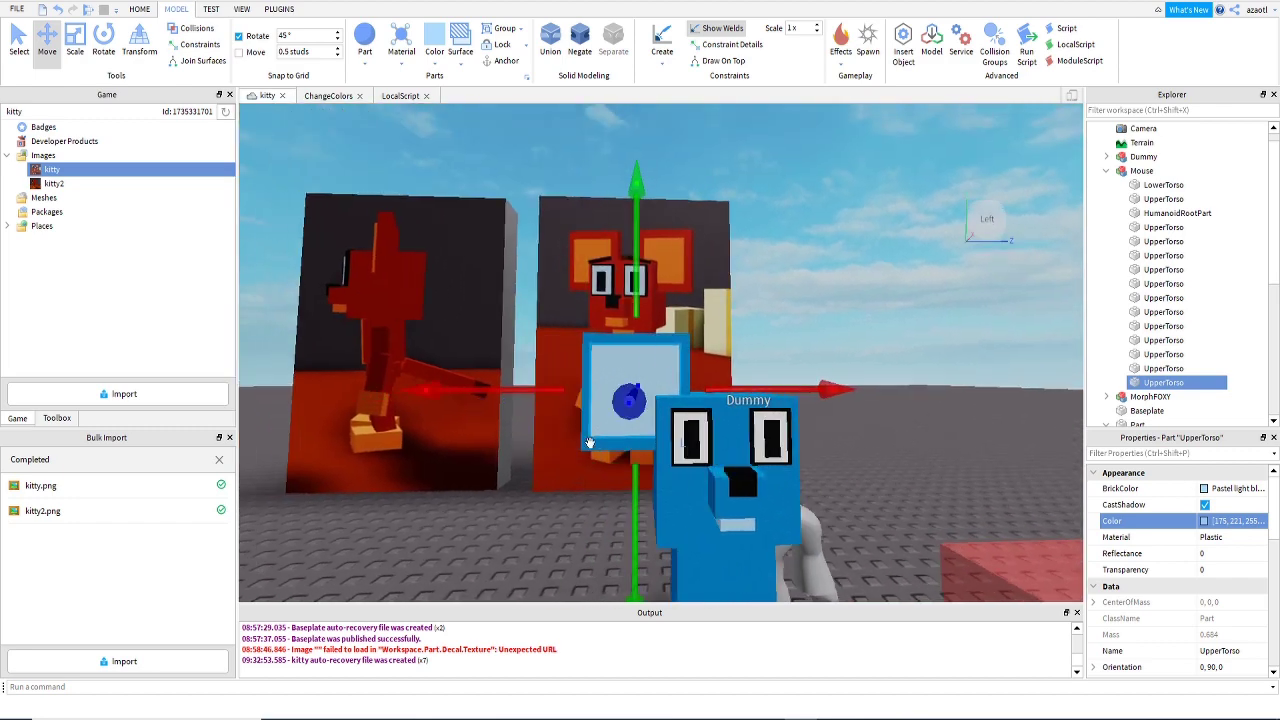
{"action": "left_click", "coordinate": [510, 509]}
{"action": "left_click", "coordinate": [620, 395]}
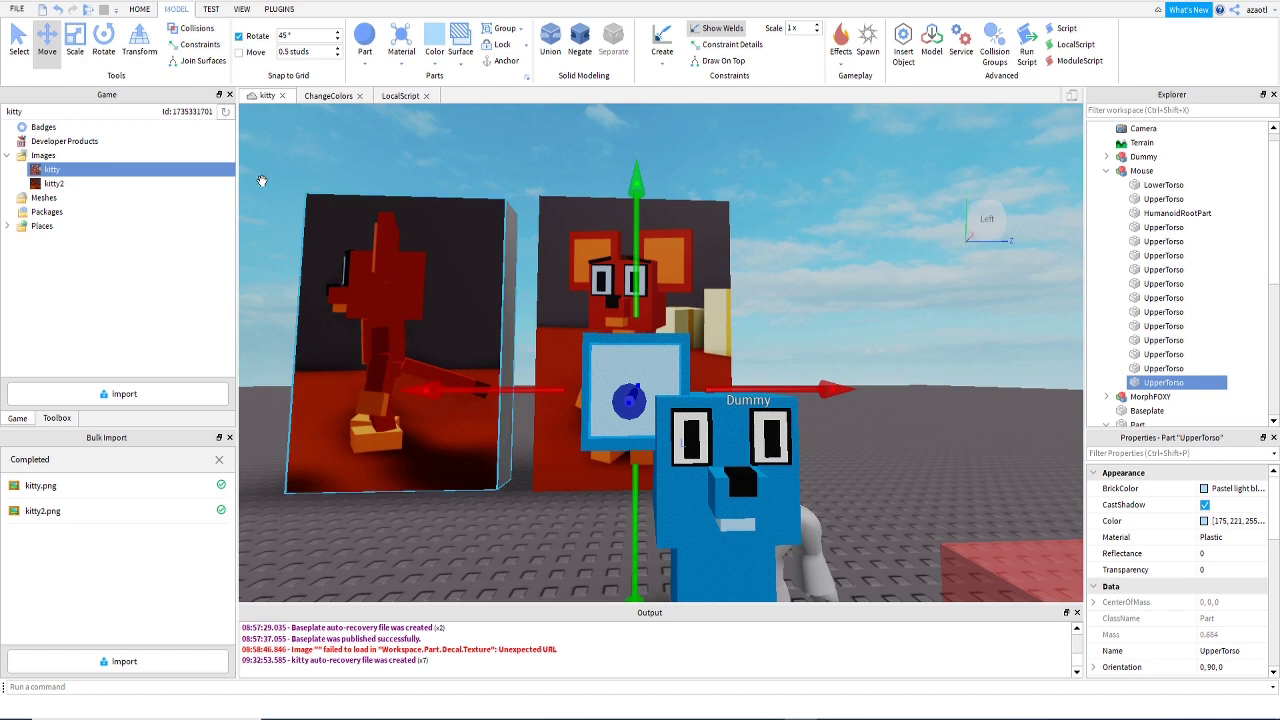
{"action": "left_click", "coordinate": [75, 42]}
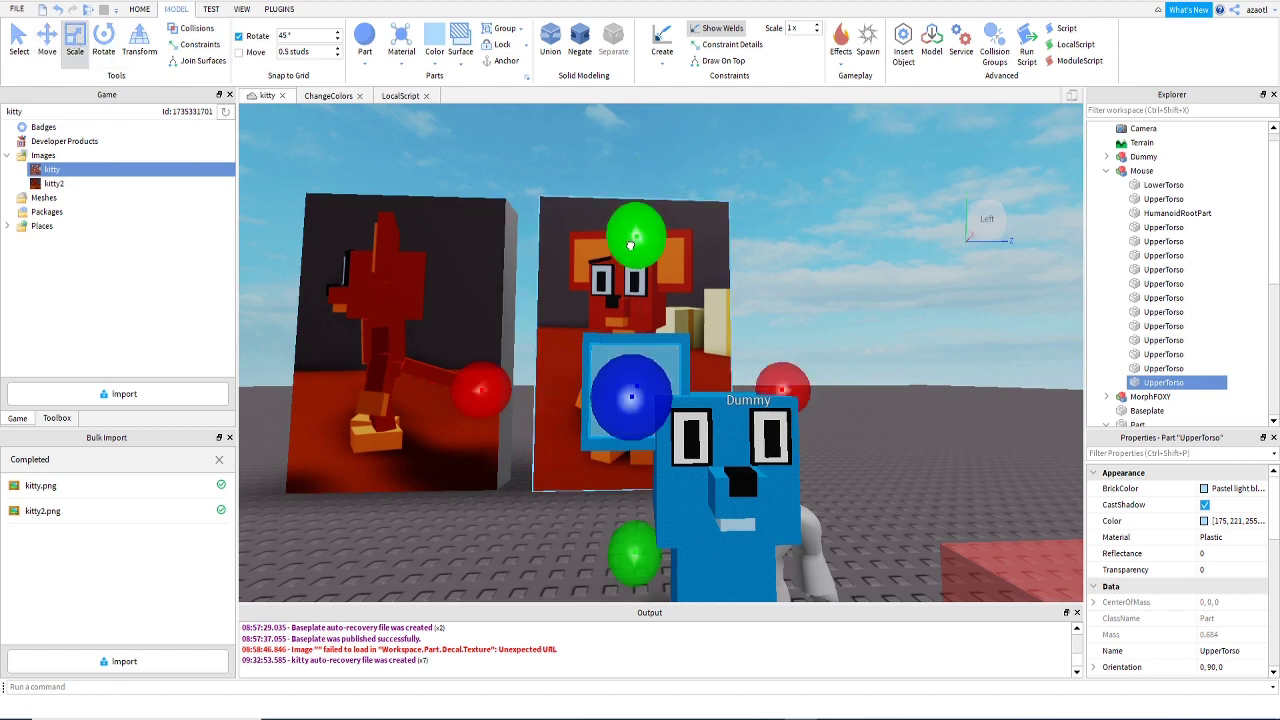
{"action": "left_click_drag", "start_coordinate": [632, 245], "coordinate": [633, 247]}
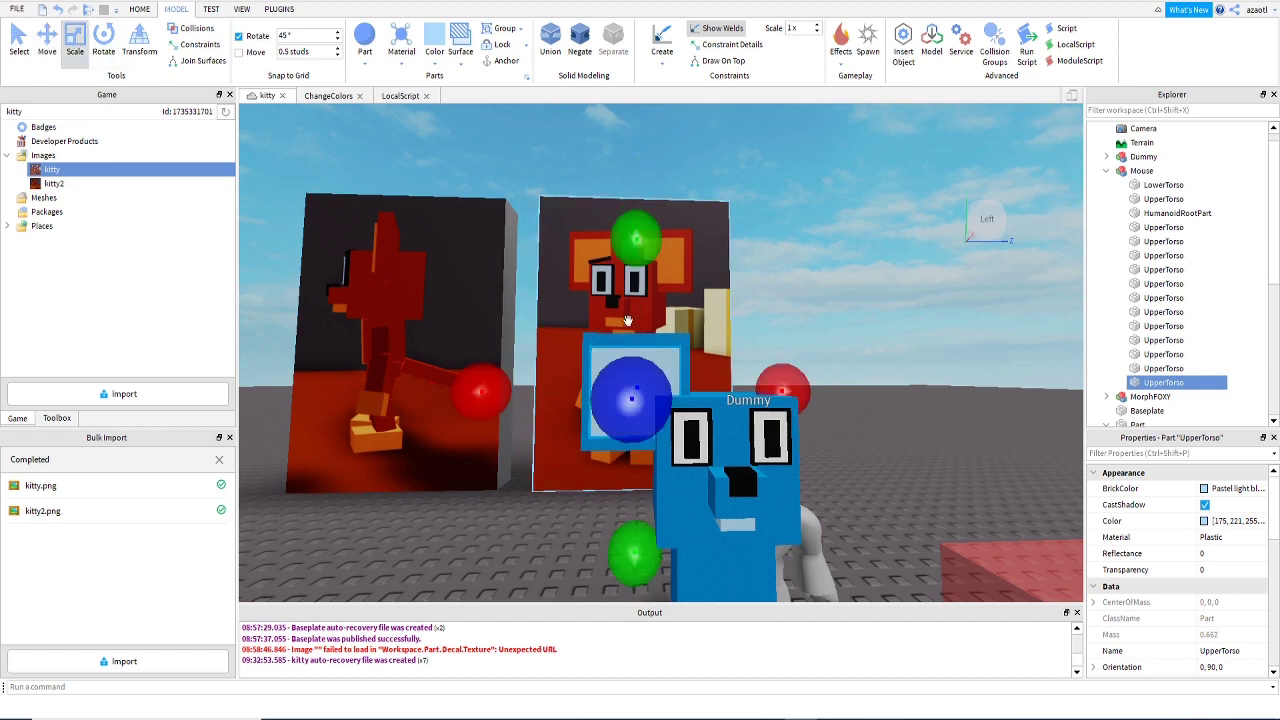
{"action": "left_click", "coordinate": [480, 546]}
{"action": "right_click_drag", "start_coordinate": [480, 546], "coordinate": [480, 546]}
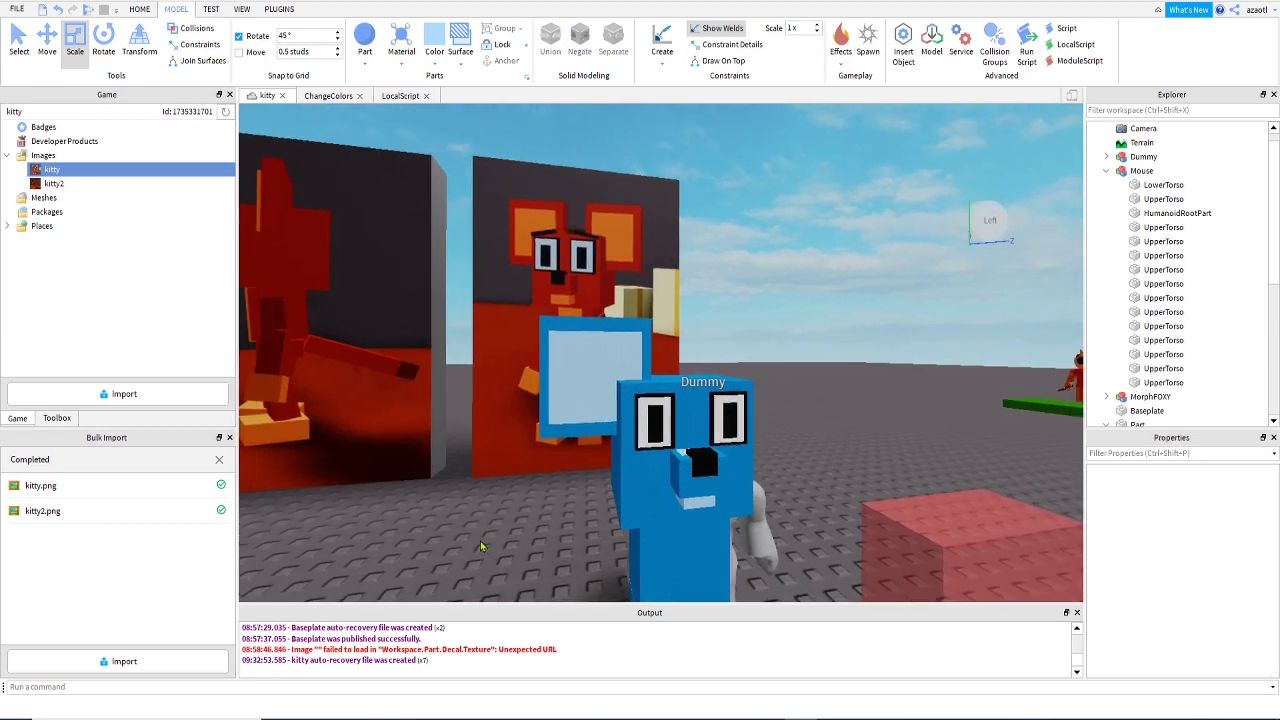
{"action": "left_click", "coordinate": [557, 395]}
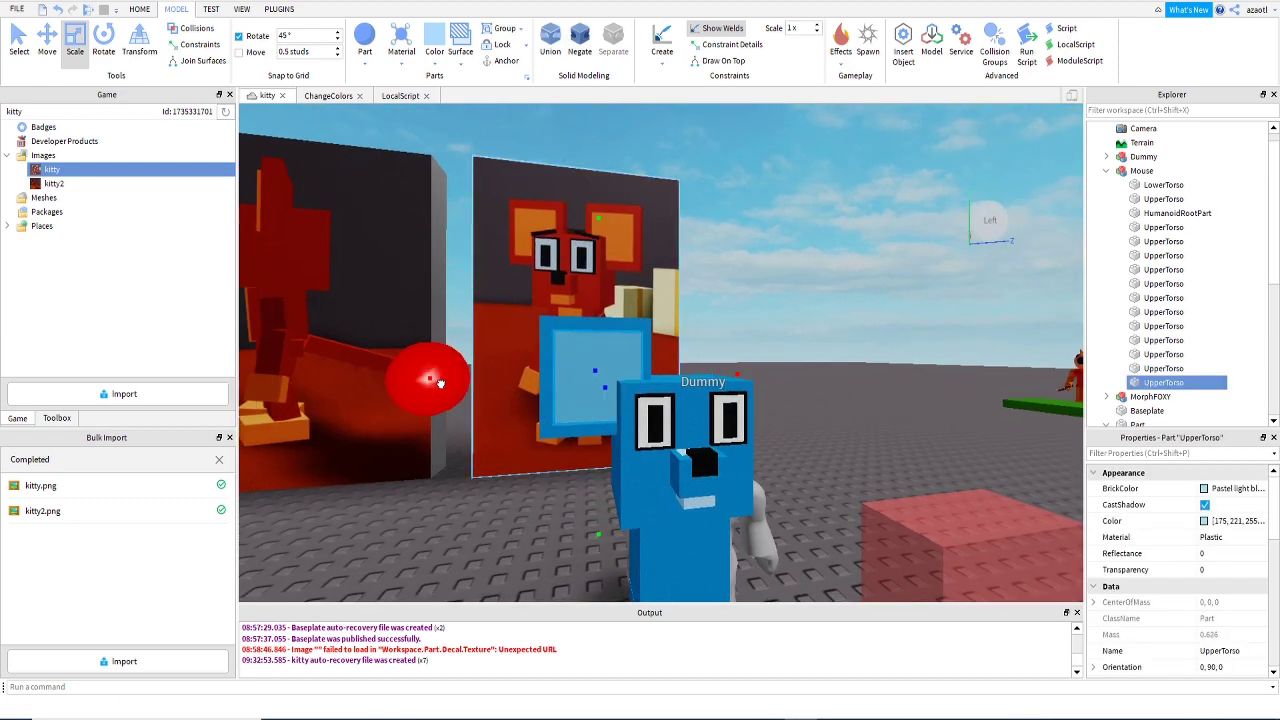
{"action": "left_click_drag", "start_coordinate": [750, 375], "coordinate": [742, 381]}
{"action": "left_click", "coordinate": [583, 488]}
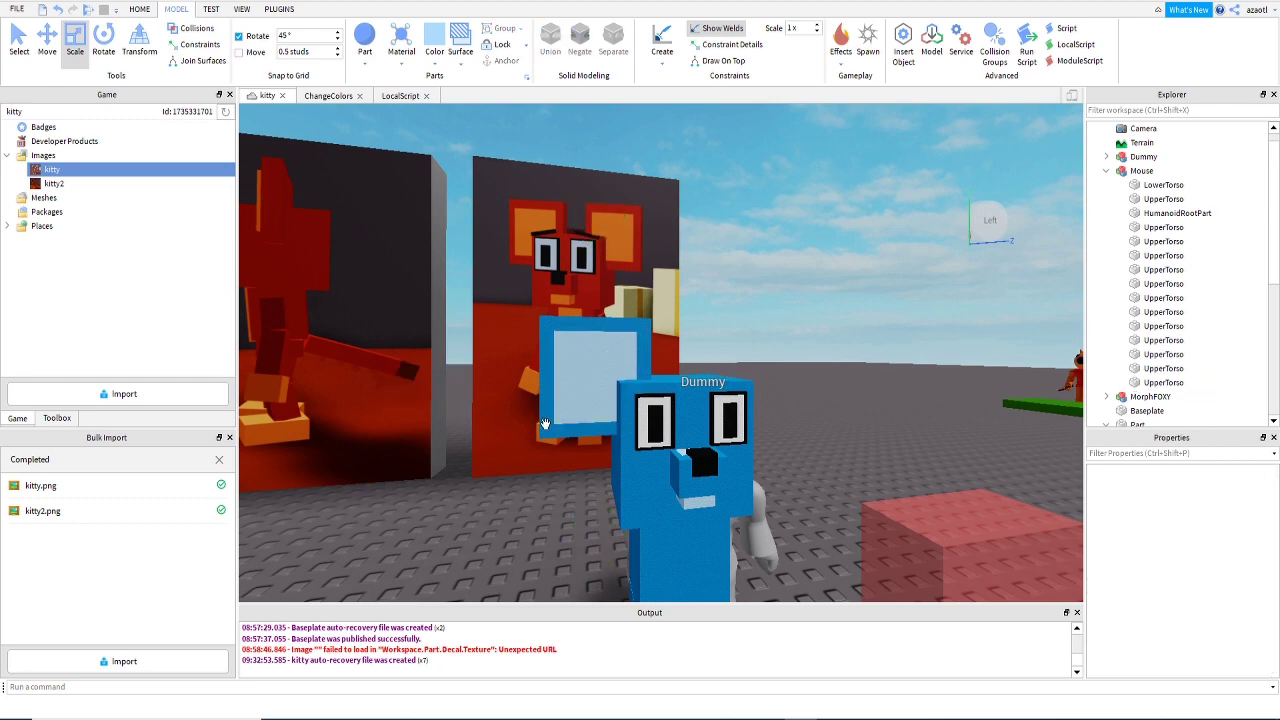
Duplicate the ear slab and its inner panel together and move the copies to the opposite side of the head.
{"action": "left_click", "coordinate": [545, 427]}
{"action": "left_click", "coordinate": [562, 331], "text": "ctrl"}
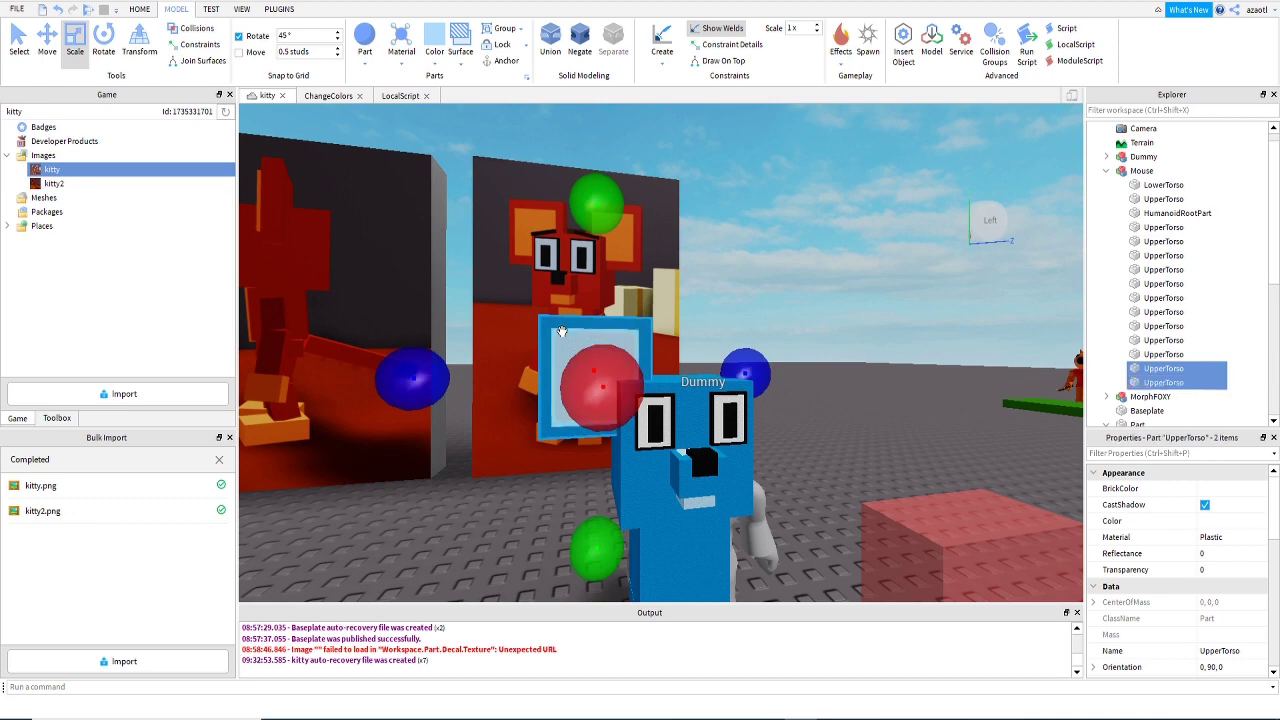
{"action": "key", "text": "ctrl+d"}
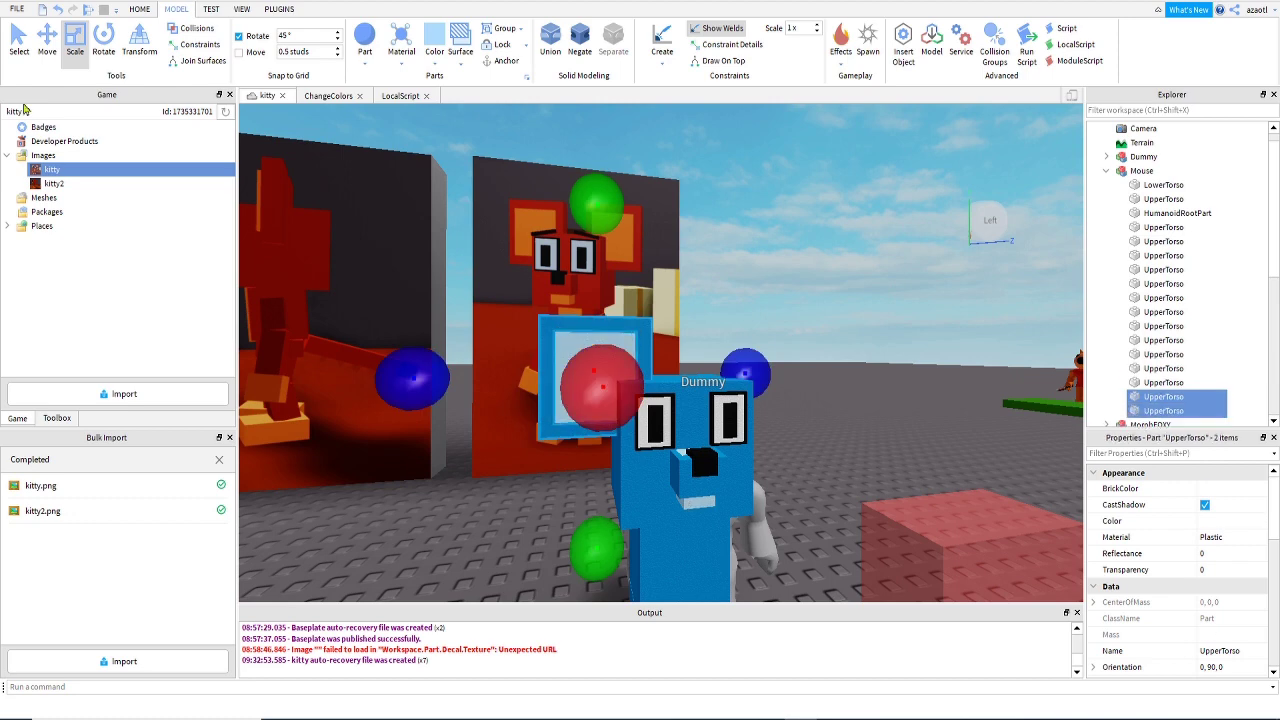
{"action": "left_click", "coordinate": [47, 45]}
{"action": "left_click_drag", "start_coordinate": [430, 381], "coordinate": [628, 398]}
{"action": "key", "text": "d"}
{"action": "right_click_drag", "start_coordinate": [749, 476], "coordinate": [750, 475]}
{"action": "key", "text": "a"}
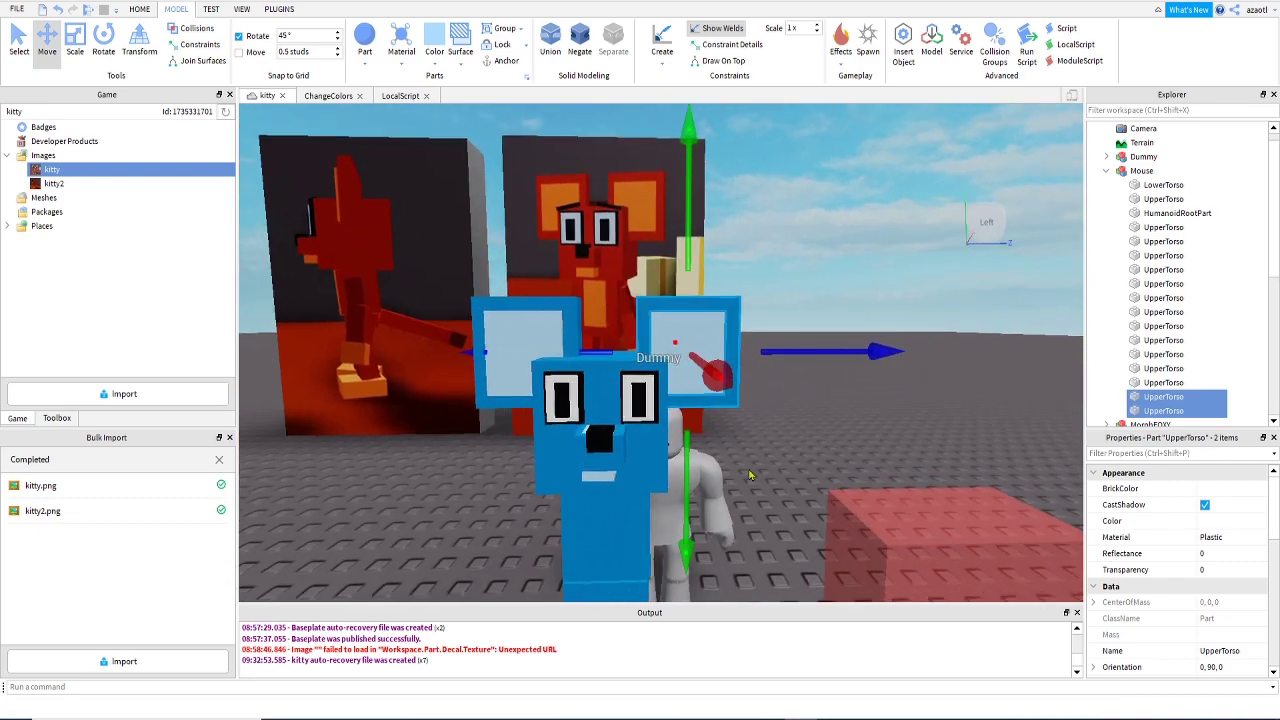
Examine the face and both ears from the front and compare them with the reference picture.
{"action": "key", "text": "a"}
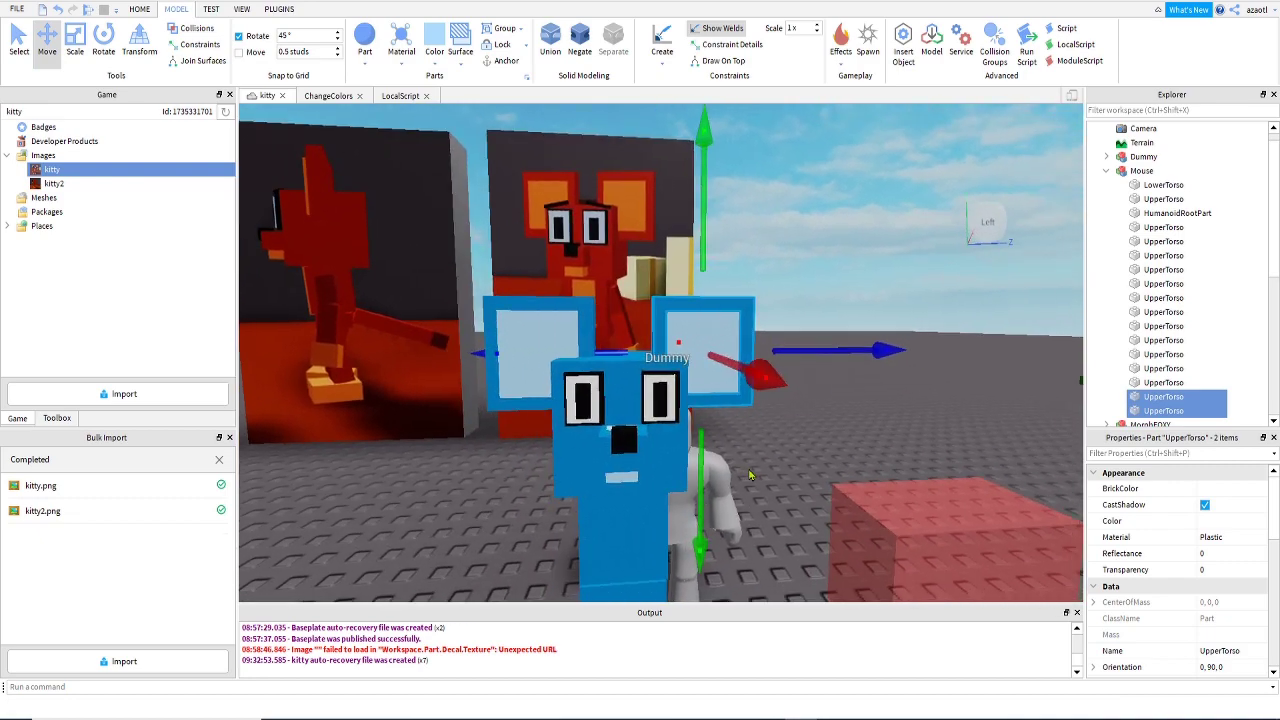
{"action": "key", "text": "s"}
{"action": "right_click_drag", "start_coordinate": [750, 474], "coordinate": [748, 467]}
{"action": "key", "text": "d"}
{"action": "key", "text": "a"}
{"action": "key", "text": "a"}
{"action": "key", "text": "w"}
{"action": "key", "text": "q"}
{"action": "key", "text": "e"}
{"action": "key", "text": "w"}
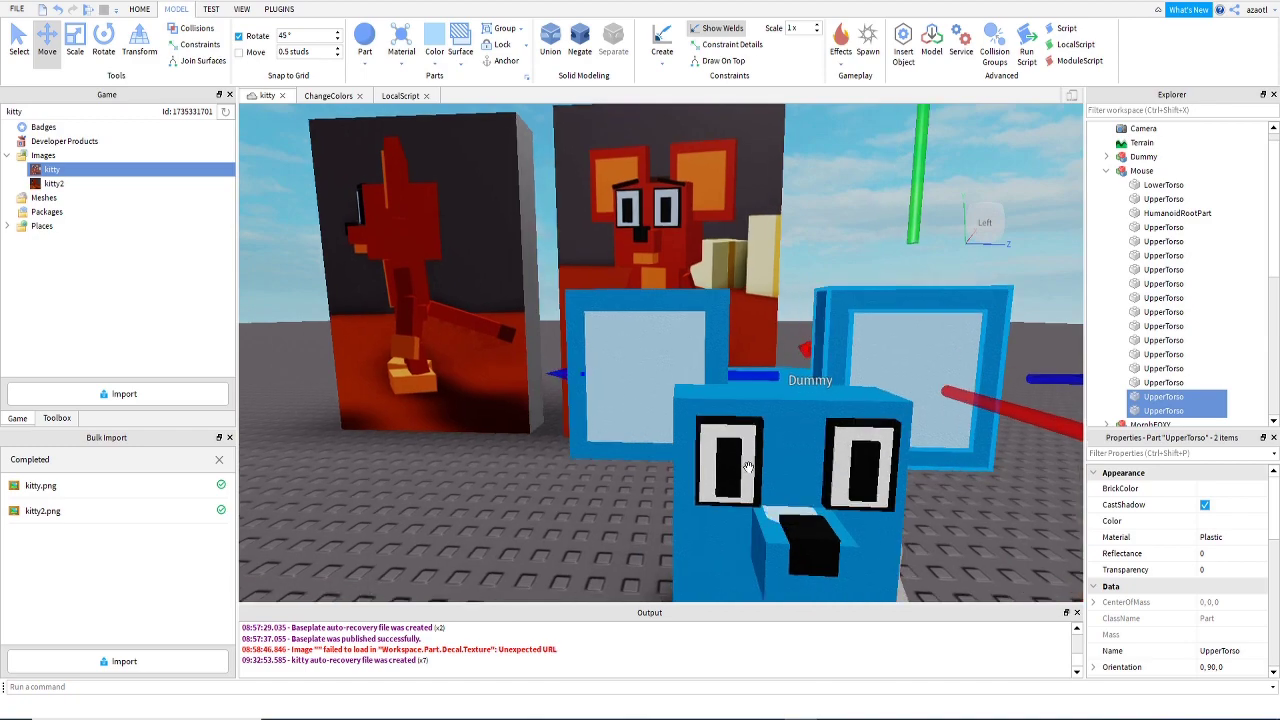
{"action": "key", "text": "s"}
{"action": "key", "text": "w"}
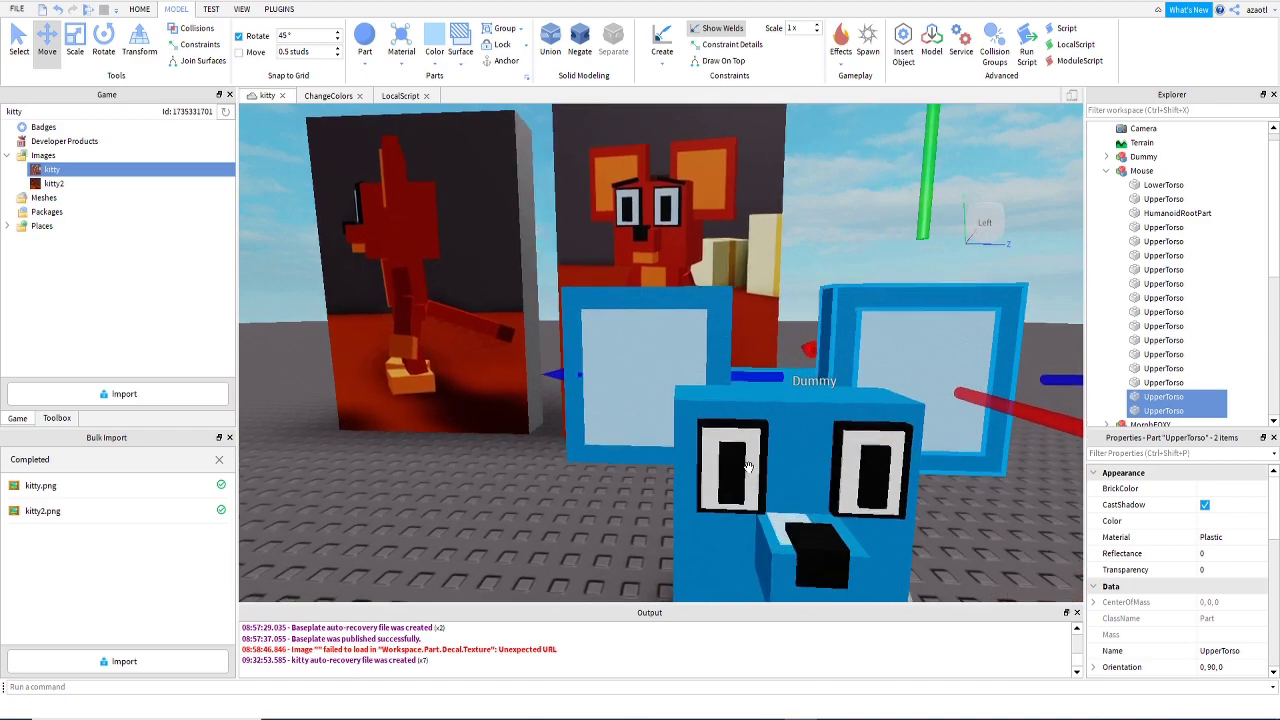
{"action": "key", "text": "s"}
{"action": "key", "text": "w"}
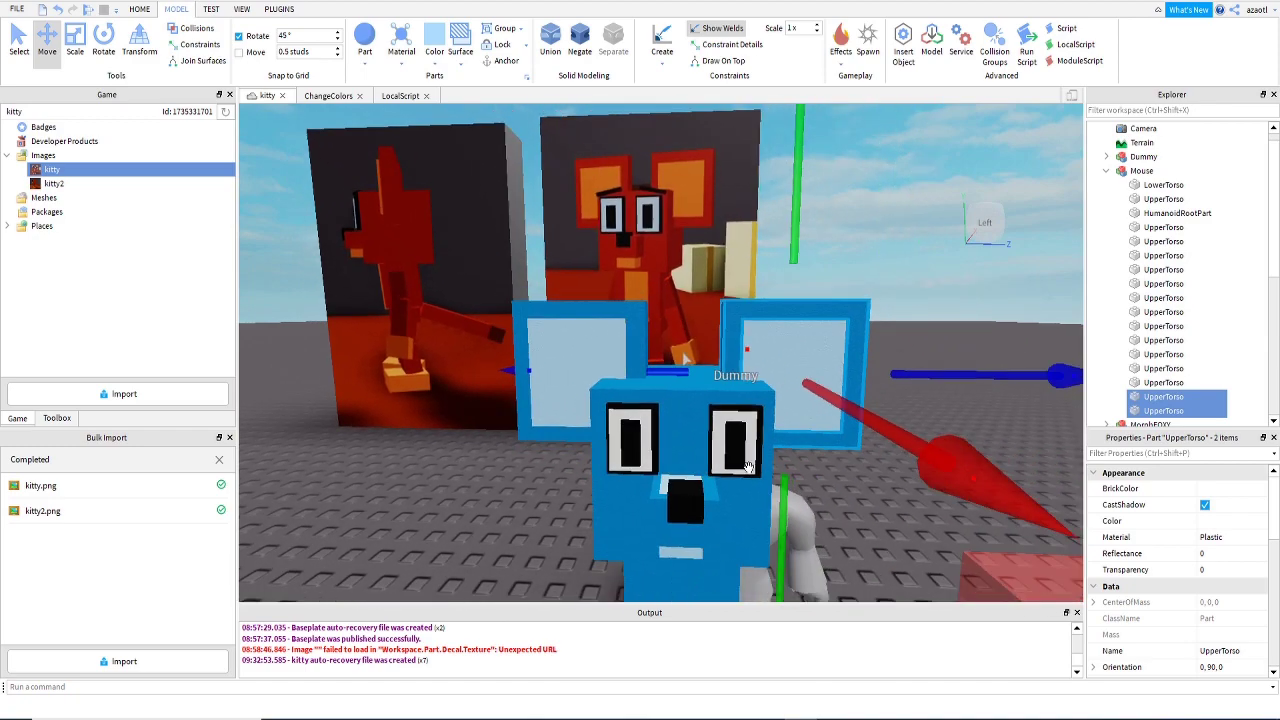
Duplicate the black pupil on the character's right eye, raise the copy above the eye and trim its depth from the back.
{"action": "left_click", "coordinate": [629, 451]}
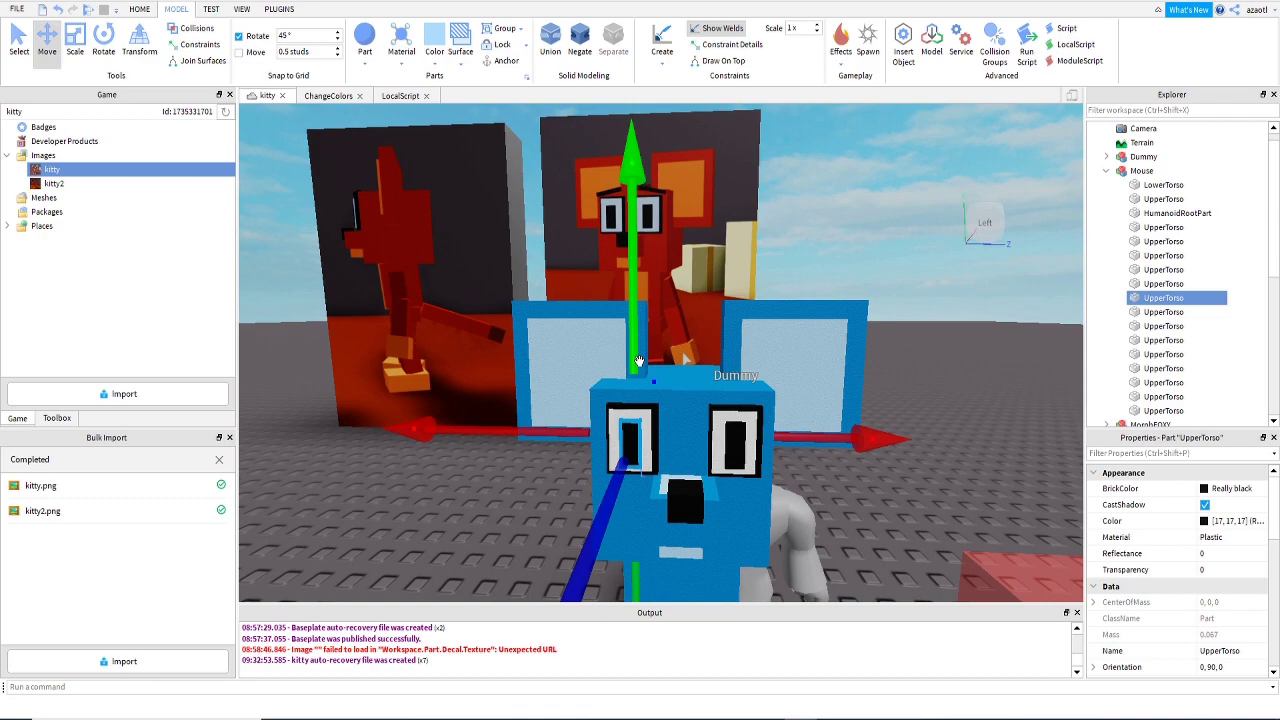
{"action": "left_click_drag", "start_coordinate": [638, 360], "coordinate": [620, 298]}
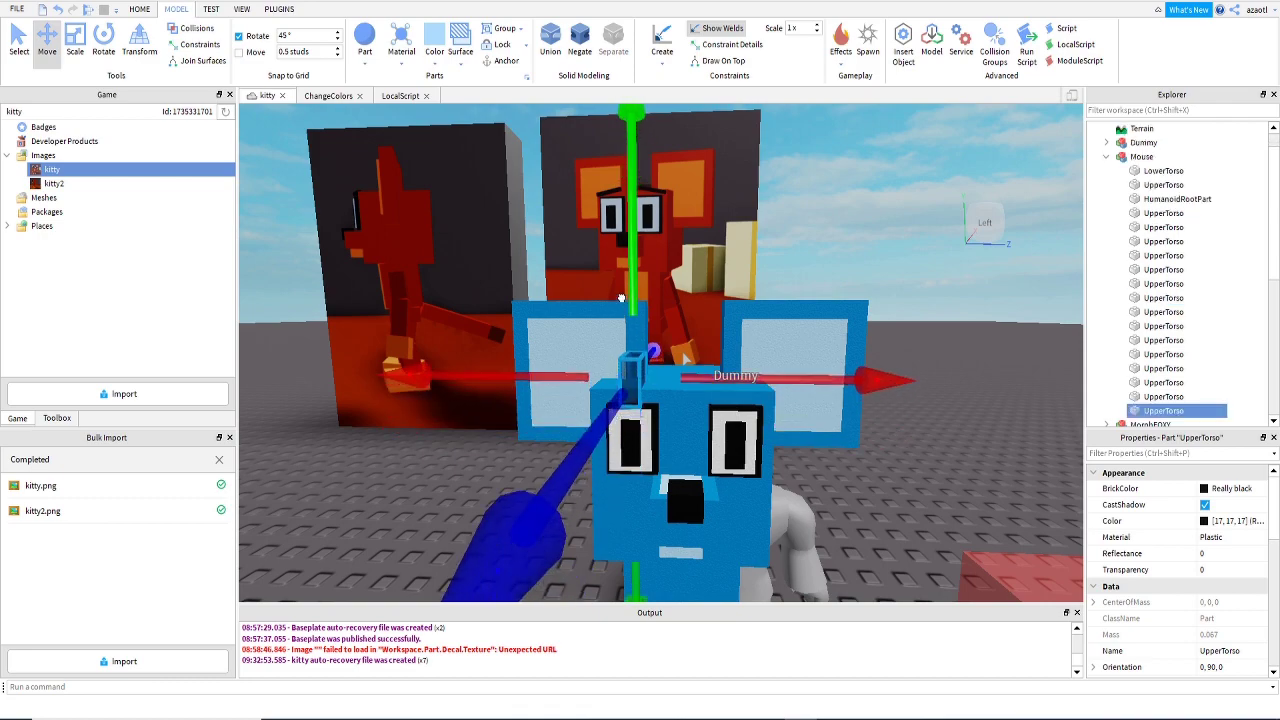
{"action": "right_click_drag", "start_coordinate": [620, 298], "coordinate": [373, 207]}
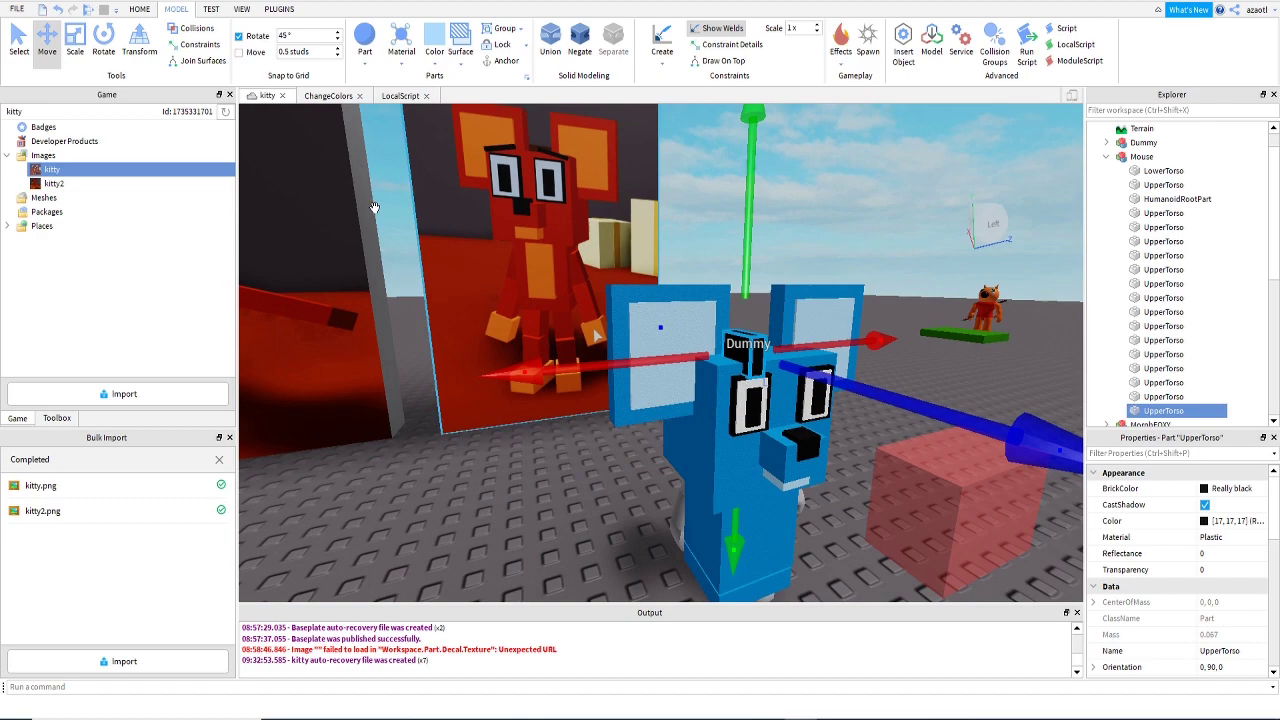
{"action": "left_click", "coordinate": [73, 42]}
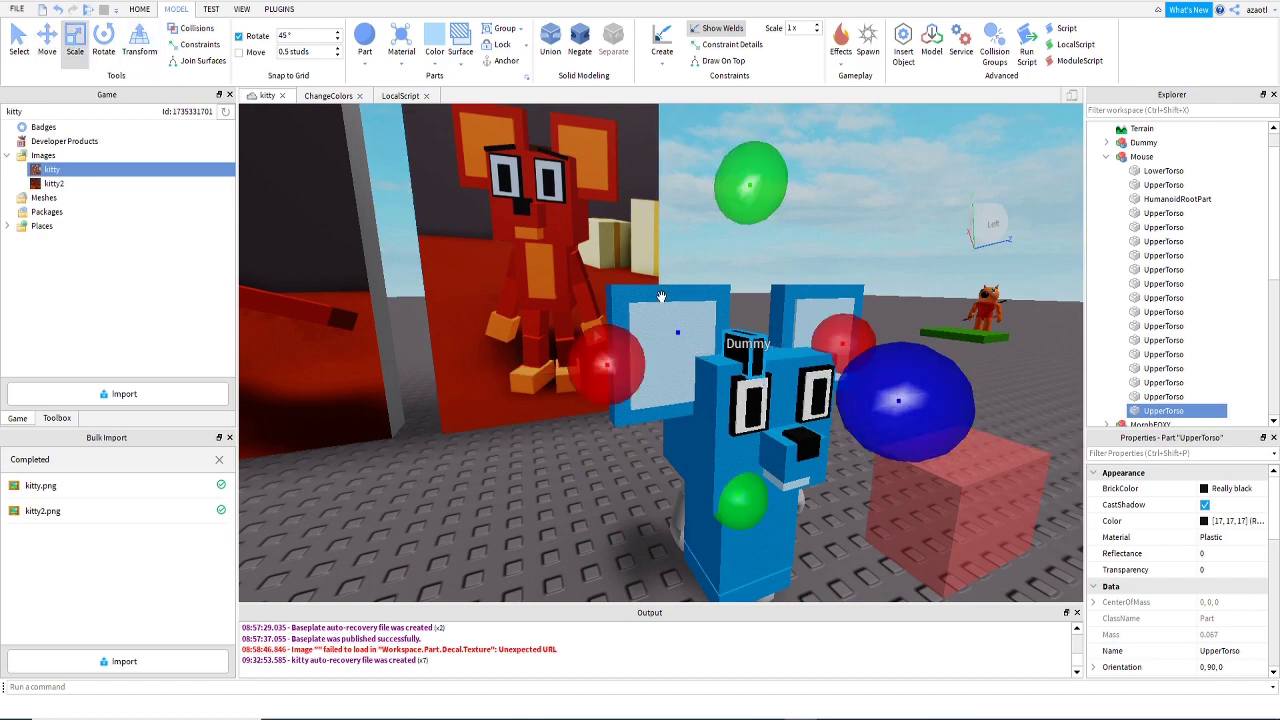
{"action": "right_click_drag", "start_coordinate": [713, 340], "coordinate": [650, 287]}
{"action": "left_click_drag", "start_coordinate": [648, 256], "coordinate": [655, 257]}
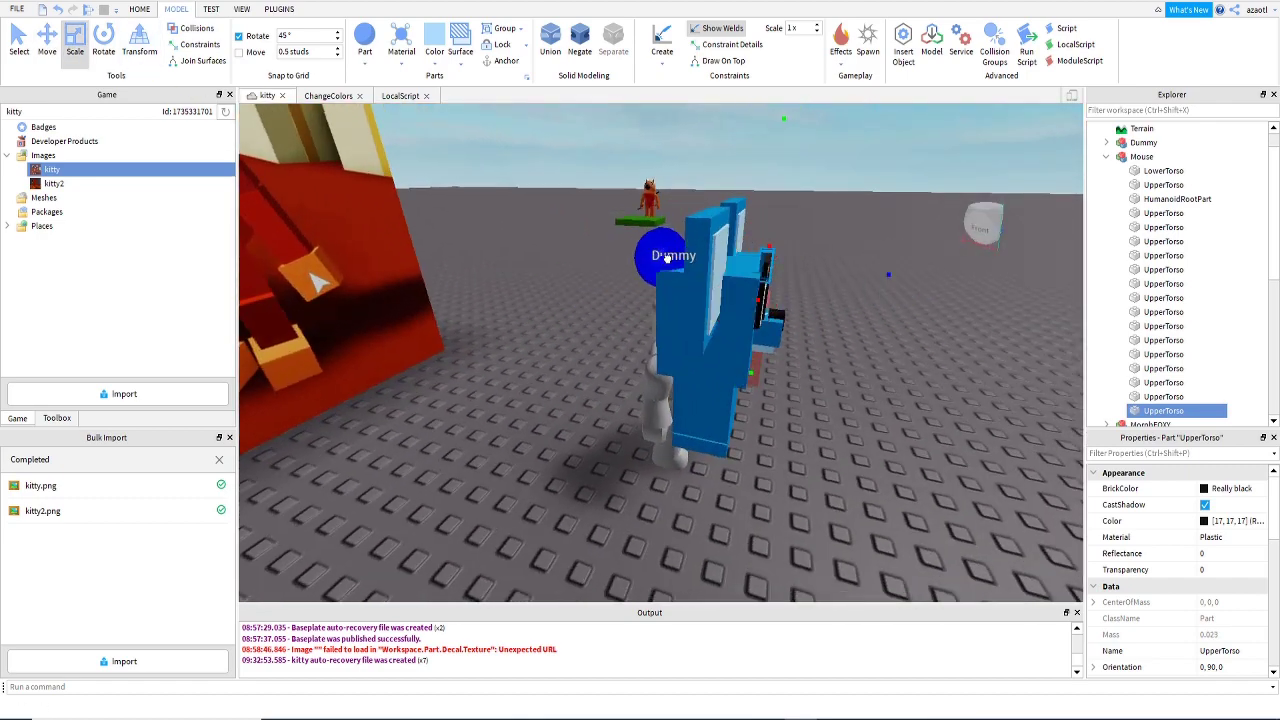
Scale the black part on the mouse's face into a thin, wide eyebrow bar above the eye.
{"action": "right_click_drag", "start_coordinate": [670, 257], "coordinate": [770, 150]}
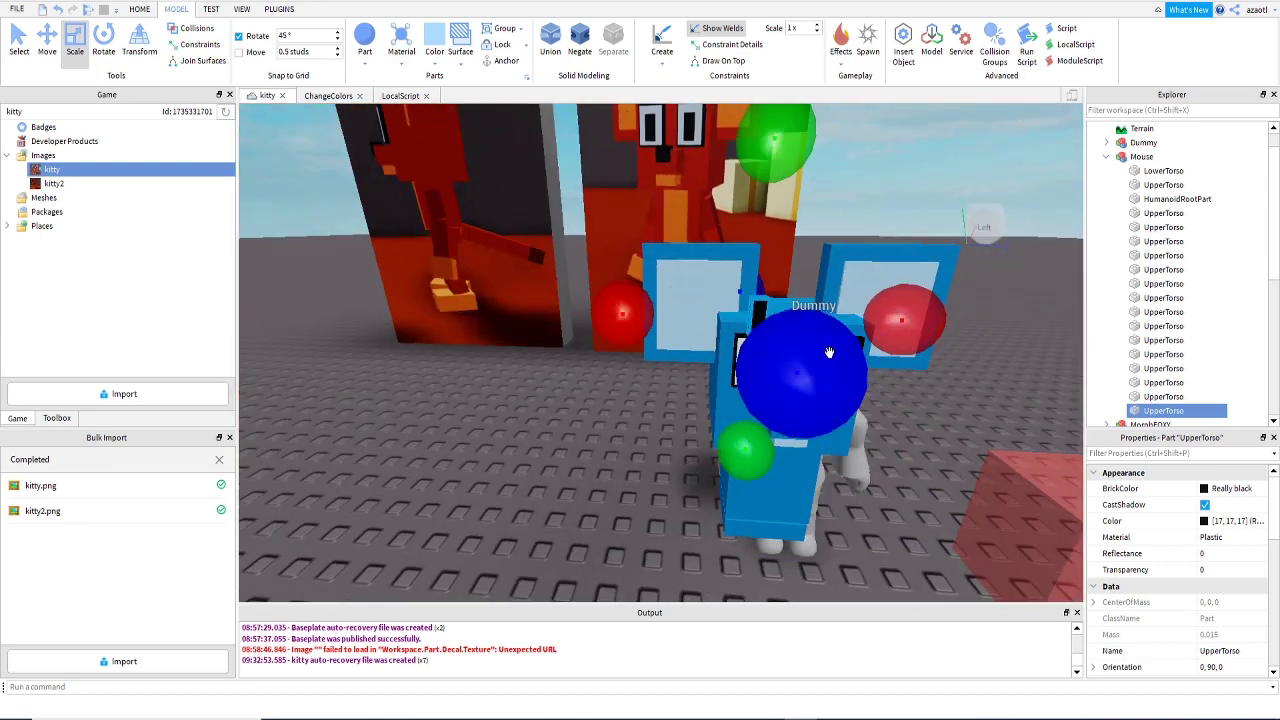
{"action": "left_click_drag", "start_coordinate": [766, 137], "coordinate": [766, 170]}
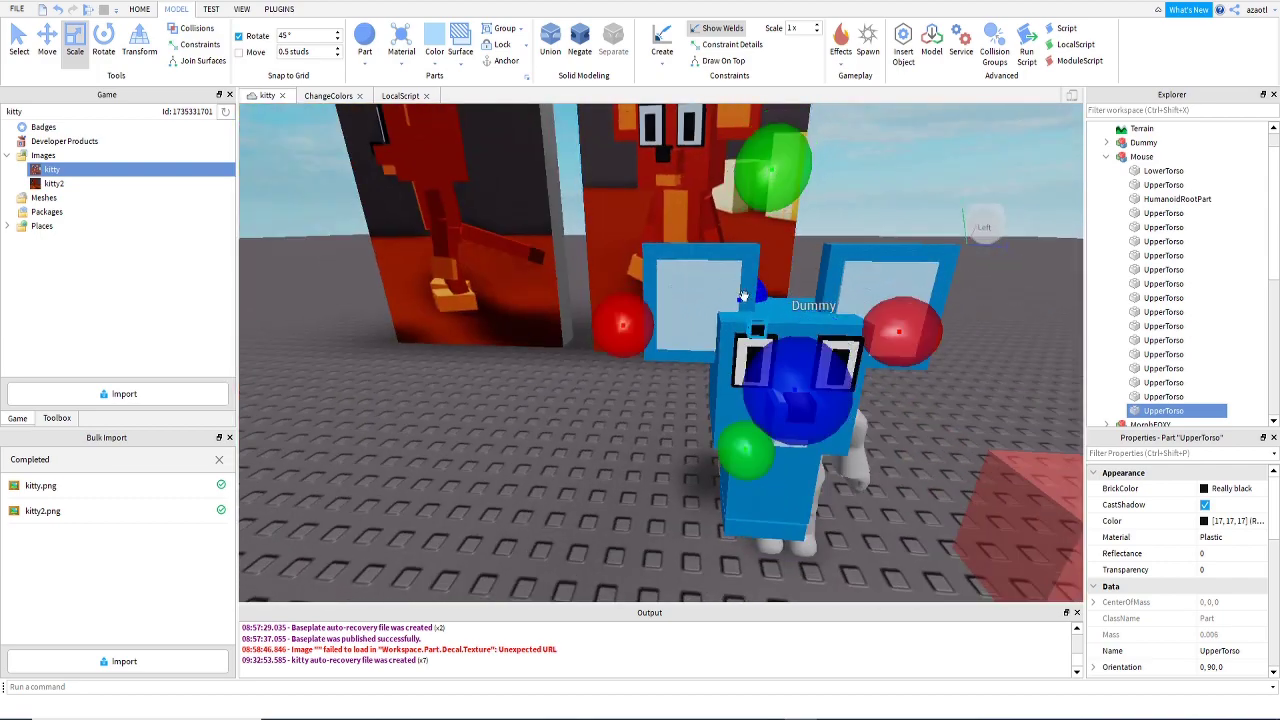
{"action": "left_click_drag", "start_coordinate": [632, 331], "coordinate": [593, 330]}
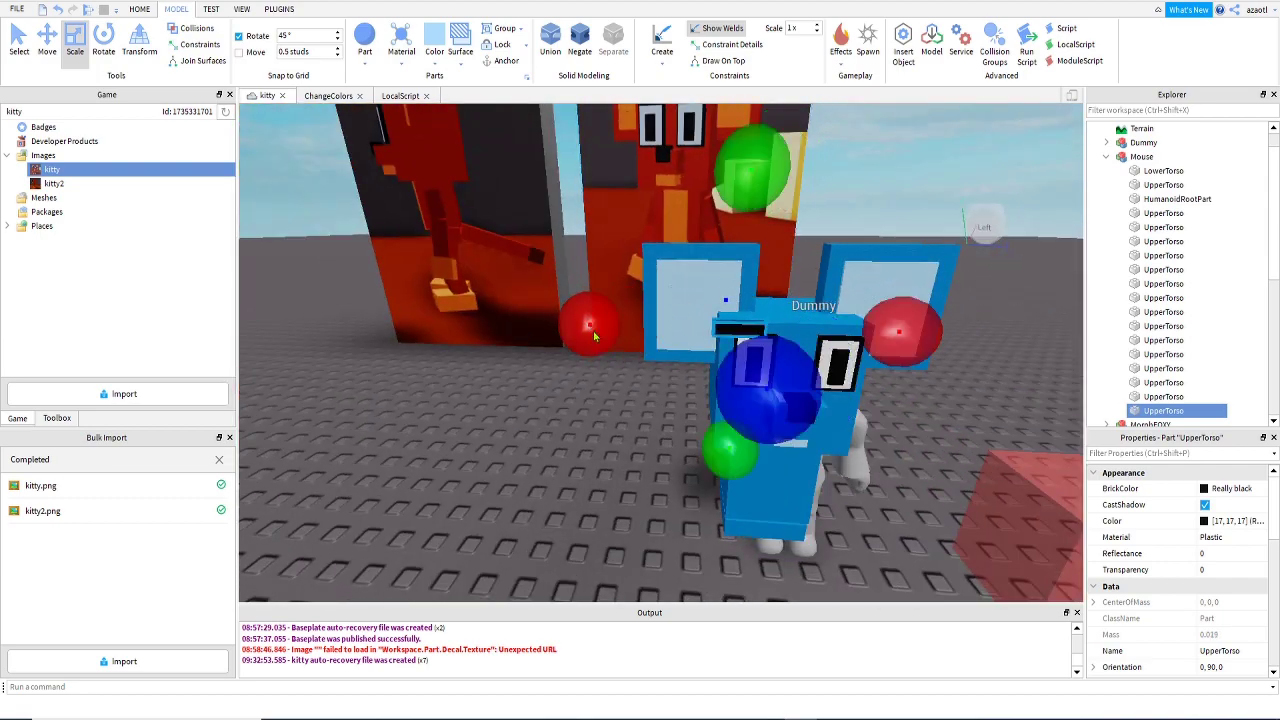
{"action": "right_click_drag", "start_coordinate": [593, 330], "coordinate": [619, 362]}
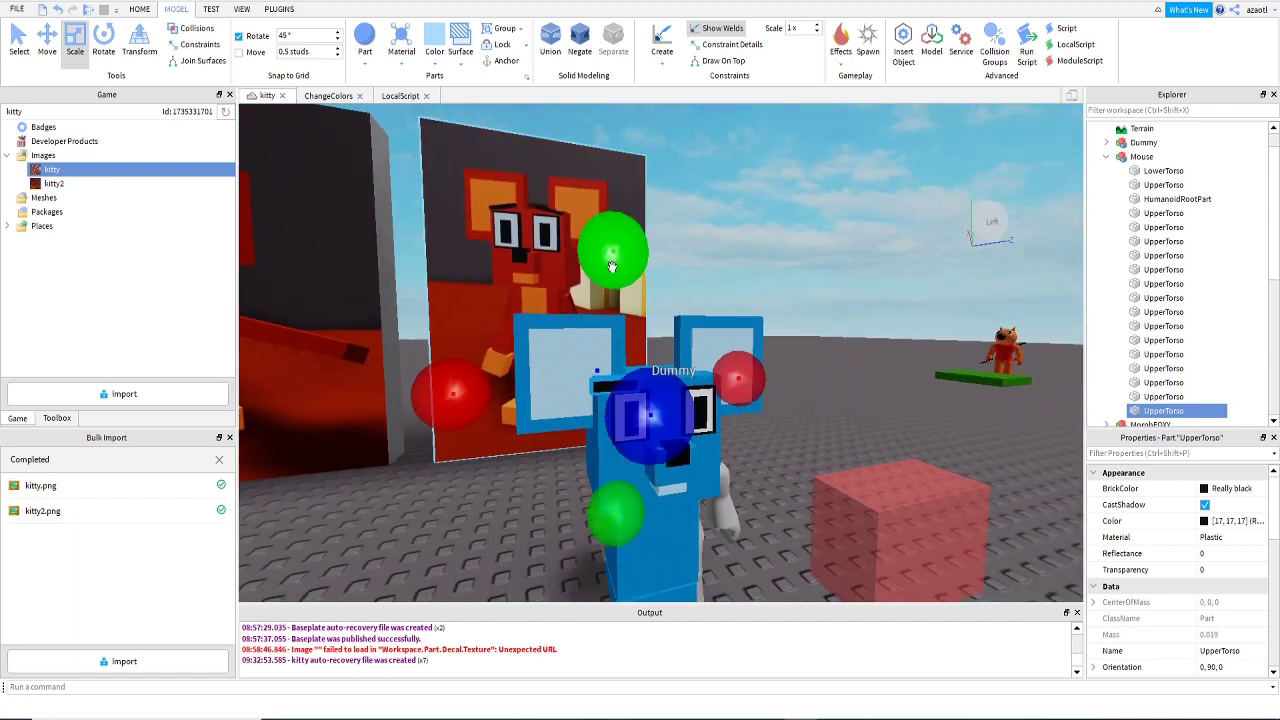
{"action": "left_click_drag", "start_coordinate": [612, 252], "coordinate": [617, 274]}
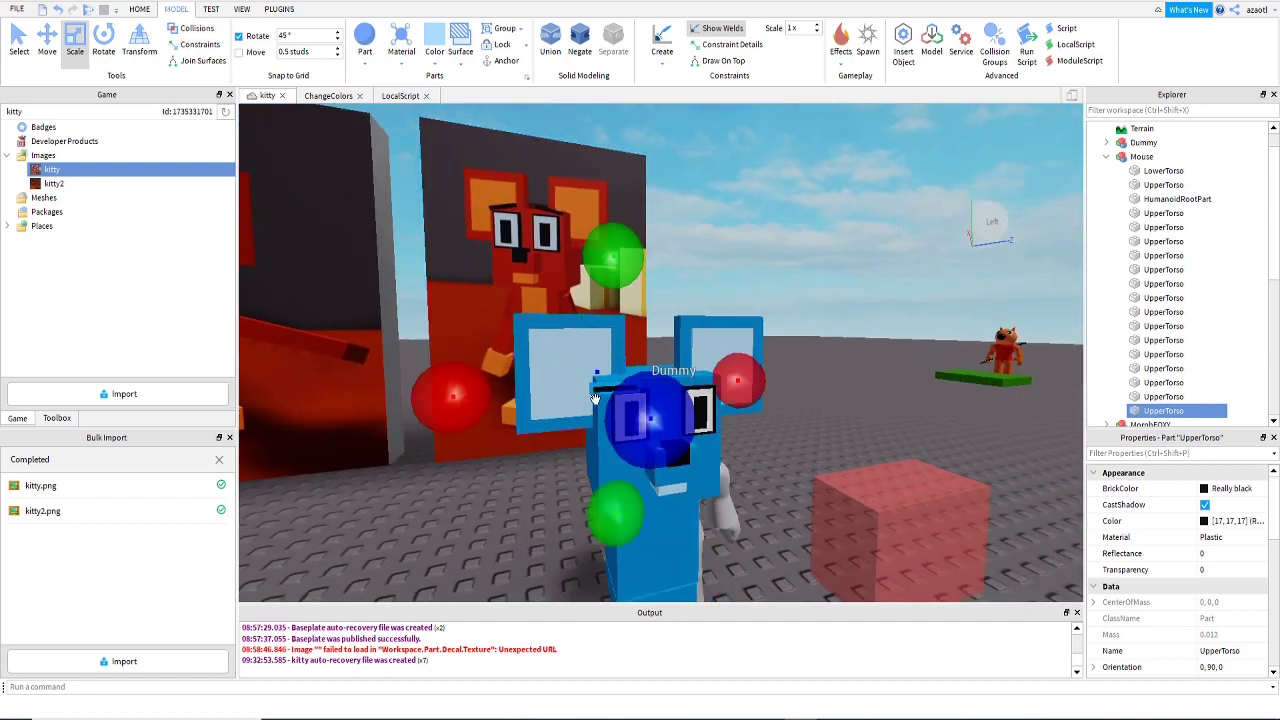
{"action": "right_click_drag", "start_coordinate": [595, 411], "coordinate": [597, 420]}
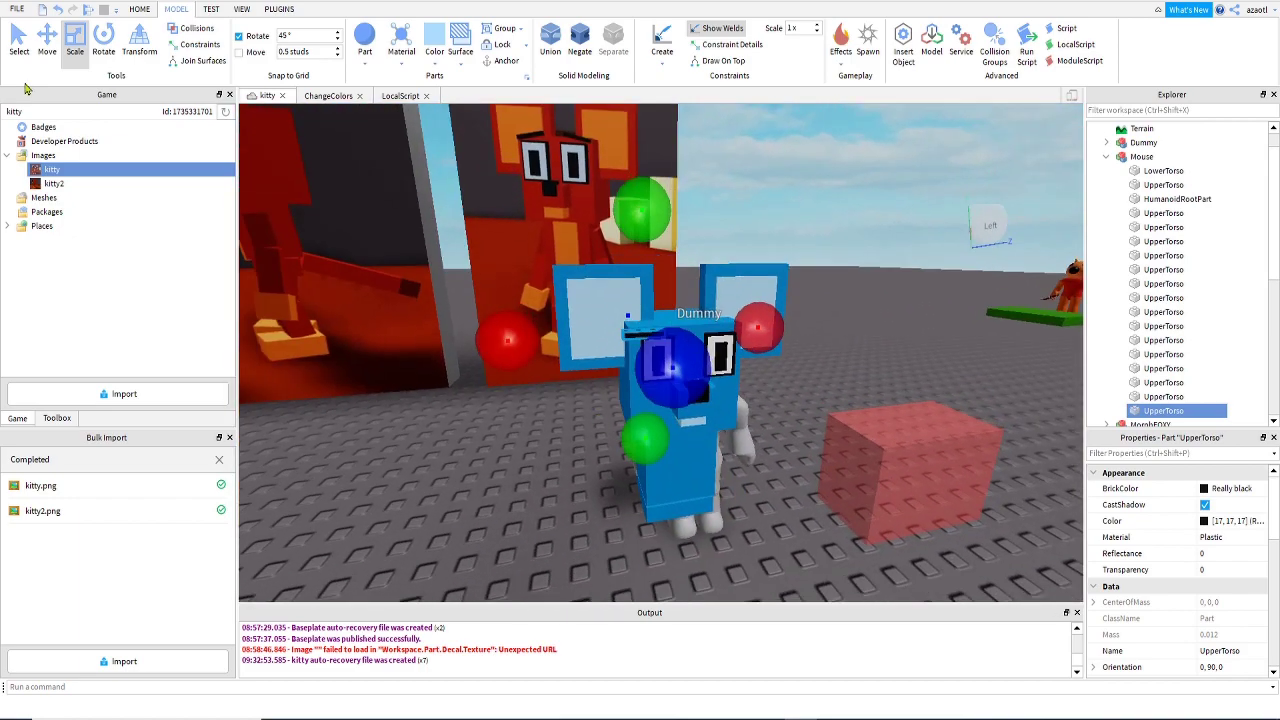
Shift the black eyebrow bar sideways over the eye and rotate it to a tilt of about 13.5°.
{"action": "left_click", "coordinate": [48, 42]}
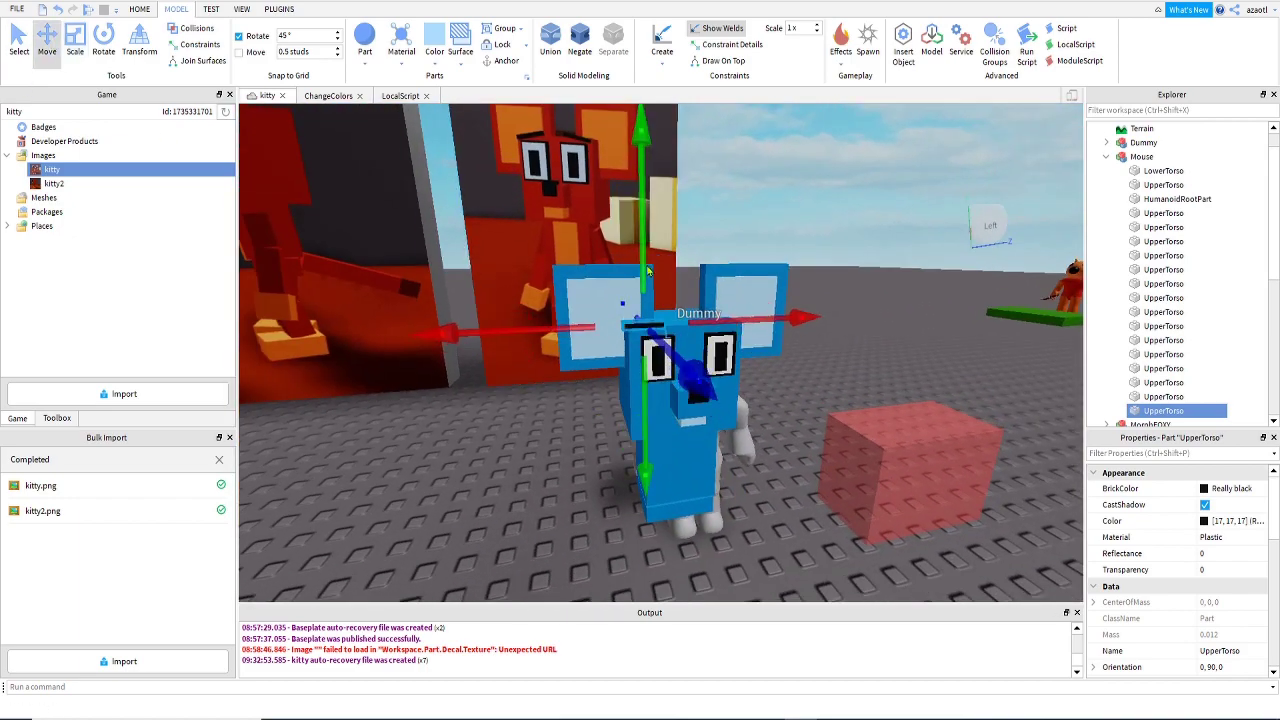
{"action": "left_click_drag", "start_coordinate": [751, 327], "coordinate": [771, 325]}
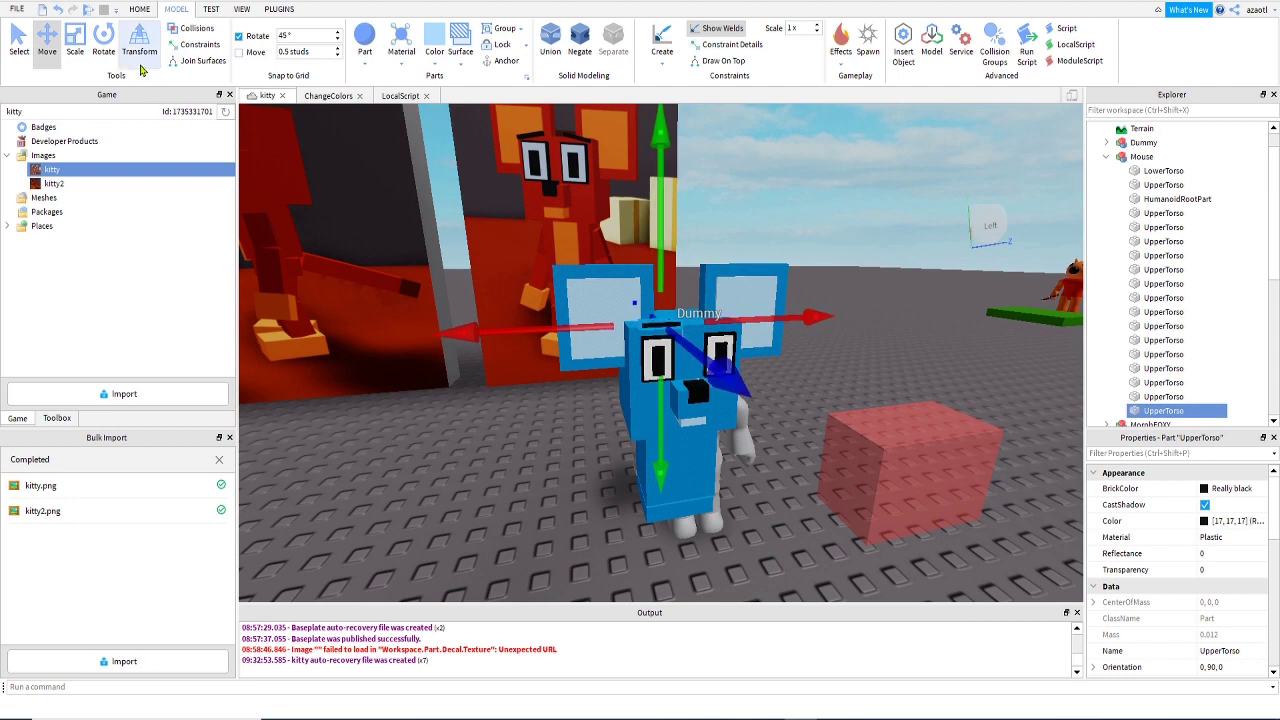
{"action": "left_click", "coordinate": [104, 44]}
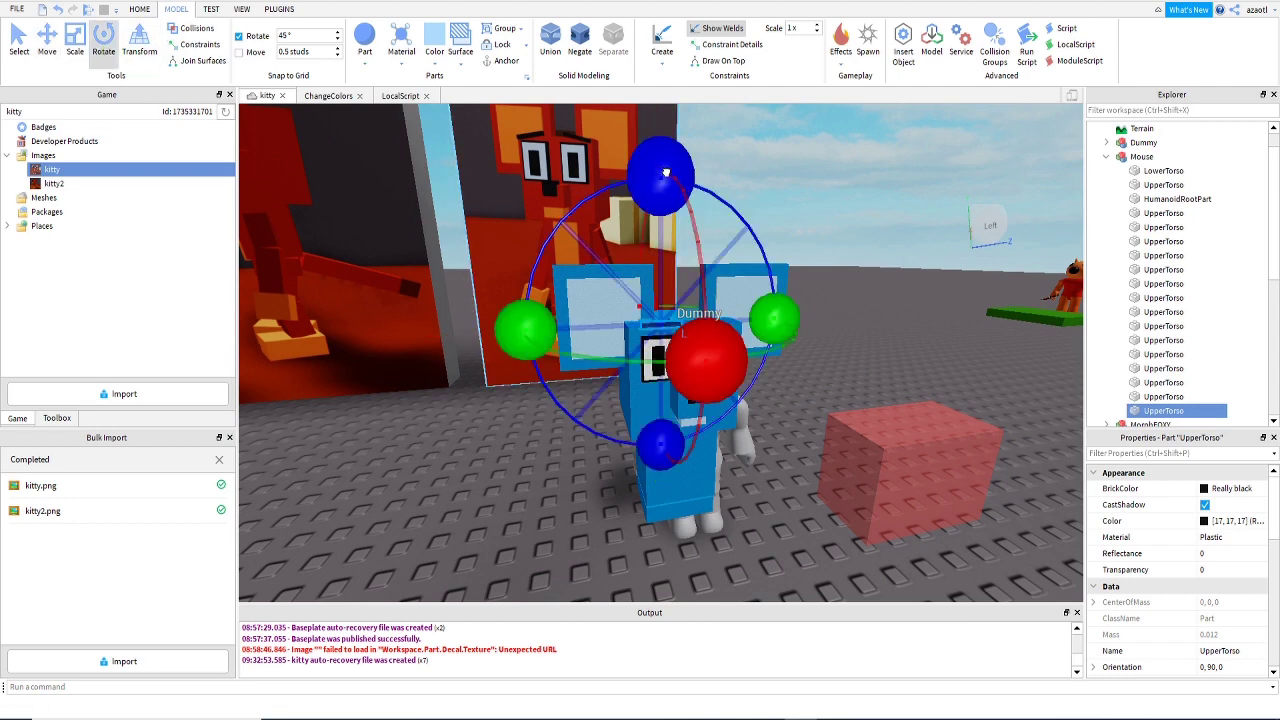
{"action": "mouse_move", "coordinate": [665, 173]}
{"action": "left_mouse_down"}
{"action": "mouse_move", "coordinate": [663, 189]}
{"action": "mouse_move", "coordinate": [677, 175]}
{"action": "left_mouse_up"}
{"action": "right_click_drag", "start_coordinate": [700, 250], "coordinate": [745, 360]}
{"action": "scroll", "coordinate": [745, 360], "scroll_direction": "down", "scroll_amount": 3}
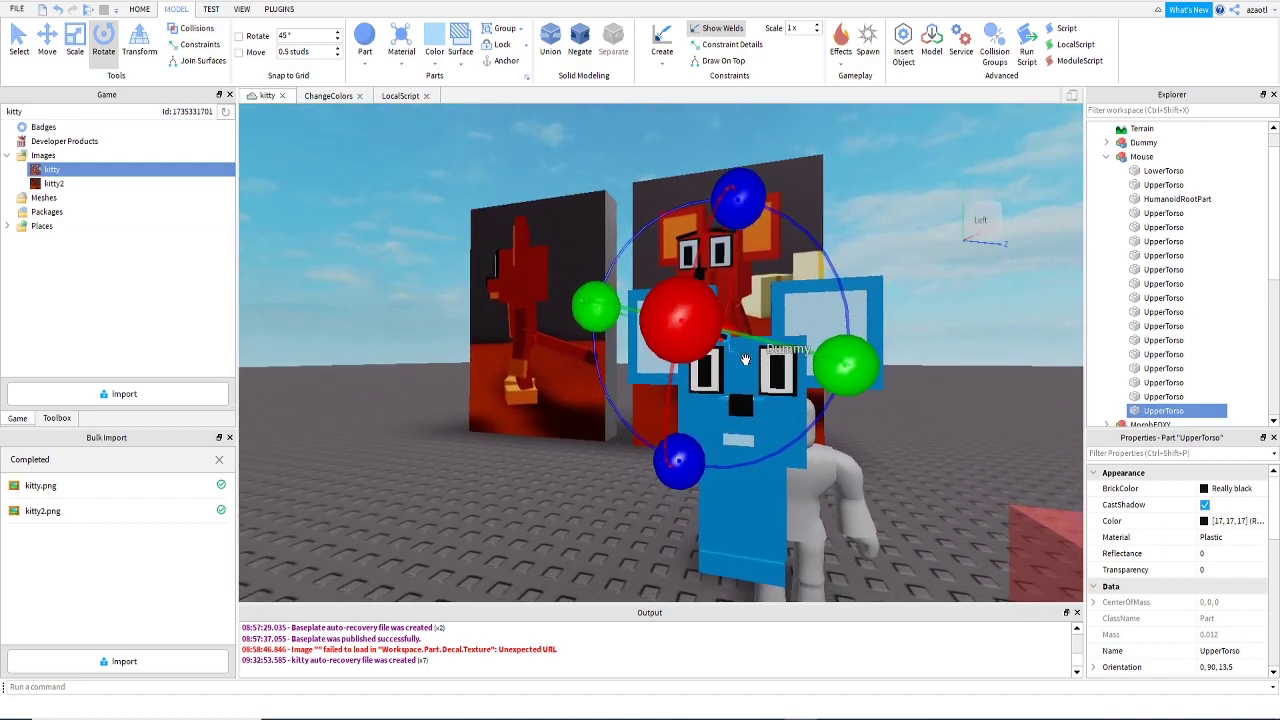
Nudge the tilted eyebrow along its own vertical axis to sit just above the eye, then deselect it.
{"action": "left_click", "coordinate": [46, 50]}
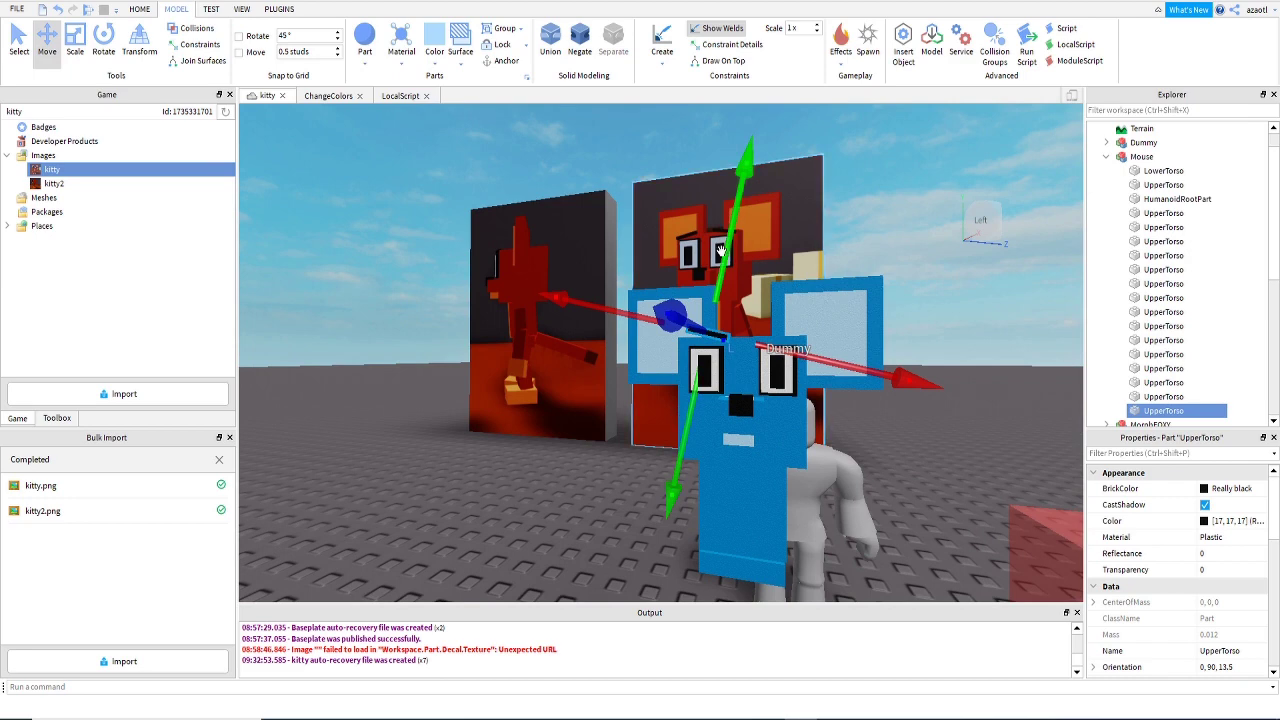
{"action": "left_click_drag", "start_coordinate": [725, 257], "coordinate": [721, 262]}
{"action": "right_click_drag", "start_coordinate": [721, 262], "coordinate": [714, 383]}
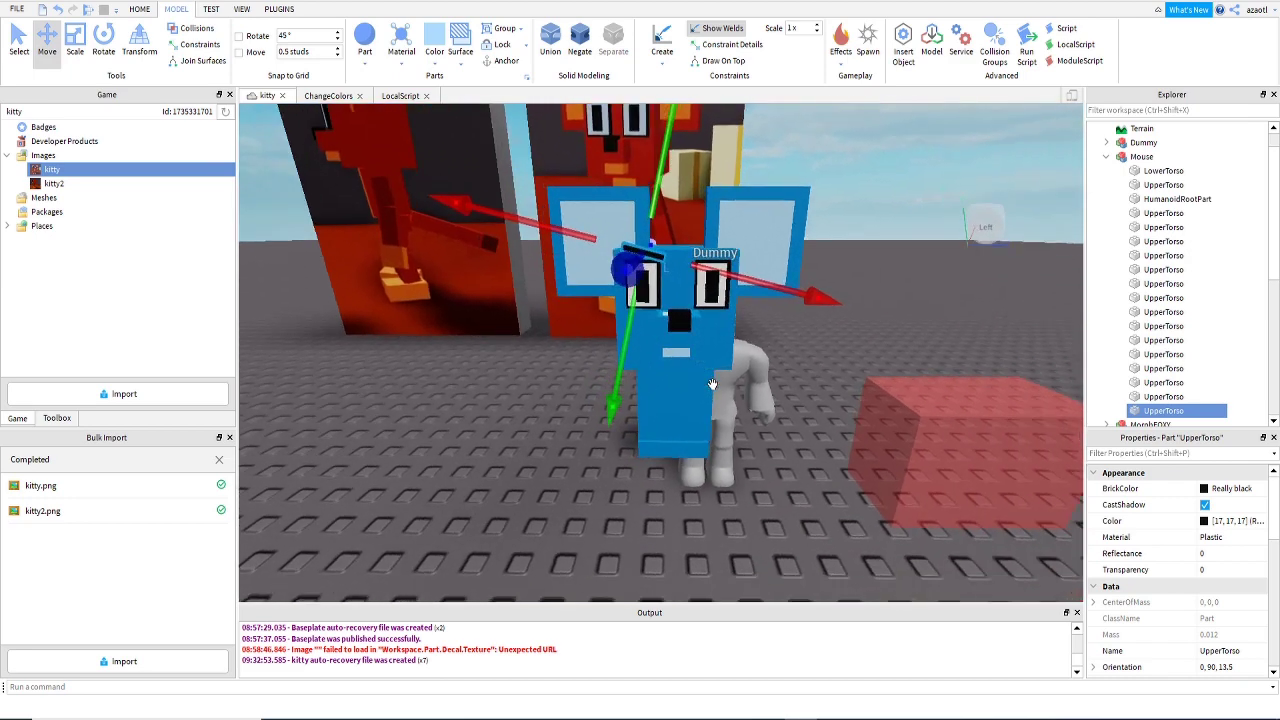
{"action": "left_click", "coordinate": [458, 427]}
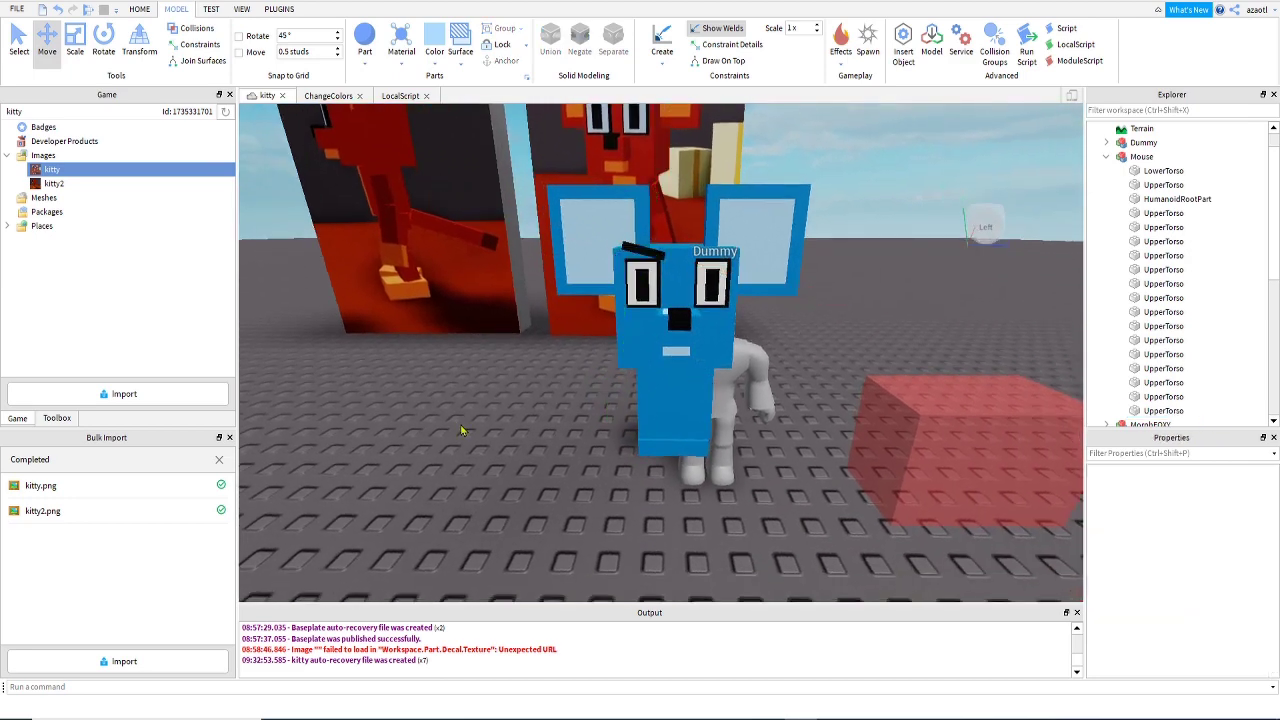
{"action": "left_click", "coordinate": [645, 252]}
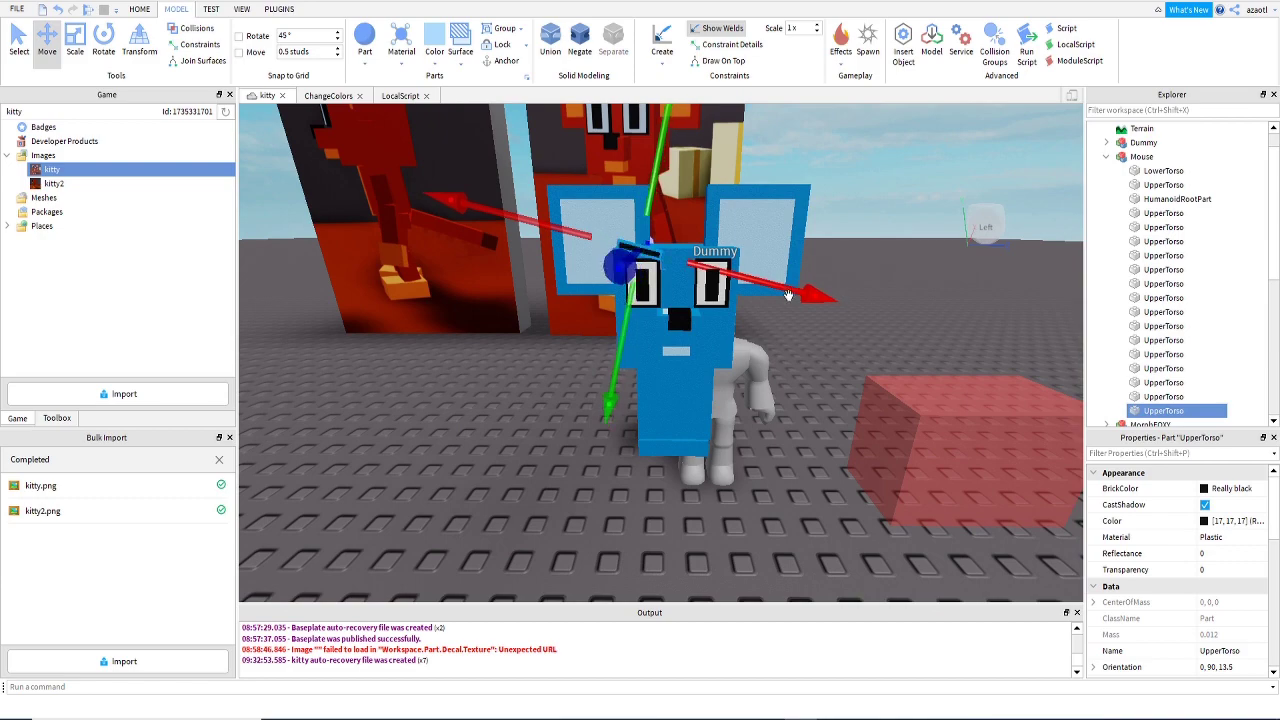
{"action": "right_click_drag", "start_coordinate": [788, 296], "coordinate": [735, 352]}
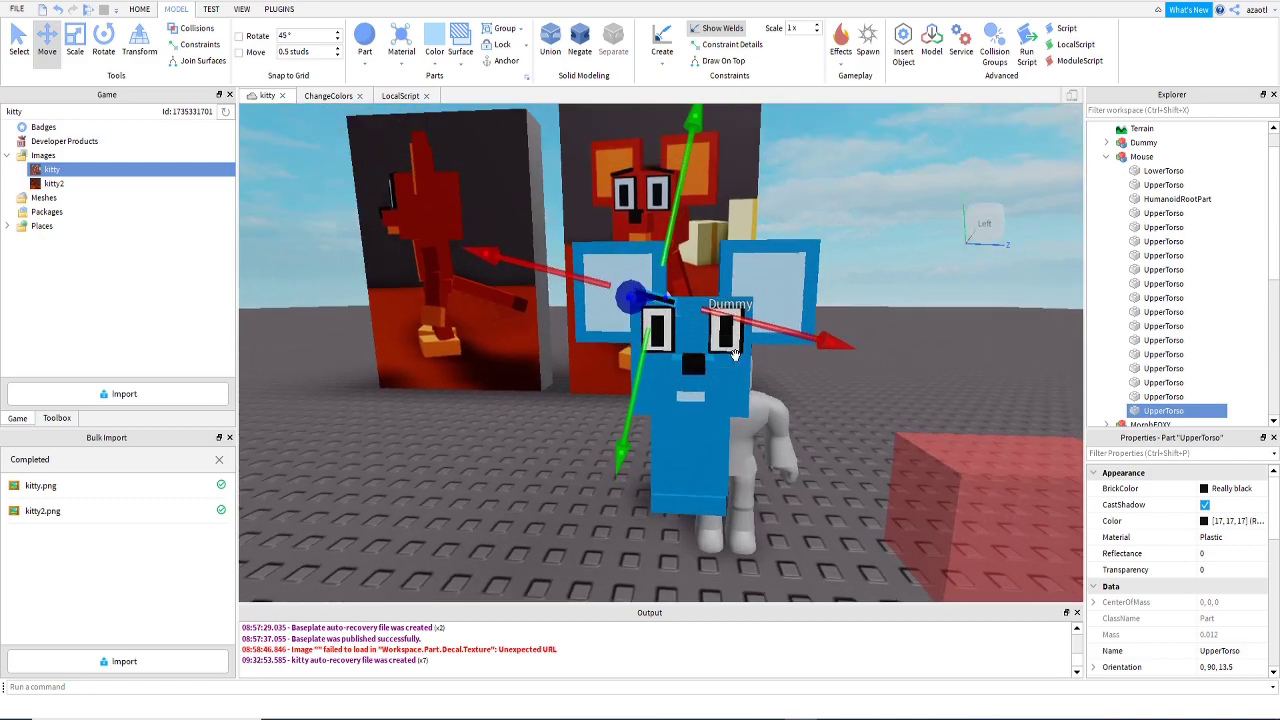
{"action": "left_click", "coordinate": [818, 400]}
{"action": "right_click_drag", "start_coordinate": [820, 397], "coordinate": [822, 374]}
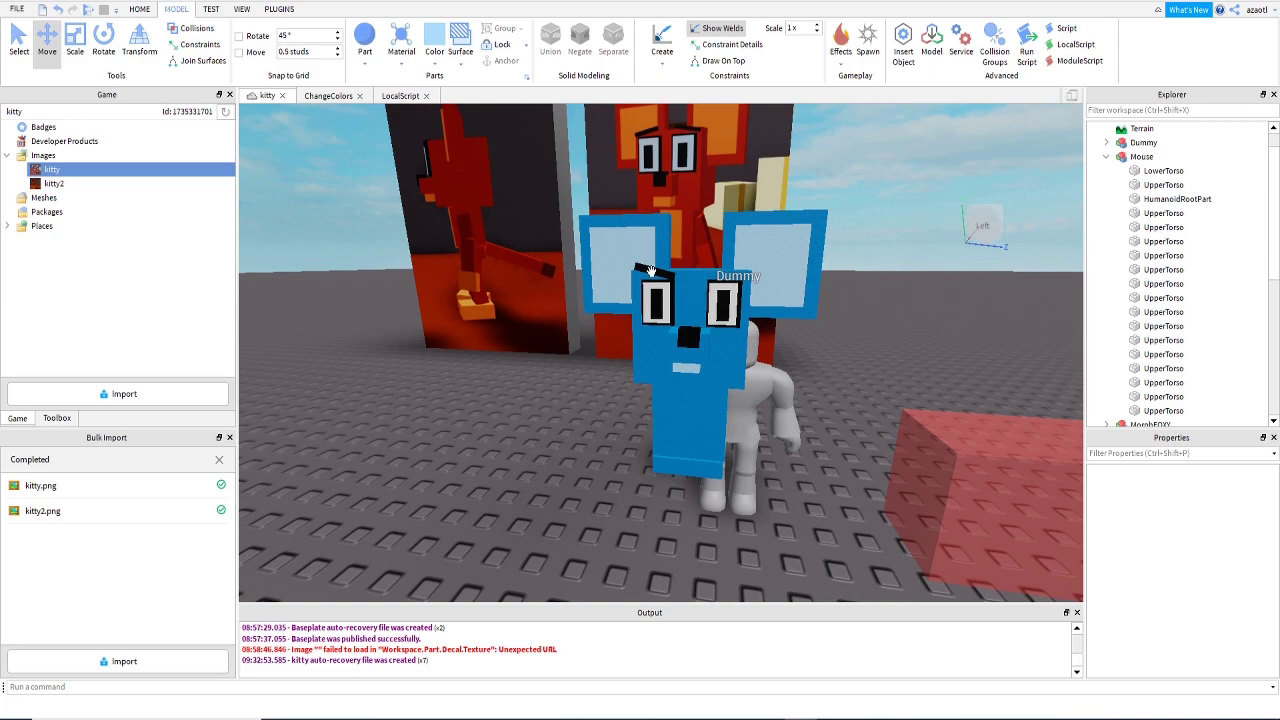
{"action": "right_click_drag", "start_coordinate": [706, 274], "coordinate": [706, 273]}
{"action": "right_click", "coordinate": [706, 273]}
{"action": "key", "text": "Escape"}
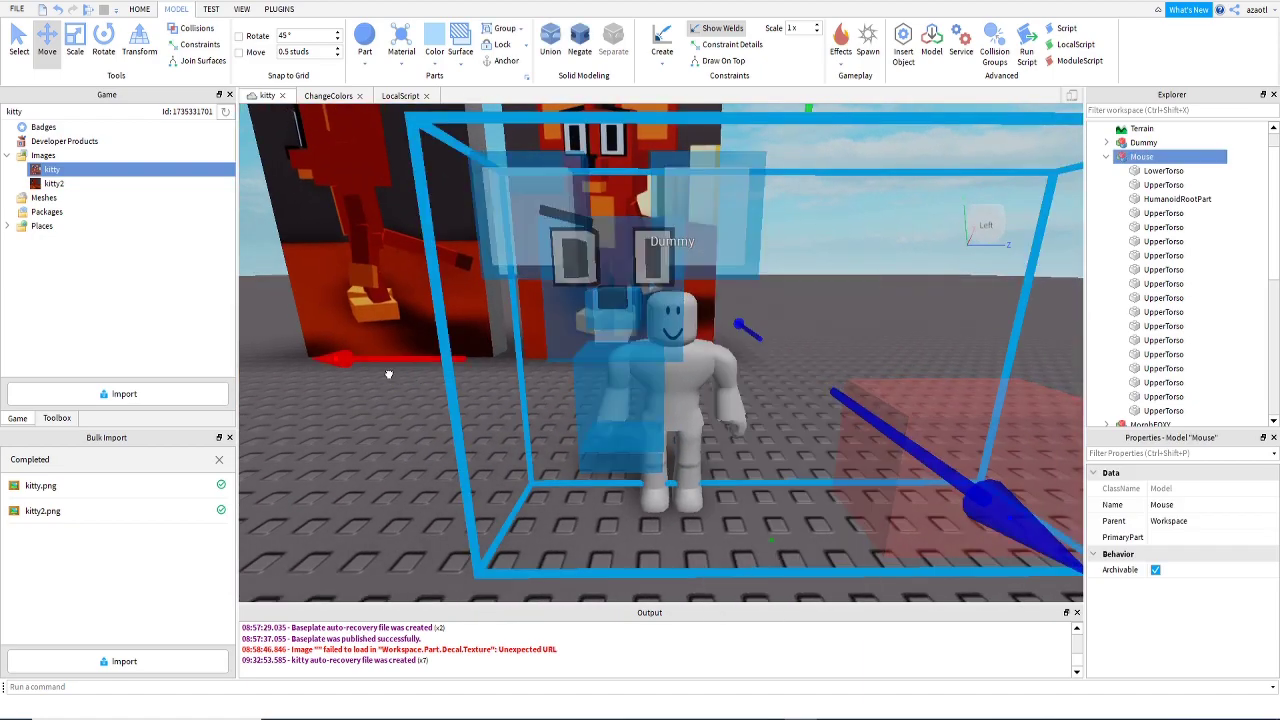
Duplicate the tilted eyebrow and move the copy above the mouse's other eye.
{"action": "left_click", "coordinate": [576, 218]}
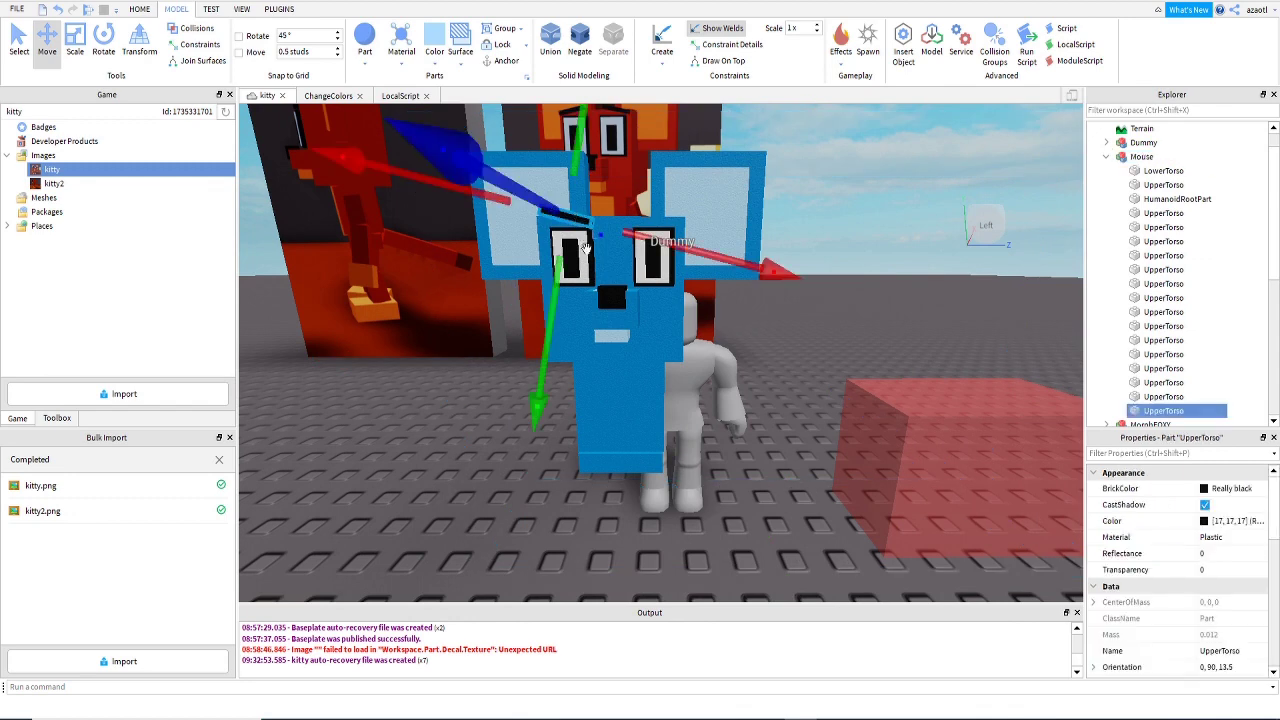
{"action": "key", "text": "ctrl+d"}
{"action": "left_click_drag", "start_coordinate": [688, 253], "coordinate": [770, 281]}
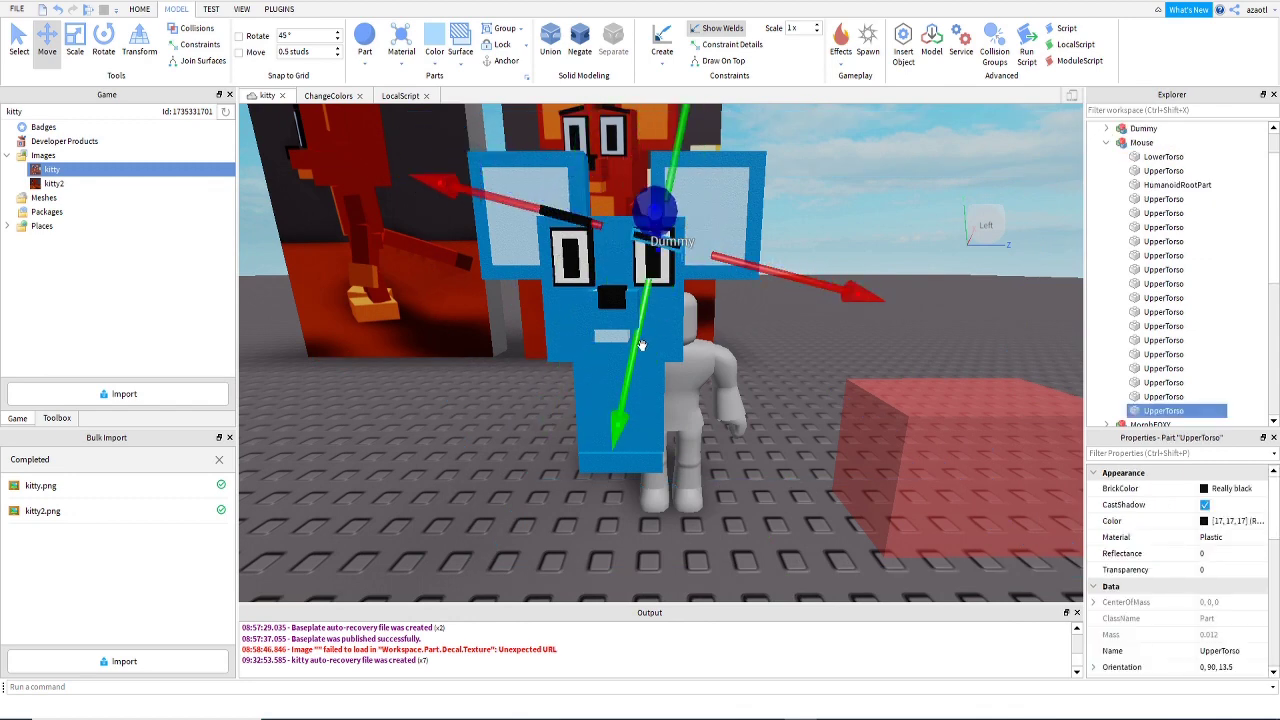
{"action": "left_click_drag", "start_coordinate": [617, 424], "coordinate": [624, 398]}
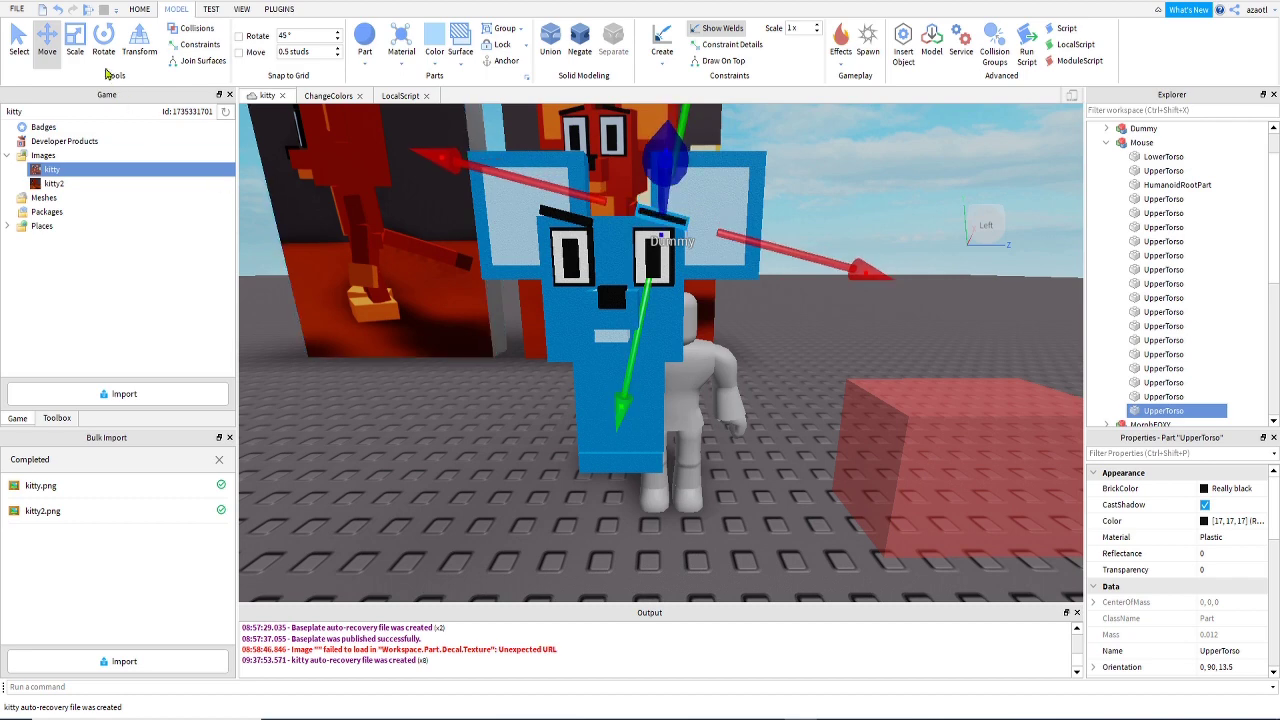
Rotate the copied eyebrow to about -13.15° to mirror the first one, and nudge it into place over the eye.
{"action": "left_click", "coordinate": [103, 43]}
{"action": "left_click_drag", "start_coordinate": [628, 370], "coordinate": [684, 372]}
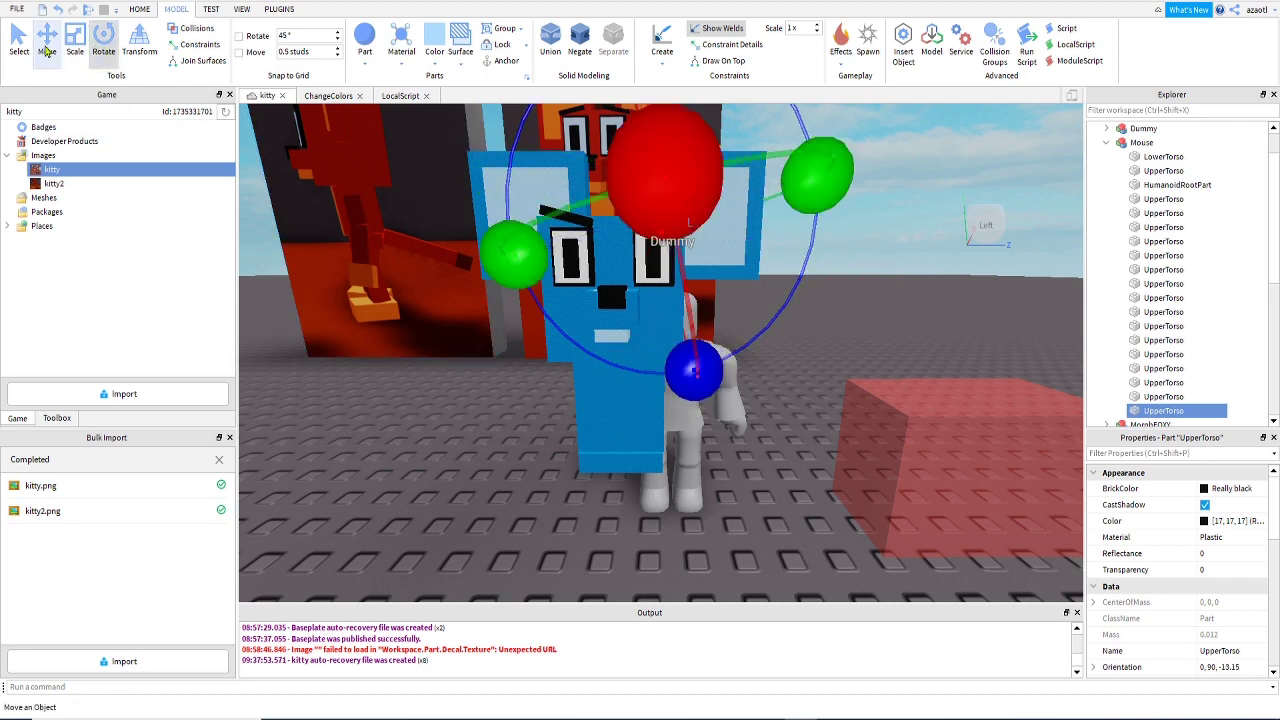
{"action": "left_click", "coordinate": [47, 43]}
{"action": "left_click_drag", "start_coordinate": [500, 258], "coordinate": [491, 260]}
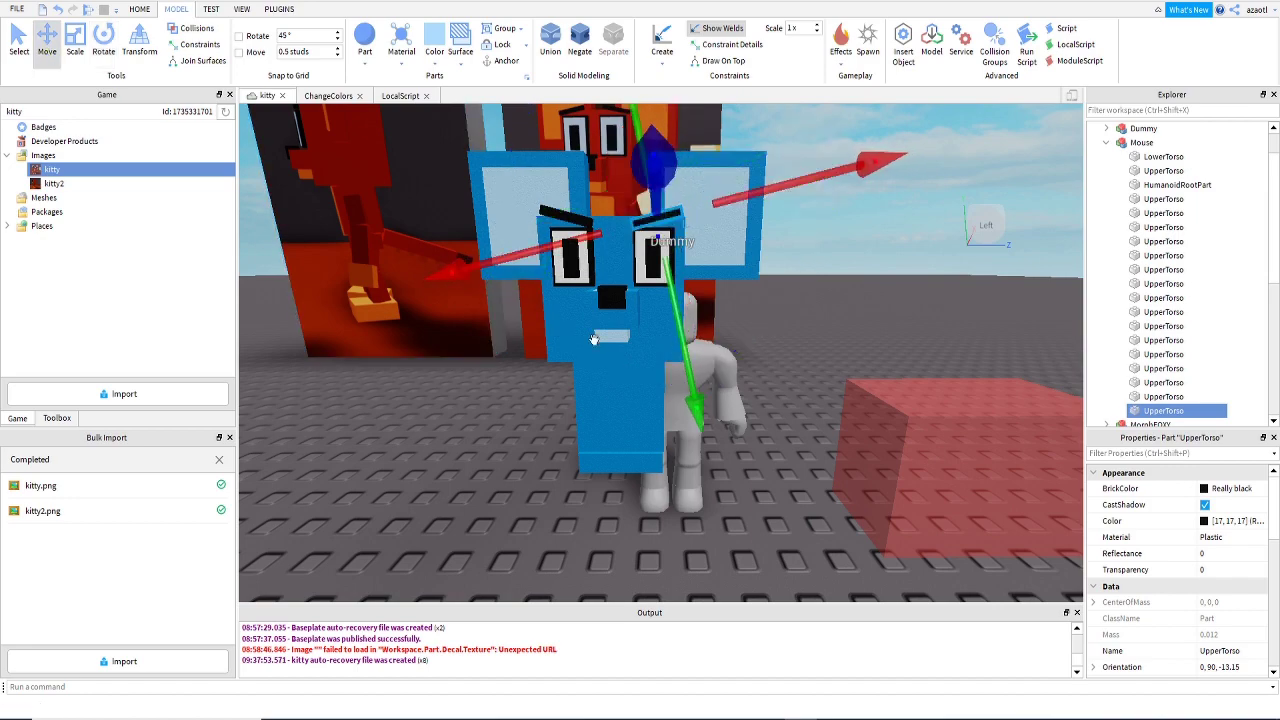
{"action": "left_click", "coordinate": [438, 521]}
Inspect the mouse's face from the front and its head and torso from the side, compared with the dummy behind.
{"action": "key", "text": "a"}
{"action": "right_click_drag", "start_coordinate": [470, 482], "coordinate": [478, 480]}
{"action": "key", "text": "d"}
{"action": "key", "text": "s"}
{"action": "key", "text": "d"}
{"action": "key", "text": "w"}
{"action": "key", "text": "a"}
{"action": "key", "text": "a"}
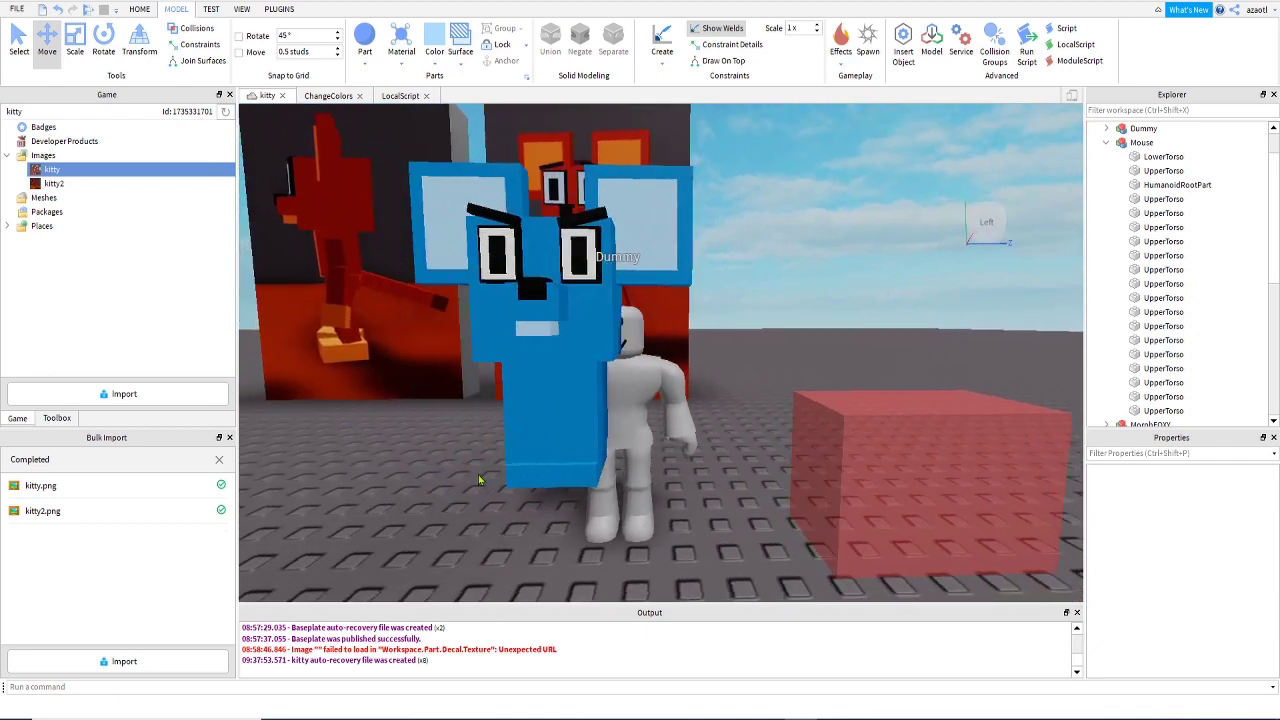
{"action": "key", "text": "s"}
{"action": "left_click", "coordinate": [567, 403]}
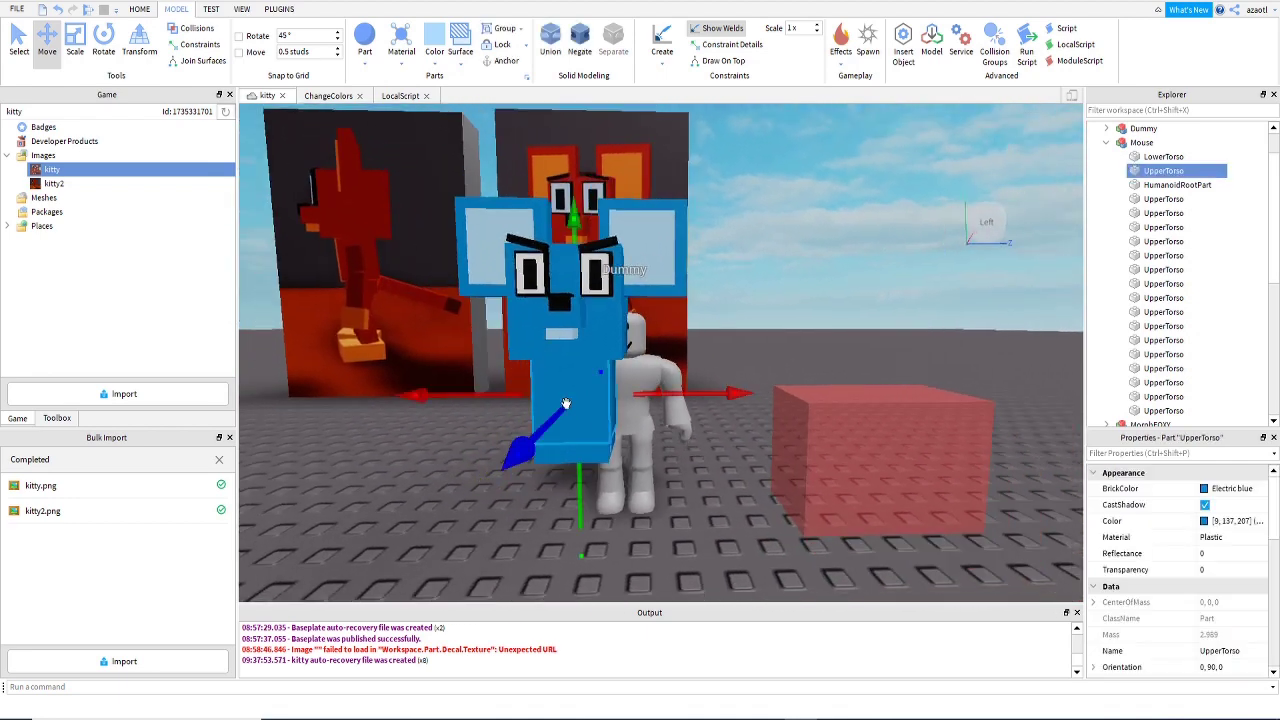
{"action": "key", "text": "a"}
{"action": "right_click_drag", "start_coordinate": [408, 392], "coordinate": [410, 399]}
{"action": "key", "text": "w"}
{"action": "key", "text": "w"}
{"action": "key", "text": "a"}
{"action": "key", "text": "a"}
{"action": "key", "text": "d"}
{"action": "key", "text": "w"}
{"action": "key", "text": "d"}
{"action": "key", "text": "w"}
{"action": "key", "text": "a"}
{"action": "key", "text": "w"}
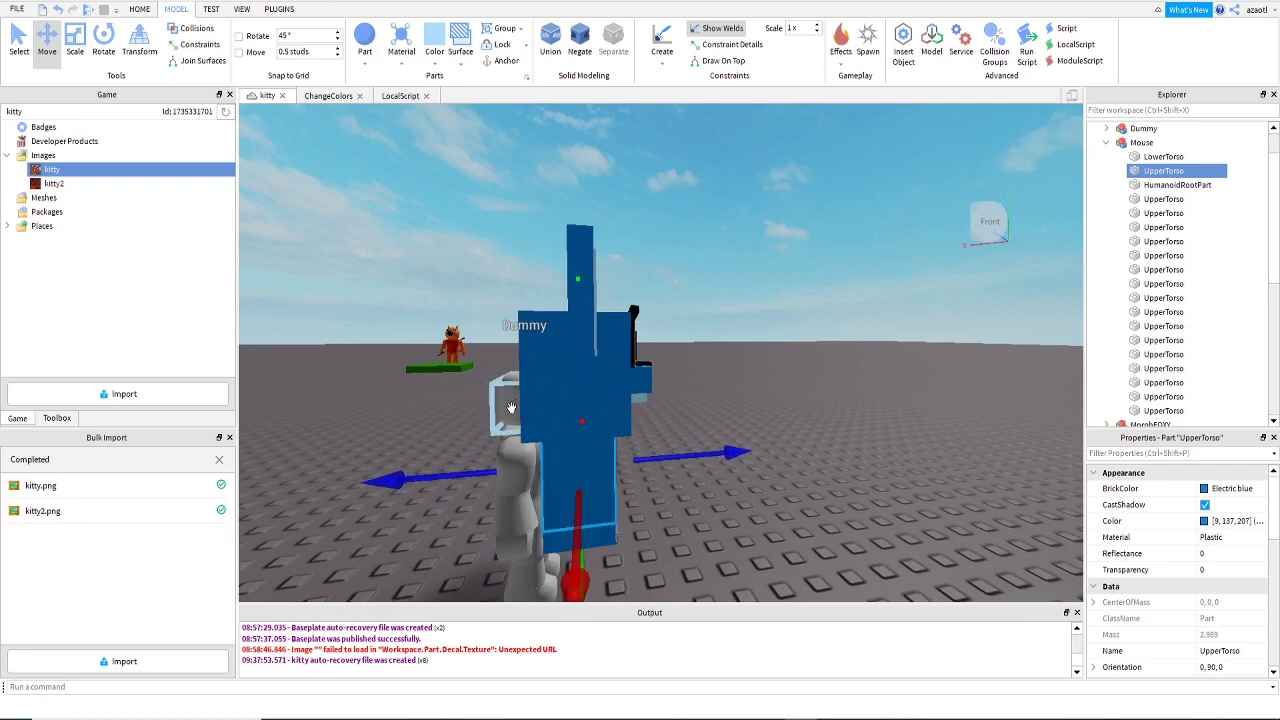
Scale the mouse's blue head block slightly farther back over the dummy's head.
{"action": "left_click", "coordinate": [549, 407], "text": "alt"}
{"action": "left_click", "coordinate": [549, 407]}
{"action": "left_click", "coordinate": [72, 40]}
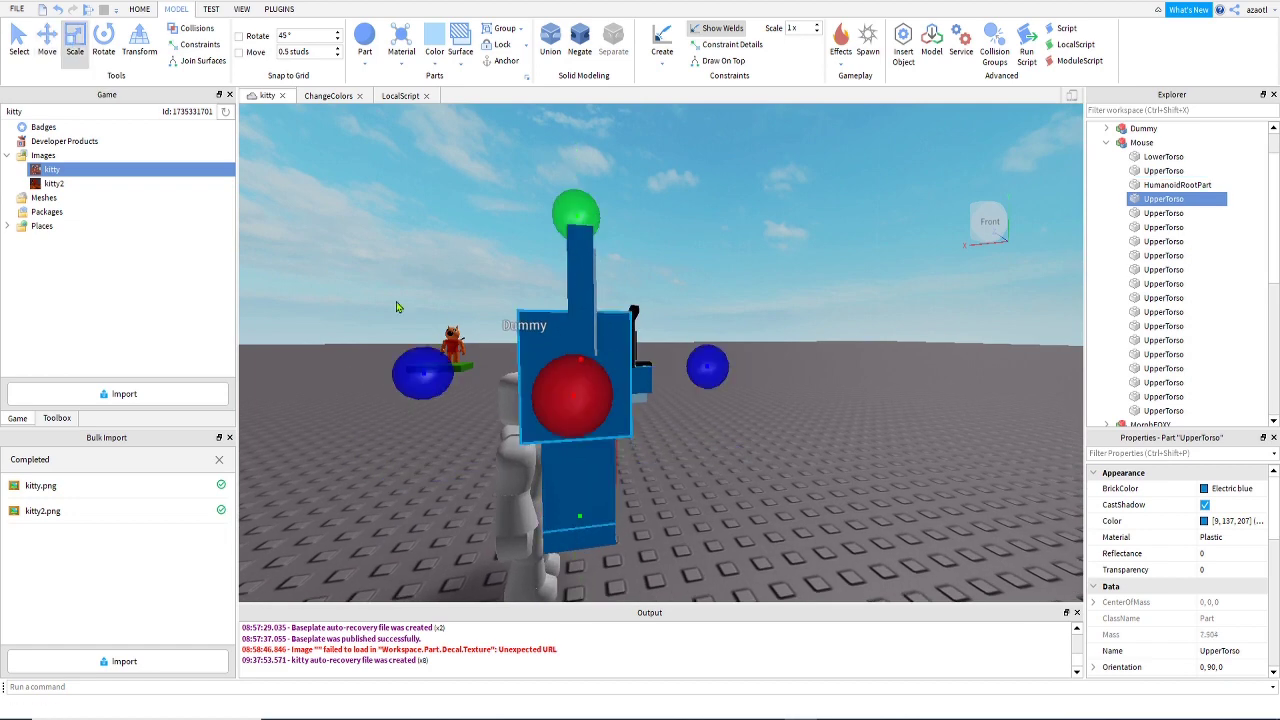
{"action": "left_click_drag", "start_coordinate": [421, 356], "coordinate": [407, 365]}
Duplicate the blue torso block and move the copy out beside the mouse's body as the start of an arm.
{"action": "right_click_drag", "start_coordinate": [529, 490], "coordinate": [505, 522]}
{"action": "key", "text": "a"}
{"action": "key", "text": "d"}
{"action": "left_click", "coordinate": [563, 471]}
{"action": "left_click", "coordinate": [563, 471], "text": "alt"}
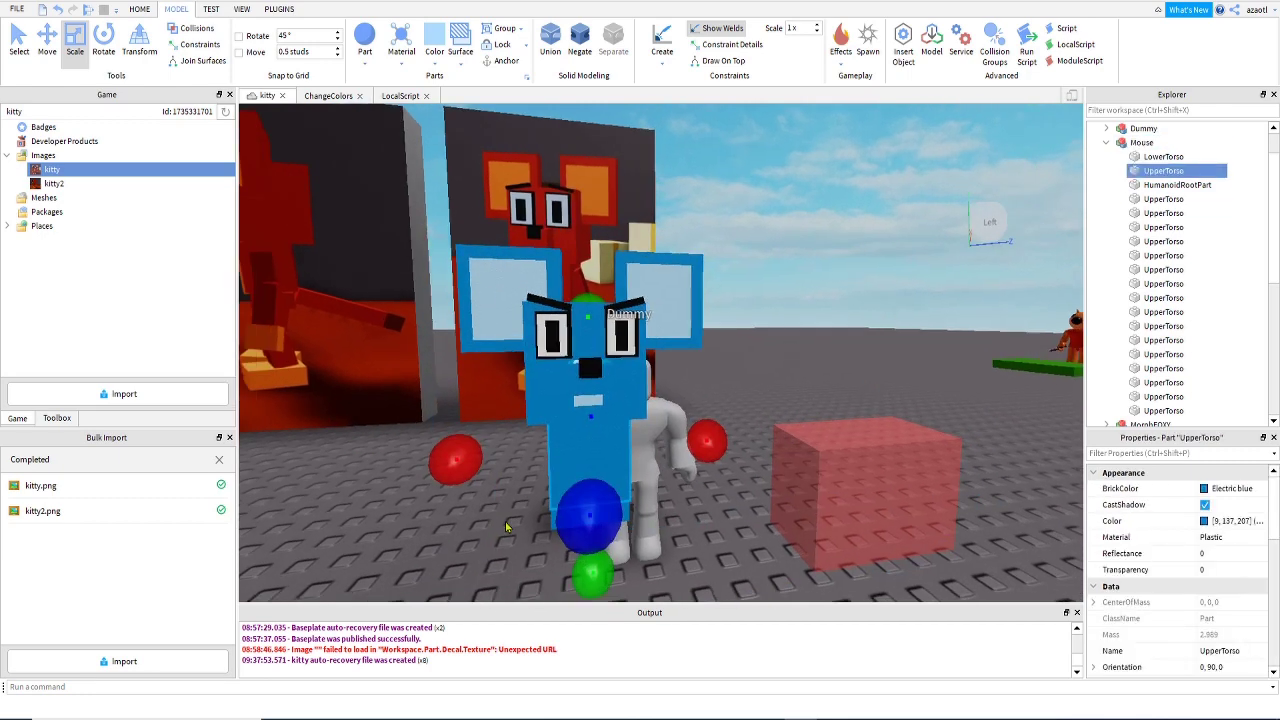
{"action": "key", "text": "ctrl+d"}
{"action": "left_click", "coordinate": [48, 45]}
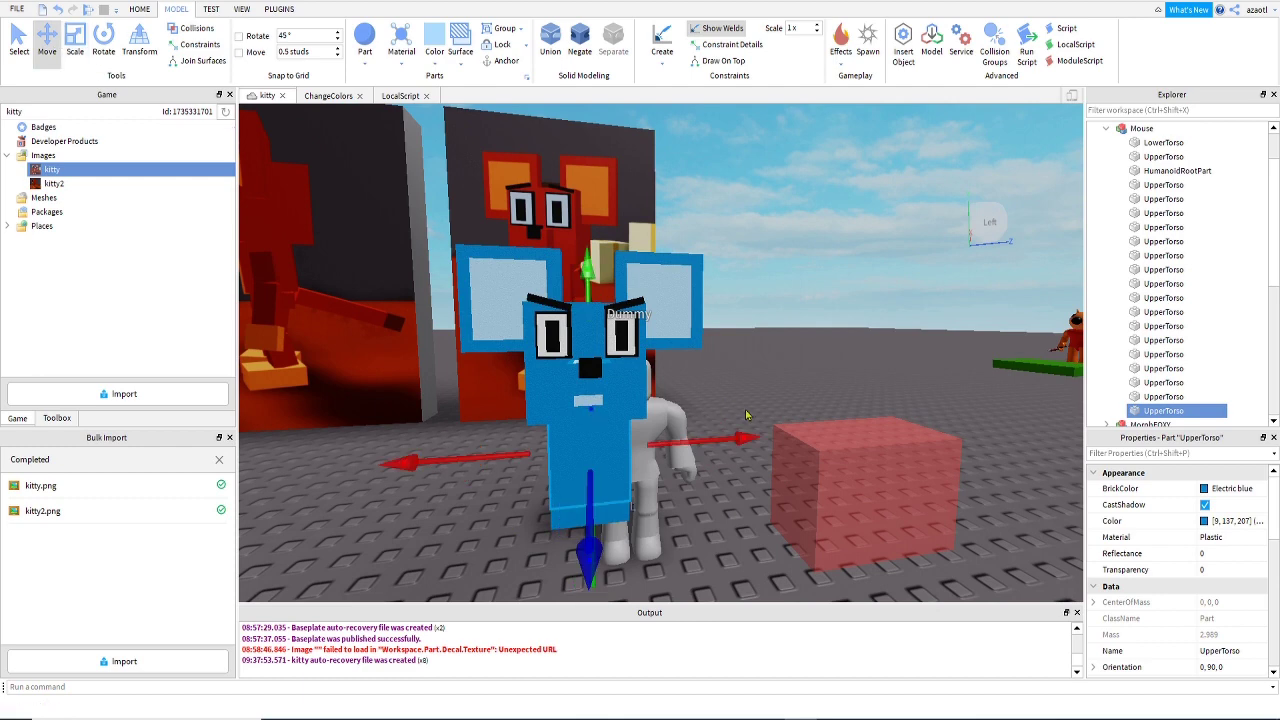
{"action": "left_click_drag", "start_coordinate": [743, 441], "coordinate": [657, 469]}
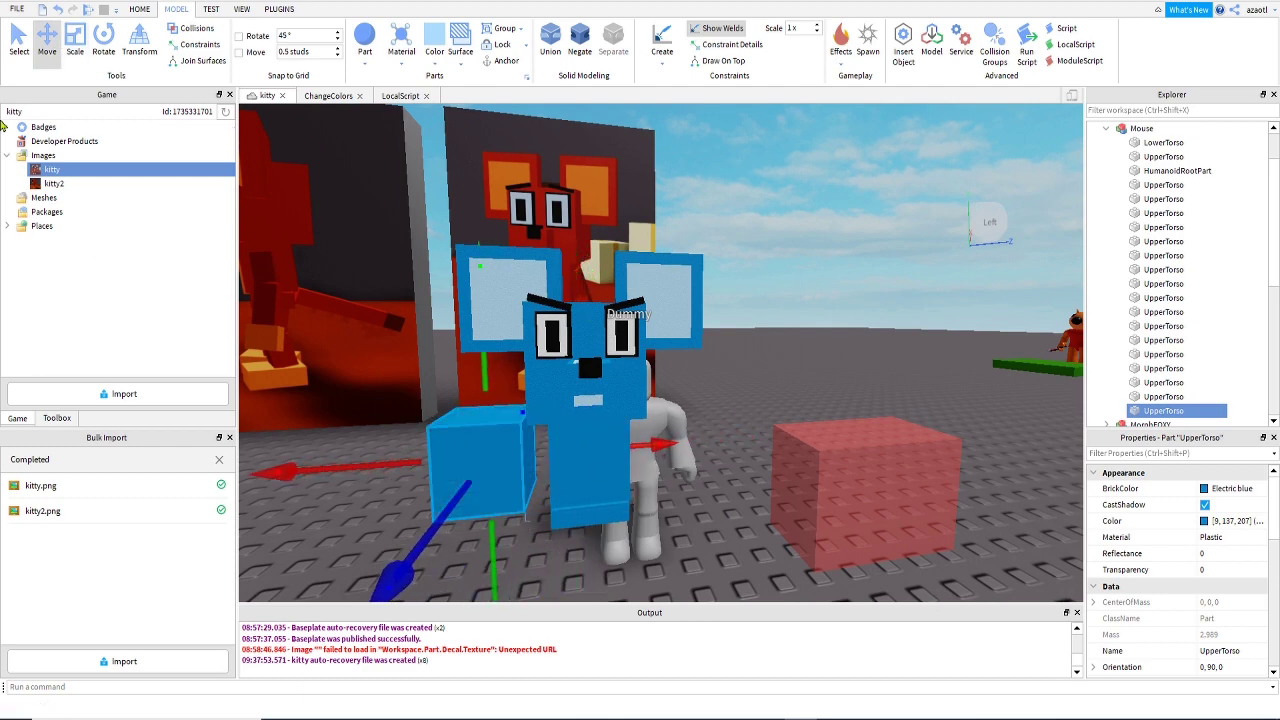
Scale the copied block down to a narrow arm about 0.47 studs wide.
{"action": "left_click", "coordinate": [74, 45]}
{"action": "left_click_drag", "start_coordinate": [338, 466], "coordinate": [414, 463]}
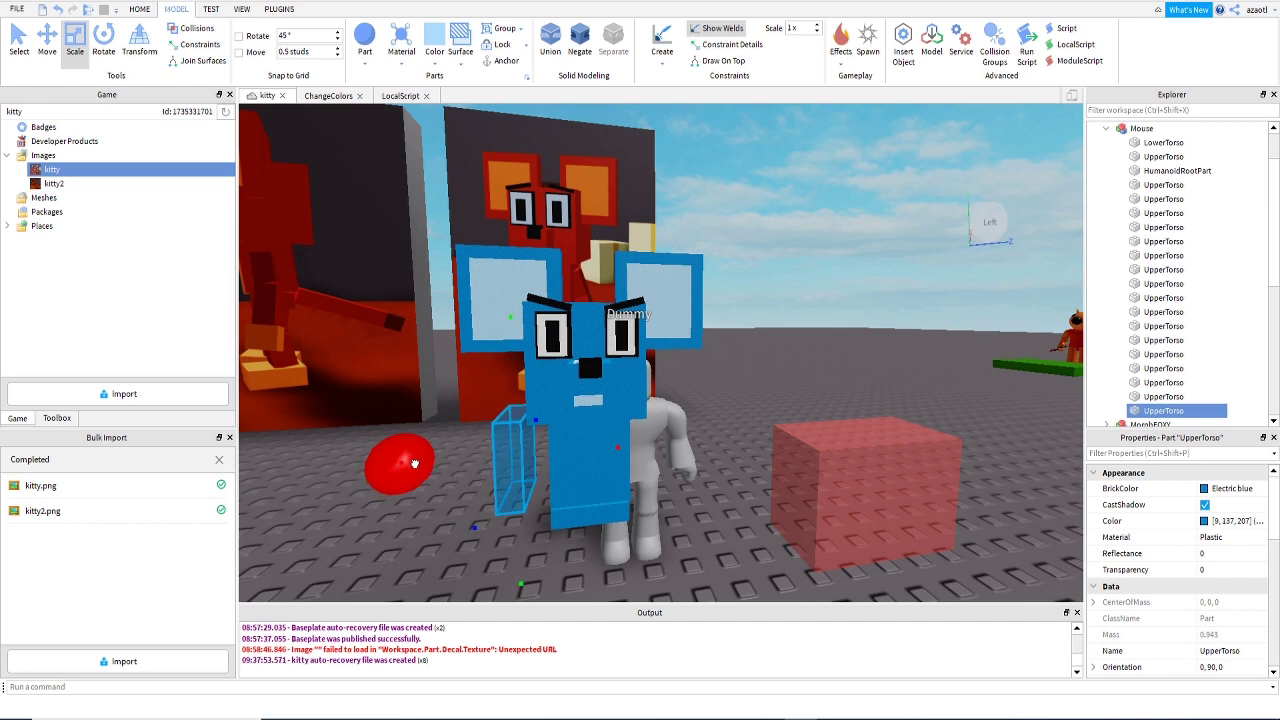
{"action": "key", "text": "a"}
{"action": "right_click_drag", "start_coordinate": [320, 427], "coordinate": [319, 426]}
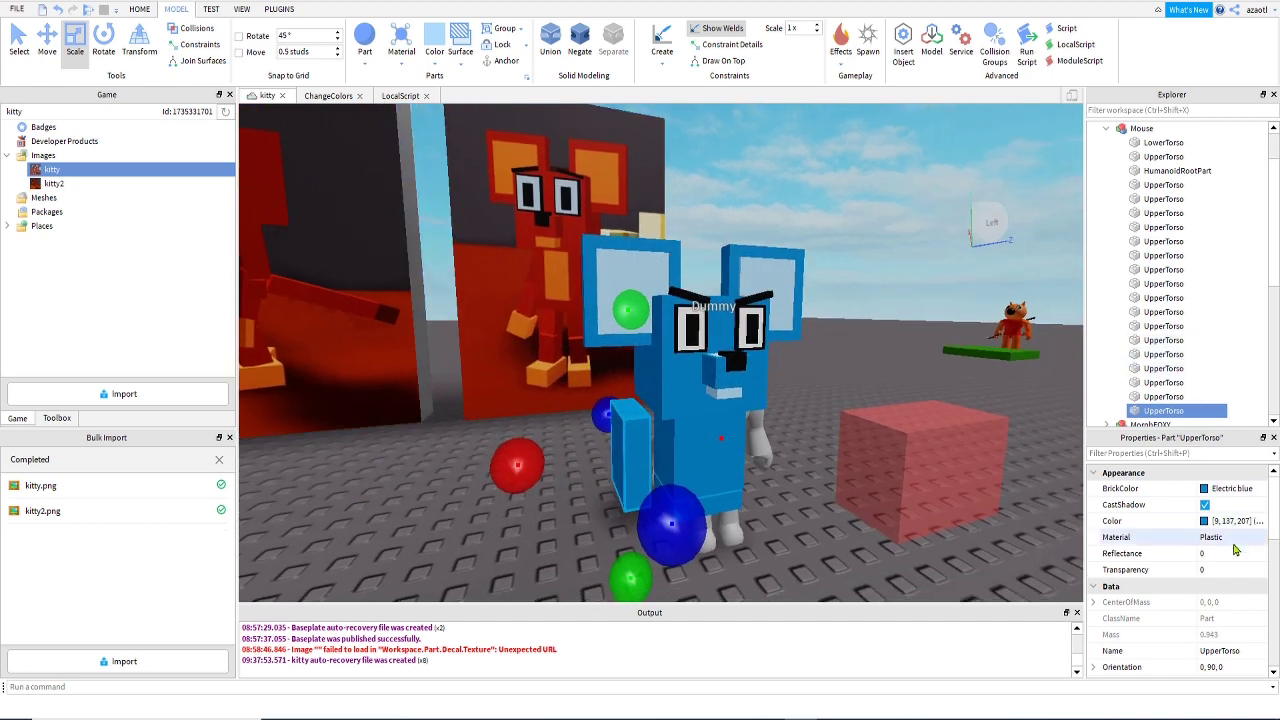
{"action": "scroll", "coordinate": [1225, 590], "scroll_direction": "down", "scroll_amount": 5}
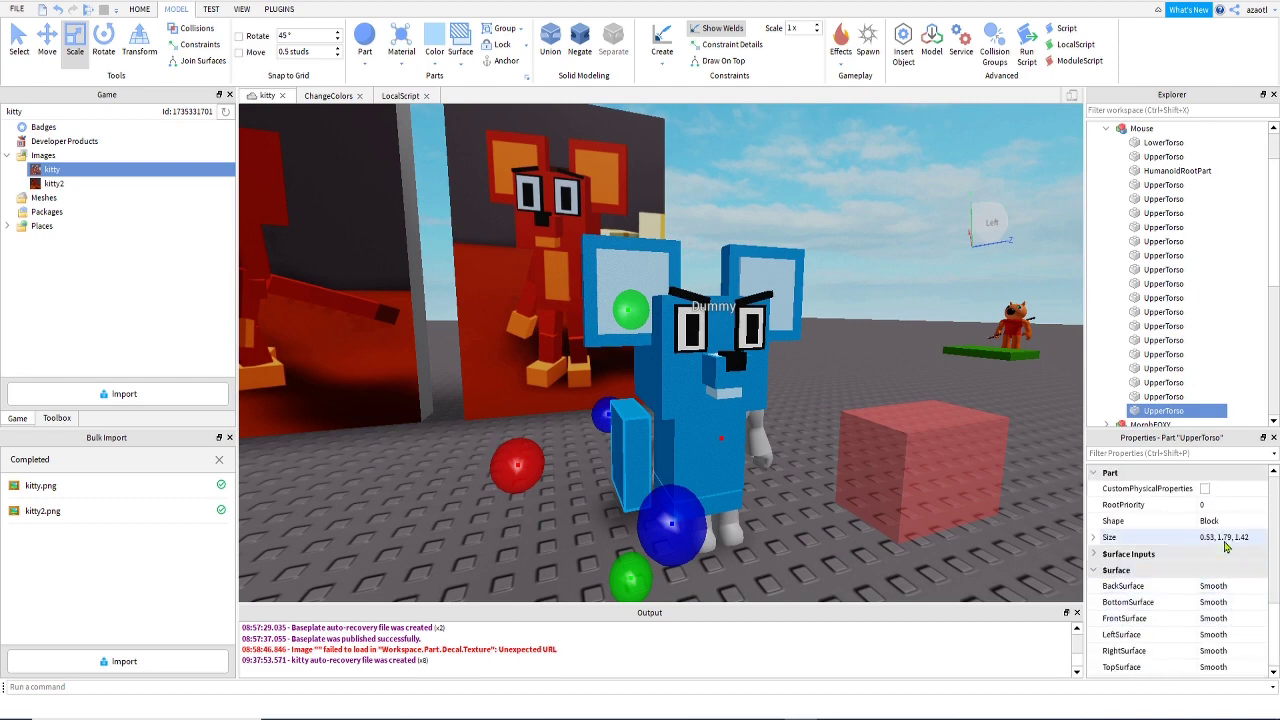
{"action": "mouse_move", "coordinate": [518, 466]}
{"action": "left_mouse_down"}
{"action": "mouse_move", "coordinate": [505, 460]}
{"action": "mouse_move", "coordinate": [531, 468]}
{"action": "left_mouse_up"}
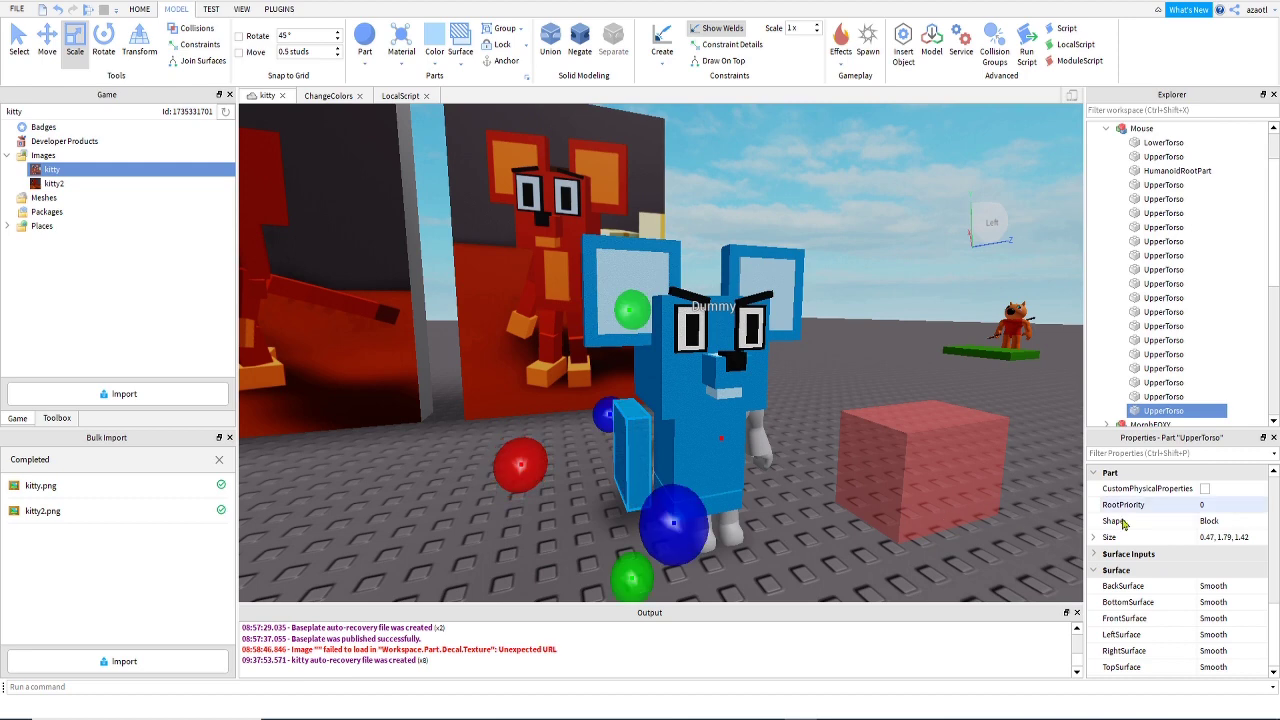
Set the arm block's size to 0.47, 1.79, 0.5.
{"action": "left_click", "coordinate": [1224, 538]}
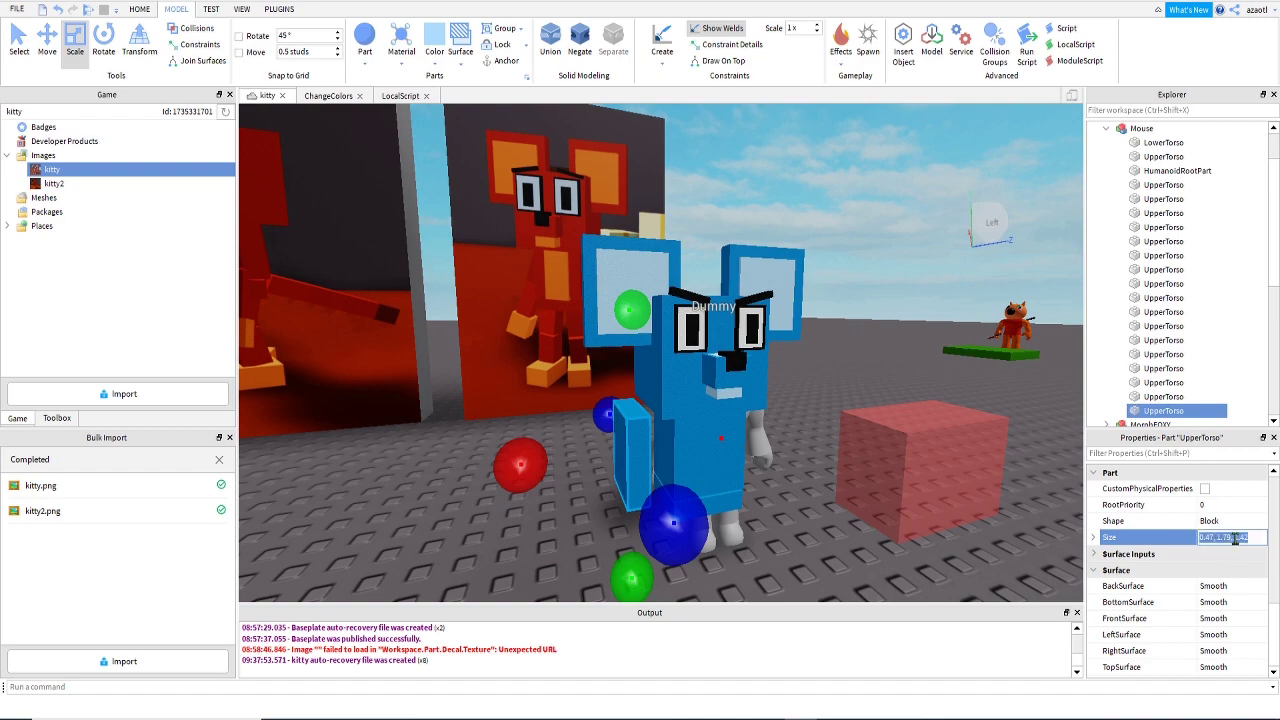
{"action": "type", "text": "0.5"}
{"action": "key", "text": "Return"}
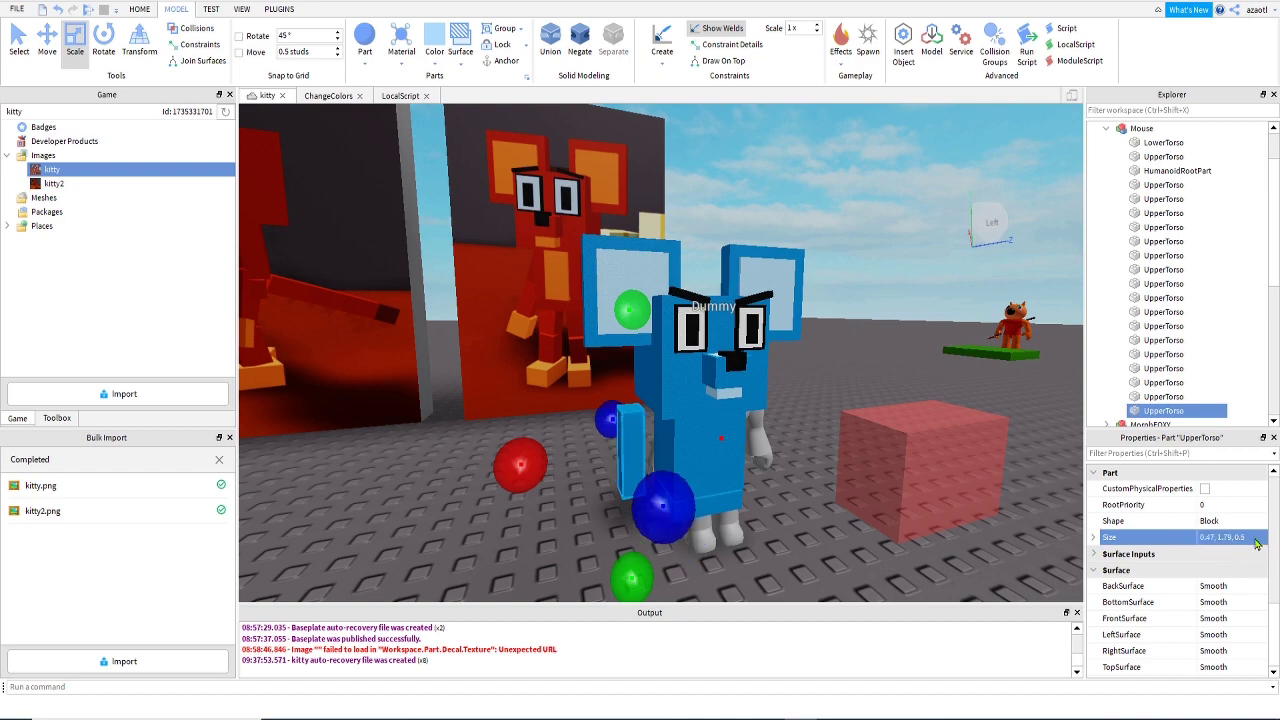
Move the narrow arm block in against the side of the mouse's torso.
{"action": "key", "text": "a"}
{"action": "right_click_drag", "start_coordinate": [468, 507], "coordinate": [474, 510]}
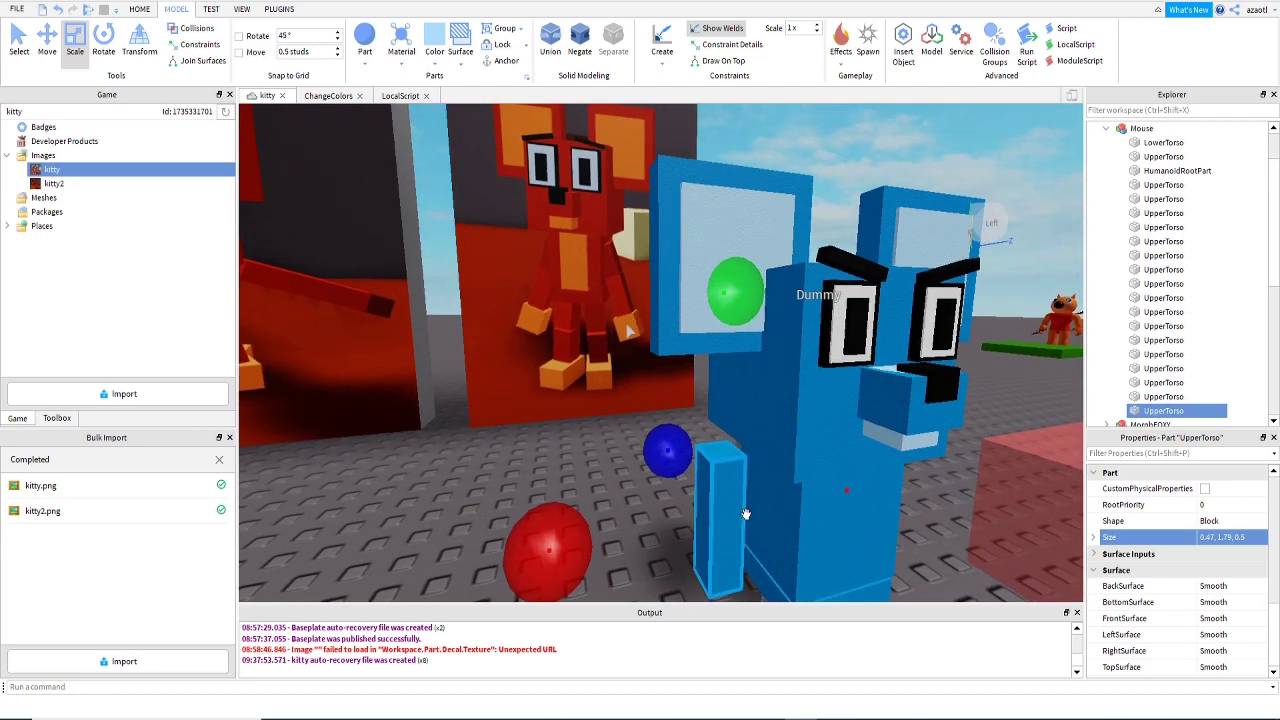
{"action": "right_click_drag", "start_coordinate": [684, 536], "coordinate": [681, 529]}
{"action": "key", "text": "ctrl+2"}
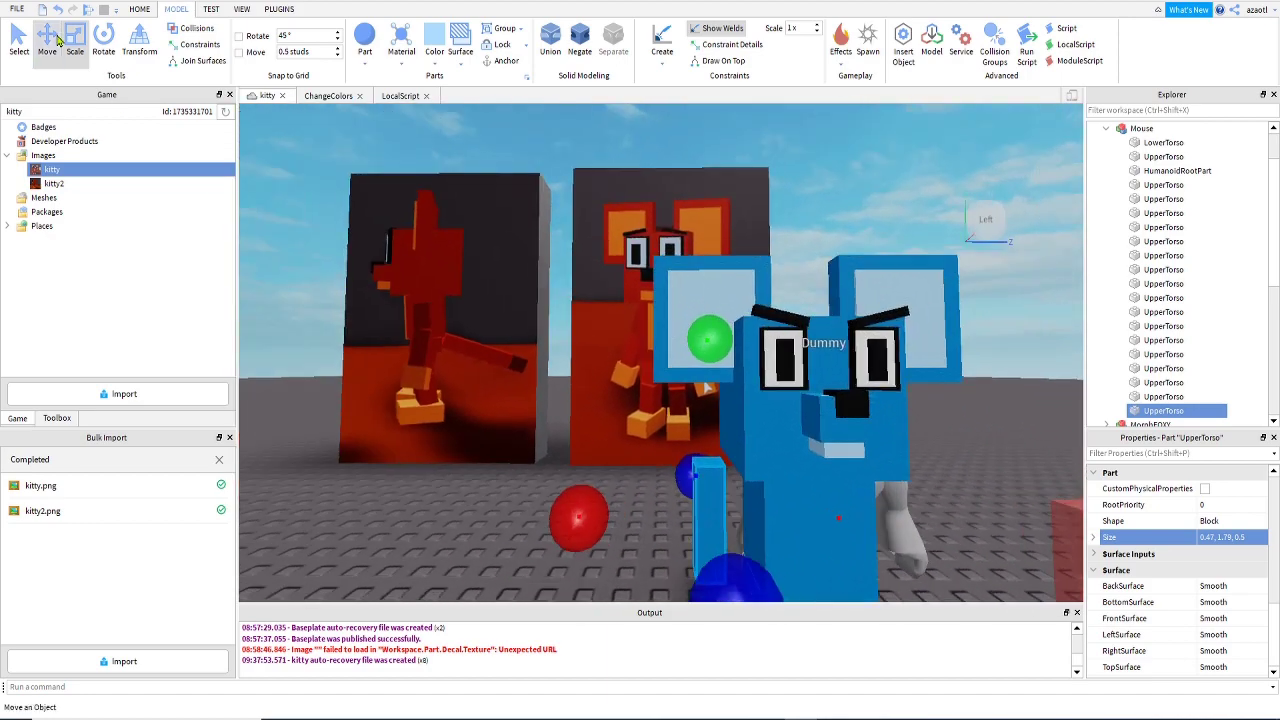
{"action": "right_click_drag", "start_coordinate": [517, 455], "coordinate": [517, 455]}
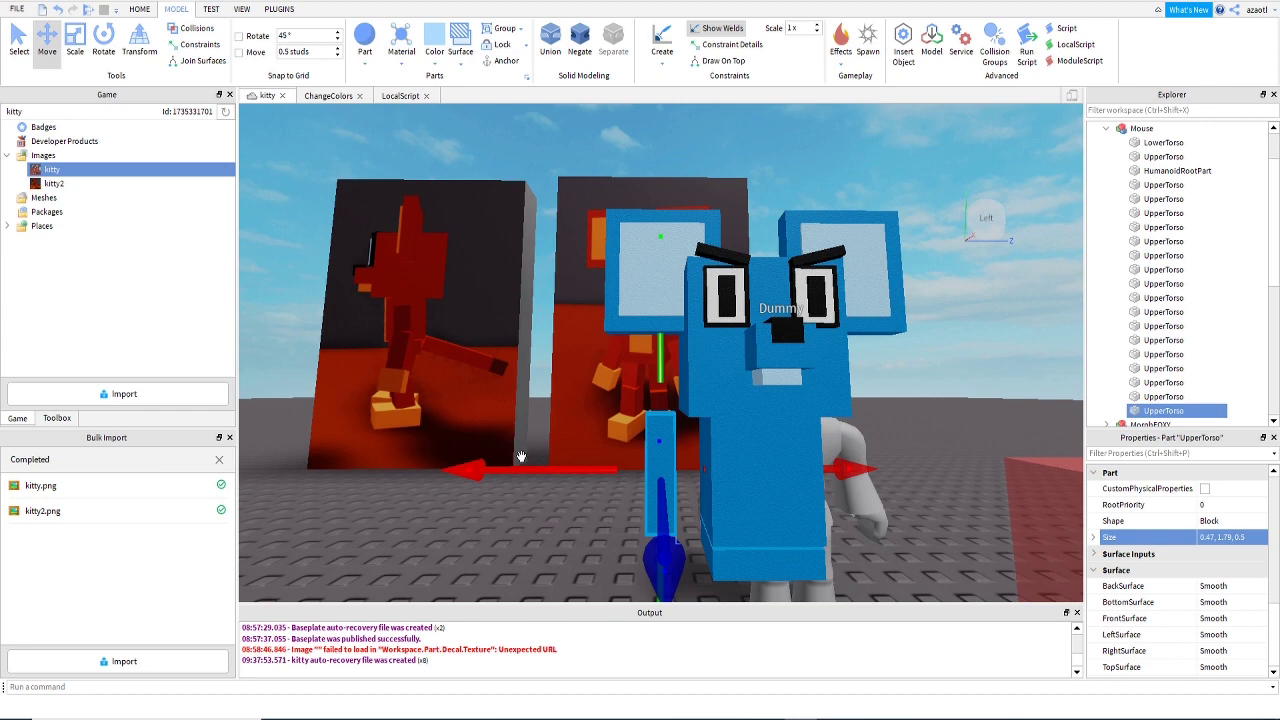
{"action": "left_click_drag", "start_coordinate": [515, 479], "coordinate": [585, 543]}
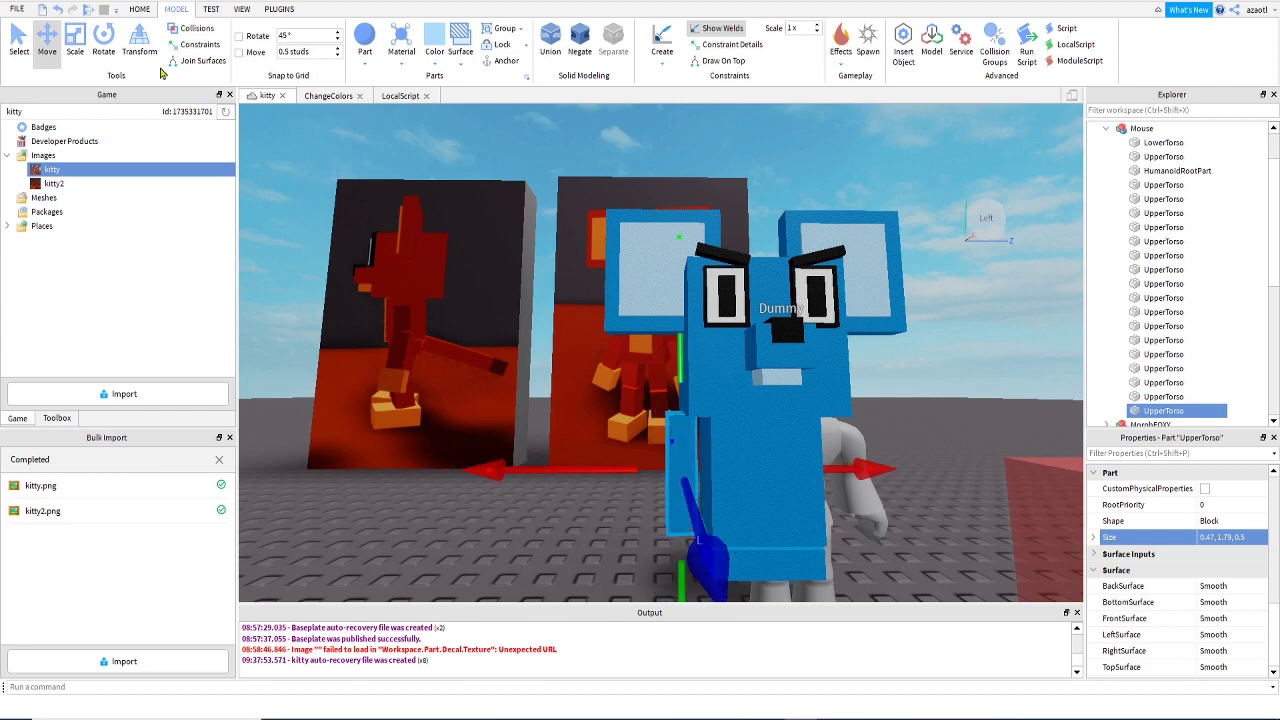
Shorten the arm block from below to 0.95 studs tall so it forms the upper arm.
{"action": "left_click", "coordinate": [75, 42]}
{"action": "right_click_drag", "start_coordinate": [547, 486], "coordinate": [547, 486]}
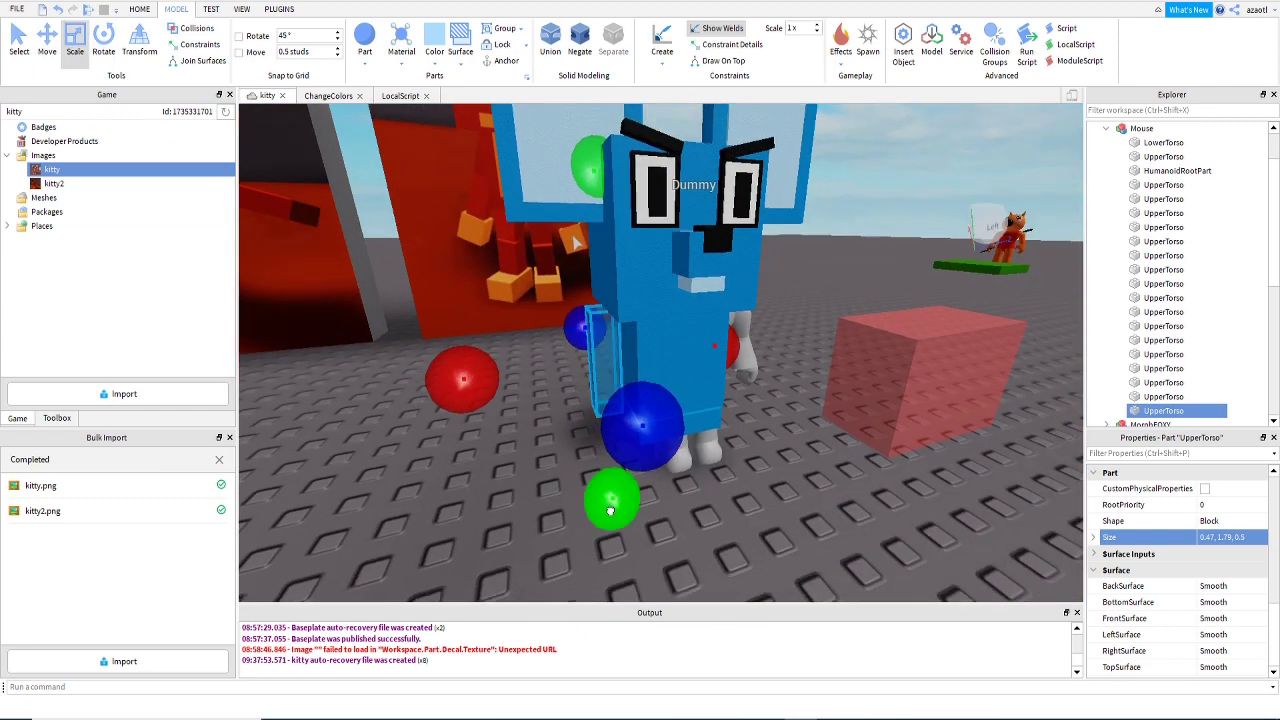
{"action": "left_click_drag", "start_coordinate": [610, 510], "coordinate": [606, 457]}
{"action": "right_click_drag", "start_coordinate": [606, 457], "coordinate": [441, 489]}
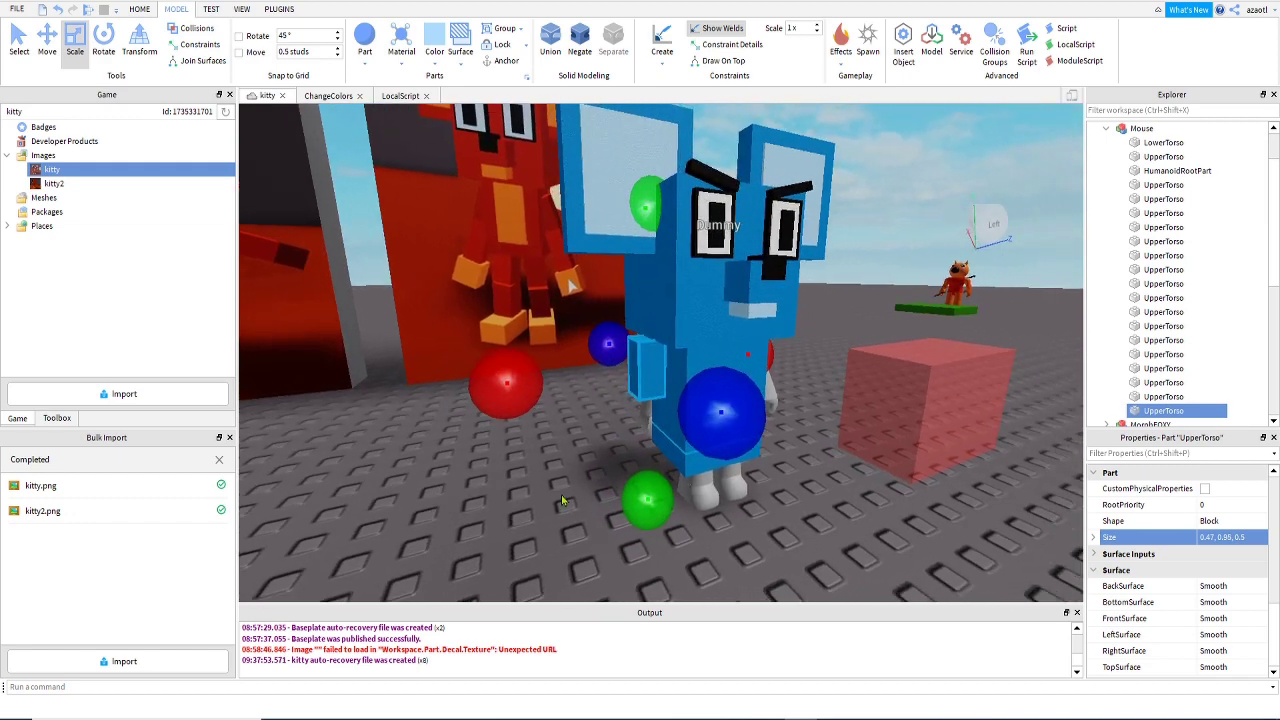
Duplicate the upper arm block and move the copy straight down beneath it as the lower arm.
{"action": "key", "text": "ctrl+d"}
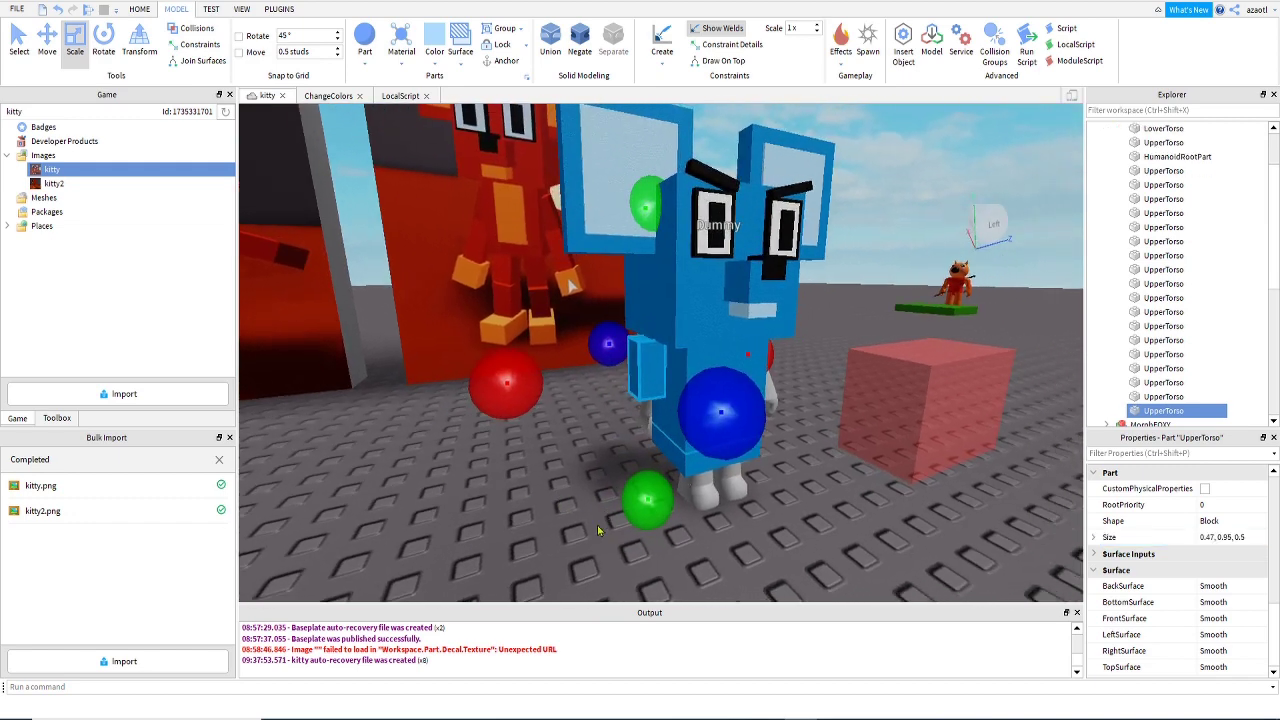
{"action": "right_click_drag", "start_coordinate": [600, 527], "coordinate": [588, 526]}
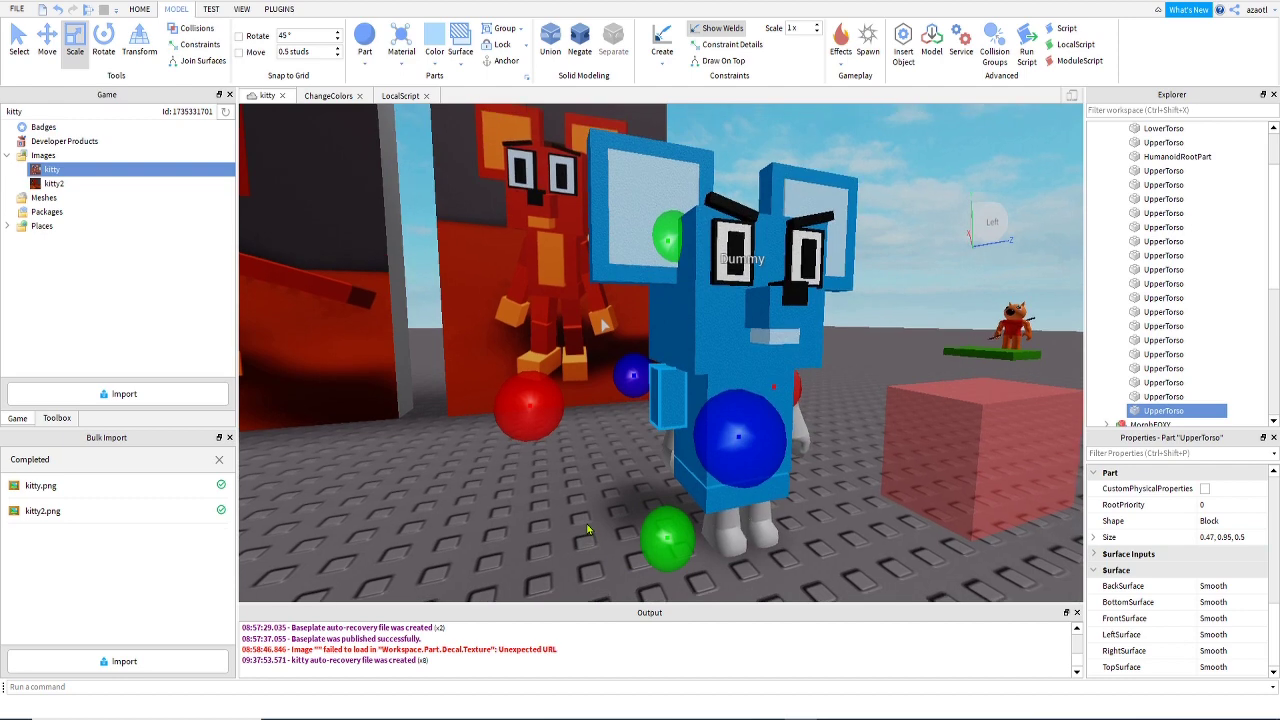
{"action": "left_click", "coordinate": [50, 43]}
{"action": "left_click_drag", "start_coordinate": [670, 303], "coordinate": [671, 366]}
{"action": "right_click_drag", "start_coordinate": [518, 471], "coordinate": [518, 472]}
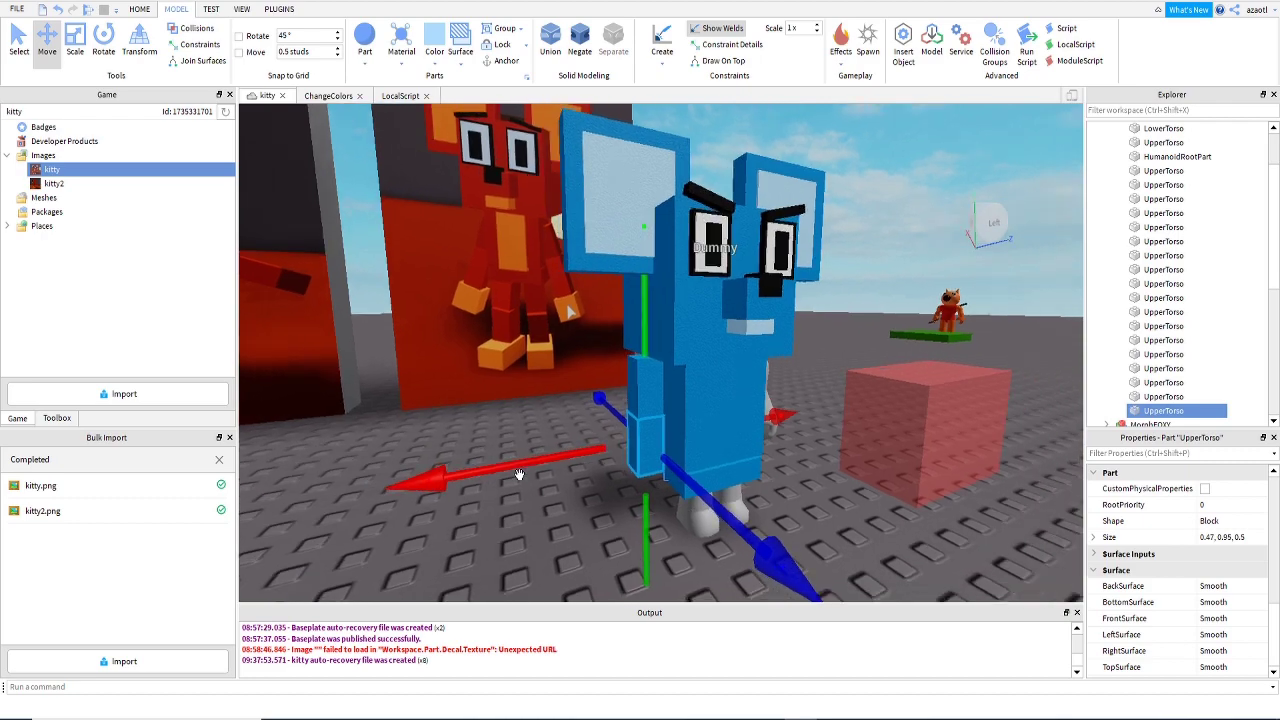
Lengthen the lower arm block downward to about 1.4 studs tall.
{"action": "left_click", "coordinate": [75, 43]}
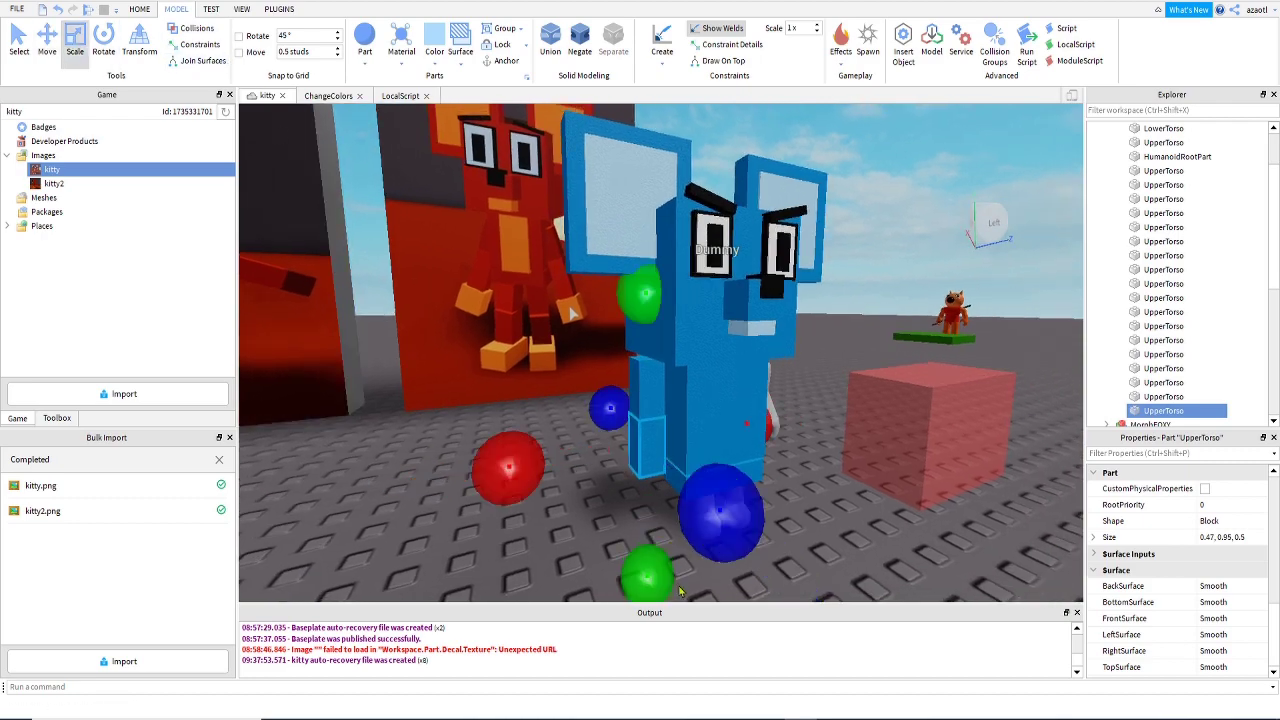
{"action": "left_click_drag", "start_coordinate": [662, 566], "coordinate": [665, 594]}
{"action": "right_click_drag", "start_coordinate": [727, 560], "coordinate": [728, 561]}
Duplicate the lower arm block and scale the copy into a hand block about 0.57 studs tall at the arm's end.
{"action": "key", "text": "a"}
{"action": "key", "text": "d"}
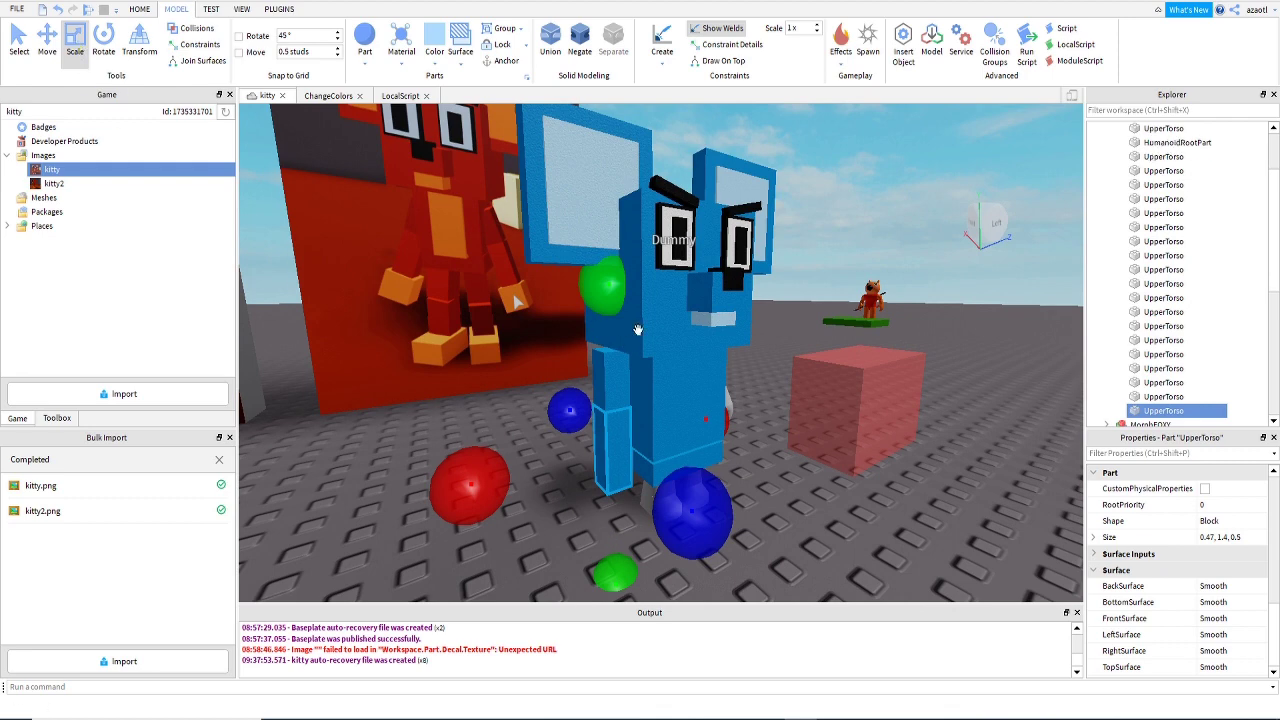
{"action": "left_click_drag", "start_coordinate": [616, 571], "coordinate": [620, 582]}
{"action": "left_click_drag", "start_coordinate": [603, 290], "coordinate": [605, 367]}
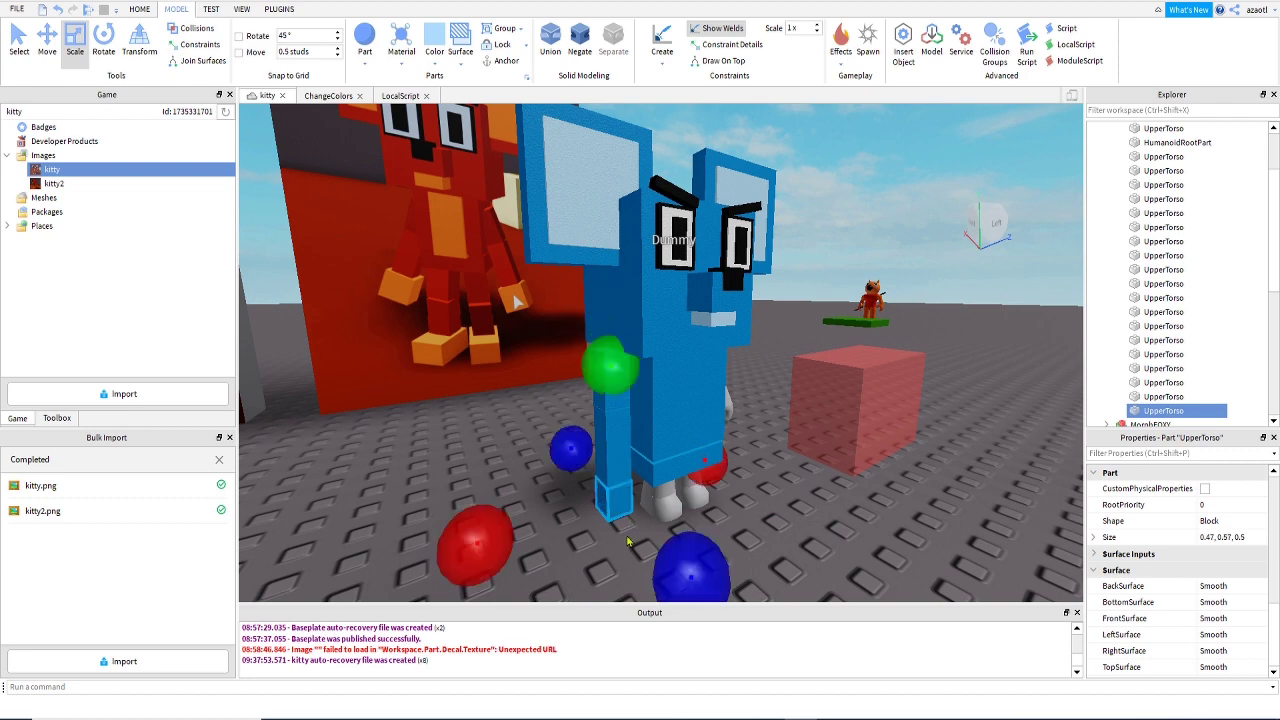
{"action": "right_click_drag", "start_coordinate": [627, 539], "coordinate": [625, 539]}
{"action": "key", "text": "d"}
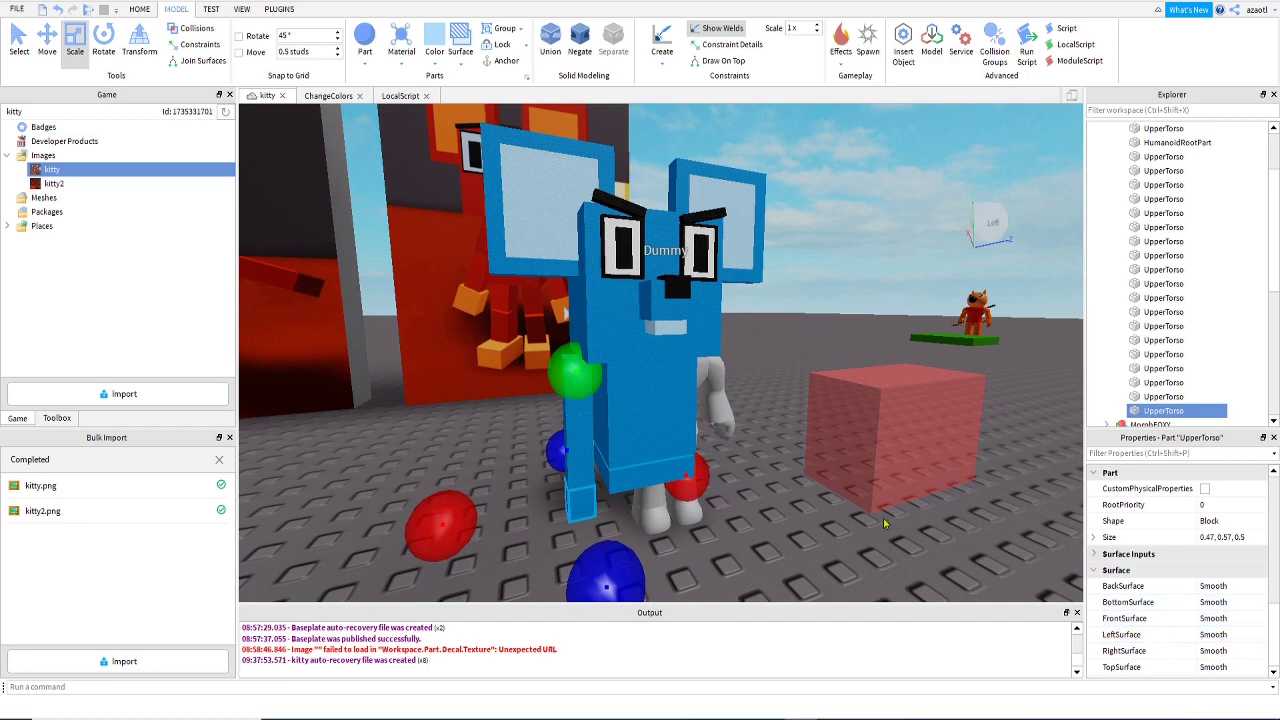
Set the hand block's size to 0.7, 0.7, 0.7.
{"action": "left_click", "coordinate": [1206, 538]}
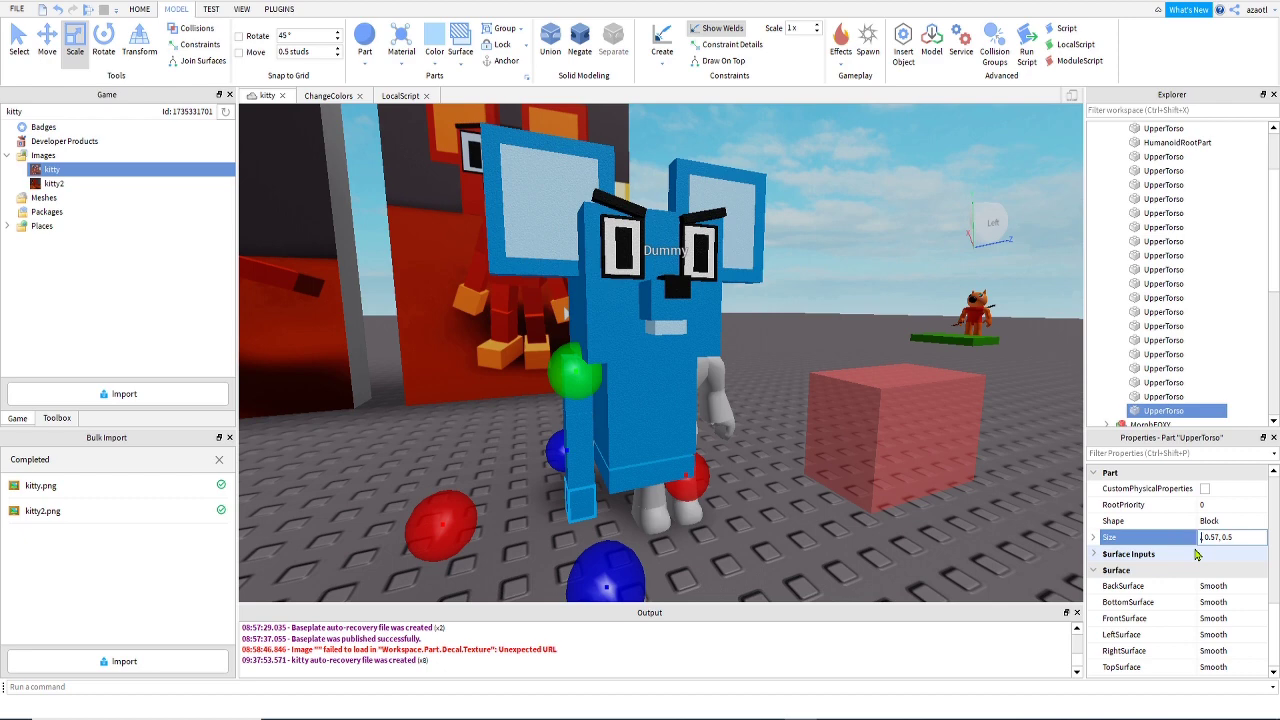
{"action": "type", "text": "0.7,"}
{"action": "key", "text": "Return"}
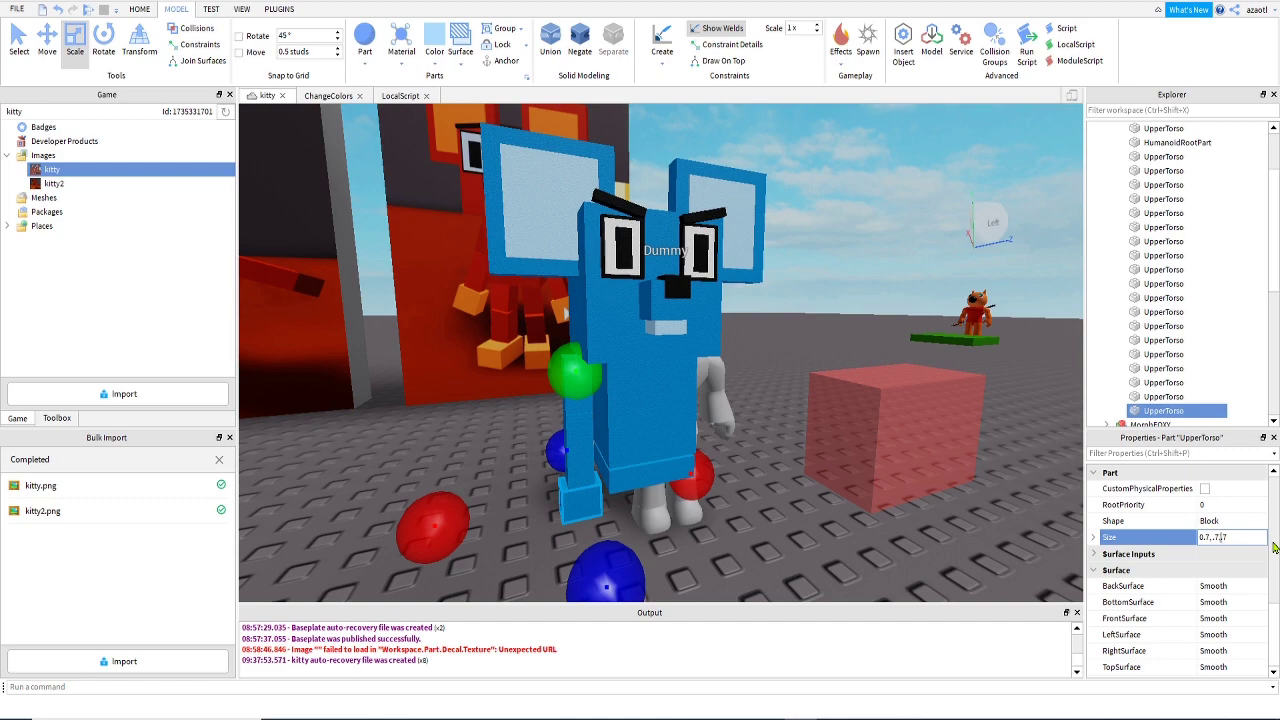
{"action": "key", "text": "Return"}
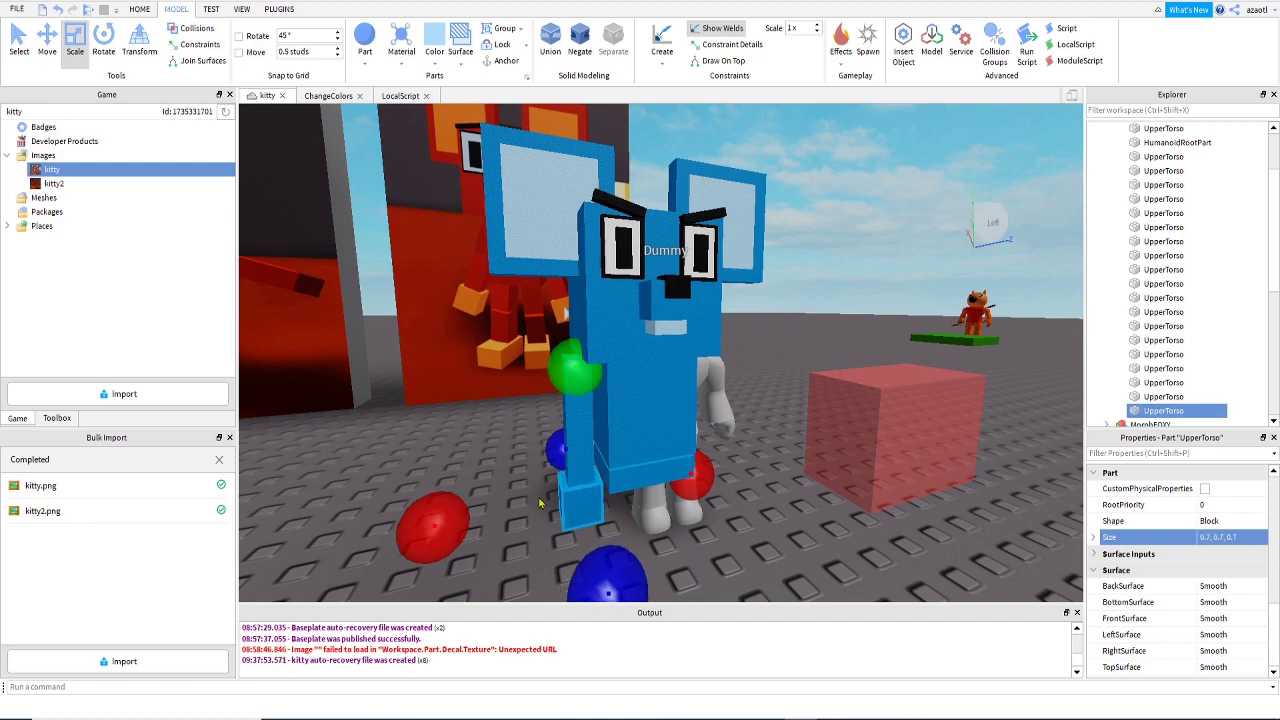
Adjust the hand cube's height at the end of the arm and colour it light blue.
{"action": "right_click_drag", "start_coordinate": [538, 503], "coordinate": [514, 491]}
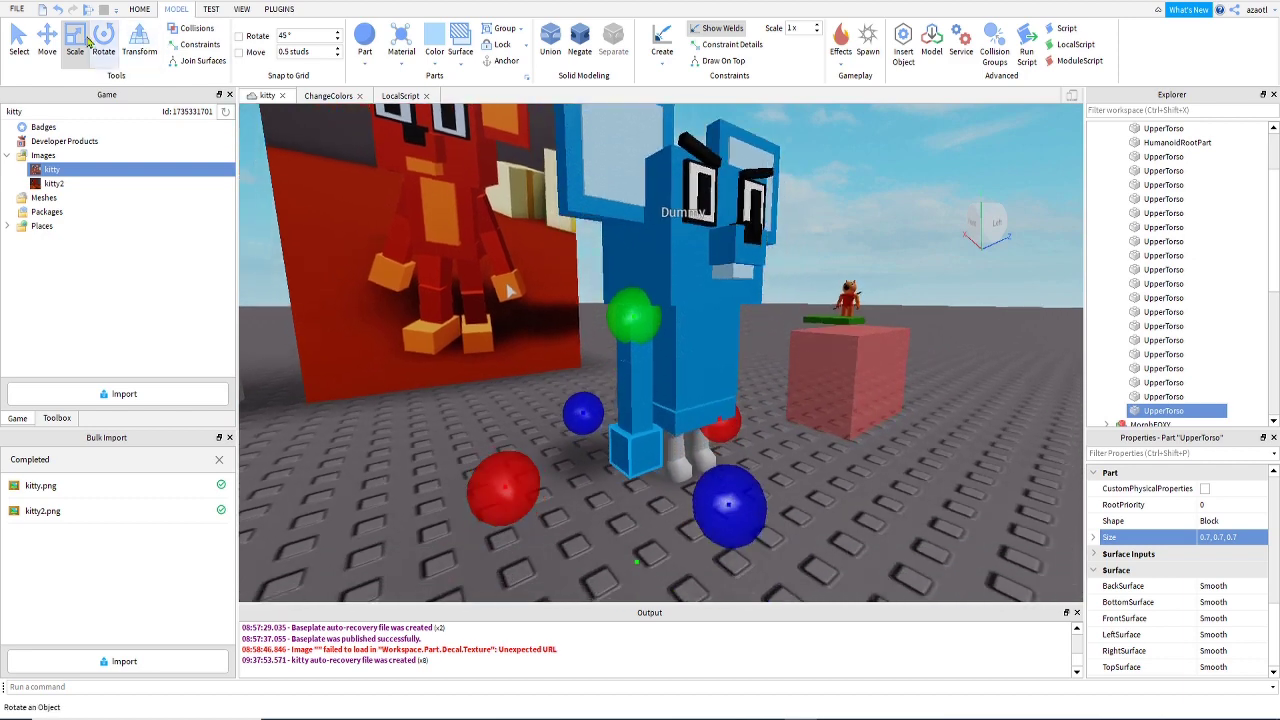
{"action": "left_click", "coordinate": [47, 40]}
{"action": "left_click_drag", "start_coordinate": [632, 280], "coordinate": [632, 291]}
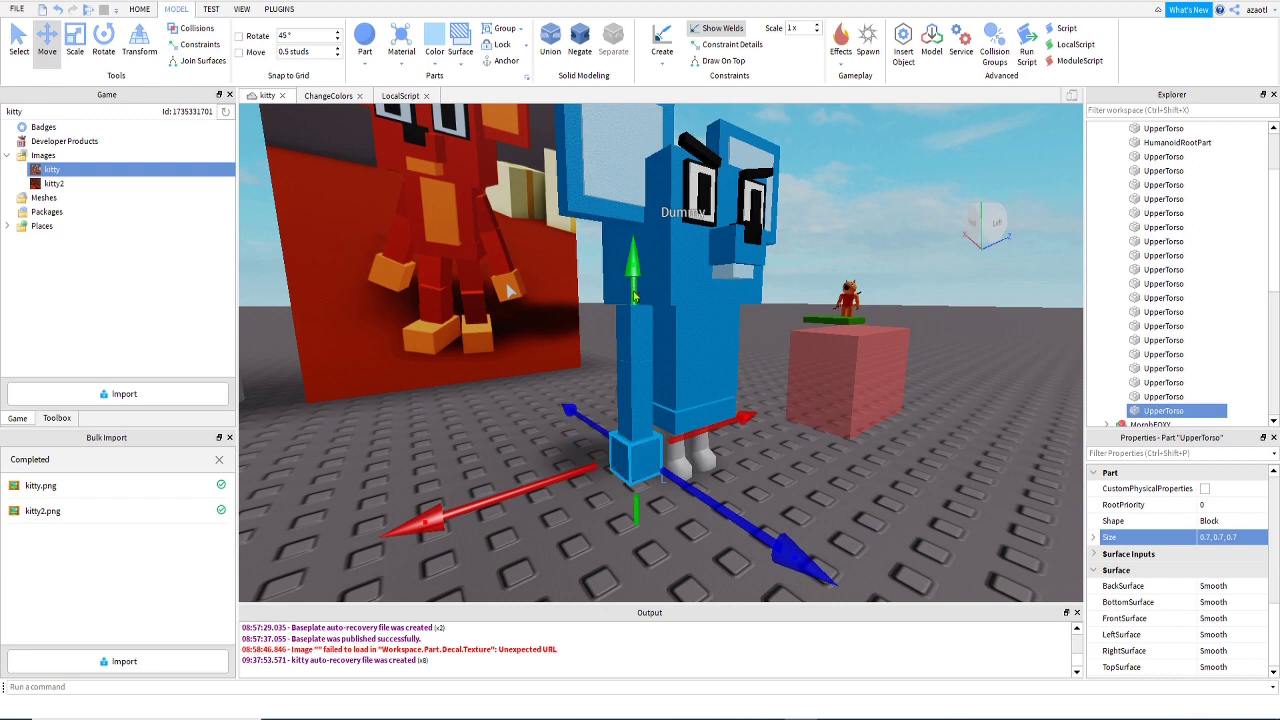
{"action": "right_click_drag", "start_coordinate": [789, 486], "coordinate": [791, 490]}
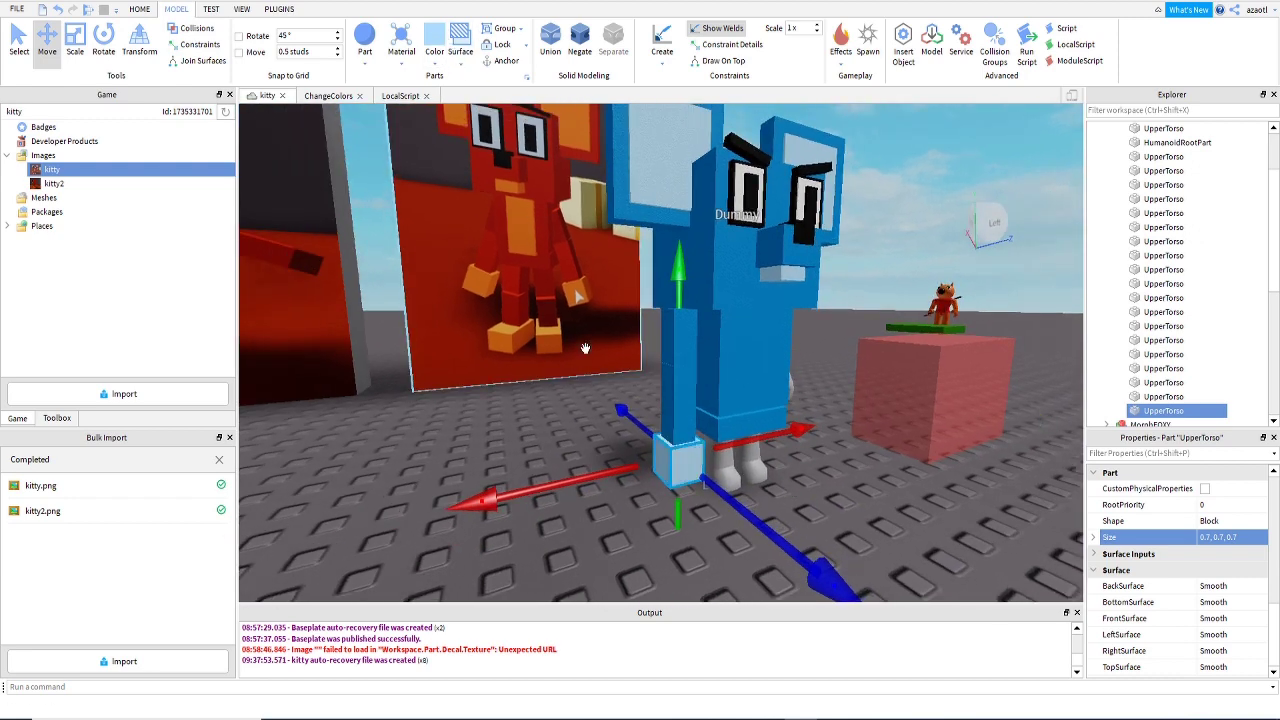
{"action": "left_click", "coordinate": [511, 437]}
{"action": "right_click_drag", "start_coordinate": [511, 437], "coordinate": [513, 443]}
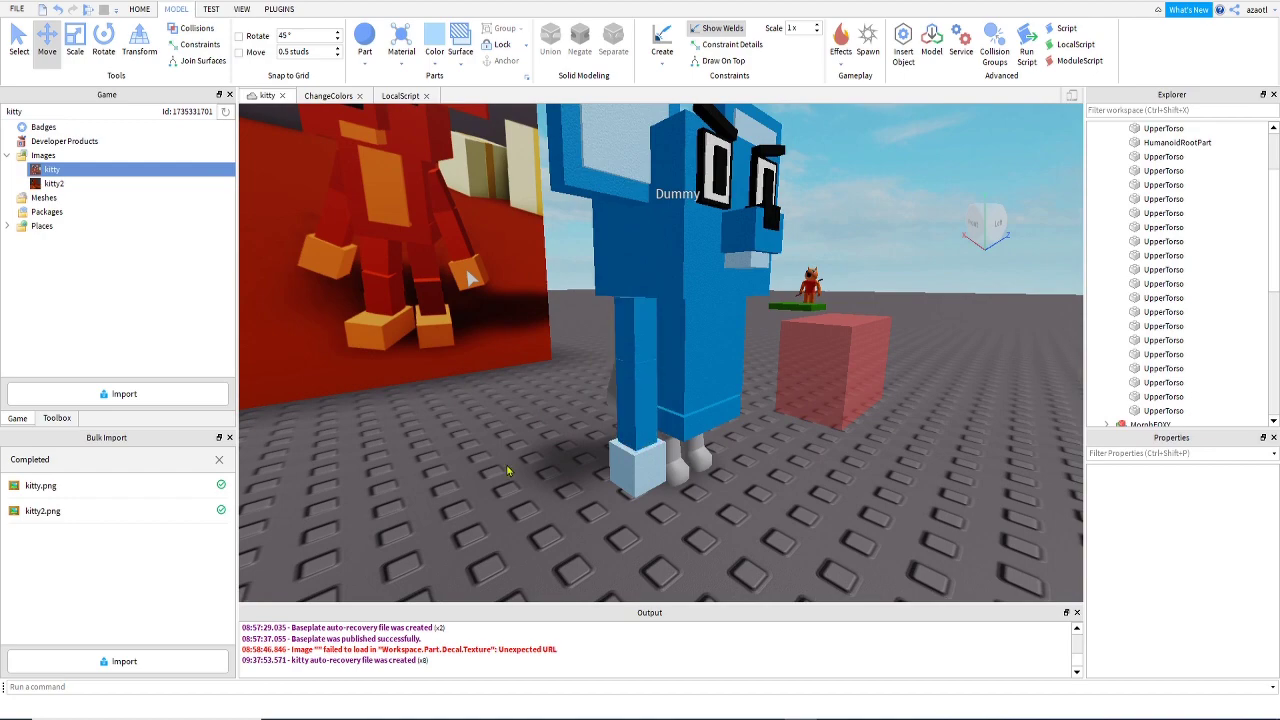
Raise the whole Mouse model off the dummy rig and delete the dummy.
{"action": "right_click_drag", "start_coordinate": [453, 428], "coordinate": [454, 433]}
{"action": "scroll", "coordinate": [453, 433], "scroll_direction": "up", "scroll_amount": 4}
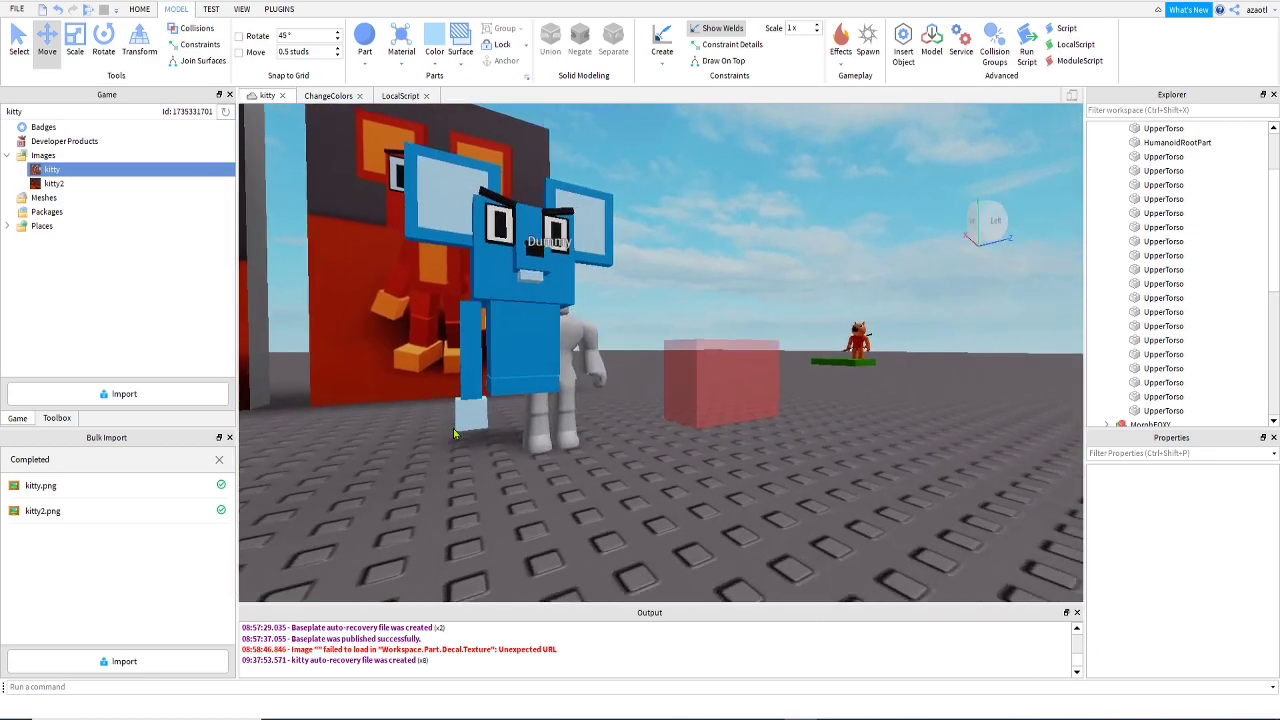
{"action": "key", "text": "e"}
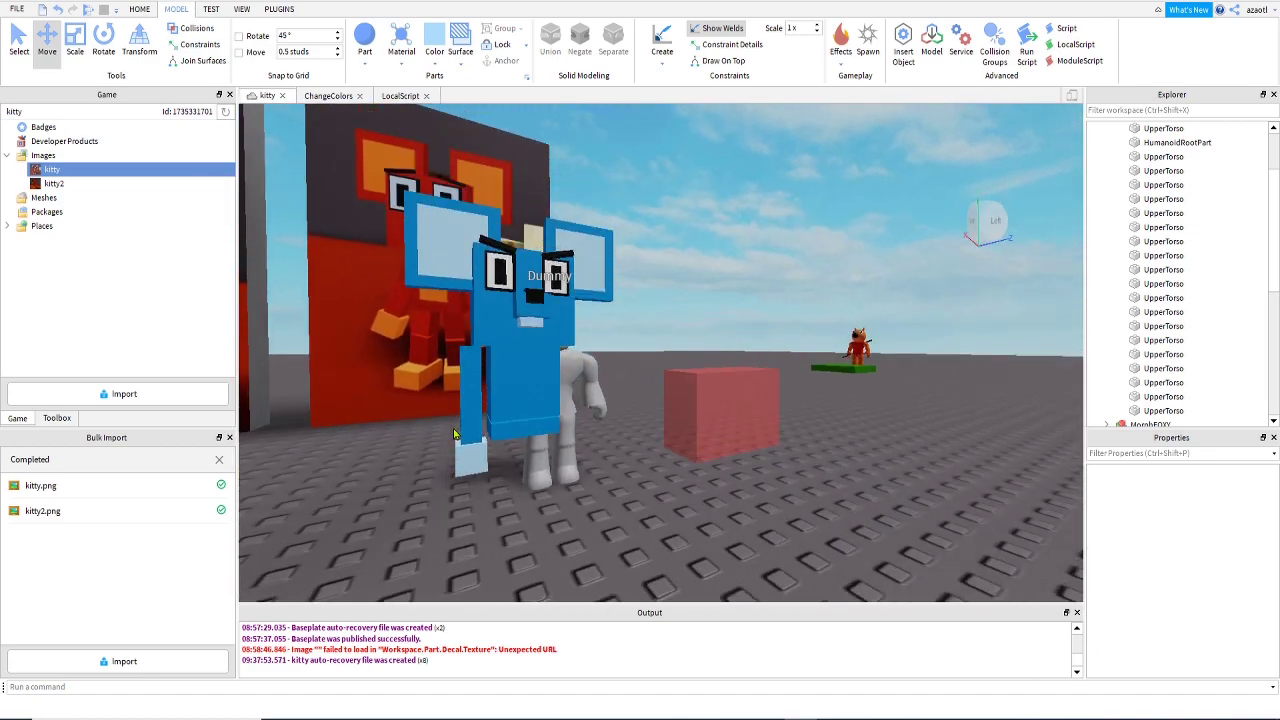
{"action": "scroll", "coordinate": [1147, 276], "scroll_direction": "up", "scroll_amount": 3}
{"action": "left_click", "coordinate": [1141, 185]}
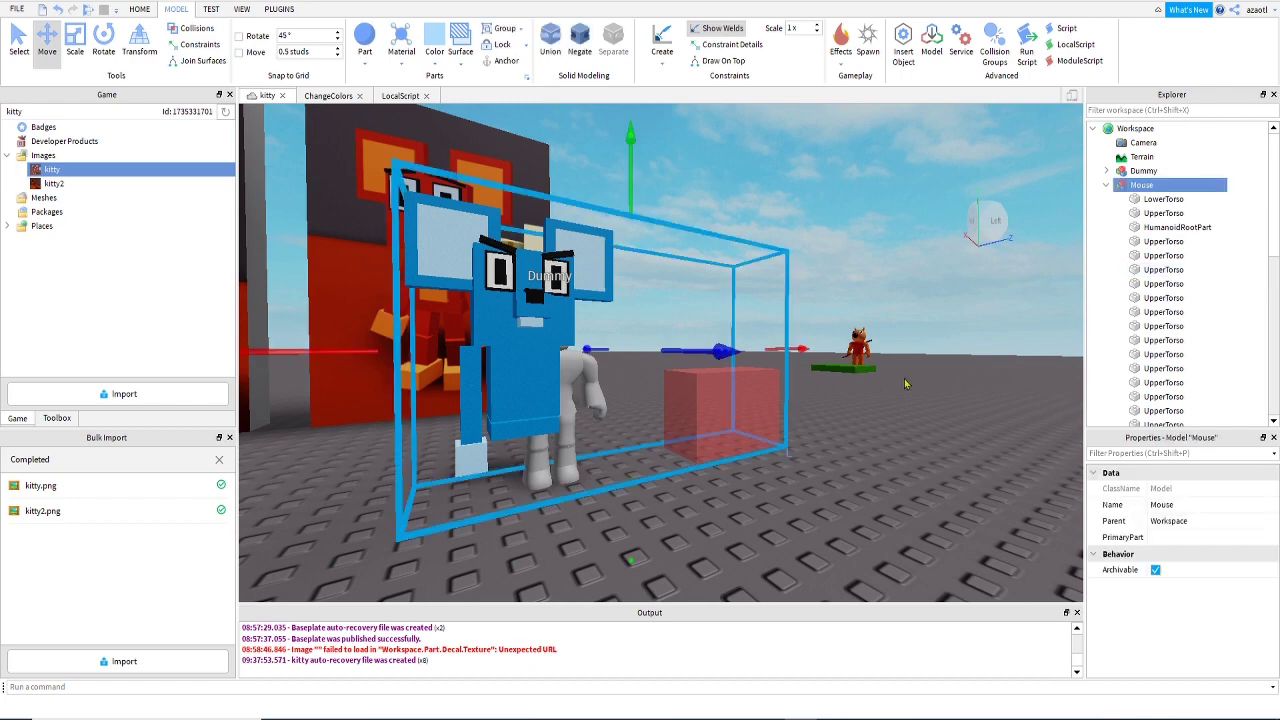
{"action": "key", "text": "f"}
{"action": "right_click_drag", "start_coordinate": [763, 174], "coordinate": [805, 178]}
{"action": "scroll", "coordinate": [789, 288], "scroll_direction": "up", "scroll_amount": 2}
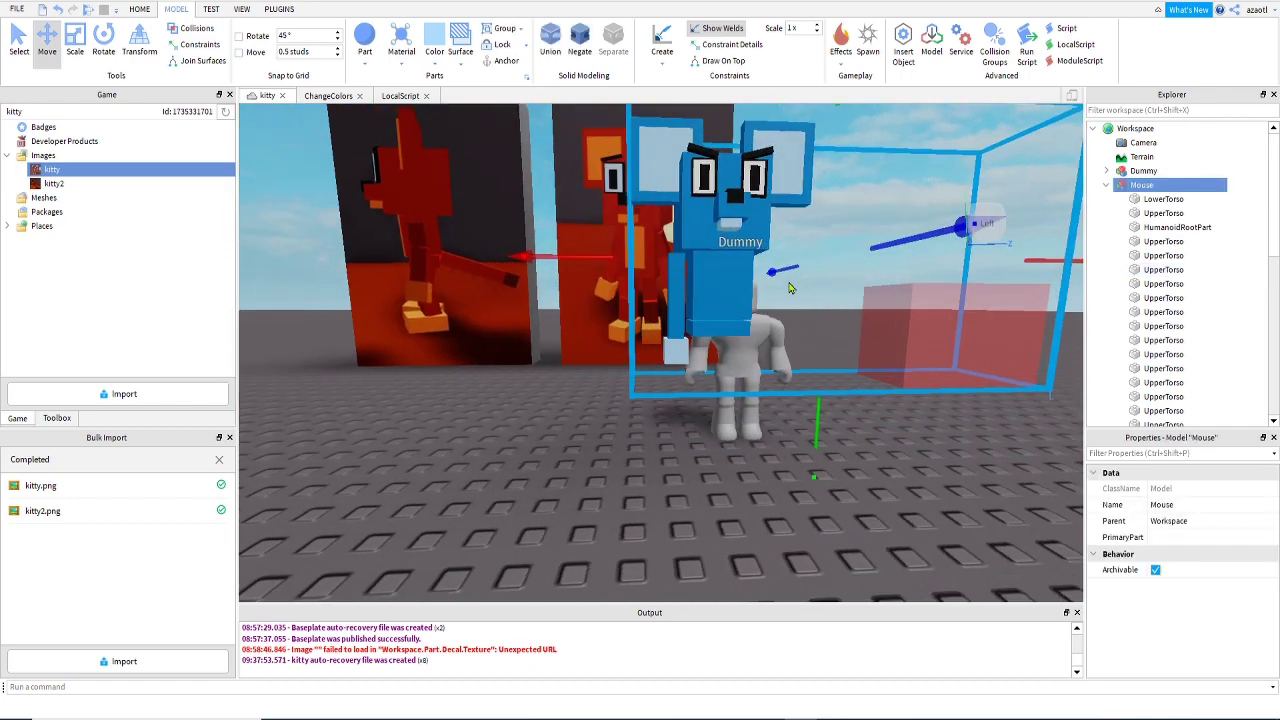
{"action": "left_click", "coordinate": [741, 414]}
{"action": "key", "text": "Delete"}
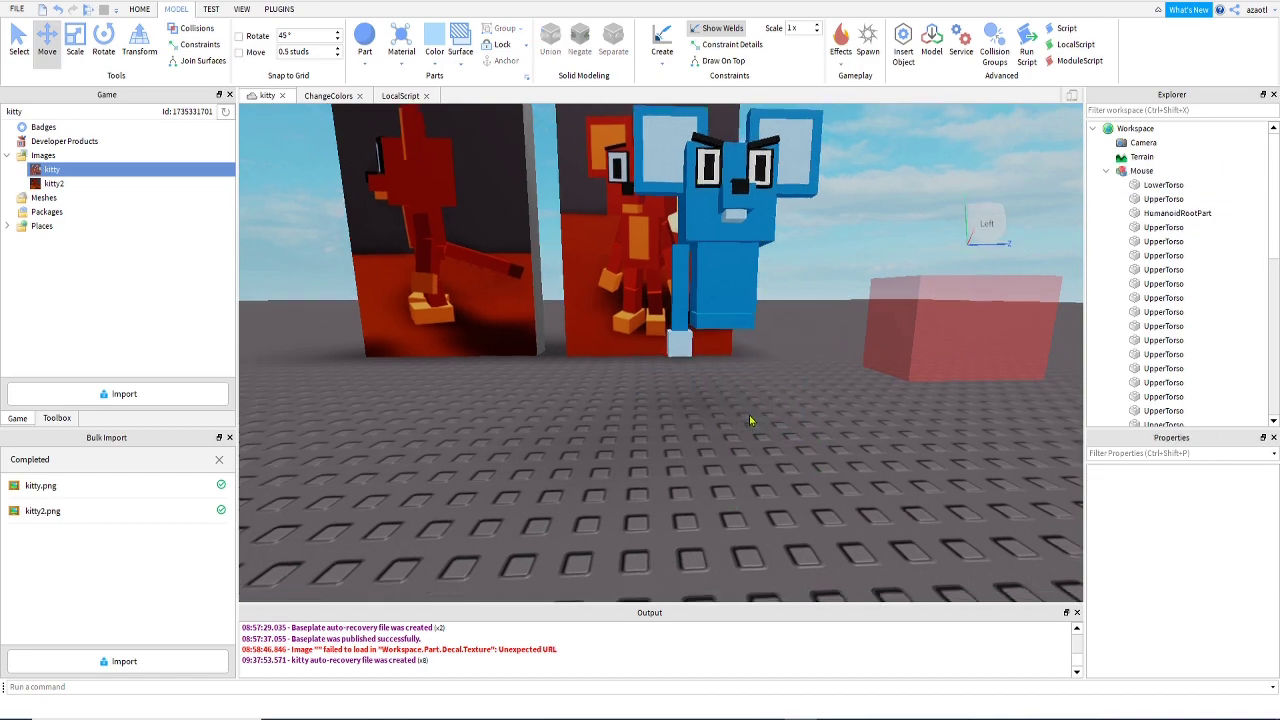
Select the upper arm, lower arm and hand blocks of the mouse's arm together and duplicate them.
{"action": "key", "text": "w"}
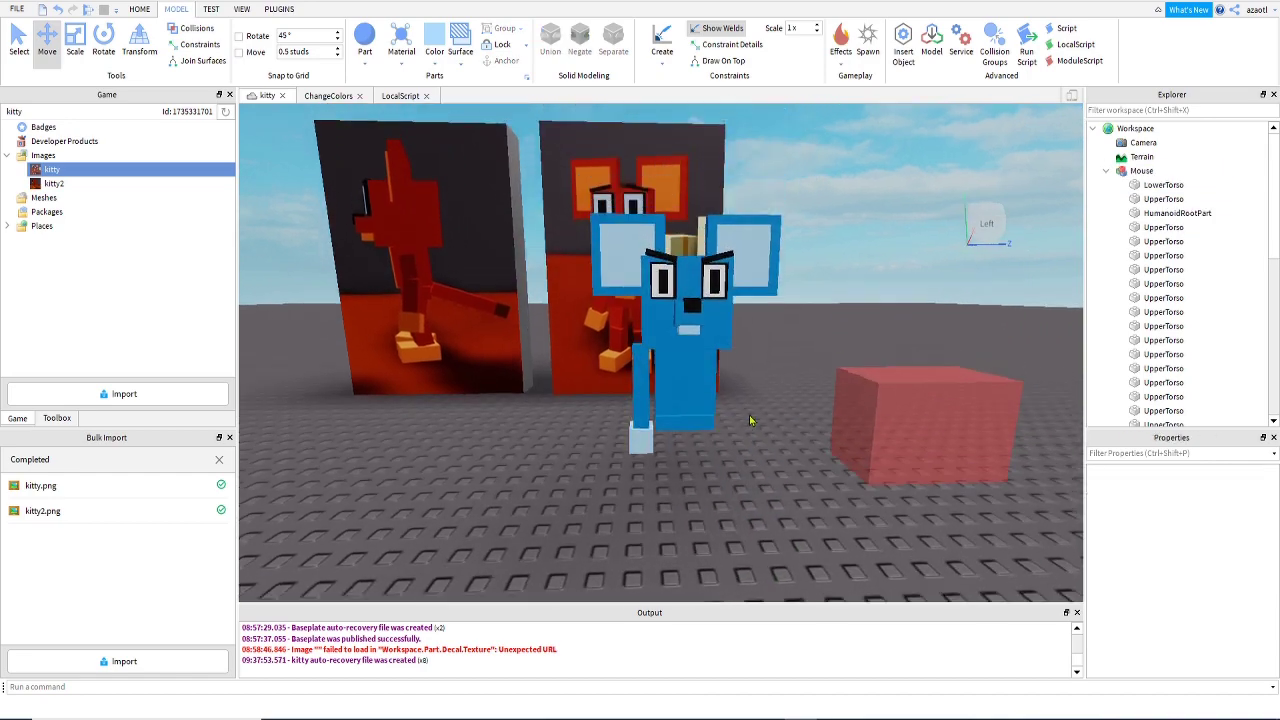
{"action": "right_click_drag", "start_coordinate": [751, 420], "coordinate": [751, 420]}
{"action": "scroll", "coordinate": [750, 420], "scroll_direction": "up", "scroll_amount": 3}
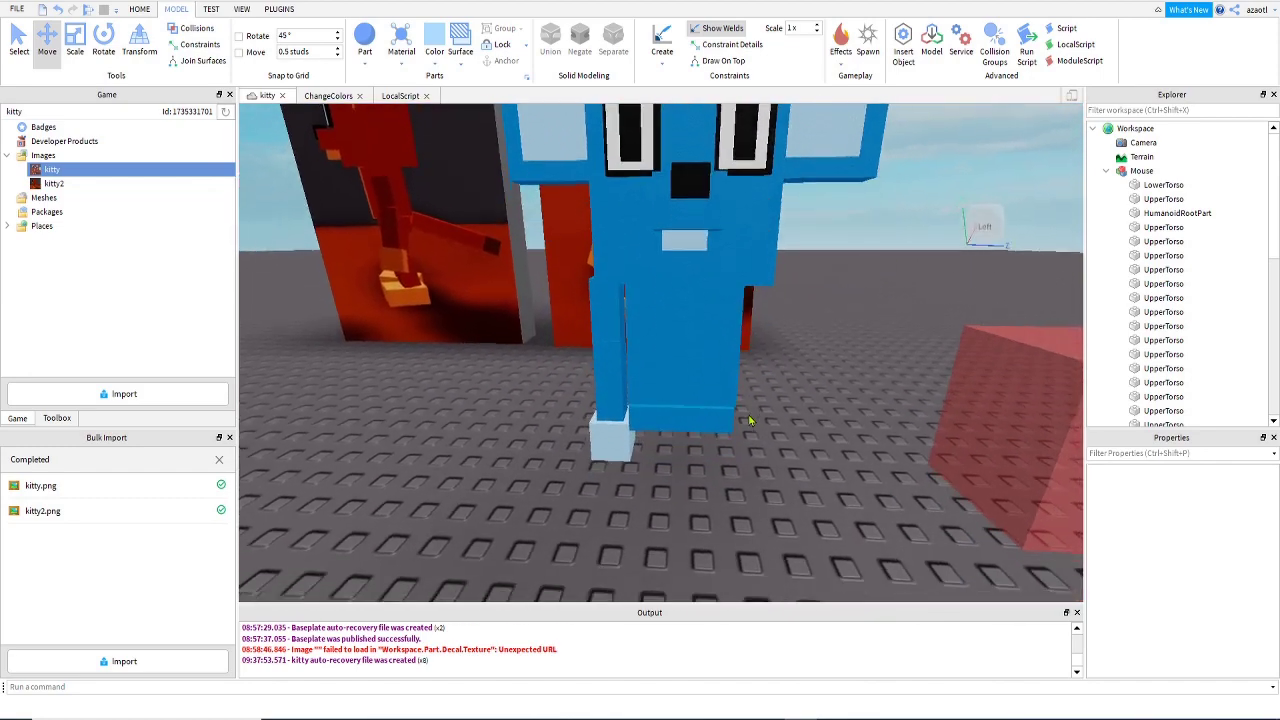
{"action": "left_click", "coordinate": [609, 315]}
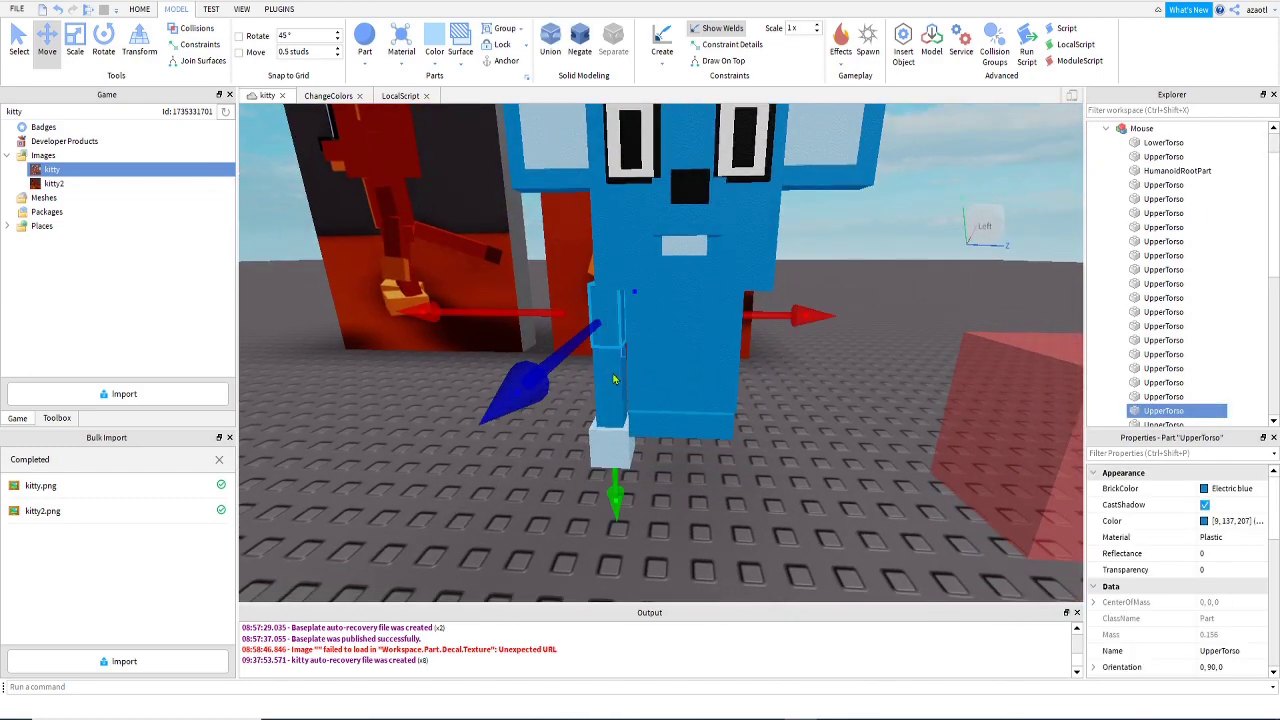
{"action": "right_click_drag", "start_coordinate": [523, 452], "coordinate": [520, 455]}
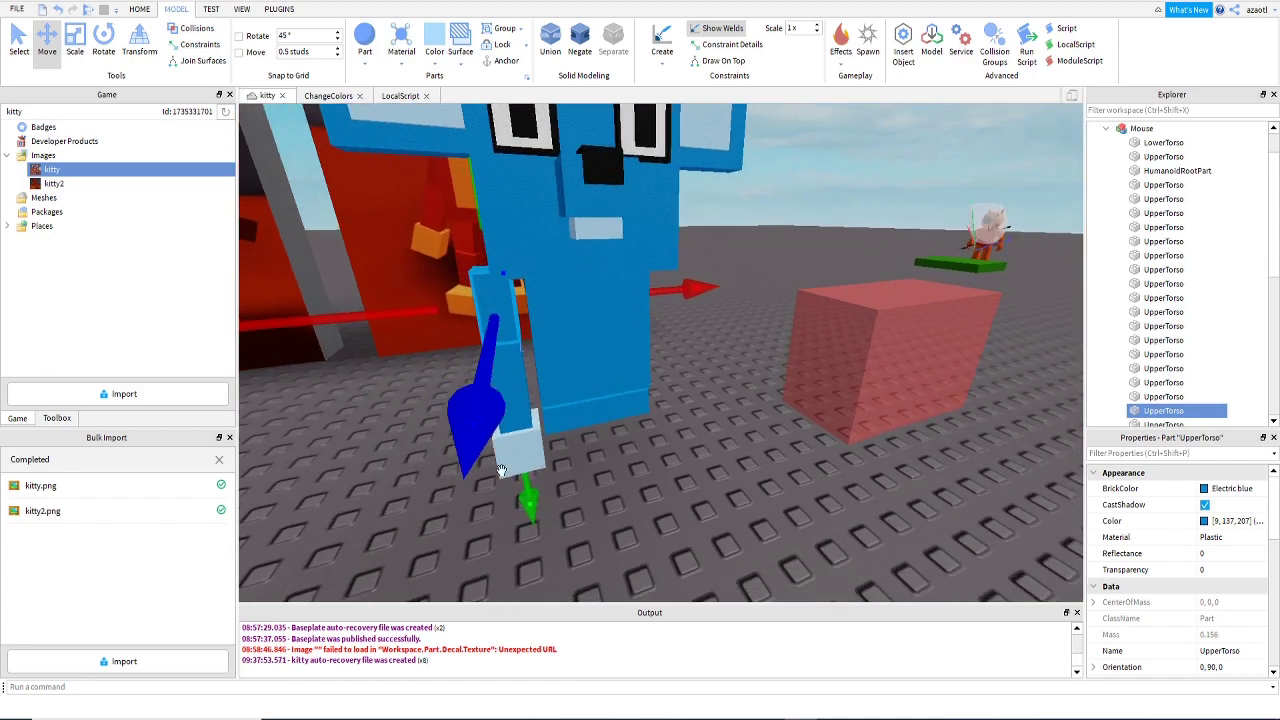
{"action": "left_click", "coordinate": [502, 470]}
{"action": "left_click", "coordinate": [503, 320]}
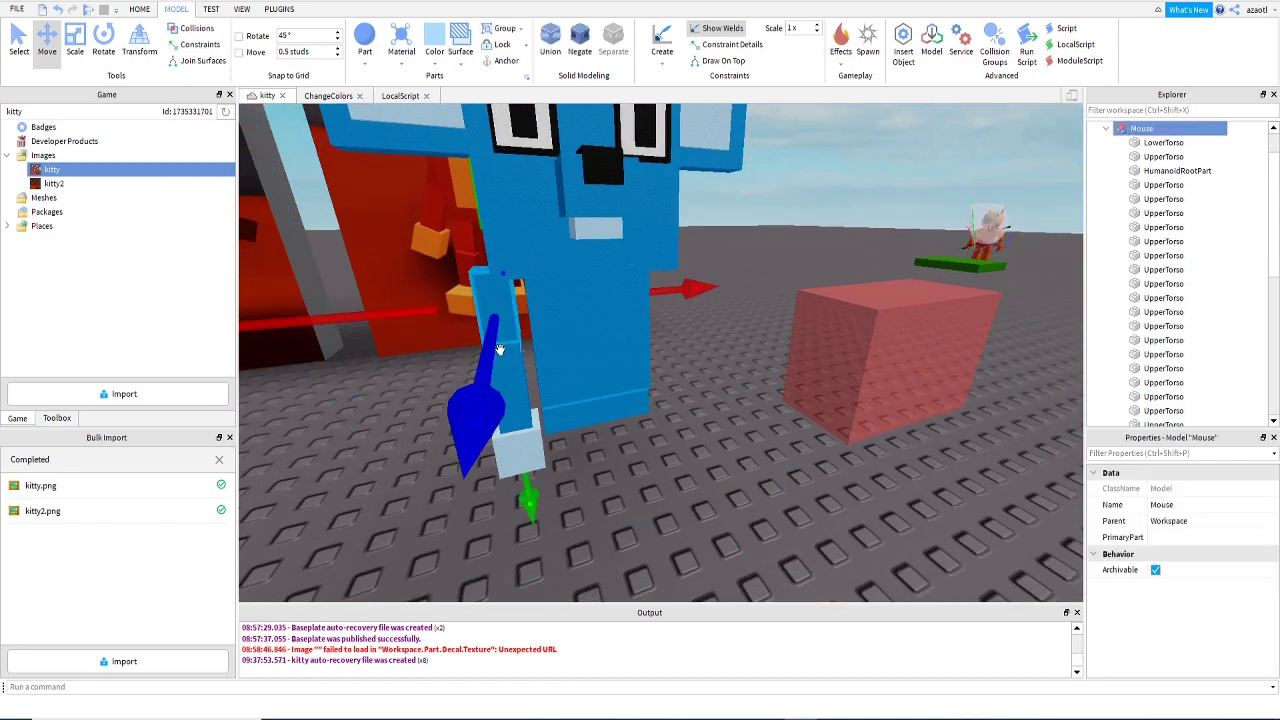
{"action": "left_click", "coordinate": [492, 340]}
{"action": "key", "text": "ctrl+1"}
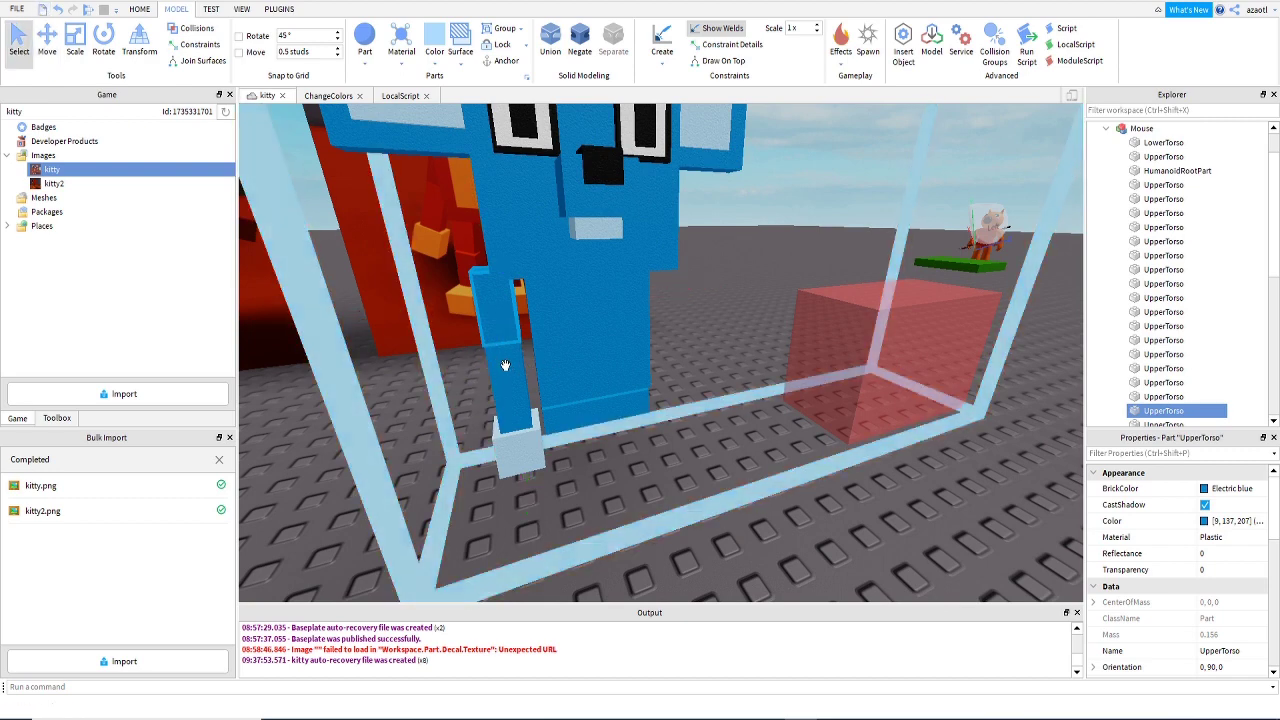
{"action": "scroll", "coordinate": [1172, 388], "scroll_direction": "down", "scroll_amount": 2}
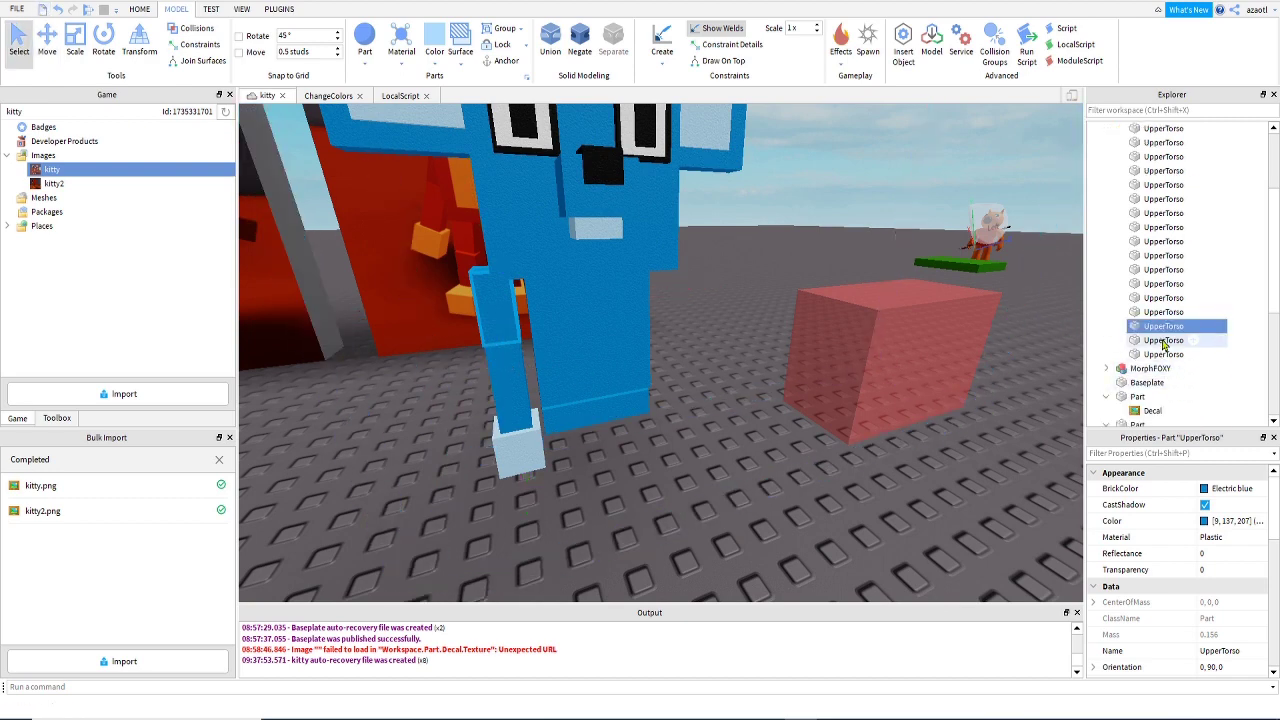
{"action": "left_click", "coordinate": [1164, 344], "text": "ctrl"}
{"action": "left_click", "coordinate": [1164, 356], "text": "ctrl"}
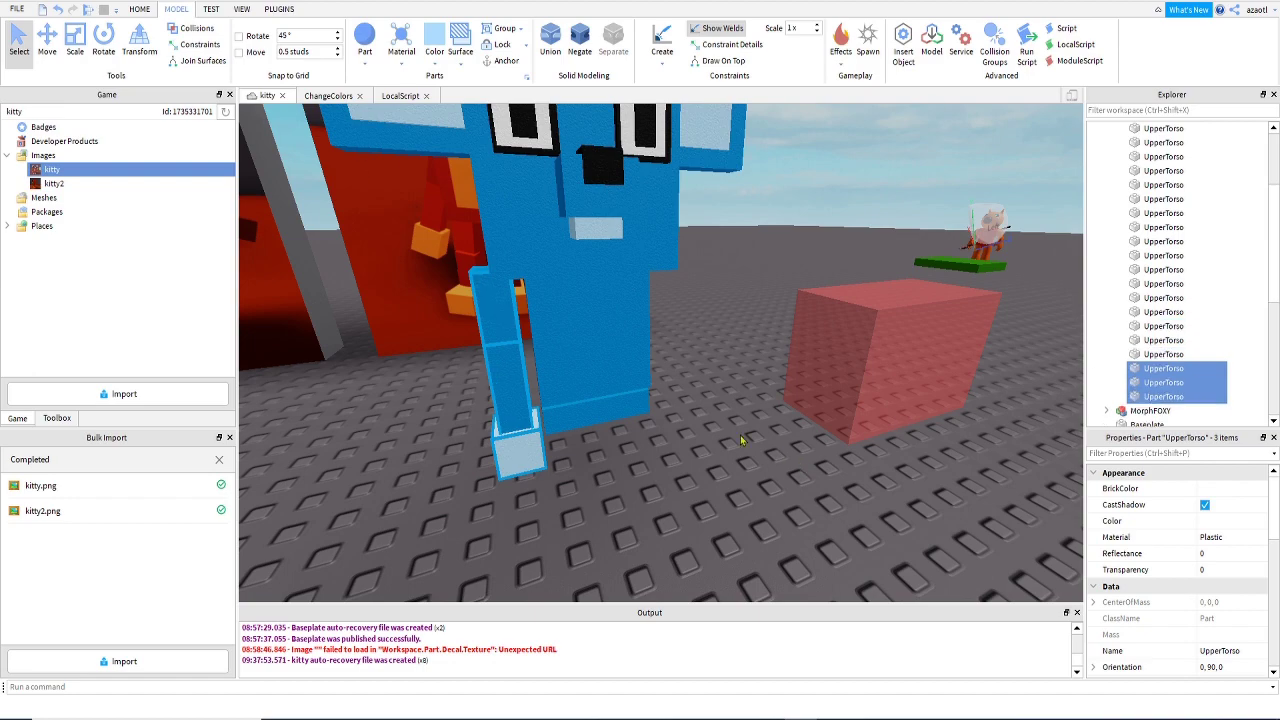
Move the duplicated arm and hand across to the opposite side of the mouse's torso.
{"action": "left_click", "coordinate": [47, 42]}
{"action": "left_click_drag", "start_coordinate": [369, 392], "coordinate": [590, 382]}
{"action": "right_click_drag", "start_coordinate": [631, 411], "coordinate": [680, 443]}
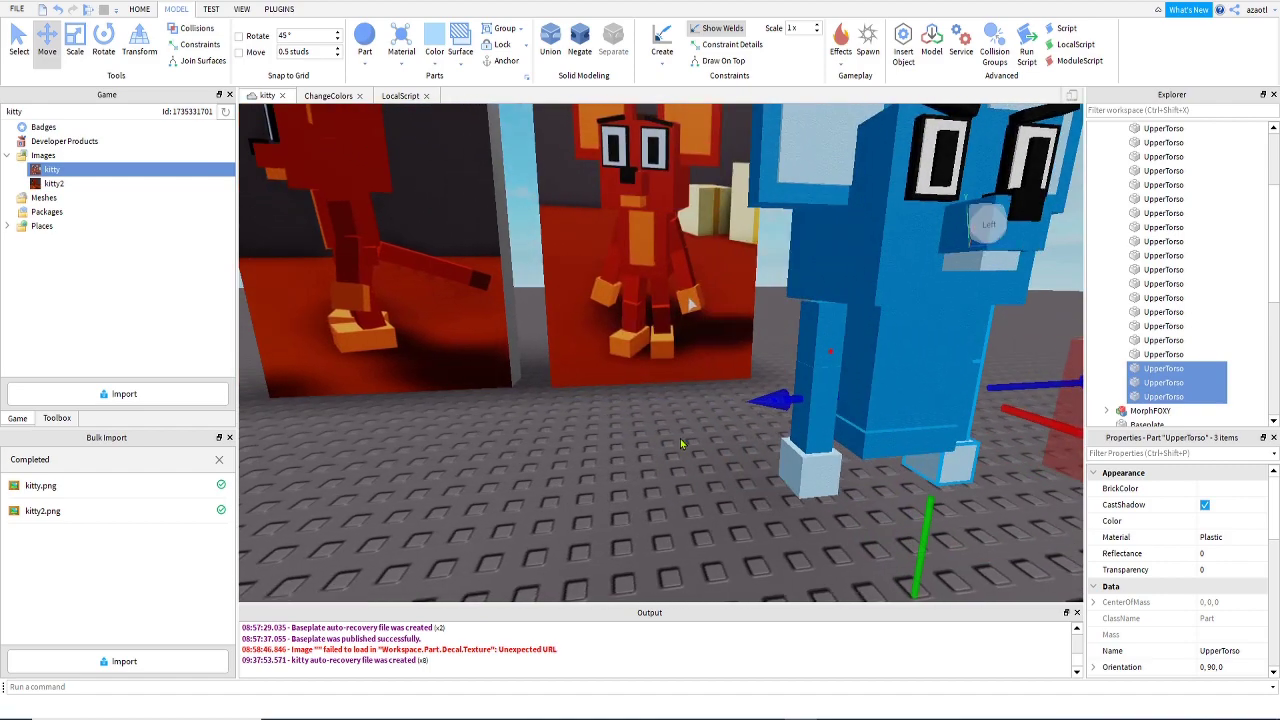
{"action": "scroll", "coordinate": [680, 438], "scroll_direction": "up", "scroll_amount": 10}
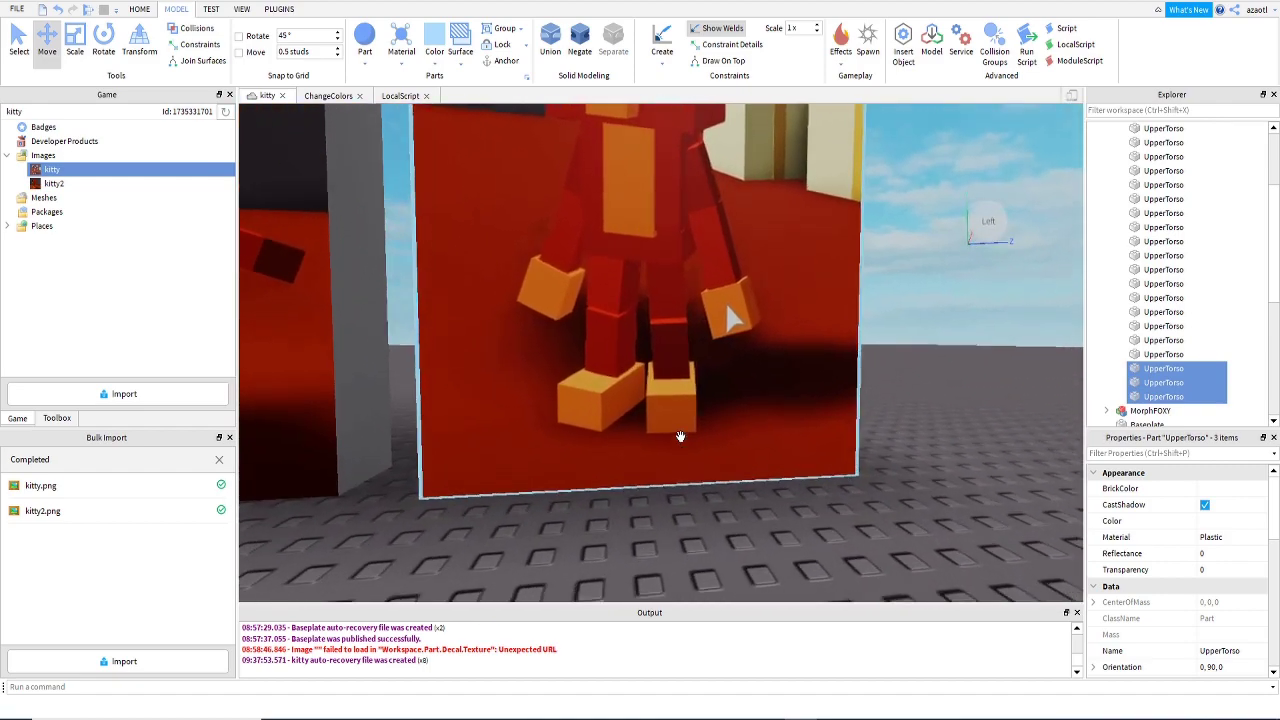
Raise the whole Mouse model higher above the baseplate to make room for the legs.
{"action": "key", "text": "s"}
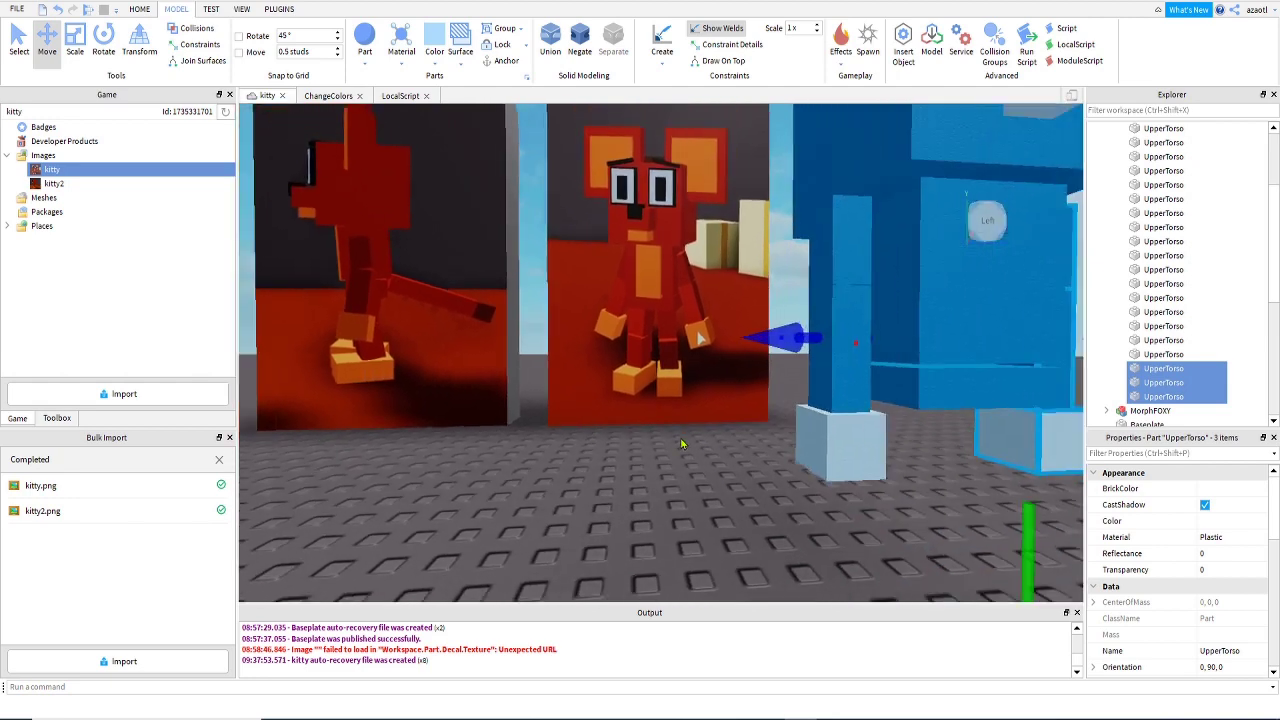
{"action": "key", "text": "d"}
{"action": "key", "text": "s"}
{"action": "right_click_drag", "start_coordinate": [682, 443], "coordinate": [680, 437]}
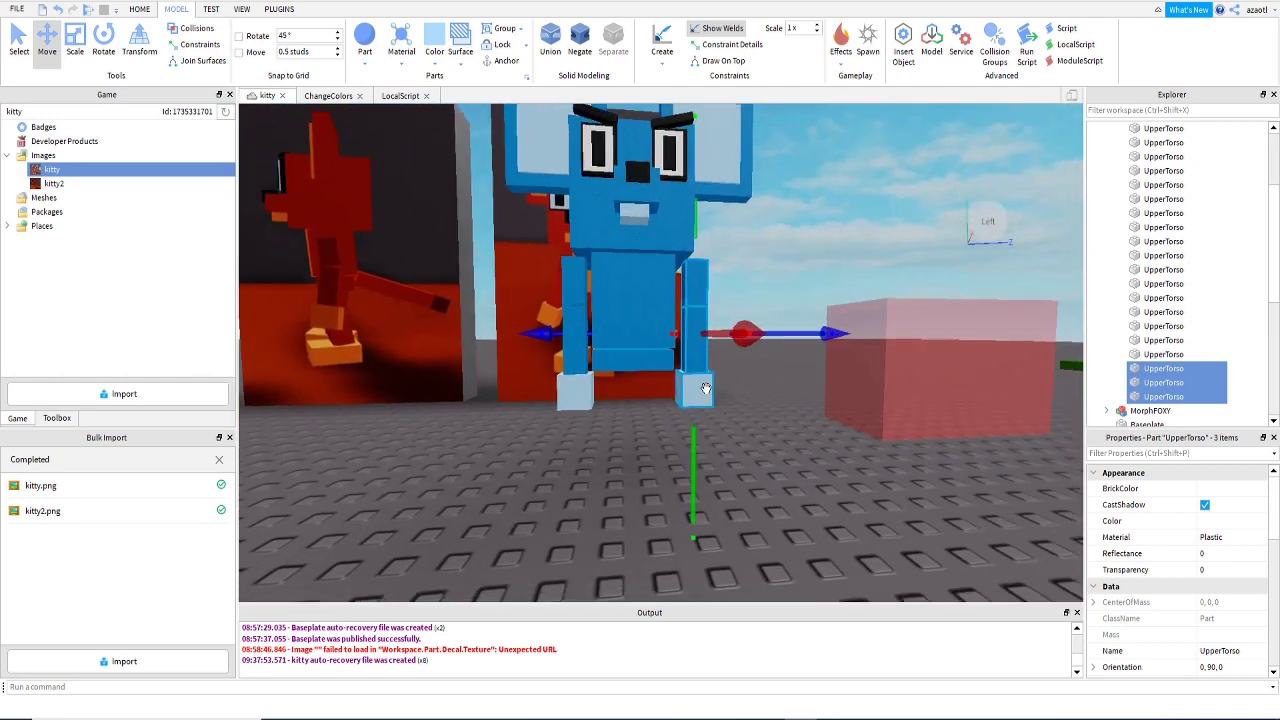
{"action": "scroll", "coordinate": [1206, 313], "scroll_direction": "up", "scroll_amount": 3}
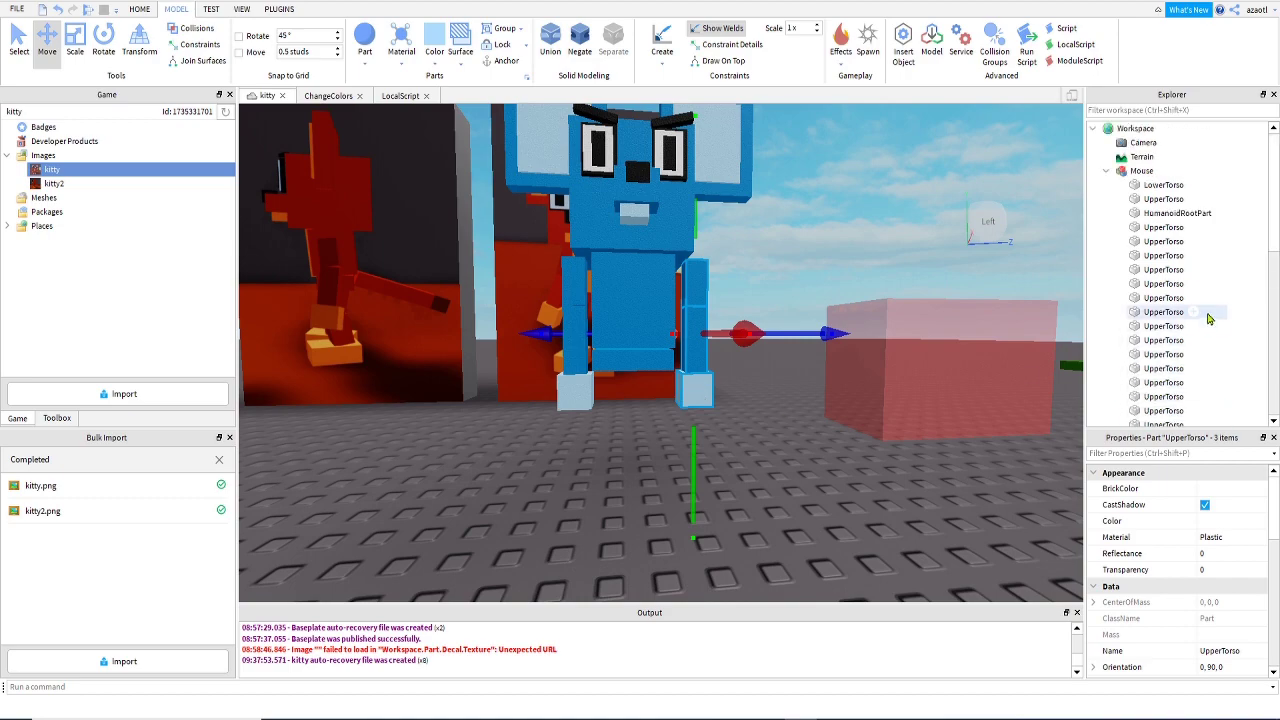
{"action": "left_click", "coordinate": [1136, 172]}
{"action": "right_click_drag", "start_coordinate": [732, 361], "coordinate": [732, 361]}
{"action": "key", "text": "s"}
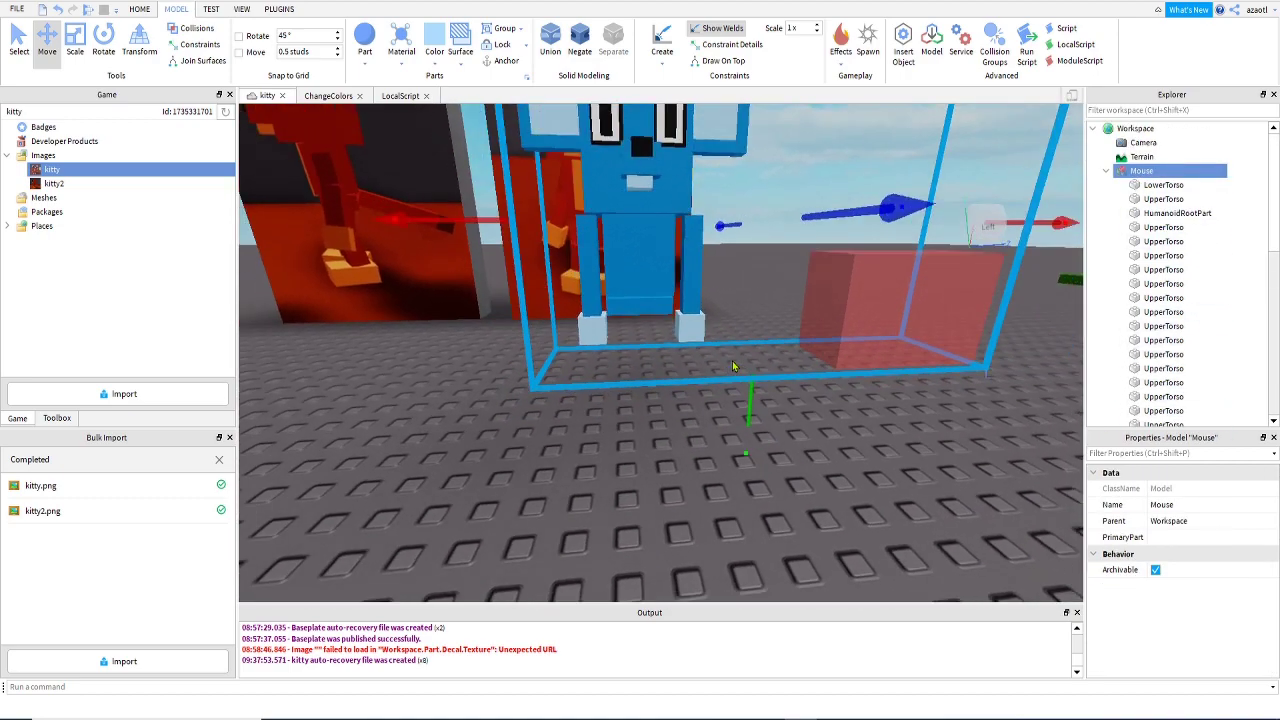
{"action": "left_click_drag", "start_coordinate": [698, 224], "coordinate": [697, 208]}
{"action": "scroll", "coordinate": [575, 439], "scroll_direction": "up", "scroll_amount": 2}
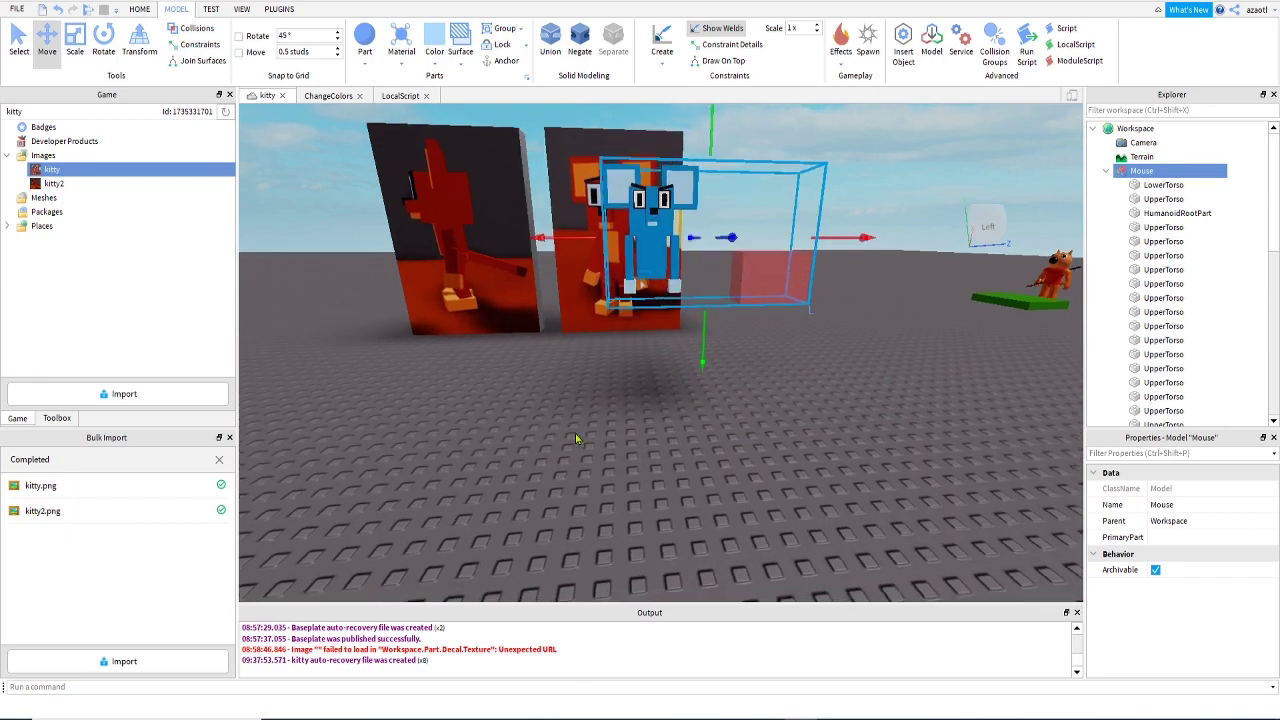
{"action": "scroll", "coordinate": [575, 439], "scroll_direction": "up", "scroll_amount": 3}
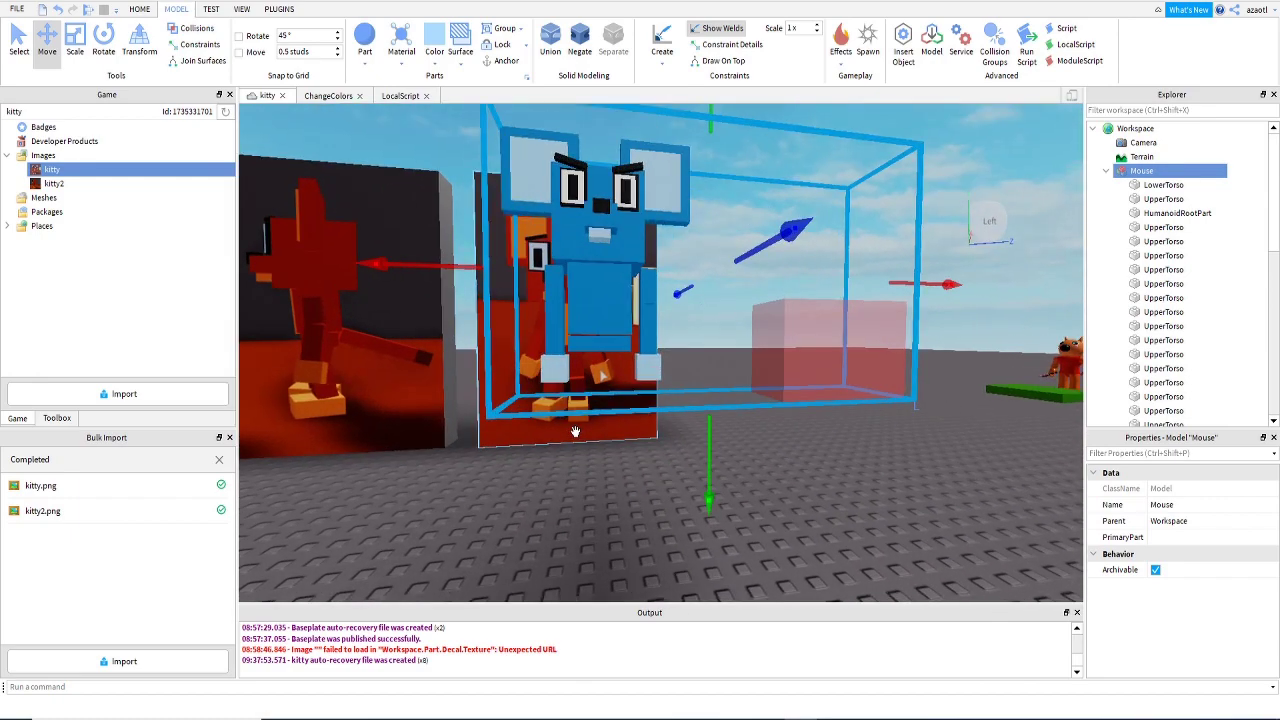
{"action": "scroll", "coordinate": [575, 431], "scroll_direction": "up", "scroll_amount": 1}
Select the upper arm, lower arm and hand blocks of one arm together and duplicate them for a leg.
{"action": "left_click", "coordinate": [650, 296]}
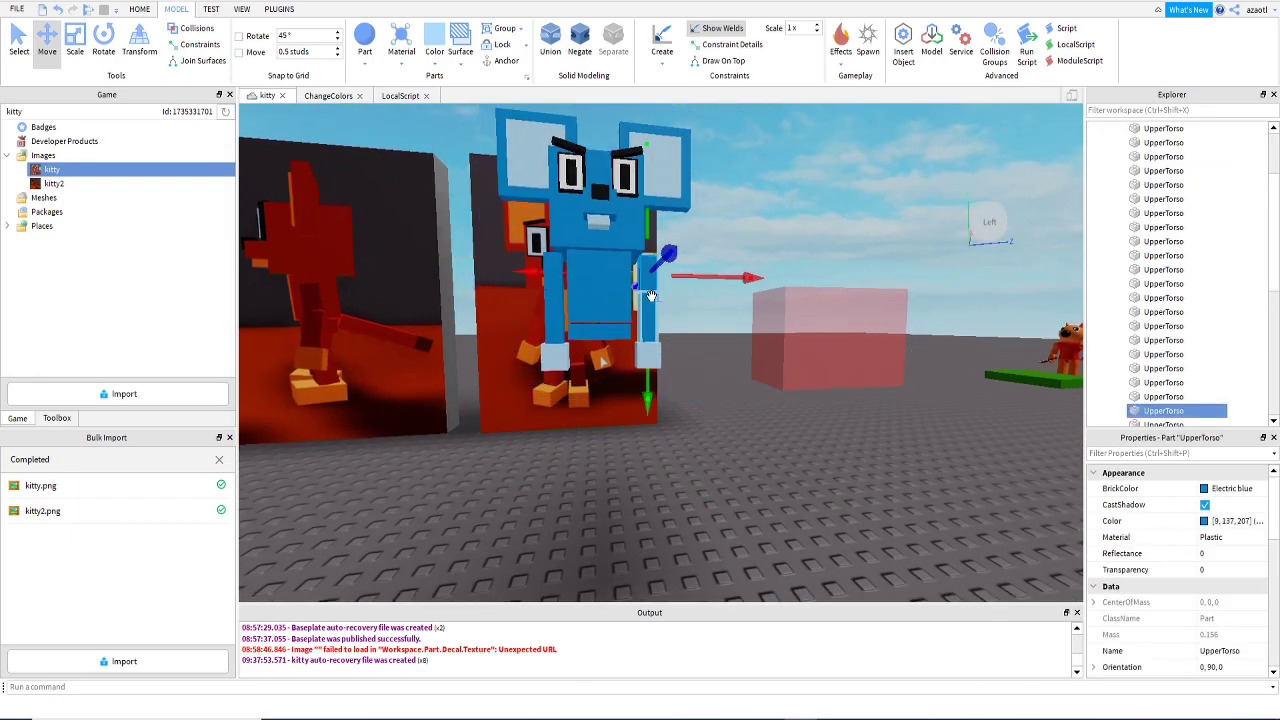
{"action": "right_click_drag", "start_coordinate": [648, 313], "coordinate": [648, 322]}
{"action": "key", "text": "a"}
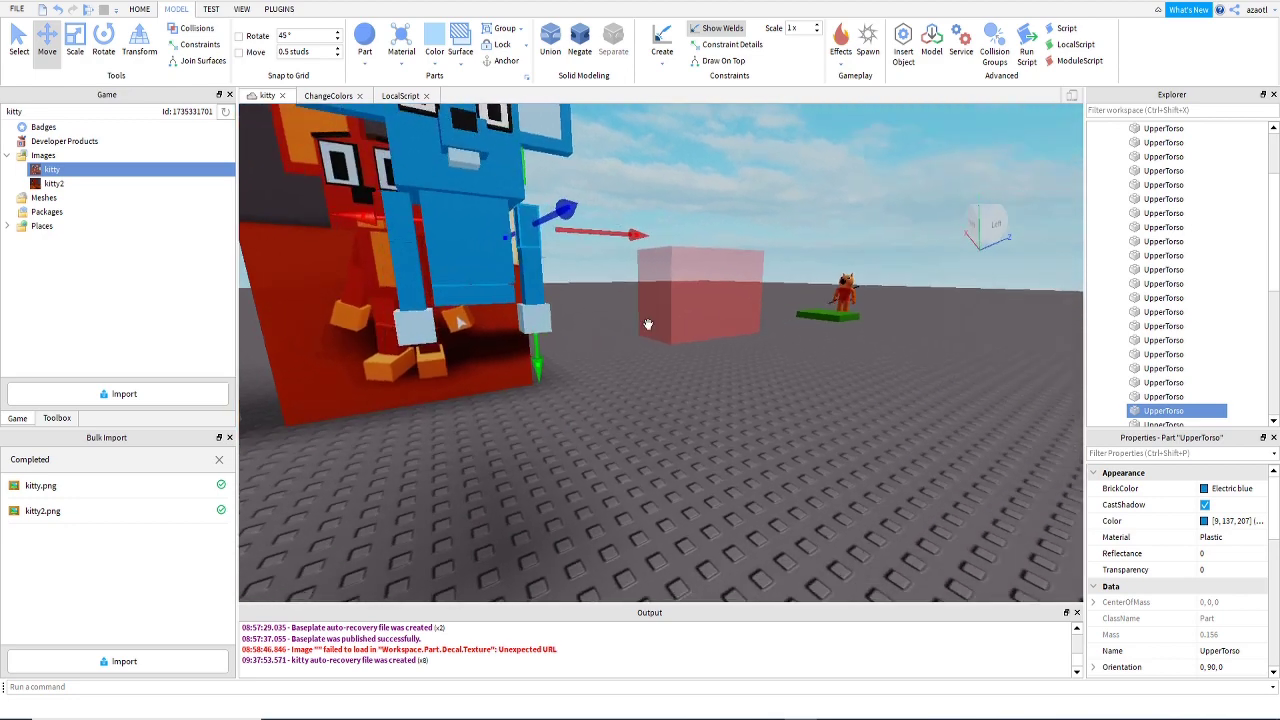
{"action": "key", "text": "a"}
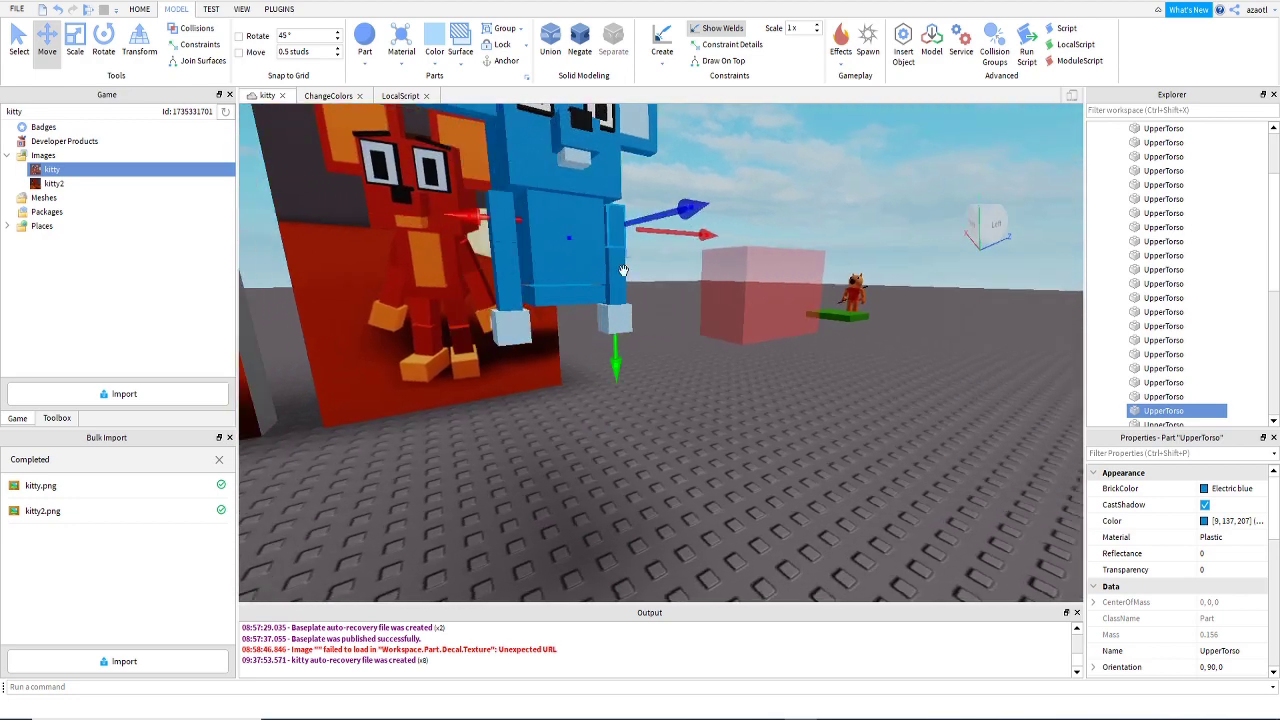
{"action": "scroll", "coordinate": [1190, 343], "scroll_direction": "down", "scroll_amount": 2}
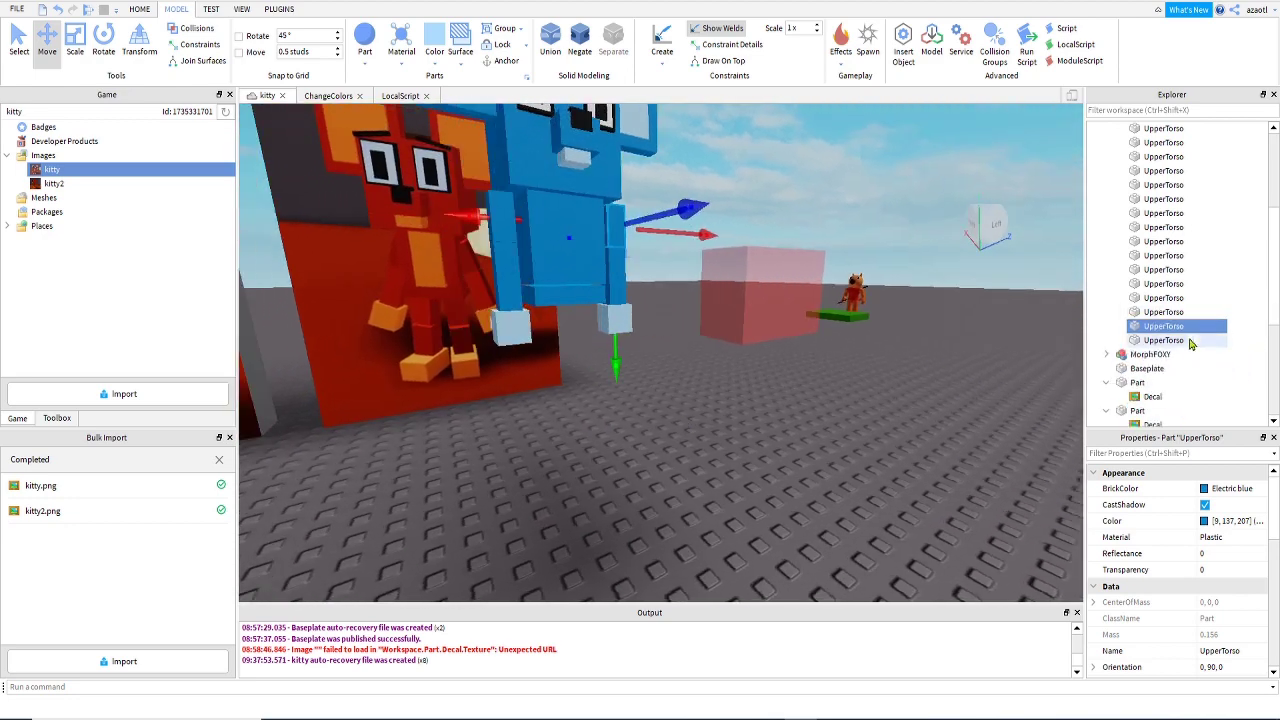
{"action": "left_click", "coordinate": [1164, 315]}
{"action": "left_click", "coordinate": [1163, 330], "text": "ctrl"}
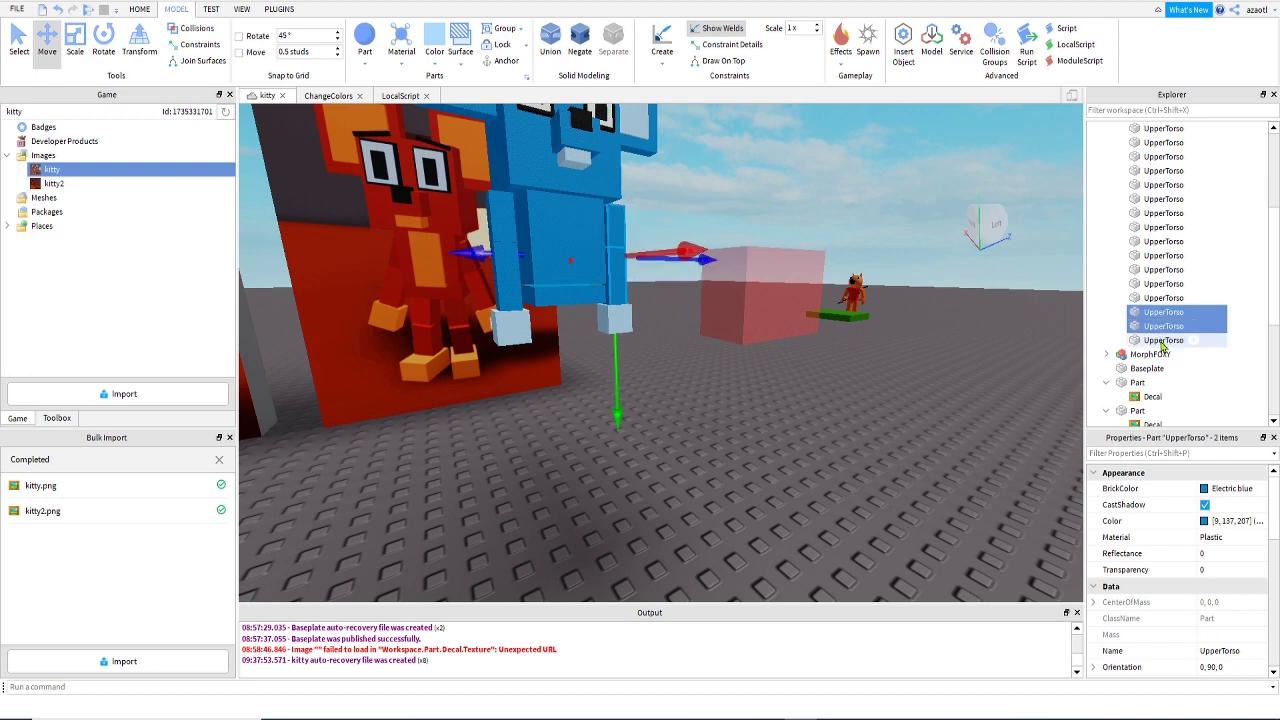
{"action": "left_click", "coordinate": [1162, 343], "text": "ctrl"}
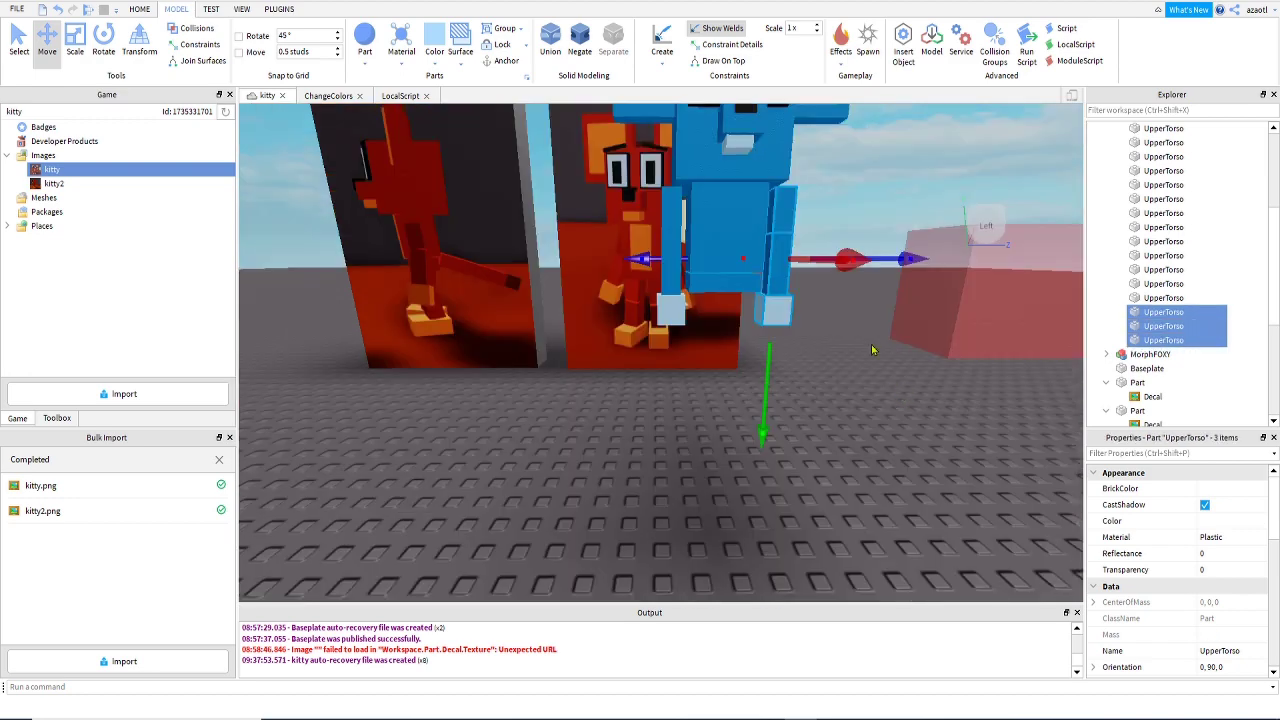
{"action": "key", "text": "ctrl+d"}
Move the duplicated limb down below the hands and inward under one side of the torso.
{"action": "left_click_drag", "start_coordinate": [767, 390], "coordinate": [768, 470]}
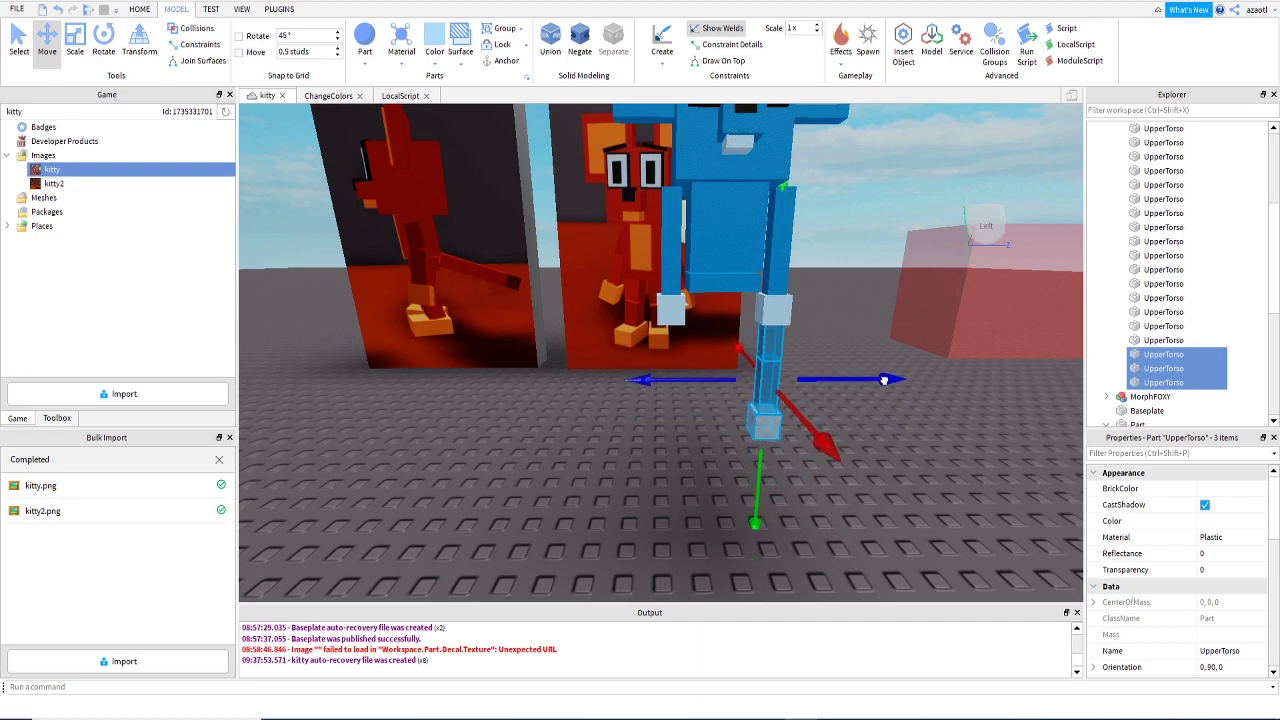
{"action": "left_click_drag", "start_coordinate": [883, 381], "coordinate": [859, 392]}
{"action": "key", "text": "a"}
{"action": "right_click_drag", "start_coordinate": [862, 399], "coordinate": [862, 399]}
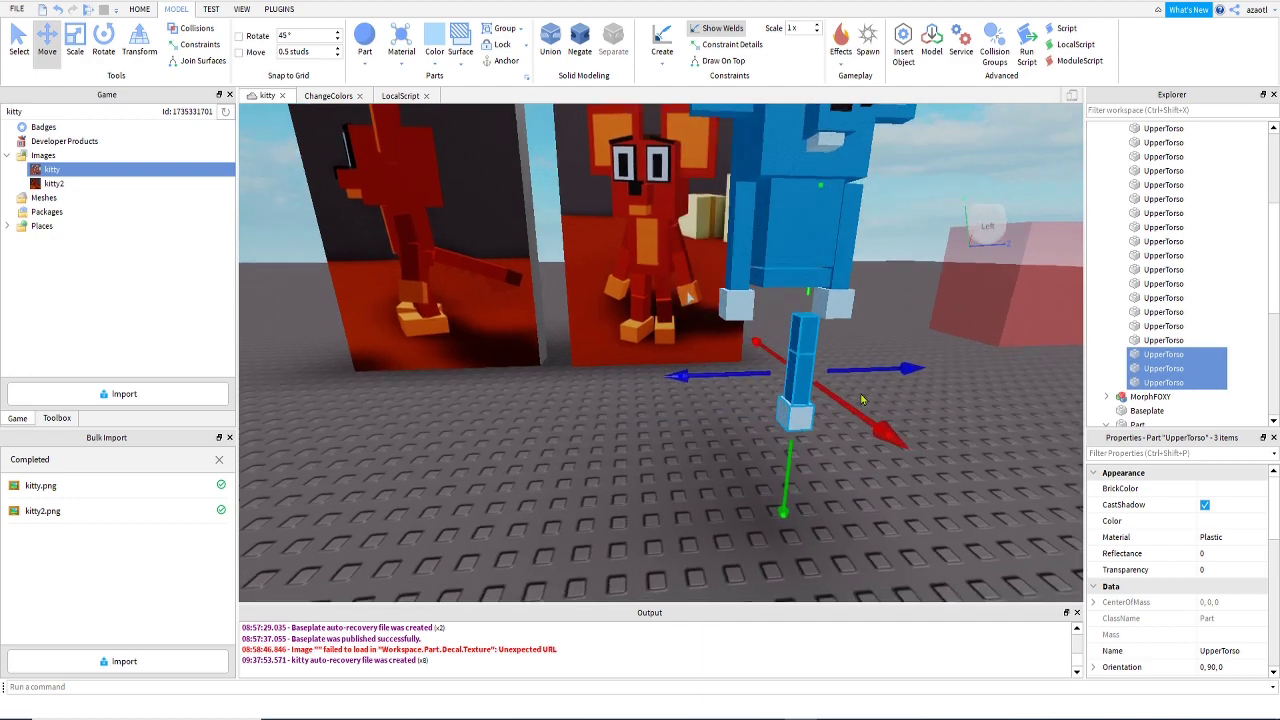
Turn on Collisions and raise the three leg blocks together until they meet the underside of the lower torso.
{"action": "left_click", "coordinate": [784, 281]}
{"action": "left_click", "coordinate": [190, 28]}
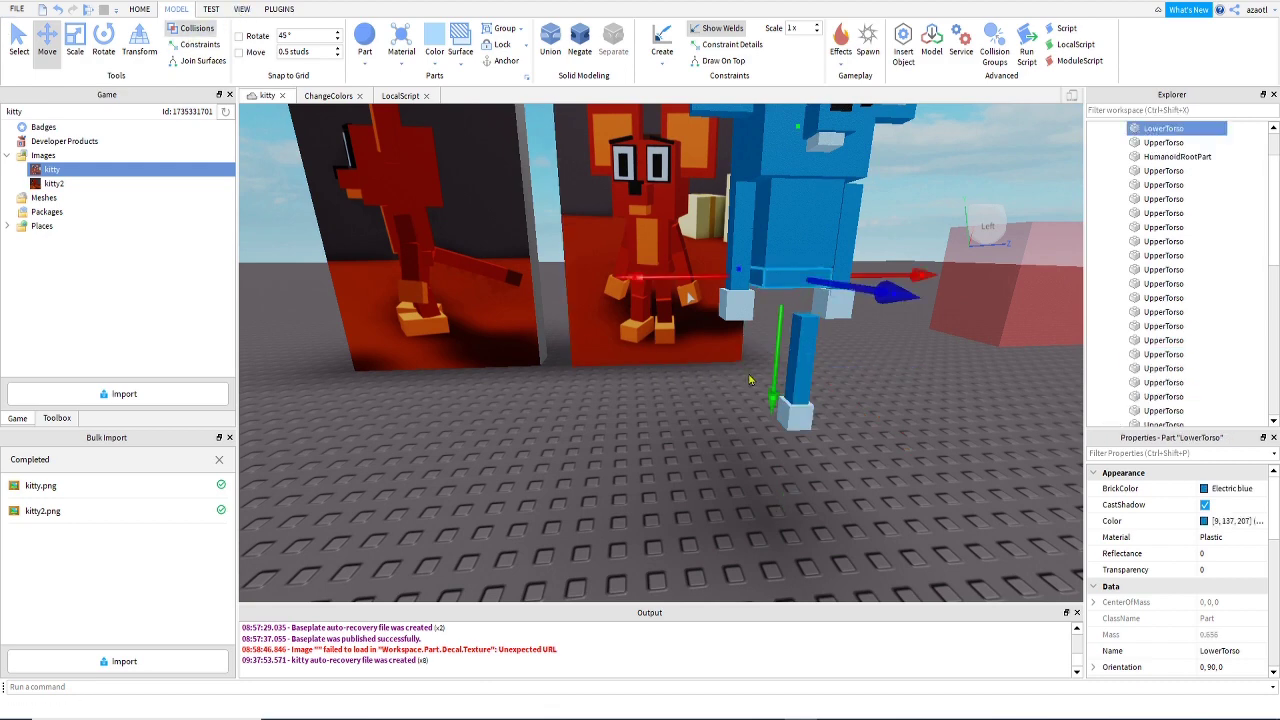
{"action": "left_click", "coordinate": [805, 342]}
{"action": "left_click", "coordinate": [807, 393], "text": "ctrl"}
{"action": "left_click", "coordinate": [809, 425], "text": "ctrl"}
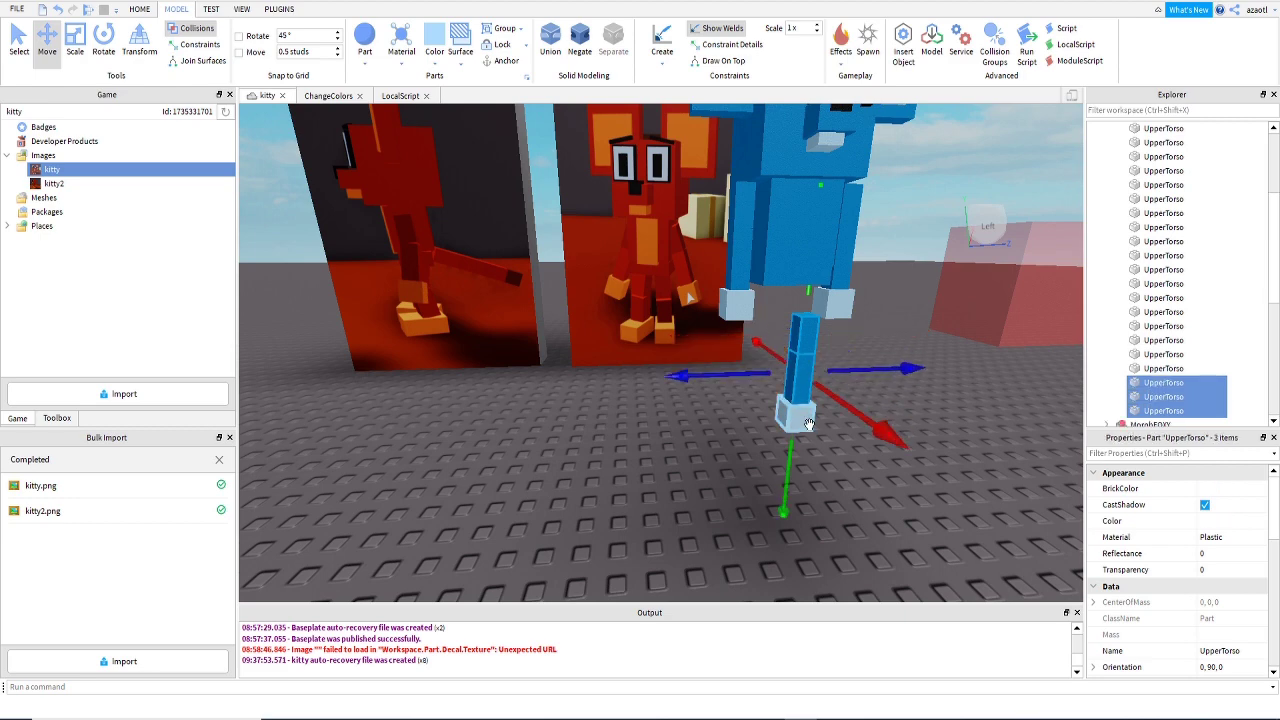
{"action": "left_click_drag", "start_coordinate": [790, 474], "coordinate": [789, 430]}
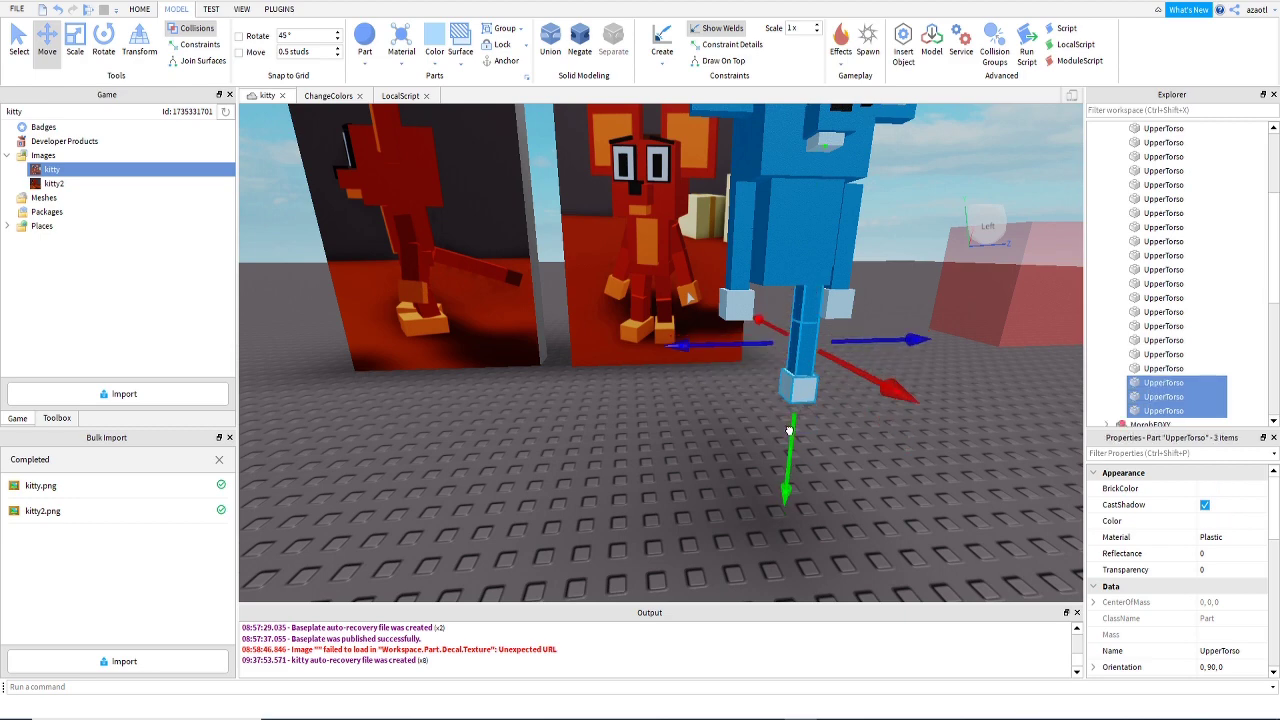
Examine the legs and feet in the front reference image and compare them with the mouse's new leg.
{"action": "right_click_drag", "start_coordinate": [730, 443], "coordinate": [730, 443]}
{"action": "key", "text": "d"}
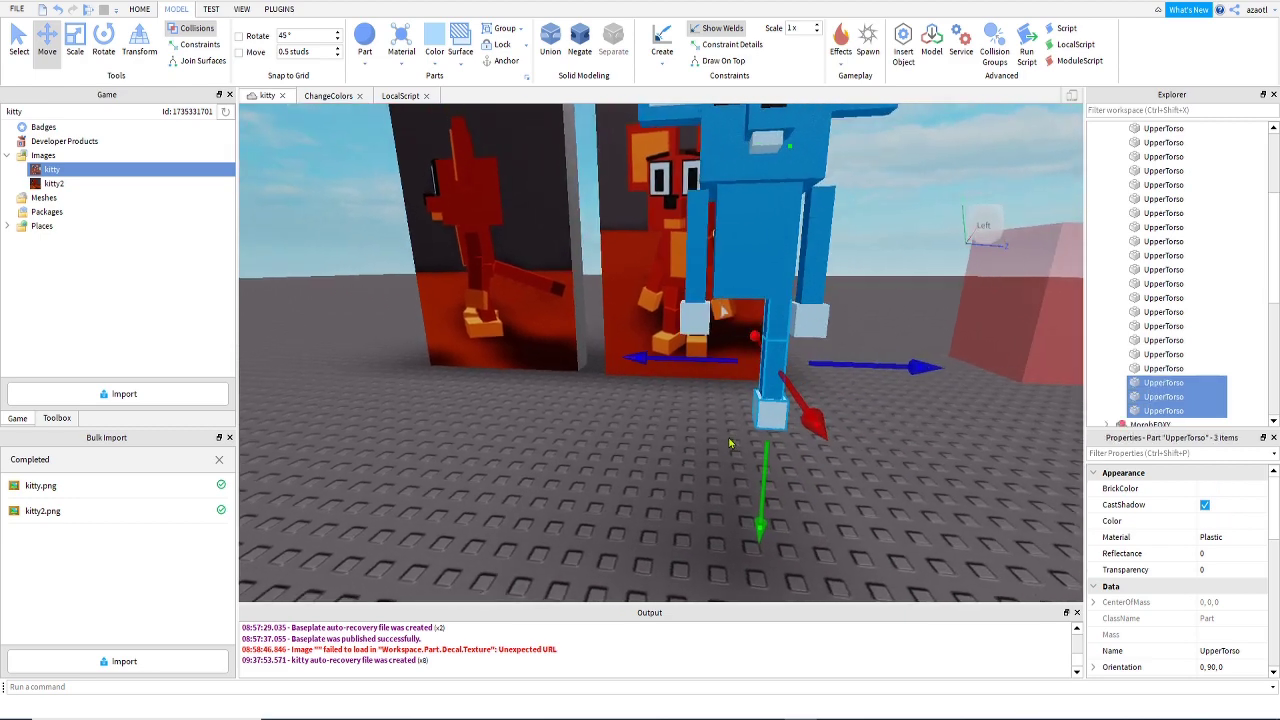
{"action": "key", "text": "a"}
{"action": "key", "text": "w"}
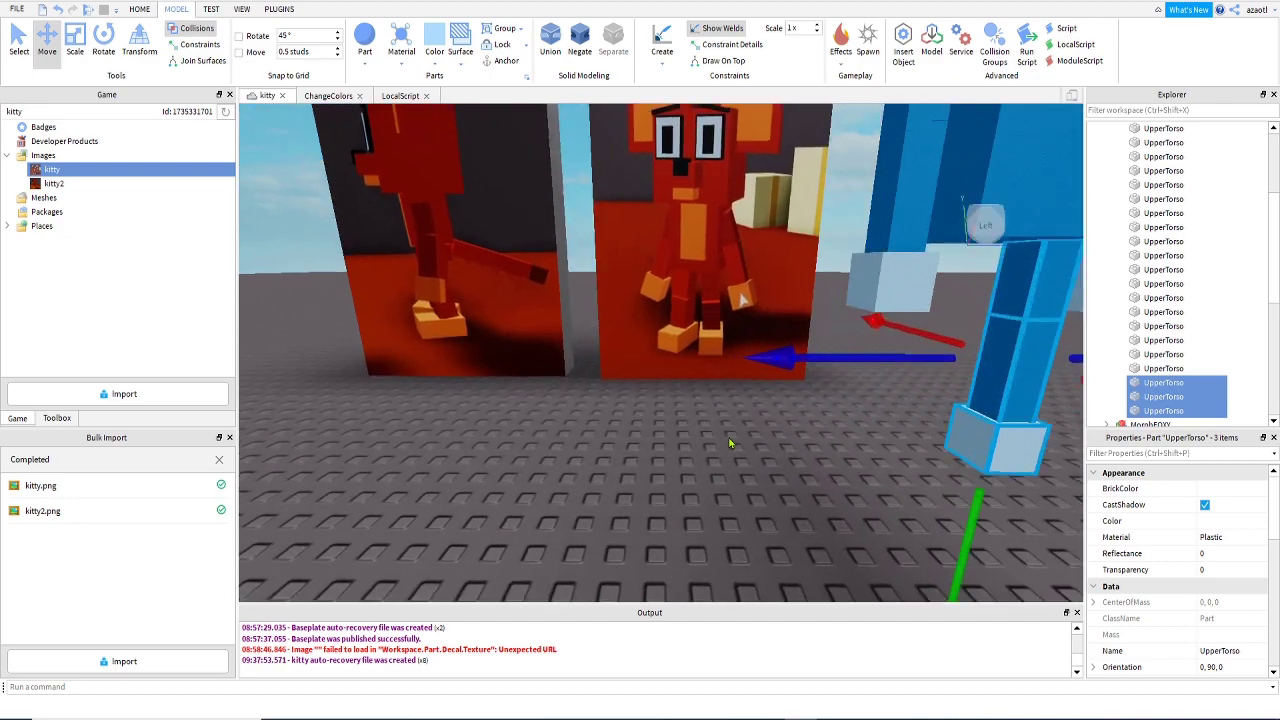
{"action": "right_click_drag", "start_coordinate": [728, 436], "coordinate": [728, 436]}
{"action": "key", "text": "a"}
{"action": "key", "text": "a"}
{"action": "key", "text": "d"}
{"action": "key", "text": "w"}
{"action": "key", "text": "d"}
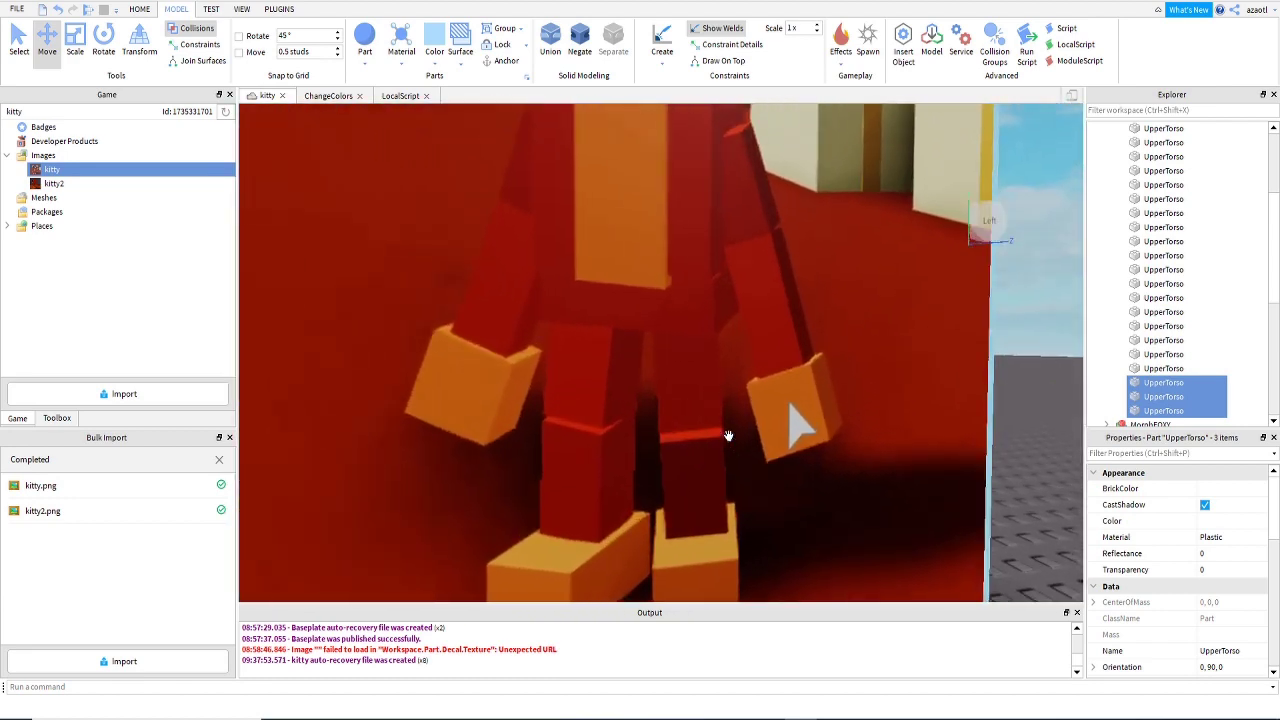
{"action": "key", "text": "s"}
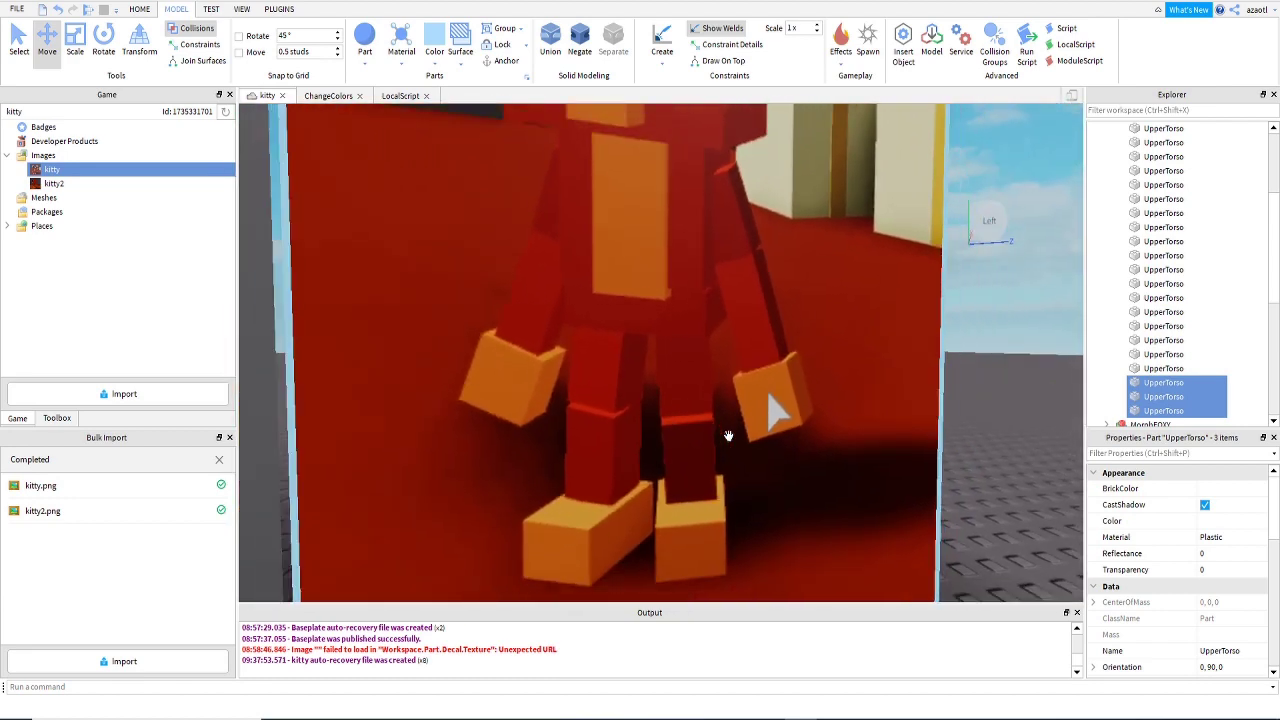
{"action": "key", "text": "d"}
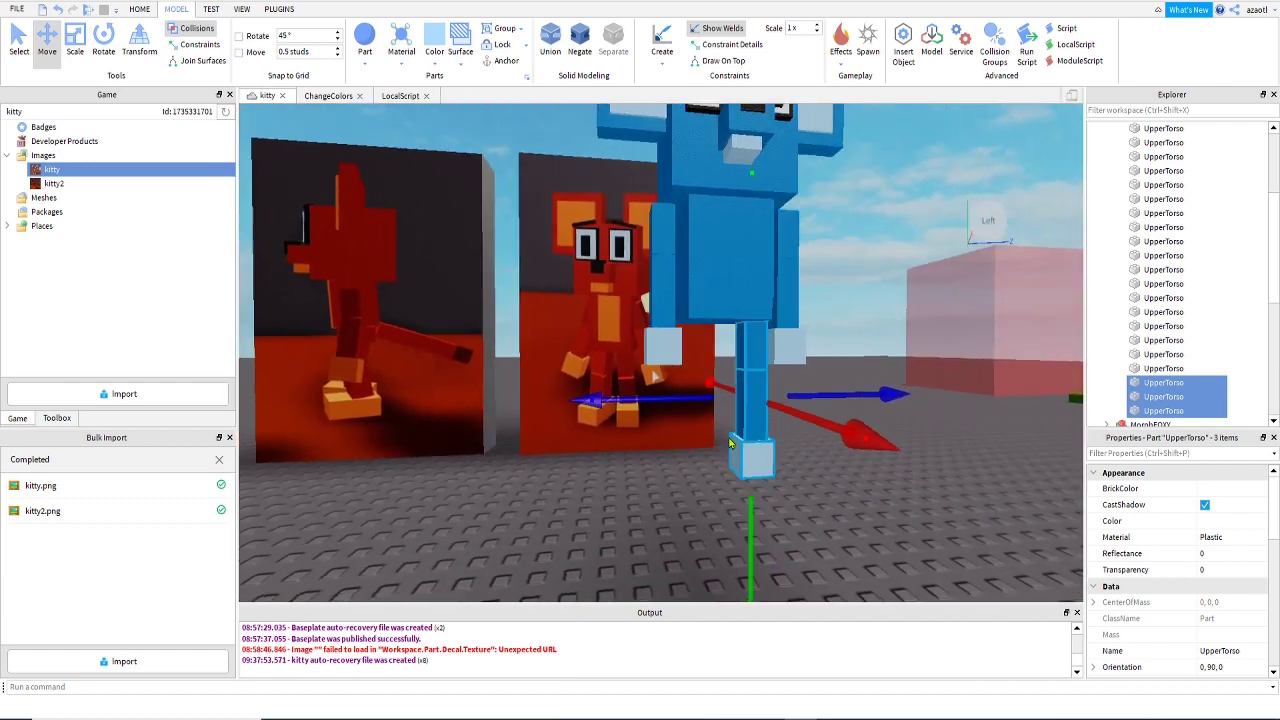
{"action": "left_click", "coordinate": [811, 497]}
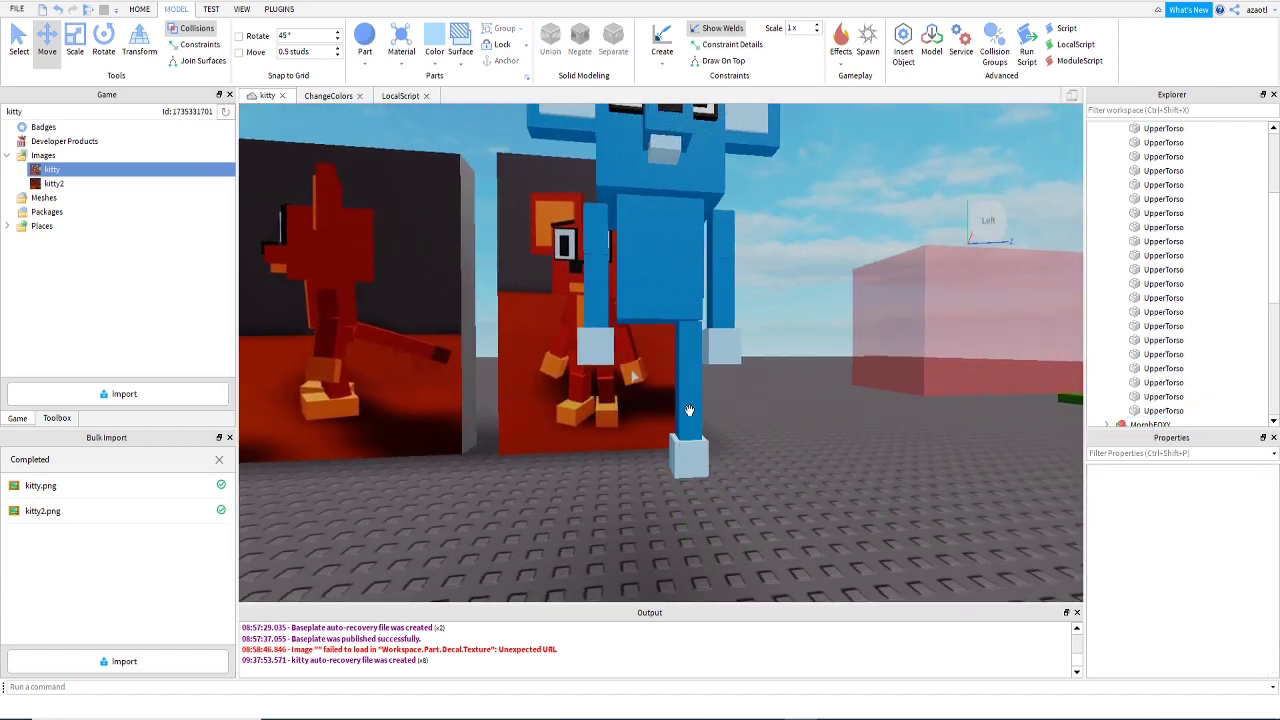
{"action": "right_click_drag", "start_coordinate": [629, 475], "coordinate": [627, 472]}
{"action": "key", "text": "a"}
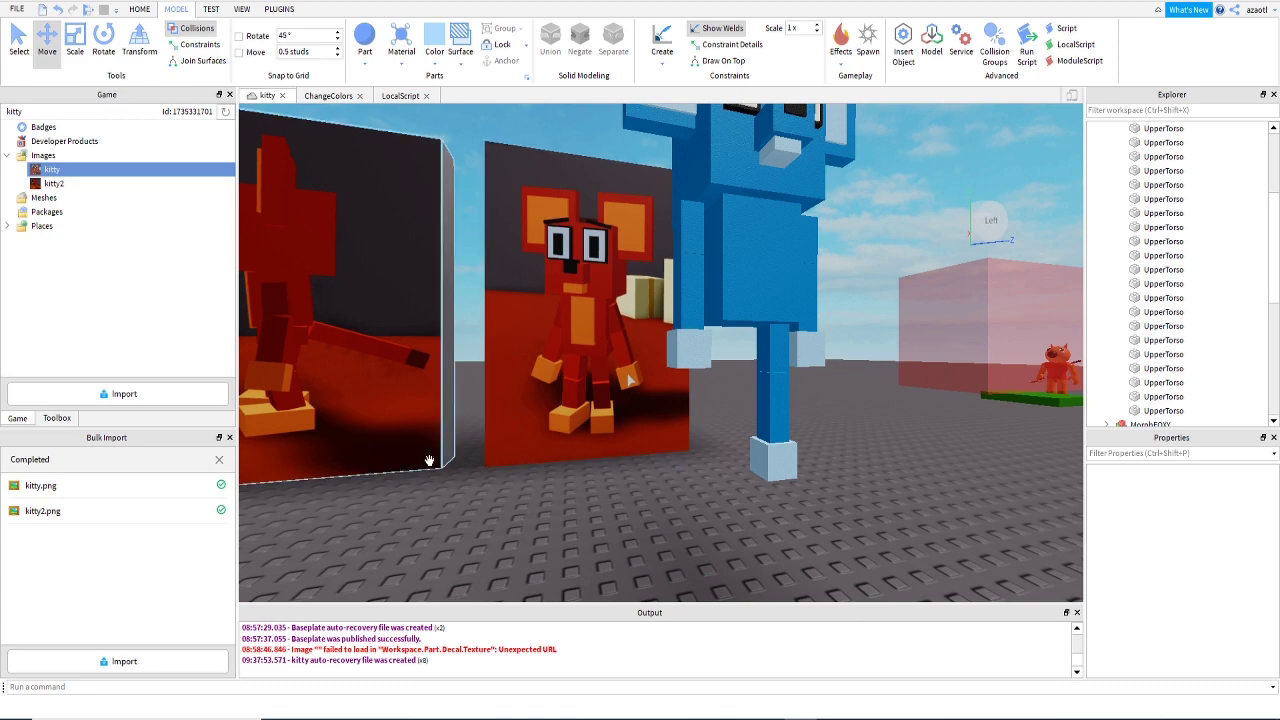
{"action": "right_click_drag", "start_coordinate": [409, 545], "coordinate": [385, 533]}
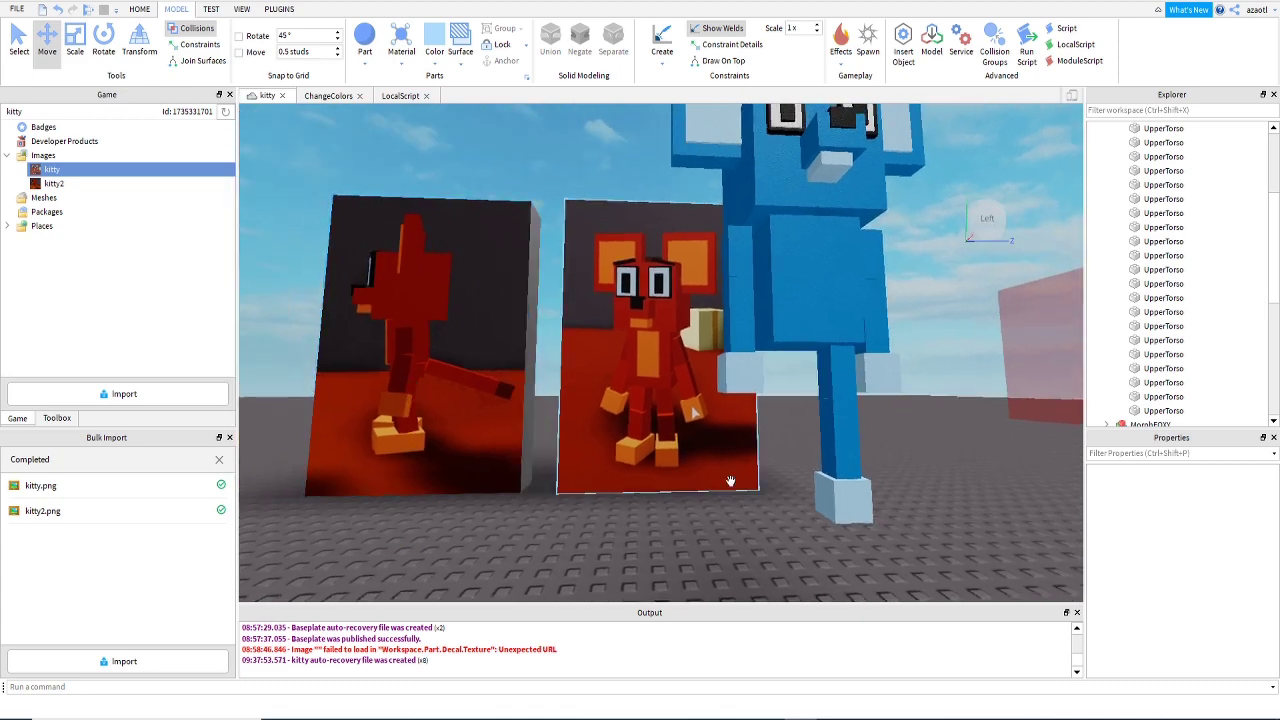
{"action": "left_click", "coordinate": [840, 450]}
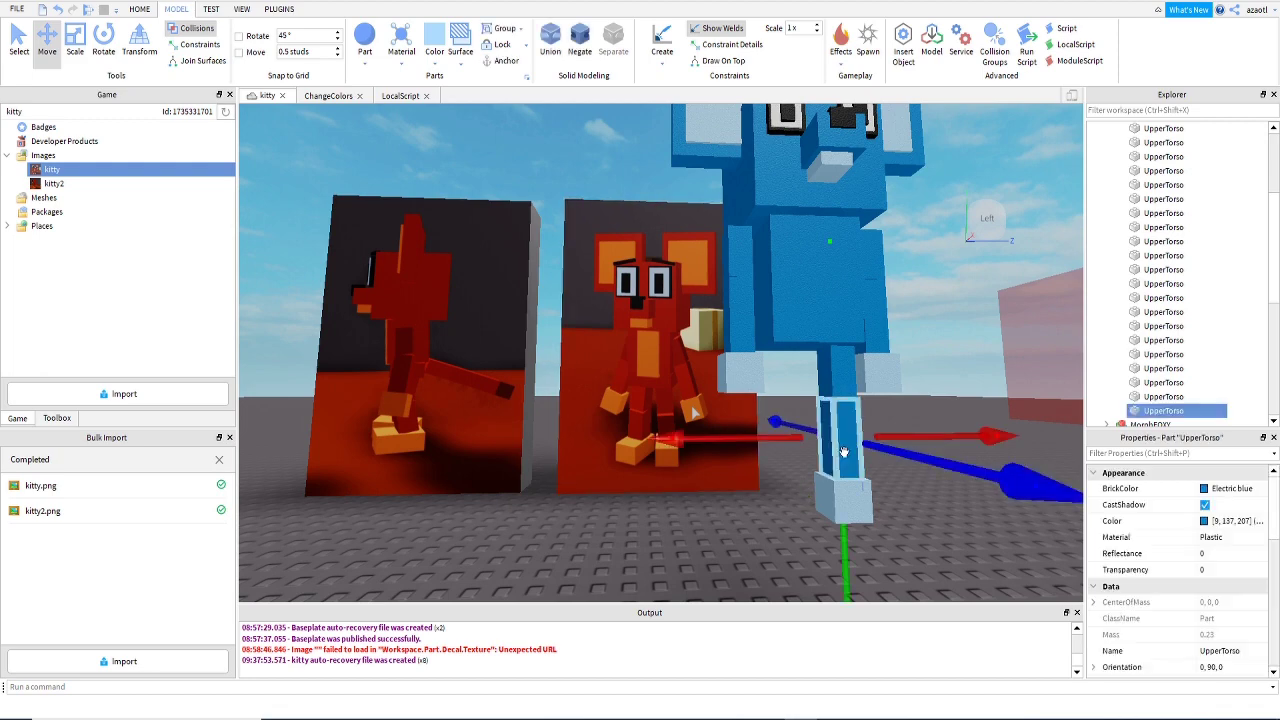
{"action": "left_click", "coordinate": [76, 42]}
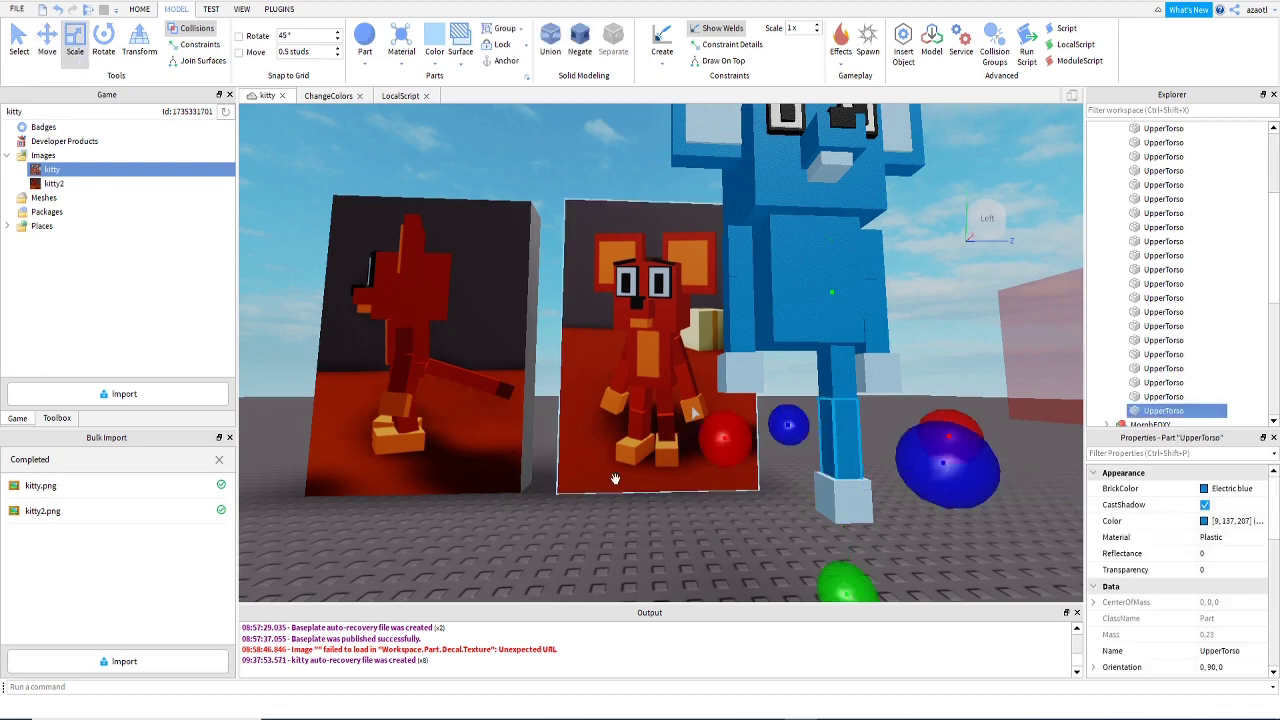
{"action": "right_click_drag", "start_coordinate": [614, 478], "coordinate": [618, 494]}
{"action": "left_click_drag", "start_coordinate": [776, 477], "coordinate": [779, 474]}
Lengthen the light blue cube at the end of the leg toward the mouse's front to form a foot.
{"action": "left_click", "coordinate": [782, 408]}
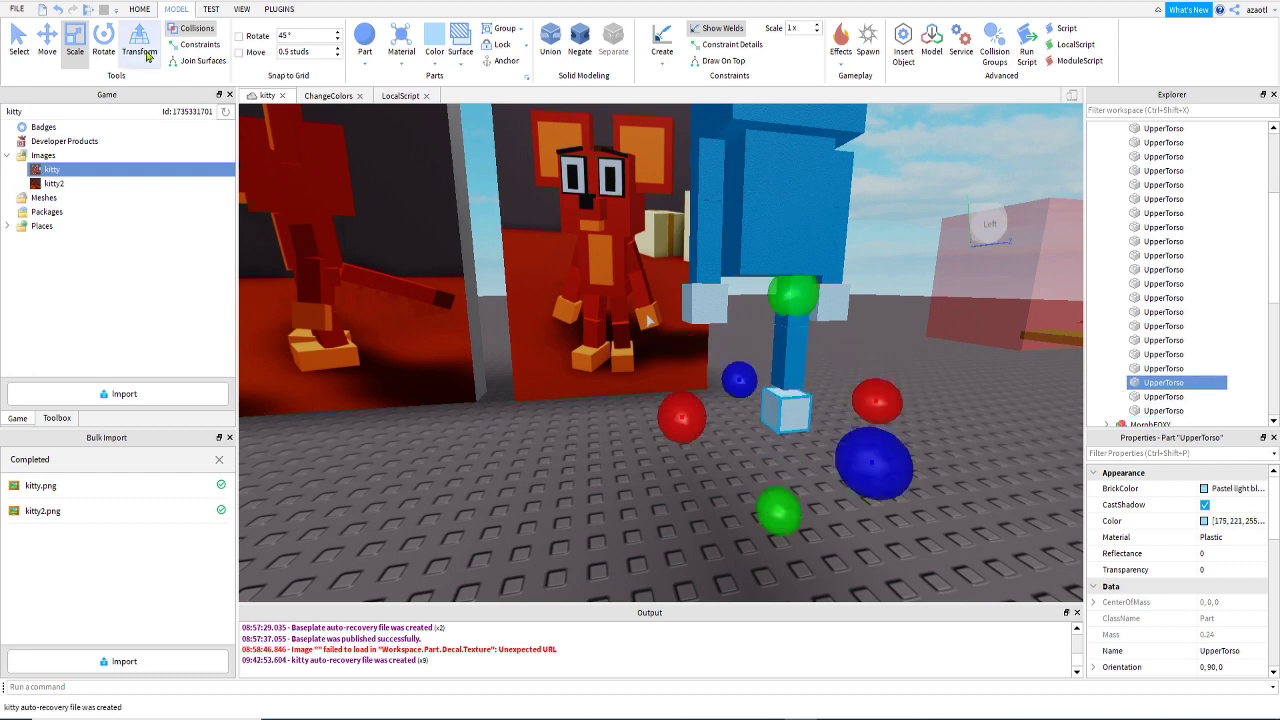
{"action": "left_click", "coordinate": [47, 42]}
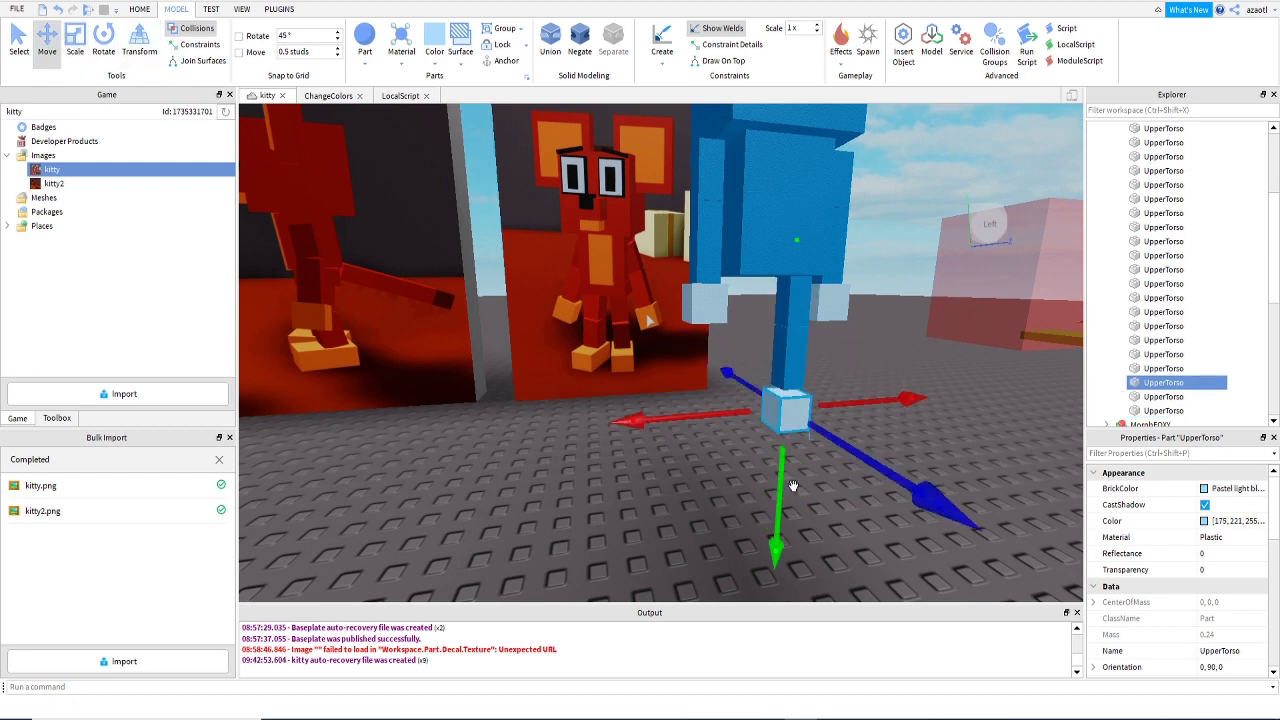
{"action": "right_click_drag", "start_coordinate": [750, 492], "coordinate": [748, 492]}
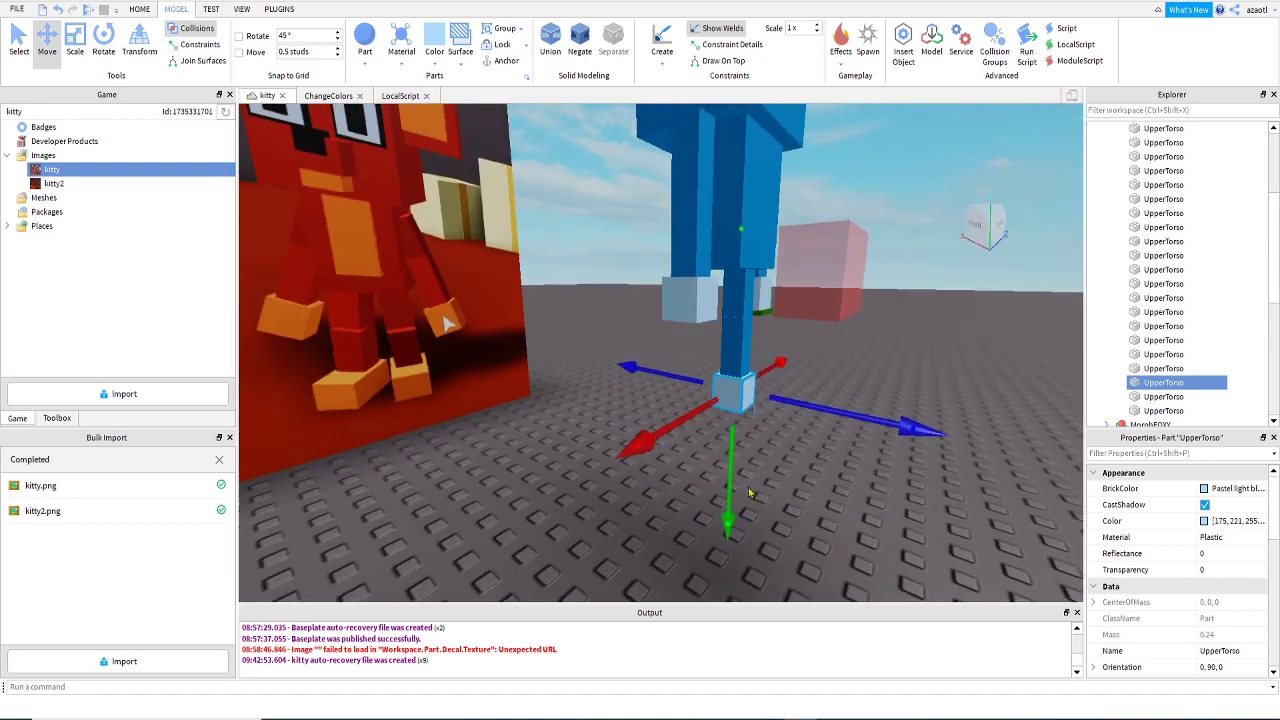
{"action": "left_click", "coordinate": [75, 42]}
{"action": "left_click_drag", "start_coordinate": [852, 408], "coordinate": [880, 422]}
{"action": "right_click_drag", "start_coordinate": [812, 482], "coordinate": [831, 484]}
{"action": "left_click_drag", "start_coordinate": [558, 461], "coordinate": [540, 462]}
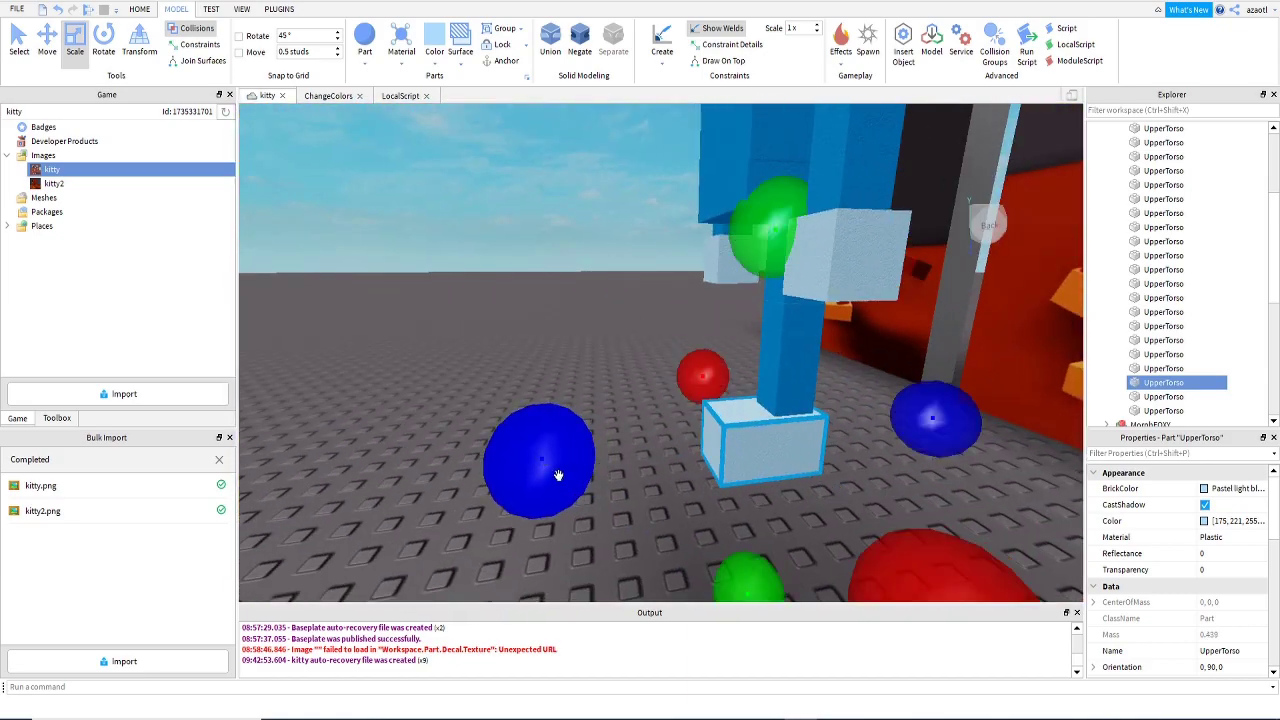
Flatten the light blue foot block under the leg and fine-tune its size against the reference feet.
{"action": "right_click_drag", "start_coordinate": [562, 482], "coordinate": [564, 485]}
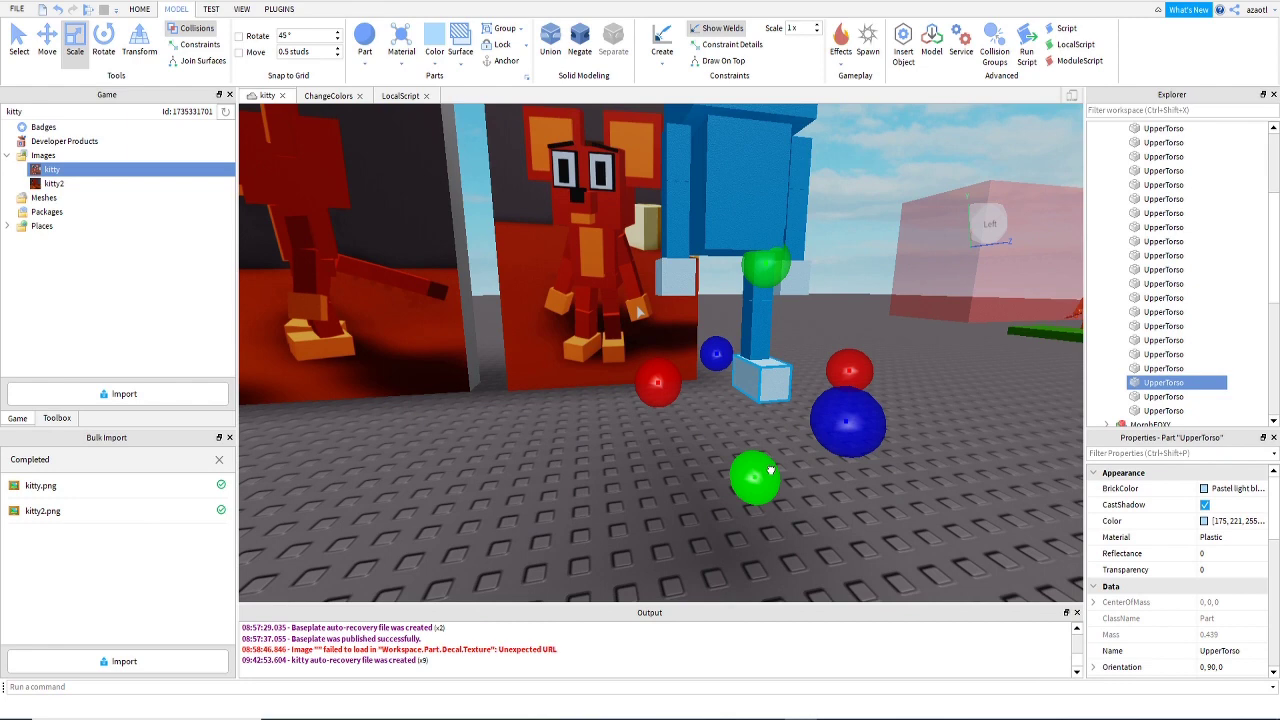
{"action": "left_click_drag", "start_coordinate": [770, 470], "coordinate": [770, 461]}
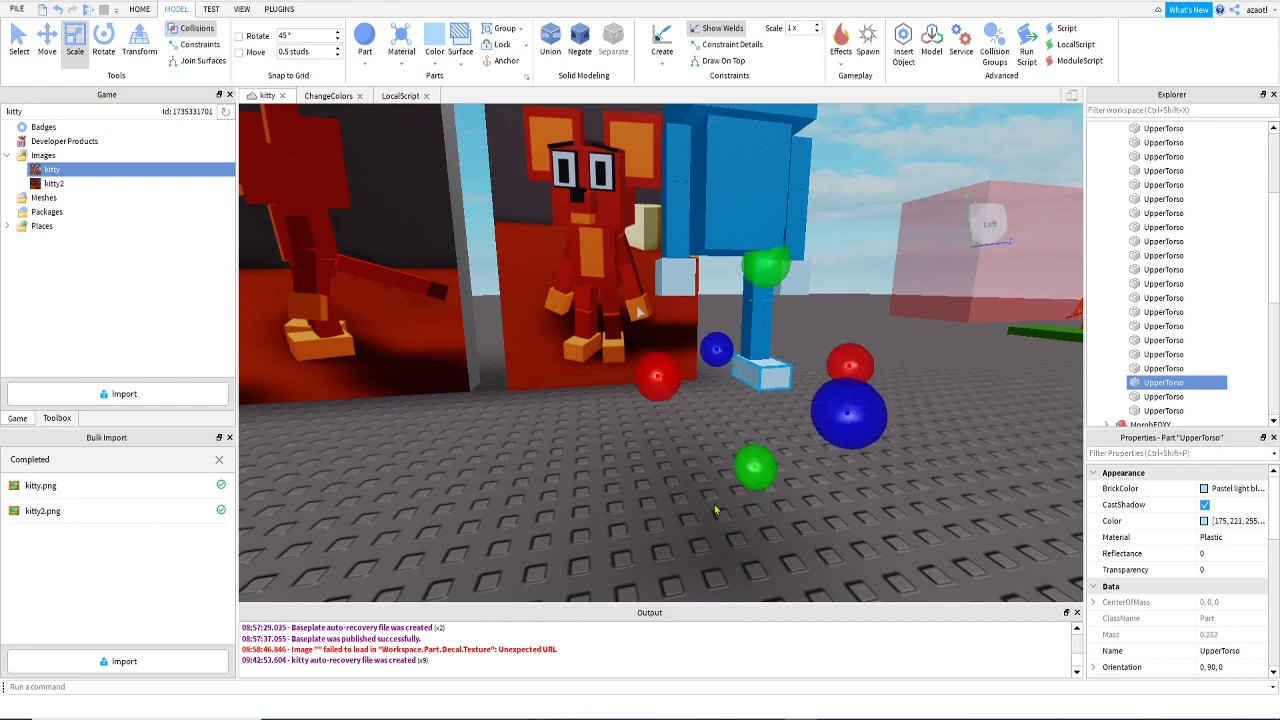
{"action": "right_click_drag", "start_coordinate": [714, 504], "coordinate": [714, 504]}
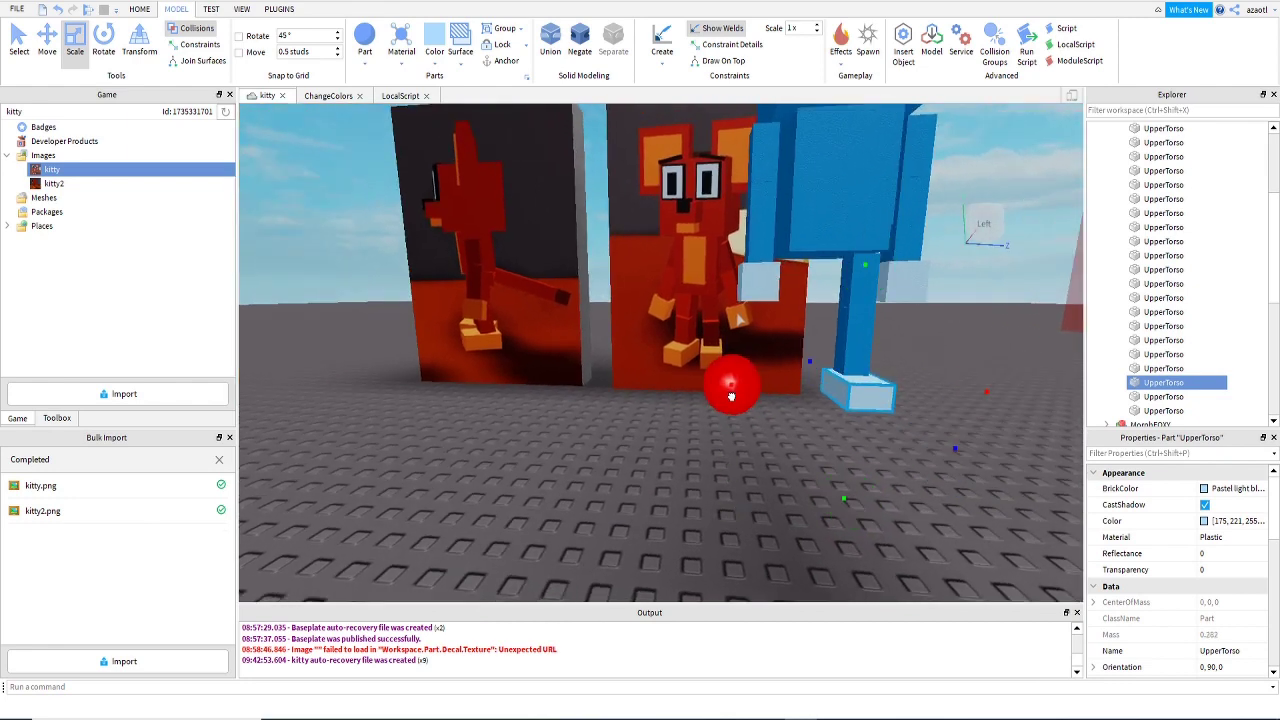
{"action": "key", "text": "w"}
{"action": "key", "text": "d"}
{"action": "left_click_drag", "start_coordinate": [912, 407], "coordinate": [908, 477]}
{"action": "right_click_drag", "start_coordinate": [908, 477], "coordinate": [904, 485]}
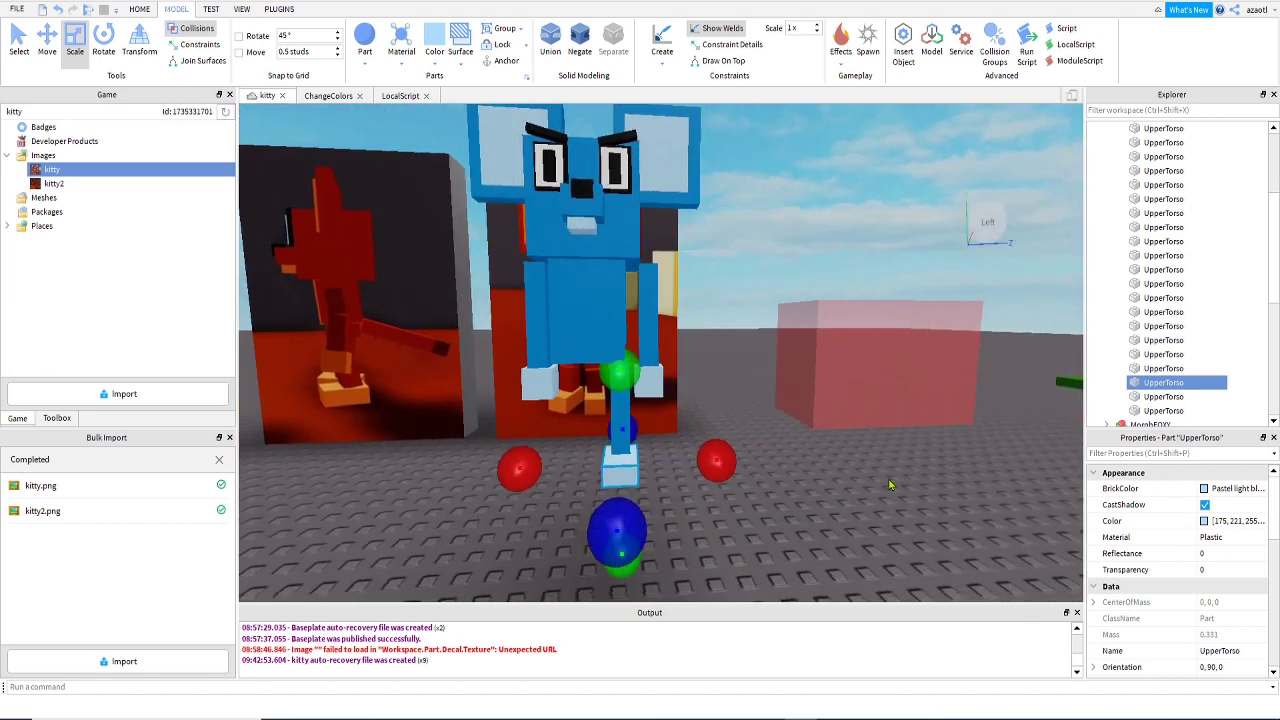
Try to duplicate the finished leg's three blocks with Collisions on, and delete the copy.
{"action": "left_click", "coordinate": [890, 485]}
{"action": "left_click", "coordinate": [627, 447]}
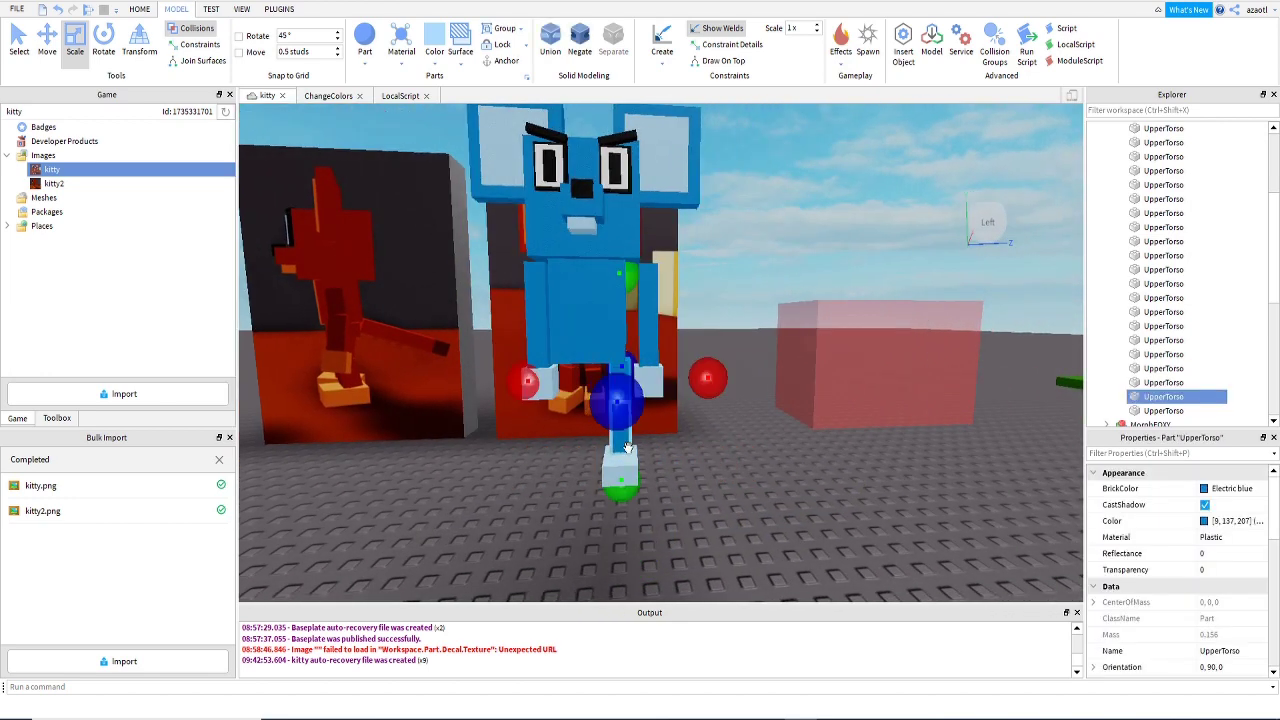
{"action": "left_click", "coordinate": [765, 499]}
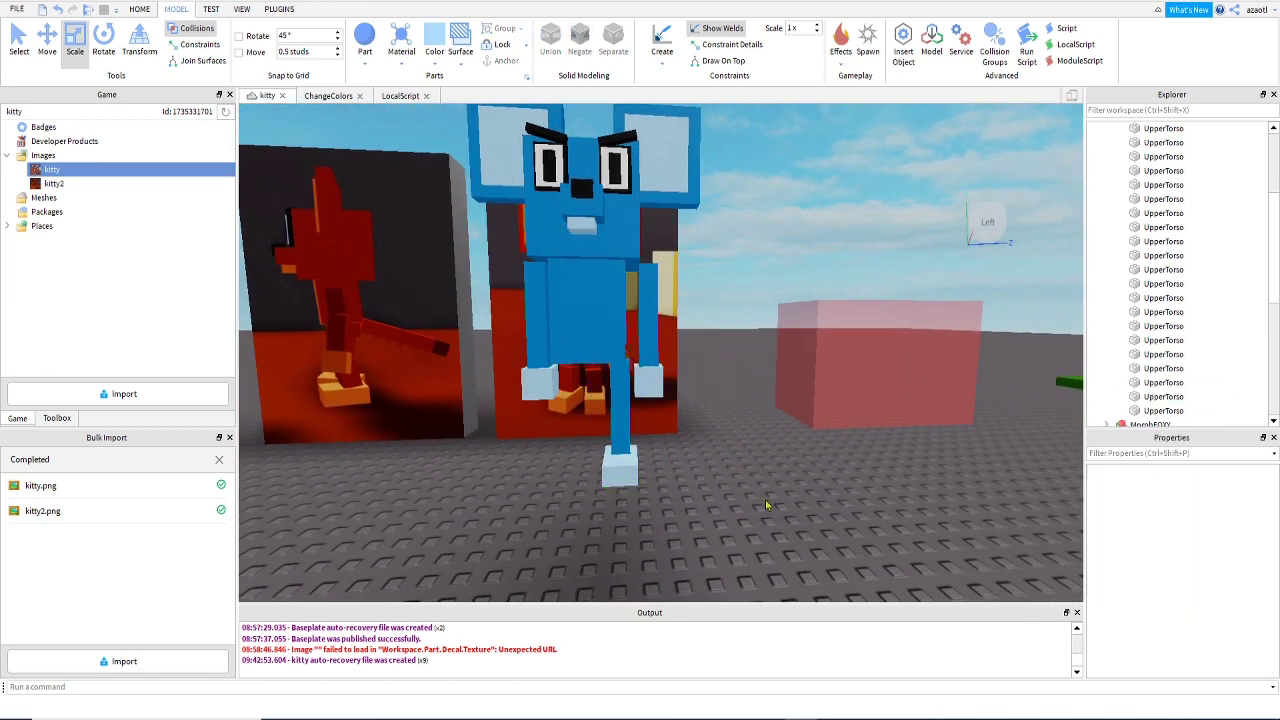
{"action": "left_click", "coordinate": [627, 390]}
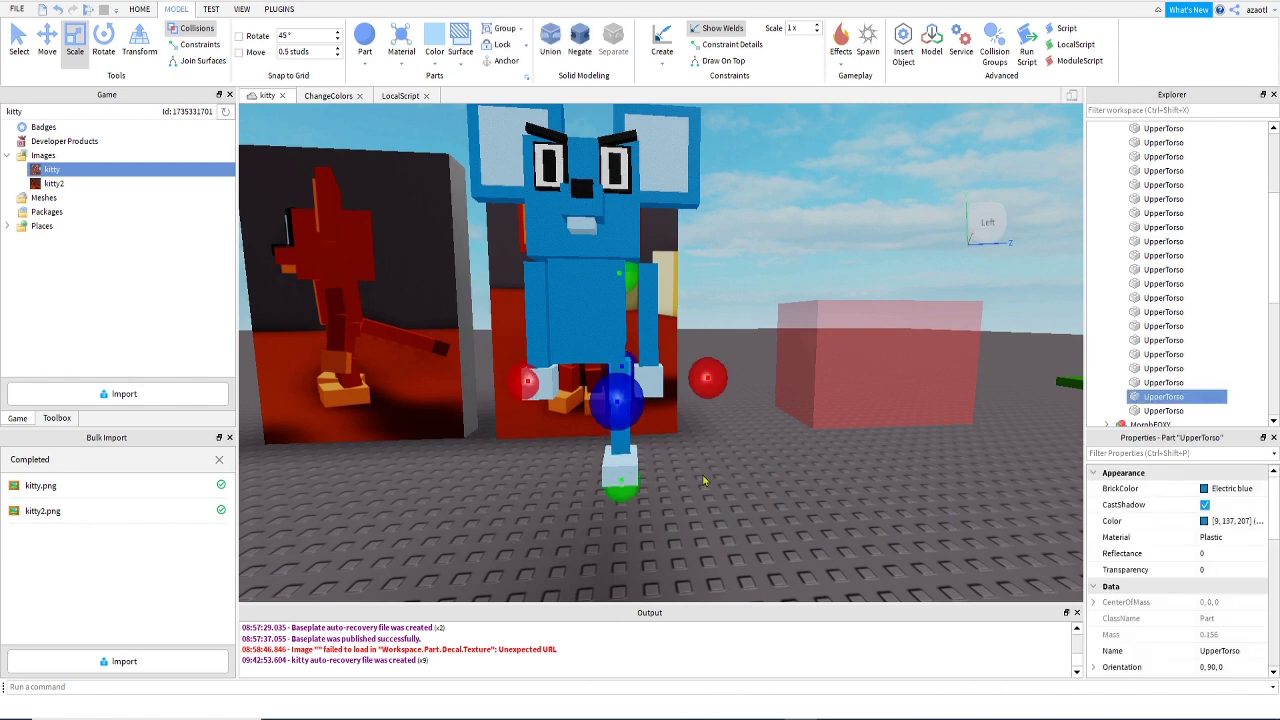
{"action": "left_click", "coordinate": [1163, 382]}
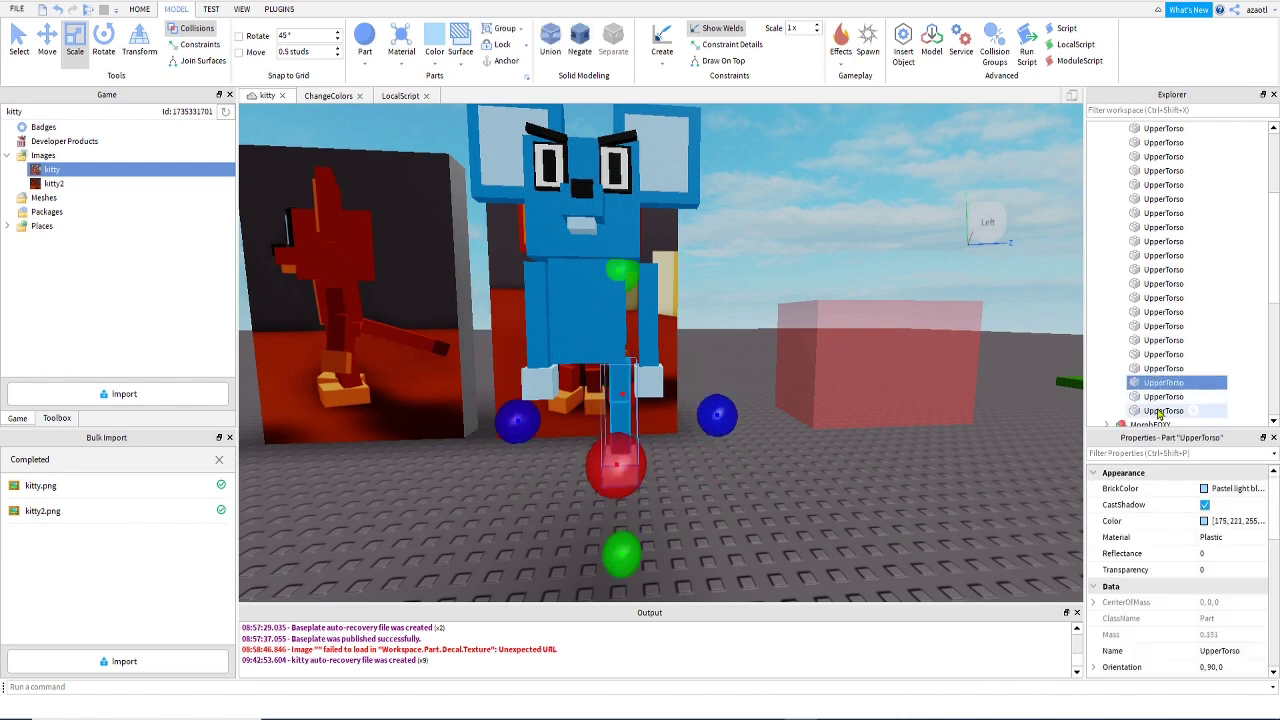
{"action": "left_click", "coordinate": [1163, 410], "text": "shift"}
{"action": "right_click_drag", "start_coordinate": [700, 480], "coordinate": [760, 525]}
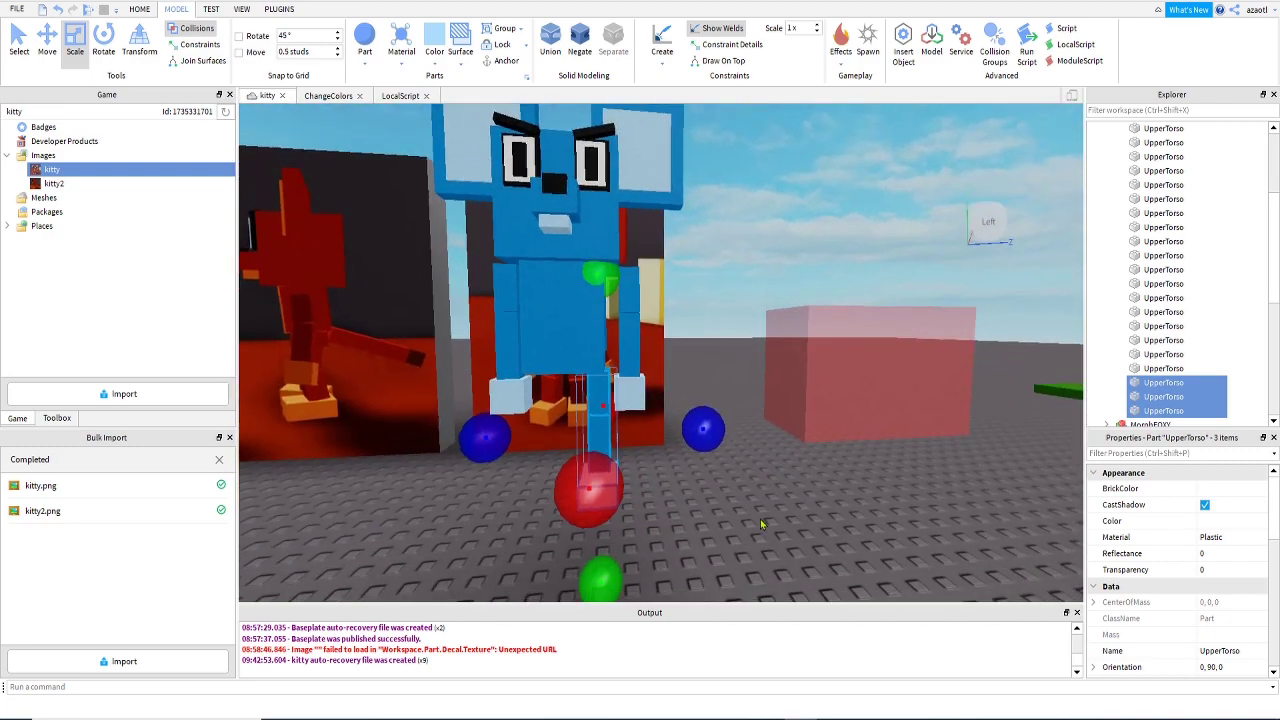
{"action": "left_click", "coordinate": [45, 42]}
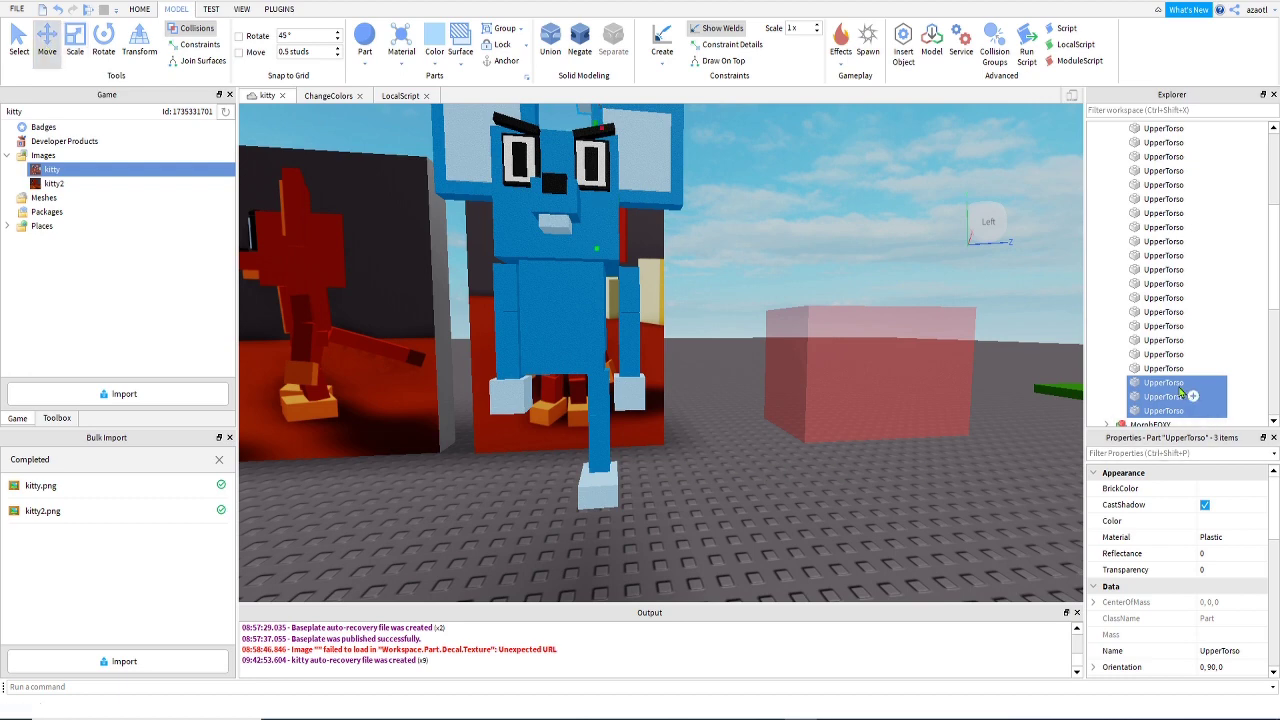
{"action": "scroll", "coordinate": [606, 358], "scroll_direction": "down", "scroll_amount": 5}
{"action": "scroll", "coordinate": [676, 313], "scroll_direction": "up", "scroll_amount": 5}
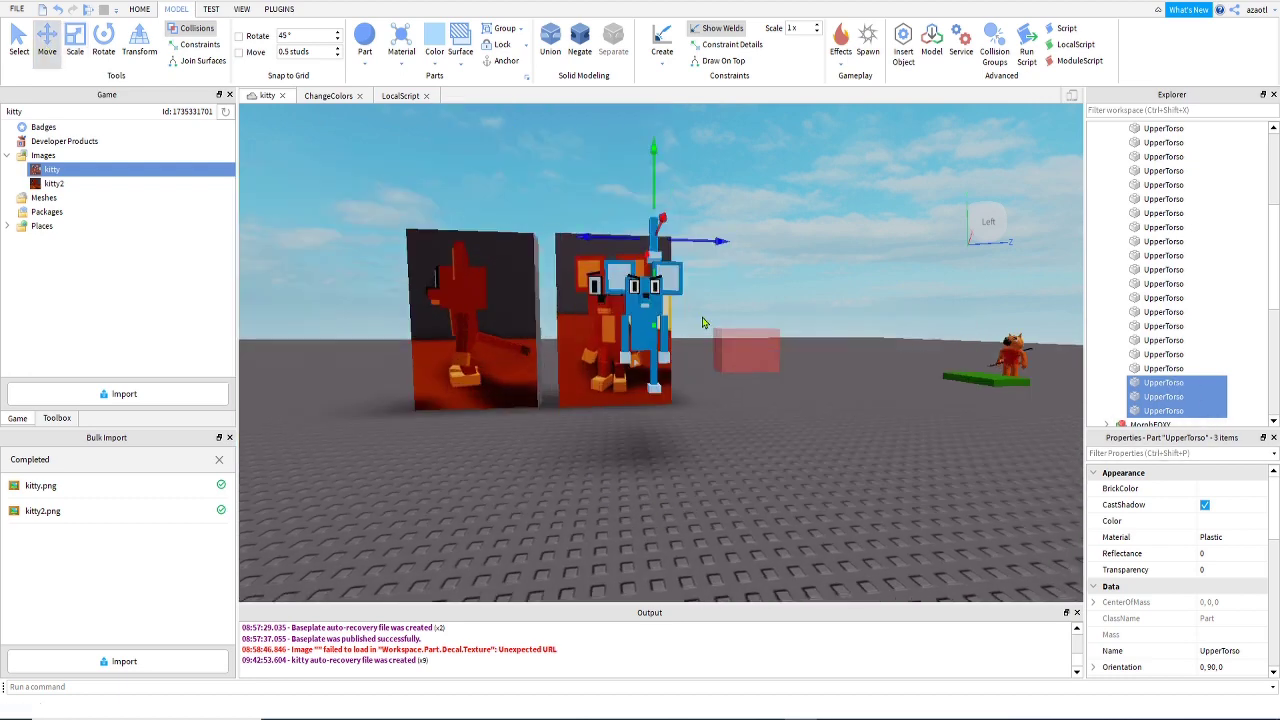
{"action": "scroll", "coordinate": [678, 311], "scroll_direction": "down", "scroll_amount": 5}
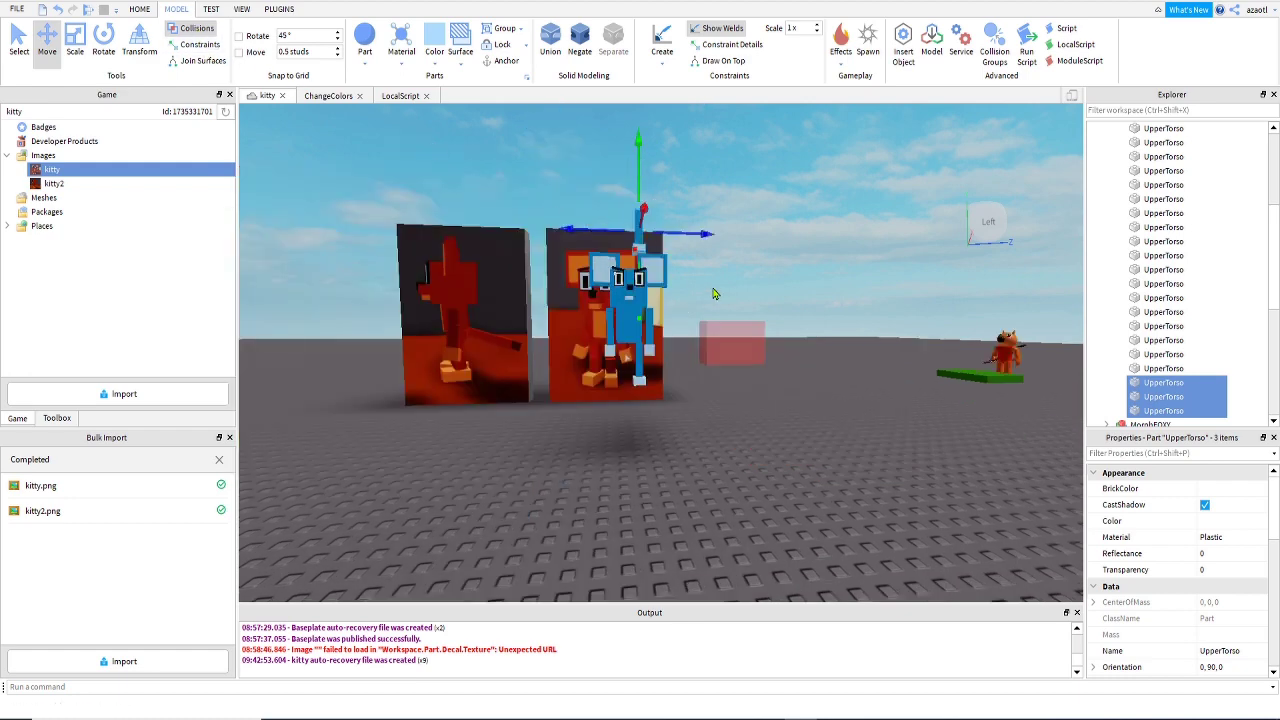
{"action": "key", "text": "Delete"}
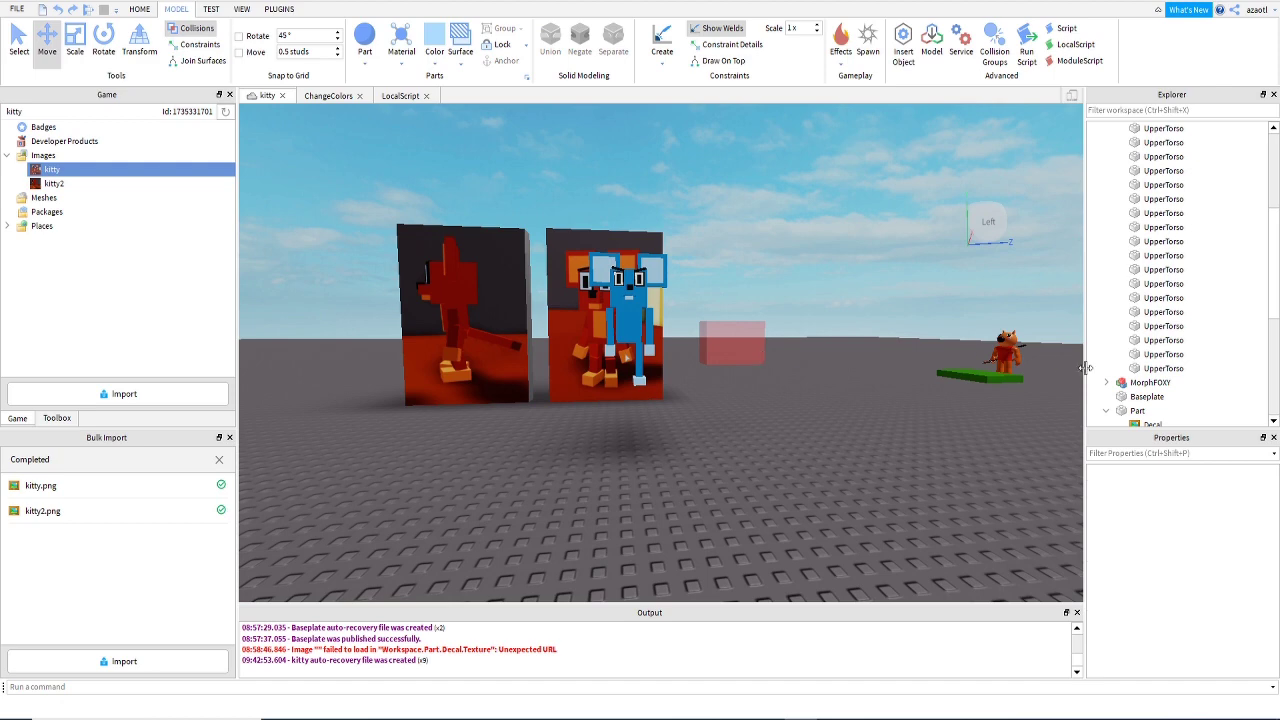
With Collisions off, duplicate the three leg blocks and move the copy sideways under the torso as the second leg.
{"action": "key", "text": "ctrl+z"}
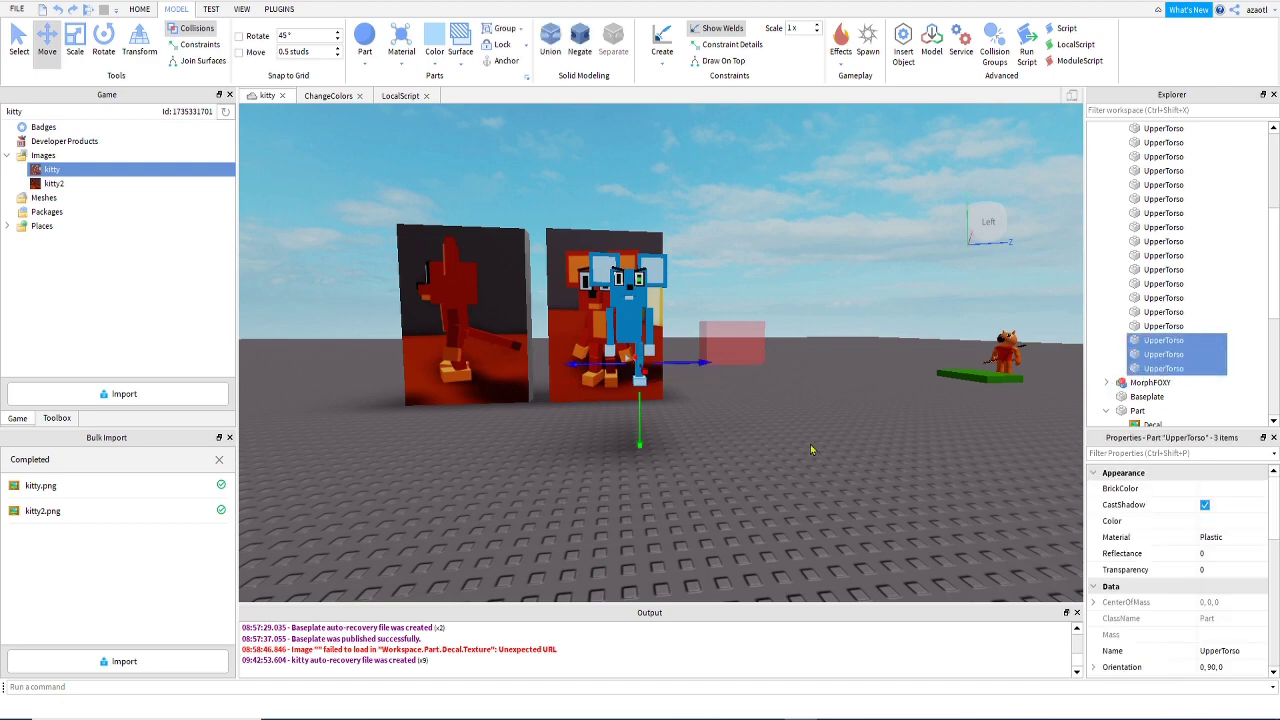
{"action": "key", "text": "ctrl+d"}
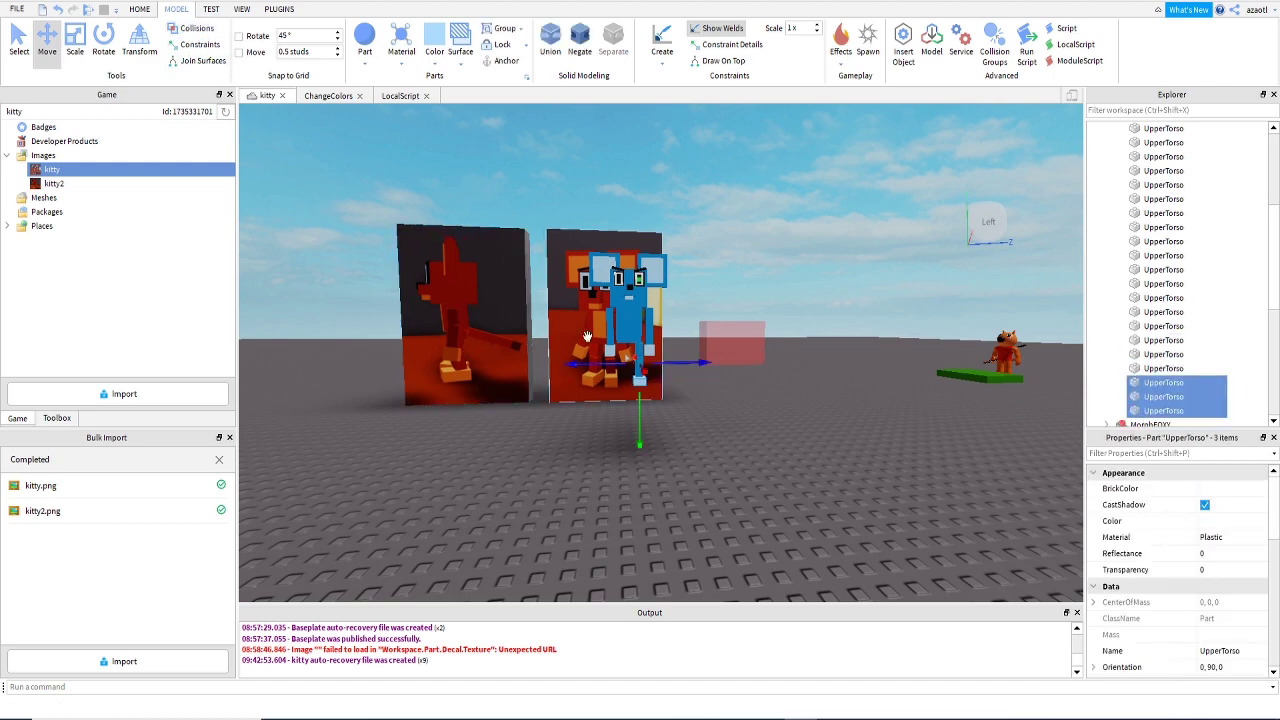
{"action": "left_click_drag", "start_coordinate": [698, 368], "coordinate": [675, 371]}
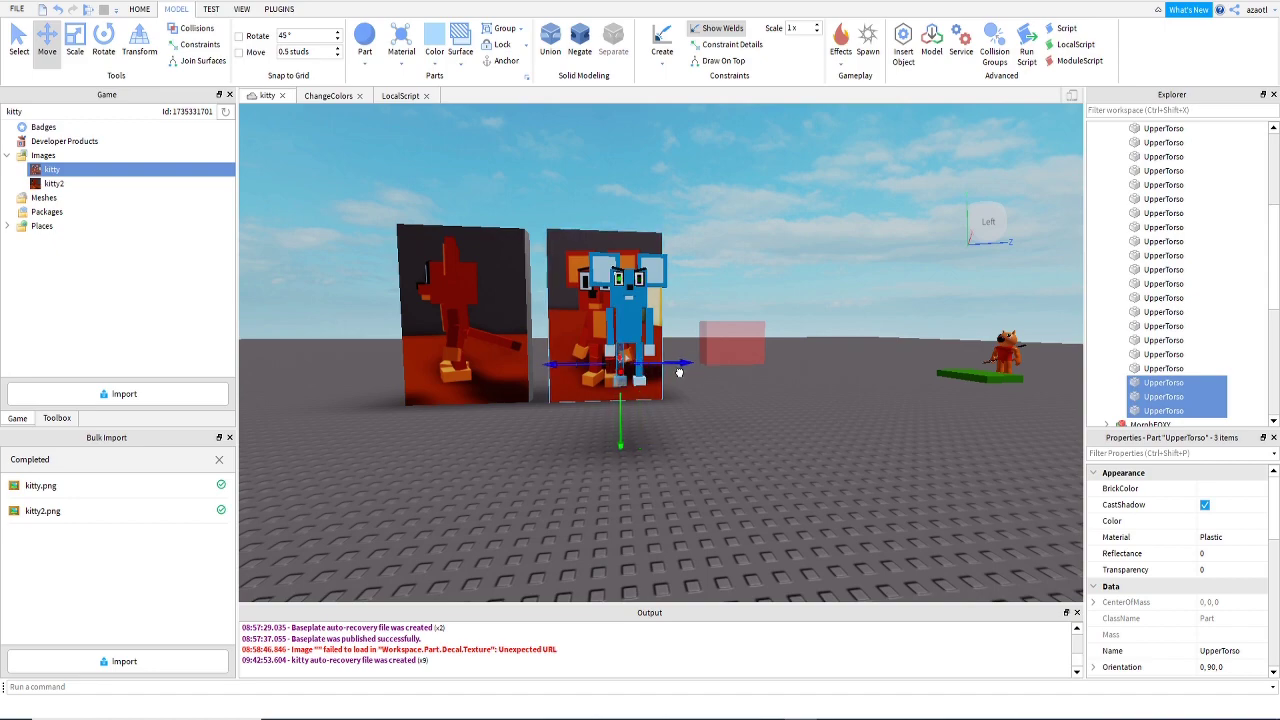
{"action": "scroll", "coordinate": [677, 380], "scroll_direction": "up", "scroll_amount": 5}
{"action": "scroll", "coordinate": [677, 380], "scroll_direction": "down", "scroll_amount": 5}
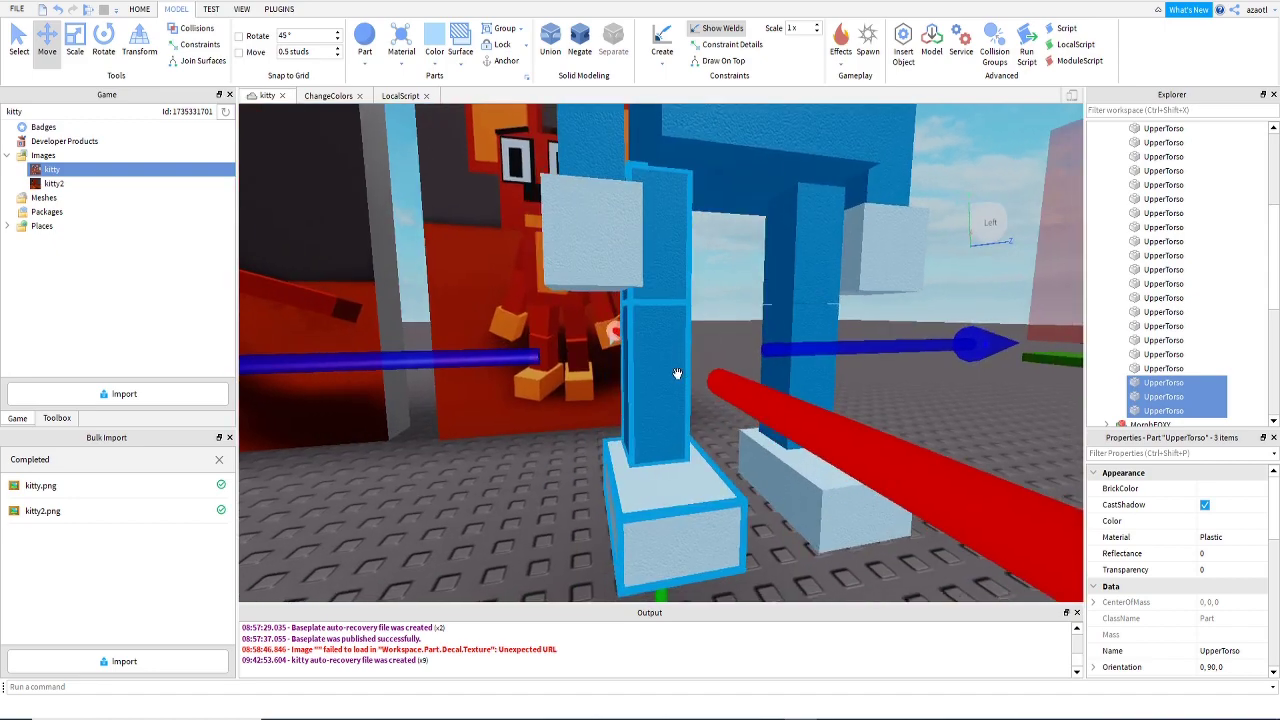
{"action": "scroll", "coordinate": [677, 380], "scroll_direction": "up", "scroll_amount": 2}
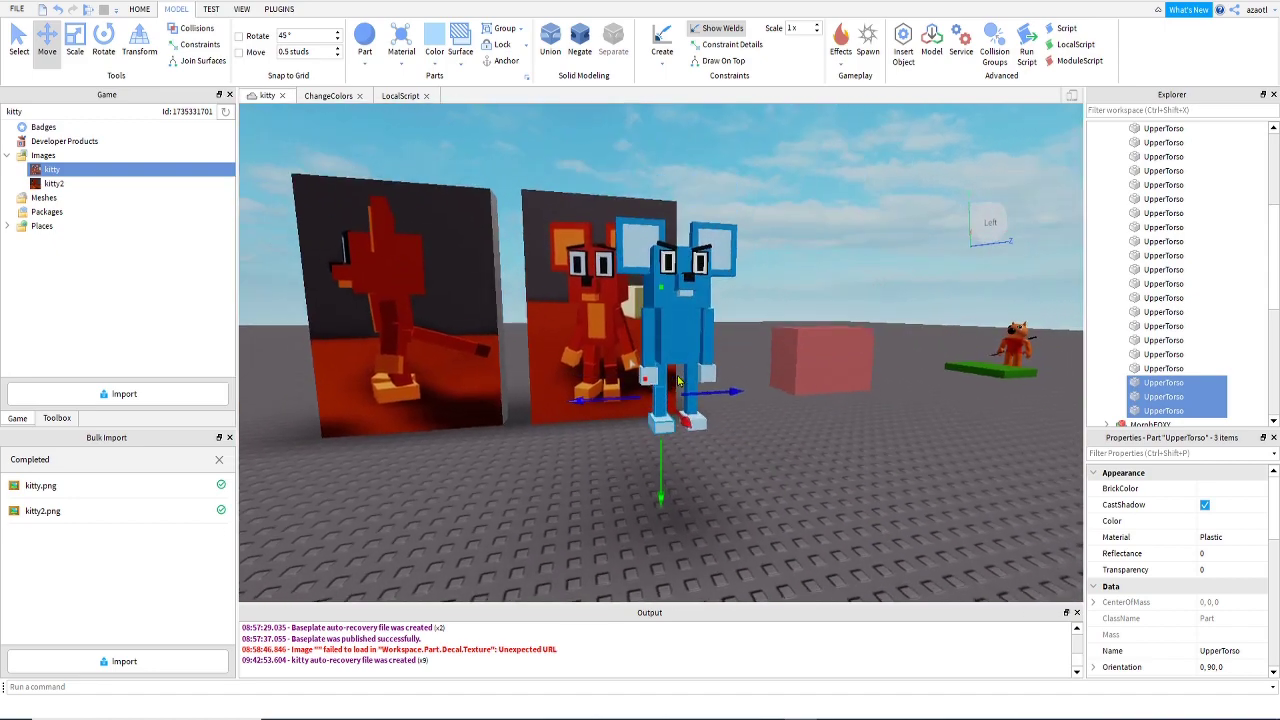
{"action": "scroll", "coordinate": [677, 380], "scroll_direction": "up", "scroll_amount": 4}
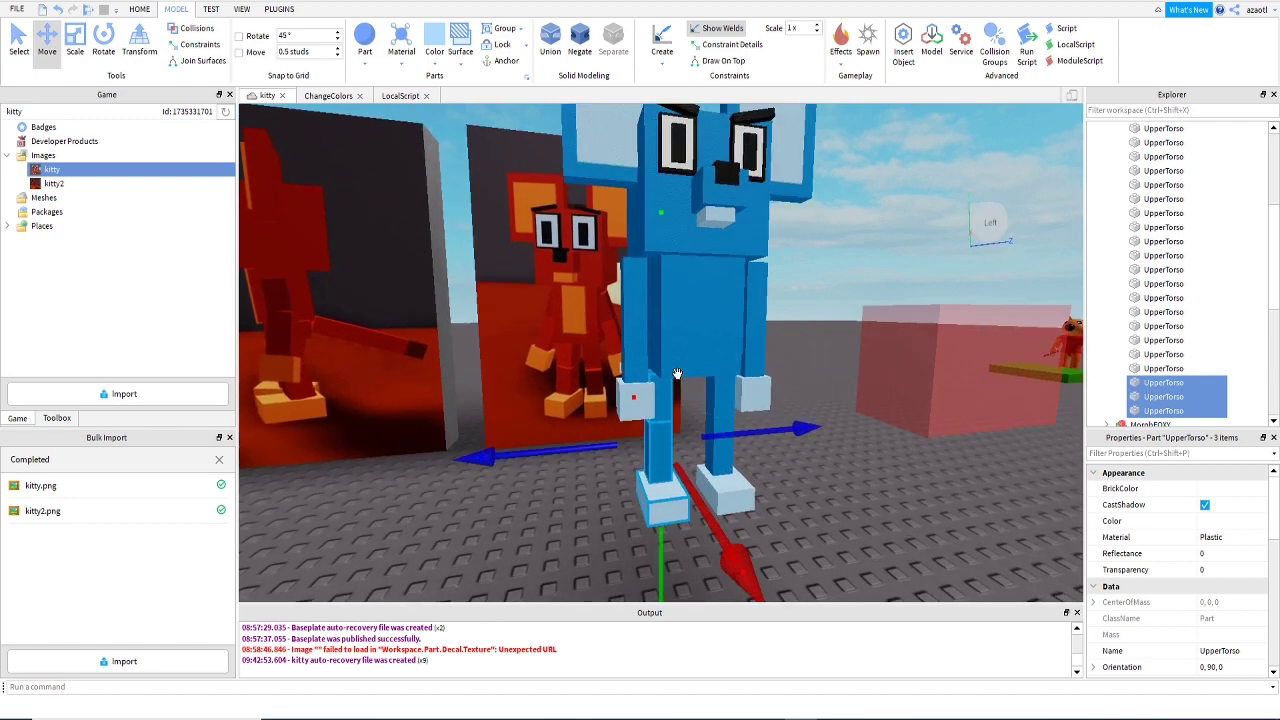
{"action": "right_click_drag", "start_coordinate": [677, 374], "coordinate": [677, 374]}
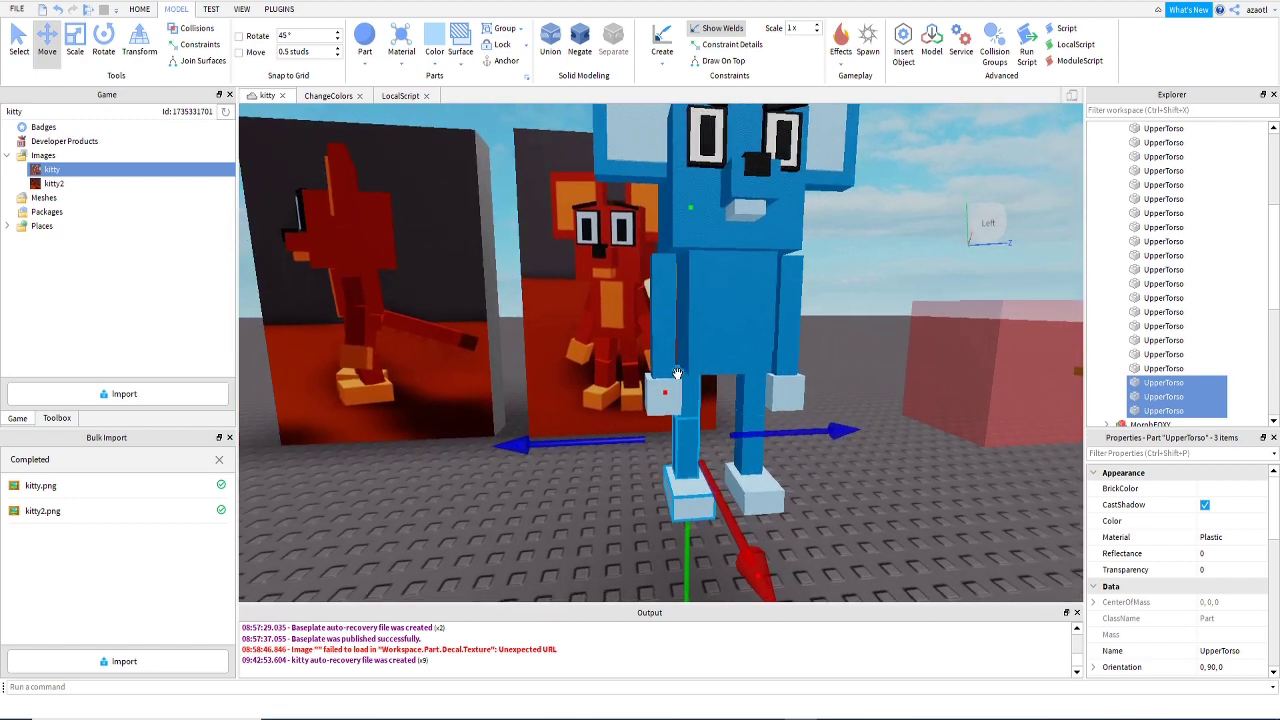
Duplicate the upper torso block and thin the copy into a shallow panel protruding from the front of the chest.
{"action": "left_click", "coordinate": [744, 335]}
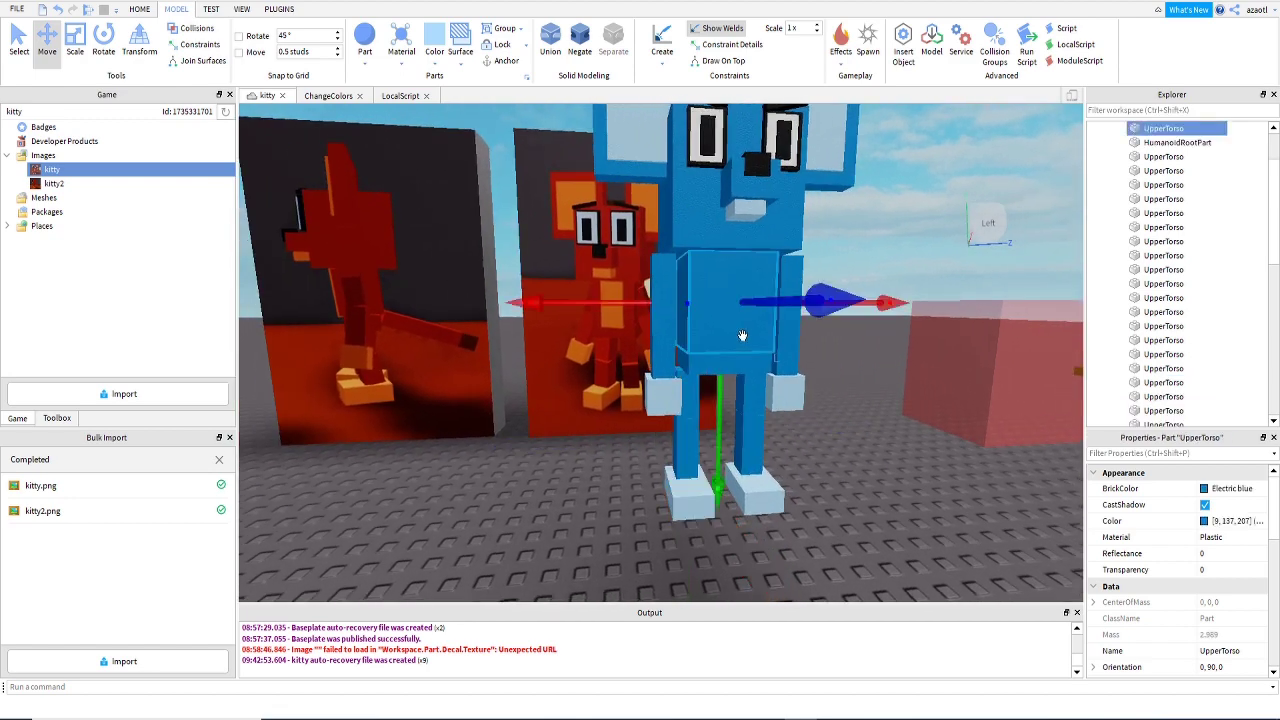
{"action": "key", "text": "ctrl+d"}
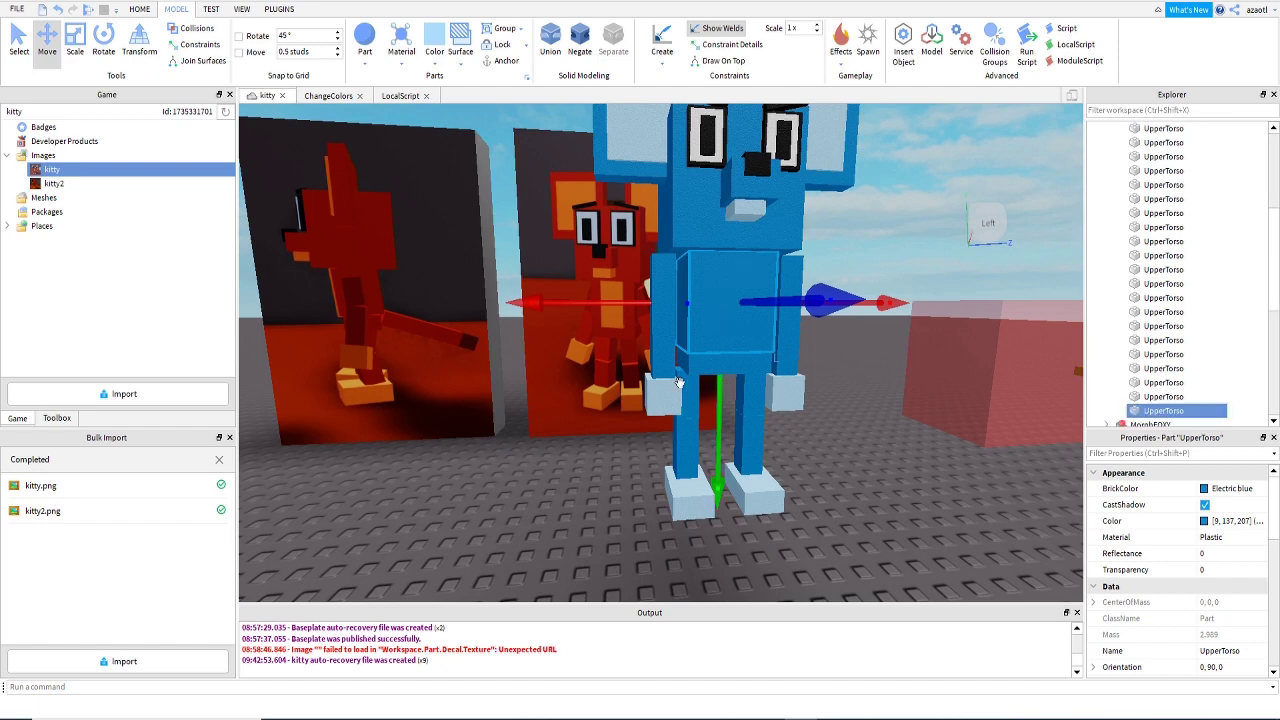
{"action": "key", "text": "a"}
{"action": "right_click_drag", "start_coordinate": [651, 383], "coordinate": [657, 391]}
{"action": "left_click", "coordinate": [75, 45]}
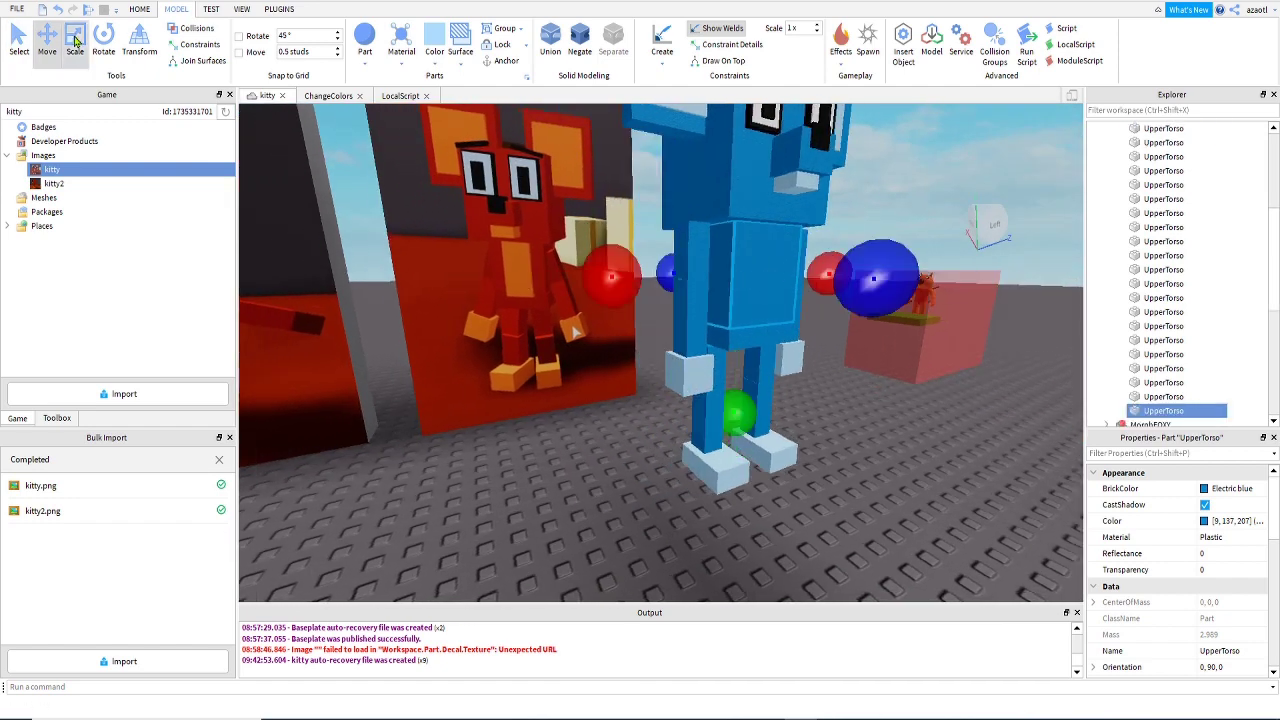
{"action": "left_click_drag", "start_coordinate": [665, 270], "coordinate": [687, 273]}
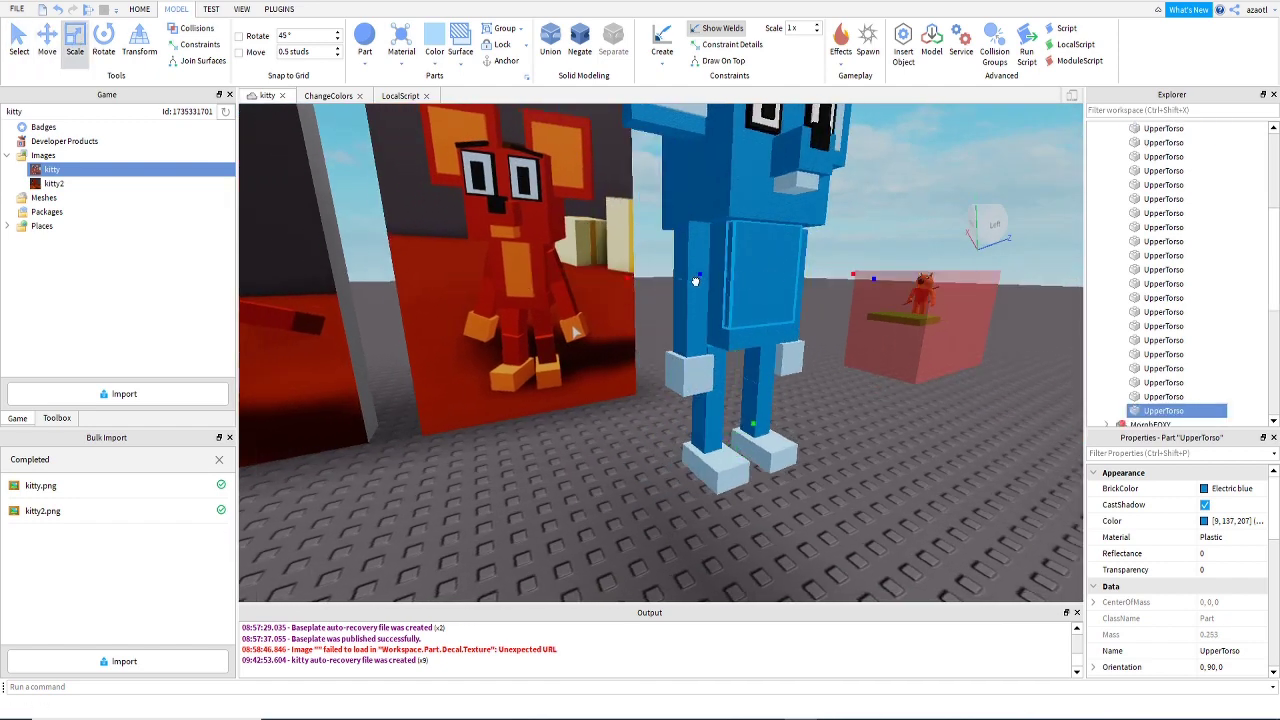
{"action": "left_click_drag", "start_coordinate": [875, 280], "coordinate": [906, 283]}
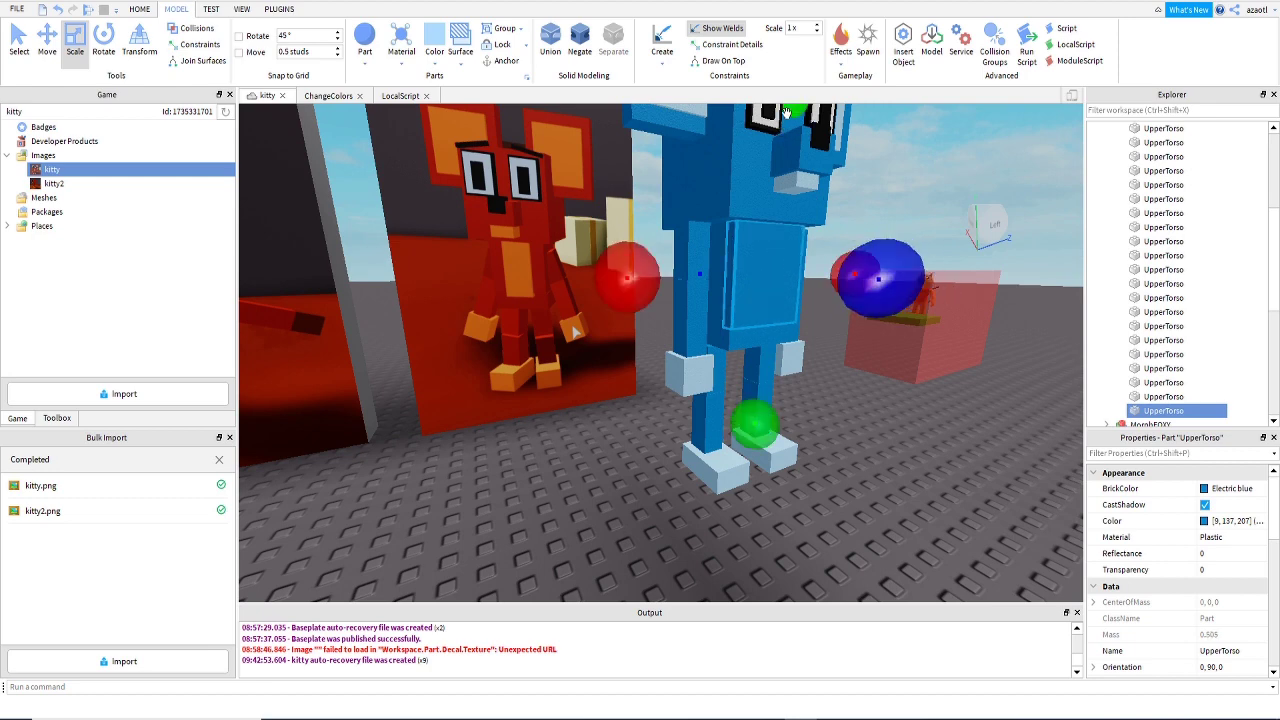
Trim the chest panel's height, narrow it from both sides to match the reference belly patch, and color it pastel light blue.
{"action": "left_click_drag", "start_coordinate": [786, 113], "coordinate": [789, 118]}
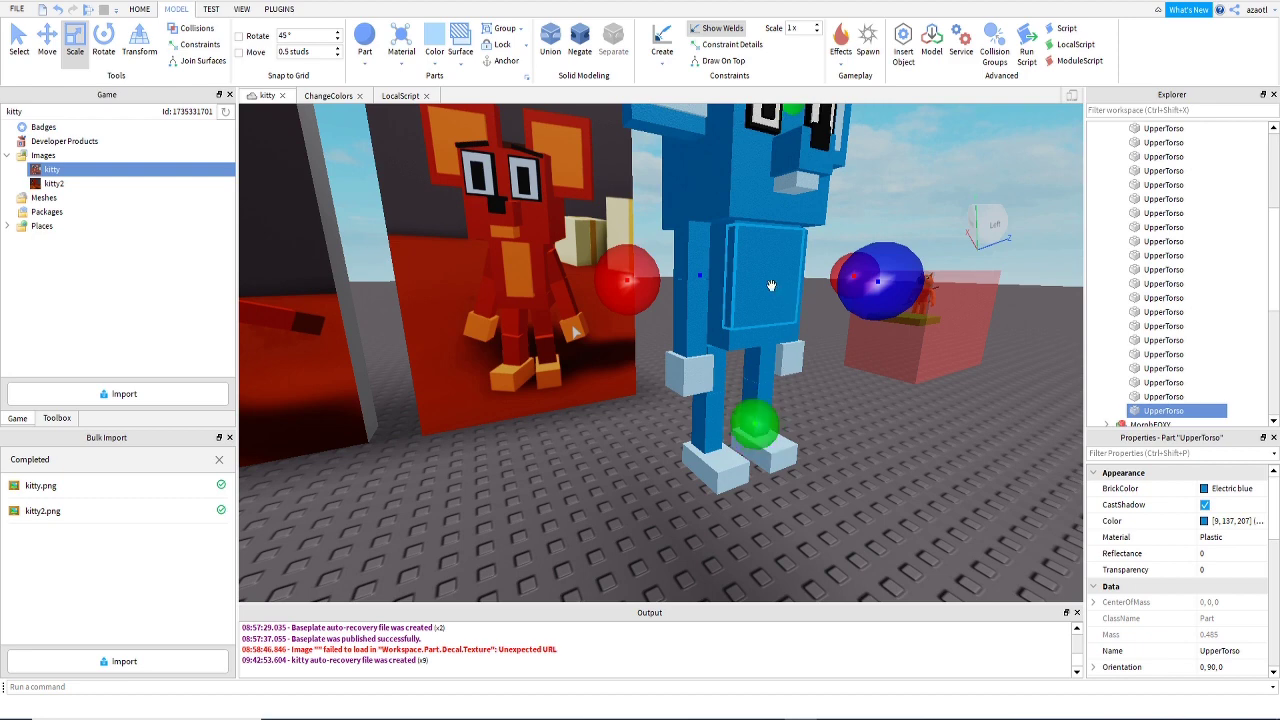
{"action": "left_click_drag", "start_coordinate": [641, 277], "coordinate": [655, 277]}
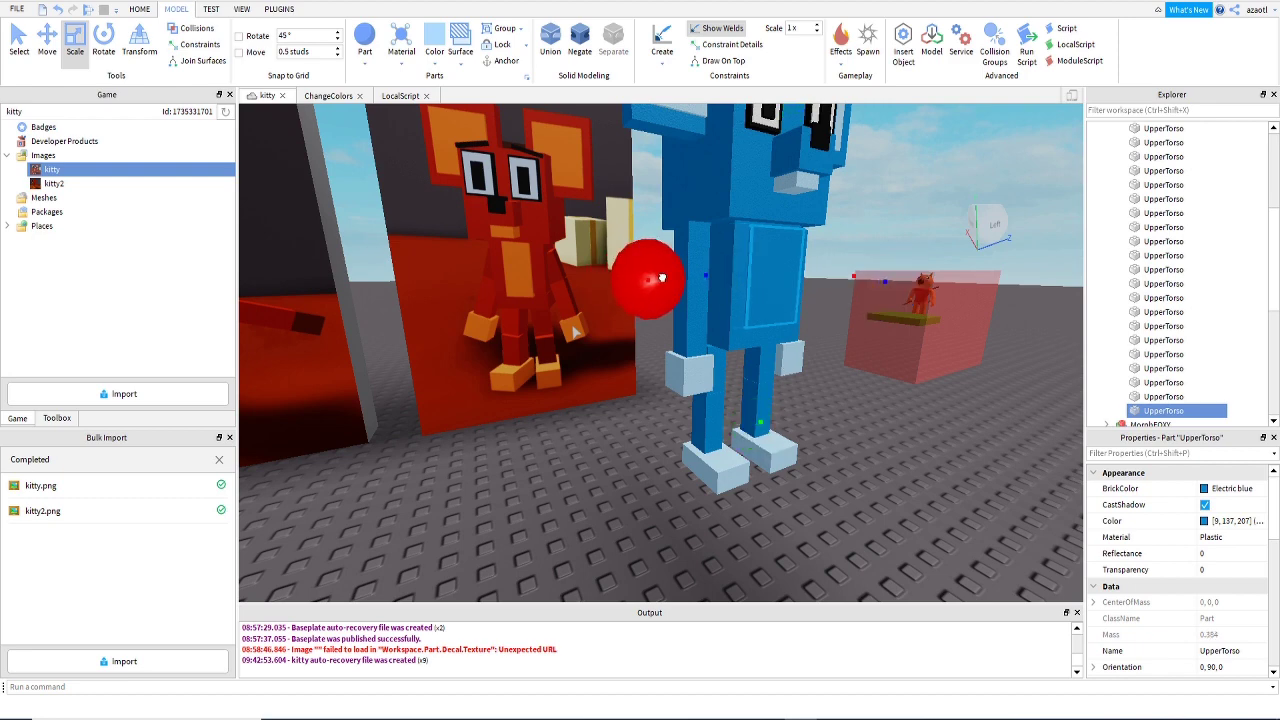
{"action": "right_click_drag", "start_coordinate": [790, 372], "coordinate": [768, 380]}
{"action": "key", "text": "d"}
{"action": "left_click_drag", "start_coordinate": [816, 267], "coordinate": [804, 267]}
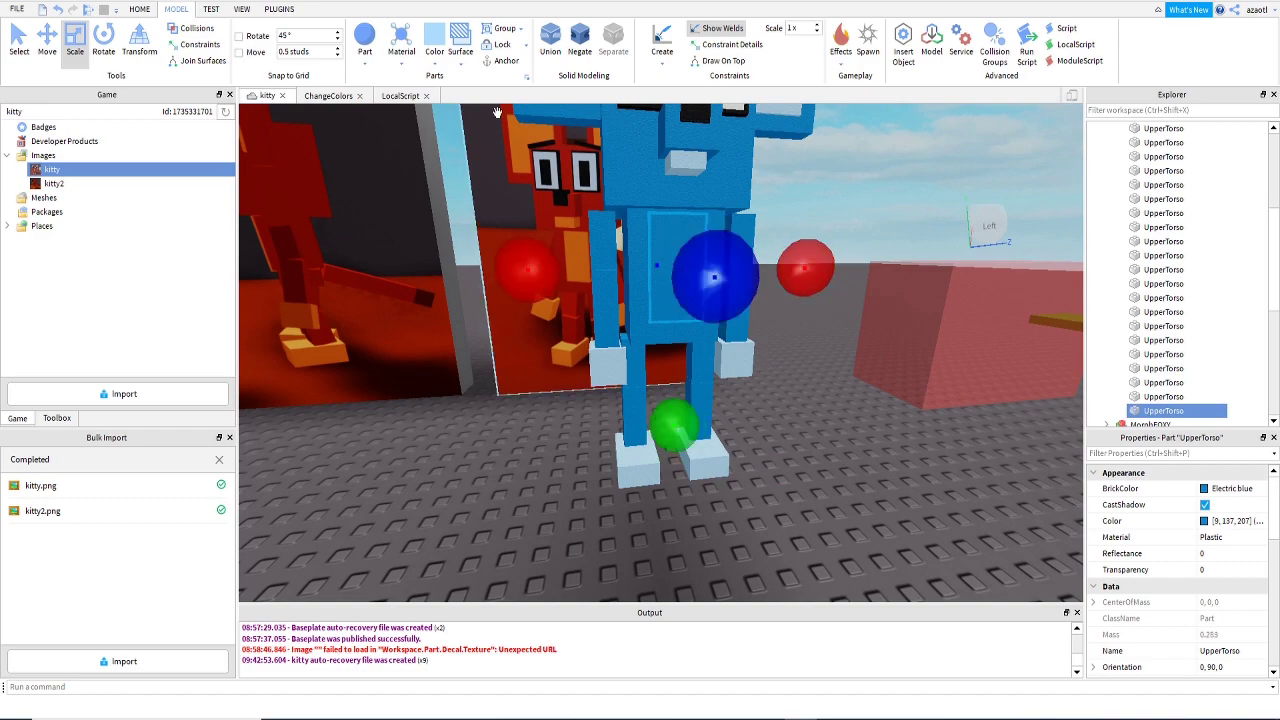
{"action": "left_click", "coordinate": [437, 47]}
{"action": "right_click_drag", "start_coordinate": [507, 393], "coordinate": [511, 398]}
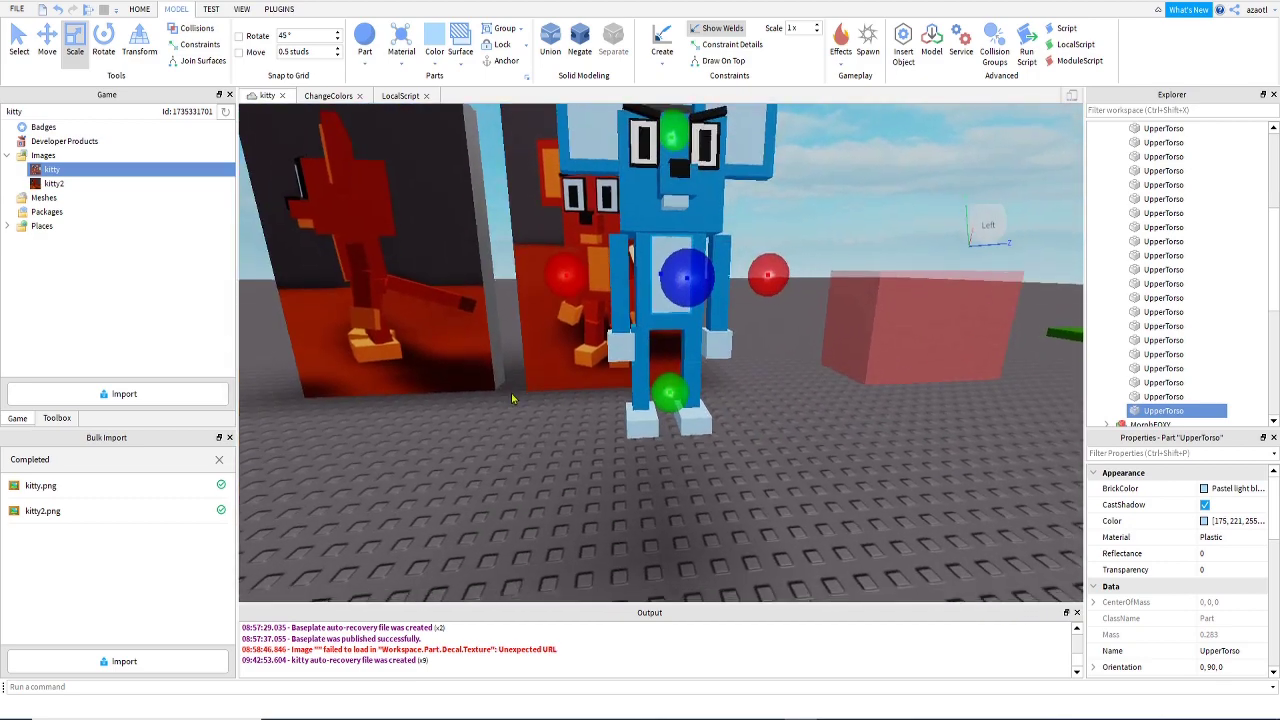
Apply the SmoothPlastic material to the whole Mouse model and check it on the LowerTorso part.
{"action": "scroll", "coordinate": [1198, 330], "scroll_direction": "up", "scroll_amount": 5}
{"action": "left_click", "coordinate": [1125, 185]}
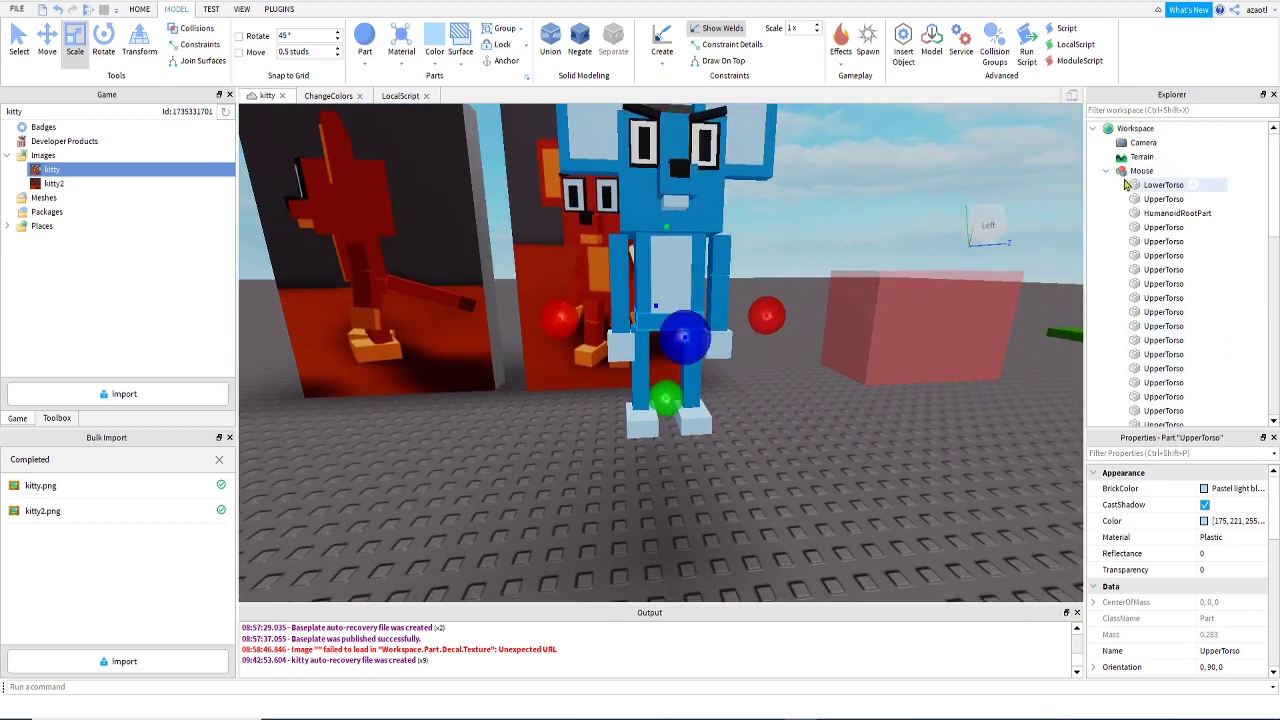
{"action": "left_click", "coordinate": [1125, 172]}
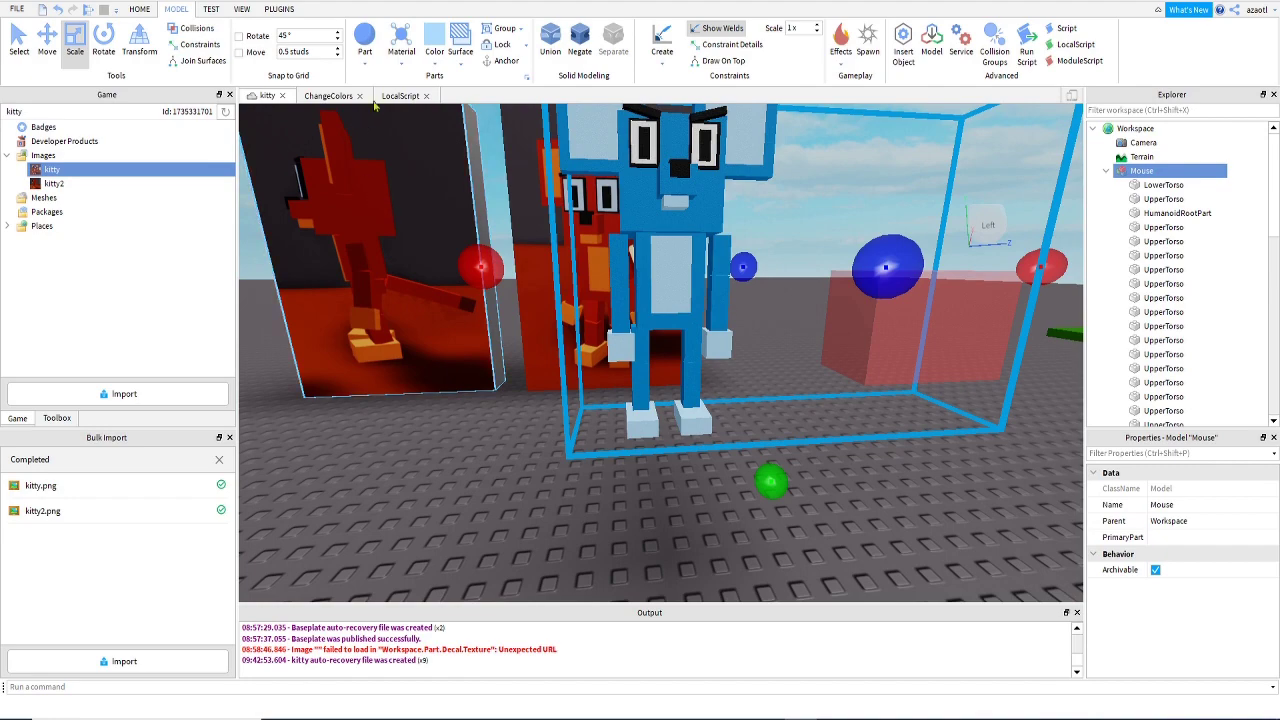
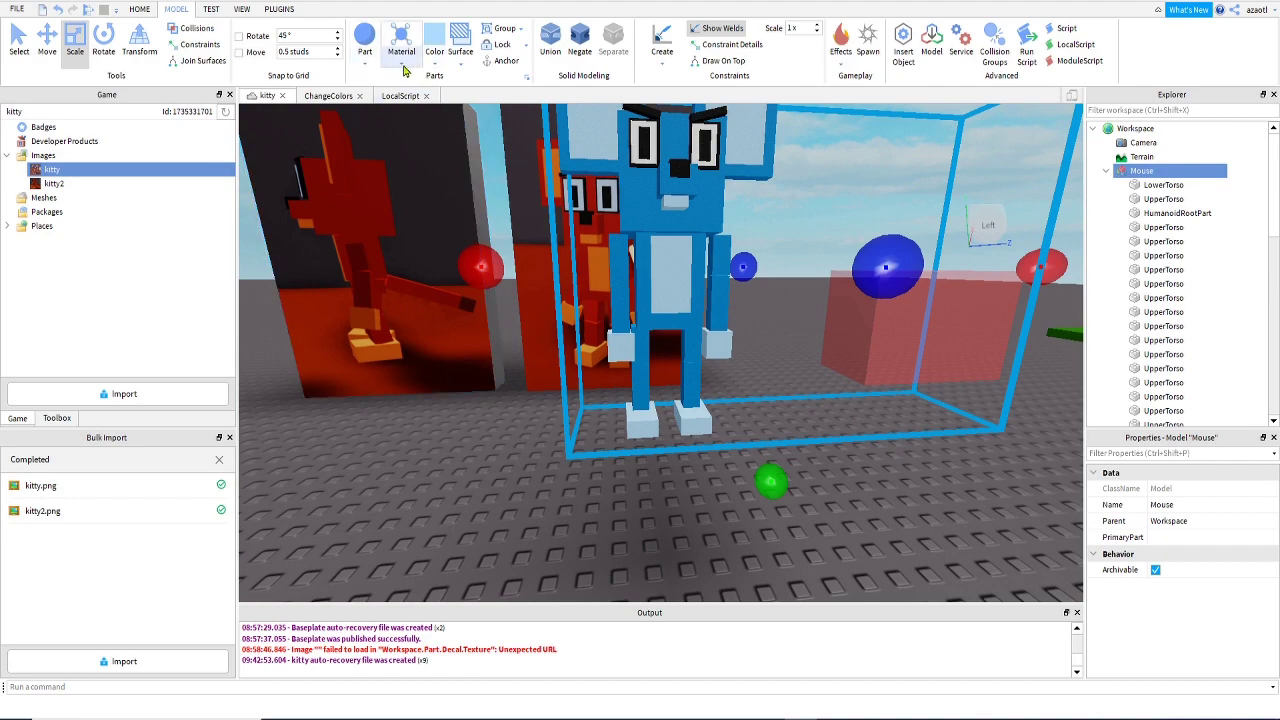
{"action": "left_click", "coordinate": [402, 64]}
{"action": "left_click", "coordinate": [430, 358]}
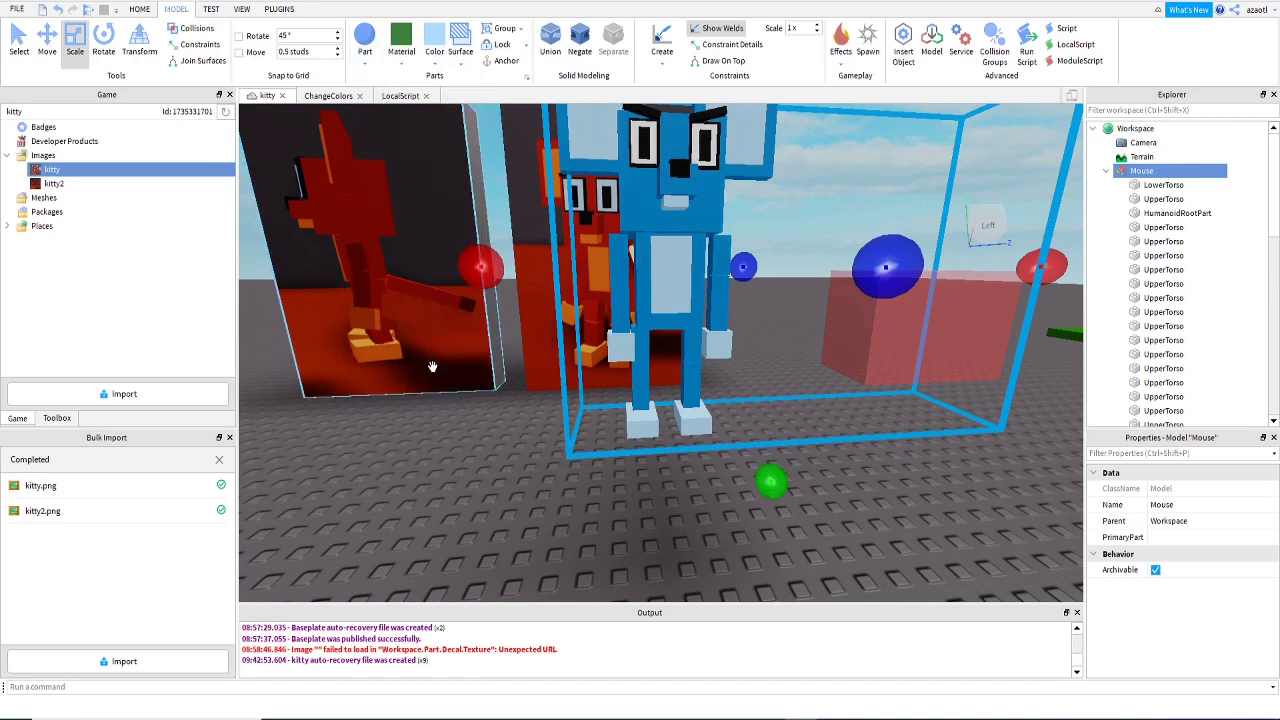
{"action": "right_click_drag", "start_coordinate": [432, 366], "coordinate": [434, 367]}
{"action": "left_click", "coordinate": [1161, 185]}
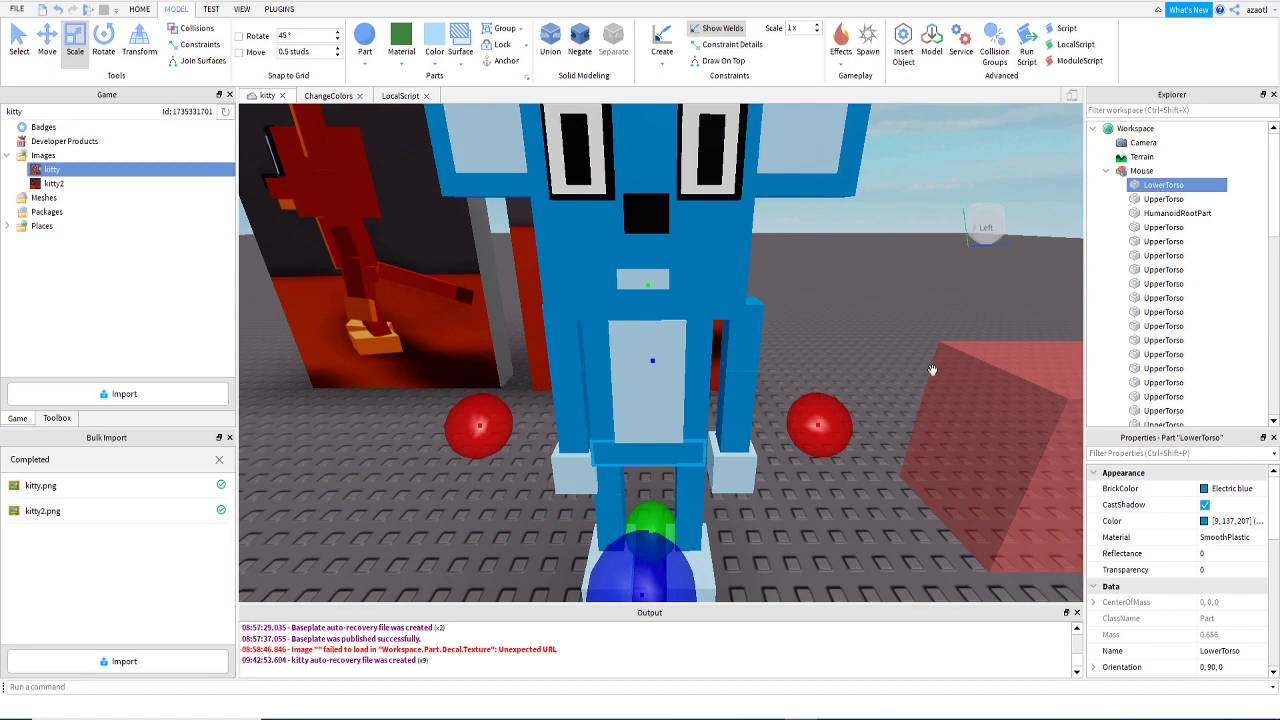
Select the two arm blocks and the hand on the mouse's left side and move them together inward against the torso.
{"action": "key", "text": "q"}
{"action": "right_click_drag", "start_coordinate": [880, 434], "coordinate": [880, 434]}
{"action": "key", "text": "e"}
{"action": "key", "text": "e"}
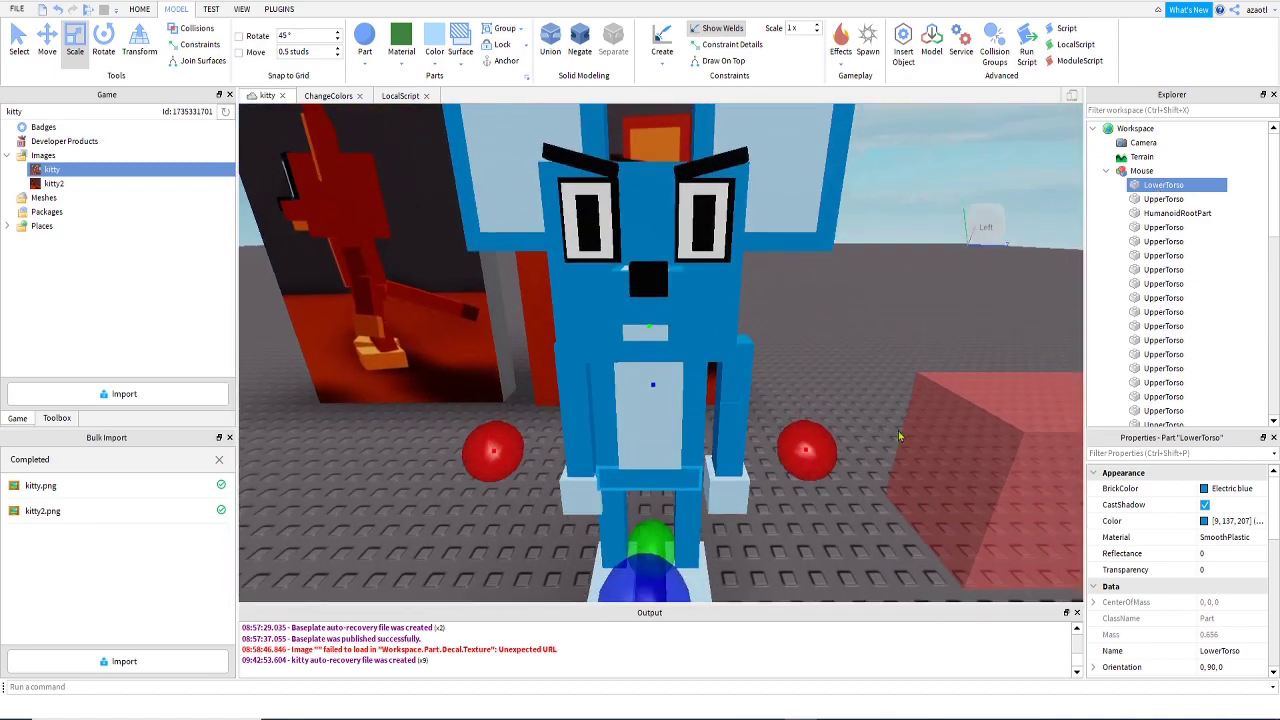
{"action": "left_click", "coordinate": [733, 384]}
{"action": "left_click", "coordinate": [720, 434], "text": "ctrl"}
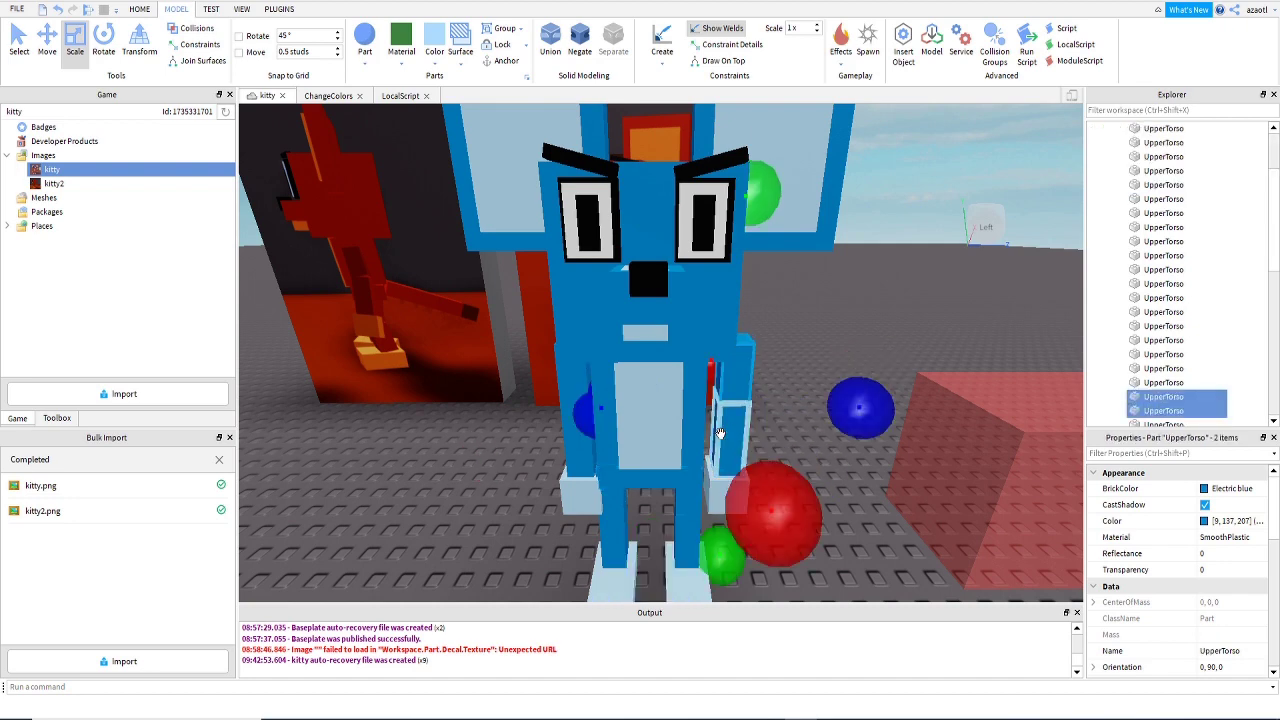
{"action": "left_click", "coordinate": [719, 495], "text": "ctrl"}
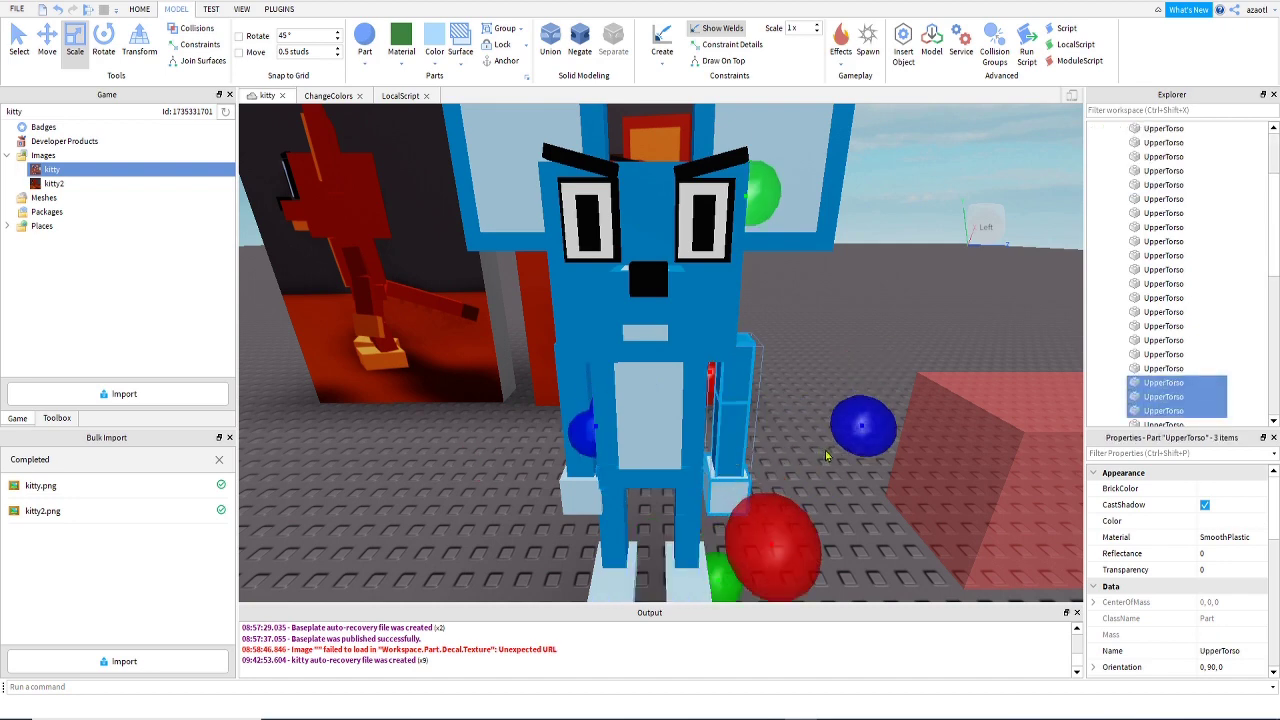
{"action": "left_click", "coordinate": [50, 47]}
{"action": "key", "text": "a"}
{"action": "right_click_drag", "start_coordinate": [323, 309], "coordinate": [323, 309]}
{"action": "key", "text": "d"}
{"action": "key", "text": "s"}
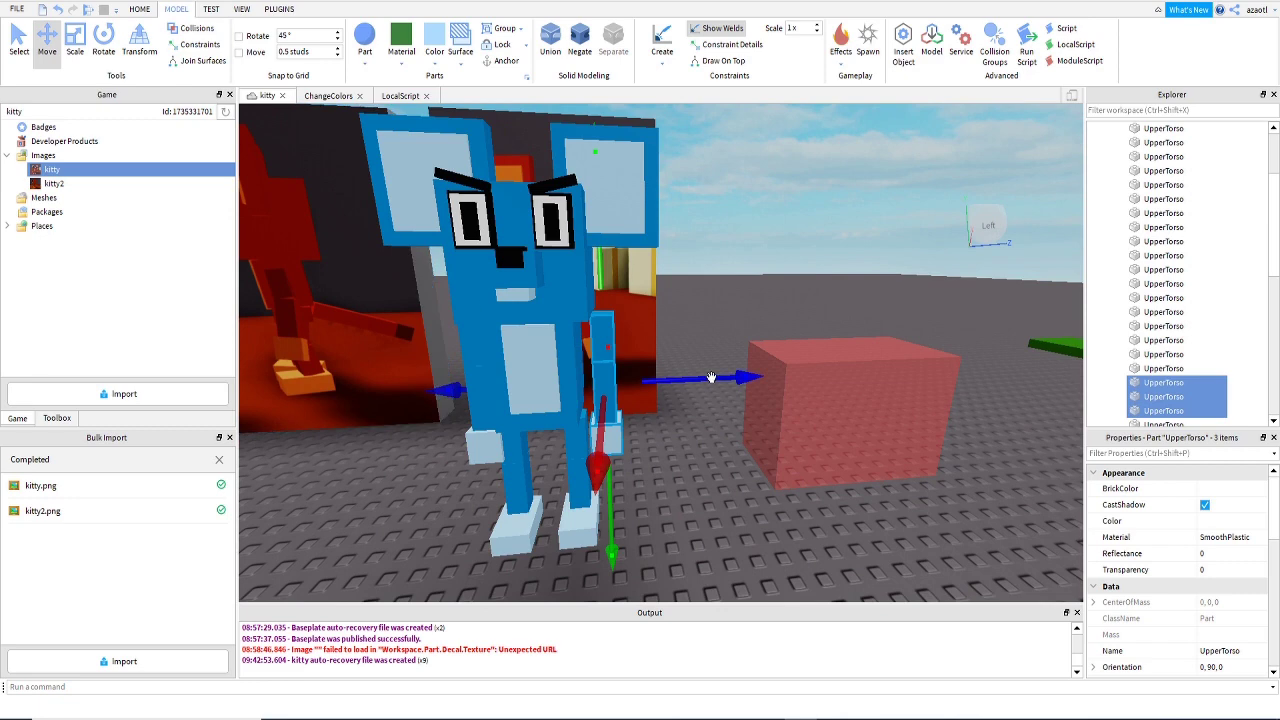
{"action": "left_click_drag", "start_coordinate": [710, 377], "coordinate": [705, 378]}
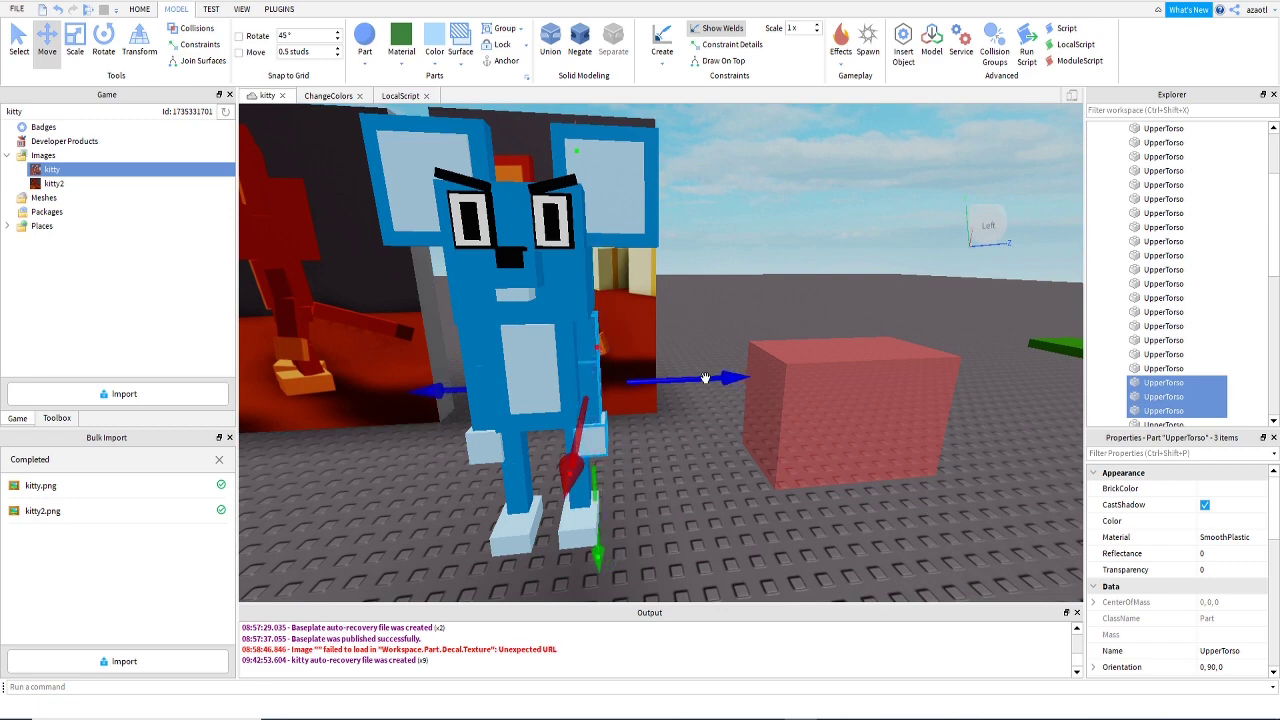
Tilt the arm and hand on the mouse's left side outward by about 12 degrees and adjust their height at the shoulder.
{"action": "left_click", "coordinate": [104, 47]}
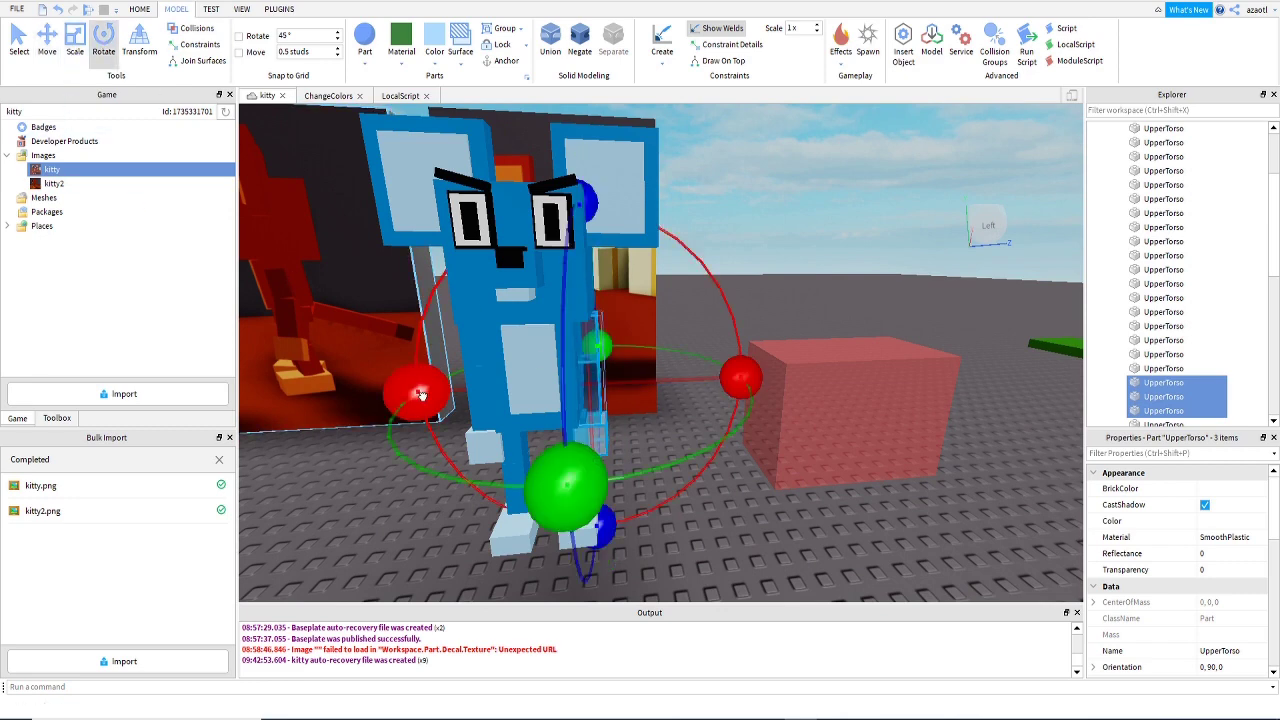
{"action": "left_click_drag", "start_coordinate": [420, 394], "coordinate": [438, 436]}
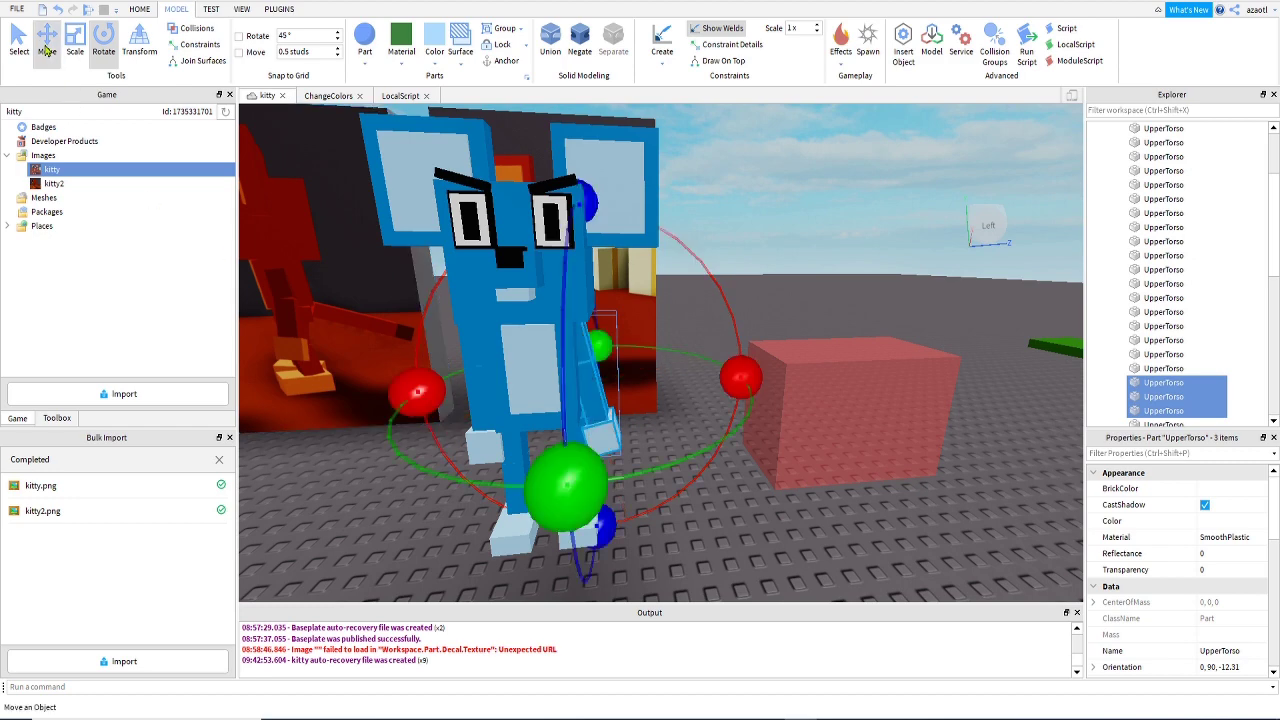
{"action": "left_click", "coordinate": [47, 51]}
{"action": "right_click_drag", "start_coordinate": [696, 380], "coordinate": [691, 446]}
{"action": "key", "text": "d"}
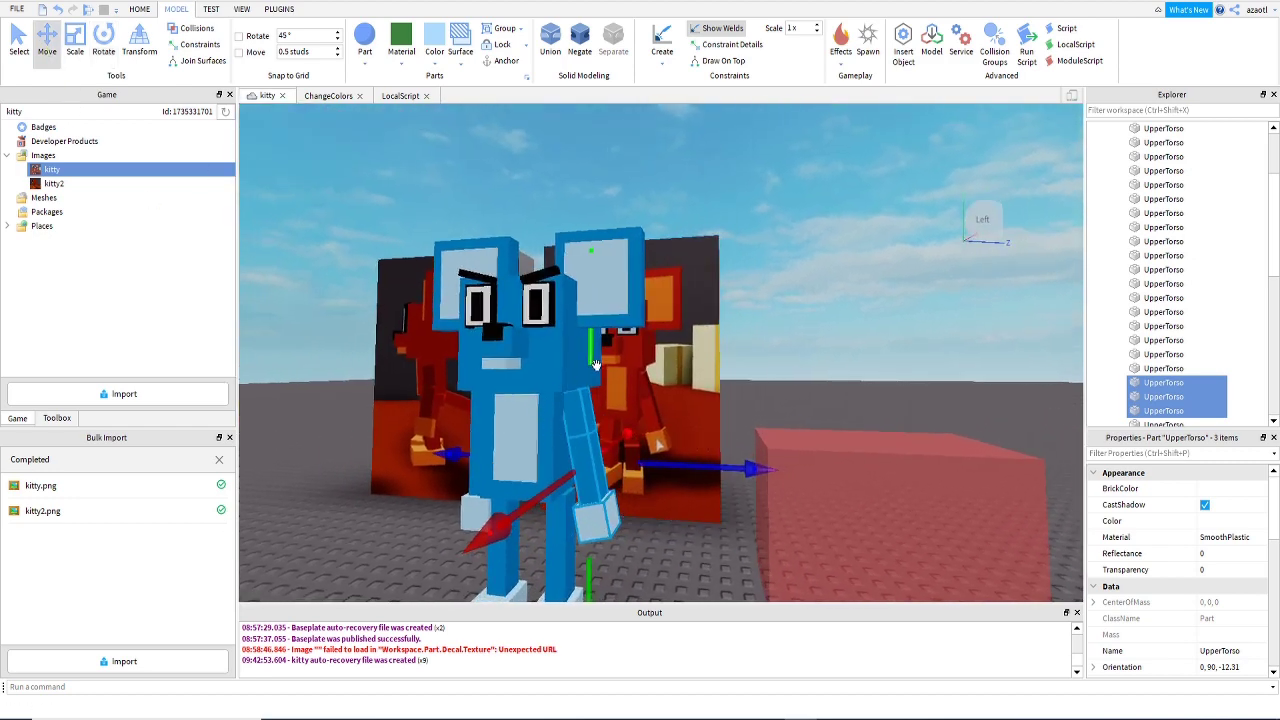
{"action": "left_click_drag", "start_coordinate": [594, 363], "coordinate": [590, 360]}
Select the two arm blocks and hand on the mouse's right side and tilt them outward by about 11 degrees.
{"action": "key", "text": "a"}
{"action": "right_click_drag", "start_coordinate": [595, 450], "coordinate": [590, 454]}
{"action": "left_click", "coordinate": [577, 455]}
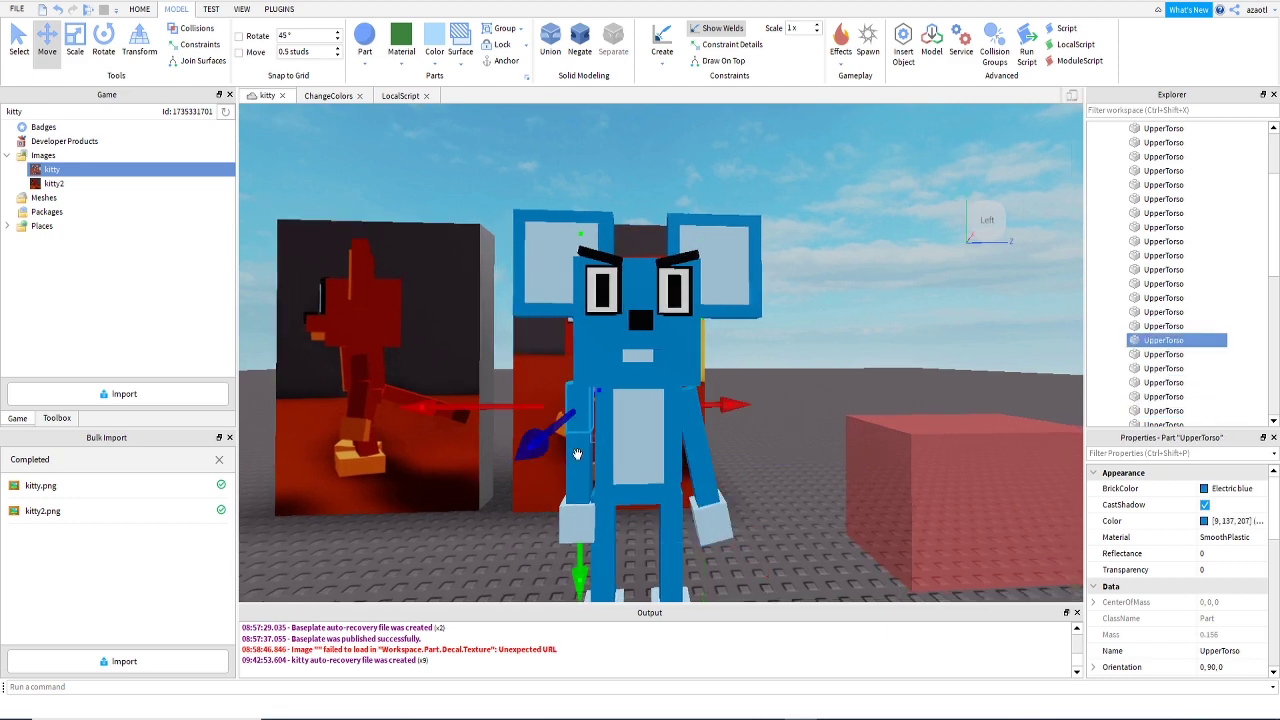
{"action": "right_click_drag", "start_coordinate": [456, 546], "coordinate": [452, 546]}
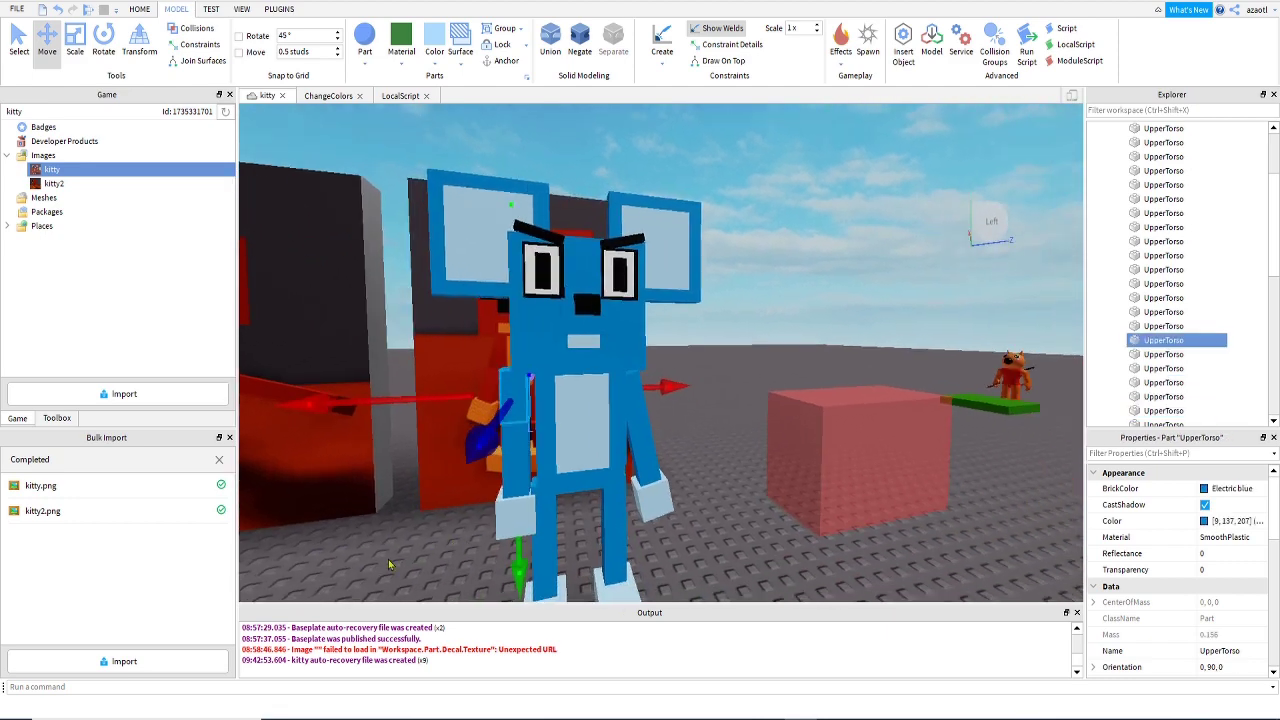
{"action": "left_click", "coordinate": [389, 565]}
{"action": "left_click", "coordinate": [517, 411]}
{"action": "right_click_drag", "start_coordinate": [384, 546], "coordinate": [386, 548]}
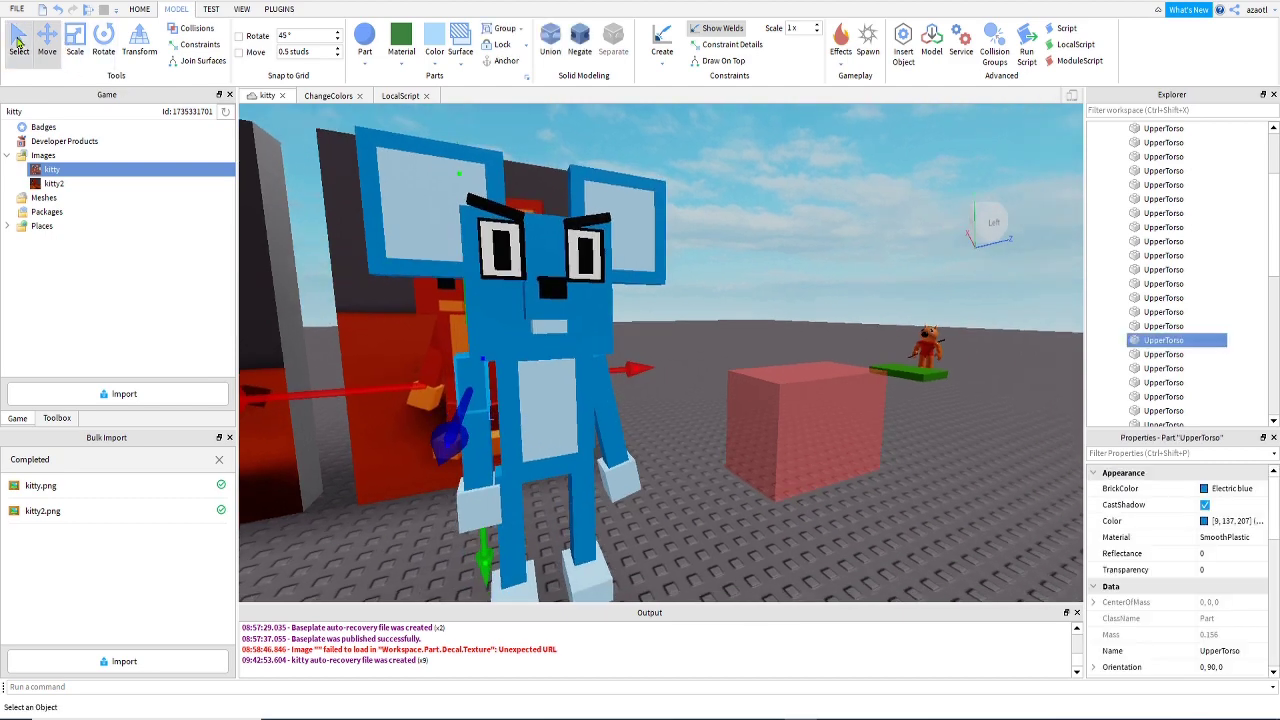
{"action": "left_click", "coordinate": [18, 40]}
{"action": "scroll", "coordinate": [476, 457], "scroll_direction": "up", "scroll_amount": 2}
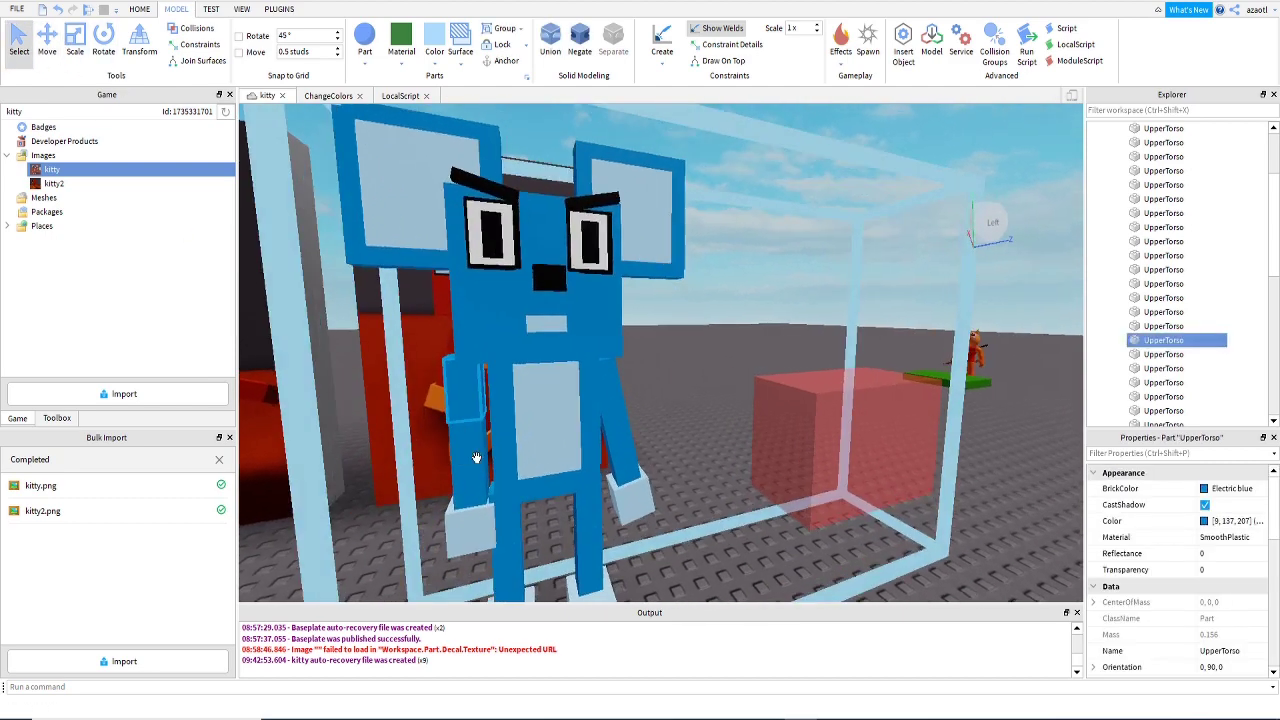
{"action": "scroll", "coordinate": [476, 457], "scroll_direction": "up", "scroll_amount": 3}
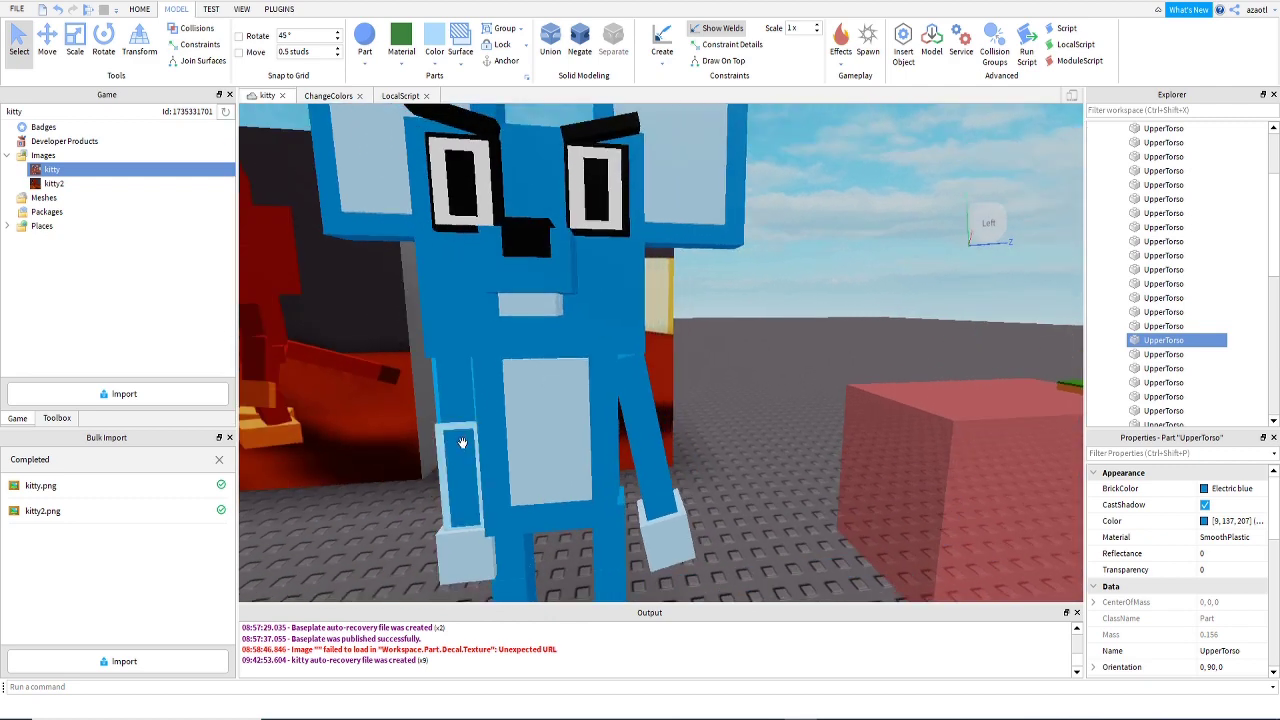
{"action": "left_click", "coordinate": [462, 442]}
{"action": "left_click", "coordinate": [463, 415], "text": "ctrl"}
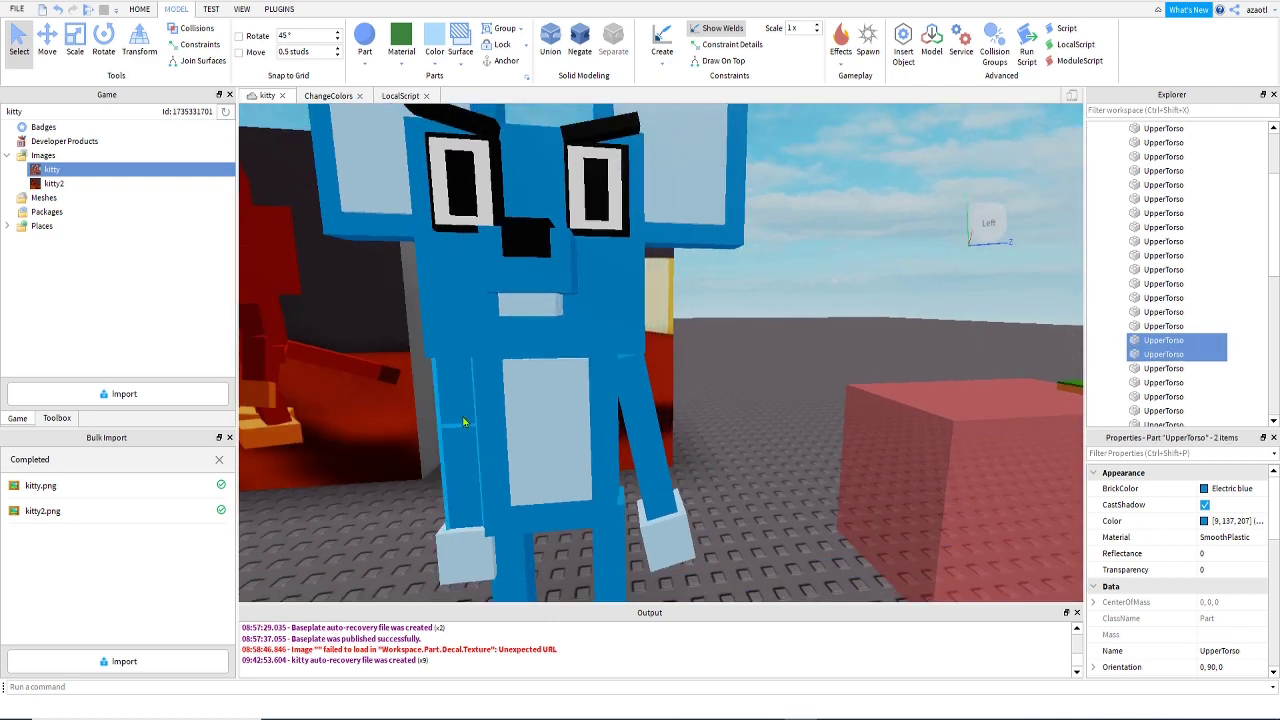
{"action": "left_click", "coordinate": [450, 547], "text": "ctrl"}
{"action": "right_click_drag", "start_coordinate": [286, 396], "coordinate": [302, 407]}
{"action": "left_click", "coordinate": [103, 45]}
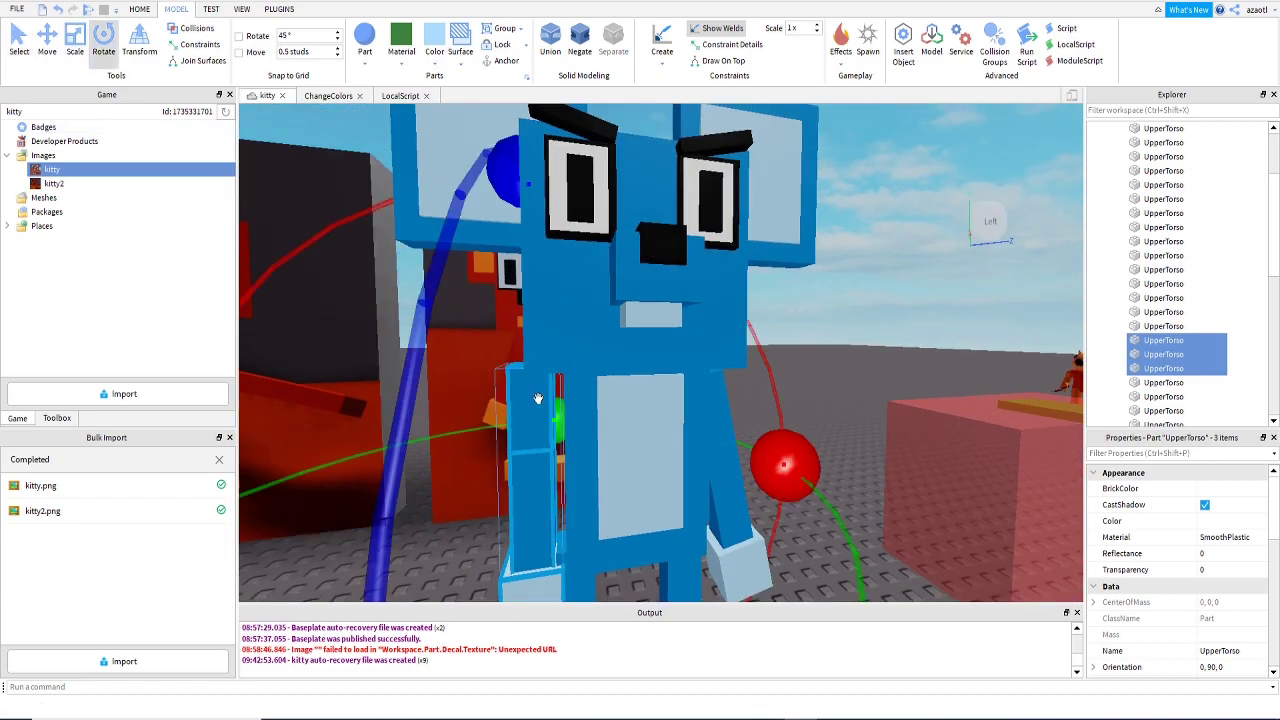
{"action": "scroll", "coordinate": [800, 453], "scroll_direction": "down", "scroll_amount": 5}
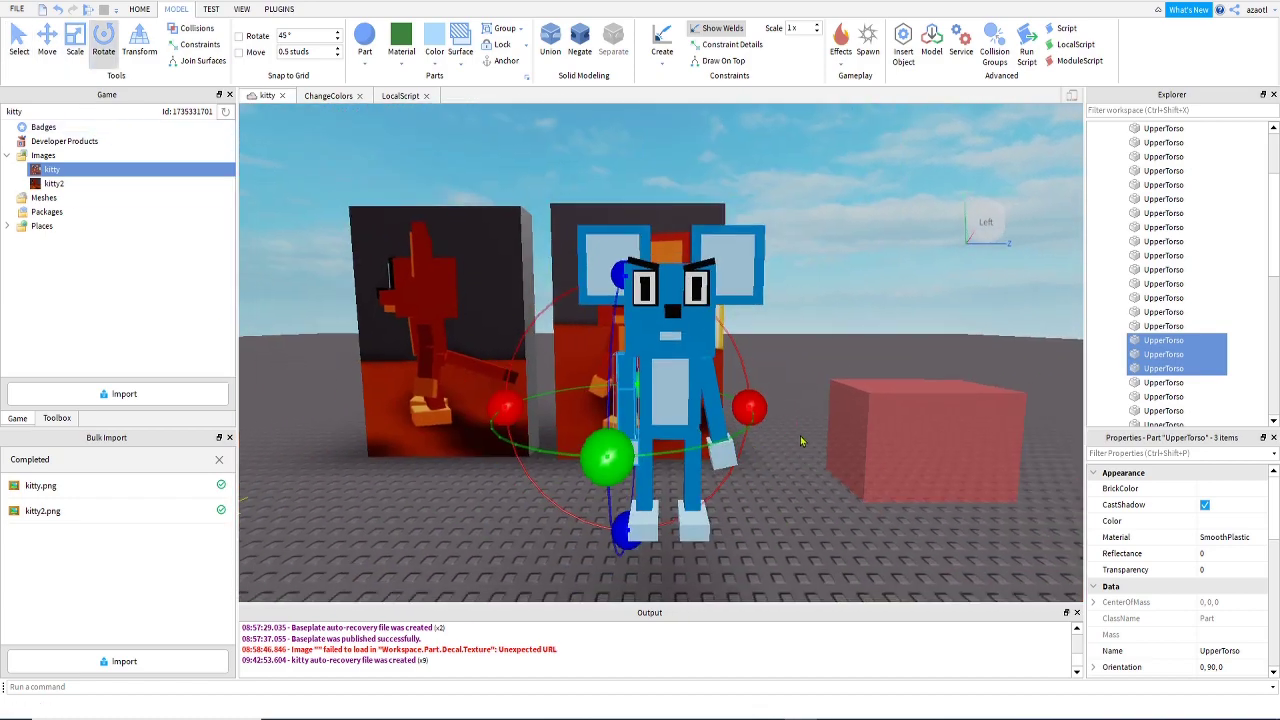
{"action": "left_click_drag", "start_coordinate": [753, 403], "coordinate": [760, 426]}
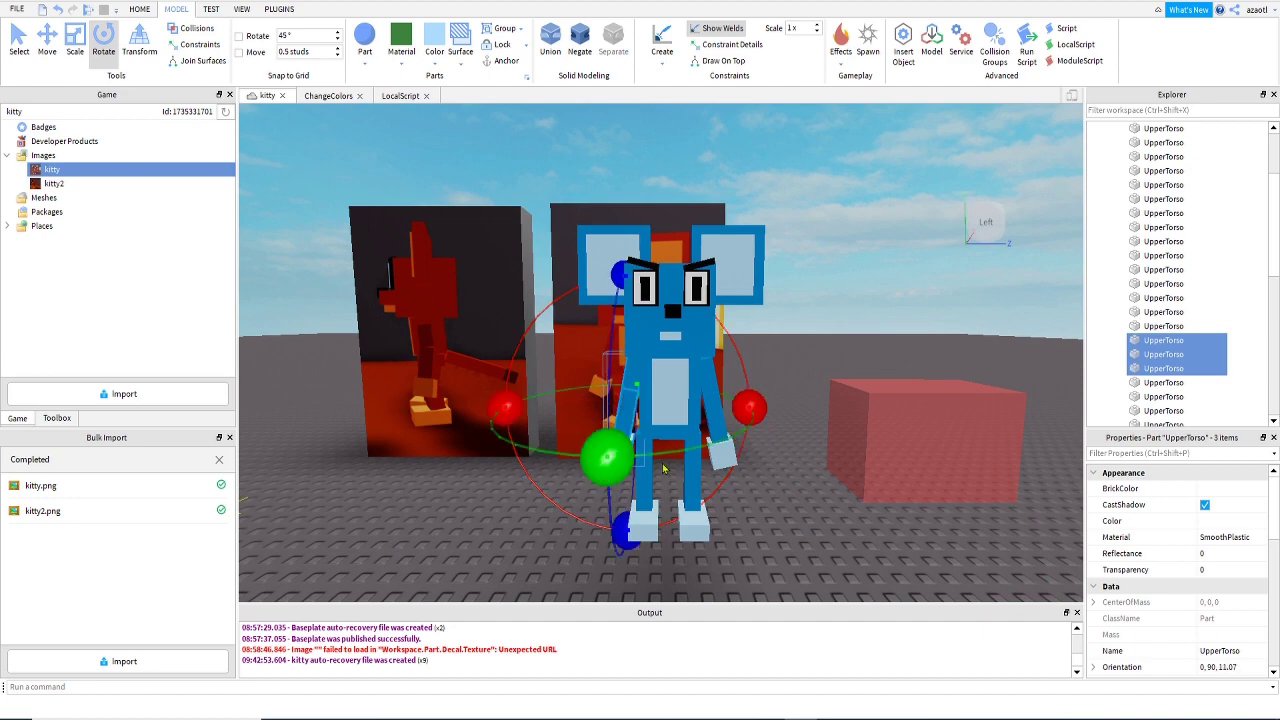
Lower the tilted right-side arm and hand slightly so they line up with the opposite arm.
{"action": "left_click", "coordinate": [46, 52]}
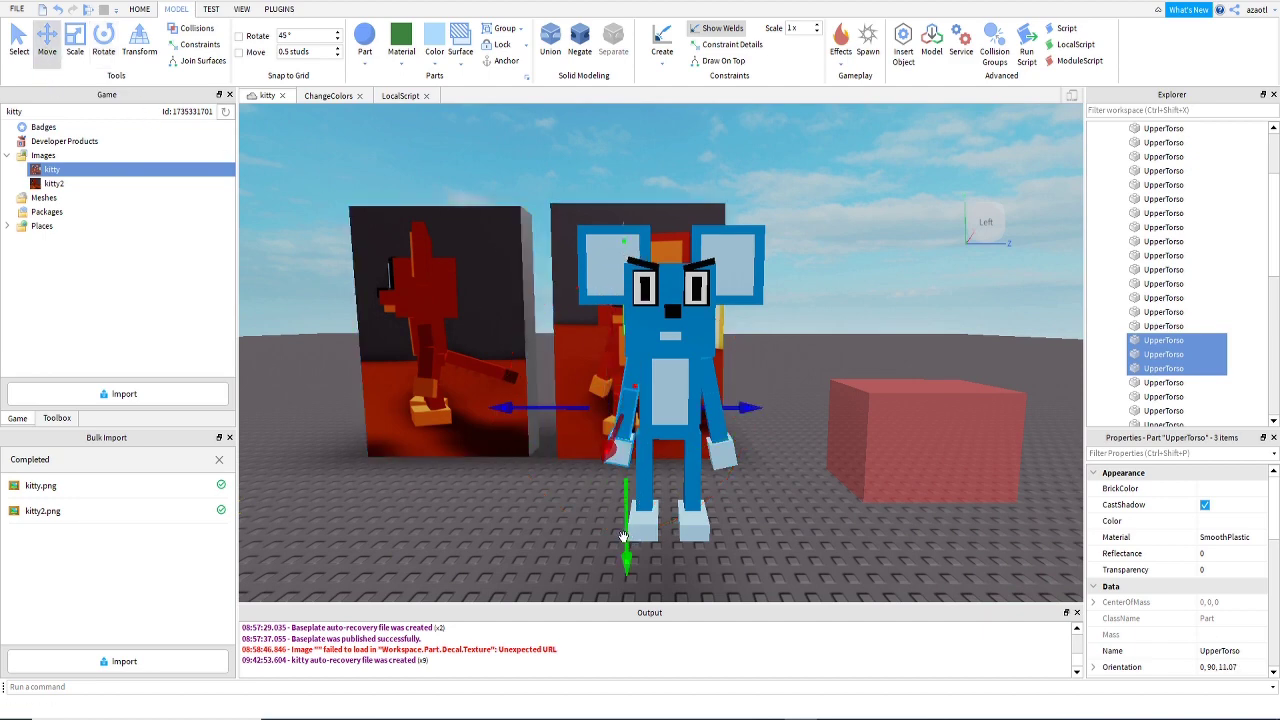
{"action": "left_click_drag", "start_coordinate": [623, 538], "coordinate": [623, 543]}
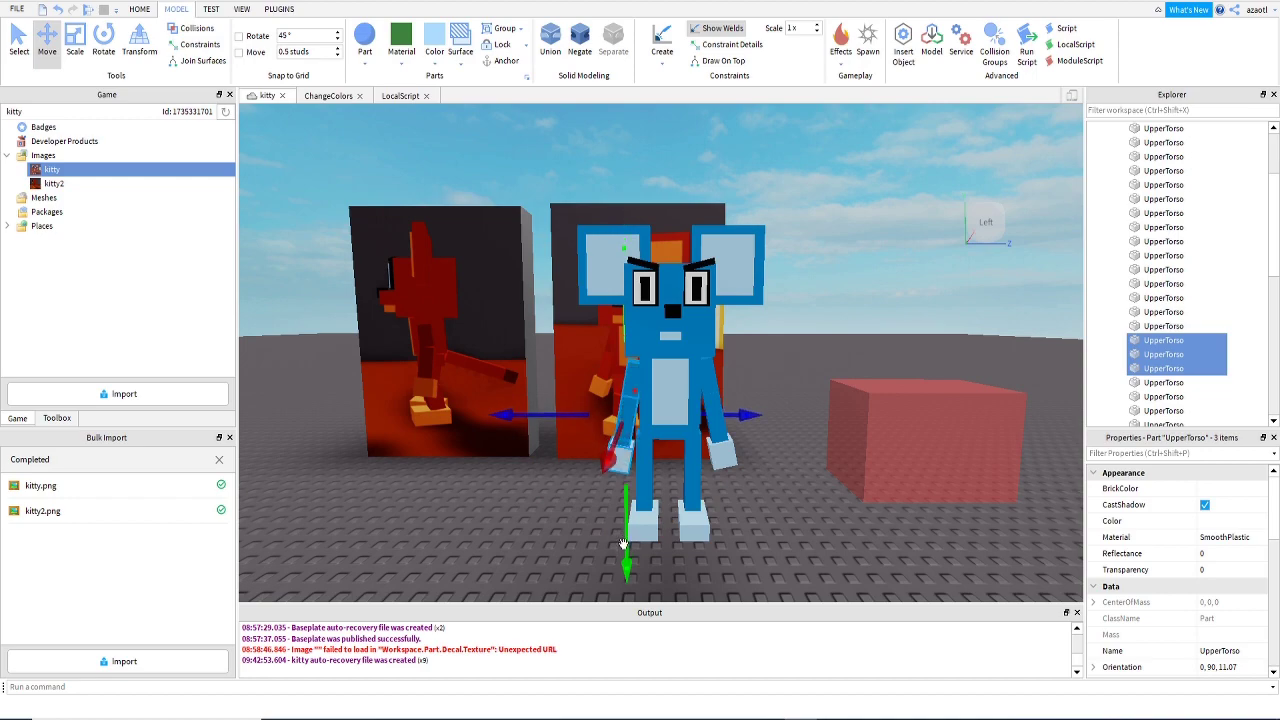
{"action": "key", "text": "a"}
{"action": "key", "text": "w"}
{"action": "right_click_drag", "start_coordinate": [623, 544], "coordinate": [623, 545]}
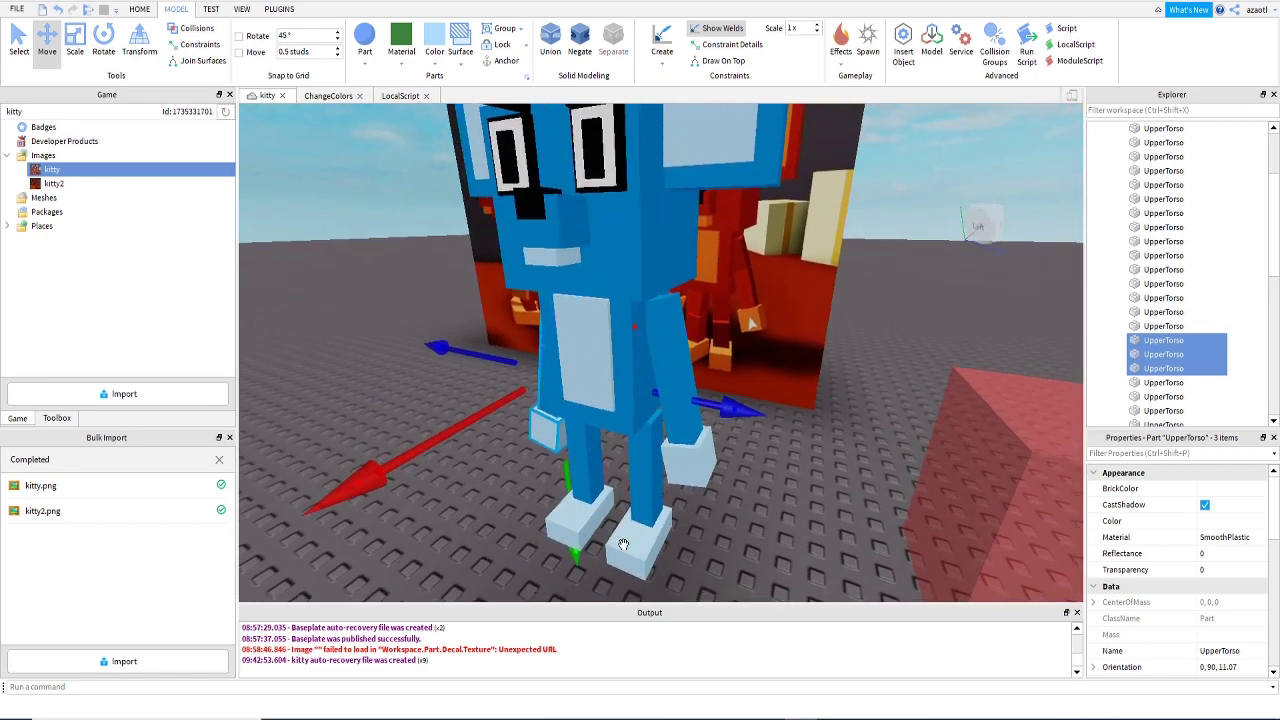
Select the two leg blocks and foot on the mouse's left side and shift them inward under the torso.
{"action": "left_click", "coordinate": [652, 466]}
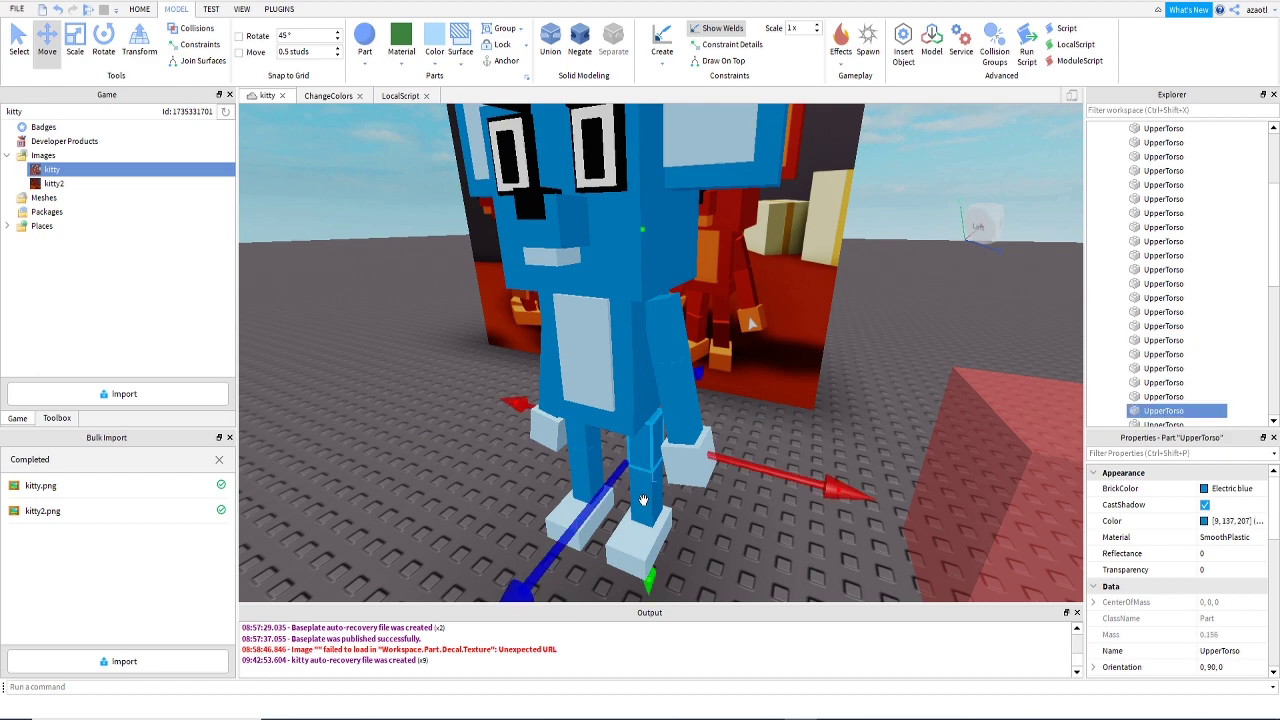
{"action": "left_click", "coordinate": [17, 42]}
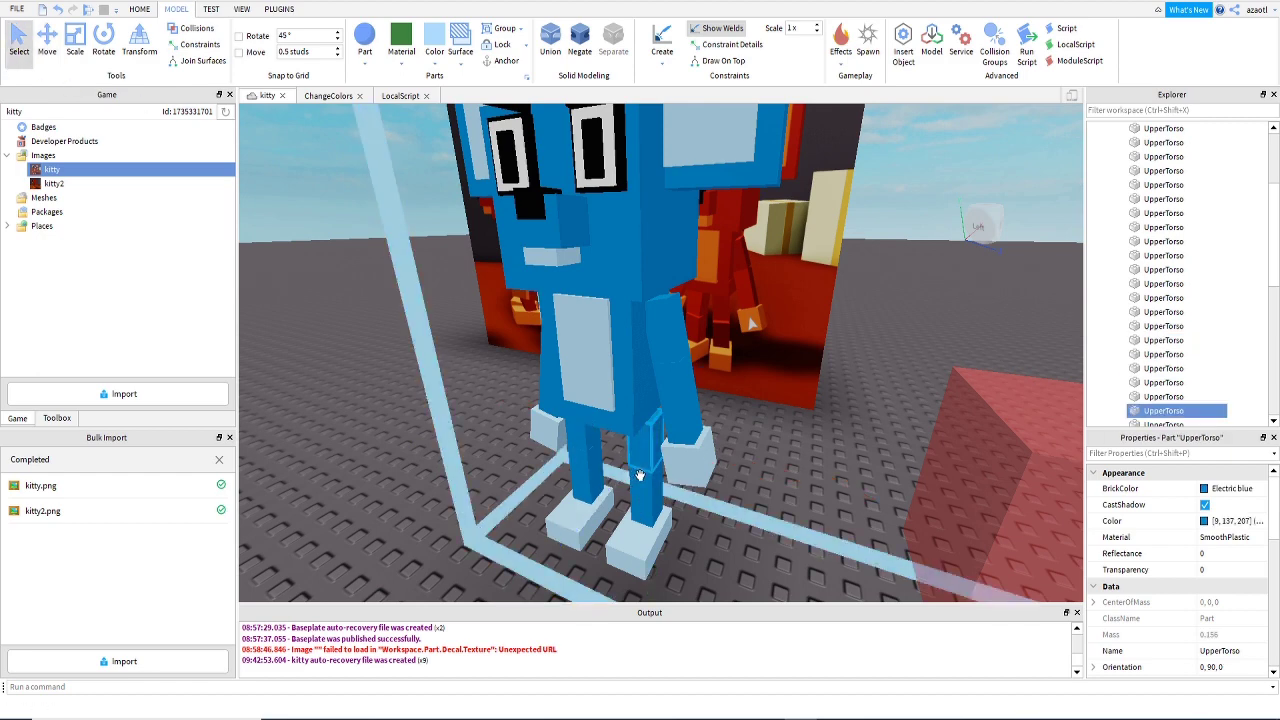
{"action": "scroll", "coordinate": [670, 500], "scroll_direction": "up", "scroll_amount": 5}
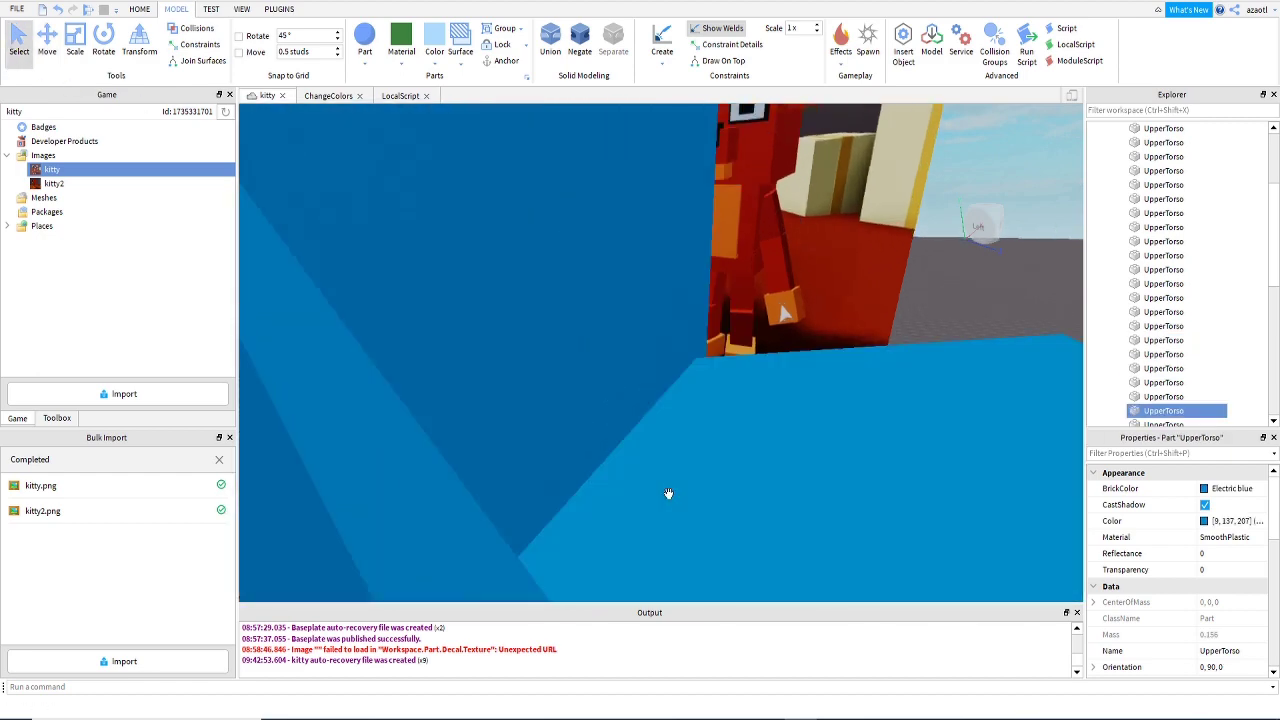
{"action": "scroll", "coordinate": [667, 492], "scroll_direction": "down", "scroll_amount": 2}
{"action": "scroll", "coordinate": [668, 493], "scroll_direction": "down", "scroll_amount": 3}
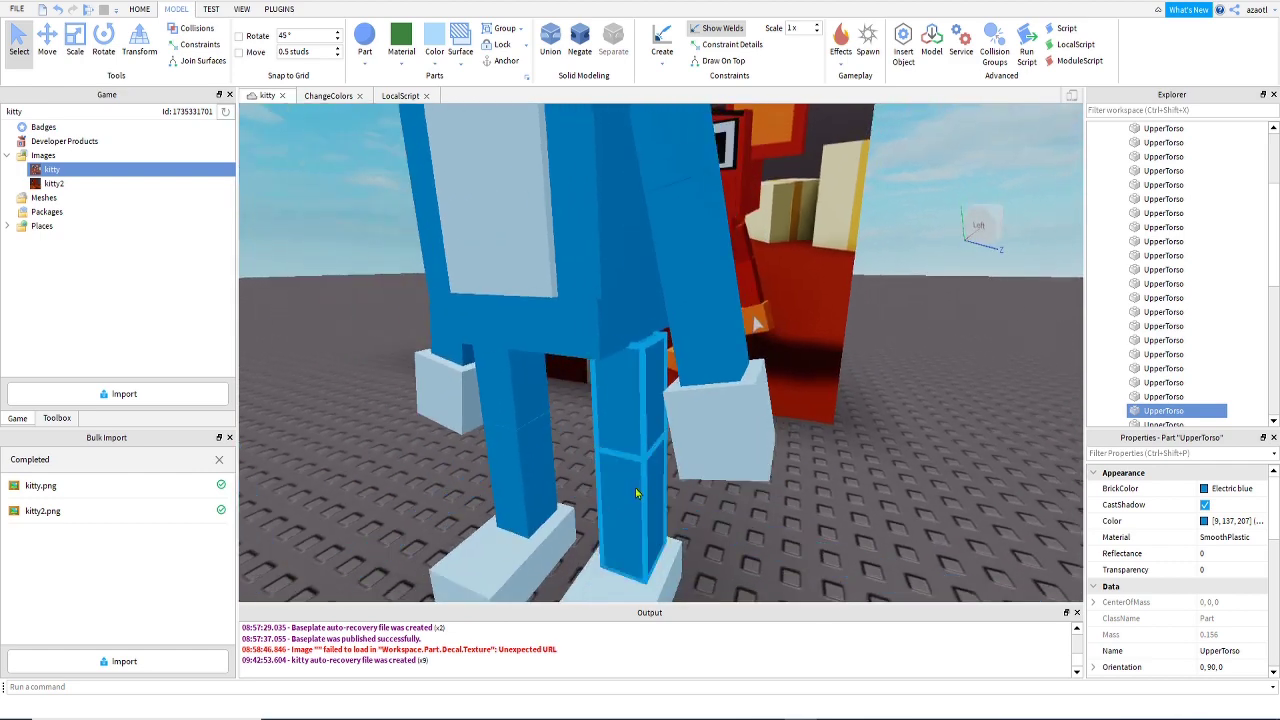
{"action": "left_click", "coordinate": [635, 495], "text": "shift"}
{"action": "left_click", "coordinate": [626, 590], "text": "shift"}
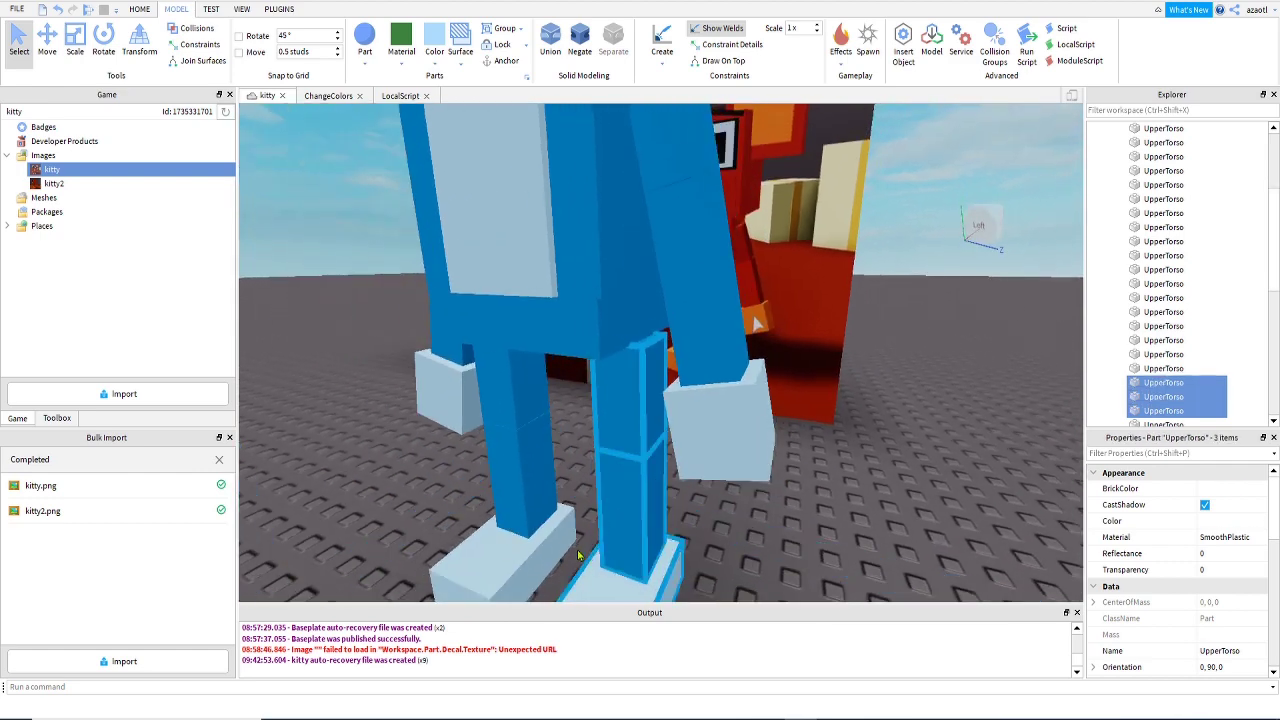
{"action": "right_click_drag", "start_coordinate": [577, 549], "coordinate": [576, 547]}
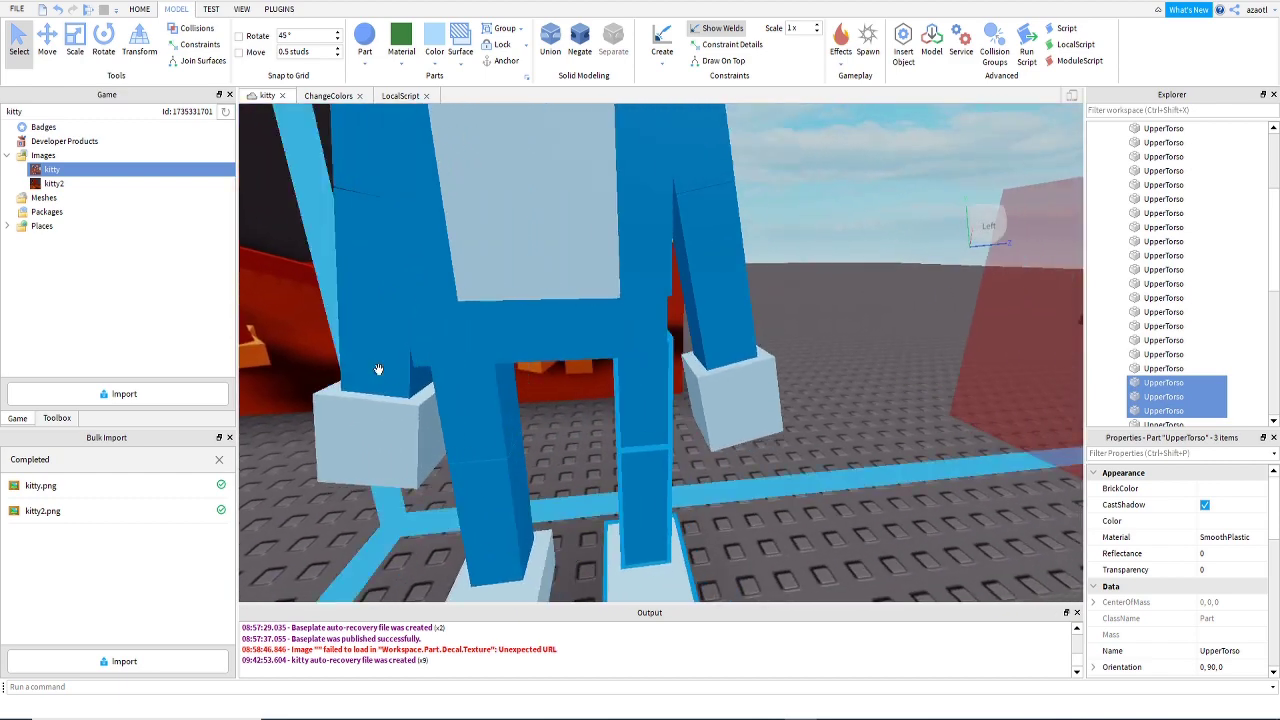
{"action": "left_click", "coordinate": [47, 50]}
{"action": "left_click_drag", "start_coordinate": [866, 468], "coordinate": [852, 472]}
Compare the left-side leg with the reference images and fine-tune its sideways position under the torso.
{"action": "key", "text": "a"}
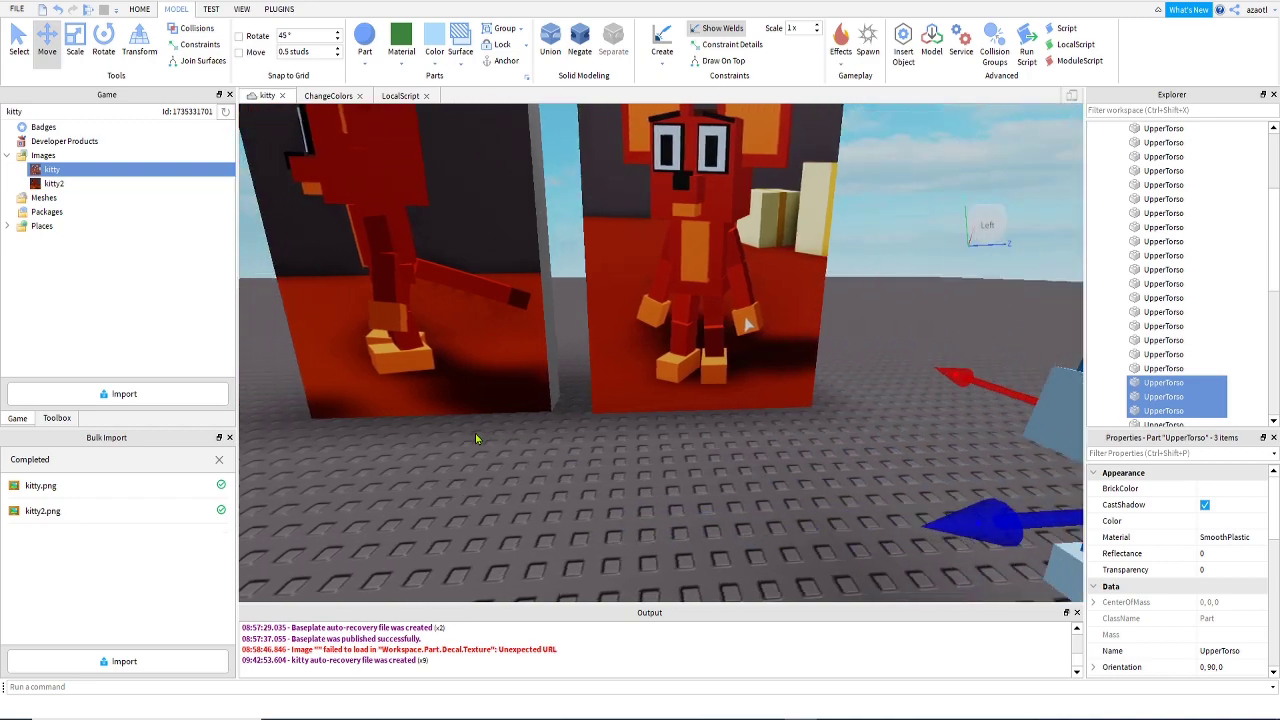
{"action": "key", "text": "d"}
{"action": "key", "text": "a"}
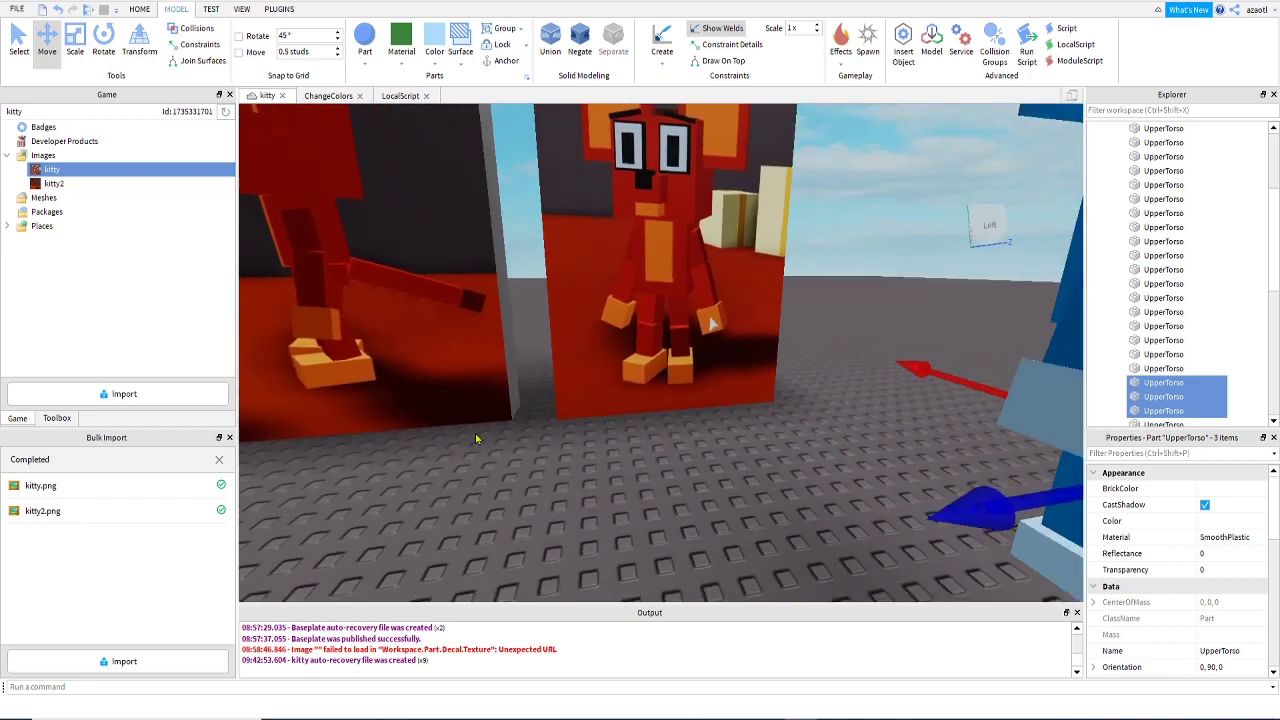
{"action": "right_click_drag", "start_coordinate": [475, 433], "coordinate": [475, 432]}
{"action": "key", "text": "w"}
{"action": "key", "text": "s"}
{"action": "key", "text": "w"}
{"action": "key", "text": "d"}
{"action": "key", "text": "w"}
{"action": "left_click_drag", "start_coordinate": [803, 413], "coordinate": [802, 417]}
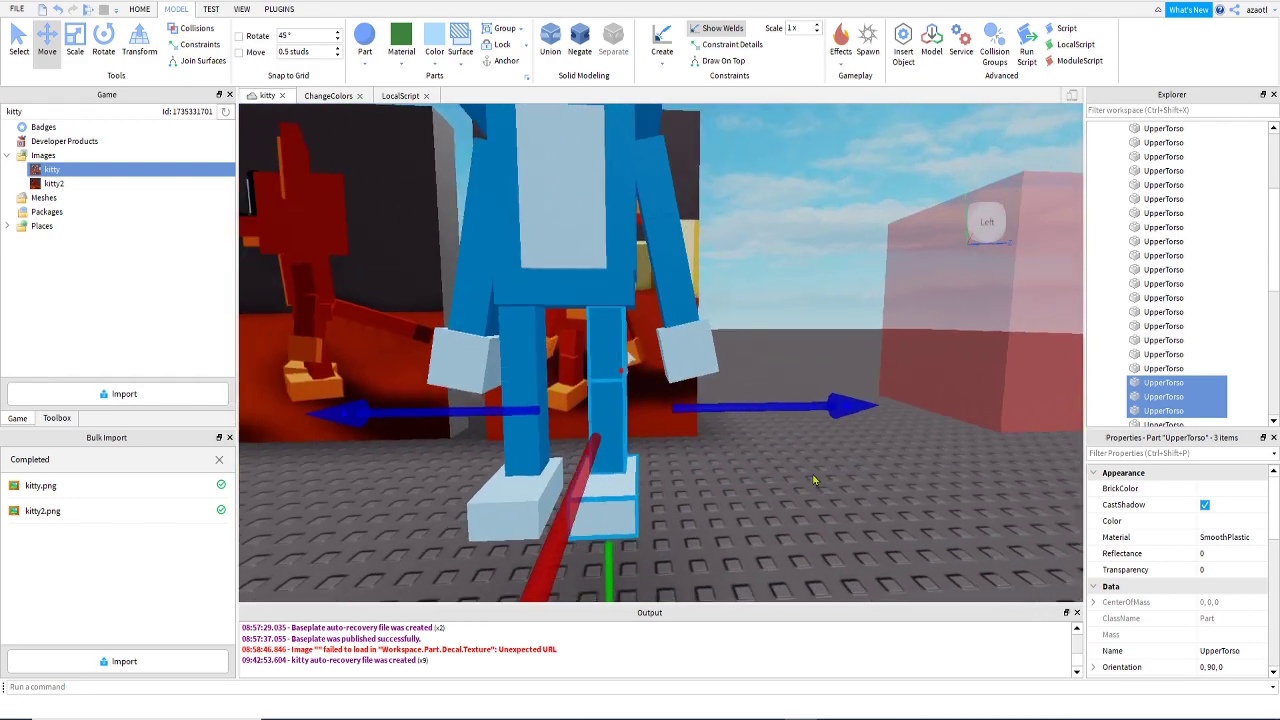
{"action": "right_click_drag", "start_coordinate": [802, 417], "coordinate": [812, 472]}
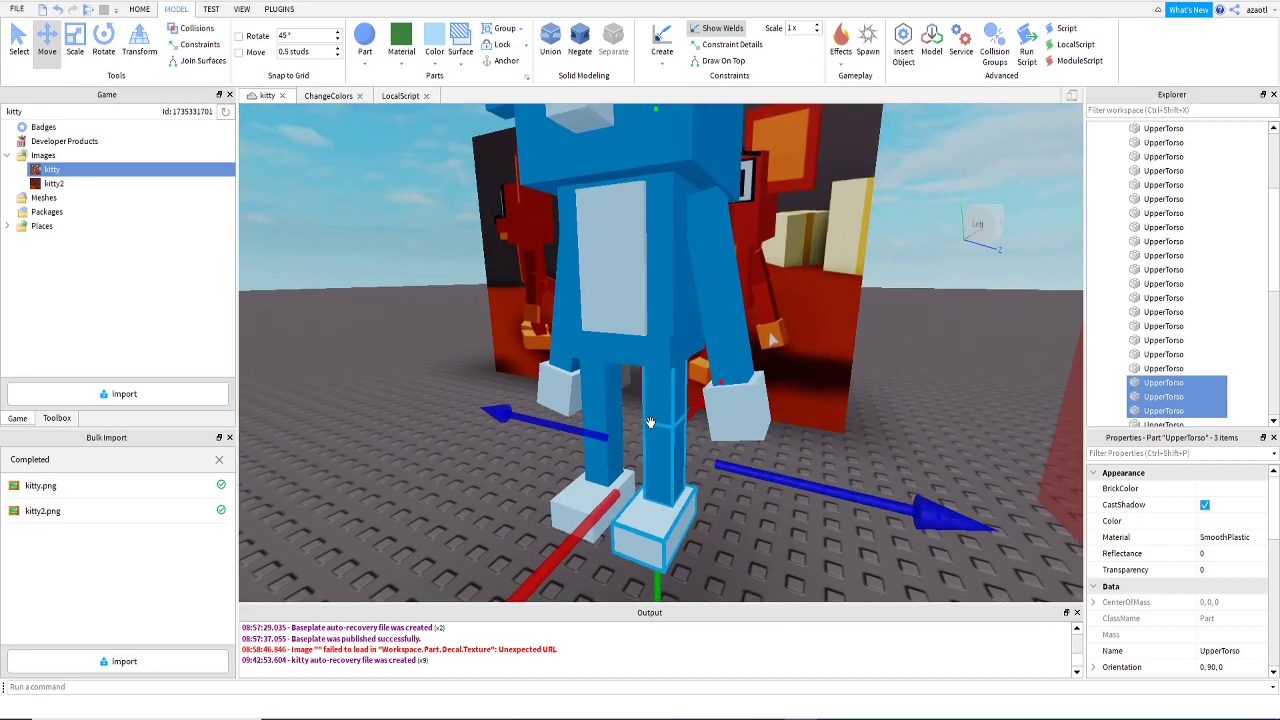
{"action": "left_click", "coordinate": [797, 565]}
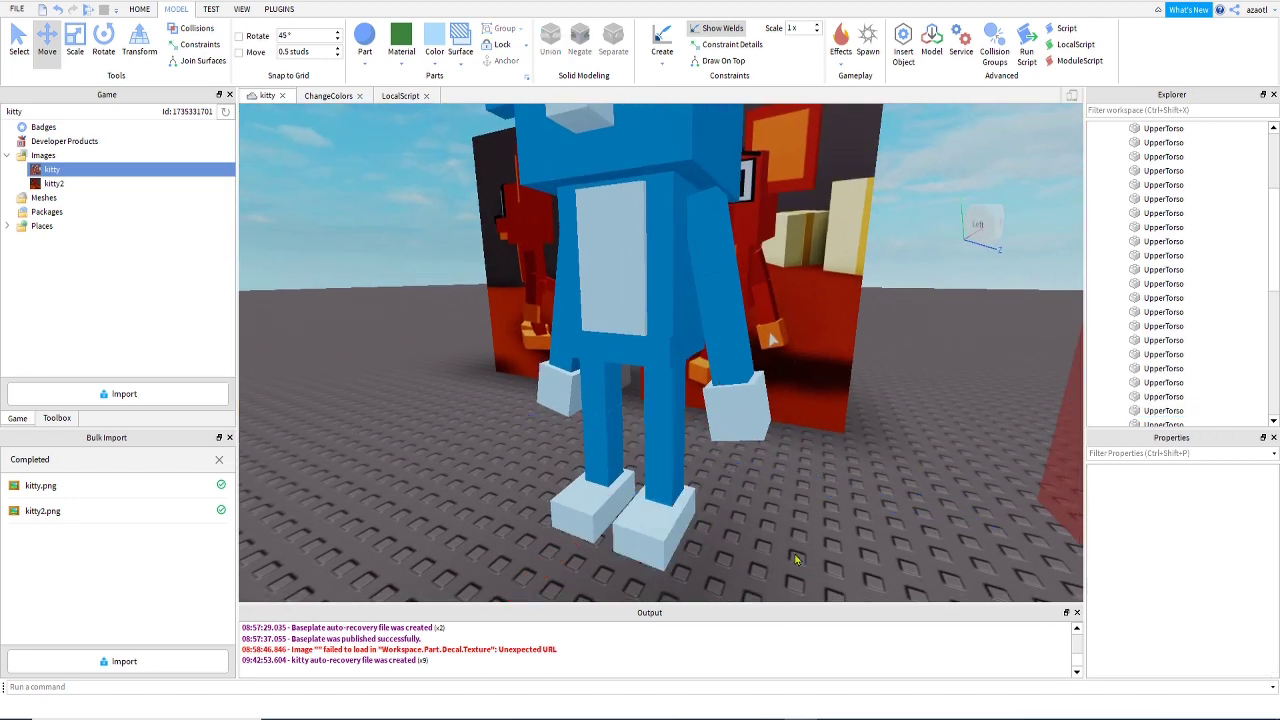
Adjust the height of the upper leg block on the mouse's left side from its top end.
{"action": "left_click", "coordinate": [665, 398]}
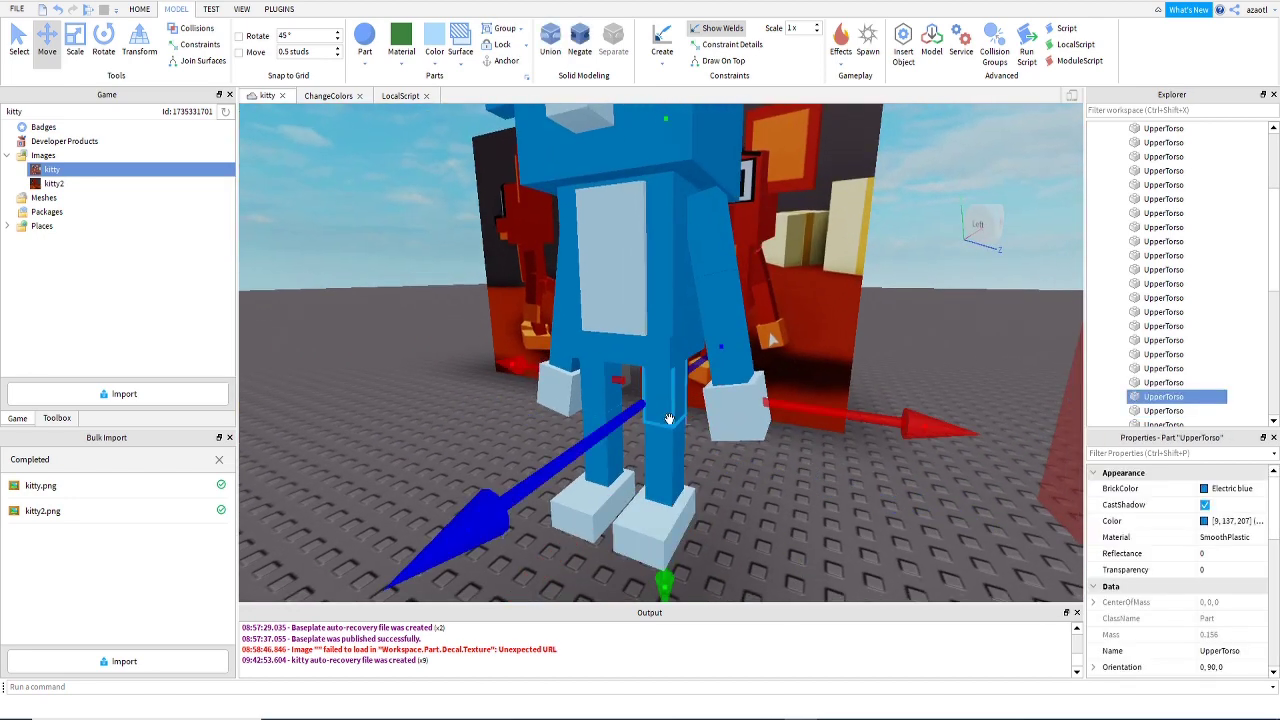
{"action": "left_click", "coordinate": [74, 40]}
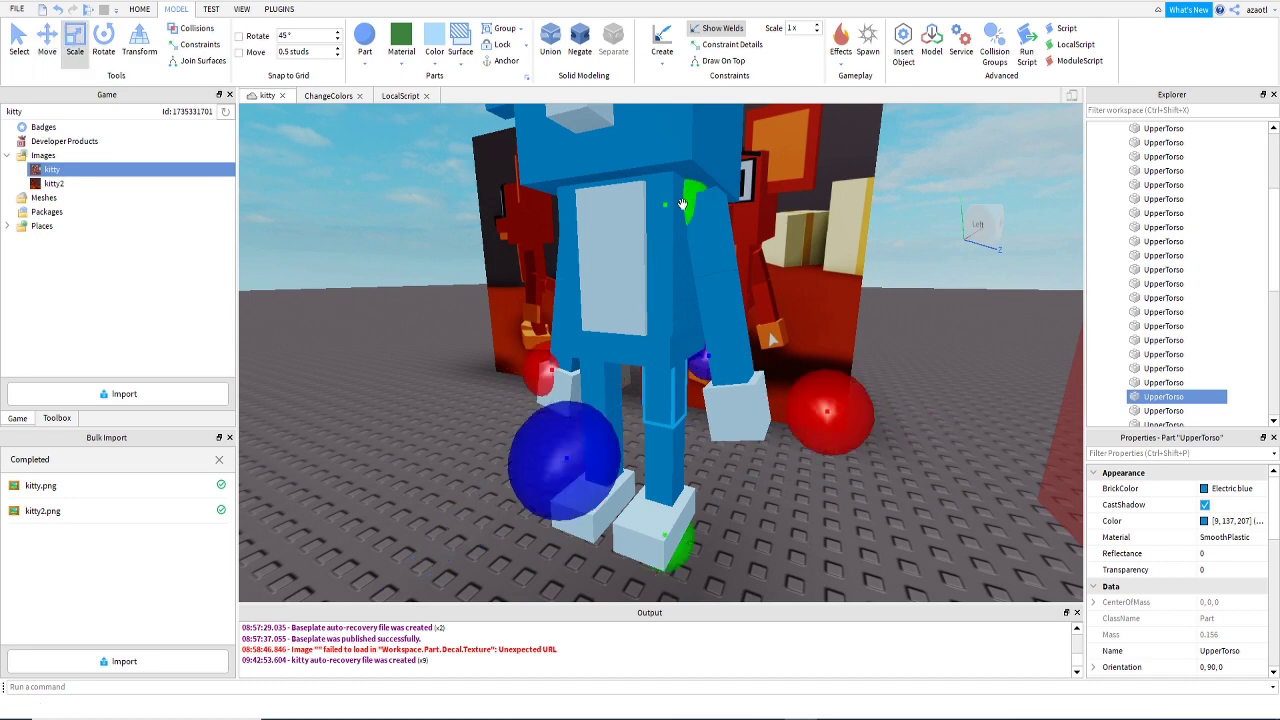
{"action": "mouse_move", "coordinate": [686, 205]}
{"action": "left_mouse_down"}
{"action": "mouse_move", "coordinate": [690, 192]}
{"action": "mouse_move", "coordinate": [695, 216]}
{"action": "left_mouse_up"}
{"action": "right_click_drag", "start_coordinate": [695, 216], "coordinate": [665, 220]}
{"action": "left_click_drag", "start_coordinate": [665, 220], "coordinate": [666, 212]}
Delete the foot and both leg blocks on the mouse's right side.
{"action": "right_click_drag", "start_coordinate": [666, 212], "coordinate": [601, 468]}
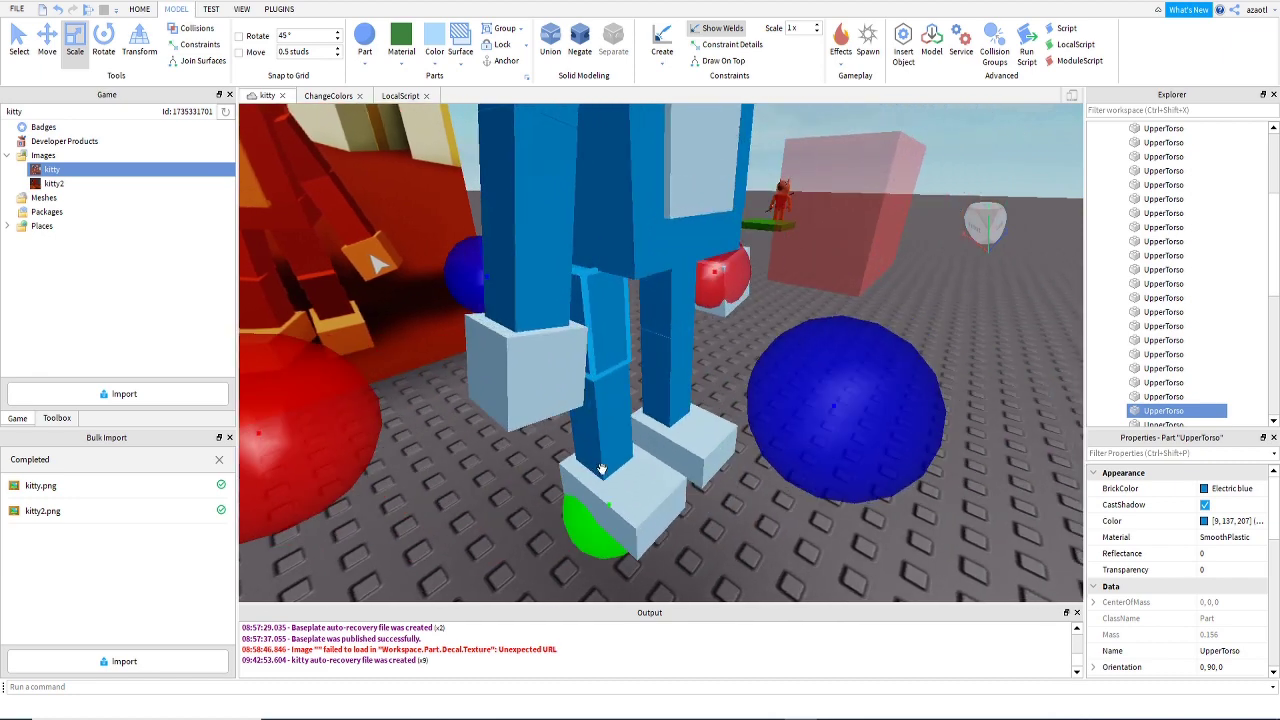
{"action": "right_click_drag", "start_coordinate": [655, 435], "coordinate": [610, 465]}
{"action": "left_click", "coordinate": [655, 466]}
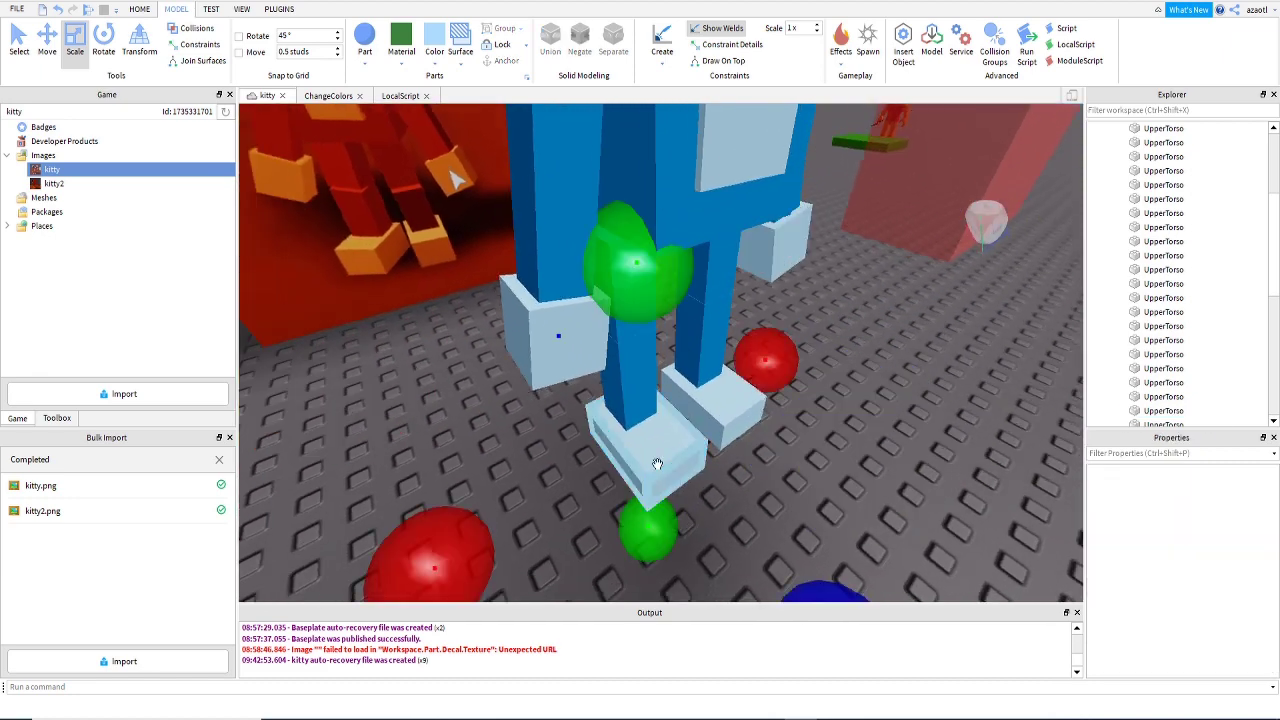
{"action": "left_click", "coordinate": [621, 309], "text": "ctrl"}
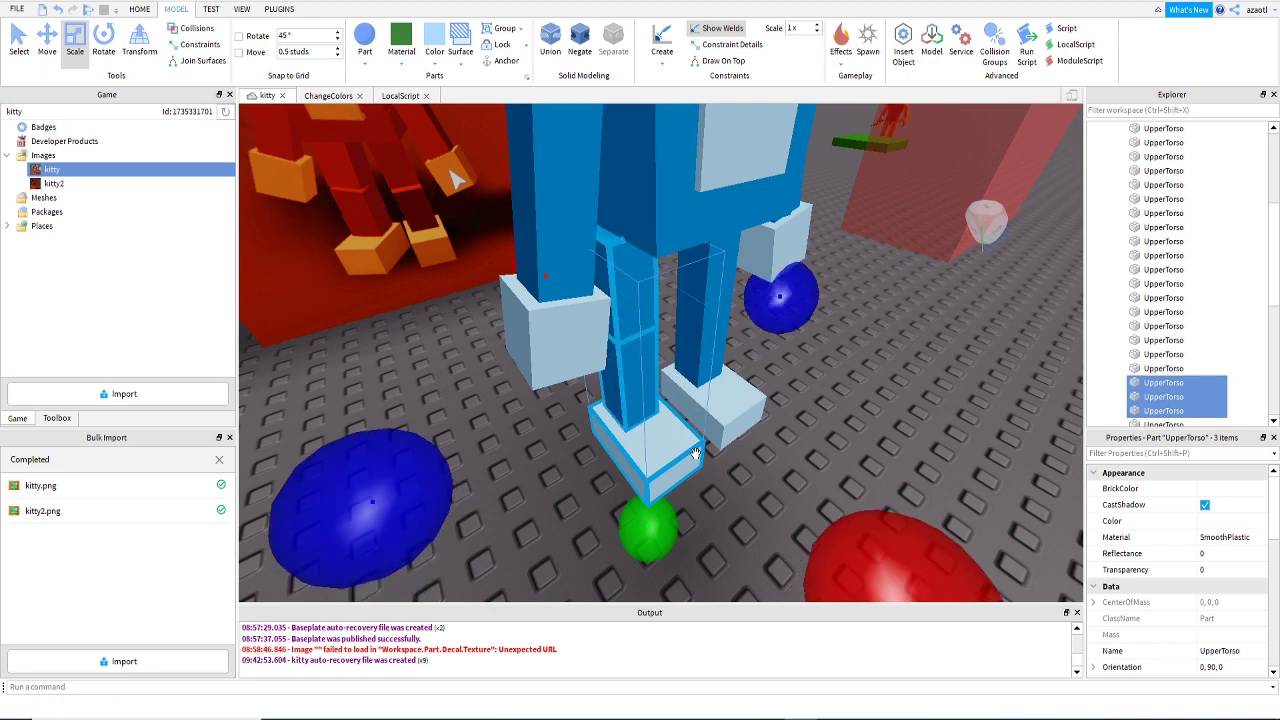
{"action": "key", "text": "Delete"}
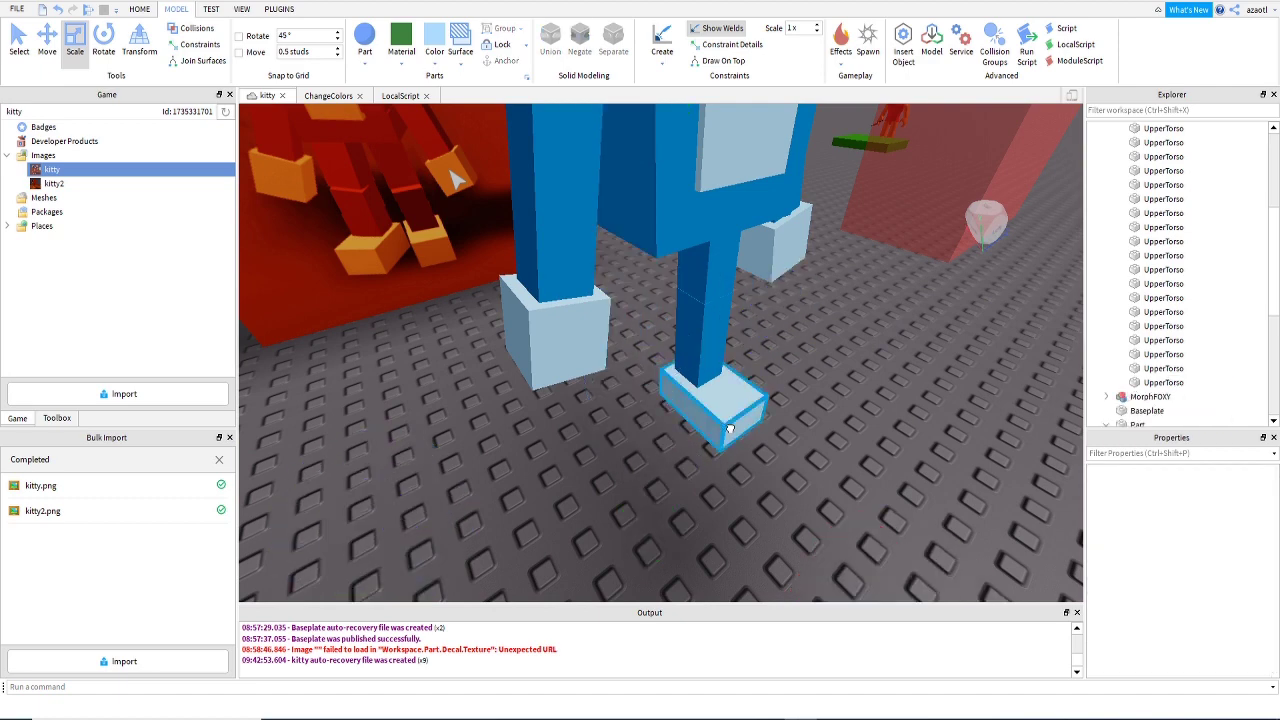
Duplicate the foot and two leg blocks and shift the copy sideways under the torso to form the leg on the mouse's right side.
{"action": "left_click", "coordinate": [712, 405]}
{"action": "left_click", "coordinate": [703, 287], "text": "ctrl"}
{"action": "left_click", "coordinate": [703, 287], "text": "ctrl"}
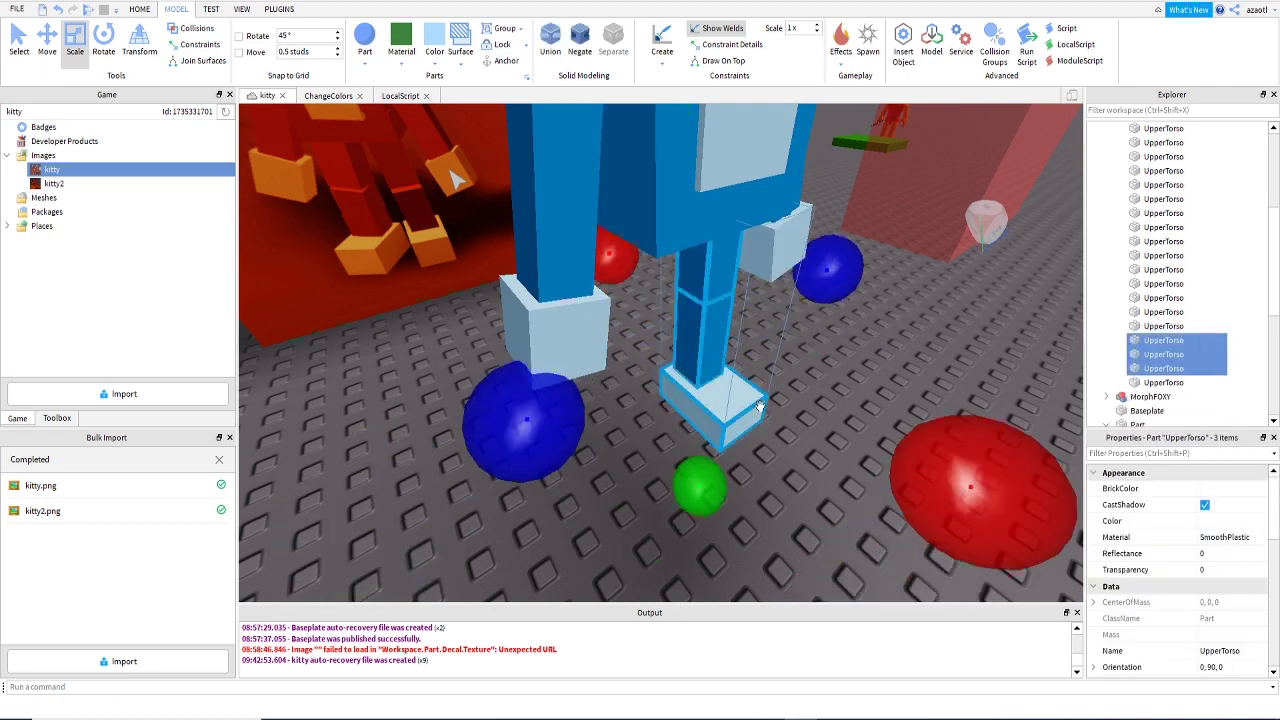
{"action": "right_click_drag", "start_coordinate": [760, 413], "coordinate": [760, 413]}
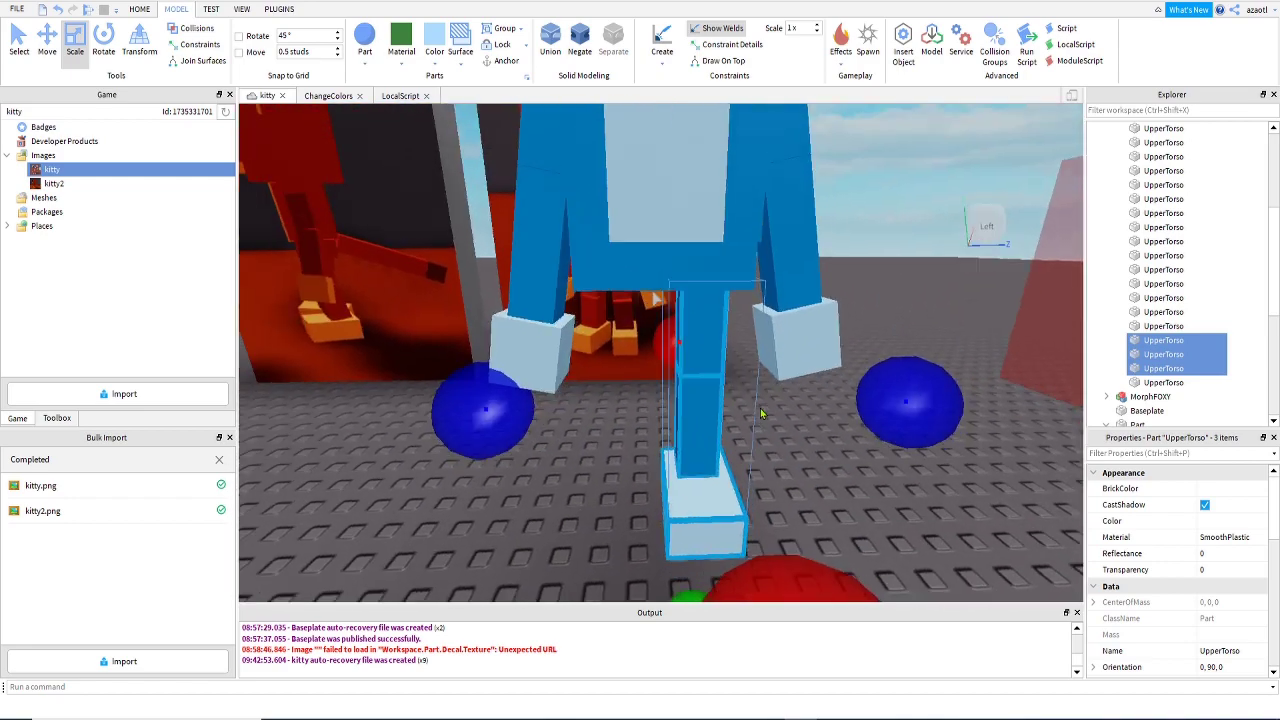
{"action": "left_click", "coordinate": [47, 40]}
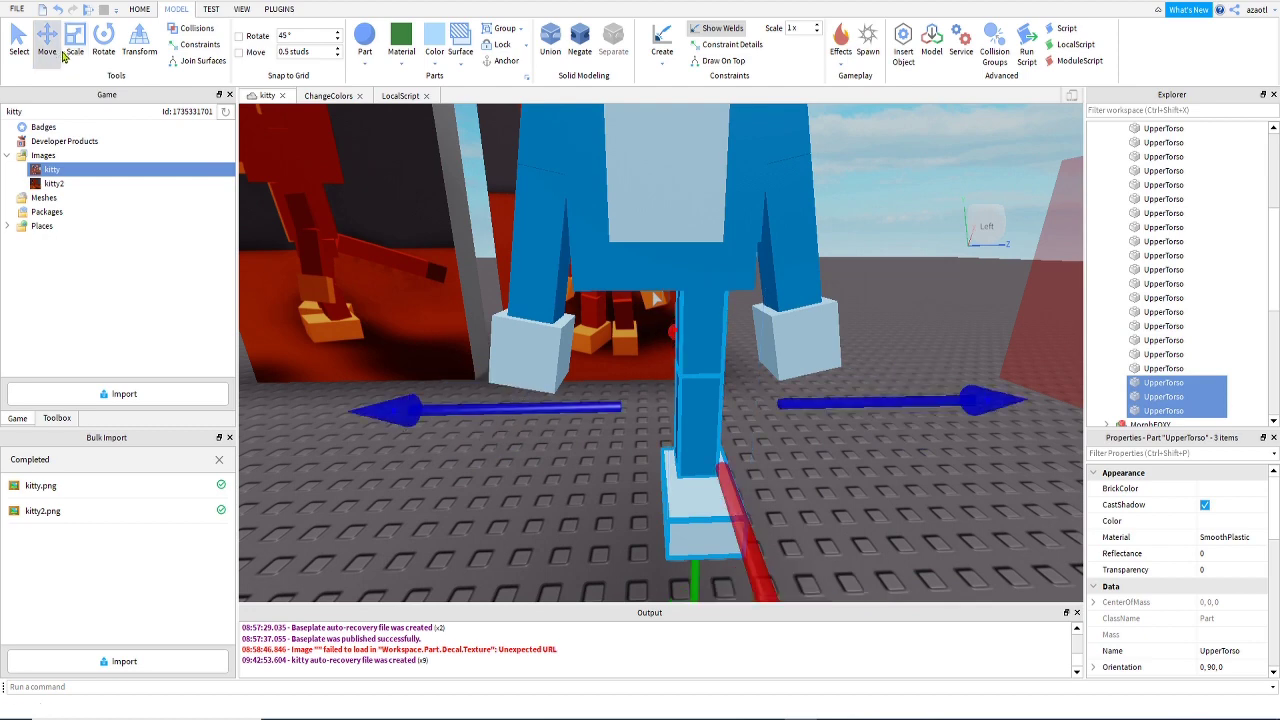
{"action": "left_click_drag", "start_coordinate": [910, 402], "coordinate": [823, 411]}
{"action": "right_click_drag", "start_coordinate": [829, 523], "coordinate": [828, 525]}
{"action": "left_click_drag", "start_coordinate": [829, 434], "coordinate": [831, 432]}
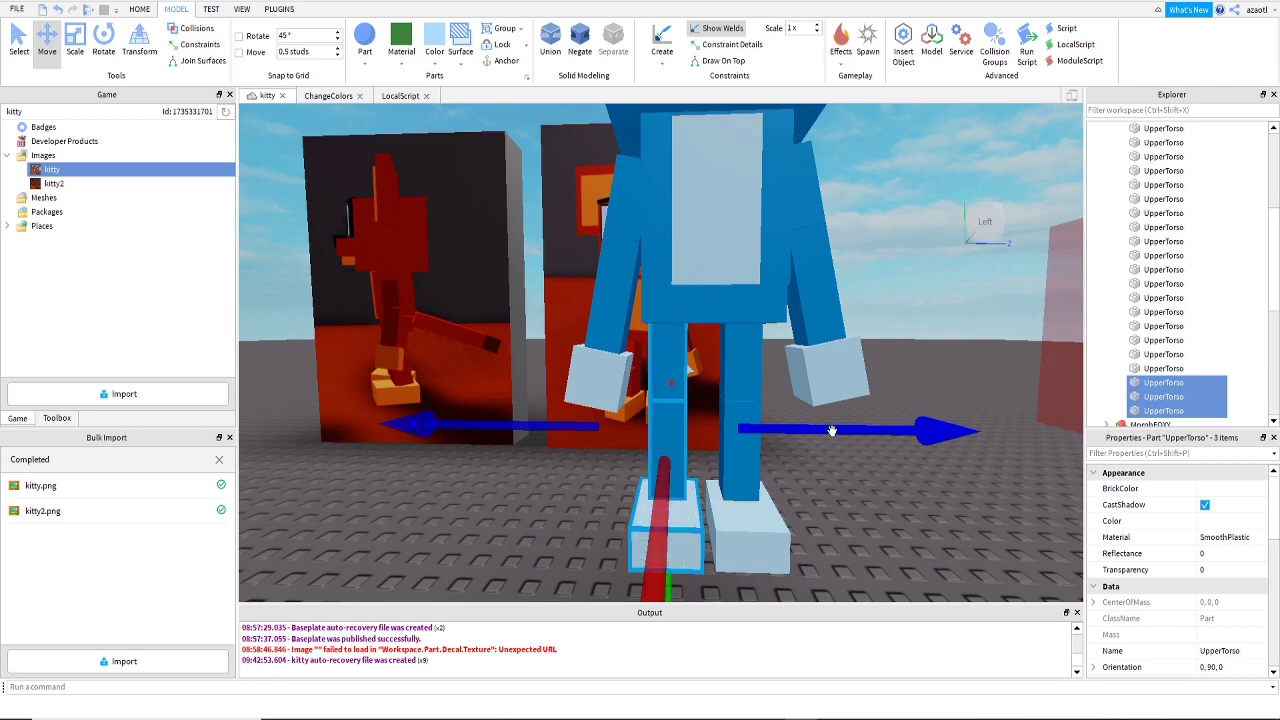
Select the foot and both leg blocks on the mouse's left side and adjust their sideways position under the torso.
{"action": "left_click", "coordinate": [731, 367]}
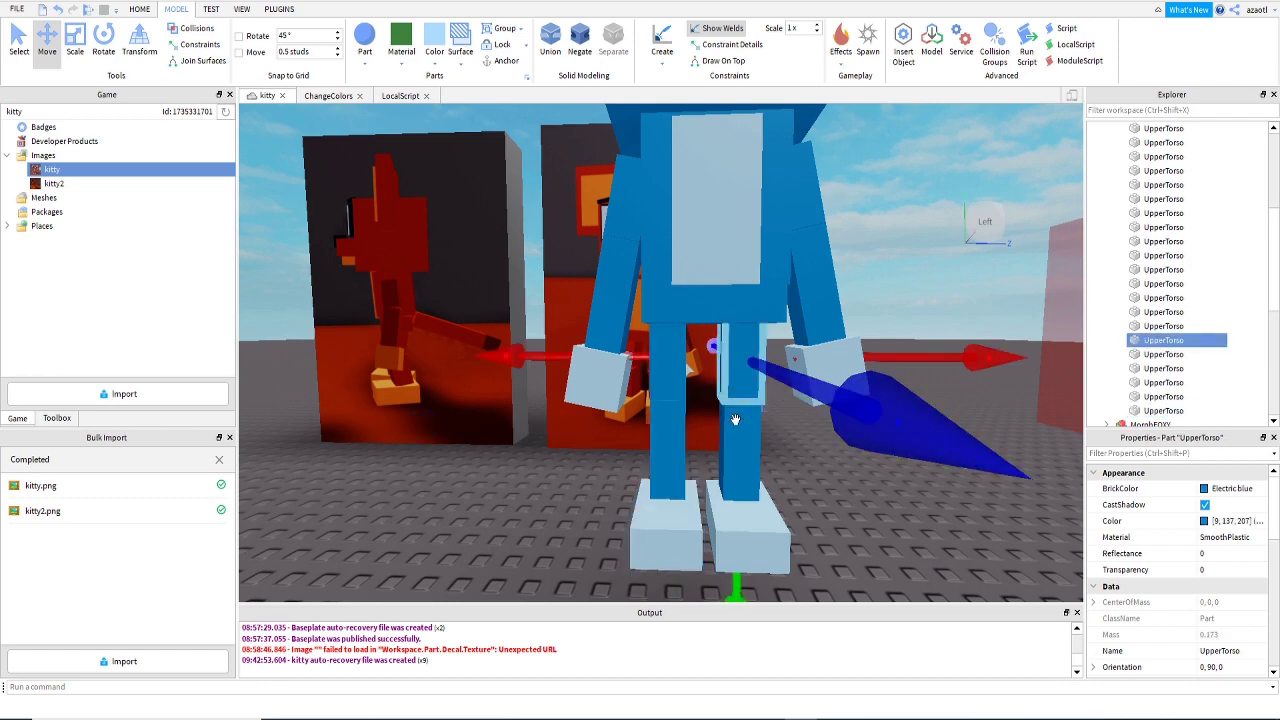
{"action": "left_click", "coordinate": [760, 492], "text": "ctrl"}
{"action": "right_click_drag", "start_coordinate": [677, 483], "coordinate": [988, 449]}
{"action": "left_click", "coordinate": [627, 398], "text": "ctrl"}
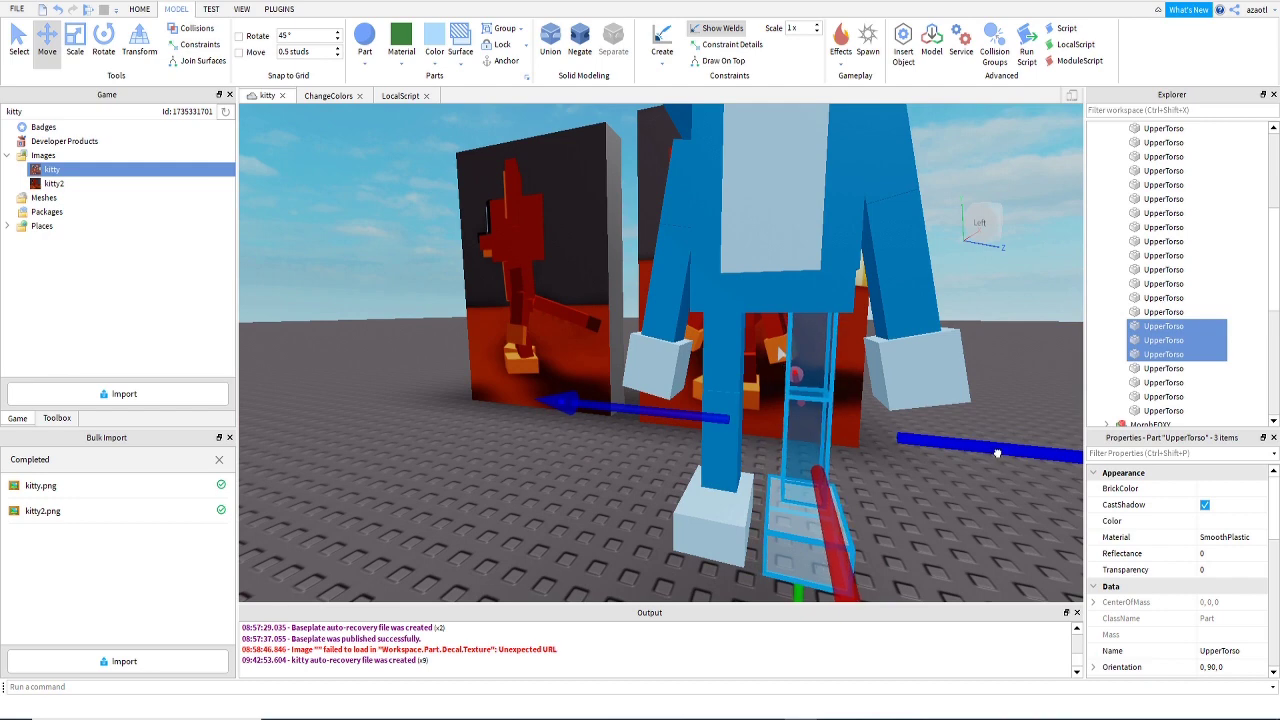
{"action": "right_click_drag", "start_coordinate": [997, 454], "coordinate": [973, 533]}
Compare the spacing and placement of both legs with the reference images from several angles.
{"action": "key", "text": "a"}
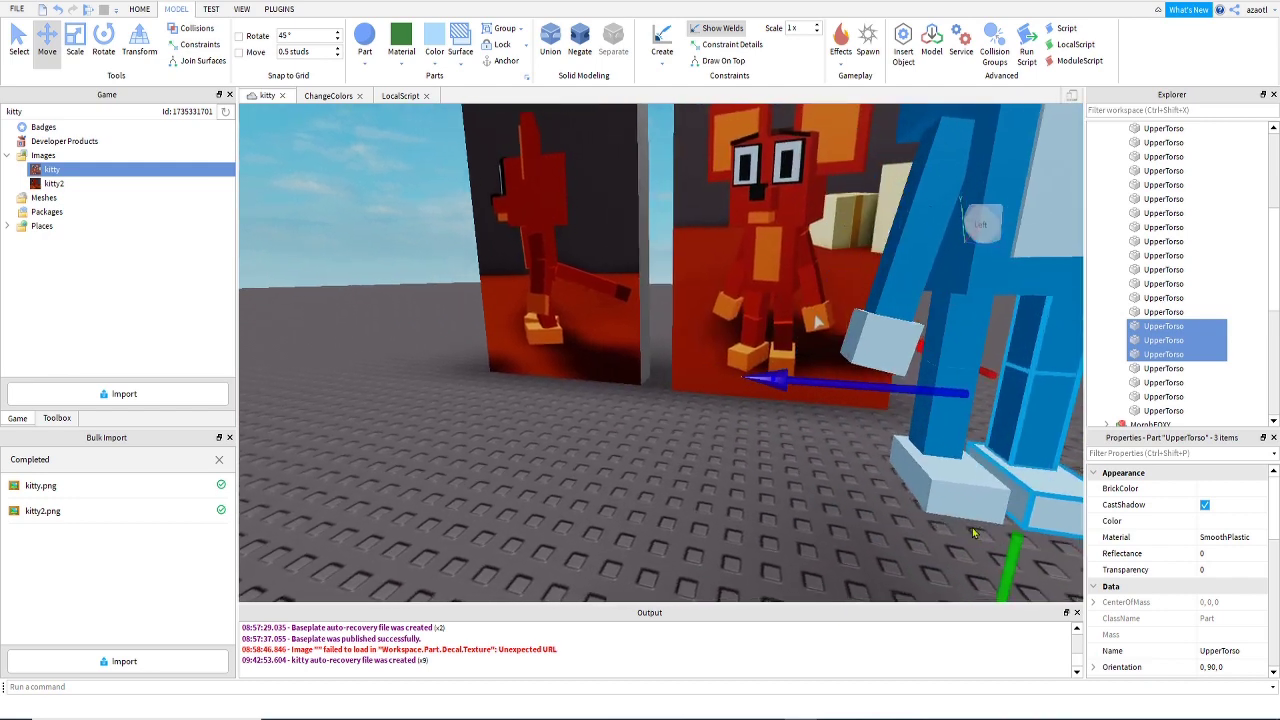
{"action": "right_click_drag", "start_coordinate": [973, 533], "coordinate": [972, 524]}
{"action": "key", "text": "a"}
{"action": "key", "text": "d"}
{"action": "key", "text": "d"}
{"action": "key", "text": "a"}
{"action": "key", "text": "d"}
{"action": "key", "text": "a"}
{"action": "key", "text": "a"}
{"action": "right_click_drag", "start_coordinate": [692, 565], "coordinate": [691, 558]}
{"action": "key", "text": "d"}
{"action": "key", "text": "a"}
{"action": "key", "text": "d"}
{"action": "key", "text": "e"}
{"action": "key", "text": "w"}
{"action": "key", "text": "d"}
{"action": "key", "text": "a"}
{"action": "key", "text": "a"}
{"action": "key", "text": "w"}
{"action": "key", "text": "d"}
{"action": "key", "text": "s"}
{"action": "key", "text": "s"}
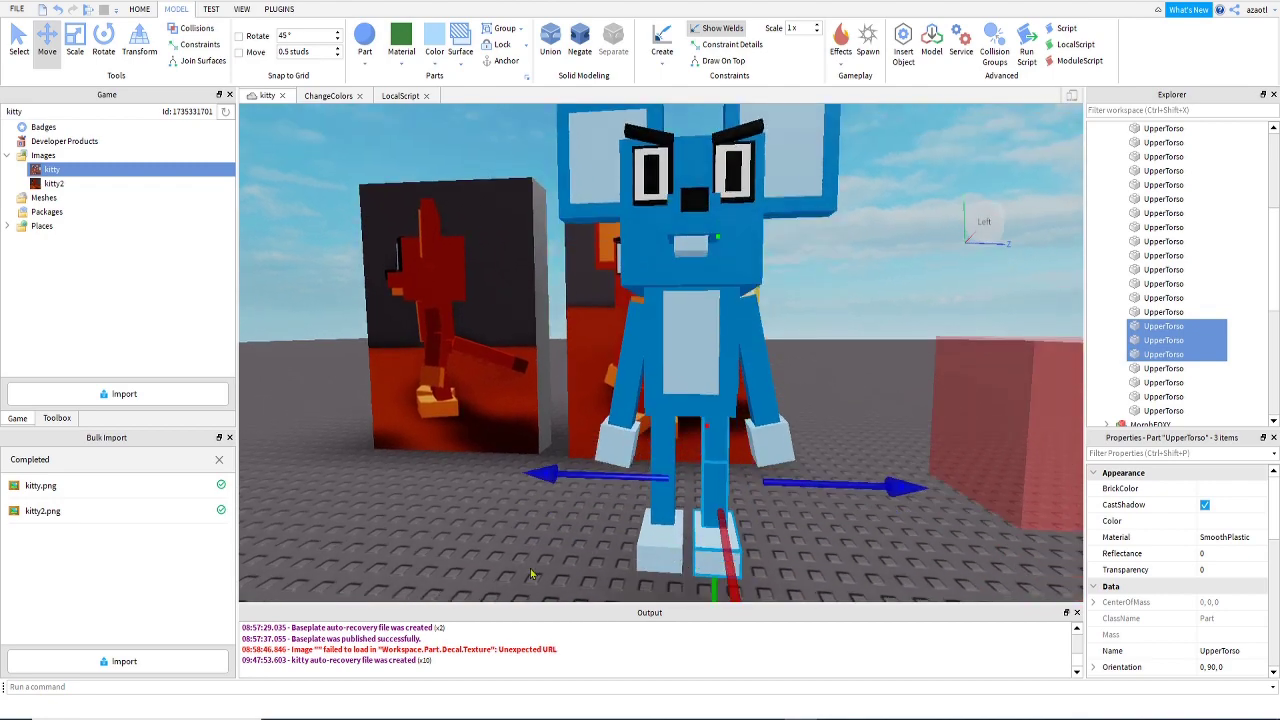
{"action": "key", "text": "a"}
{"action": "right_click_drag", "start_coordinate": [462, 557], "coordinate": [465, 561]}
{"action": "key", "text": "d"}
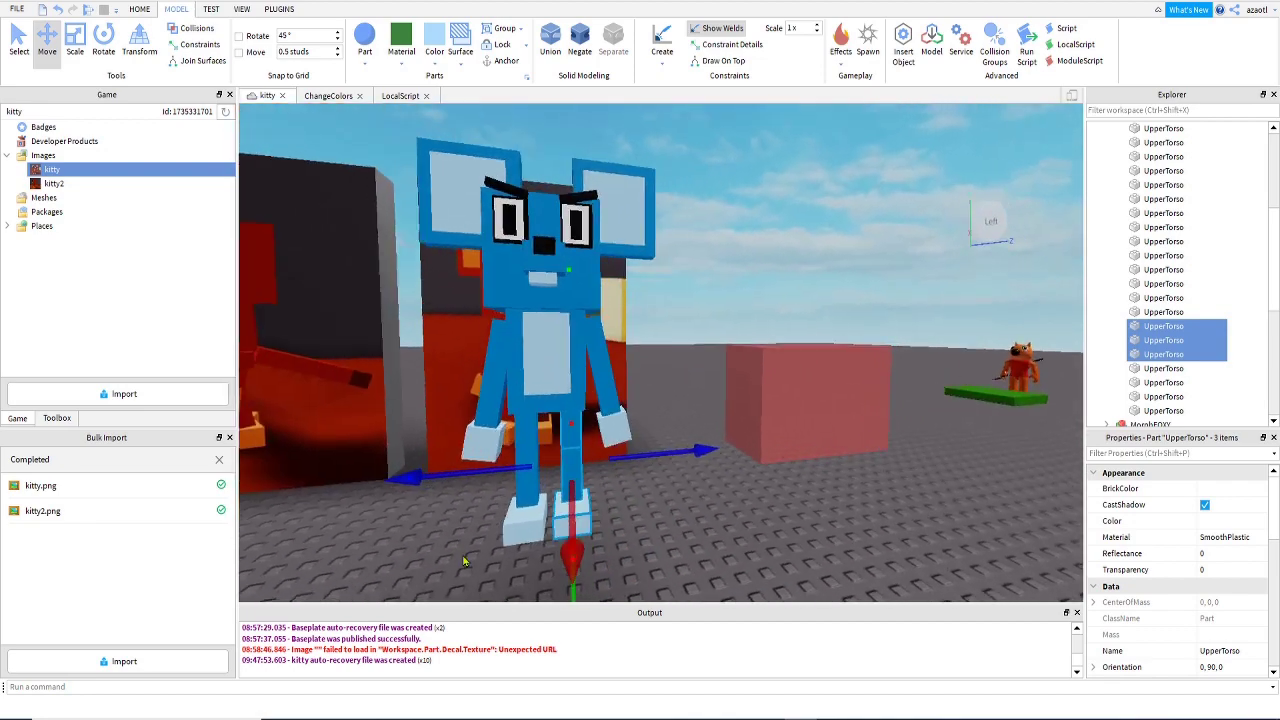
{"action": "key", "text": "w"}
{"action": "key", "text": "a"}
{"action": "key", "text": "a"}
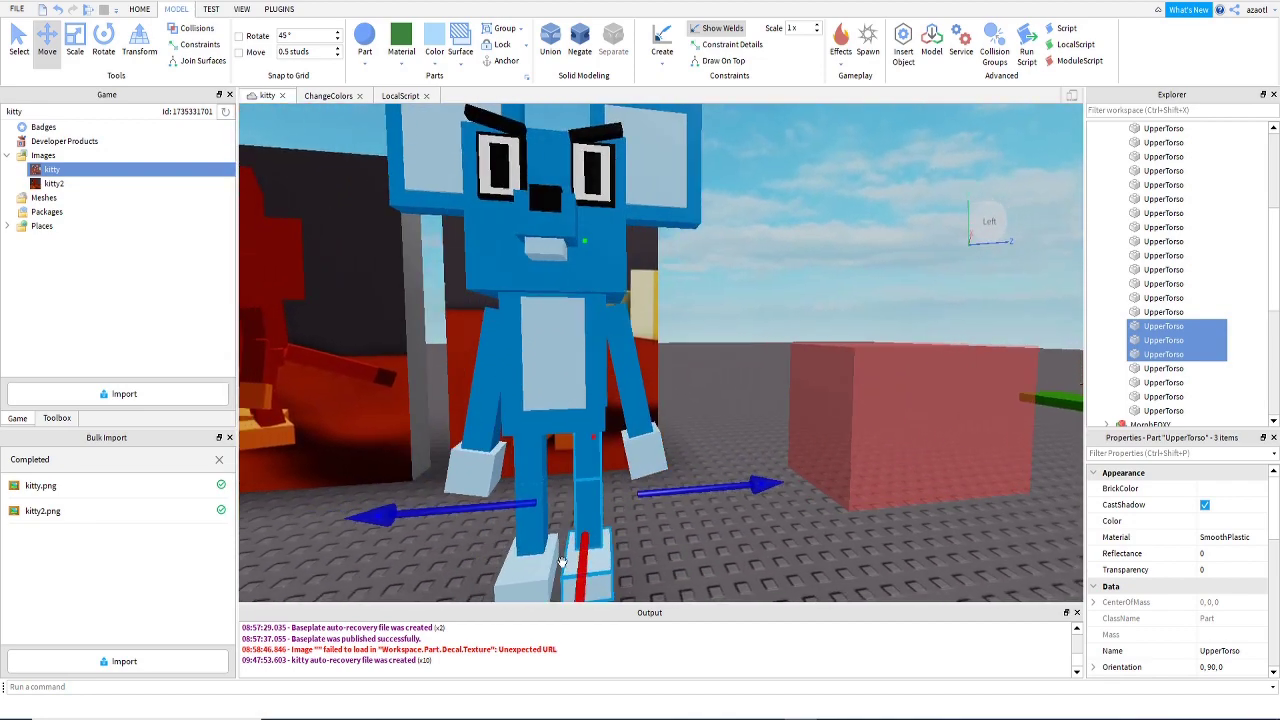
{"action": "left_click", "coordinate": [772, 566]}
{"action": "key", "text": "a"}
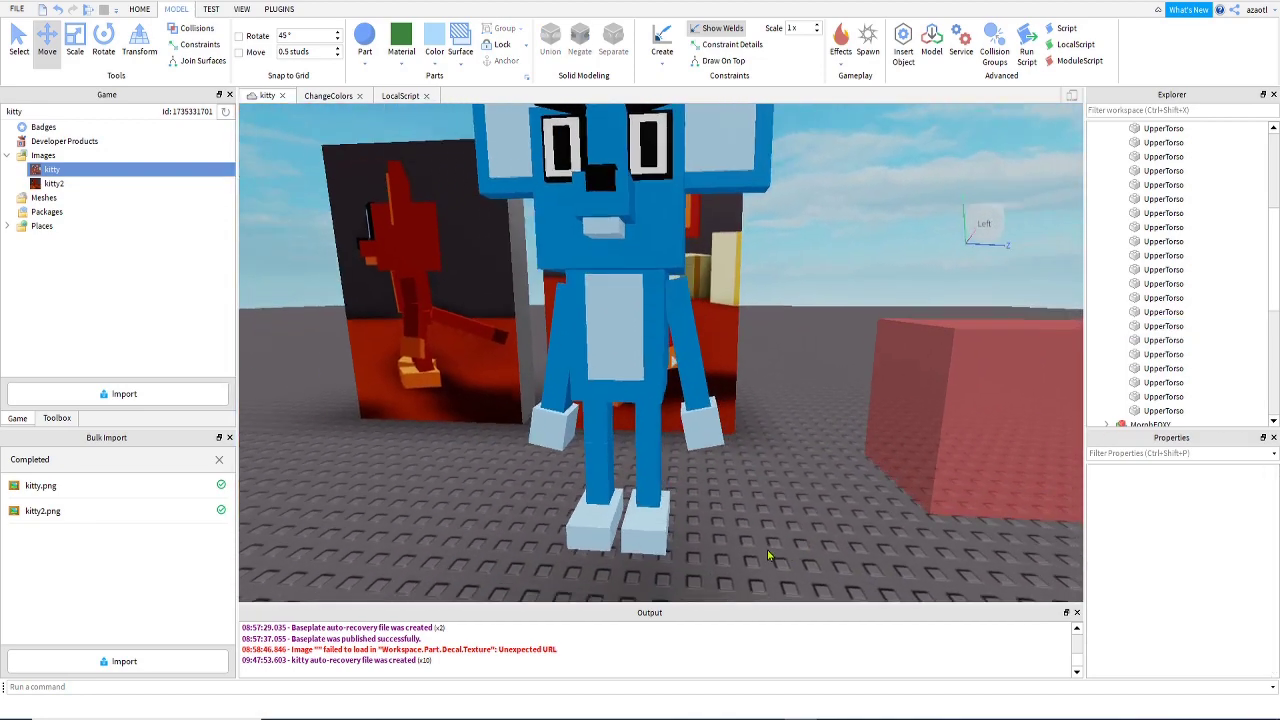
{"action": "key", "text": "s"}
{"action": "key", "text": "s"}
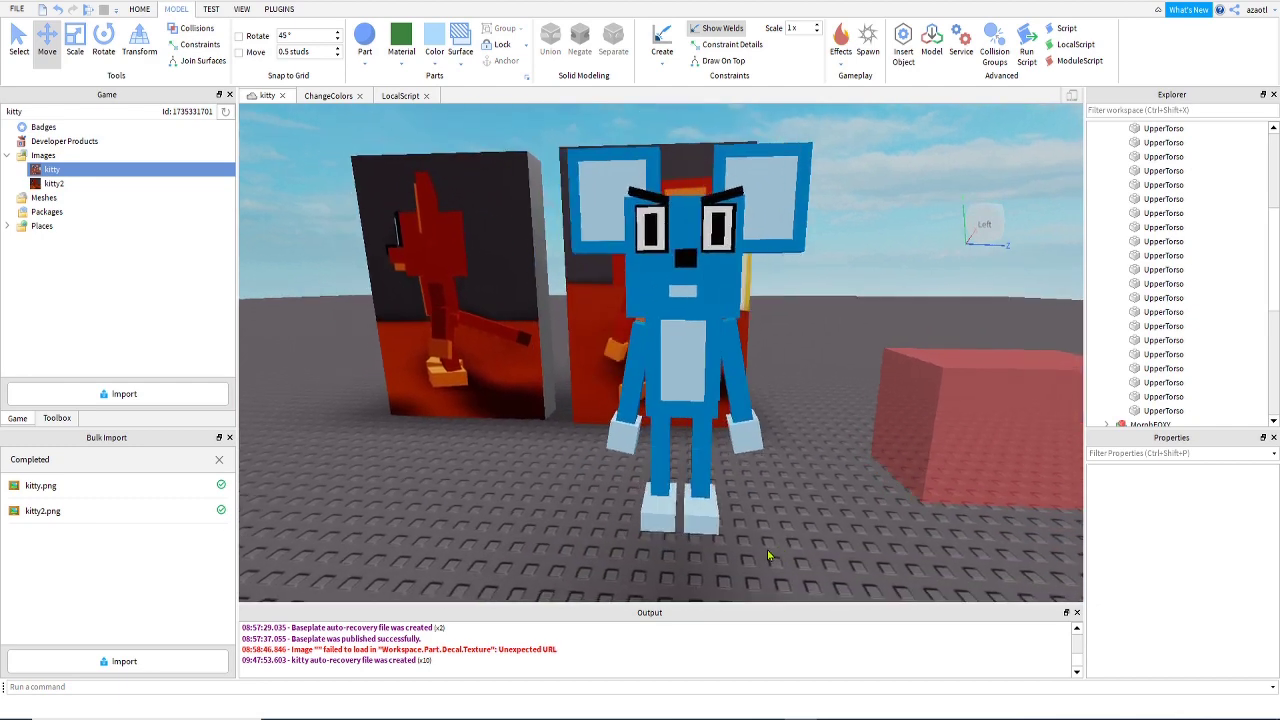
{"action": "key", "text": "w"}
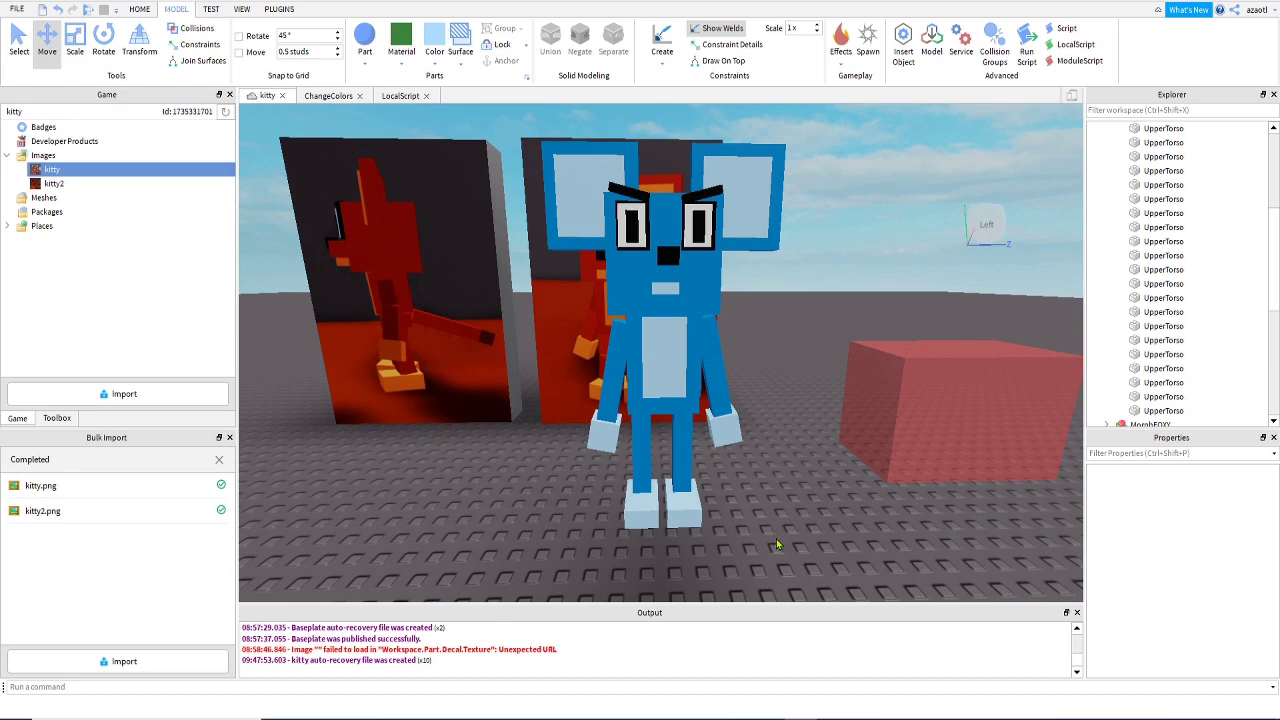
{"action": "right_click_drag", "start_coordinate": [883, 580], "coordinate": [883, 580]}
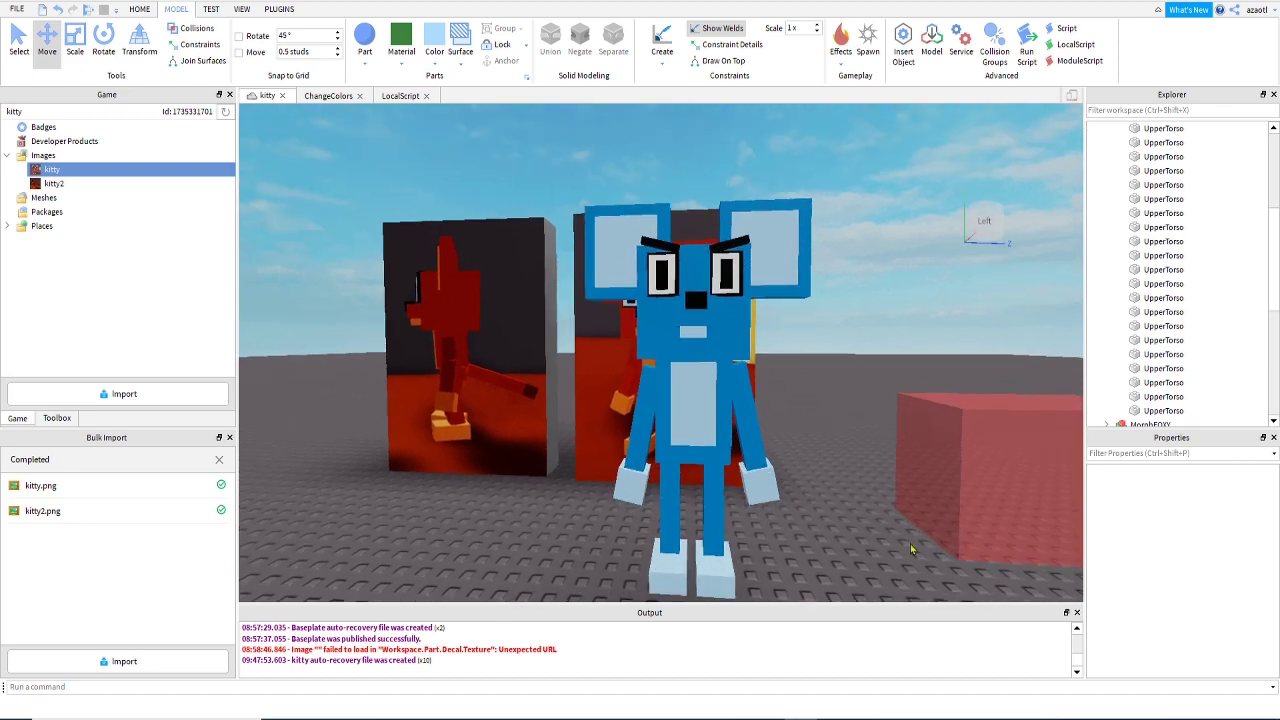
Select both arm blocks and the hand on the mouse's left side and adjust their height together.
{"action": "left_click", "coordinate": [747, 387]}
{"action": "right_click_drag", "start_coordinate": [742, 442], "coordinate": [840, 422]}
{"action": "left_click", "coordinate": [19, 42]}
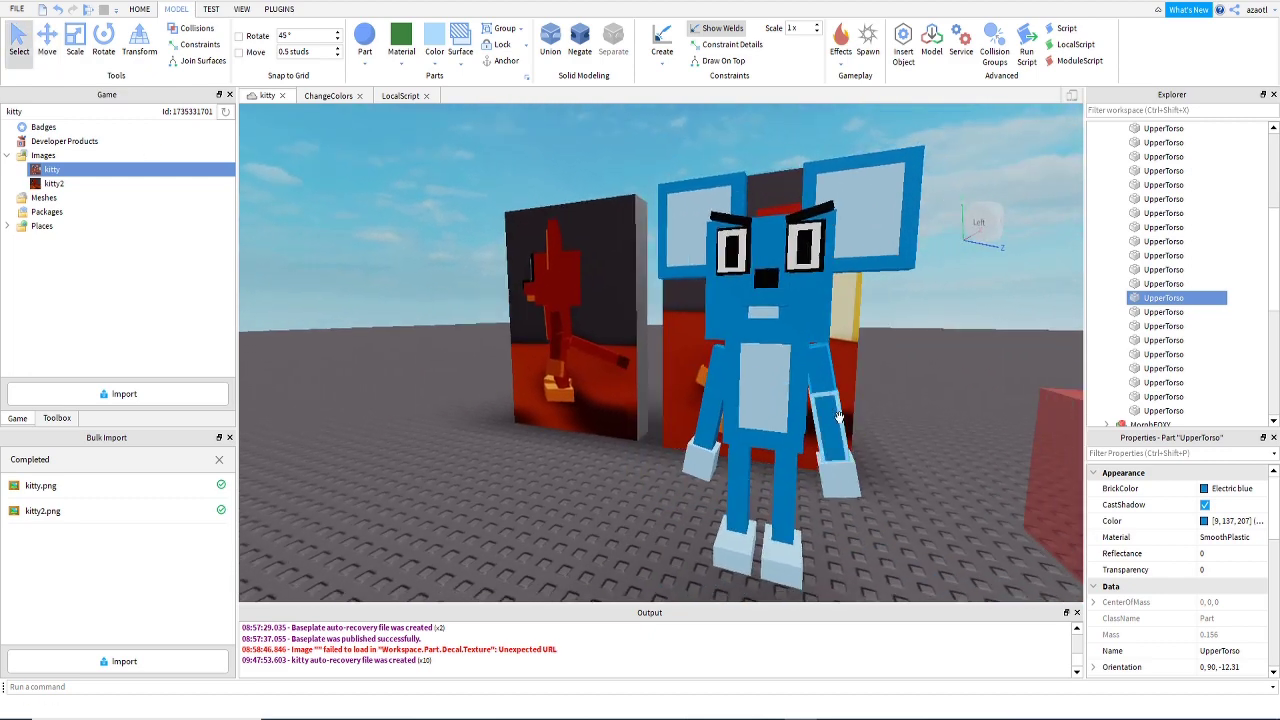
{"action": "left_click", "coordinate": [838, 428], "text": "ctrl"}
{"action": "left_click", "coordinate": [843, 484], "text": "ctrl"}
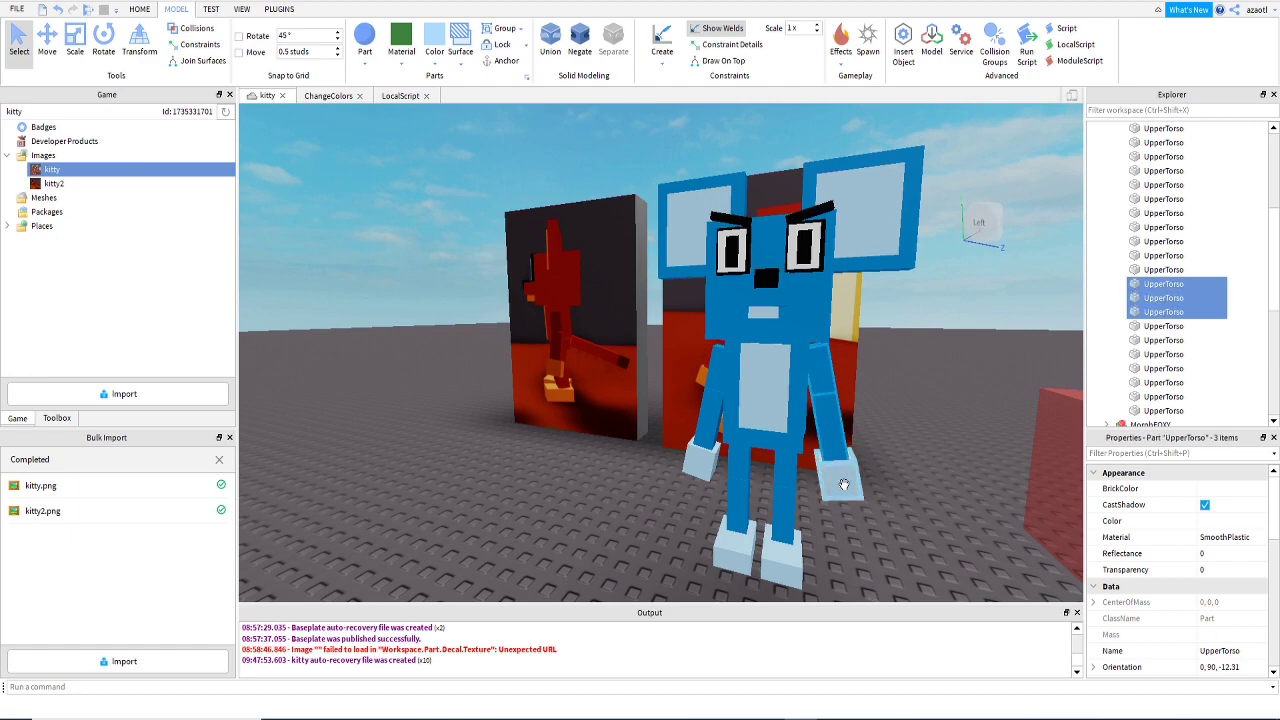
{"action": "left_click", "coordinate": [44, 36]}
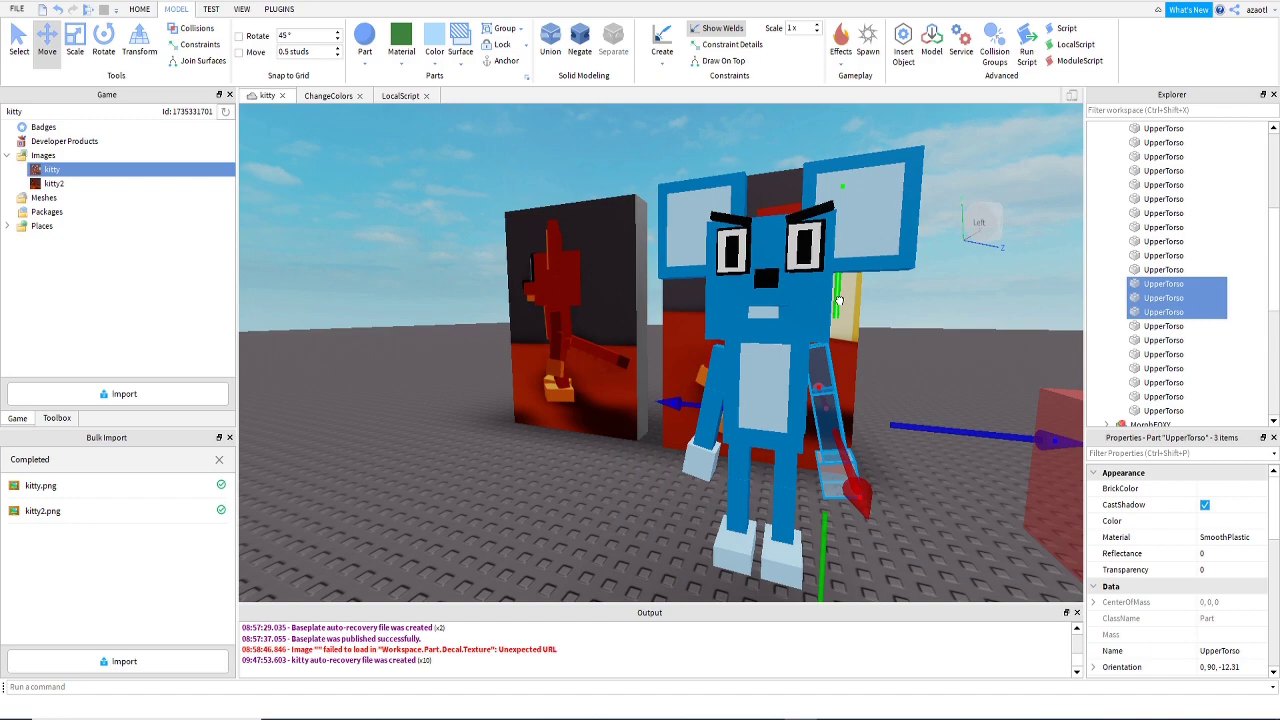
{"action": "left_click_drag", "start_coordinate": [839, 300], "coordinate": [825, 330]}
Compare the mouse's arms and torso with the front and side reference images.
{"action": "key", "text": "s"}
{"action": "right_click_drag", "start_coordinate": [784, 393], "coordinate": [785, 397]}
{"action": "key", "text": "a"}
{"action": "key", "text": "w"}
{"action": "key", "text": "d"}
{"action": "key", "text": "a"}
{"action": "key", "text": "d"}
{"action": "key", "text": "w"}
{"action": "key", "text": "a"}
{"action": "key", "text": "w"}
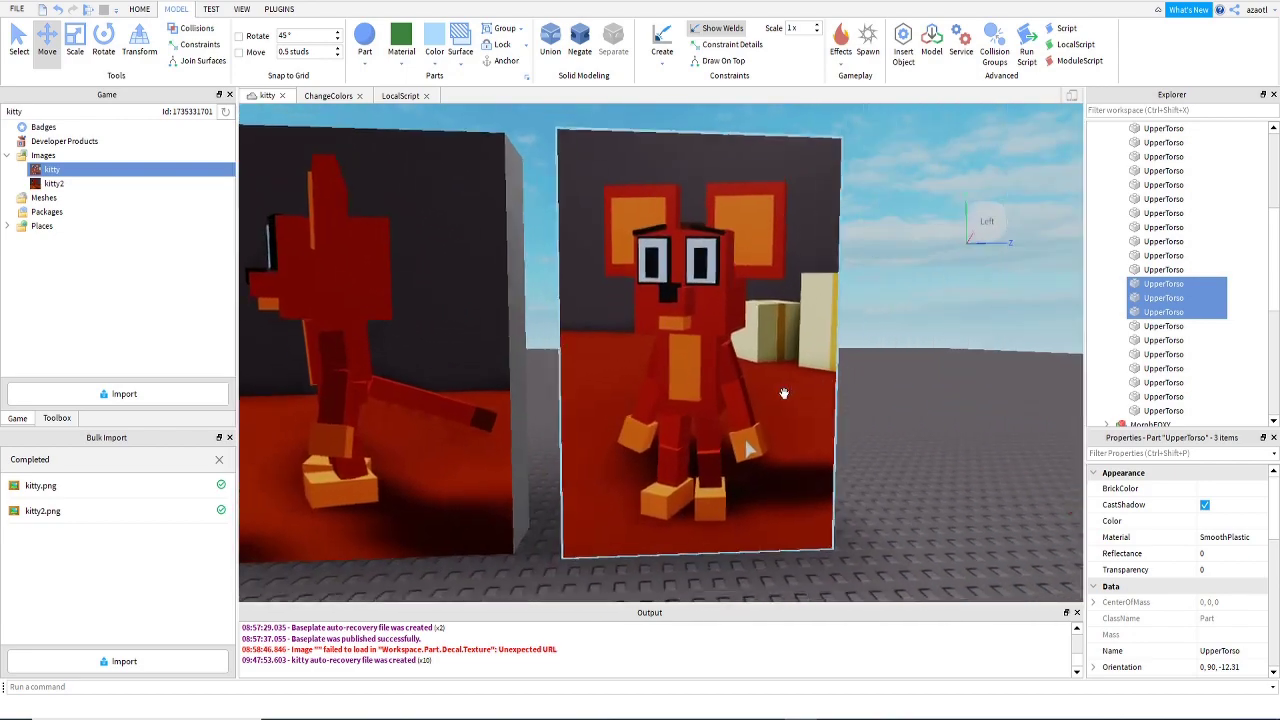
{"action": "key", "text": "s"}
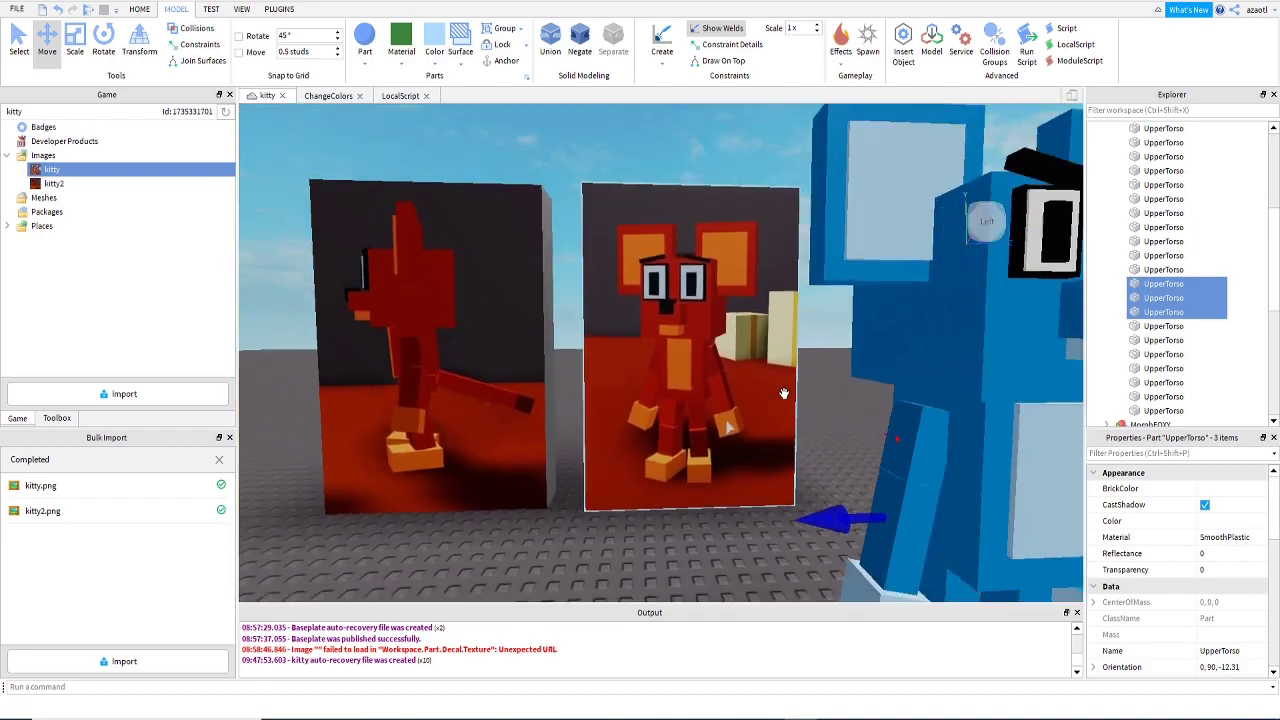
{"action": "key", "text": "w"}
{"action": "key", "text": "w"}
{"action": "right_click_drag", "start_coordinate": [784, 393], "coordinate": [784, 393]}
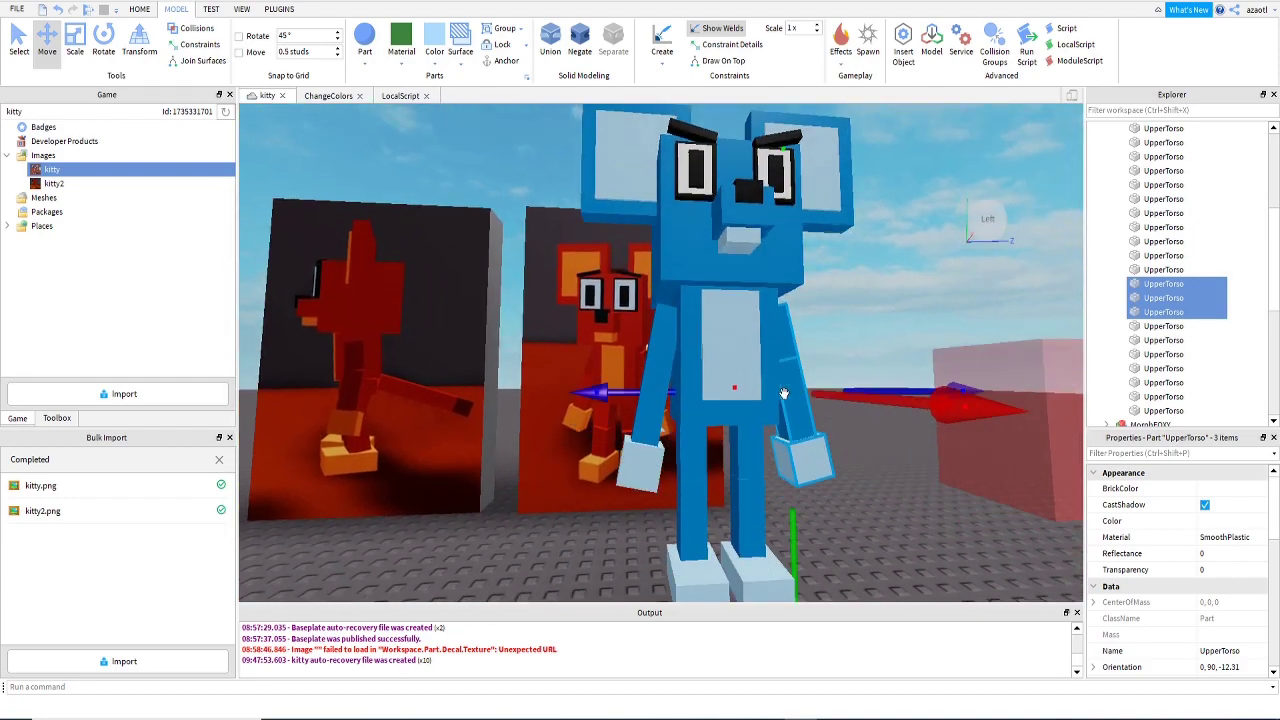
Scale the LowerTorso block vertically, extending it downward over the legs and trimming its top end.
{"action": "left_click", "coordinate": [728, 421]}
{"action": "left_click", "coordinate": [75, 45]}
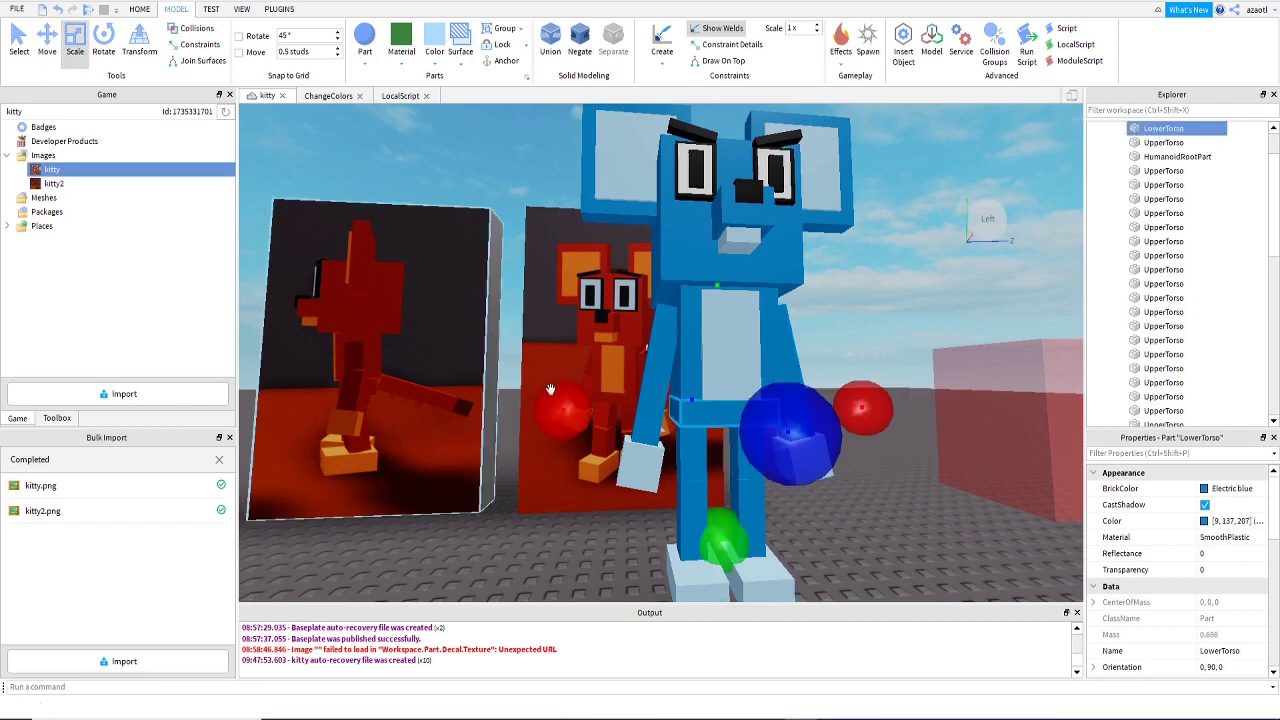
{"action": "left_click_drag", "start_coordinate": [724, 537], "coordinate": [726, 545]}
{"action": "right_click_drag", "start_coordinate": [771, 506], "coordinate": [768, 498]}
{"action": "key", "text": "a"}
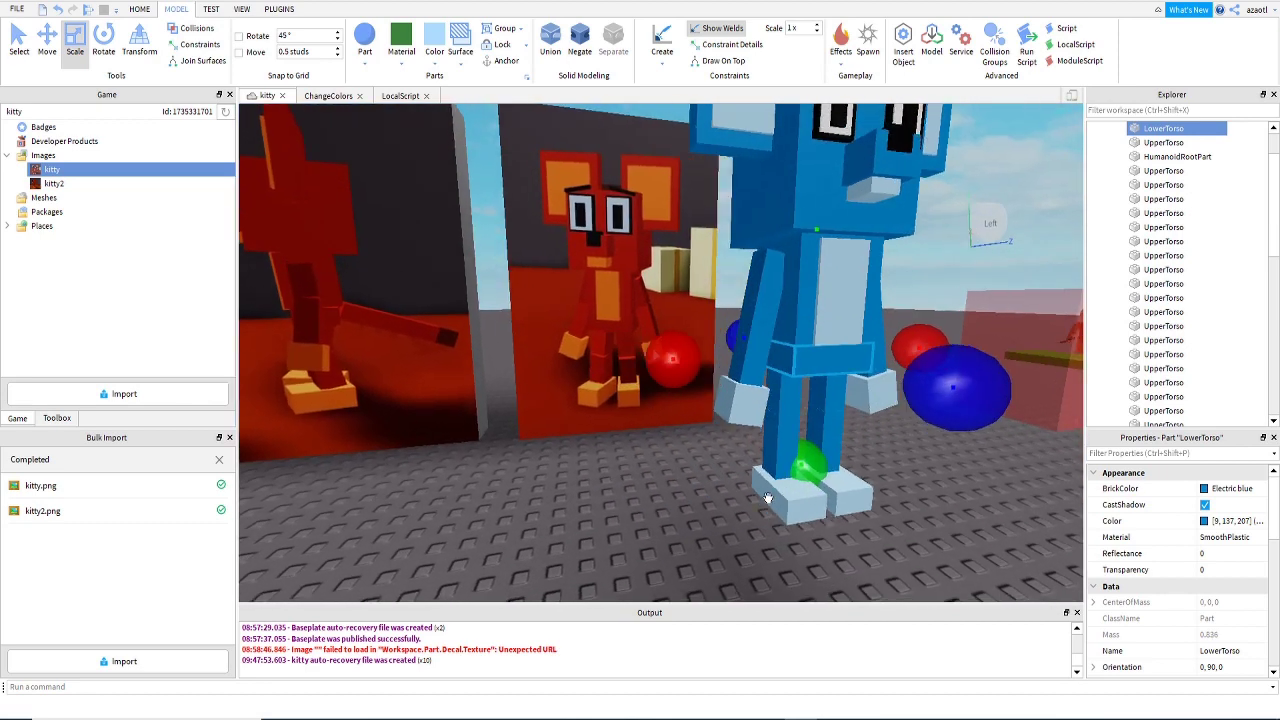
{"action": "left_click", "coordinate": [603, 520]}
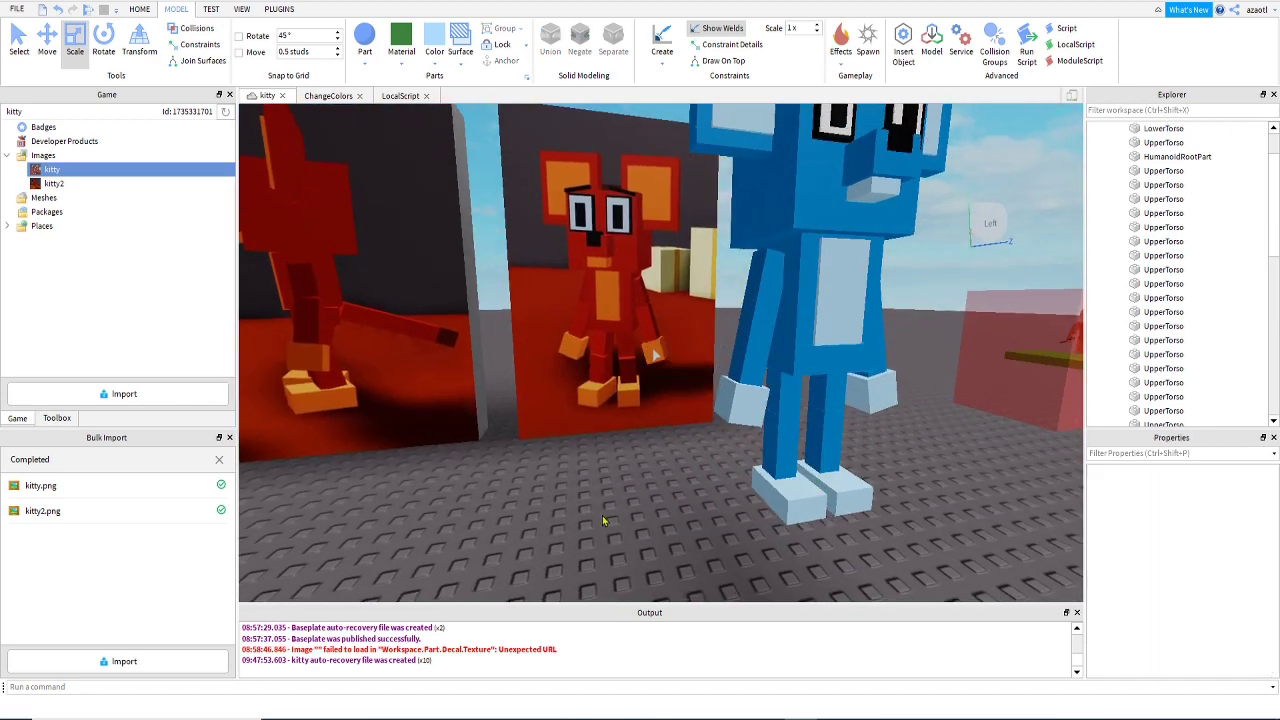
{"action": "left_click", "coordinate": [823, 380]}
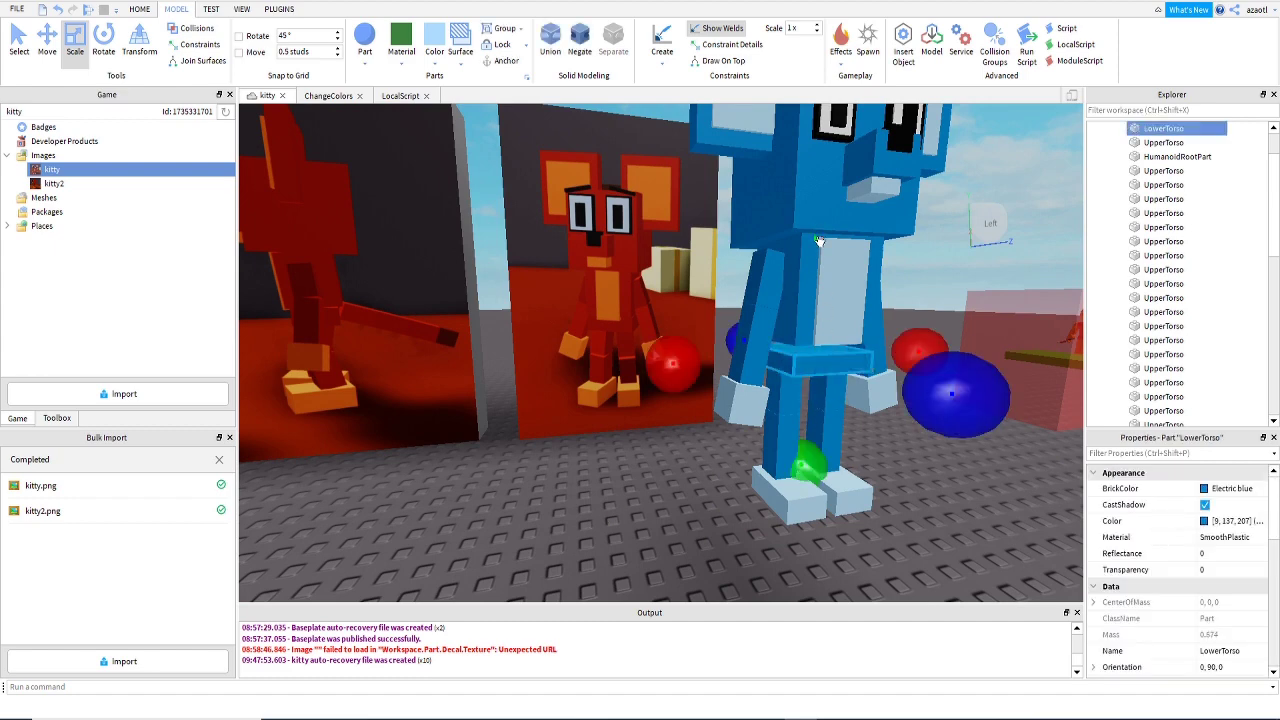
Lengthen the light blue belly panel downward and trim the height of the LowerTorso block to match.
{"action": "left_click", "coordinate": [849, 311]}
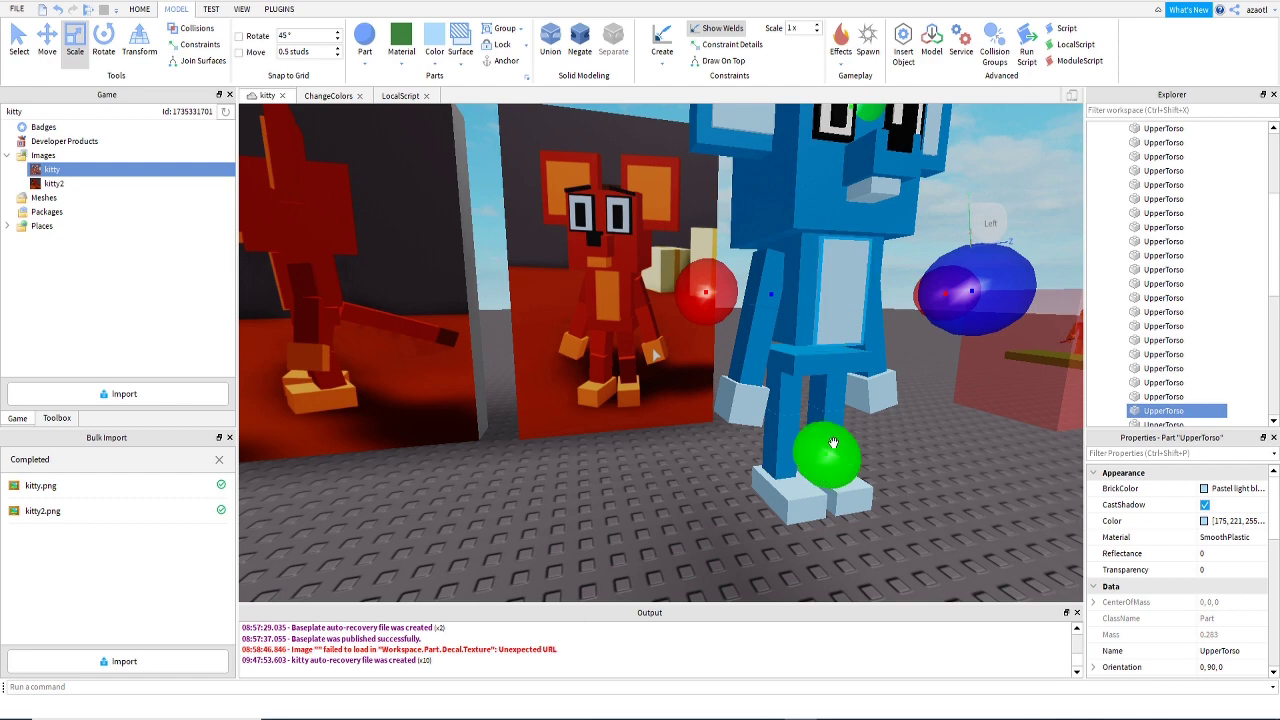
{"action": "left_click_drag", "start_coordinate": [830, 448], "coordinate": [814, 444]}
{"action": "left_click", "coordinate": [796, 336]}
{"action": "left_click", "coordinate": [938, 499]}
Inspect the proportions of the whole mouse from the front against the reference images.
{"action": "scroll", "coordinate": [938, 499], "scroll_direction": "up", "scroll_amount": 2}
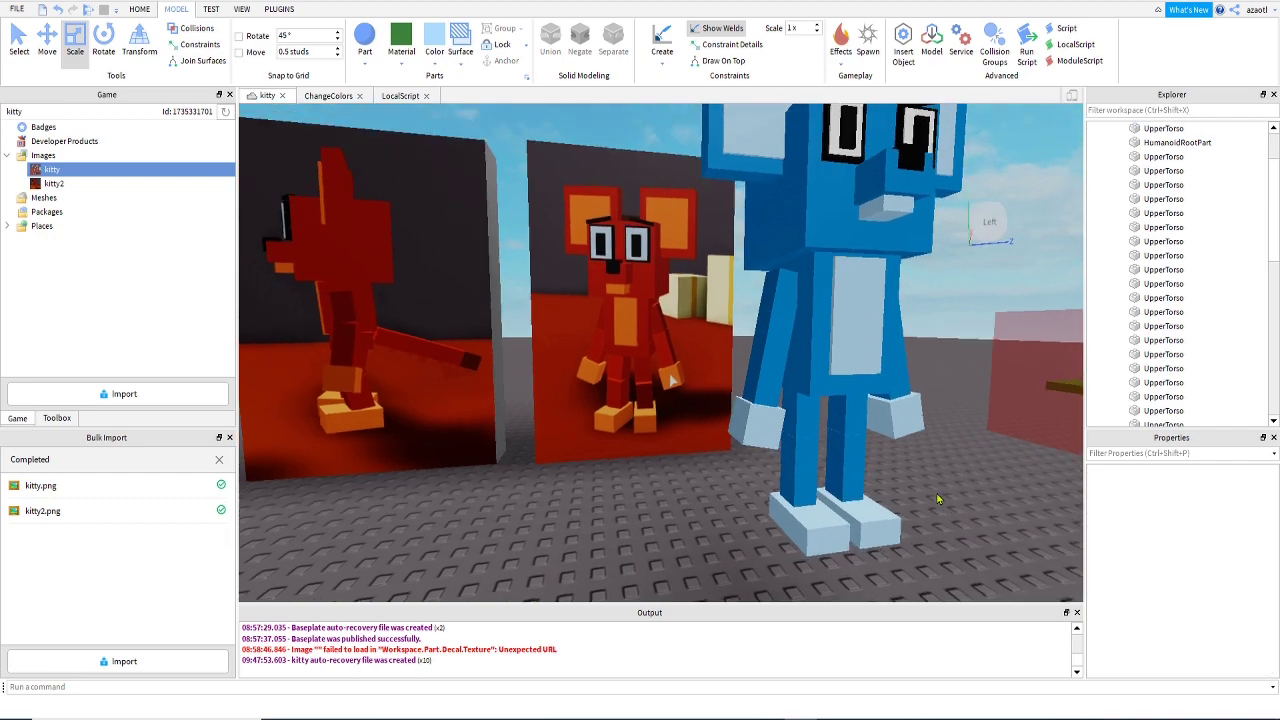
{"action": "scroll", "coordinate": [938, 499], "scroll_direction": "down", "scroll_amount": 5}
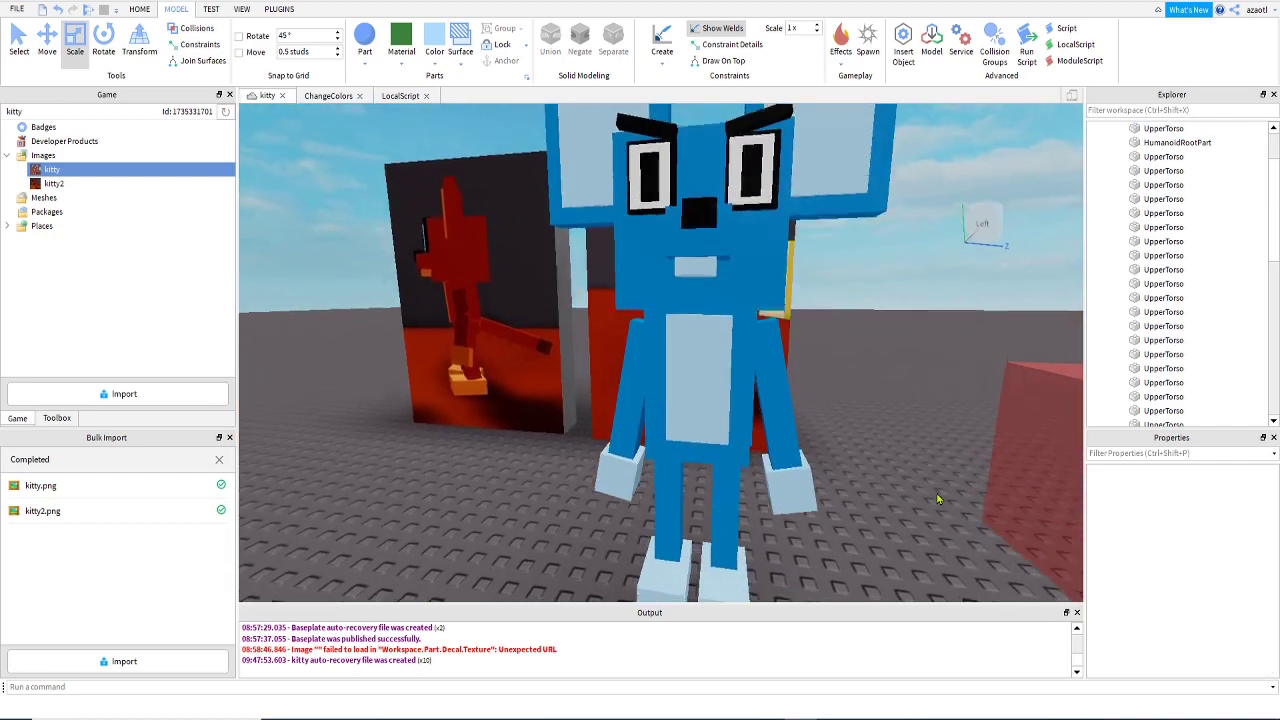
{"action": "key", "text": "a"}
{"action": "right_click_drag", "start_coordinate": [936, 491], "coordinate": [936, 491]}
{"action": "scroll", "coordinate": [937, 495], "scroll_direction": "up", "scroll_amount": 3}
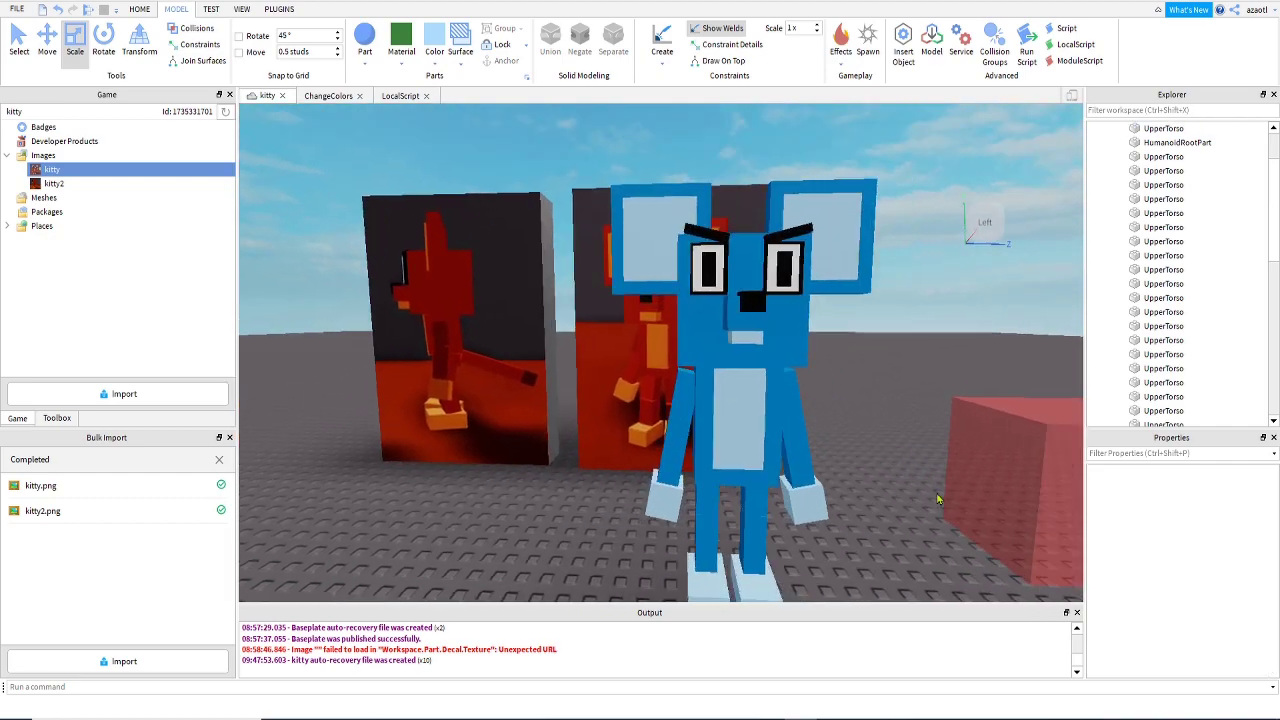
{"action": "right_click_drag", "start_coordinate": [938, 499], "coordinate": [938, 499]}
{"action": "key", "text": "d"}
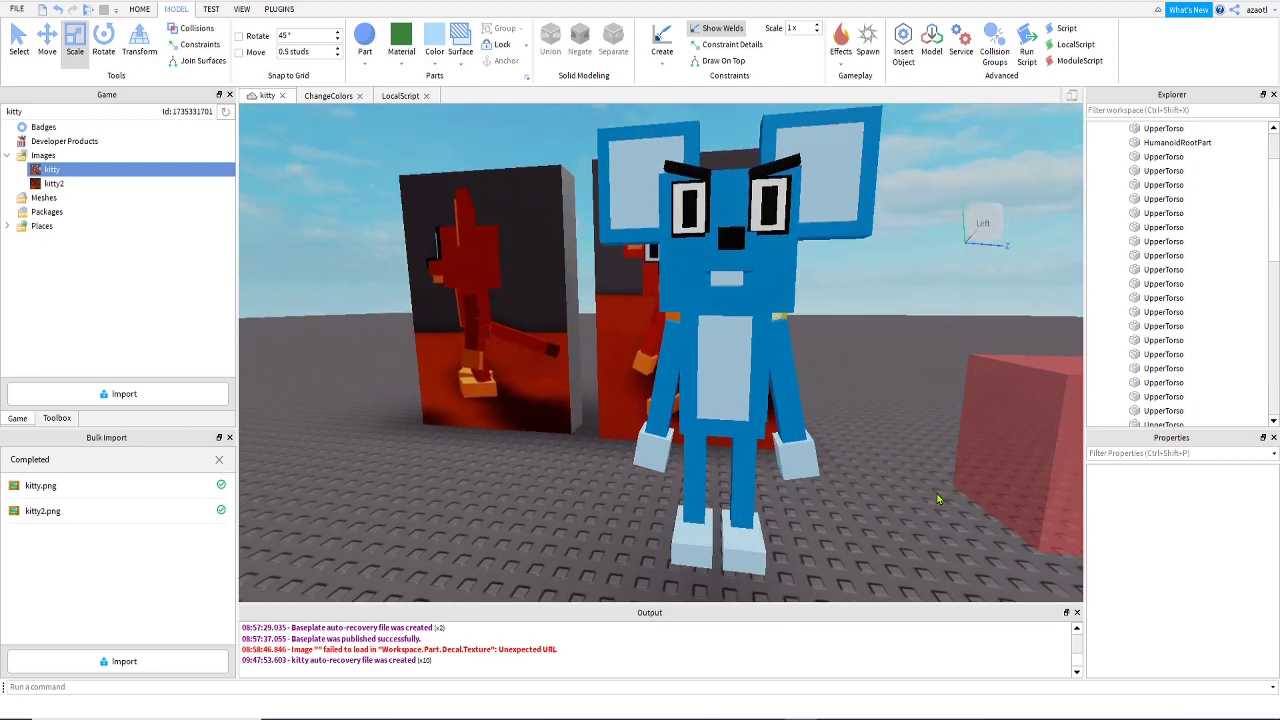
{"action": "scroll", "coordinate": [908, 424], "scroll_direction": "up", "scroll_amount": 2}
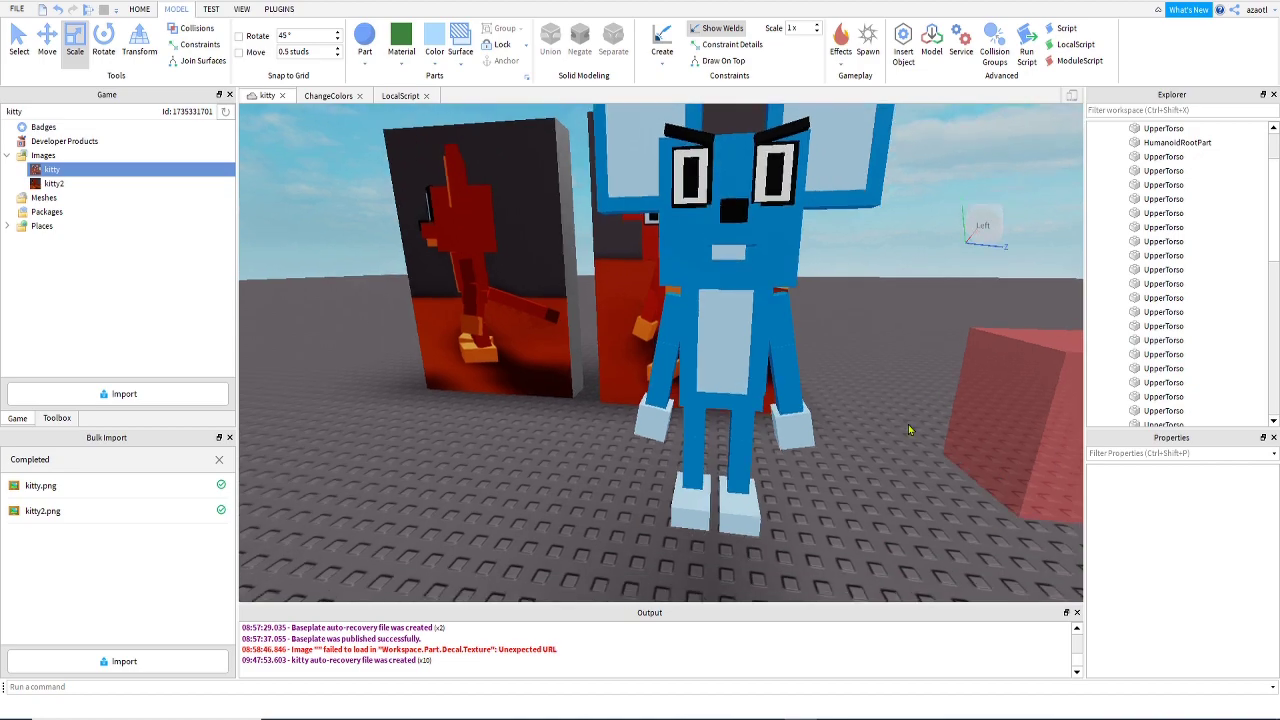
{"action": "right_click_drag", "start_coordinate": [908, 424], "coordinate": [909, 428]}
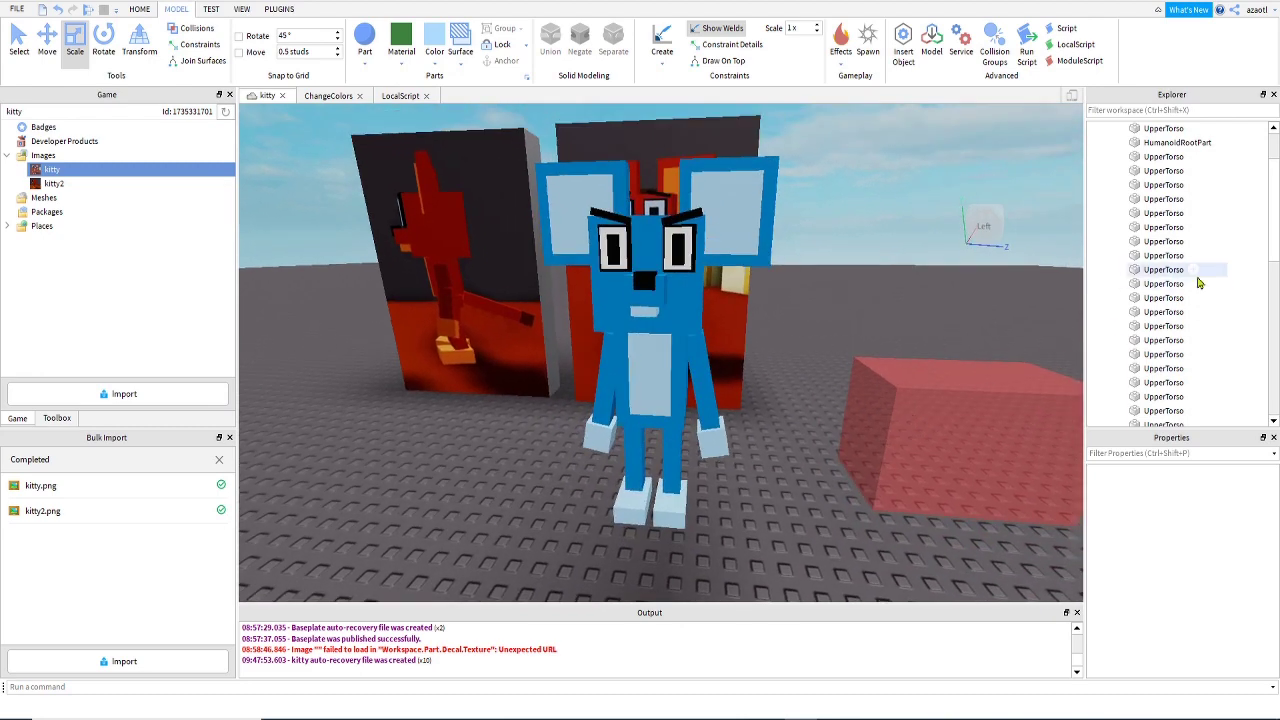
Identify the first parts in the Mouse model and rename the large head block as Head.
{"action": "scroll", "coordinate": [1199, 283], "scroll_direction": "up", "scroll_amount": 3}
{"action": "left_click", "coordinate": [1160, 186]}
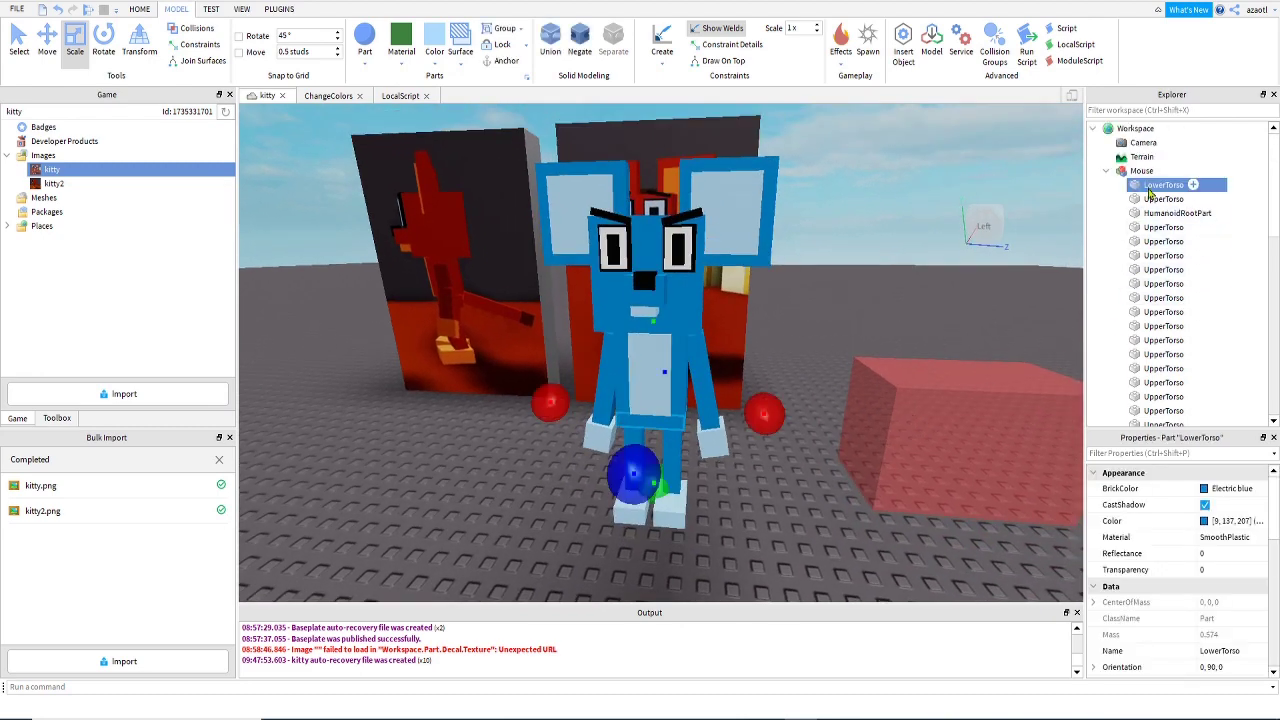
{"action": "left_click", "coordinate": [1162, 199]}
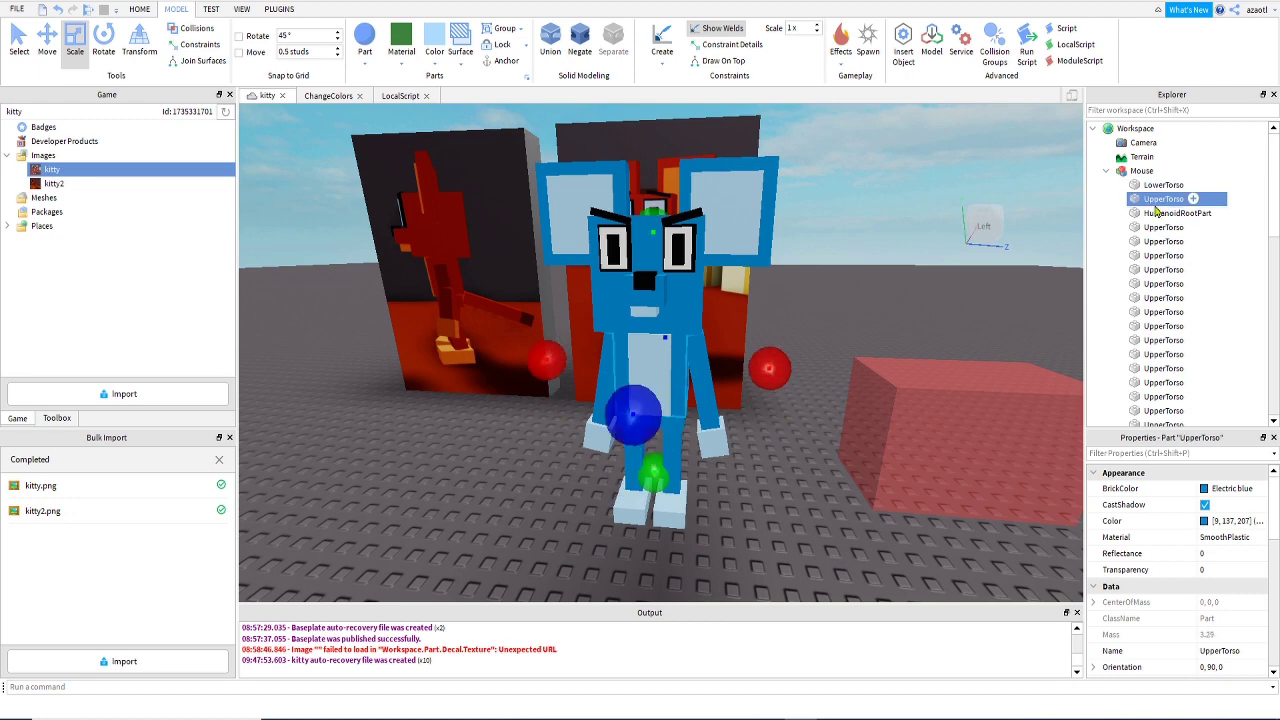
{"action": "left_click", "coordinate": [1160, 213]}
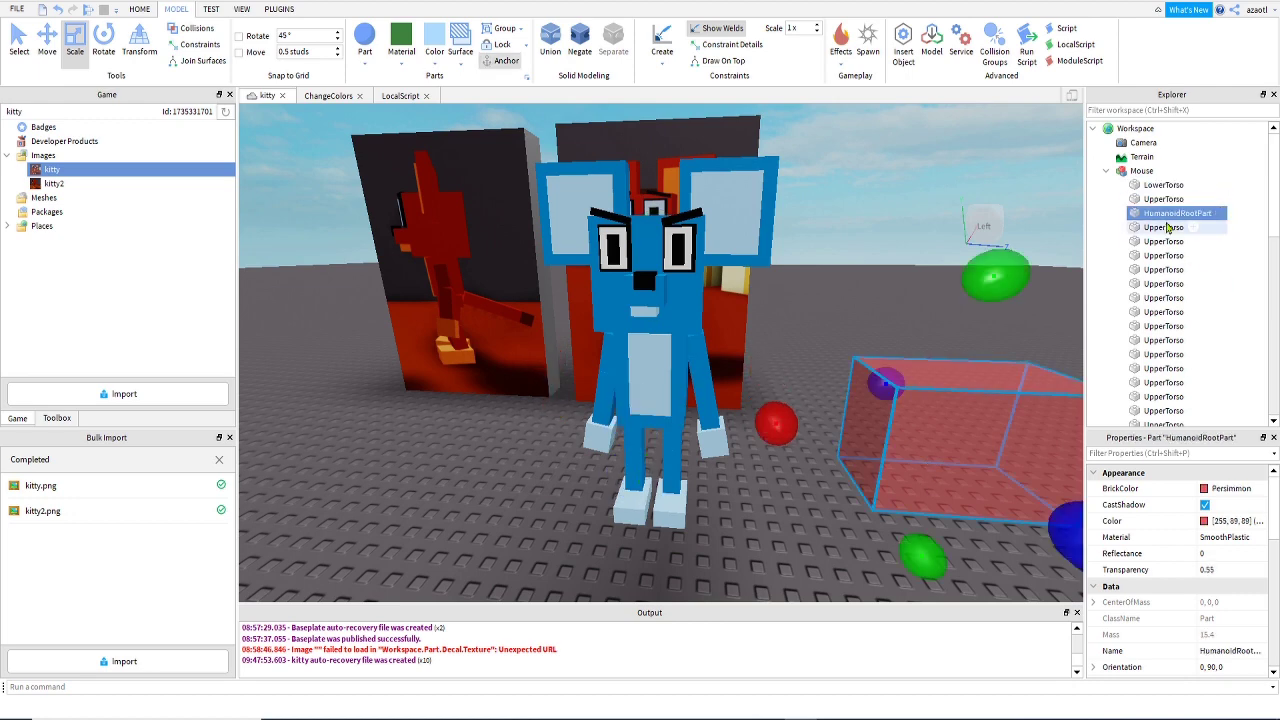
{"action": "left_click", "coordinate": [1163, 228]}
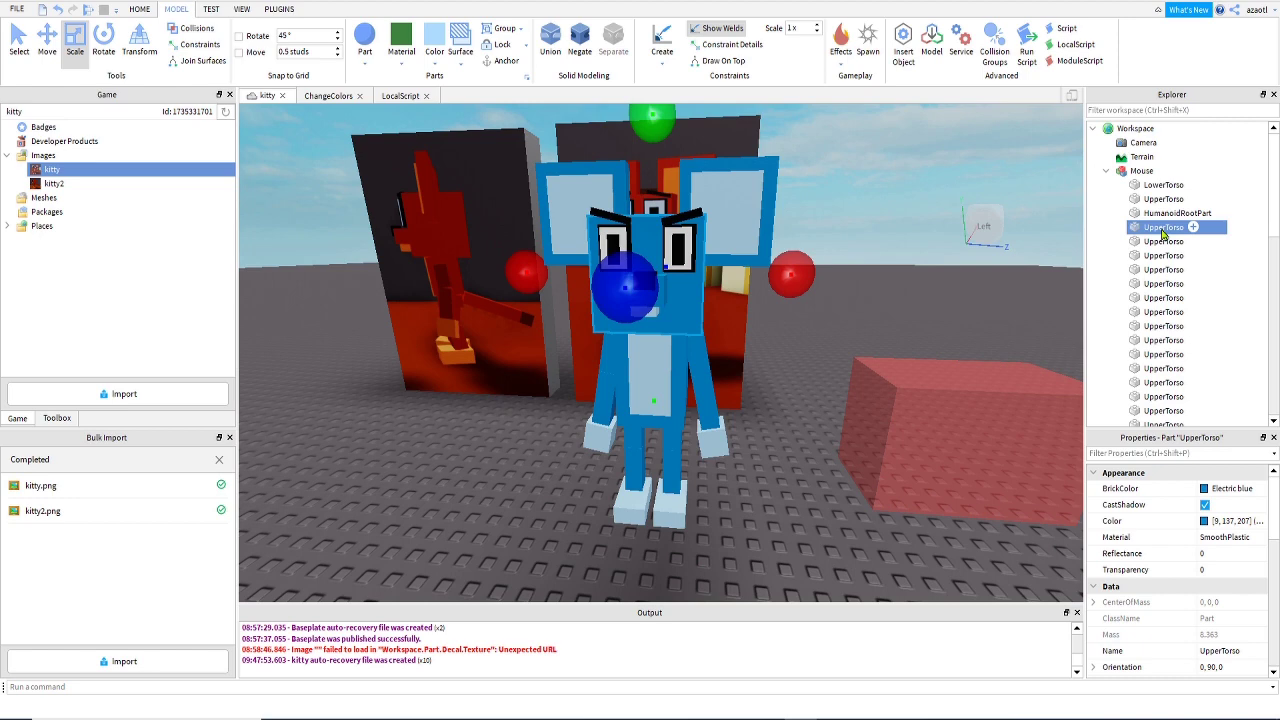
{"action": "left_click", "coordinate": [1163, 230]}
{"action": "type", "text": "Head"}
{"action": "key", "text": "Return"}
Rename the blue snout block below the nose as Mouth.
{"action": "left_click", "coordinate": [1163, 241]}
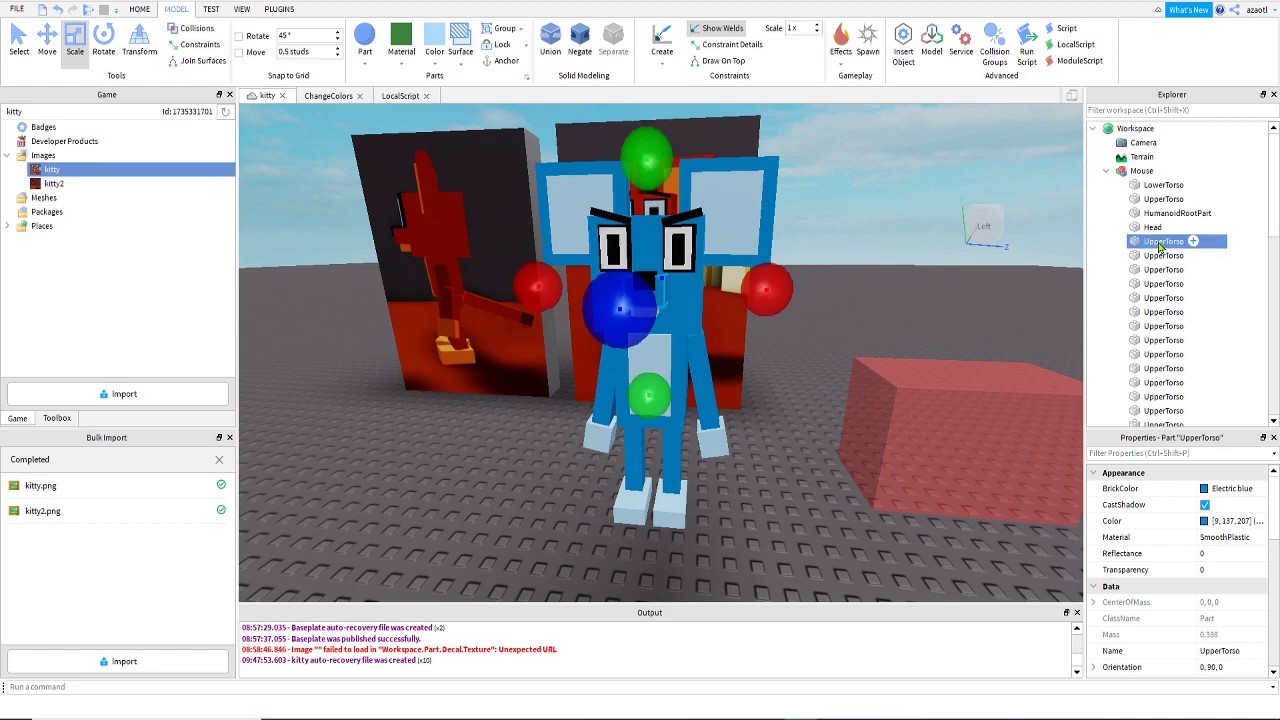
{"action": "left_click", "coordinate": [1160, 242]}
{"action": "type", "text": "Mouth"}
{"action": "key", "text": "Return"}
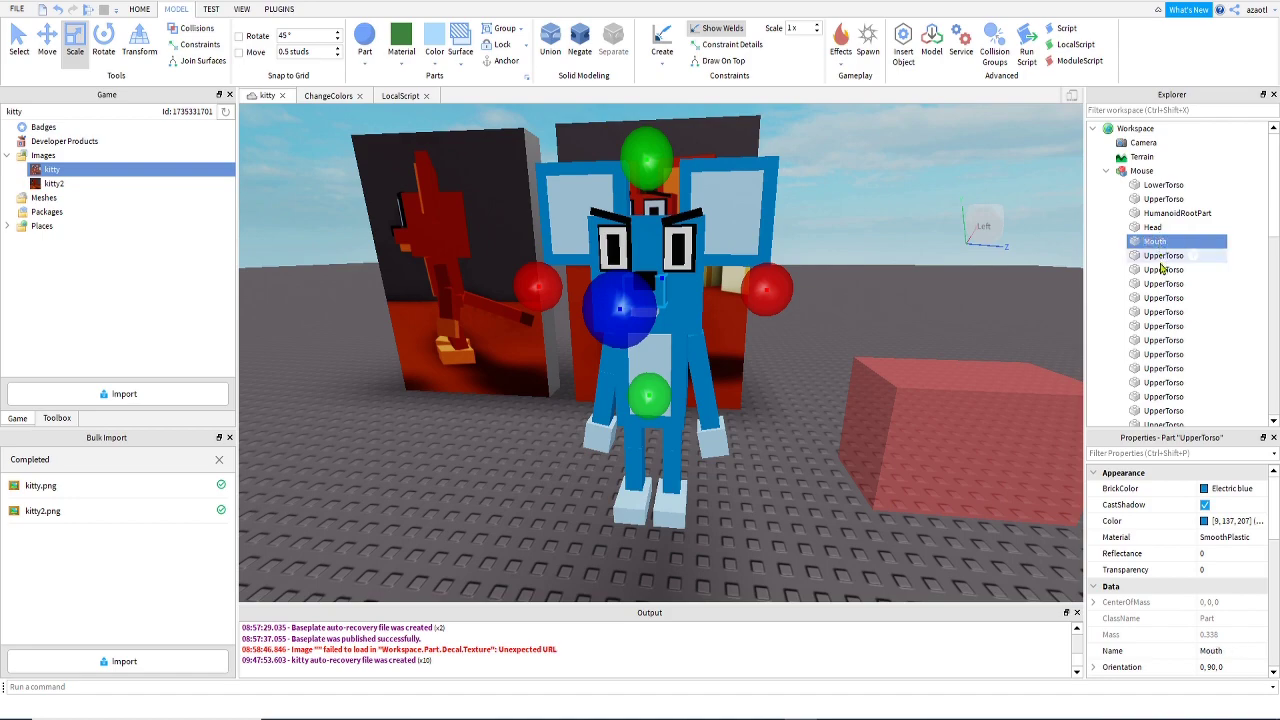
Identify the small light blue block under the snout and rename it as Teeth.
{"action": "right_click_drag", "start_coordinate": [772, 353], "coordinate": [823, 366]}
{"action": "left_click", "coordinate": [772, 353]}
{"action": "left_click_drag", "start_coordinate": [766, 305], "coordinate": [727, 297]}
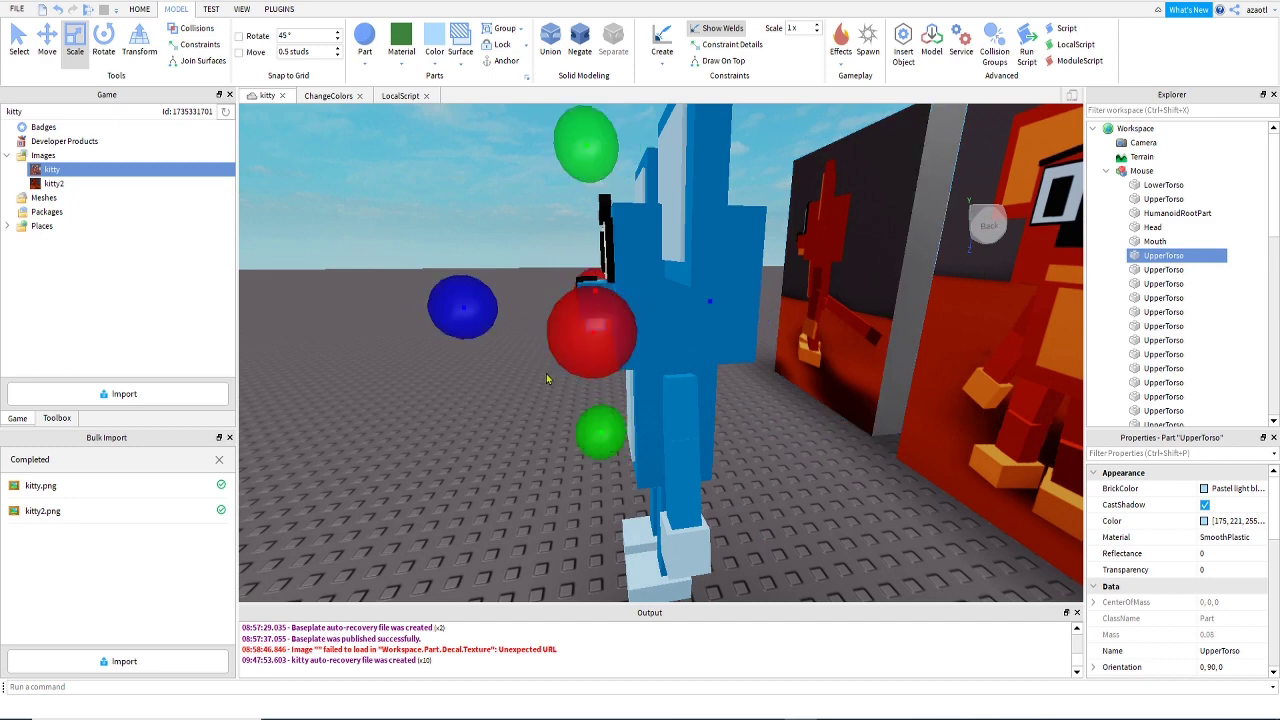
{"action": "right_click_drag", "start_coordinate": [727, 297], "coordinate": [510, 398]}
{"action": "left_click", "coordinate": [685, 483]}
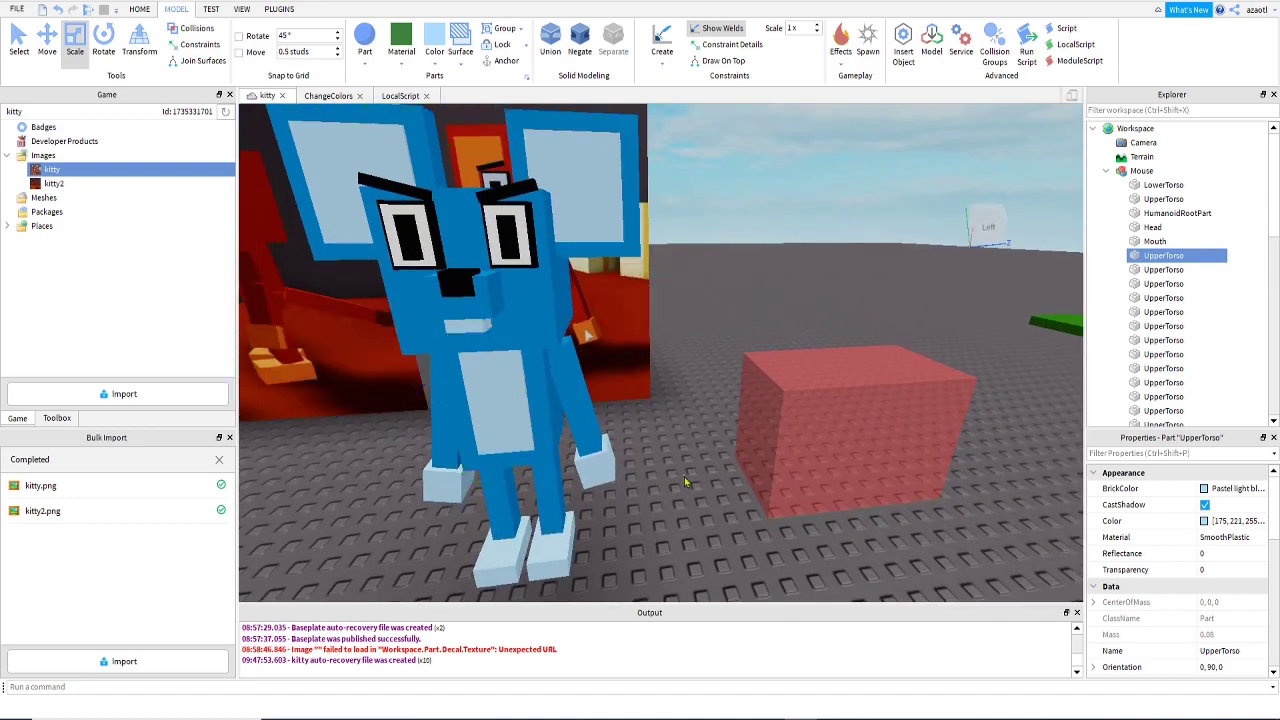
{"action": "left_click", "coordinate": [530, 305]}
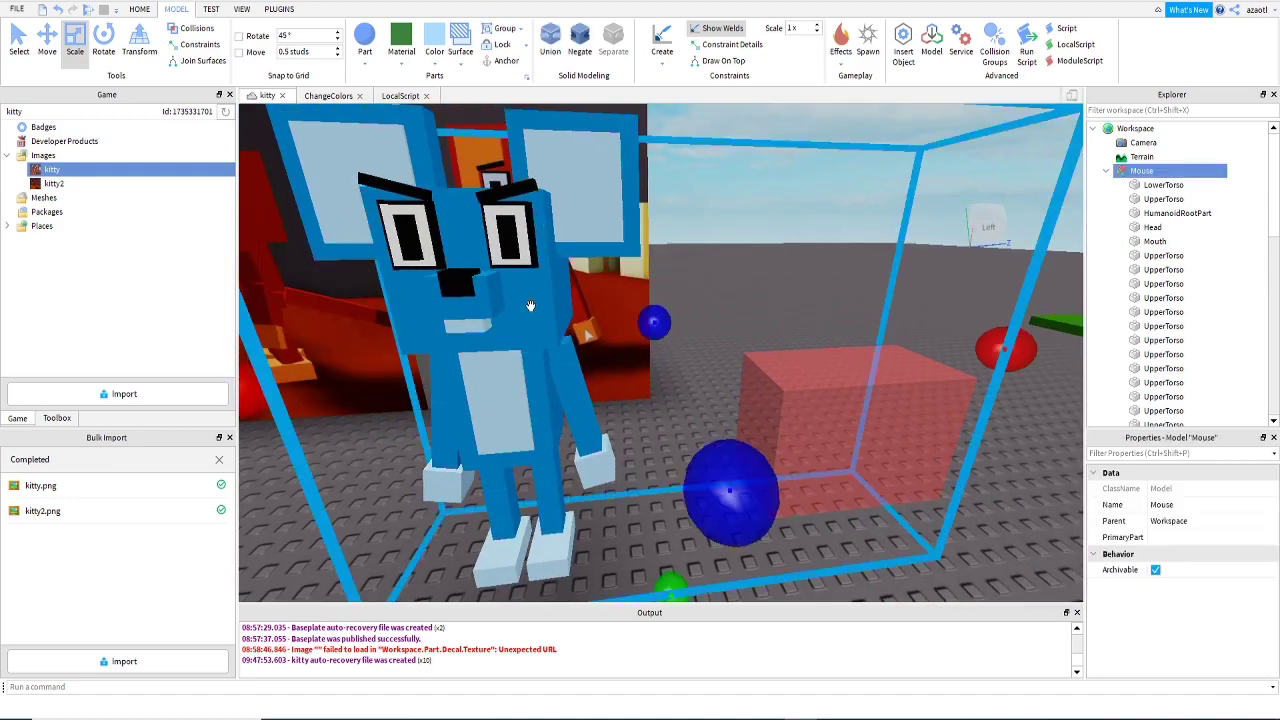
{"action": "left_click", "coordinate": [1152, 241]}
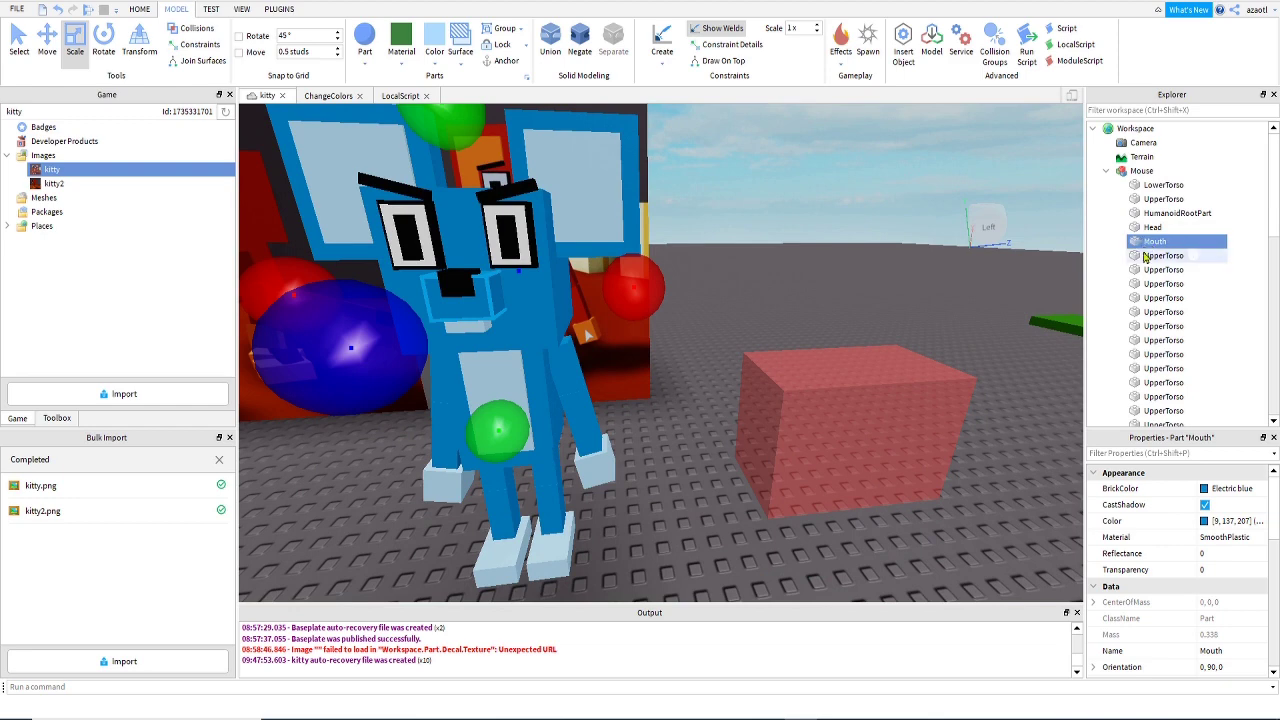
{"action": "left_click", "coordinate": [1160, 256]}
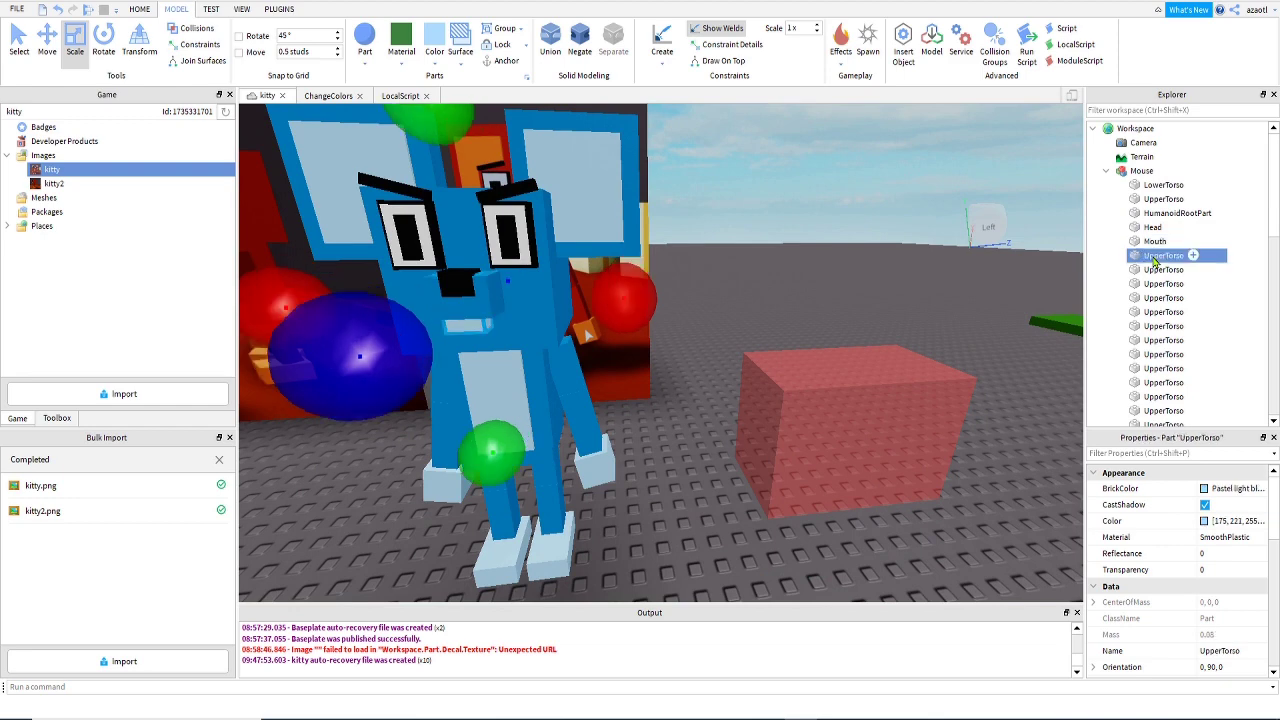
{"action": "type", "text": "To"}
{"action": "key", "text": "Return"}
Select the three UpperTorso blocks that make up the mouse's right eye, leaving out the nose block.
{"action": "left_click", "coordinate": [1163, 270]}
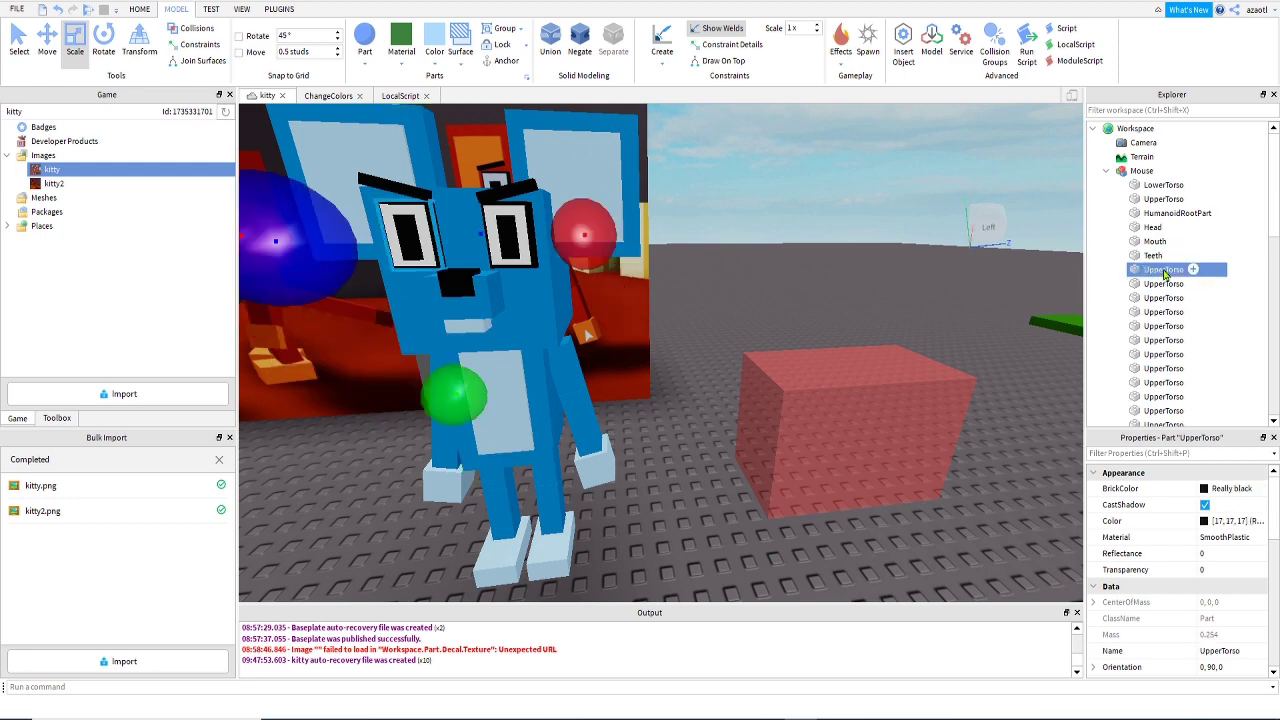
{"action": "left_click", "coordinate": [1163, 270]}
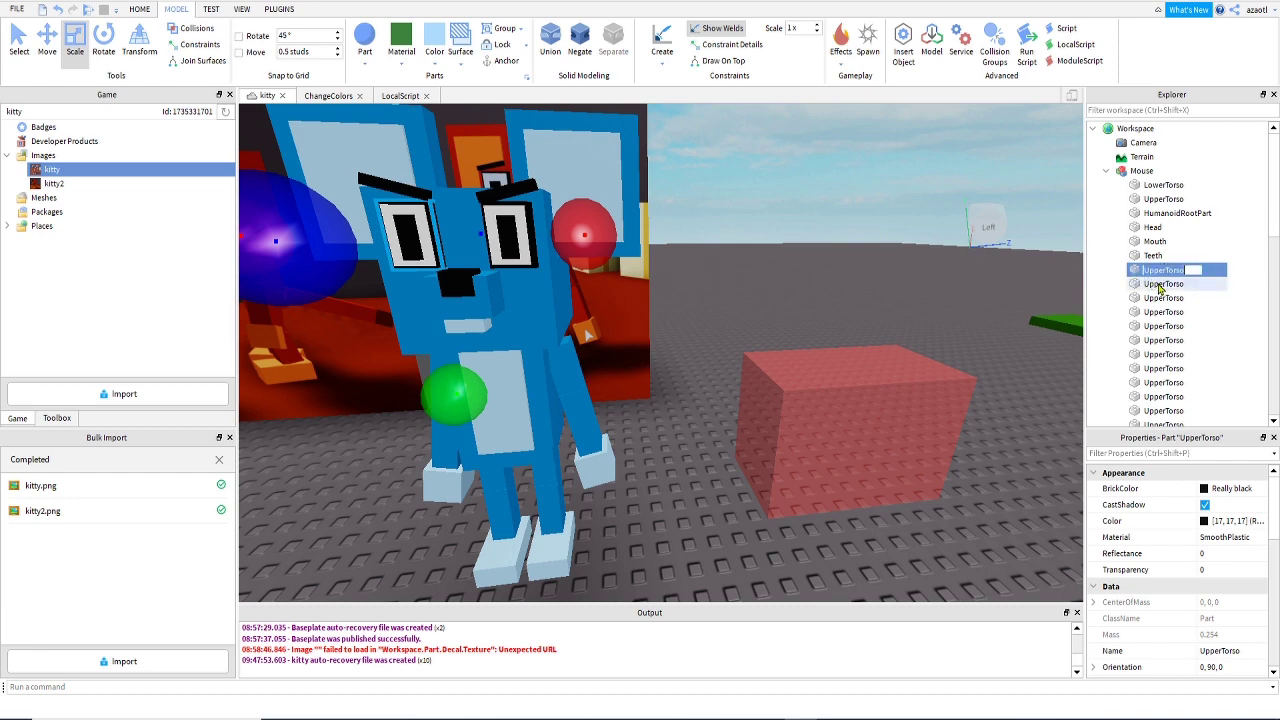
{"action": "left_click", "coordinate": [1132, 271]}
{"action": "key", "text": "shift+Down"}
{"action": "key", "text": "shift+Down"}
{"action": "key", "text": "shift+Down"}
{"action": "key", "text": "shift+Down"}
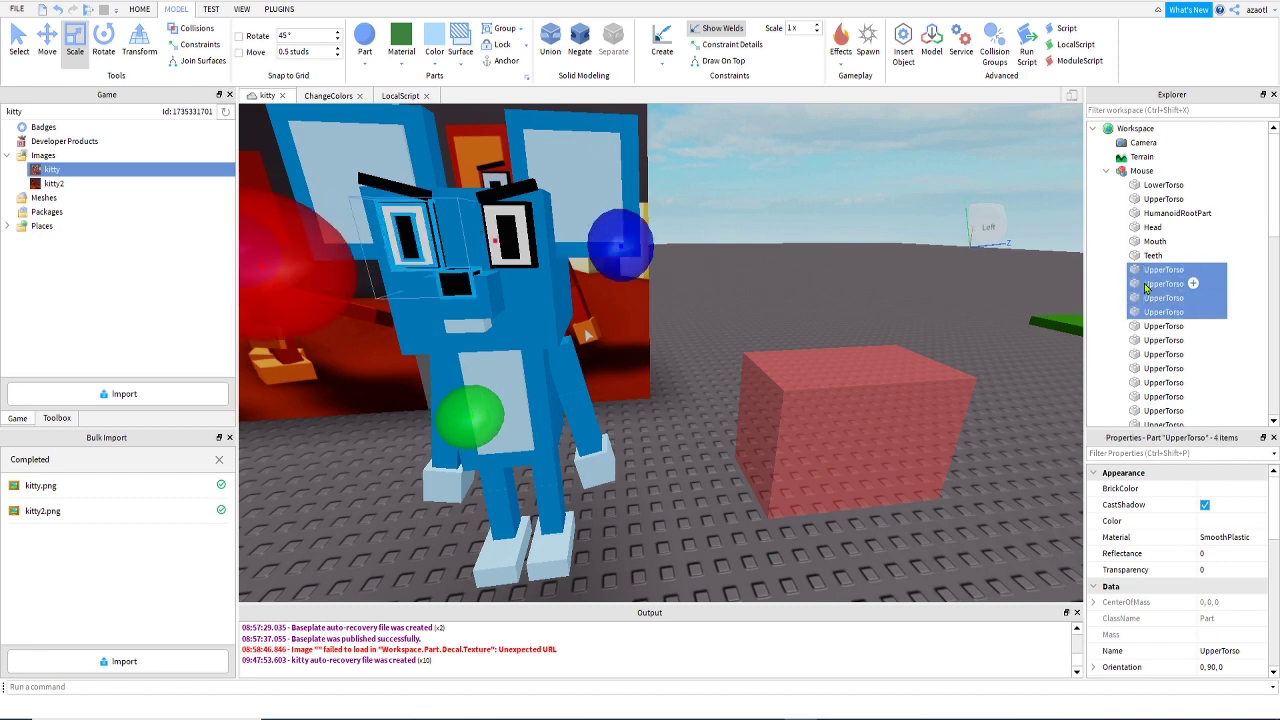
{"action": "key", "text": "shift+Up"}
{"action": "key", "text": "shift+Up"}
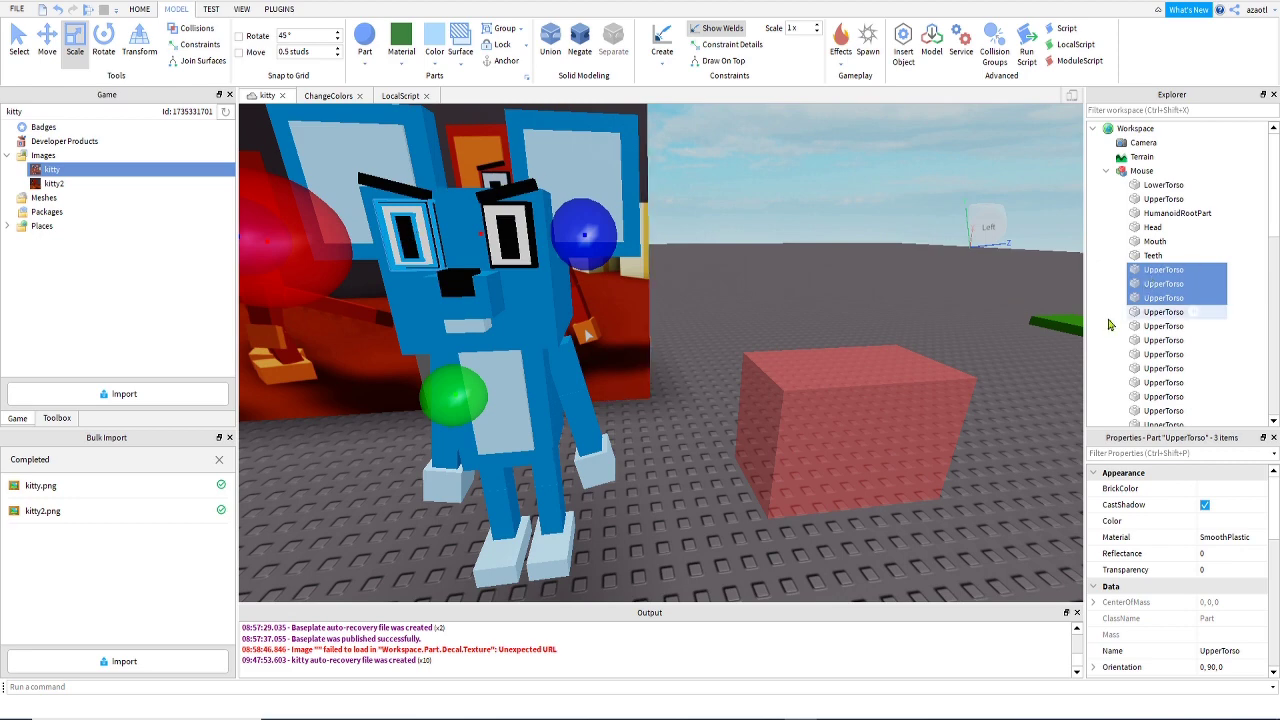
Try to group the three right eye blocks into a model and rename it.
{"action": "key", "text": "ctrl+g"}
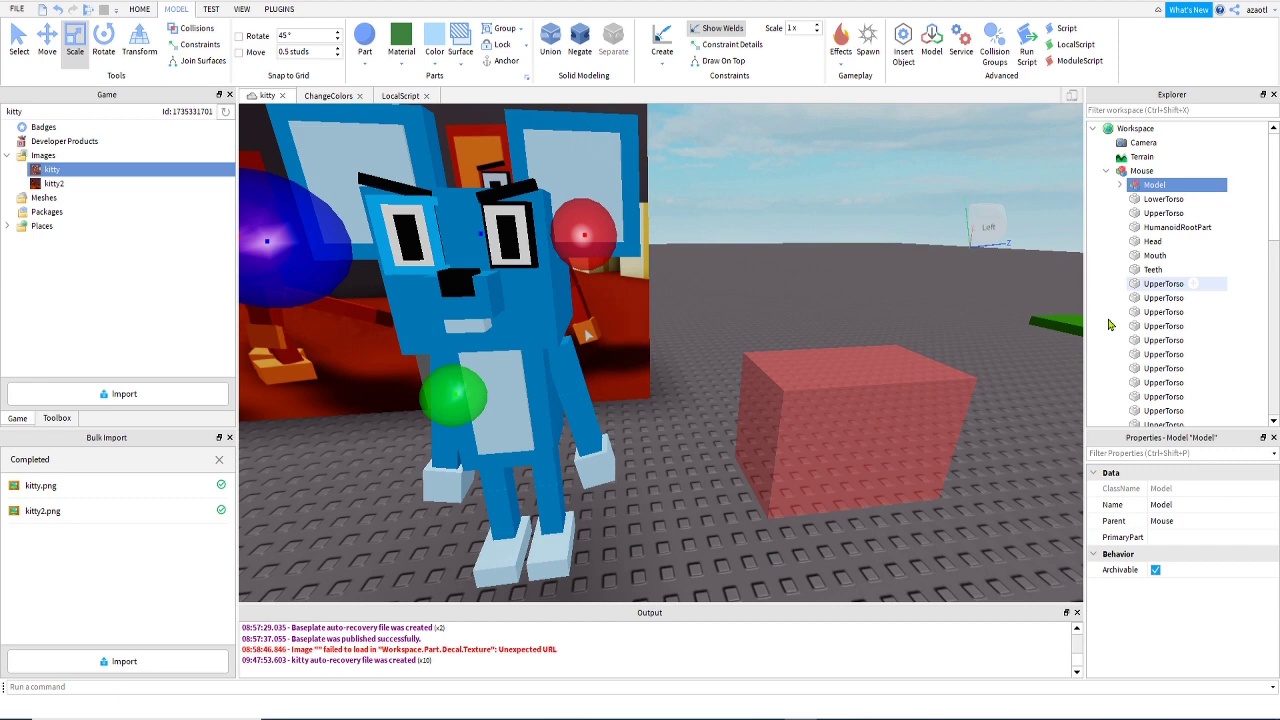
{"action": "double_click", "coordinate": [1157, 186]}
{"action": "type", "text": "Rig"}
{"action": "left_click", "coordinate": [1155, 199]}
{"action": "key", "text": "ctrl+z"}
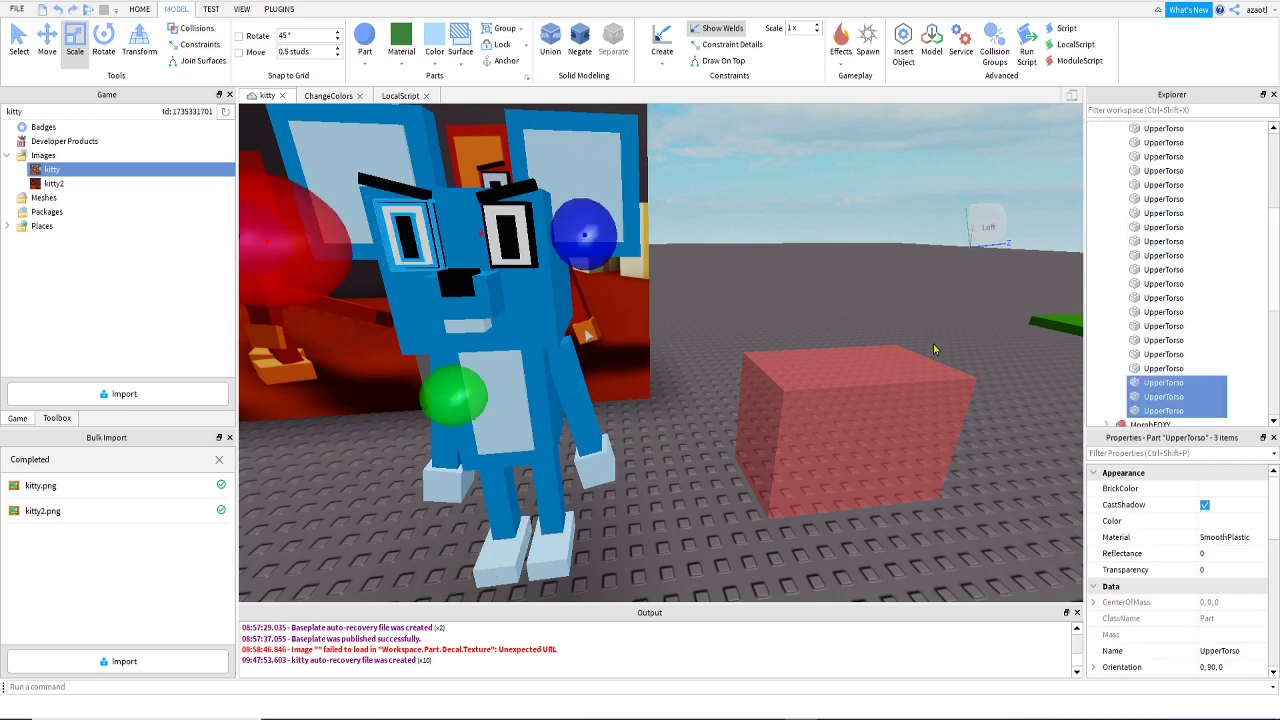
Union the three right eye blocks and rename the result as RightEye.
{"action": "scroll", "coordinate": [1158, 400], "scroll_direction": "down", "scroll_amount": 2}
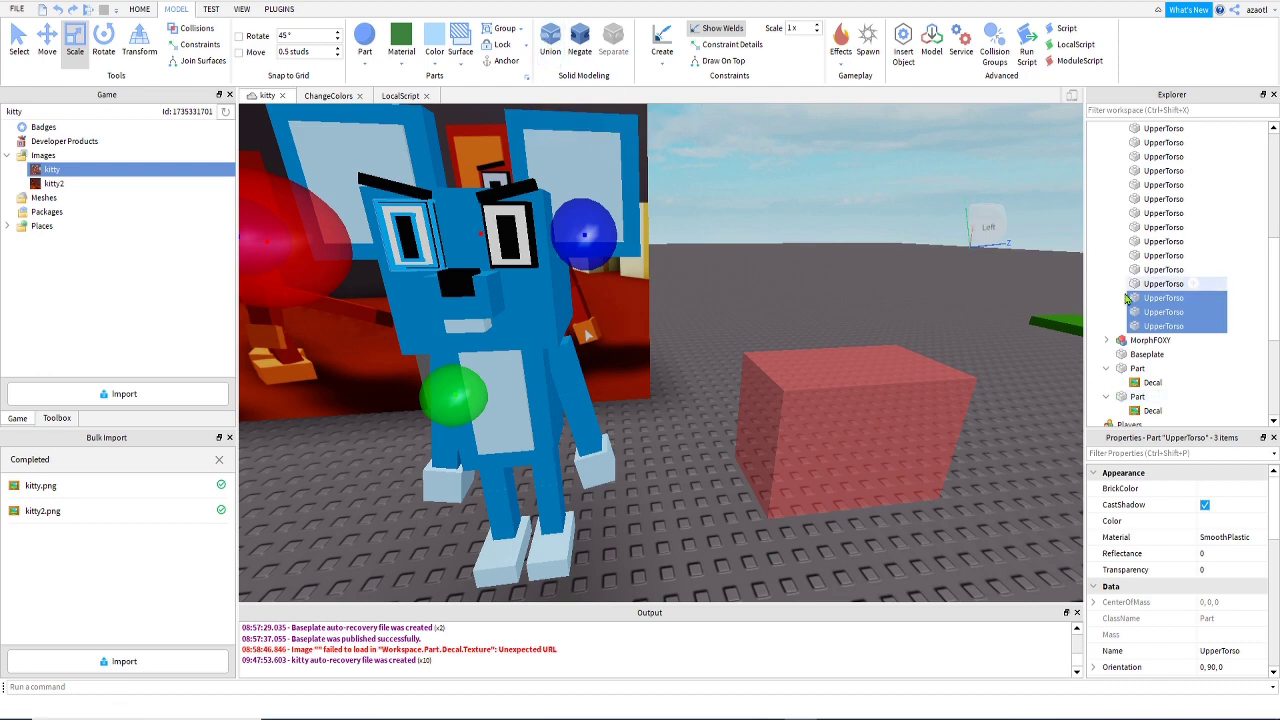
{"action": "left_click", "coordinate": [551, 40]}
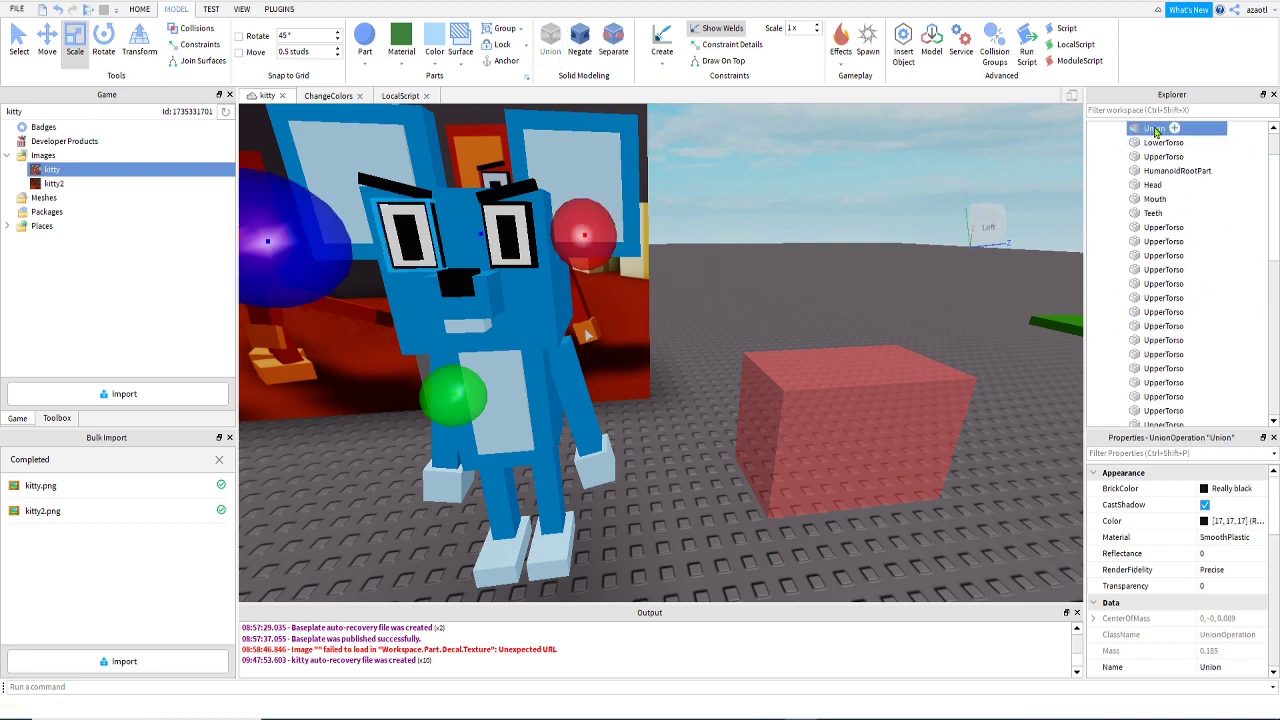
{"action": "left_click", "coordinate": [1155, 129]}
{"action": "key", "text": "BackSpace"}
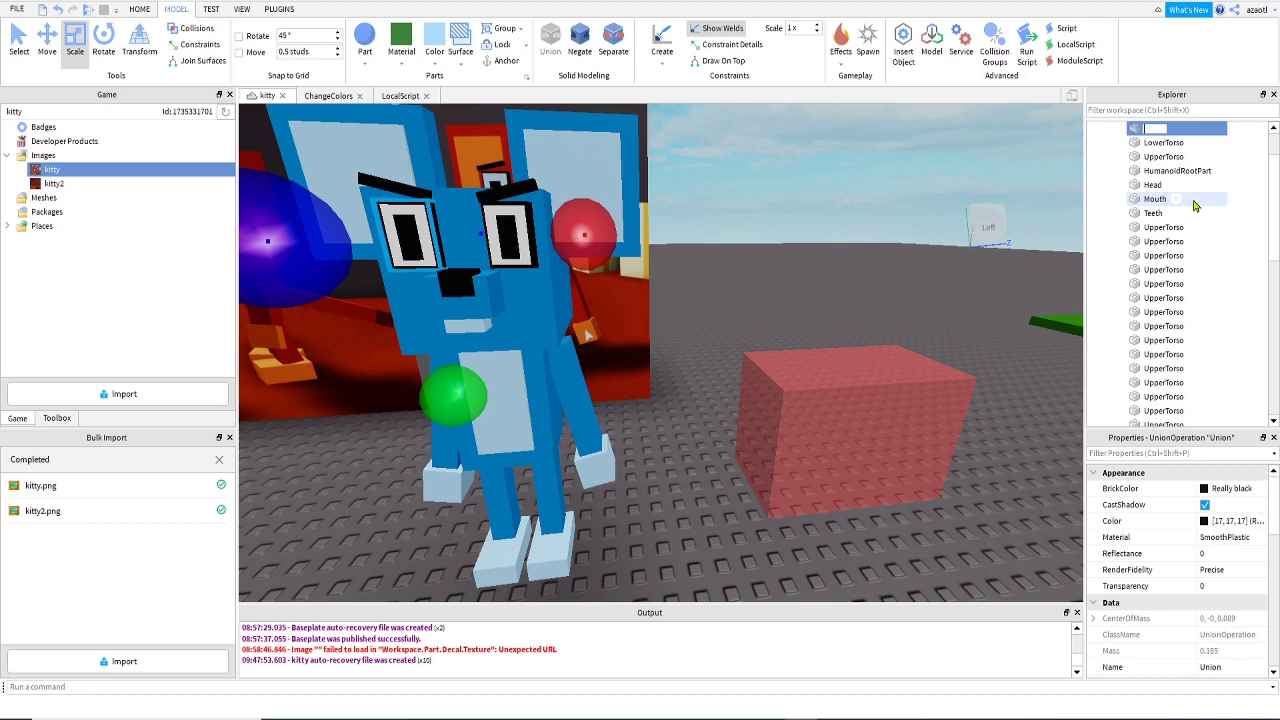
{"action": "type", "text": "RightEye"}
{"action": "key", "text": "Return"}
Rename the black nose block as Nose.
{"action": "scroll", "coordinate": [1160, 240], "scroll_direction": "up", "scroll_amount": 1}
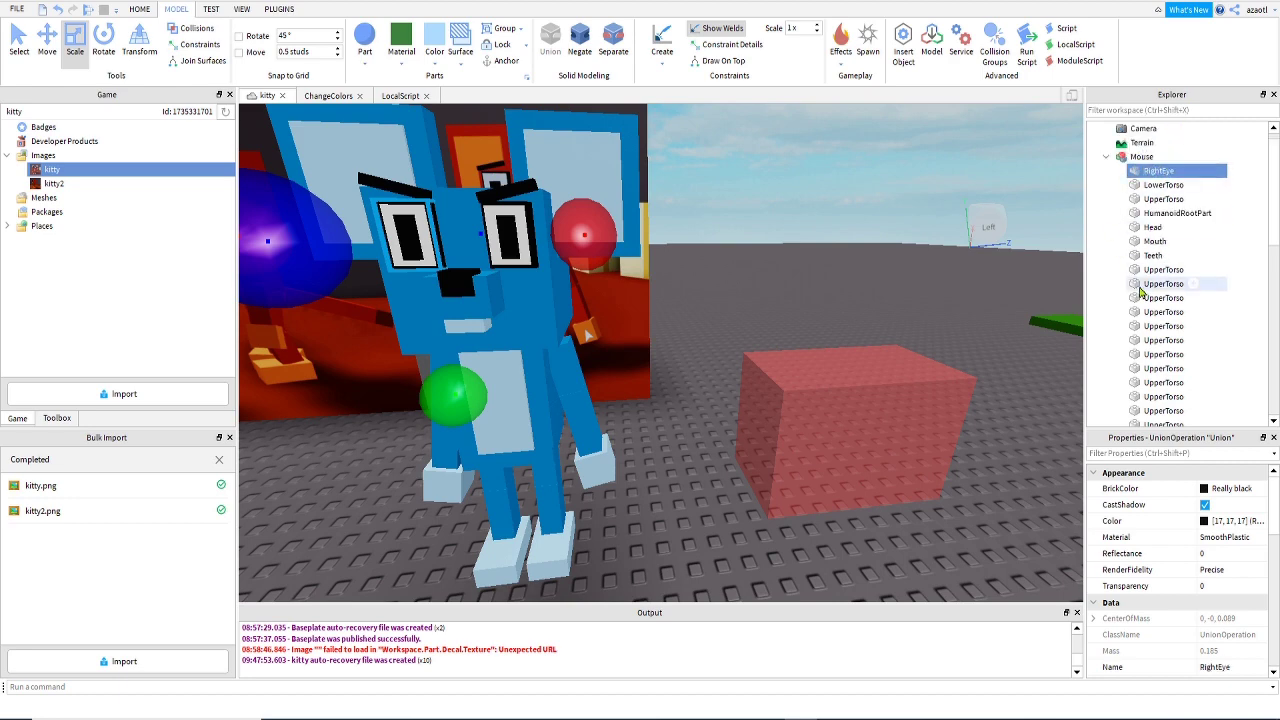
{"action": "left_click", "coordinate": [1162, 274]}
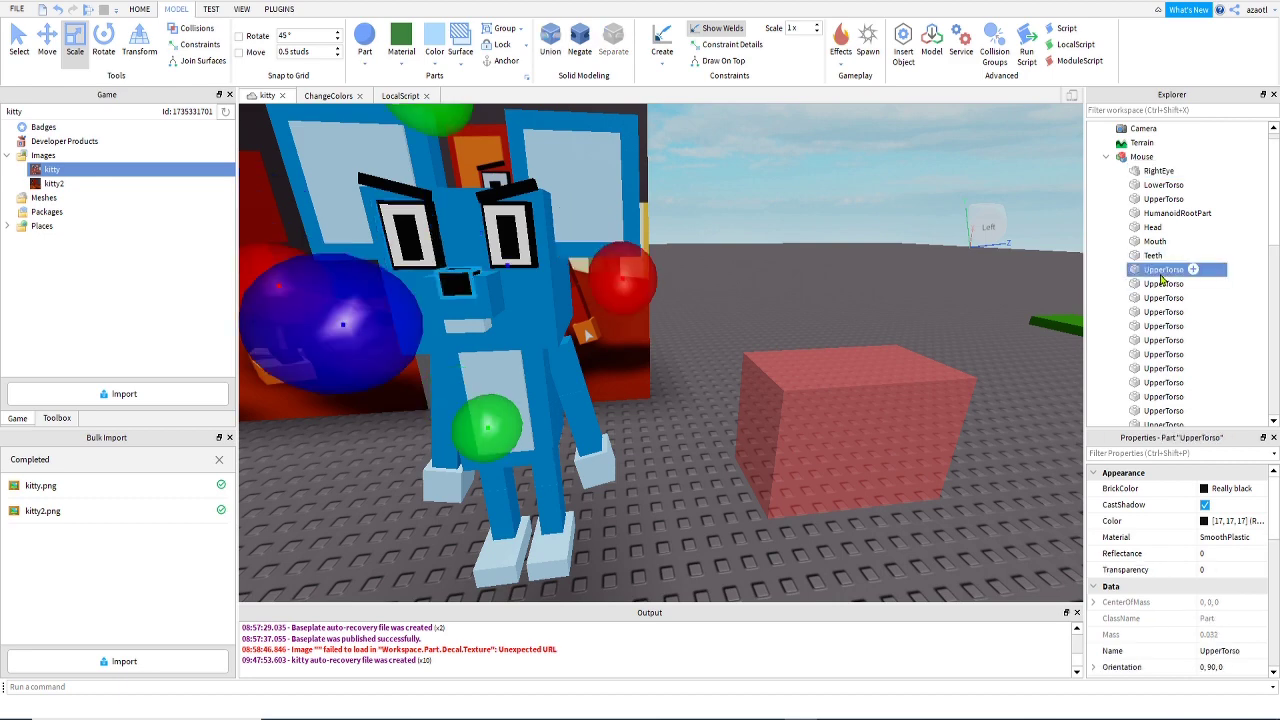
{"action": "double_click", "coordinate": [1161, 272]}
{"action": "type", "text": "Nose"}
{"action": "key", "text": "Return"}
Union the three blocks of the mouse's left eye and rename the result as LeftEye.
{"action": "left_click", "coordinate": [1164, 284]}
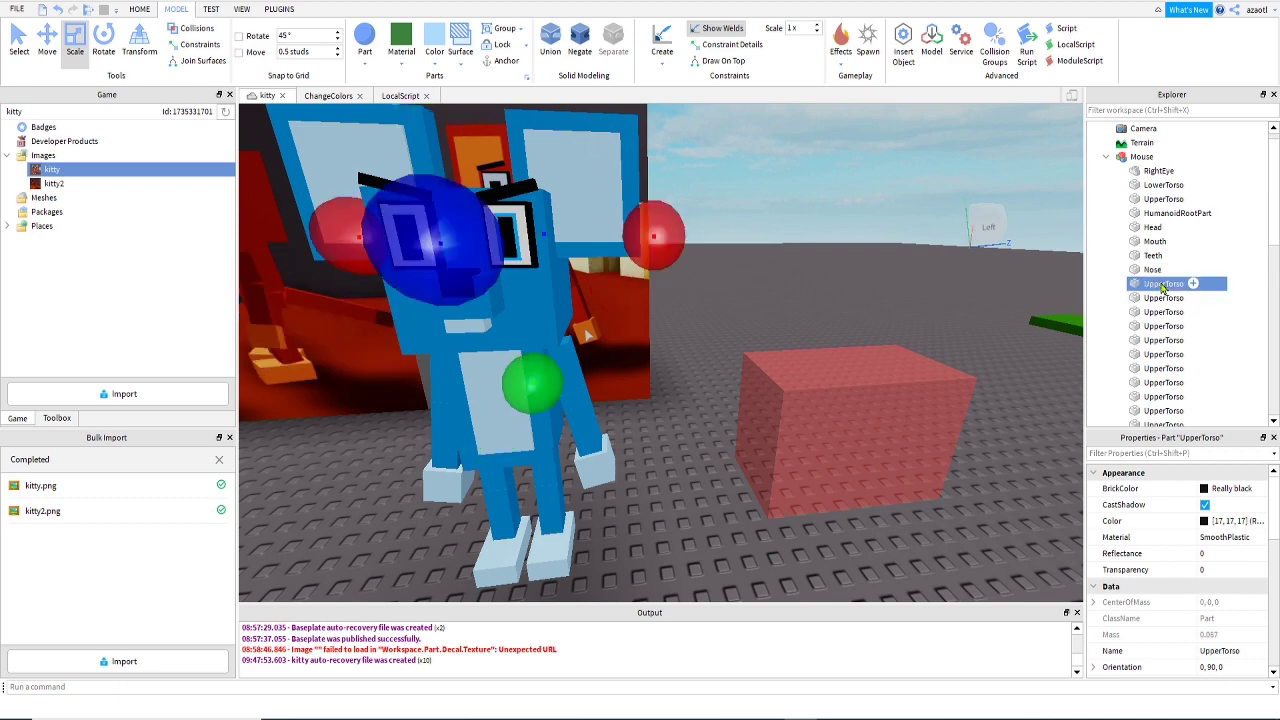
{"action": "key", "text": "shift+Down"}
{"action": "key", "text": "shift+Down"}
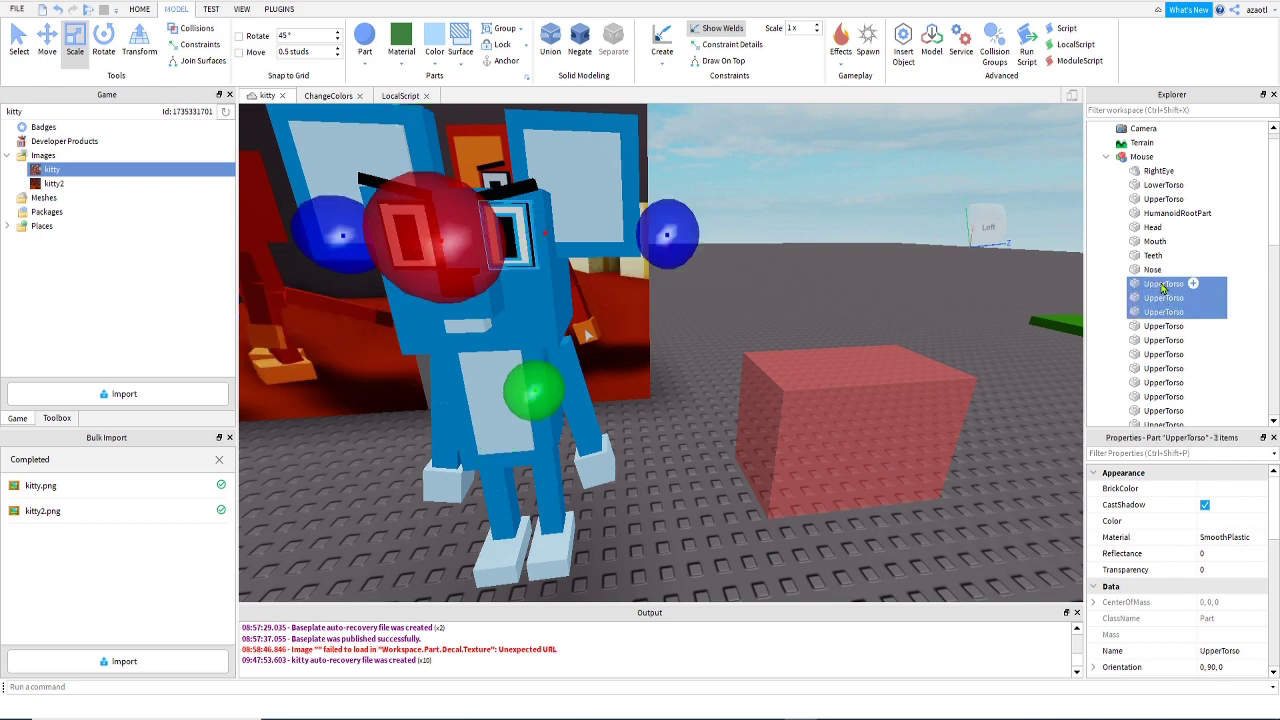
{"action": "left_click", "coordinate": [548, 40]}
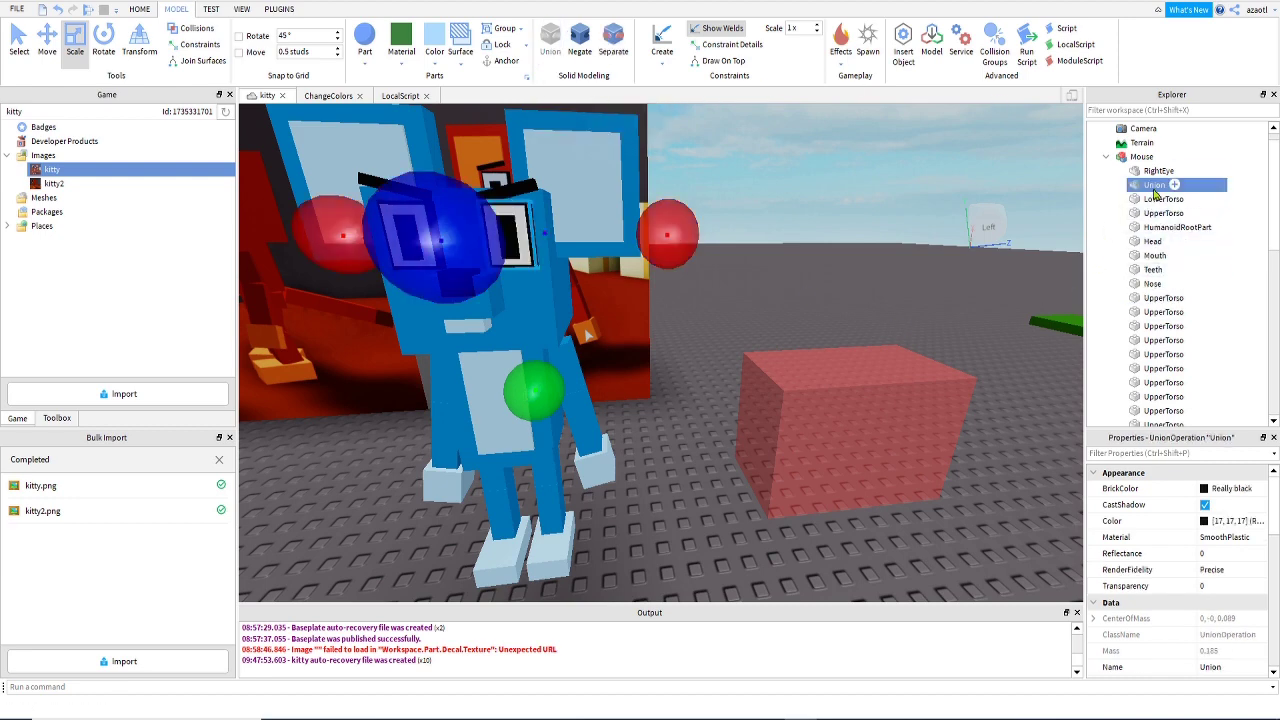
{"action": "double_click", "coordinate": [1155, 186]}
{"action": "type", "text": "LeftEye"}
{"action": "key", "text": "Return"}
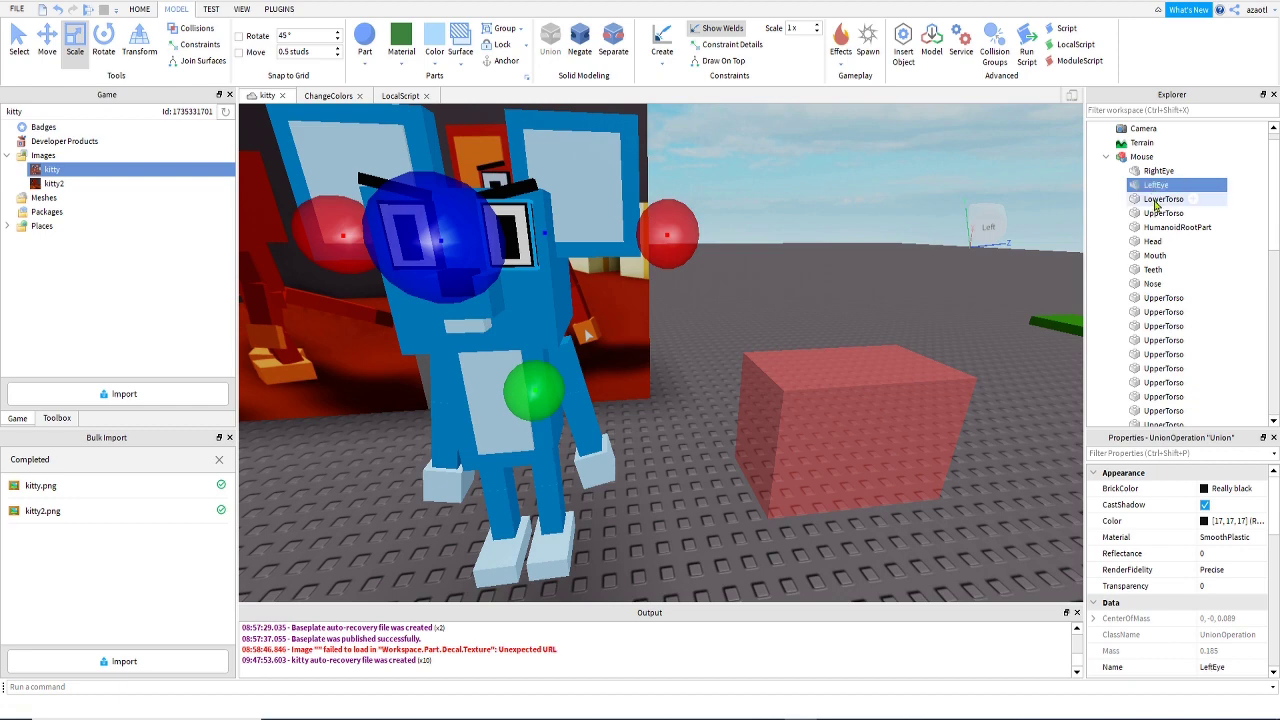
Union the four blocks that form the mouse's two ears, blue outer blocks and light blue inner panels.
{"action": "left_click", "coordinate": [1163, 299]}
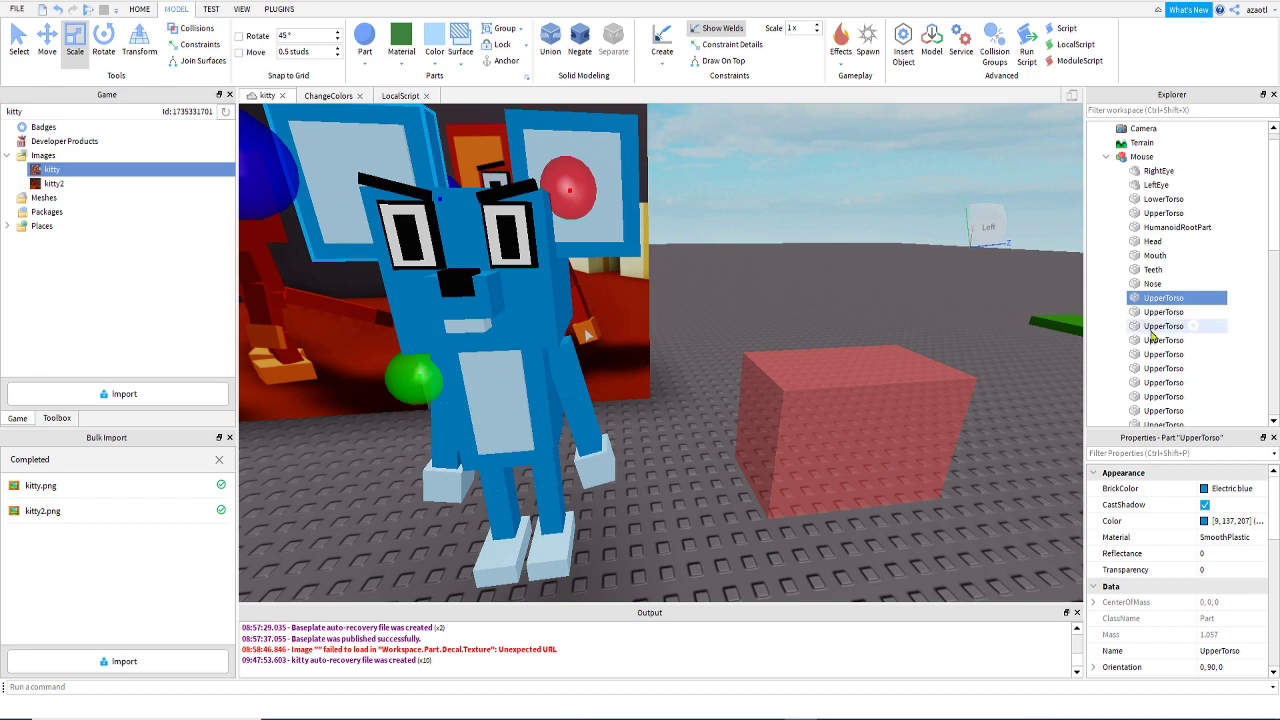
{"action": "double_click", "coordinate": [1163, 298]}
{"action": "left_click", "coordinate": [1152, 313]}
{"action": "left_click", "coordinate": [1153, 303]}
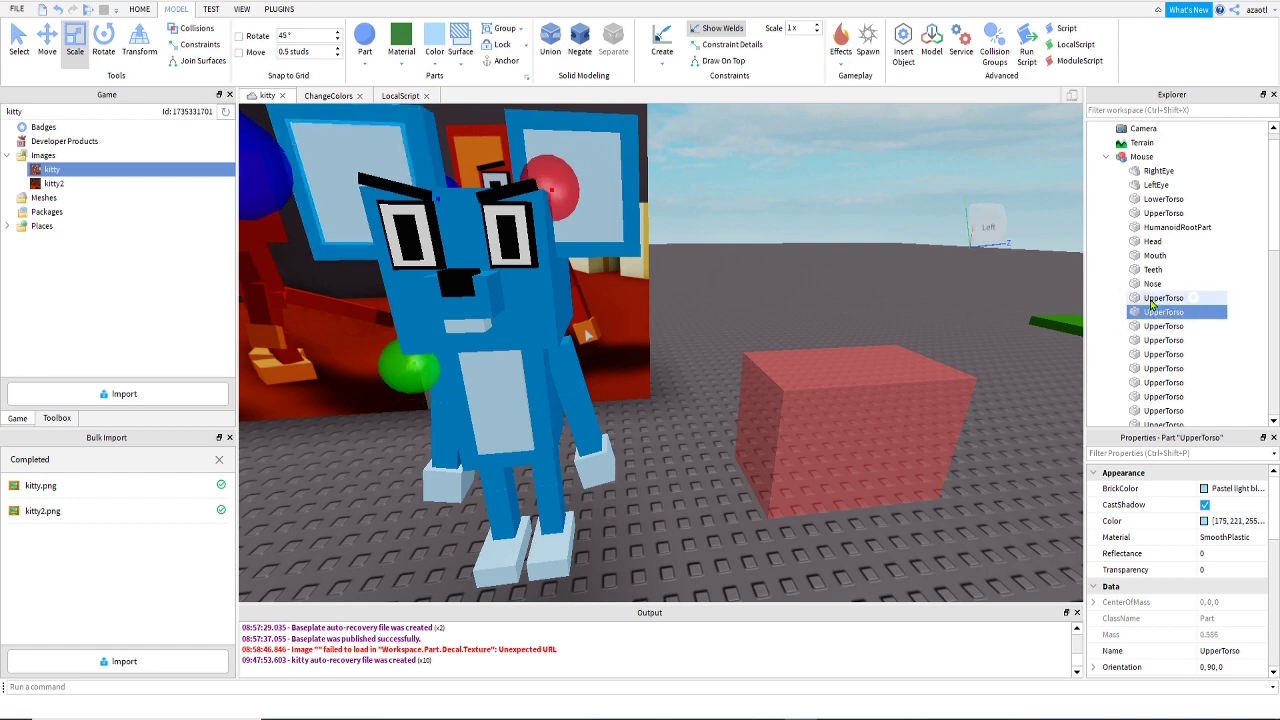
{"action": "key", "text": "shift+Down"}
{"action": "key", "text": "shift+Down"}
{"action": "key", "text": "shift+Down"}
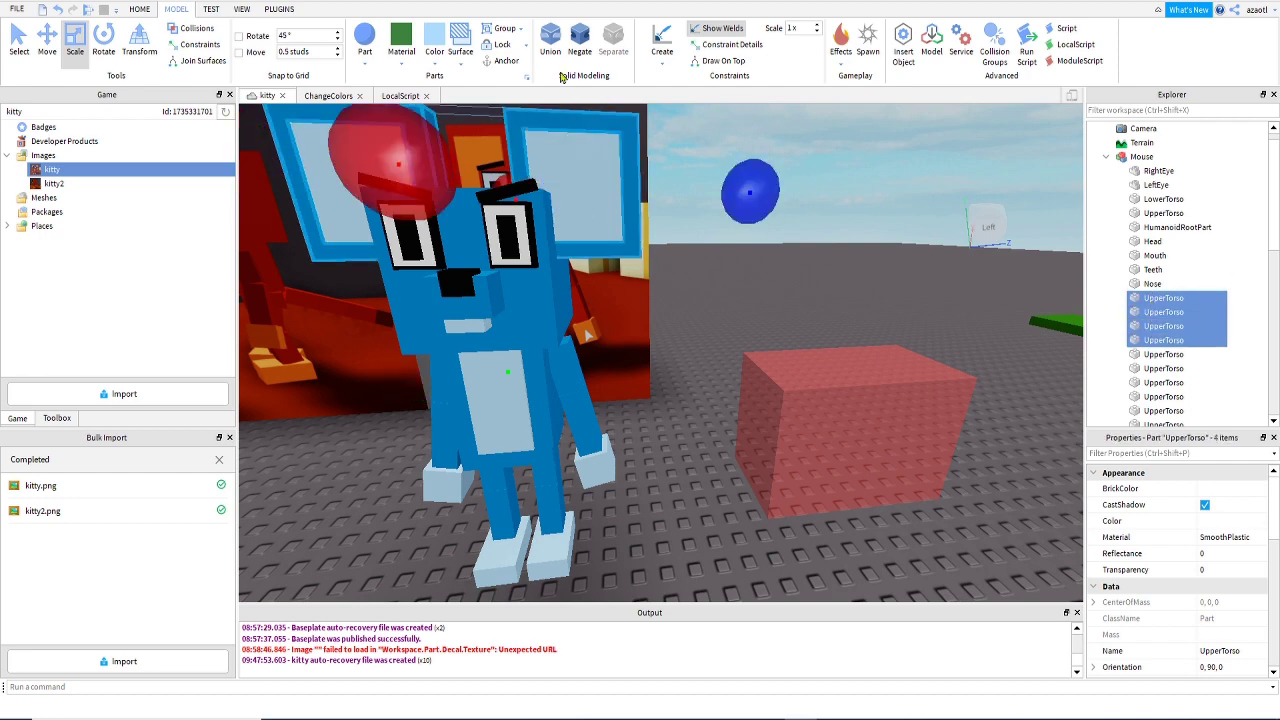
{"action": "left_click", "coordinate": [548, 38]}
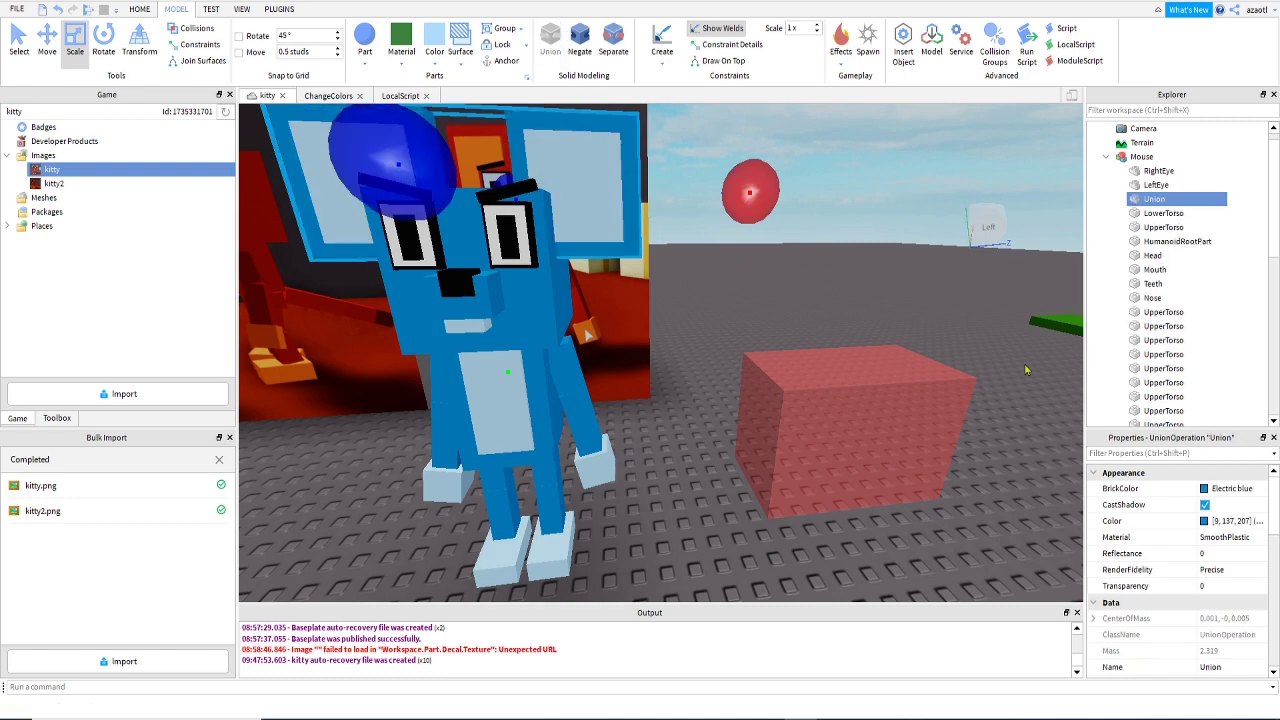
Rename the ear union as Ears.
{"action": "left_click", "coordinate": [1158, 203]}
{"action": "type", "text": "Righ"}
{"action": "key", "text": "BackSpace"}
{"action": "key", "text": "BackSpace"}
{"action": "key", "text": "BackSpace"}
{"action": "key", "text": "BackSpace"}
{"action": "type", "text": "Ears"}
{"action": "key", "text": "Return"}
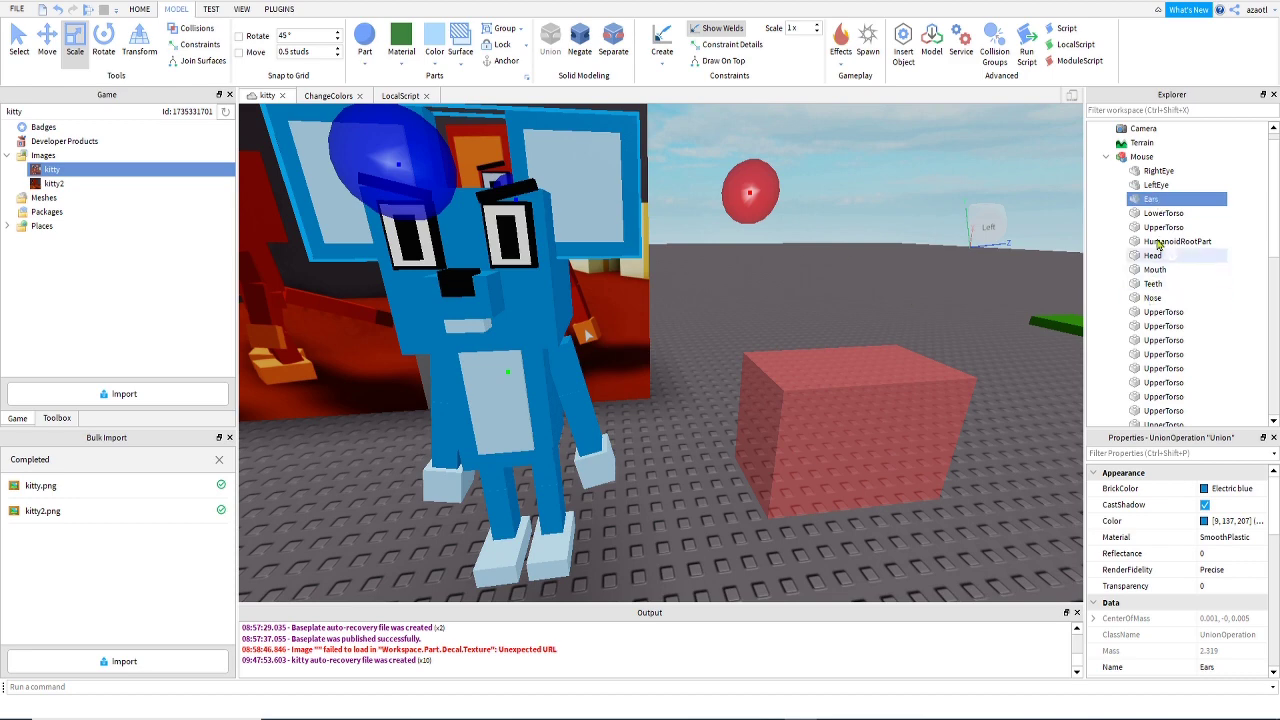
Union the two black eyebrow blocks and rename the result as Eyebrows.
{"action": "left_click", "coordinate": [1158, 313]}
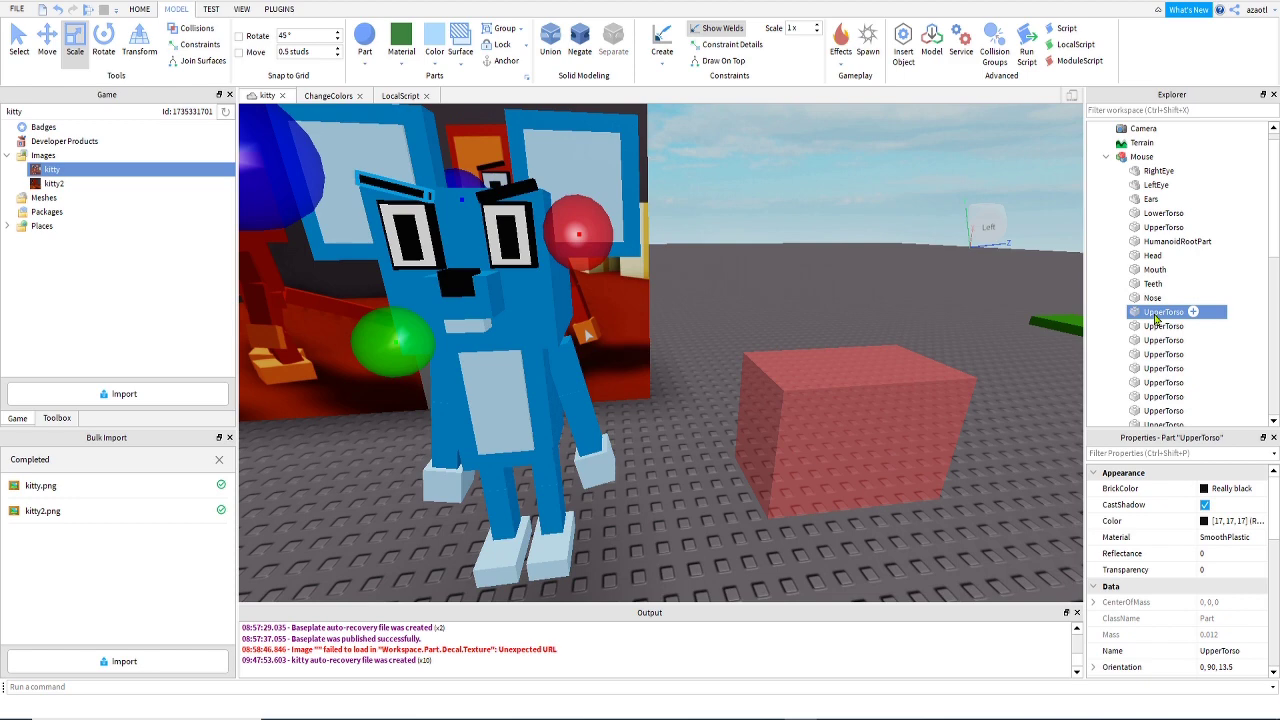
{"action": "left_click", "coordinate": [1156, 320], "text": "ctrl"}
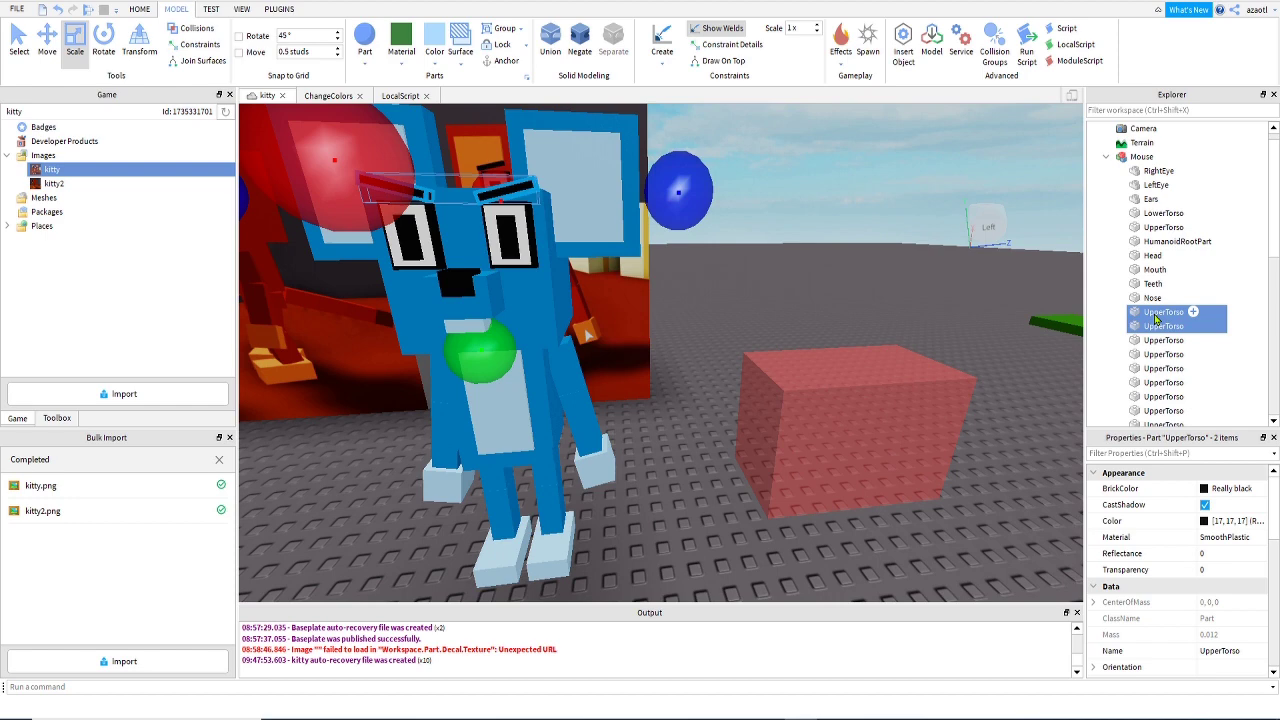
{"action": "left_click", "coordinate": [551, 40]}
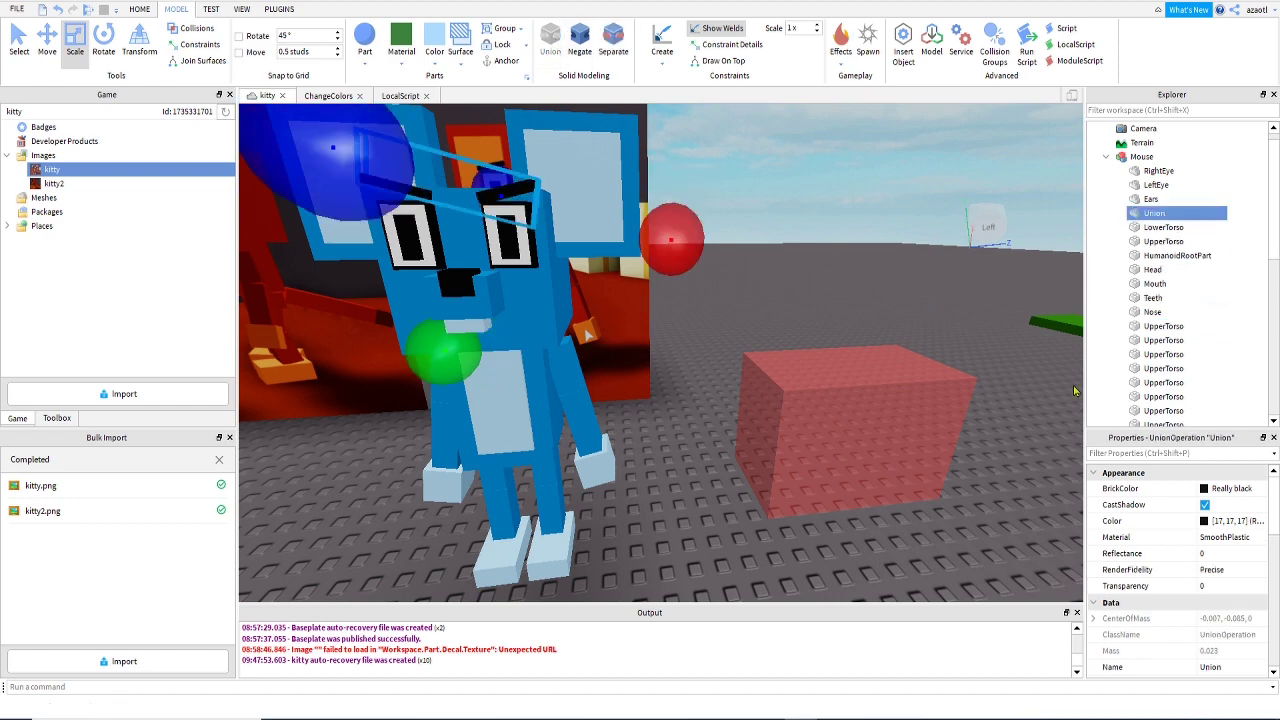
{"action": "double_click", "coordinate": [1153, 213]}
{"action": "type", "text": "Eyebrows"}
{"action": "key", "text": "Return"}
Rename the block of the mouse's right upper arm as RightUpperArm.
{"action": "left_click", "coordinate": [1158, 327]}
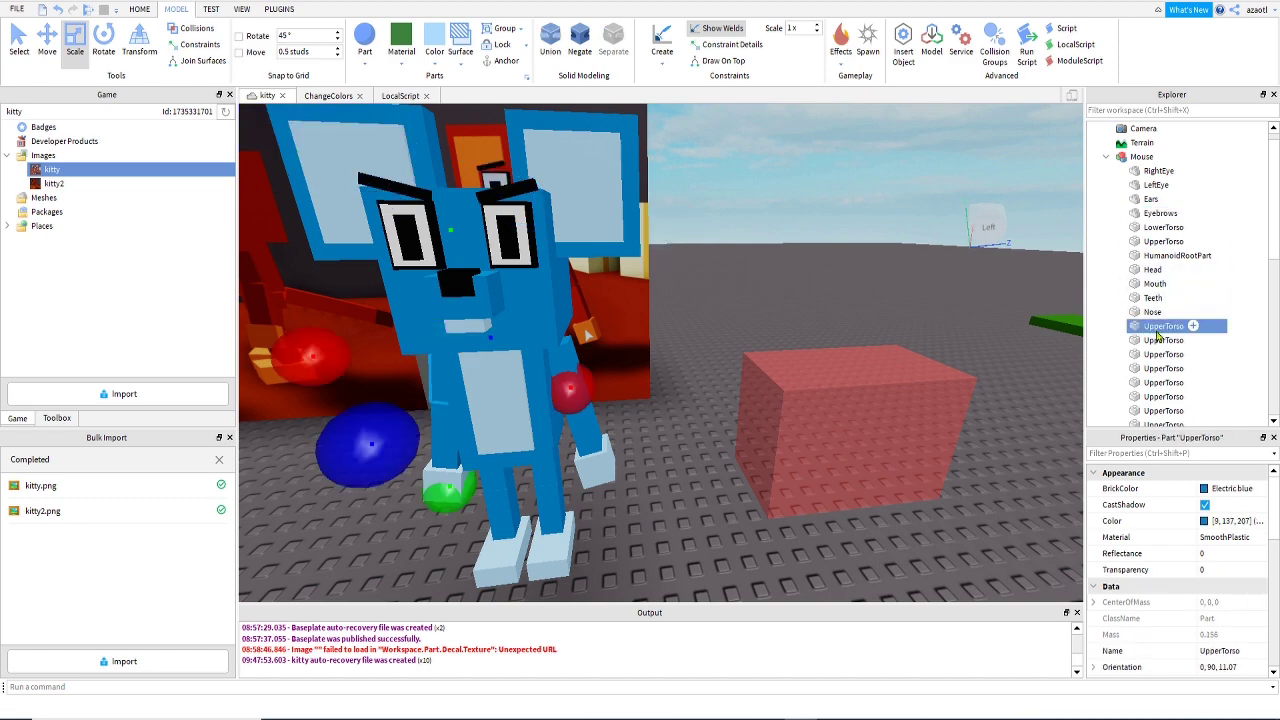
{"action": "double_click", "coordinate": [1156, 330]}
{"action": "key", "text": "BackSpace"}
{"action": "type", "text": "Upper"}
{"action": "key", "text": "Home"}
{"action": "type", "text": "Right"}
{"action": "key", "text": "End"}
{"action": "type", "text": "Arm"}
{"action": "key", "text": "Return"}
Rename the right forearm block as RightLowerArm and the light blue block below it as RightHand.
{"action": "left_click", "coordinate": [1160, 341]}
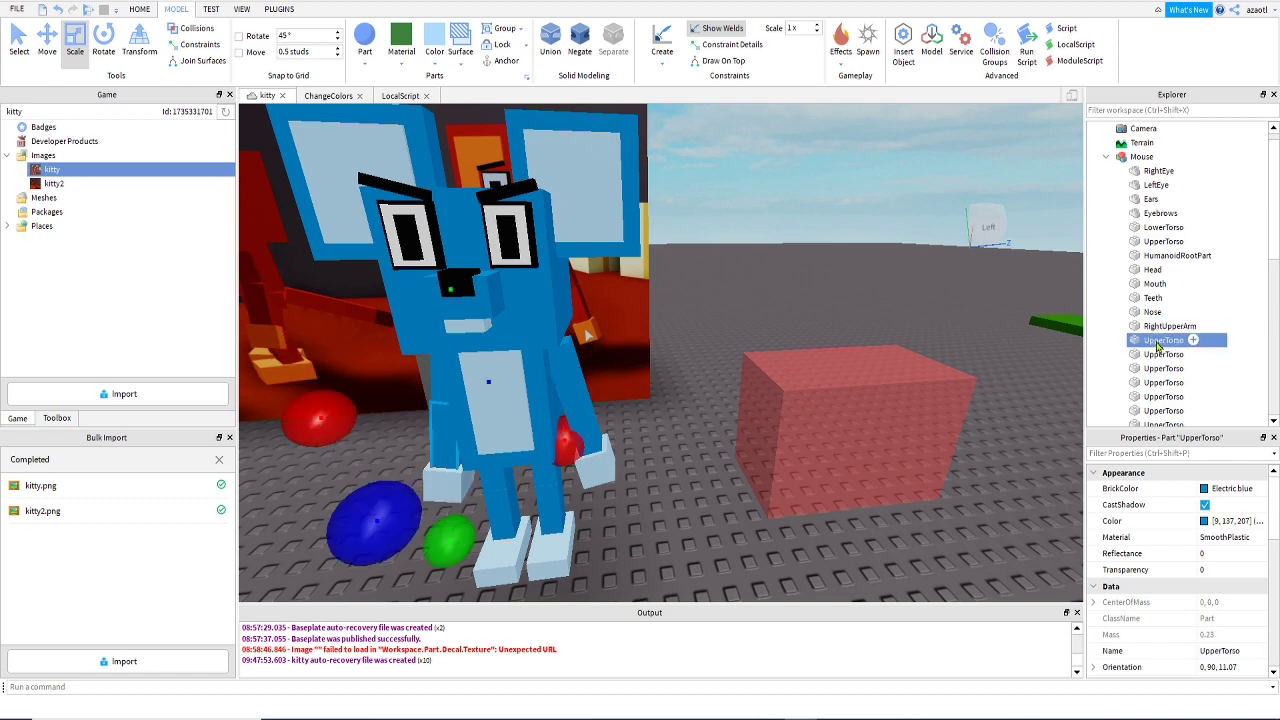
{"action": "double_click", "coordinate": [1158, 342]}
{"action": "type", "text": "RightLowerArm"}
{"action": "key", "text": "Return"}
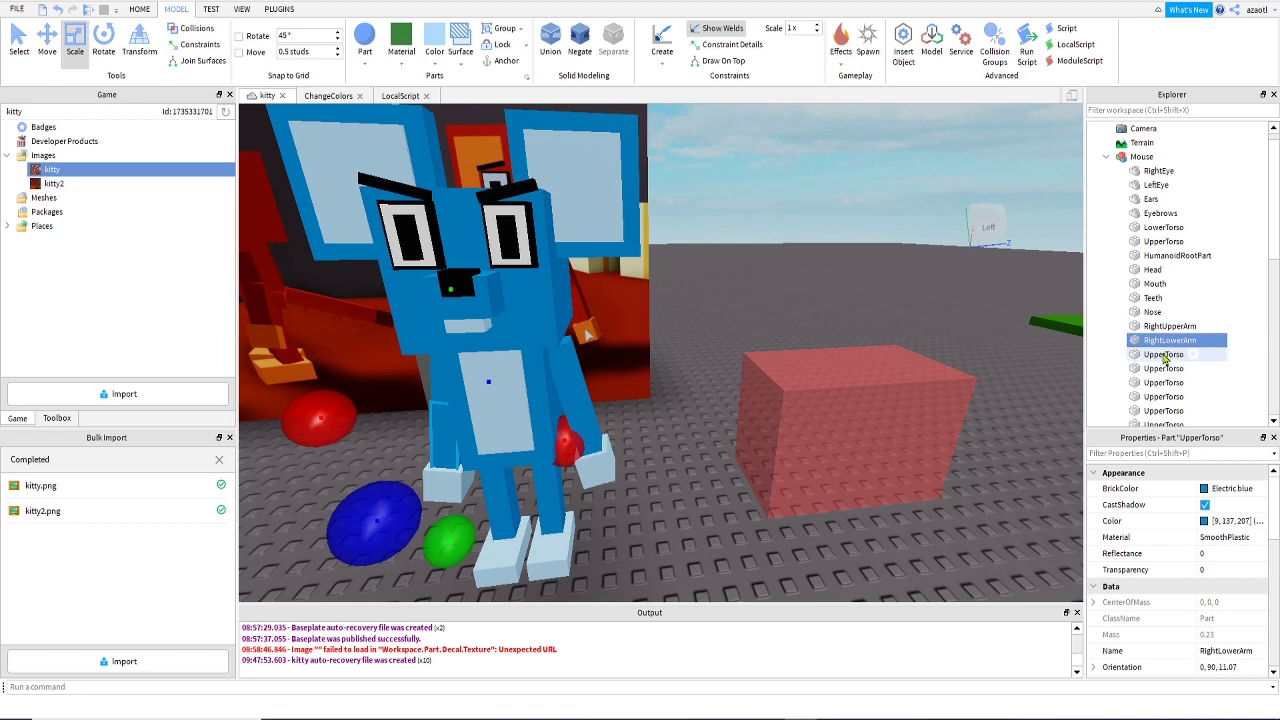
{"action": "left_click", "coordinate": [1162, 355]}
{"action": "left_click", "coordinate": [1164, 356]}
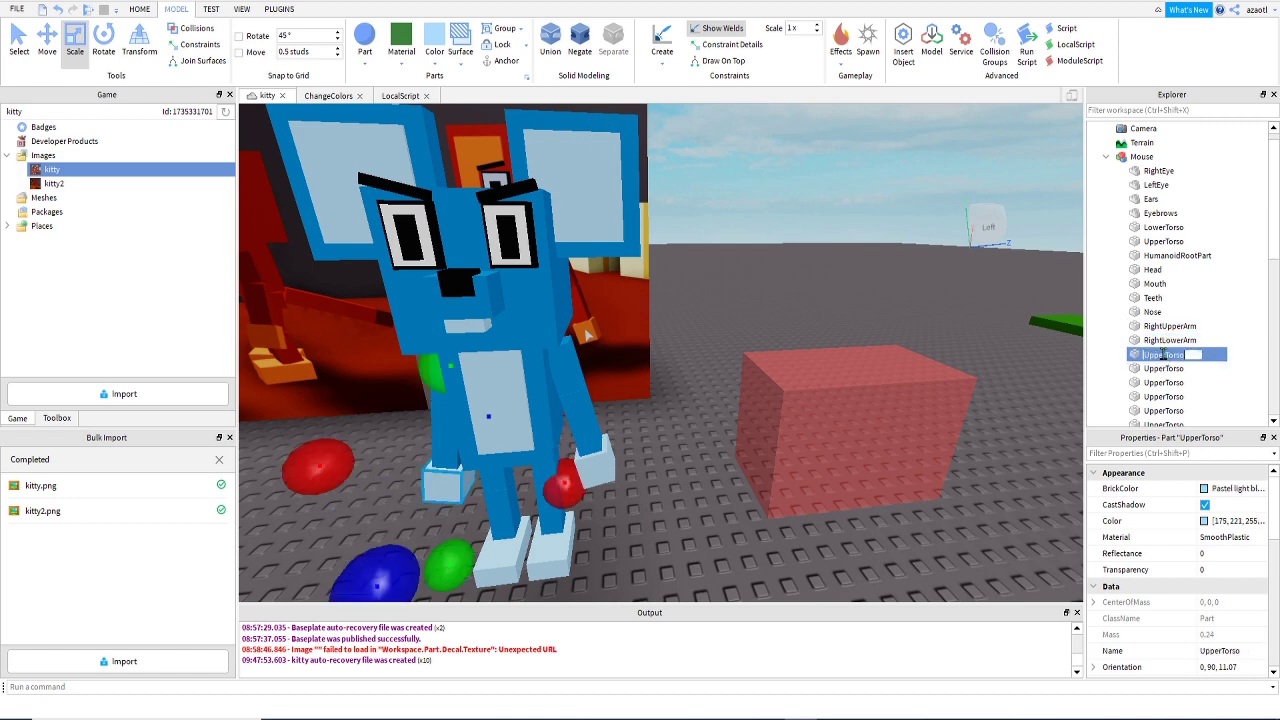
{"action": "type", "text": "RightHand"}
{"action": "key", "text": "Return"}
Rename the block of the mouse's left upper arm as LeftUpperArm.
{"action": "left_click", "coordinate": [1166, 369]}
{"action": "left_click", "coordinate": [1169, 370]}
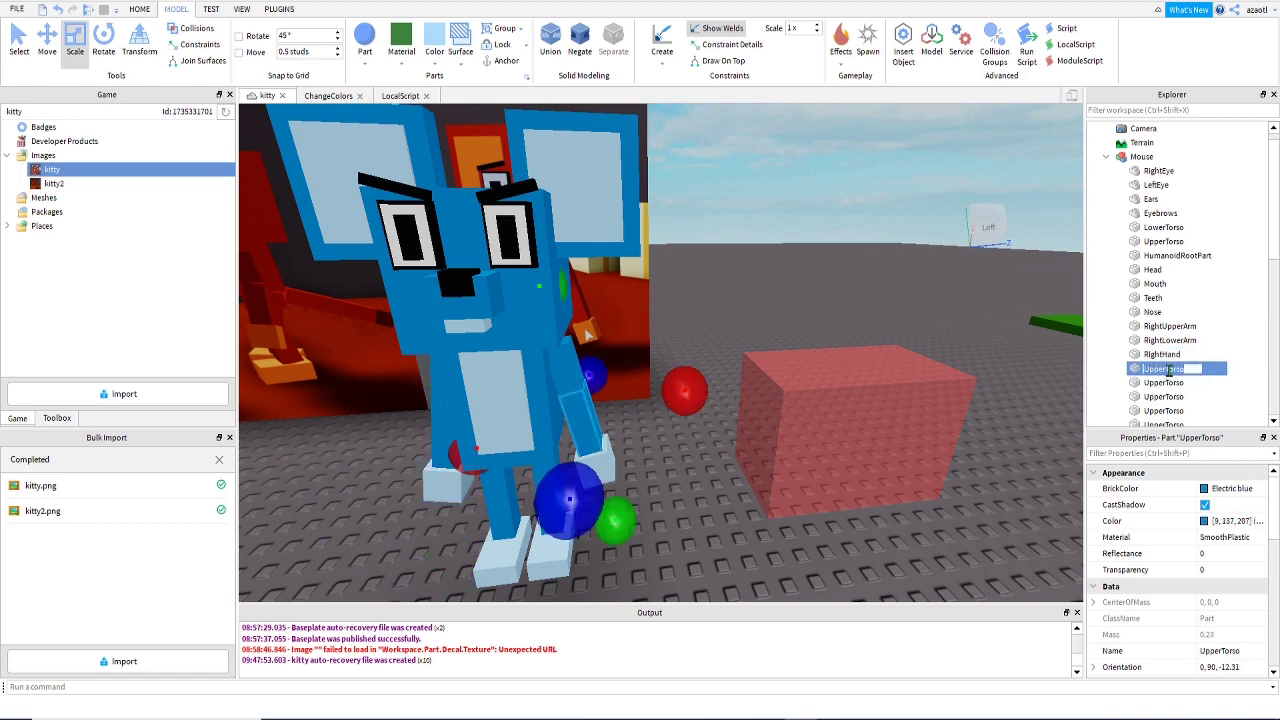
{"action": "left_click", "coordinate": [1166, 383]}
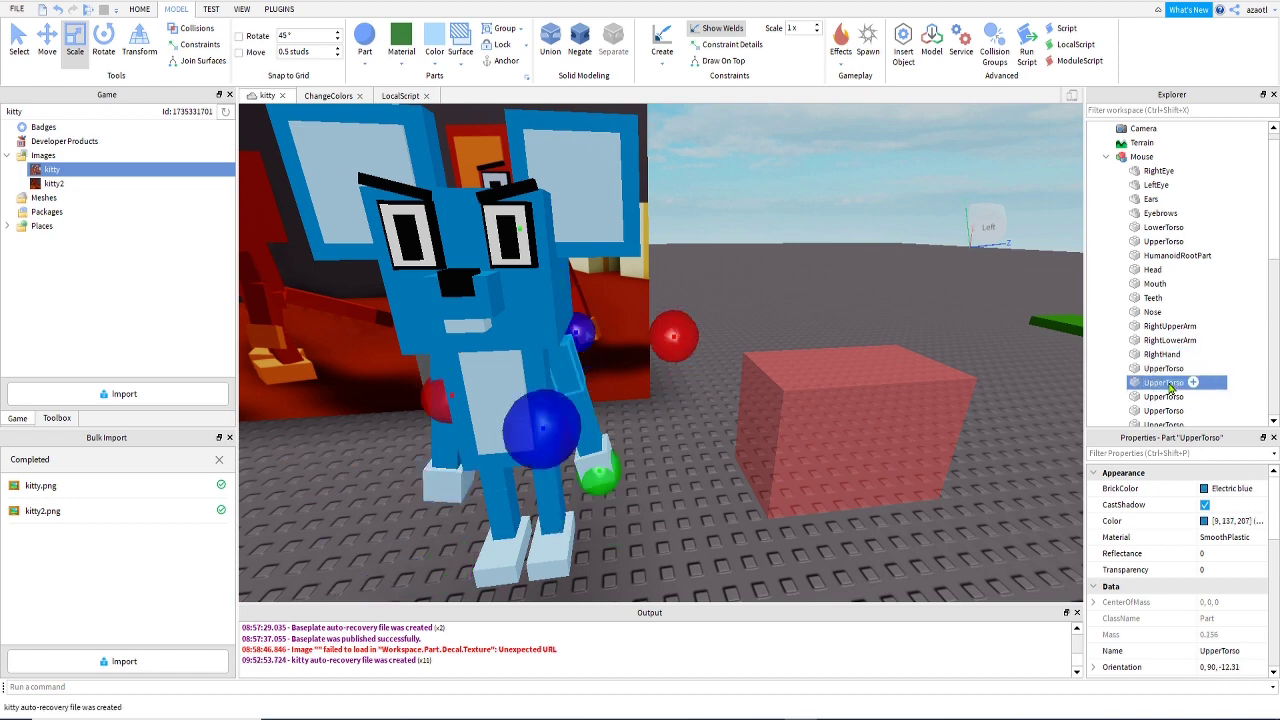
{"action": "left_click", "coordinate": [1168, 385]}
{"action": "key", "text": "Home"}
{"action": "type", "text": "Left"}
{"action": "key", "text": "End"}
{"action": "key", "text": "BackSpace"}
{"action": "key", "text": "BackSpace"}
{"action": "key", "text": "BackSpace"}
{"action": "key", "text": "BackSpace"}
{"action": "key", "text": "BackSpace"}
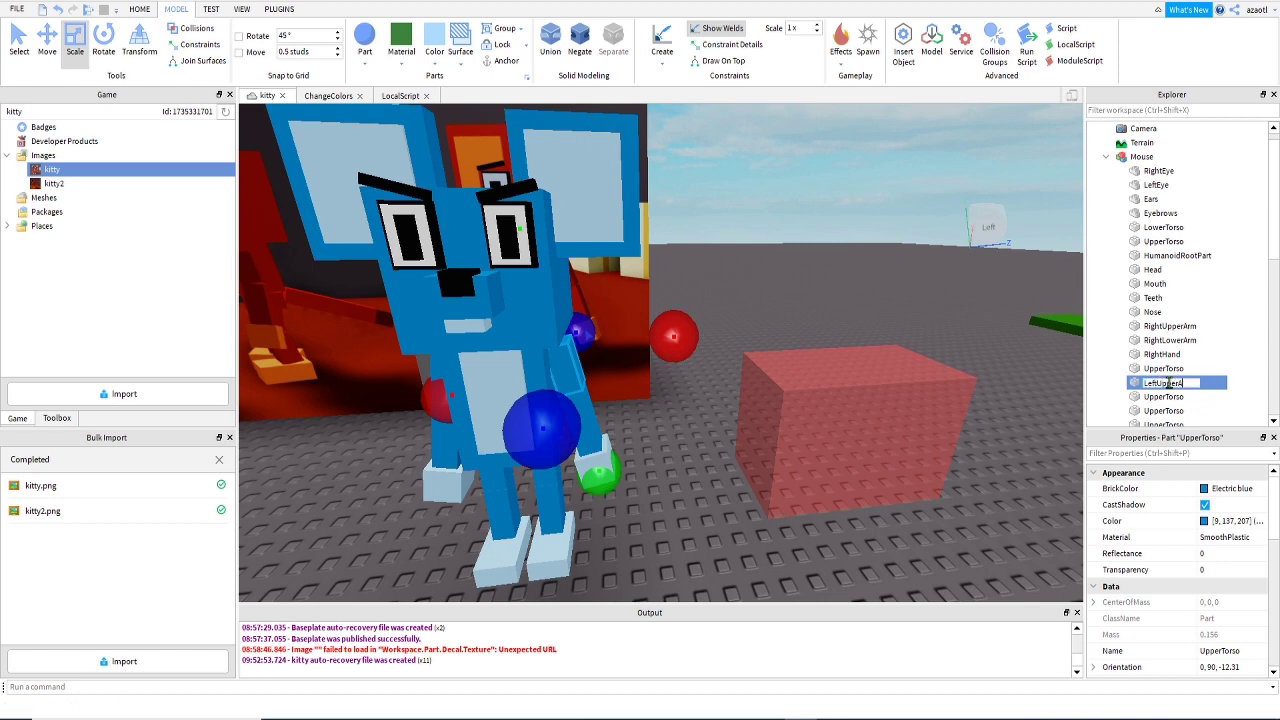
{"action": "type", "text": "Arm"}
{"action": "key", "text": "Return"}
Rename the left forearm block as LeftLowerArm and the light blue block at its end as LeftHand.
{"action": "left_click", "coordinate": [1168, 369]}
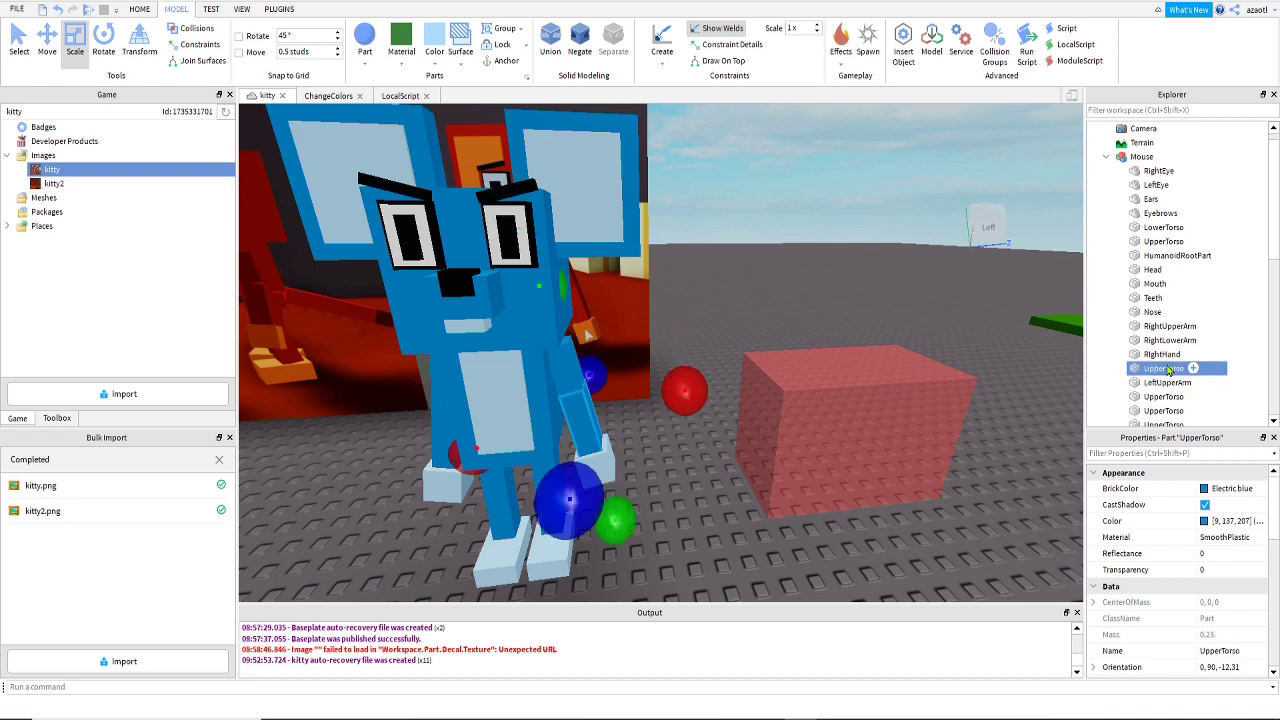
{"action": "double_click", "coordinate": [1168, 369]}
{"action": "type", "text": "LeftLowerArm"}
{"action": "key", "text": "Return"}
{"action": "left_click", "coordinate": [1165, 396]}
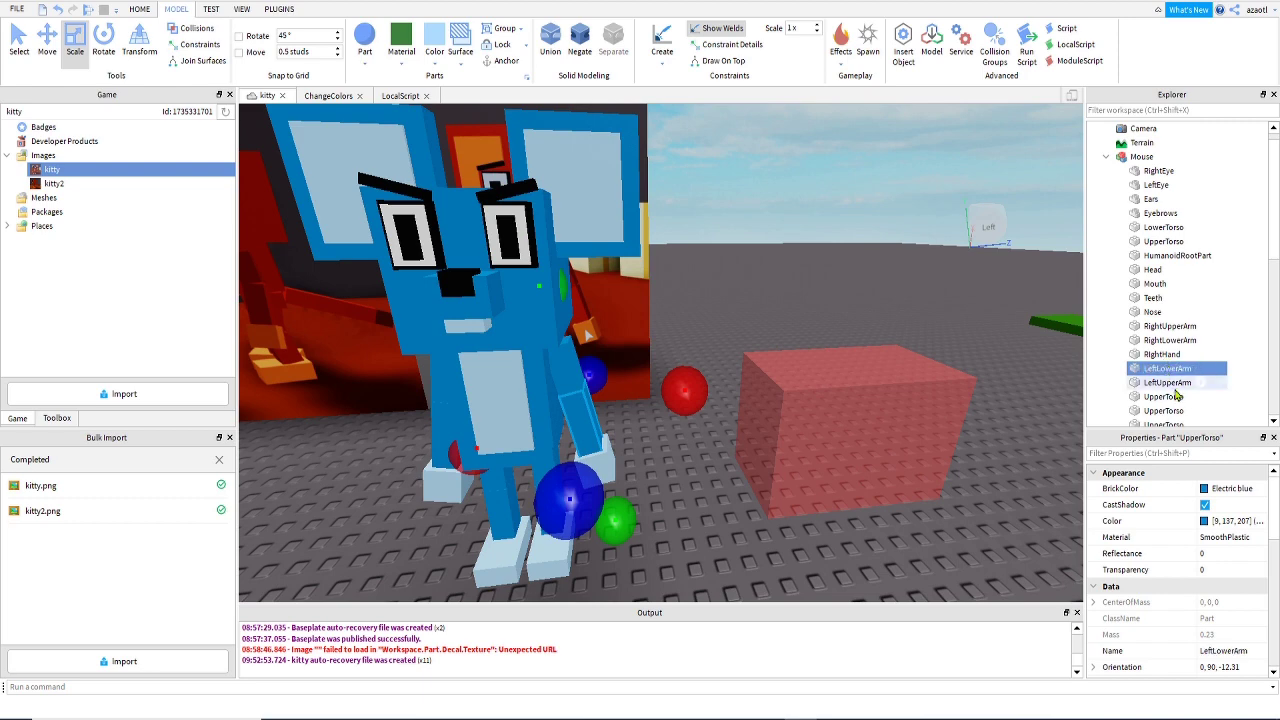
{"action": "left_click", "coordinate": [1163, 397]}
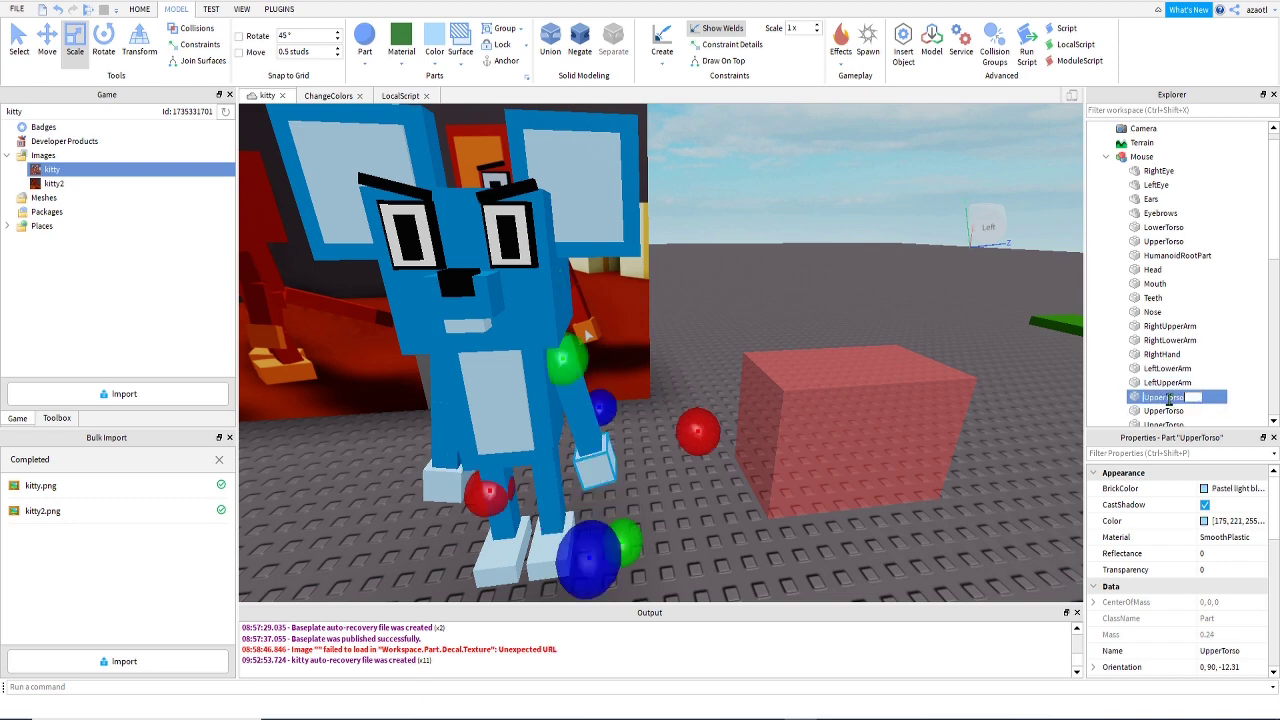
{"action": "type", "text": "LeftHand"}
{"action": "key", "text": "Return"}
Rename the light blue block of the mouse's left foot as LeftFoot.
{"action": "scroll", "coordinate": [1170, 400], "scroll_direction": "down", "scroll_amount": 3}
{"action": "left_click", "coordinate": [1162, 328]}
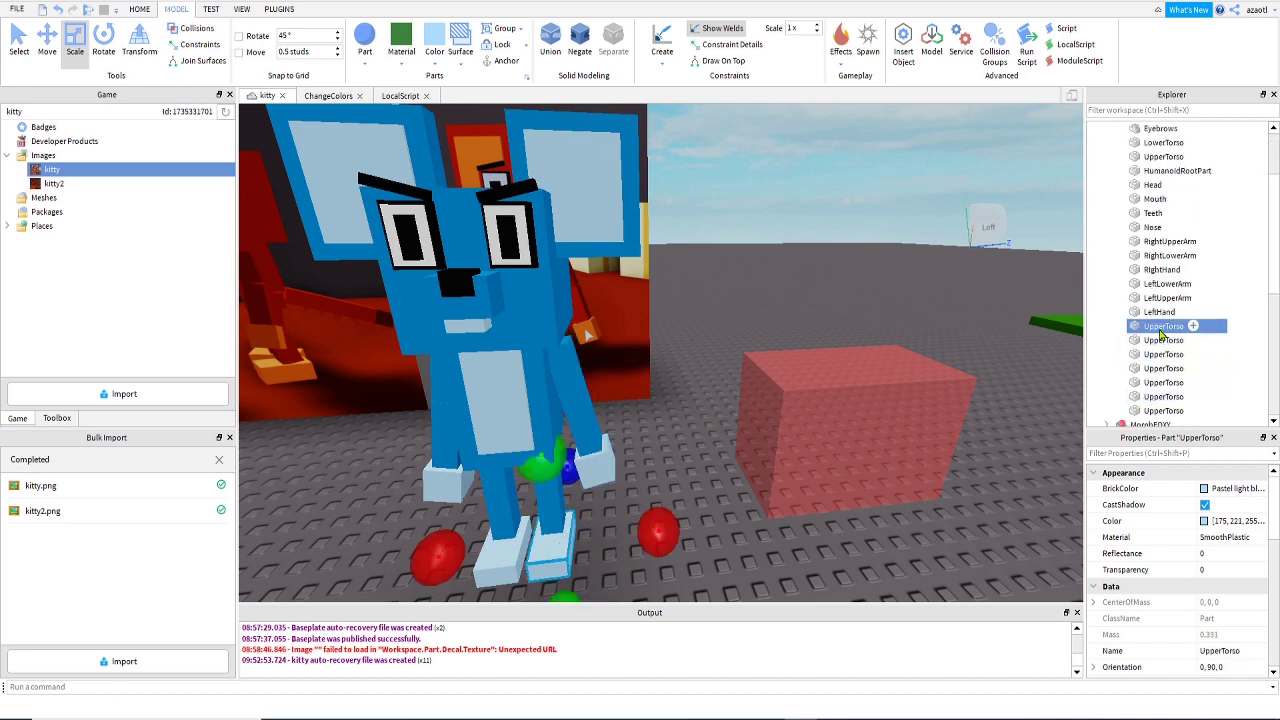
{"action": "scroll", "coordinate": [1160, 335], "scroll_direction": "up", "scroll_amount": 1}
{"action": "key", "text": "f"}
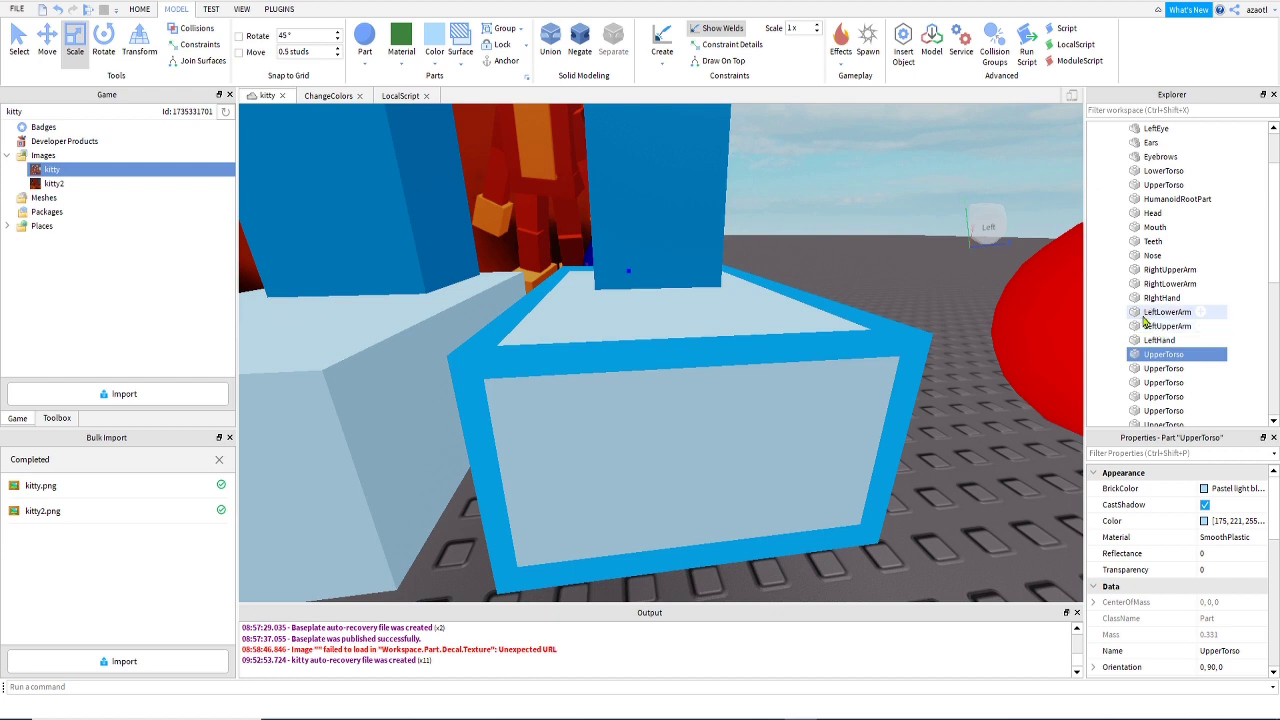
{"action": "double_click", "coordinate": [1166, 355]}
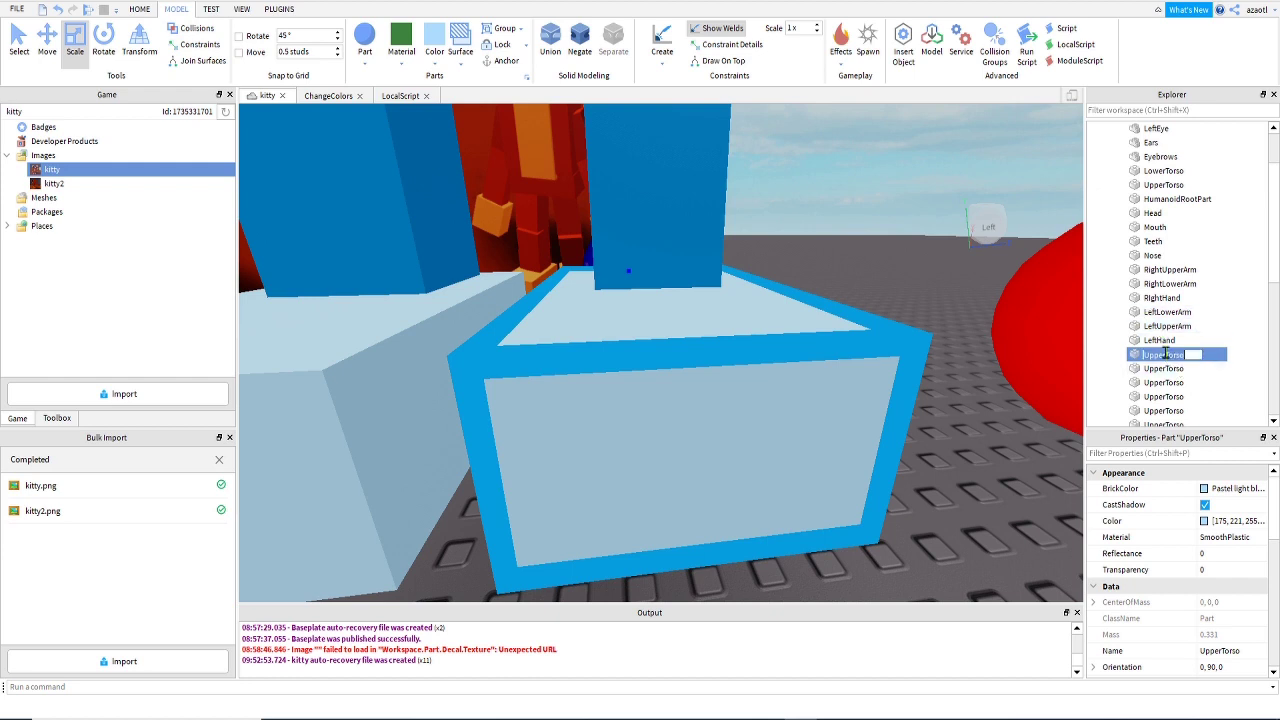
{"action": "type", "text": "LeftFoot"}
{"action": "key", "text": "Return"}
Rename the two blocks of the mouse's left leg as LeftUpperLeg and LeftLowerLeg.
{"action": "left_click", "coordinate": [1165, 368]}
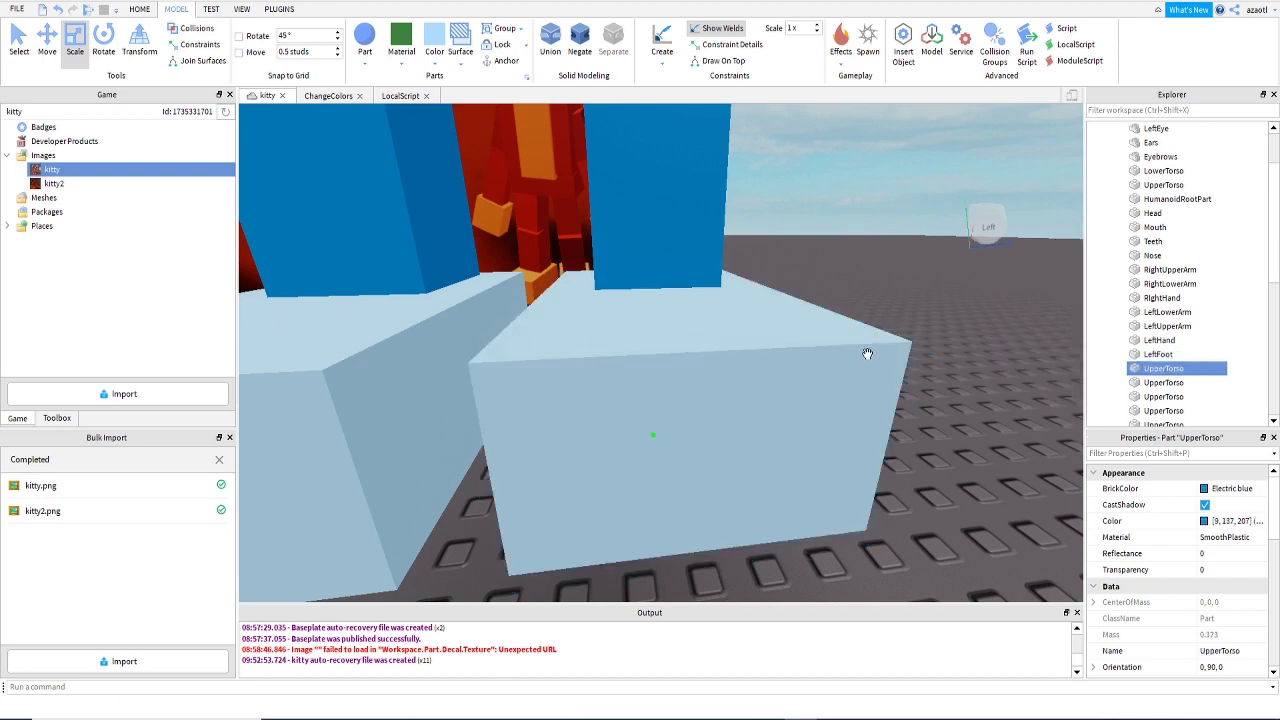
{"action": "key", "text": "f"}
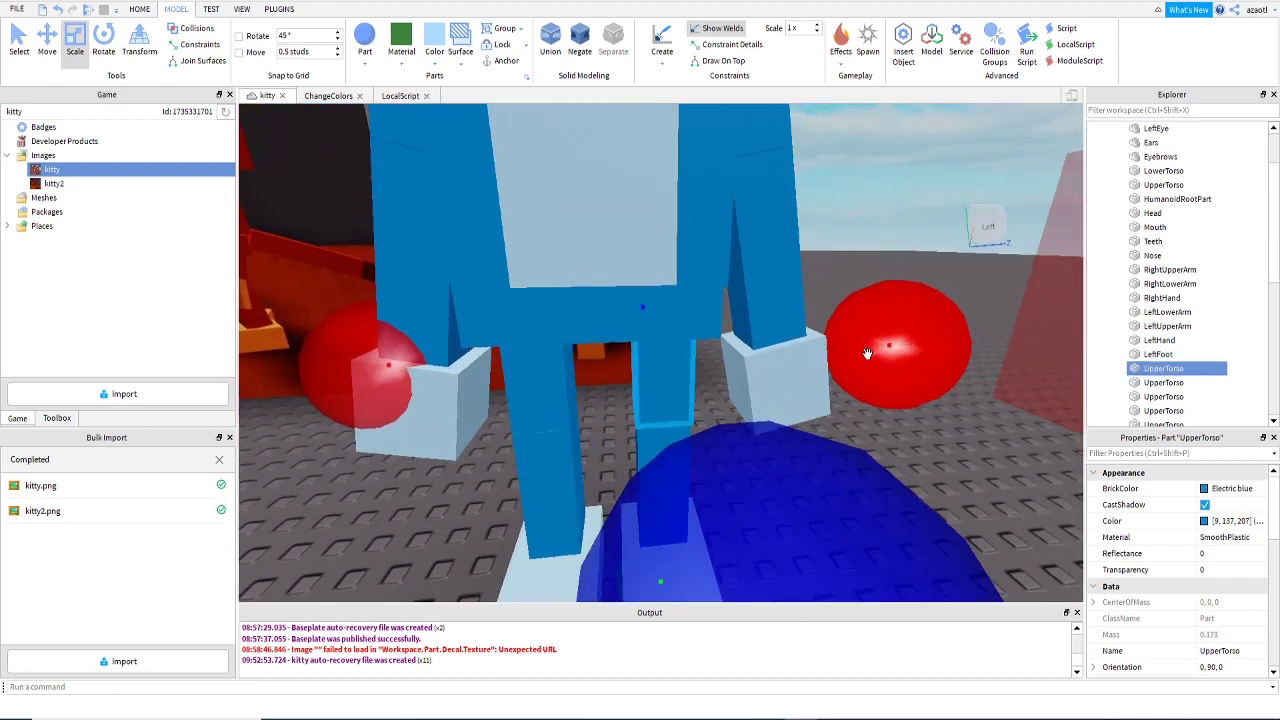
{"action": "double_click", "coordinate": [1166, 369]}
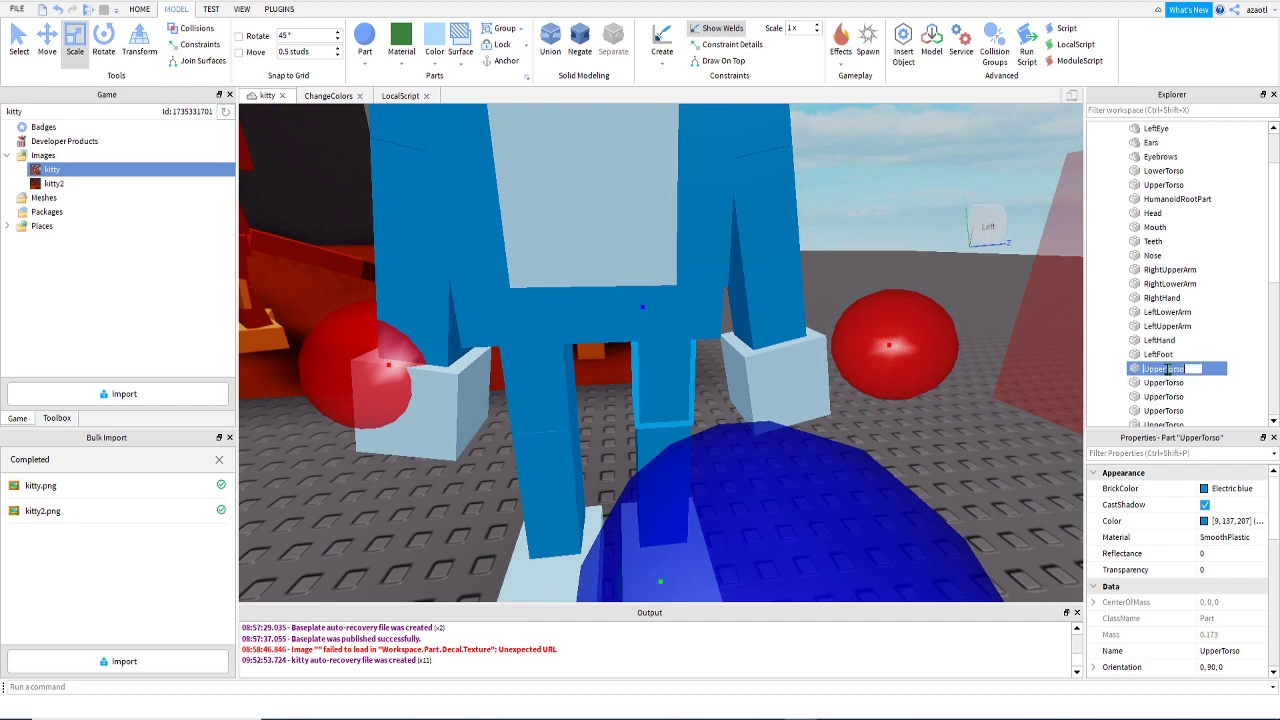
{"action": "type", "text": "LeftUpperLeg"}
{"action": "key", "text": "Return"}
{"action": "left_click", "coordinate": [1165, 383]}
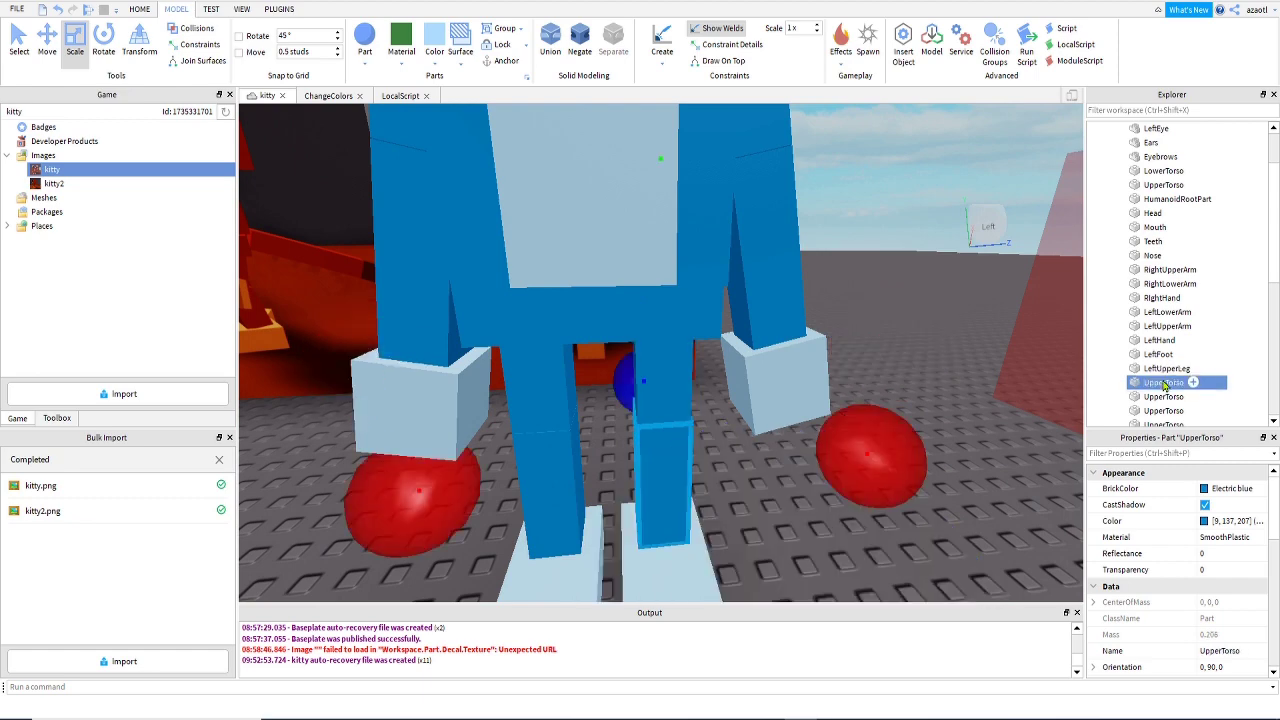
{"action": "left_click", "coordinate": [1165, 383]}
{"action": "type", "text": "LeftLowerLeg"}
{"action": "key", "text": "Return"}
Rename the light blue panel on the front of the mouse's torso as Belly.
{"action": "left_click", "coordinate": [1160, 397]}
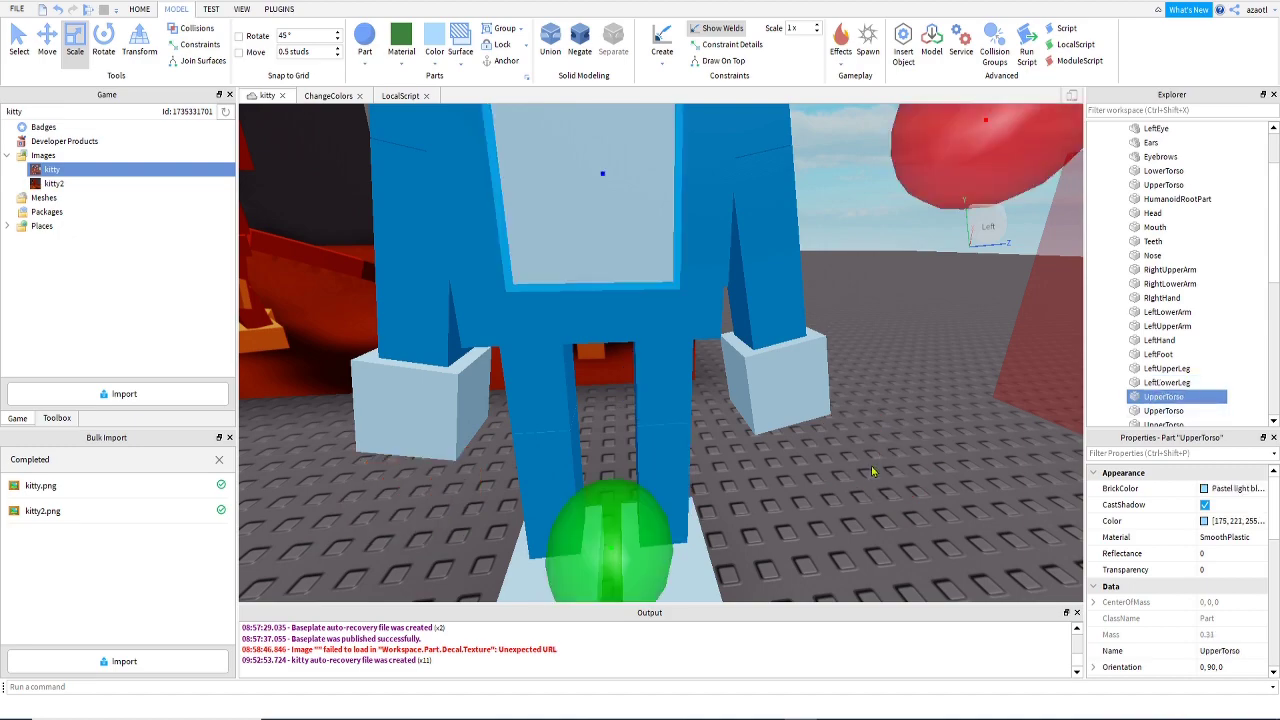
{"action": "right_click_drag", "start_coordinate": [860, 540], "coordinate": [865, 464]}
{"action": "key", "text": "s"}
{"action": "key", "text": "w"}
{"action": "key", "text": "s"}
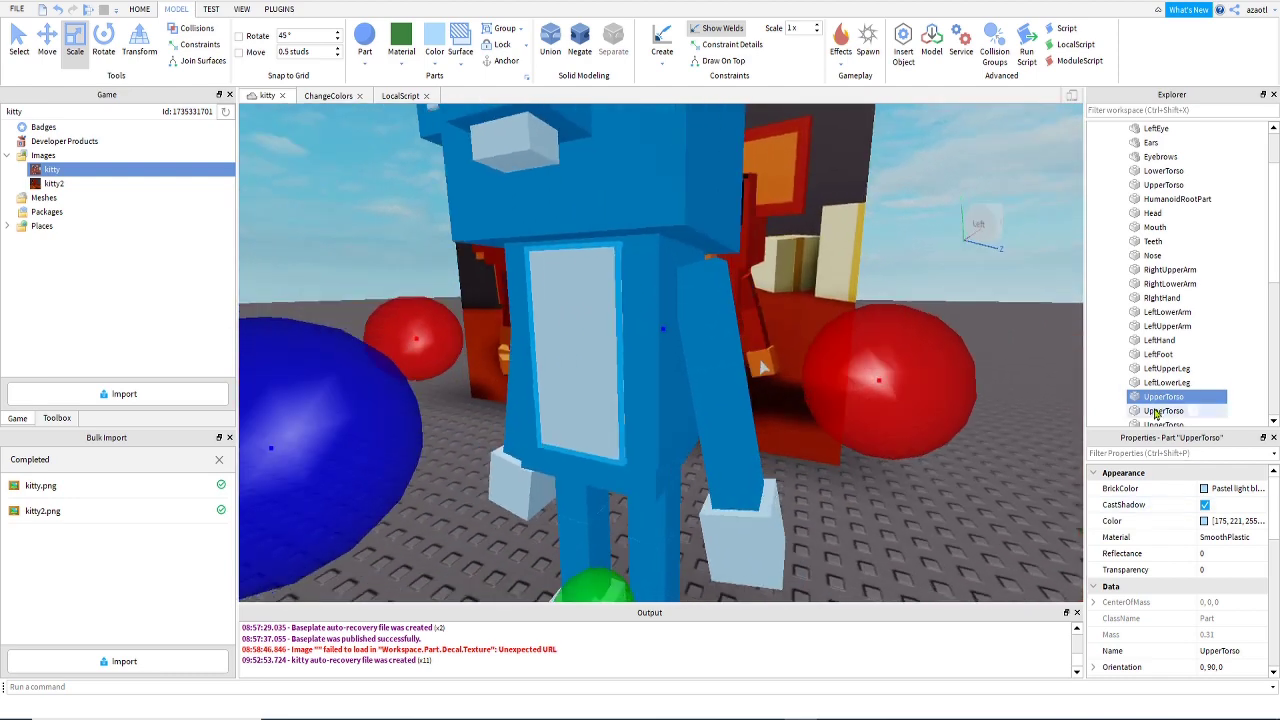
{"action": "mouse_move", "coordinate": [1154, 402]}
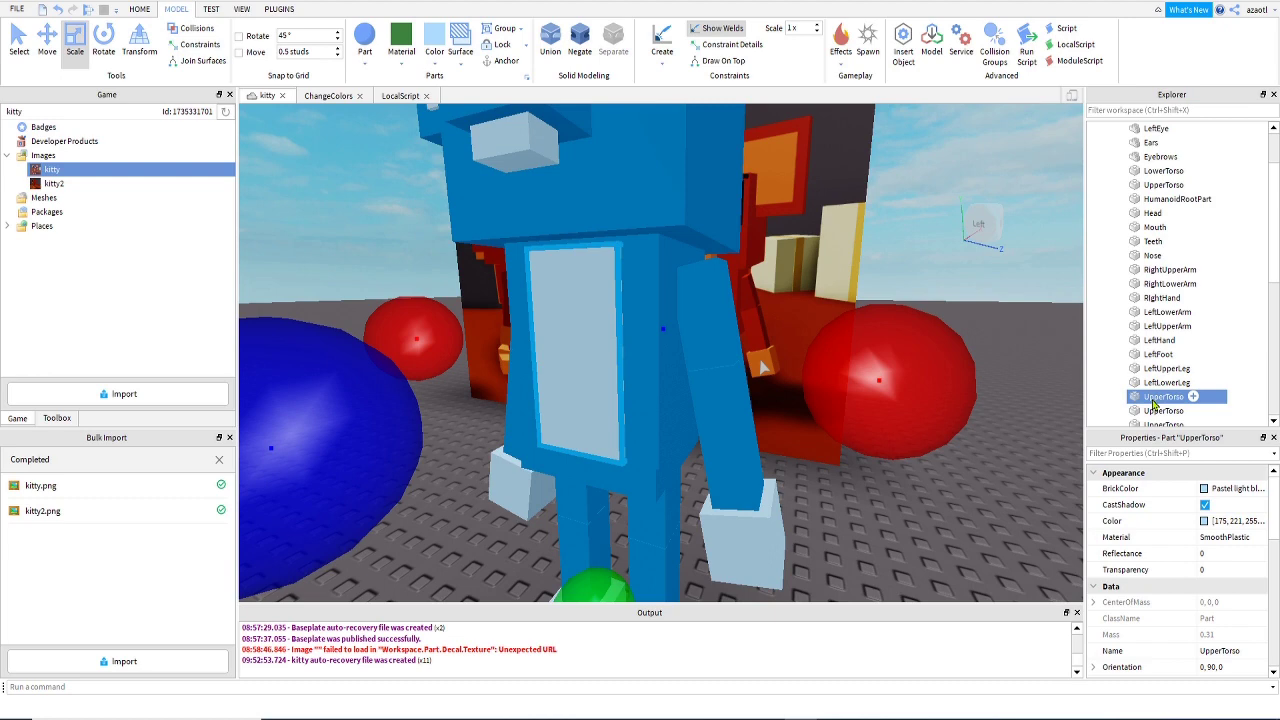
{"action": "key", "text": "w"}
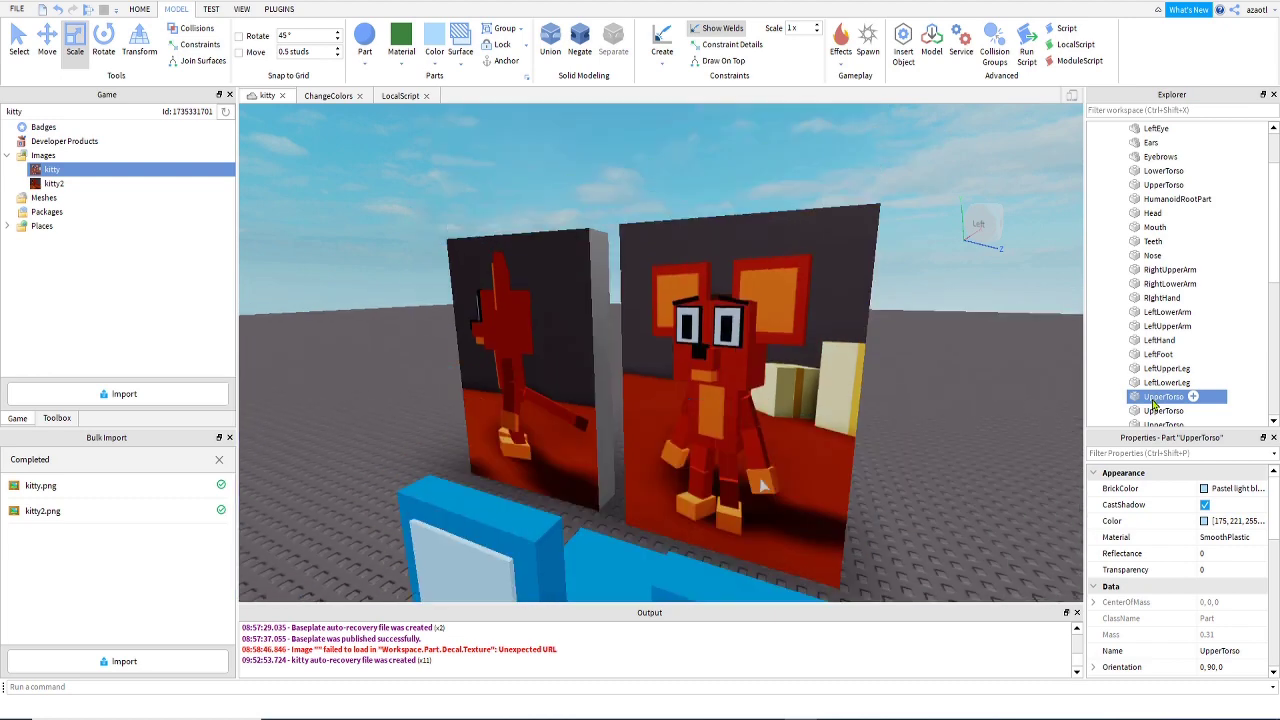
{"action": "key", "text": "s"}
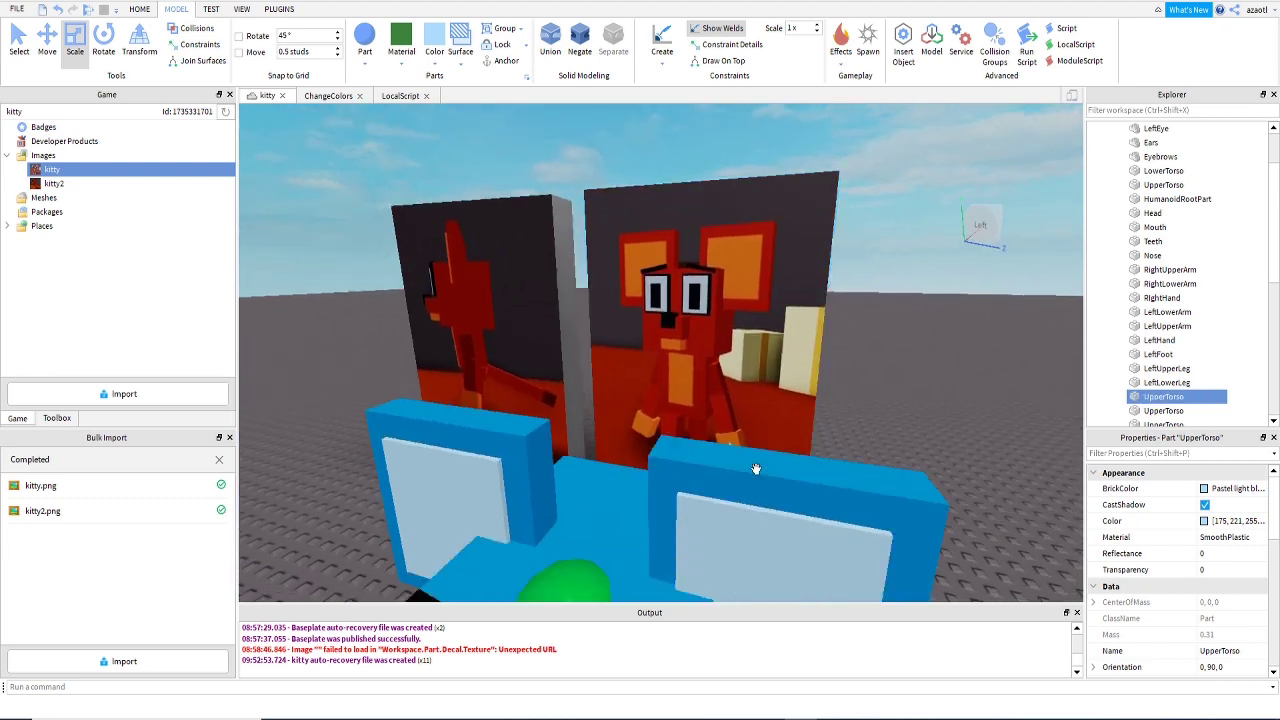
{"action": "key", "text": "s"}
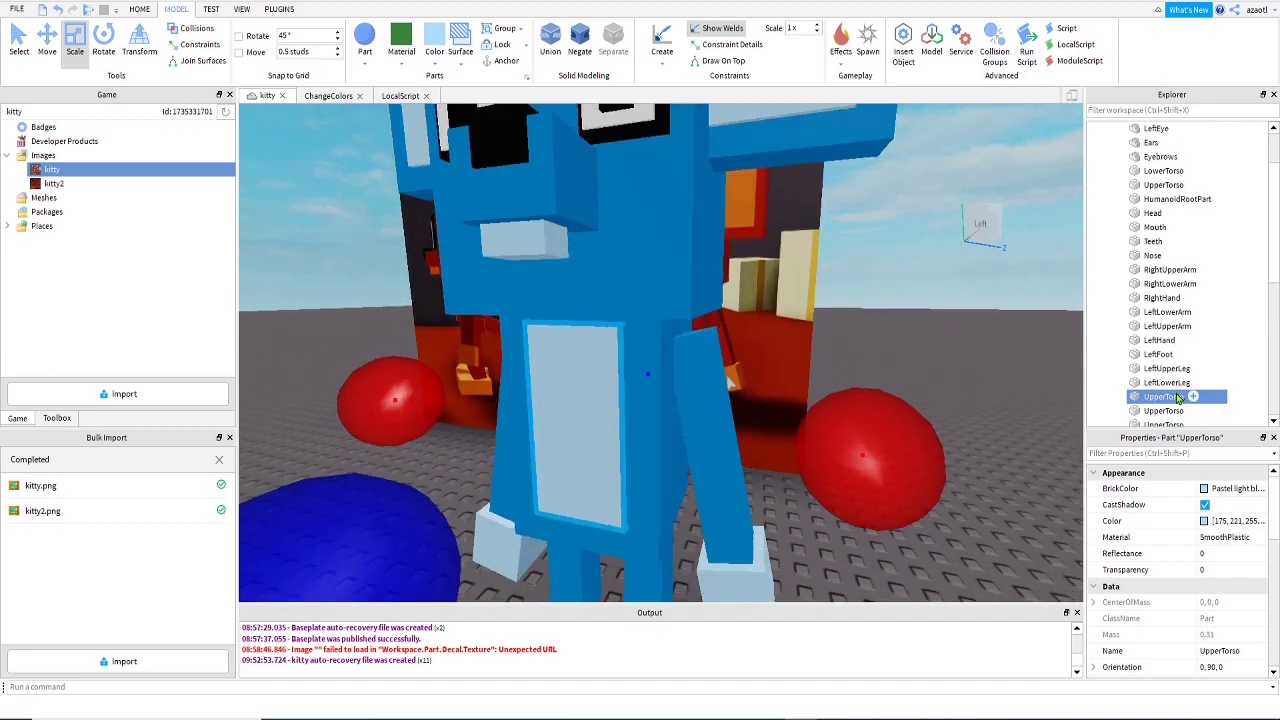
{"action": "left_click", "coordinate": [1163, 382]}
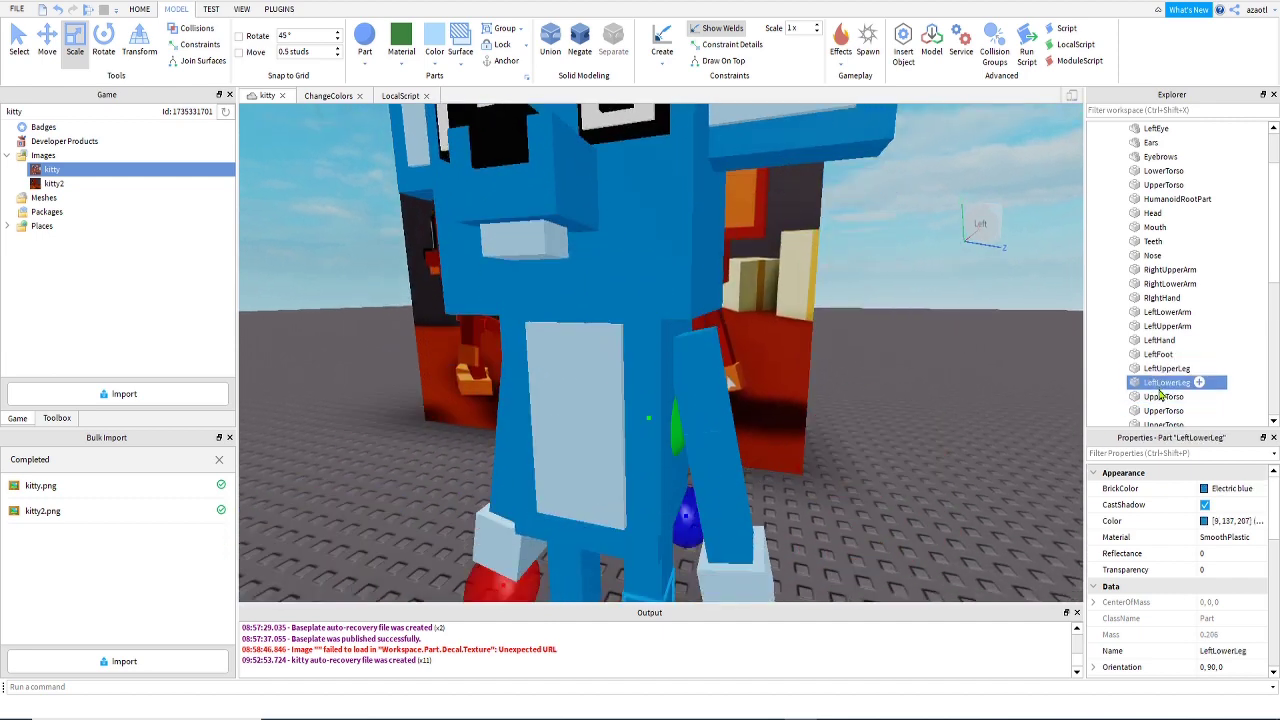
{"action": "left_click", "coordinate": [1163, 396]}
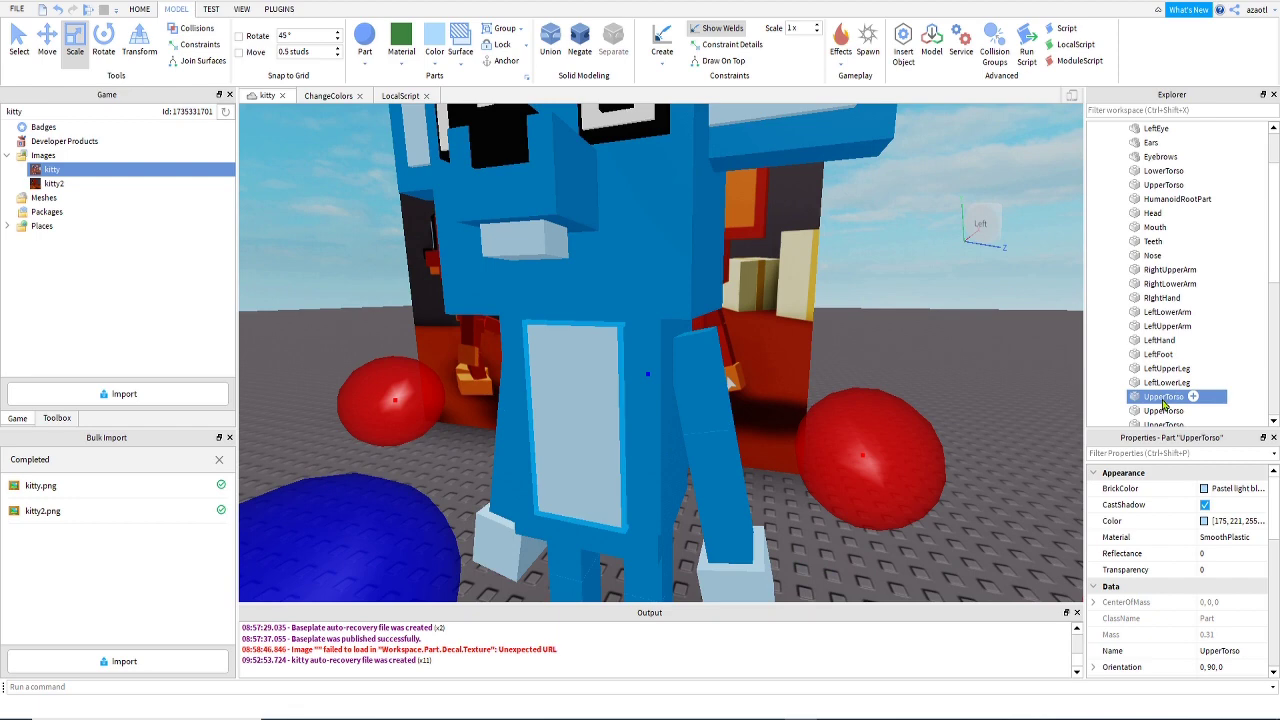
{"action": "left_click", "coordinate": [1163, 397]}
{"action": "type", "text": "Belly"}
{"action": "key", "text": "Return"}
Rename the lower block of the mouse's right leg as RightLowerLeg.
{"action": "left_click", "coordinate": [1160, 411]}
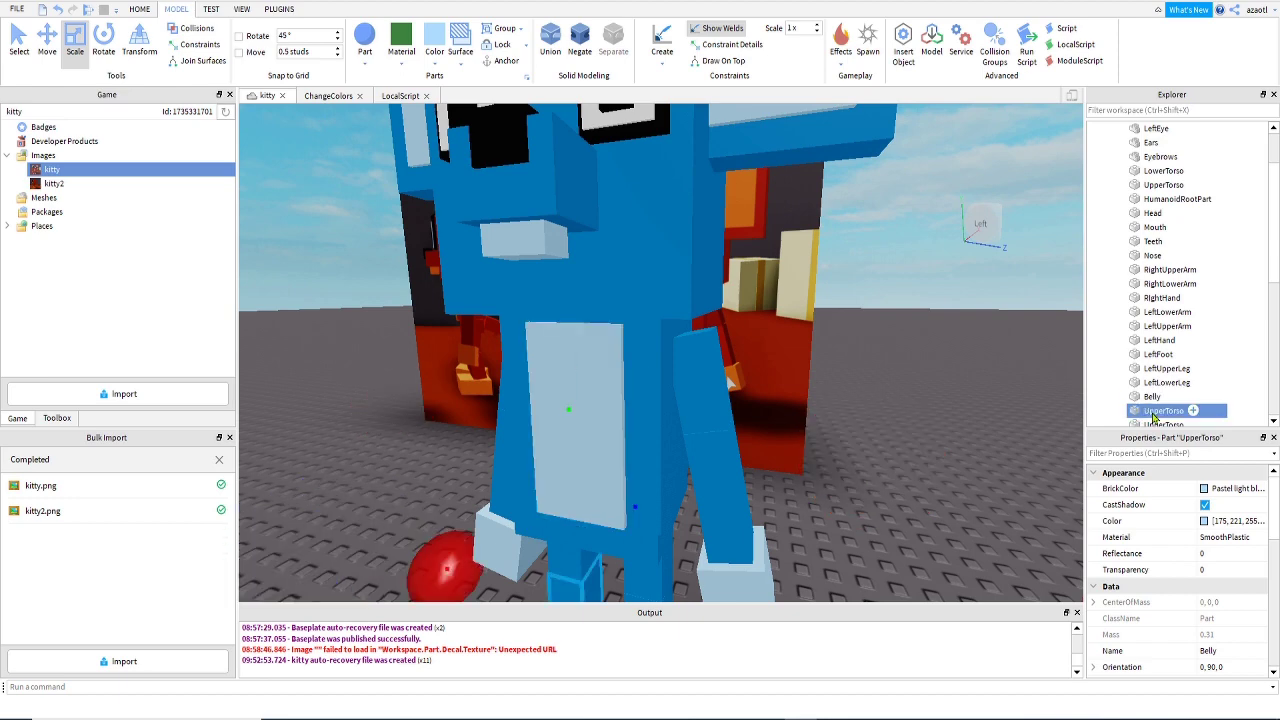
{"action": "scroll", "coordinate": [1147, 383], "scroll_direction": "down", "scroll_amount": 3}
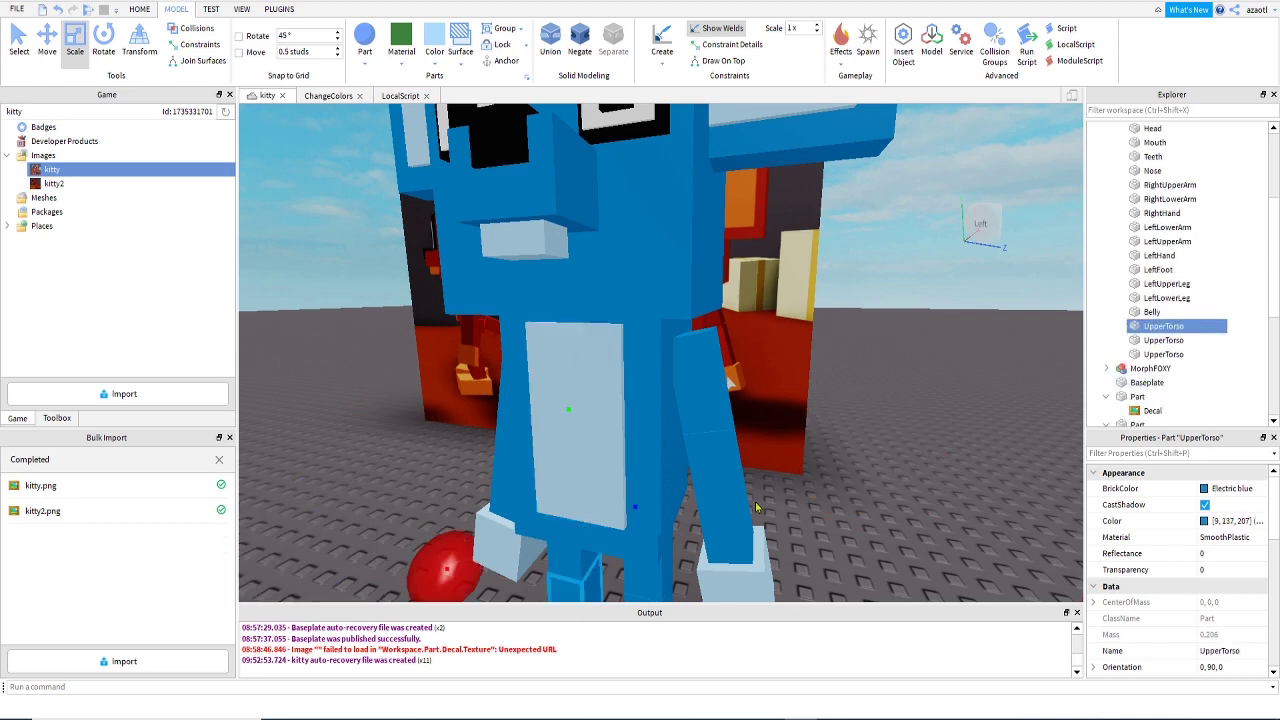
{"action": "scroll", "coordinate": [757, 502], "scroll_direction": "down", "scroll_amount": 5}
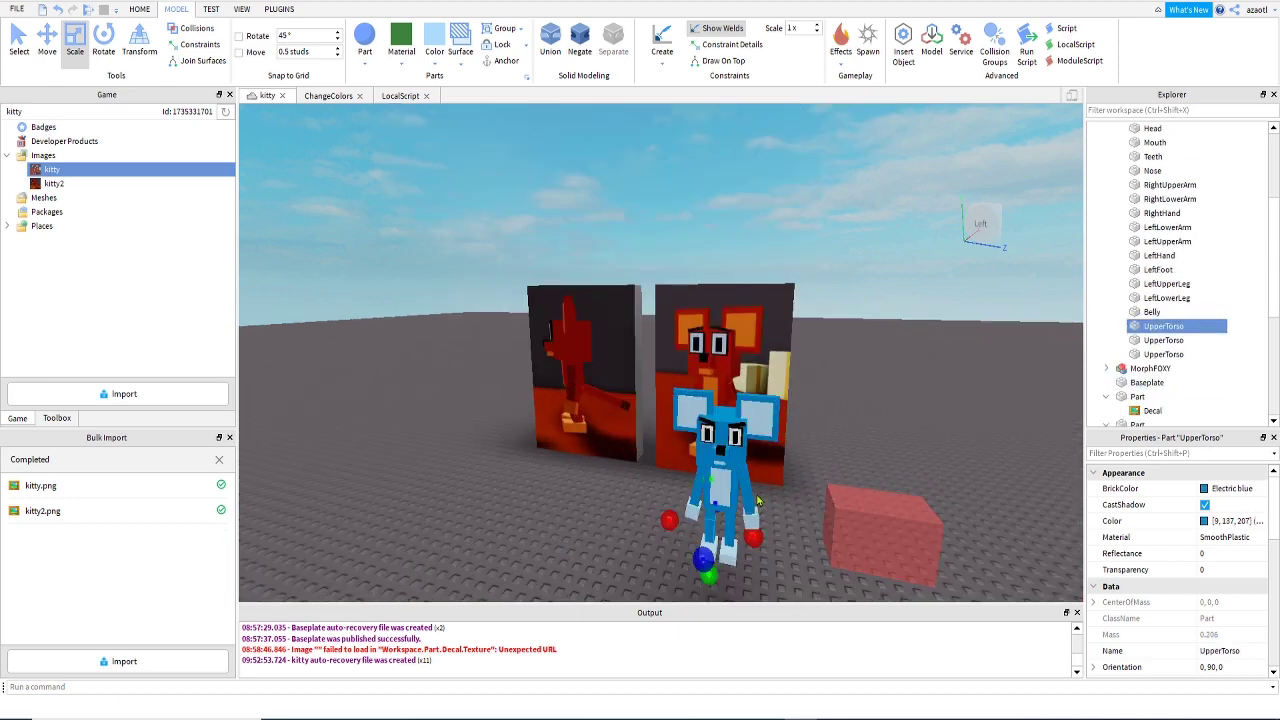
{"action": "scroll", "coordinate": [757, 502], "scroll_direction": "up", "scroll_amount": 5}
{"action": "key", "text": "f"}
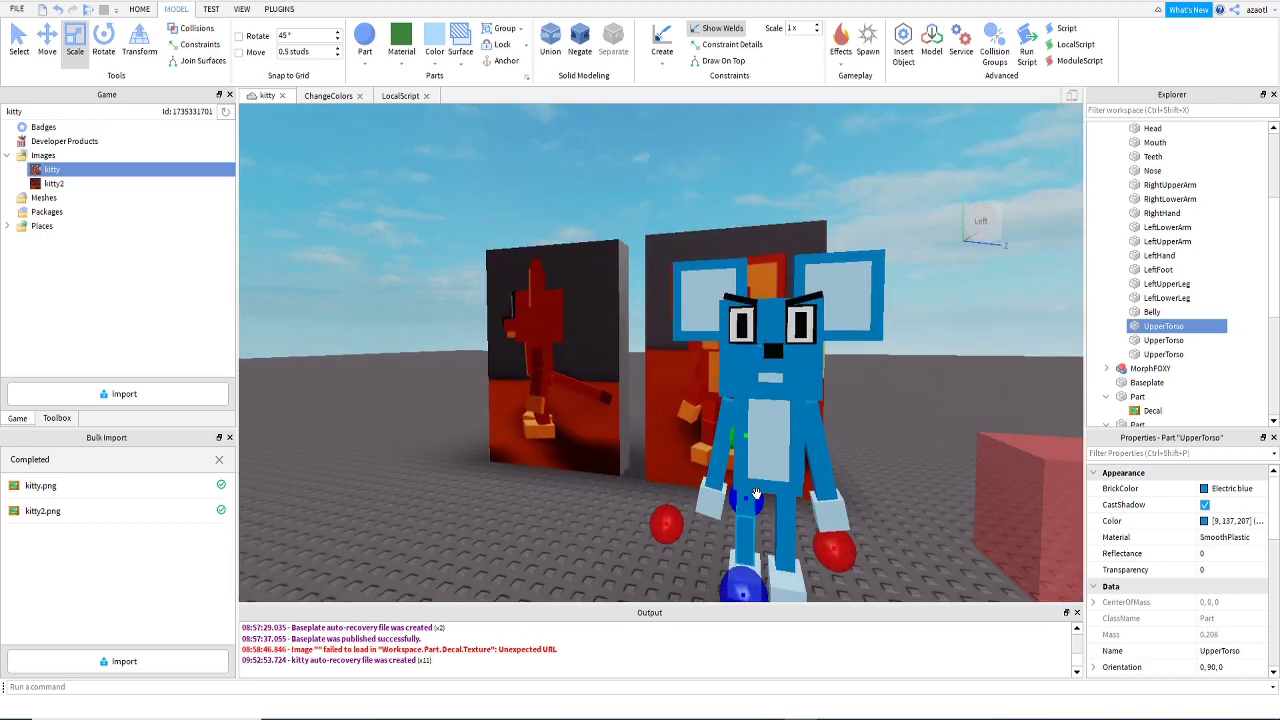
{"action": "double_click", "coordinate": [1163, 327]}
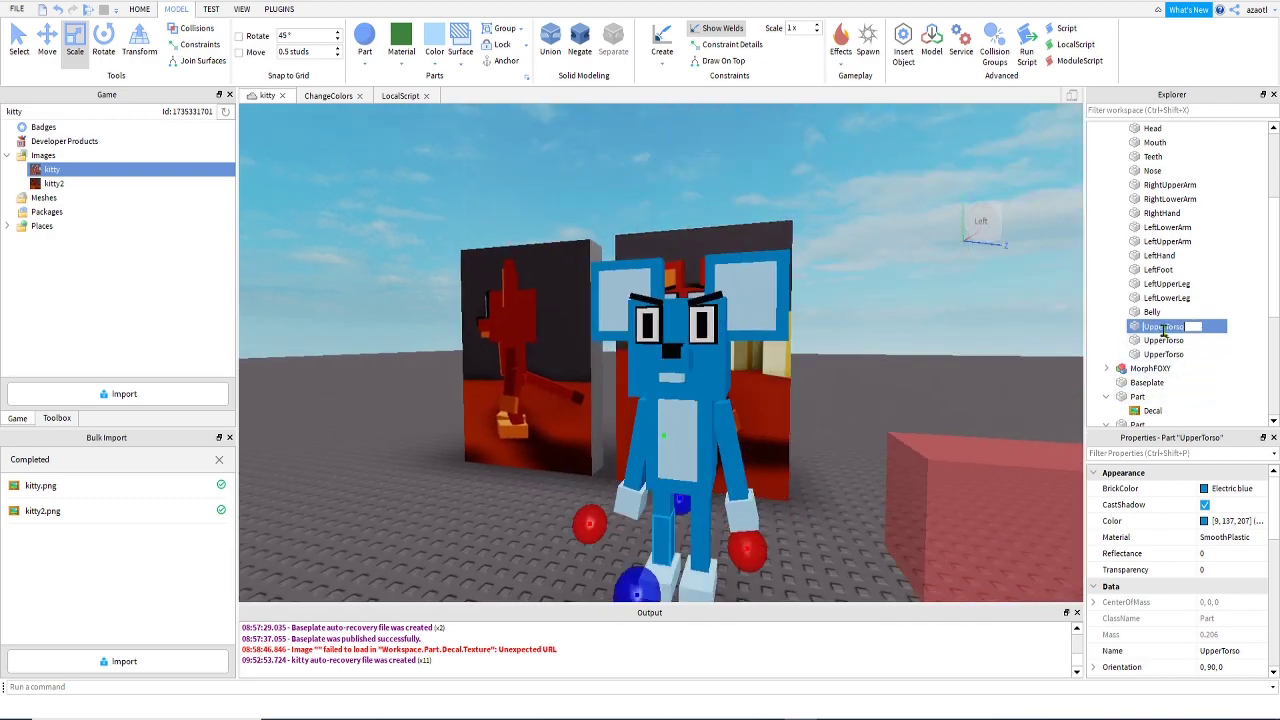
{"action": "type", "text": "RightLowerLeg"}
{"action": "key", "text": "Return"}
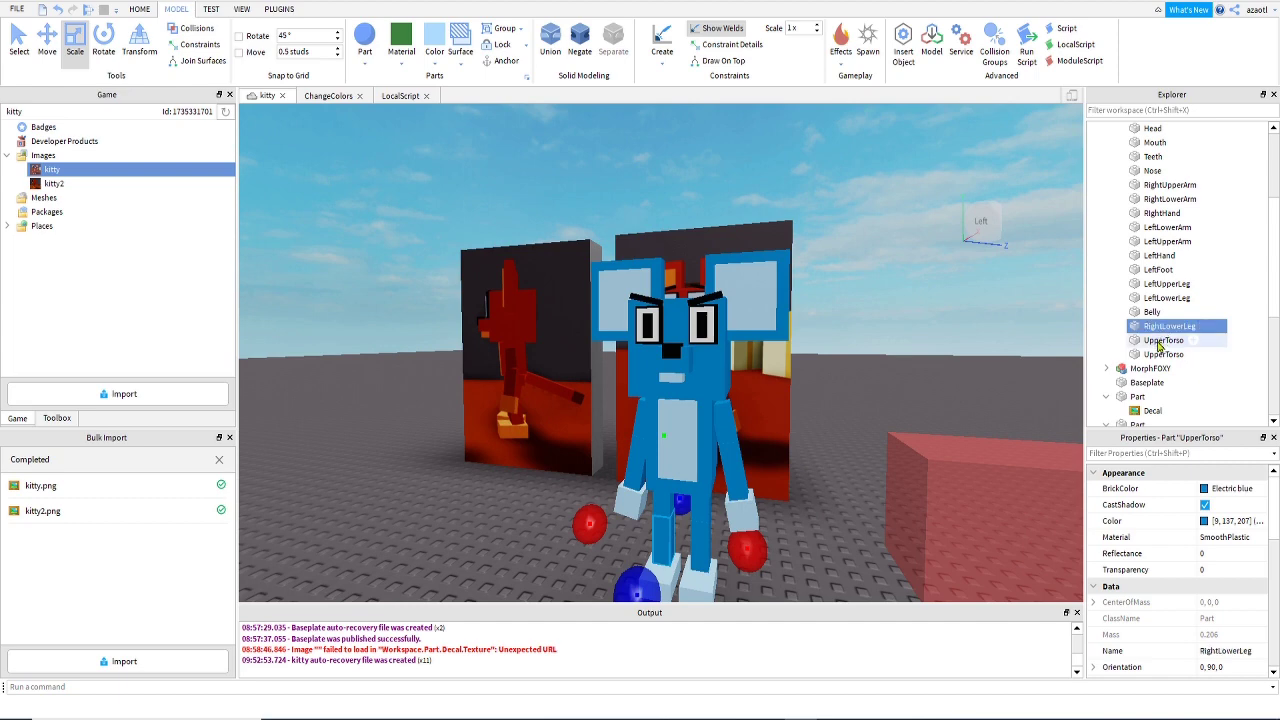
Rename the upper block of the right leg as RightUpperLeg and the light blue foot block as RightFoot.
{"action": "left_click", "coordinate": [1160, 341]}
{"action": "left_click", "coordinate": [1160, 343]}
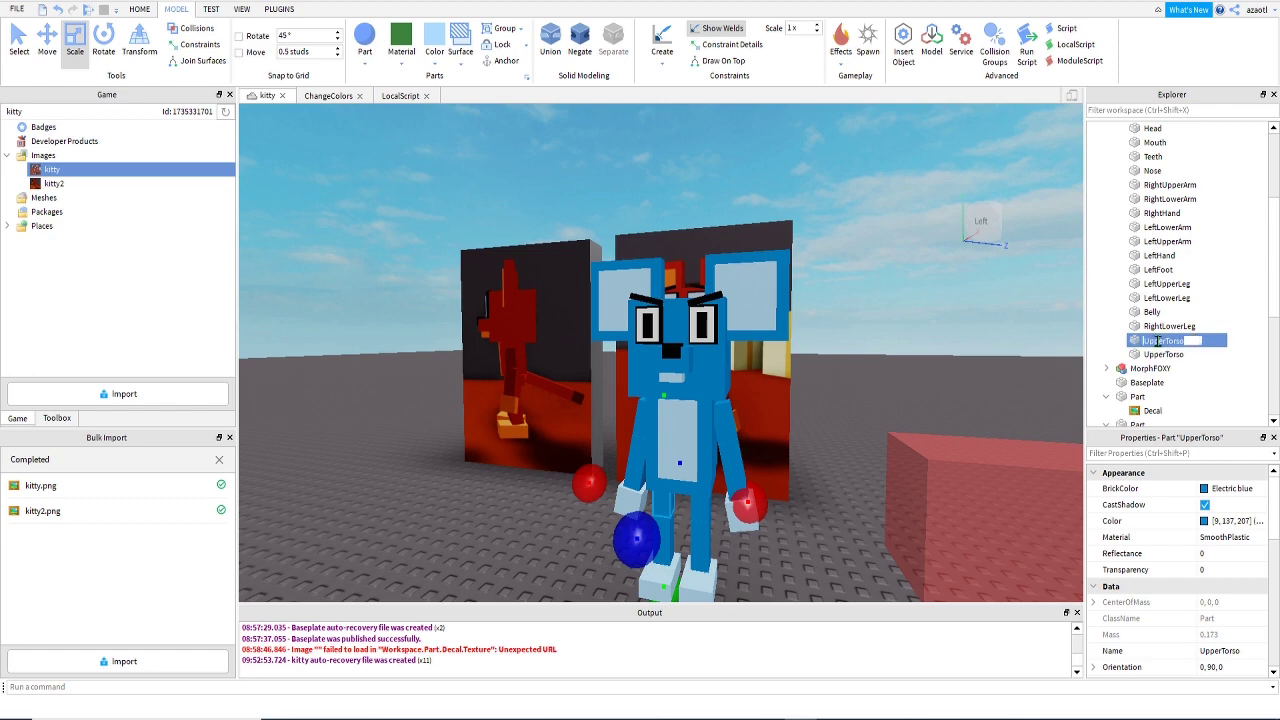
{"action": "type", "text": "Right"}
{"action": "key", "text": "Return"}
{"action": "left_click", "coordinate": [1163, 356]}
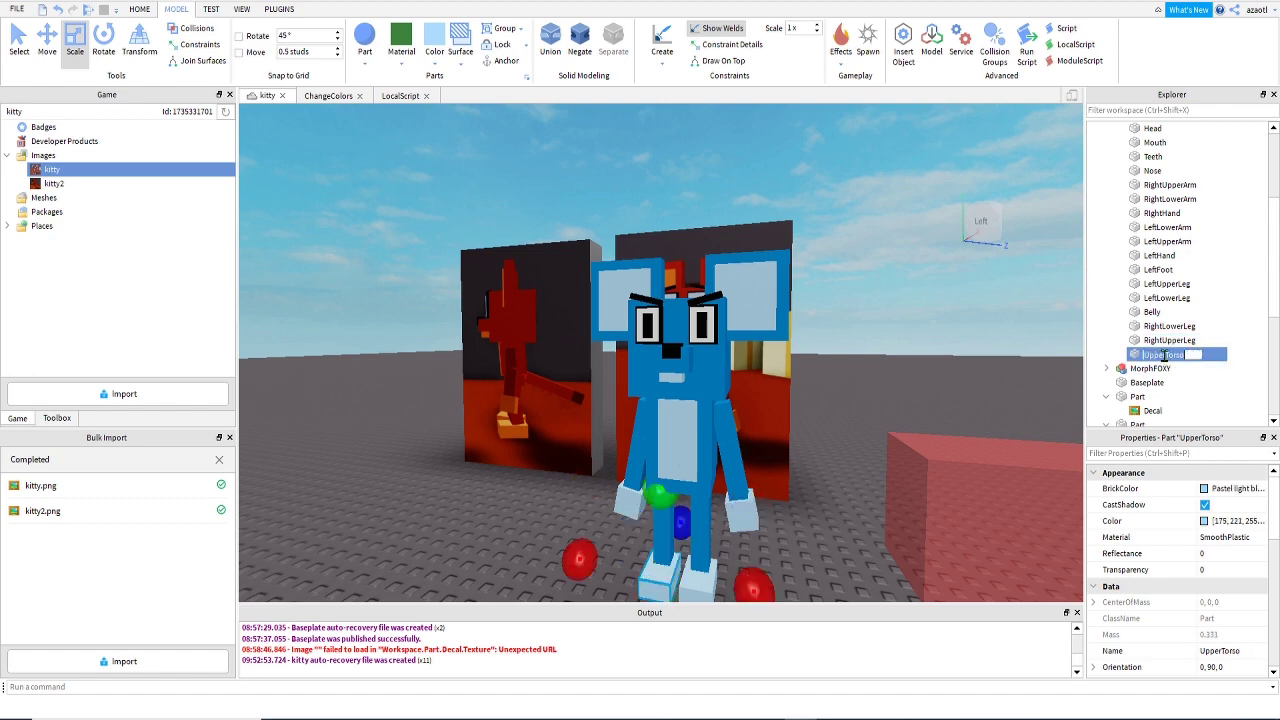
{"action": "type", "text": "RightFoot"}
{"action": "key", "text": "Return"}
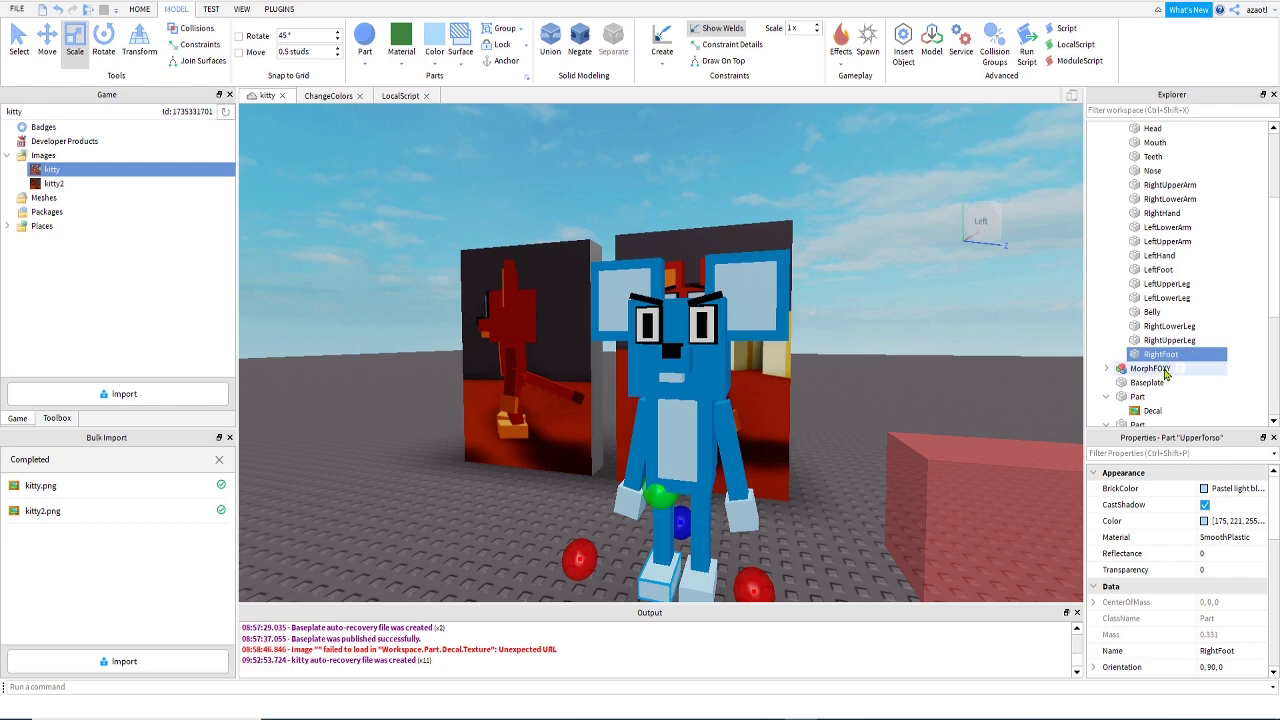
Examine the tail in the side-view reference image and compare it with the back of the mouse.
{"action": "key", "text": "a"}
{"action": "key", "text": "w"}
{"action": "right_click_drag", "start_coordinate": [841, 467], "coordinate": [840, 460]}
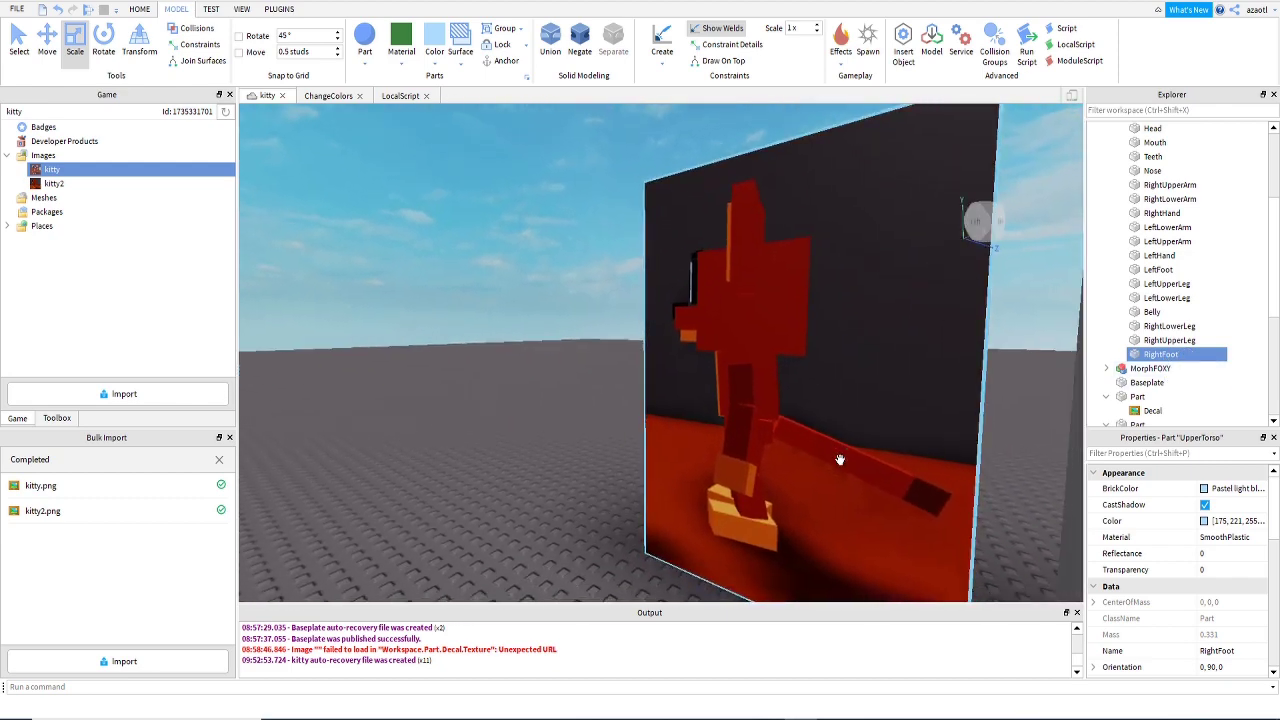
{"action": "right_click_drag", "start_coordinate": [822, 446], "coordinate": [746, 491]}
{"action": "key", "text": "w"}
{"action": "key", "text": "w"}
{"action": "left_click", "coordinate": [776, 378]}
{"action": "key", "text": "a"}
{"action": "key", "text": "d"}
Scale the LowerTorso block at the base of the torso into a short, flat block protruding from the mouse's back.
{"action": "left_click", "coordinate": [692, 451]}
{"action": "key", "text": "a"}
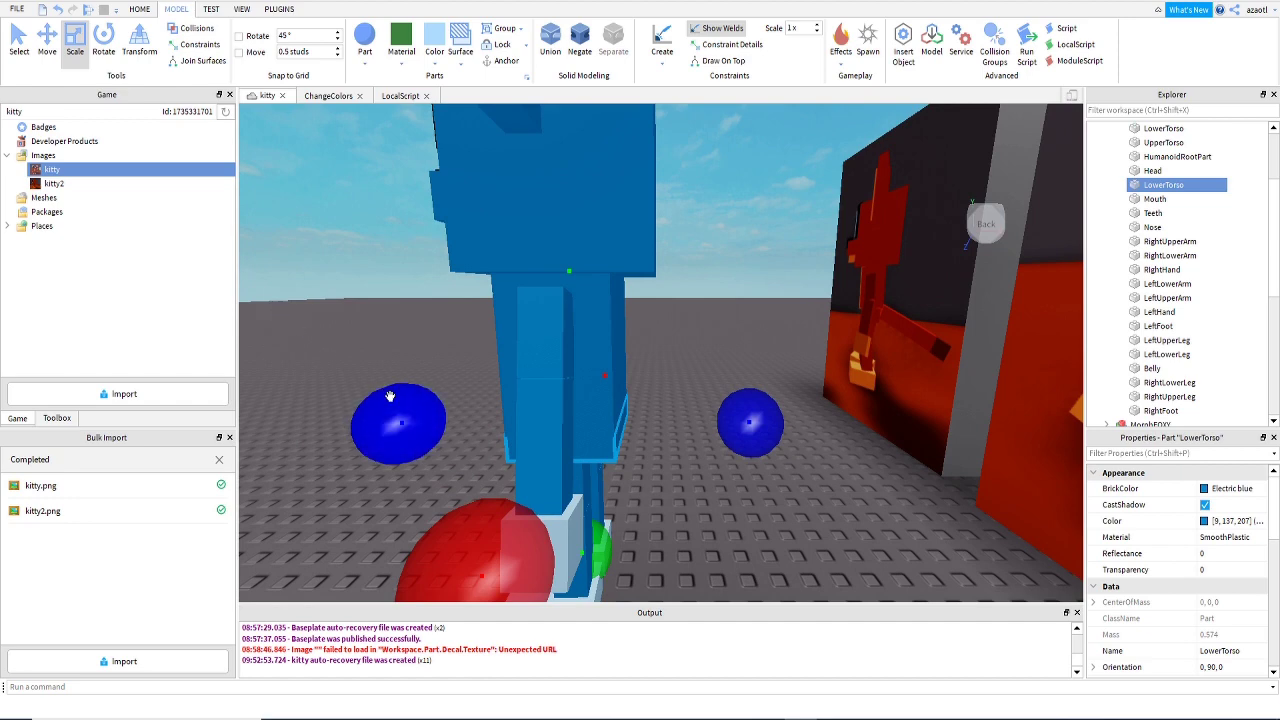
{"action": "left_click_drag", "start_coordinate": [391, 402], "coordinate": [475, 430]}
{"action": "left_click_drag", "start_coordinate": [750, 422], "coordinate": [810, 420]}
{"action": "mouse_move", "coordinate": [480, 425]}
{"action": "left_mouse_down"}
{"action": "mouse_move", "coordinate": [511, 426]}
{"action": "mouse_move", "coordinate": [497, 424]}
{"action": "left_mouse_up"}
{"action": "left_click_drag", "start_coordinate": [644, 553], "coordinate": [652, 521]}
{"action": "right_click_drag", "start_coordinate": [786, 495], "coordinate": [793, 493]}
{"action": "left_click_drag", "start_coordinate": [1050, 368], "coordinate": [1040, 396]}
{"action": "right_click_drag", "start_coordinate": [915, 485], "coordinate": [916, 482]}
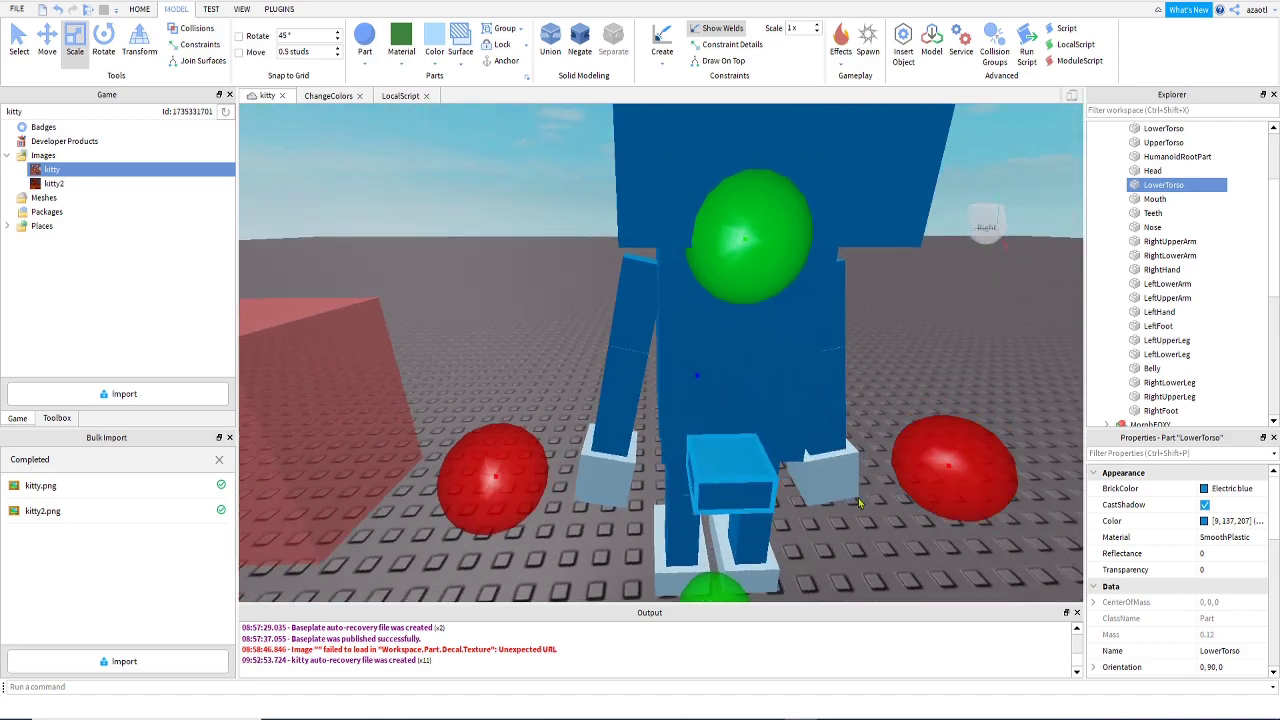
Narrow the protruding LowerTorso block from both sides to a width of about 0.39 studs.
{"action": "left_click_drag", "start_coordinate": [496, 478], "coordinate": [530, 477]}
{"action": "left_click_drag", "start_coordinate": [927, 462], "coordinate": [938, 466]}
{"action": "right_click_drag", "start_coordinate": [852, 519], "coordinate": [853, 523]}
{"action": "left_click_drag", "start_coordinate": [634, 380], "coordinate": [654, 394]}
{"action": "right_click_drag", "start_coordinate": [733, 446], "coordinate": [736, 448]}
{"action": "left_click_drag", "start_coordinate": [623, 359], "coordinate": [624, 365]}
{"action": "scroll", "coordinate": [1213, 652], "scroll_direction": "down", "scroll_amount": 10}
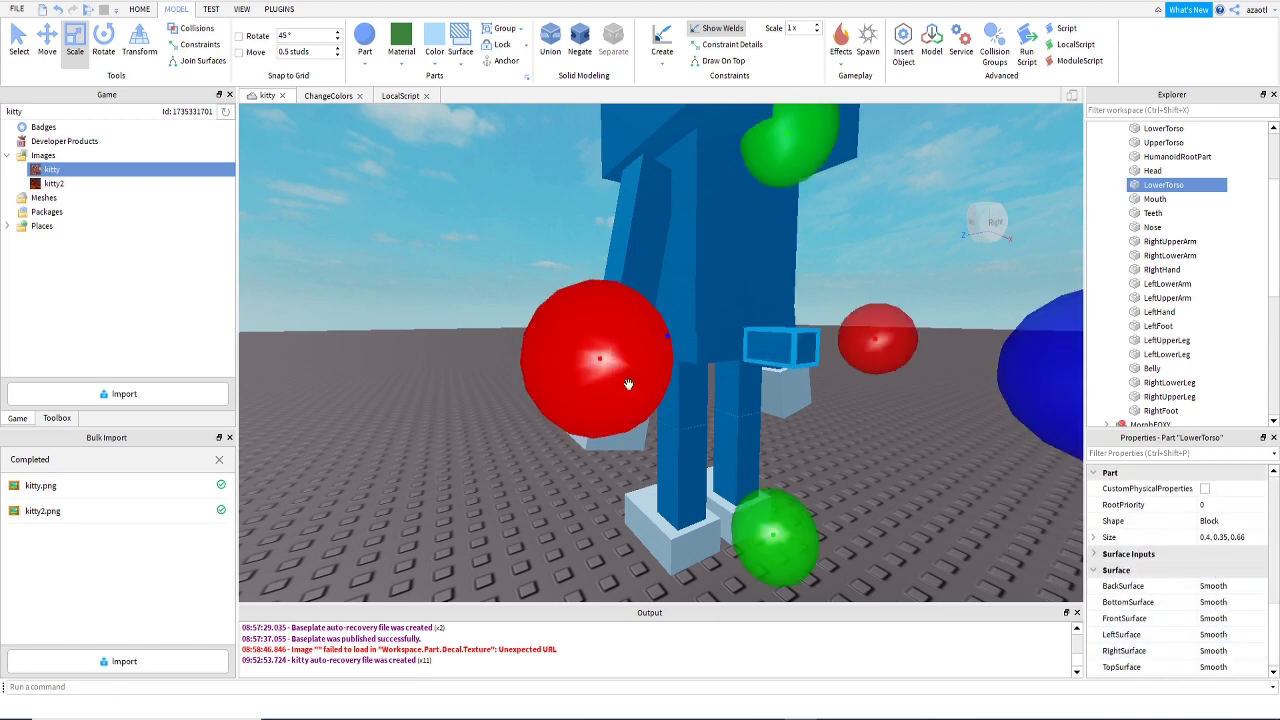
{"action": "left_click_drag", "start_coordinate": [625, 372], "coordinate": [626, 380]}
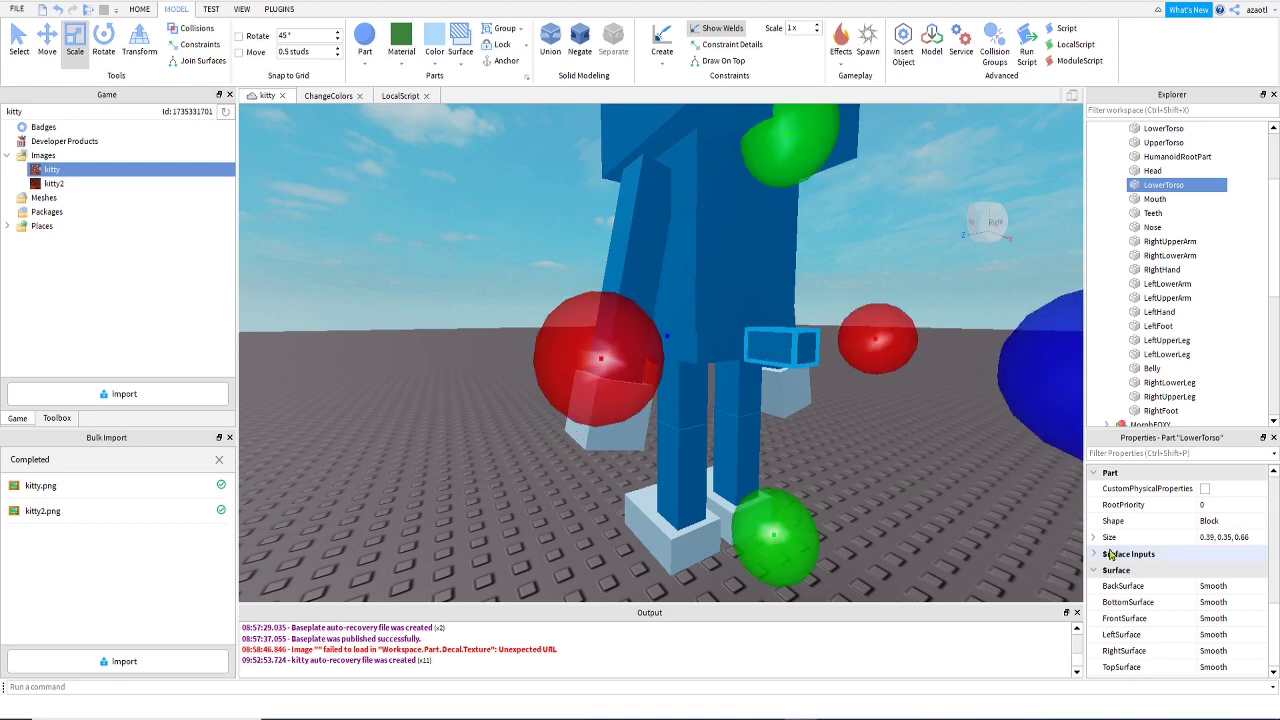
Set the protruding LowerTorso block's size to 0.4, 0.4, 0.4.
{"action": "left_click", "coordinate": [1217, 540]}
{"action": "key", "text": "BackSpace"}
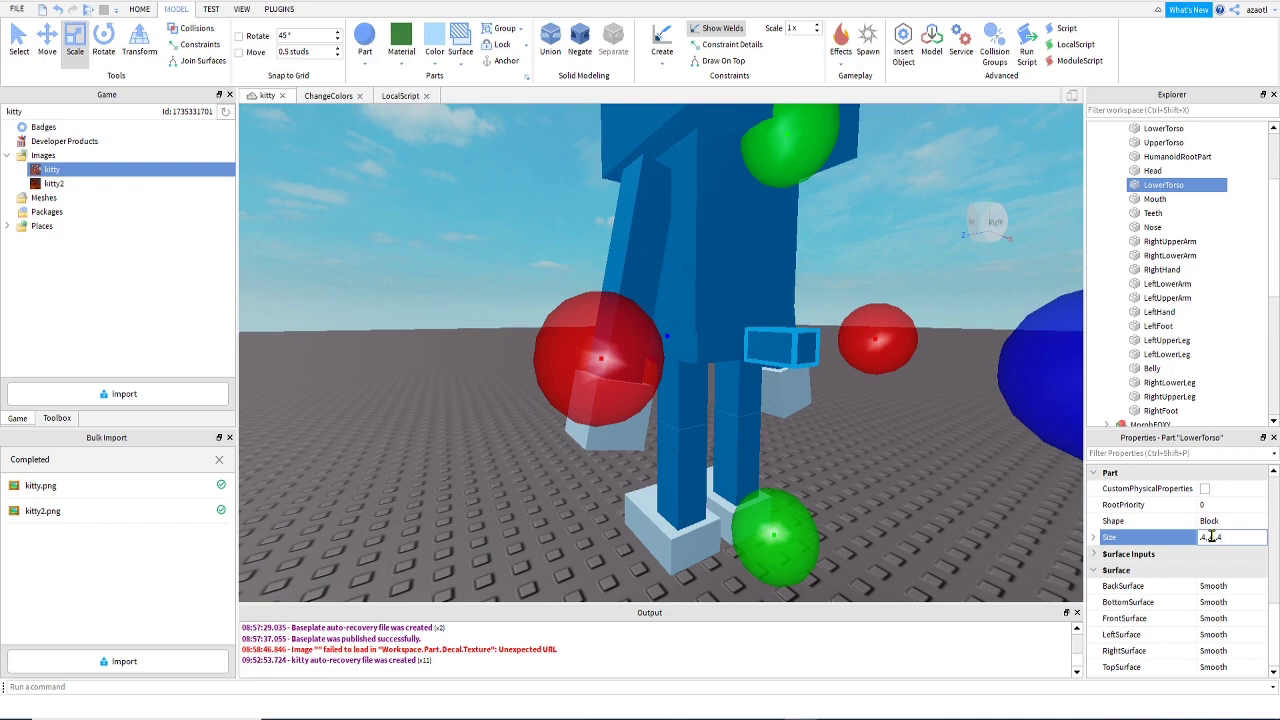
{"action": "type", "text": ".4,.4,.4"}
{"action": "key", "text": "Return"}
Enable collisions and move the small cube flush against the back of the mouse's torso.
{"action": "right_click_drag", "start_coordinate": [788, 386], "coordinate": [790, 394]}
{"action": "key", "text": "e"}
{"action": "key", "text": "q"}
{"action": "key", "text": "q"}
{"action": "key", "text": "e"}
{"action": "key", "text": "w"}
{"action": "key", "text": "a"}
{"action": "right_click_drag", "start_coordinate": [741, 434], "coordinate": [741, 434]}
{"action": "key", "text": "d"}
{"action": "key", "text": "a"}
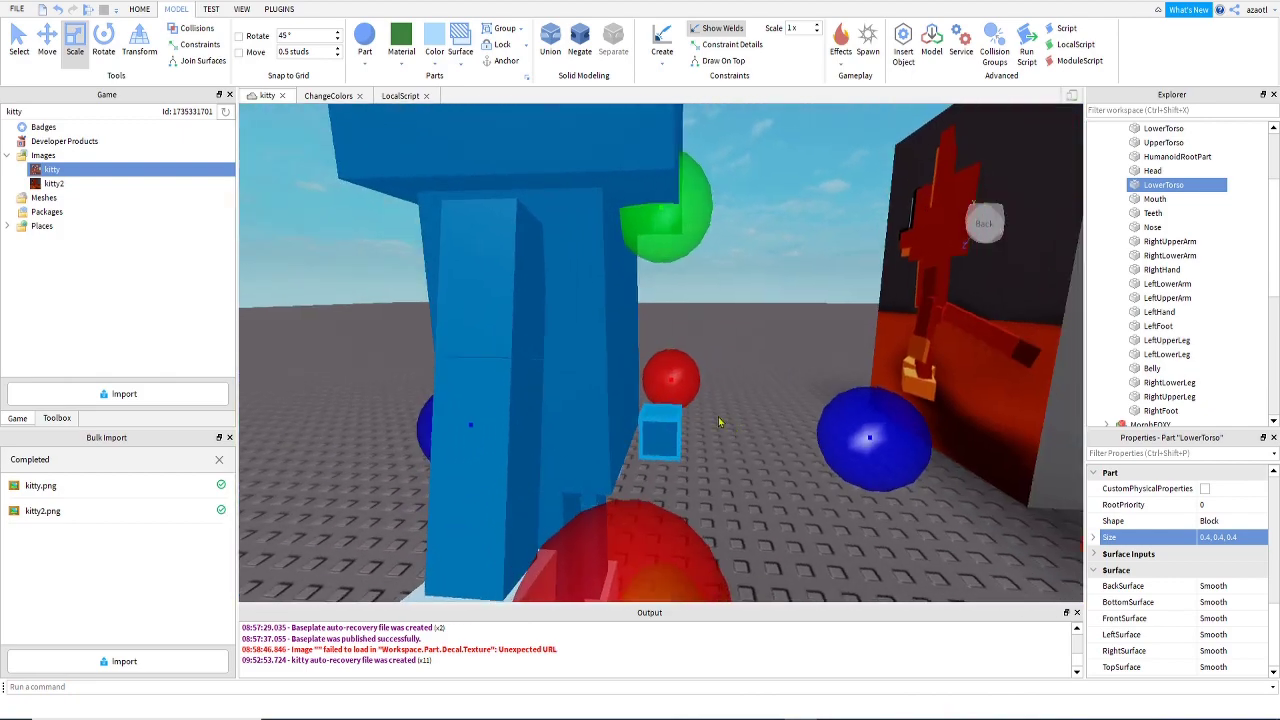
{"action": "left_click", "coordinate": [47, 42]}
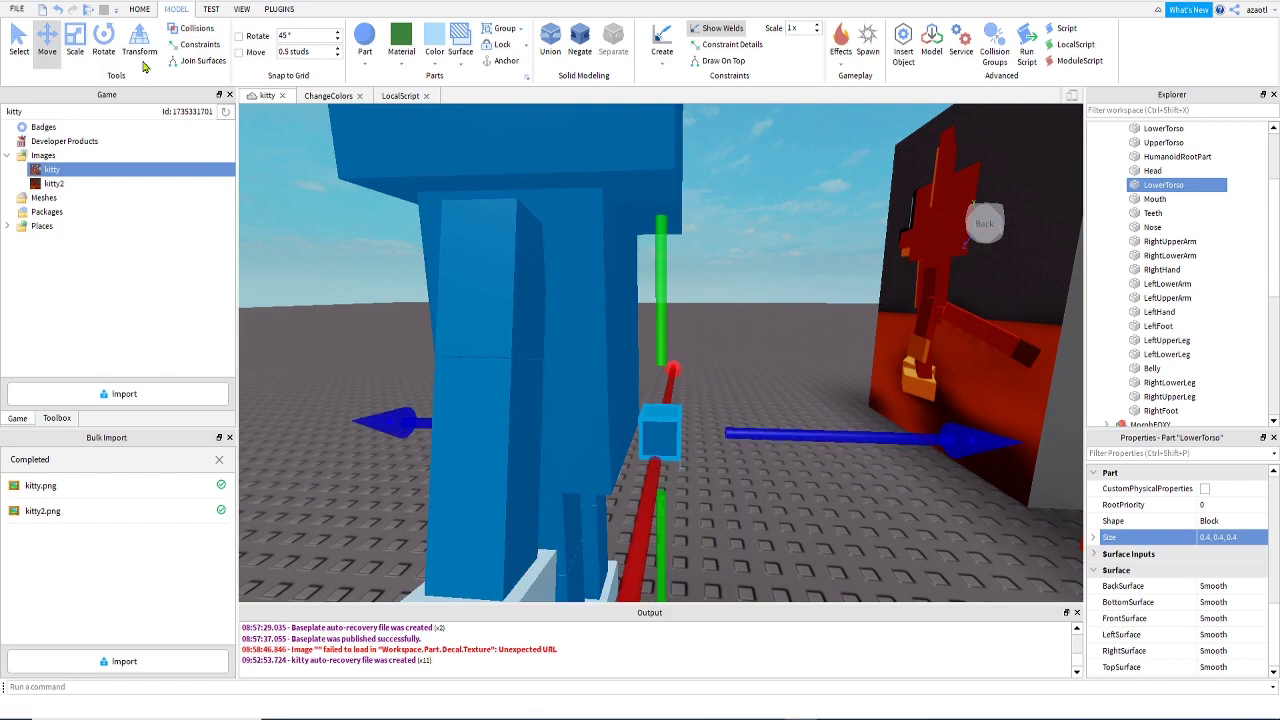
{"action": "left_click", "coordinate": [190, 28]}
{"action": "left_click_drag", "start_coordinate": [851, 440], "coordinate": [779, 453]}
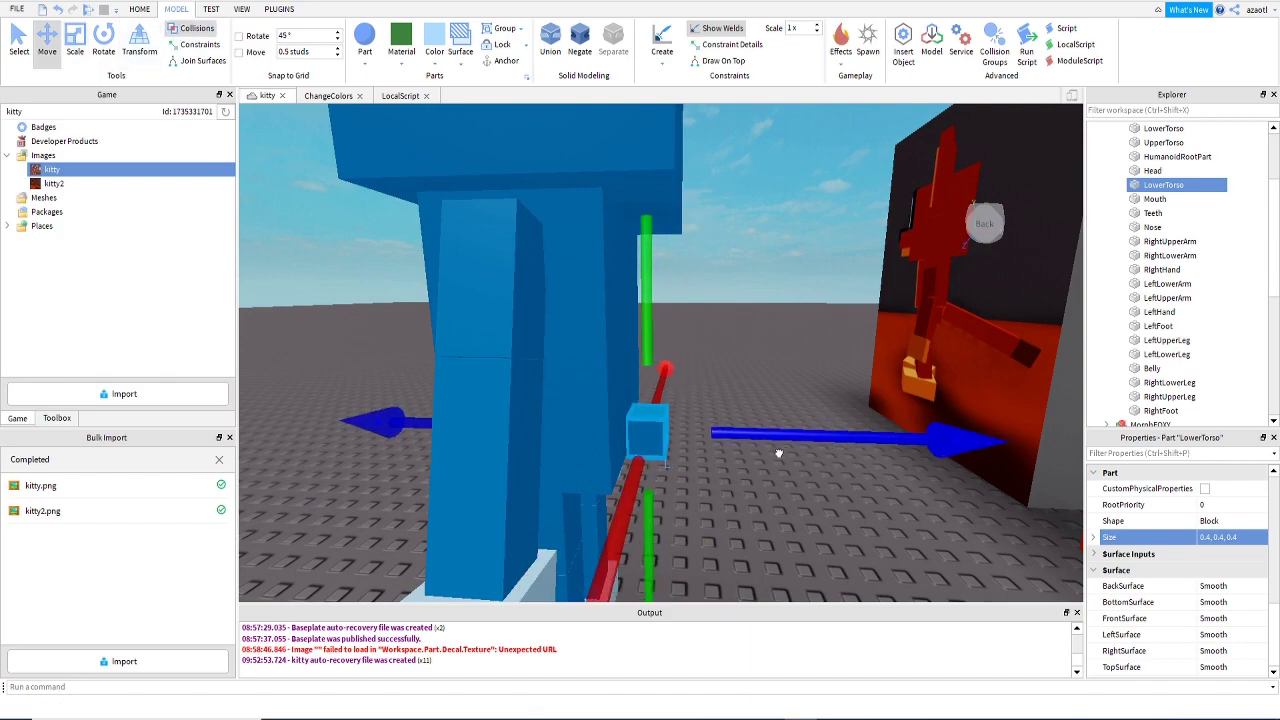
{"action": "right_click_drag", "start_coordinate": [803, 491], "coordinate": [803, 491]}
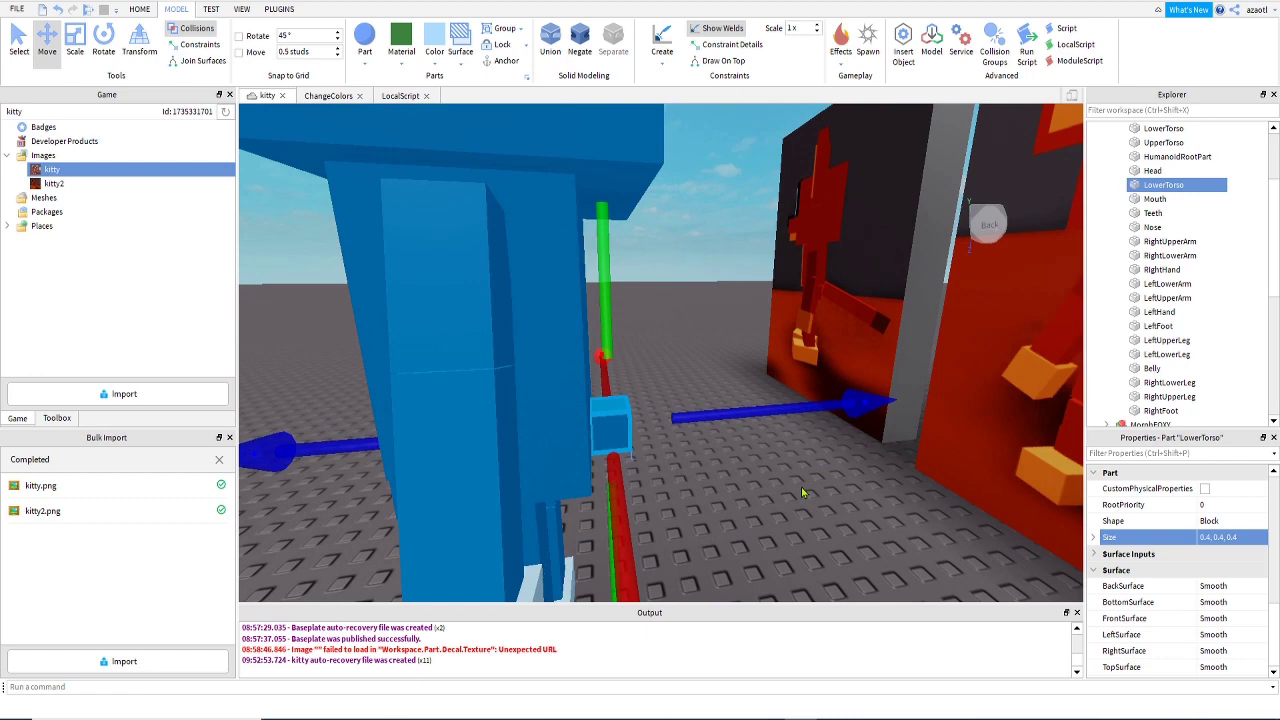
Lengthen the small cube backwards to 0.66 studs and rename it TailMain.
{"action": "key", "text": "ctrl+3"}
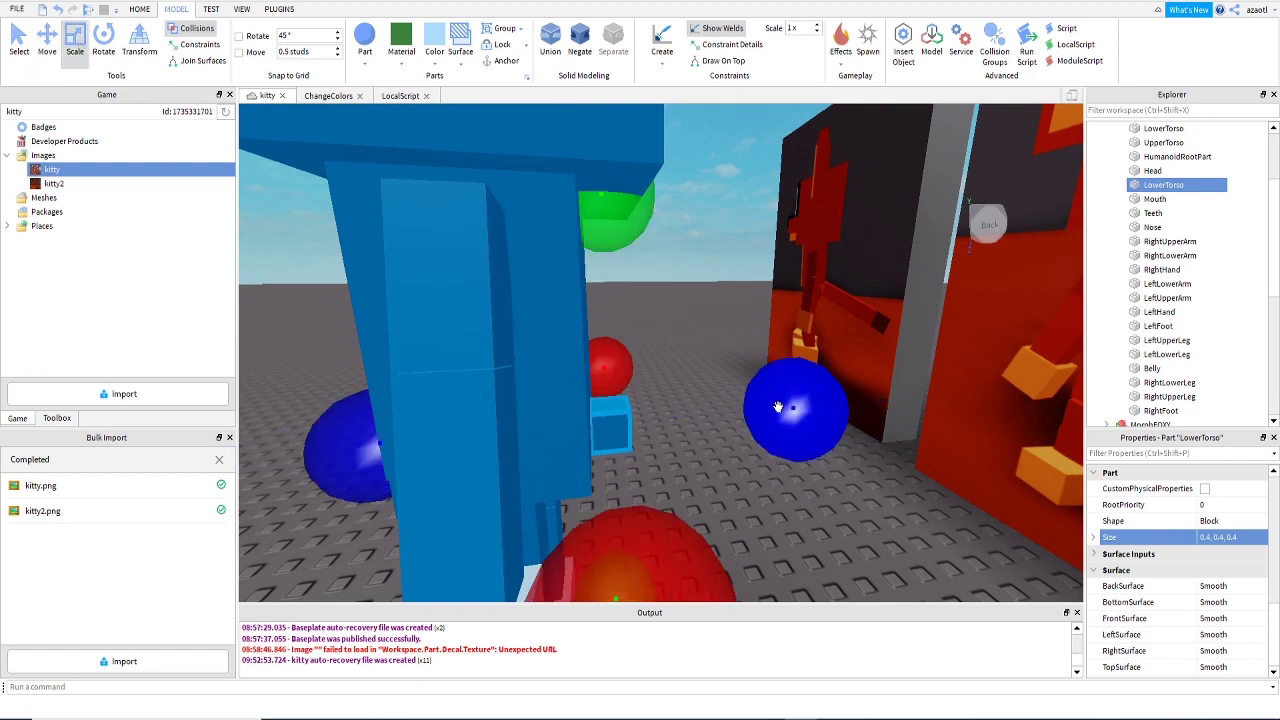
{"action": "left_click_drag", "start_coordinate": [778, 407], "coordinate": [801, 411]}
{"action": "right_click_drag", "start_coordinate": [726, 516], "coordinate": [726, 515]}
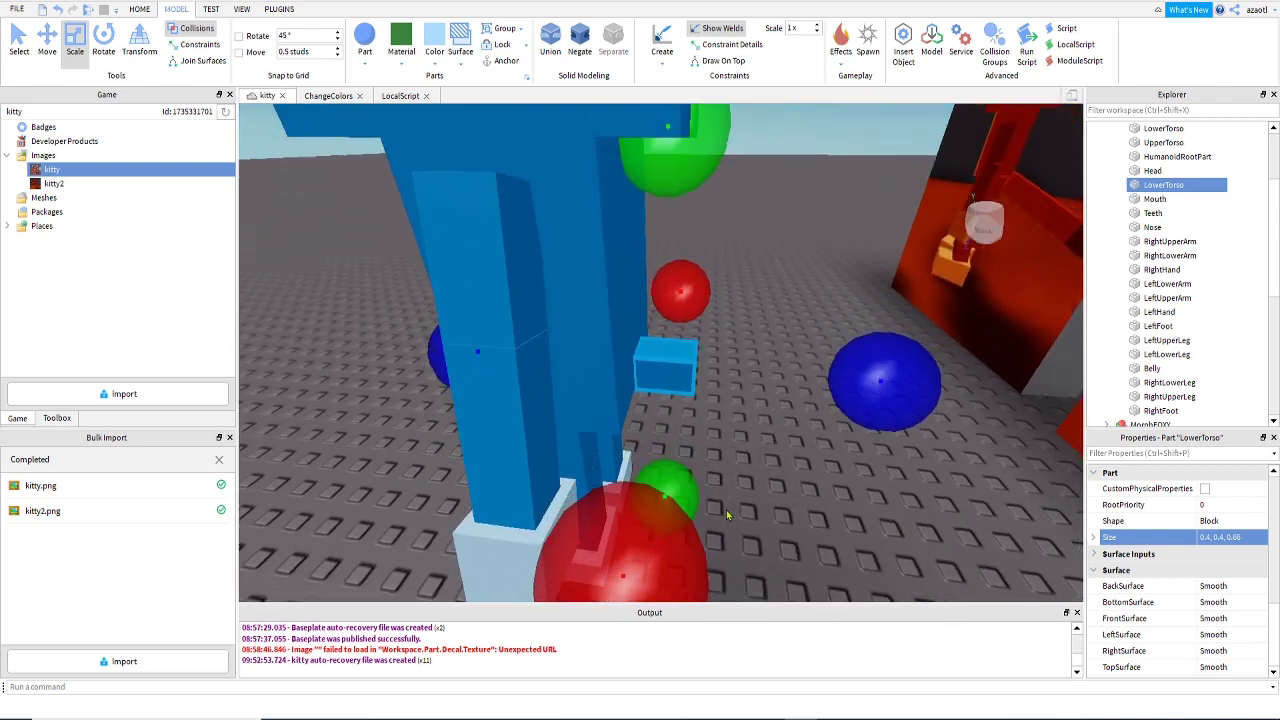
{"action": "left_click", "coordinate": [1178, 186]}
{"action": "type", "text": "To"}
{"action": "key", "text": "Return"}
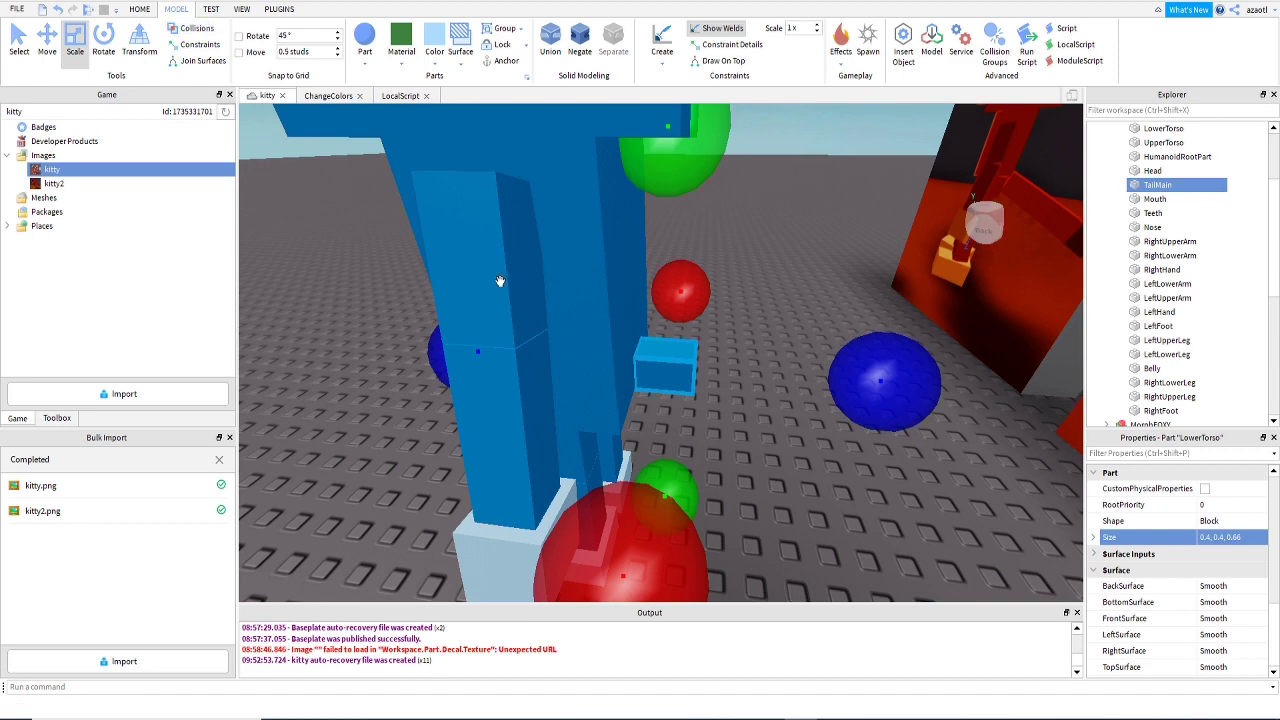
Duplicate the TailMain block and place the copy flush behind it as the second tail segment.
{"action": "key", "text": "ctrl+2"}
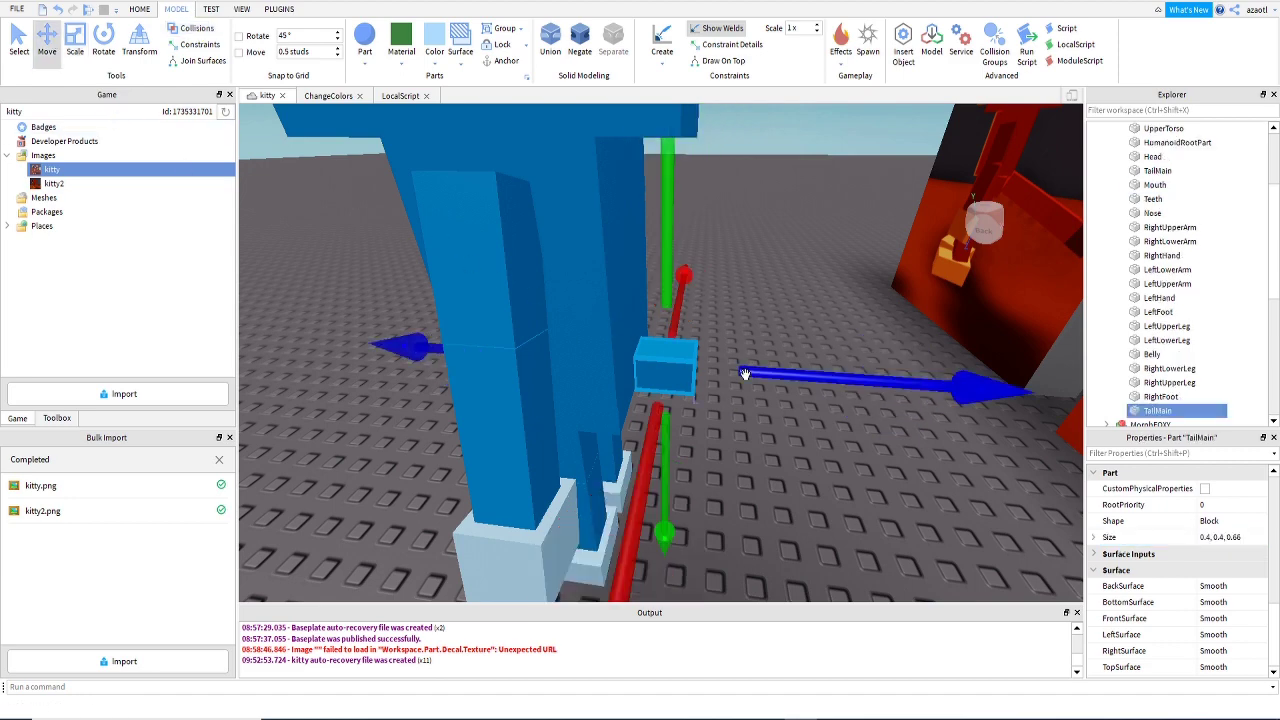
{"action": "left_click_drag", "start_coordinate": [750, 372], "coordinate": [821, 385]}
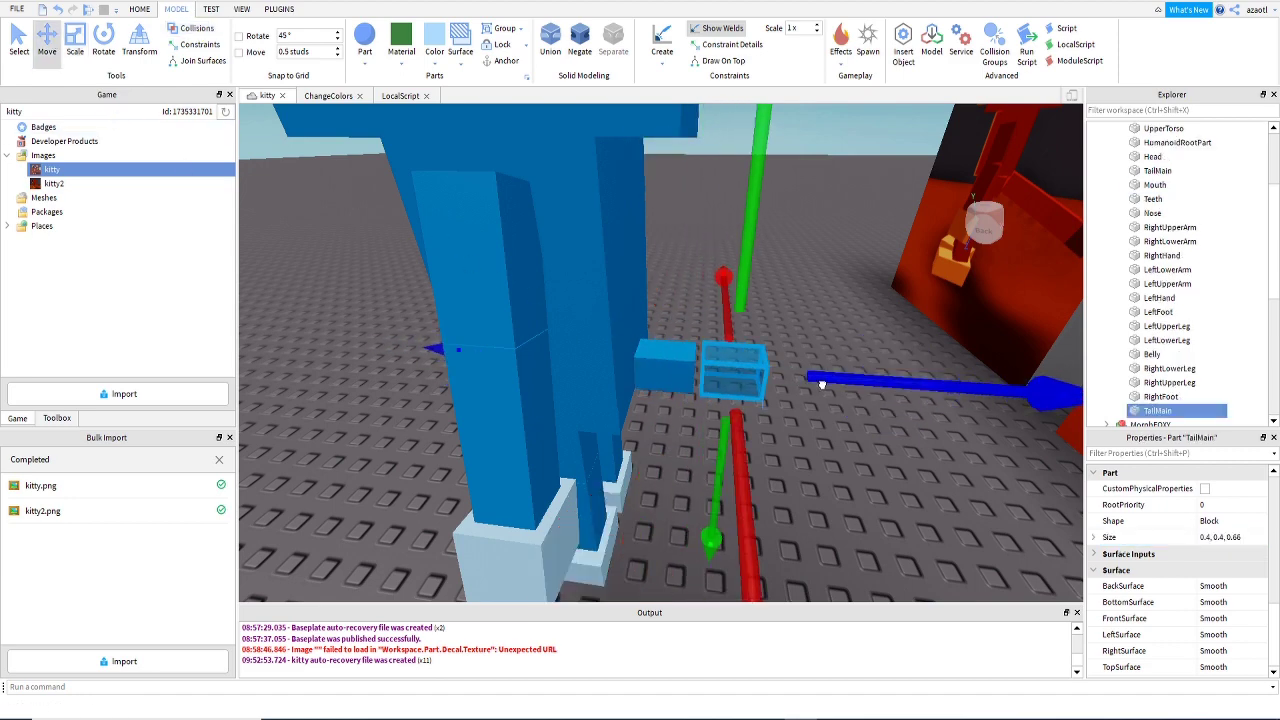
{"action": "left_click", "coordinate": [76, 45]}
{"action": "left_click", "coordinate": [47, 45]}
{"action": "left_click", "coordinate": [192, 28]}
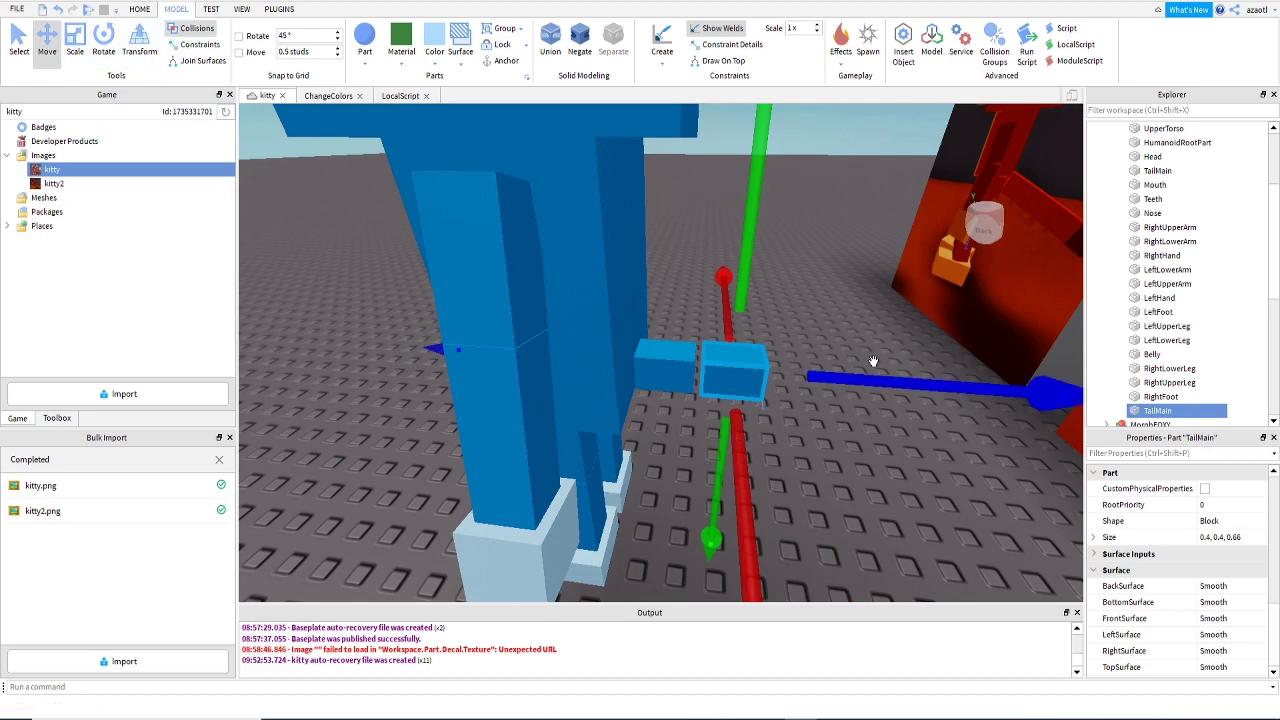
{"action": "right_click_drag", "start_coordinate": [855, 455], "coordinate": [855, 457]}
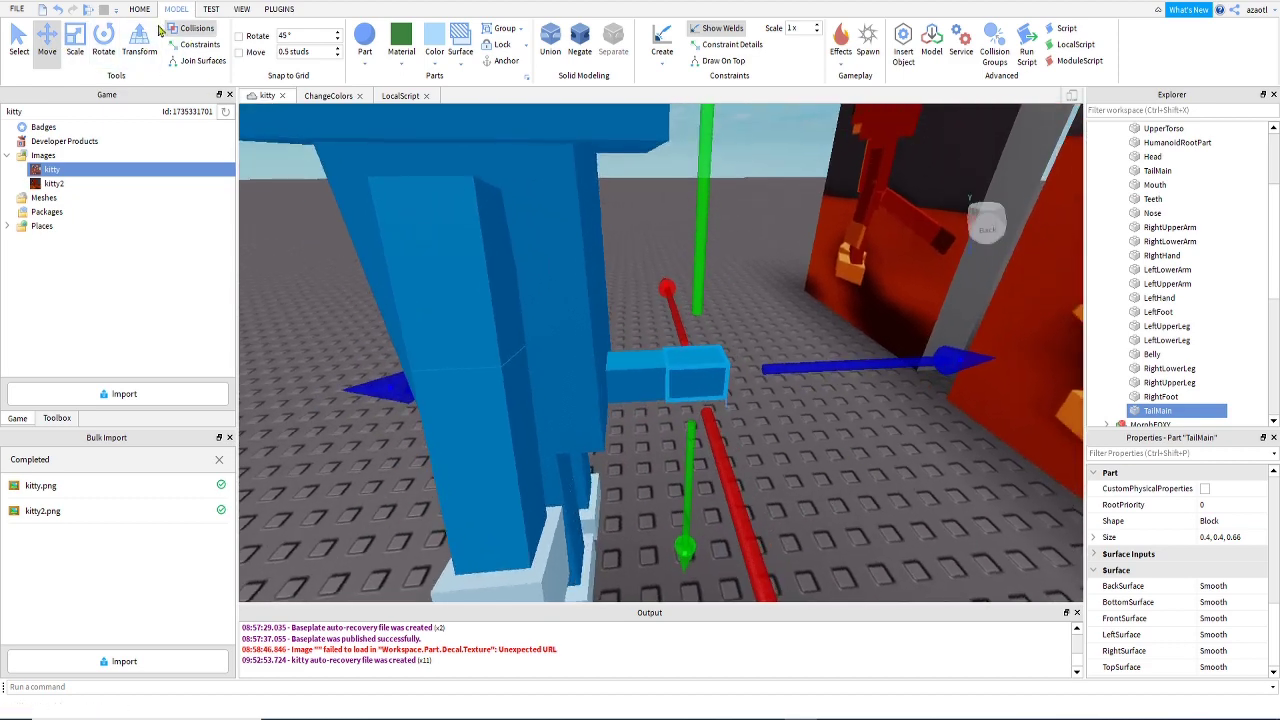
Add a third tail segment by duplicating the second one and placing the copy flush against its end.
{"action": "left_click_drag", "start_coordinate": [790, 367], "coordinate": [847, 370]}
{"action": "left_click", "coordinate": [190, 29]}
{"action": "right_click_drag", "start_coordinate": [845, 431], "coordinate": [844, 430]}
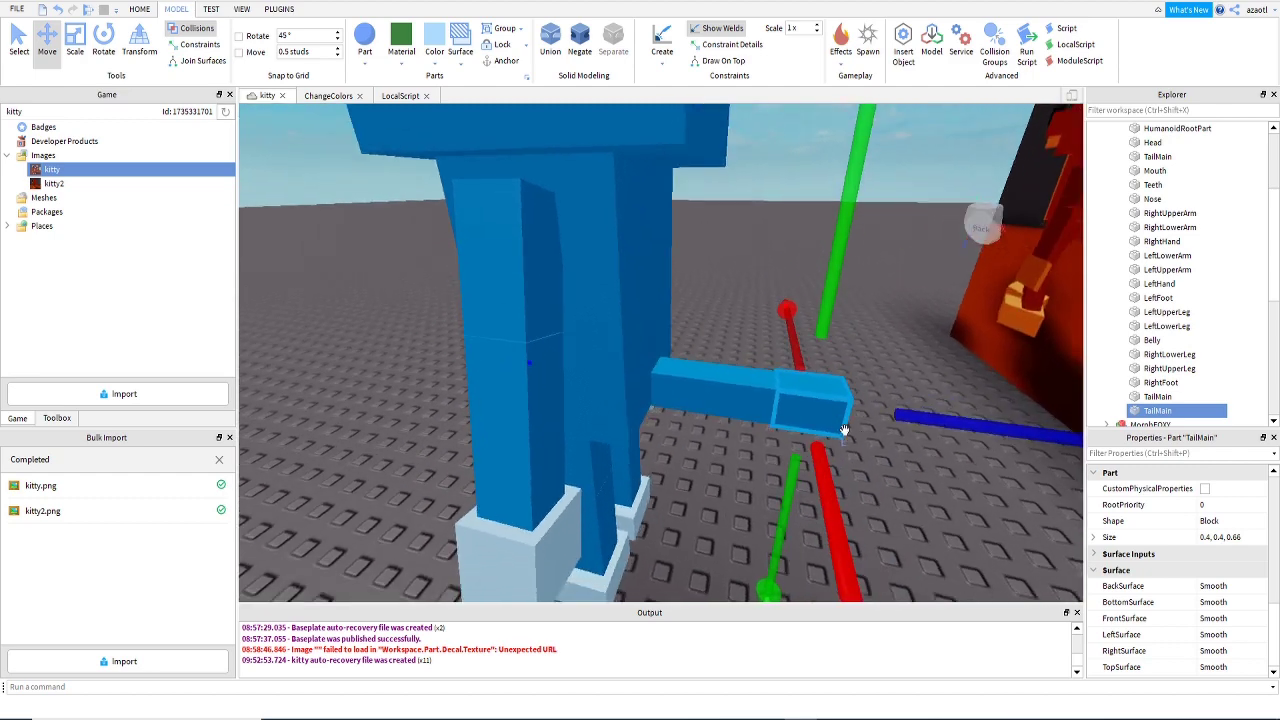
{"action": "right_click_drag", "start_coordinate": [868, 494], "coordinate": [876, 494]}
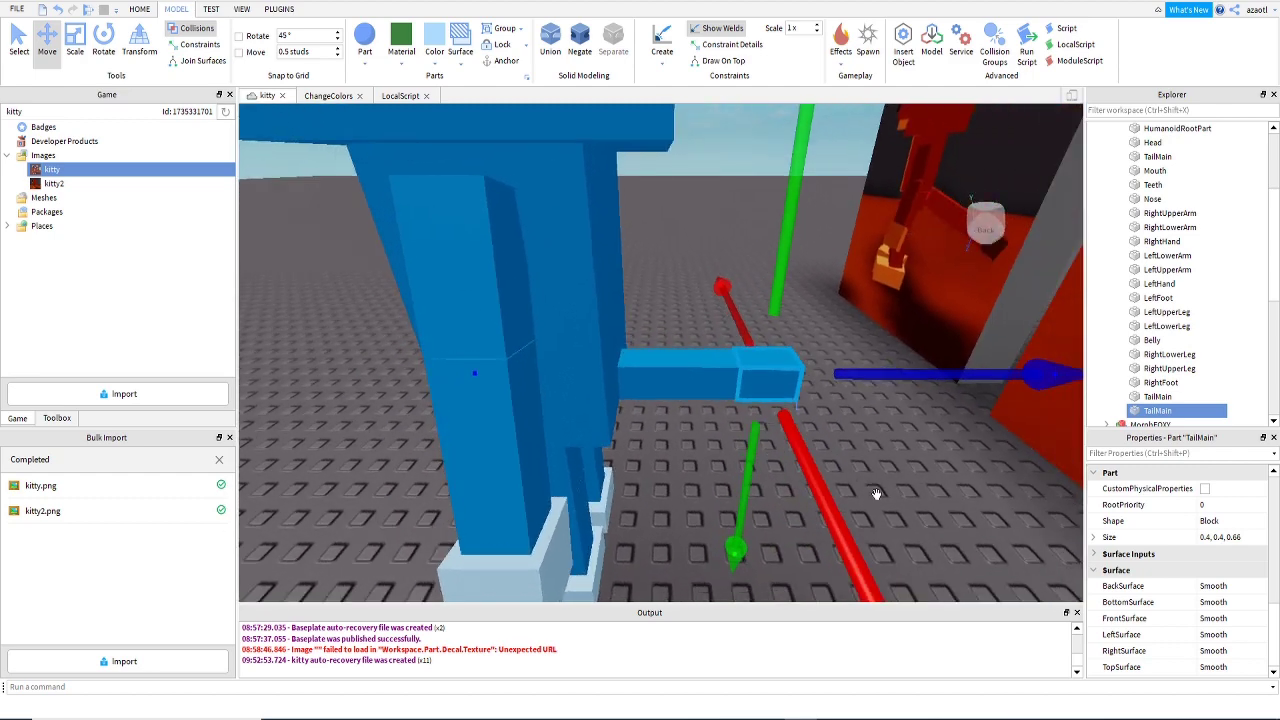
Duplicate the third tail segment and move the copy flush against its end as the fourth segment.
{"action": "left_click", "coordinate": [195, 29]}
{"action": "key", "text": "ctrl+d"}
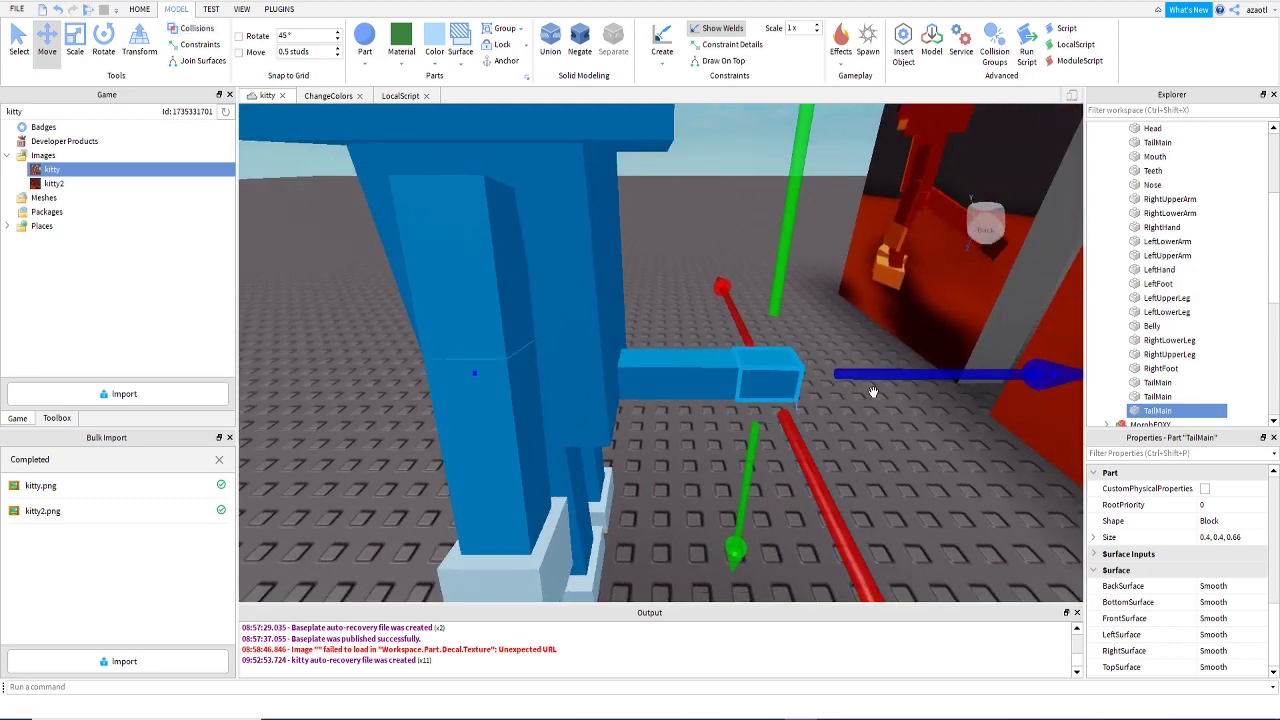
{"action": "left_click_drag", "start_coordinate": [878, 376], "coordinate": [938, 370]}
{"action": "left_click", "coordinate": [196, 28]}
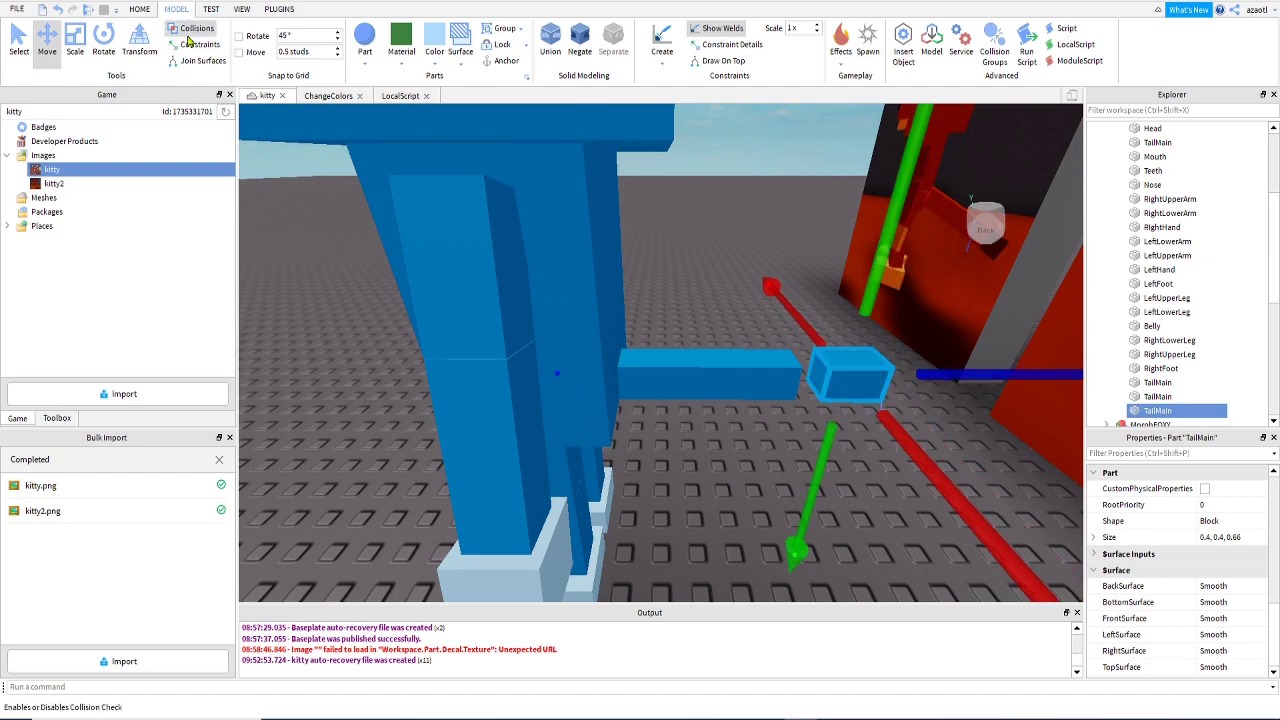
{"action": "right_click_drag", "start_coordinate": [960, 383], "coordinate": [916, 439]}
{"action": "key", "text": "d"}
{"action": "key", "text": "d"}
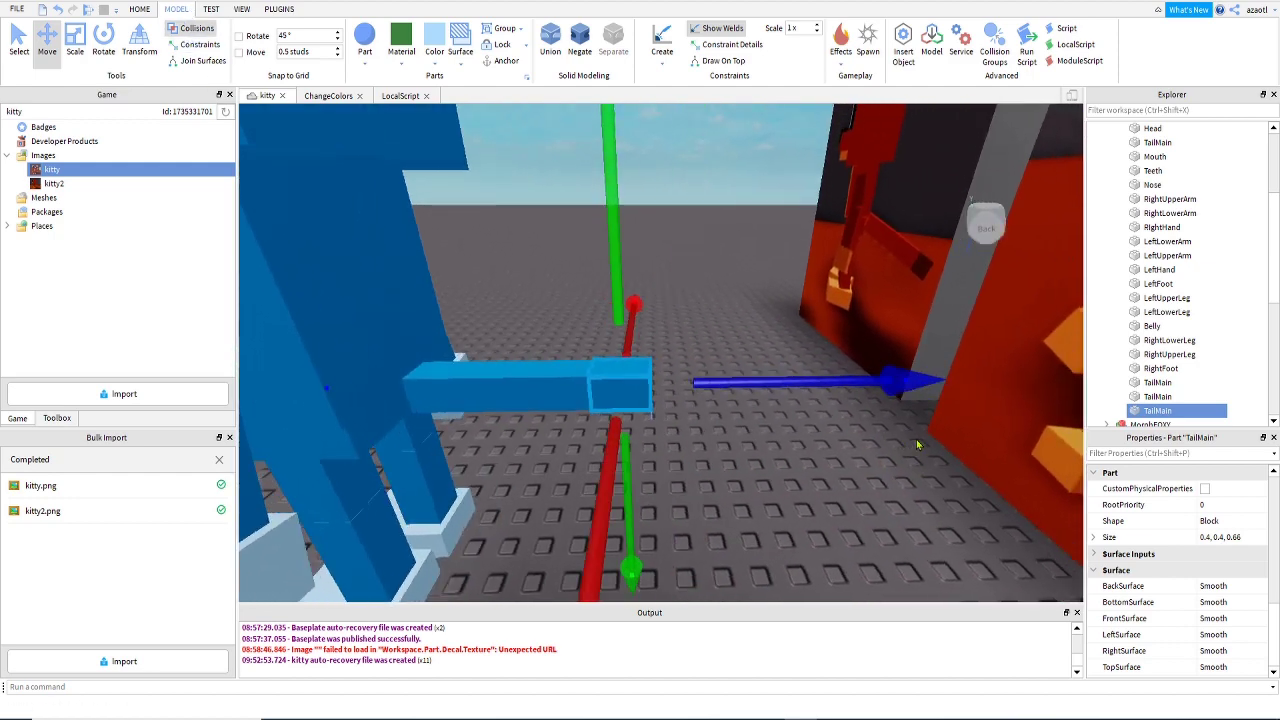
{"action": "right_click_drag", "start_coordinate": [819, 474], "coordinate": [818, 476]}
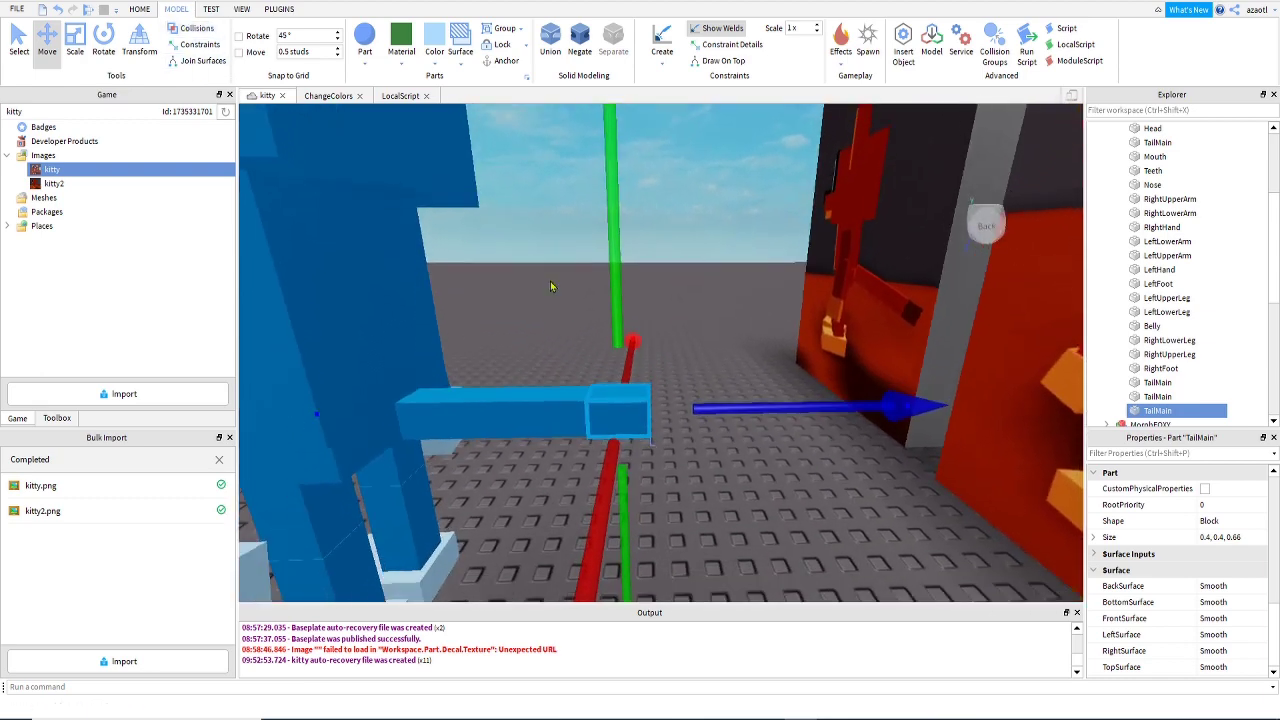
Duplicate the fourth tail segment, move the copy just behind it and recolor the copy dark navy blue.
{"action": "key", "text": "ctrl+d"}
{"action": "left_click_drag", "start_coordinate": [682, 405], "coordinate": [749, 417]}
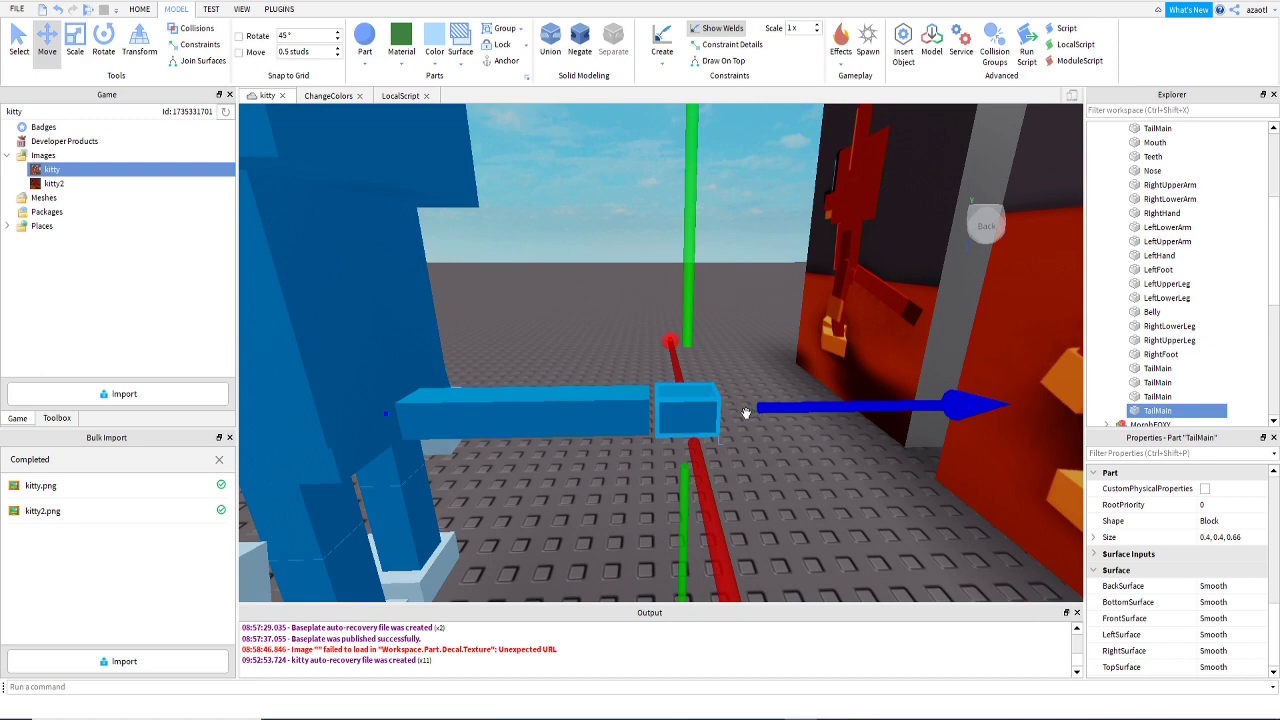
{"action": "left_click", "coordinate": [435, 60]}
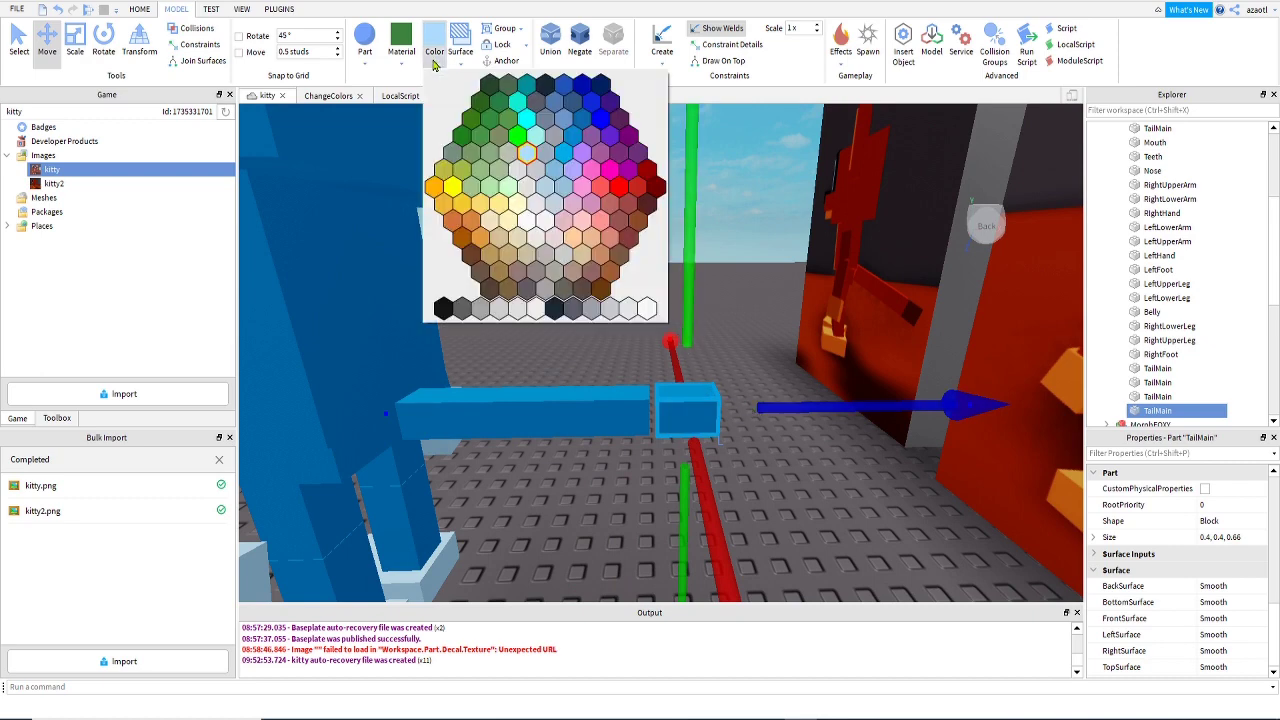
{"action": "left_click", "coordinate": [573, 136]}
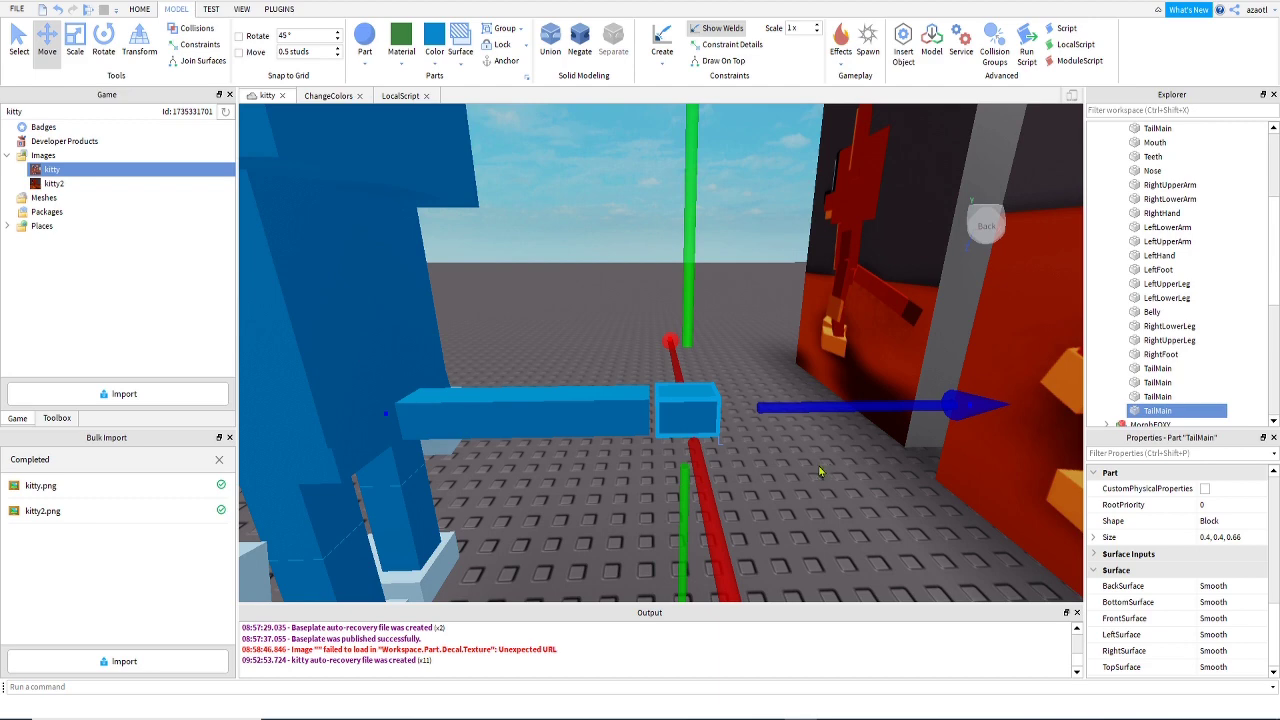
{"action": "right_click_drag", "start_coordinate": [818, 470], "coordinate": [818, 464]}
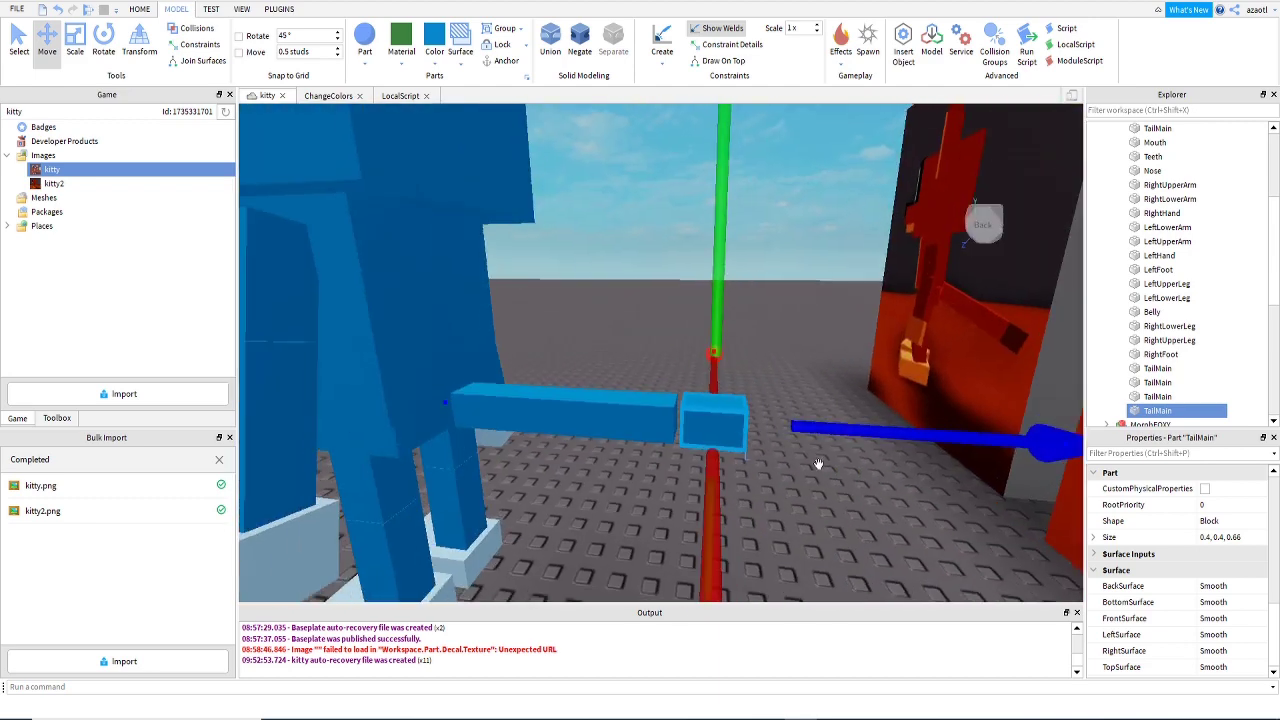
{"action": "left_click", "coordinate": [433, 55]}
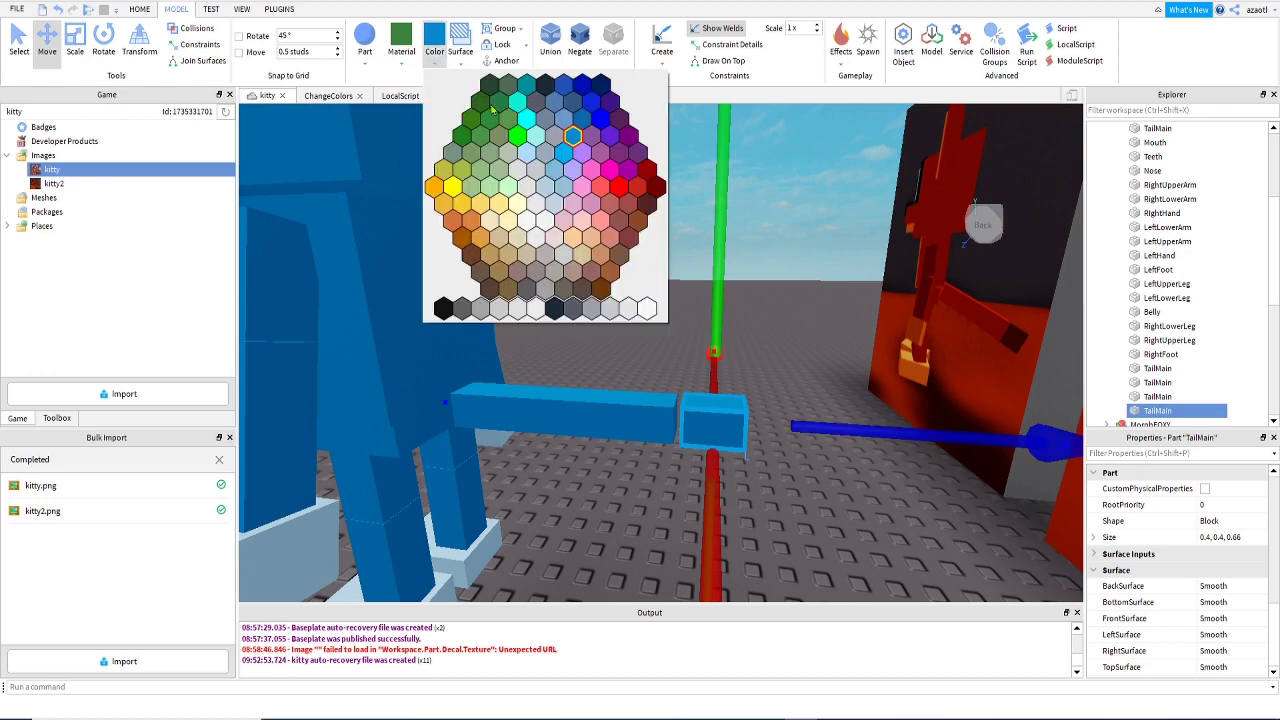
{"action": "left_click", "coordinate": [589, 121]}
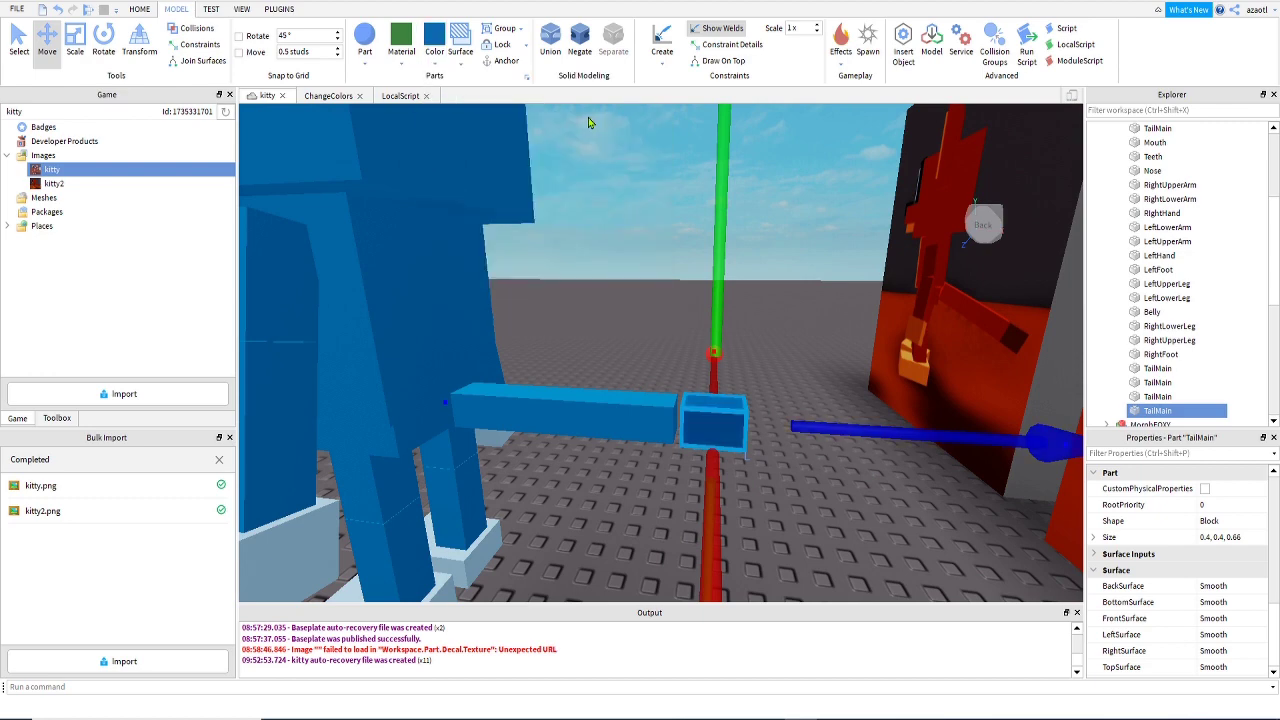
{"action": "left_click", "coordinate": [434, 45]}
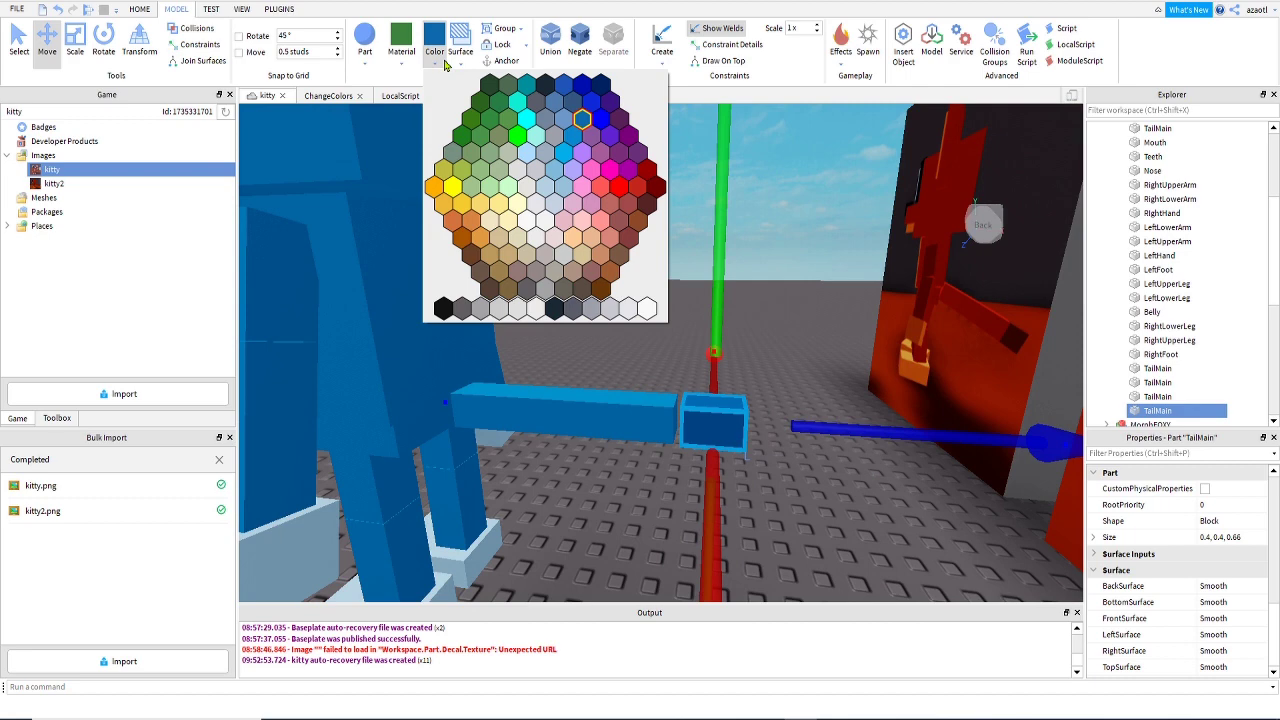
{"action": "left_click", "coordinate": [572, 111]}
{"action": "right_click_drag", "start_coordinate": [650, 337], "coordinate": [662, 338]}
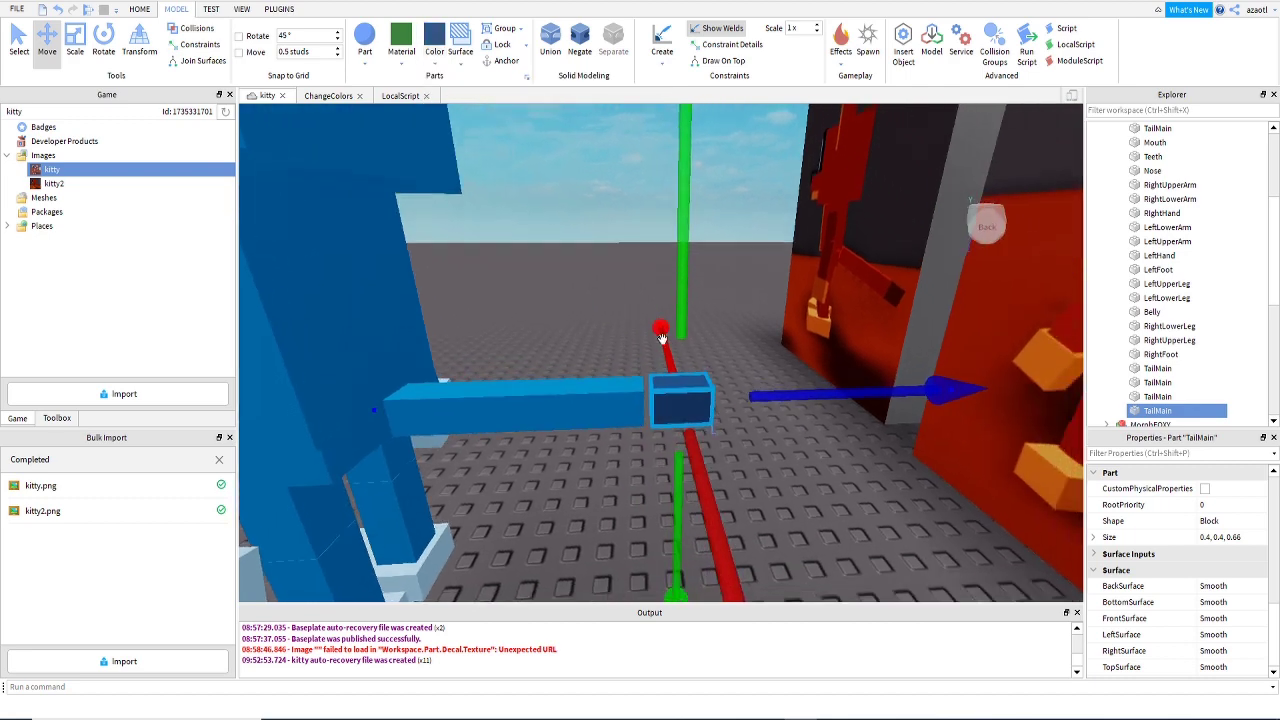
Move the dark tip block flush against the tail with collisions enabled and set its size to 0.4, 0.4, 0.4.
{"action": "key", "text": "alt+c"}
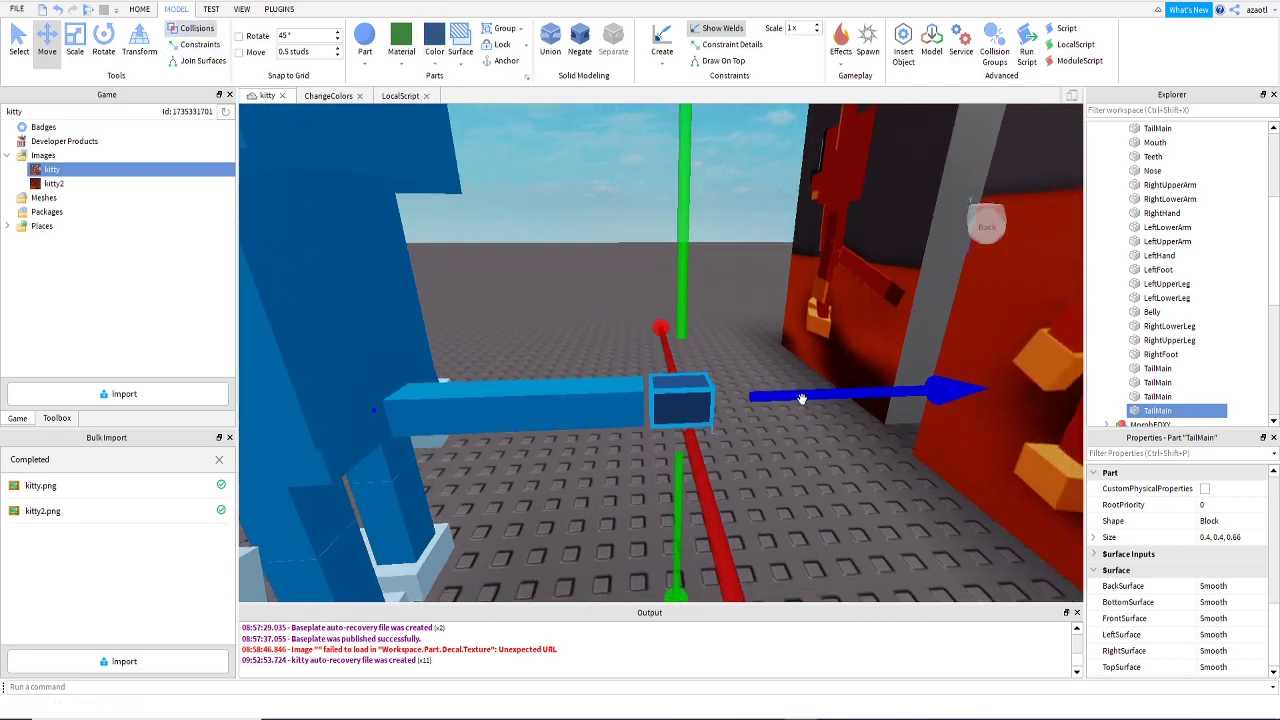
{"action": "left_click_drag", "start_coordinate": [801, 399], "coordinate": [775, 400]}
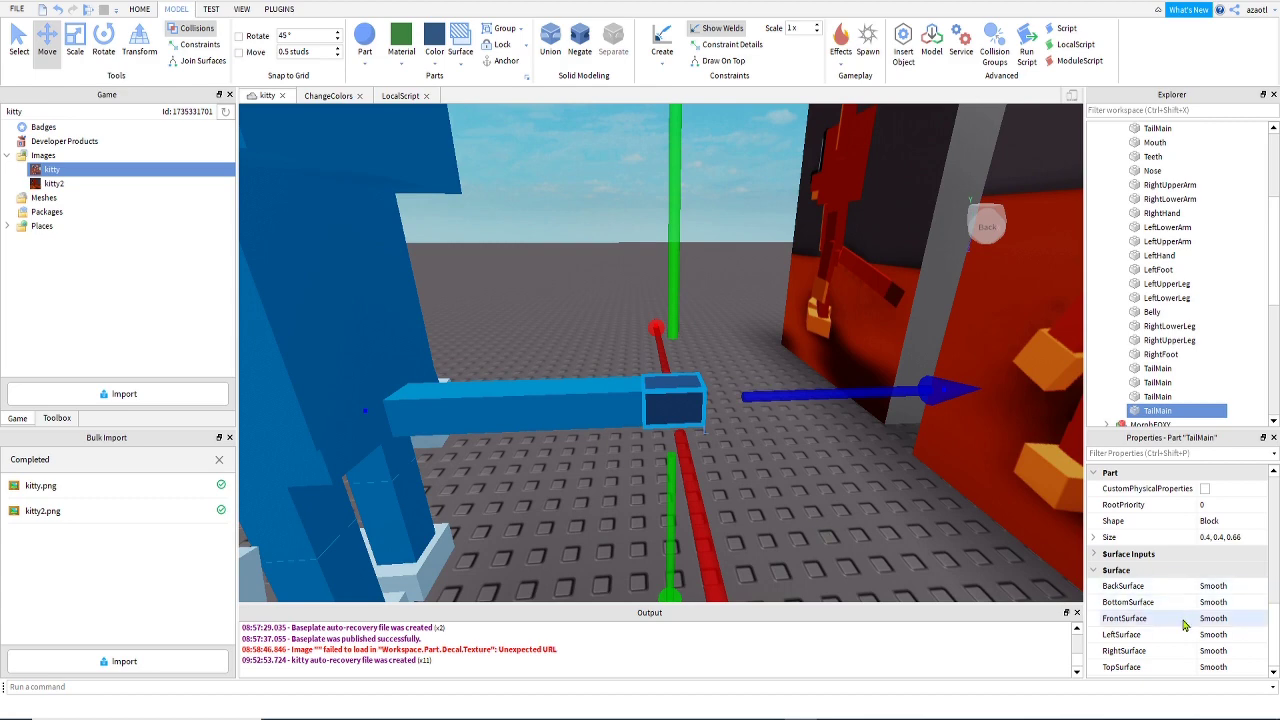
{"action": "left_click", "coordinate": [1228, 539]}
{"action": "left_click", "coordinate": [1231, 538]}
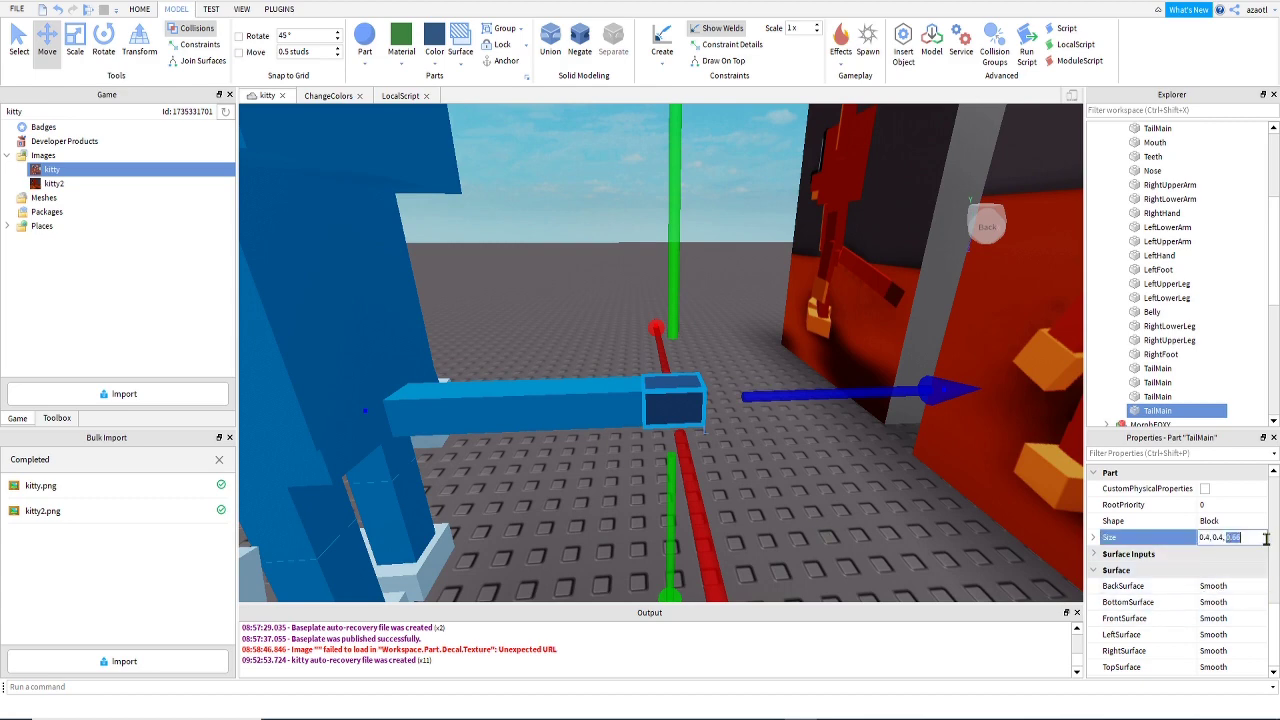
{"action": "type", "text": "0.4"}
{"action": "key", "text": "Return"}
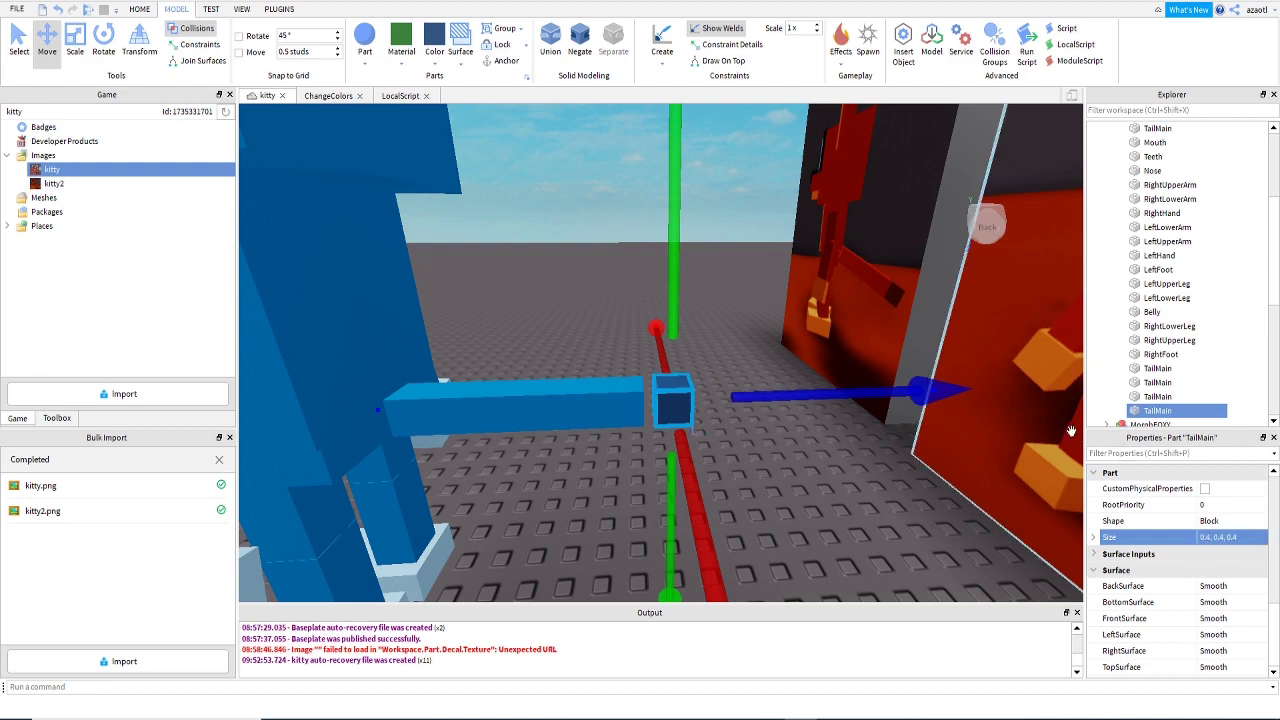
Rename the dark block at the tip of the tail as TailENd.
{"action": "scroll", "coordinate": [815, 470], "scroll_direction": "up", "scroll_amount": 1}
{"action": "scroll", "coordinate": [816, 392], "scroll_direction": "down", "scroll_amount": 2}
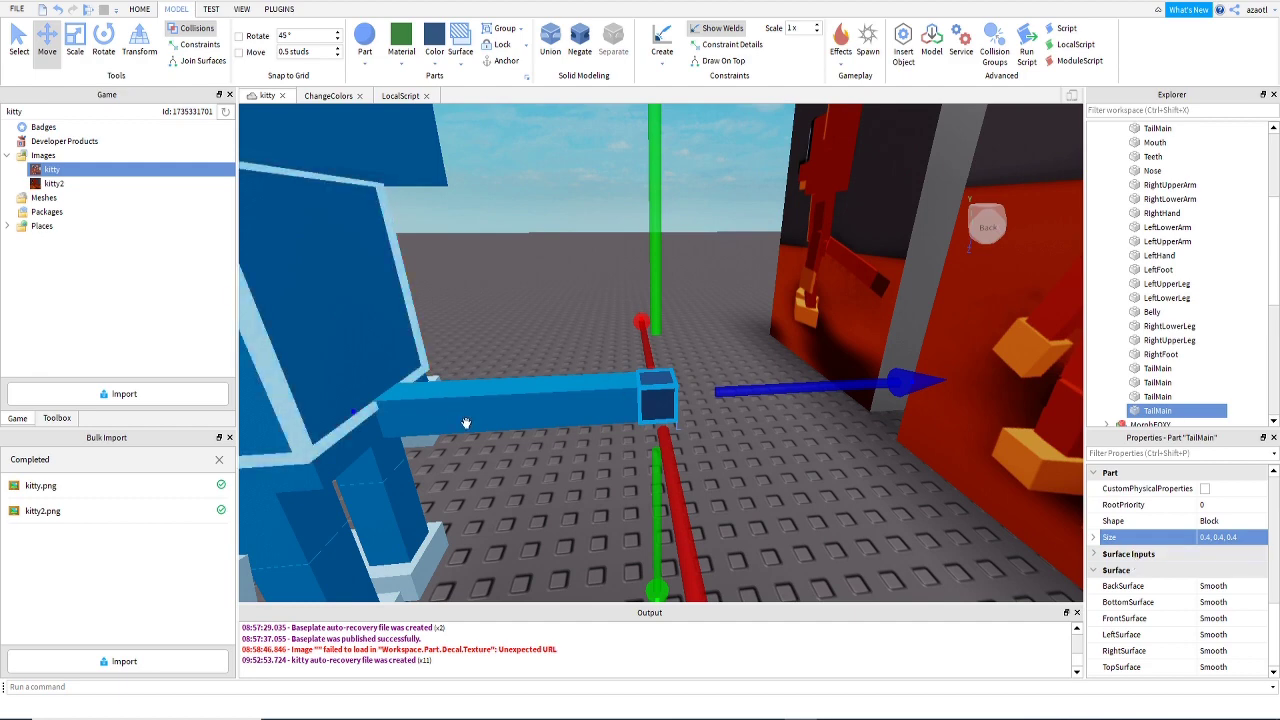
{"action": "mouse_move", "coordinate": [544, 489]}
{"action": "right_mouse_down"}
{"action": "mouse_move", "coordinate": [546, 470]}
{"action": "mouse_move", "coordinate": [544, 482]}
{"action": "right_mouse_up"}
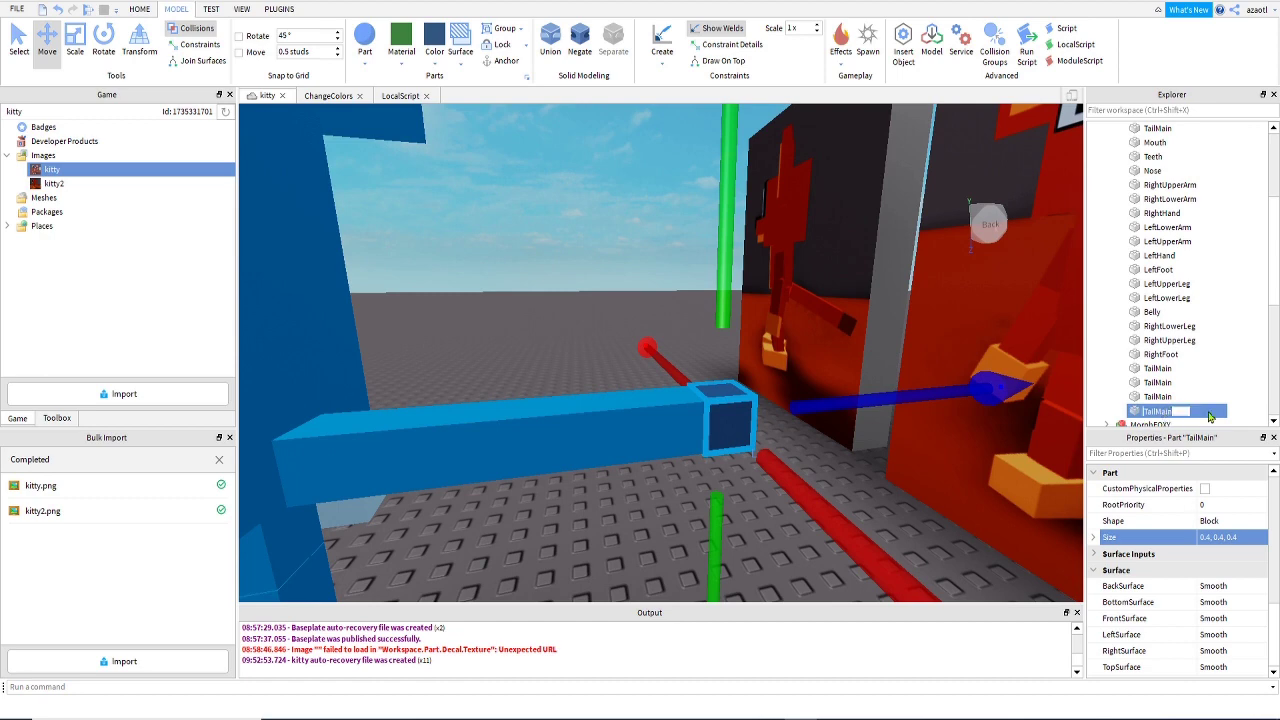
{"action": "type", "text": "TailENd"}
{"action": "key", "text": "Return"}
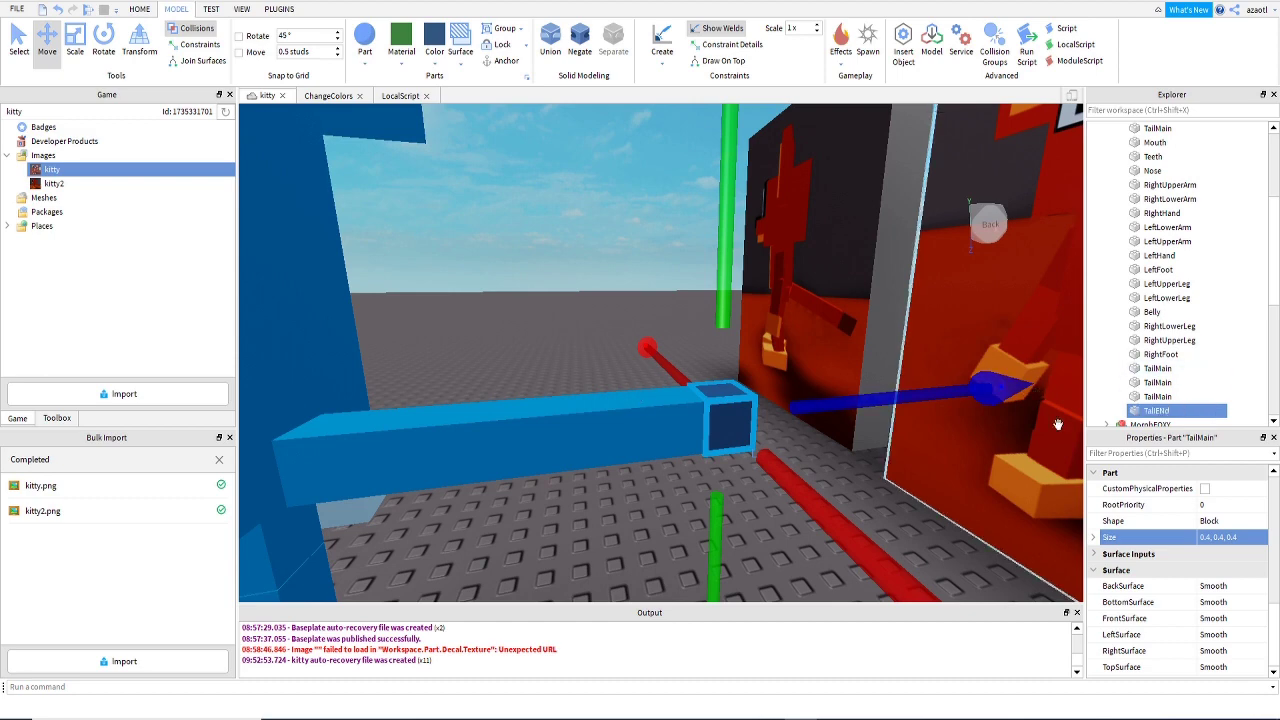
Group the three added TailMain segments and the dark tip block into a model named Tail.
{"action": "left_click", "coordinate": [1152, 369]}
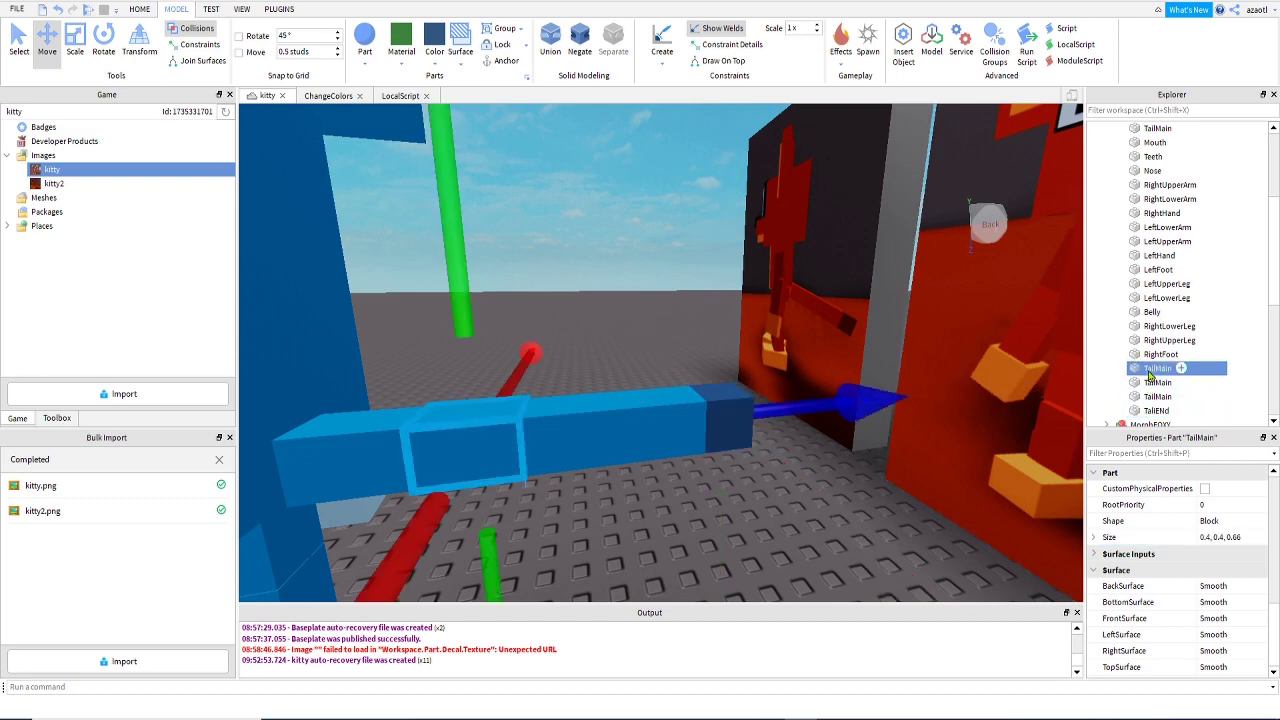
{"action": "left_click", "coordinate": [1150, 370], "text": "shift"}
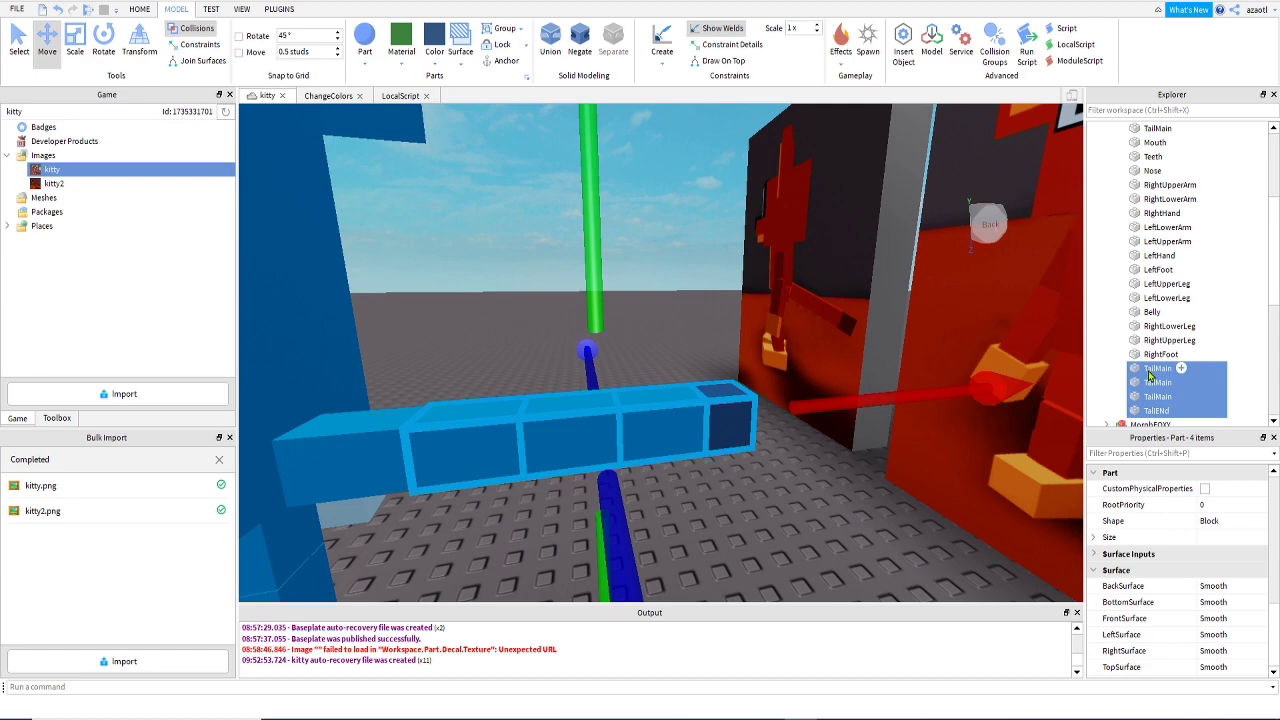
{"action": "key", "text": "ctrl+g"}
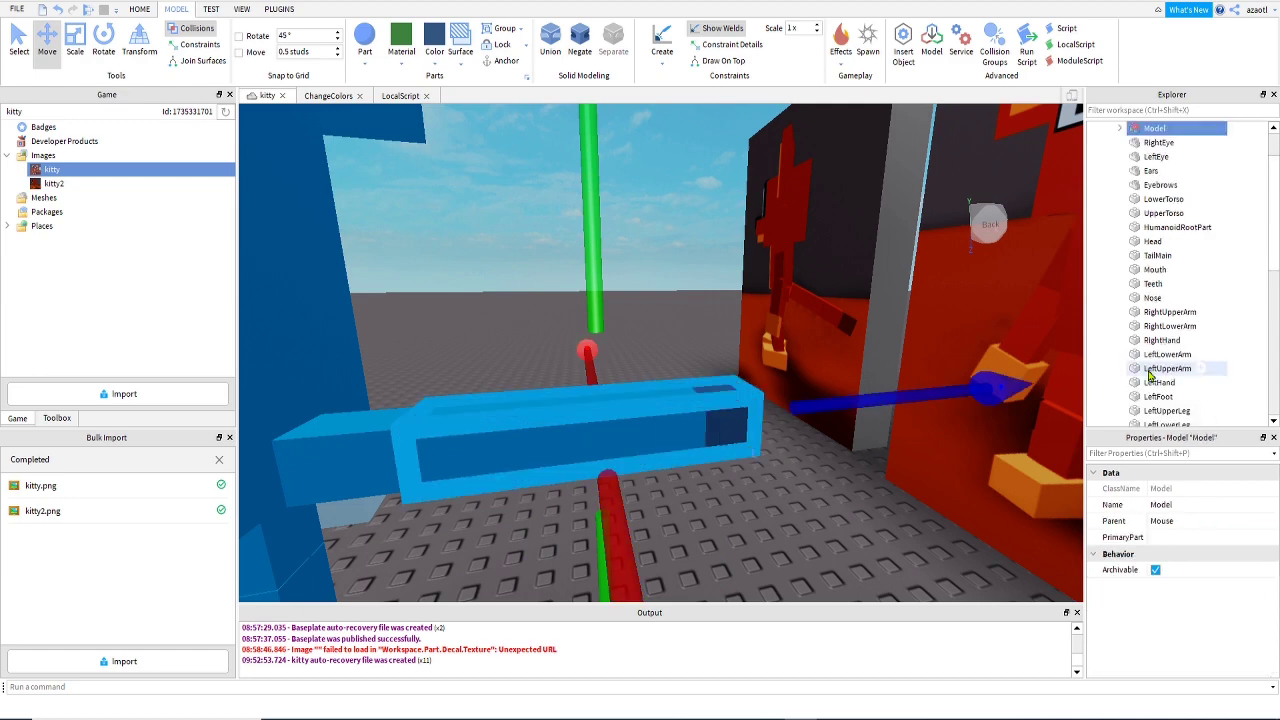
{"action": "double_click", "coordinate": [1152, 129]}
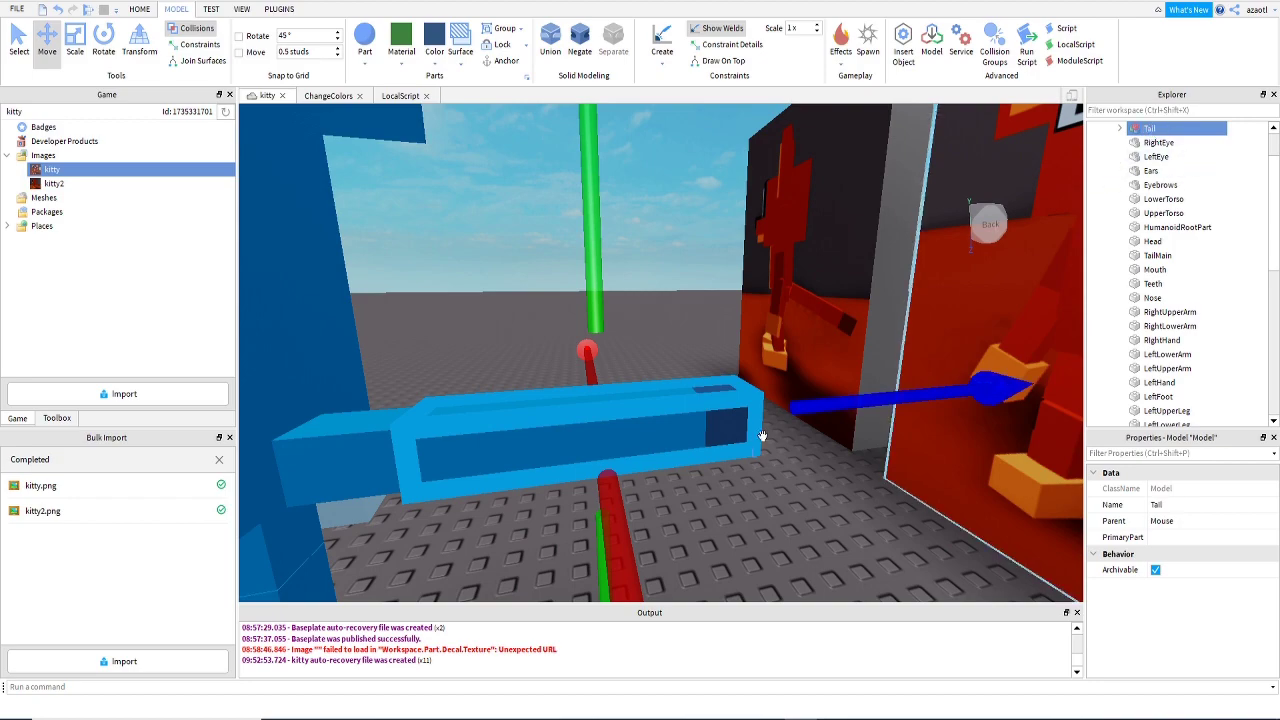
Move the translucent red HumanoidRootPart block within the Mouse model sideways toward the mouse's body, up beside its hand.
{"action": "key", "text": "a"}
{"action": "right_click_drag", "start_coordinate": [738, 515], "coordinate": [738, 513]}
{"action": "right_click_drag", "start_coordinate": [739, 513], "coordinate": [740, 520]}
{"action": "key", "text": "s"}
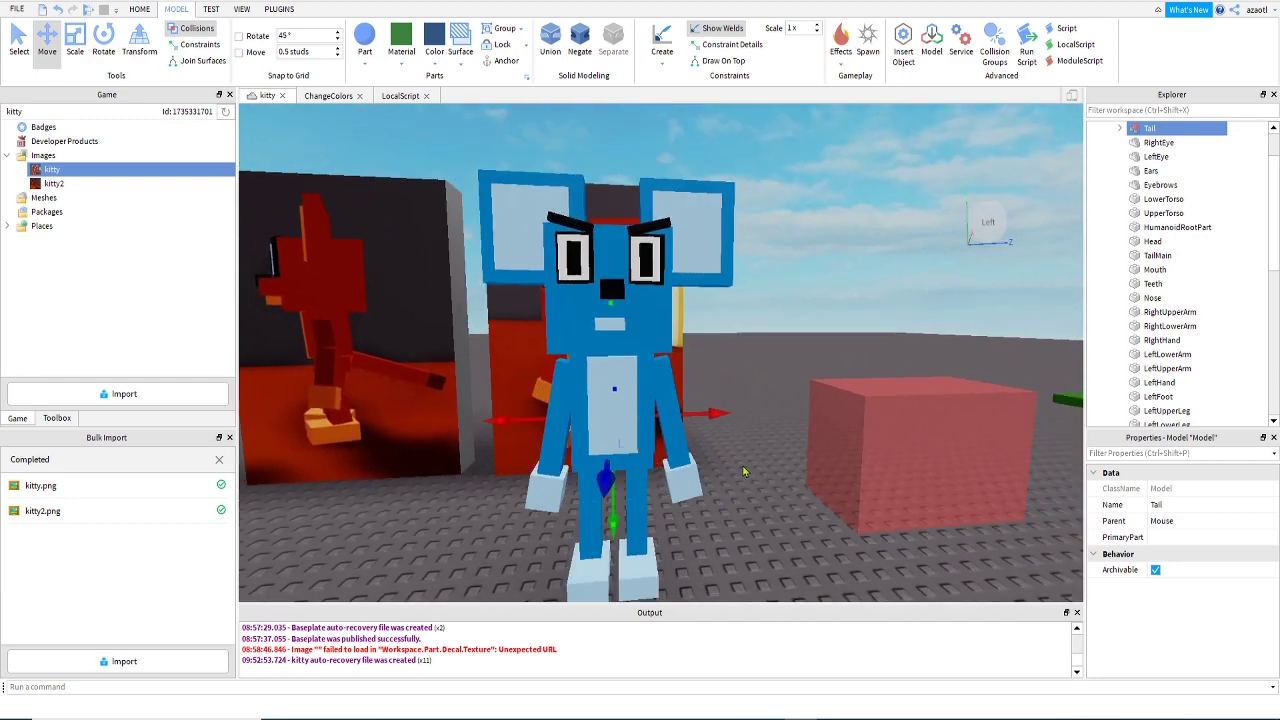
{"action": "left_click", "coordinate": [864, 440]}
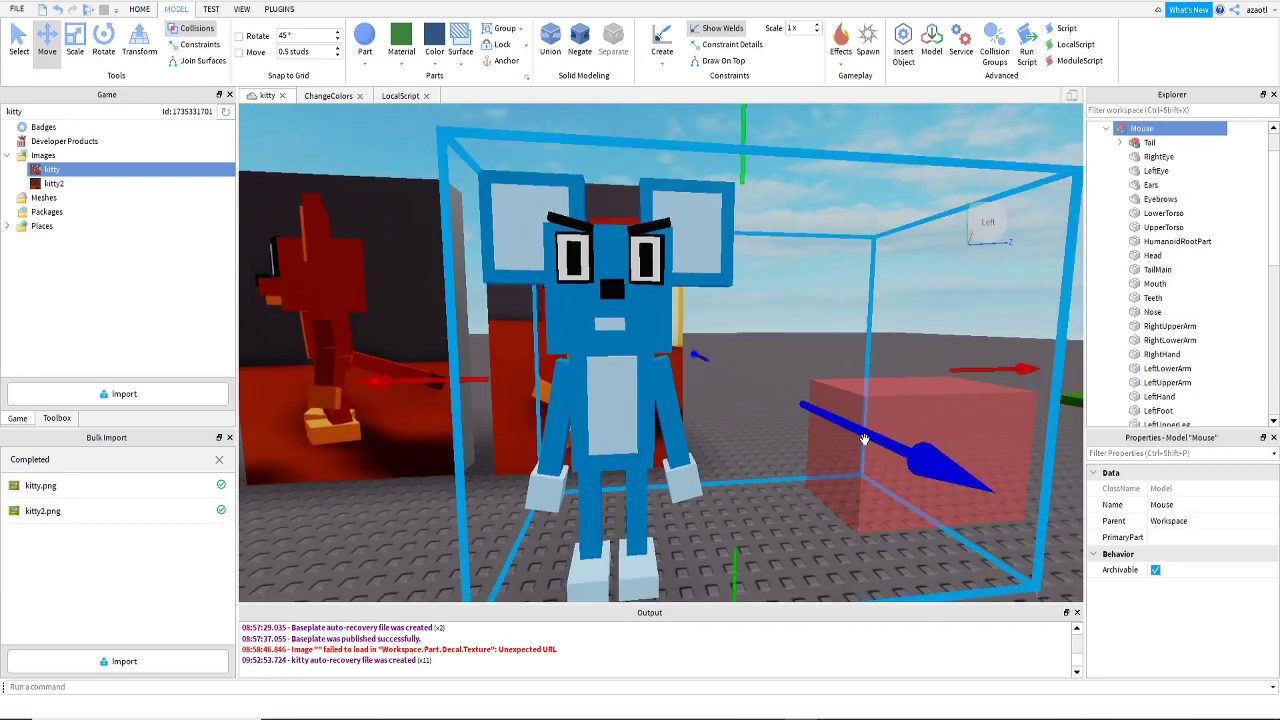
{"action": "left_click", "coordinate": [986, 405], "text": "alt"}
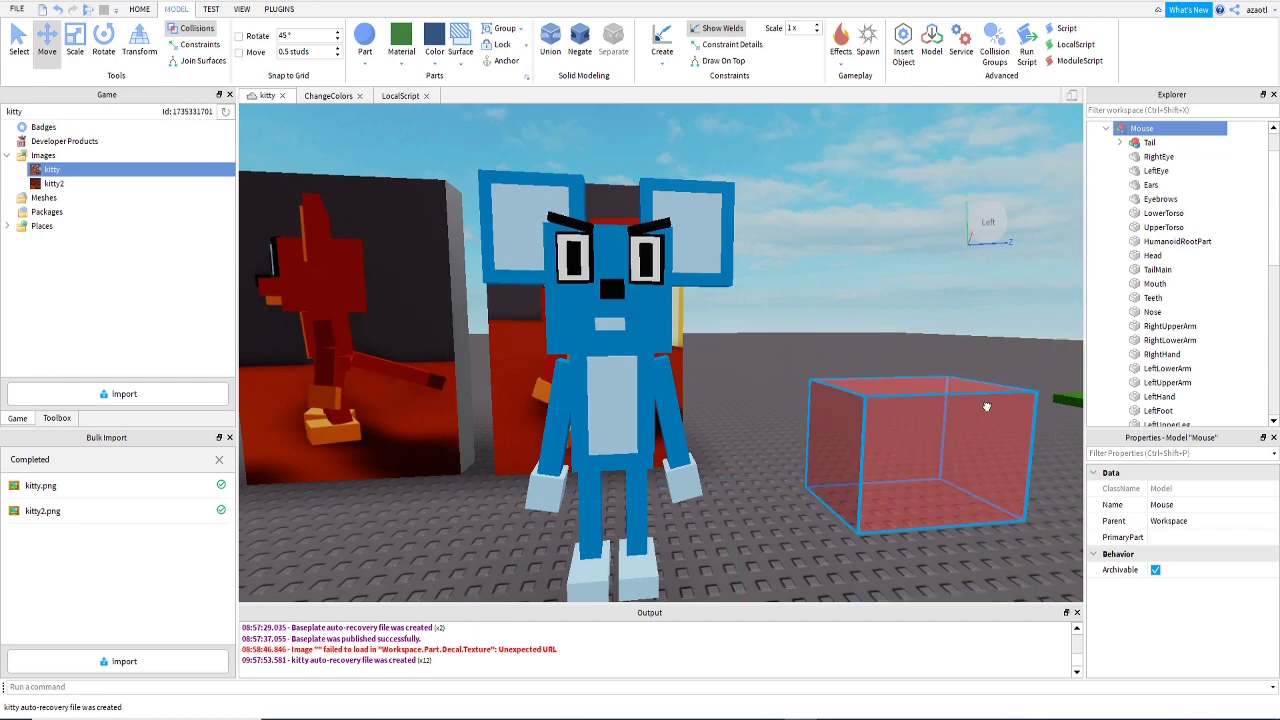
{"action": "right_click_drag", "start_coordinate": [801, 492], "coordinate": [800, 486]}
{"action": "key", "text": "d"}
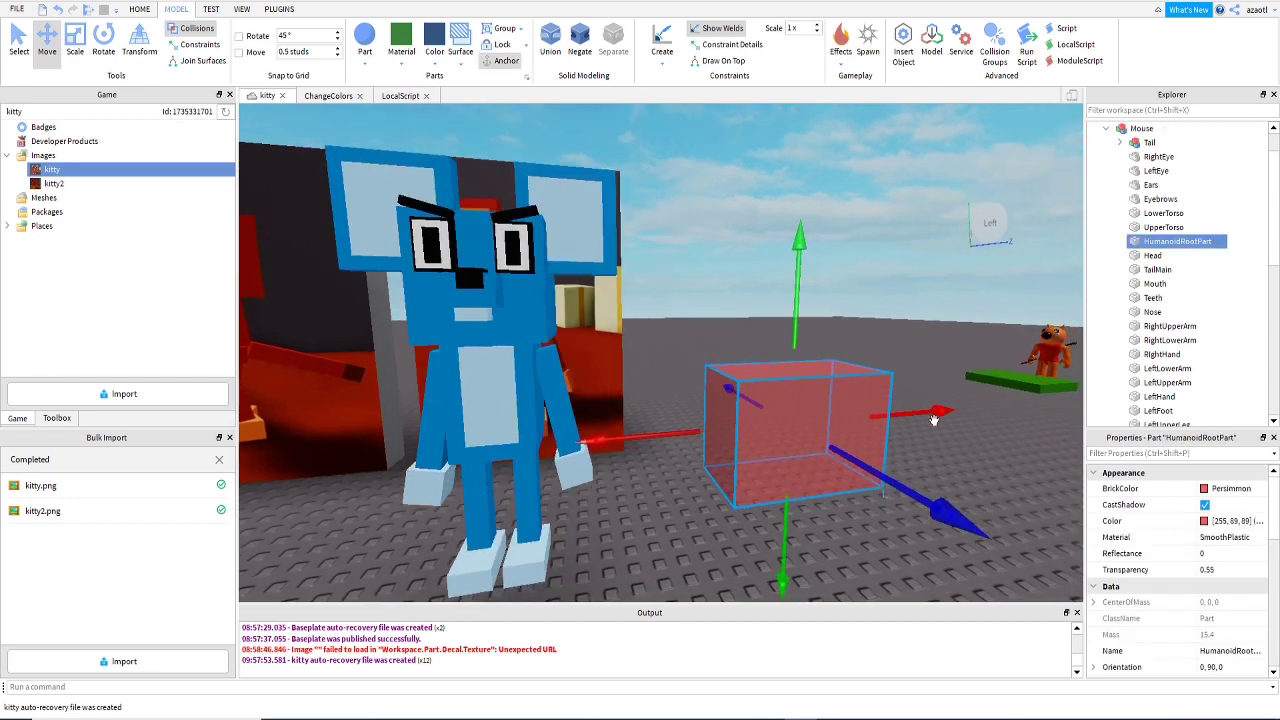
{"action": "left_click_drag", "start_coordinate": [931, 420], "coordinate": [781, 457]}
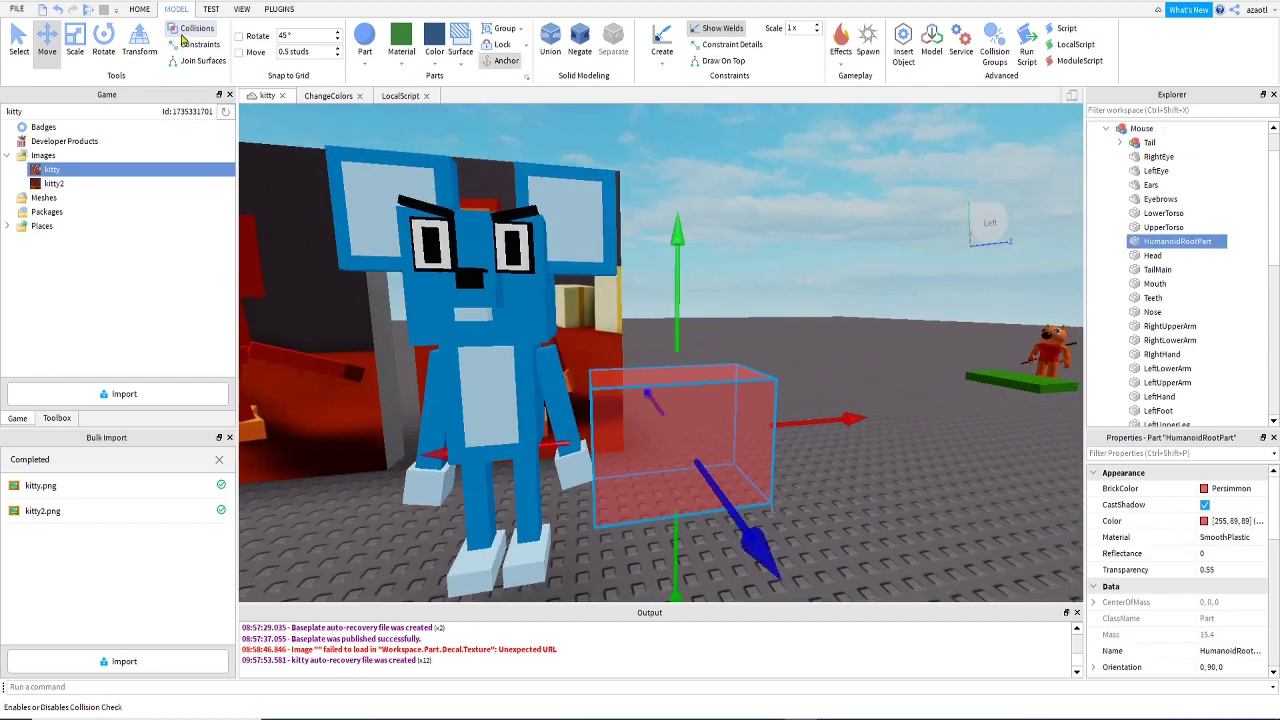
Move the HumanoidRootPart block sideways so it overlaps the mouse character's legs and lower torso.
{"action": "left_click_drag", "start_coordinate": [830, 420], "coordinate": [712, 443]}
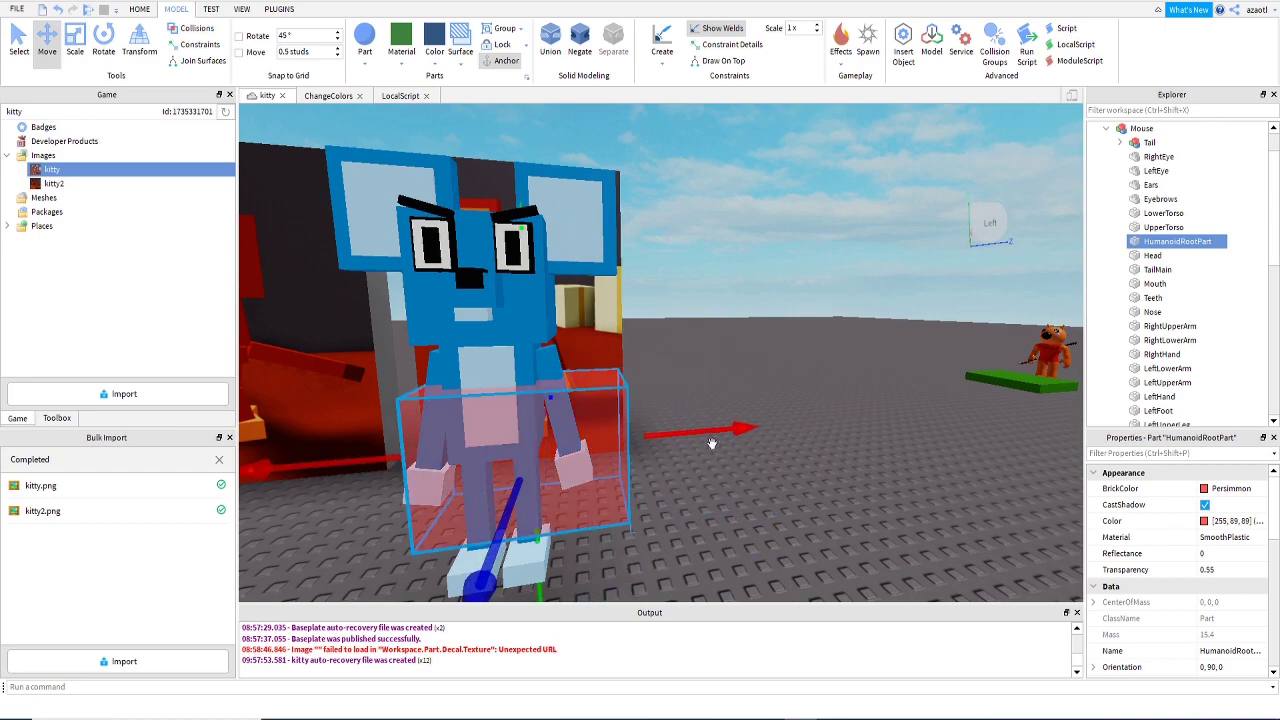
{"action": "key", "text": "a"}
{"action": "right_click_drag", "start_coordinate": [611, 564], "coordinate": [606, 553]}
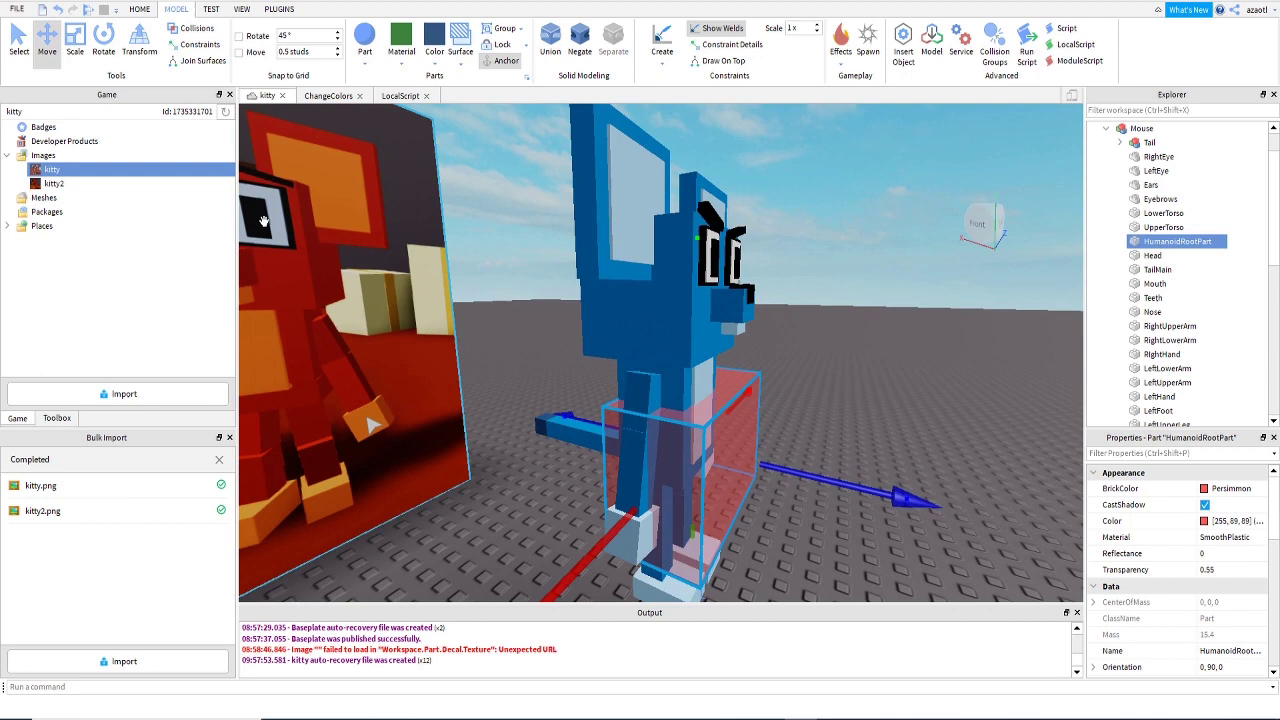
Scale the HumanoidRootPart thinner in depth, extend its upper face to the neck and raise its lower face to the hips.
{"action": "left_click", "coordinate": [75, 42]}
{"action": "mouse_move", "coordinate": [831, 484]}
{"action": "left_mouse_down"}
{"action": "mouse_move", "coordinate": [800, 468]}
{"action": "mouse_move", "coordinate": [812, 477]}
{"action": "left_mouse_up"}
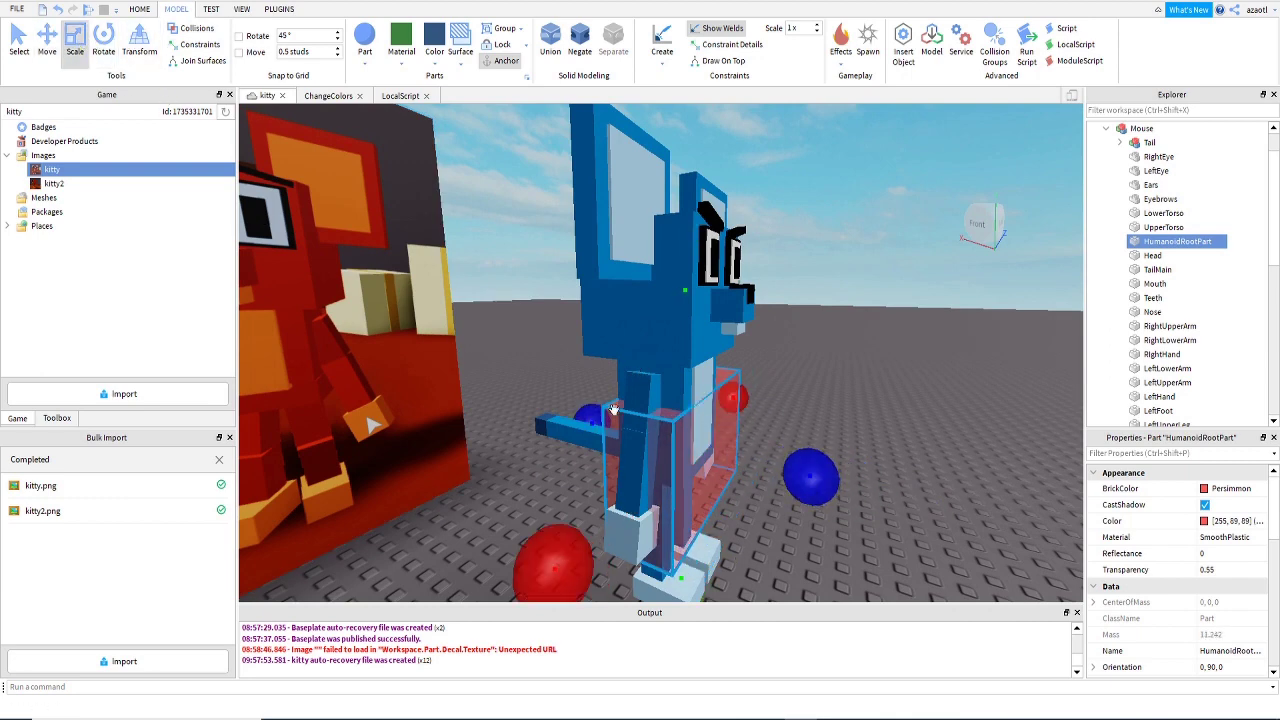
{"action": "left_click_drag", "start_coordinate": [672, 313], "coordinate": [681, 270]}
{"action": "key", "text": "d"}
{"action": "right_click_drag", "start_coordinate": [708, 557], "coordinate": [755, 567]}
{"action": "key", "text": "q"}
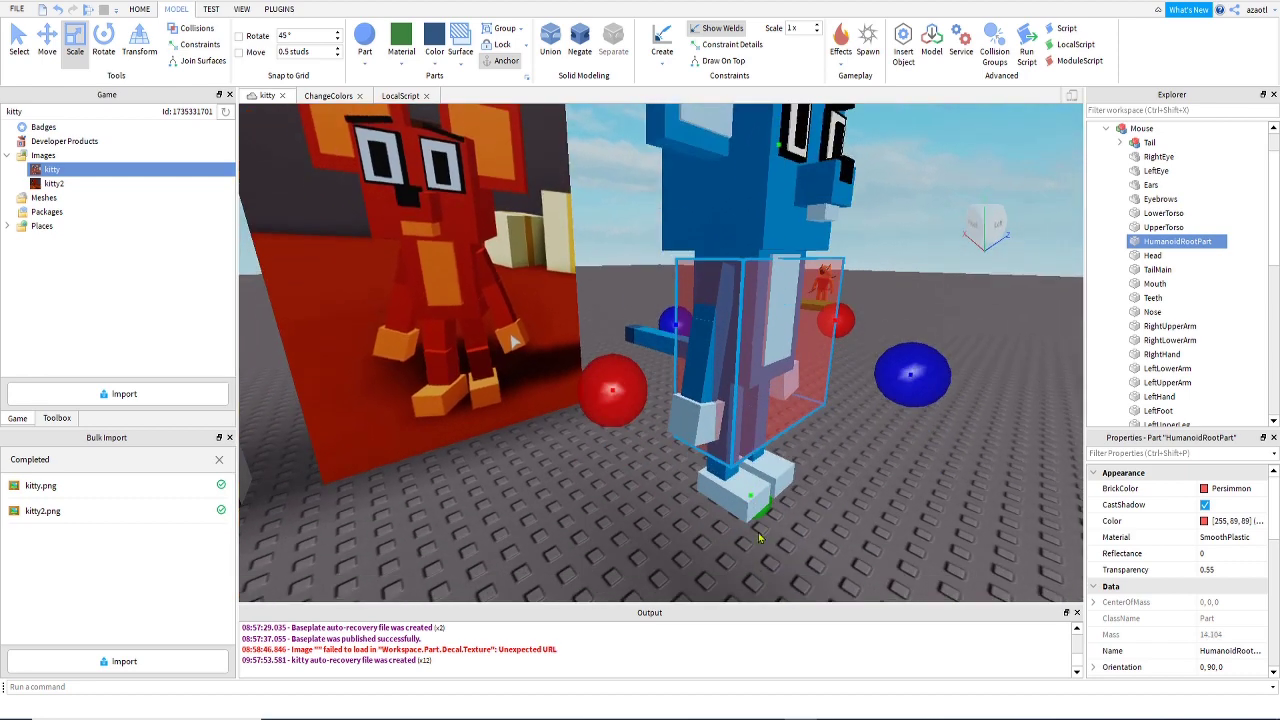
{"action": "left_click_drag", "start_coordinate": [760, 512], "coordinate": [757, 449]}
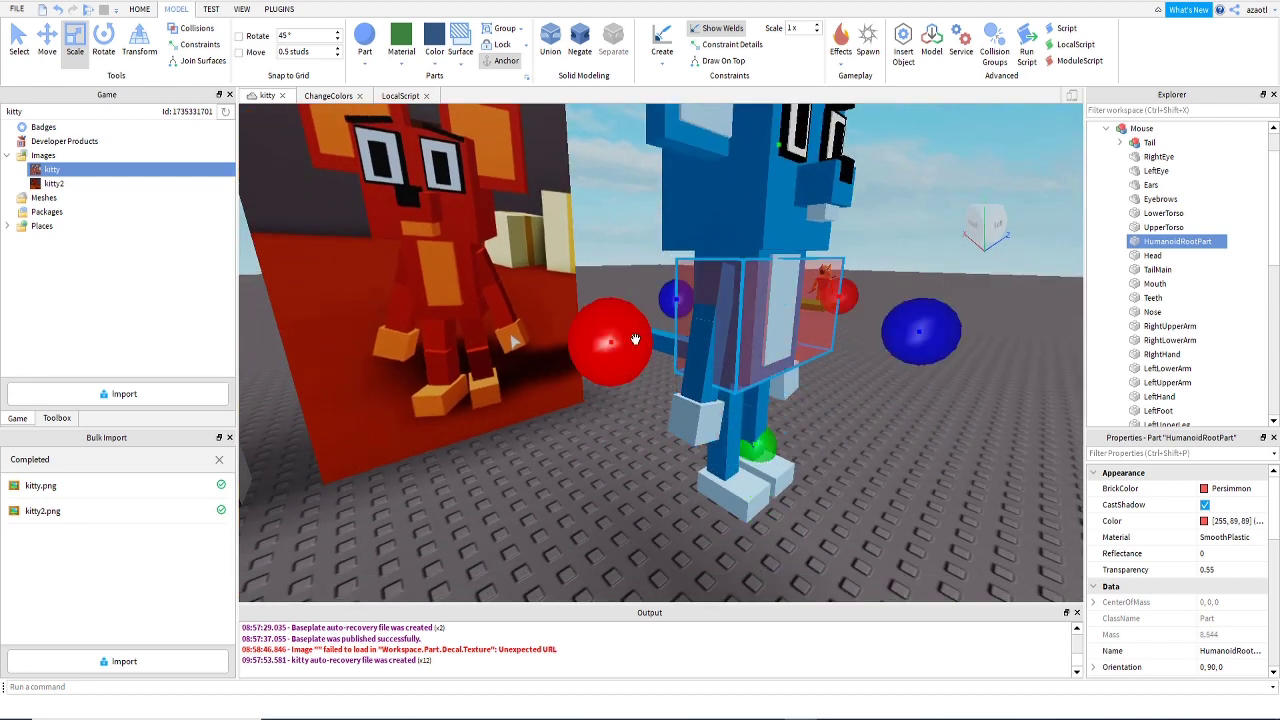
Narrow the HumanoidRootPart from both sides until its width matches the mouse's torso.
{"action": "left_click_drag", "start_coordinate": [647, 337], "coordinate": [656, 335]}
{"action": "key", "text": "d"}
{"action": "right_click_drag", "start_coordinate": [812, 409], "coordinate": [808, 410]}
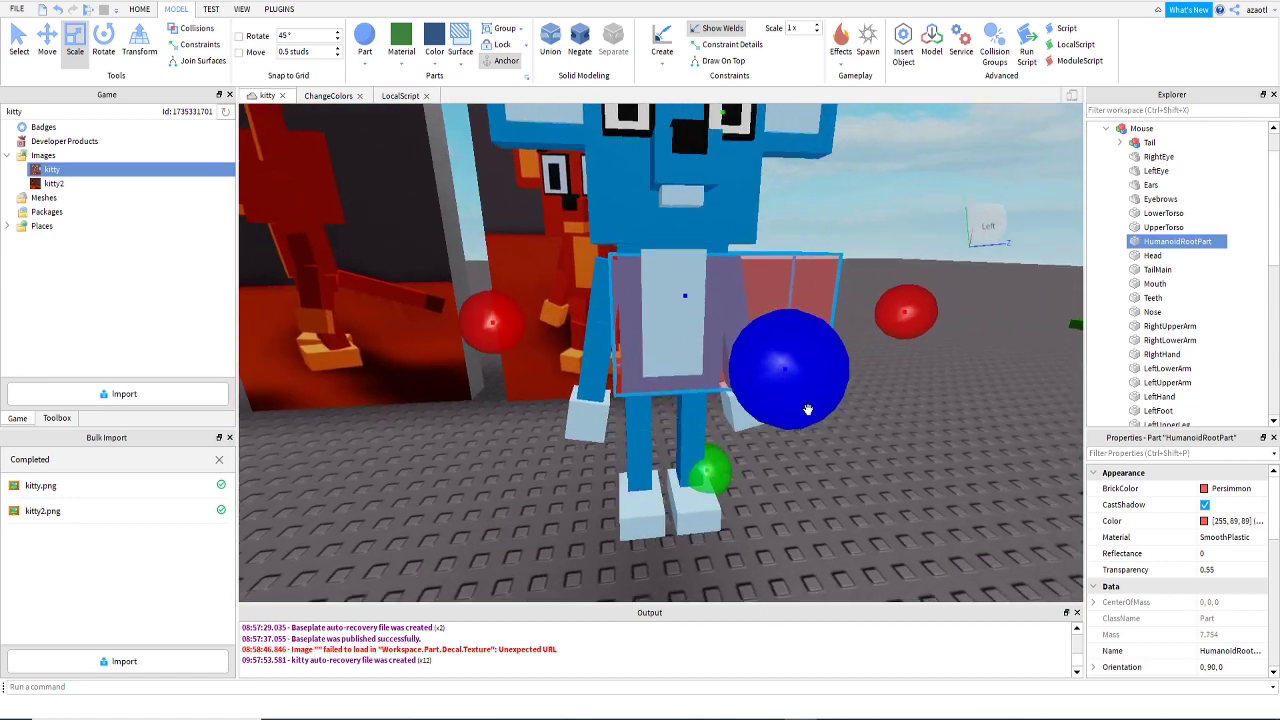
{"action": "left_click_drag", "start_coordinate": [925, 302], "coordinate": [822, 305]}
{"action": "right_click_drag", "start_coordinate": [666, 469], "coordinate": [666, 468]}
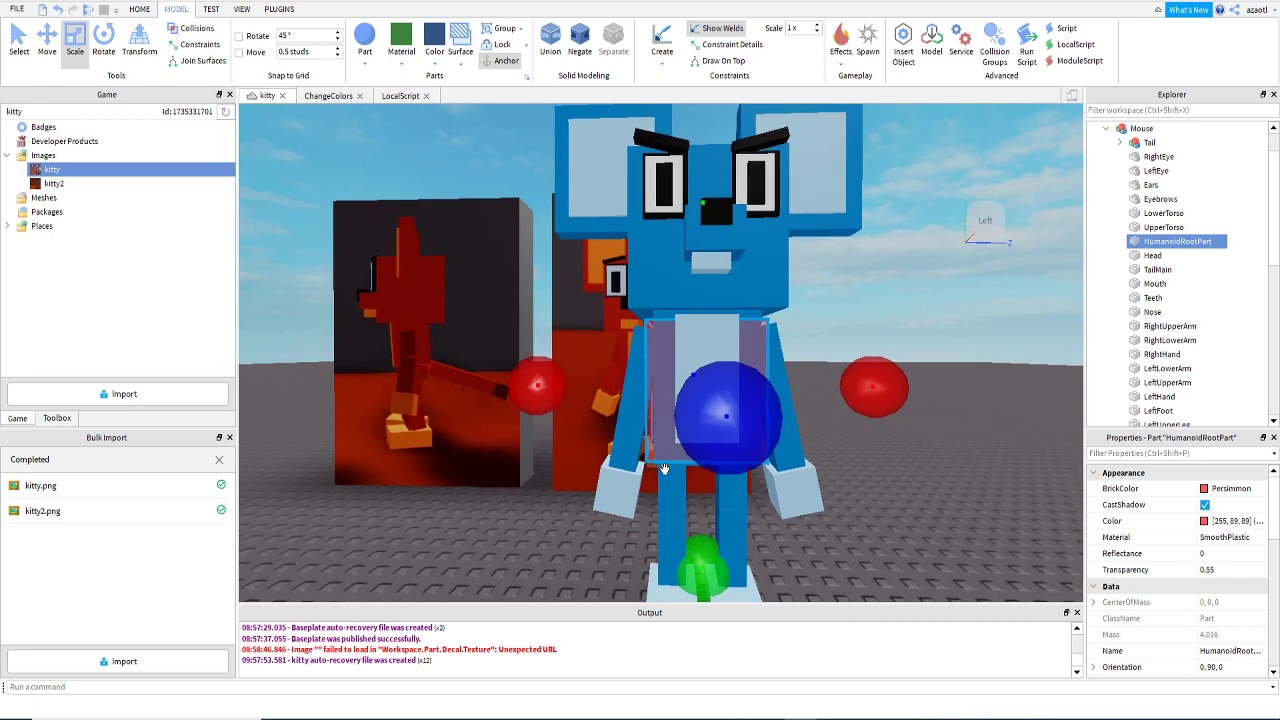
{"action": "left_click_drag", "start_coordinate": [890, 388], "coordinate": [876, 386]}
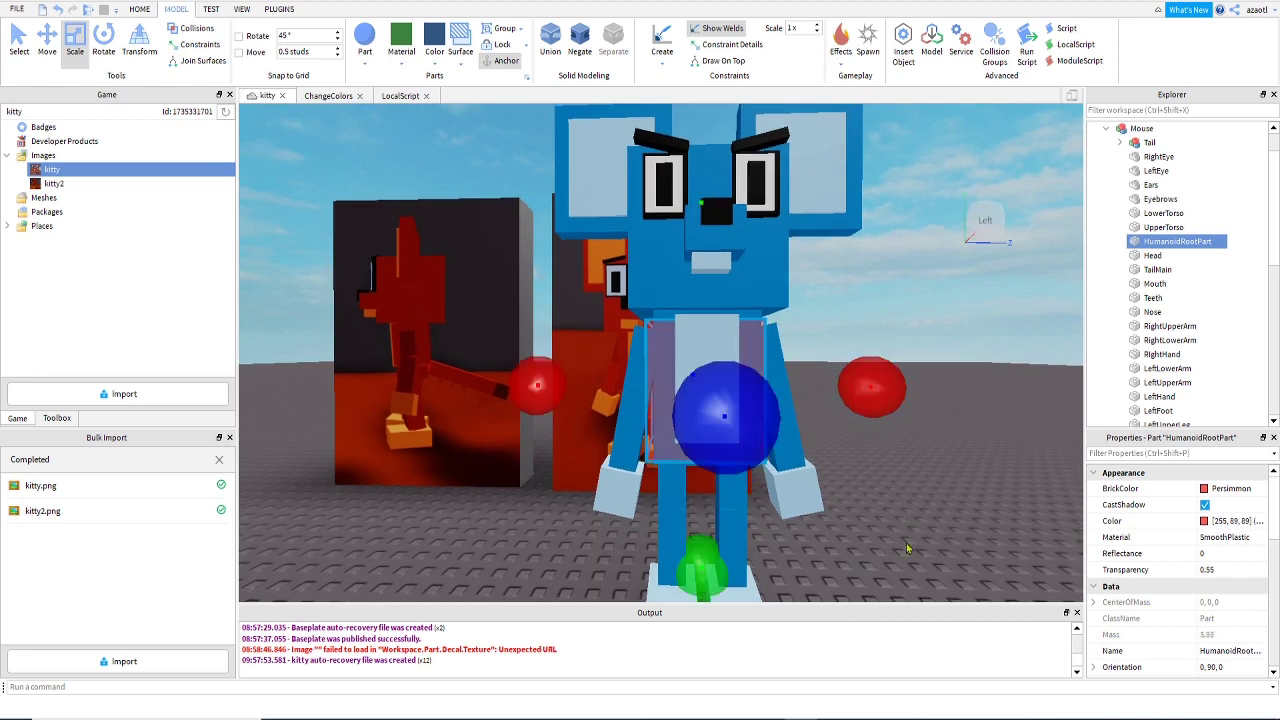
Set the HumanoidRootPart's transparency to 1, check its behavior properties and deselect it.
{"action": "left_click", "coordinate": [1205, 570]}
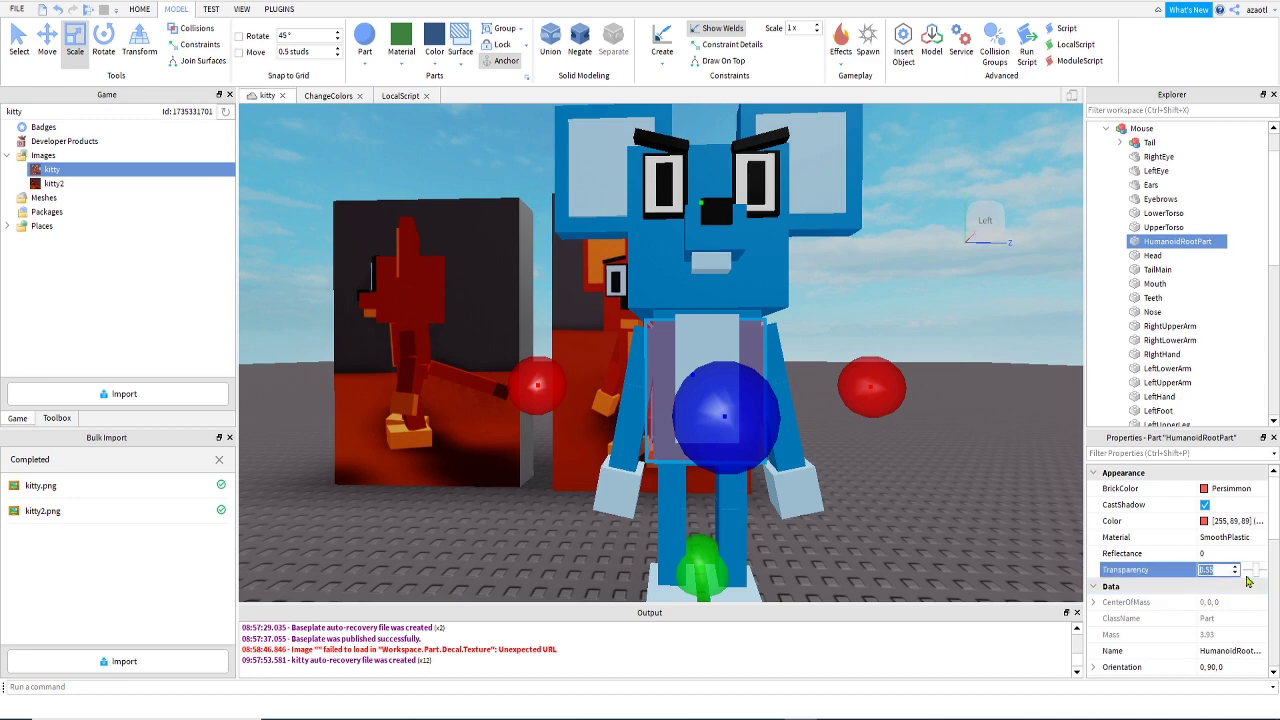
{"action": "left_click_drag", "start_coordinate": [1253, 569], "coordinate": [1275, 577]}
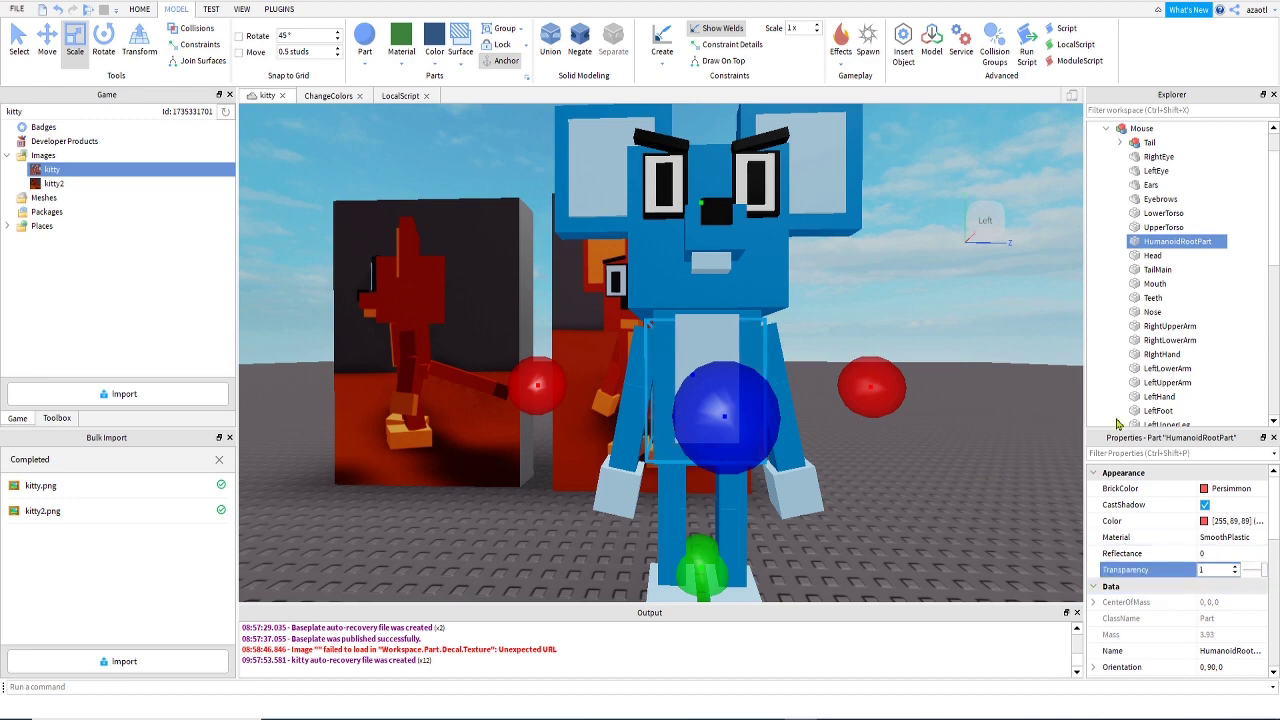
{"action": "scroll", "coordinate": [1190, 560], "scroll_direction": "down", "scroll_amount": 4}
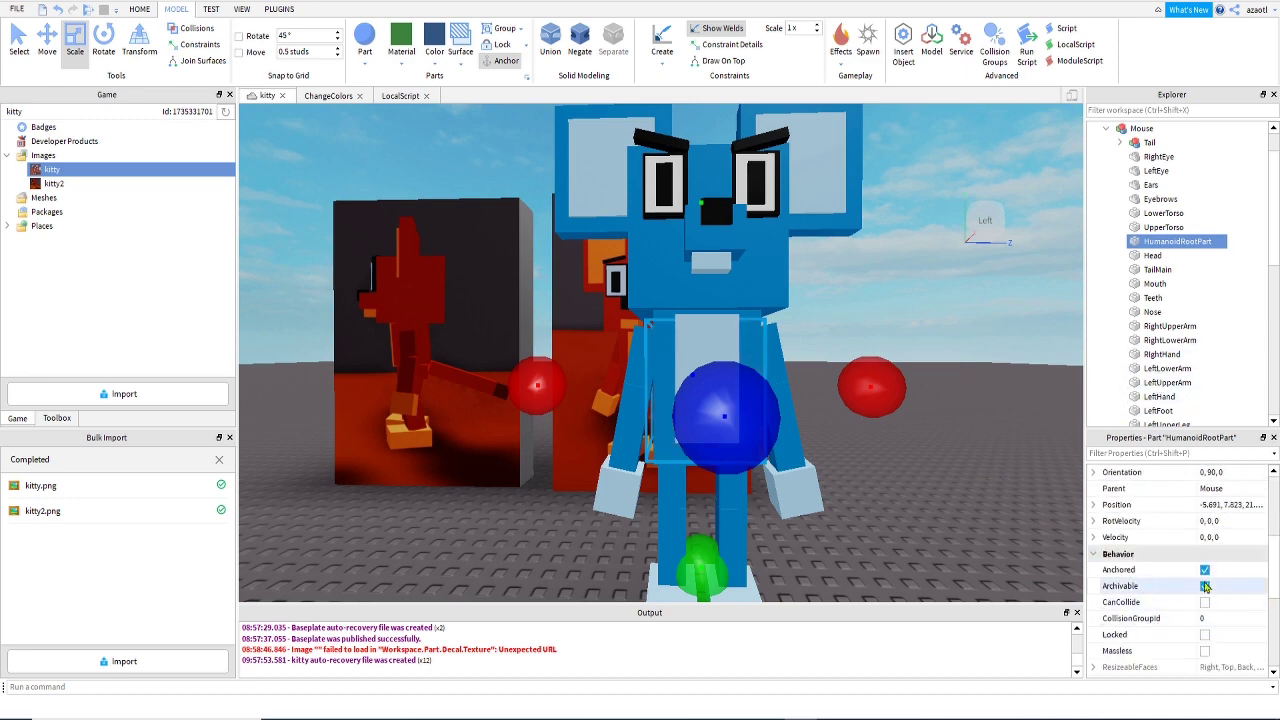
{"action": "left_click", "coordinate": [967, 399]}
Play-test the place from the current camera position to check the unwelded mouse character, and stop the test.
{"action": "right_click_drag", "start_coordinate": [967, 399], "coordinate": [945, 415]}
{"action": "scroll", "coordinate": [967, 399], "scroll_direction": "down", "scroll_amount": 3}
{"action": "scroll", "coordinate": [967, 399], "scroll_direction": "up", "scroll_amount": 3}
{"action": "scroll", "coordinate": [945, 415], "scroll_direction": "down", "scroll_amount": 2}
{"action": "left_click", "coordinate": [139, 10]}
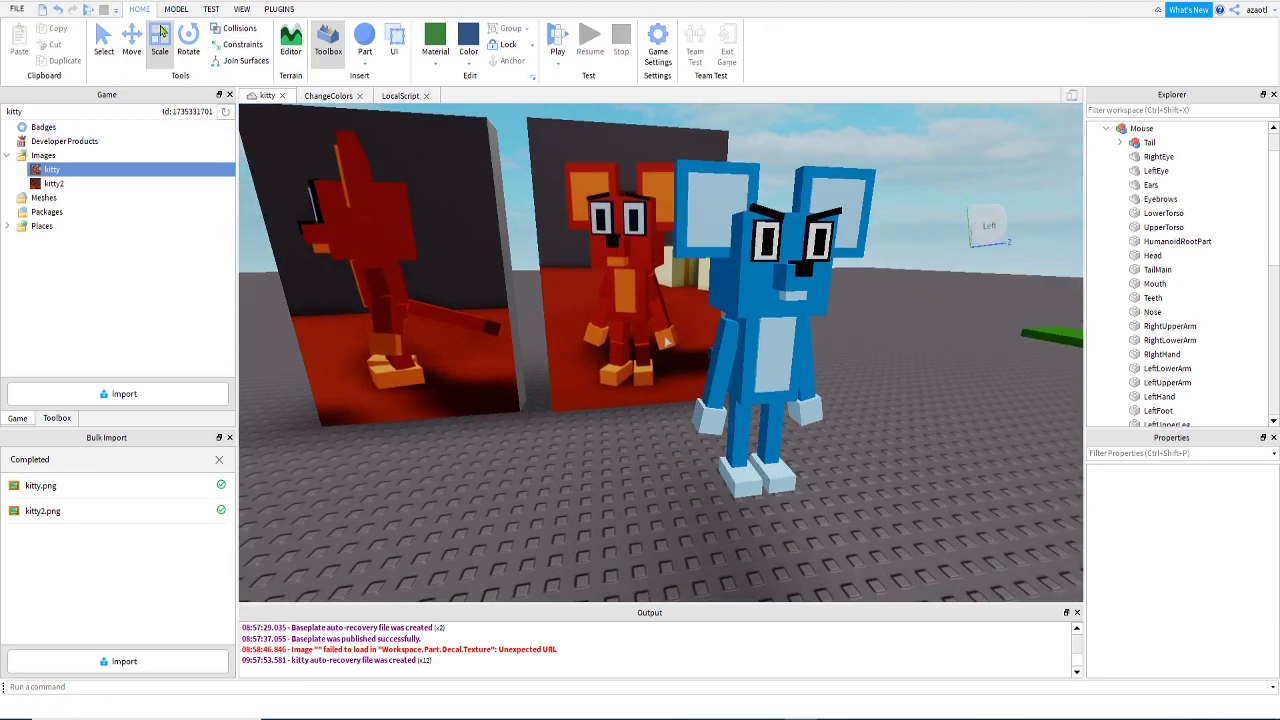
{"action": "left_click", "coordinate": [558, 66]}
{"action": "left_click", "coordinate": [568, 95]}
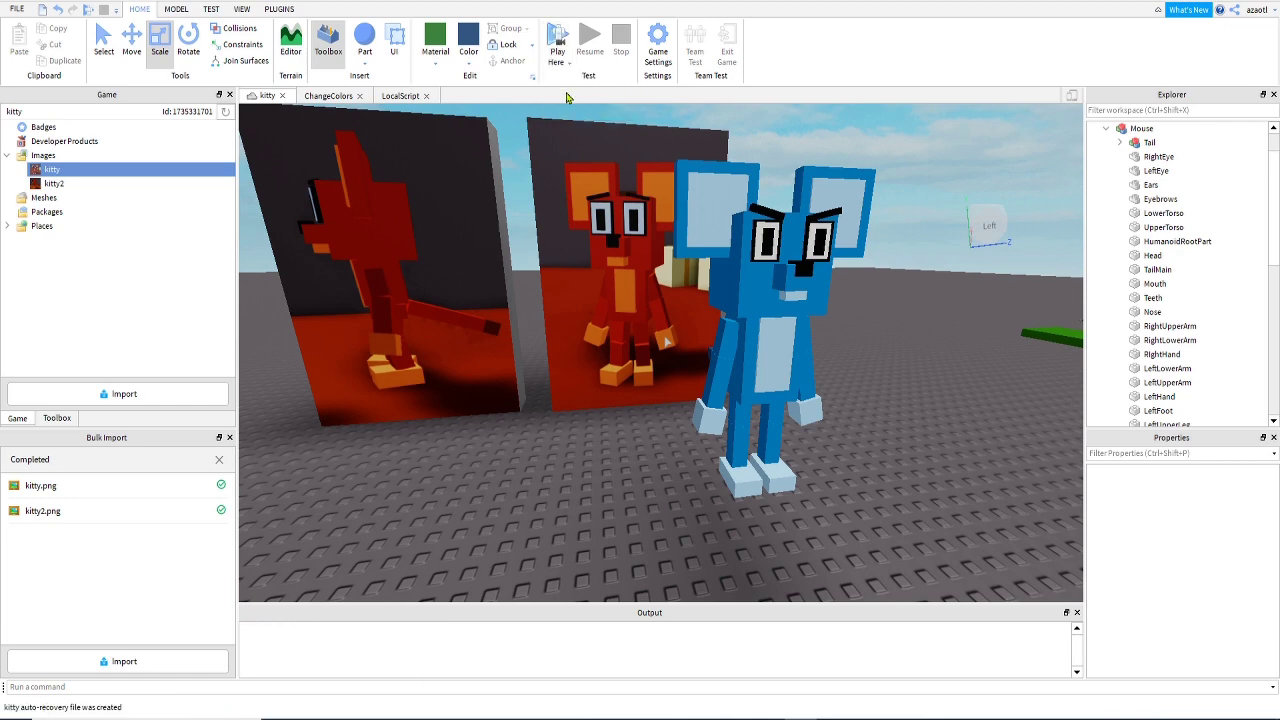
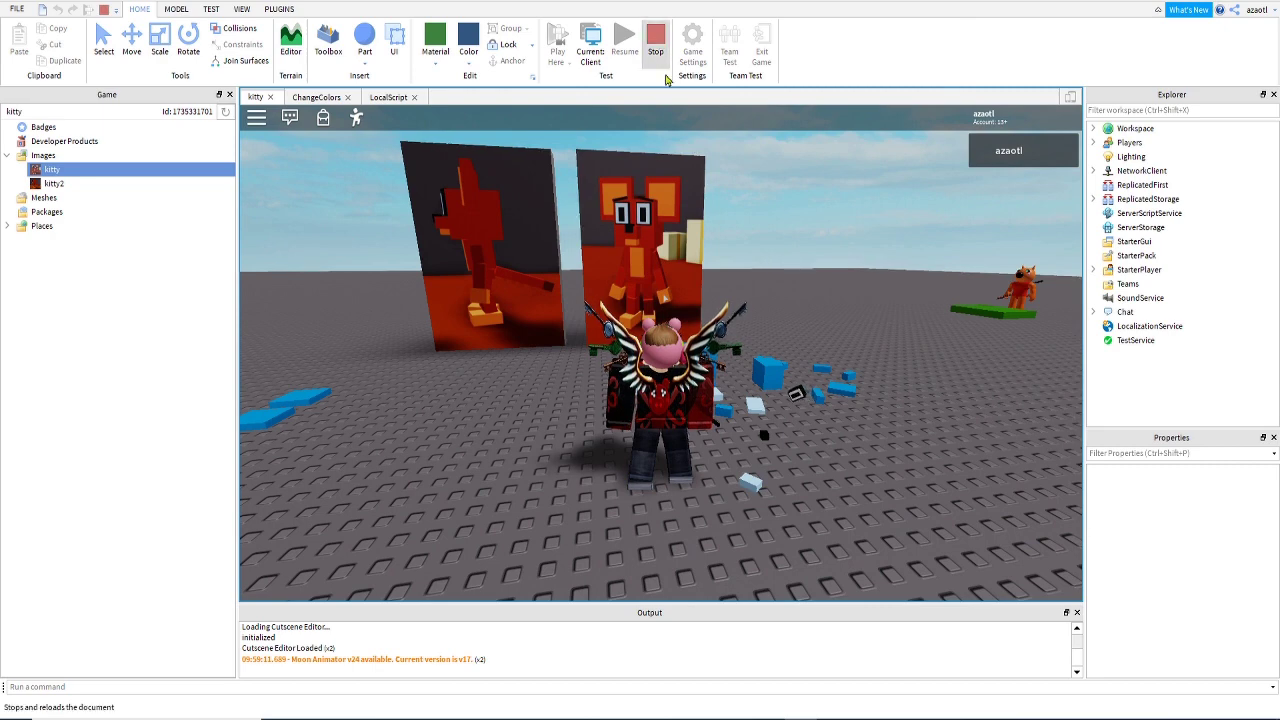
{"action": "left_click", "coordinate": [658, 62]}
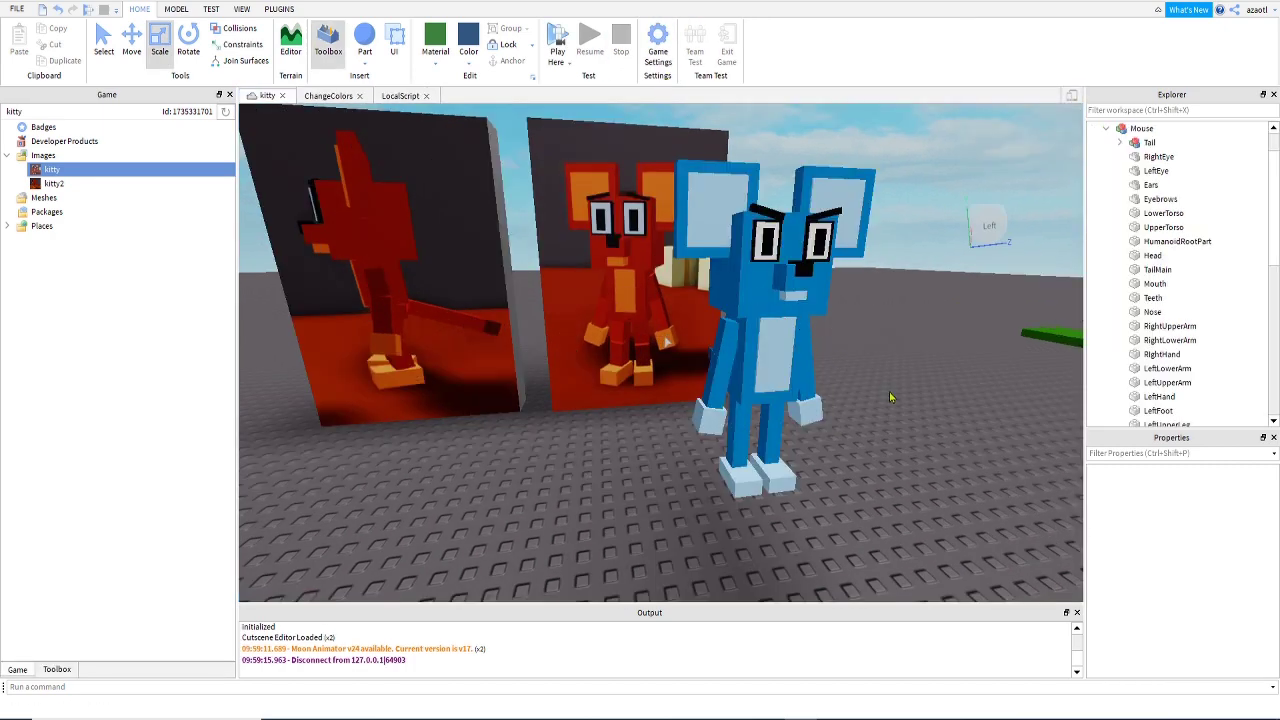
Select the whole Mouse model in the workspace and look it over.
{"action": "right_click_drag", "start_coordinate": [890, 394], "coordinate": [890, 397]}
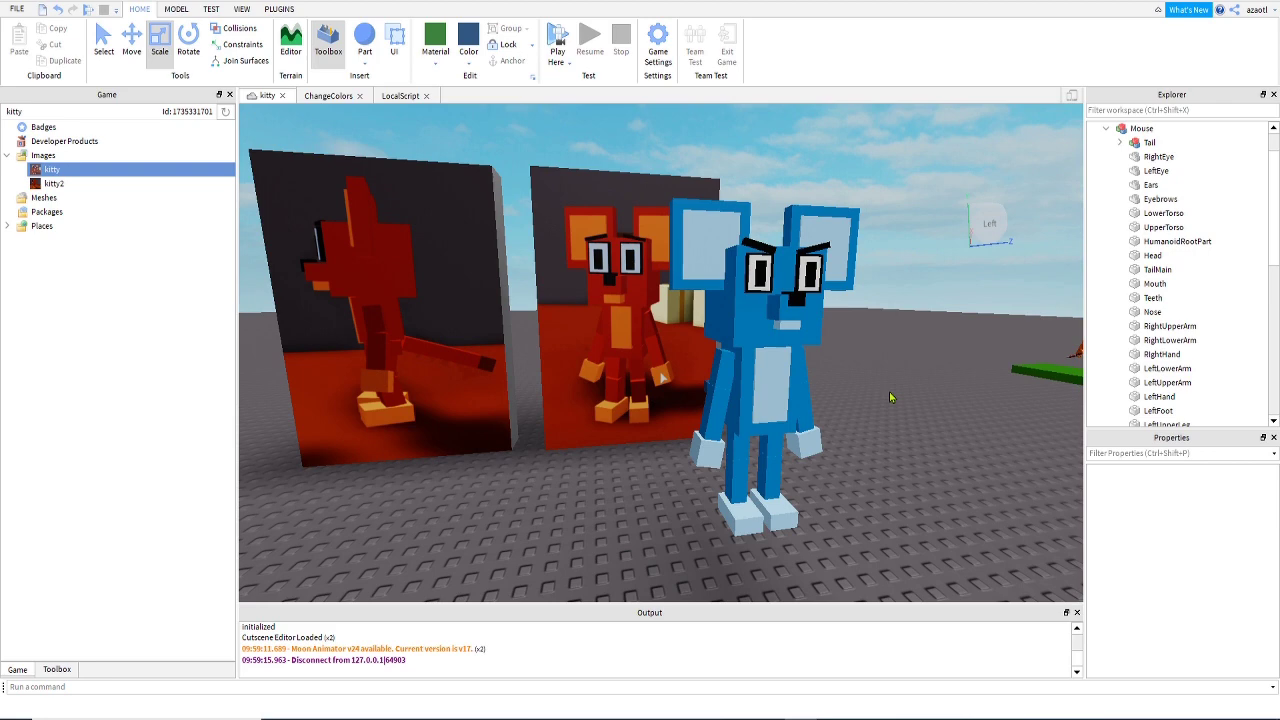
{"action": "right_click_drag", "start_coordinate": [890, 397], "coordinate": [890, 397]}
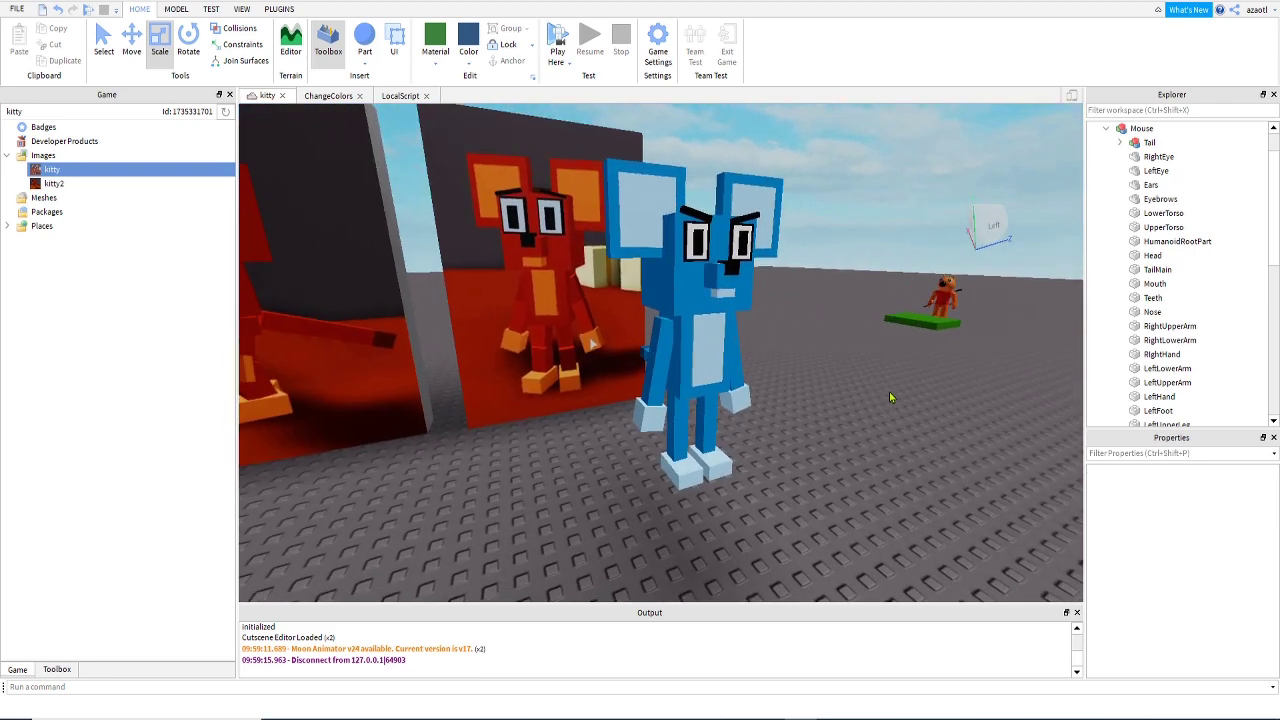
{"action": "left_click", "coordinate": [1141, 128]}
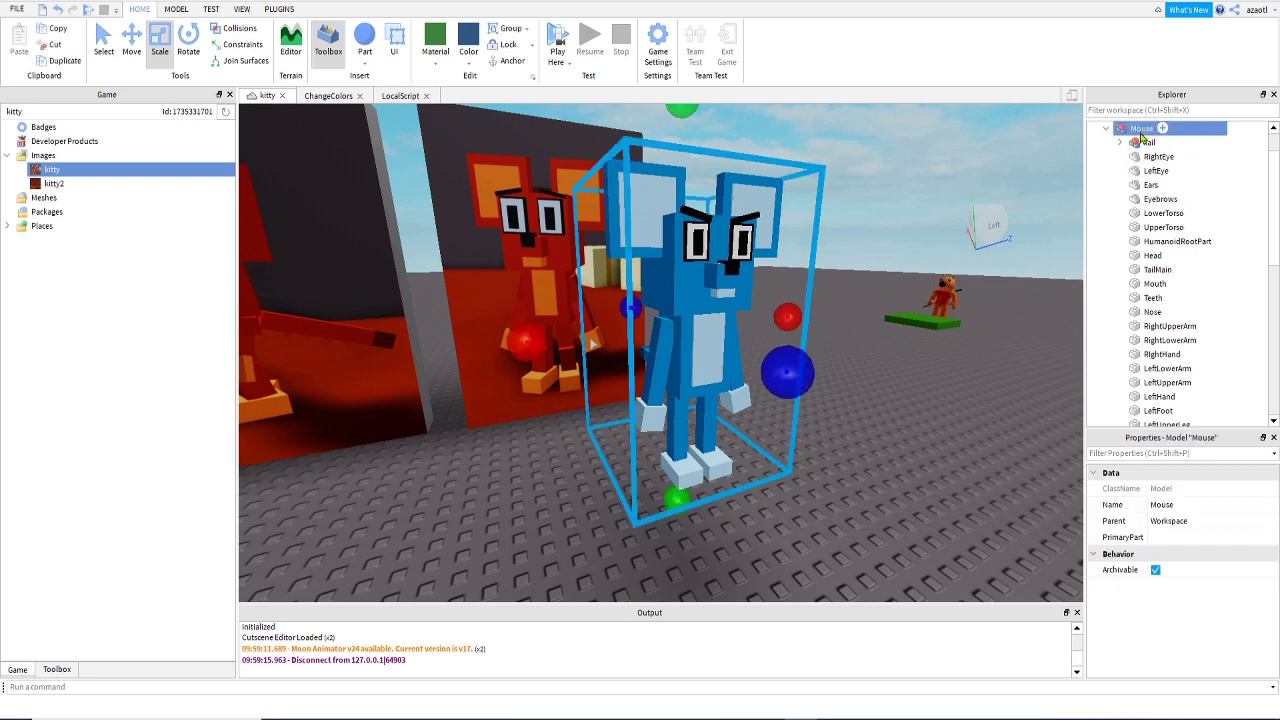
{"action": "right_click_drag", "start_coordinate": [981, 367], "coordinate": [974, 367]}
{"action": "right_click", "coordinate": [974, 367]}
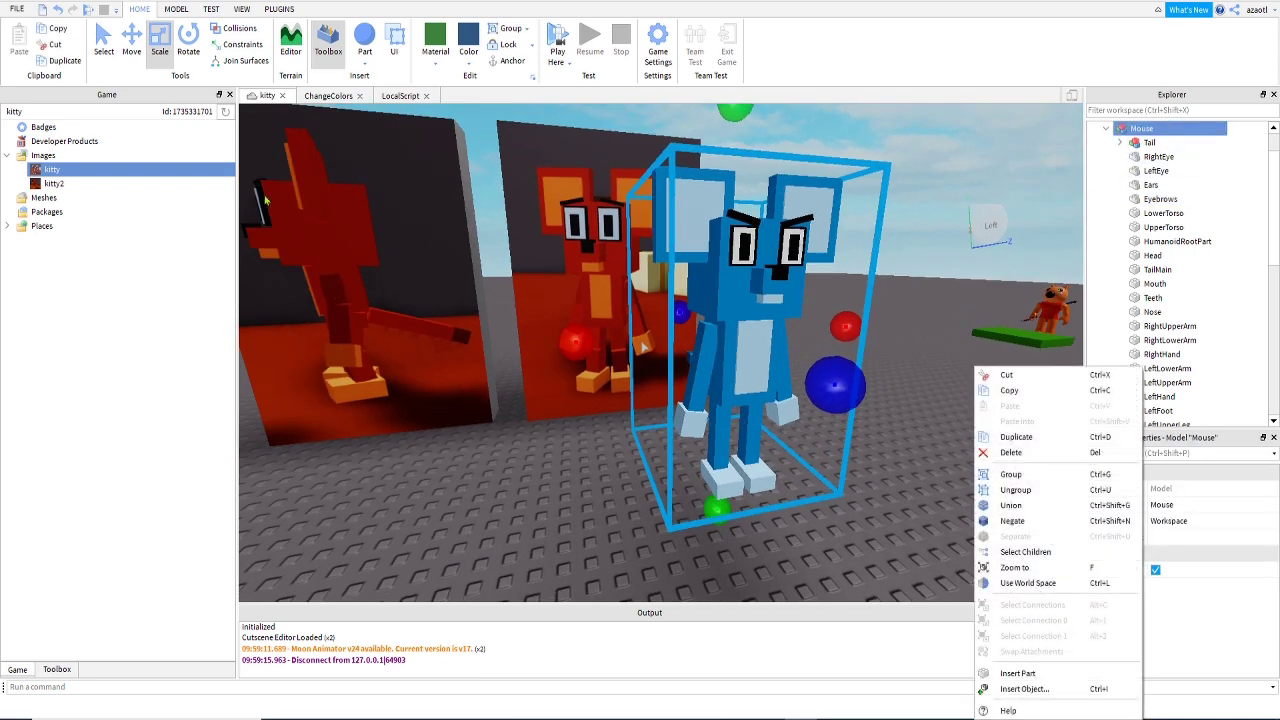
{"action": "right_click_drag", "start_coordinate": [383, 446], "coordinate": [383, 446]}
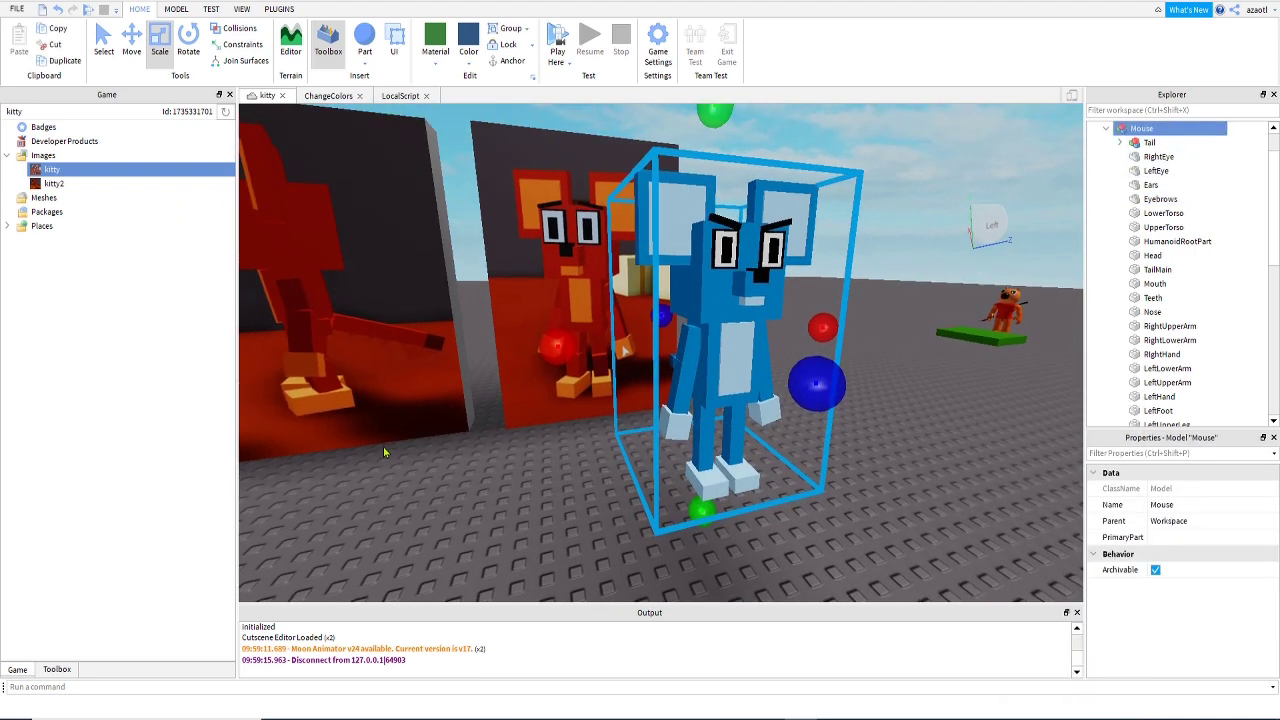
{"action": "right_click", "coordinate": [383, 446]}
Look through the installed plugins for Moon Animator, open its additional options, and return to the kitty place view.
{"action": "left_click", "coordinate": [280, 11]}
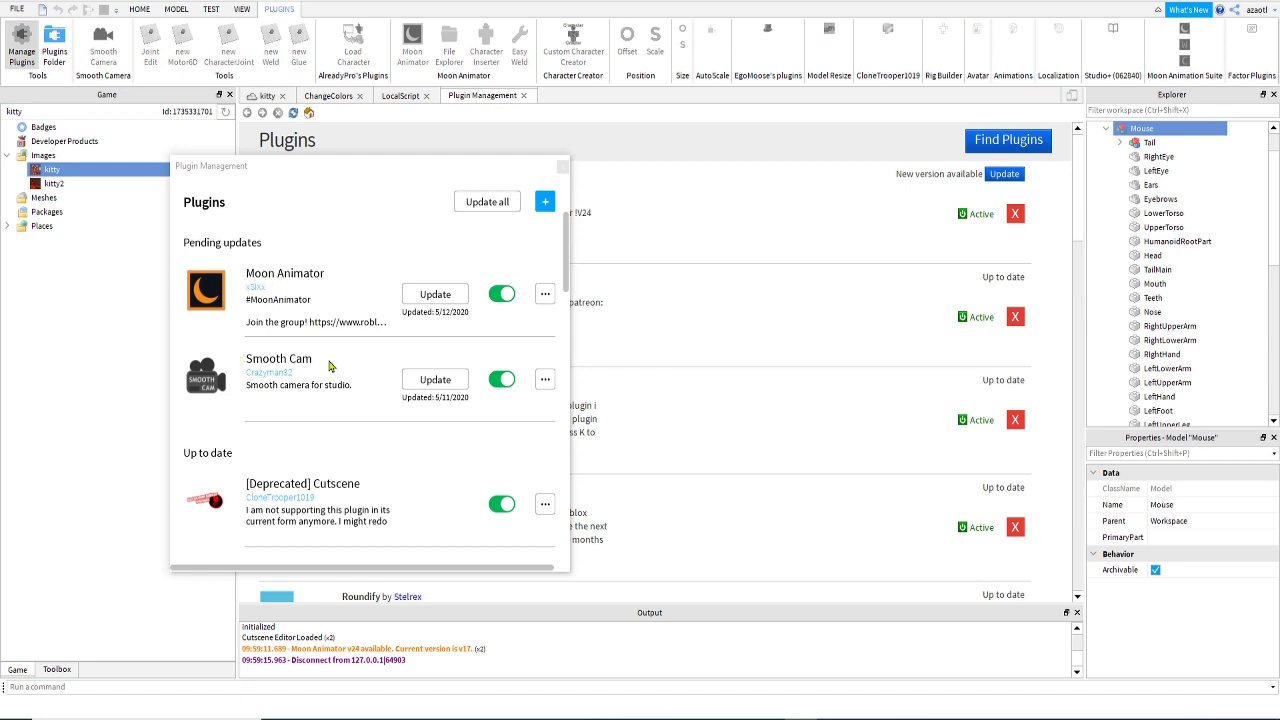
{"action": "scroll", "coordinate": [329, 366], "scroll_direction": "down", "scroll_amount": 3}
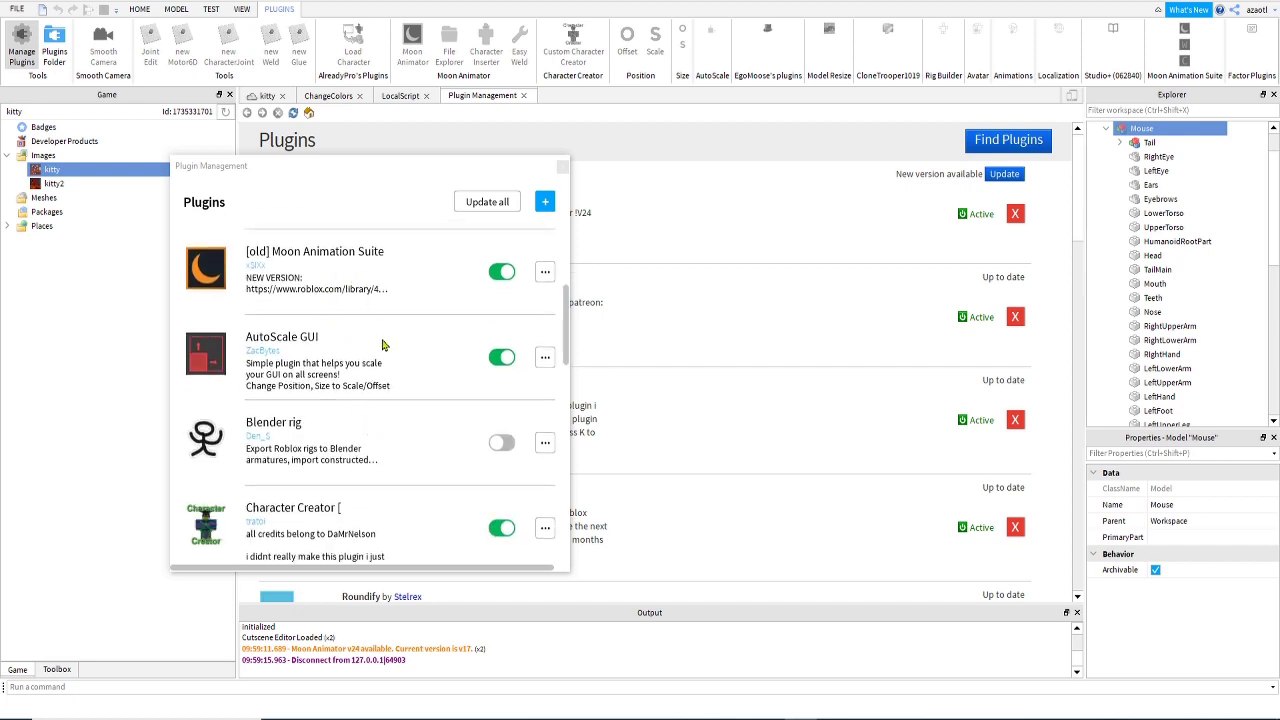
{"action": "scroll", "coordinate": [385, 345], "scroll_direction": "up", "scroll_amount": 2}
{"action": "scroll", "coordinate": [390, 425], "scroll_direction": "up", "scroll_amount": 3}
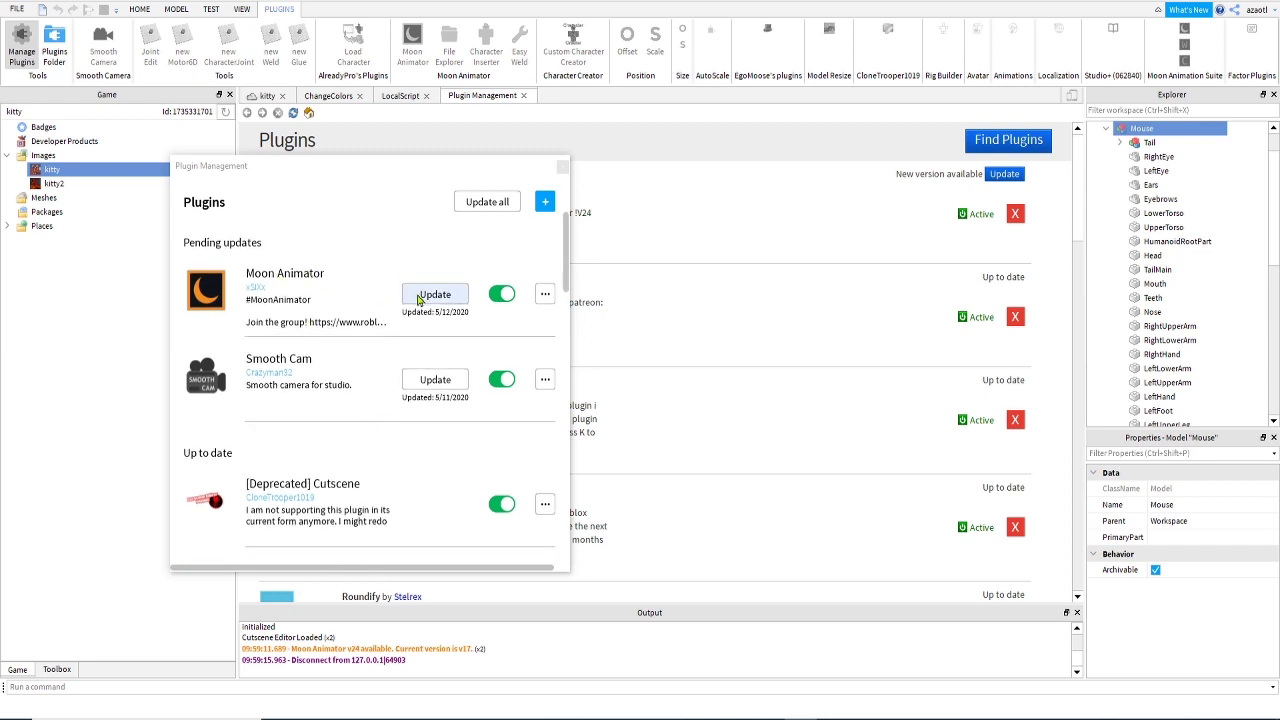
{"action": "left_click", "coordinate": [545, 294]}
{"action": "left_click", "coordinate": [526, 319]}
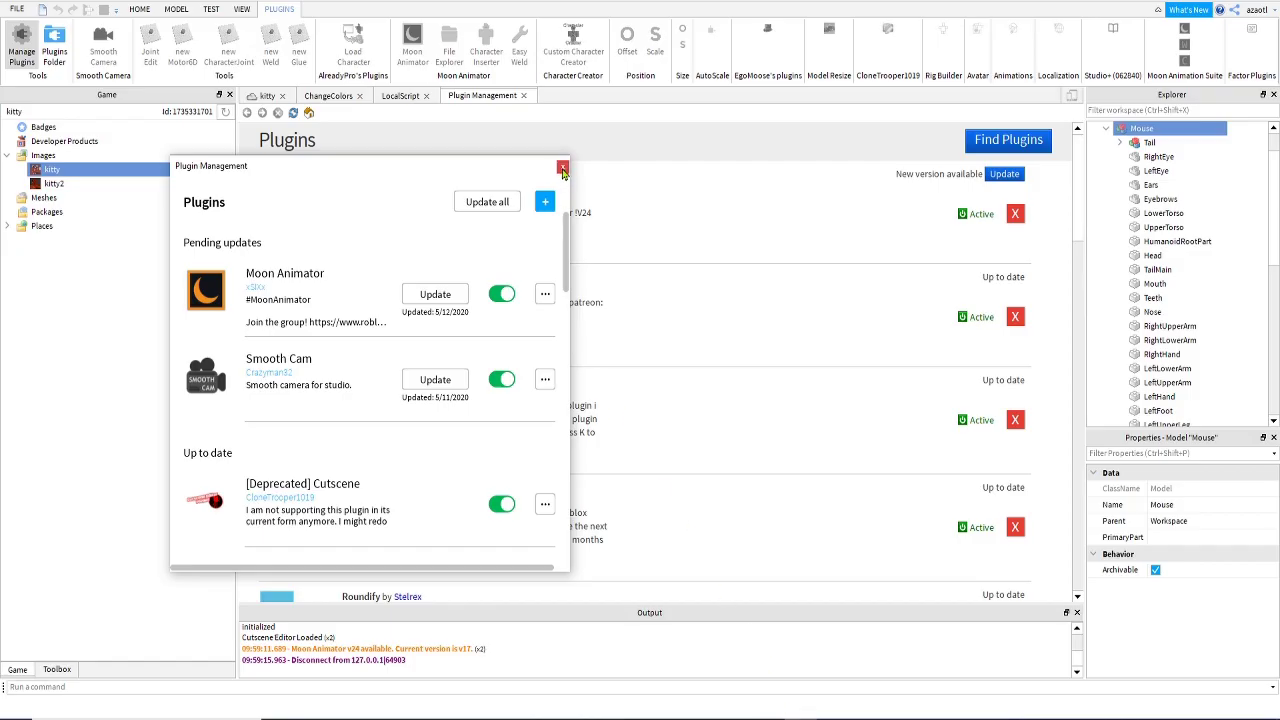
{"action": "left_click", "coordinate": [562, 166]}
{"action": "left_click", "coordinate": [268, 96]}
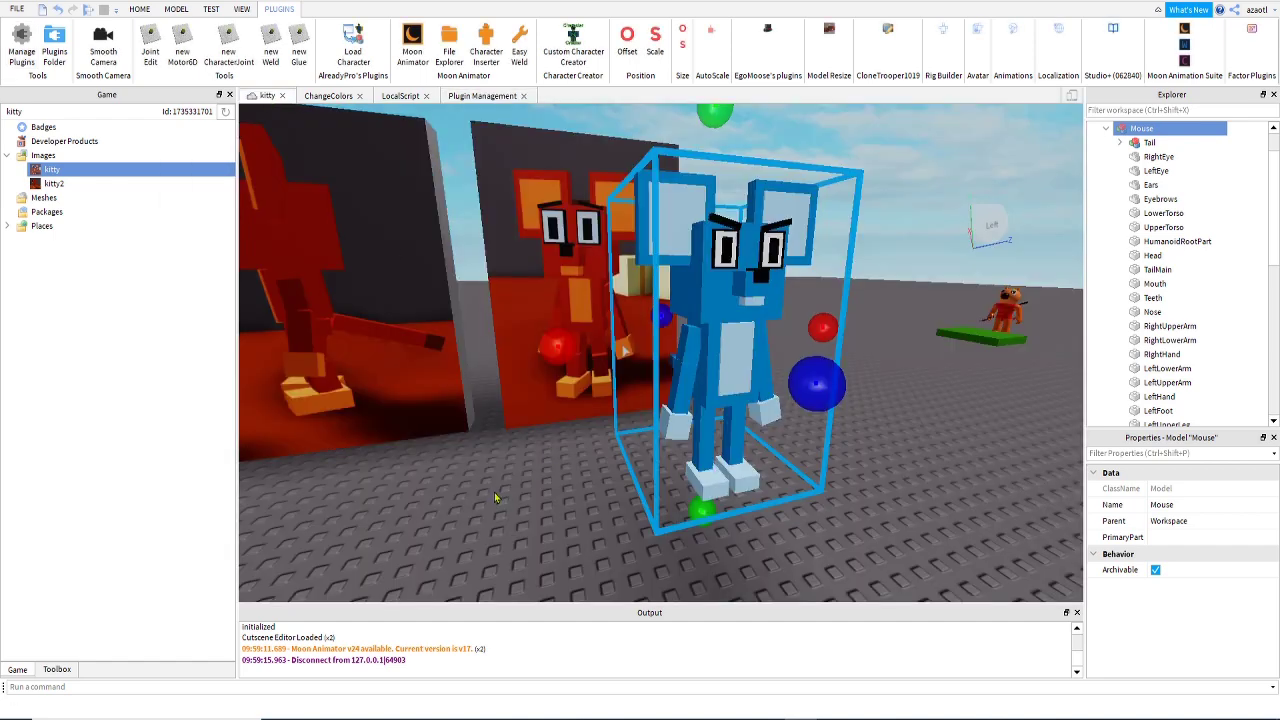
{"action": "scroll", "coordinate": [494, 492], "scroll_direction": "up", "scroll_amount": 5}
{"action": "scroll", "coordinate": [494, 492], "scroll_direction": "down", "scroll_amount": 3}
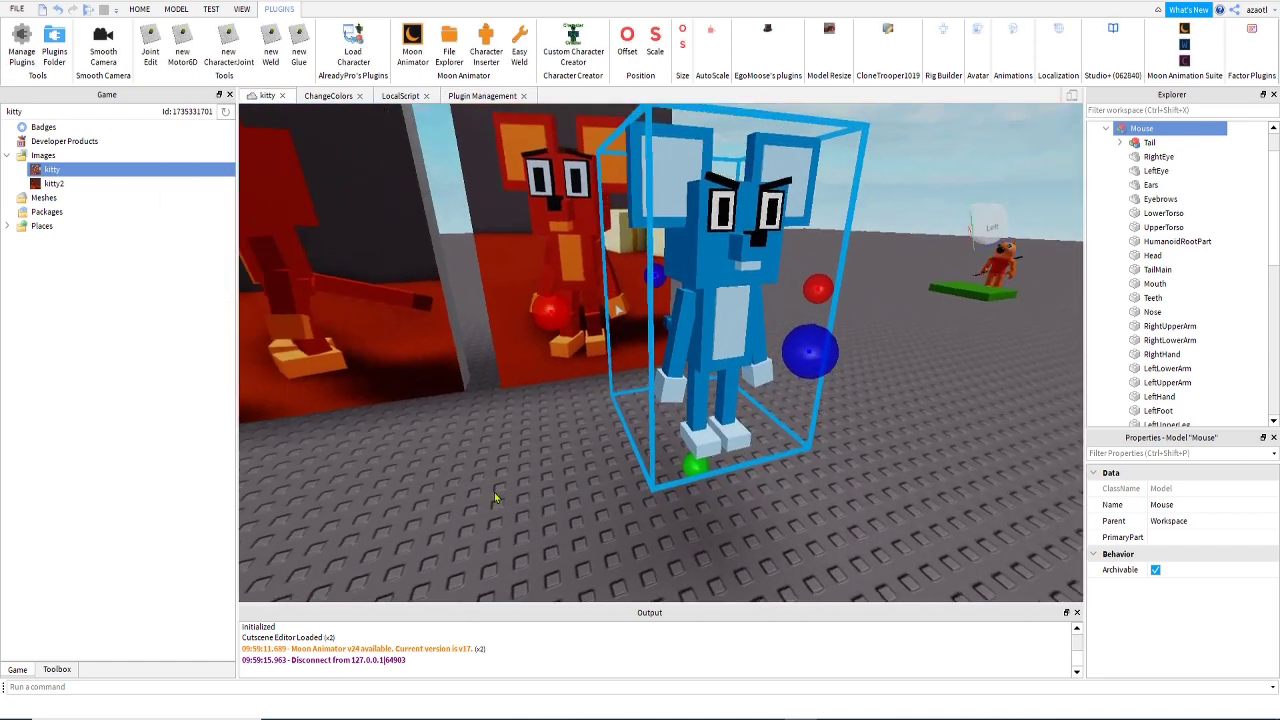
{"action": "scroll", "coordinate": [494, 496], "scroll_direction": "up", "scroll_amount": 1}
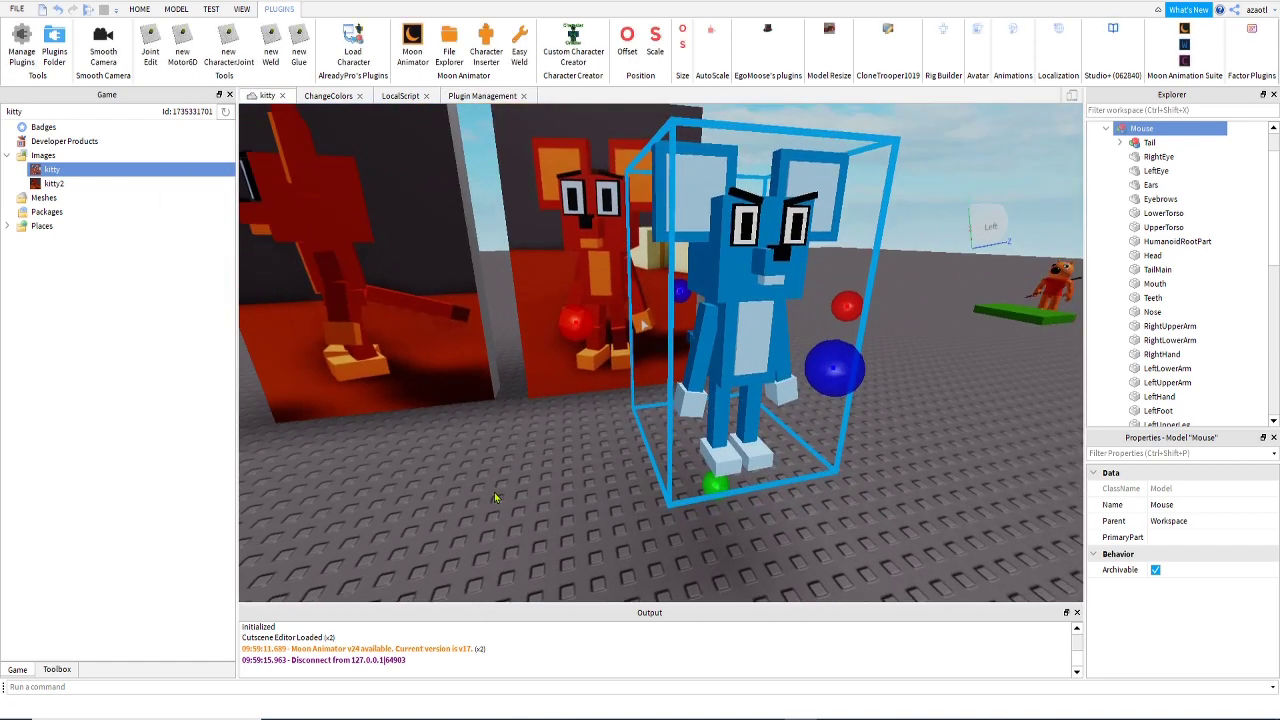
{"action": "right_click_drag", "start_coordinate": [494, 497], "coordinate": [494, 497]}
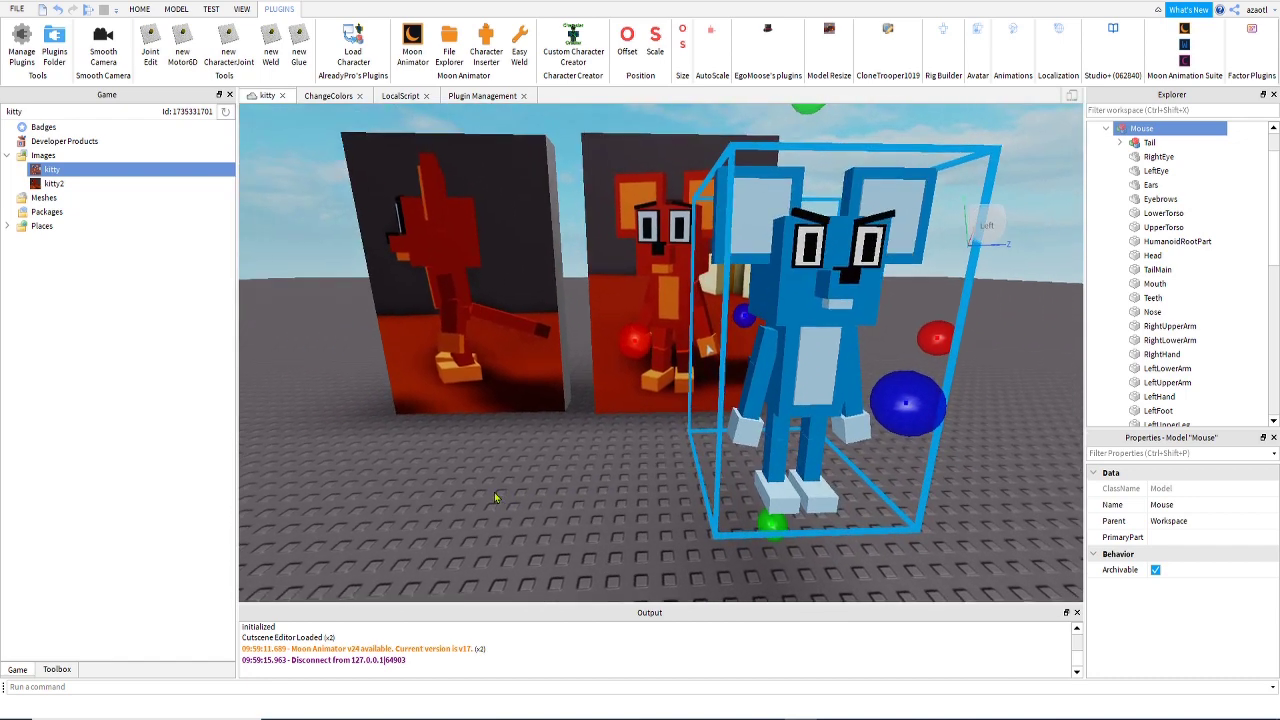
{"action": "scroll", "coordinate": [1190, 360], "scroll_direction": "down", "scroll_amount": 3}
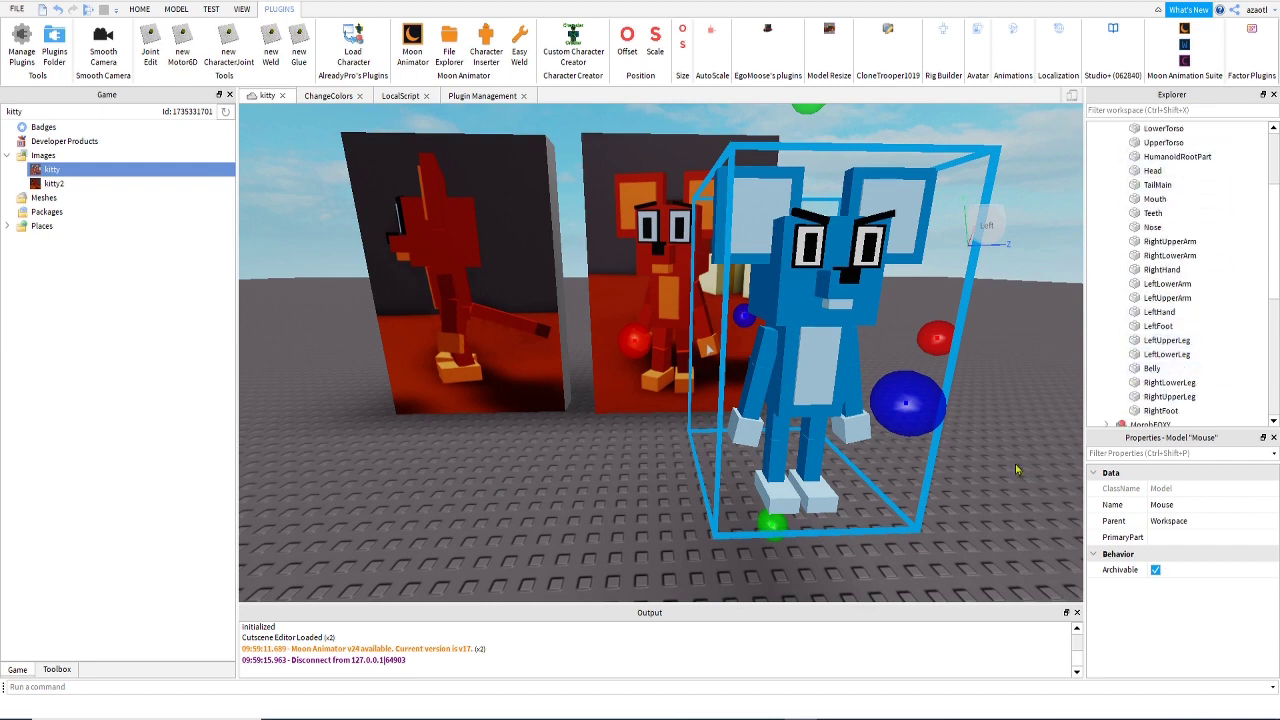
{"action": "right_click_drag", "start_coordinate": [1005, 451], "coordinate": [1005, 451]}
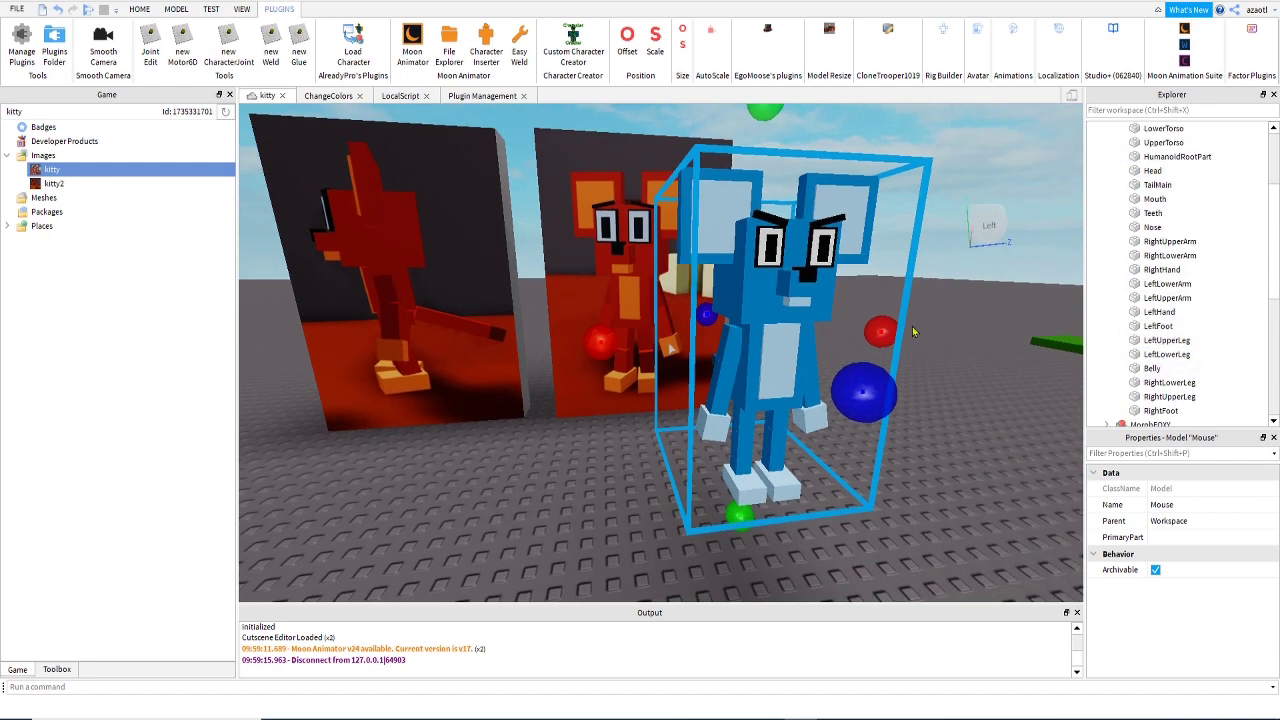
Close the Moon Animator window after opening it, open the Easy Weld tool and place its window clear of the mouse character.
{"action": "left_click", "coordinate": [413, 49]}
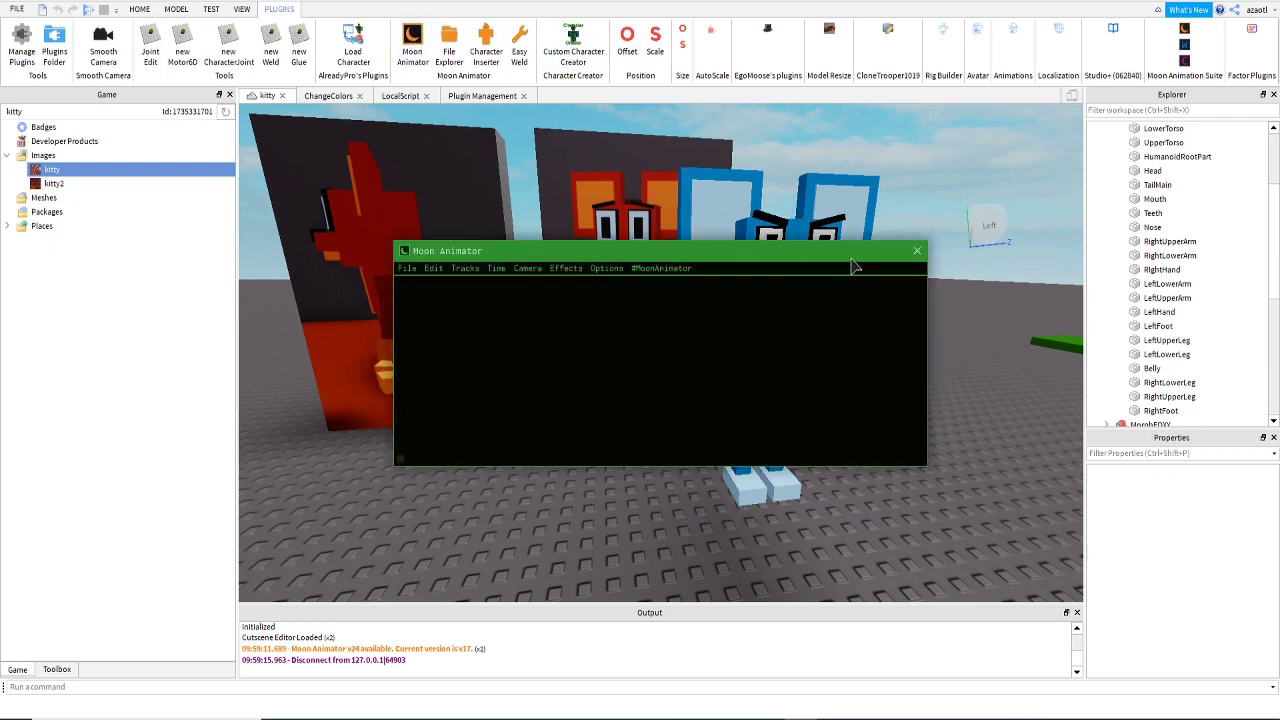
{"action": "left_click", "coordinate": [916, 251]}
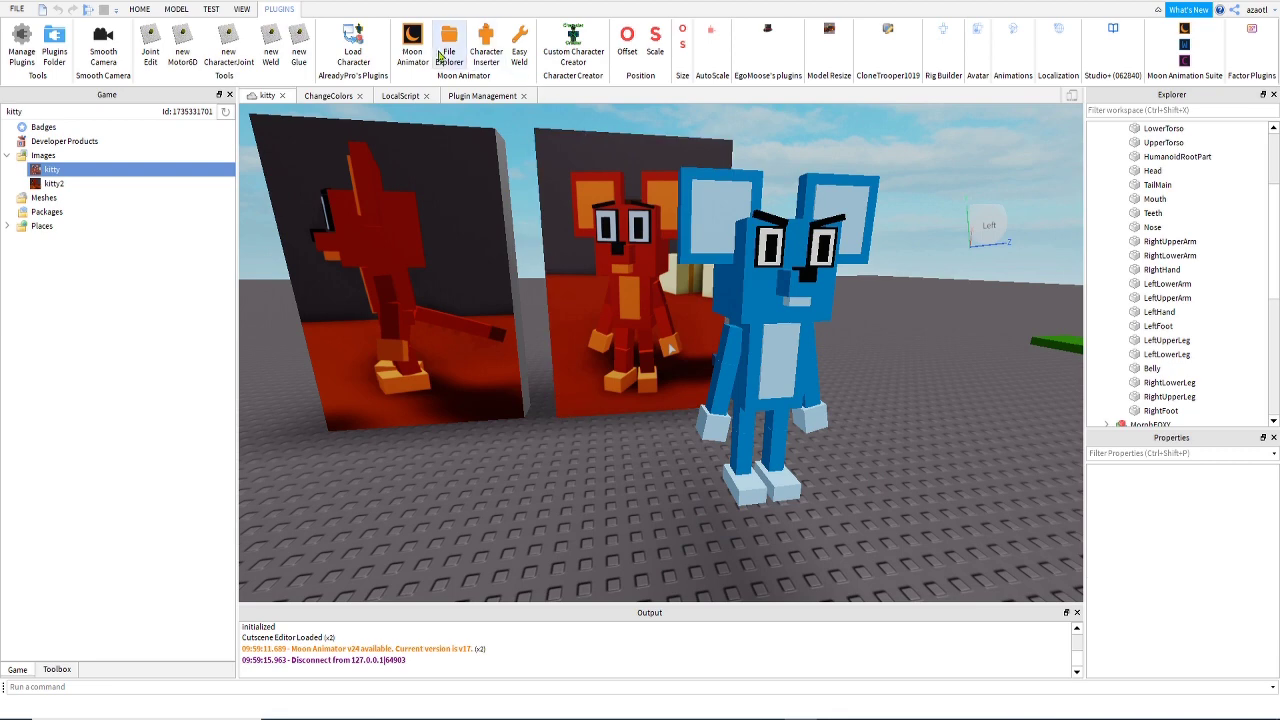
{"action": "left_click", "coordinate": [518, 38]}
{"action": "left_click_drag", "start_coordinate": [655, 288], "coordinate": [384, 326]}
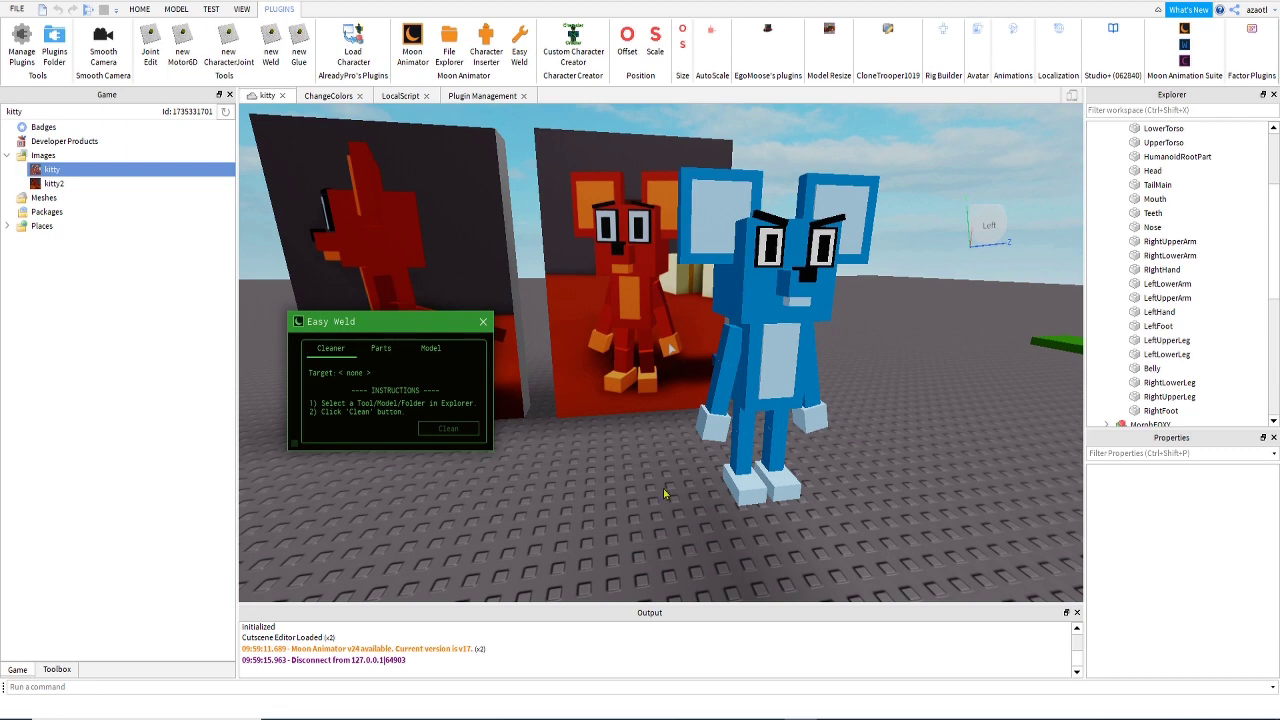
{"action": "right_click_drag", "start_coordinate": [664, 494], "coordinate": [663, 488]}
{"action": "right_click_drag", "start_coordinate": [603, 524], "coordinate": [566, 520]}
{"action": "right_click", "coordinate": [603, 524]}
{"action": "scroll", "coordinate": [1131, 210], "scroll_direction": "up", "scroll_amount": 3}
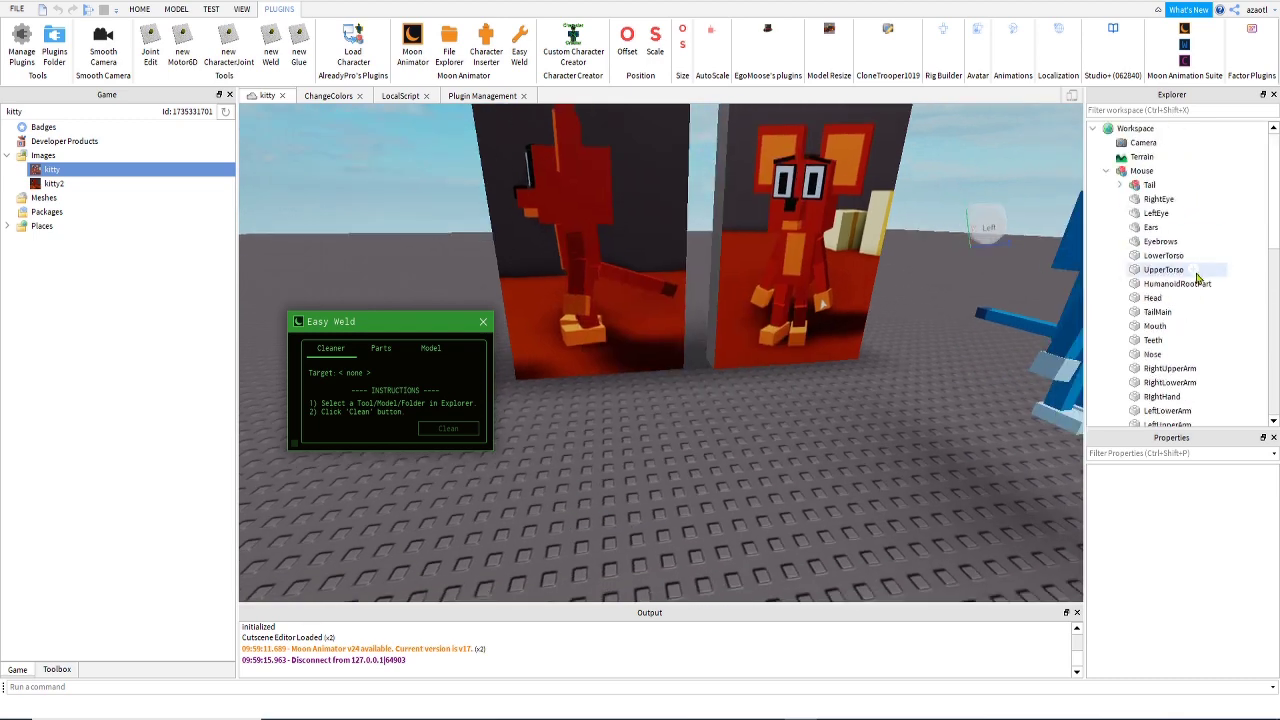
{"action": "right_click_drag", "start_coordinate": [885, 440], "coordinate": [871, 443]}
{"action": "left_click", "coordinate": [142, 12]}
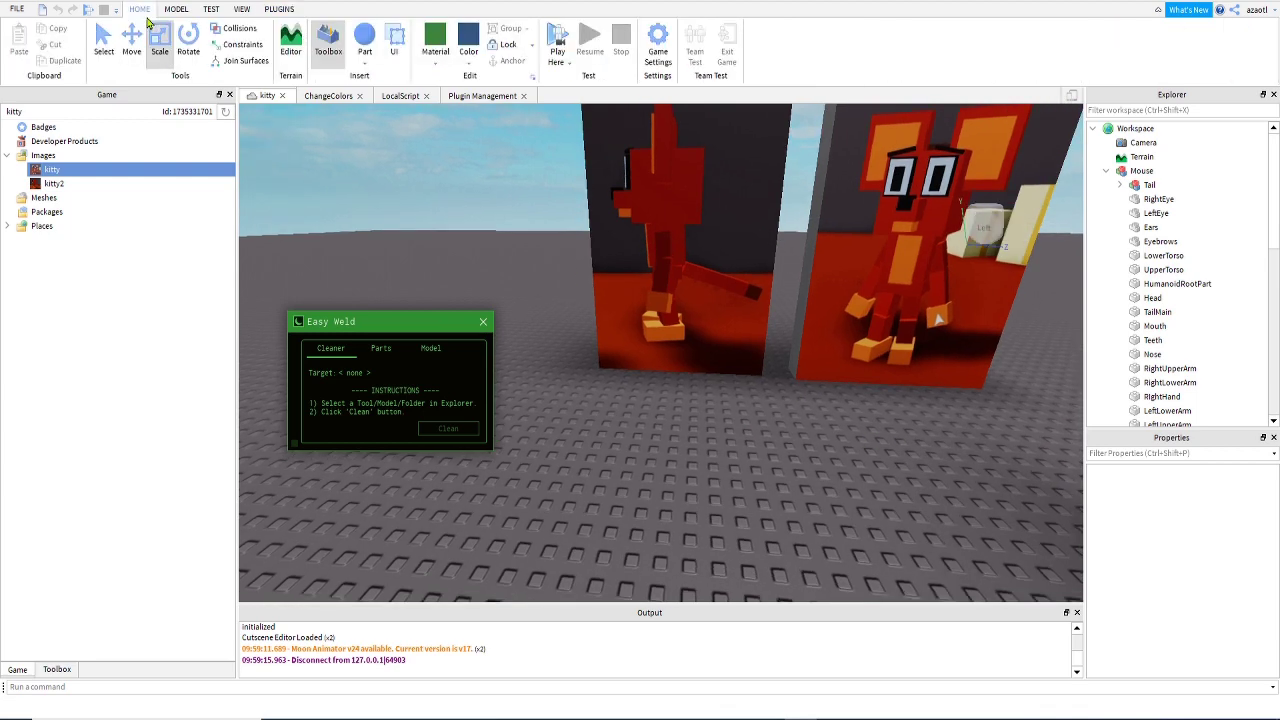
Insert a sphere part, place it on the baseplate beside the kitty reference pictures, and scale it up to head size.
{"action": "left_click", "coordinate": [365, 38]}
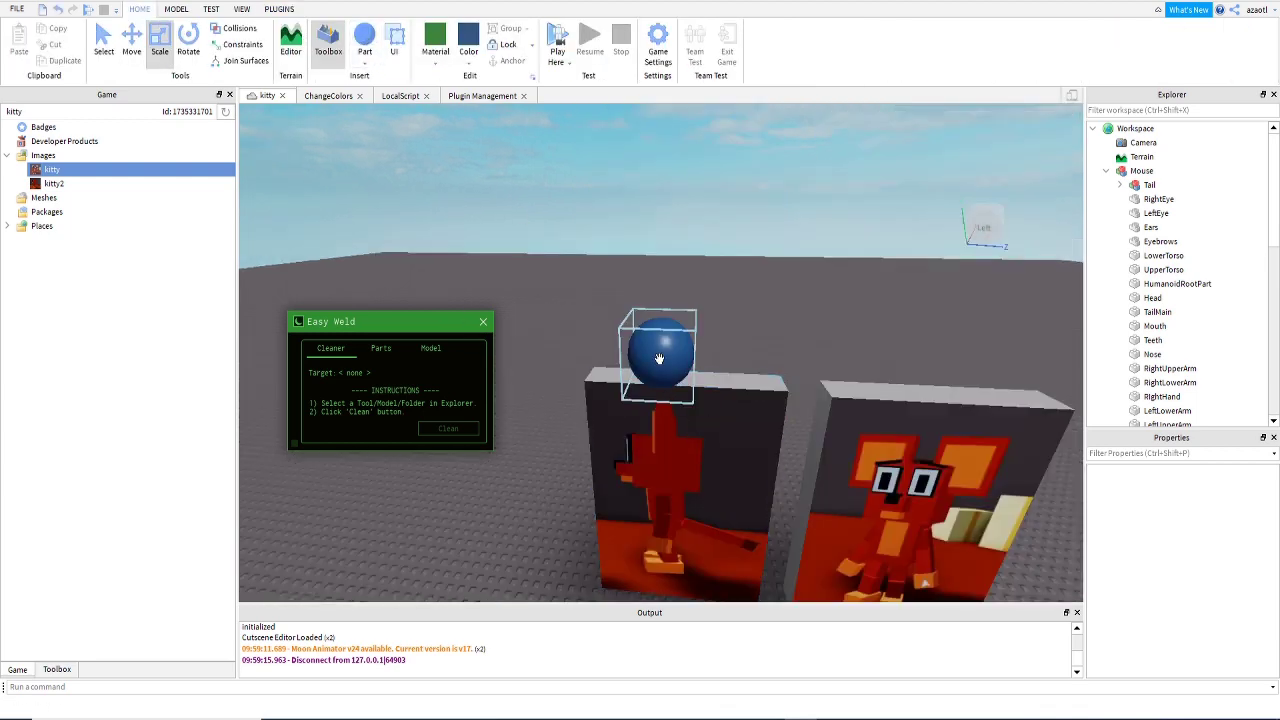
{"action": "left_click_drag", "start_coordinate": [659, 360], "coordinate": [501, 573]}
{"action": "right_click_drag", "start_coordinate": [557, 518], "coordinate": [557, 513]}
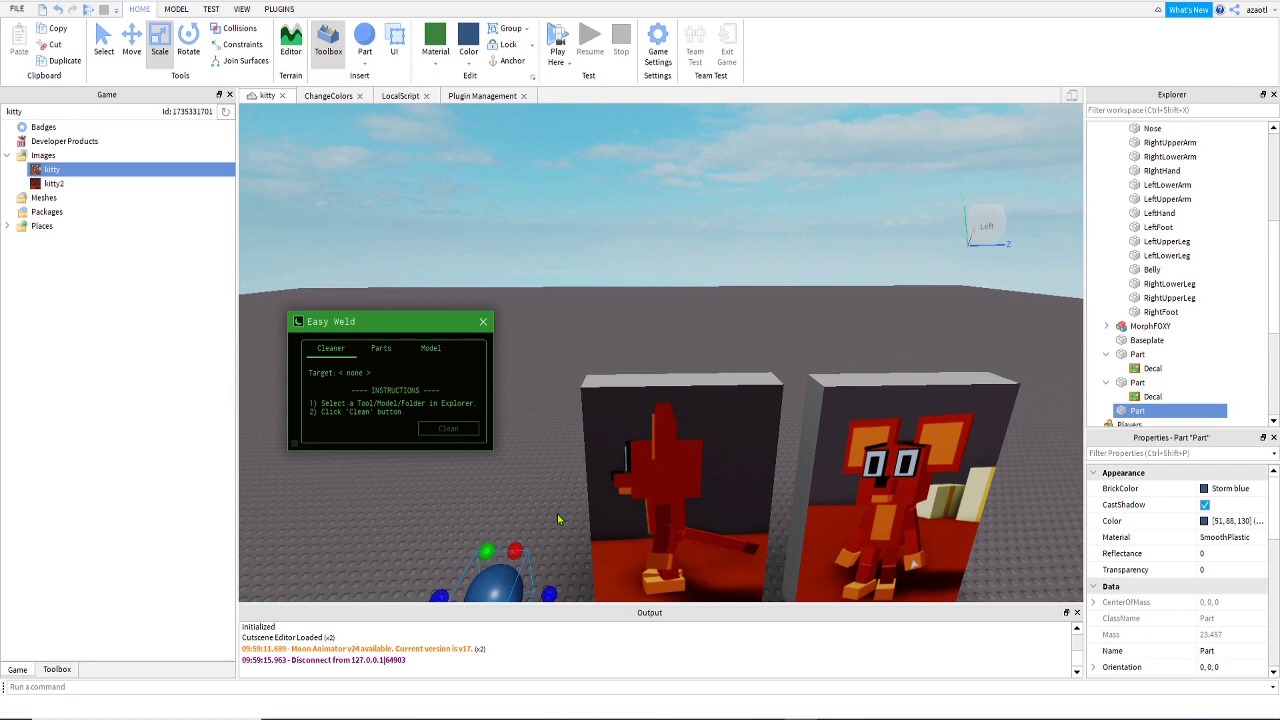
{"action": "key", "text": "d"}
{"action": "key", "text": "a"}
{"action": "key", "text": "f"}
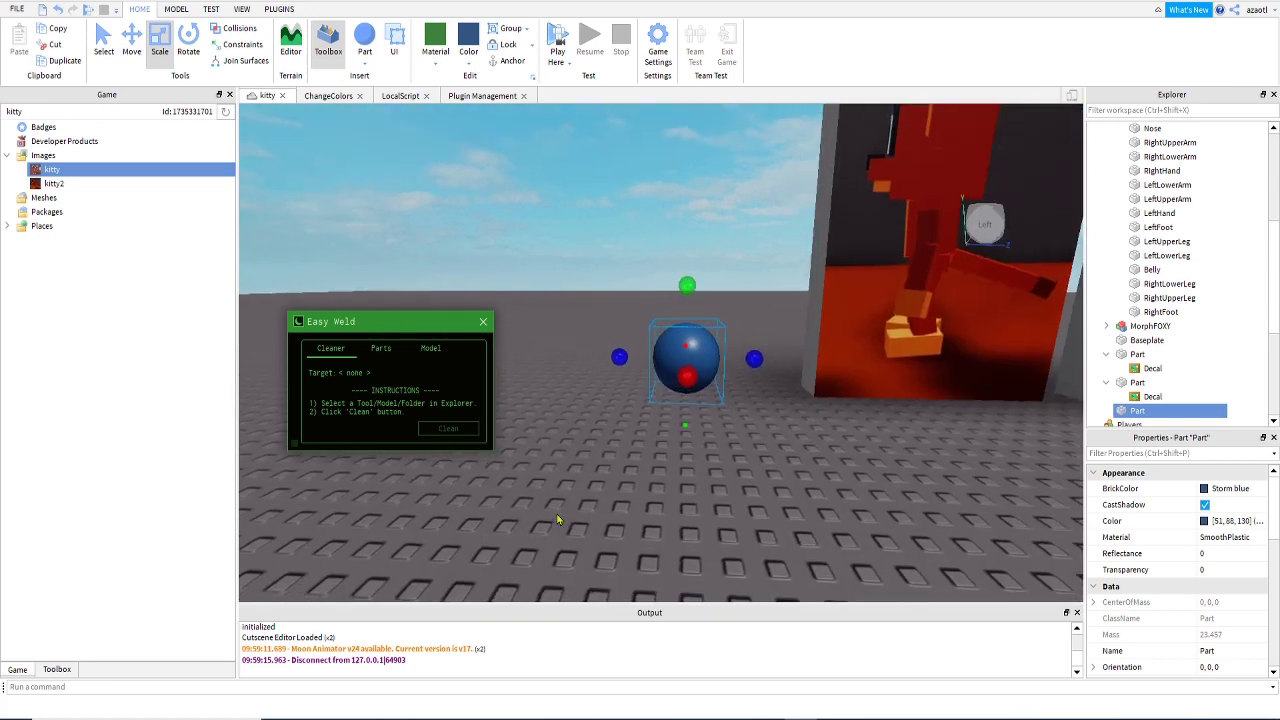
{"action": "left_click_drag", "start_coordinate": [664, 279], "coordinate": [663, 192]}
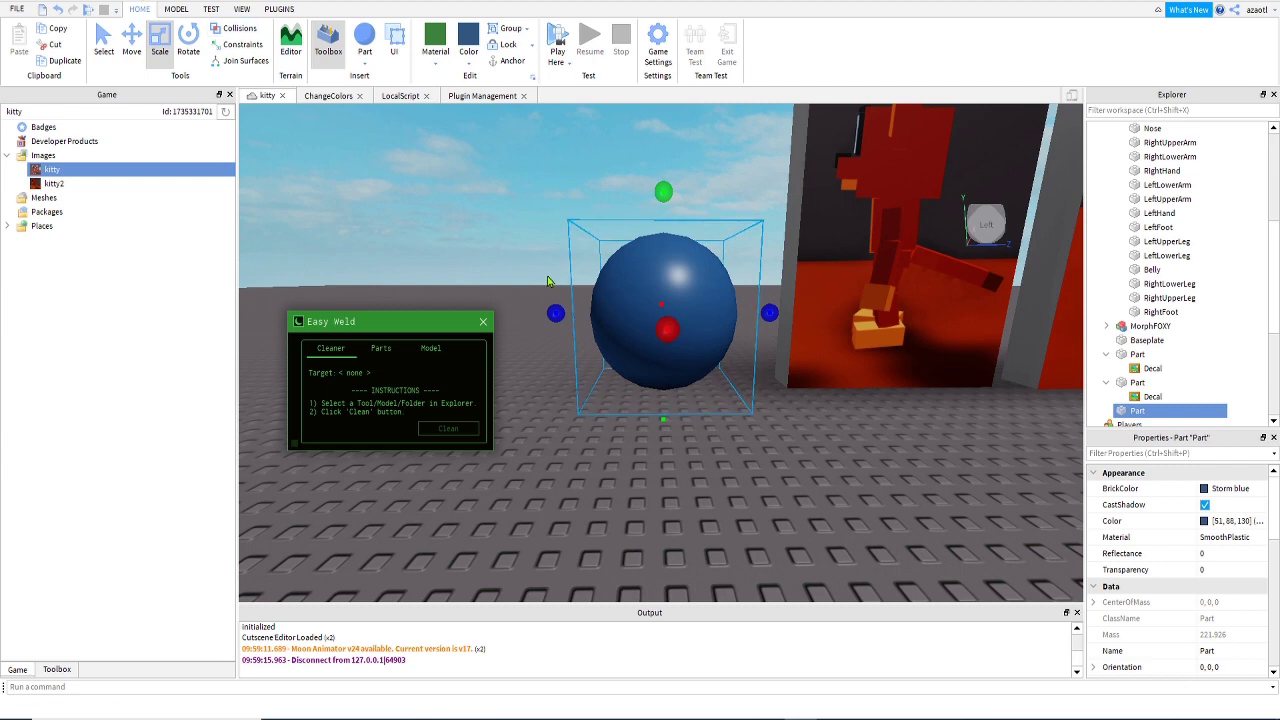
Duplicate the large sphere, shrink the copy and position it protruding from the front of the large sphere as a nose.
{"action": "key", "text": "ctrl+d"}
{"action": "left_click", "coordinate": [134, 42]}
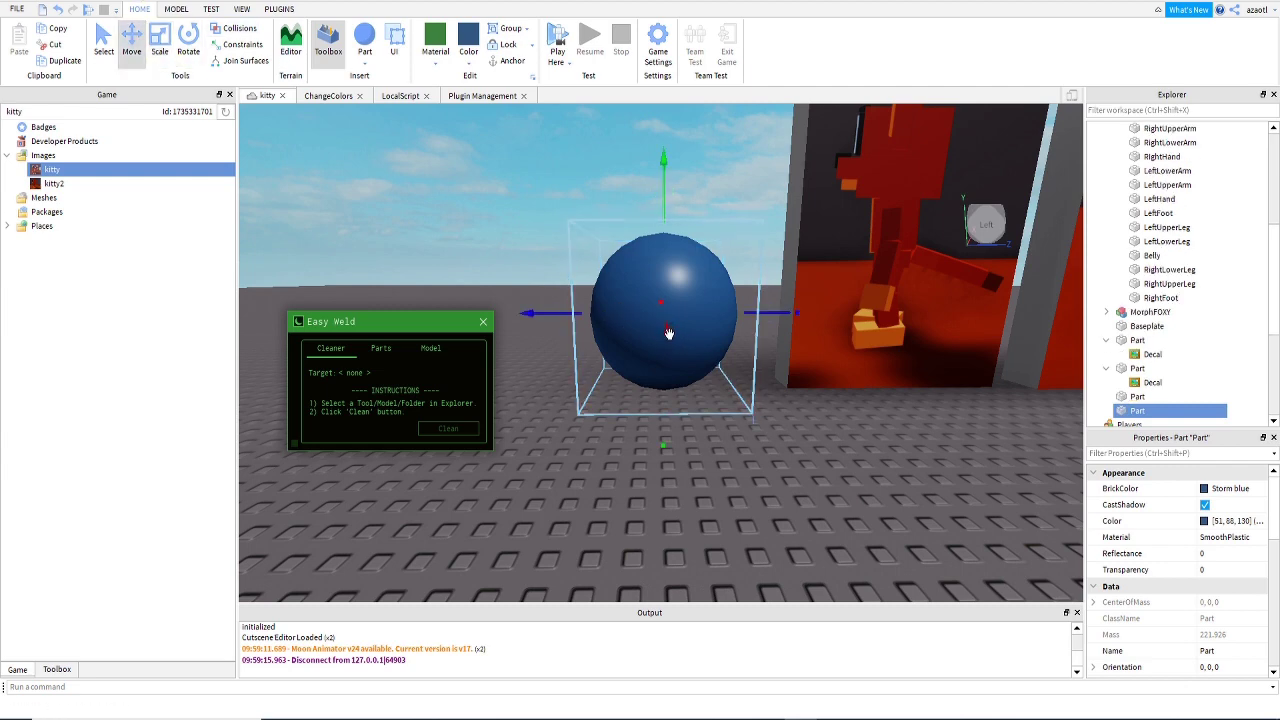
{"action": "left_click_drag", "start_coordinate": [669, 334], "coordinate": [676, 376]}
{"action": "left_click", "coordinate": [160, 42]}
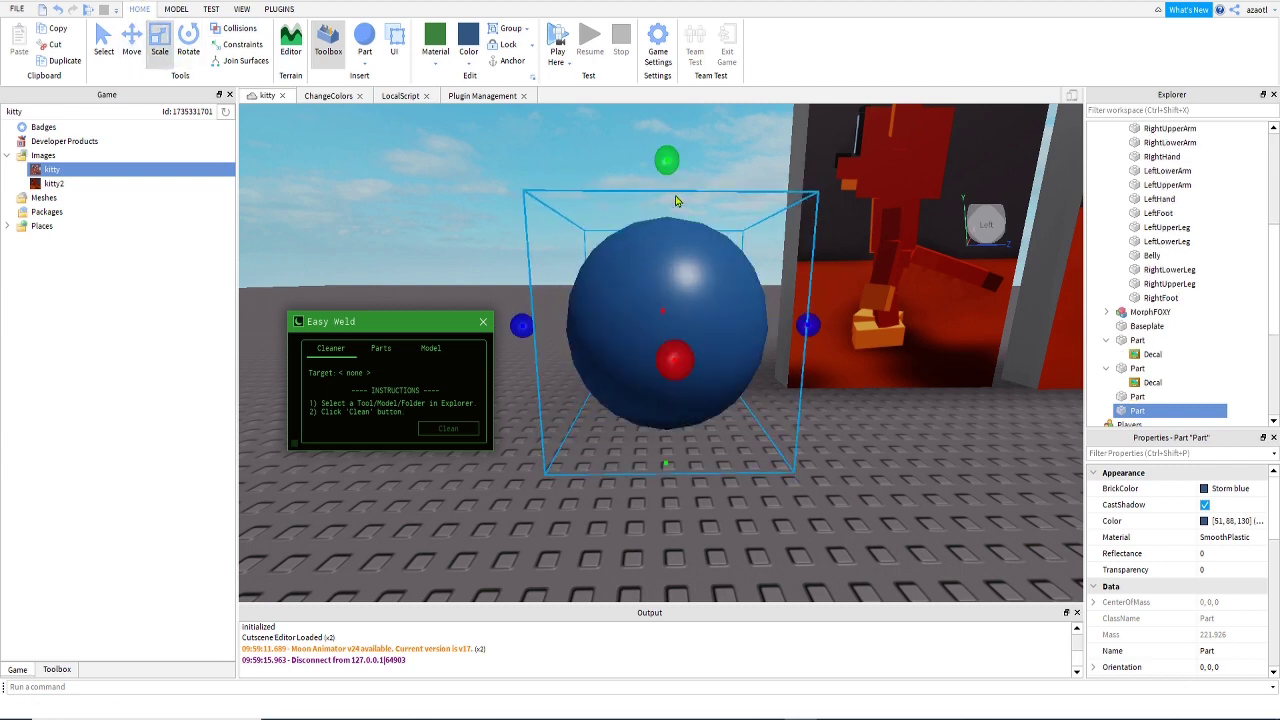
{"action": "left_click_drag", "start_coordinate": [666, 157], "coordinate": [672, 254]}
{"action": "left_click", "coordinate": [138, 46]}
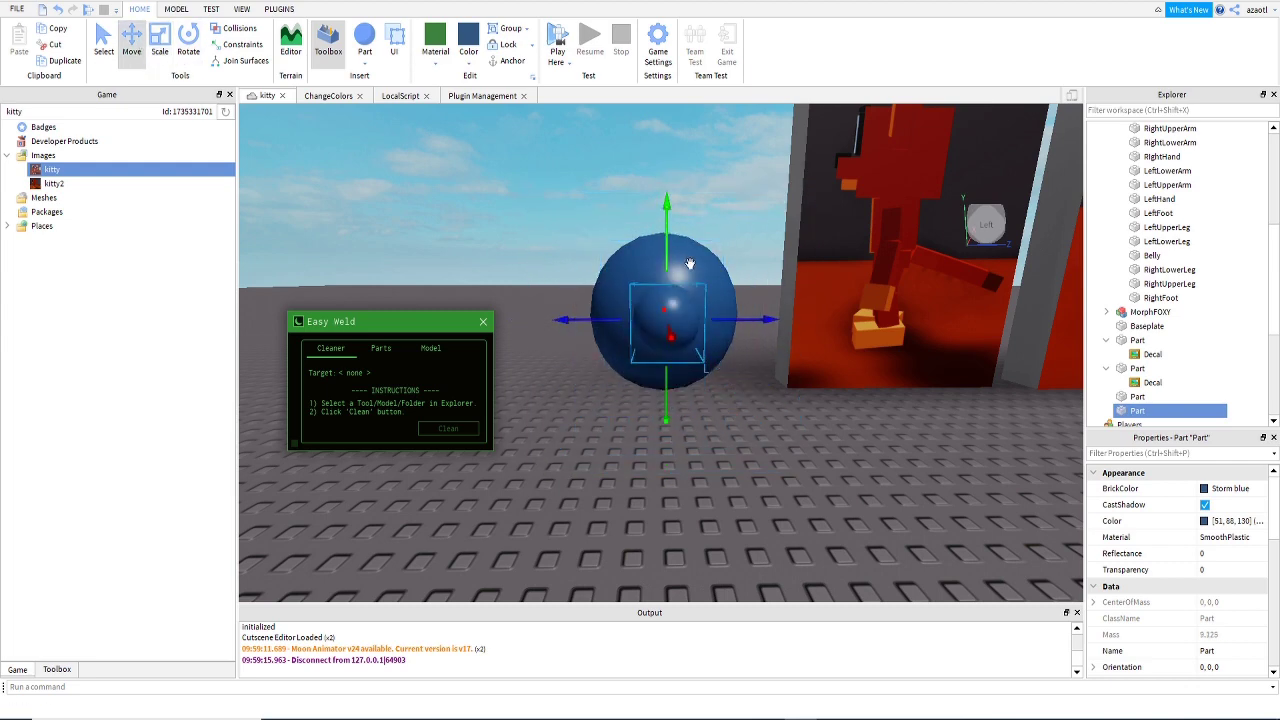
{"action": "right_click_drag", "start_coordinate": [689, 266], "coordinate": [838, 366]}
{"action": "left_click_drag", "start_coordinate": [848, 344], "coordinate": [840, 341]}
{"action": "right_click_drag", "start_coordinate": [836, 348], "coordinate": [838, 426]}
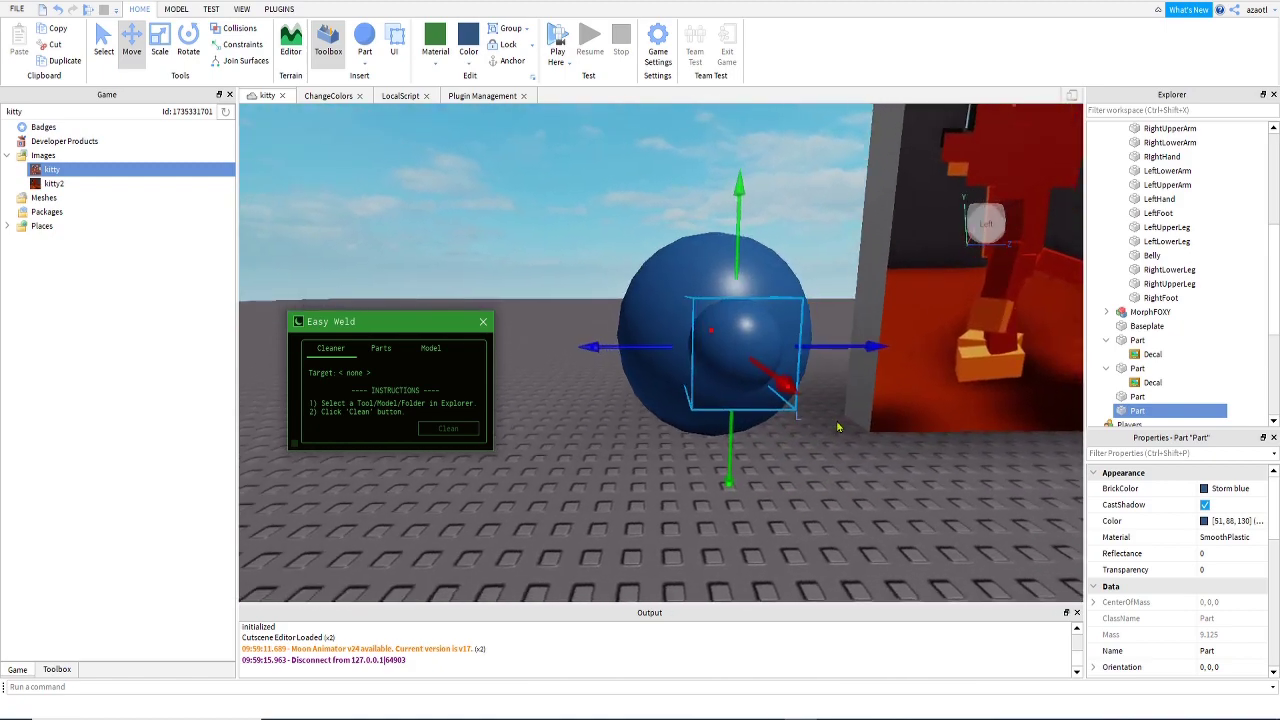
Rename the large sphere to head and the small sphere to nose.
{"action": "left_click", "coordinate": [1137, 396]}
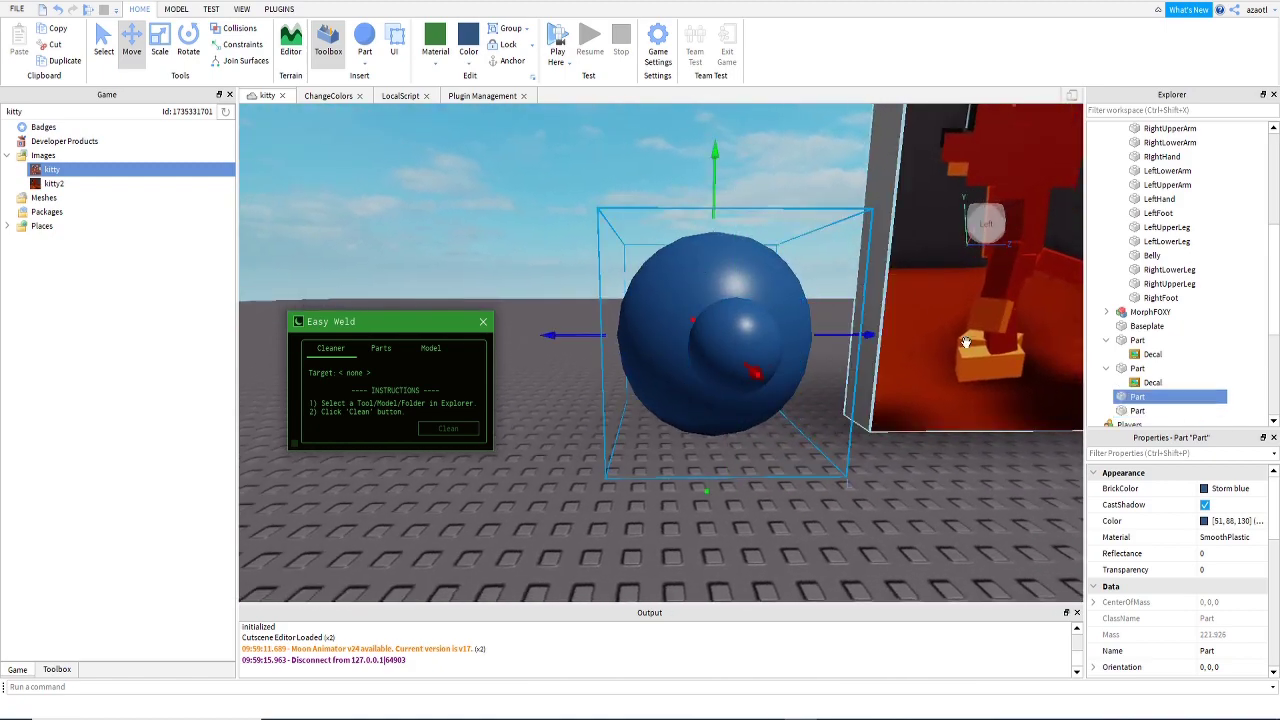
{"action": "left_click", "coordinate": [1138, 412]}
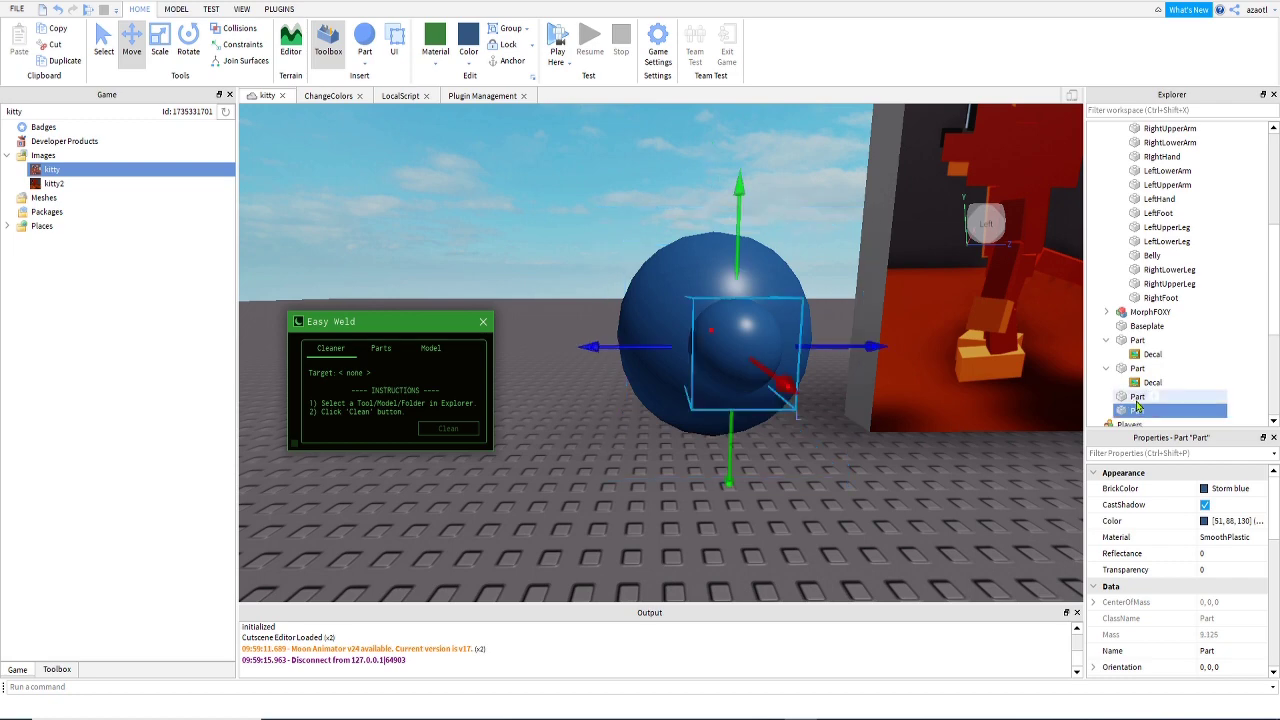
{"action": "left_click", "coordinate": [1136, 401]}
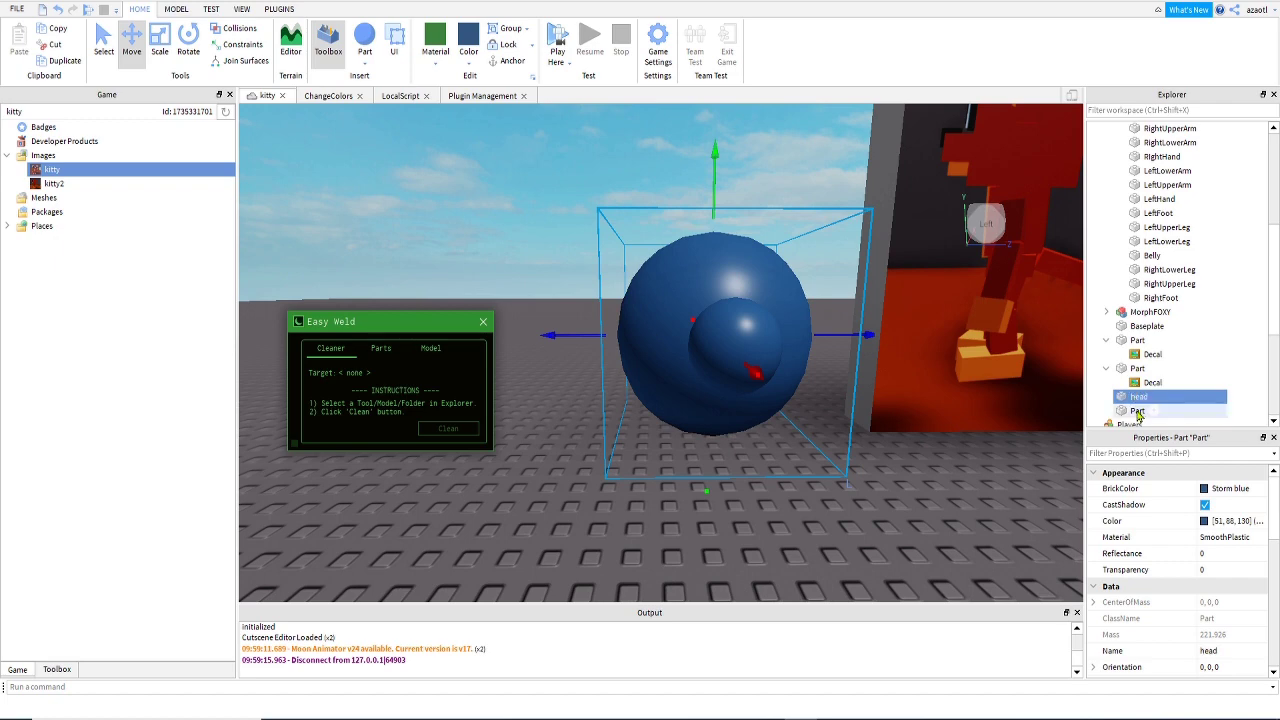
{"action": "left_click", "coordinate": [1137, 411]}
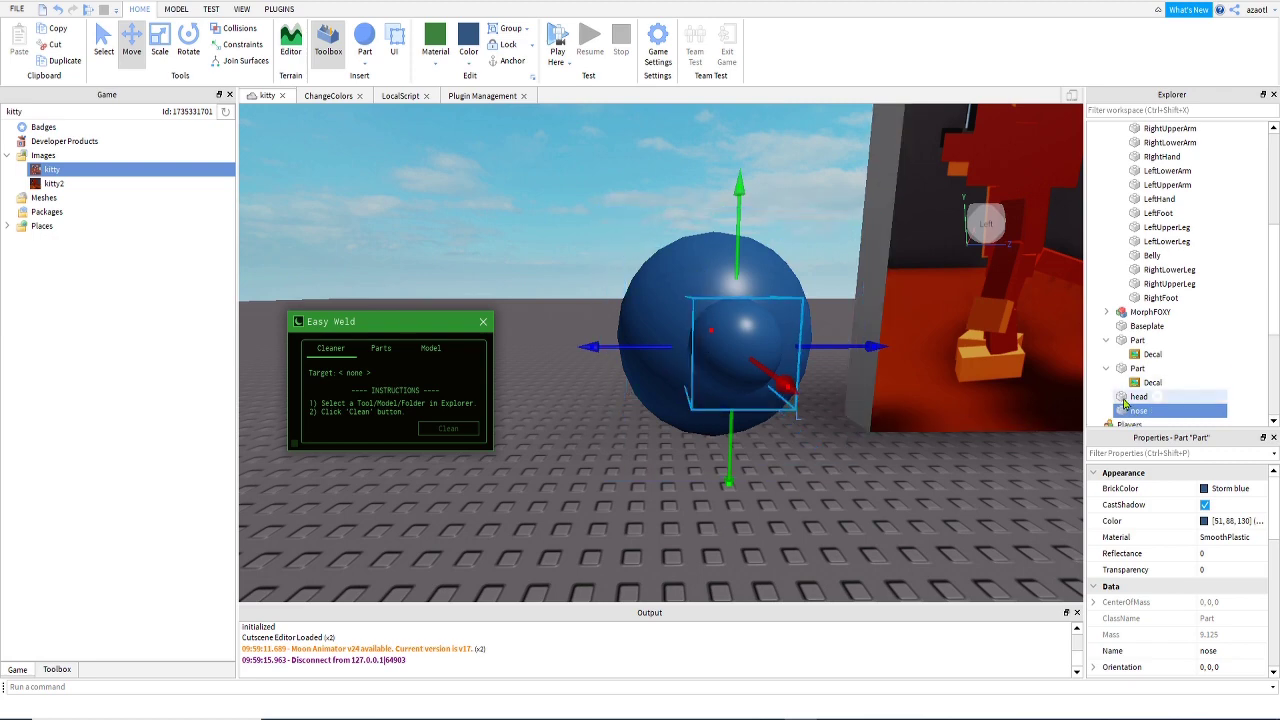
Set Easy Weld to its Parts mode and check the base part selection with the head sphere.
{"action": "left_click", "coordinate": [1136, 397]}
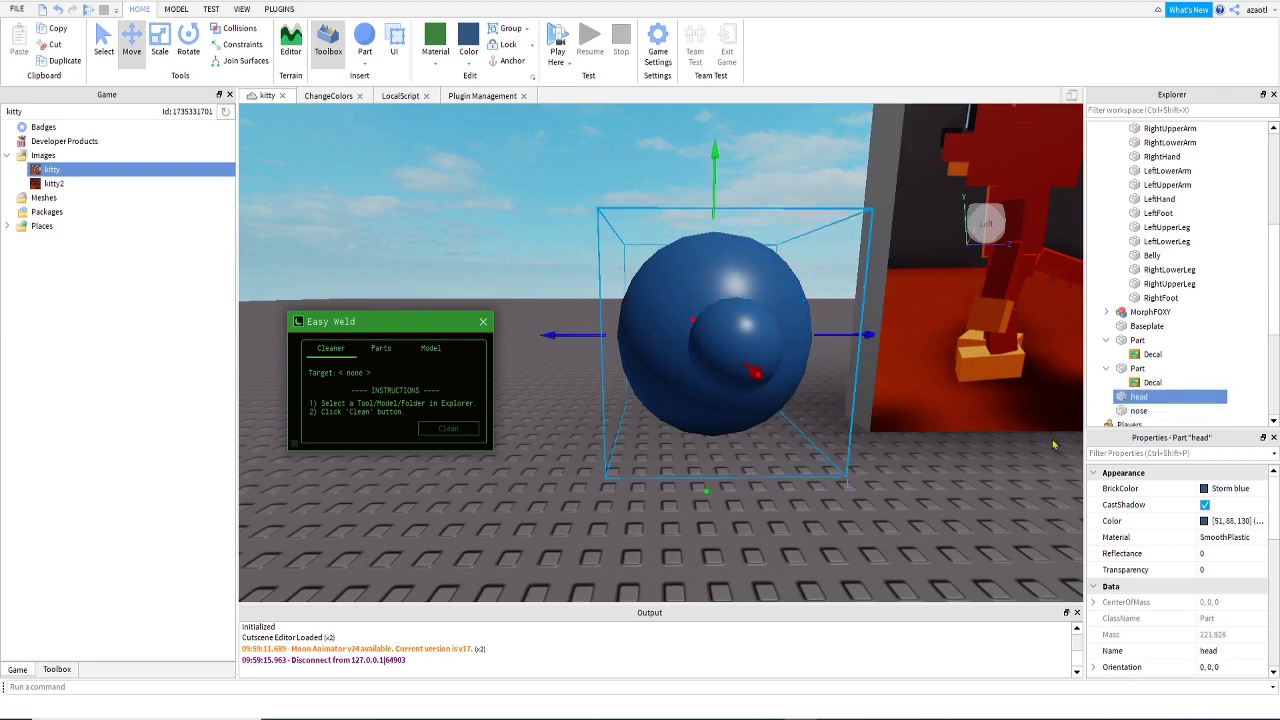
{"action": "left_click", "coordinate": [380, 350]}
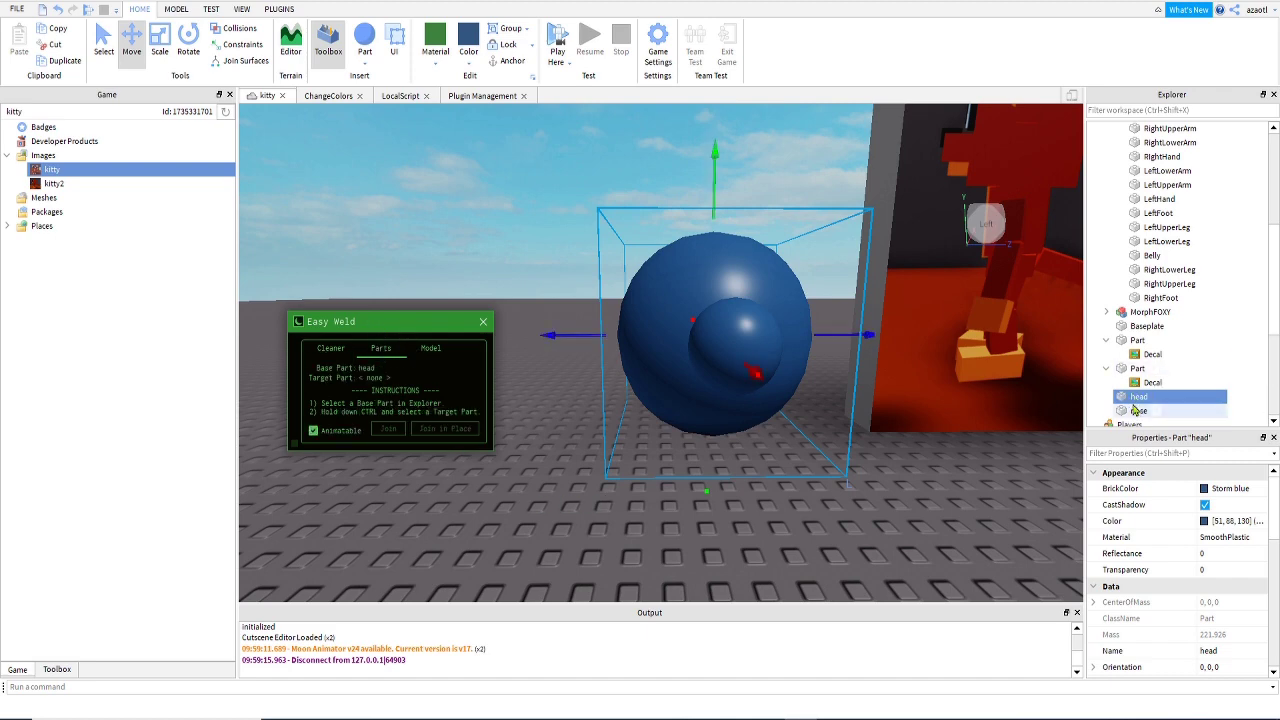
{"action": "right_click_drag", "start_coordinate": [493, 488], "coordinate": [493, 488]}
{"action": "left_click", "coordinate": [499, 503]}
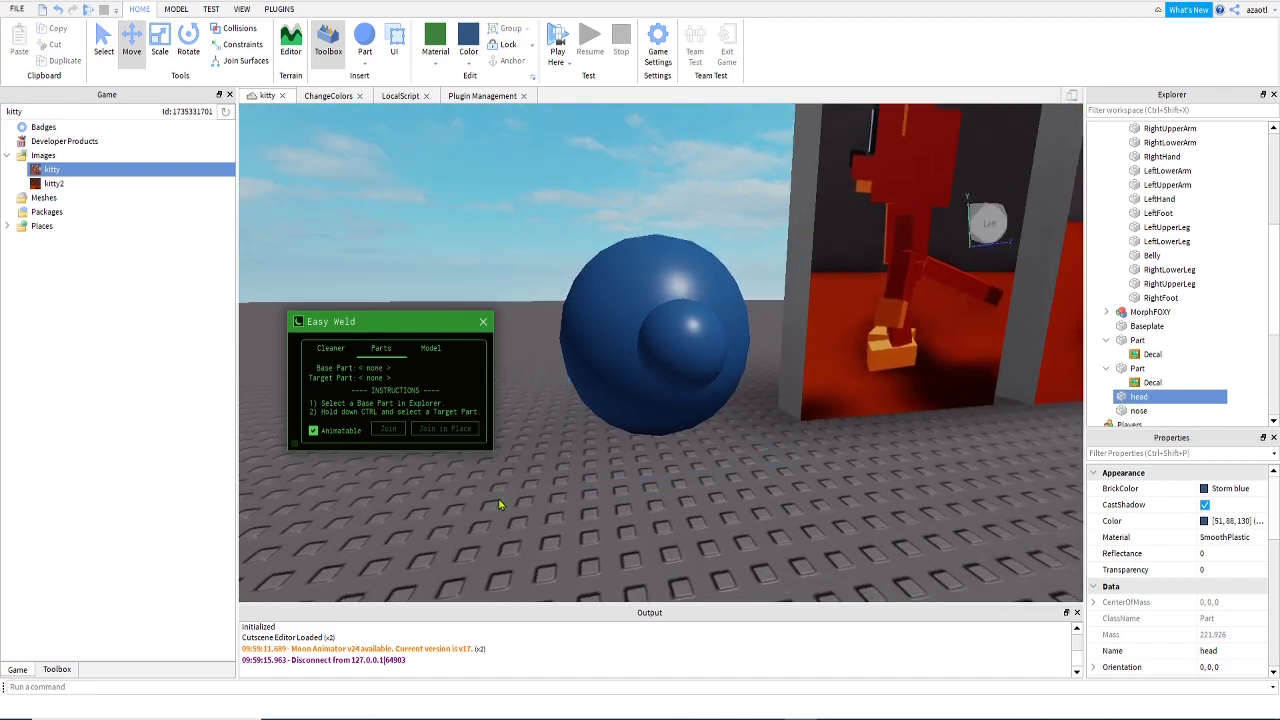
Join the nose in place to the head with Easy Weld, using head as base part, nose as target part and Animatable enabled.
{"action": "left_click", "coordinate": [1136, 398]}
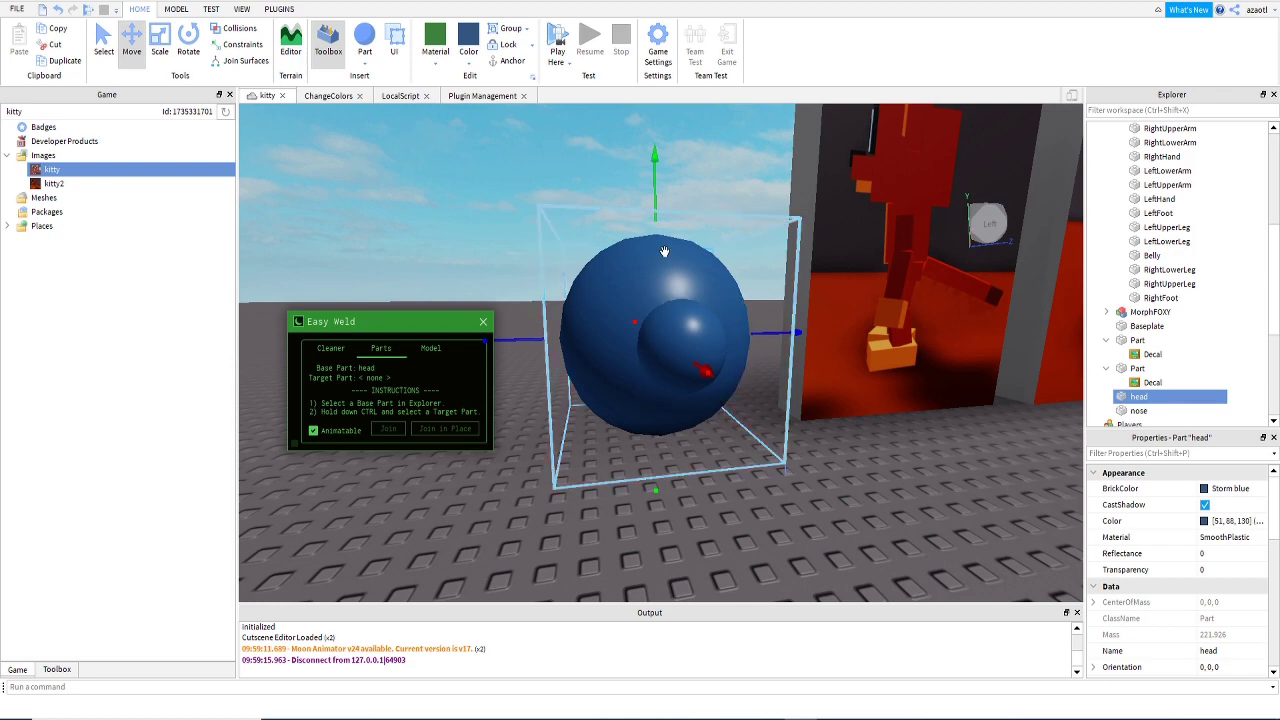
{"action": "left_click", "coordinate": [676, 338], "text": "ctrl"}
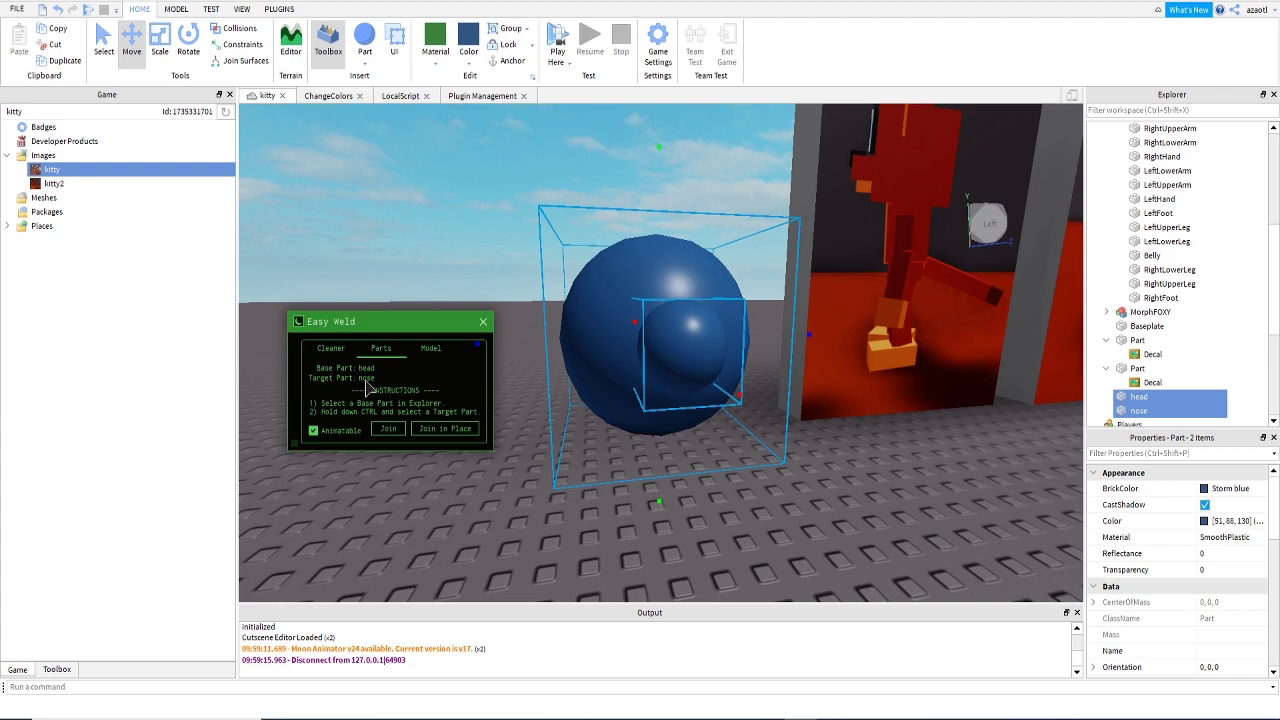
{"action": "left_click", "coordinate": [446, 429]}
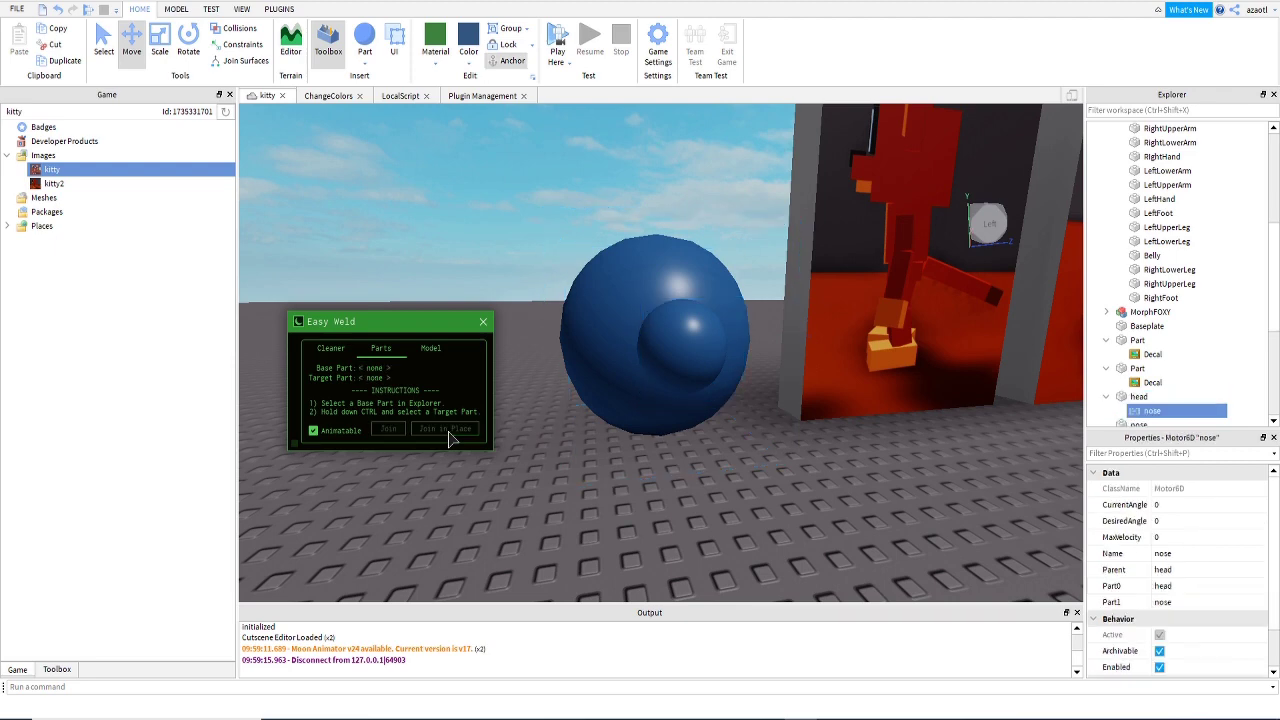
Try lowering the head sphere to test its joint with the nose, and undo back to before the small sphere was renamed.
{"action": "scroll", "coordinate": [1138, 345], "scroll_direction": "down", "scroll_amount": 2}
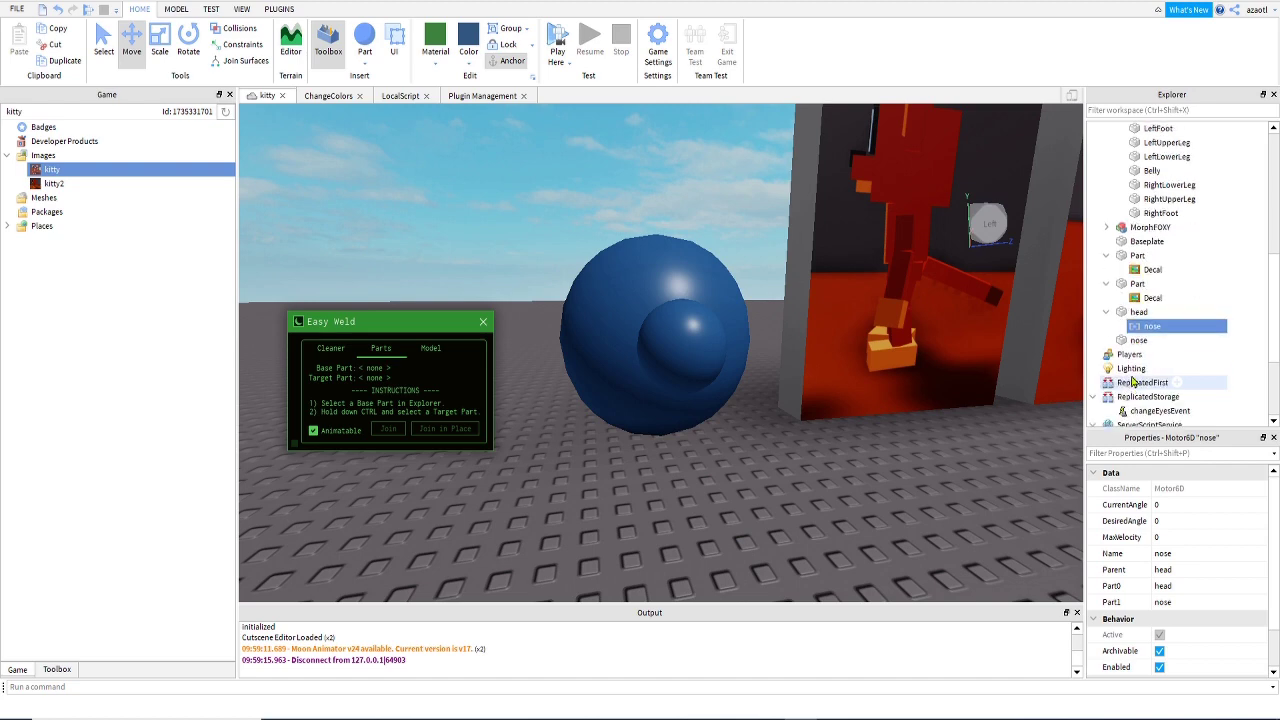
{"action": "left_click", "coordinate": [1139, 312]}
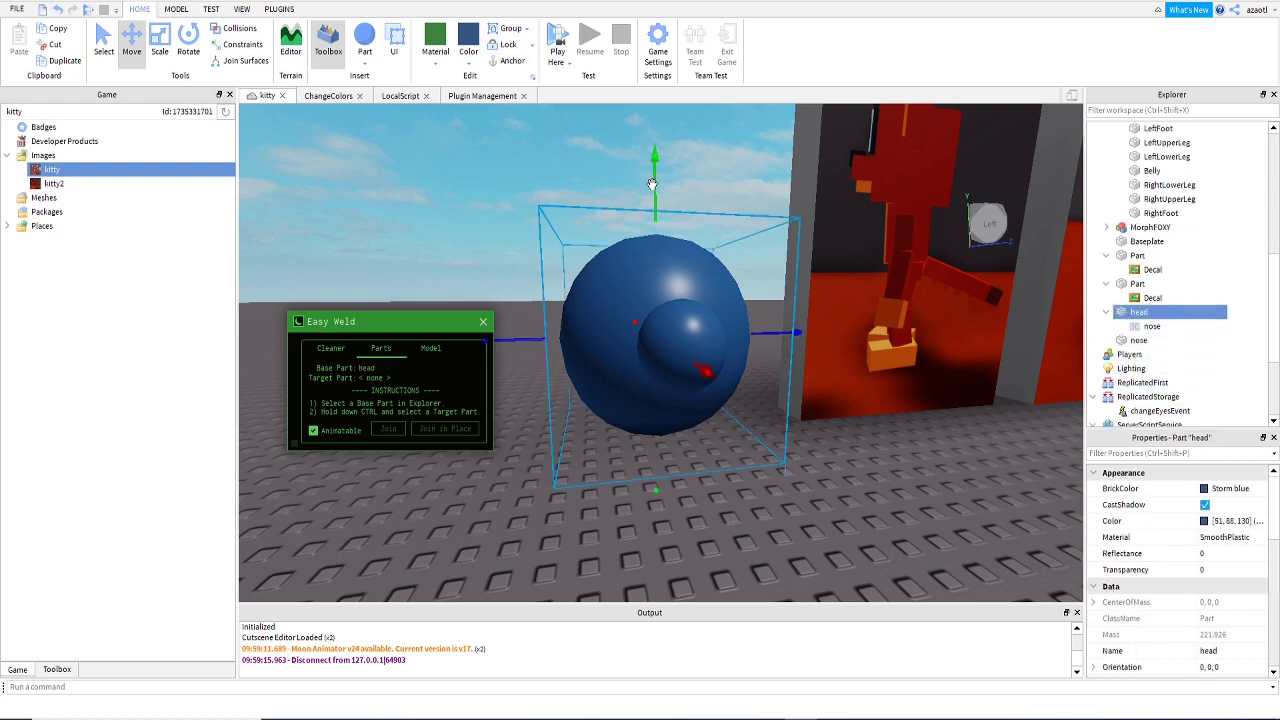
{"action": "left_click_drag", "start_coordinate": [653, 185], "coordinate": [695, 255]}
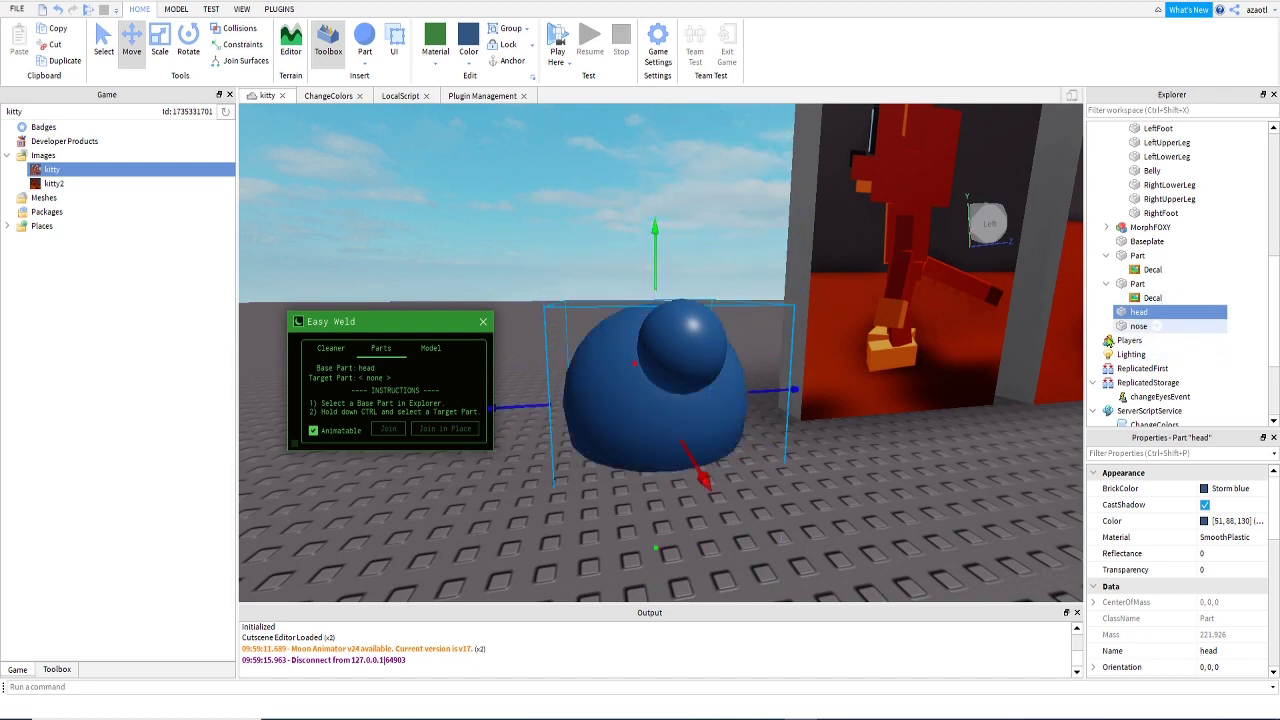
{"action": "key", "text": "ctrl+z"}
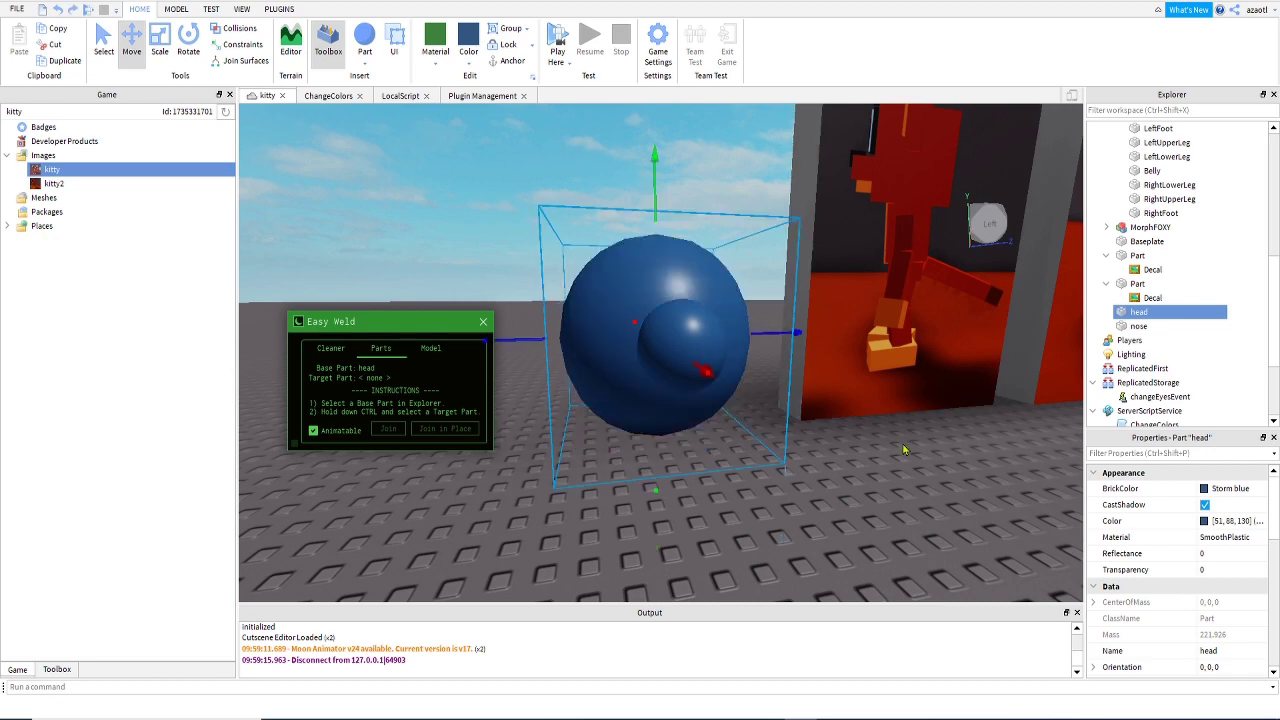
{"action": "key", "text": "ctrl+z"}
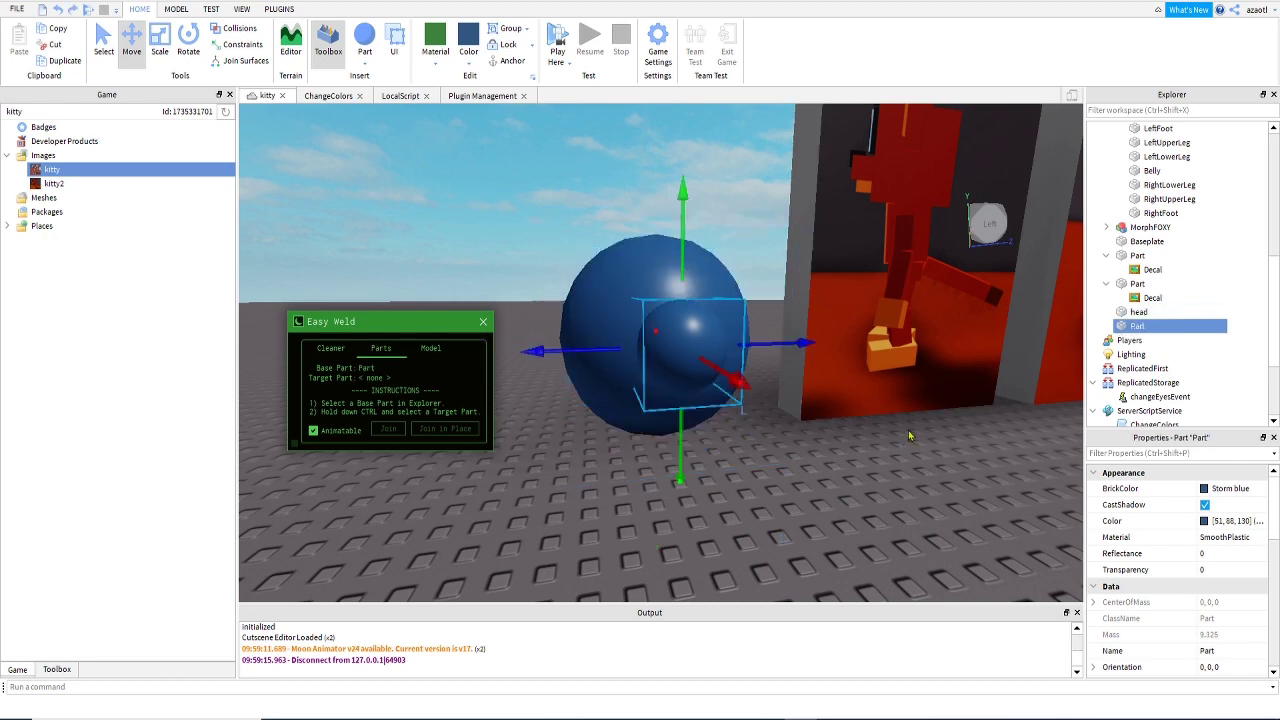
Rename the small sphere to nose and join it in place to the head as base part with Easy Weld, keeping Animatable enabled.
{"action": "left_click", "coordinate": [1139, 312]}
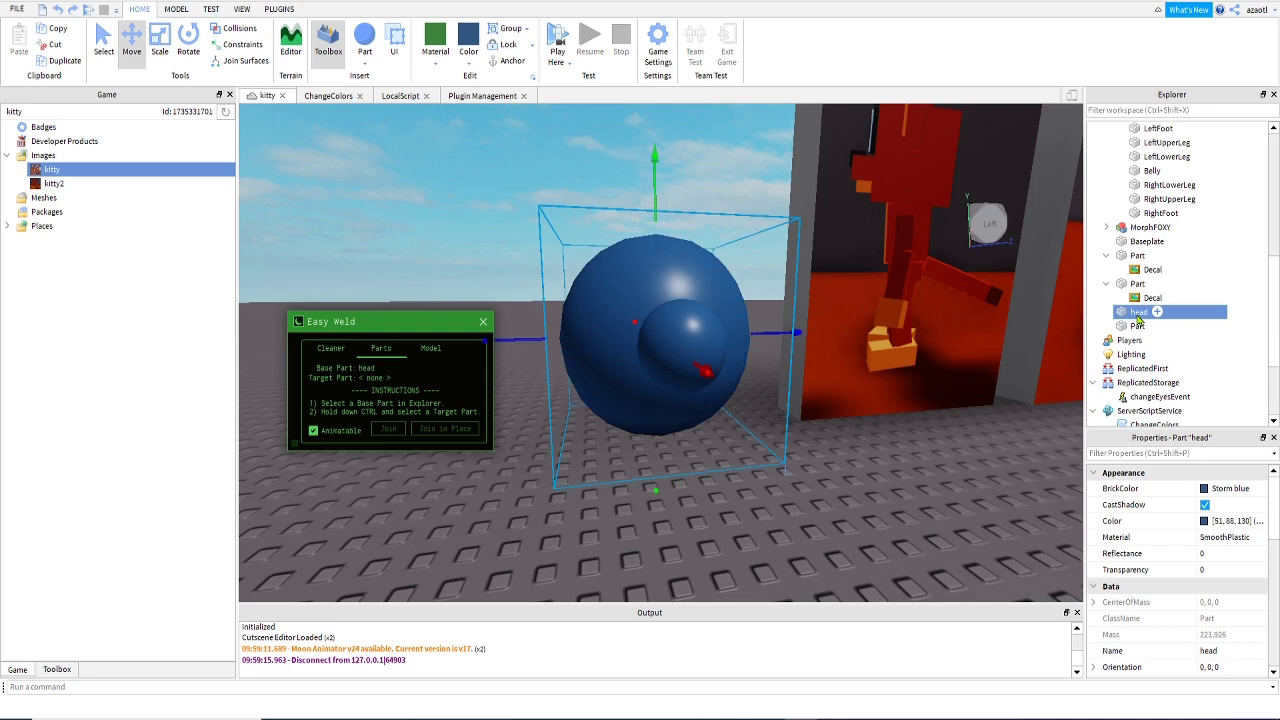
{"action": "left_click", "coordinate": [1137, 326]}
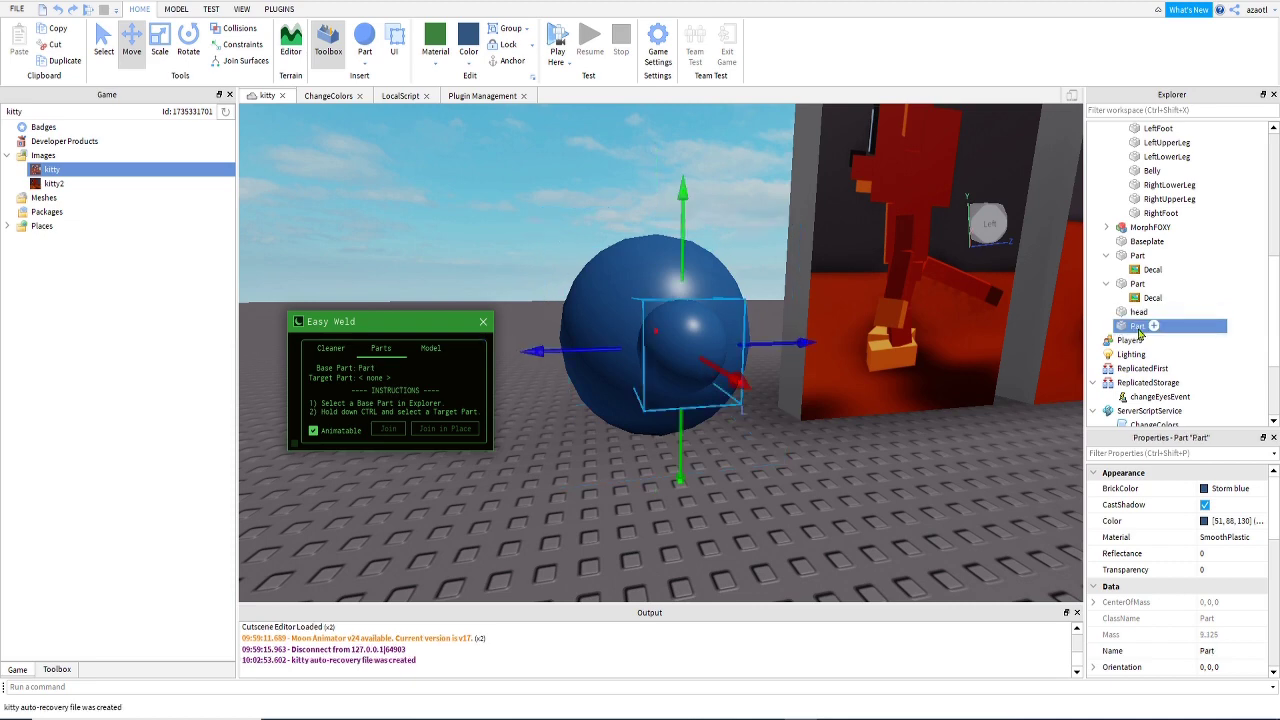
{"action": "left_click", "coordinate": [1139, 312]}
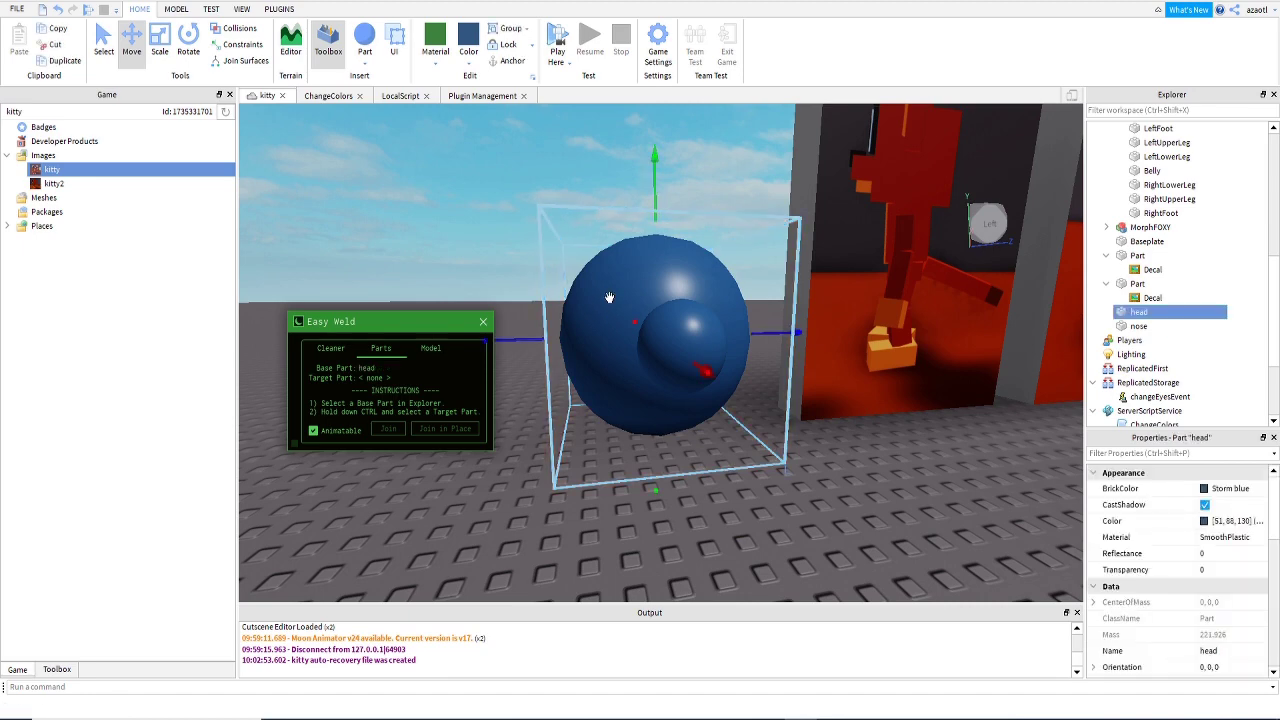
{"action": "left_click", "coordinate": [680, 337], "text": "ctrl"}
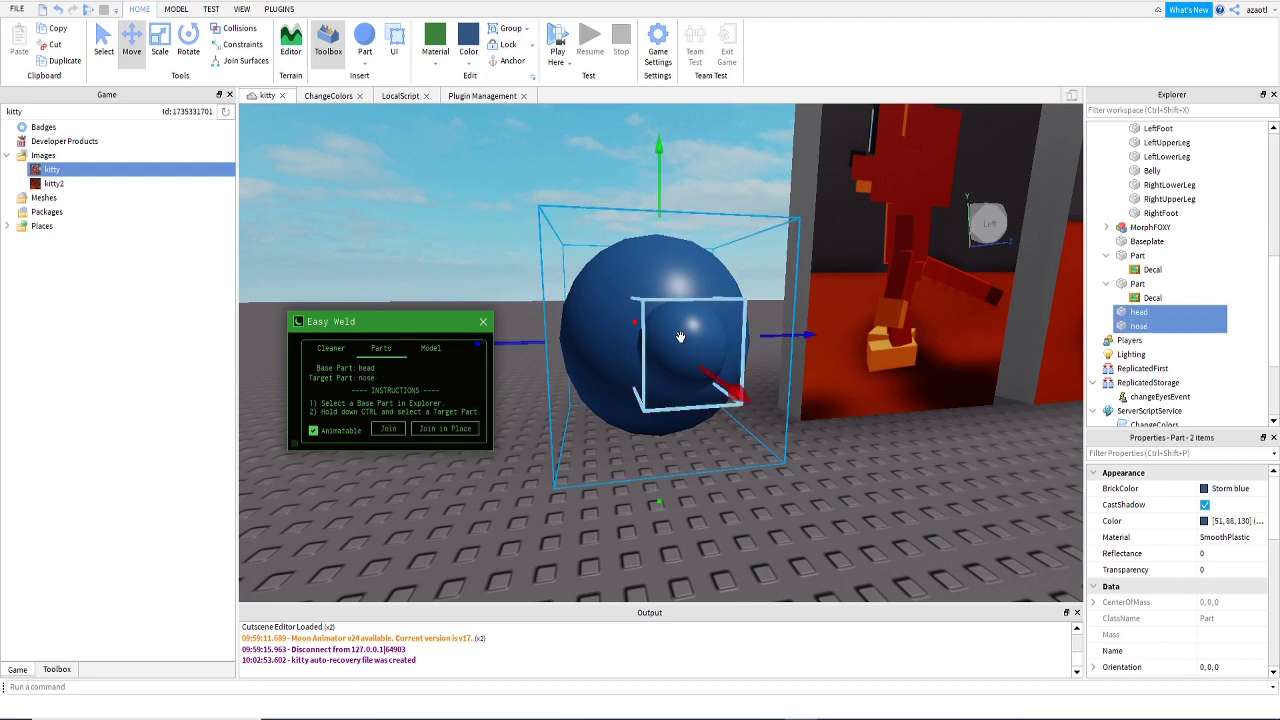
{"action": "left_click", "coordinate": [449, 430]}
{"action": "right_click_drag", "start_coordinate": [487, 507], "coordinate": [487, 507]}
{"action": "right_click", "coordinate": [487, 507]}
{"action": "left_click", "coordinate": [757, 578]}
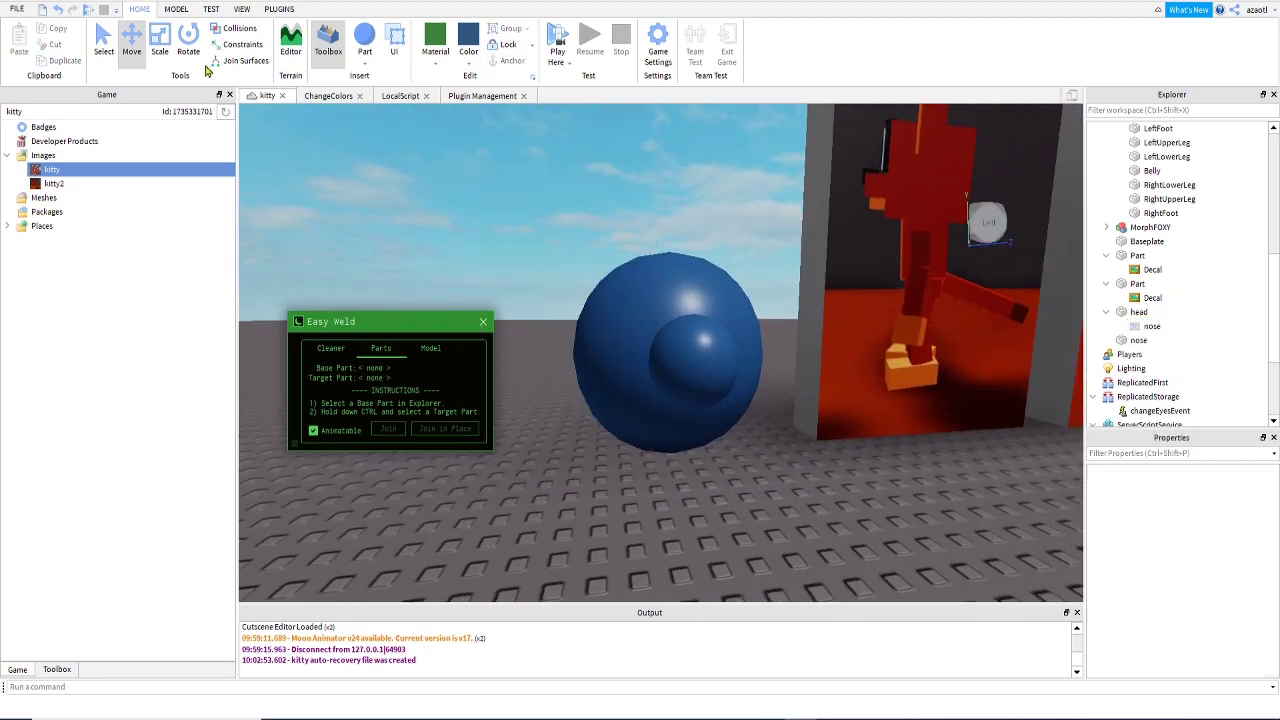
Play-test from the current camera position, walk the avatar up to the welded spheres to check them, and stop the test.
{"action": "left_click", "coordinate": [557, 36]}
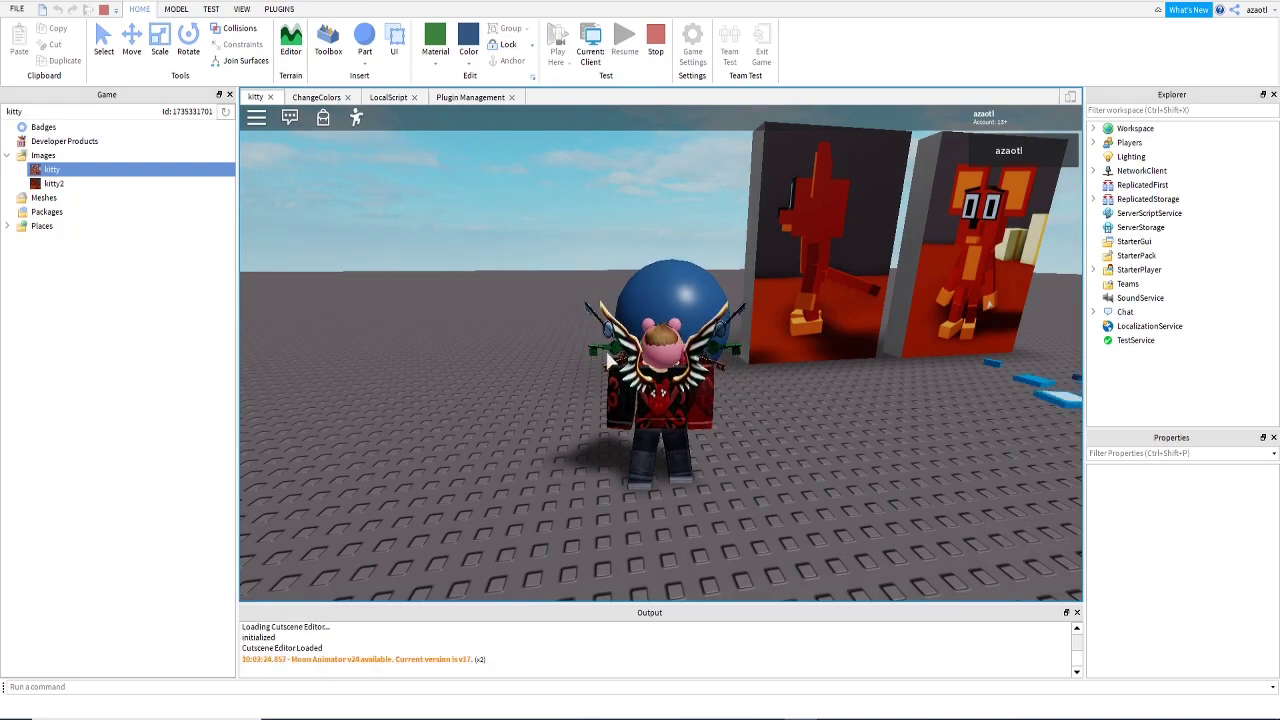
{"action": "key", "text": "w"}
{"action": "right_click_drag", "start_coordinate": [610, 362], "coordinate": [608, 361]}
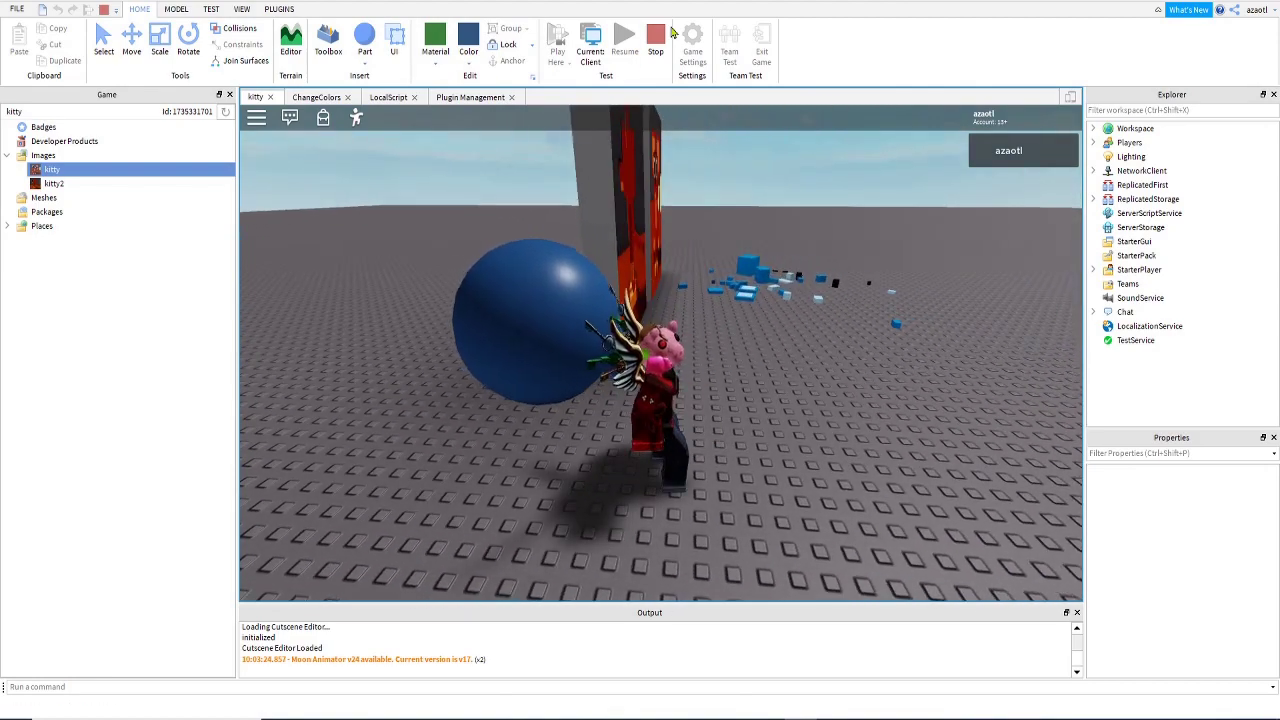
{"action": "left_click", "coordinate": [656, 40]}
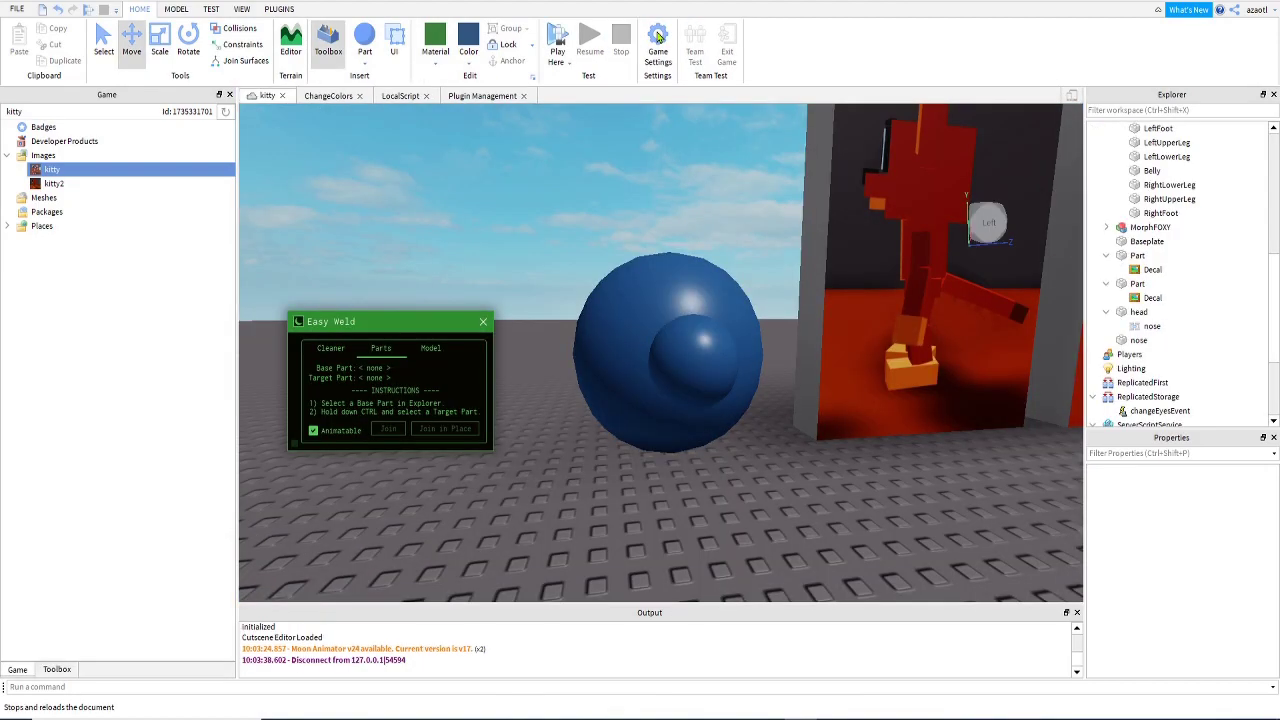
Examine the welded head and nose spheres from the side and inspect the Motor6D joint stored under head.
{"action": "right_click_drag", "start_coordinate": [586, 451], "coordinate": [587, 455]}
{"action": "left_click", "coordinate": [686, 293]}
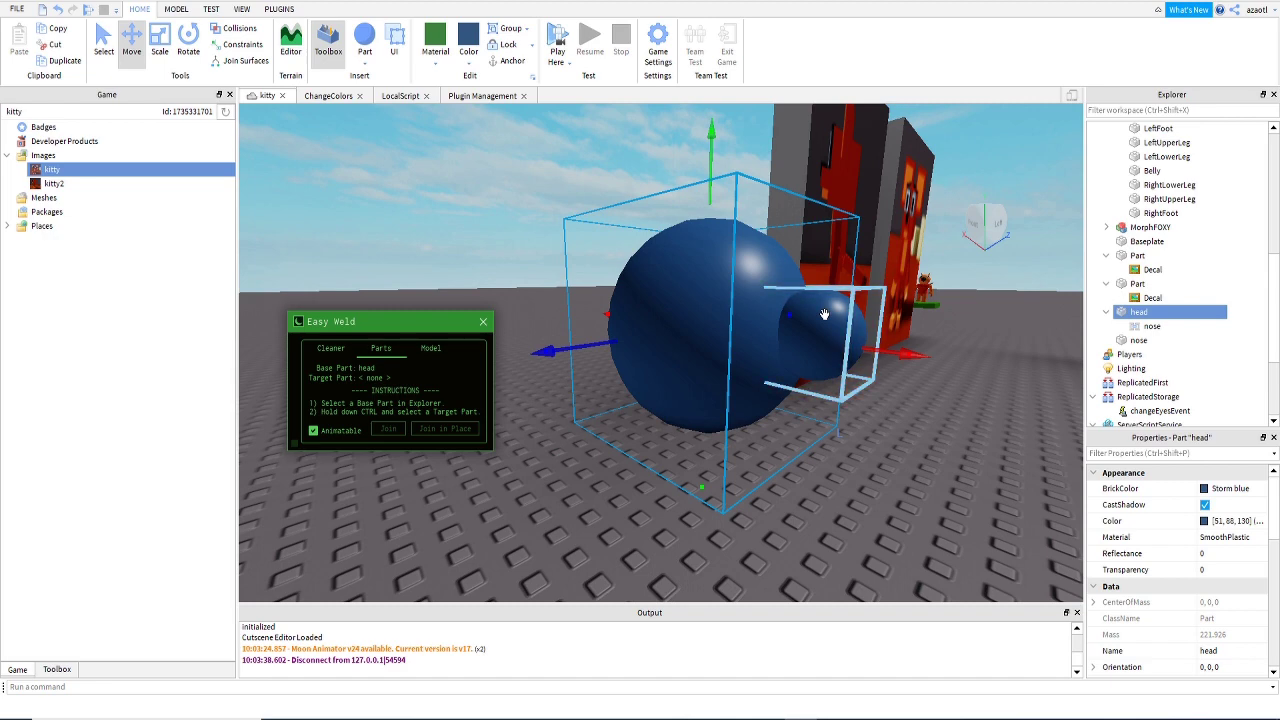
{"action": "left_click", "coordinate": [870, 498]}
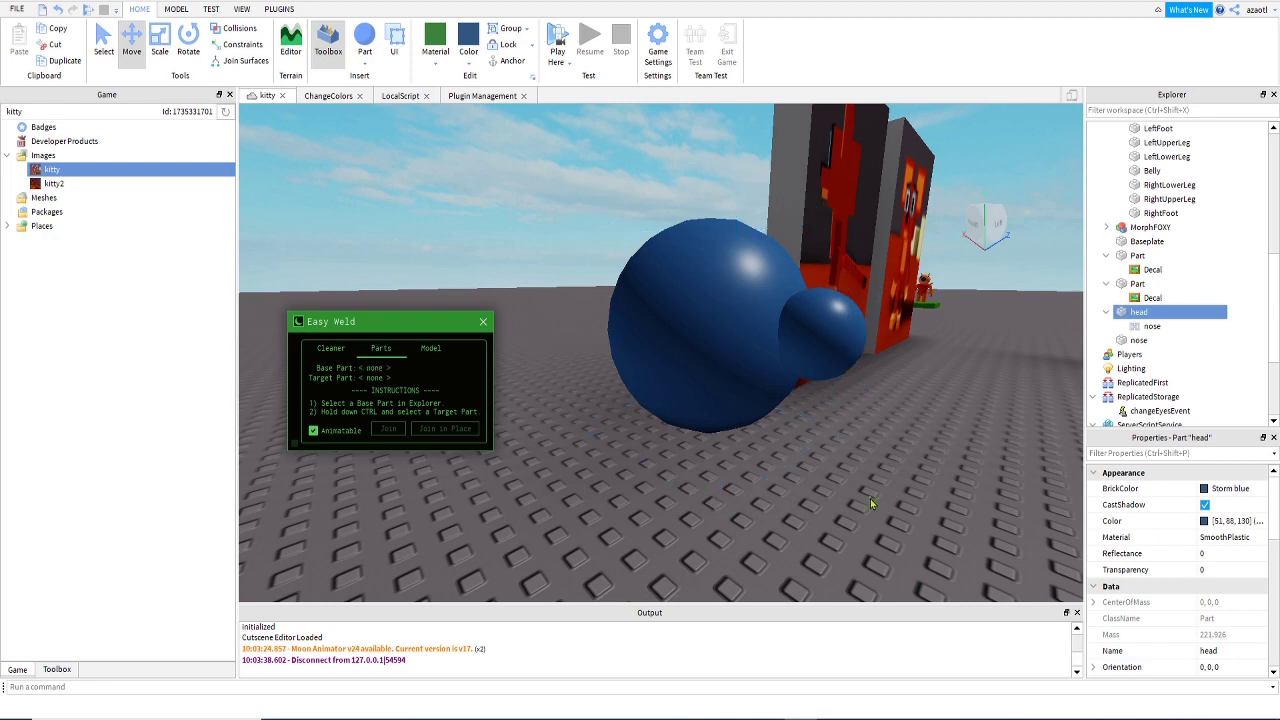
{"action": "left_click", "coordinate": [838, 352]}
{"action": "left_click", "coordinate": [1130, 313]}
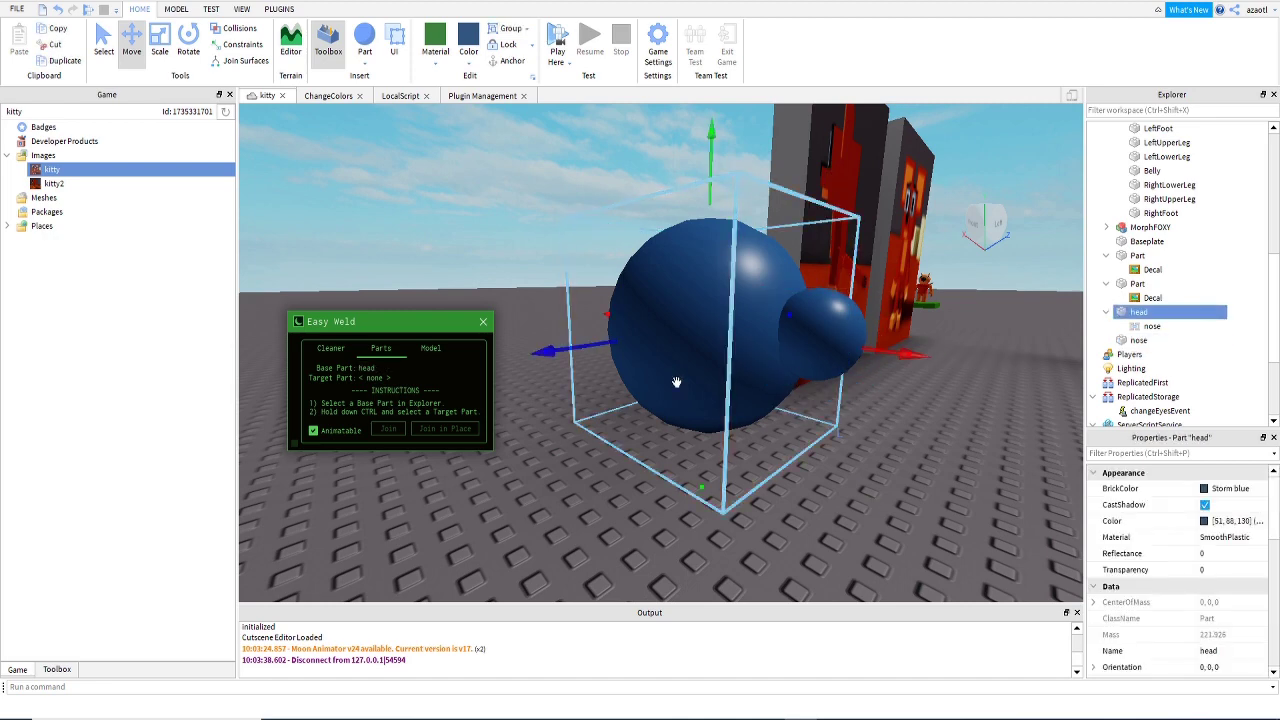
{"action": "left_click", "coordinate": [1140, 327]}
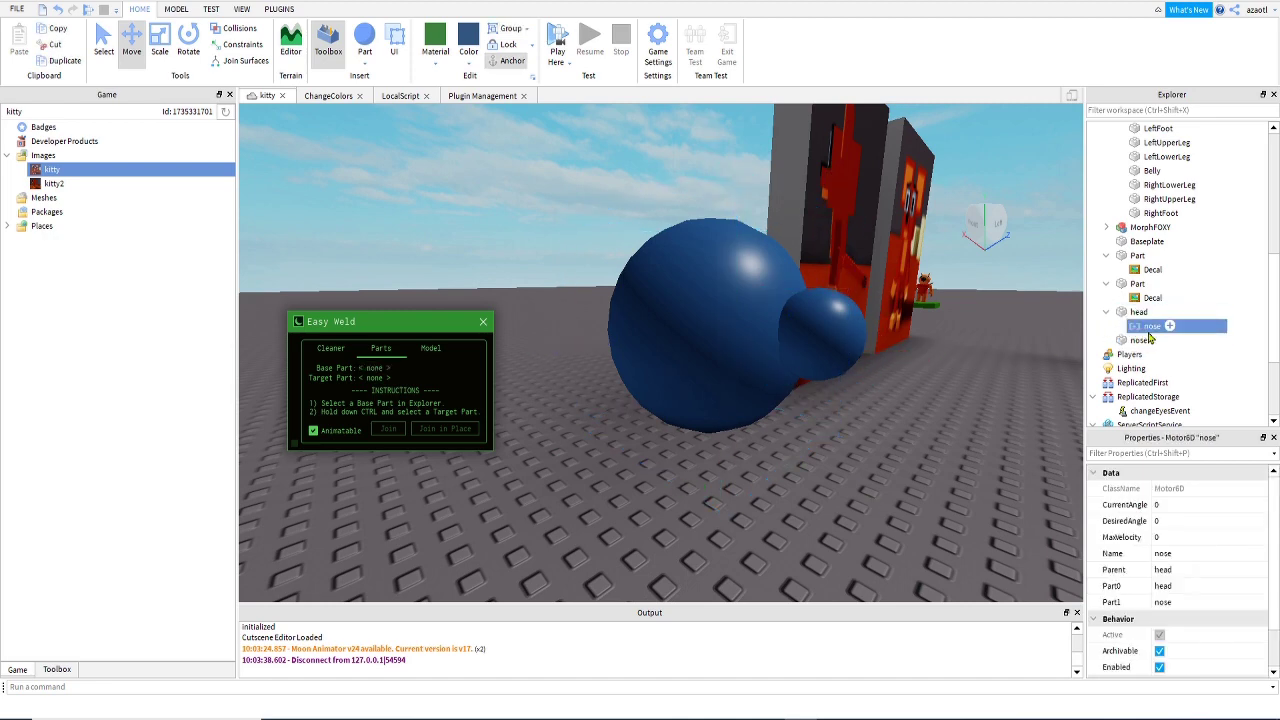
Delete the nose Motor6D joint and group the head and nose spheres into a model named Head.
{"action": "key", "text": "Delete"}
{"action": "left_click", "coordinate": [1138, 314]}
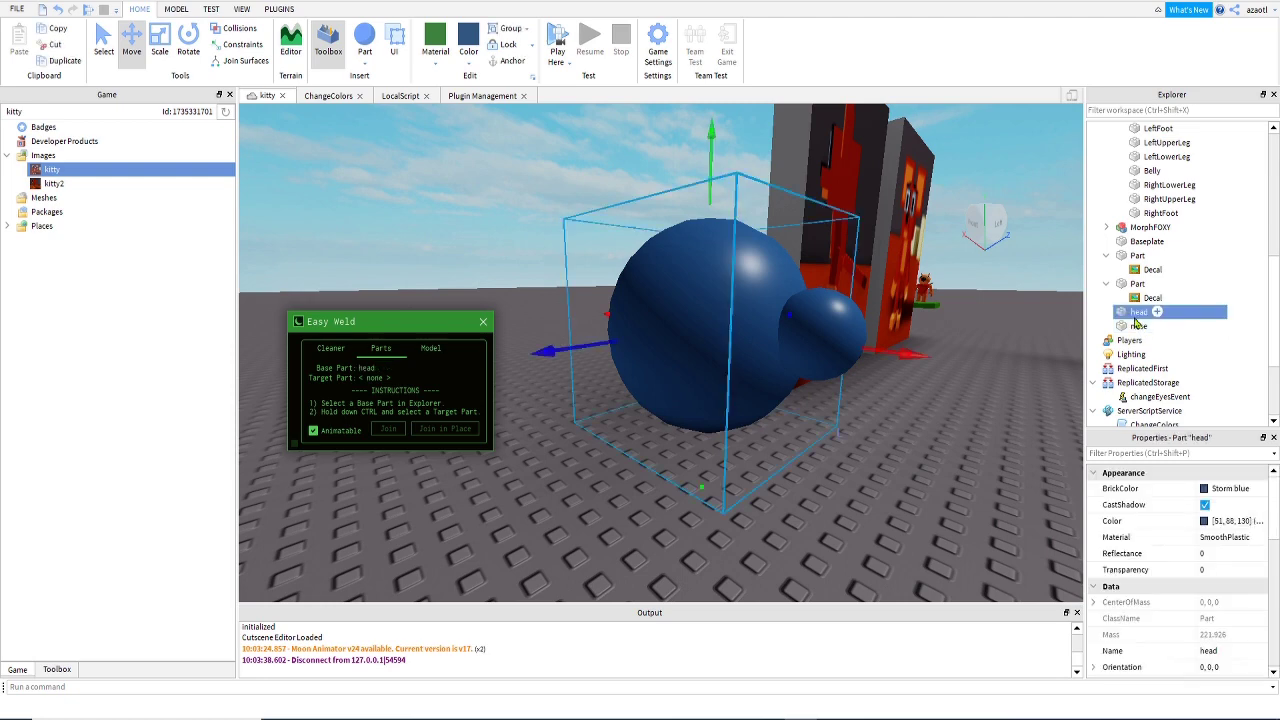
{"action": "left_click", "coordinate": [1136, 327], "text": "ctrl"}
{"action": "key", "text": "ctrl+g"}
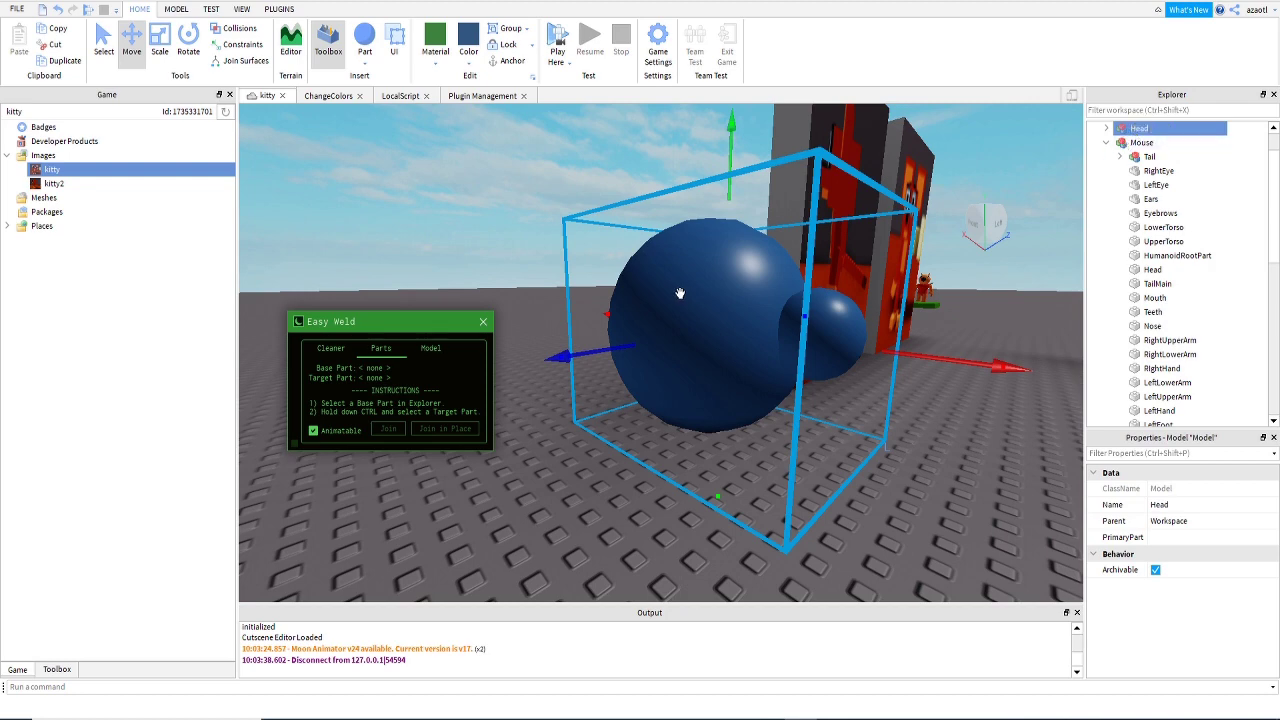
Raise the Head model above the baseplate and place a duplicate of the nose sphere on another side of the head.
{"action": "right_click_drag", "start_coordinate": [774, 385], "coordinate": [796, 377]}
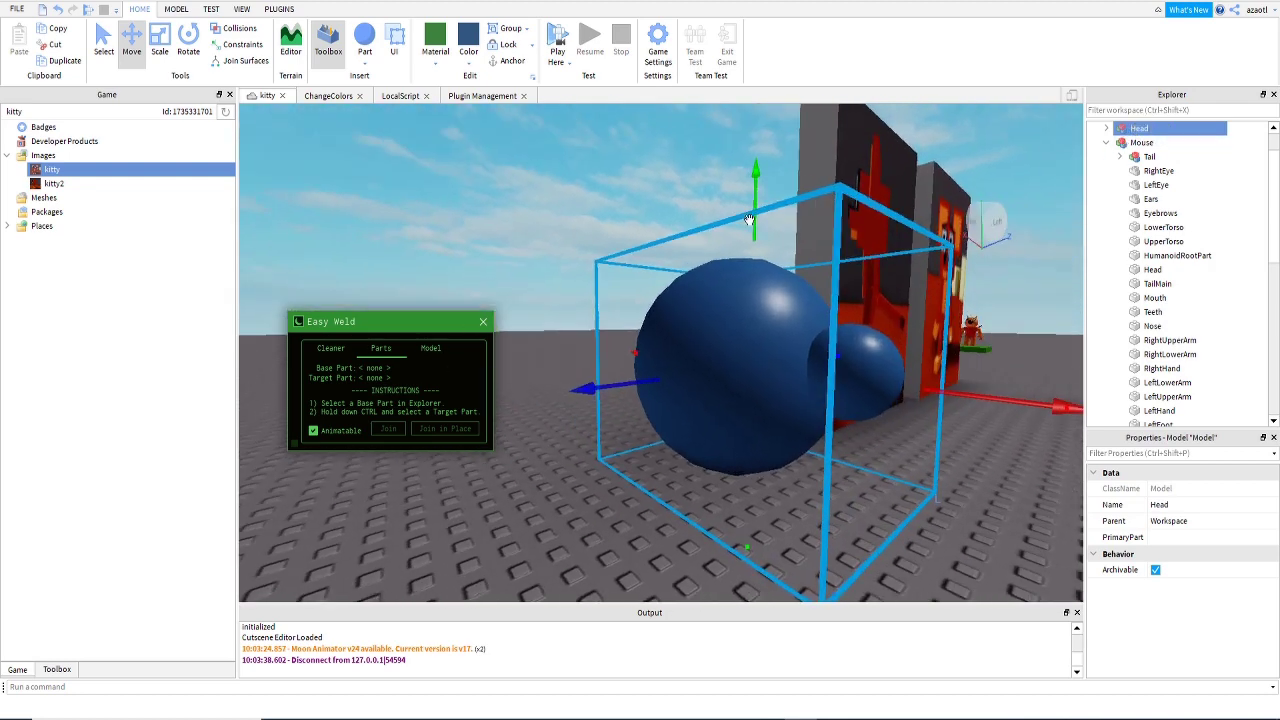
{"action": "left_click_drag", "start_coordinate": [749, 220], "coordinate": [753, 152]}
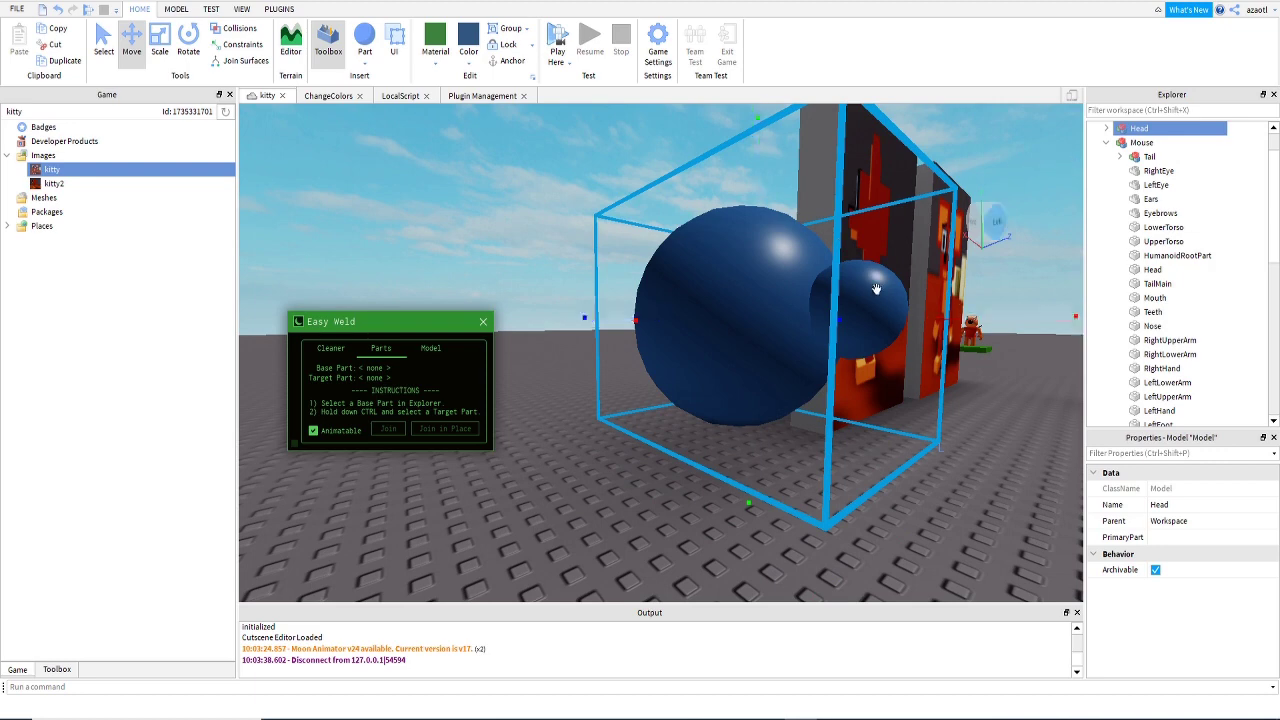
{"action": "scroll", "coordinate": [875, 289], "scroll_direction": "up", "scroll_amount": 3}
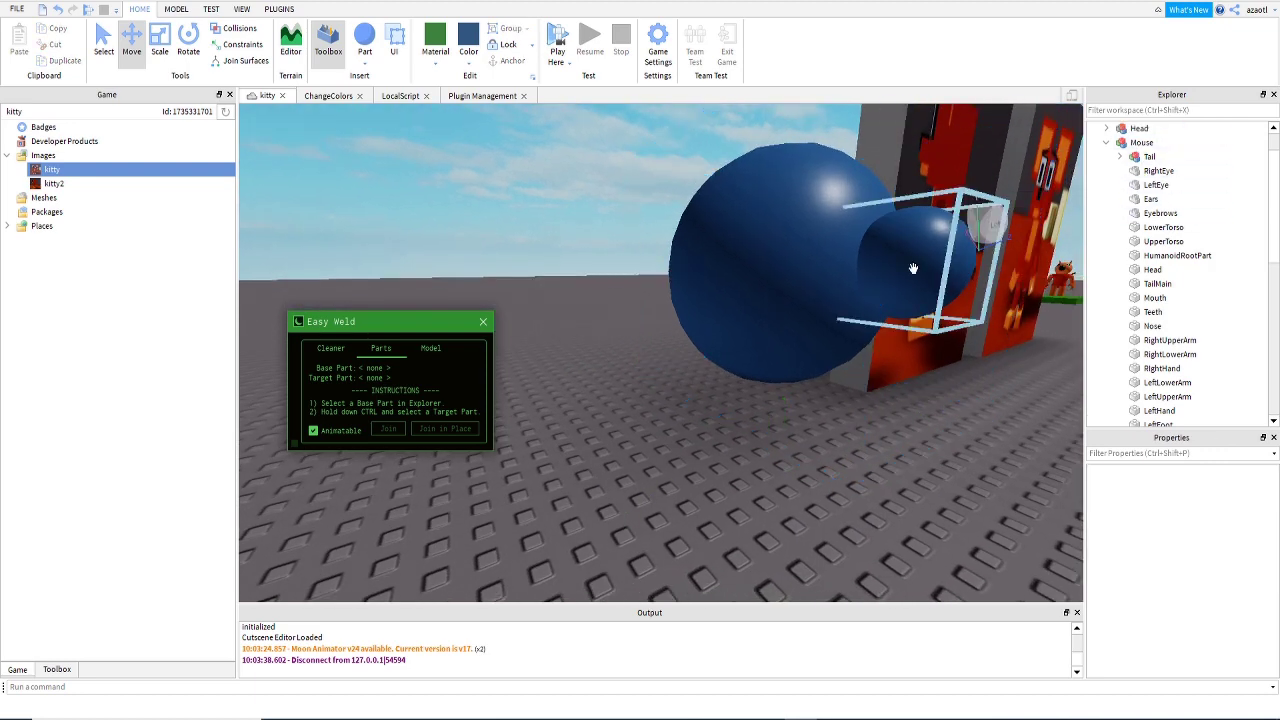
{"action": "left_click", "coordinate": [918, 316], "text": "alt"}
{"action": "key", "text": "ctrl+d"}
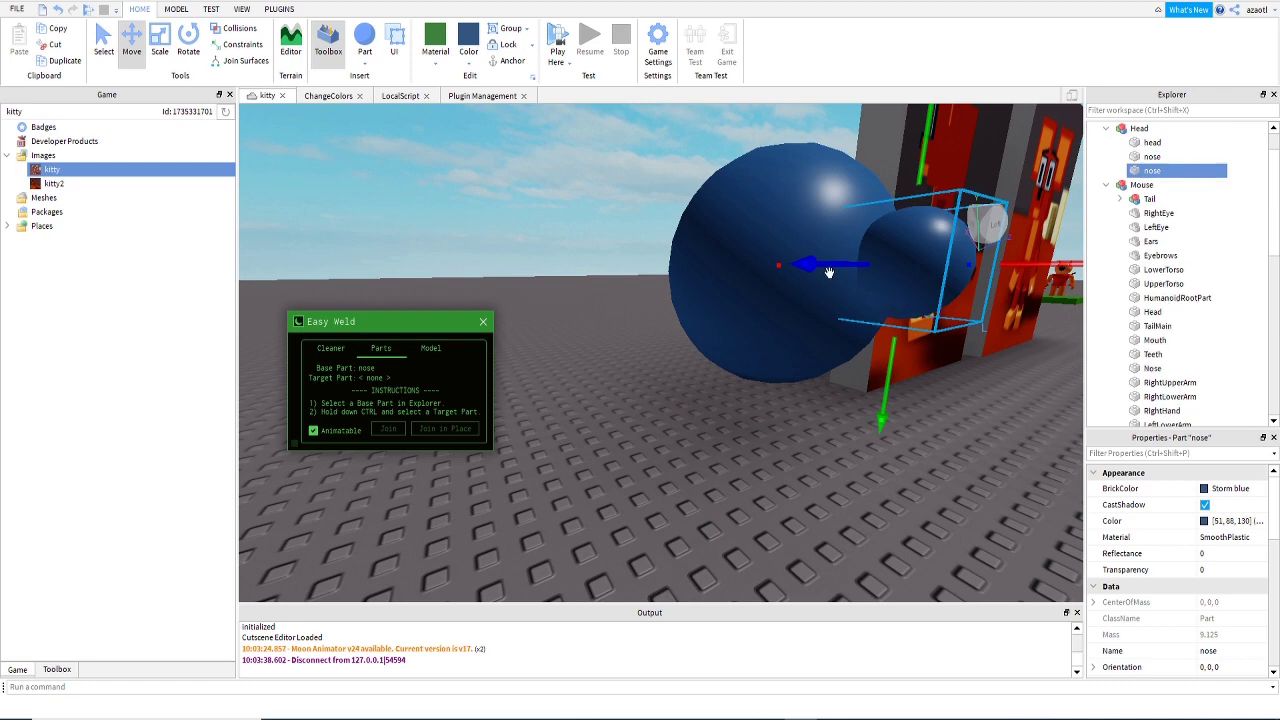
{"action": "left_click_drag", "start_coordinate": [828, 266], "coordinate": [792, 343]}
{"action": "scroll", "coordinate": [792, 343], "scroll_direction": "up", "scroll_amount": 4}
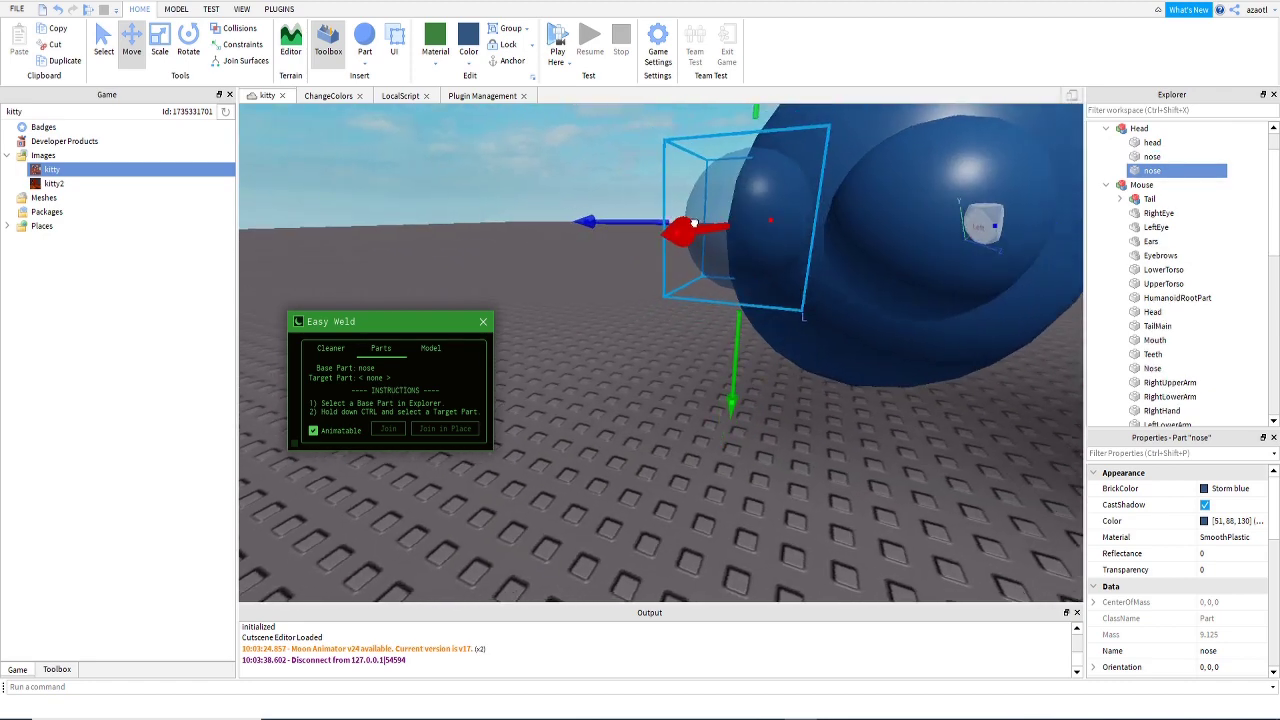
Duplicate the nose sphere again and position this copy partly embedded in the top of the head.
{"action": "right_click_drag", "start_coordinate": [660, 230], "coordinate": [671, 330]}
{"action": "key", "text": "ctrl+d"}
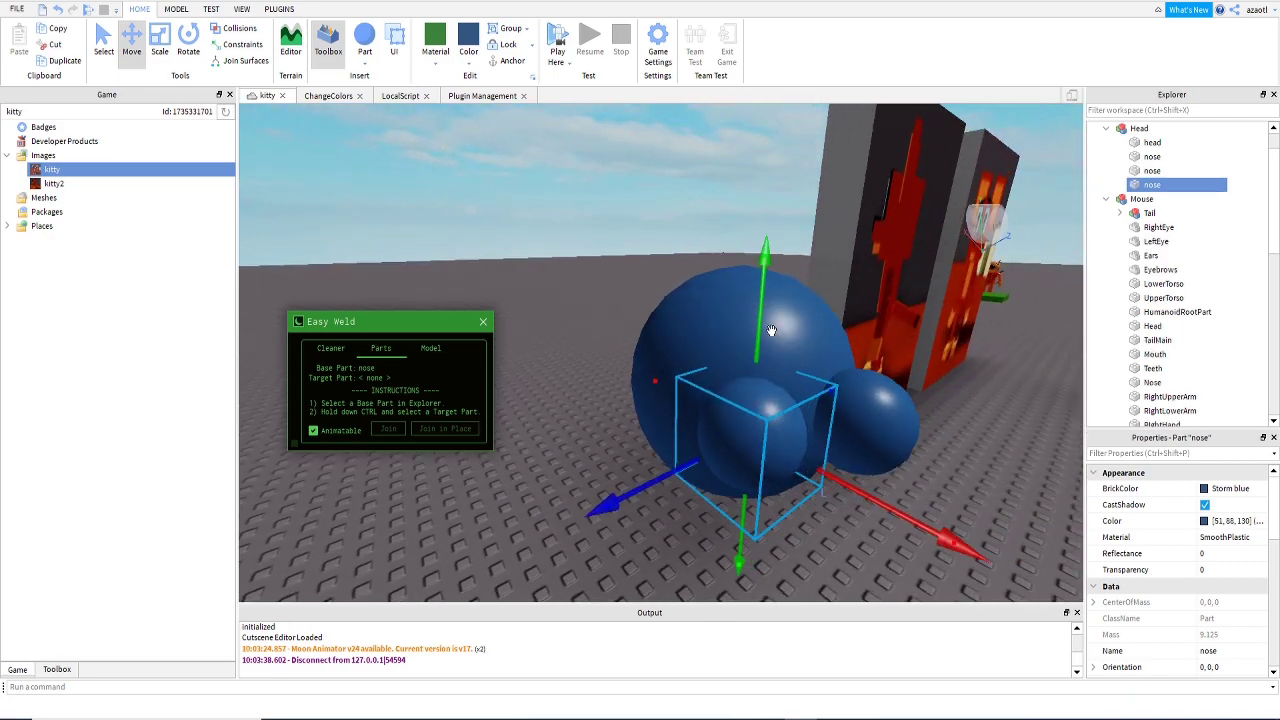
{"action": "left_click_drag", "start_coordinate": [765, 430], "coordinate": [778, 349]}
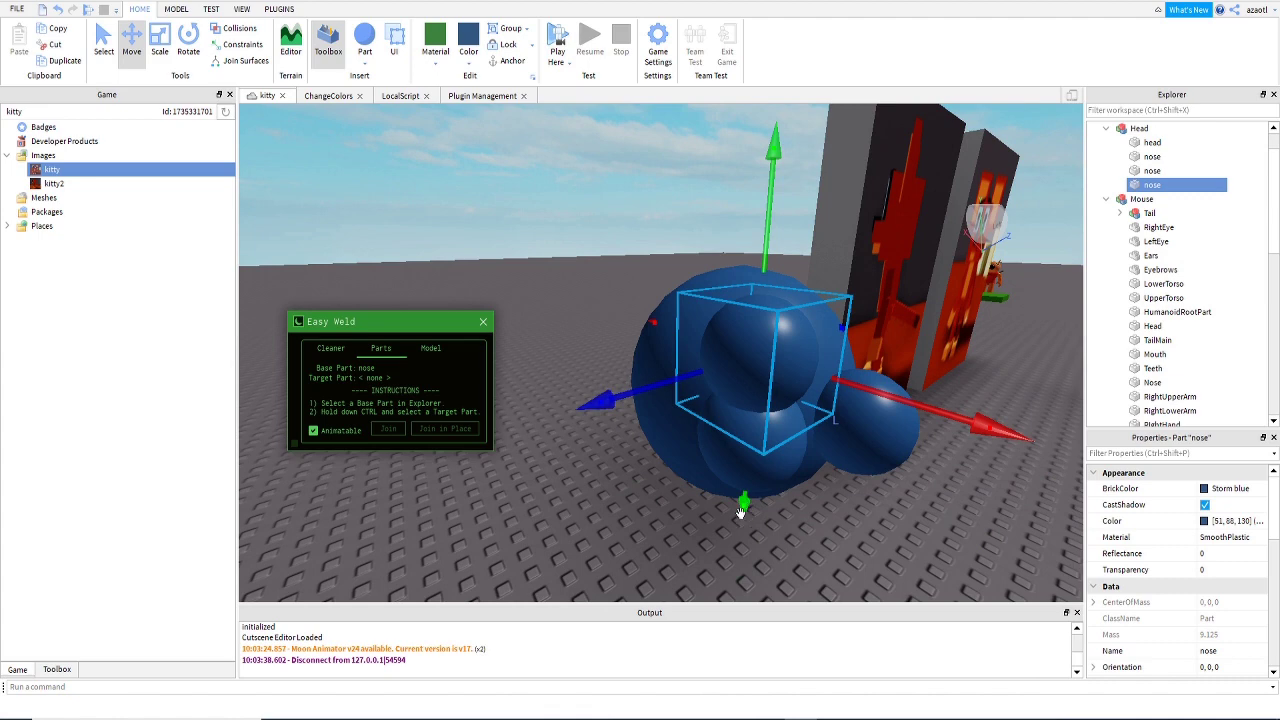
{"action": "right_click_drag", "start_coordinate": [749, 509], "coordinate": [865, 334]}
{"action": "left_click_drag", "start_coordinate": [885, 335], "coordinate": [805, 313]}
{"action": "left_click_drag", "start_coordinate": [684, 217], "coordinate": [678, 180]}
{"action": "right_click_drag", "start_coordinate": [714, 398], "coordinate": [718, 400]}
Weld the whole Head model with Easy Weld's model mode, using the head sphere as base part.
{"action": "left_click", "coordinate": [1140, 129]}
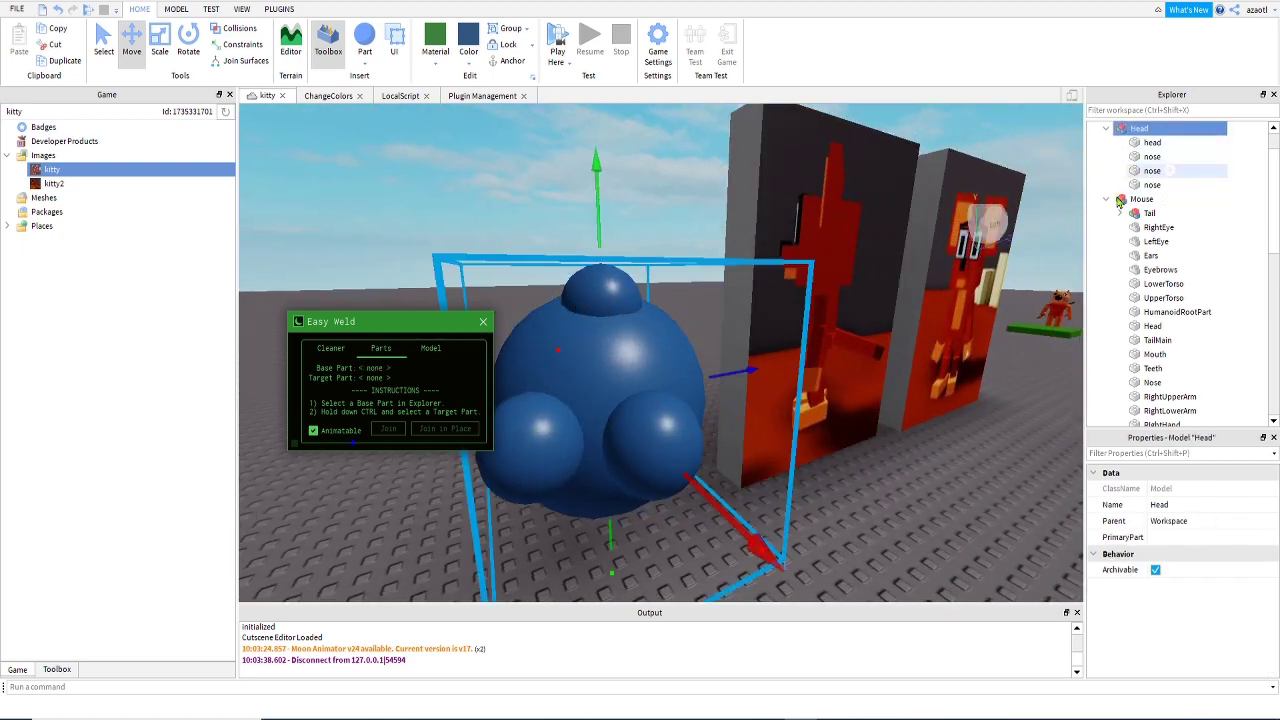
{"action": "key", "text": "f"}
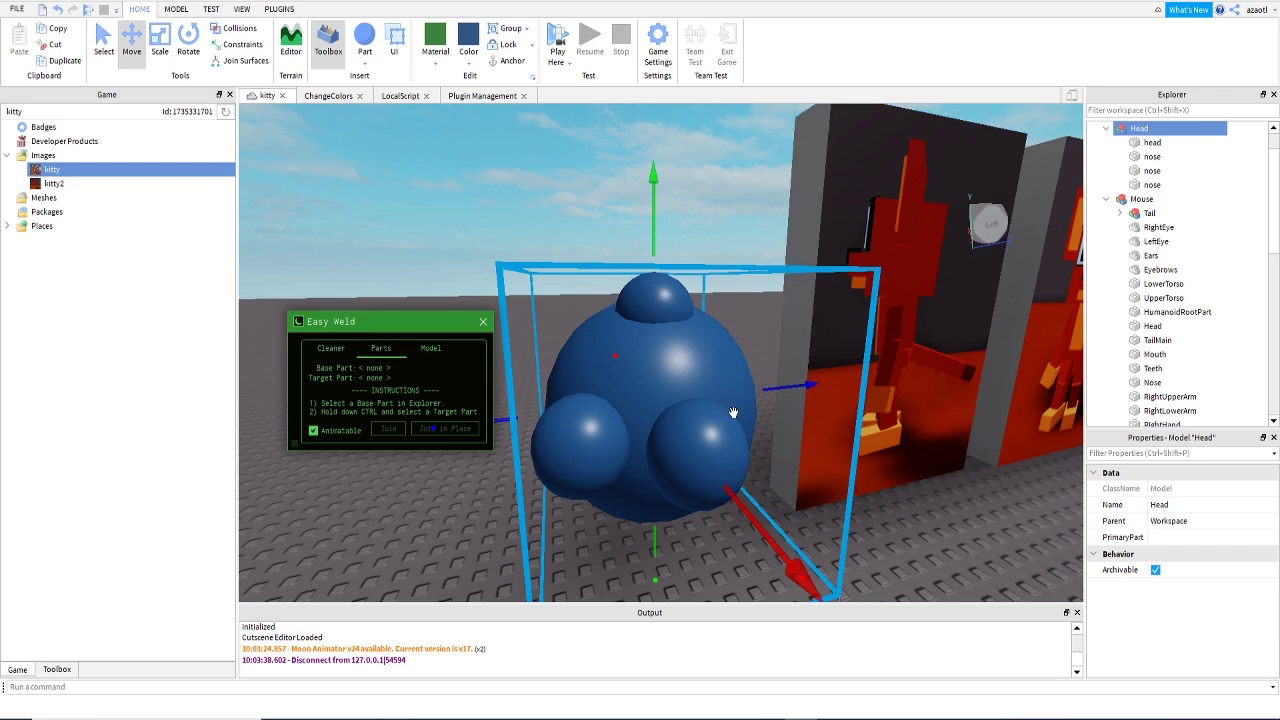
{"action": "left_click", "coordinate": [1145, 143], "text": "ctrl"}
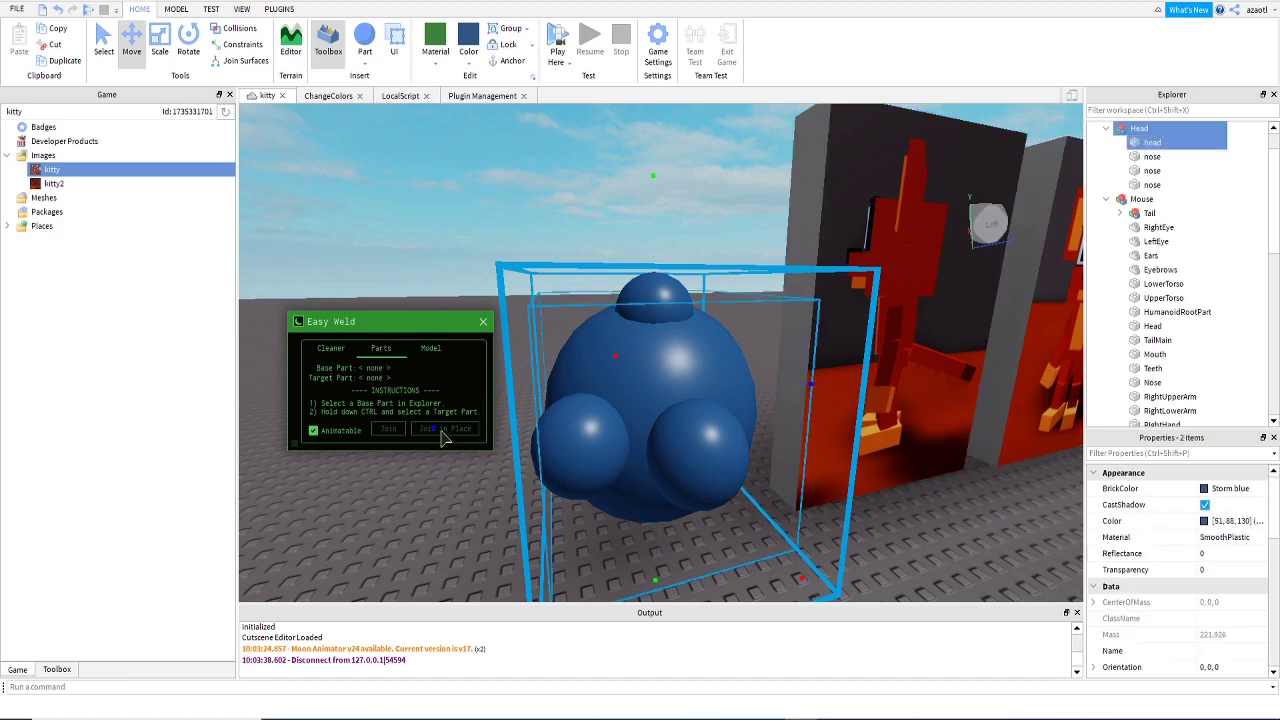
{"action": "left_click", "coordinate": [431, 349]}
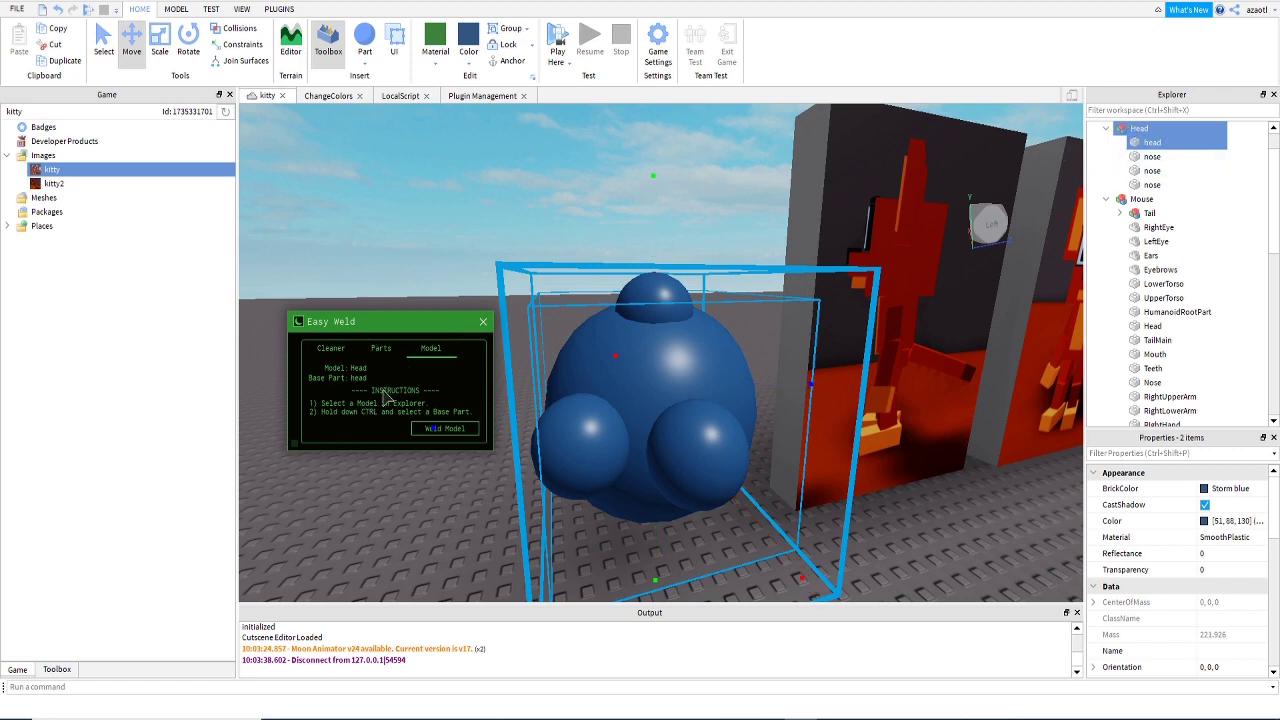
{"action": "left_click", "coordinate": [460, 436]}
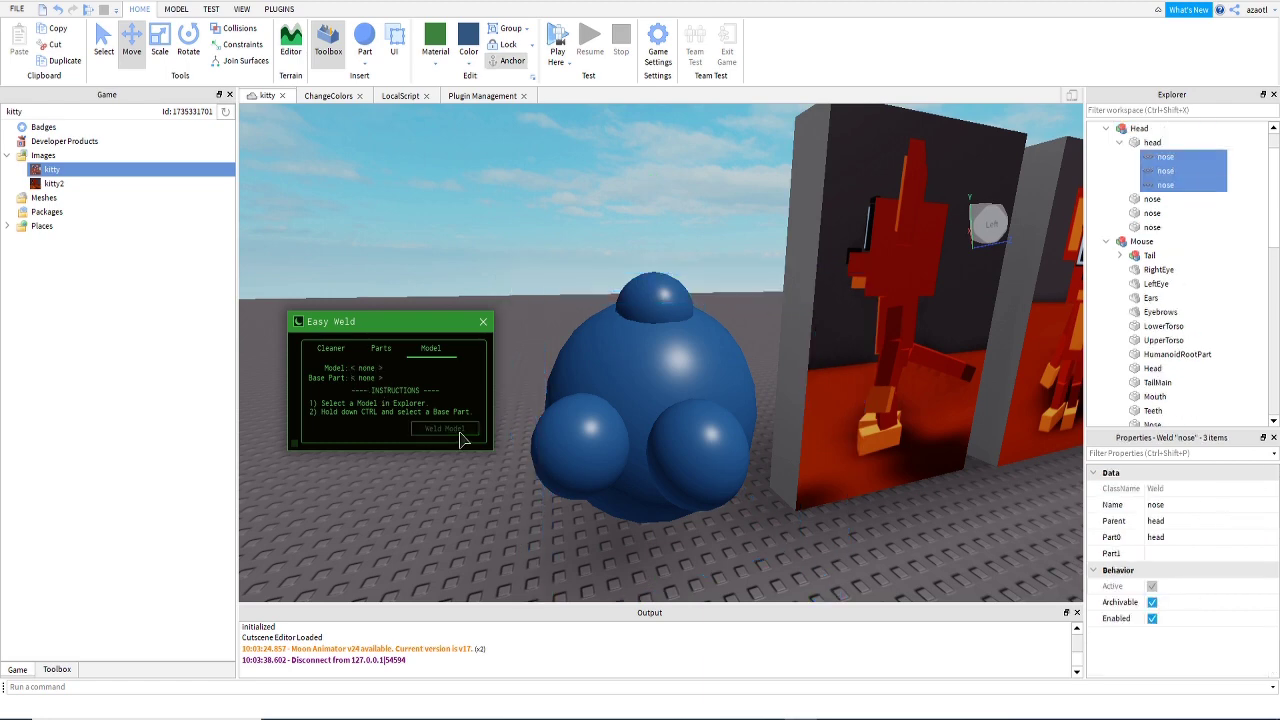
Start a play test near the Head model and walk the avatar around the welded spheres to check them.
{"action": "left_click", "coordinate": [1135, 130]}
{"action": "right_click_drag", "start_coordinate": [860, 474], "coordinate": [838, 480]}
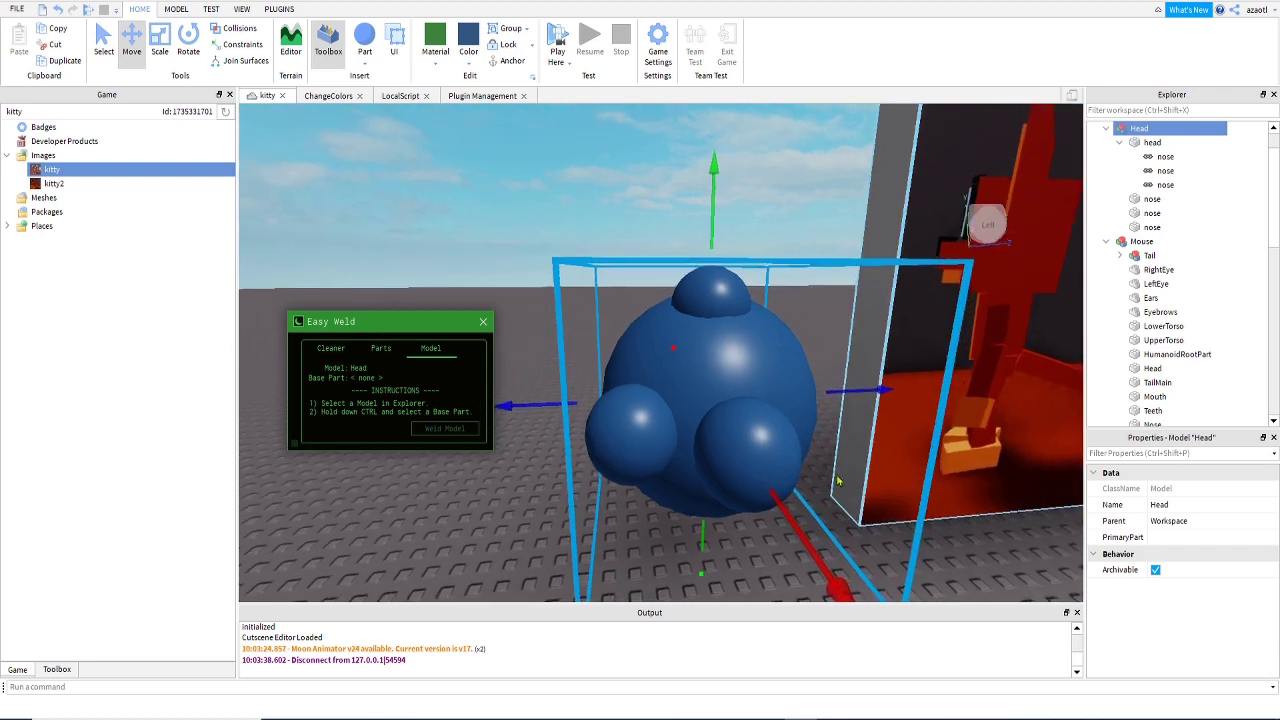
{"action": "left_click_drag", "start_coordinate": [893, 398], "coordinate": [834, 398]}
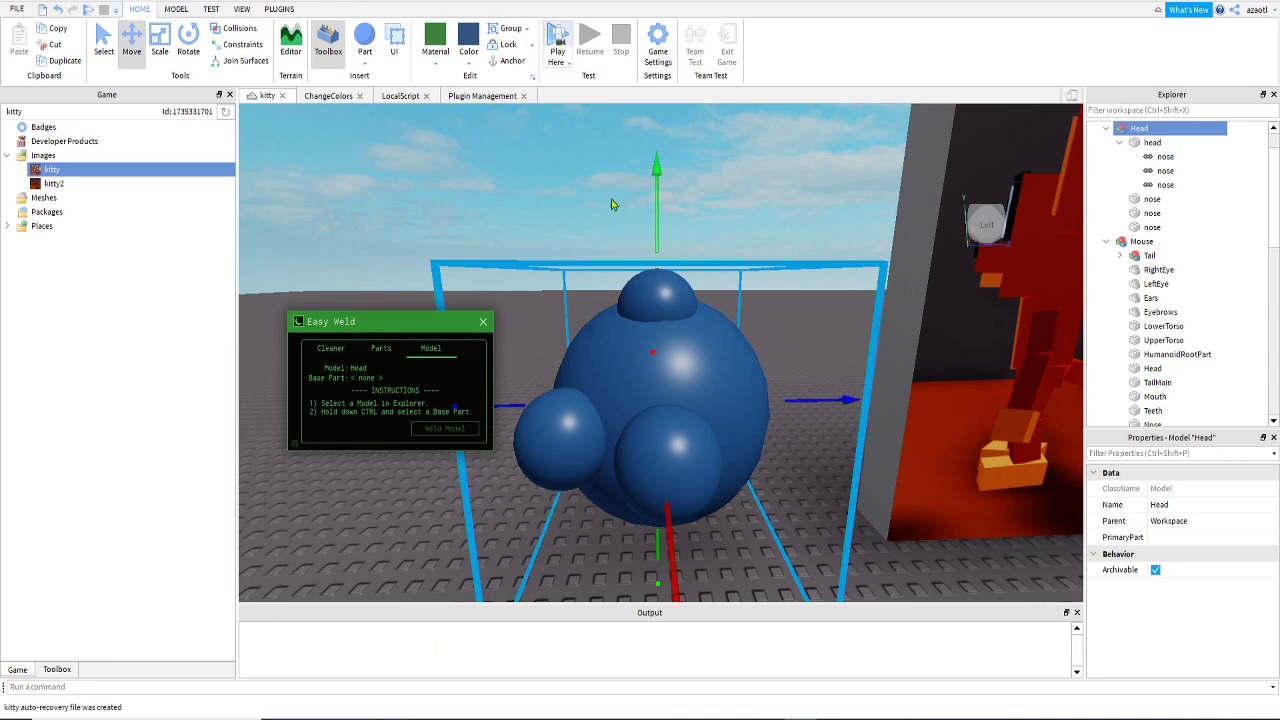
{"action": "key", "text": "F5"}
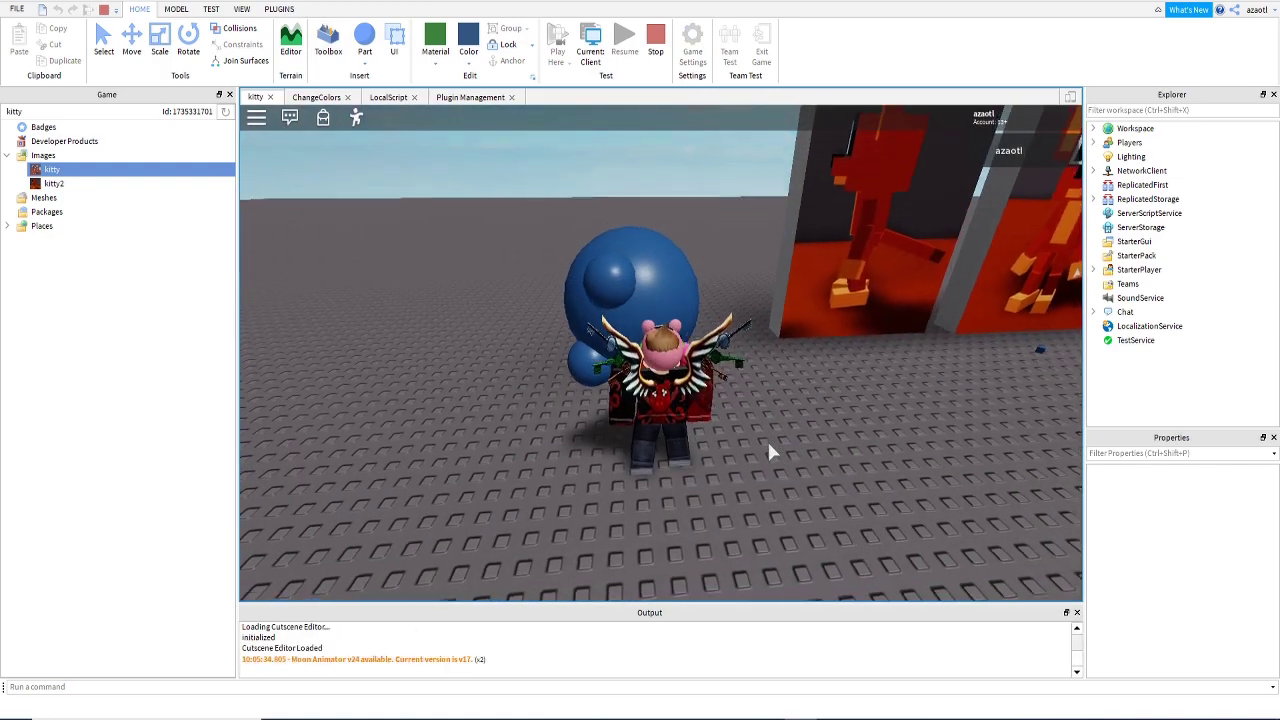
{"action": "right_click_drag", "start_coordinate": [768, 442], "coordinate": [768, 452]}
{"action": "key", "text": "w"}
{"action": "key", "text": "w"}
{"action": "key", "text": "s"}
{"action": "key", "text": "d"}
{"action": "key", "text": "s"}
{"action": "key", "text": "a"}
{"action": "key", "text": "w"}
{"action": "key", "text": "w"}
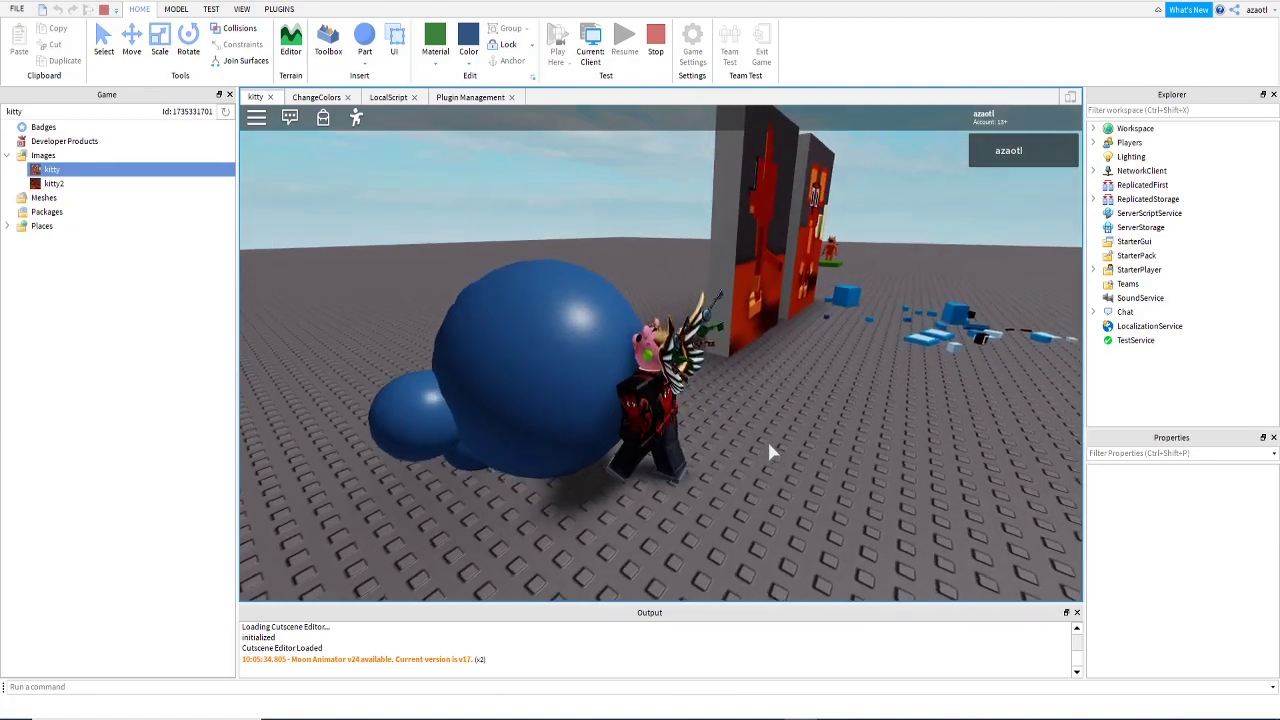
Make the avatar jump onto the welded head spheres and stop the play test.
{"action": "key", "text": "s"}
{"action": "key", "text": "w"}
{"action": "key", "text": "space"}
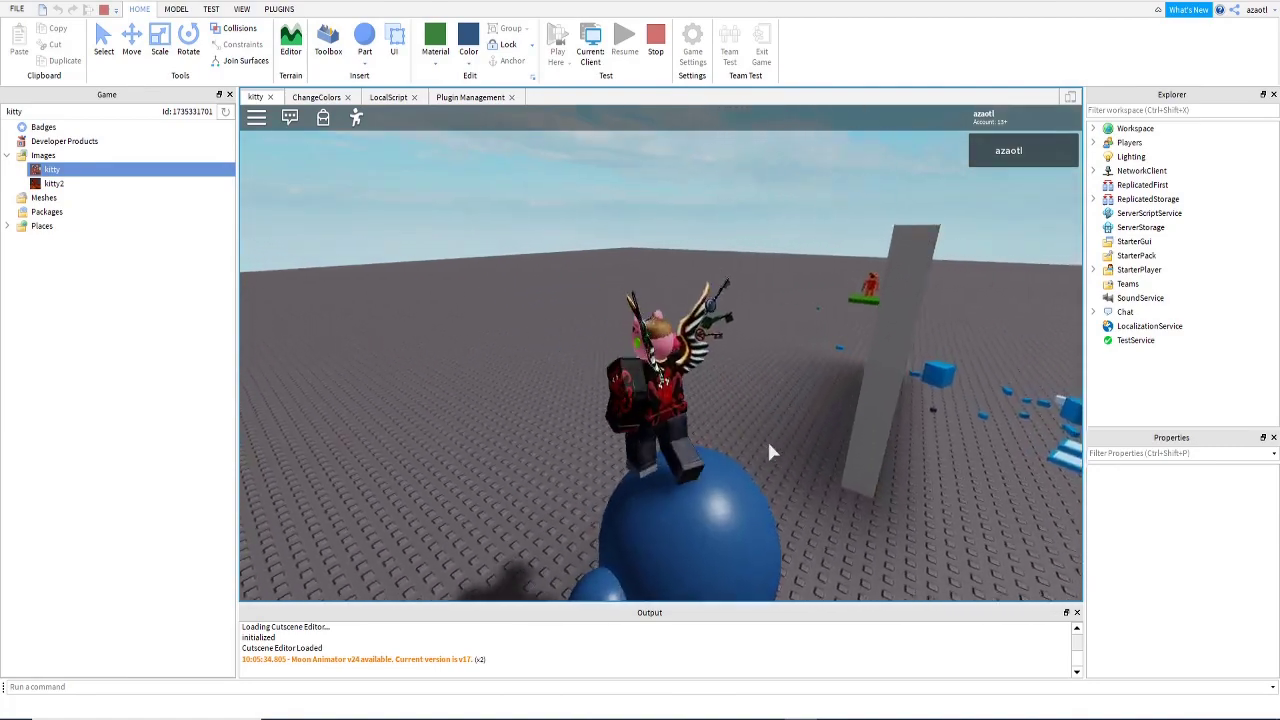
{"action": "right_click_drag", "start_coordinate": [769, 452], "coordinate": [769, 452]}
{"action": "left_click", "coordinate": [658, 39]}
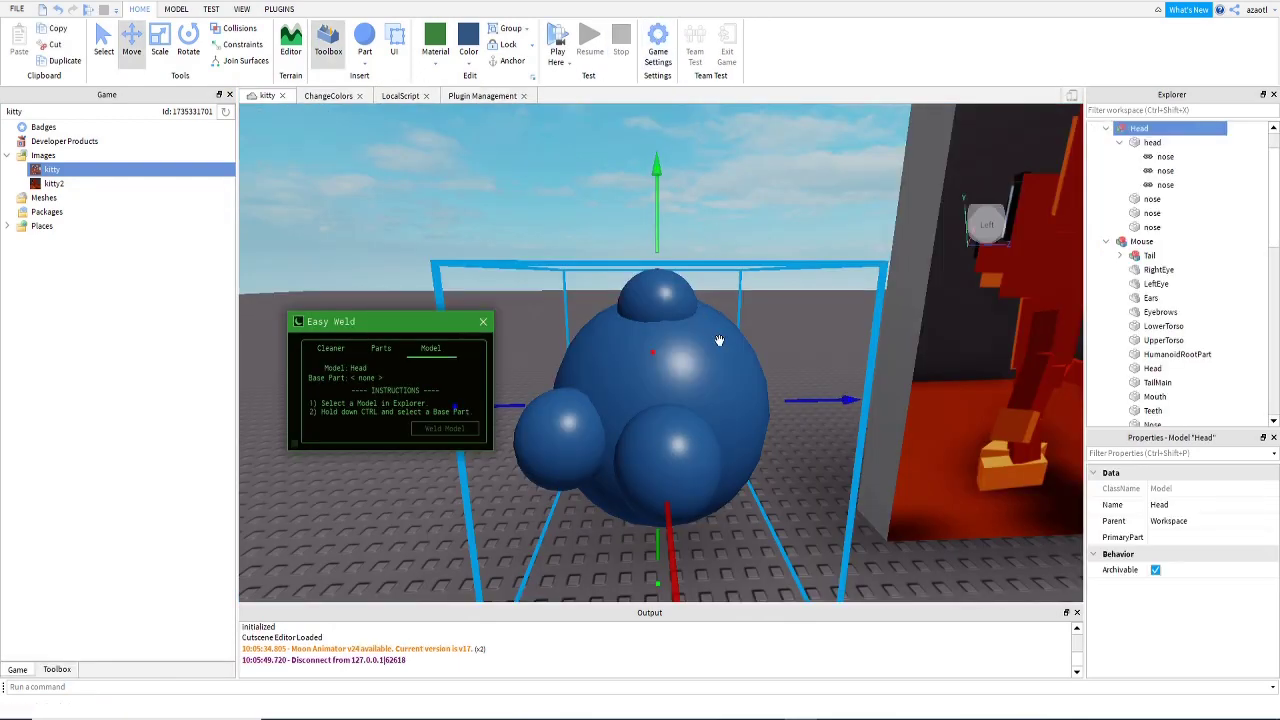
Switch Easy Weld back to joining individual parts and delete the sample Head model from the workspace.
{"action": "key", "text": "w"}
{"action": "right_click_drag", "start_coordinate": [719, 341], "coordinate": [721, 346]}
{"action": "key", "text": "d"}
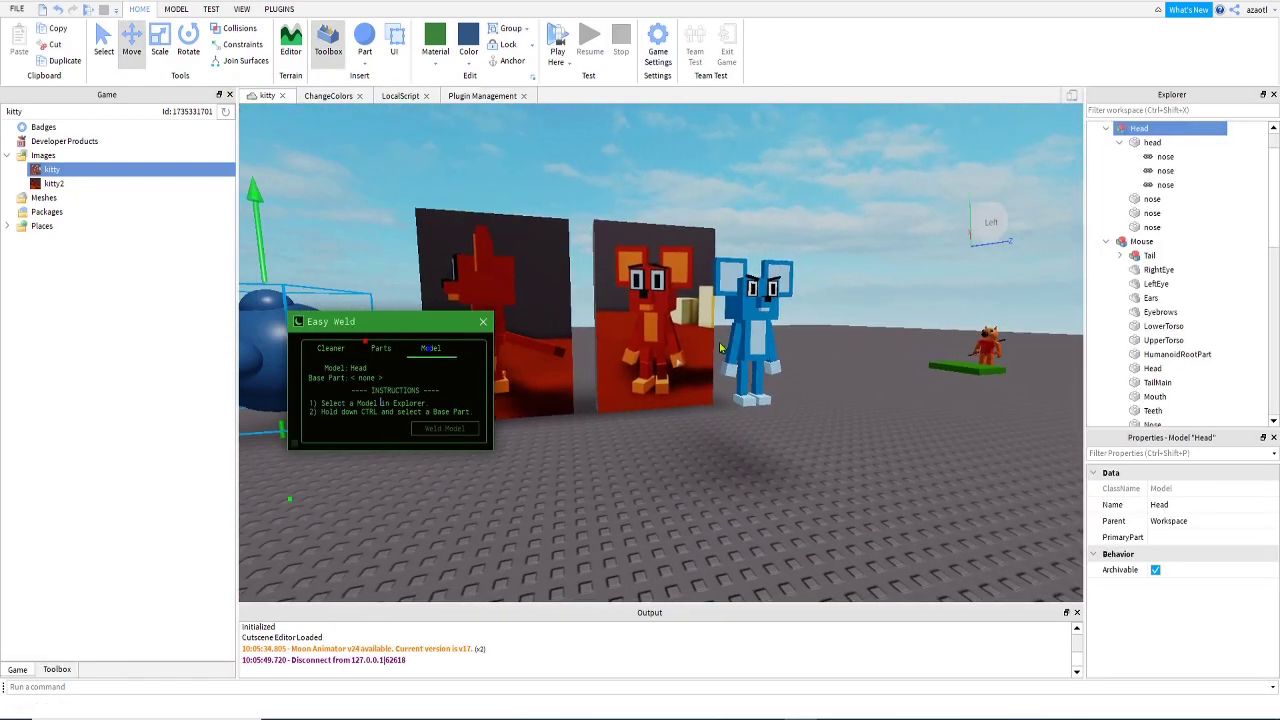
{"action": "left_click", "coordinate": [381, 350]}
{"action": "key", "text": "d"}
{"action": "right_click_drag", "start_coordinate": [591, 394], "coordinate": [588, 388]}
{"action": "key", "text": "w"}
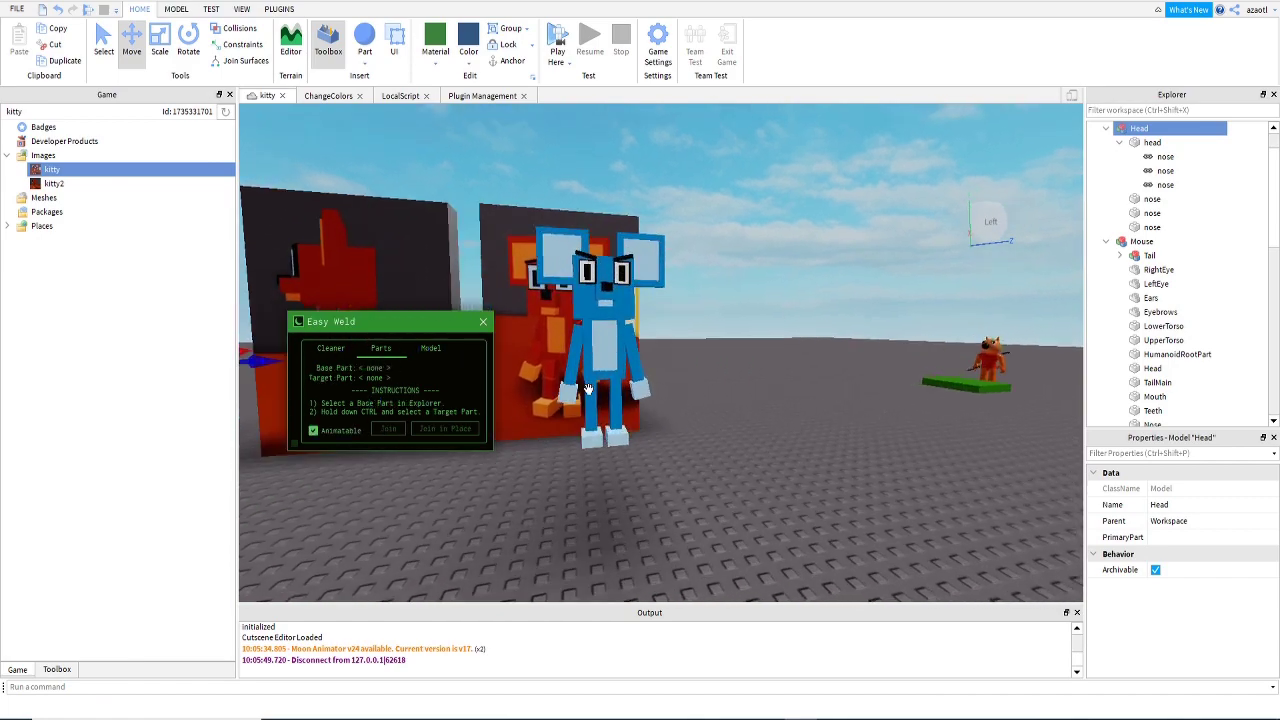
{"action": "key", "text": "w"}
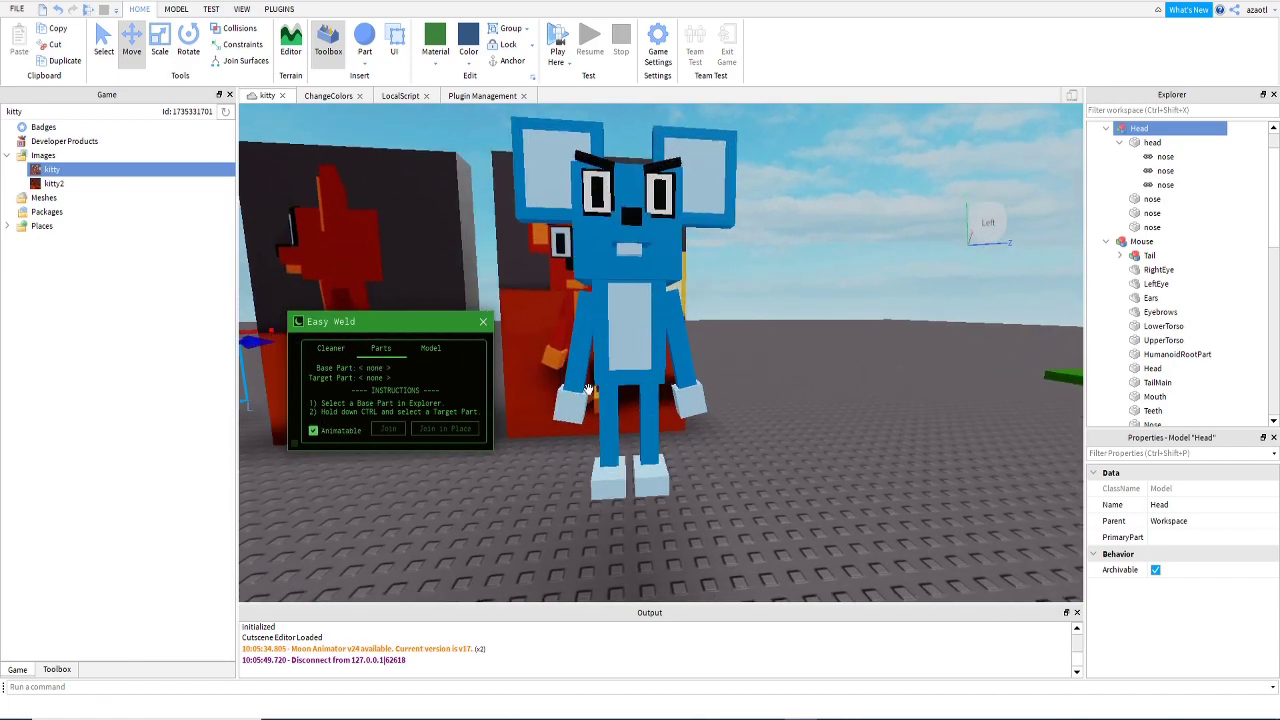
{"action": "key", "text": "w"}
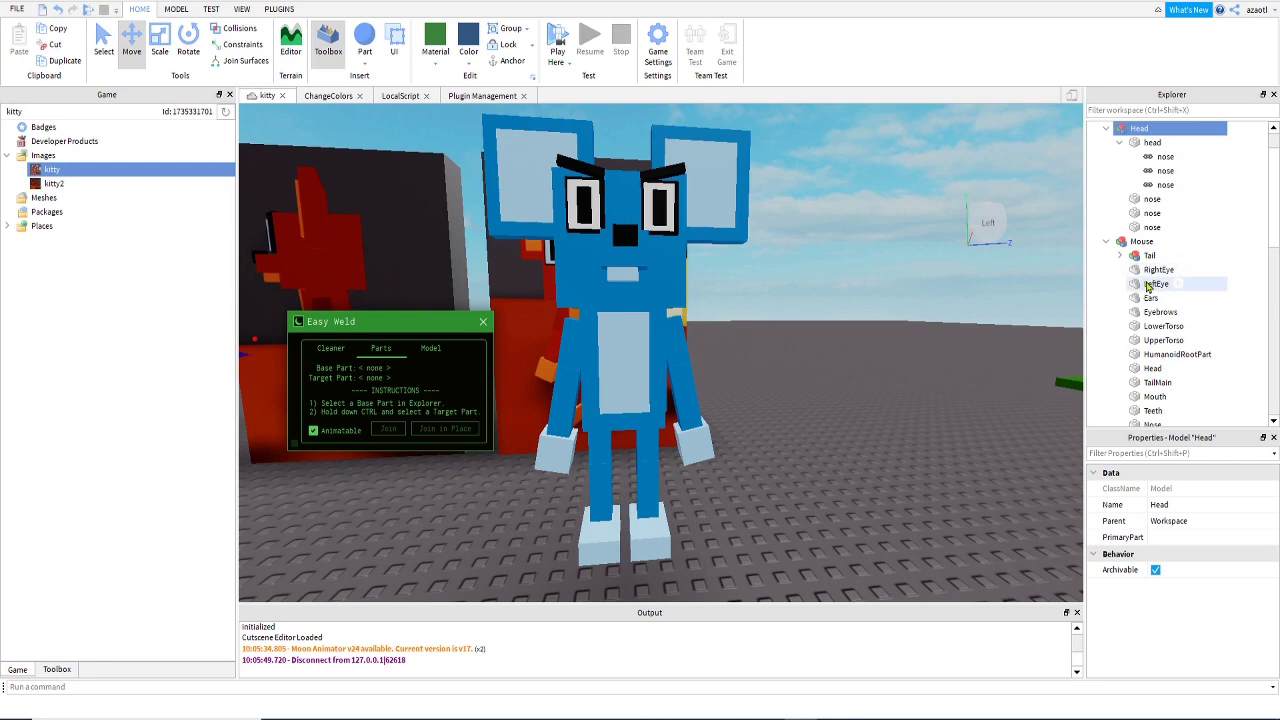
{"action": "left_click", "coordinate": [1140, 143]}
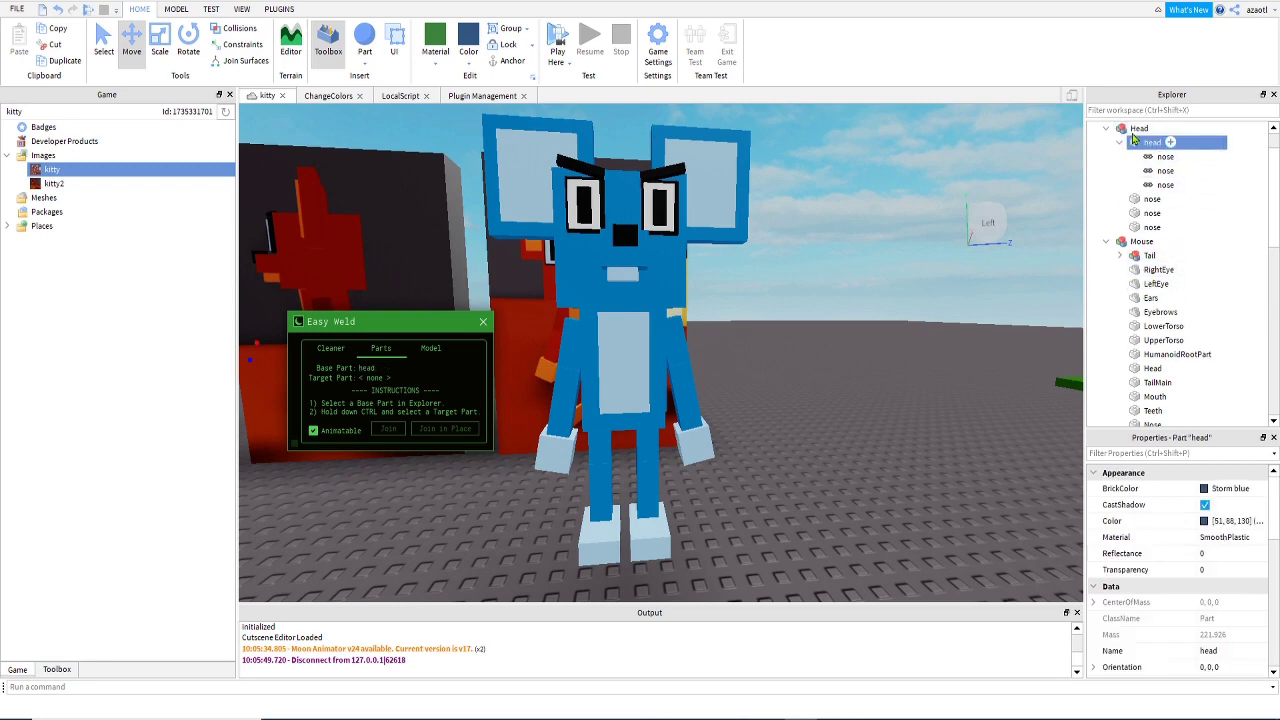
{"action": "left_click", "coordinate": [1136, 130]}
{"action": "key", "text": "Delete"}
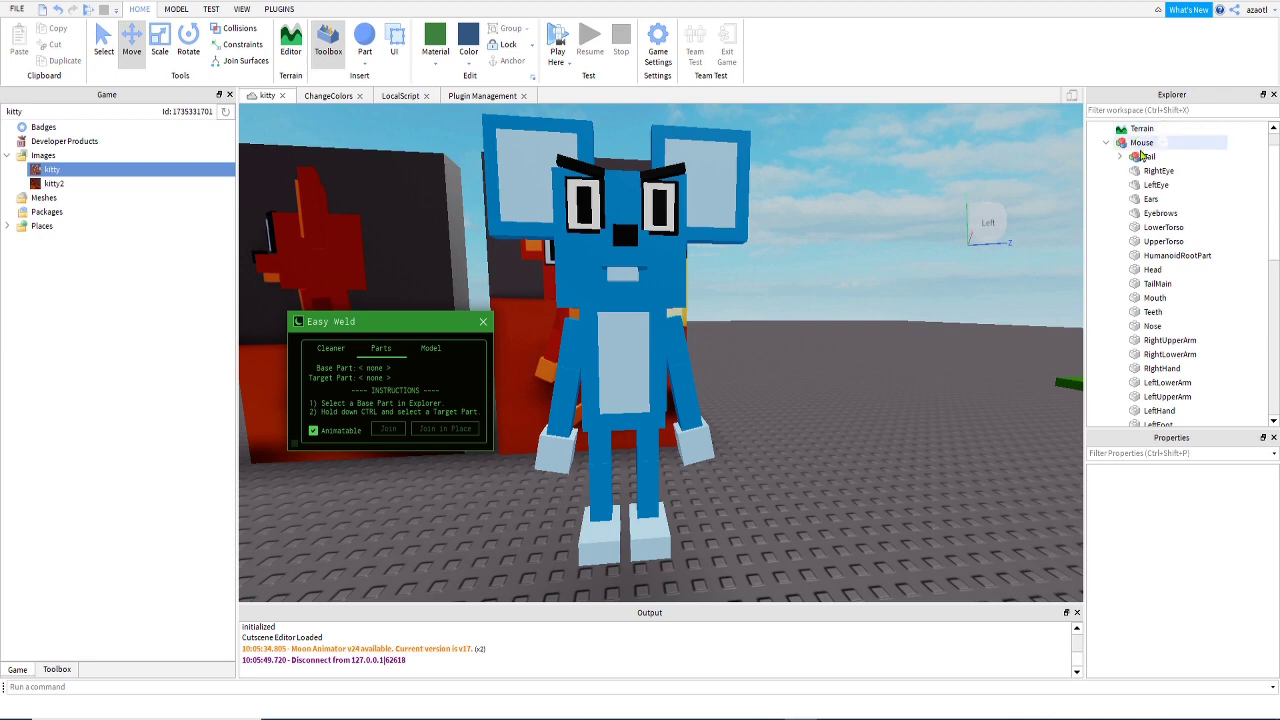
Join the mouse's RightEye in place to its Head as base part with Easy Weld, keeping Animatable enabled.
{"action": "left_click", "coordinate": [1141, 143]}
{"action": "left_click", "coordinate": [1158, 171]}
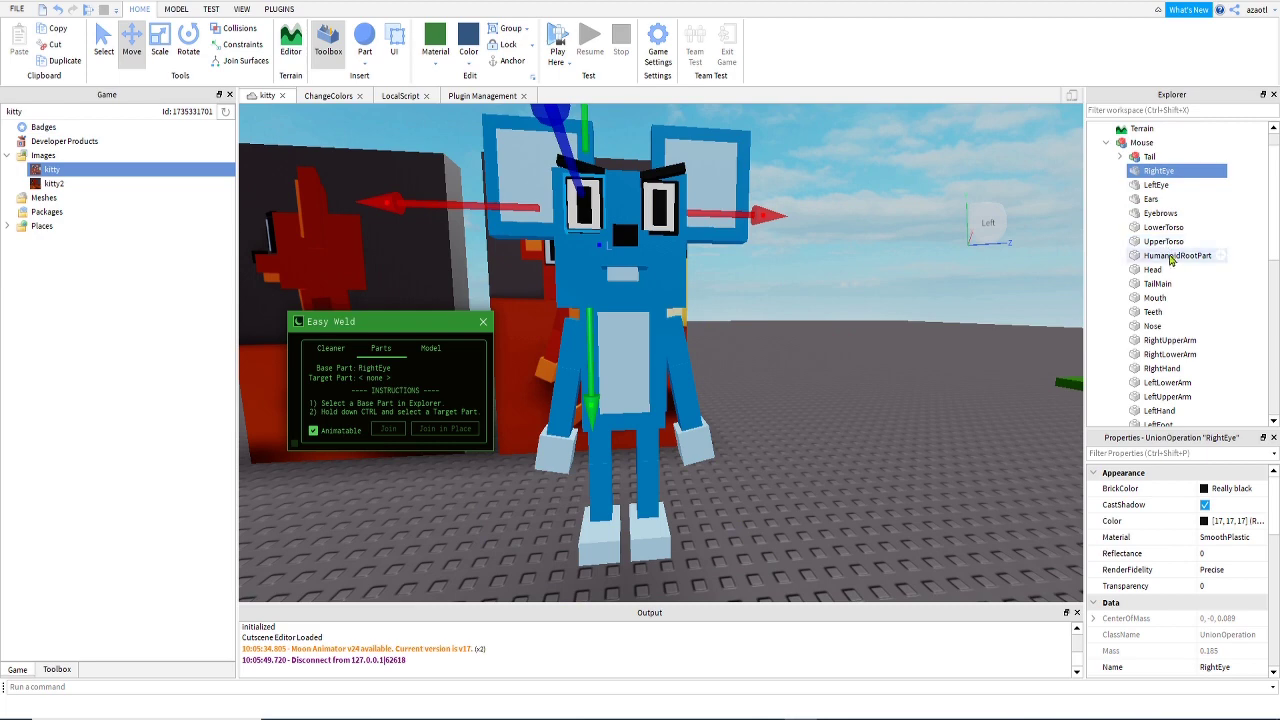
{"action": "left_click", "coordinate": [1150, 270]}
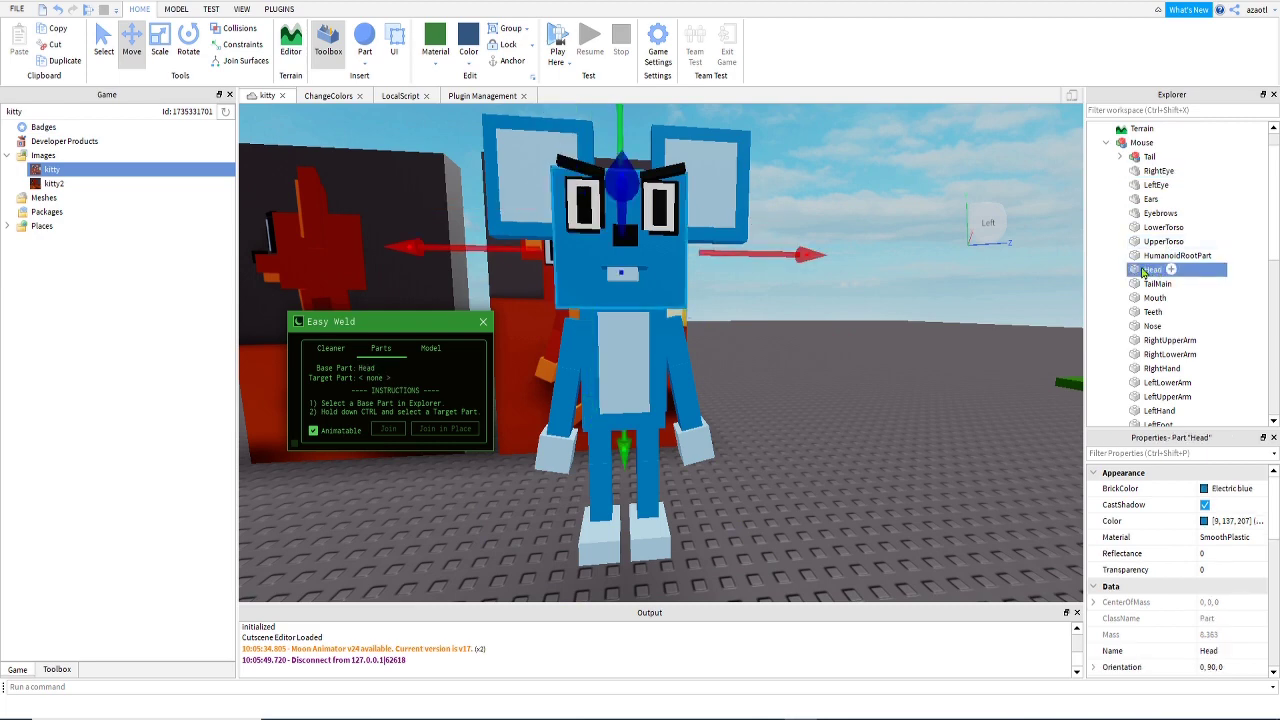
{"action": "left_click", "coordinate": [1158, 171], "text": "ctrl"}
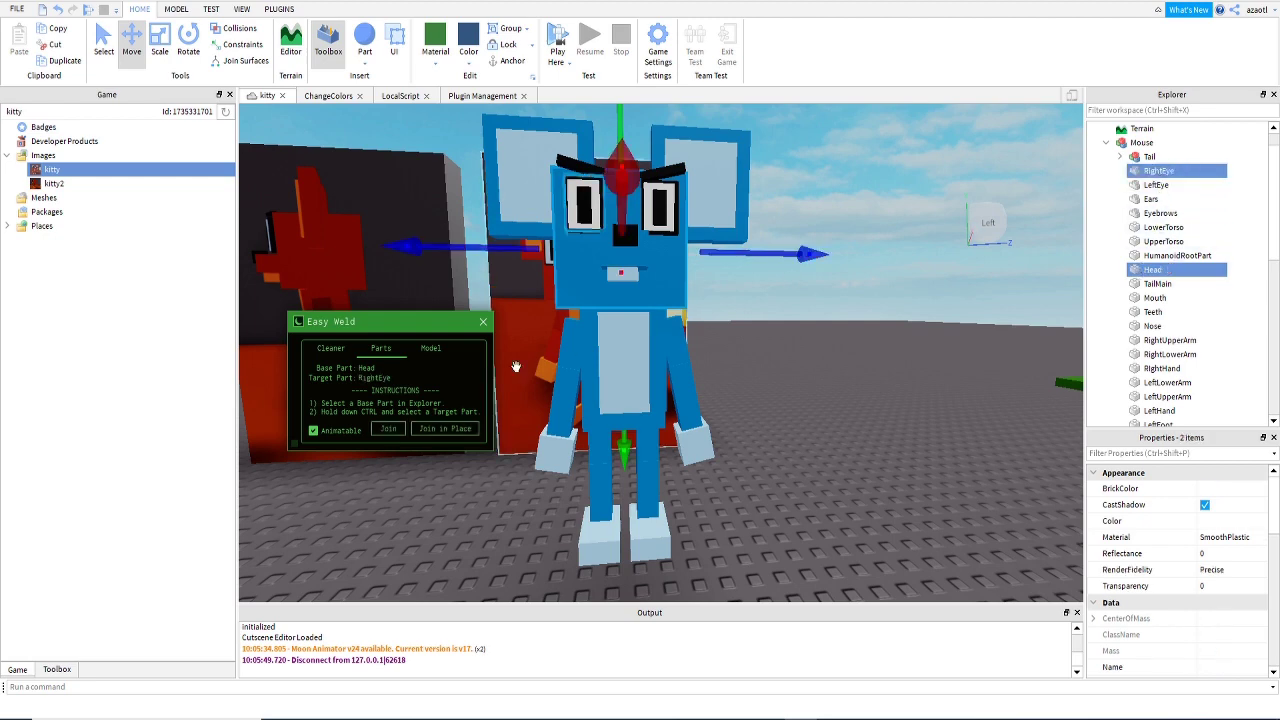
{"action": "left_click", "coordinate": [445, 428]}
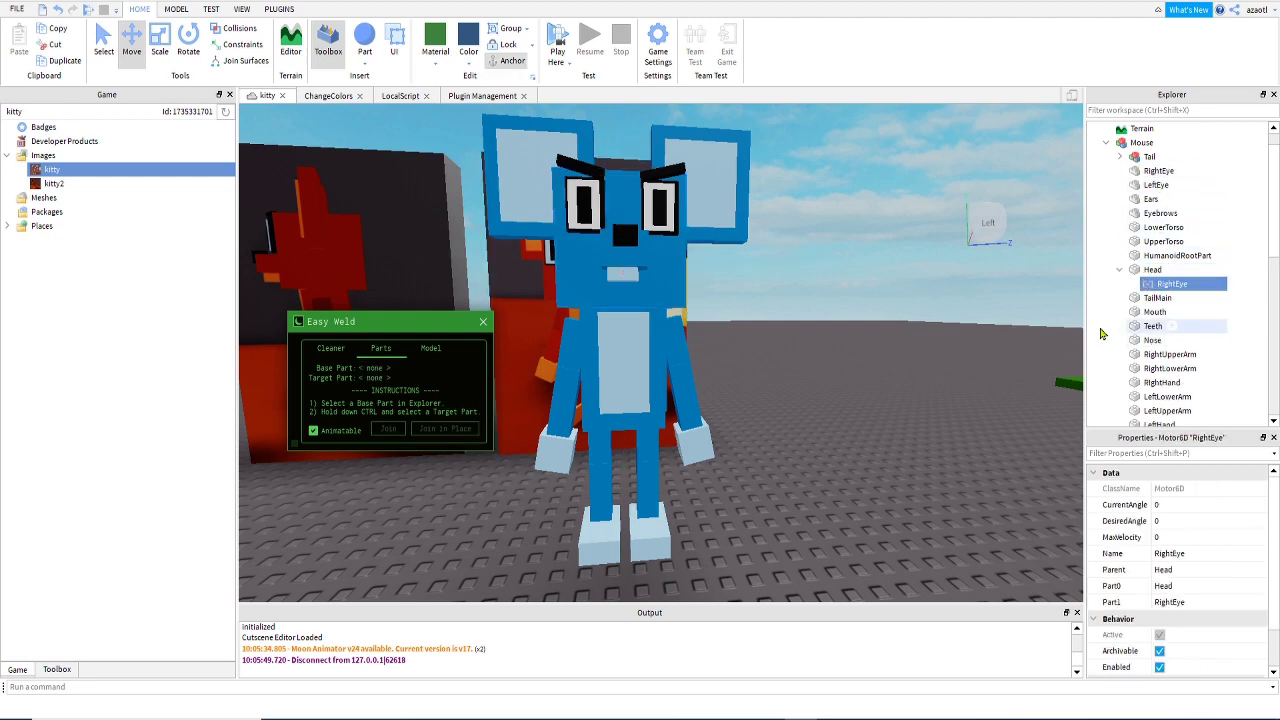
Join the mouse's LeftEye in place to its Head as base part, keeping Animatable enabled.
{"action": "left_click", "coordinate": [1154, 186]}
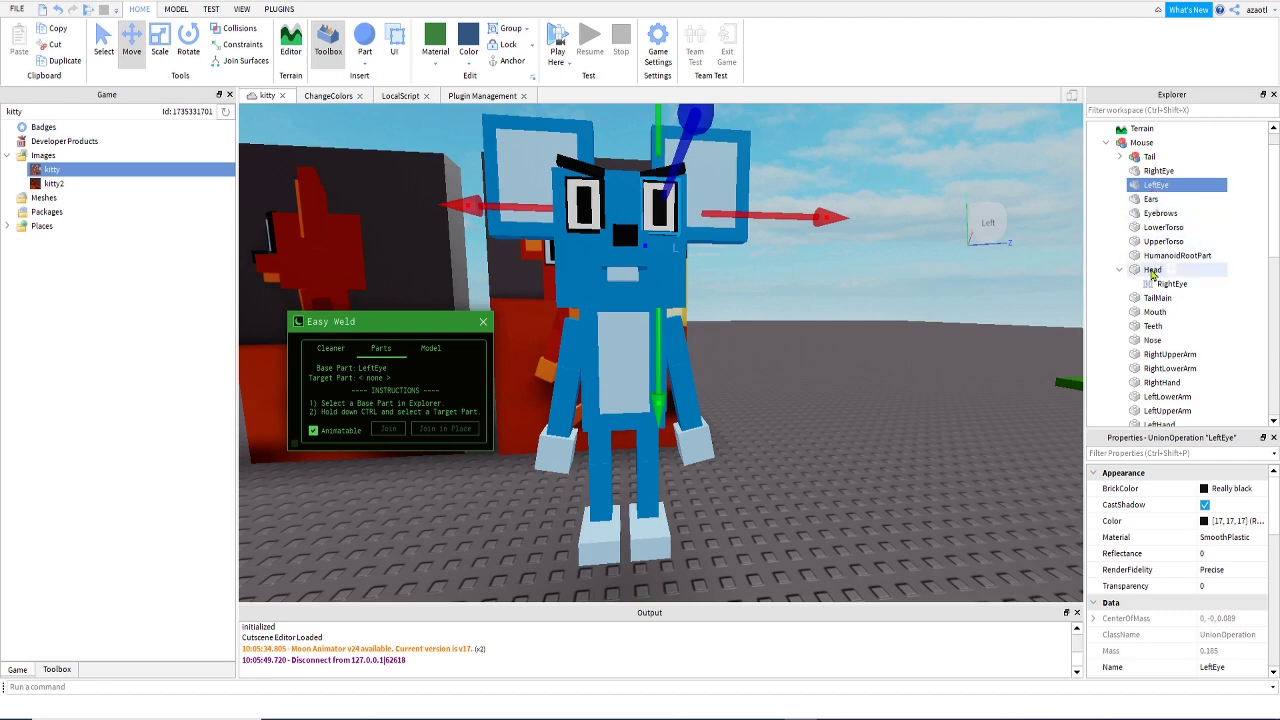
{"action": "left_click", "coordinate": [1153, 272]}
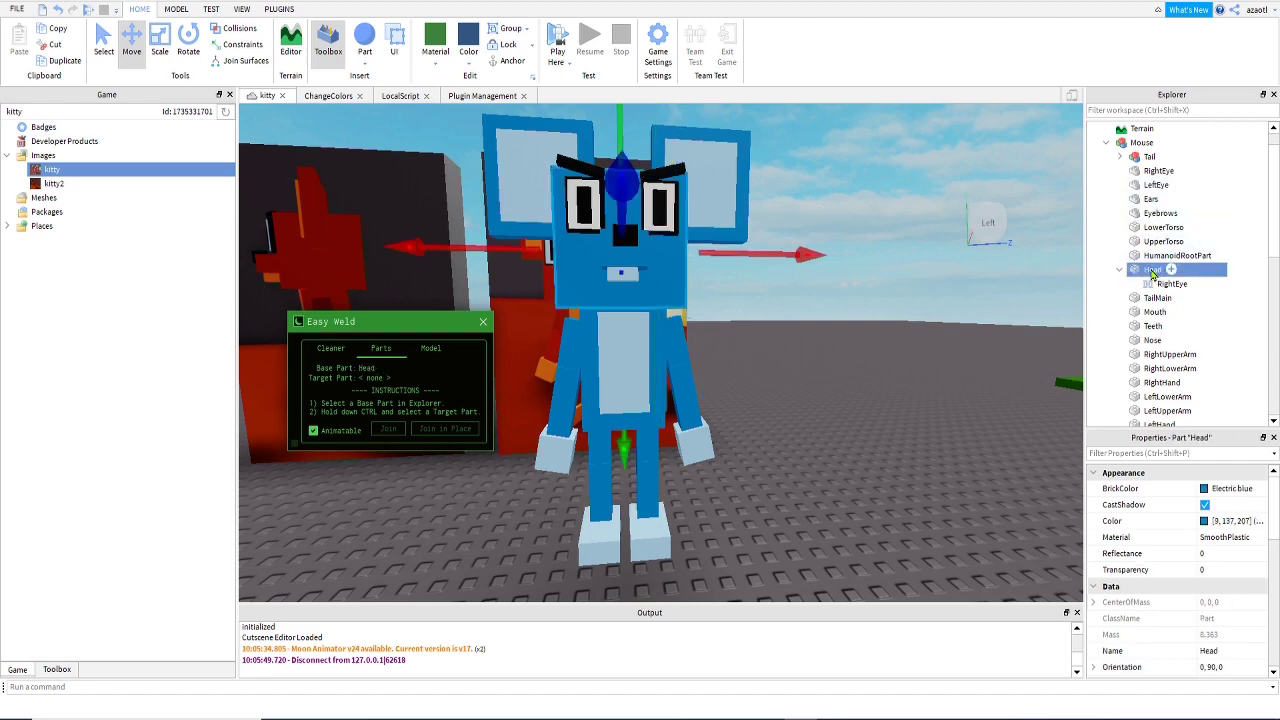
{"action": "left_click", "coordinate": [1152, 186], "text": "ctrl"}
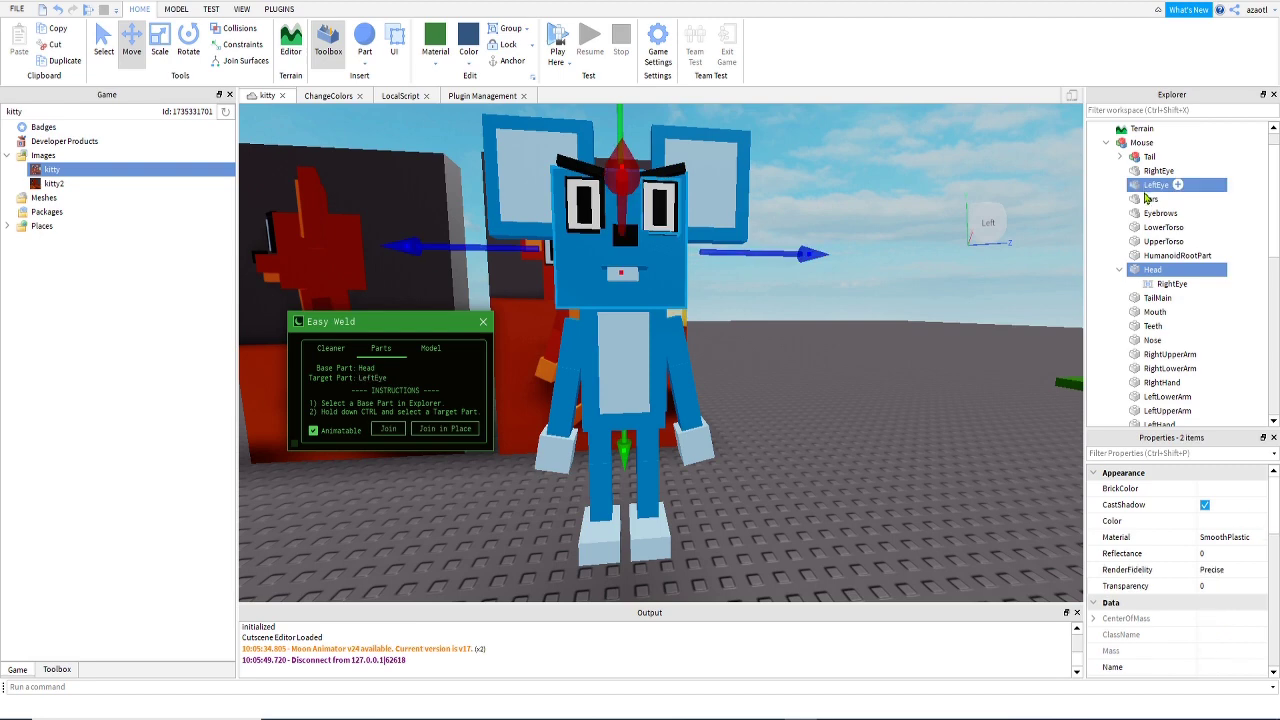
{"action": "left_click", "coordinate": [1160, 241]}
{"action": "left_click", "coordinate": [1152, 270]}
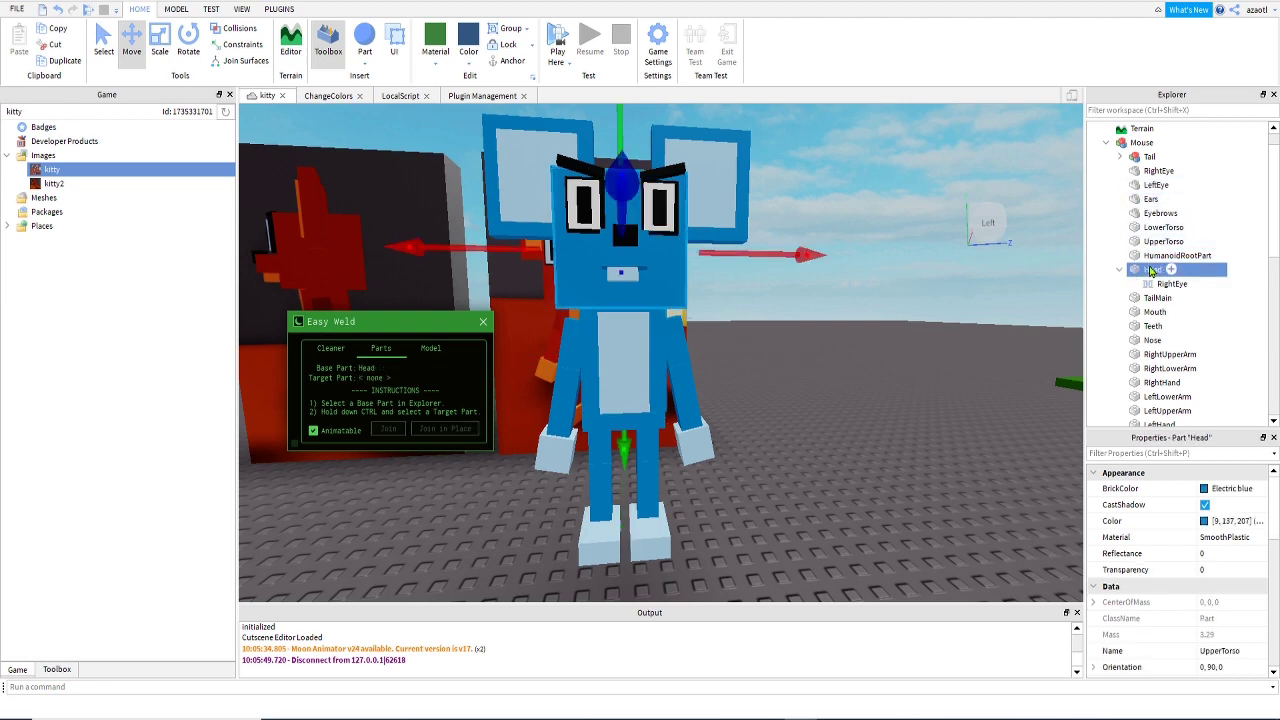
{"action": "left_click", "coordinate": [1152, 186], "text": "ctrl"}
{"action": "left_click", "coordinate": [445, 428]}
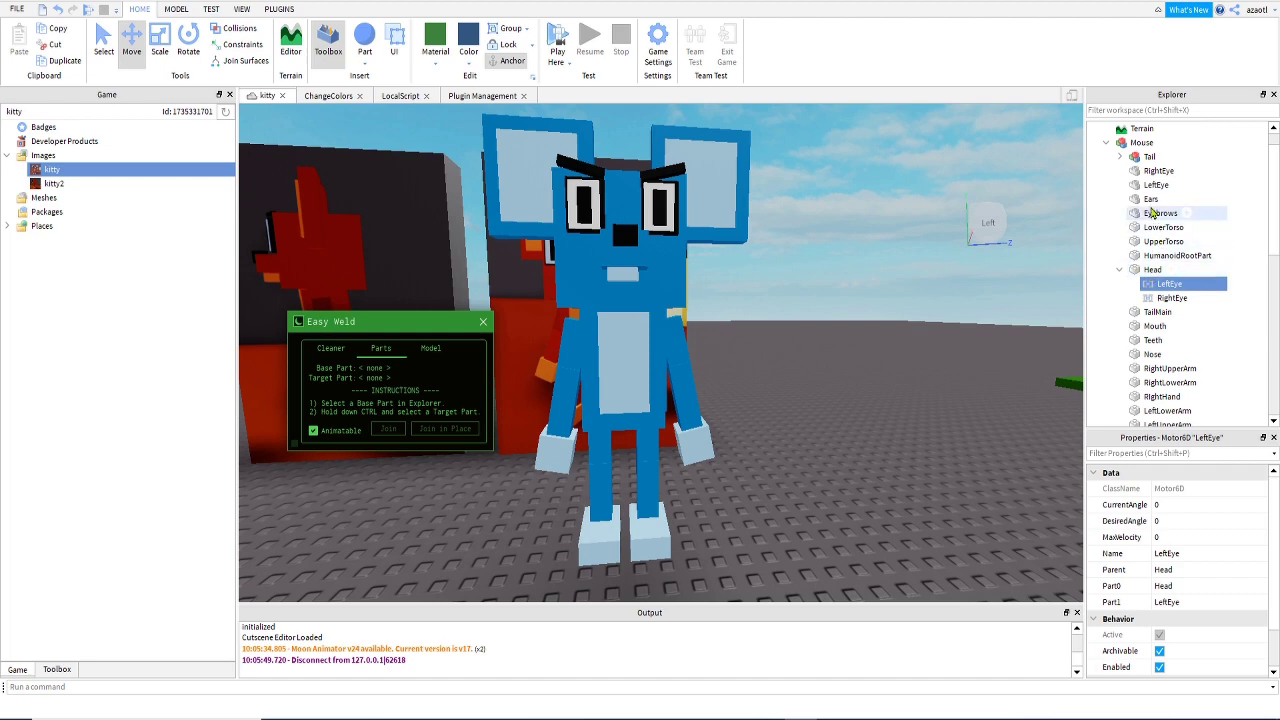
Join the mouse's Ears in place to its Head as base part, keeping Animatable enabled.
{"action": "left_click", "coordinate": [1151, 199]}
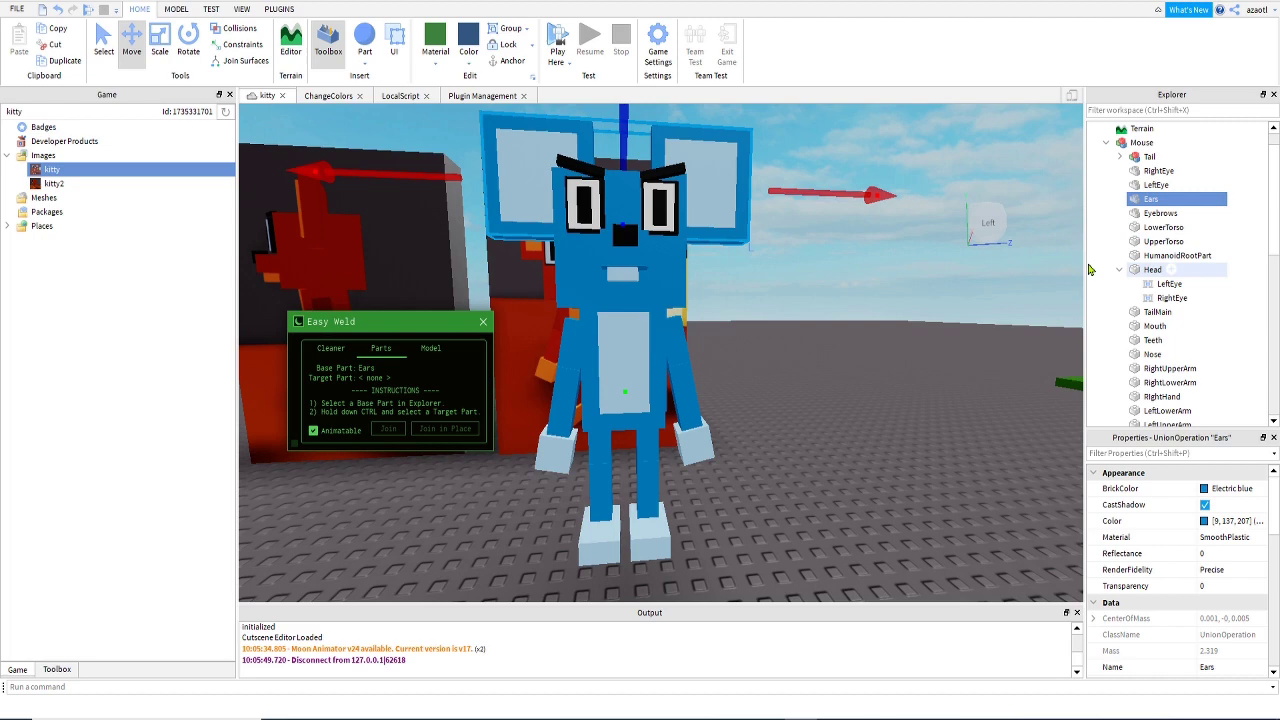
{"action": "left_click", "coordinate": [1152, 269]}
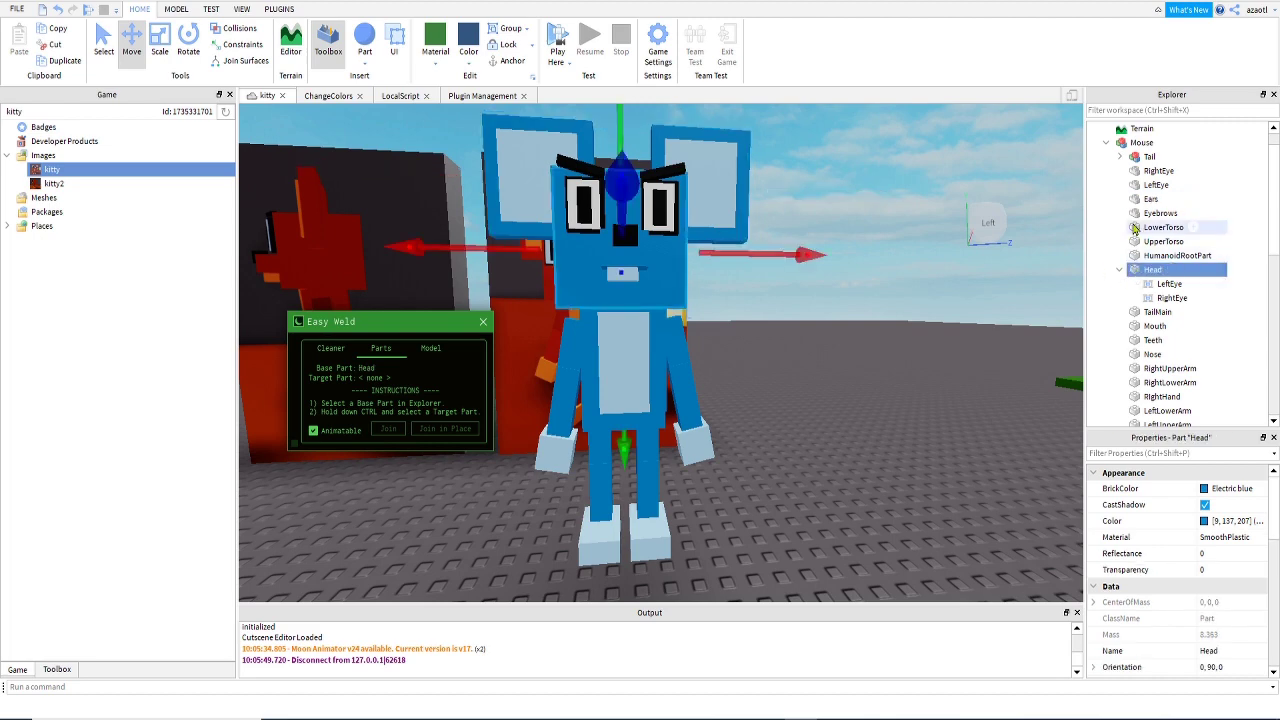
{"action": "left_click", "coordinate": [1150, 199], "text": "ctrl"}
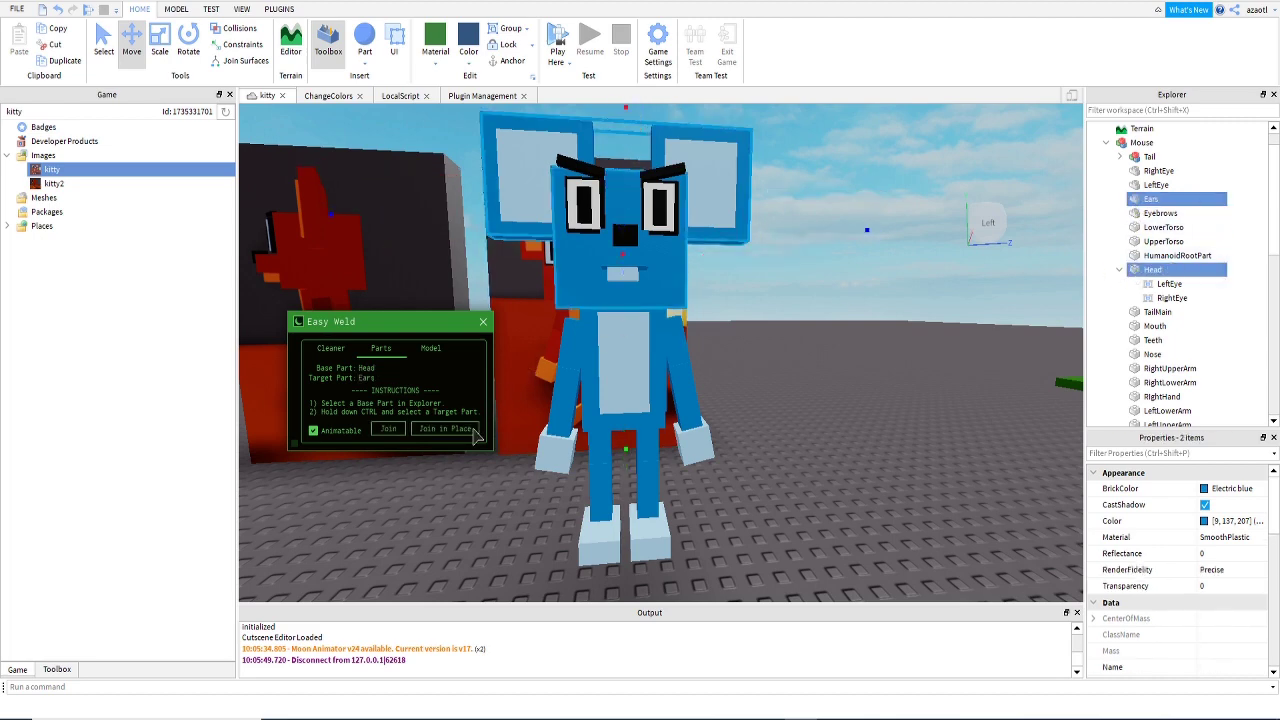
{"action": "left_click", "coordinate": [472, 431]}
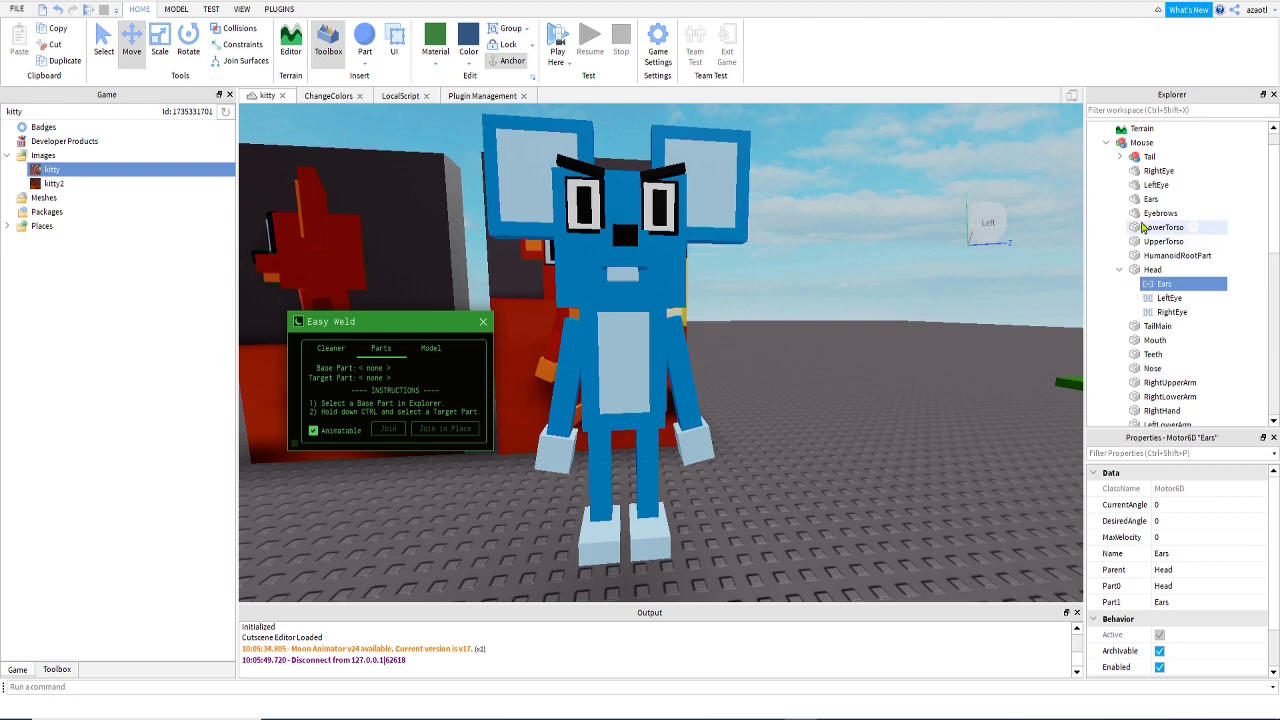
Join the mouse's Eyebrows in place to its Head as base part, keeping Animatable enabled.
{"action": "left_click", "coordinate": [1160, 213]}
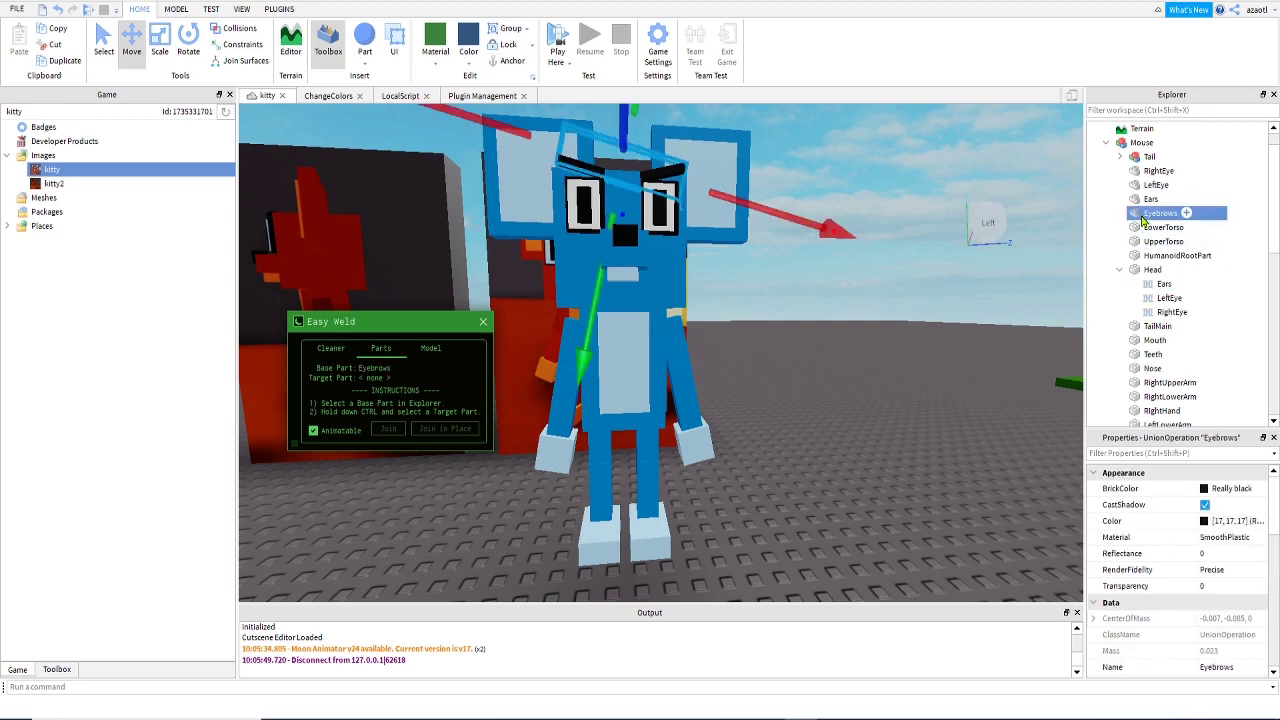
{"action": "left_click", "coordinate": [1152, 270]}
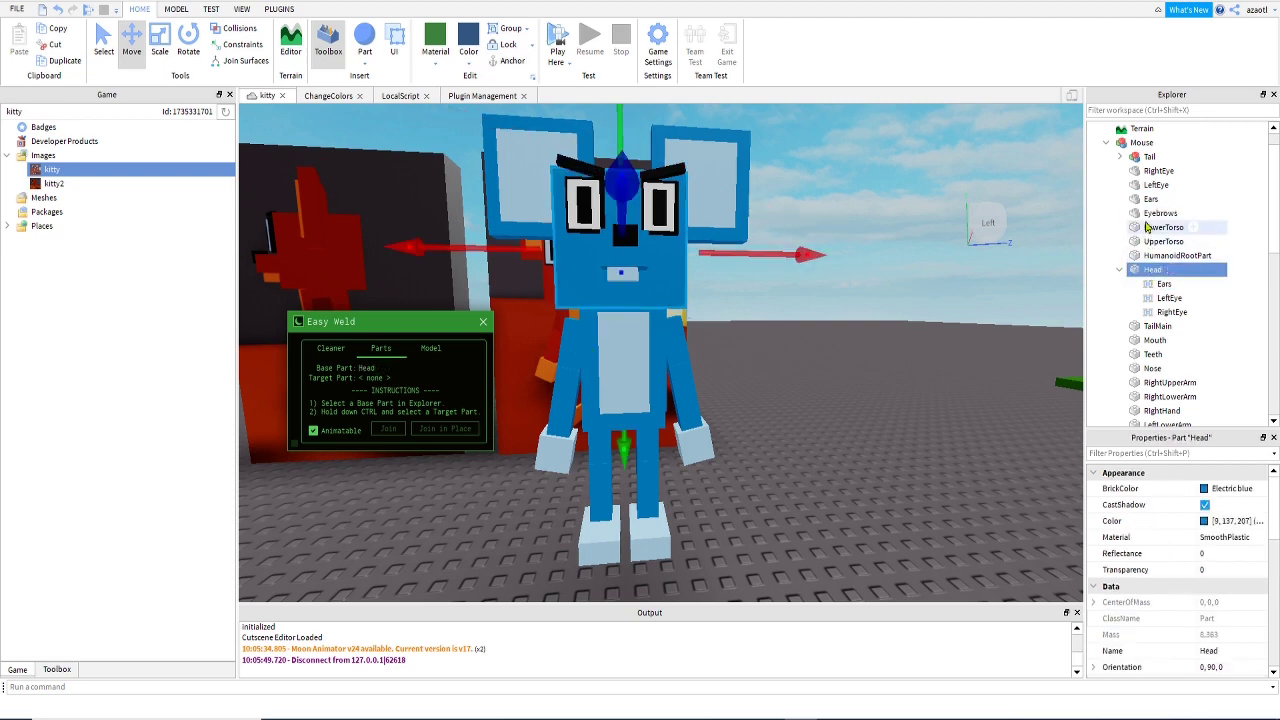
{"action": "left_click", "coordinate": [1160, 213], "text": "ctrl"}
{"action": "left_click", "coordinate": [458, 431]}
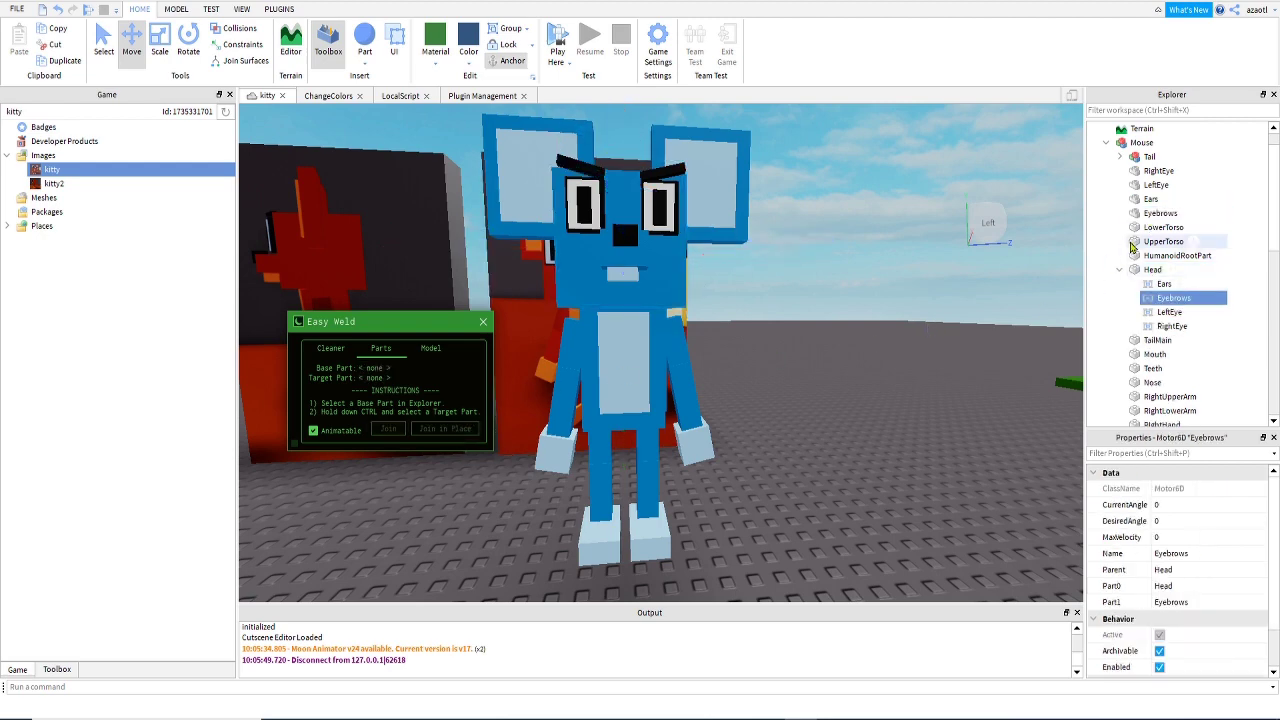
Join the mouse's UpperTorso in place to its LowerTorso as base part, keeping Animatable enabled.
{"action": "left_click", "coordinate": [1142, 228]}
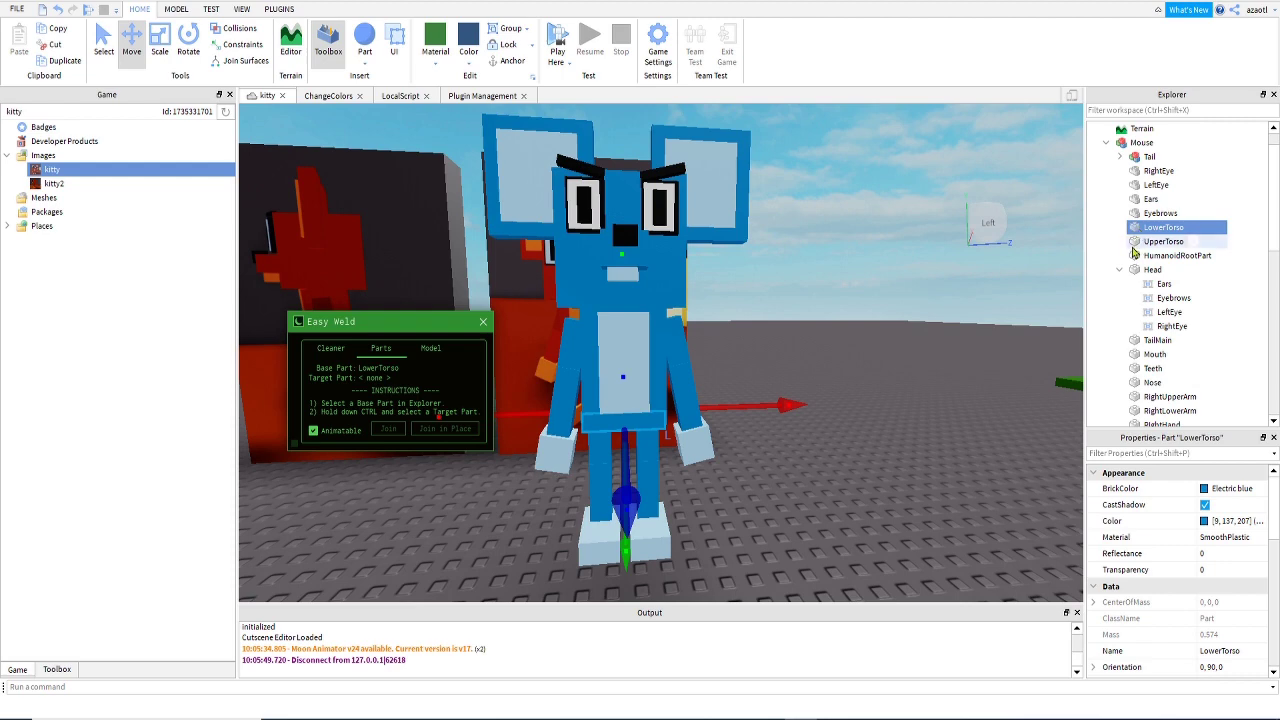
{"action": "left_click", "coordinate": [1150, 242]}
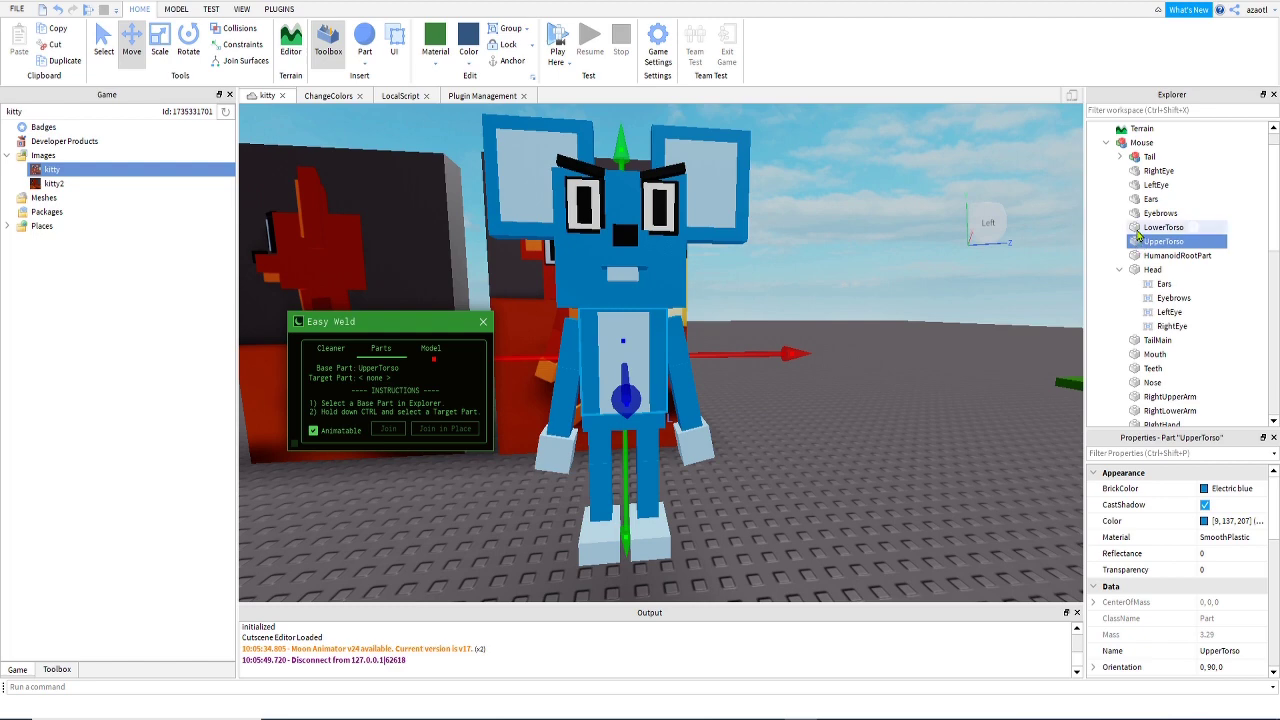
{"action": "left_click", "coordinate": [1150, 228]}
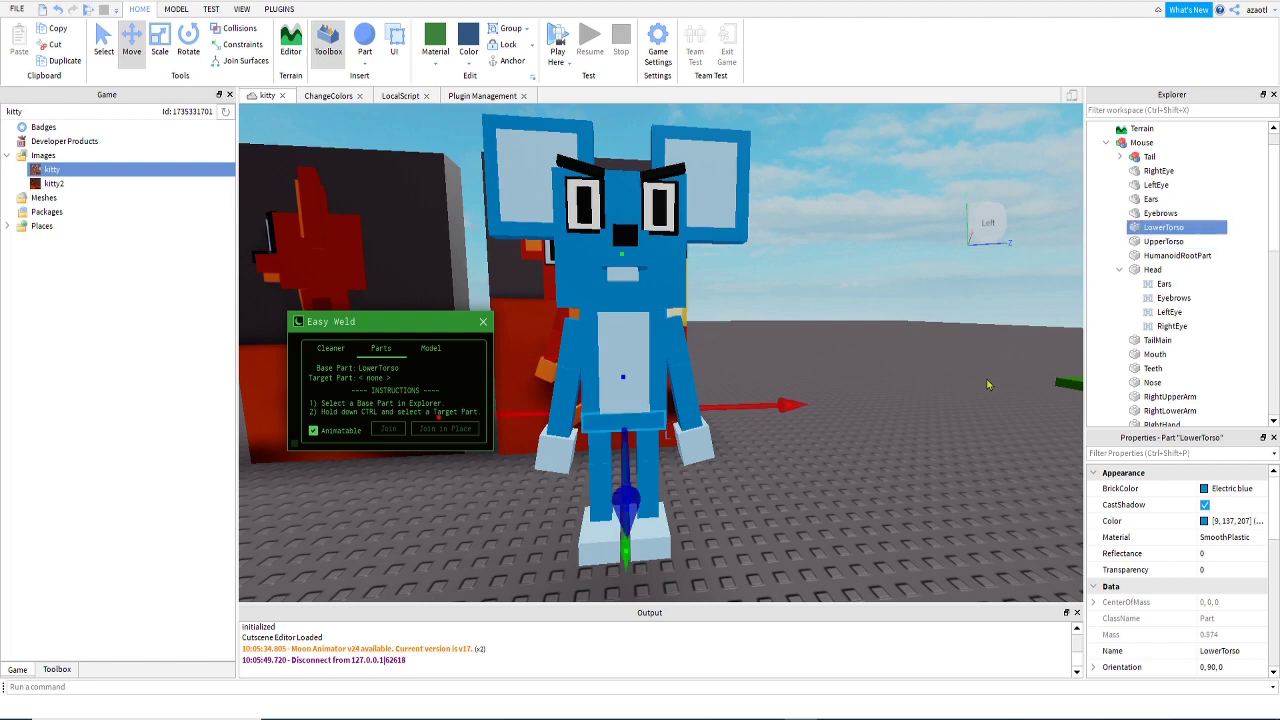
{"action": "left_click", "coordinate": [1170, 255]}
{"action": "left_click", "coordinate": [1150, 228]}
{"action": "left_click", "coordinate": [1163, 243], "text": "ctrl"}
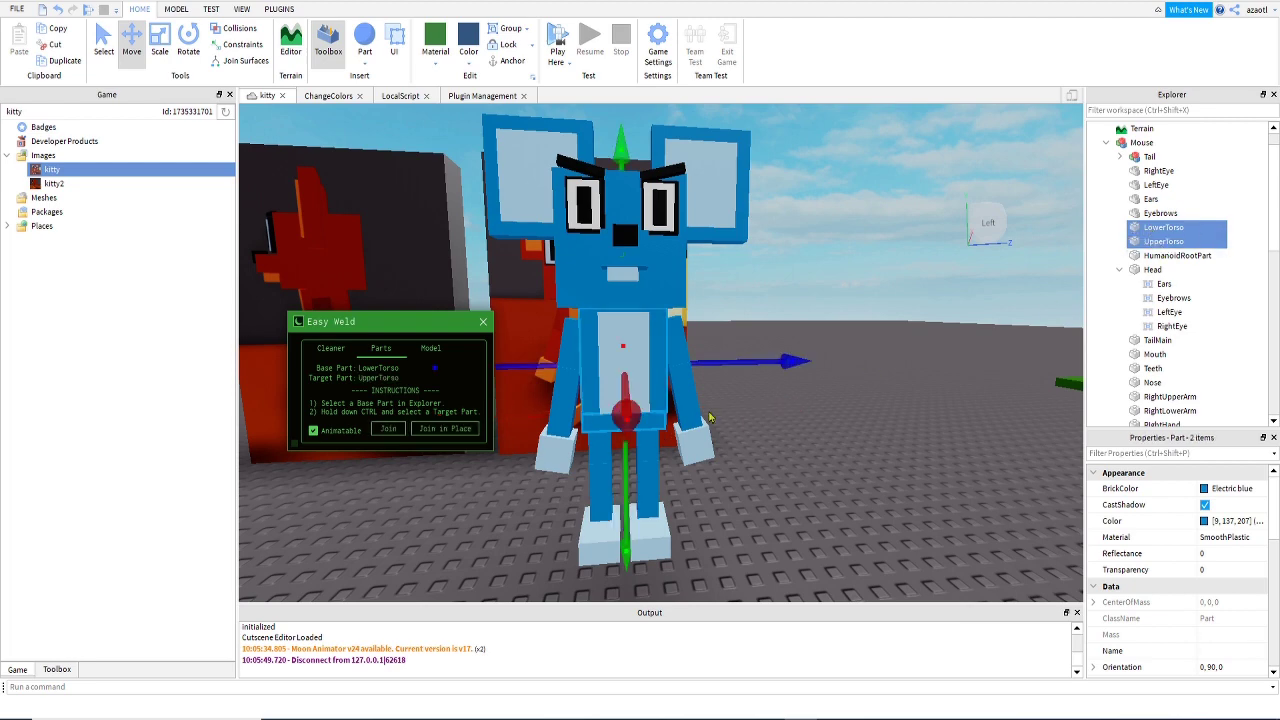
{"action": "left_click", "coordinate": [440, 437]}
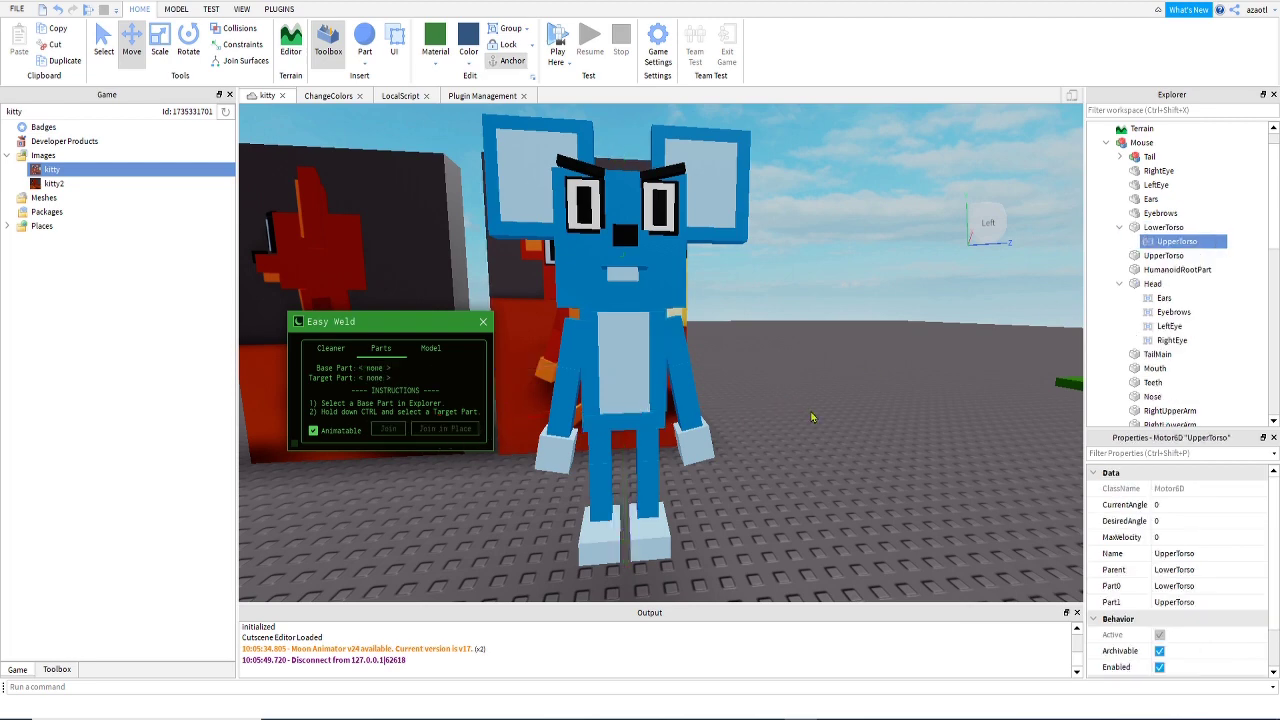
Join the mouse's LowerTorso in place to its HumanoidRootPart as base part, keeping Animatable enabled.
{"action": "left_click", "coordinate": [1162, 256]}
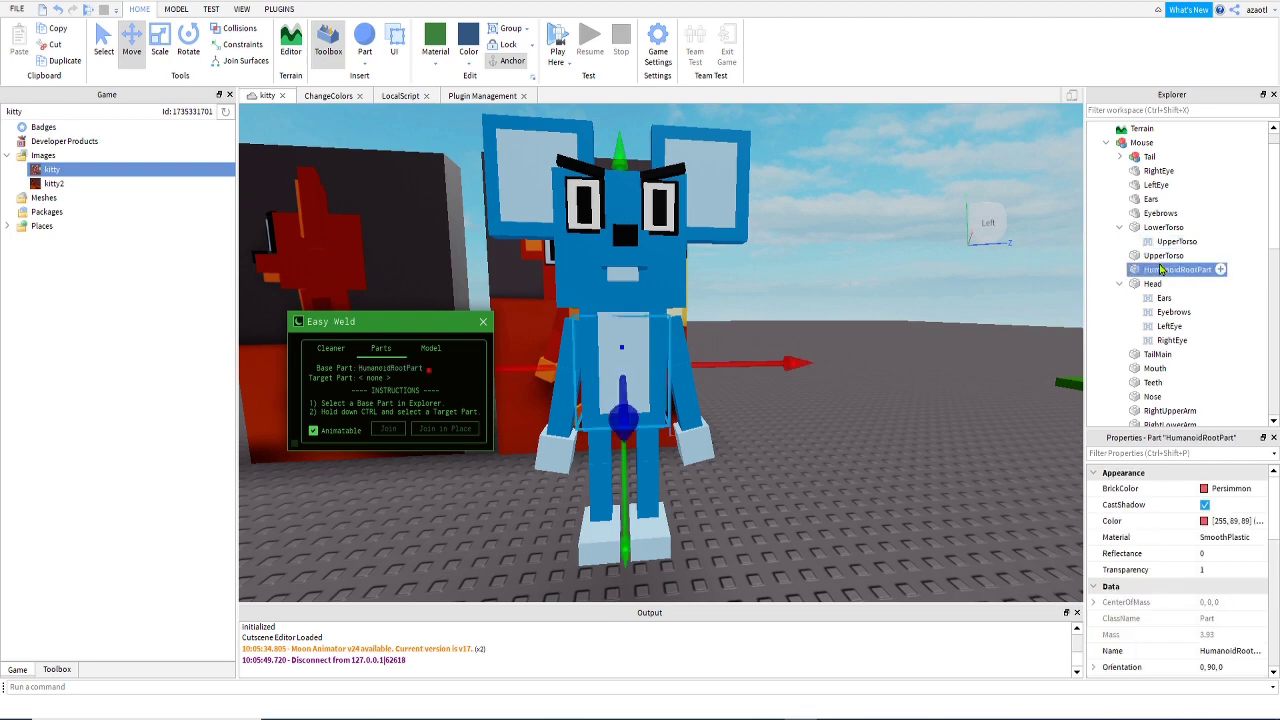
{"action": "left_click", "coordinate": [1163, 228]}
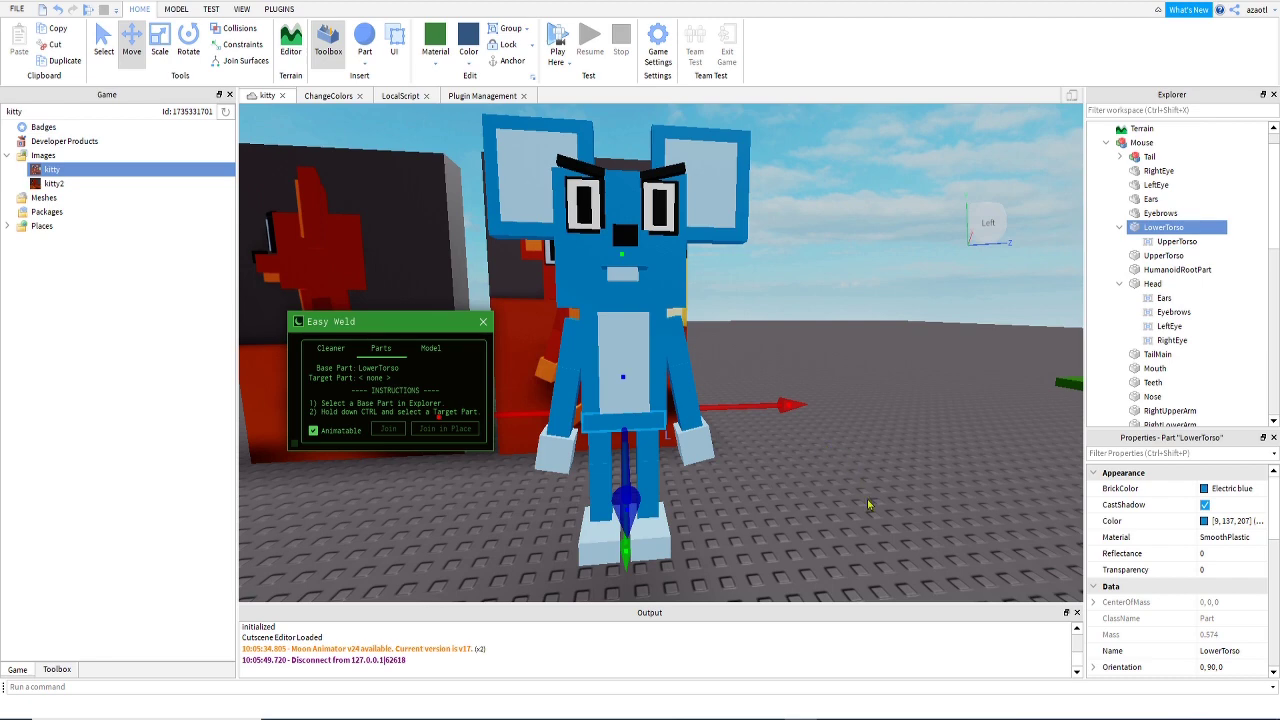
{"action": "scroll", "coordinate": [1208, 368], "scroll_direction": "down", "scroll_amount": 3}
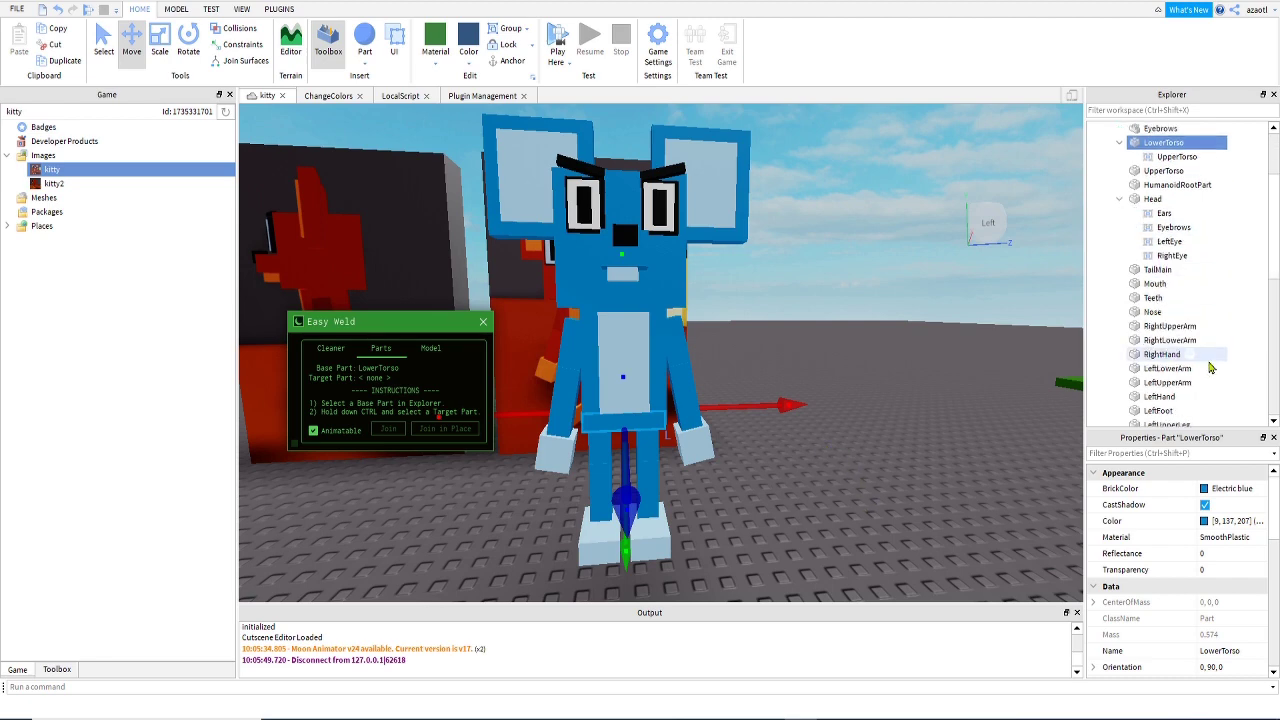
{"action": "scroll", "coordinate": [1205, 372], "scroll_direction": "up", "scroll_amount": 1}
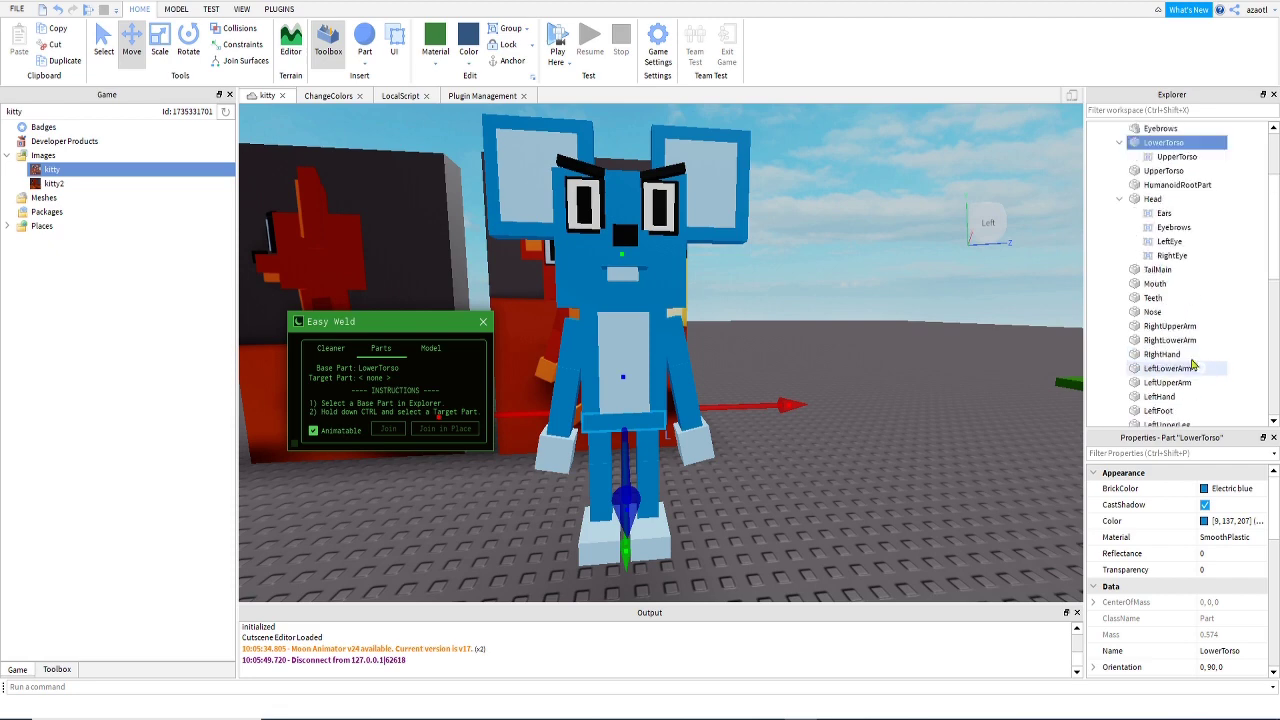
{"action": "left_click", "coordinate": [1176, 185]}
{"action": "scroll", "coordinate": [1175, 333], "scroll_direction": "up", "scroll_amount": 2}
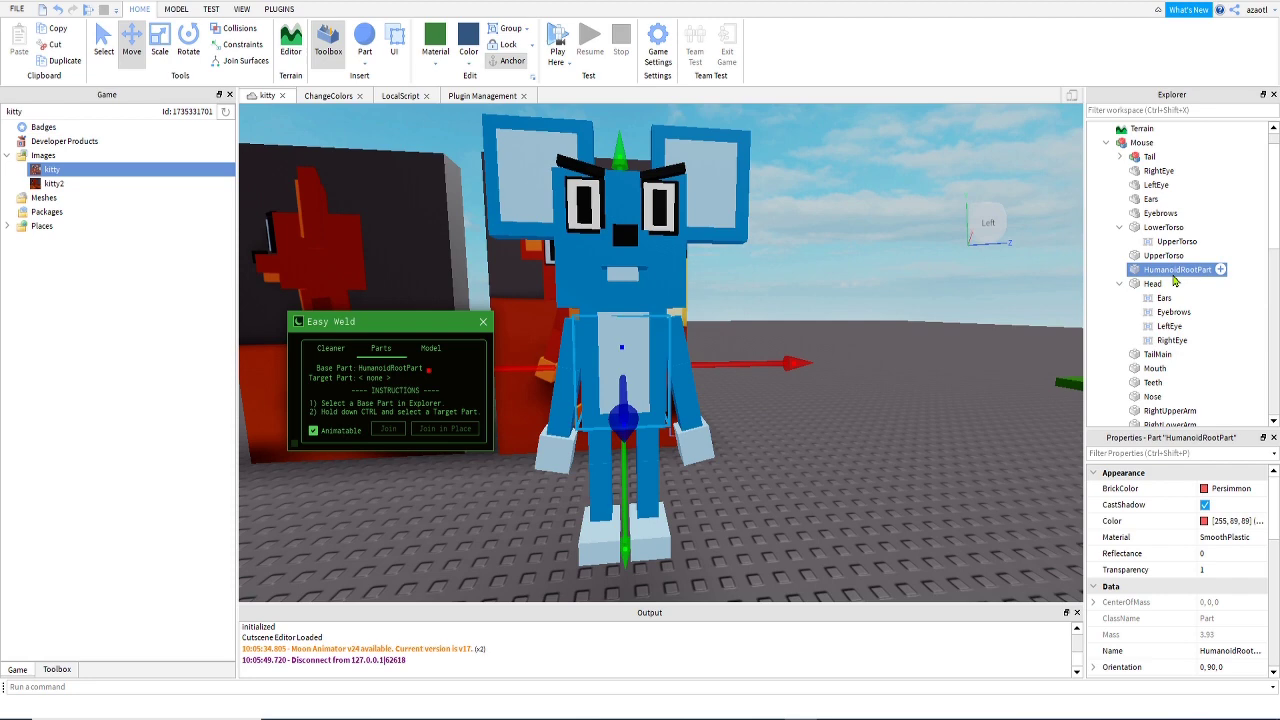
{"action": "left_click", "coordinate": [1164, 230], "text": "ctrl"}
{"action": "left_click", "coordinate": [450, 429]}
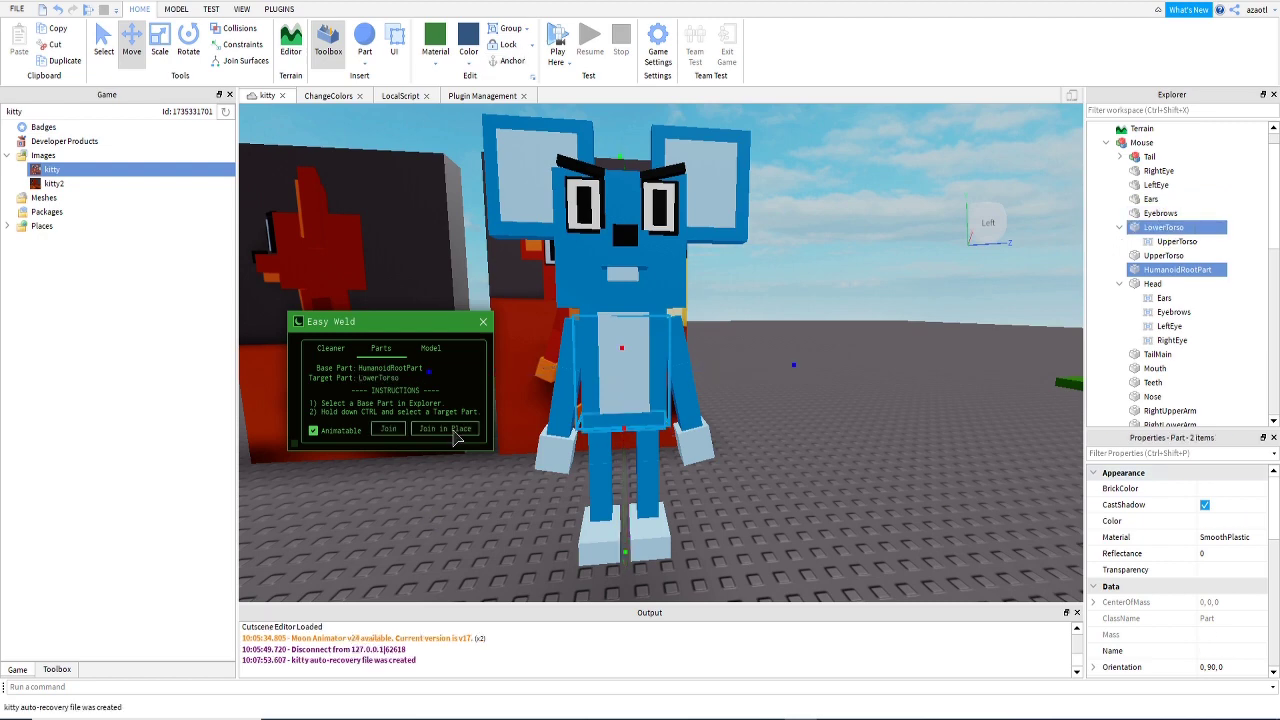
{"action": "left_click", "coordinate": [453, 430]}
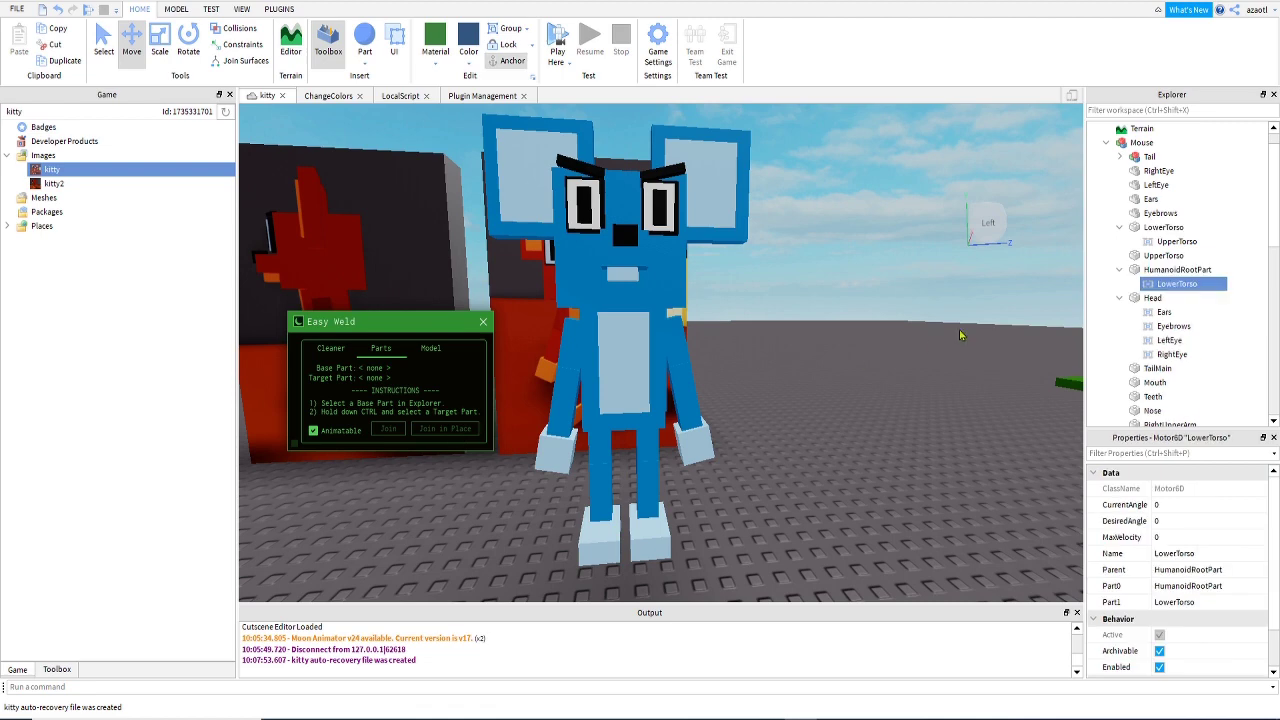
Join the mouse's Mouth in place to its Head as base part, keeping Animatable enabled.
{"action": "left_click", "coordinate": [1150, 257]}
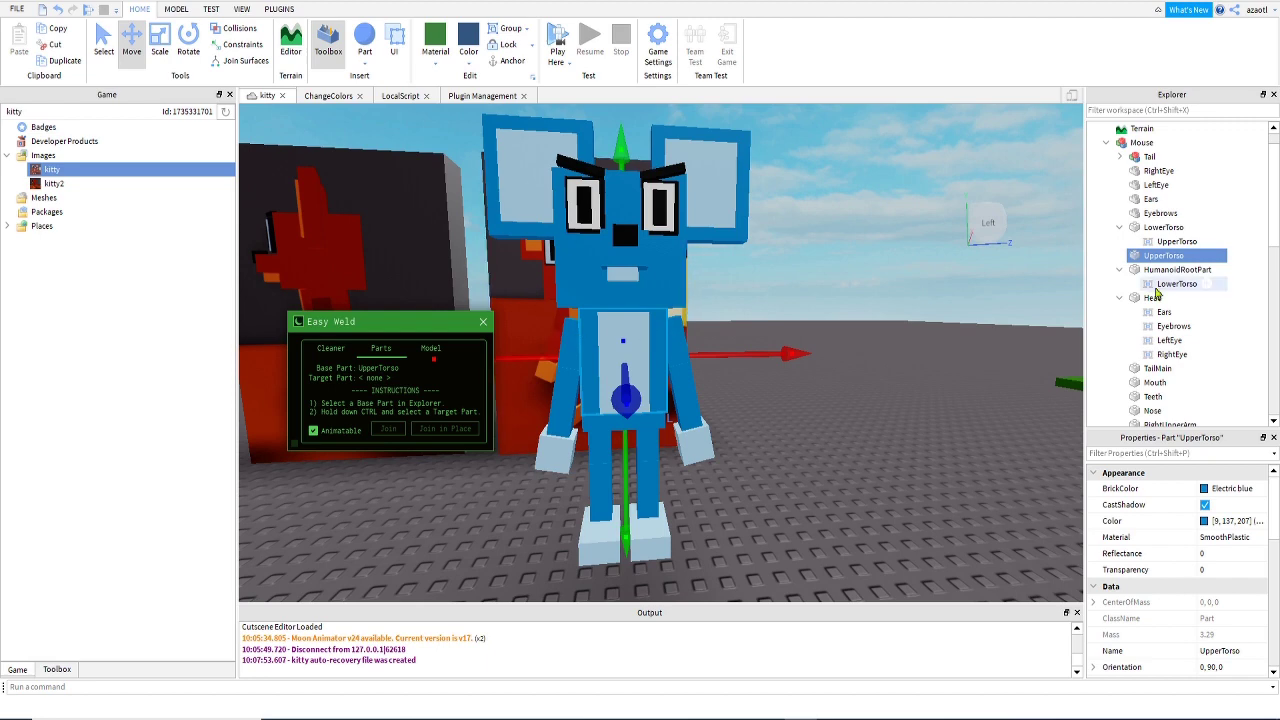
{"action": "left_click", "coordinate": [1120, 298]}
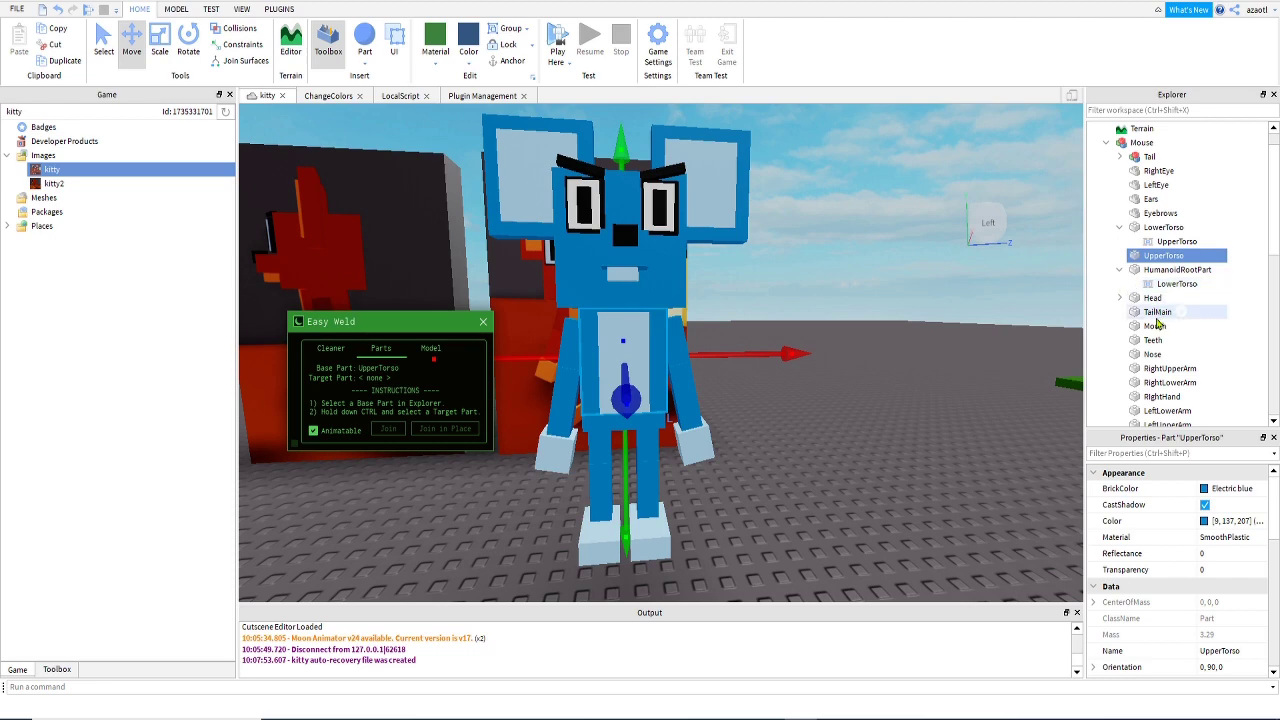
{"action": "left_click", "coordinate": [1155, 327]}
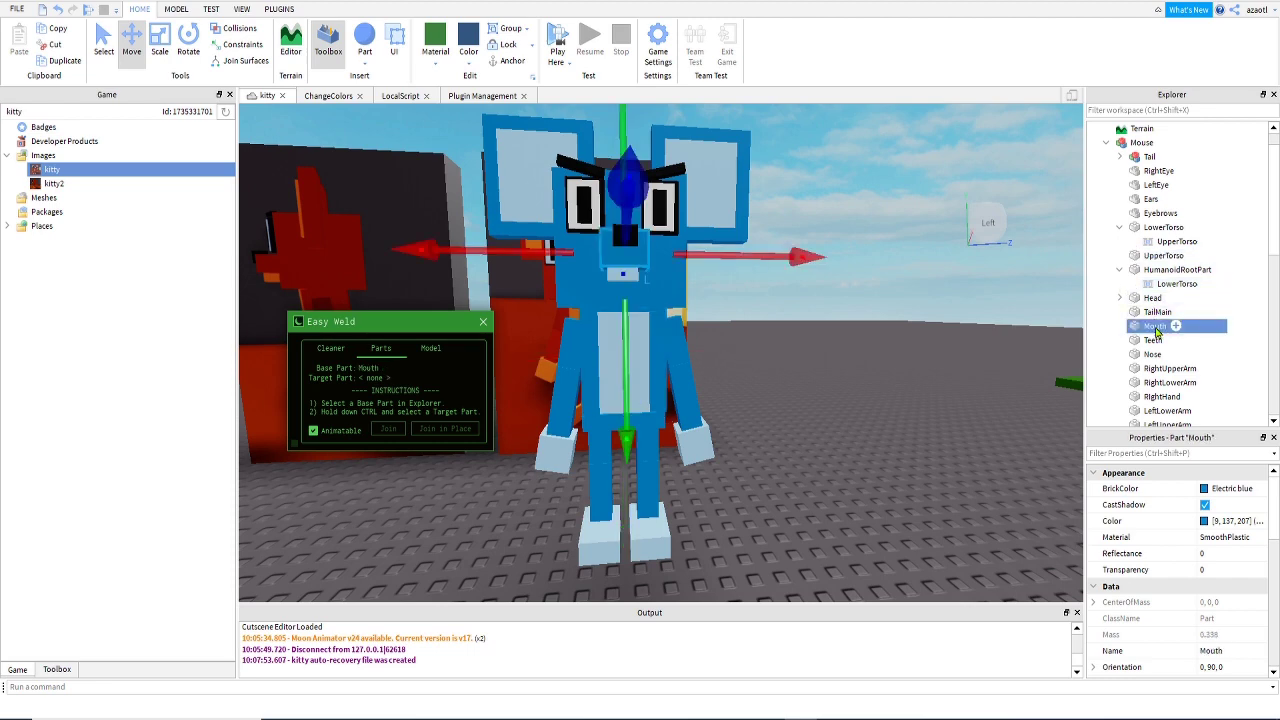
{"action": "left_click", "coordinate": [1150, 298]}
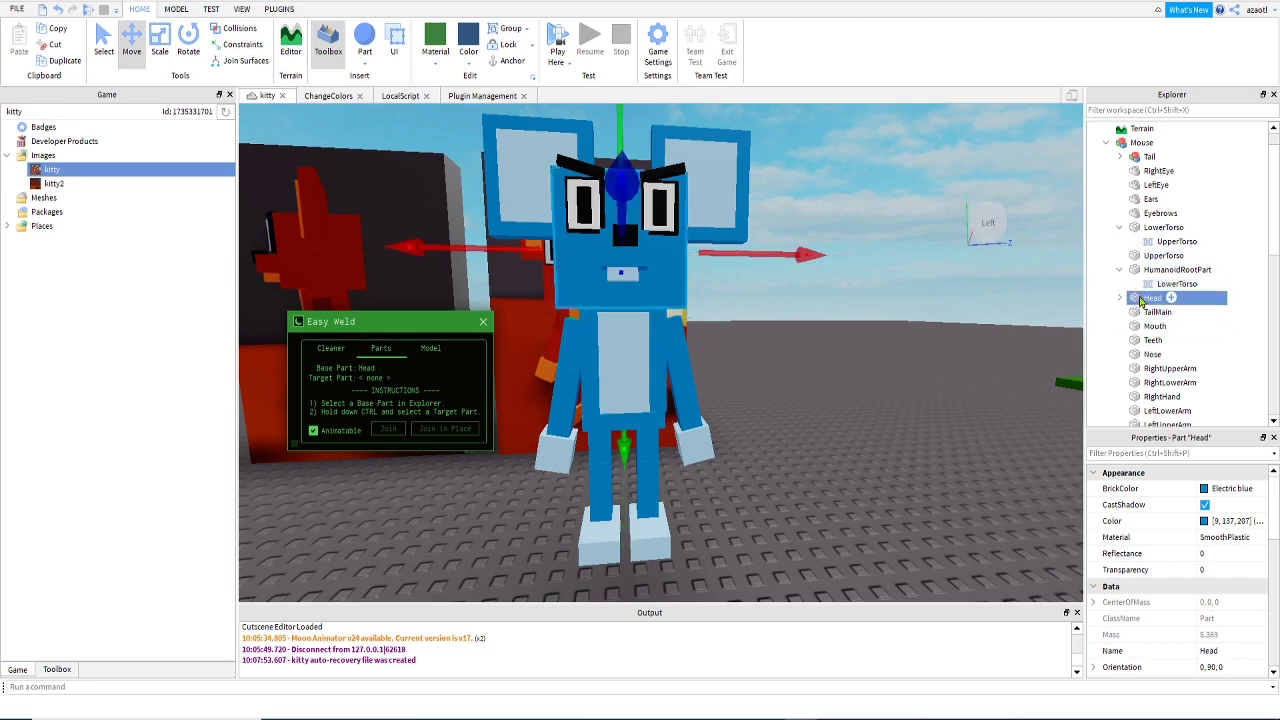
{"action": "left_click", "coordinate": [1155, 326], "text": "ctrl"}
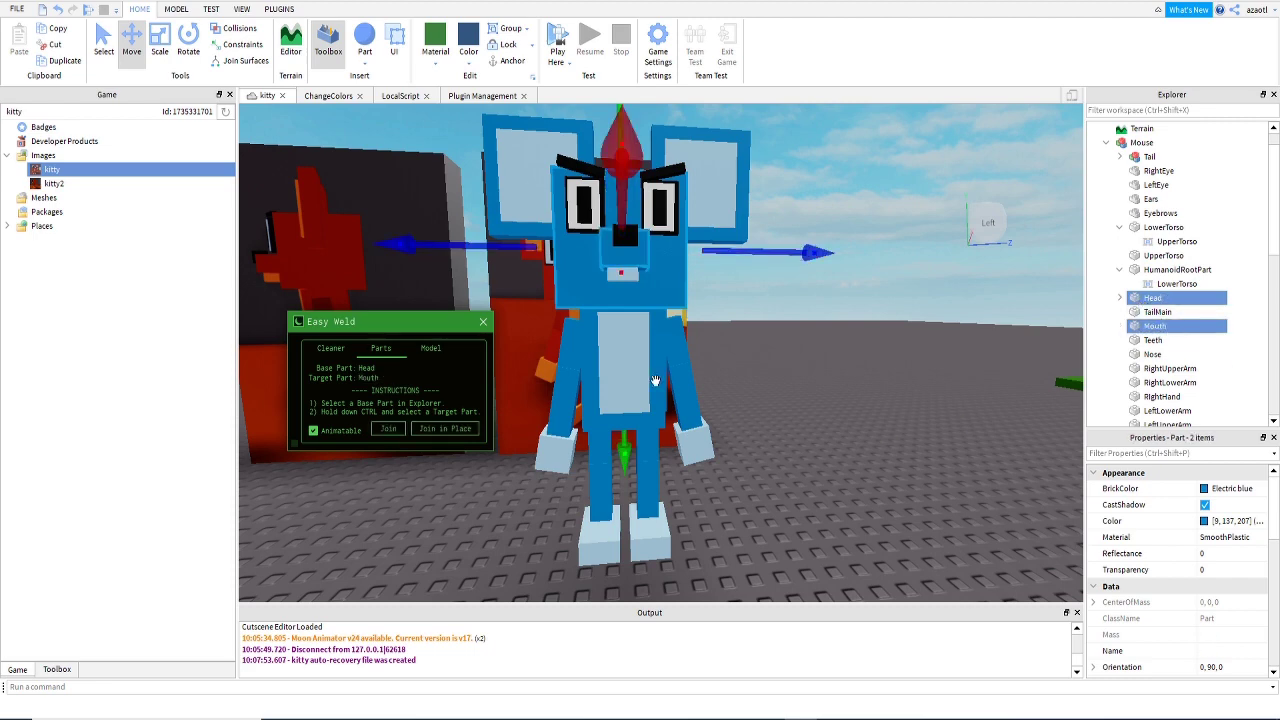
{"action": "left_click", "coordinate": [440, 432]}
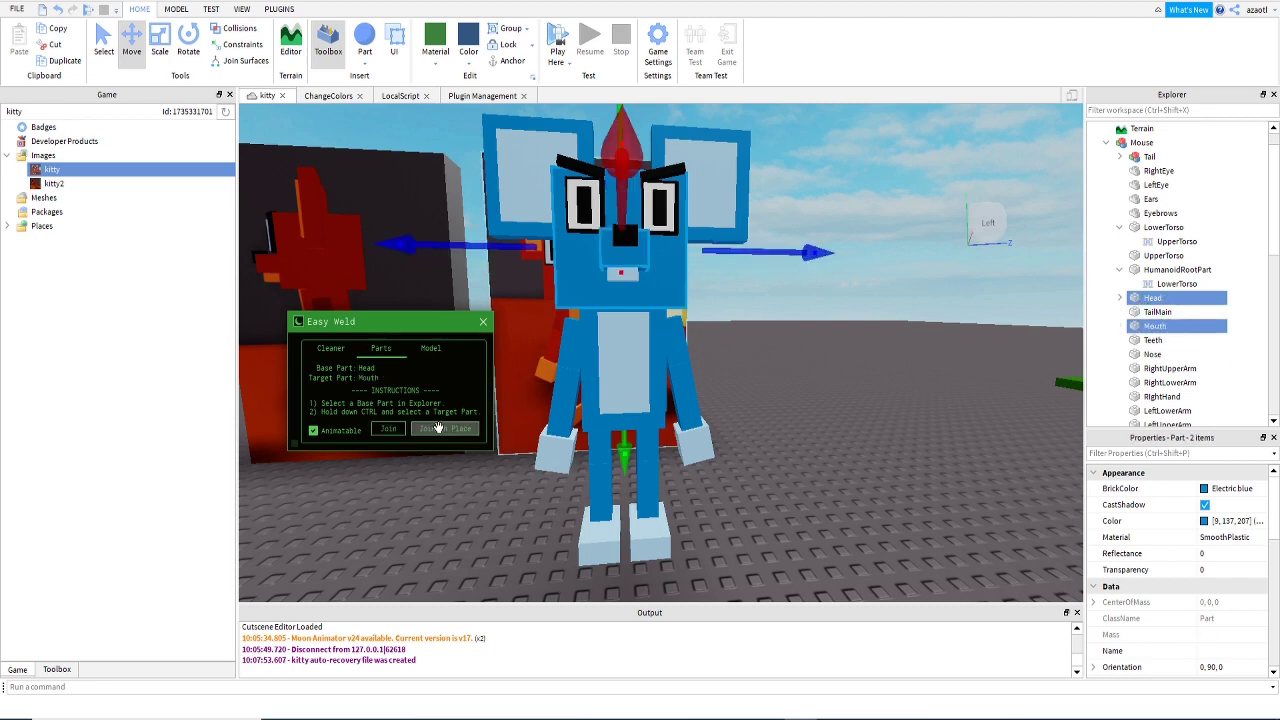
Join the mouse's Teeth in place to its Head as base part, keeping Animatable enabled.
{"action": "left_click", "coordinate": [1120, 298]}
{"action": "left_click", "coordinate": [1151, 340]}
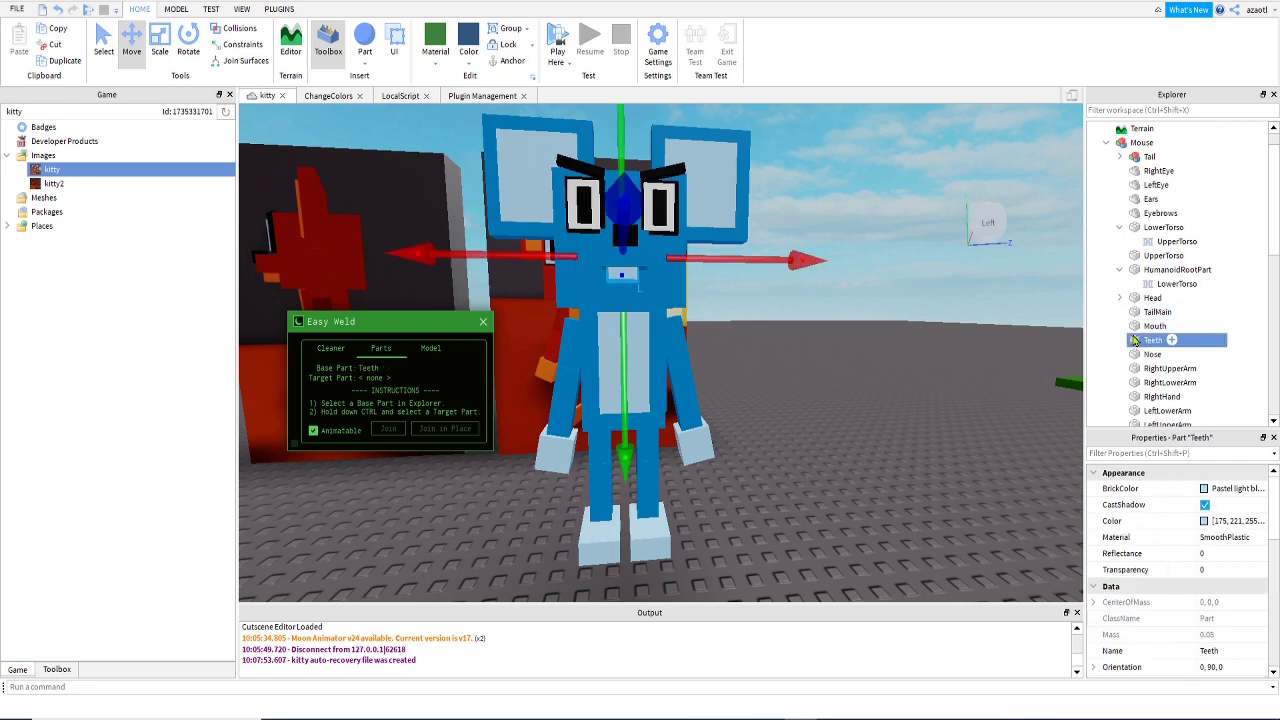
{"action": "left_click", "coordinate": [1152, 298]}
{"action": "left_click", "coordinate": [1152, 340], "text": "ctrl"}
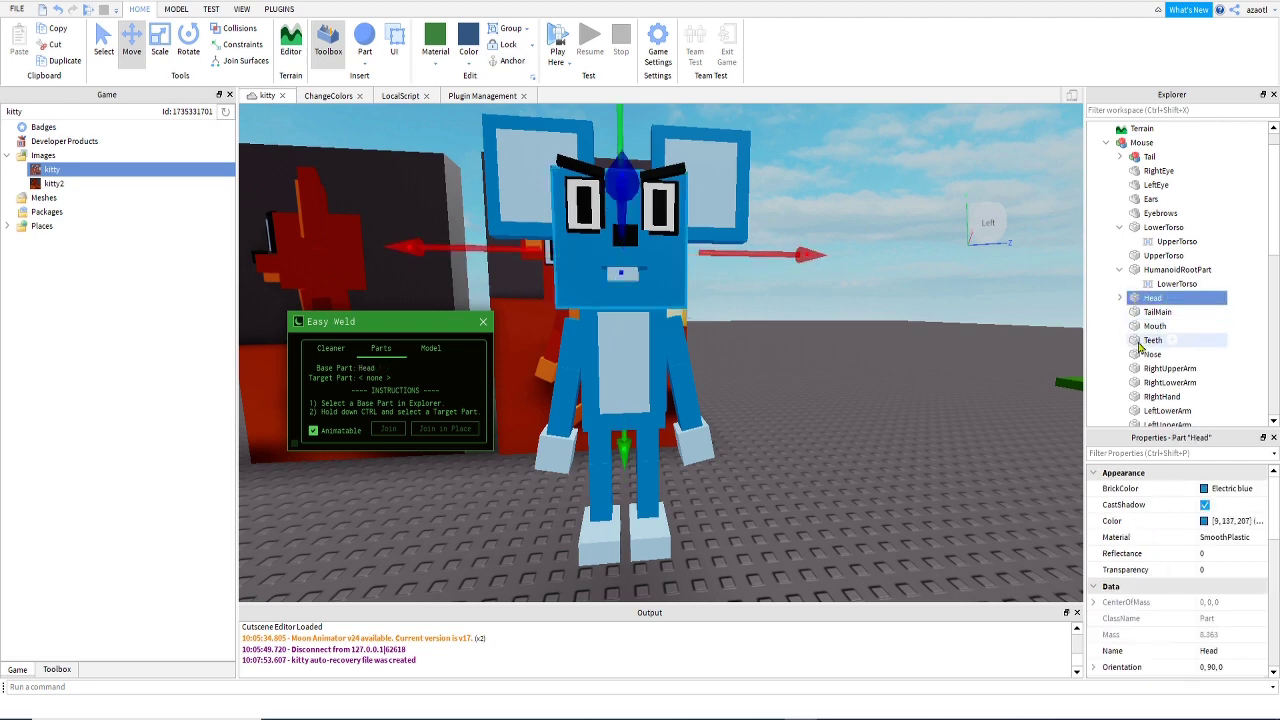
{"action": "left_click", "coordinate": [451, 430]}
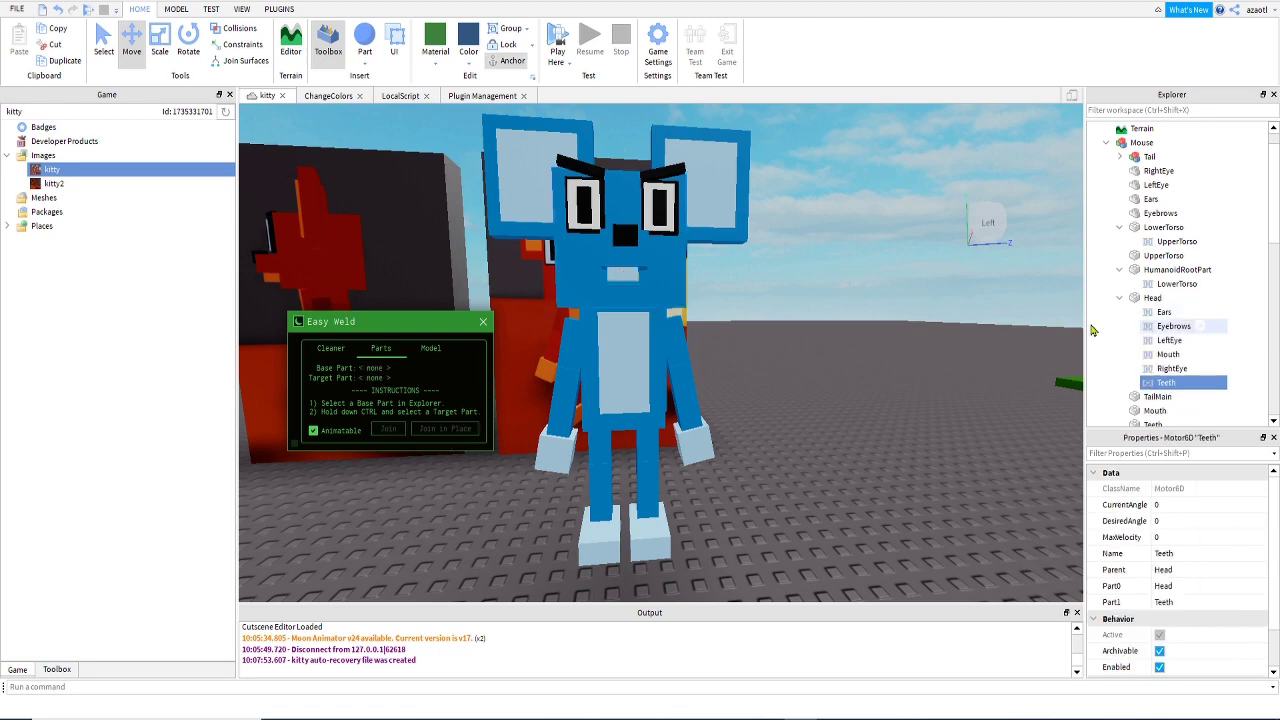
Join the mouse's Nose in place to its Head as base part, keeping Animatable enabled.
{"action": "left_click", "coordinate": [1120, 299]}
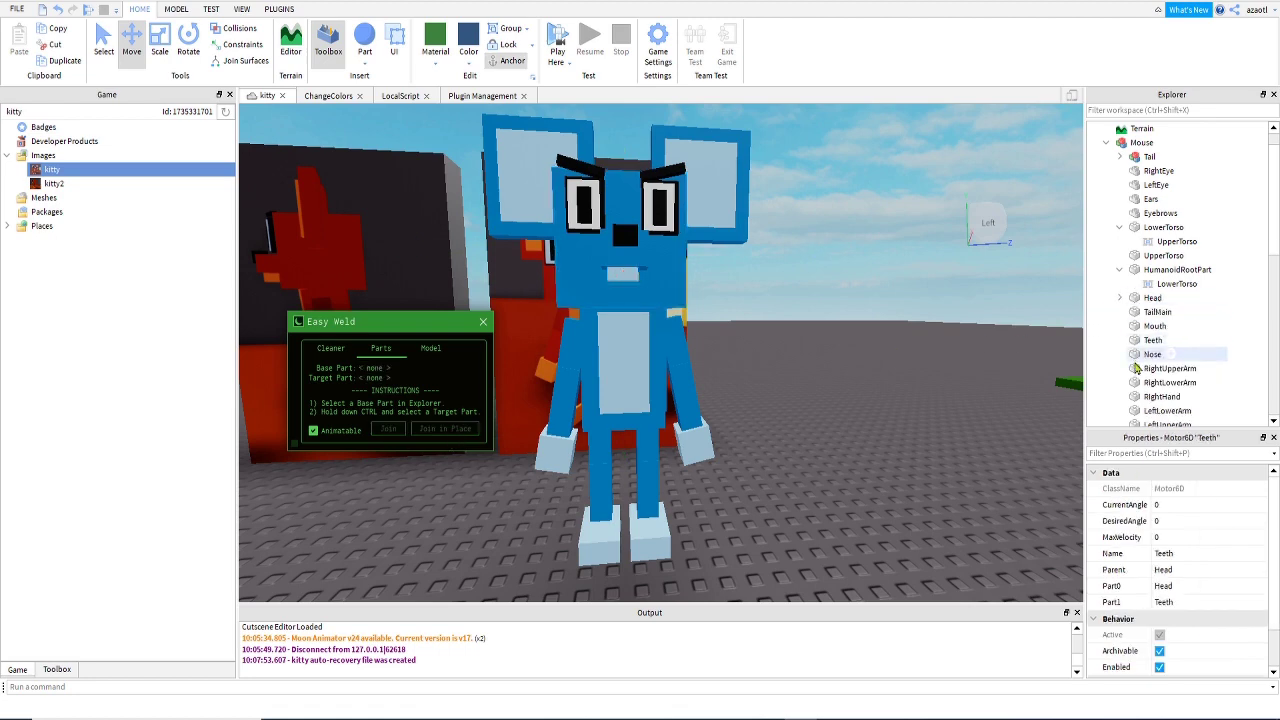
{"action": "scroll", "coordinate": [1136, 370], "scroll_direction": "down", "scroll_amount": 1}
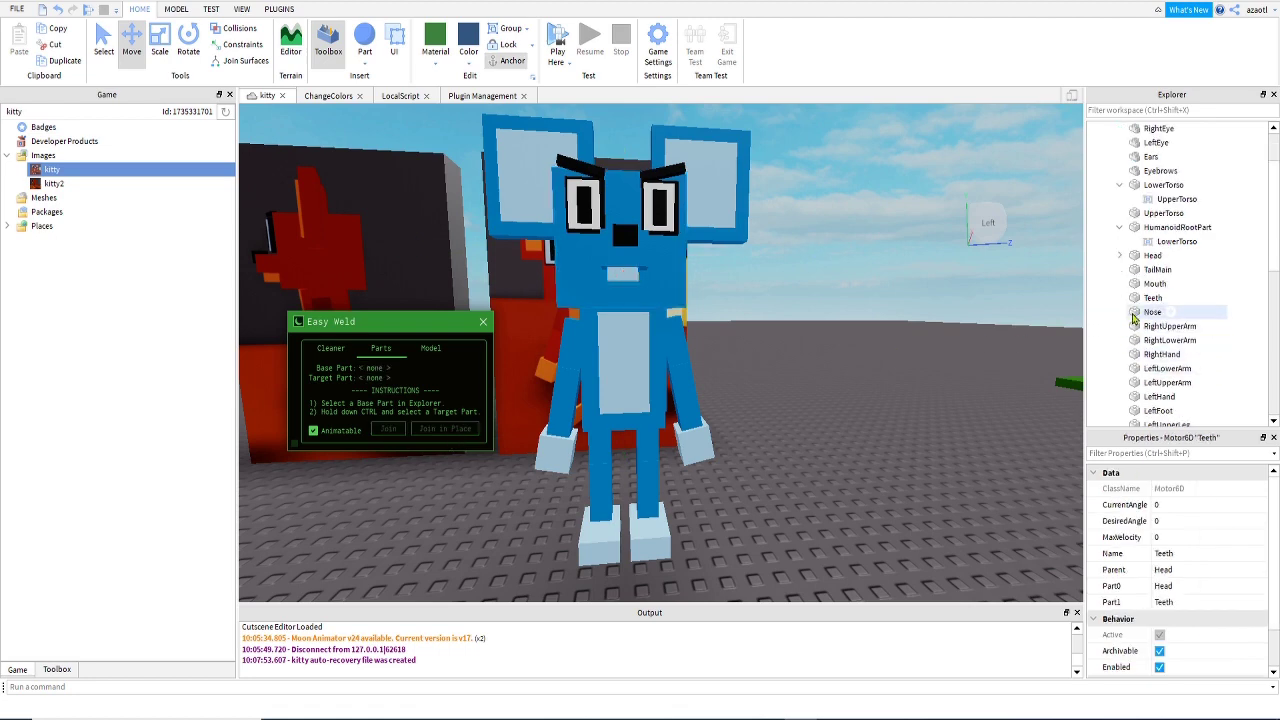
{"action": "left_click", "coordinate": [1145, 313]}
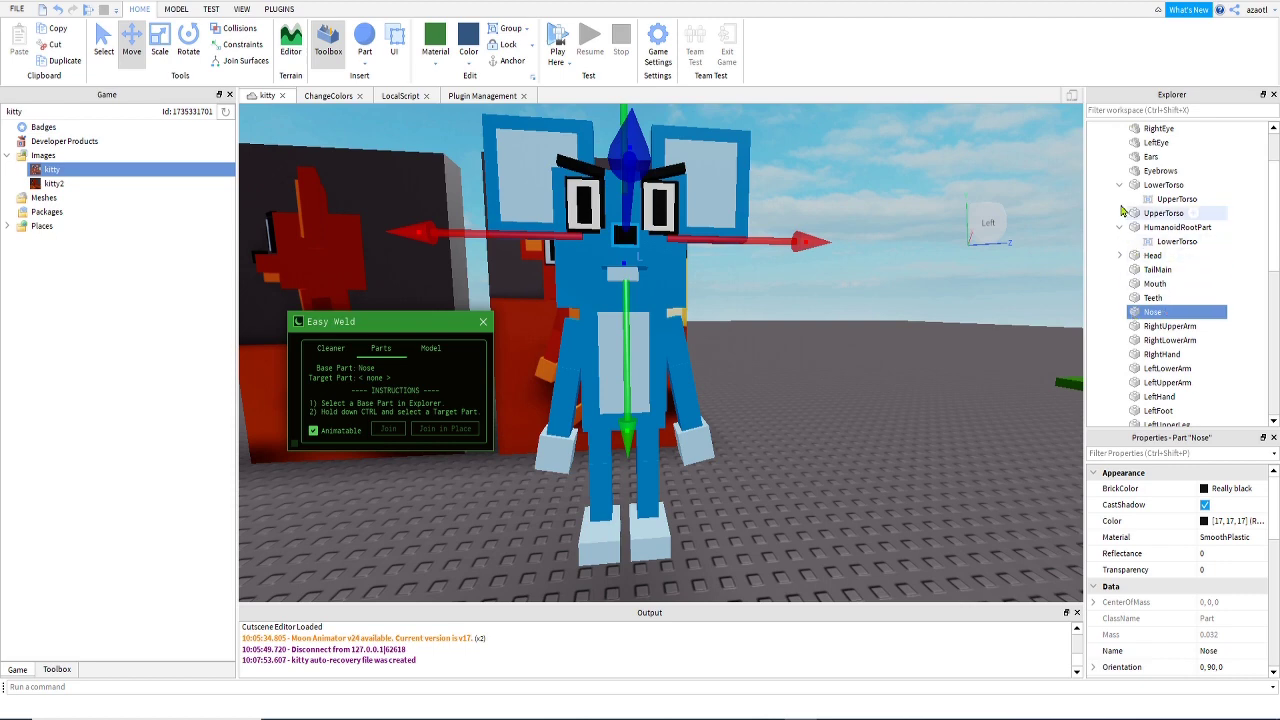
{"action": "left_click", "coordinate": [1120, 256]}
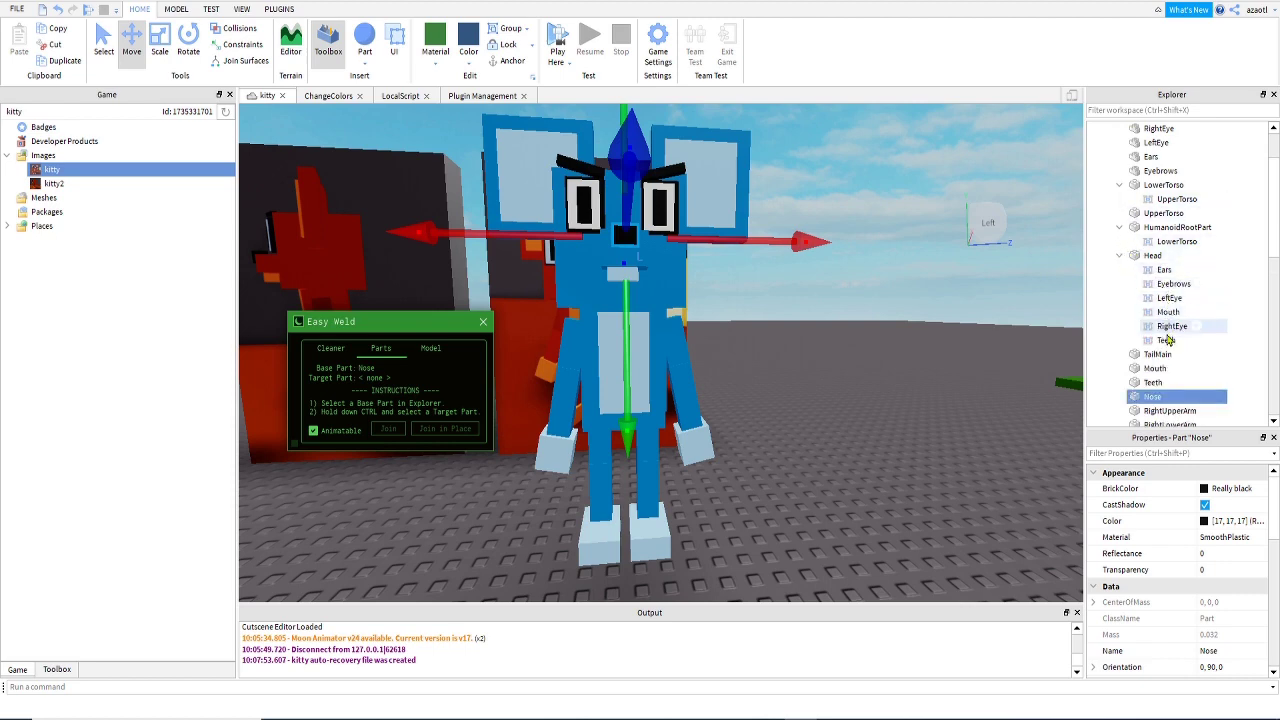
{"action": "scroll", "coordinate": [1168, 365], "scroll_direction": "down", "scroll_amount": 1}
{"action": "left_click", "coordinate": [1152, 213]}
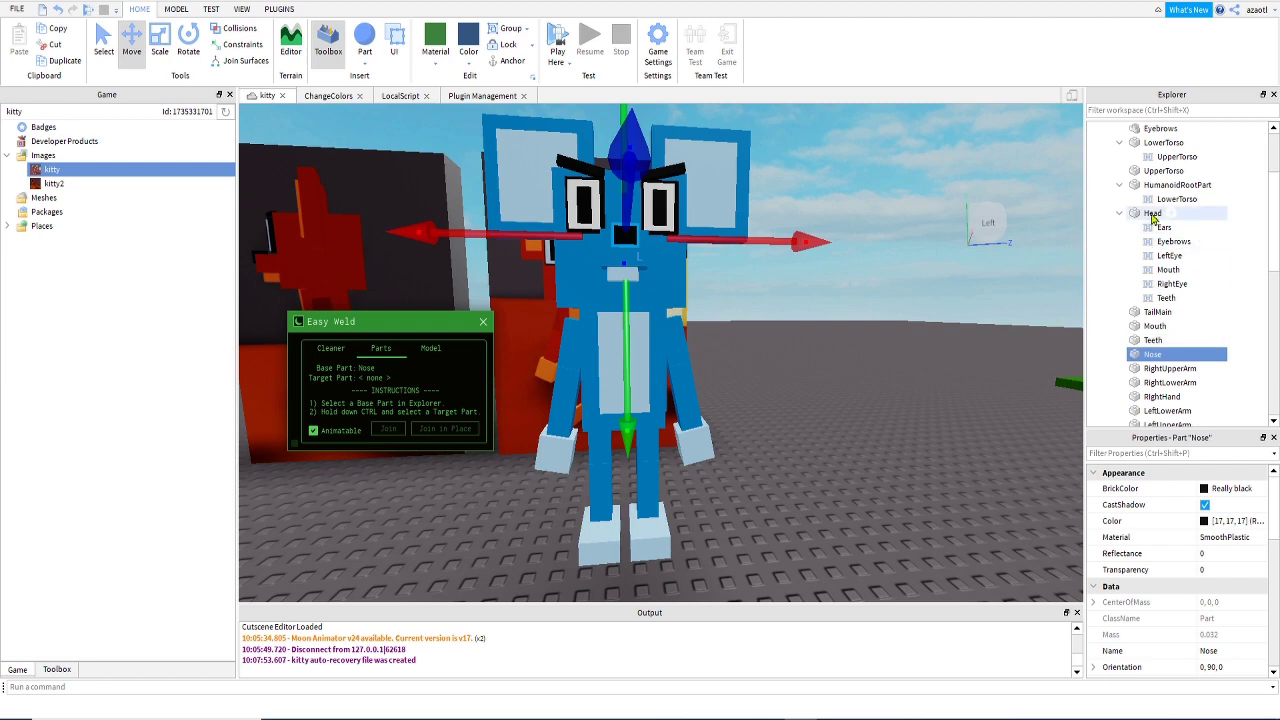
{"action": "left_click", "coordinate": [1150, 355], "text": "ctrl"}
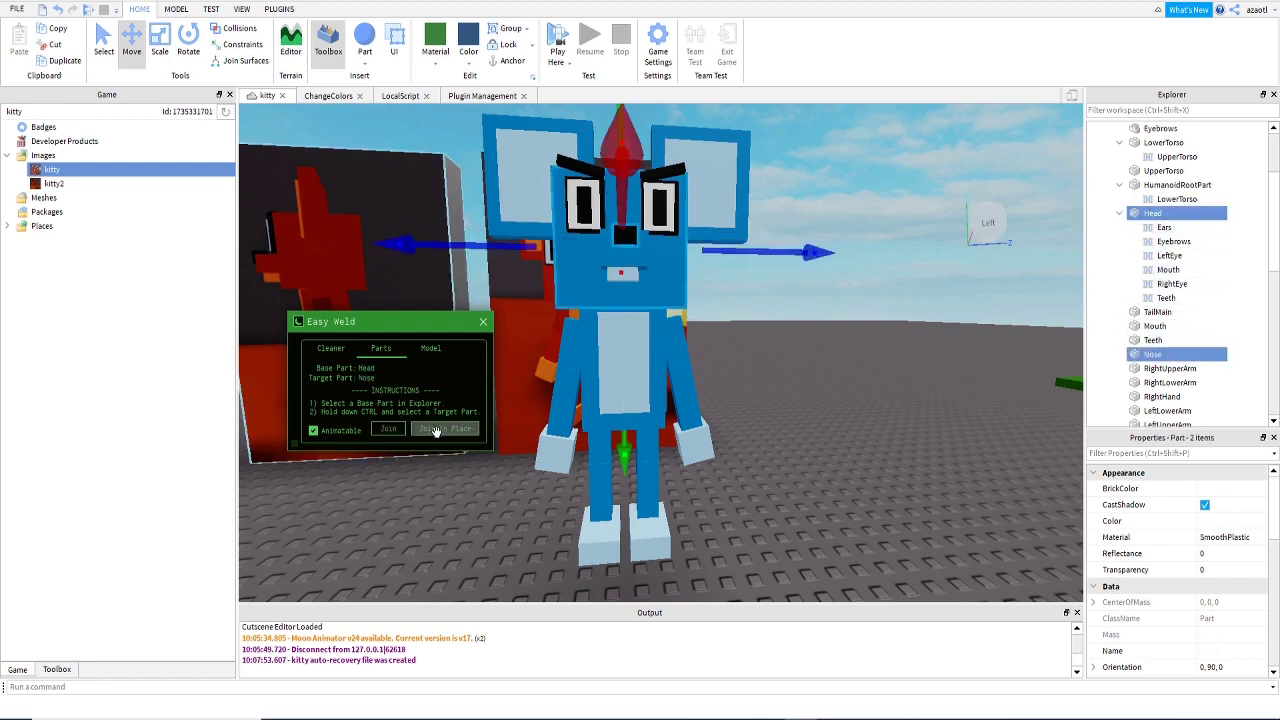
{"action": "left_click", "coordinate": [437, 430]}
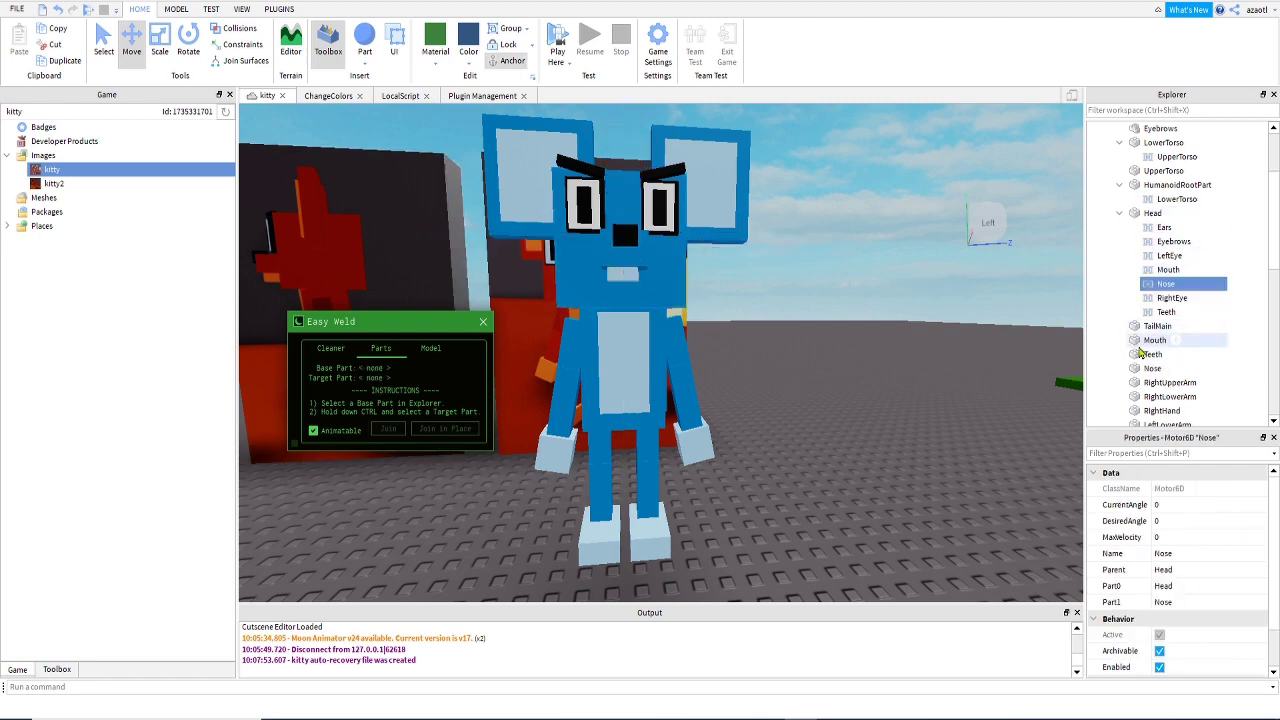
Join the mouse's RightUpperArm in place to its UpperTorso as base part, keeping Animatable enabled.
{"action": "left_click", "coordinate": [1152, 340]}
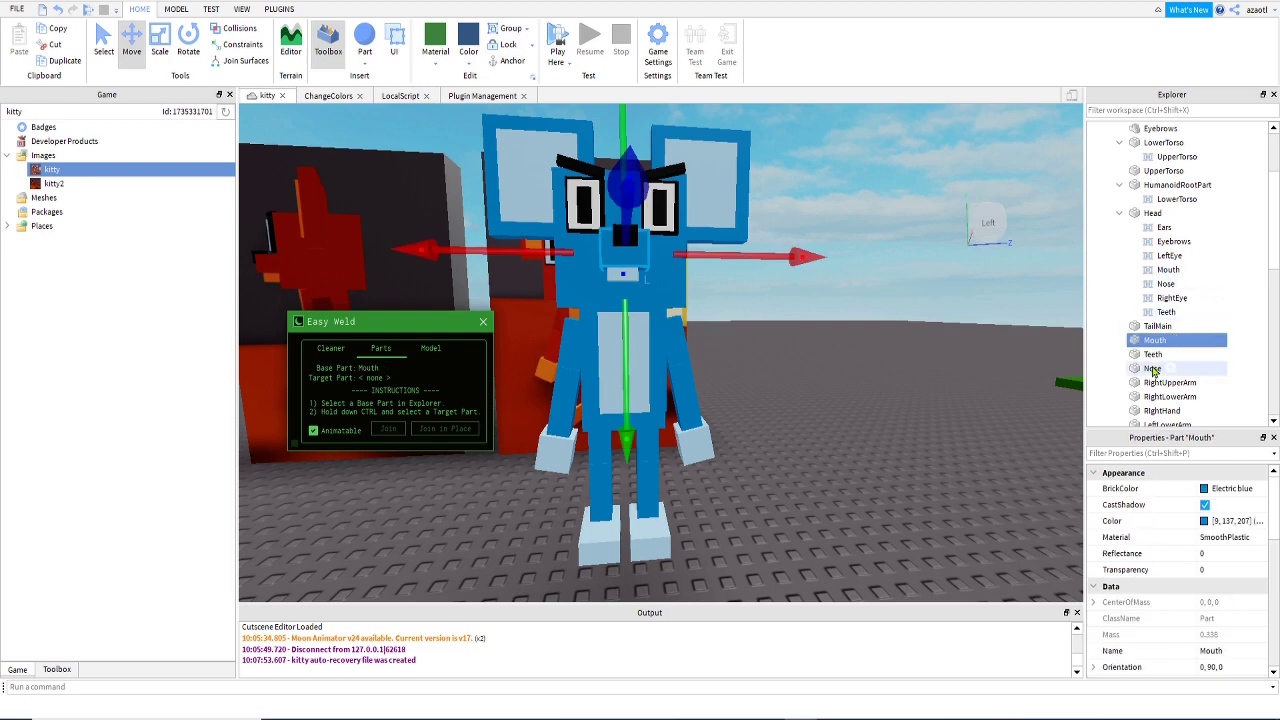
{"action": "left_click", "coordinate": [1170, 383]}
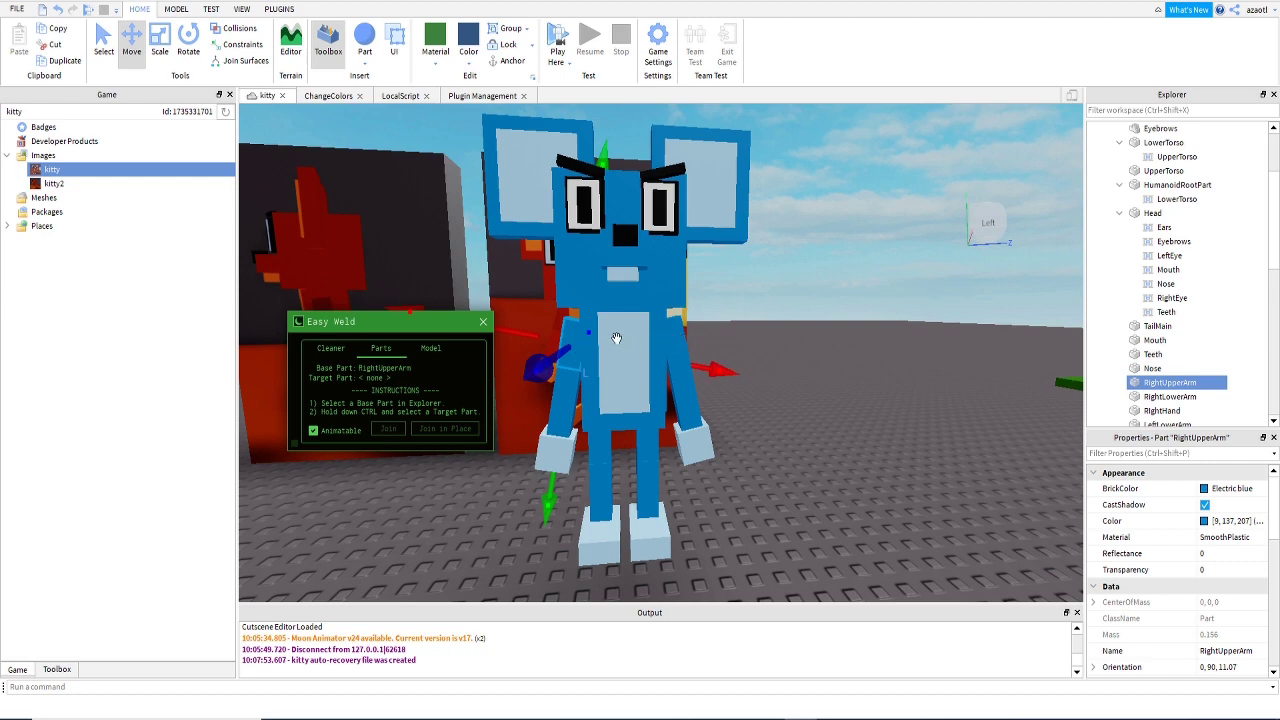
{"action": "left_click", "coordinate": [1165, 171]}
{"action": "left_click", "coordinate": [1170, 383], "text": "ctrl"}
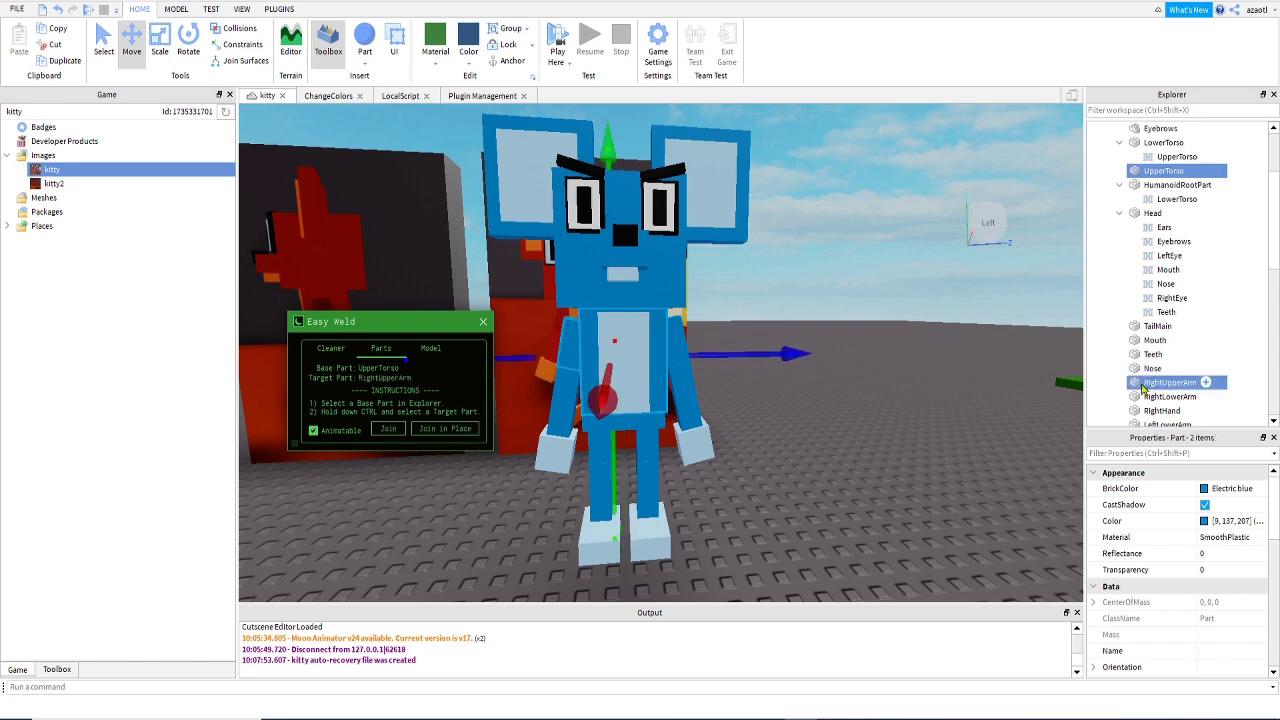
{"action": "left_click", "coordinate": [445, 428]}
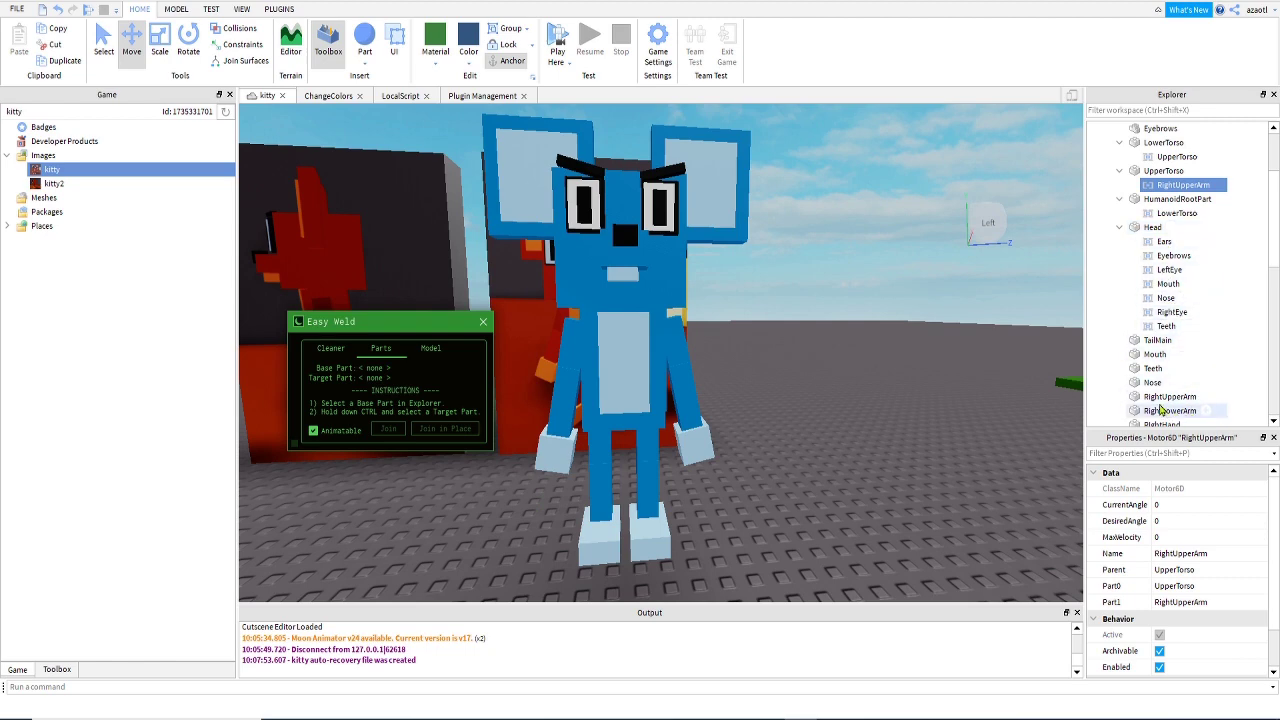
Join the mouse's RightLowerArm in place to its RightUpperArm as base part, keeping Animatable enabled.
{"action": "scroll", "coordinate": [1165, 390], "scroll_direction": "down", "scroll_amount": 1}
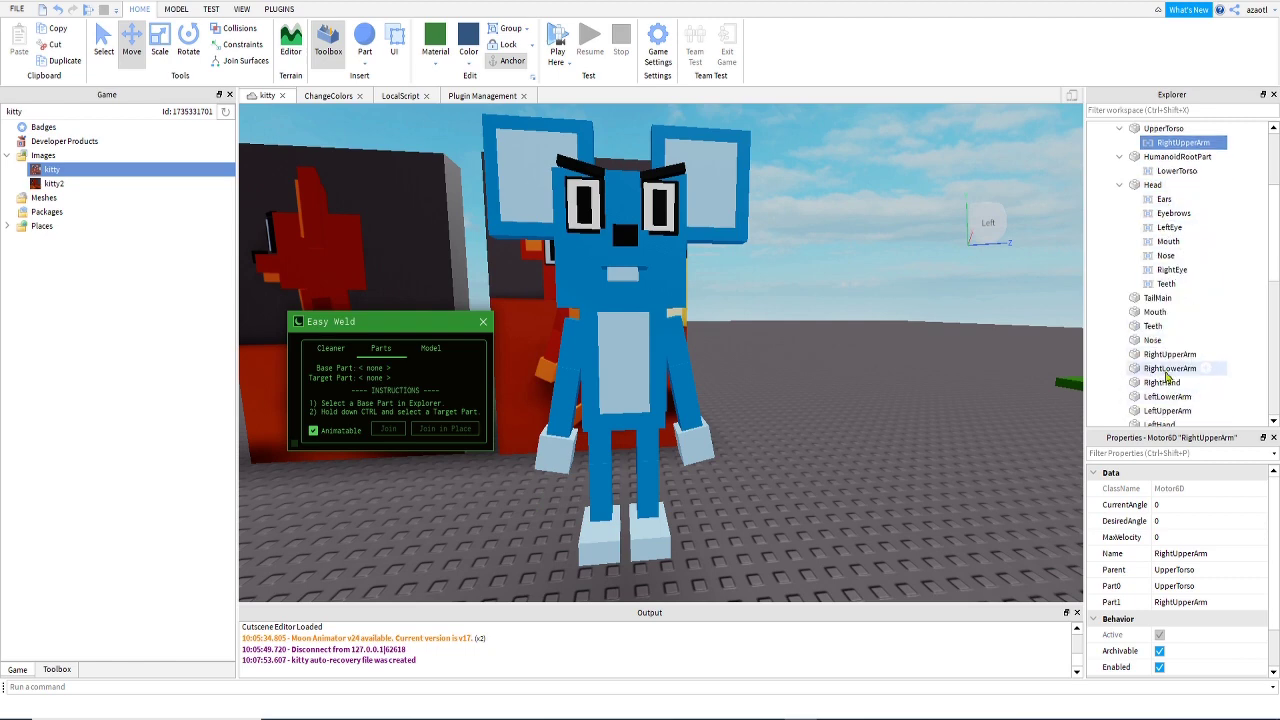
{"action": "left_click", "coordinate": [1167, 370]}
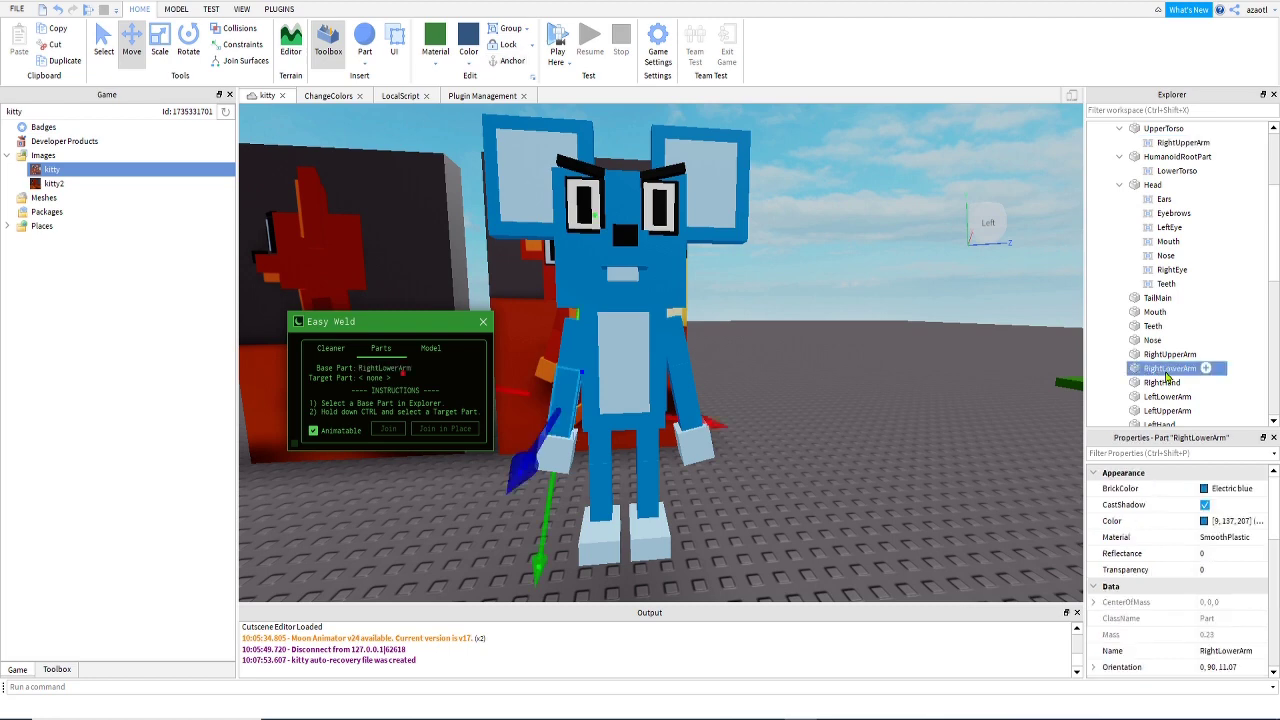
{"action": "left_click", "coordinate": [1166, 357]}
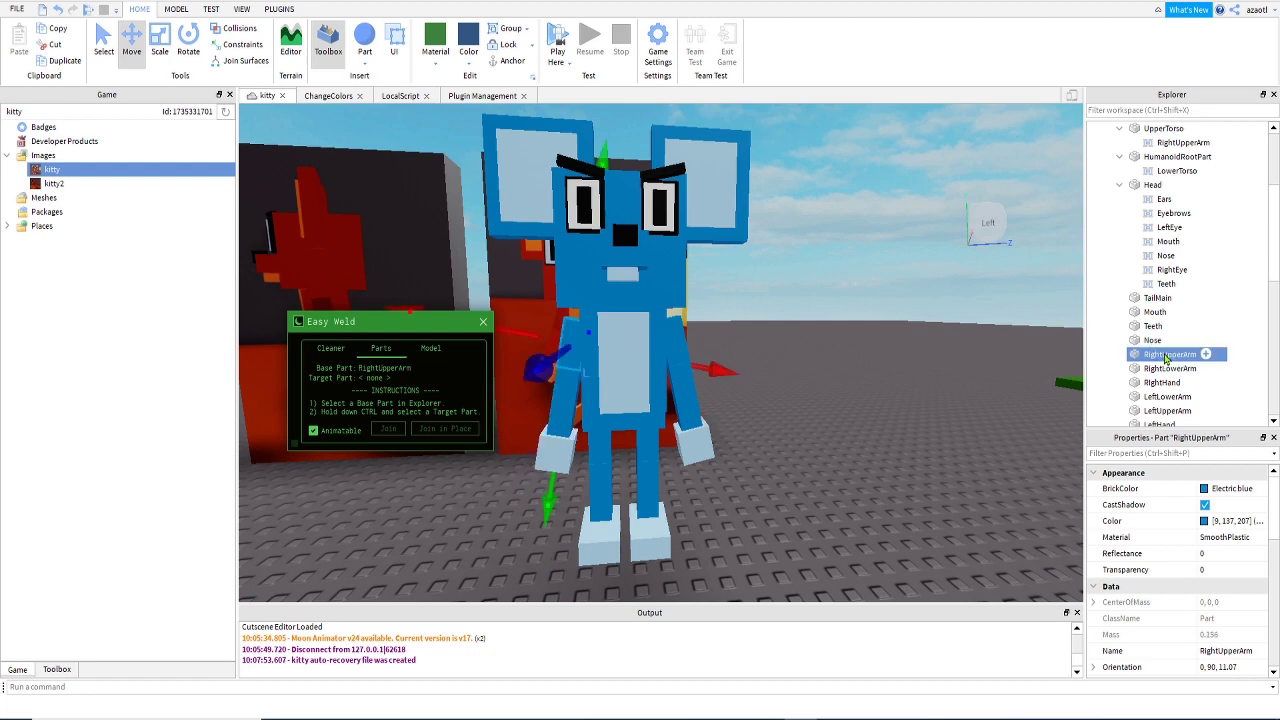
{"action": "left_click", "coordinate": [1170, 369], "text": "ctrl"}
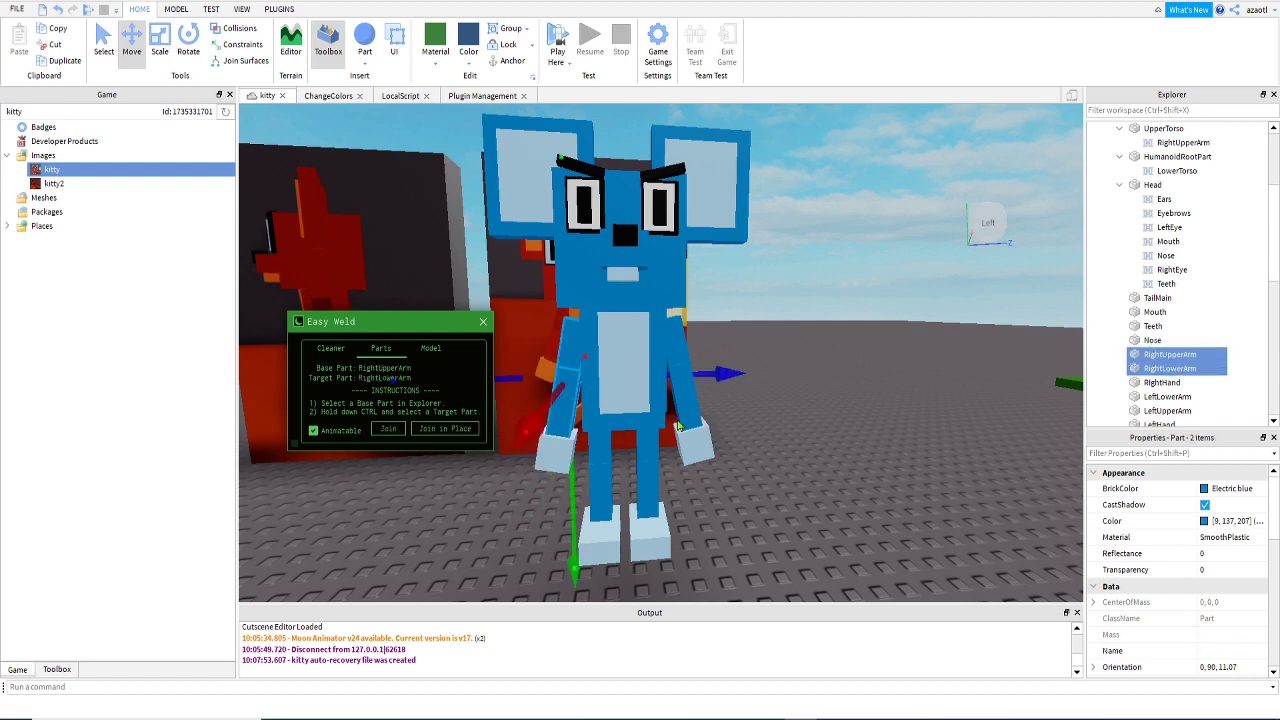
{"action": "left_click", "coordinate": [453, 433]}
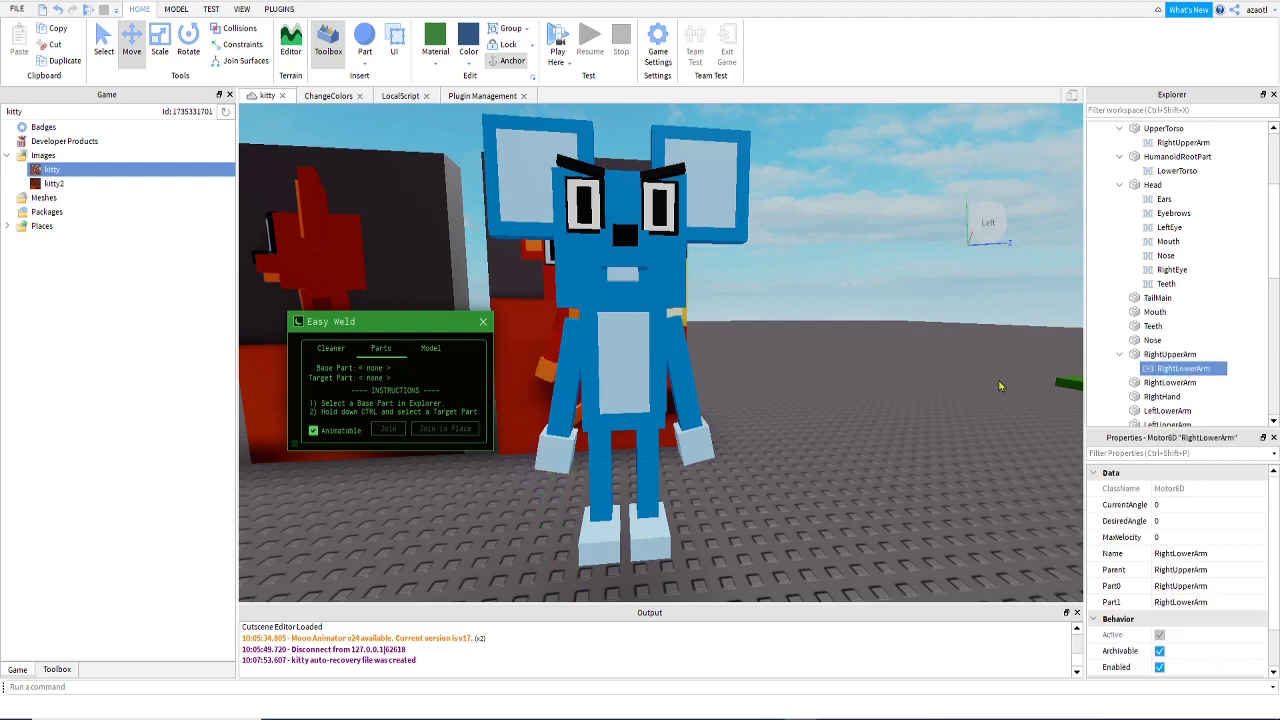
Join the mouse's RightHand in place to its RightLowerArm as base part, keeping Animatable enabled.
{"action": "left_click", "coordinate": [1141, 384]}
{"action": "scroll", "coordinate": [1145, 370], "scroll_direction": "down", "scroll_amount": 2}
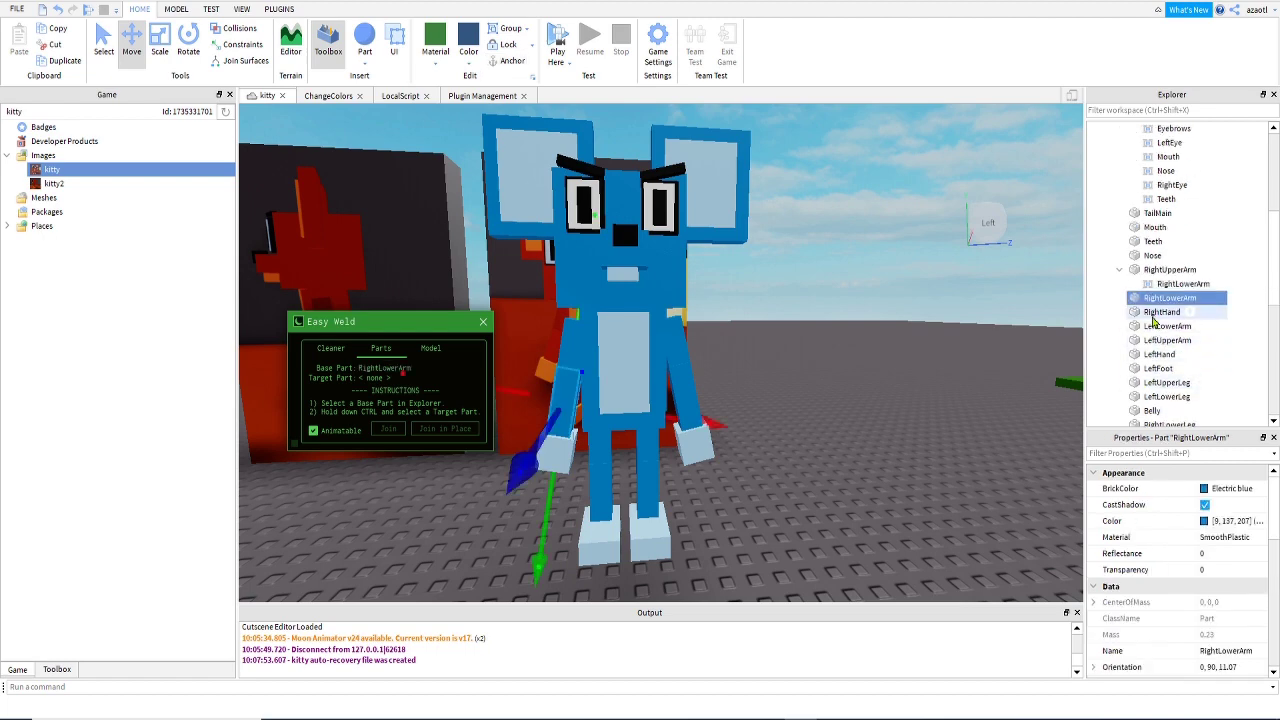
{"action": "left_click", "coordinate": [1160, 312]}
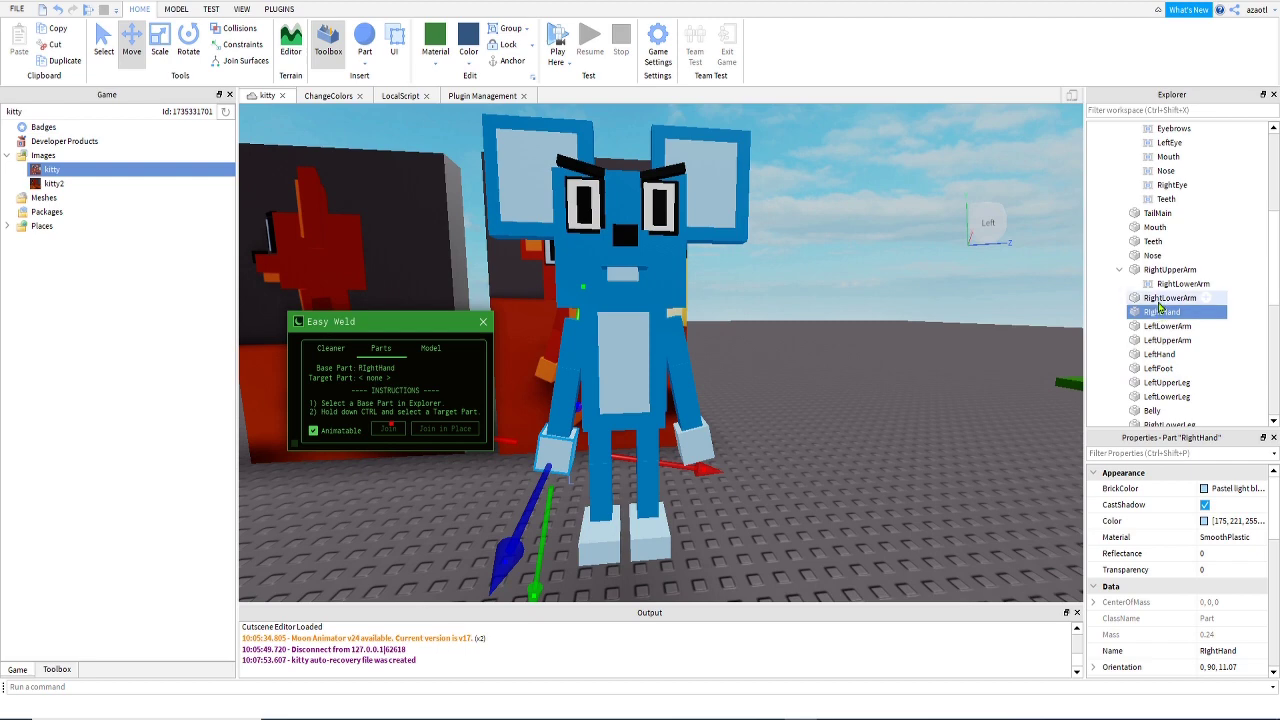
{"action": "left_click", "coordinate": [1165, 298]}
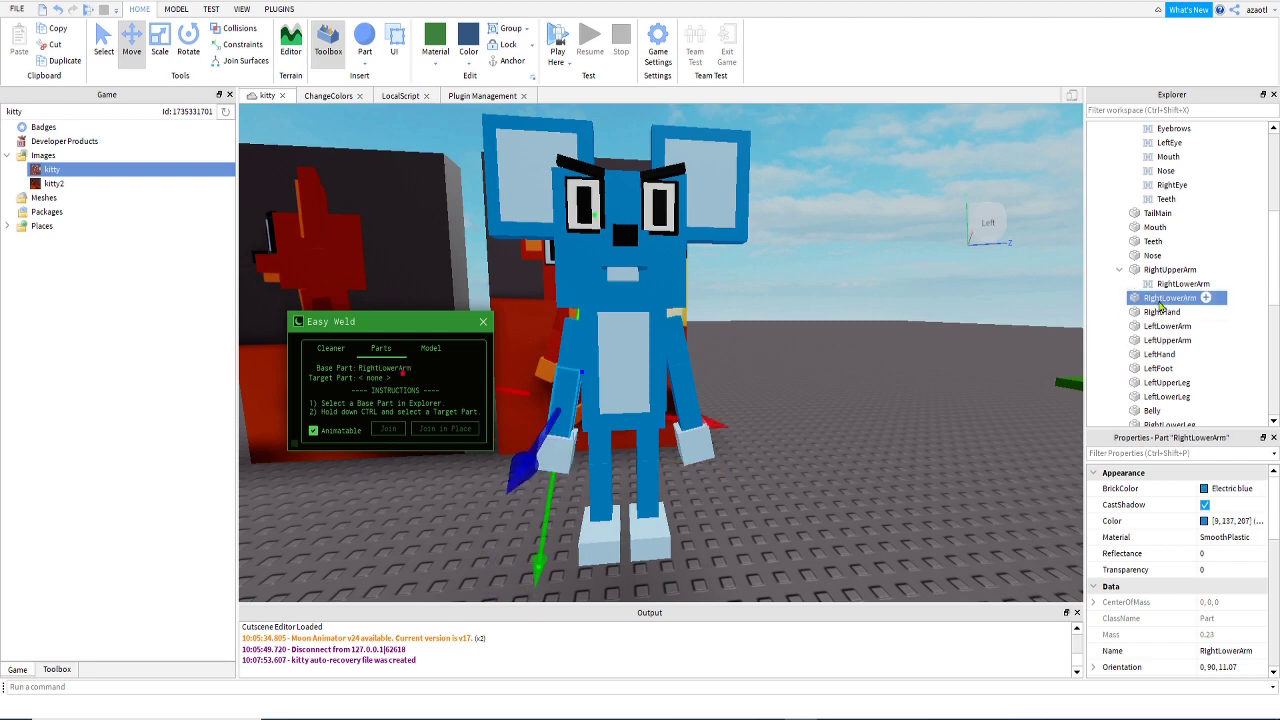
{"action": "left_click", "coordinate": [1162, 311], "text": "ctrl"}
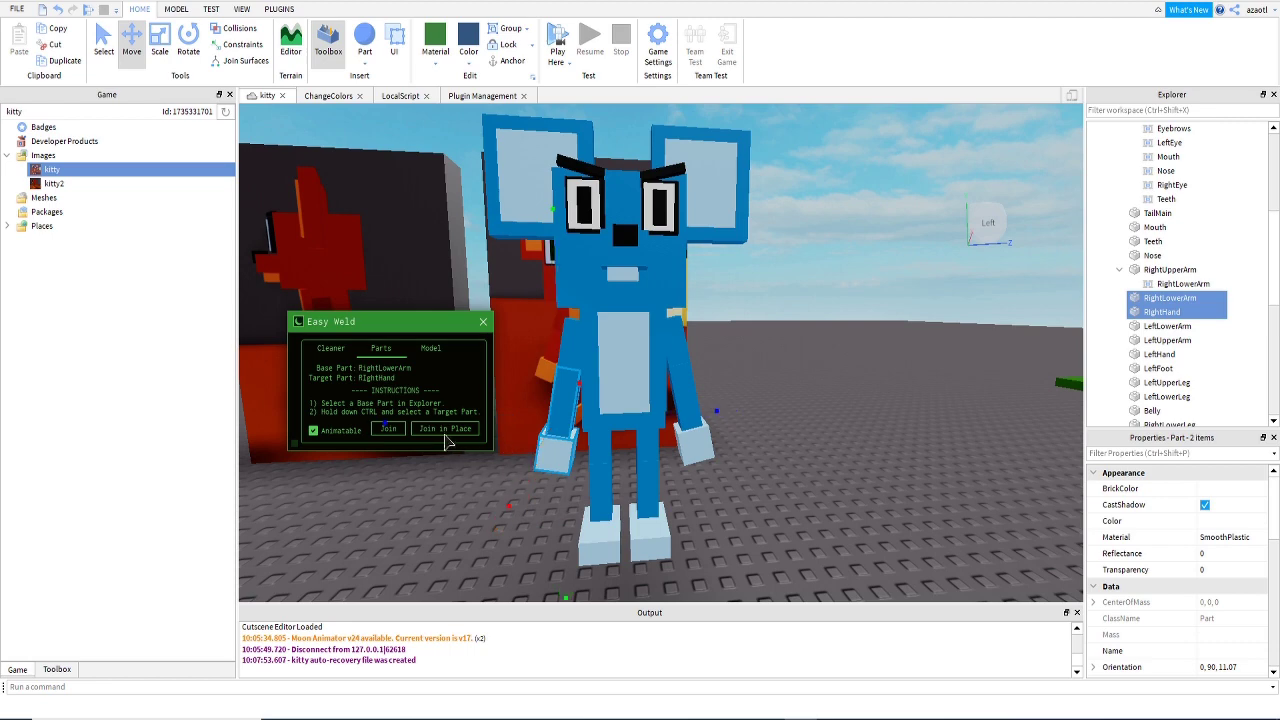
{"action": "left_click", "coordinate": [447, 430]}
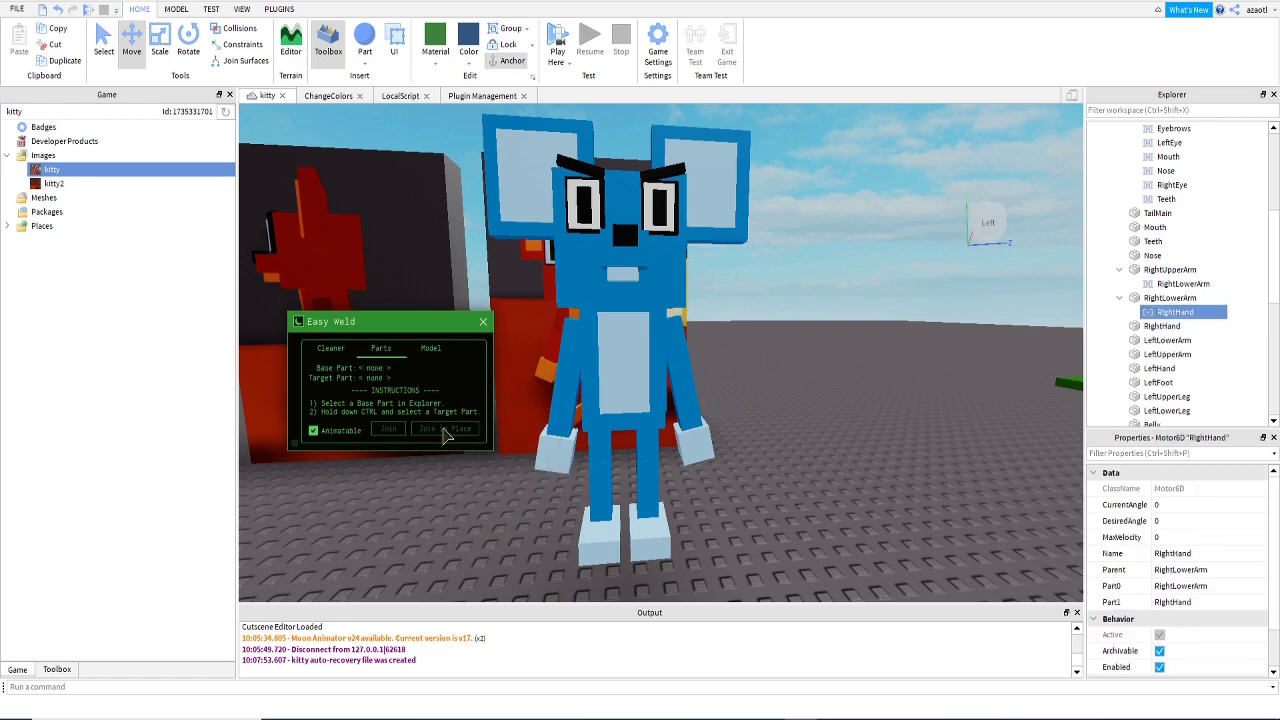
Join the mouse's LeftHand in place to its LeftLowerArm as base part, keeping Animatable enabled.
{"action": "left_click", "coordinate": [1165, 340]}
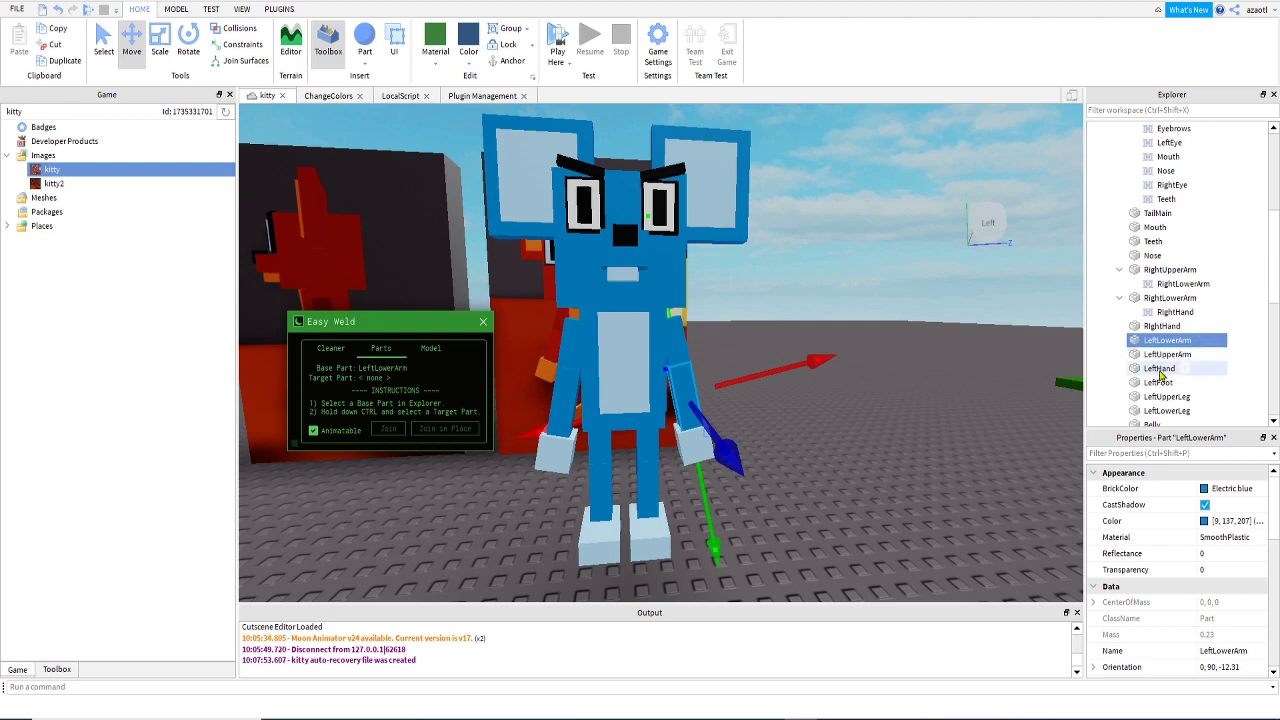
{"action": "left_click", "coordinate": [1160, 368], "text": "ctrl"}
{"action": "left_click", "coordinate": [447, 428]}
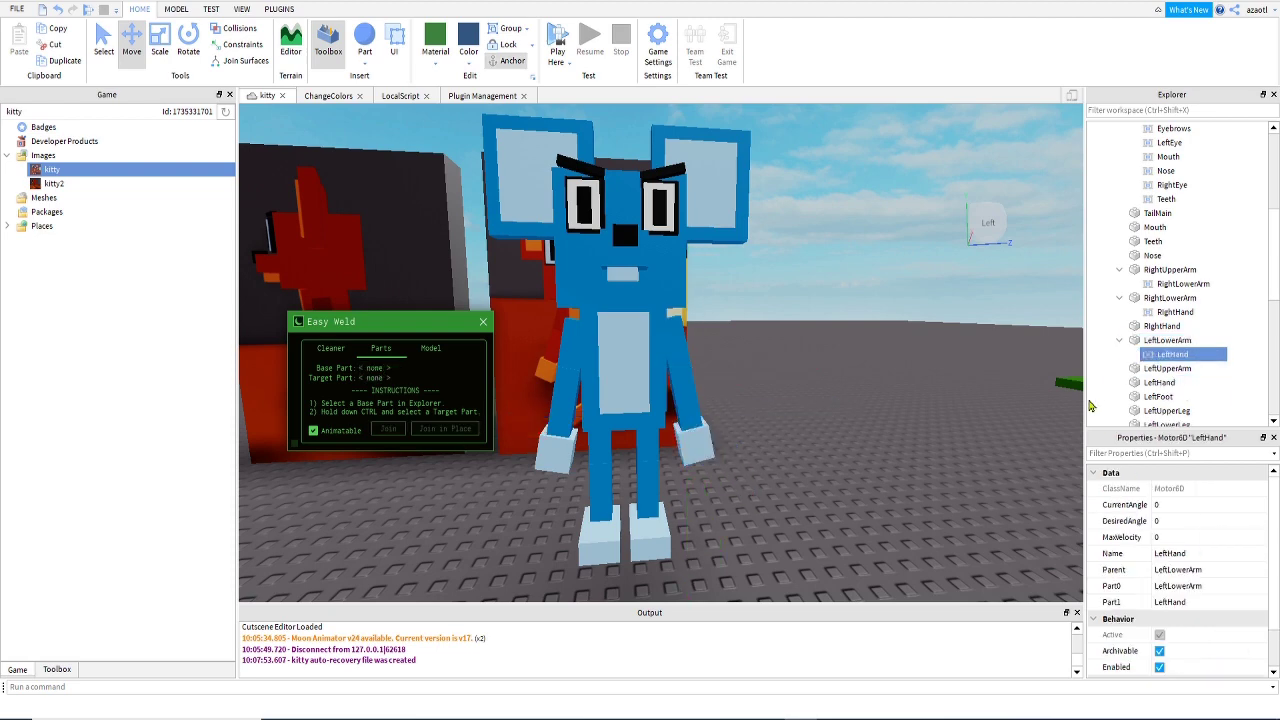
Join the mouse's LeftUpperArm in place to its UpperTorso as base part, keeping Animatable enabled.
{"action": "left_click", "coordinate": [1165, 369]}
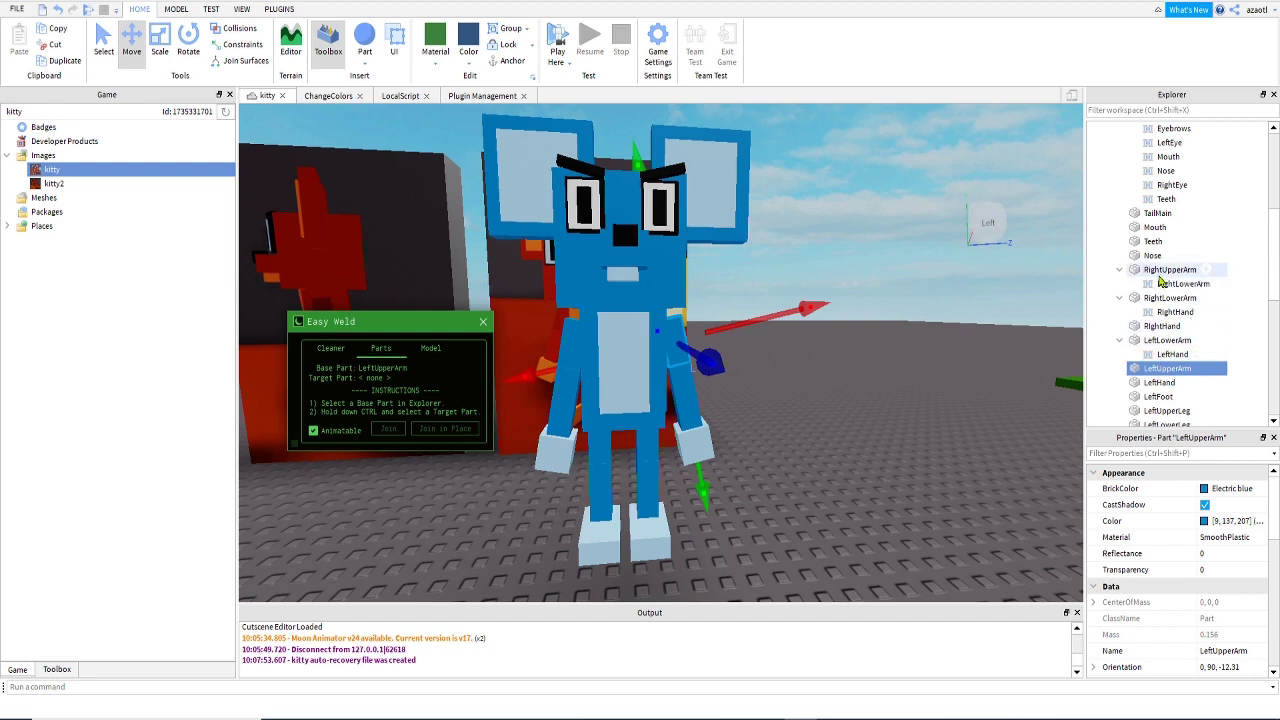
{"action": "scroll", "coordinate": [1161, 281], "scroll_direction": "up", "scroll_amount": 4}
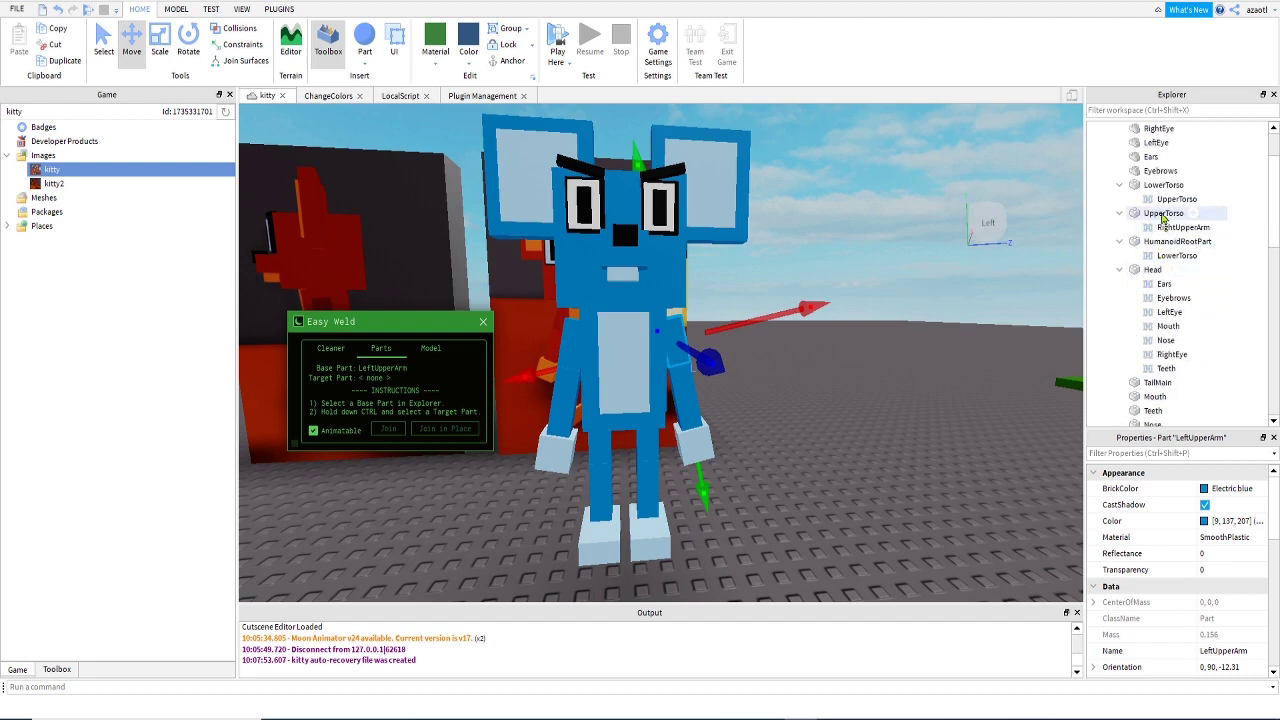
{"action": "left_click", "coordinate": [1163, 214]}
{"action": "scroll", "coordinate": [1160, 405], "scroll_direction": "down", "scroll_amount": 5}
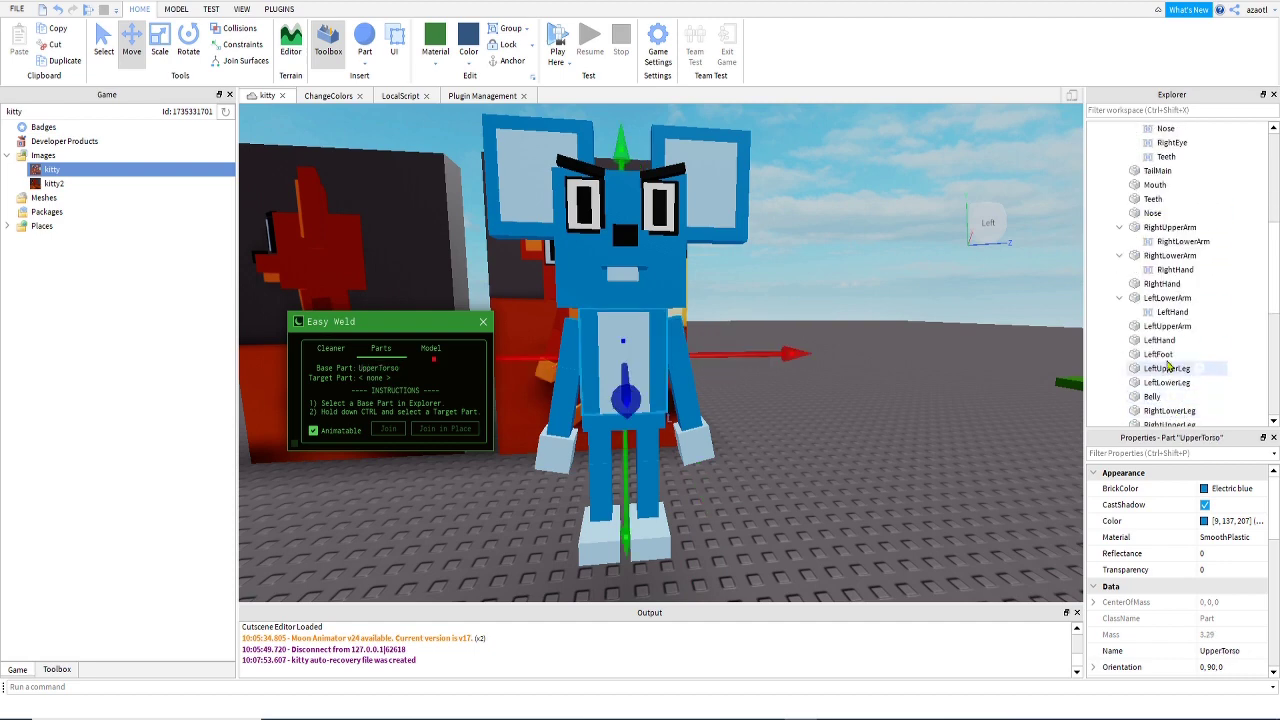
{"action": "left_click", "coordinate": [1166, 326], "text": "ctrl"}
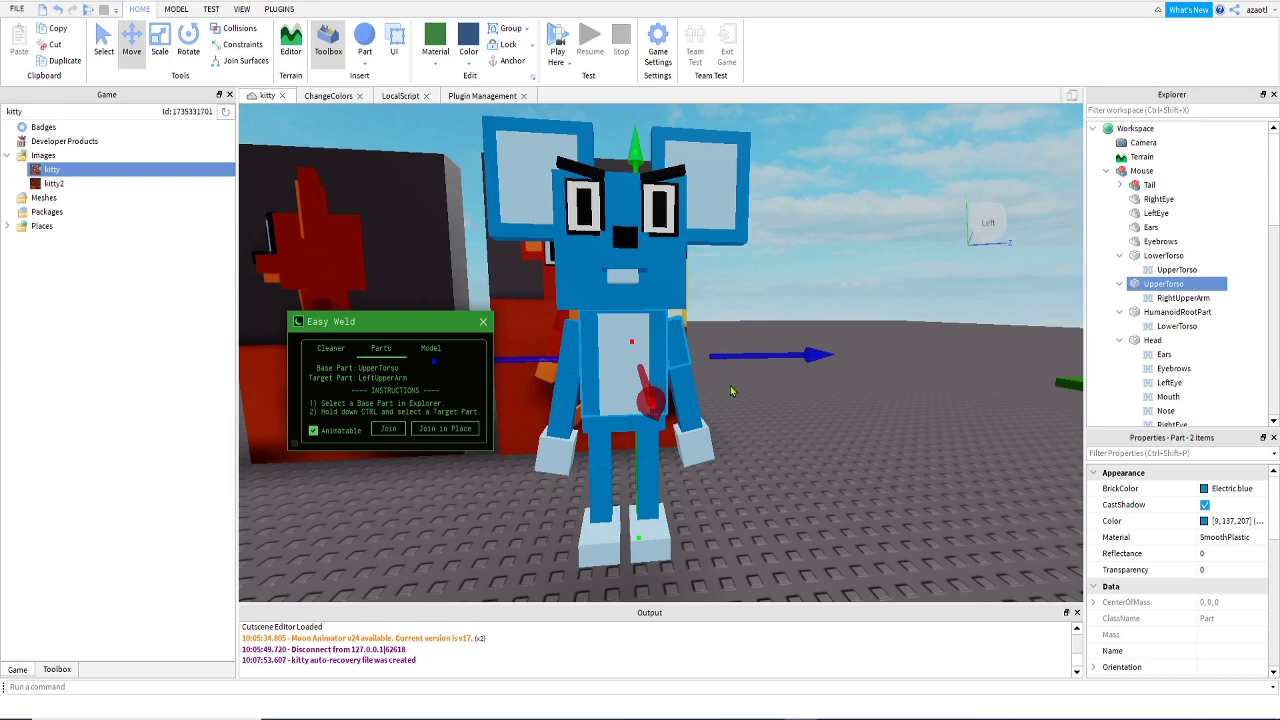
{"action": "scroll", "coordinate": [749, 428], "scroll_direction": "up", "scroll_amount": 6}
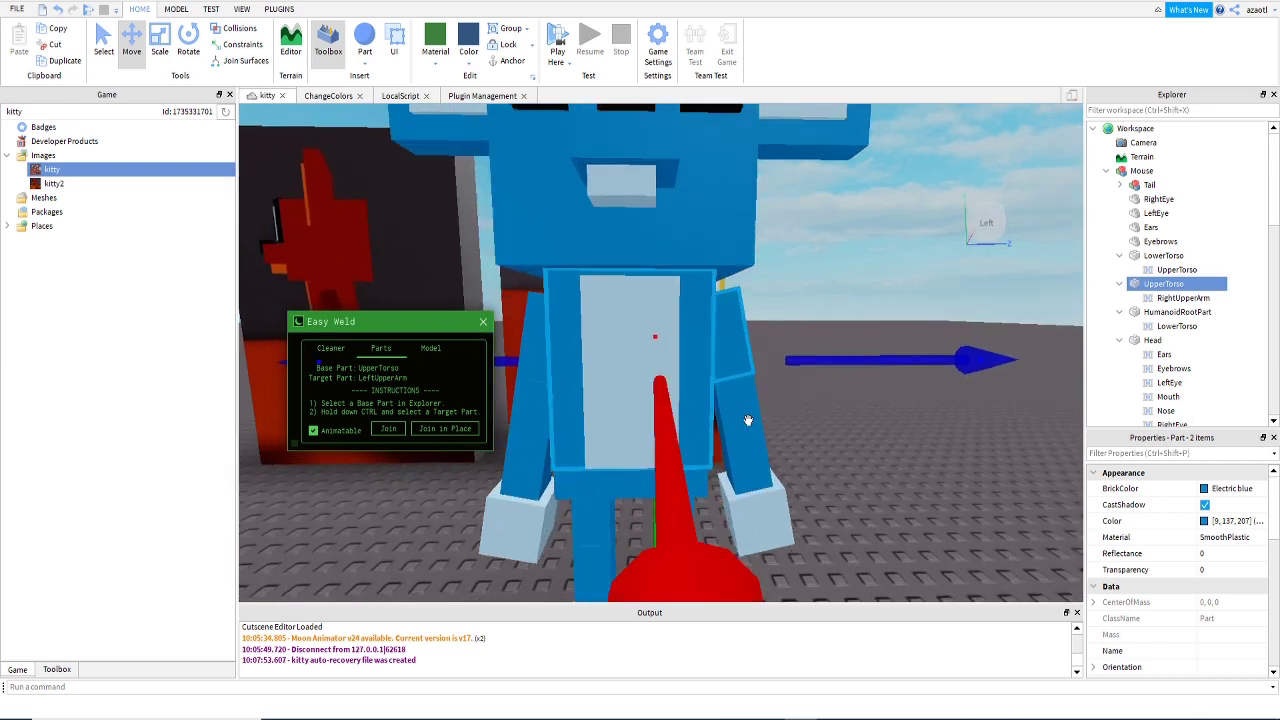
{"action": "scroll", "coordinate": [1175, 360], "scroll_direction": "down", "scroll_amount": 4}
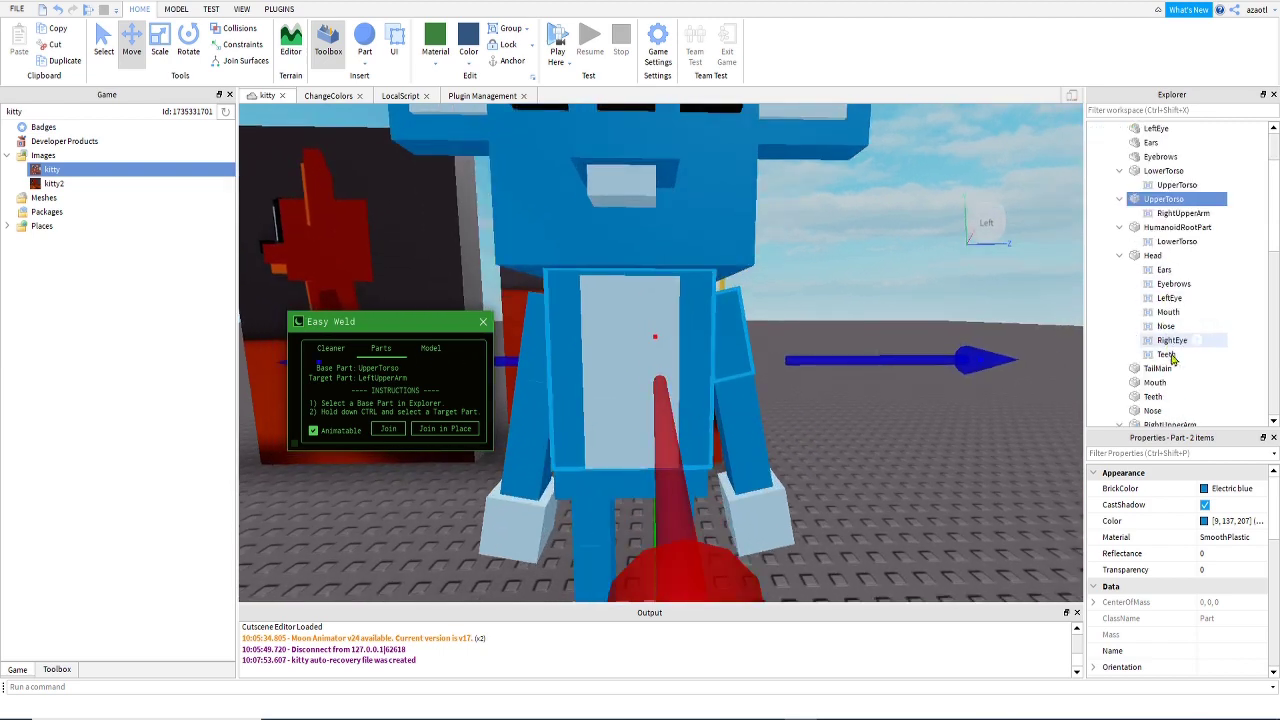
{"action": "scroll", "coordinate": [1180, 375], "scroll_direction": "down", "scroll_amount": 1}
{"action": "left_click", "coordinate": [1168, 396], "text": "ctrl"}
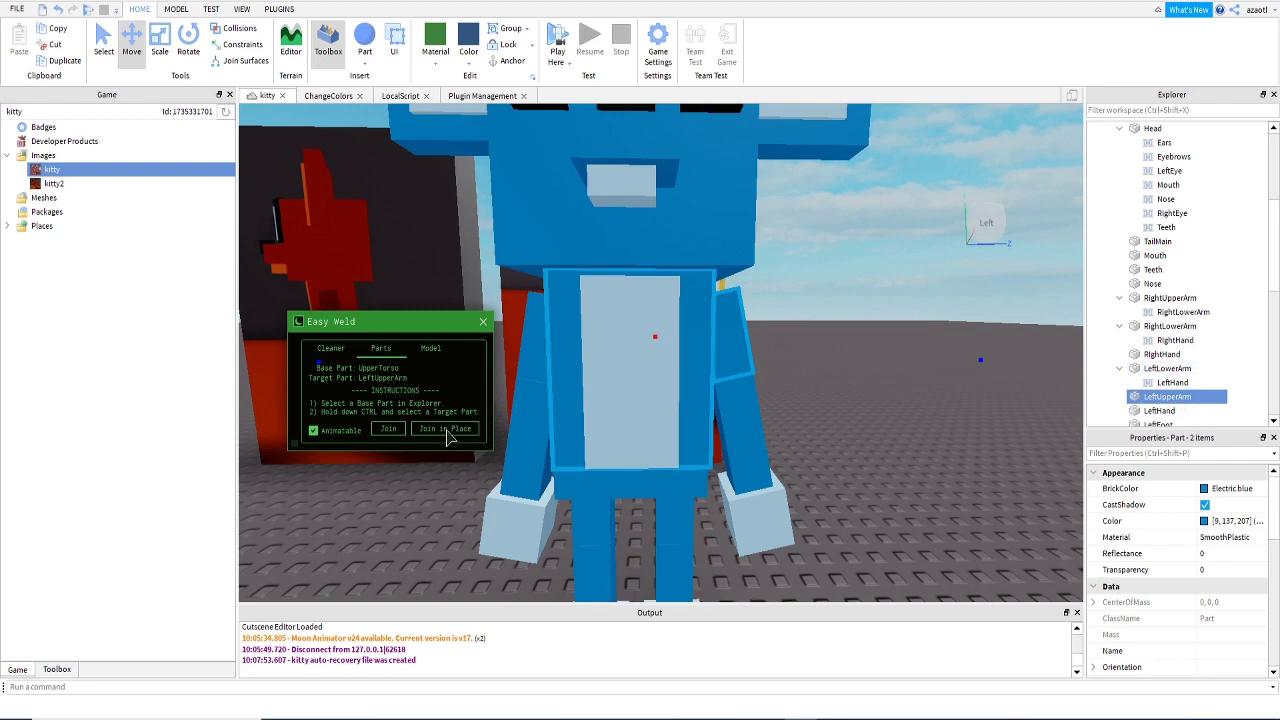
{"action": "left_click", "coordinate": [443, 432]}
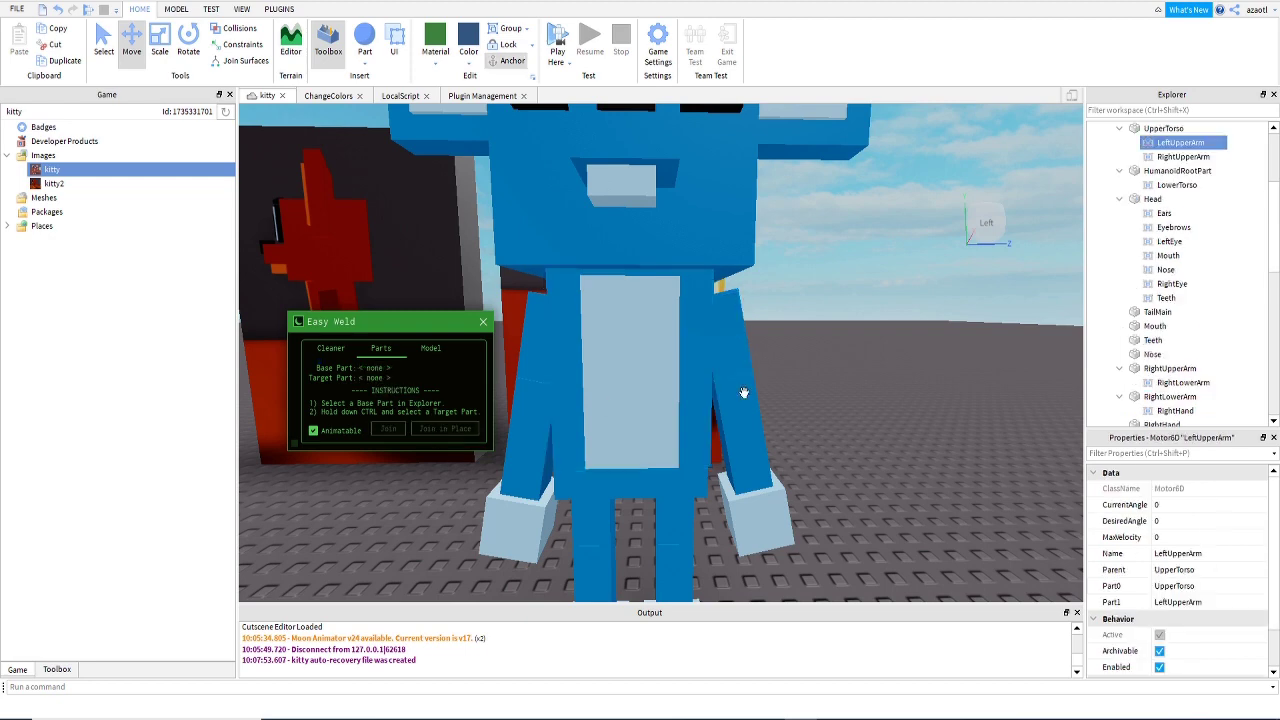
Join the mouse's LeftLowerArm in place to its LeftUpperArm as base part, keeping Animatable enabled.
{"action": "scroll", "coordinate": [1160, 380], "scroll_direction": "down", "scroll_amount": 4}
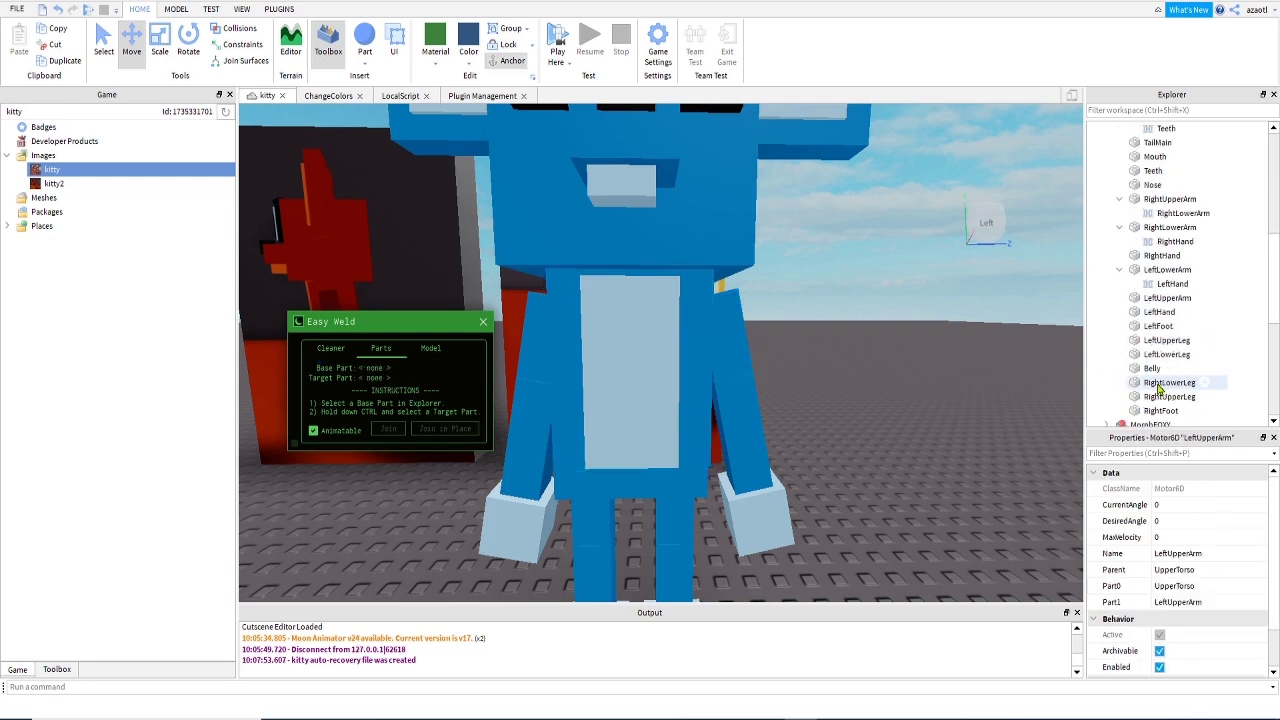
{"action": "left_click", "coordinate": [1162, 298]}
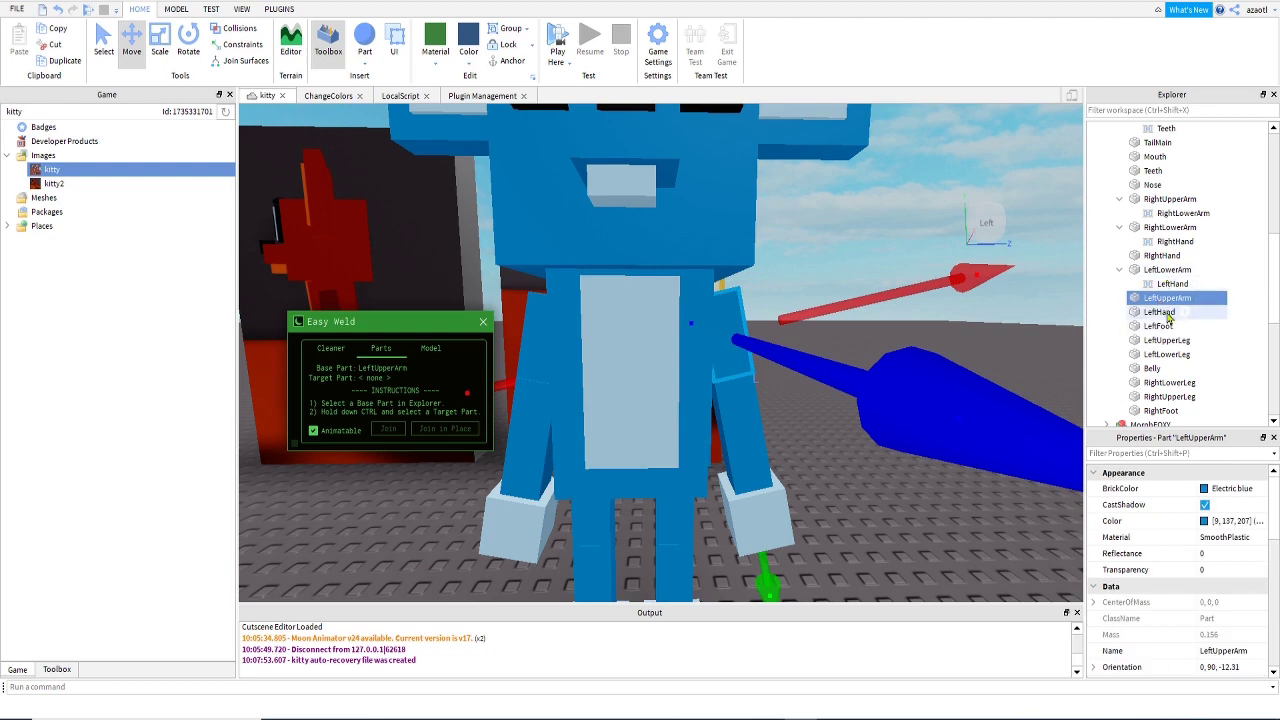
{"action": "left_click", "coordinate": [1165, 274], "text": "ctrl"}
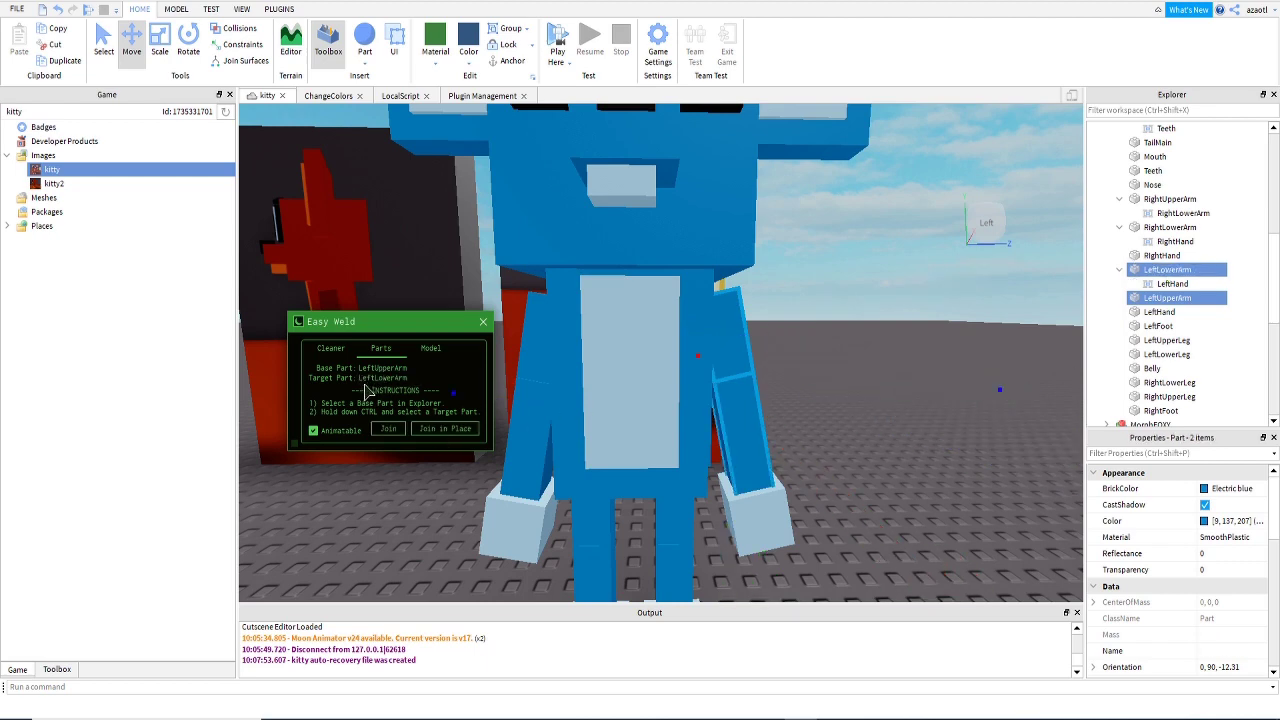
{"action": "left_click", "coordinate": [452, 430]}
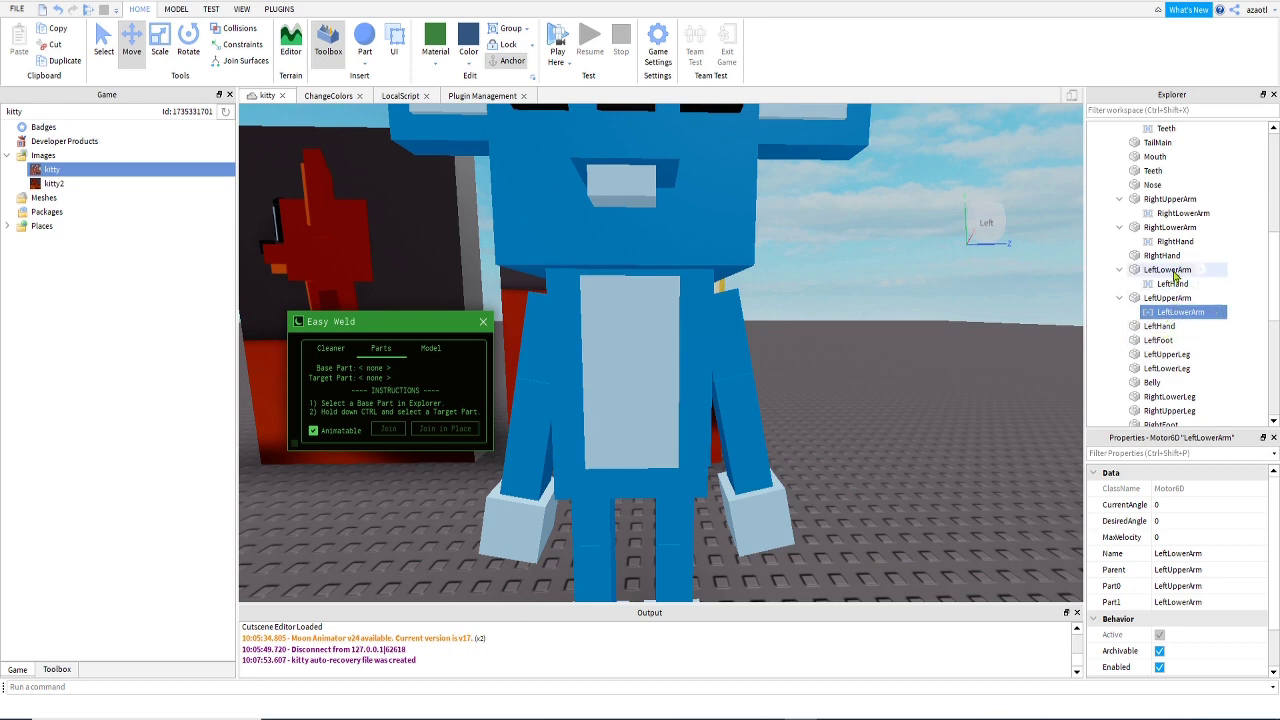
Try to join the mouse's LeftHand to its LeftLowerArm again, with LeftLowerArm as base part.
{"action": "left_click", "coordinate": [1168, 270]}
{"action": "left_click", "coordinate": [1158, 326], "text": "ctrl"}
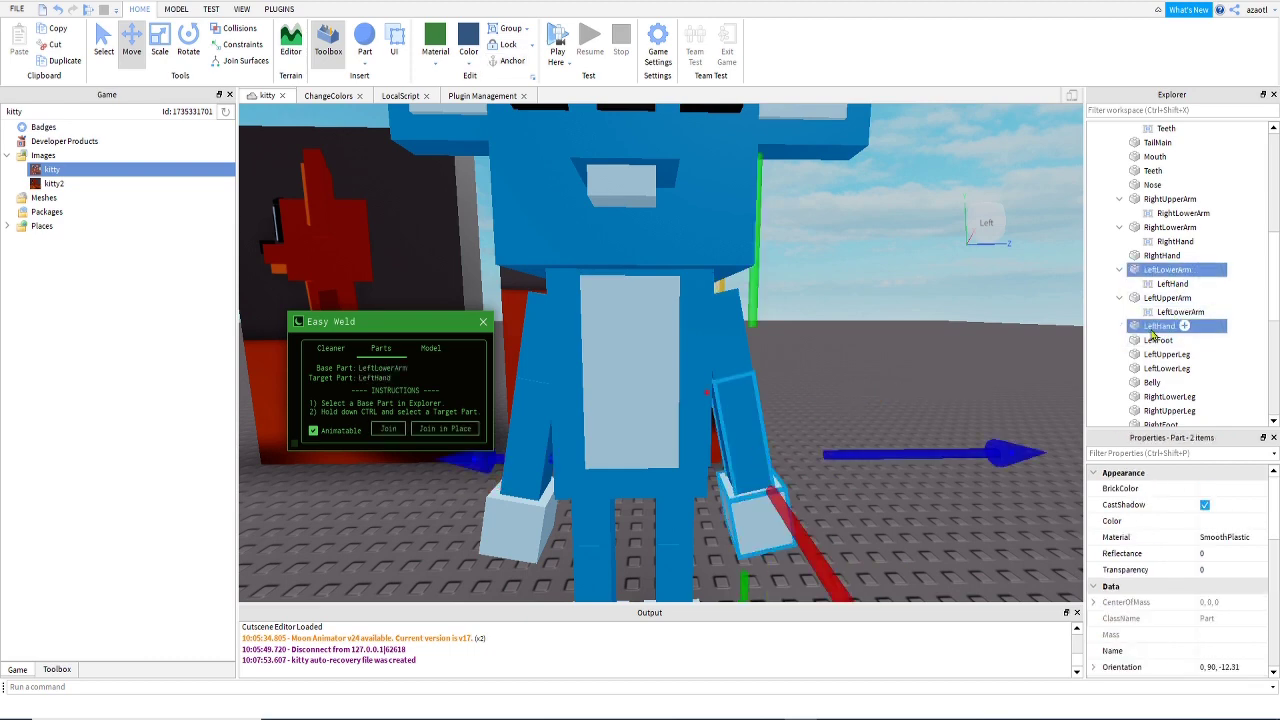
{"action": "left_click", "coordinate": [389, 428]}
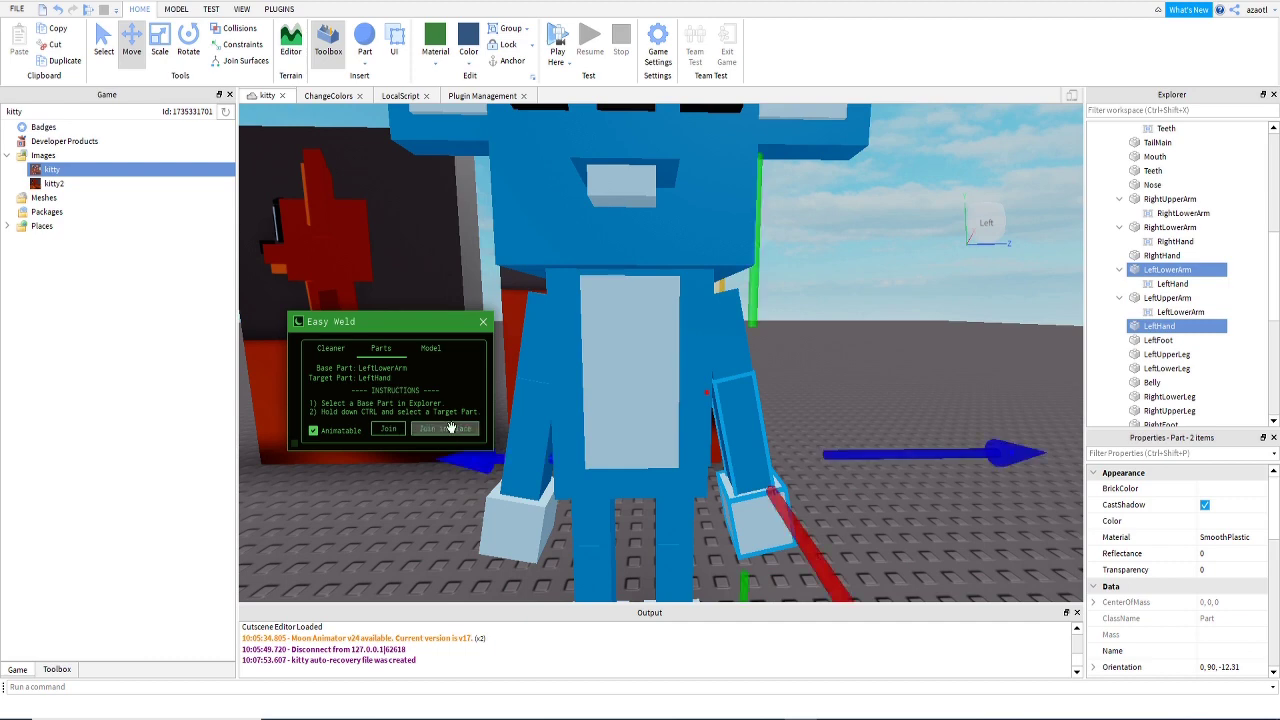
Join the mouse's LeftLowerLeg in place to its LeftUpperLeg as base part, keeping Animatable enabled.
{"action": "left_click", "coordinate": [1157, 327]}
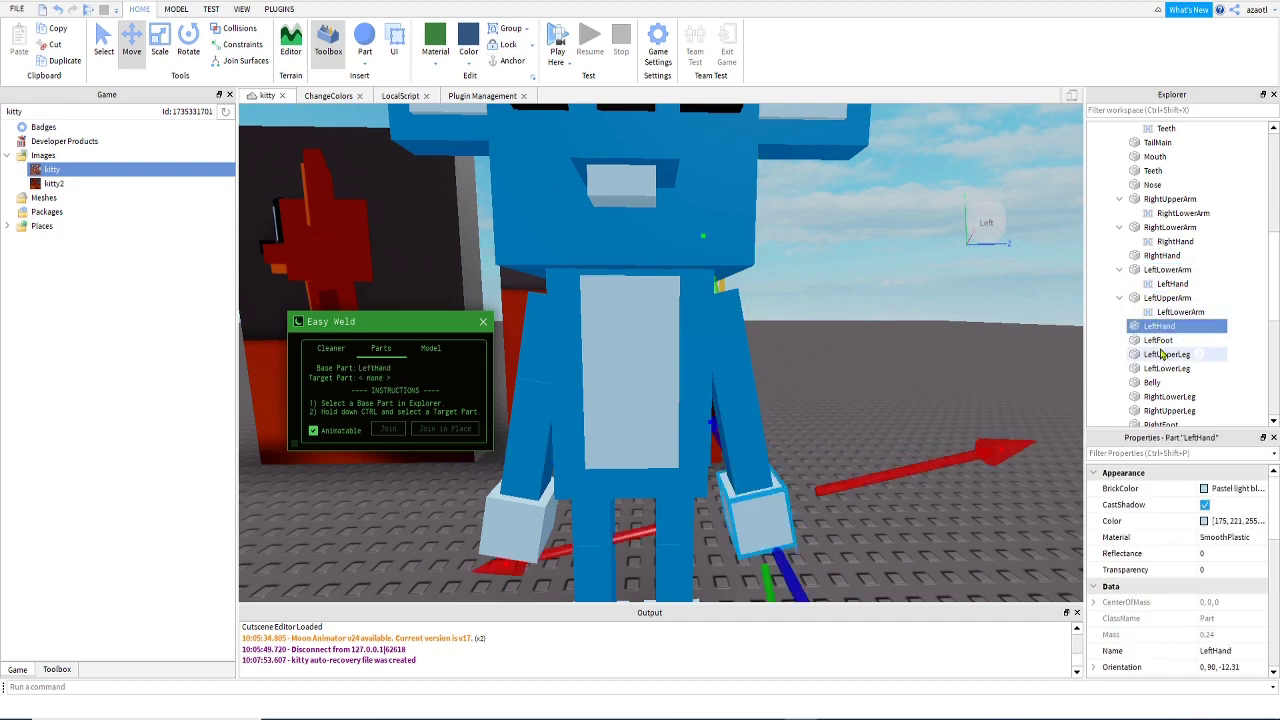
{"action": "left_click", "coordinate": [1158, 341]}
{"action": "scroll", "coordinate": [1160, 345], "scroll_direction": "down", "scroll_amount": 1}
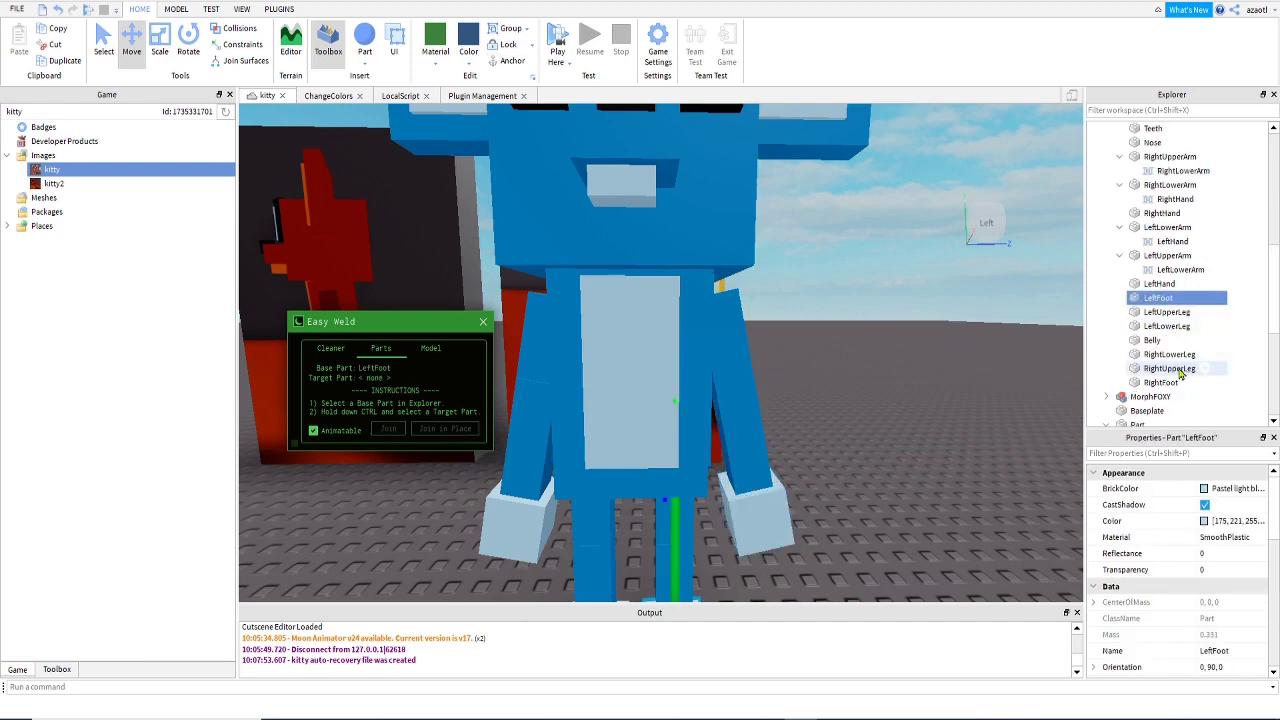
{"action": "right_click_drag", "start_coordinate": [951, 437], "coordinate": [951, 437]}
{"action": "scroll", "coordinate": [951, 437], "scroll_direction": "down", "scroll_amount": 3}
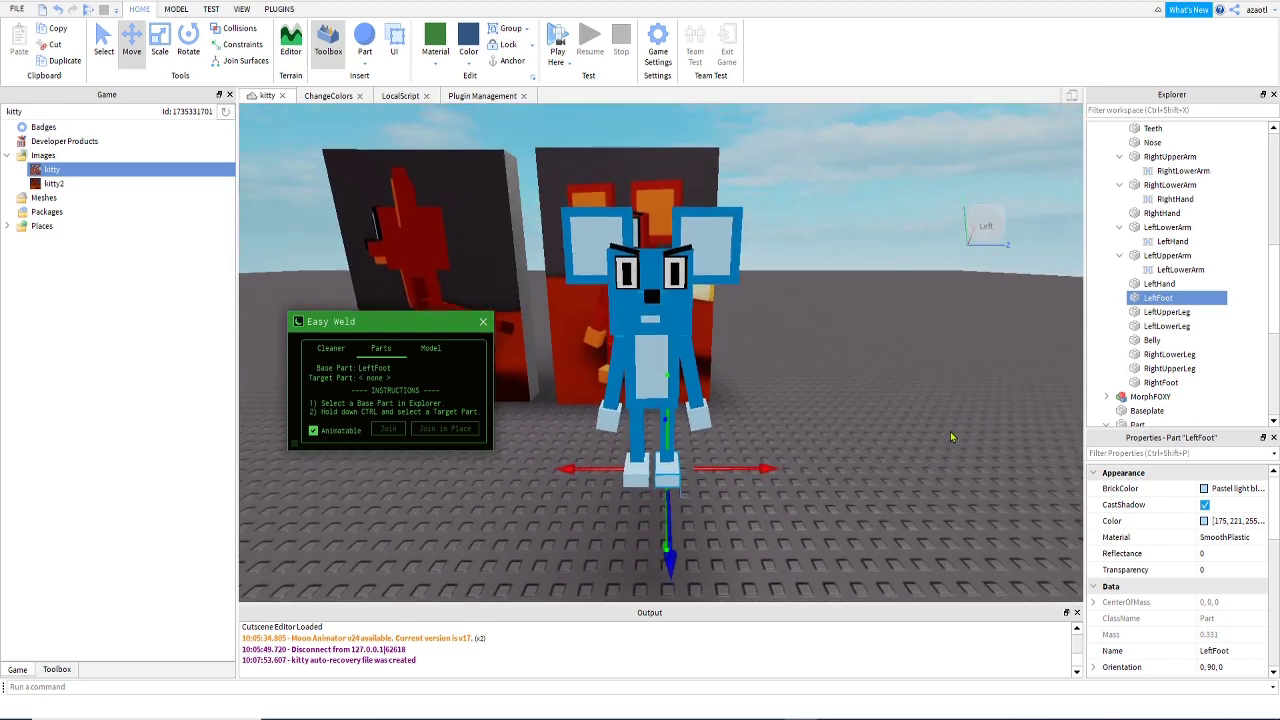
{"action": "scroll", "coordinate": [951, 437], "scroll_direction": "up", "scroll_amount": 2}
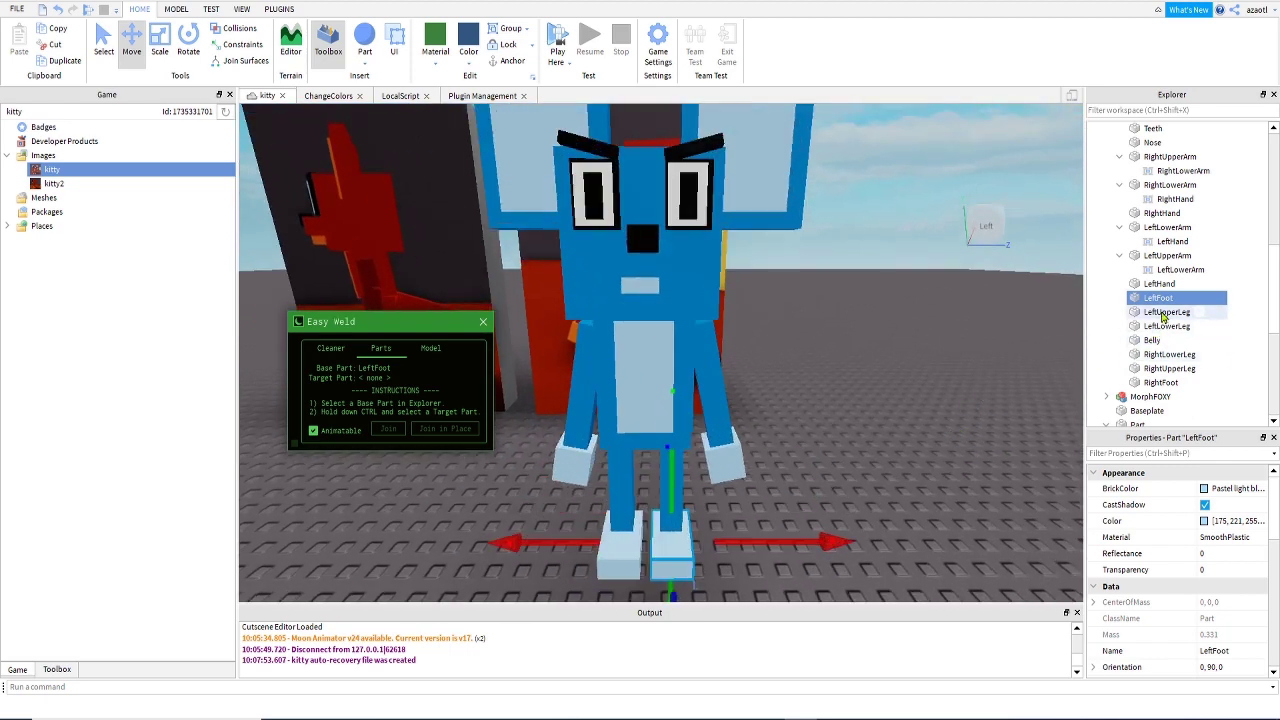
{"action": "left_click", "coordinate": [1165, 312]}
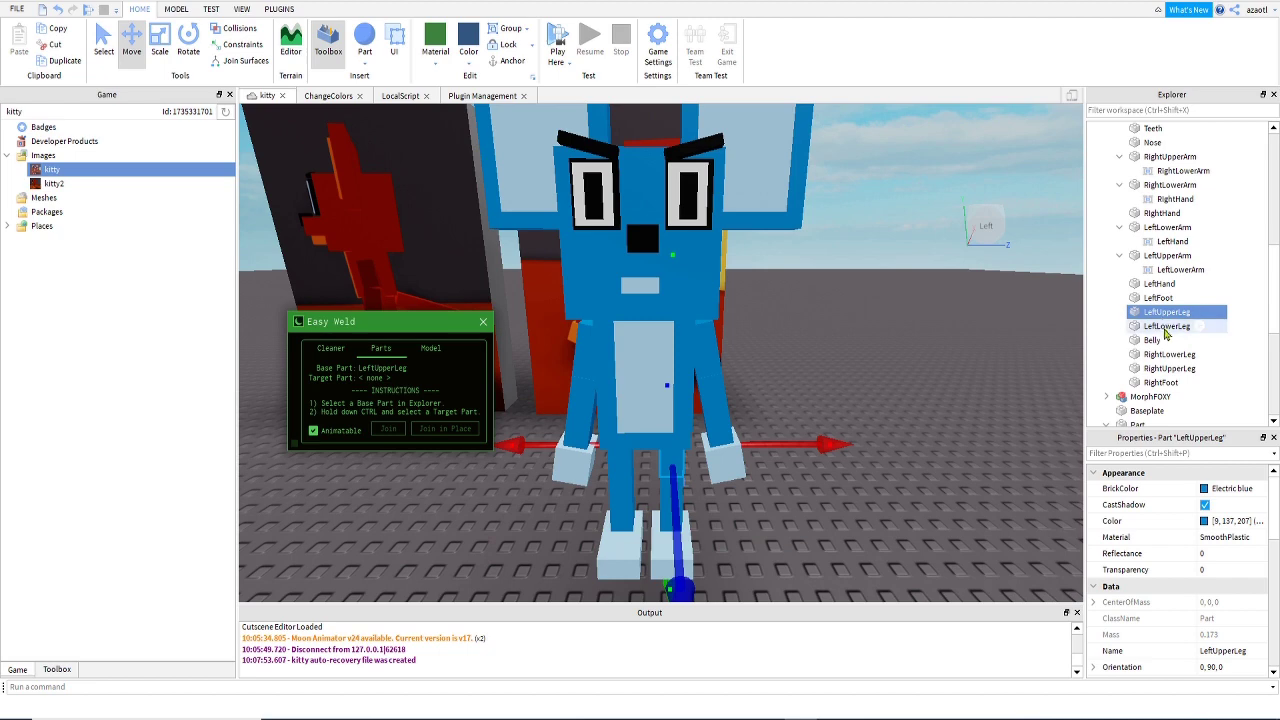
{"action": "left_click", "coordinate": [1164, 327], "text": "ctrl"}
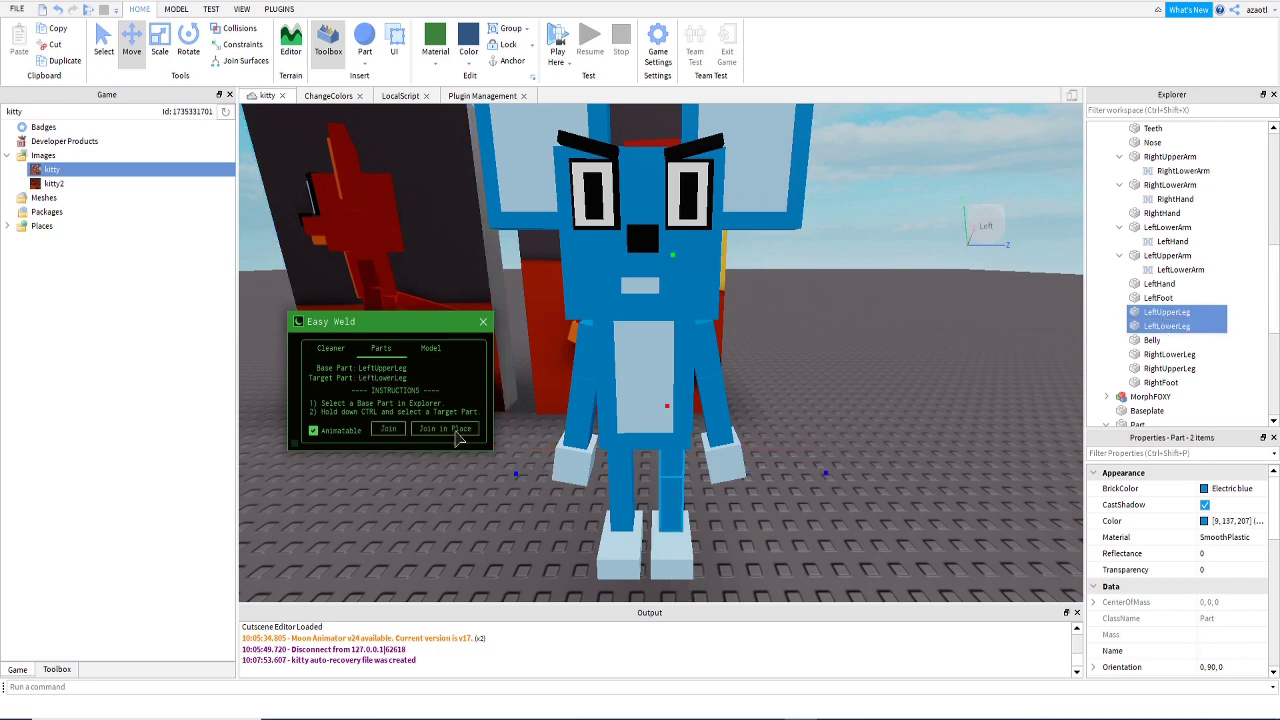
{"action": "left_click", "coordinate": [457, 438]}
Join the mouse's LeftFoot in place to its LeftLowerLeg as base part, keeping Animatable enabled.
{"action": "left_click", "coordinate": [1168, 340]}
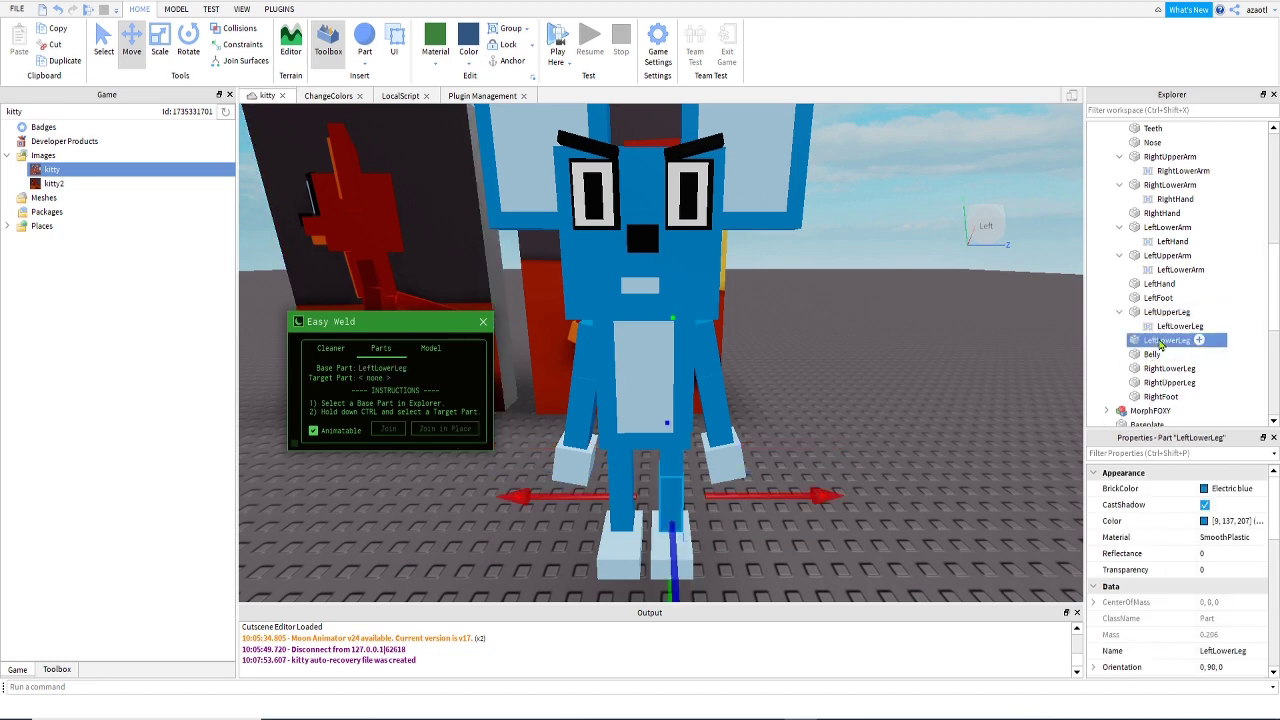
{"action": "left_click", "coordinate": [1158, 298], "text": "ctrl"}
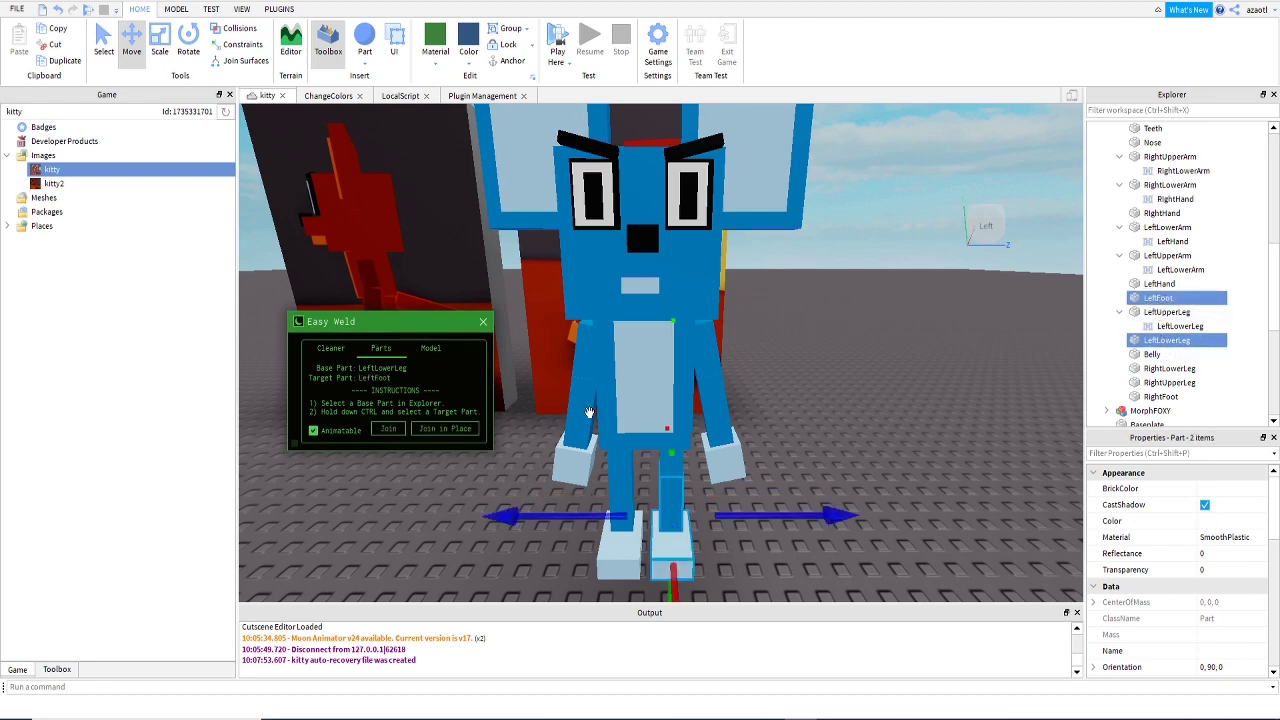
{"action": "left_click", "coordinate": [463, 432]}
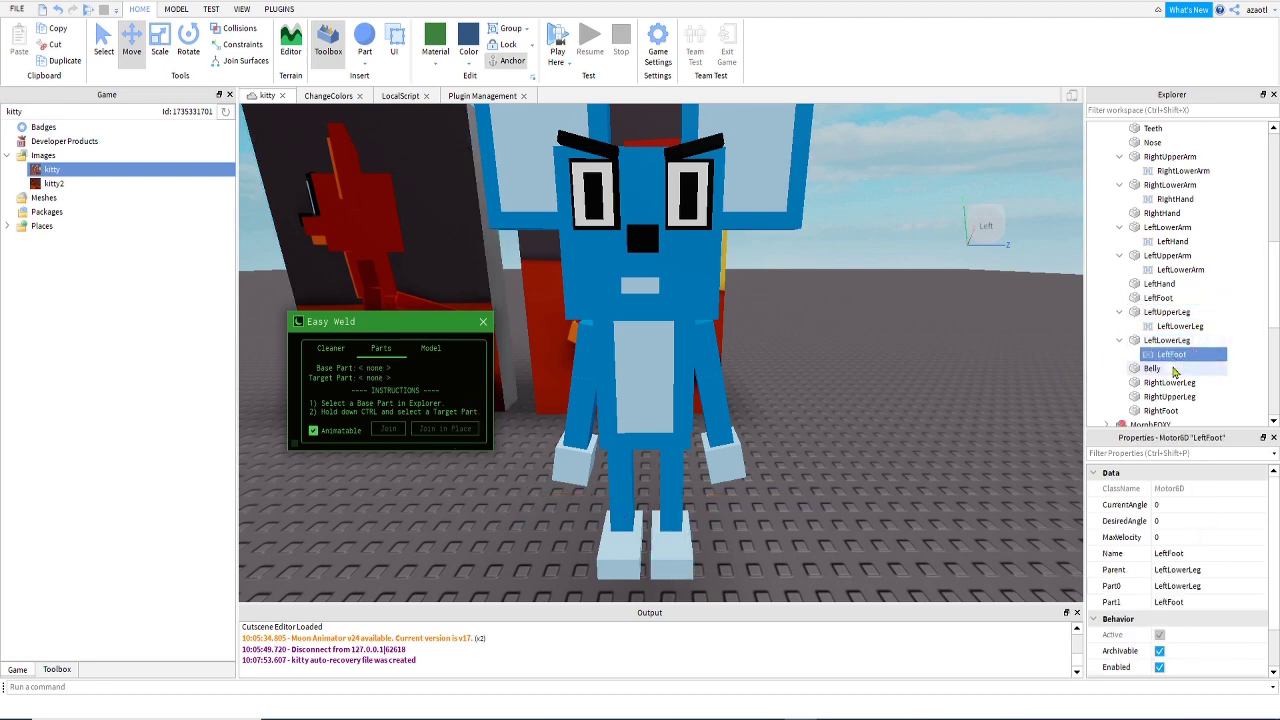
Join the mouse's Belly in place to its UpperTorso as base part, keeping Animatable enabled.
{"action": "left_click", "coordinate": [1142, 369]}
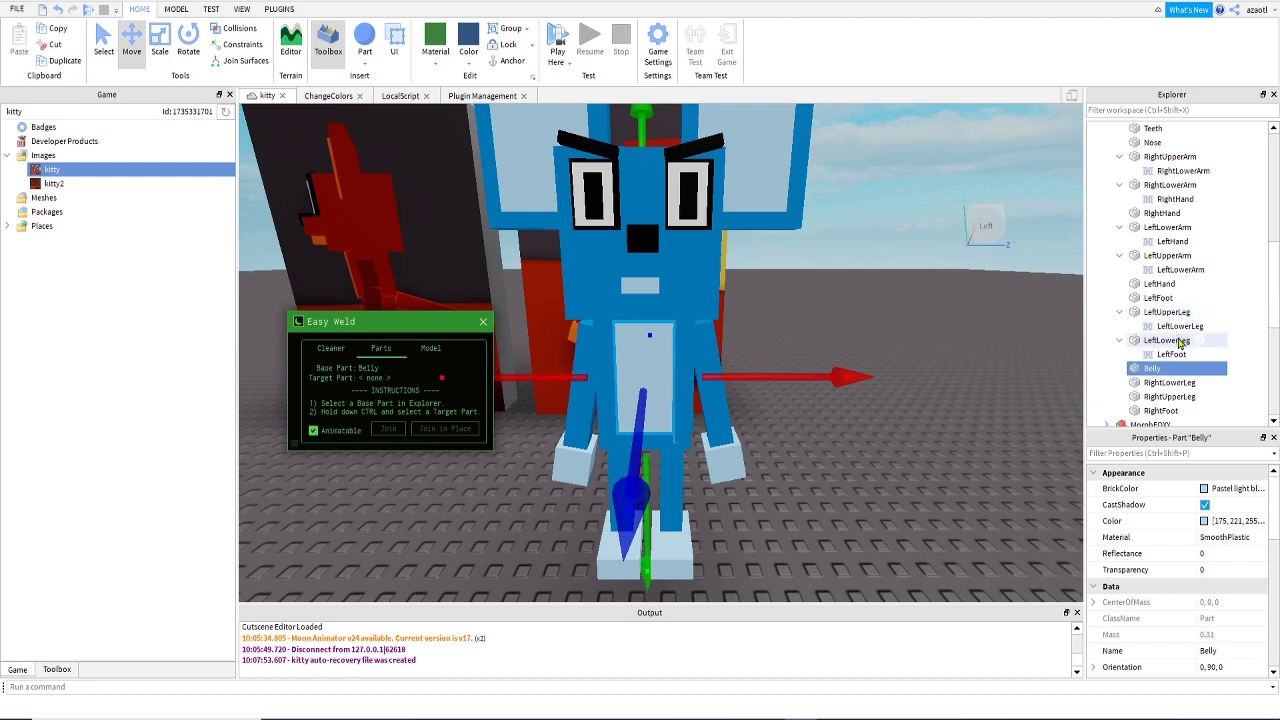
{"action": "scroll", "coordinate": [1175, 335], "scroll_direction": "up", "scroll_amount": 5}
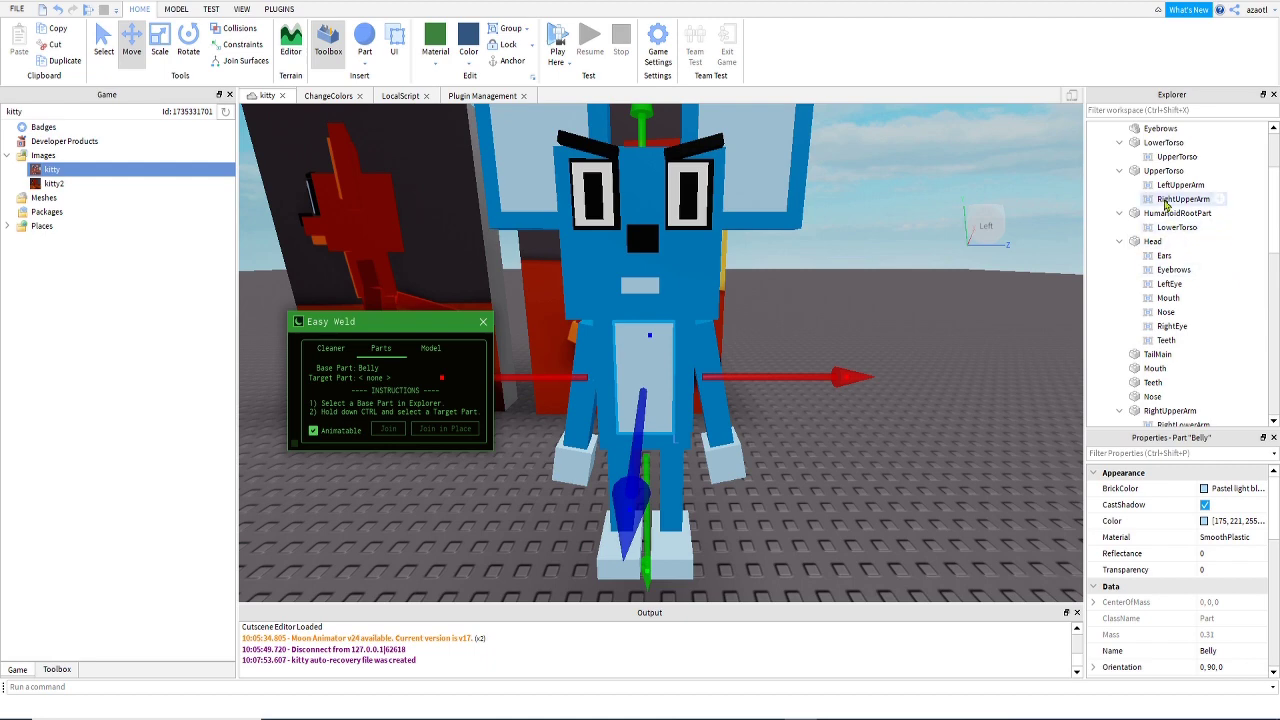
{"action": "left_click", "coordinate": [1160, 171]}
{"action": "scroll", "coordinate": [1185, 300], "scroll_direction": "down", "scroll_amount": 5}
{"action": "left_click", "coordinate": [1152, 368], "text": "ctrl"}
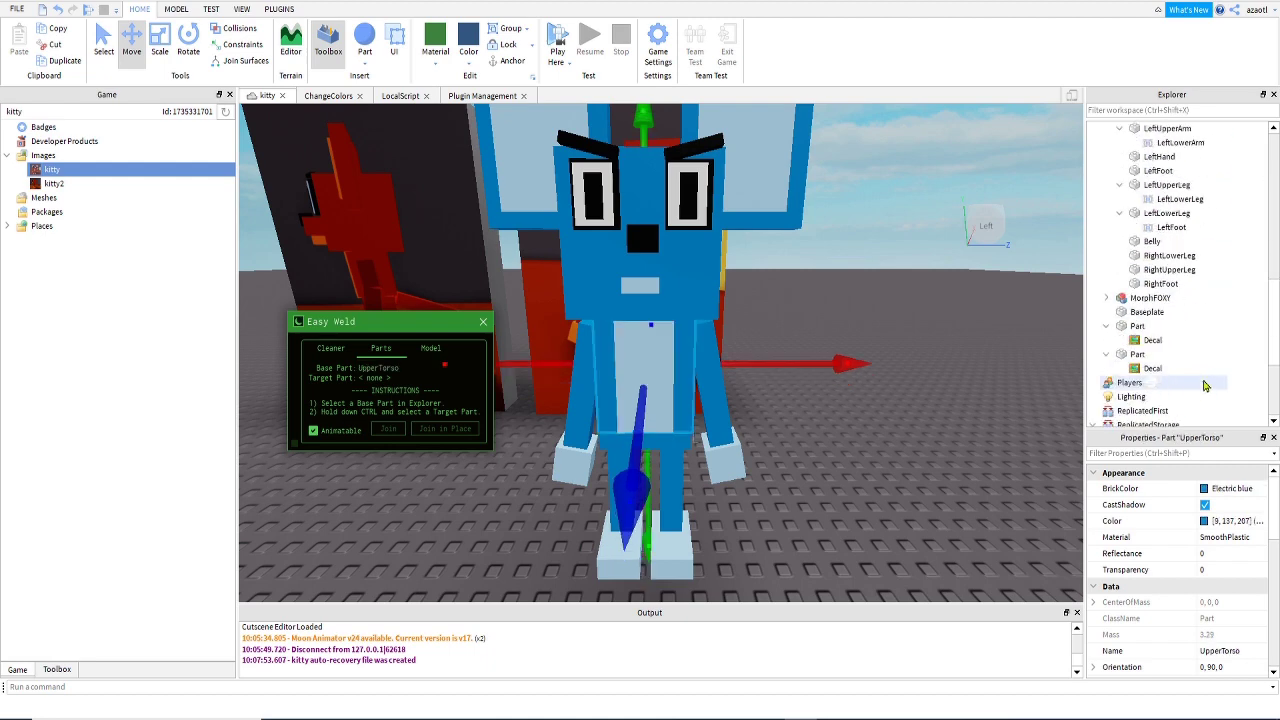
{"action": "scroll", "coordinate": [1175, 370], "scroll_direction": "down", "scroll_amount": 3}
{"action": "left_click", "coordinate": [445, 429]}
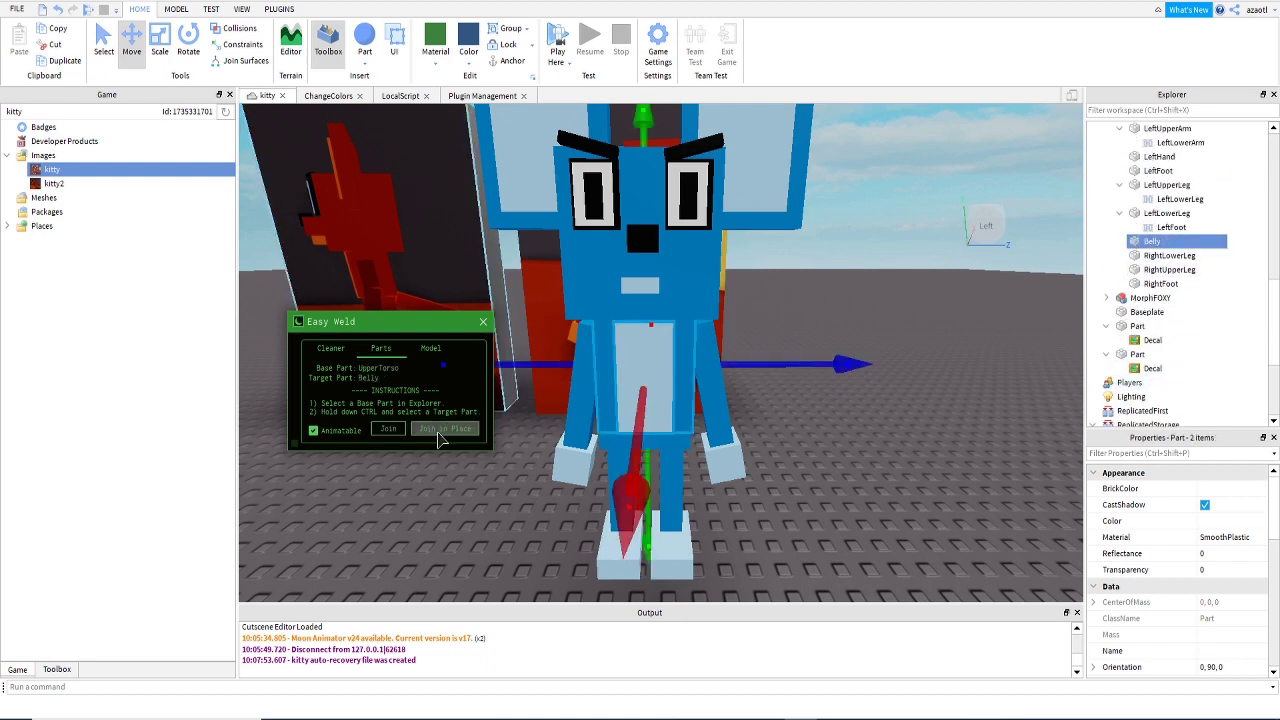
Join the mouse's RightLowerLeg in place to its RightUpperLeg as base part, keeping Animatable enabled.
{"action": "scroll", "coordinate": [1190, 348], "scroll_direction": "down", "scroll_amount": 2}
{"action": "scroll", "coordinate": [1190, 349], "scroll_direction": "down", "scroll_amount": 5}
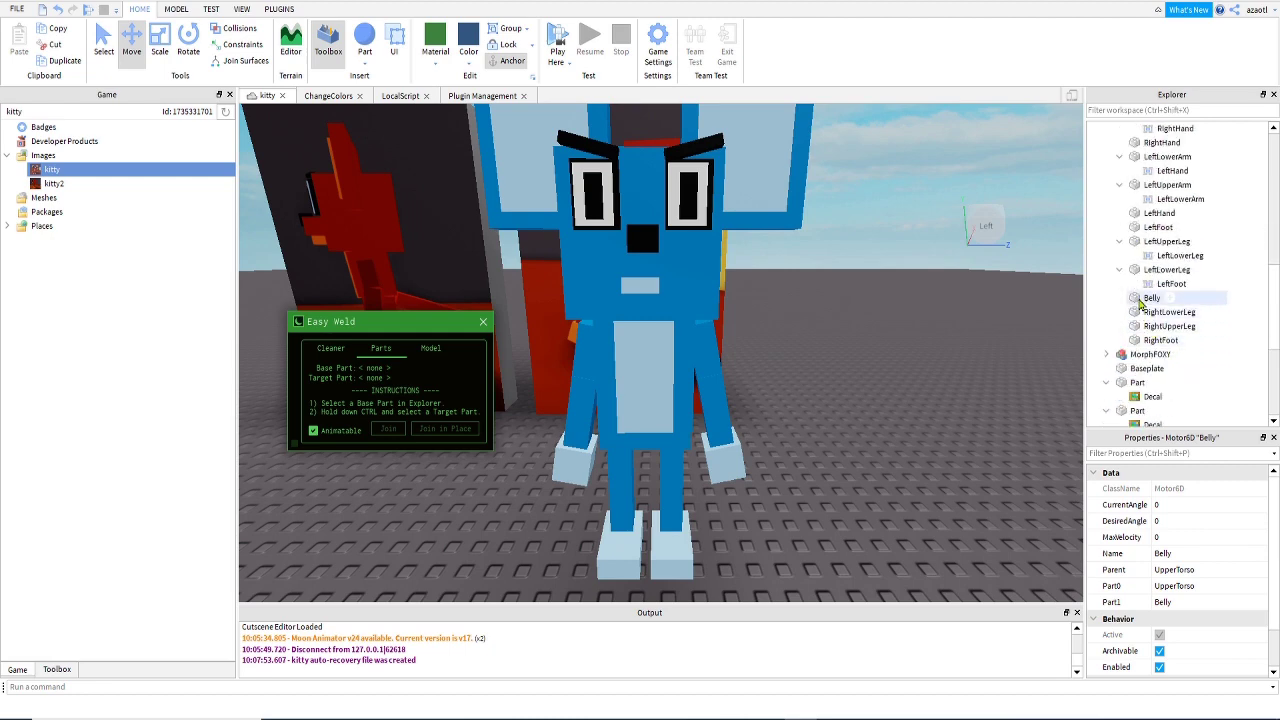
{"action": "left_click", "coordinate": [1147, 313]}
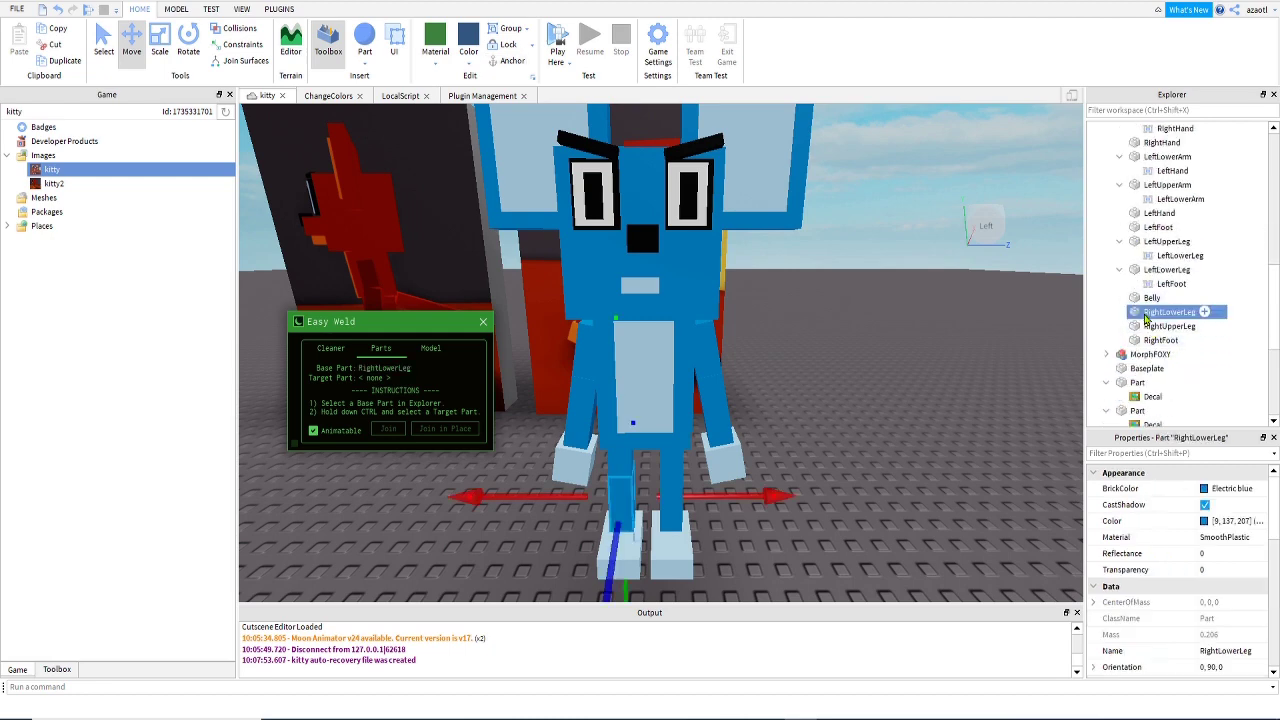
{"action": "left_click", "coordinate": [1150, 327]}
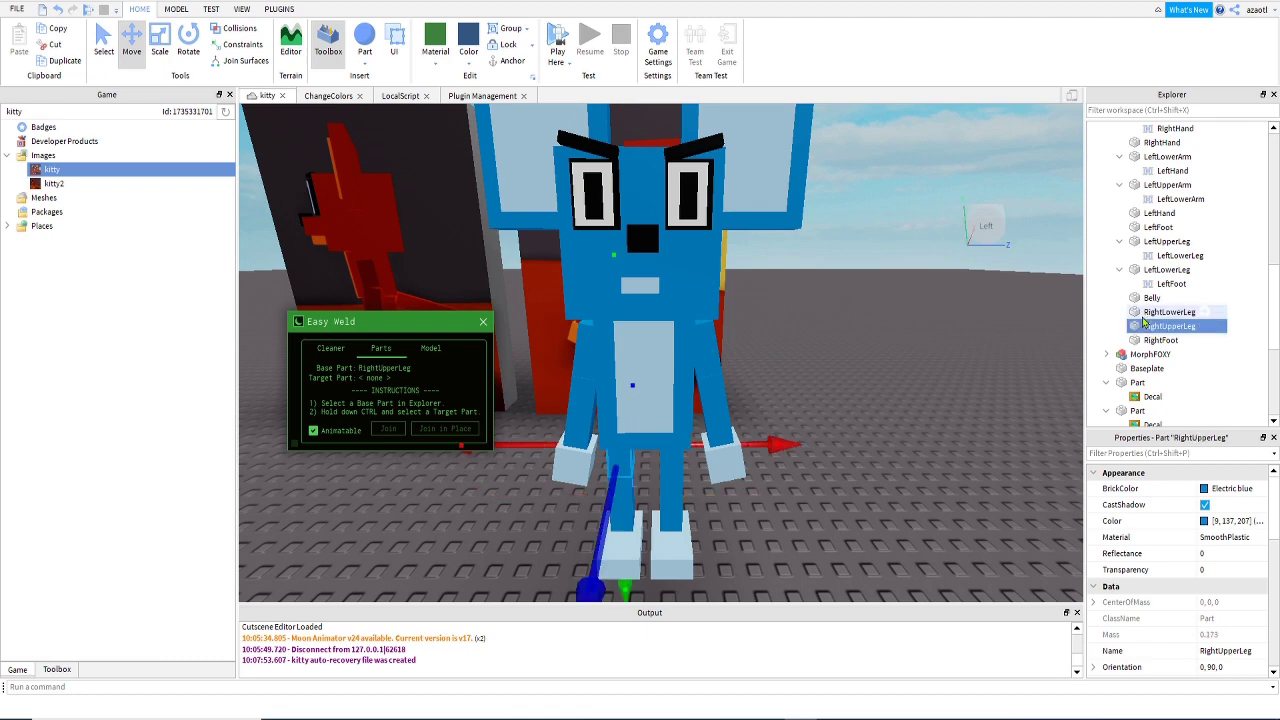
{"action": "left_click", "coordinate": [1151, 315], "text": "ctrl"}
{"action": "left_click", "coordinate": [447, 432]}
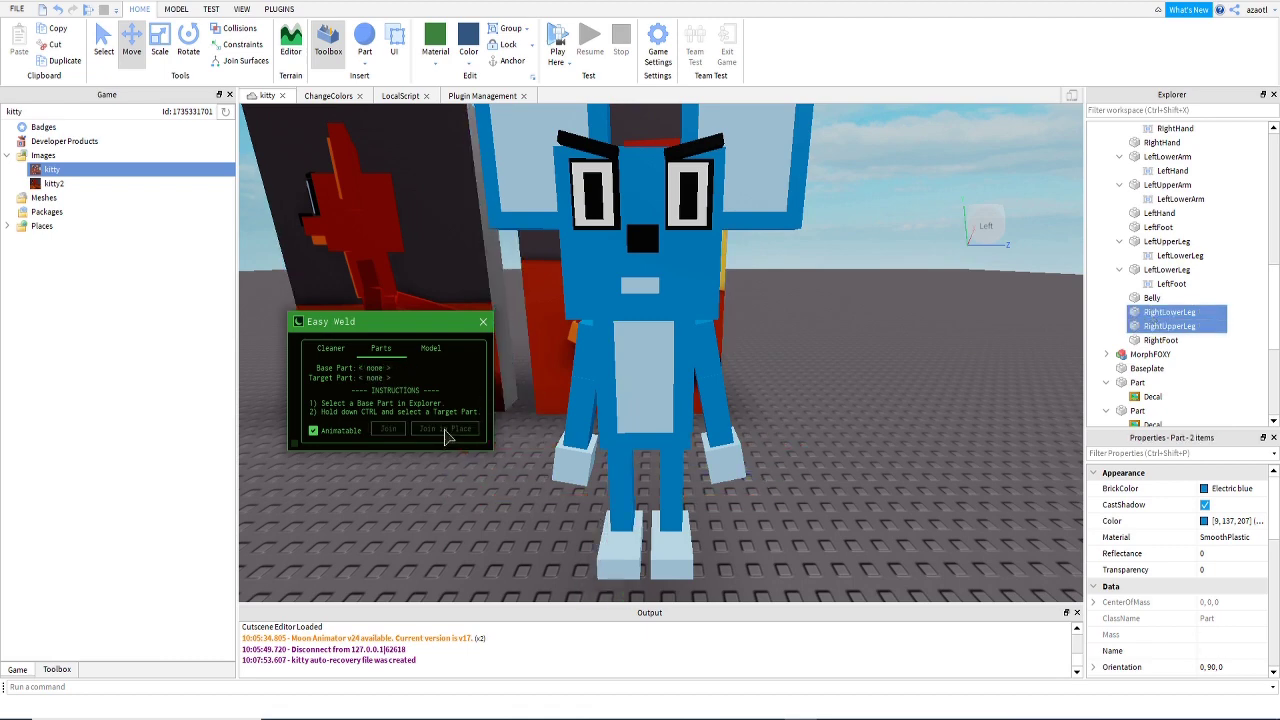
Join the mouse's RightFoot in place to its RightLowerLeg as base part, keeping Animatable enabled.
{"action": "left_click", "coordinate": [1165, 312]}
{"action": "left_click", "coordinate": [1160, 354], "text": "ctrl"}
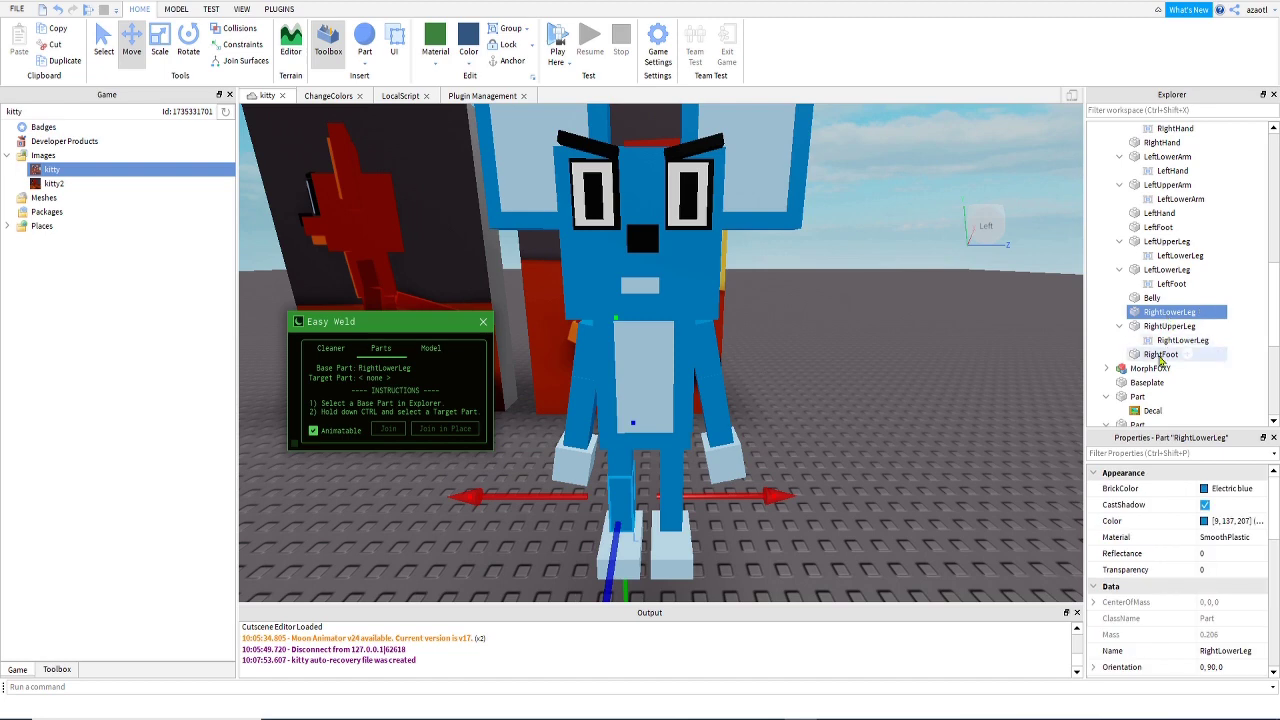
{"action": "left_click", "coordinate": [445, 429]}
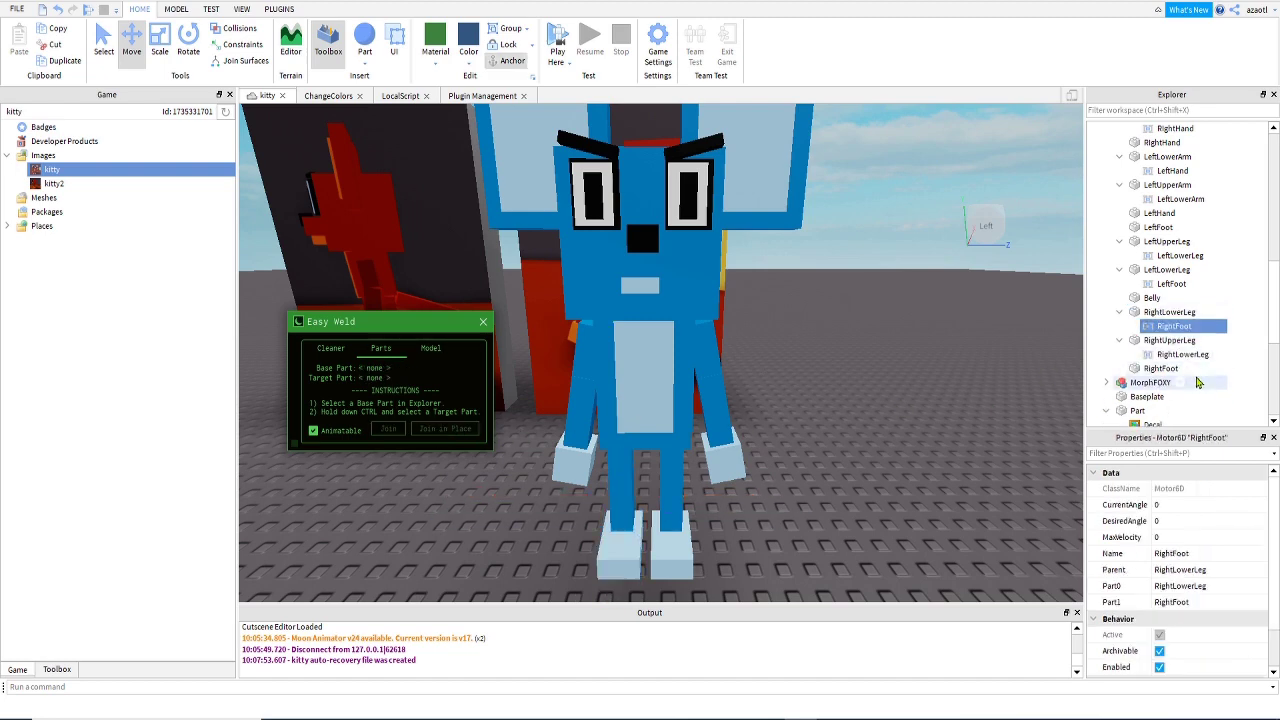
Expand the mouse's Tail group and check which tail segment each of its parts represents.
{"action": "key", "text": "d"}
{"action": "right_click_drag", "start_coordinate": [851, 466], "coordinate": [850, 461]}
{"action": "scroll", "coordinate": [1153, 305], "scroll_direction": "up", "scroll_amount": 5}
{"action": "scroll", "coordinate": [1153, 305], "scroll_direction": "up", "scroll_amount": 6}
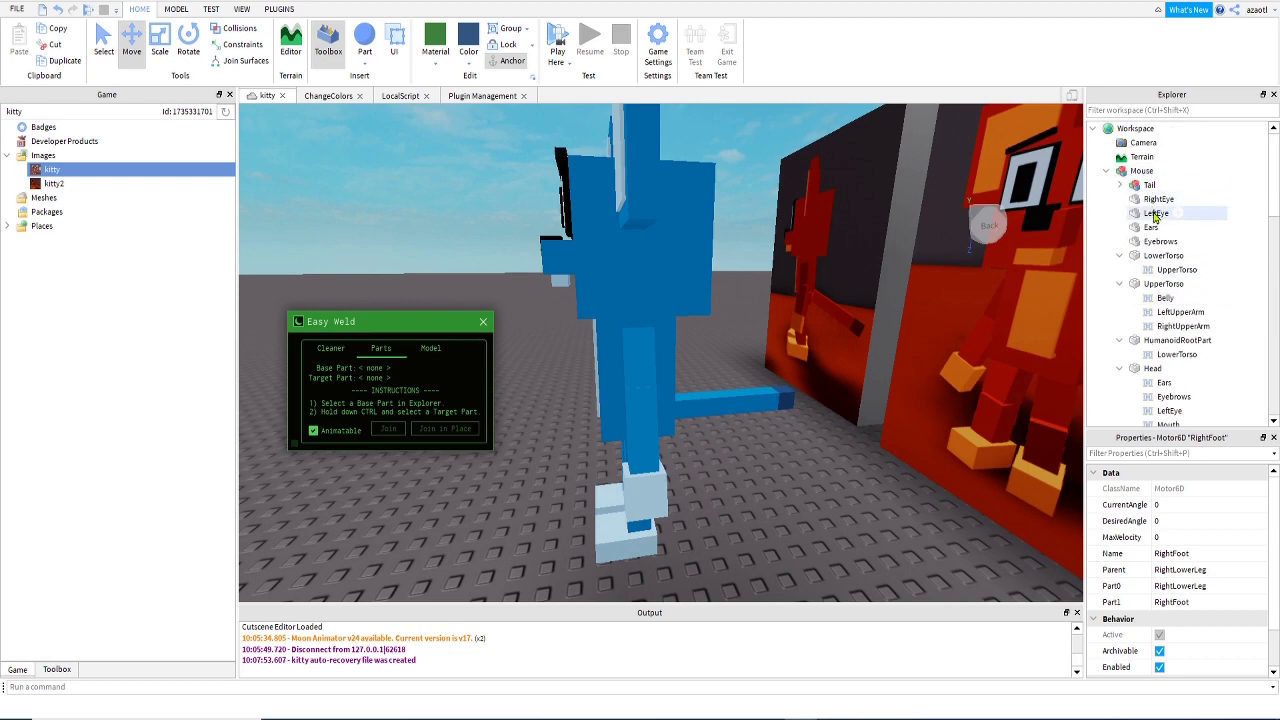
{"action": "left_click", "coordinate": [1119, 187]}
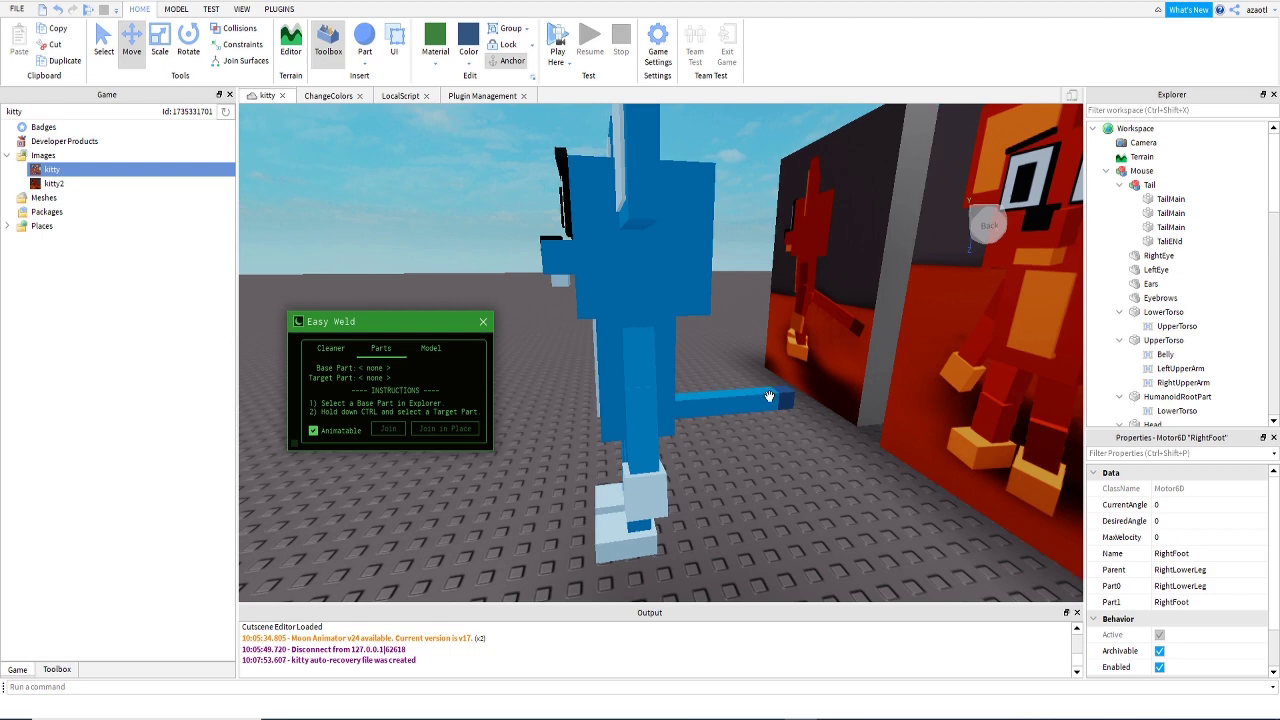
{"action": "right_click_drag", "start_coordinate": [807, 472], "coordinate": [807, 477]}
{"action": "right_click", "coordinate": [807, 477]}
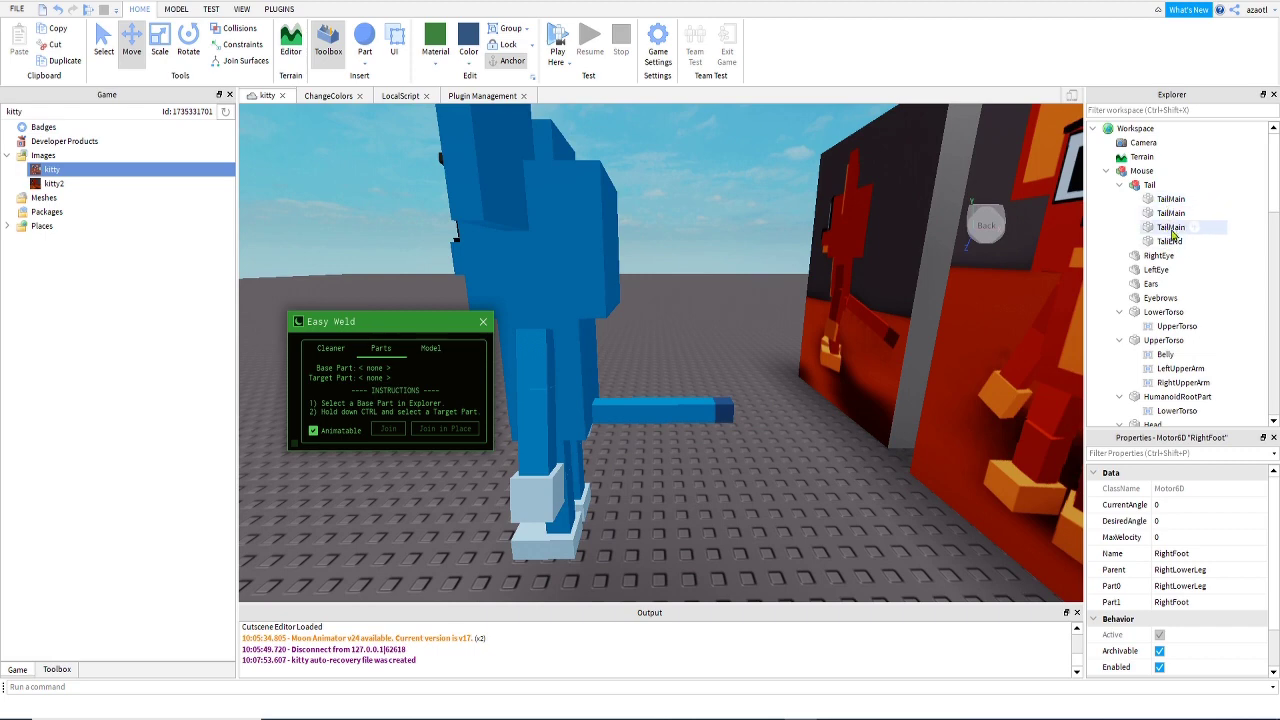
{"action": "left_click", "coordinate": [1172, 228]}
{"action": "left_click", "coordinate": [1170, 213]}
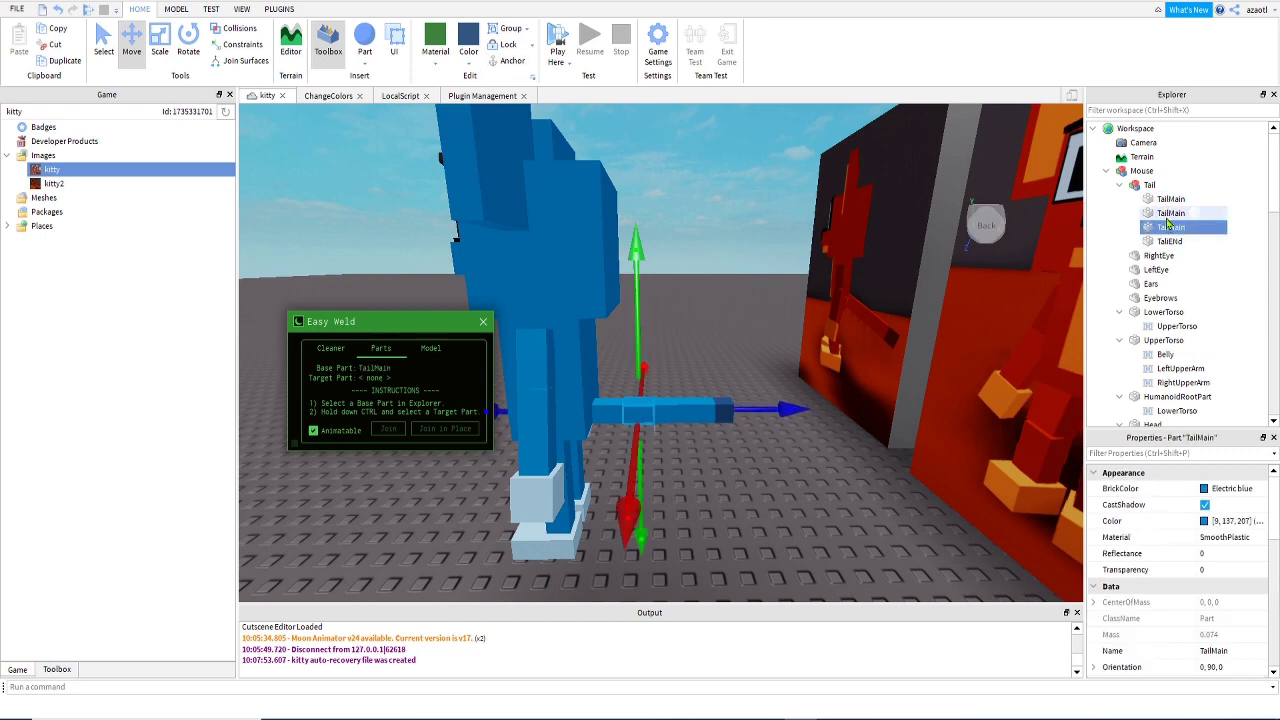
{"action": "left_click", "coordinate": [1170, 199]}
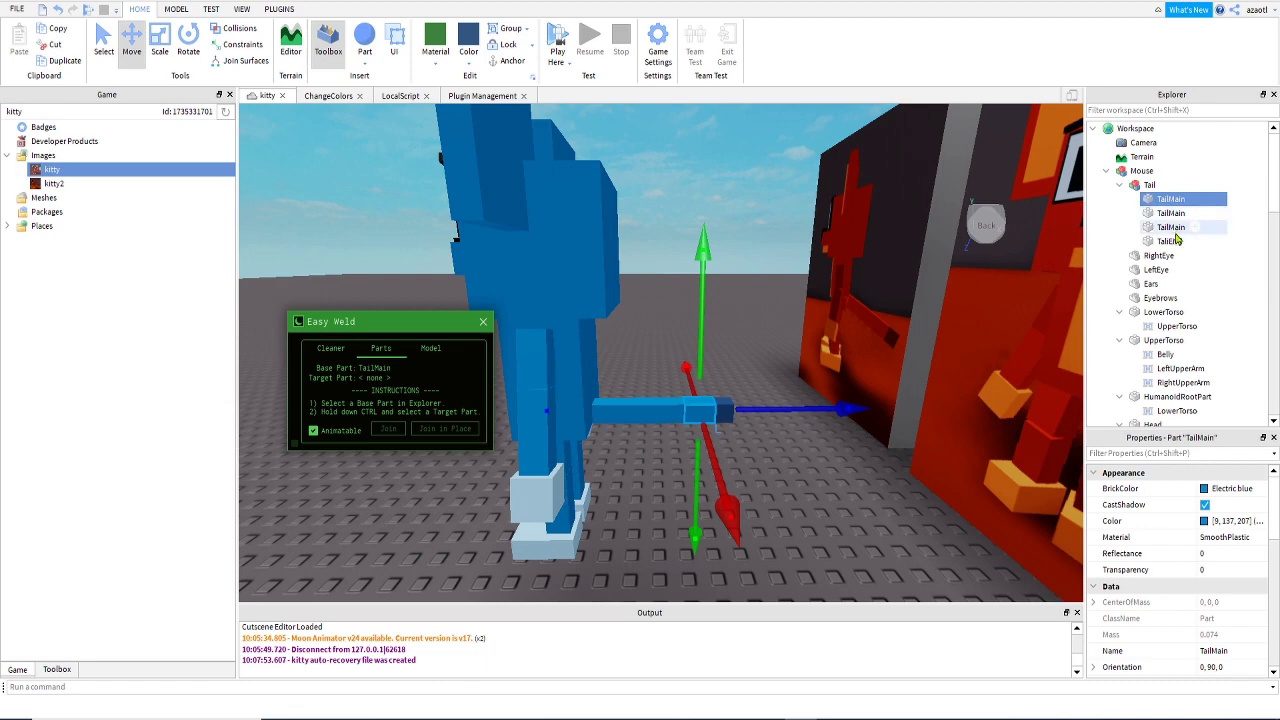
{"action": "left_click", "coordinate": [1172, 241]}
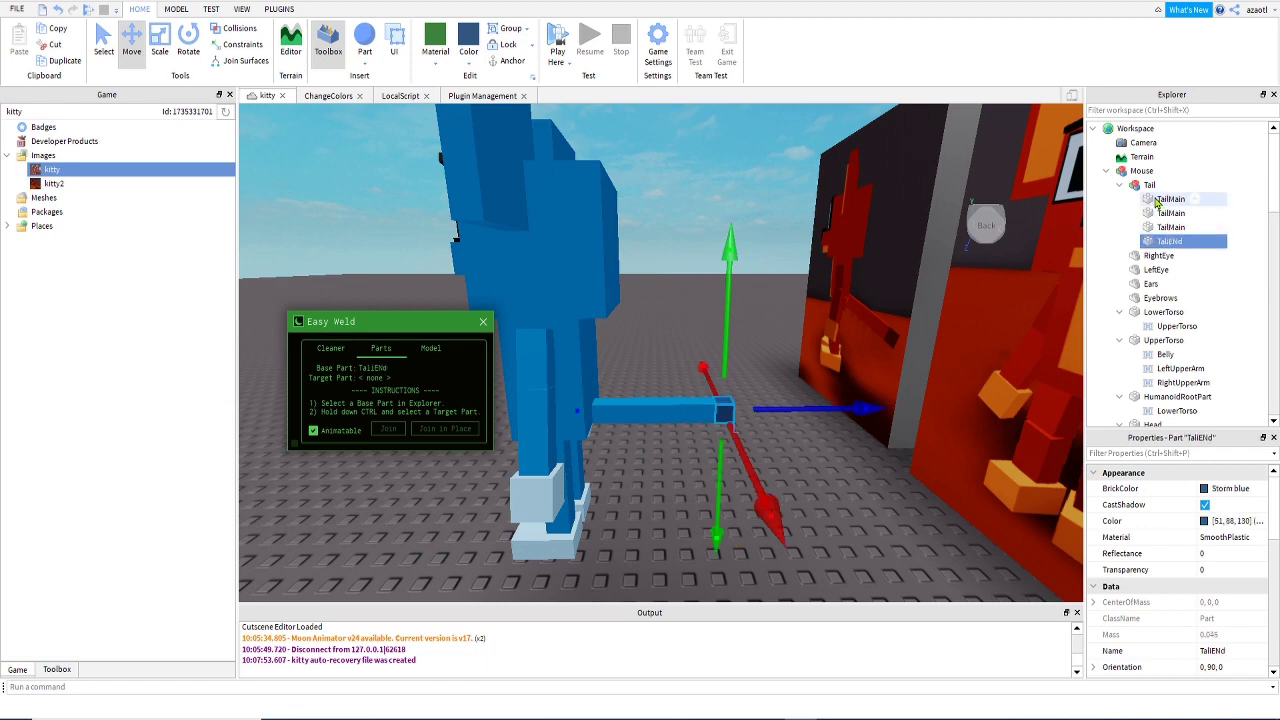
Move the loose TailMain segment nearest the body into the mouse's Tail group.
{"action": "left_click", "coordinate": [618, 468]}
{"action": "left_click", "coordinate": [608, 410]}
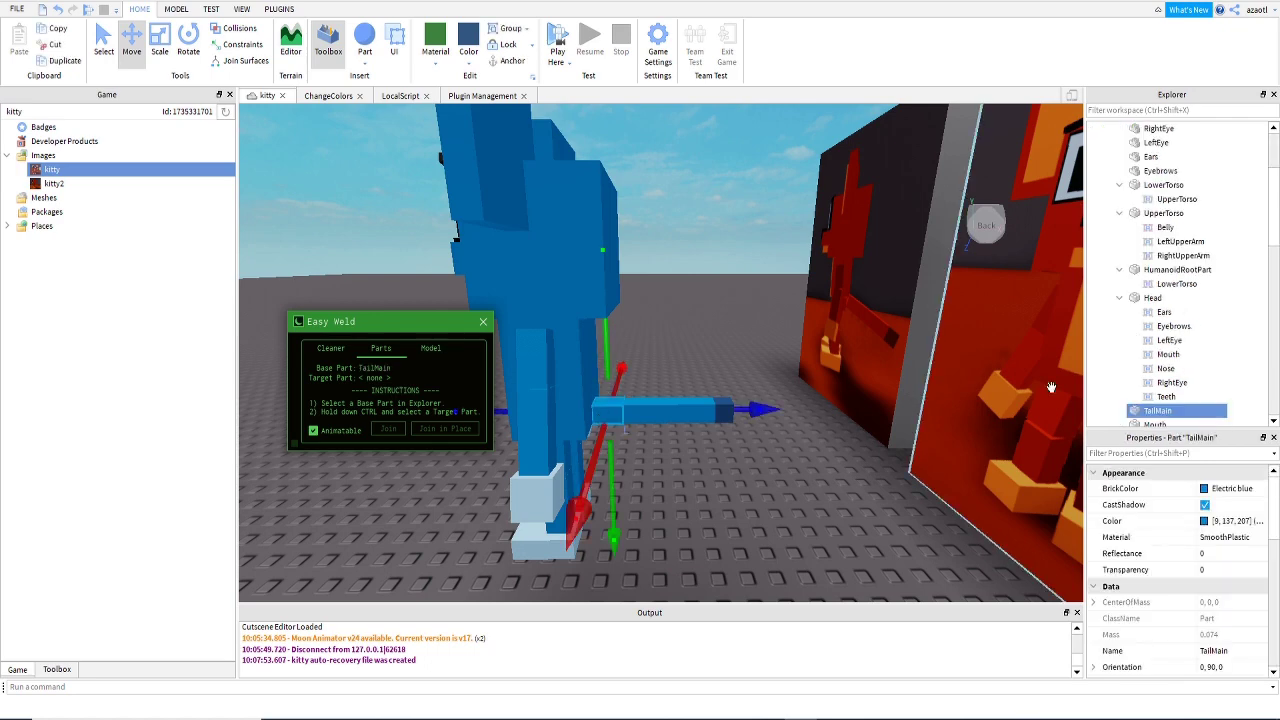
{"action": "left_click_drag", "start_coordinate": [1137, 418], "coordinate": [1170, 192]}
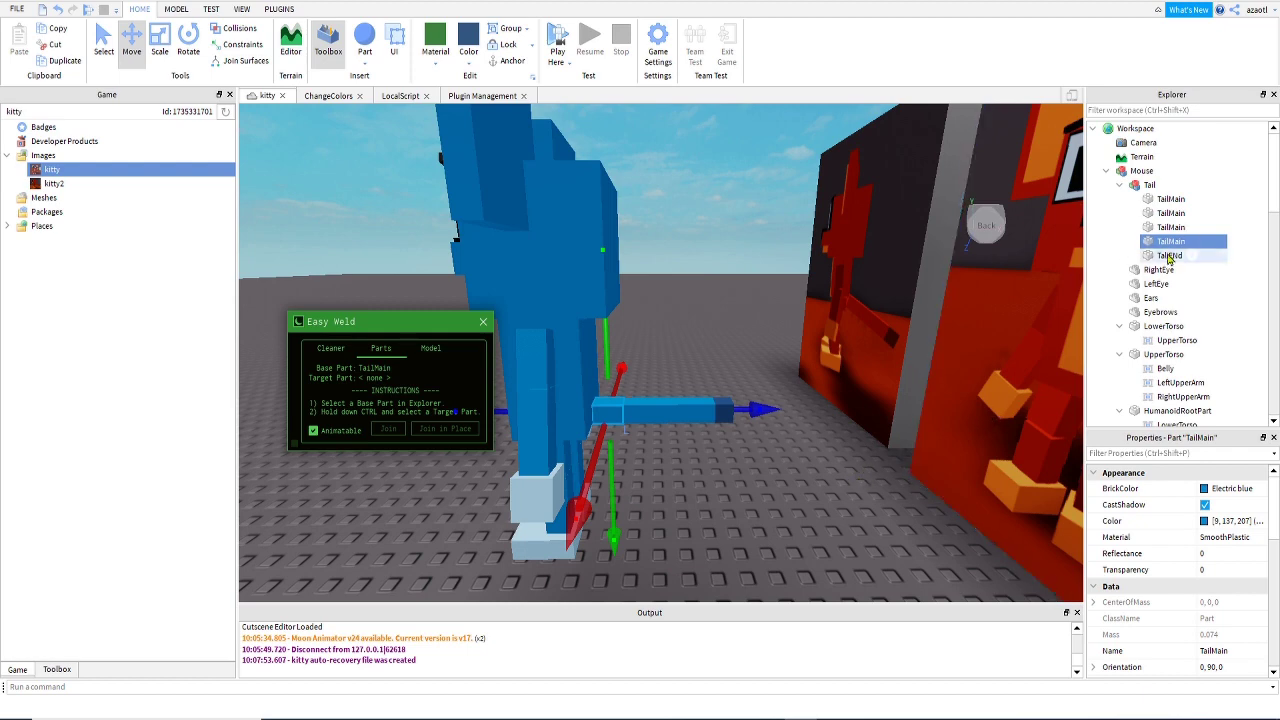
Rename the tail segment nearest the body as Tail0 and the segment behind it as Tail1.
{"action": "double_click", "coordinate": [1164, 243]}
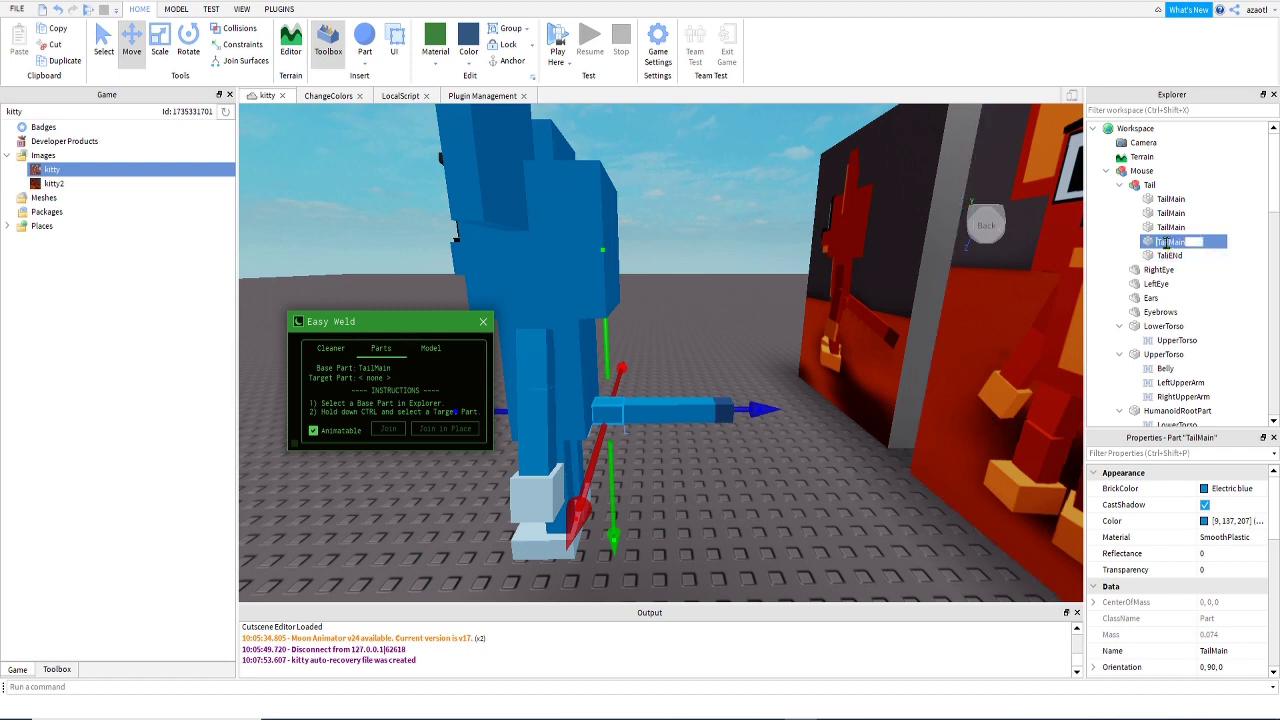
{"action": "type", "text": "Tail0"}
{"action": "key", "text": "Return"}
{"action": "left_click", "coordinate": [1170, 256]}
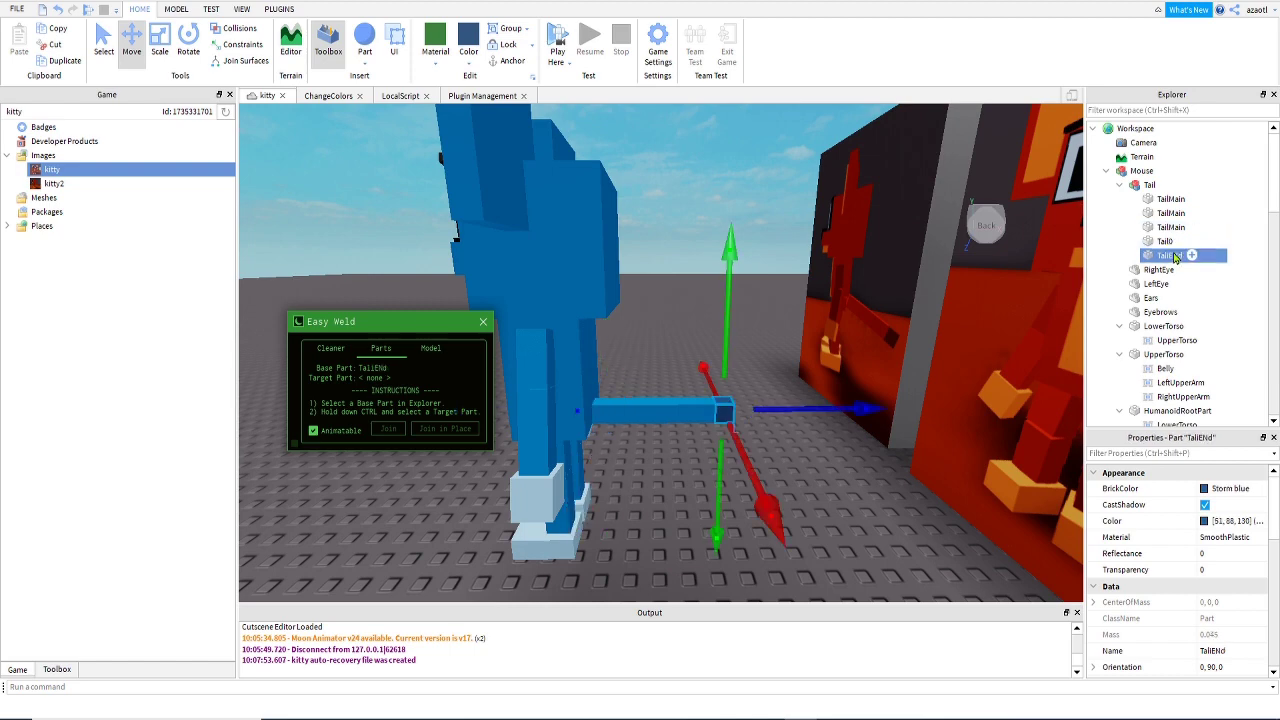
{"action": "key", "text": "Up"}
{"action": "key", "text": "Up"}
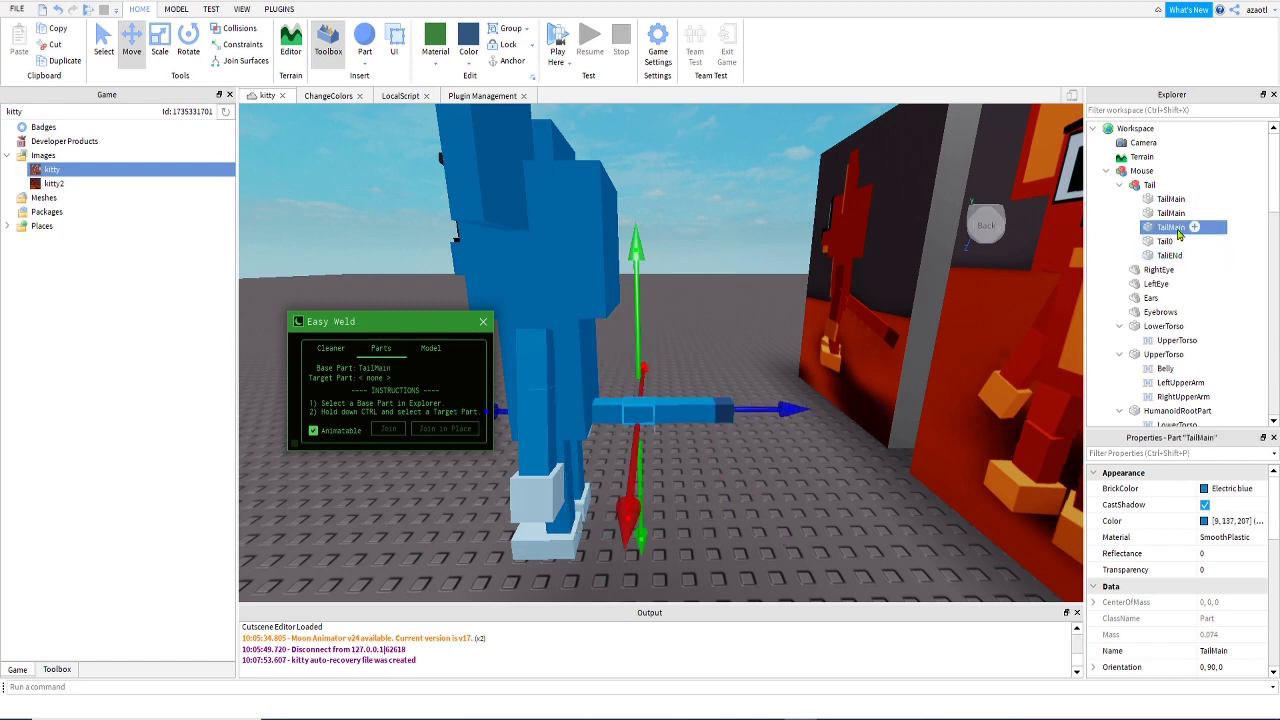
{"action": "left_click", "coordinate": [1178, 233]}
{"action": "type", "text": "Ta"}
{"action": "key", "text": "Return"}
Rename the third tail segment from the body as Tail2 and the fourth as Tail3.
{"action": "left_click", "coordinate": [1170, 214]}
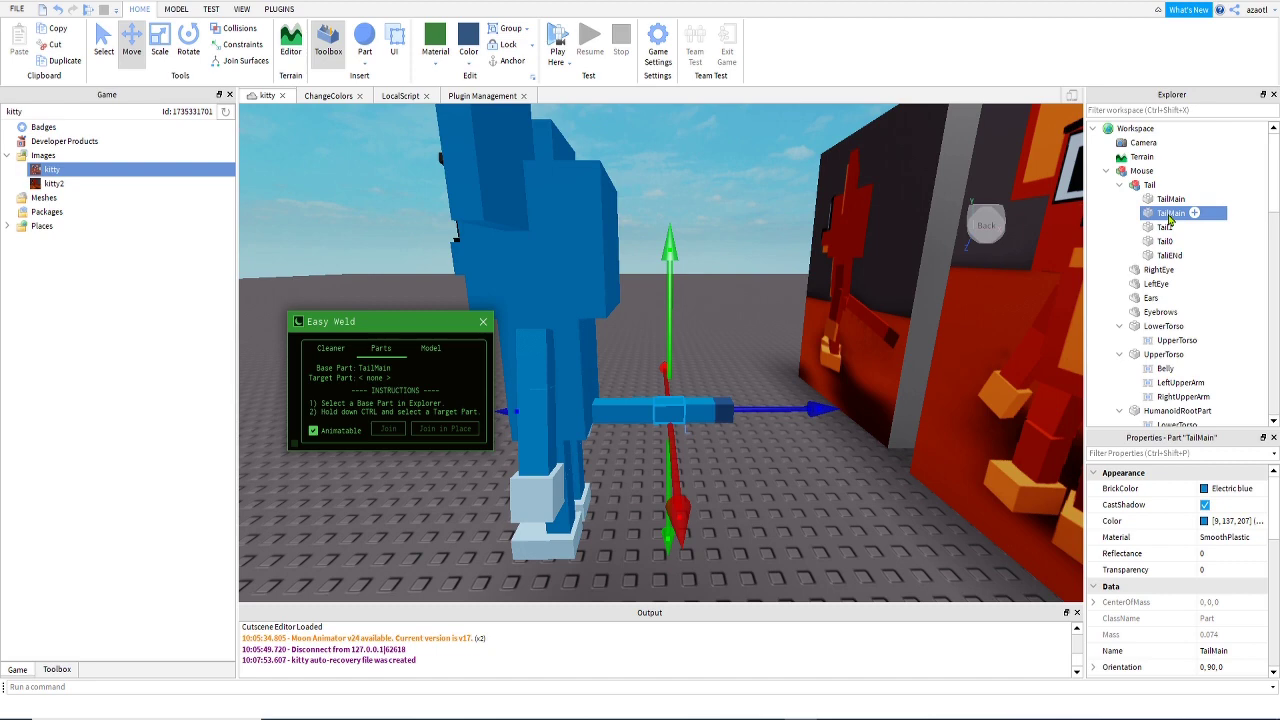
{"action": "left_click", "coordinate": [1170, 214]}
{"action": "type", "text": "Tail2"}
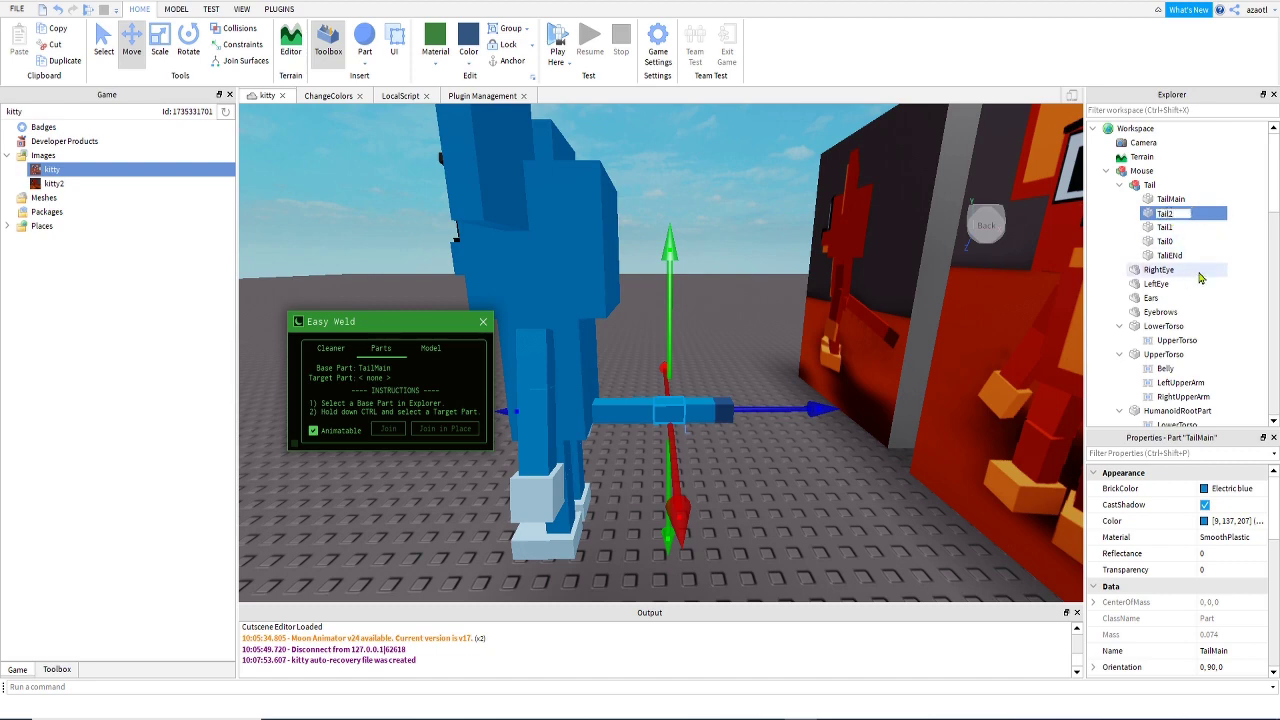
{"action": "key", "text": "Return"}
{"action": "left_click", "coordinate": [1163, 201]}
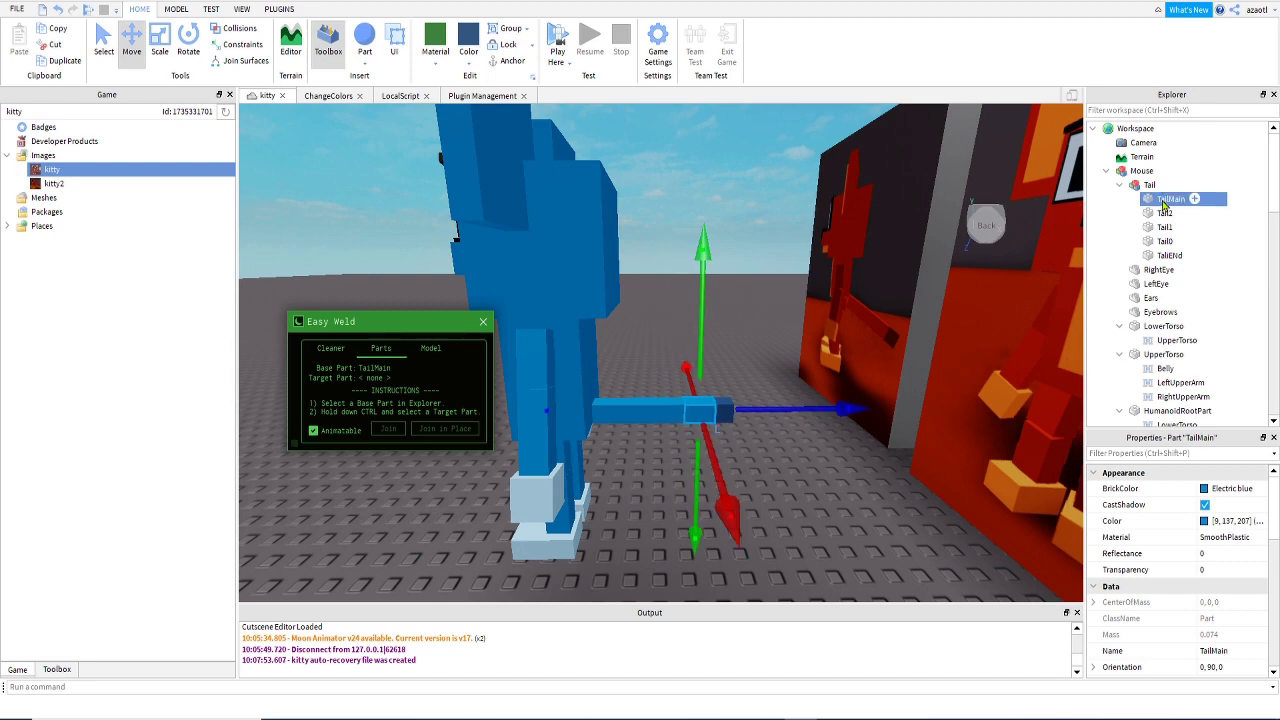
{"action": "left_click", "coordinate": [1163, 202]}
{"action": "type", "text": "T"}
{"action": "key", "text": "Return"}
Rename the dark blue tail end part as Tail4, and select Tail0 as the weld's base part.
{"action": "left_click", "coordinate": [1169, 256]}
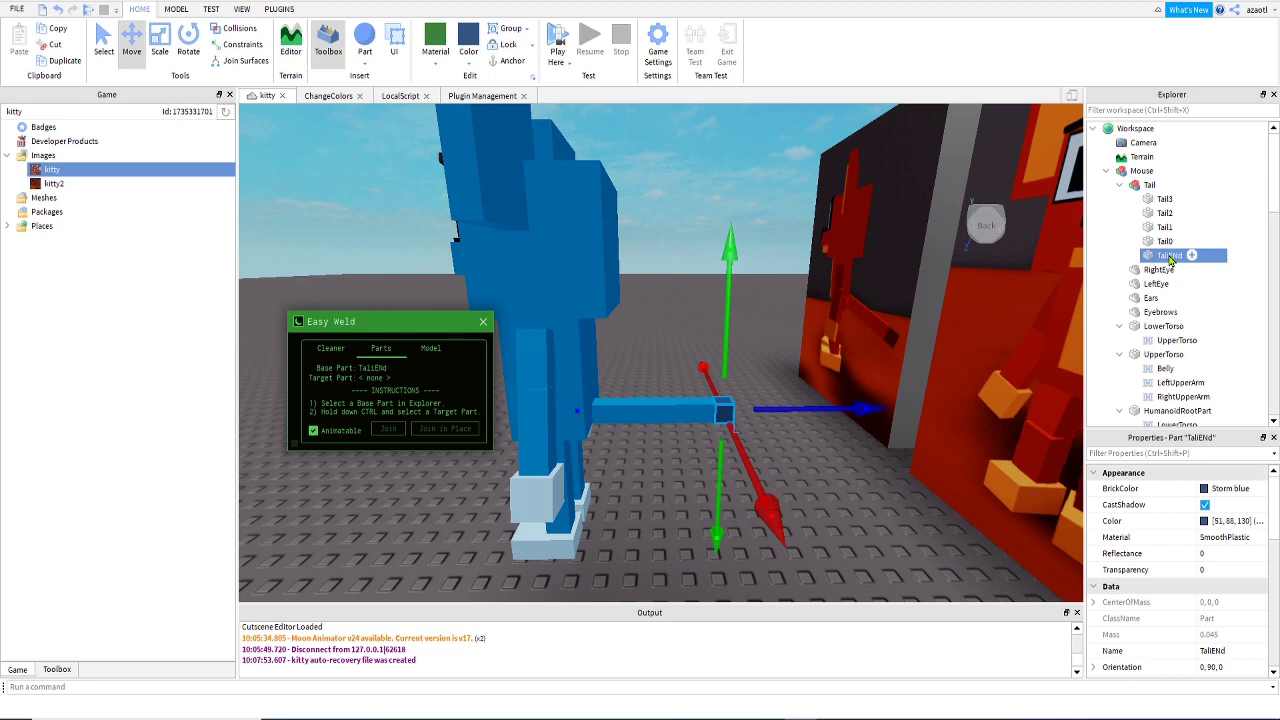
{"action": "left_click", "coordinate": [1170, 256]}
{"action": "type", "text": "Tail4"}
{"action": "key", "text": "Return"}
{"action": "left_click", "coordinate": [1166, 242]}
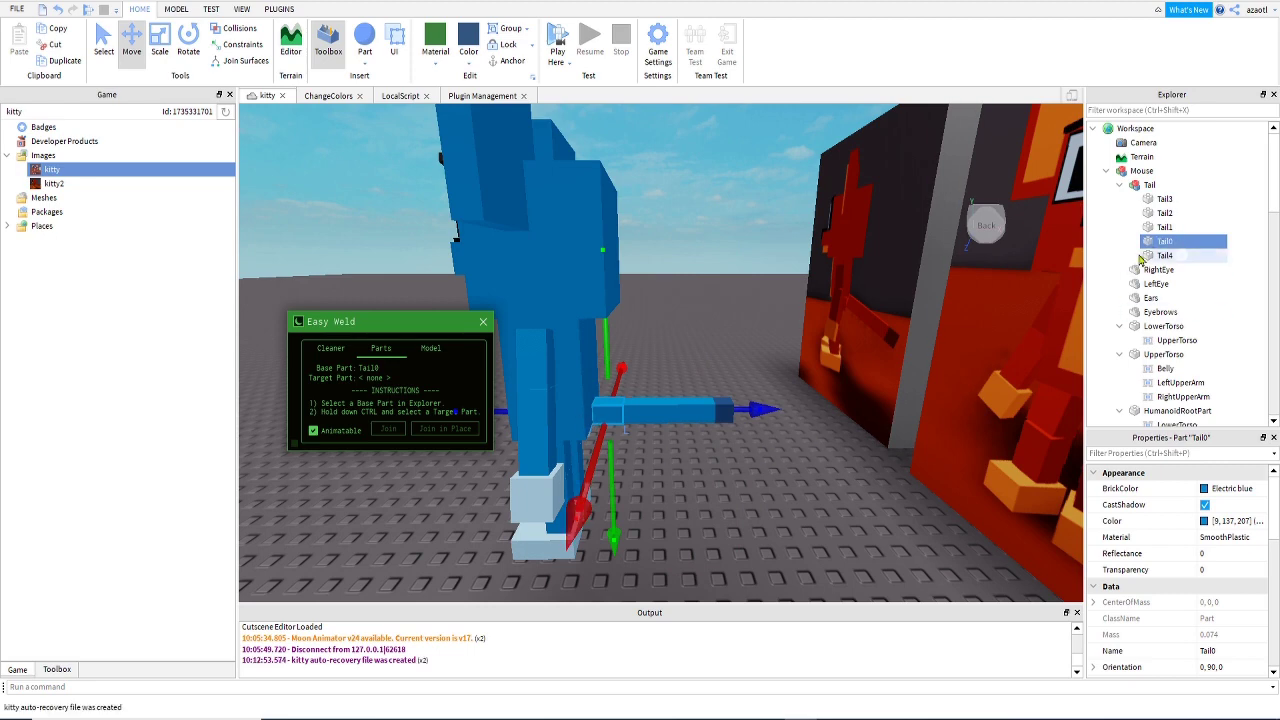
Weld Tail0 in place to the LowerTorso base part with an animatable Easy Weld joint.
{"action": "scroll", "coordinate": [1165, 330], "scroll_direction": "down", "scroll_amount": 1}
{"action": "left_click", "coordinate": [1163, 284]}
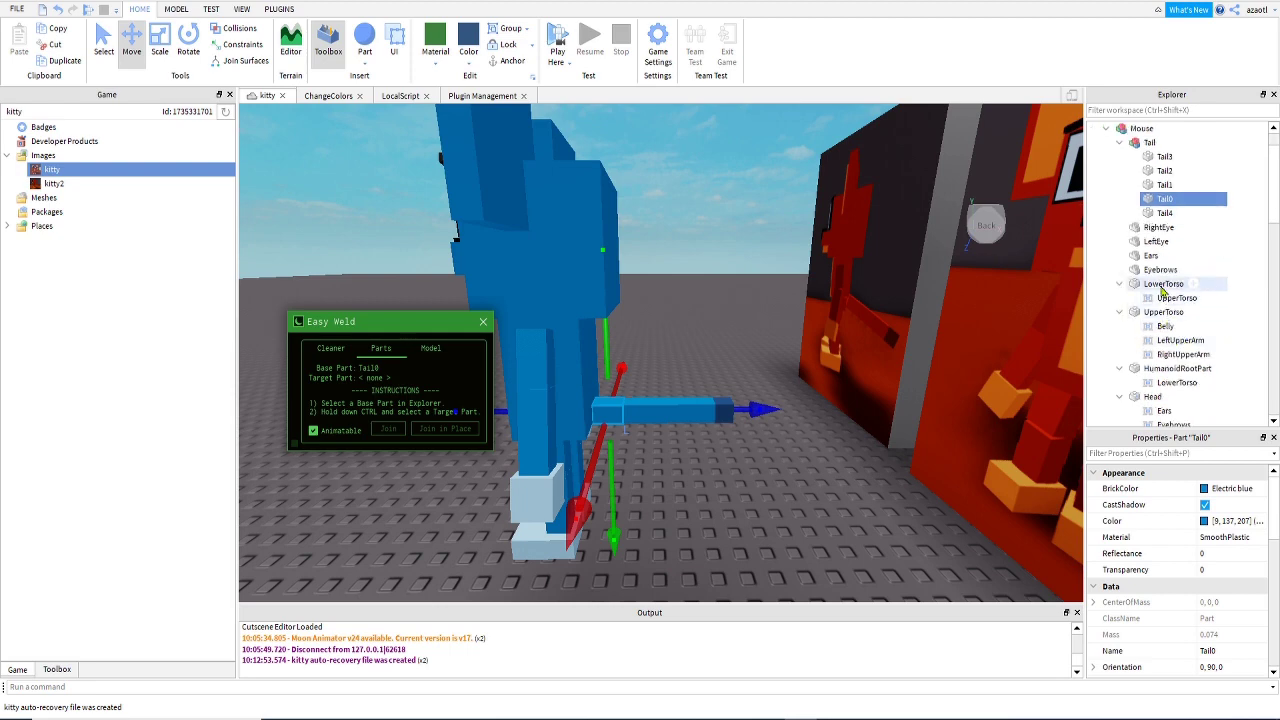
{"action": "scroll", "coordinate": [1165, 318], "scroll_direction": "up", "scroll_amount": 1}
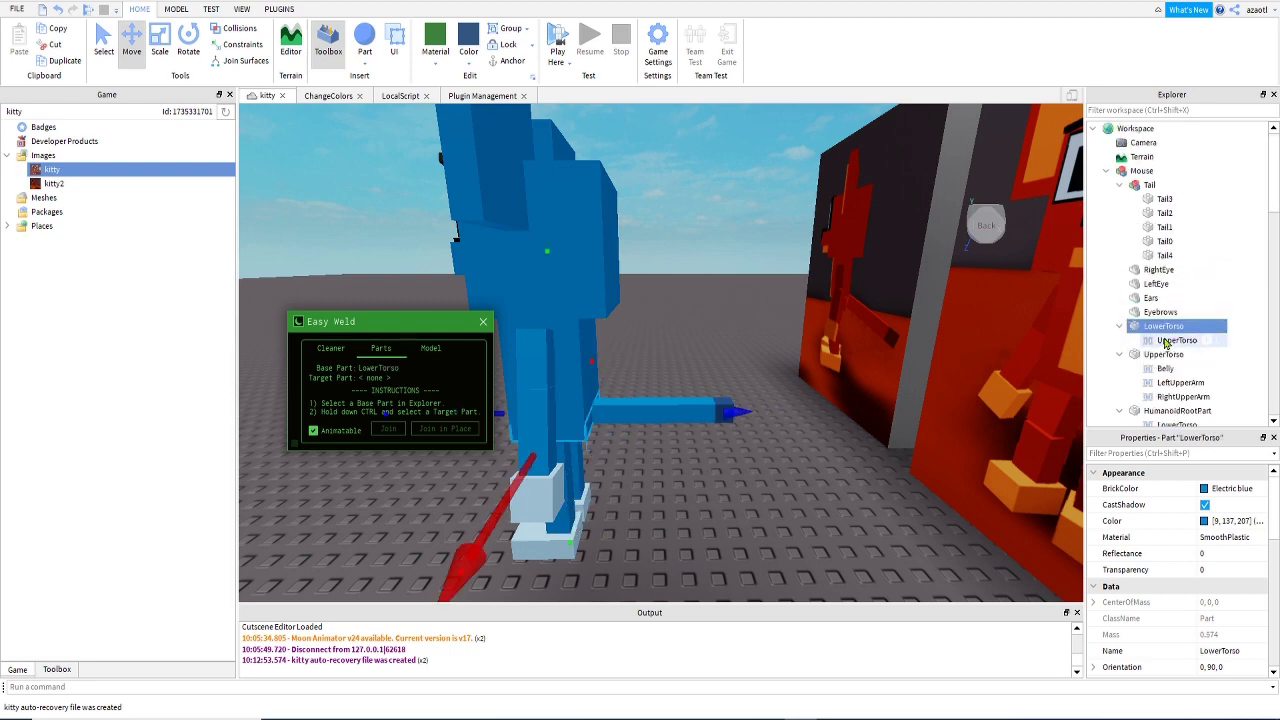
{"action": "left_click", "coordinate": [1163, 241], "text": "ctrl"}
{"action": "left_click", "coordinate": [463, 430]}
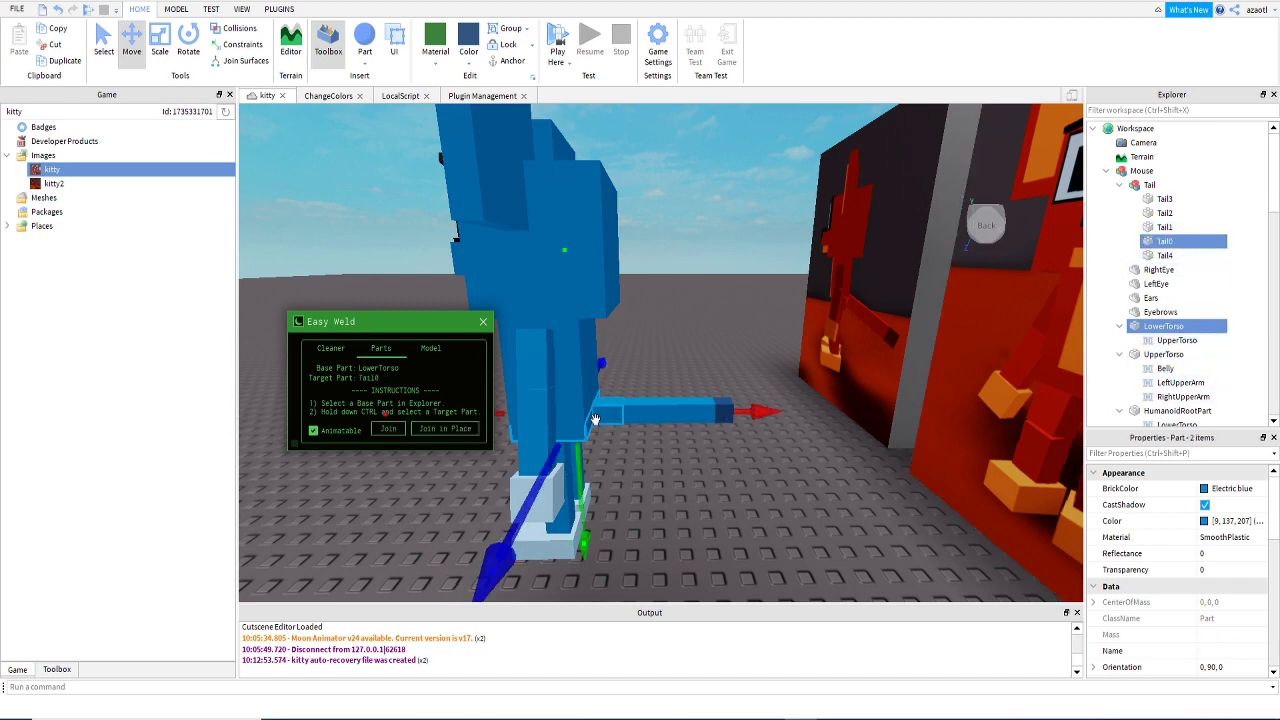
{"action": "left_click", "coordinate": [428, 431]}
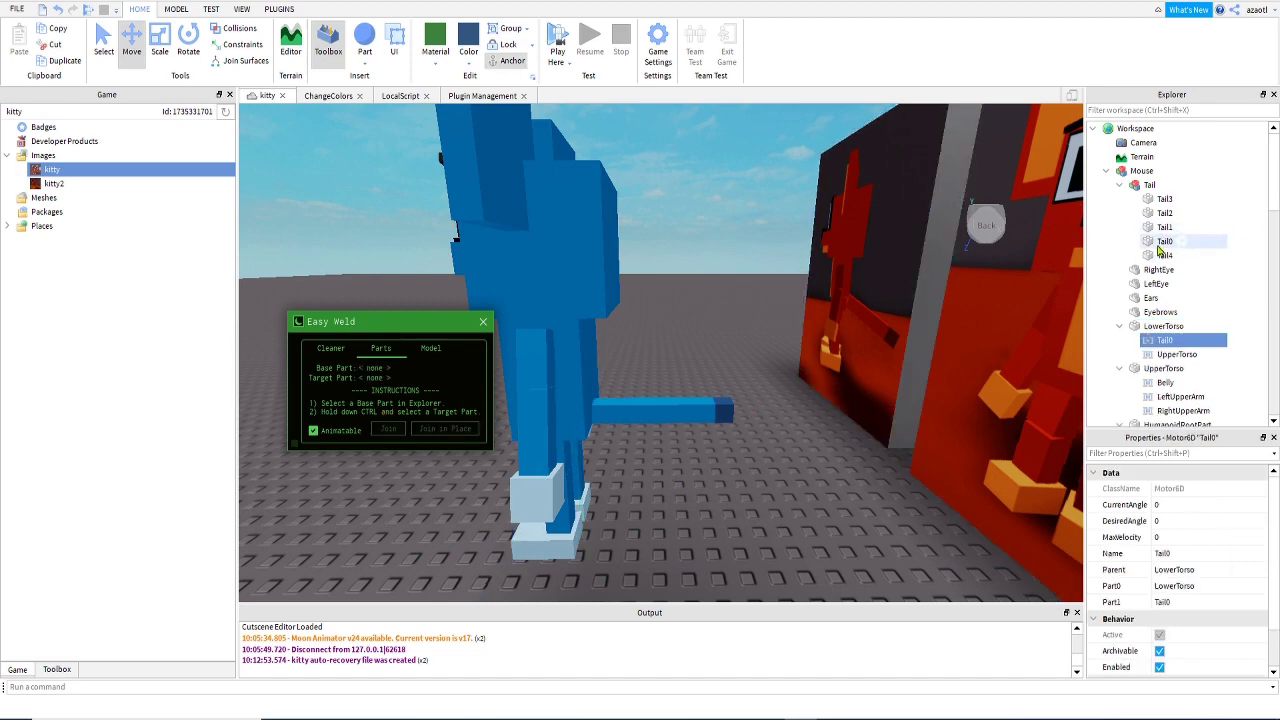
Weld Tail1 in place to Tail0 and Tail2 in place to Tail1 with animatable joints.
{"action": "left_click", "coordinate": [1163, 242]}
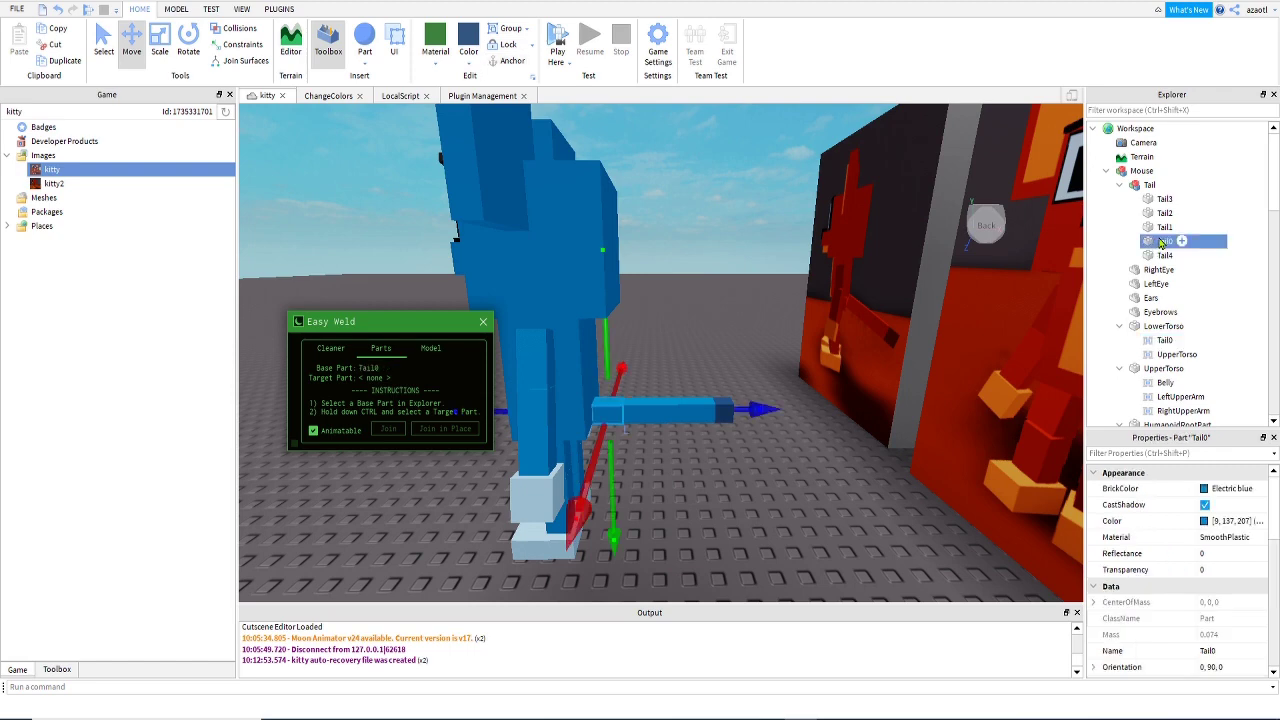
{"action": "left_click", "coordinate": [1164, 227], "text": "ctrl"}
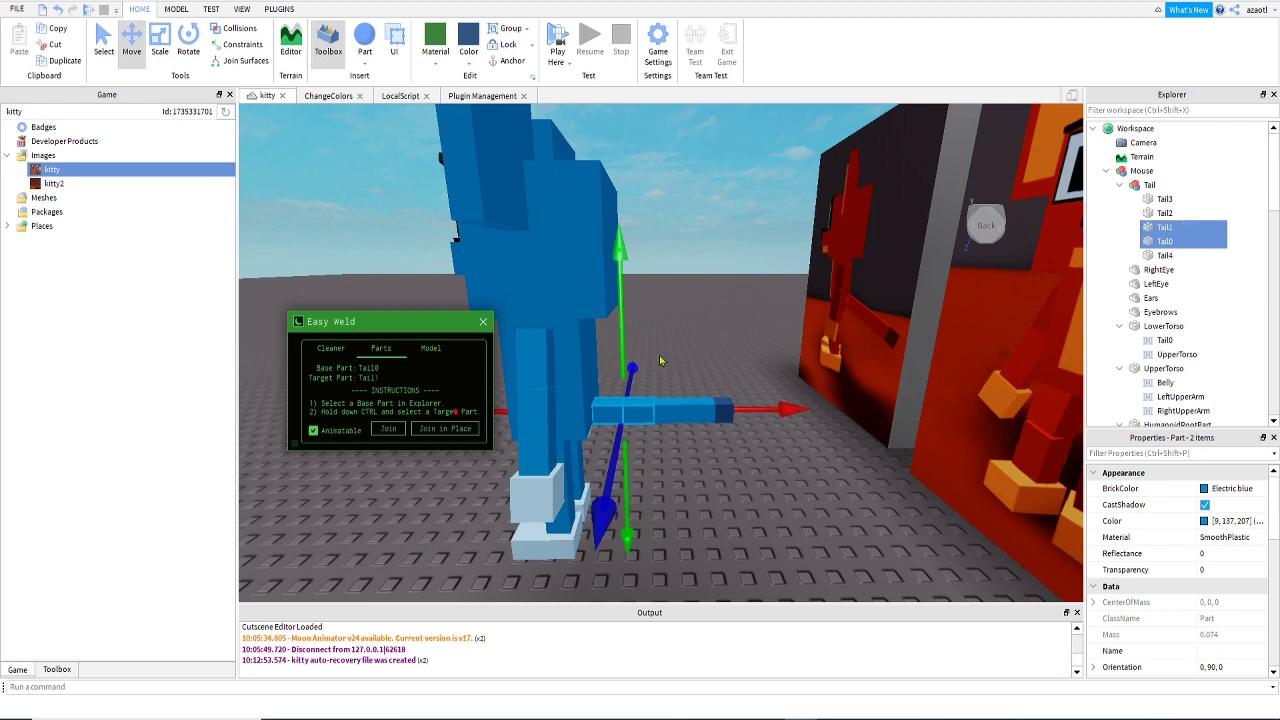
{"action": "left_click", "coordinate": [445, 428]}
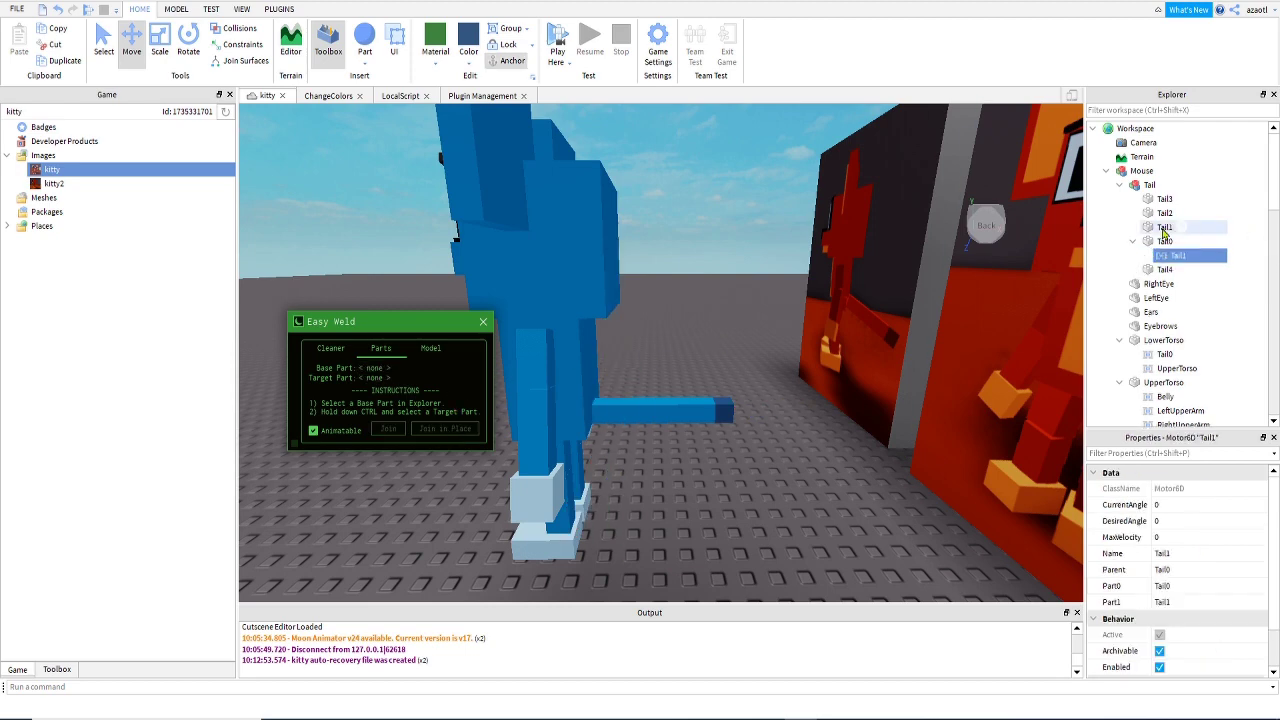
{"action": "left_click", "coordinate": [1164, 228]}
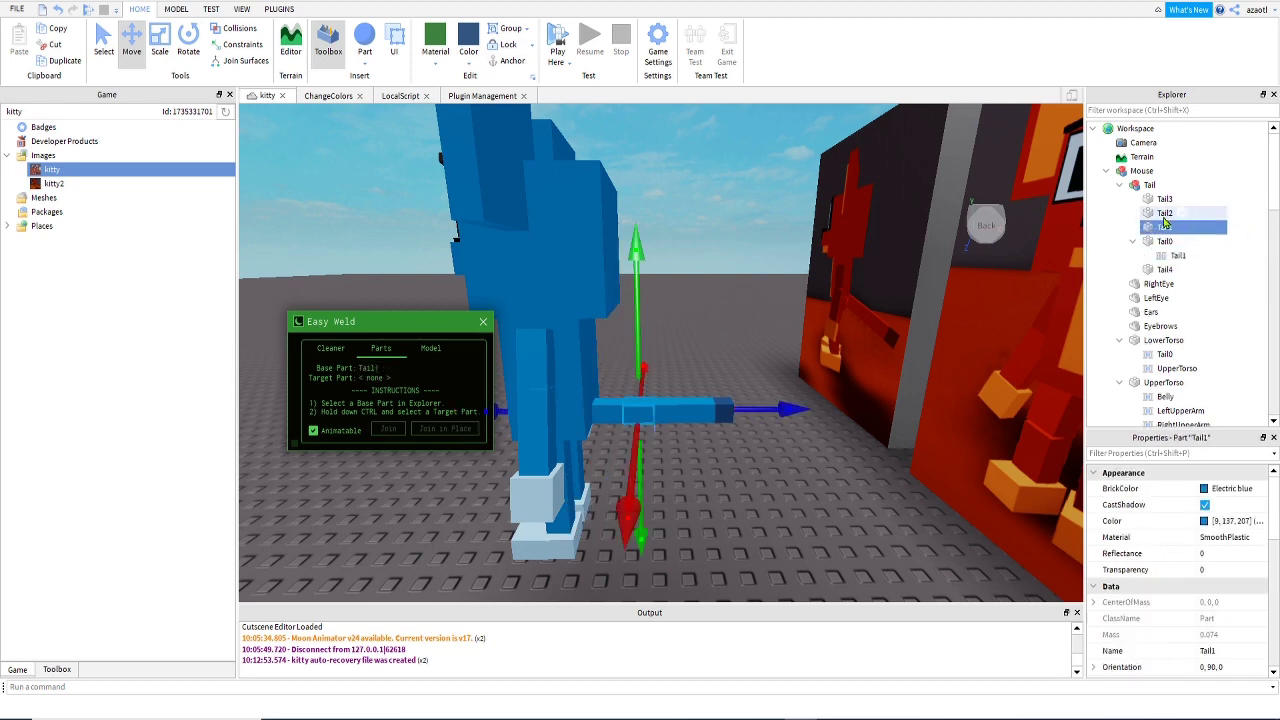
{"action": "left_click", "coordinate": [1164, 213], "text": "ctrl"}
{"action": "left_click", "coordinate": [445, 428]}
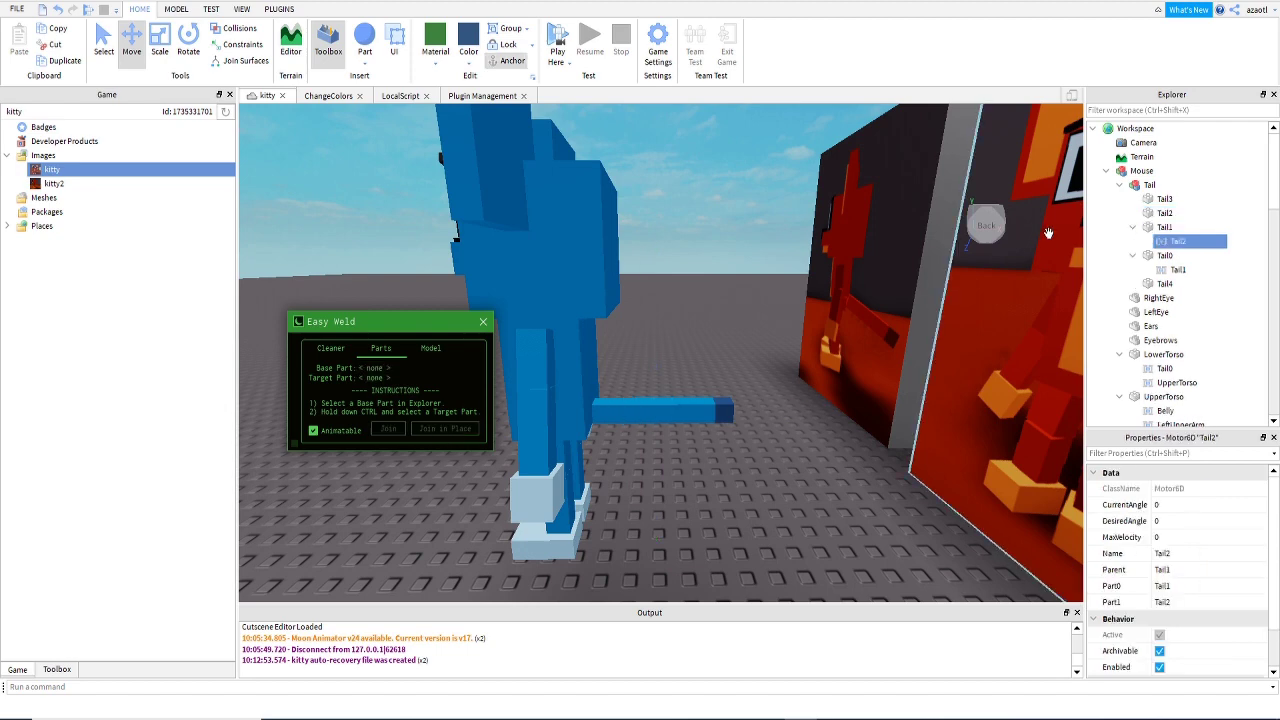
Weld Tail3 in place to Tail2 and Tail4 in place to Tail3 with animatable joints, and close Easy Weld.
{"action": "left_click", "coordinate": [1164, 213]}
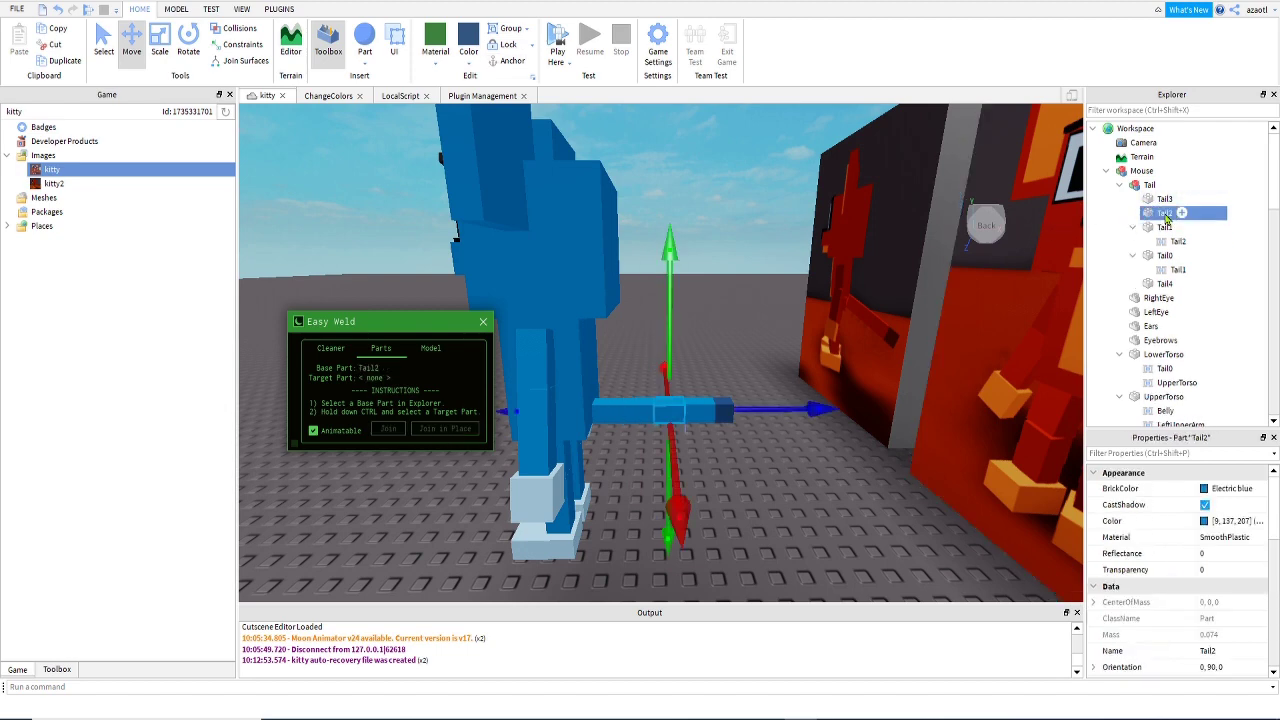
{"action": "left_click", "coordinate": [1164, 199], "text": "ctrl"}
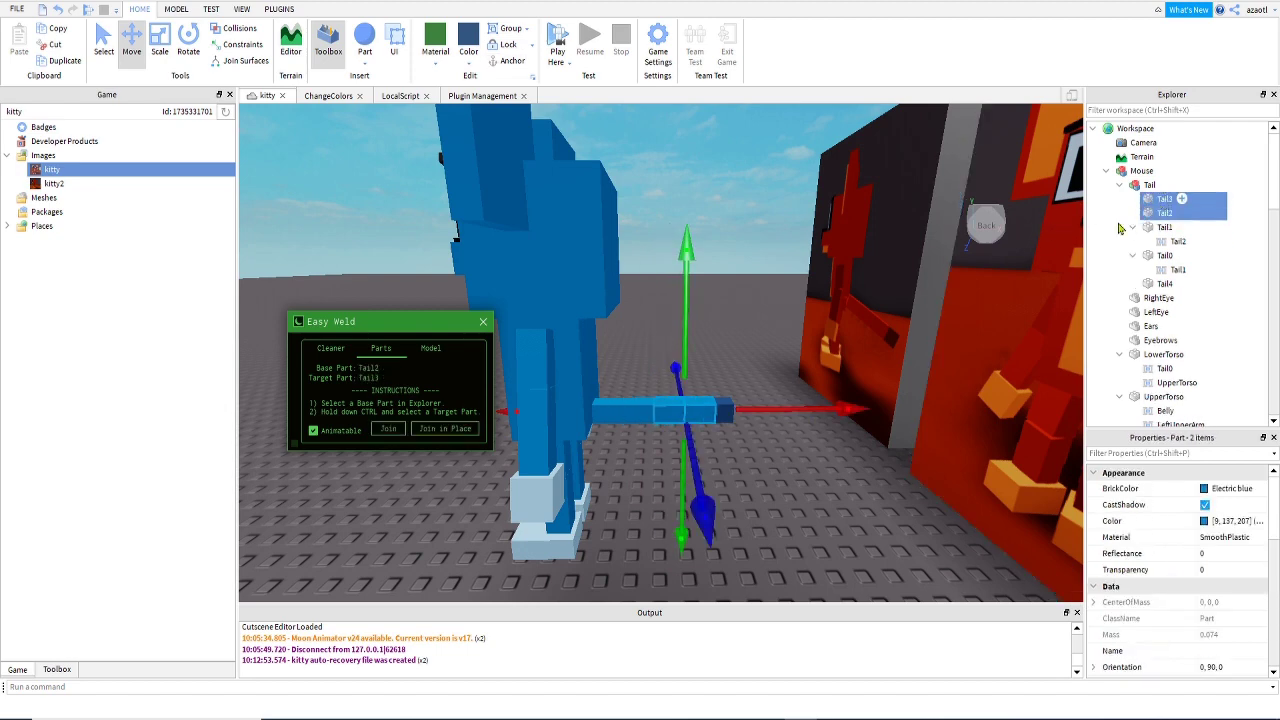
{"action": "left_click", "coordinate": [459, 427]}
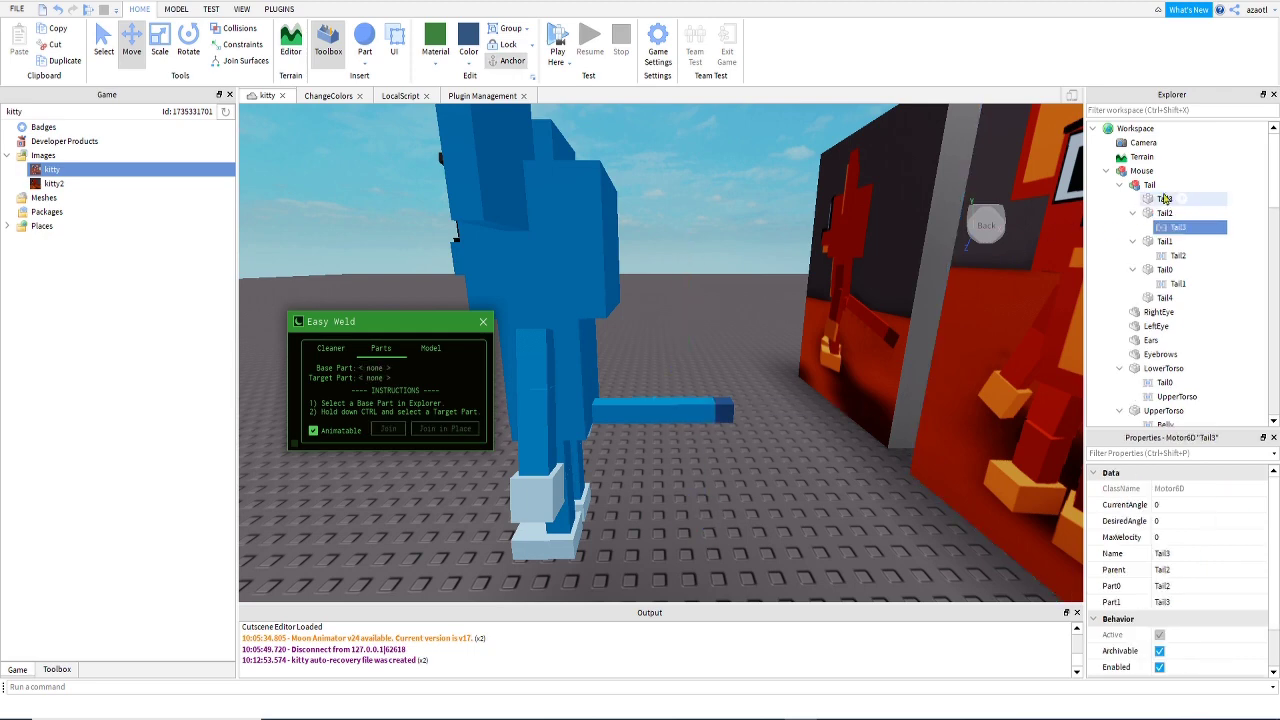
{"action": "left_click", "coordinate": [1165, 298], "text": "ctrl"}
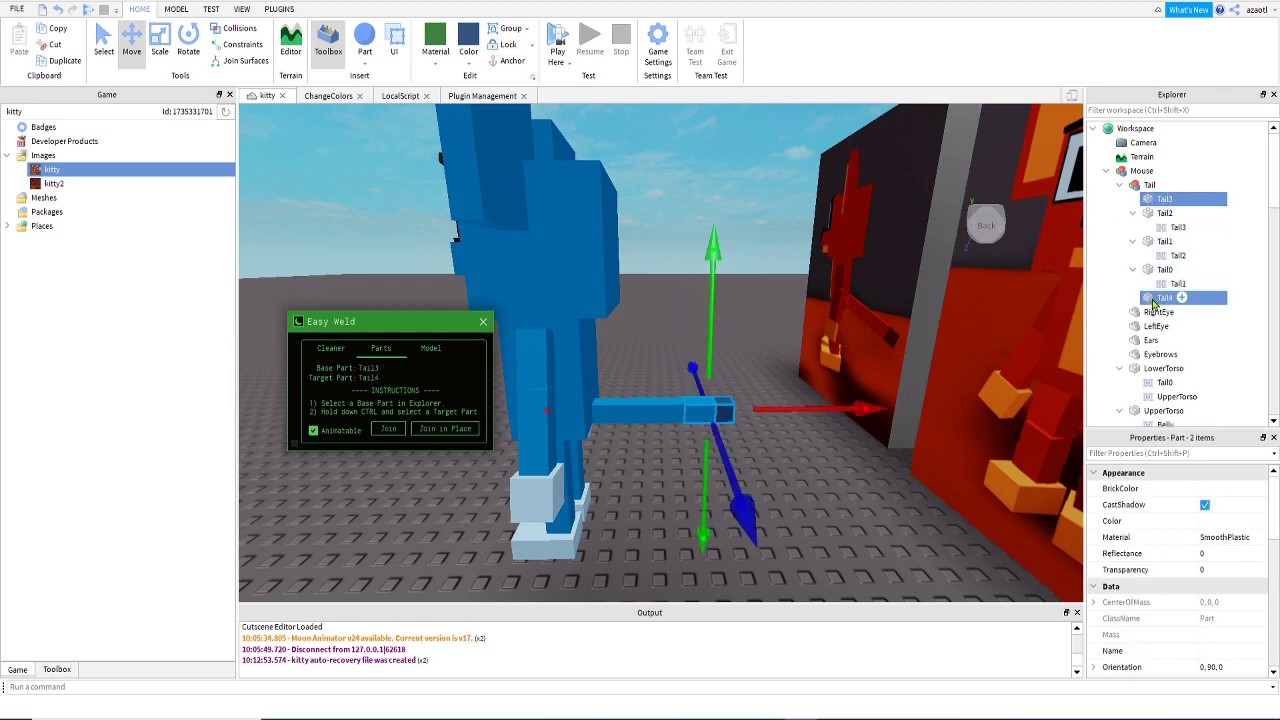
{"action": "left_click", "coordinate": [443, 430]}
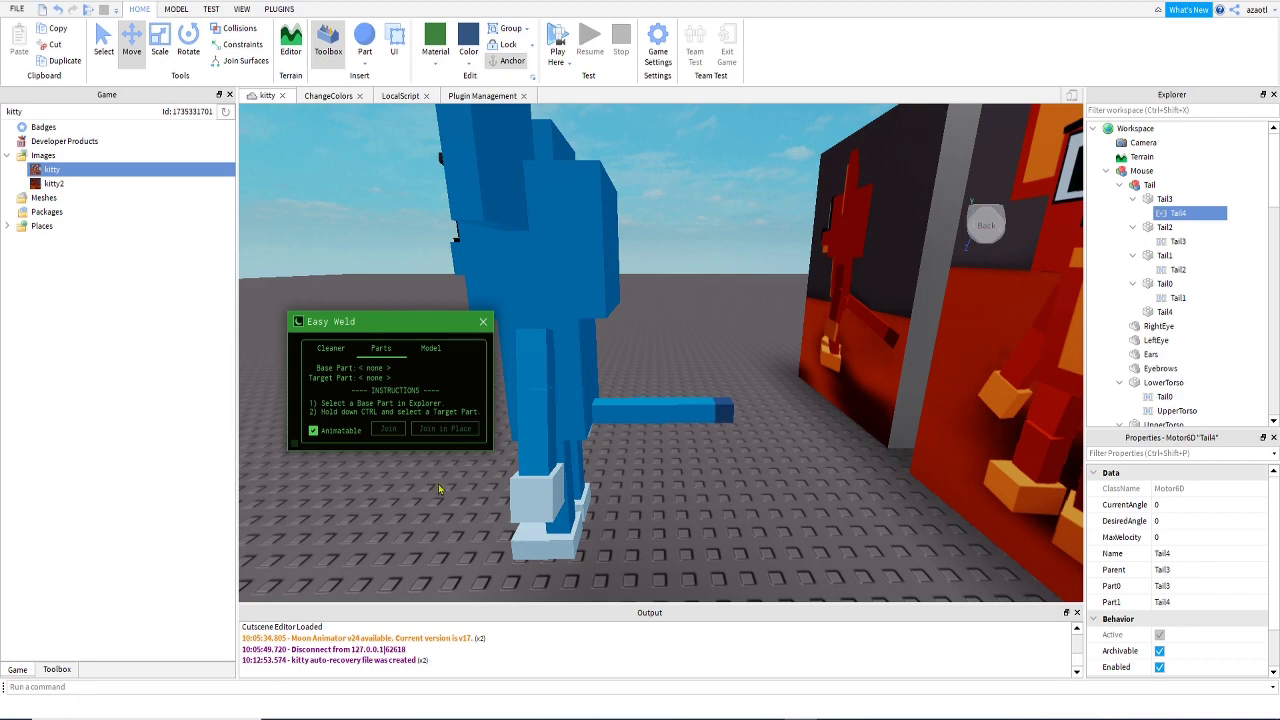
{"action": "left_click", "coordinate": [483, 321]}
Turn on collisions and move the whole Mouse model forward, away from the reference image boards.
{"action": "key", "text": "w"}
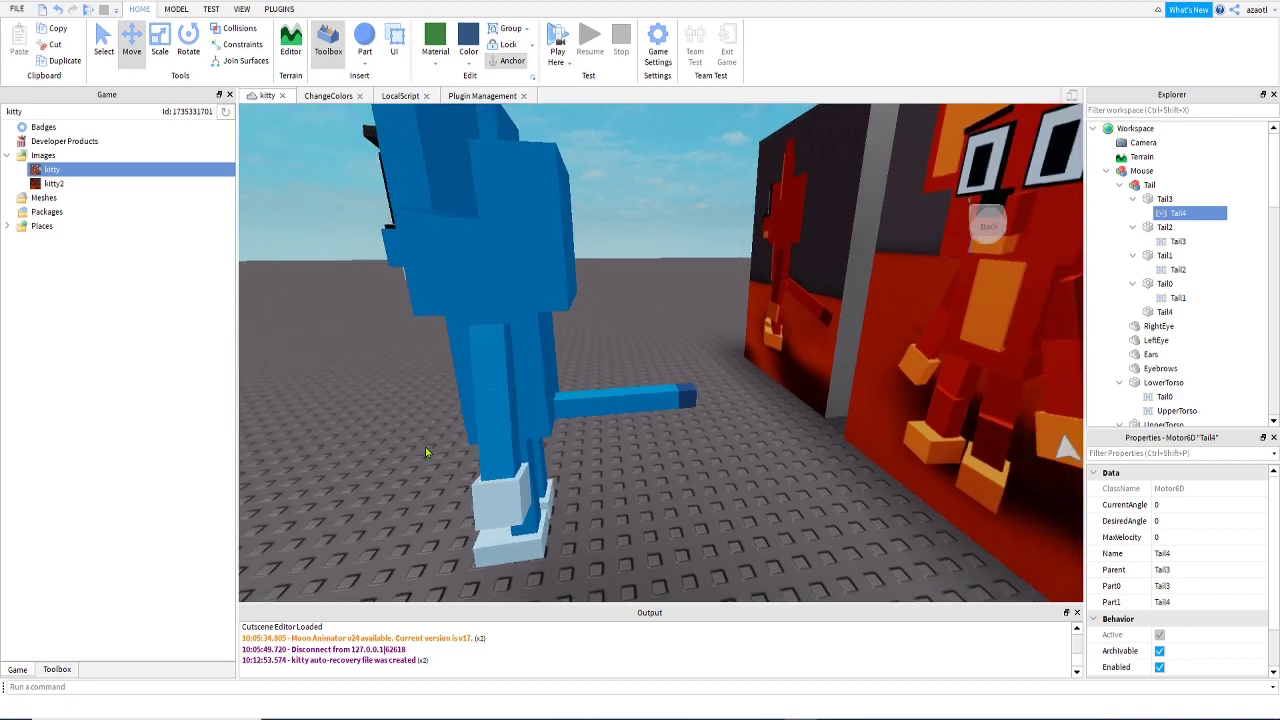
{"action": "right_click_drag", "start_coordinate": [425, 446], "coordinate": [425, 446]}
{"action": "key", "text": "s"}
{"action": "scroll", "coordinate": [425, 446], "scroll_direction": "down", "scroll_amount": 1}
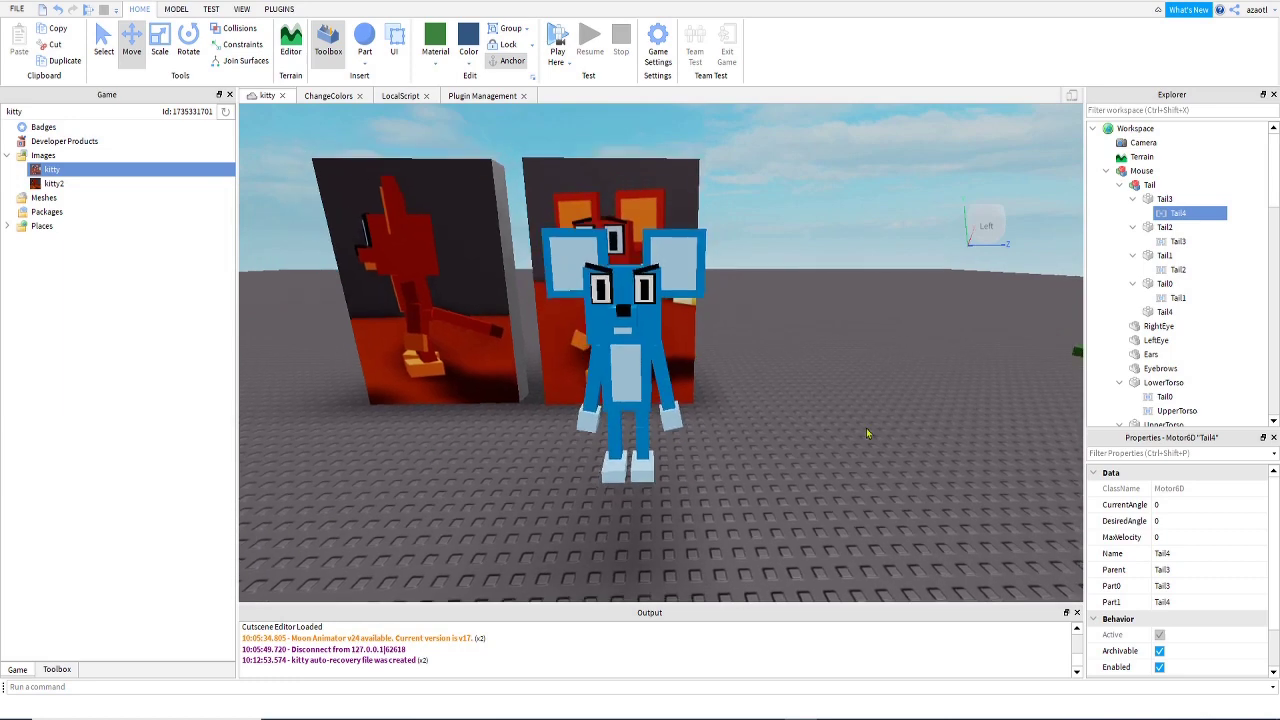
{"action": "left_click", "coordinate": [1141, 171]}
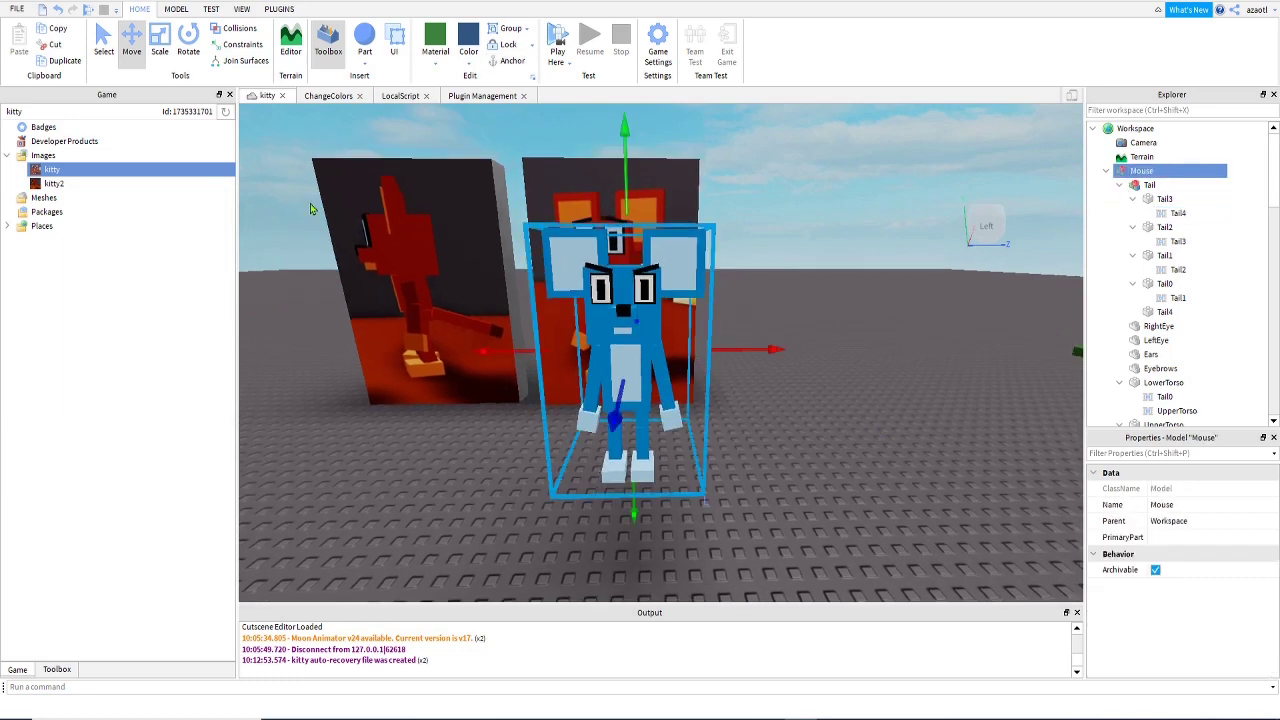
{"action": "left_click", "coordinate": [233, 28]}
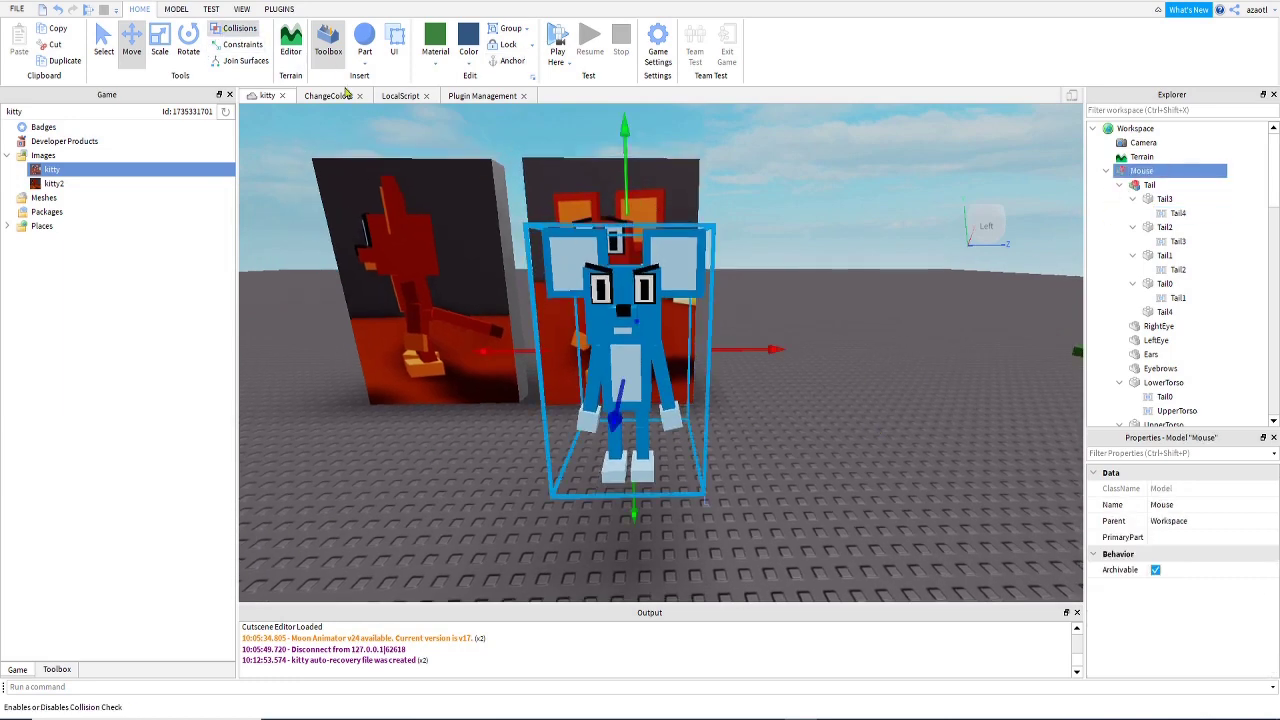
{"action": "left_click_drag", "start_coordinate": [615, 415], "coordinate": [620, 500]}
{"action": "right_click_drag", "start_coordinate": [860, 469], "coordinate": [902, 469]}
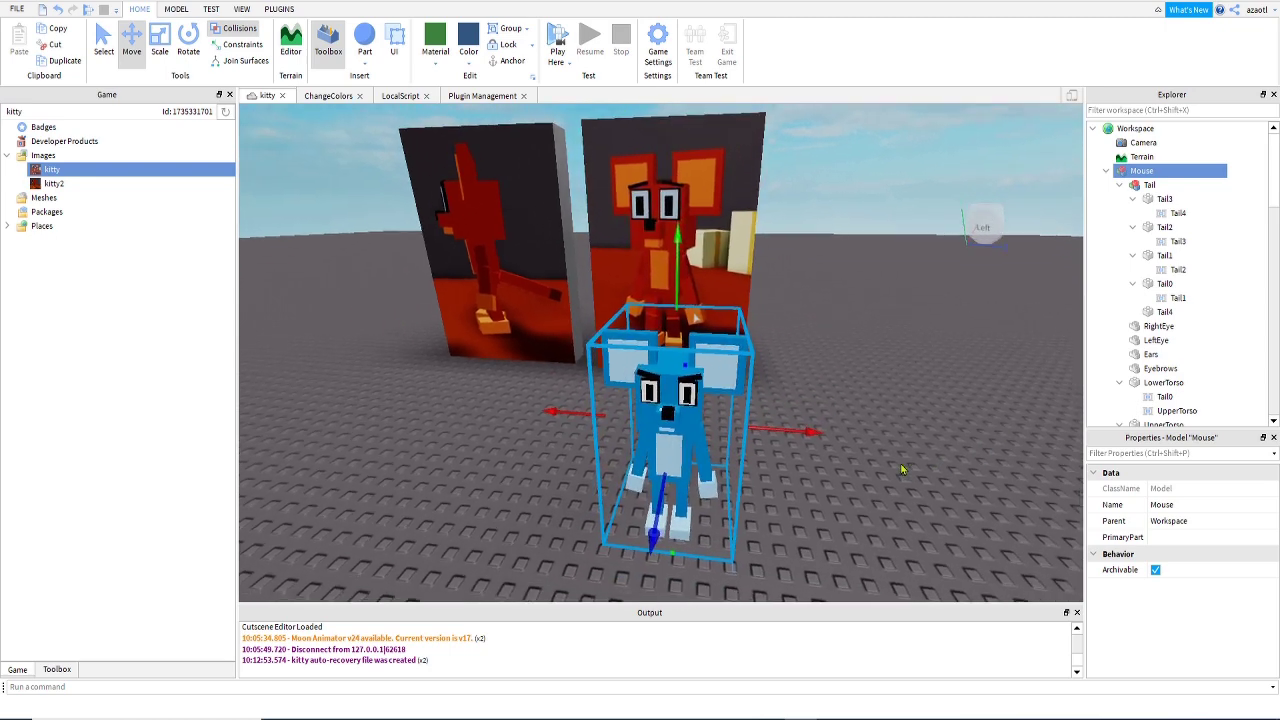
Run a play test, walk around the mouse to check whether its parts hold together, and stop the test.
{"action": "left_click", "coordinate": [558, 40]}
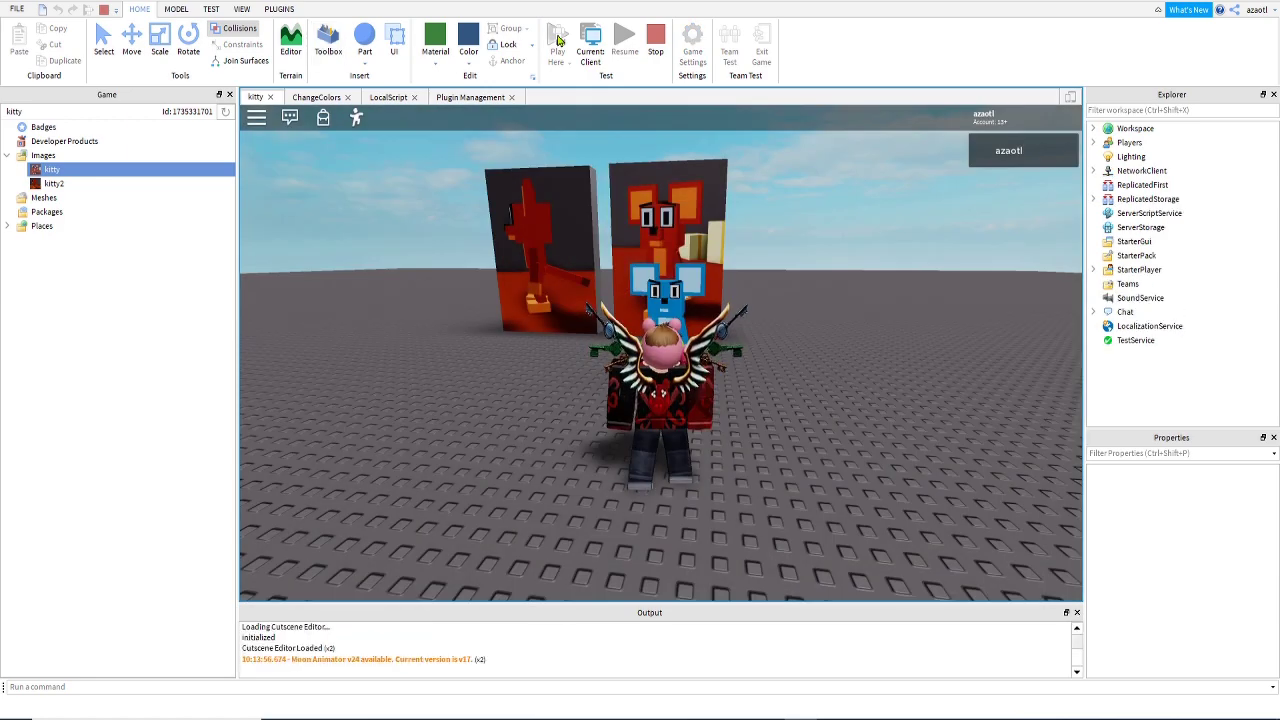
{"action": "right_click_drag", "start_coordinate": [702, 311], "coordinate": [702, 329]}
{"action": "scroll", "coordinate": [702, 320], "scroll_direction": "up", "scroll_amount": 2}
{"action": "key", "text": "a"}
{"action": "key", "text": "w"}
{"action": "key", "text": "s"}
{"action": "key", "text": "w"}
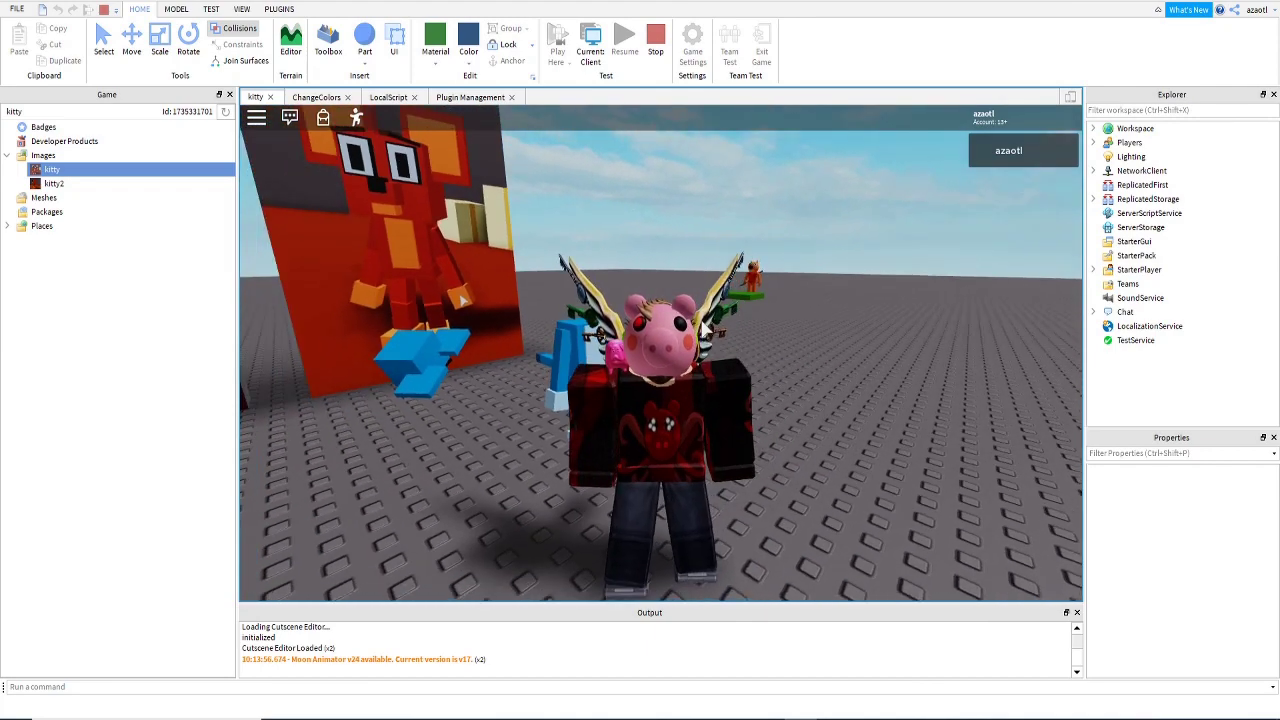
{"action": "left_click", "coordinate": [656, 40]}
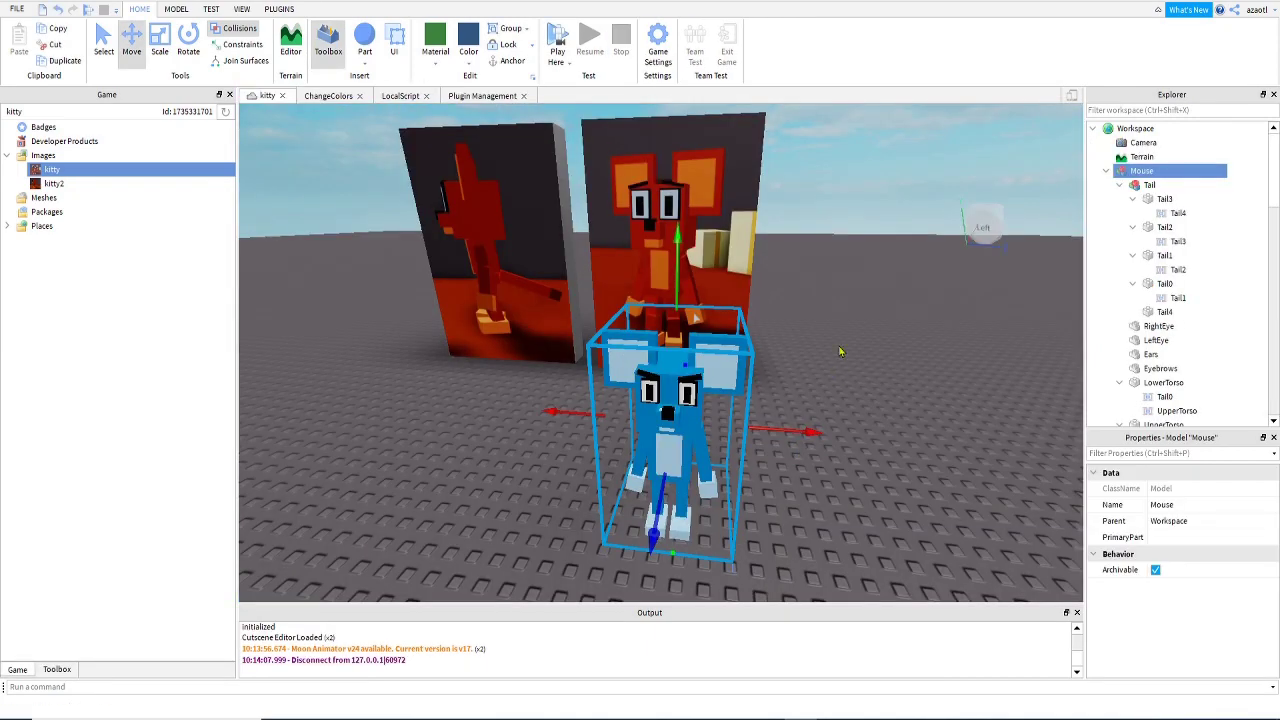
Weld the Head in place to the UpperTorso base part with an animatable Easy Weld joint, and close Easy Weld.
{"action": "scroll", "coordinate": [1145, 215], "scroll_direction": "down", "scroll_amount": 6}
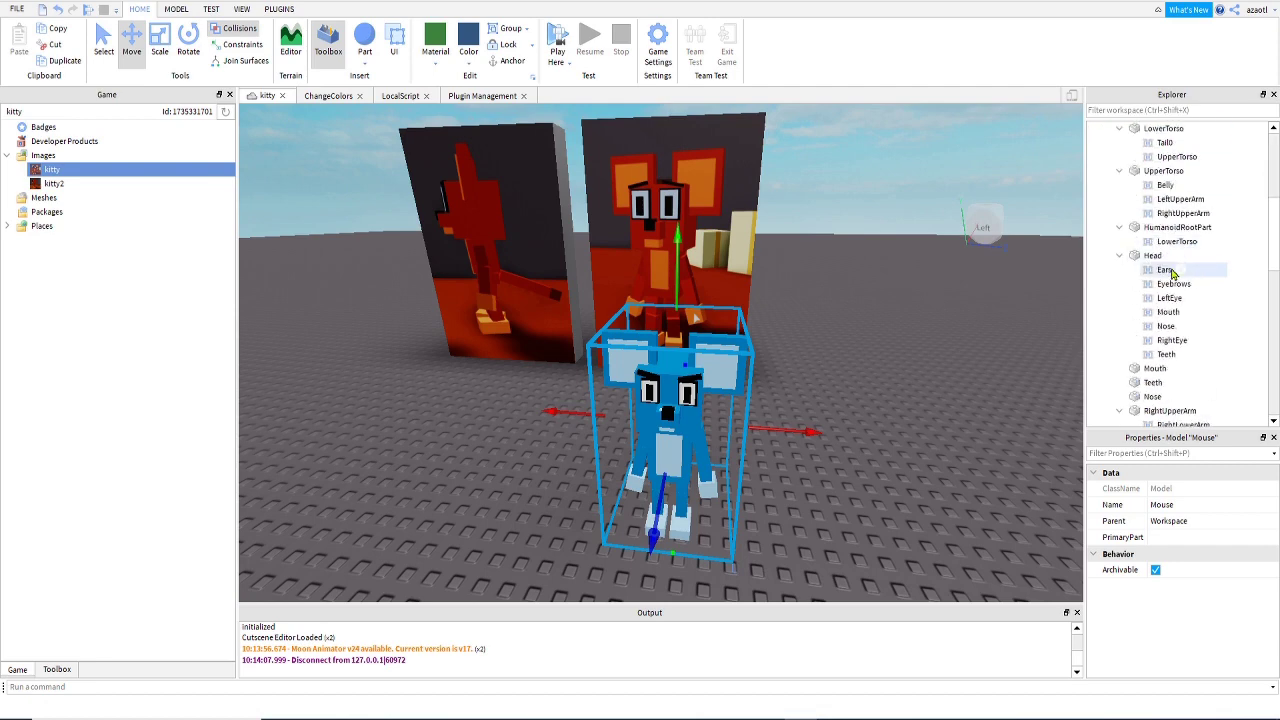
{"action": "left_click", "coordinate": [1153, 256]}
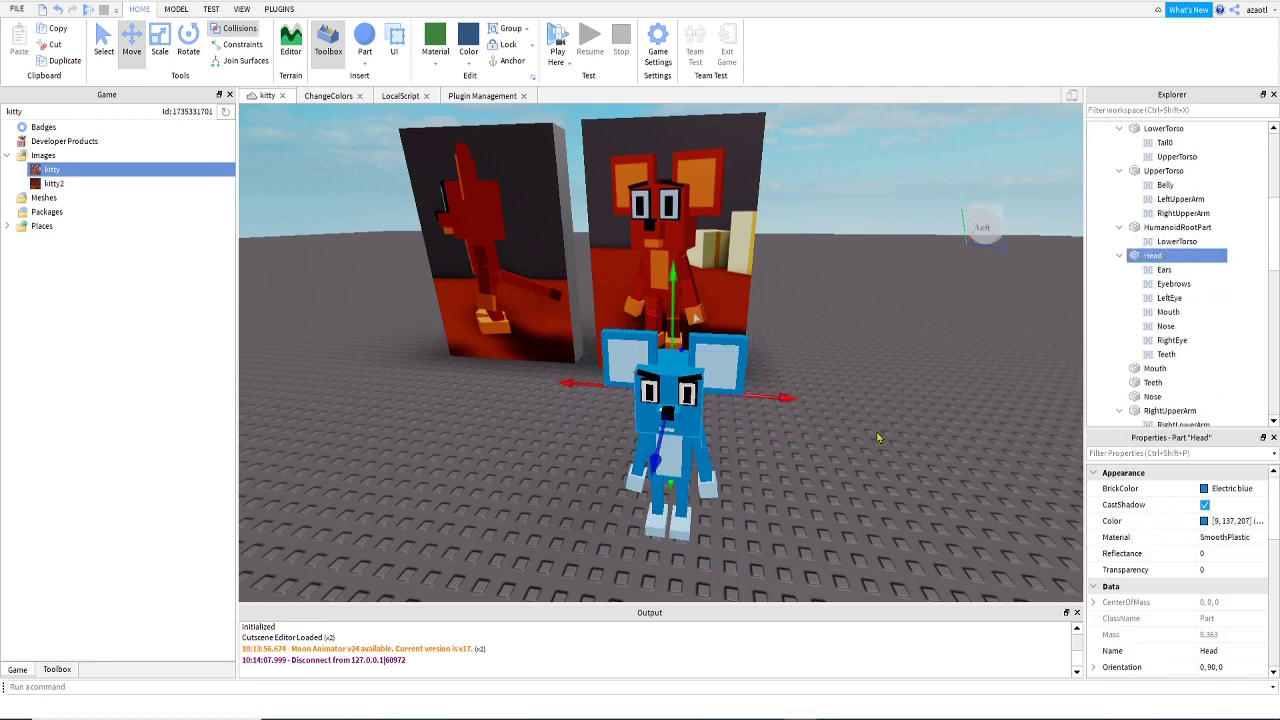
{"action": "scroll", "coordinate": [870, 432], "scroll_direction": "down", "scroll_amount": 2}
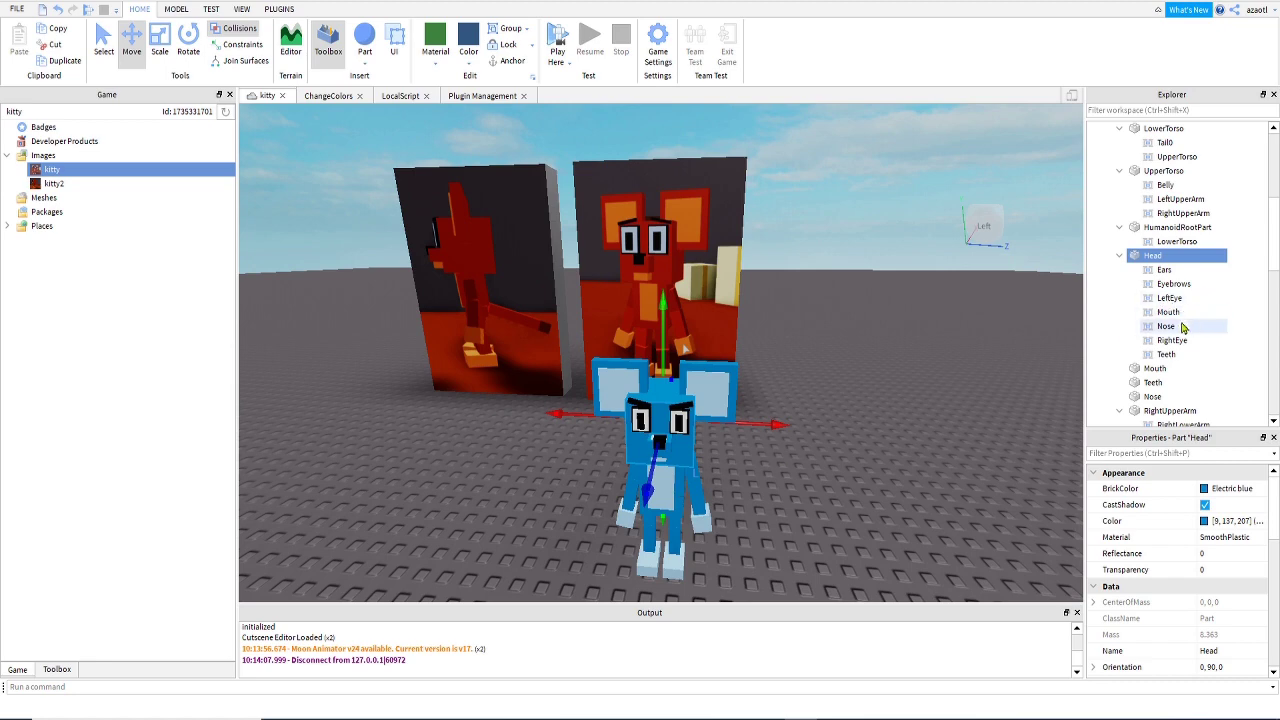
{"action": "scroll", "coordinate": [1182, 327], "scroll_direction": "up", "scroll_amount": 2}
{"action": "scroll", "coordinate": [1182, 327], "scroll_direction": "down", "scroll_amount": 4}
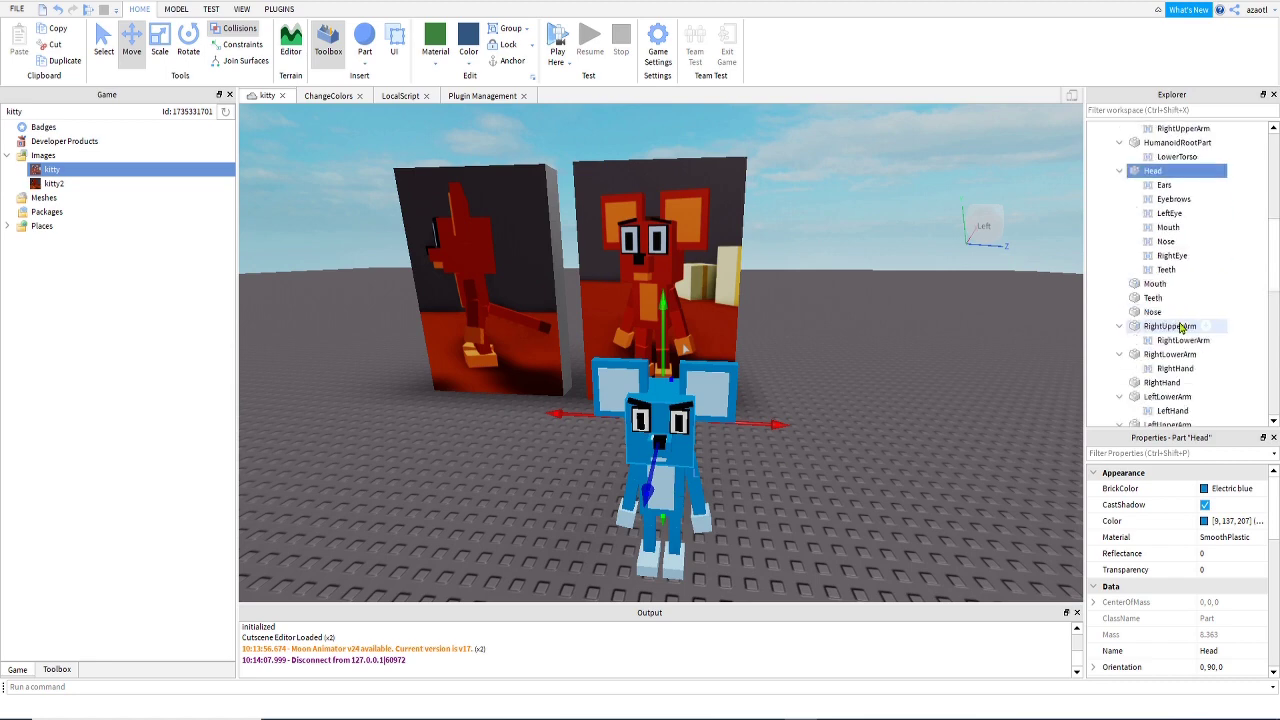
{"action": "scroll", "coordinate": [1182, 327], "scroll_direction": "up", "scroll_amount": 3}
{"action": "left_click", "coordinate": [1163, 213]}
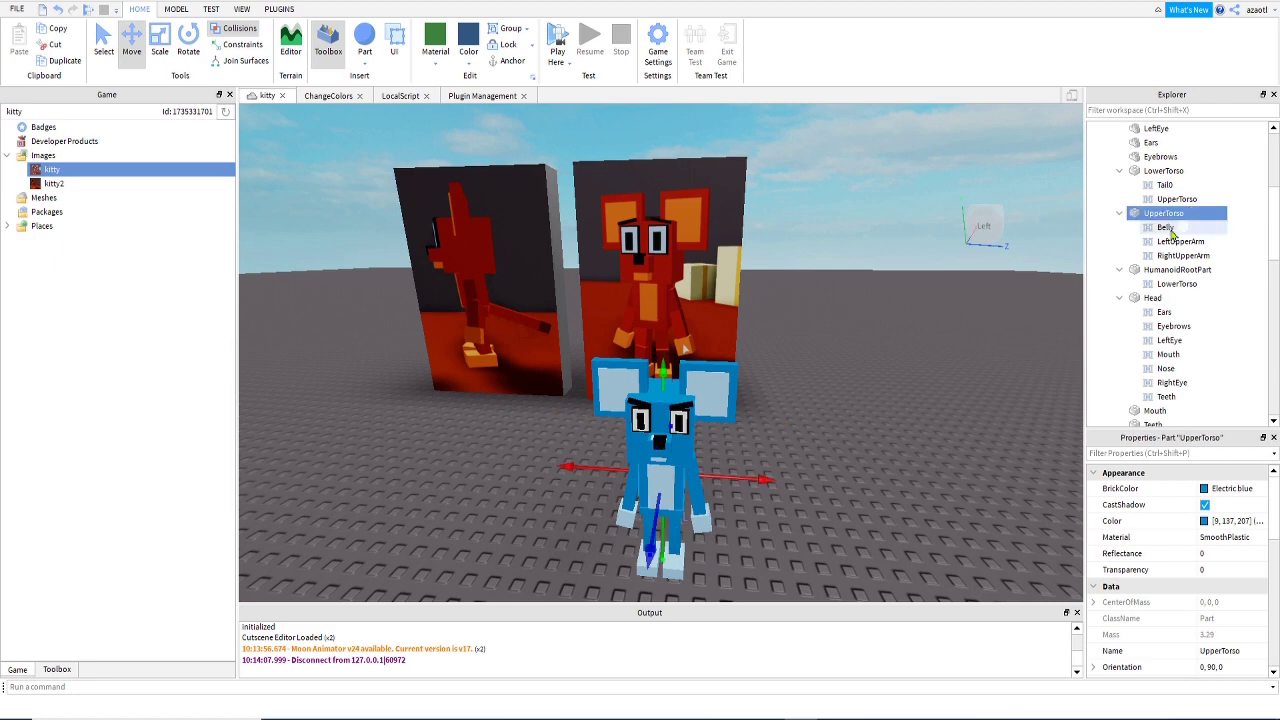
{"action": "left_click", "coordinate": [1153, 302], "text": "ctrl"}
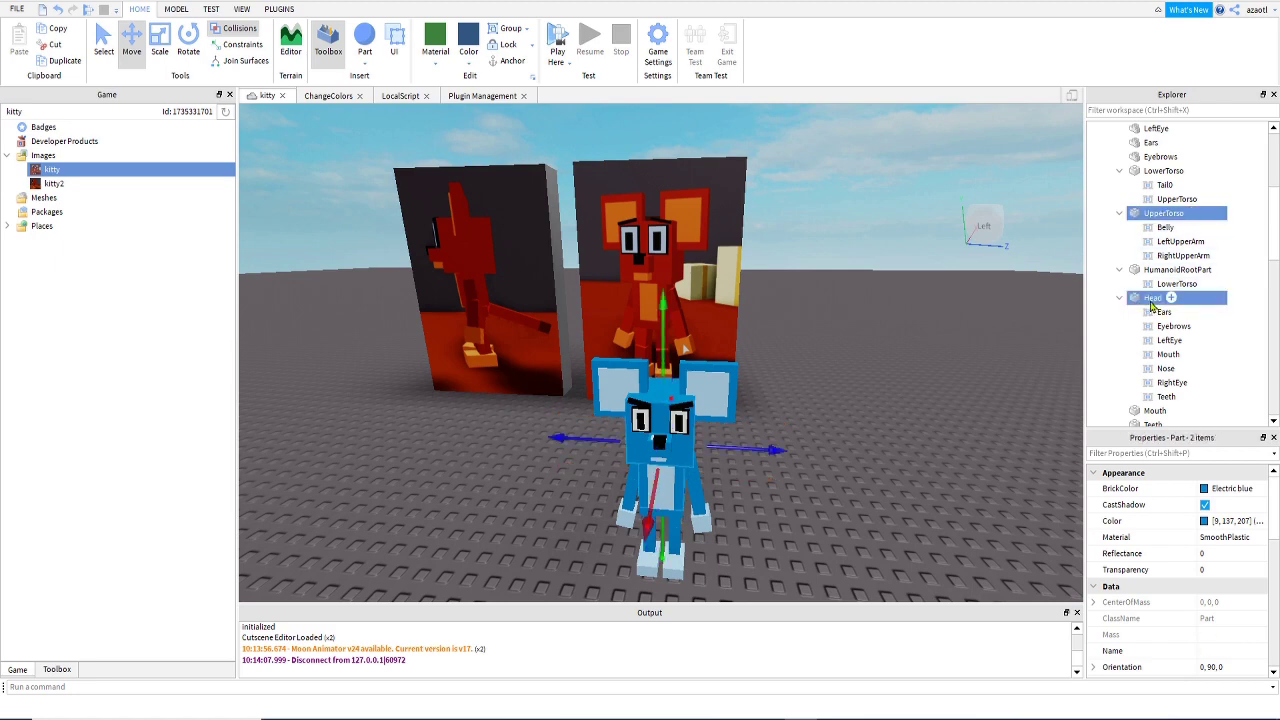
{"action": "left_click", "coordinate": [558, 36]}
{"action": "left_click", "coordinate": [281, 11]}
{"action": "left_click", "coordinate": [519, 45]}
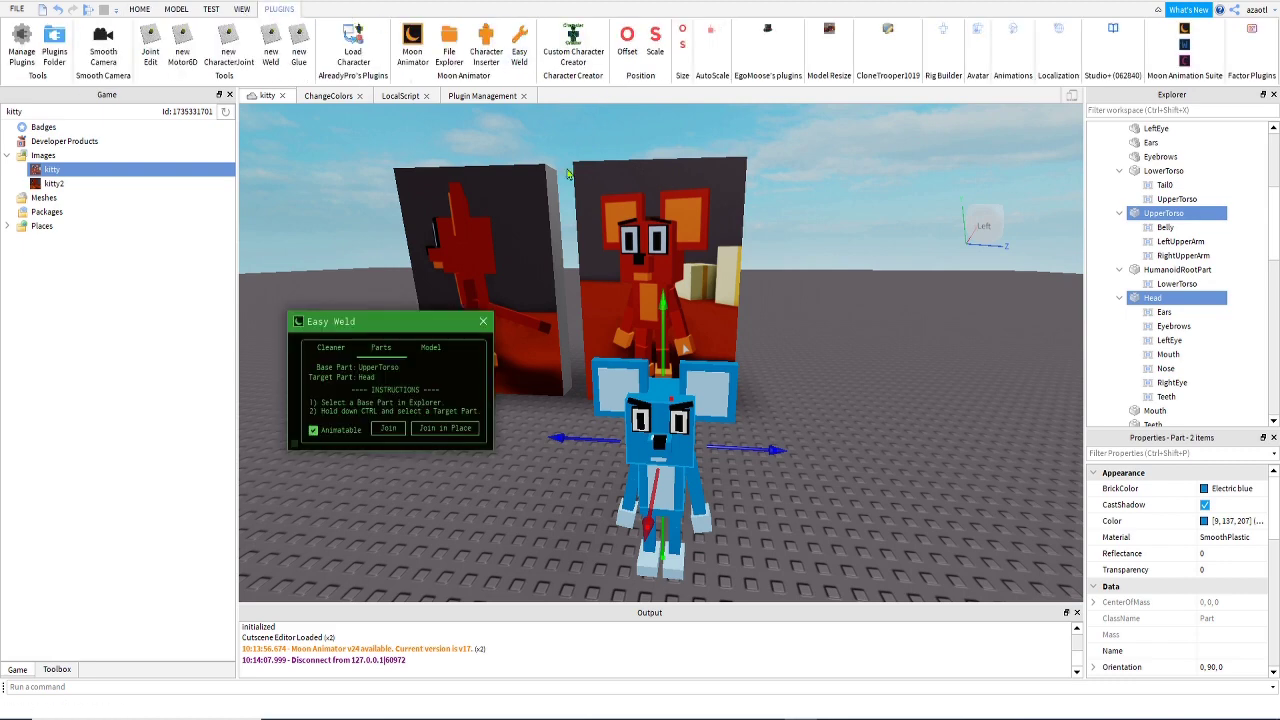
{"action": "left_click", "coordinate": [453, 428]}
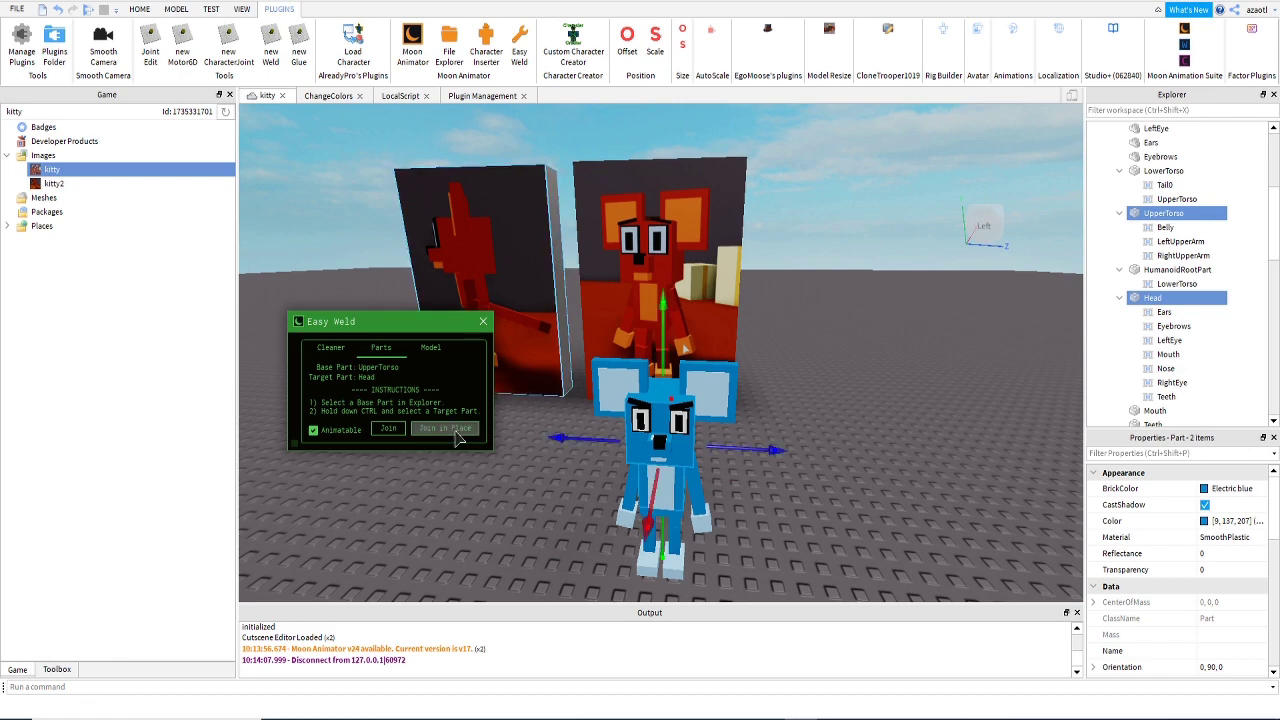
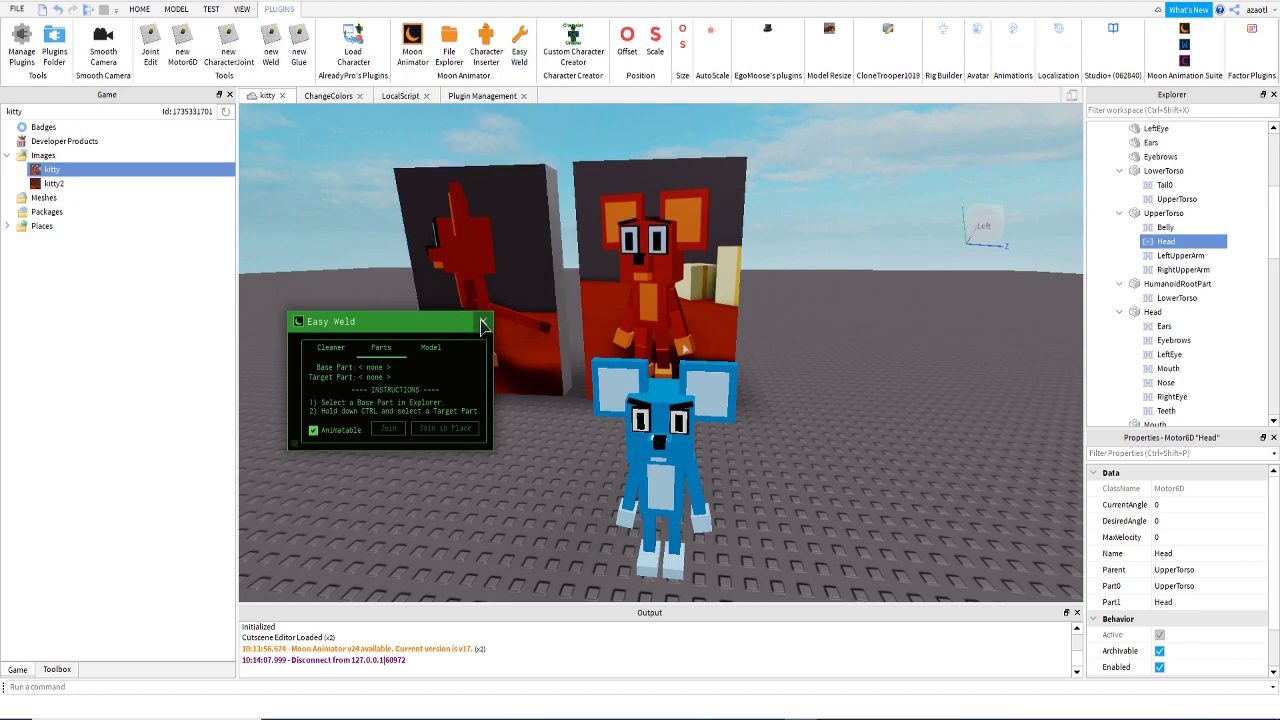
{"action": "left_click", "coordinate": [482, 324]}
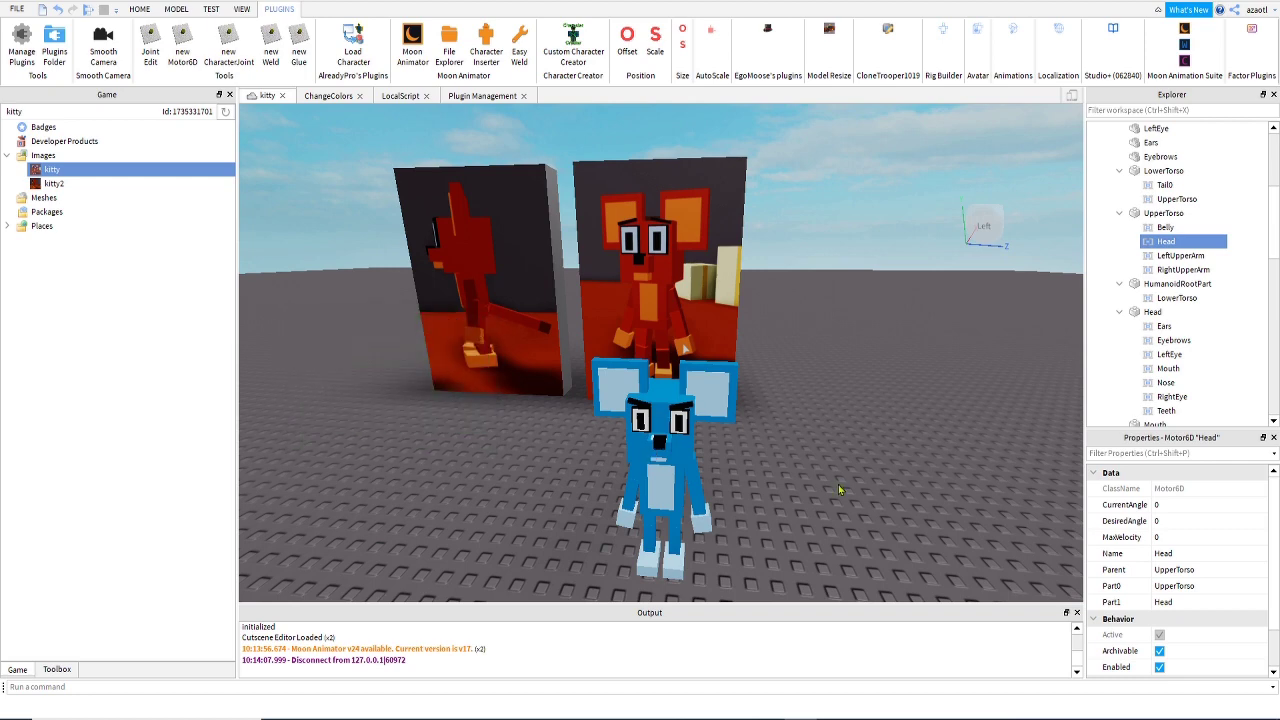
{"action": "key", "text": "f"}
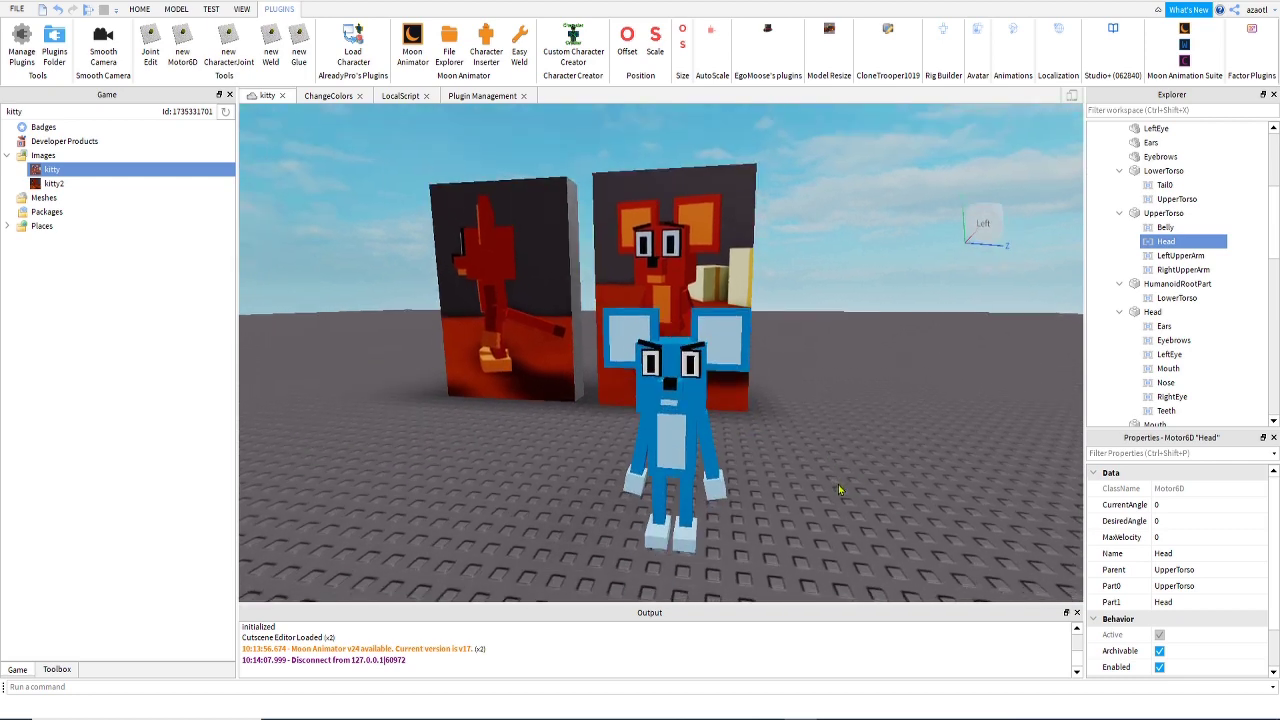
{"action": "key", "text": "s"}
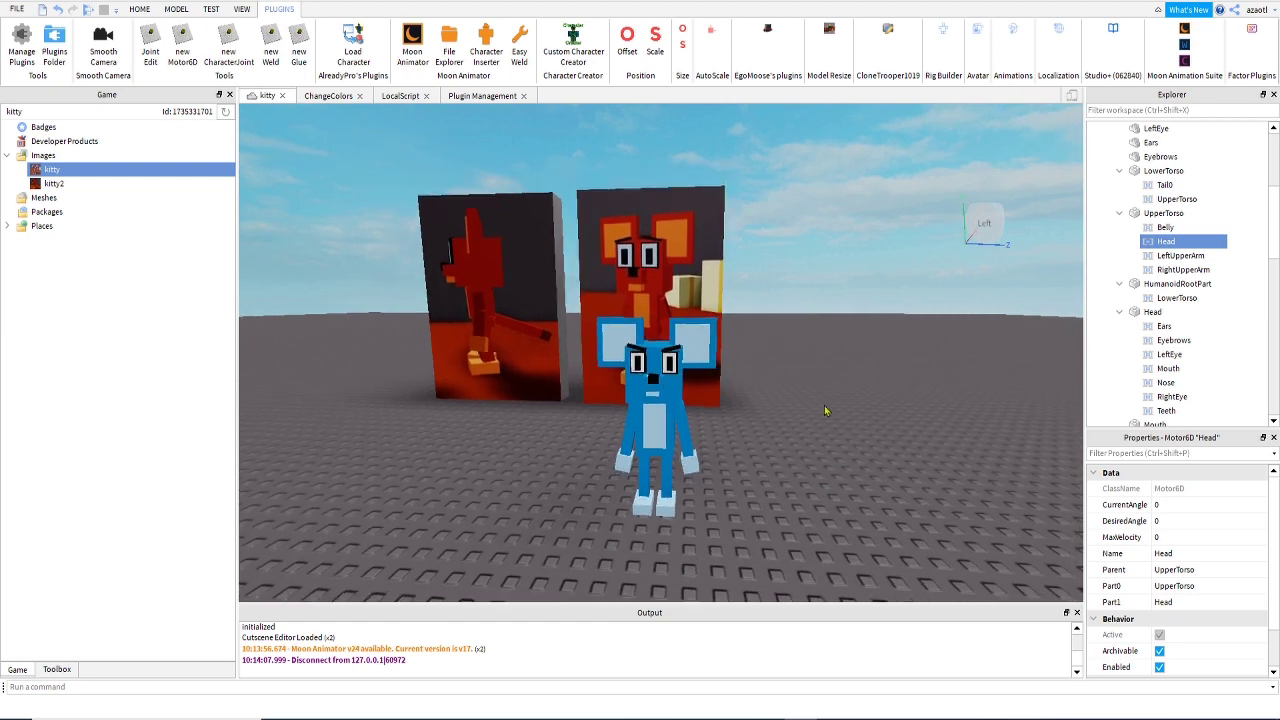
{"action": "scroll", "coordinate": [1175, 270], "scroll_direction": "up", "scroll_amount": 10}
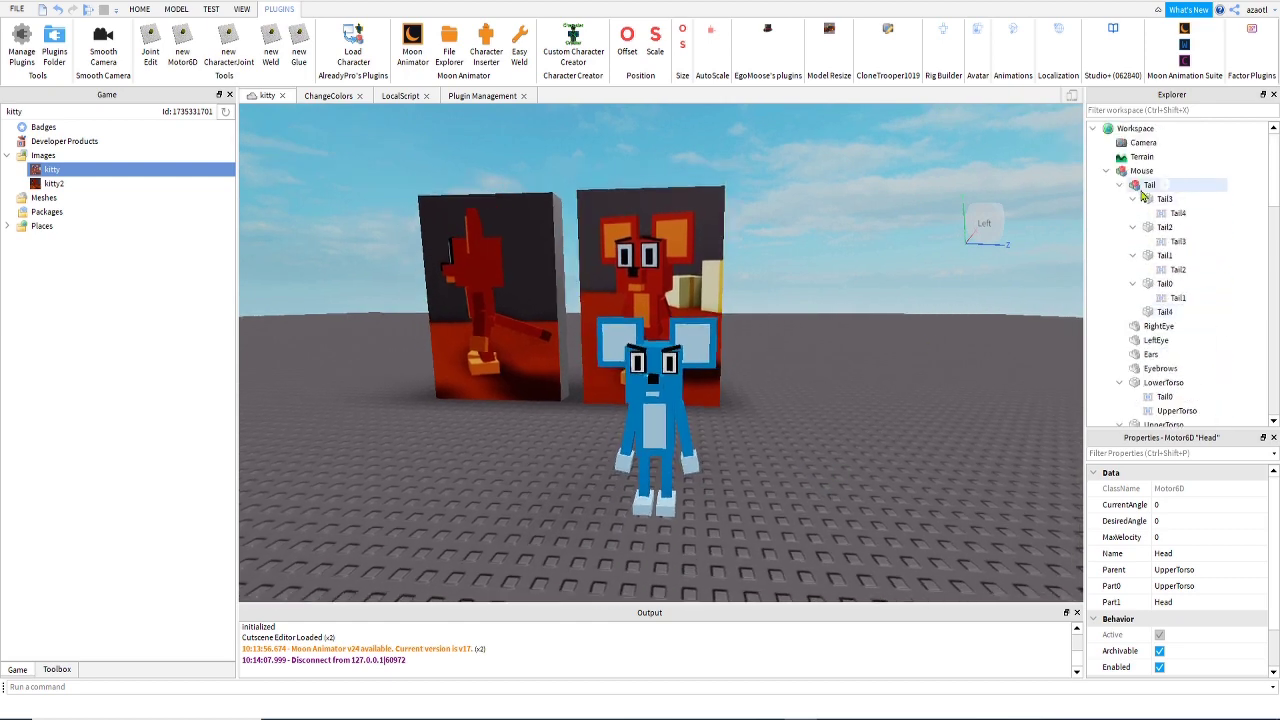
Open the Animation Editor for the Mouse model and insert a Humanoid into the model.
{"action": "left_click", "coordinate": [1138, 172]}
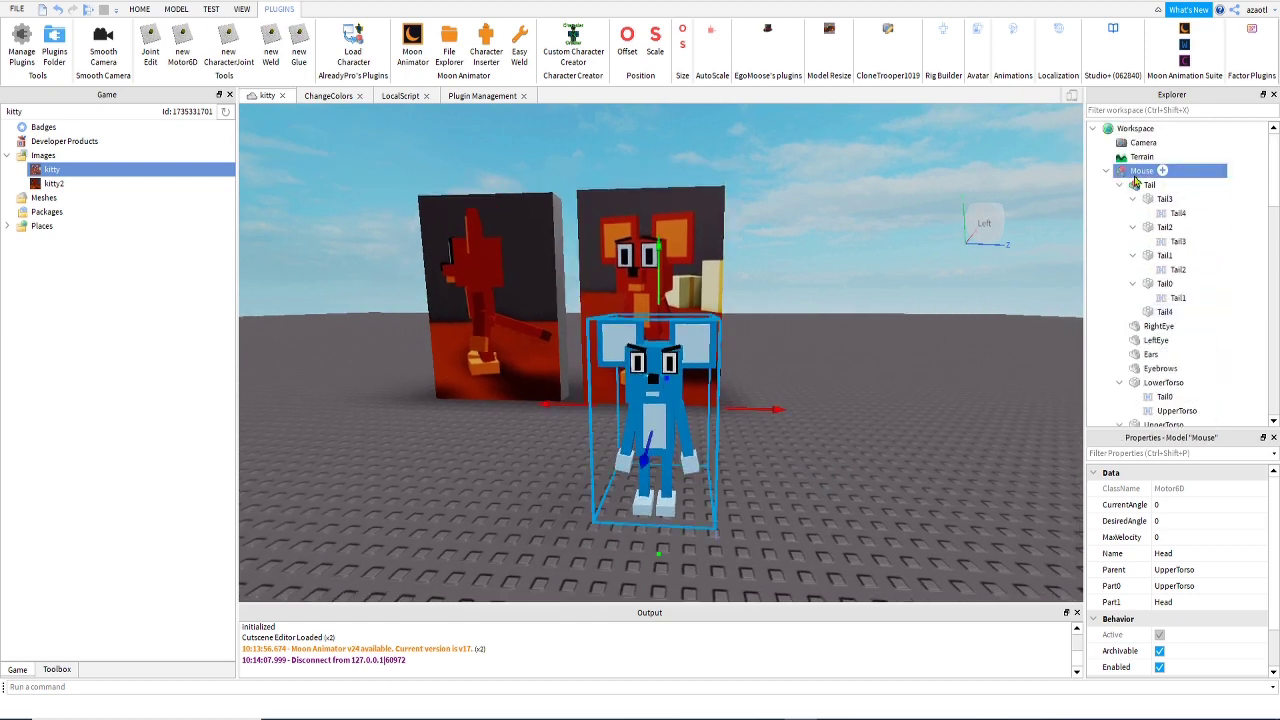
{"action": "left_click", "coordinate": [1013, 30]}
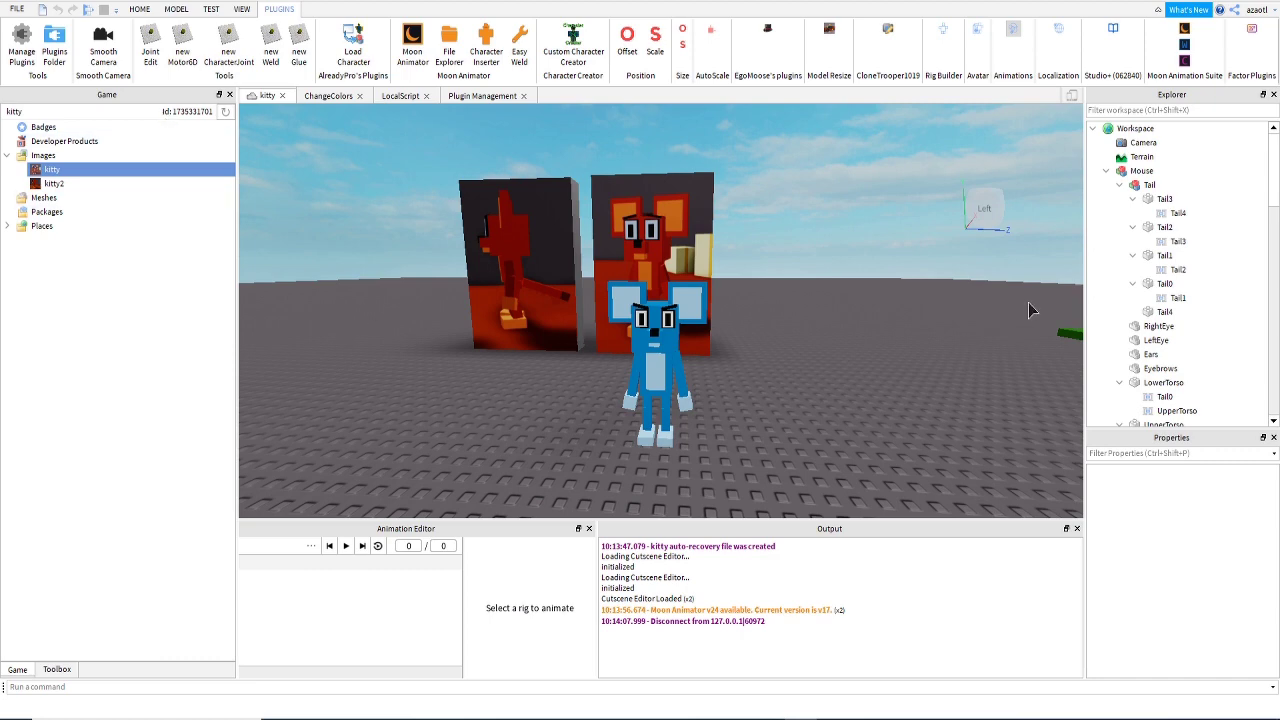
{"action": "left_click", "coordinate": [1136, 174]}
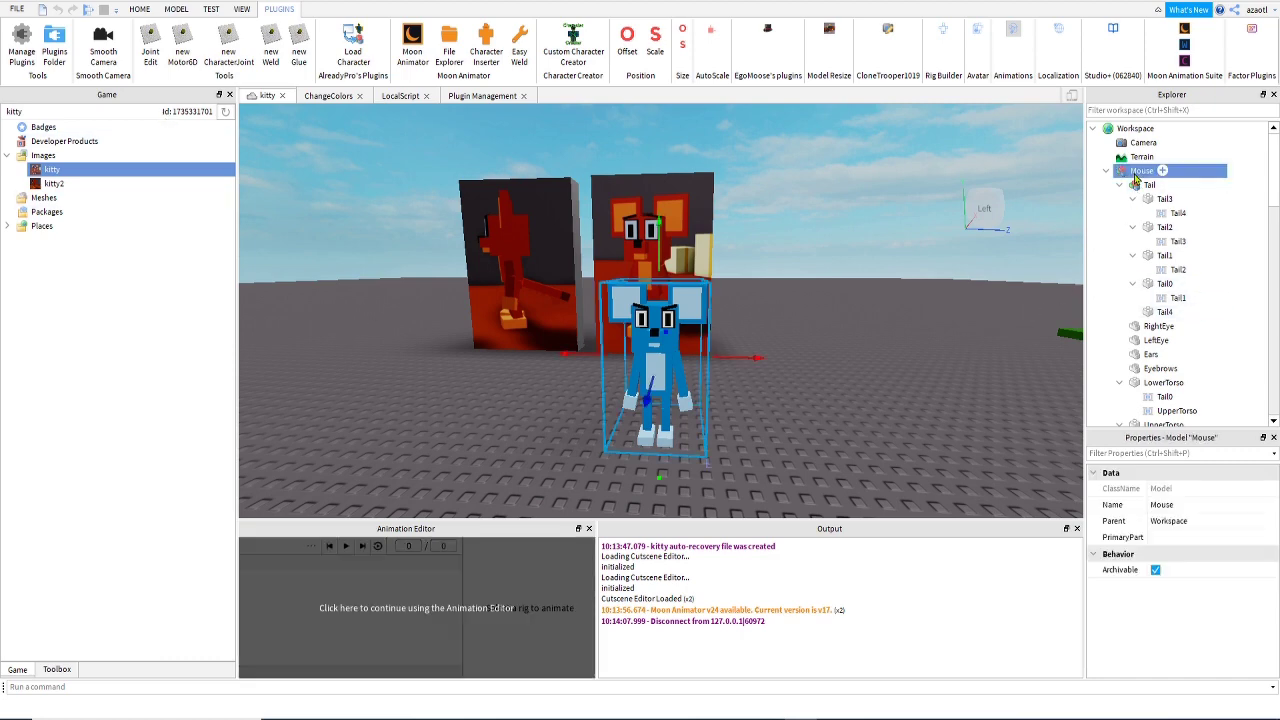
{"action": "left_click", "coordinate": [1163, 173]}
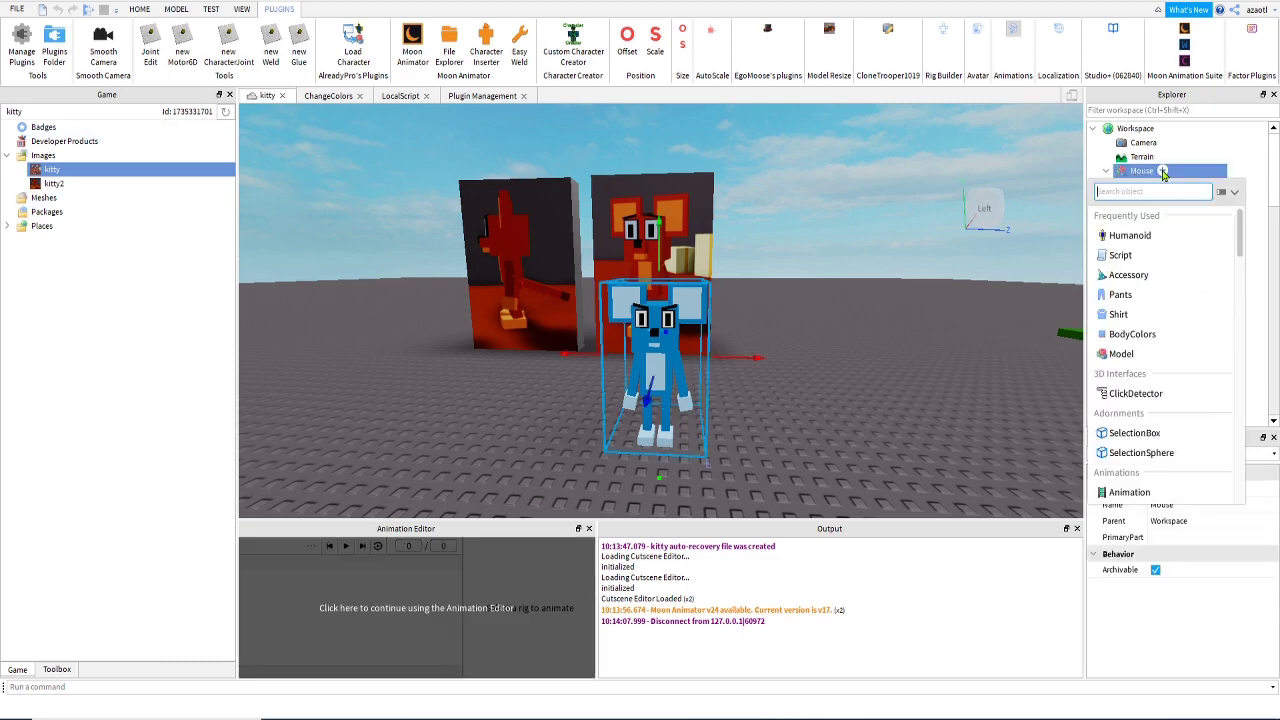
{"action": "left_click", "coordinate": [1140, 238]}
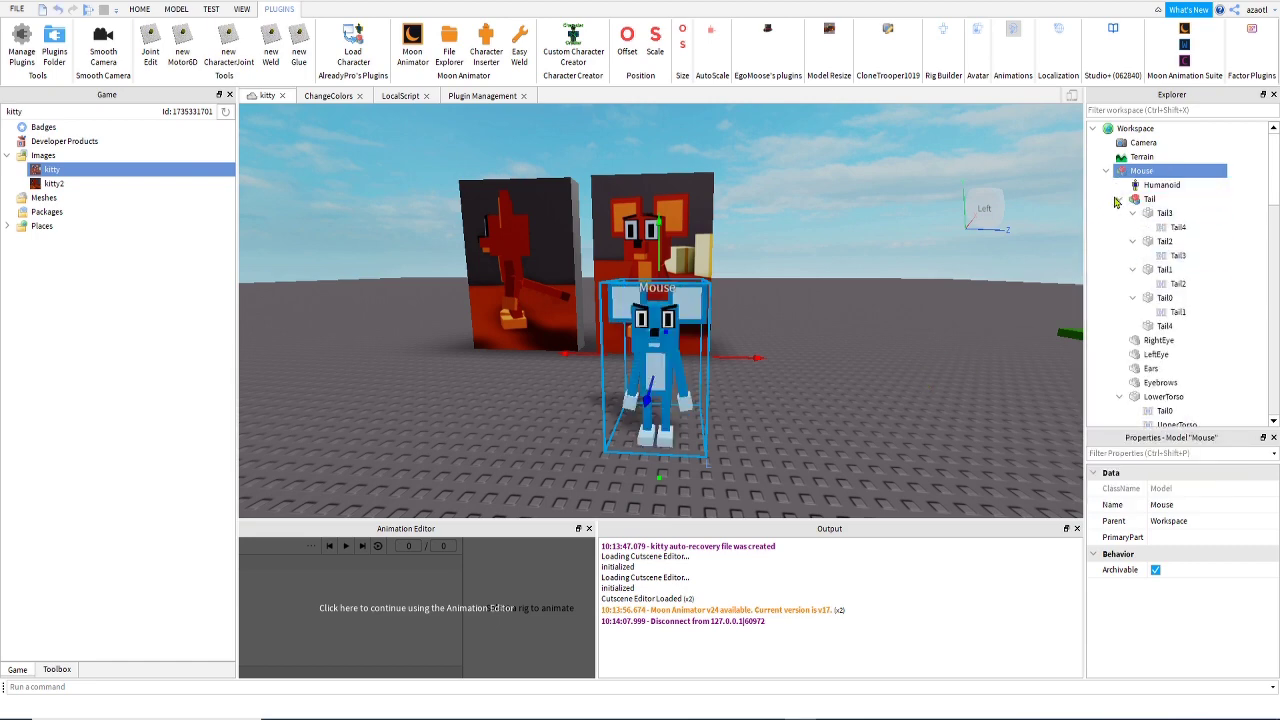
{"action": "right_click_drag", "start_coordinate": [871, 404], "coordinate": [869, 409]}
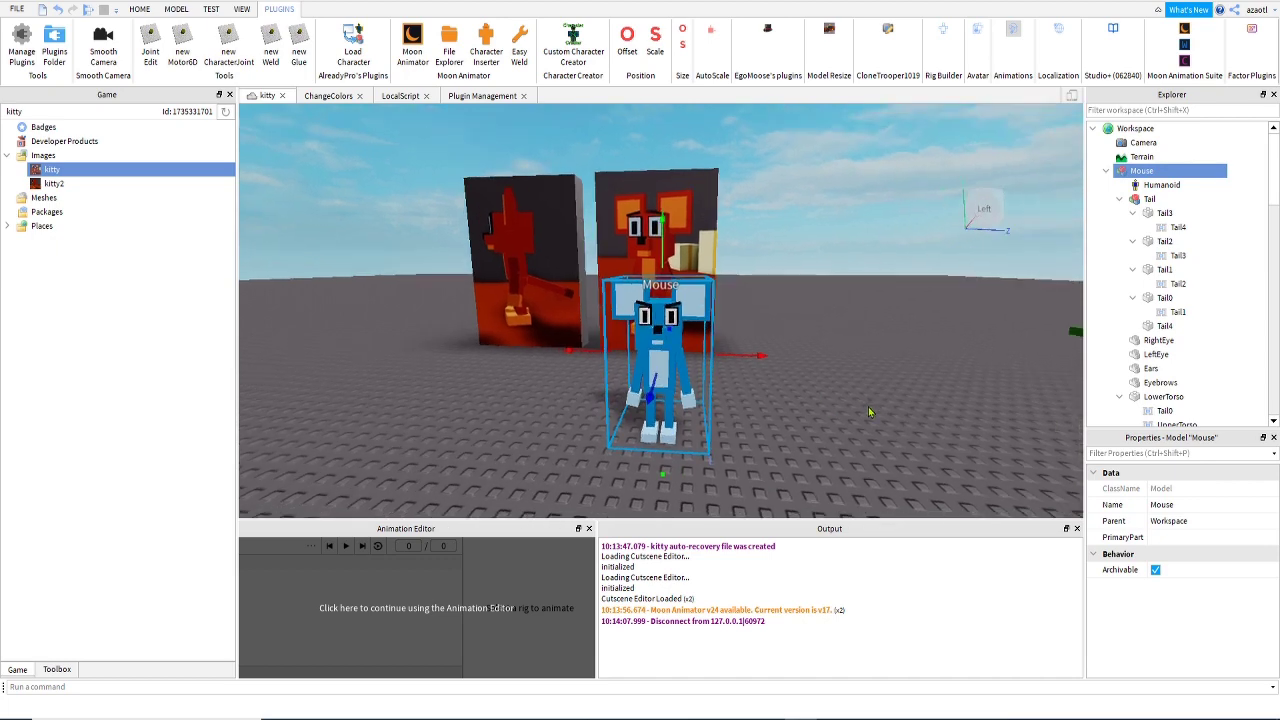
Pick the Mouse as the rig to animate and create an animation named Untitled Animation Clip.
{"action": "left_click", "coordinate": [394, 617]}
{"action": "left_click", "coordinate": [652, 376]}
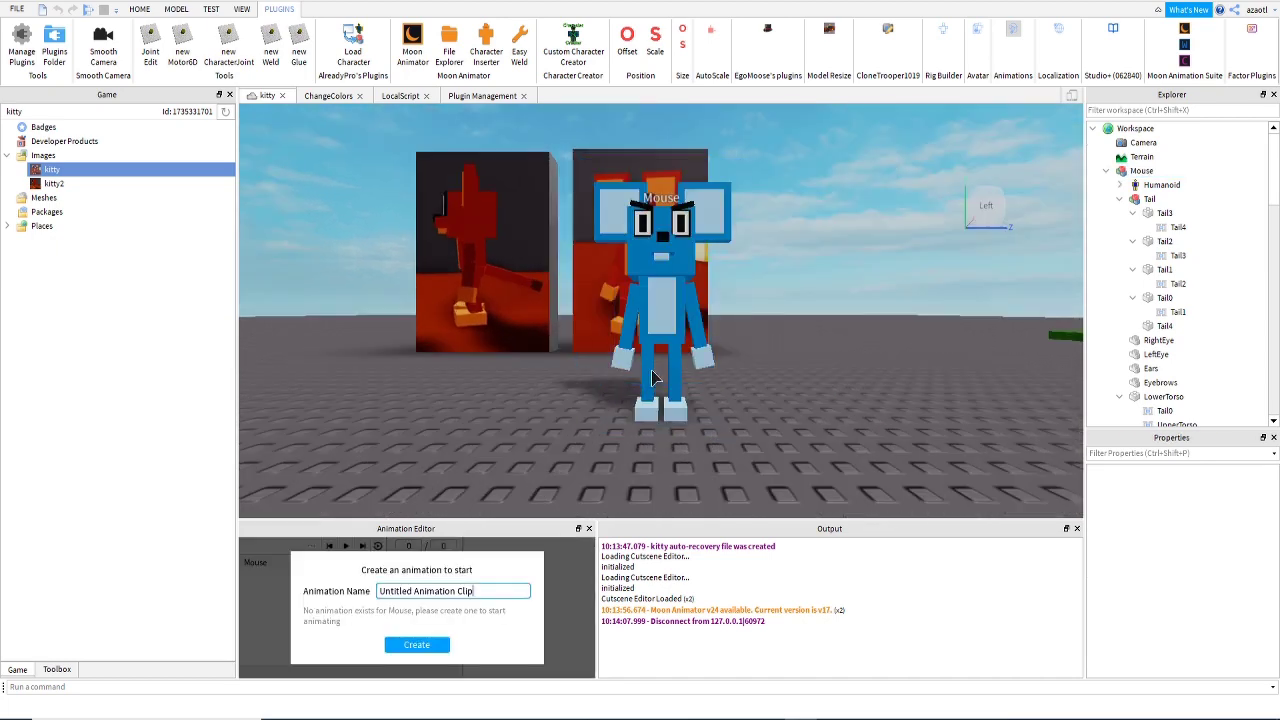
{"action": "left_click", "coordinate": [428, 645]}
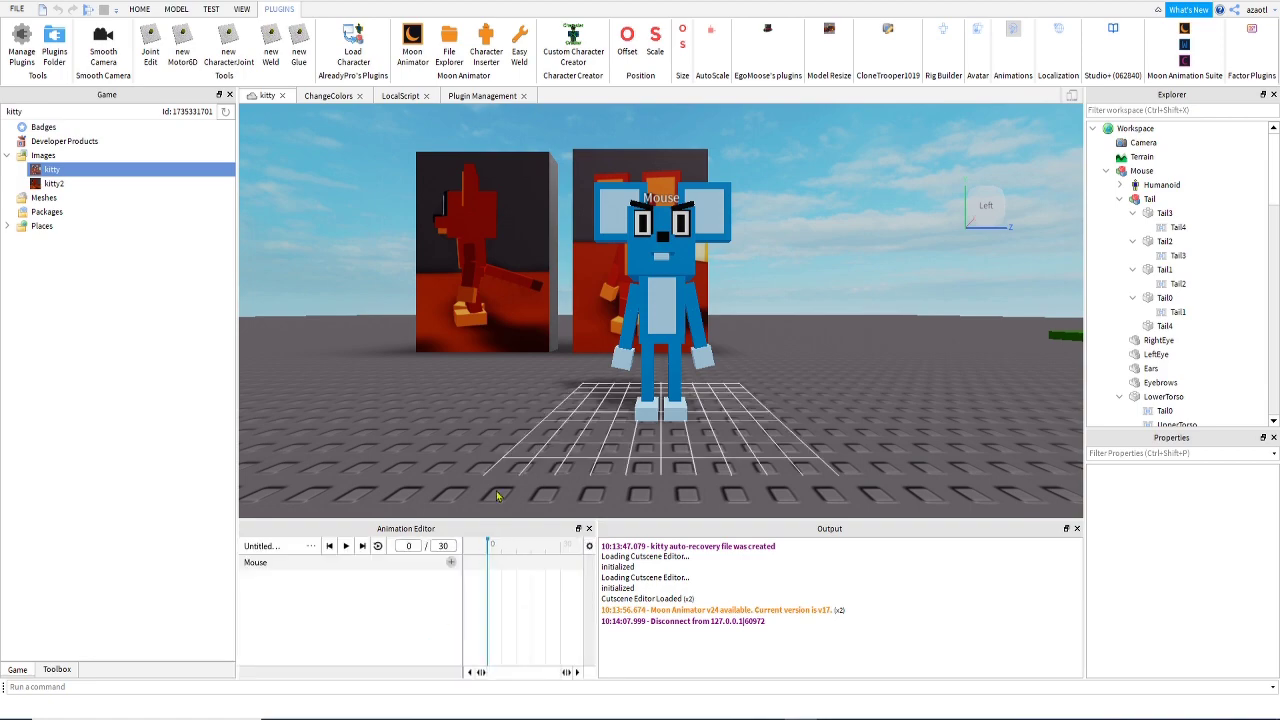
Rotate the LeftUpperArm forward and back, and bend the LeftLowerArm at frame 0 to test both joints.
{"action": "right_click_drag", "start_coordinate": [490, 425], "coordinate": [490, 425]}
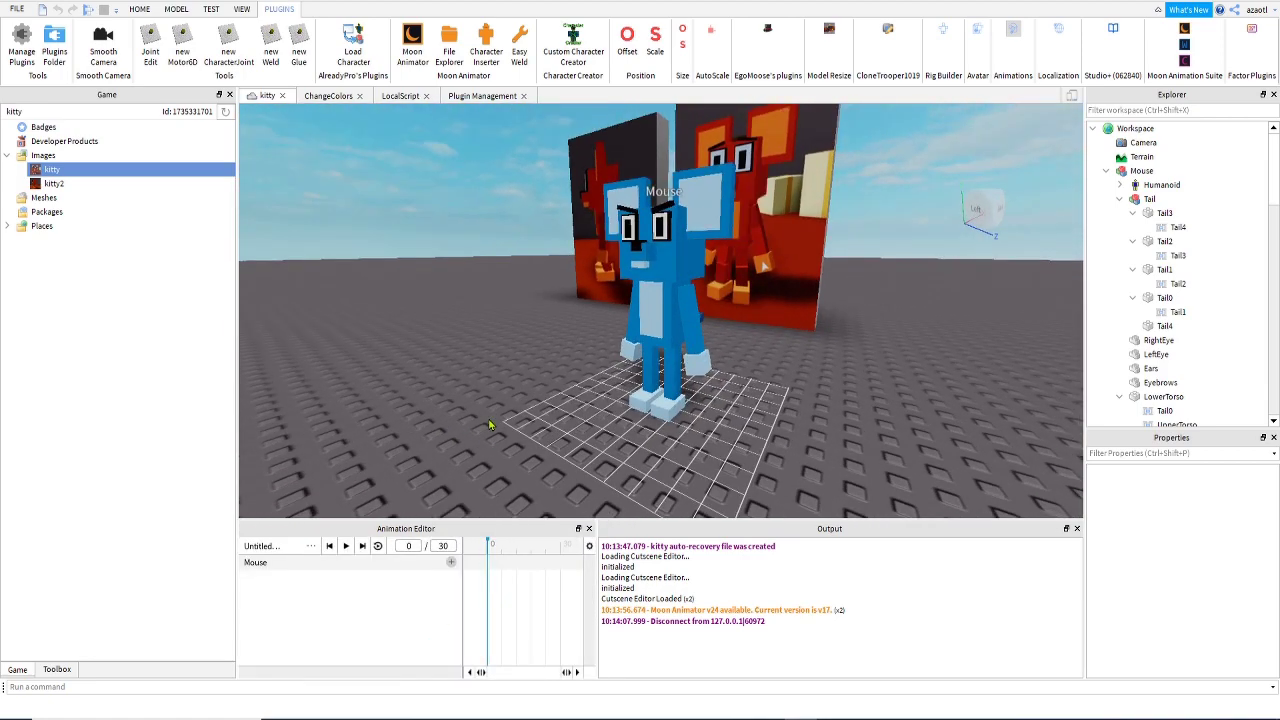
{"action": "left_click", "coordinate": [692, 305]}
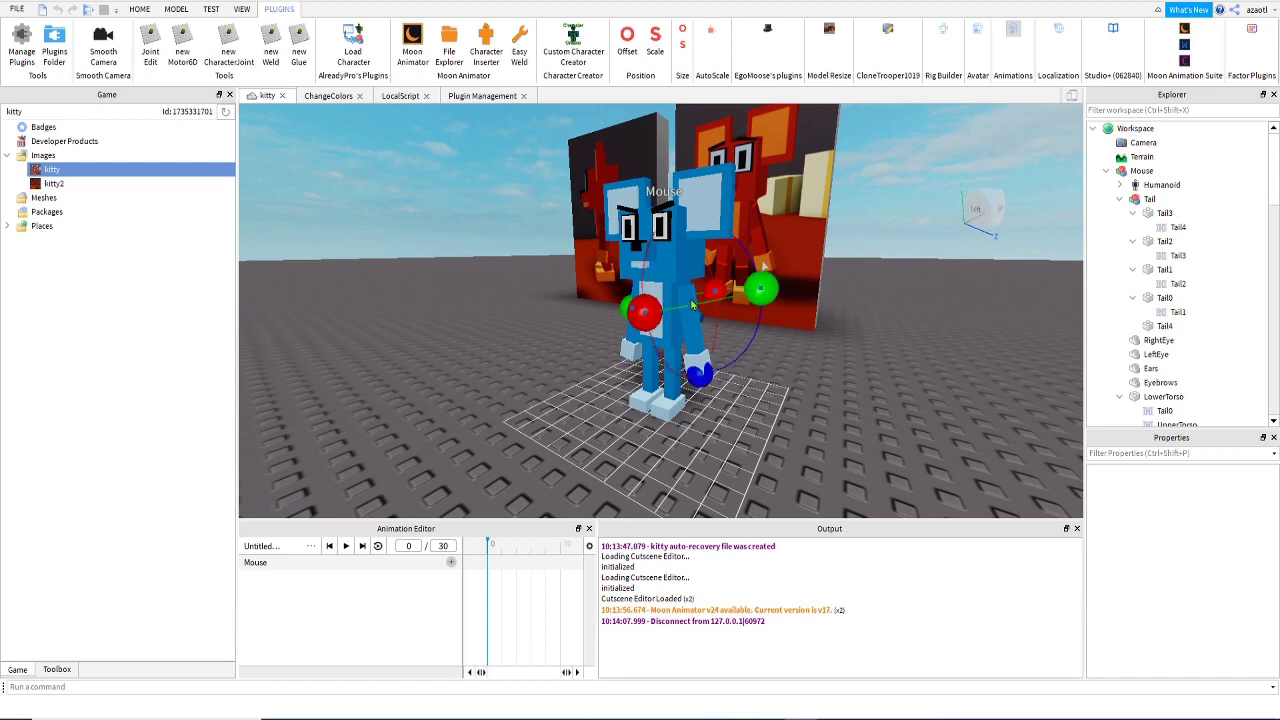
{"action": "right_click_drag", "start_coordinate": [766, 412], "coordinate": [766, 412]}
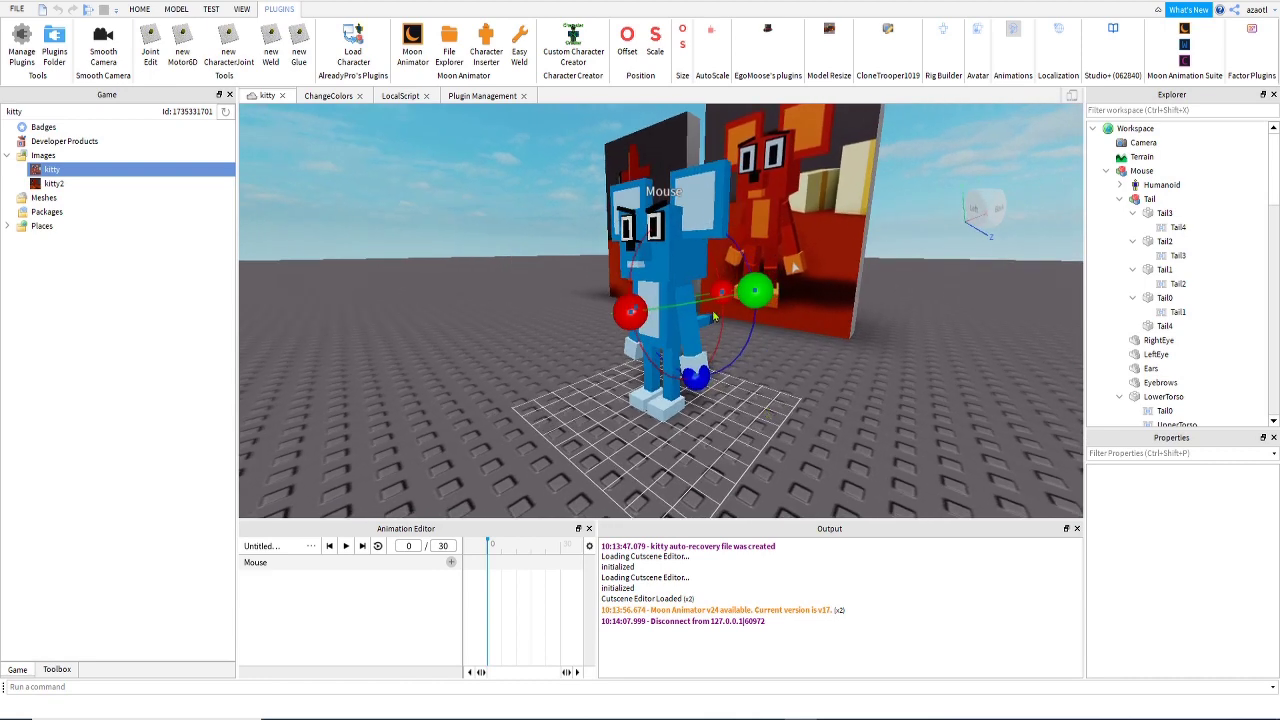
{"action": "left_click_drag", "start_coordinate": [633, 314], "coordinate": [721, 321]}
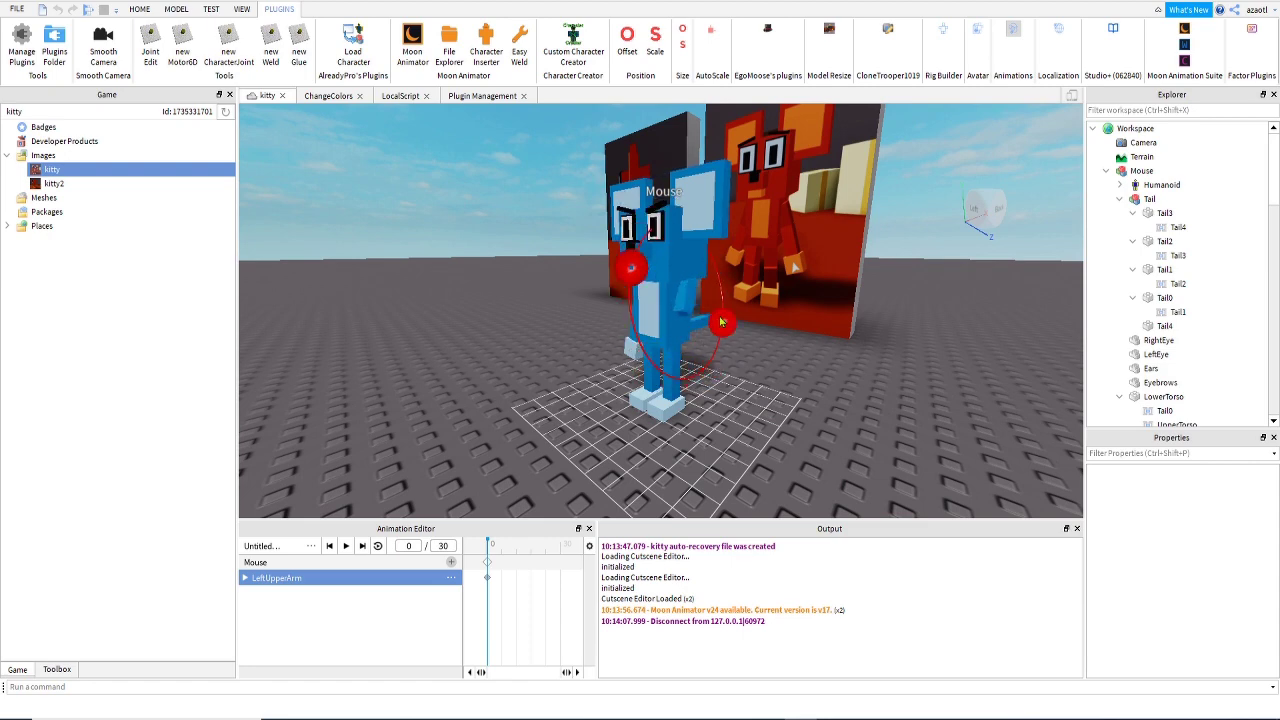
{"action": "left_click_drag", "start_coordinate": [662, 365], "coordinate": [650, 265]}
{"action": "left_click", "coordinate": [677, 333]}
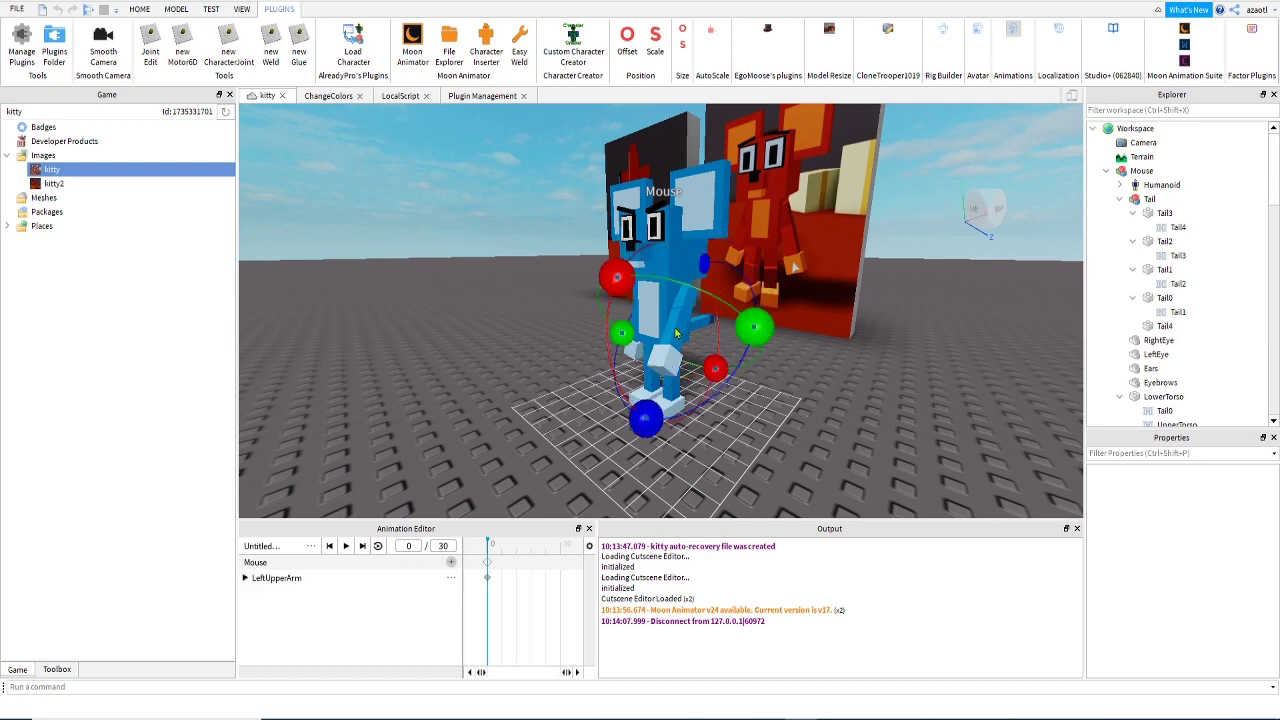
{"action": "left_click_drag", "start_coordinate": [615, 277], "coordinate": [697, 370]}
Swing the LeftUpperArm outward, away from the mouse's body, at frame 0.
{"action": "right_click_drag", "start_coordinate": [543, 358], "coordinate": [547, 362]}
{"action": "key", "text": "a"}
{"action": "key", "text": "a"}
{"action": "key", "text": "w"}
{"action": "key", "text": "w"}
{"action": "left_click", "coordinate": [690, 279]}
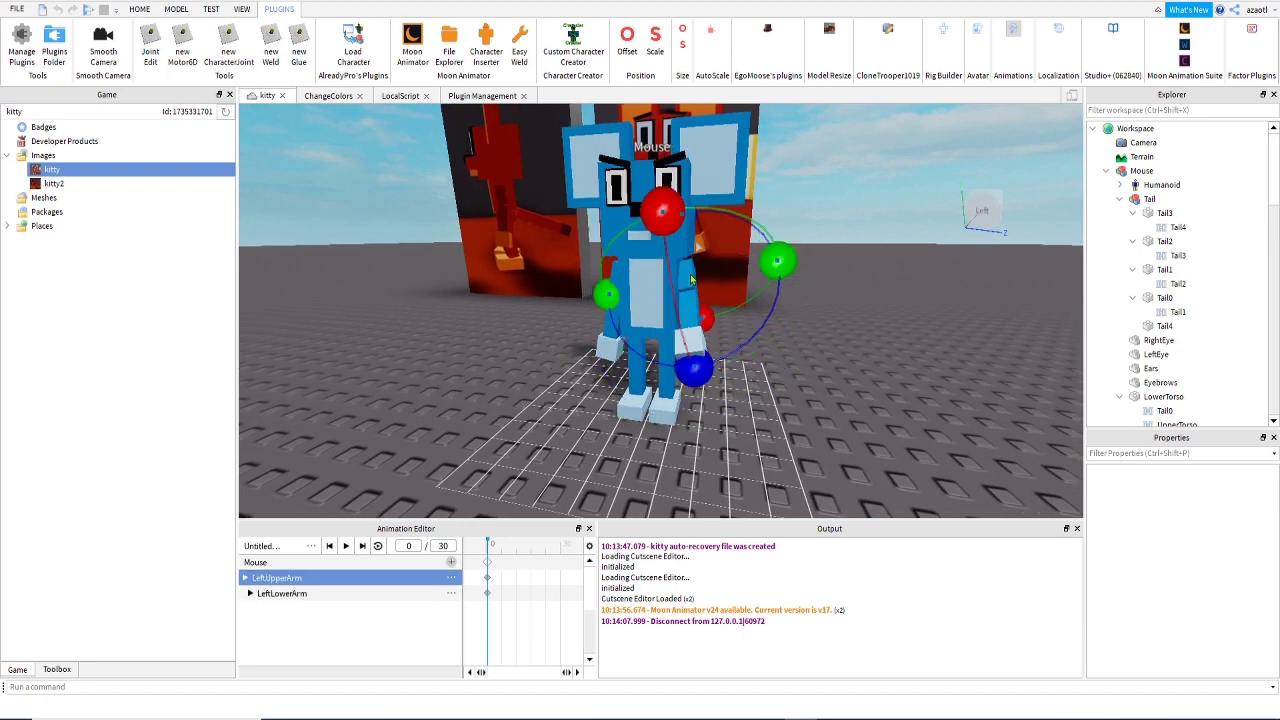
{"action": "left_click_drag", "start_coordinate": [716, 373], "coordinate": [775, 340]}
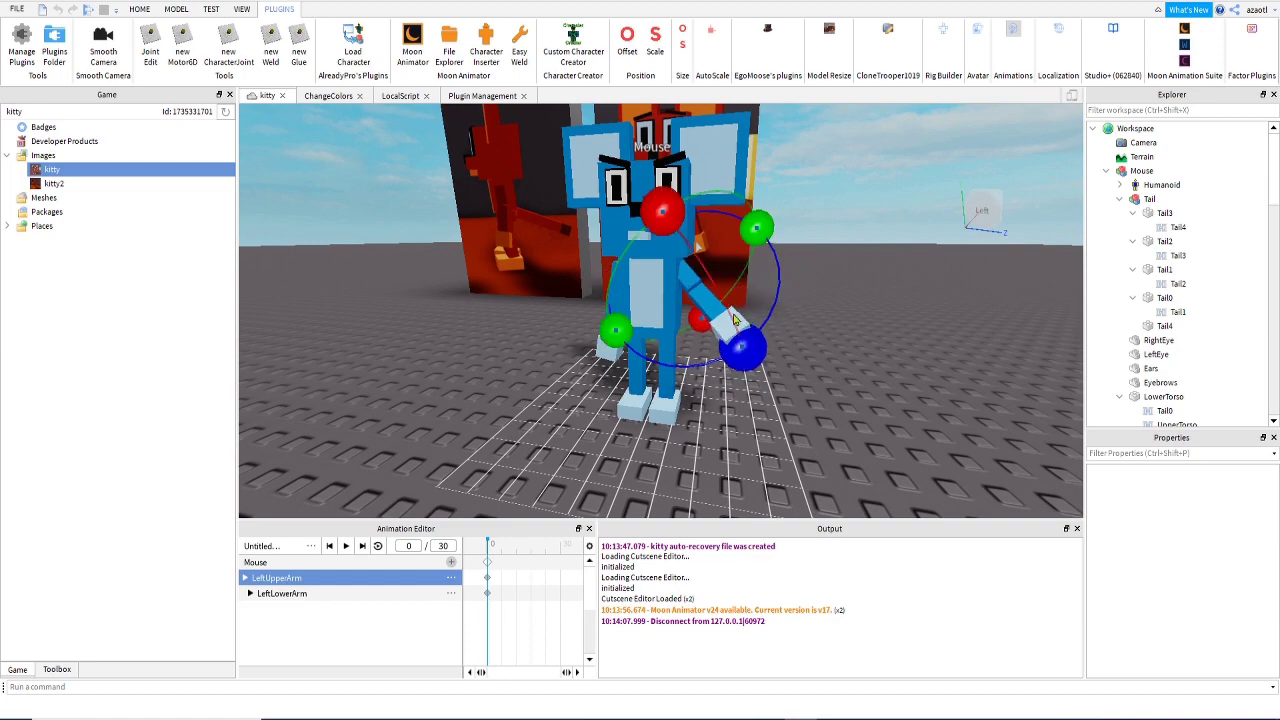
Turn the mouse's Head to the side and tilt it upward at frame 0.
{"action": "left_click", "coordinate": [614, 240]}
{"action": "key", "text": "d"}
{"action": "right_click_drag", "start_coordinate": [755, 289], "coordinate": [794, 275]}
{"action": "right_click_drag", "start_coordinate": [864, 301], "coordinate": [866, 297]}
{"action": "left_click", "coordinate": [957, 268]}
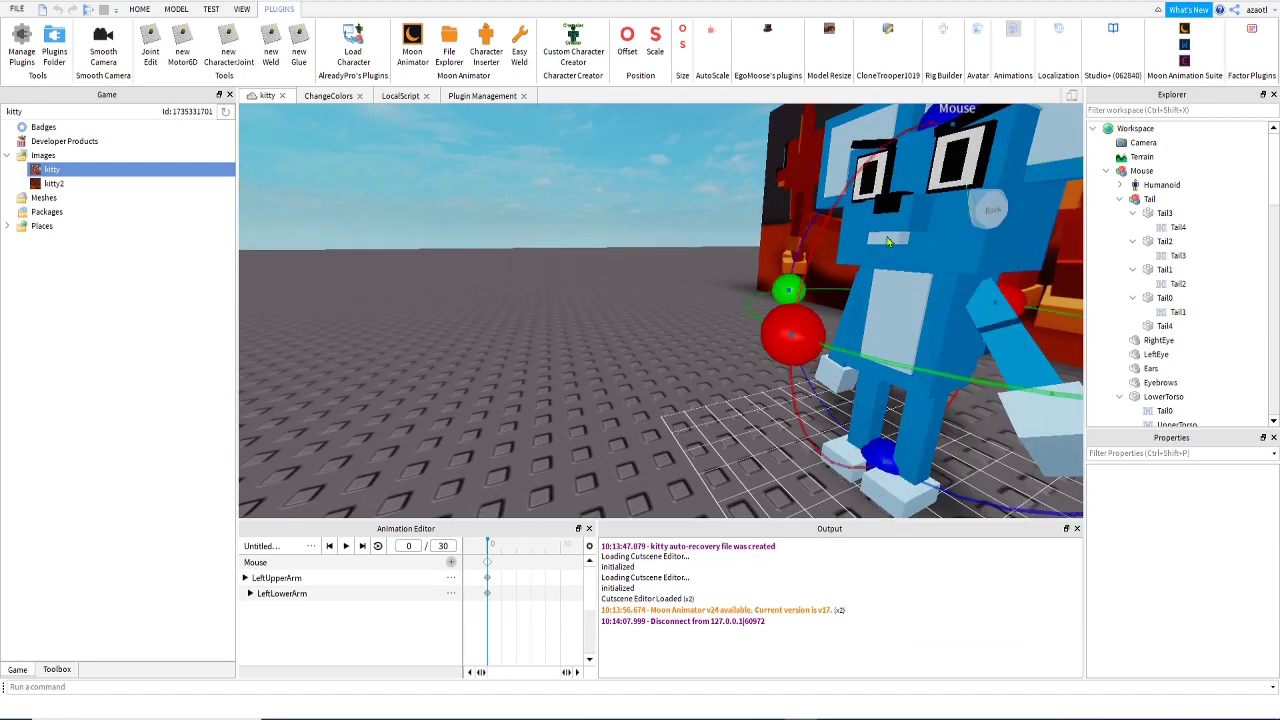
{"action": "right_click_drag", "start_coordinate": [957, 268], "coordinate": [897, 264]}
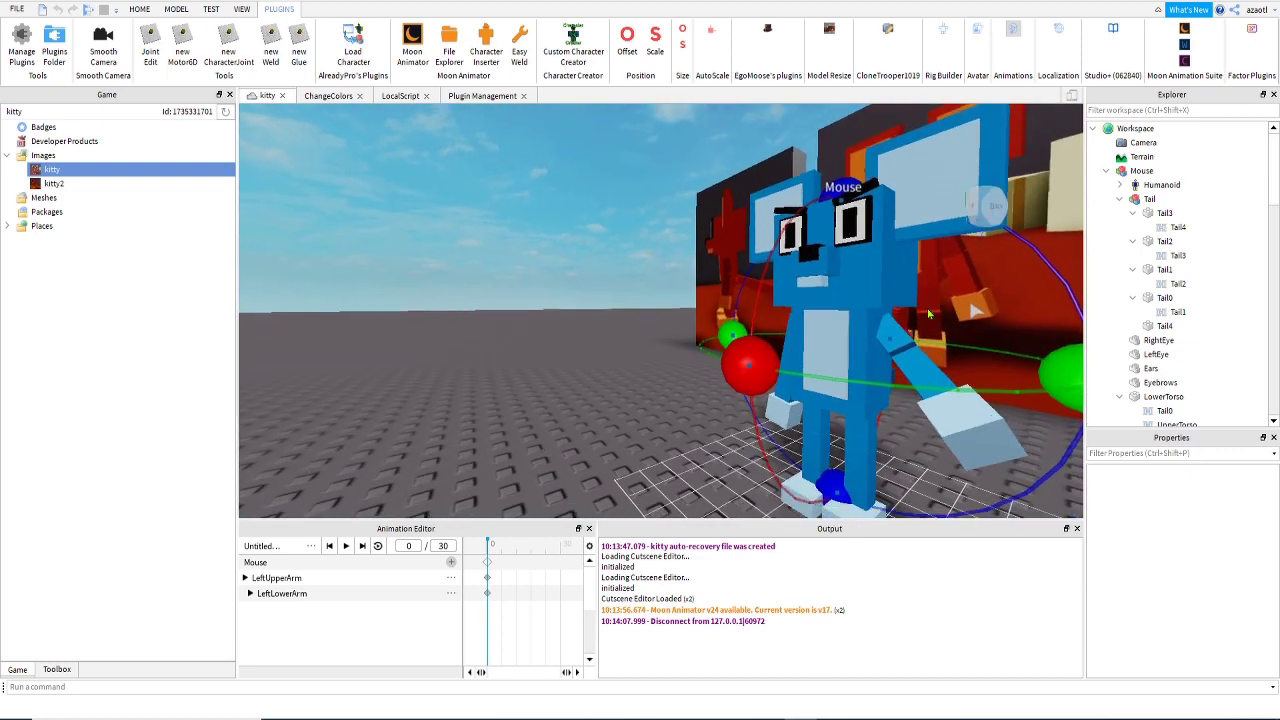
{"action": "left_click", "coordinate": [890, 261]}
{"action": "left_click_drag", "start_coordinate": [735, 237], "coordinate": [764, 214]}
{"action": "scroll", "coordinate": [720, 255], "scroll_direction": "down", "scroll_amount": 3}
{"action": "right_click_drag", "start_coordinate": [720, 255], "coordinate": [698, 294]}
{"action": "left_click_drag", "start_coordinate": [890, 205], "coordinate": [938, 266]}
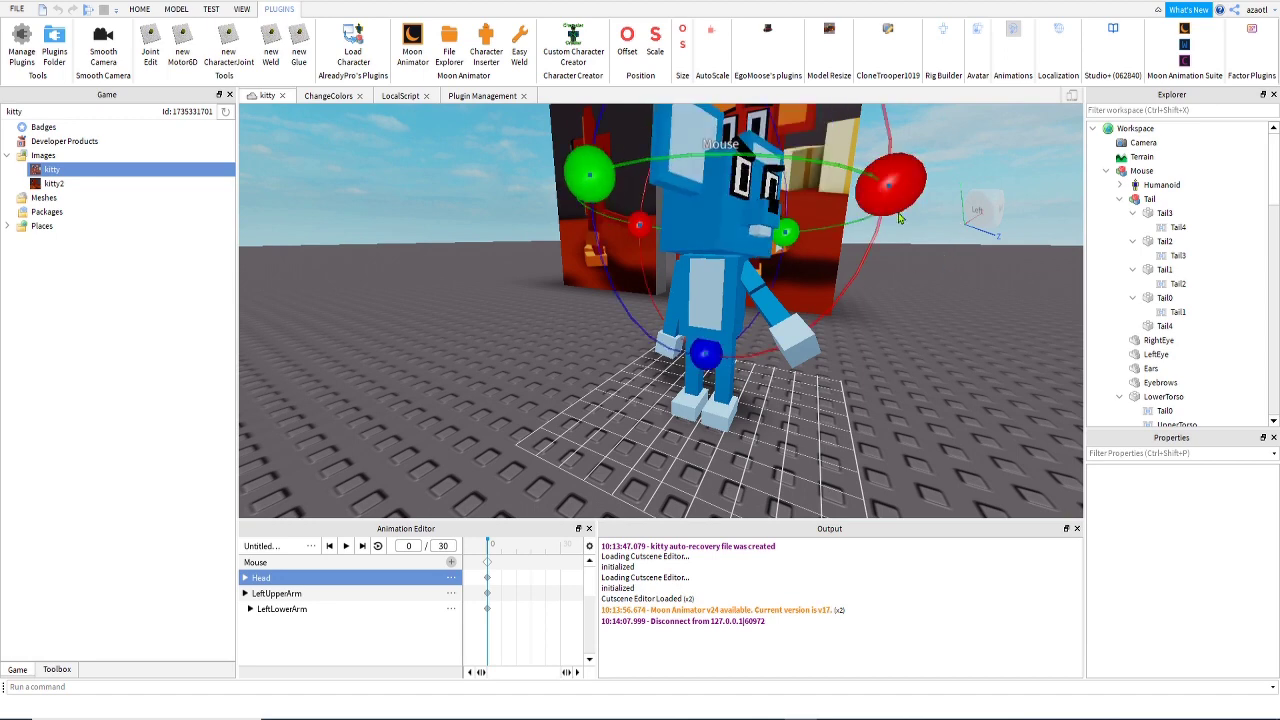
{"action": "left_click_drag", "start_coordinate": [890, 183], "coordinate": [873, 278]}
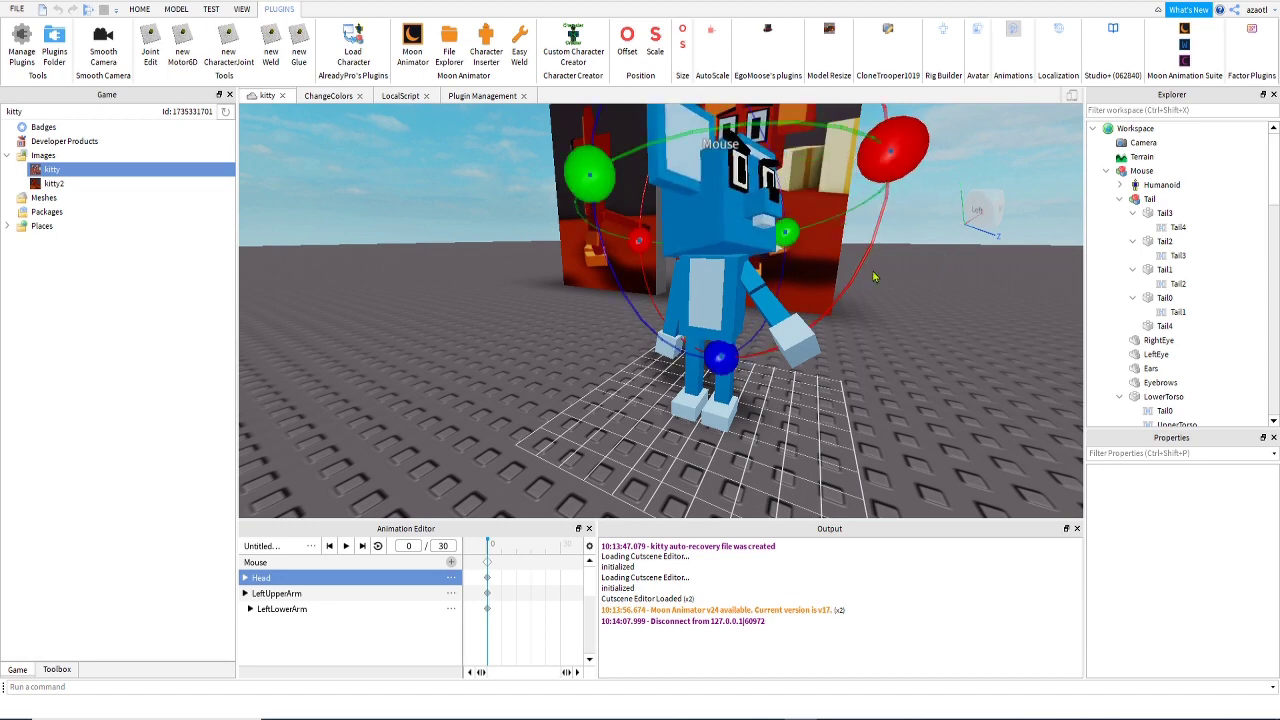
{"action": "right_click_drag", "start_coordinate": [873, 277], "coordinate": [873, 277]}
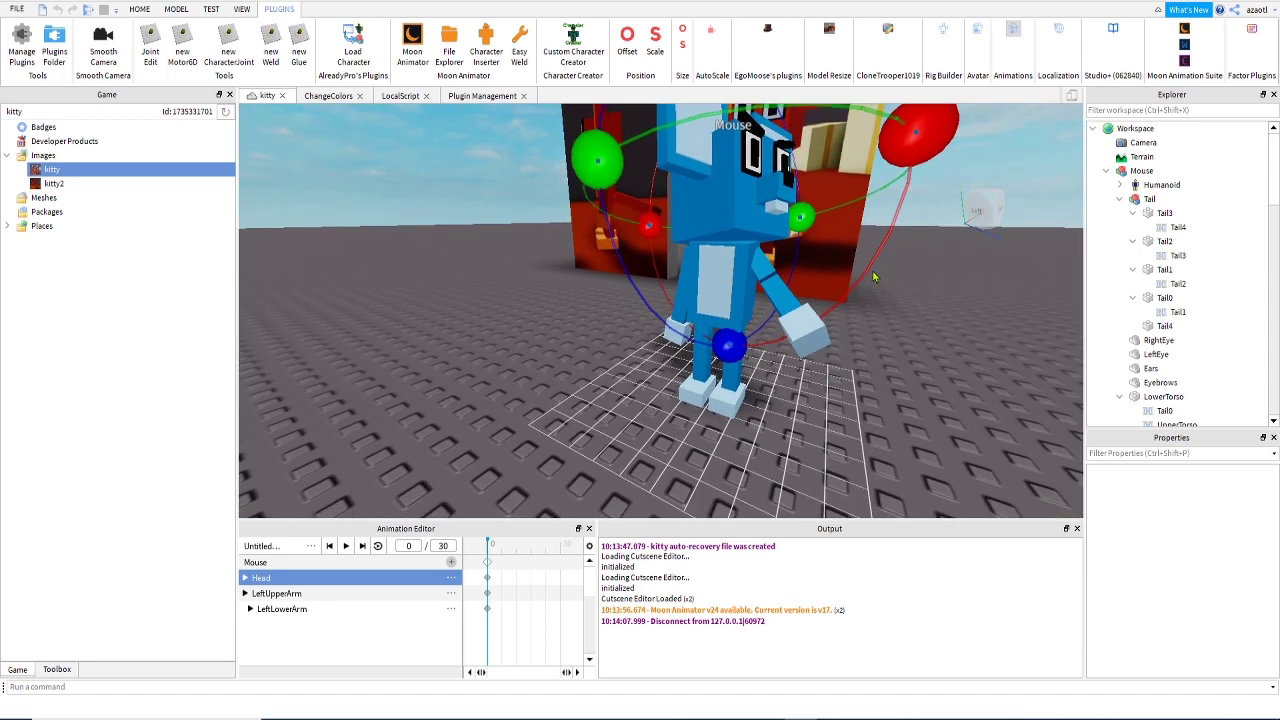
Tilt the LowerTorso at frame 0 and try to rotate the legs, and close the Animation Editor.
{"action": "left_click", "coordinate": [685, 284]}
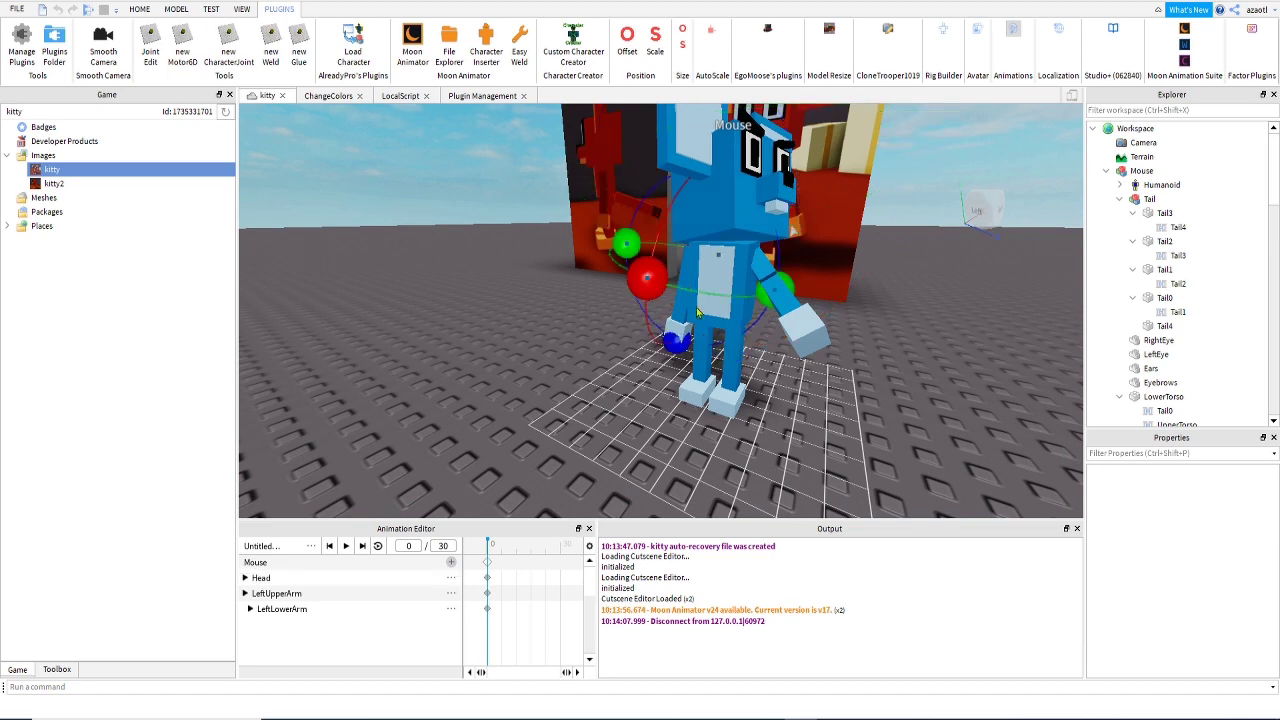
{"action": "left_click", "coordinate": [730, 386]}
{"action": "mouse_move", "coordinate": [694, 416]}
{"action": "left_mouse_down"}
{"action": "mouse_move", "coordinate": [708, 428]}
{"action": "mouse_move", "coordinate": [702, 448]}
{"action": "mouse_move", "coordinate": [704, 361]}
{"action": "mouse_move", "coordinate": [698, 428]}
{"action": "left_mouse_up"}
{"action": "right_click_drag", "start_coordinate": [750, 460], "coordinate": [698, 360]}
{"action": "left_click", "coordinate": [720, 374]}
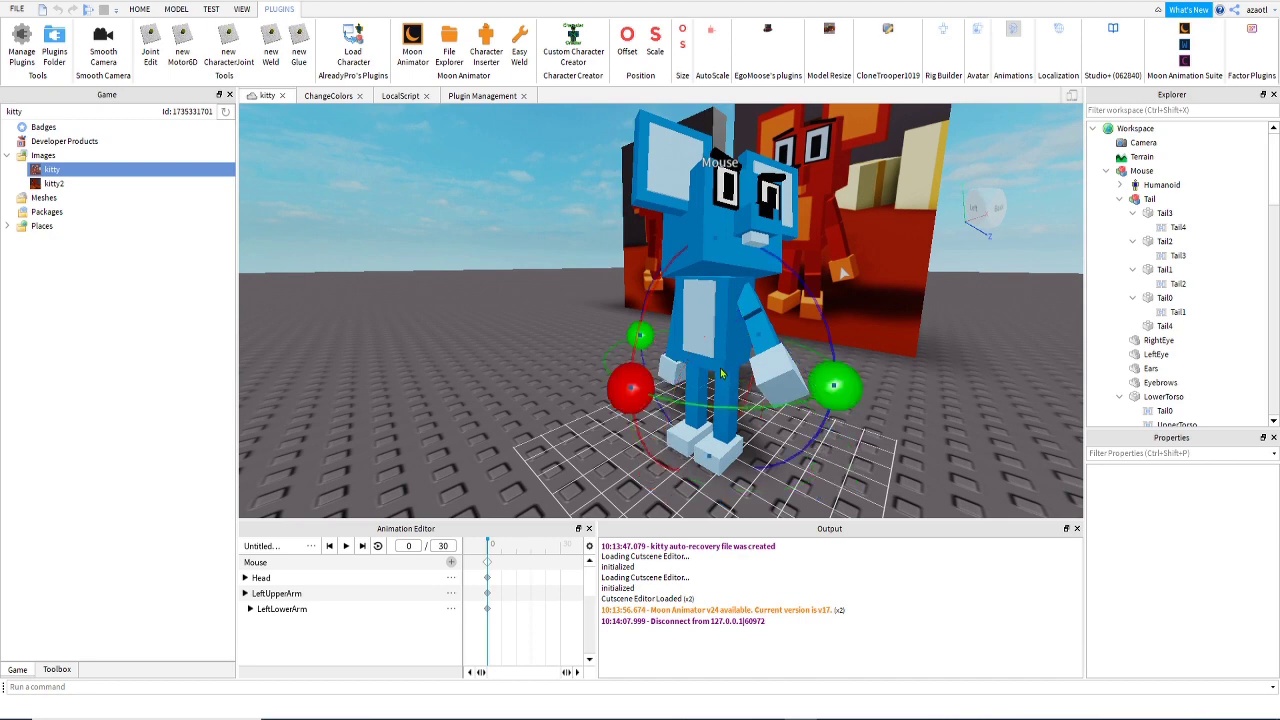
{"action": "left_click_drag", "start_coordinate": [620, 395], "coordinate": [658, 375]}
{"action": "left_click", "coordinate": [726, 418]}
{"action": "mouse_move", "coordinate": [660, 462]}
{"action": "left_mouse_down"}
{"action": "mouse_move", "coordinate": [668, 488]}
{"action": "mouse_move", "coordinate": [655, 452]}
{"action": "mouse_move", "coordinate": [676, 425]}
{"action": "mouse_move", "coordinate": [662, 462]}
{"action": "left_mouse_up"}
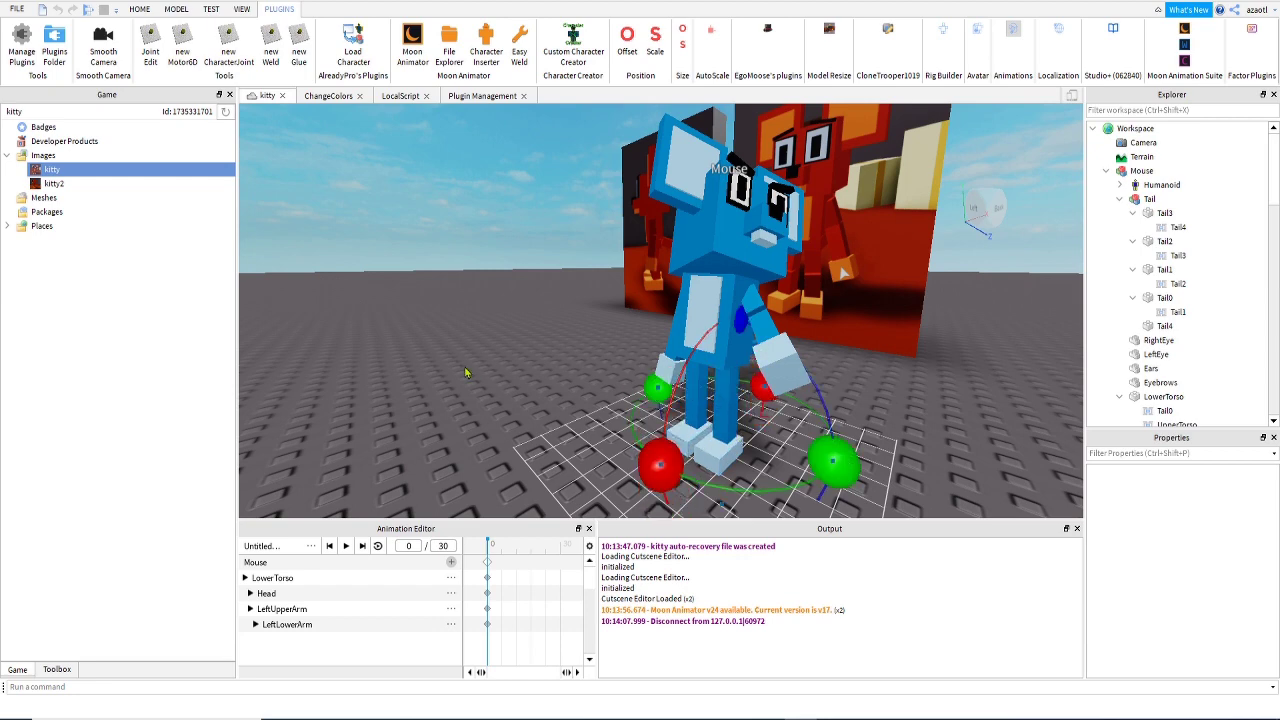
{"action": "right_click_drag", "start_coordinate": [465, 372], "coordinate": [465, 372]}
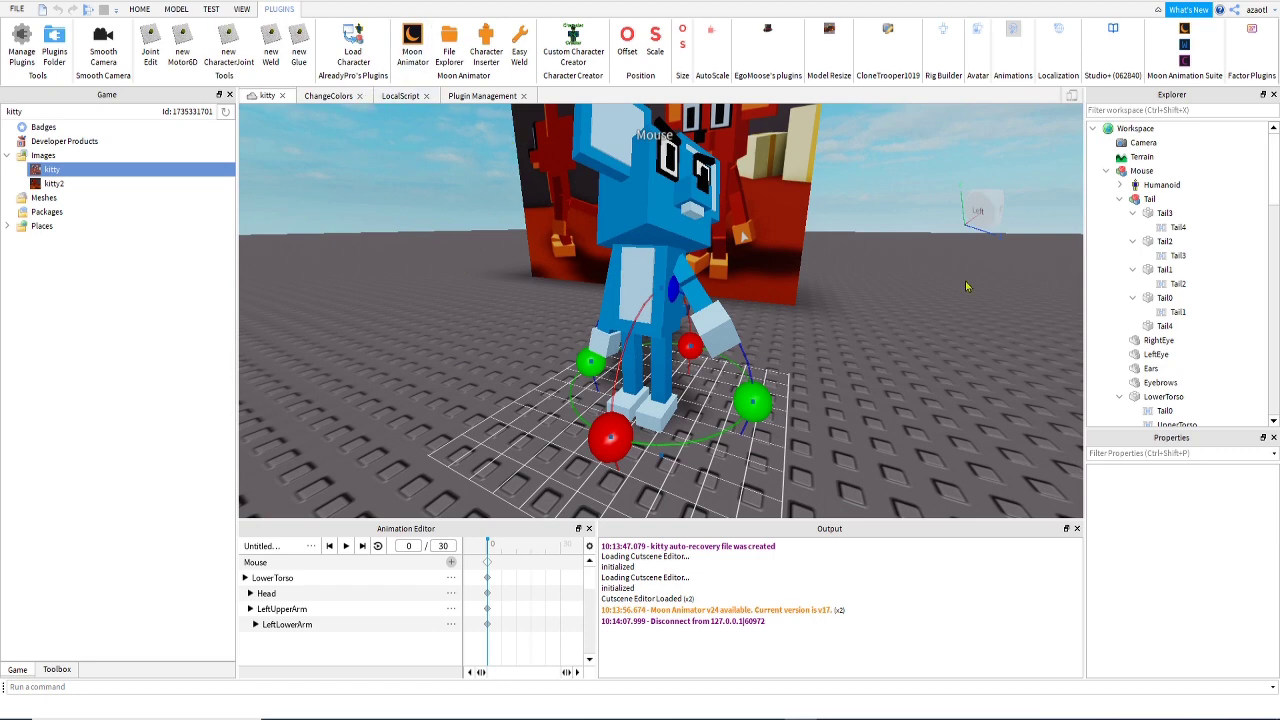
{"action": "left_click", "coordinate": [1005, 43]}
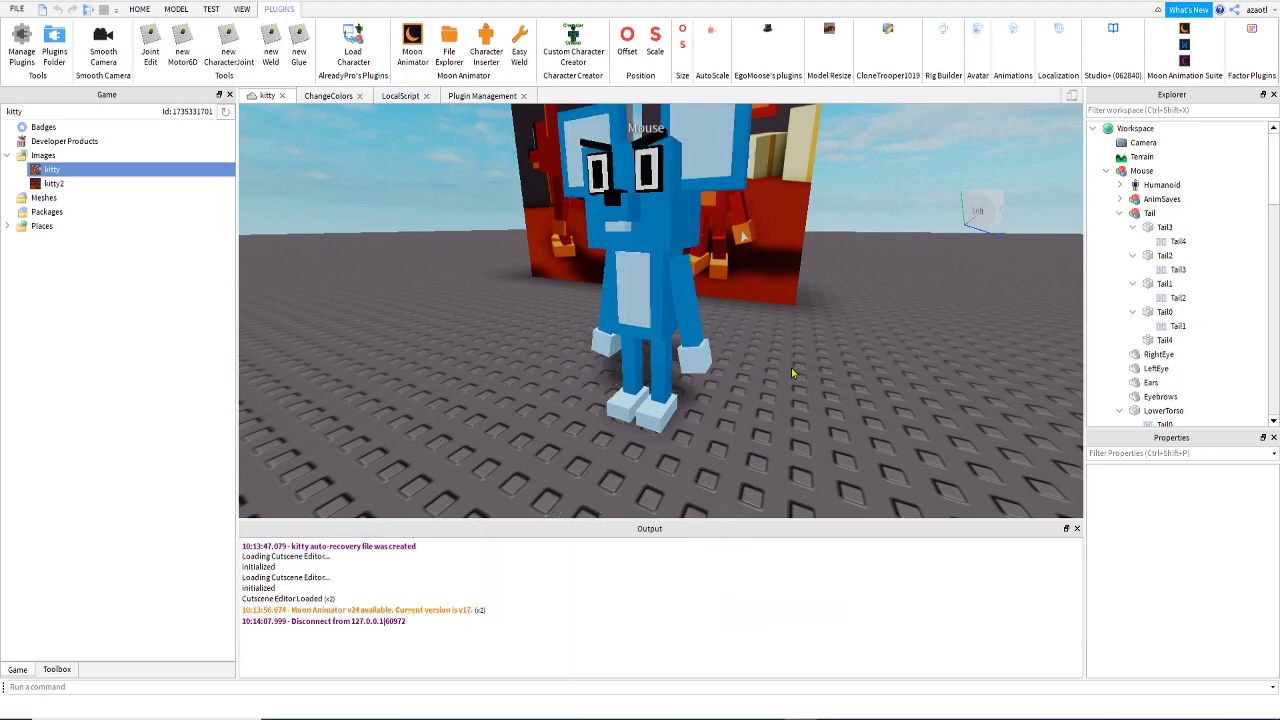
Examine the Mouse's part hierarchy for joints connecting the upper legs to the torso.
{"action": "scroll", "coordinate": [1213, 350], "scroll_direction": "down", "scroll_amount": 5}
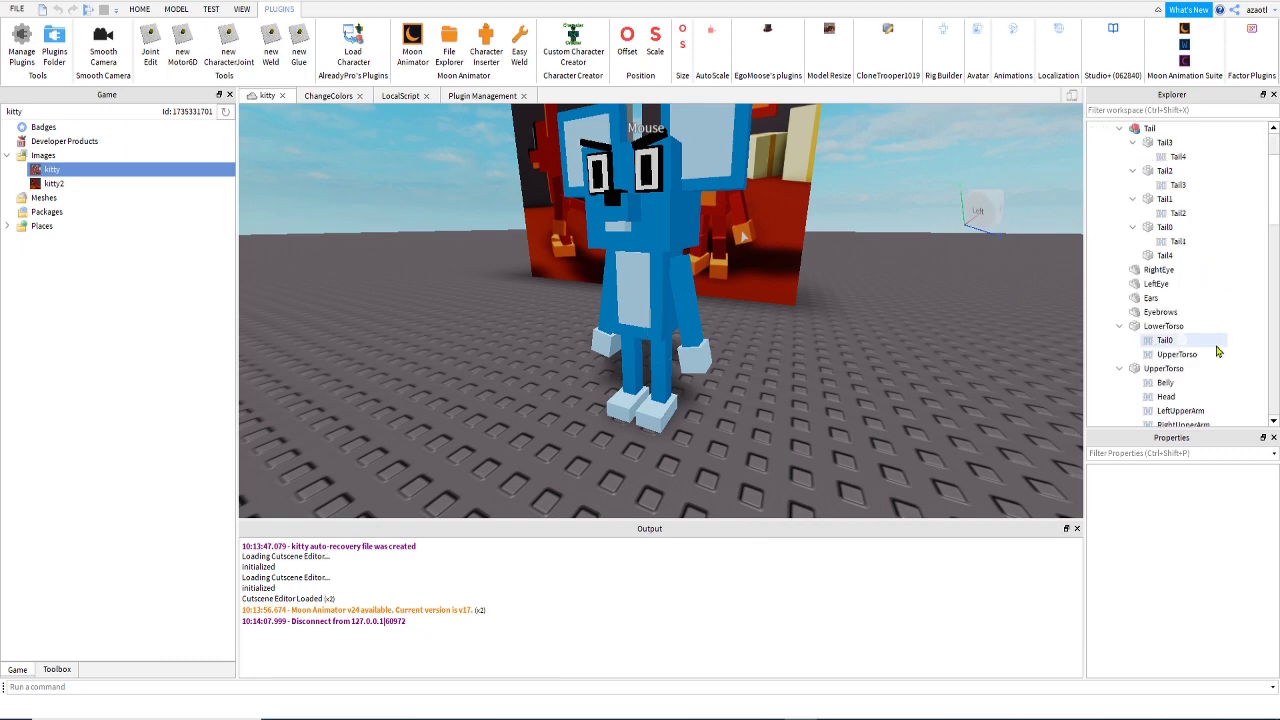
{"action": "scroll", "coordinate": [1213, 358], "scroll_direction": "down", "scroll_amount": 3}
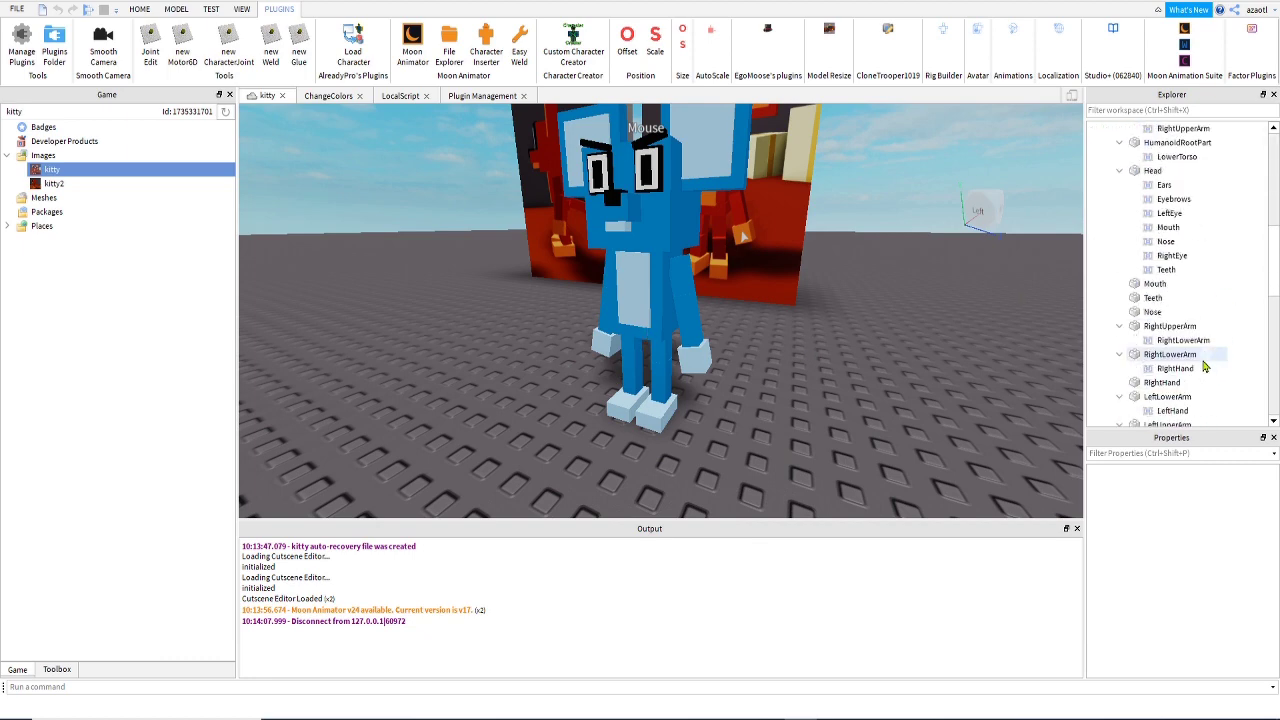
{"action": "scroll", "coordinate": [1205, 367], "scroll_direction": "down", "scroll_amount": 1}
{"action": "scroll", "coordinate": [1205, 367], "scroll_direction": "down", "scroll_amount": 2}
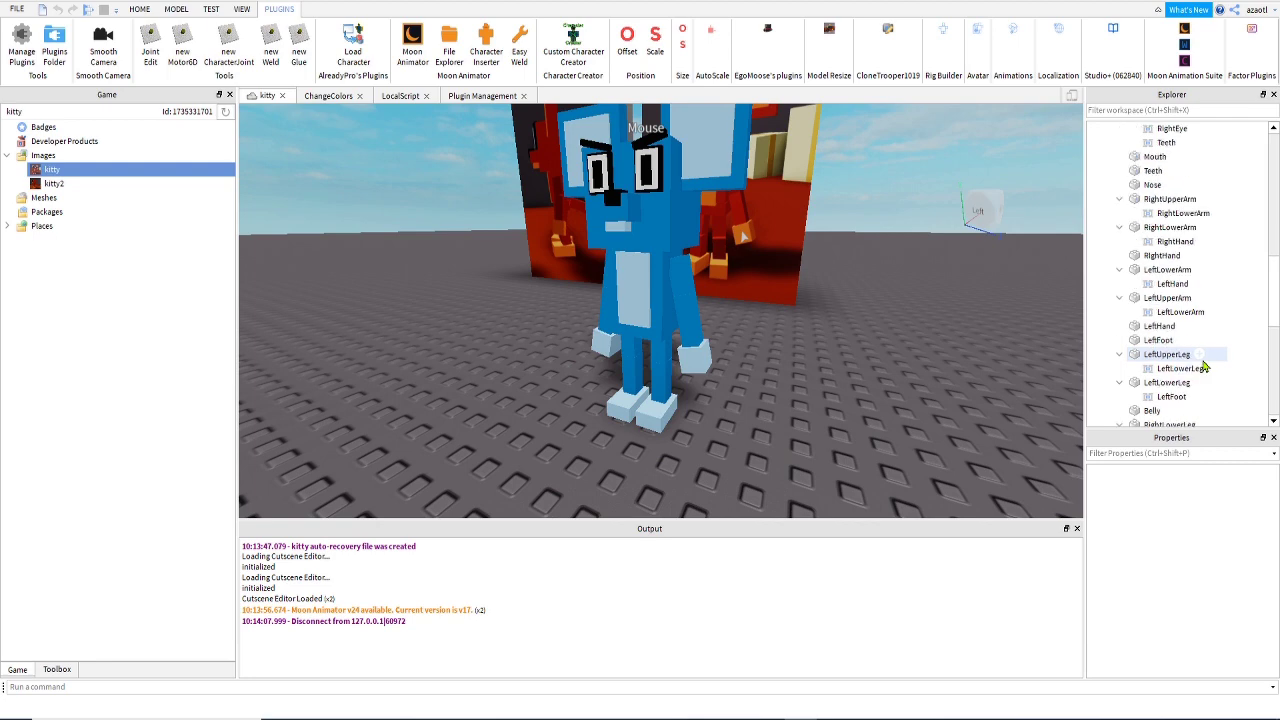
{"action": "scroll", "coordinate": [1205, 368], "scroll_direction": "up", "scroll_amount": 1}
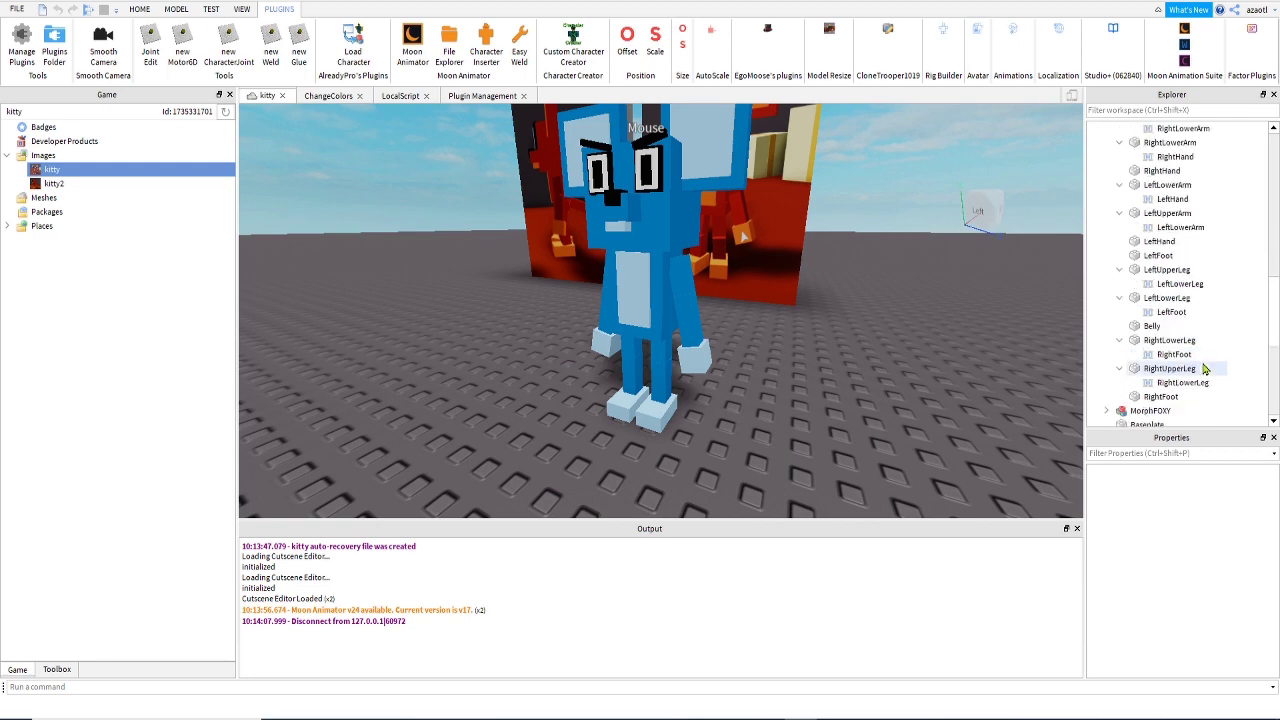
{"action": "scroll", "coordinate": [1205, 369], "scroll_direction": "up", "scroll_amount": 4}
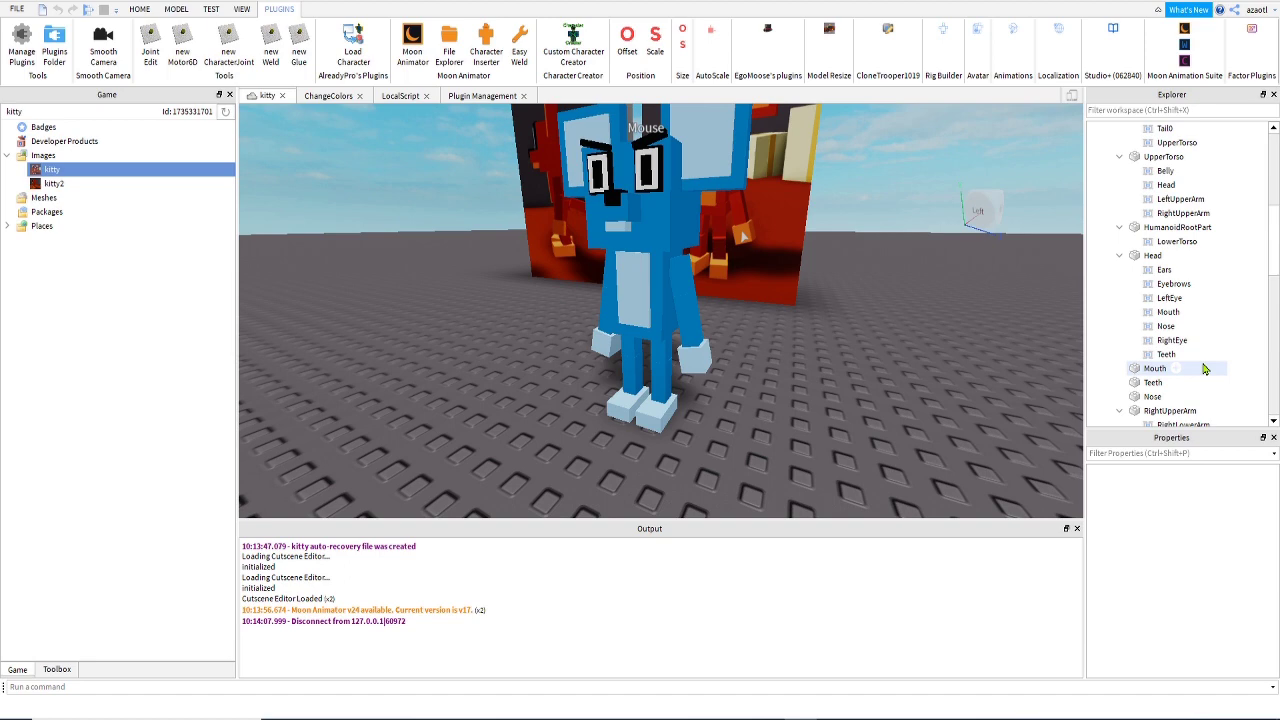
{"action": "scroll", "coordinate": [1205, 369], "scroll_direction": "up", "scroll_amount": 5}
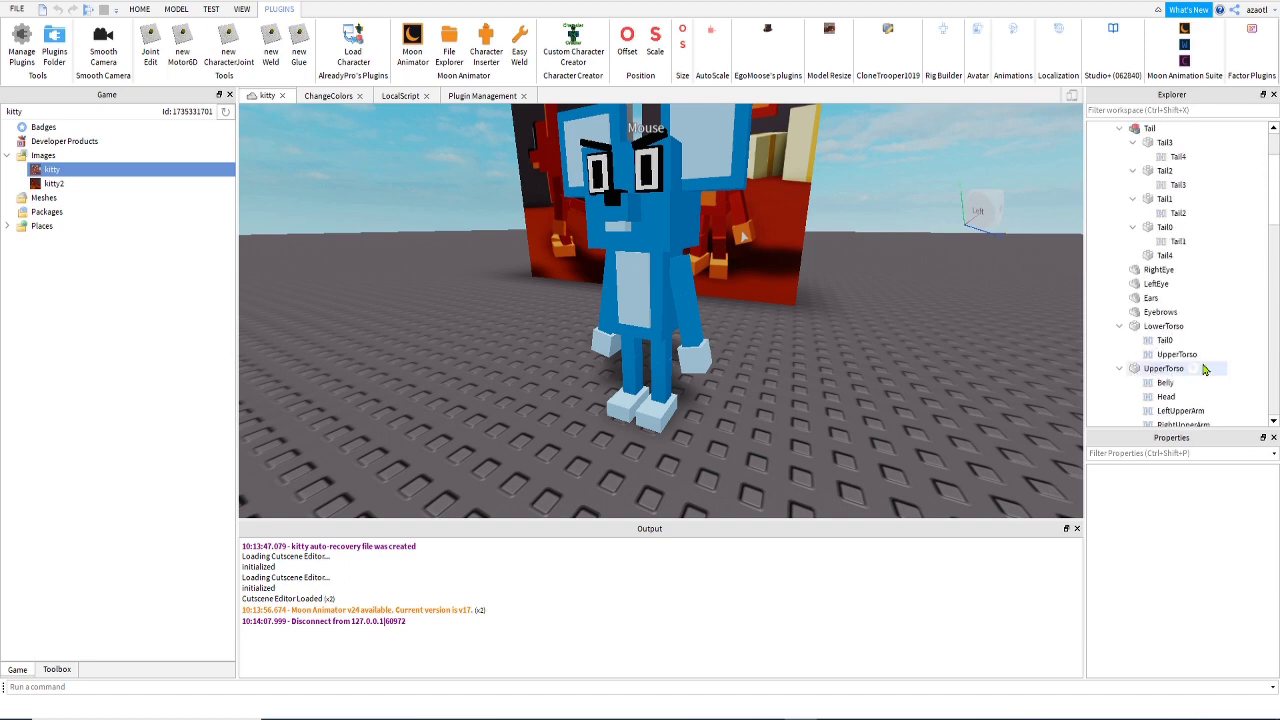
Join the LeftUpperLeg to the LowerTorso in place with an animatable joint using Easy Weld.
{"action": "left_click", "coordinate": [1168, 327]}
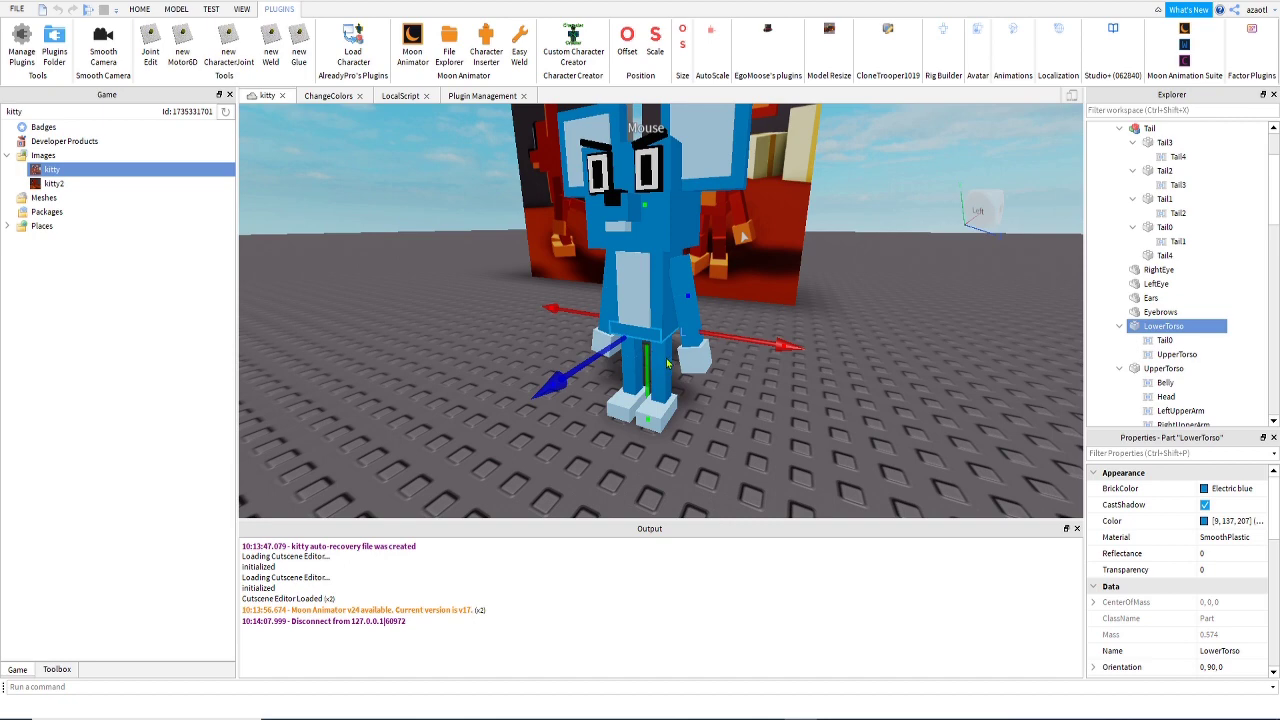
{"action": "left_click", "coordinate": [519, 45]}
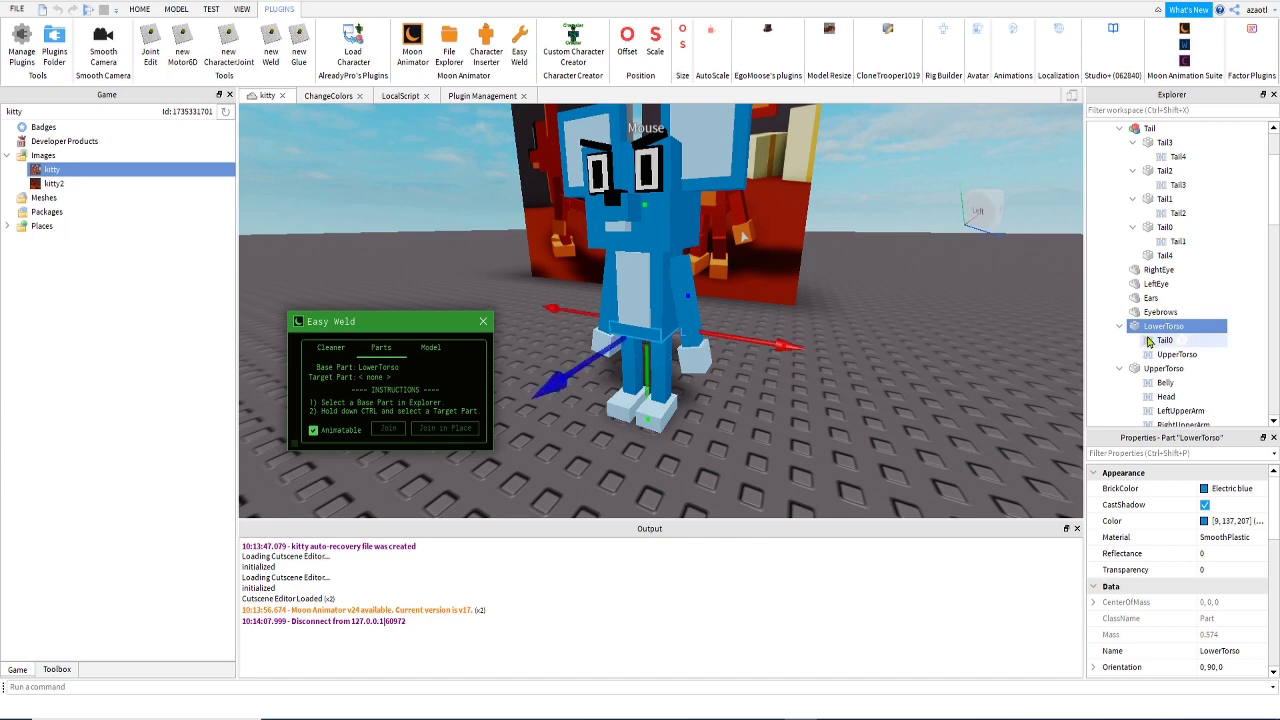
{"action": "scroll", "coordinate": [1152, 340], "scroll_direction": "down", "scroll_amount": 3}
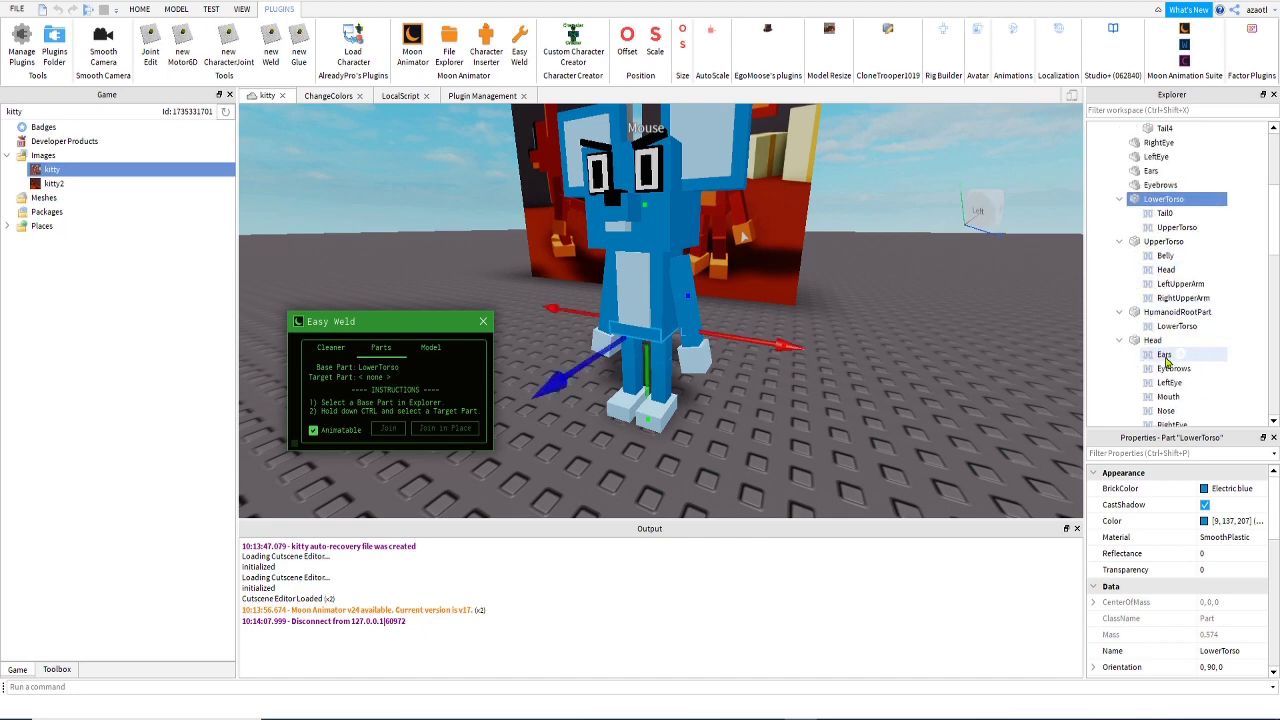
{"action": "scroll", "coordinate": [1166, 362], "scroll_direction": "down", "scroll_amount": 2}
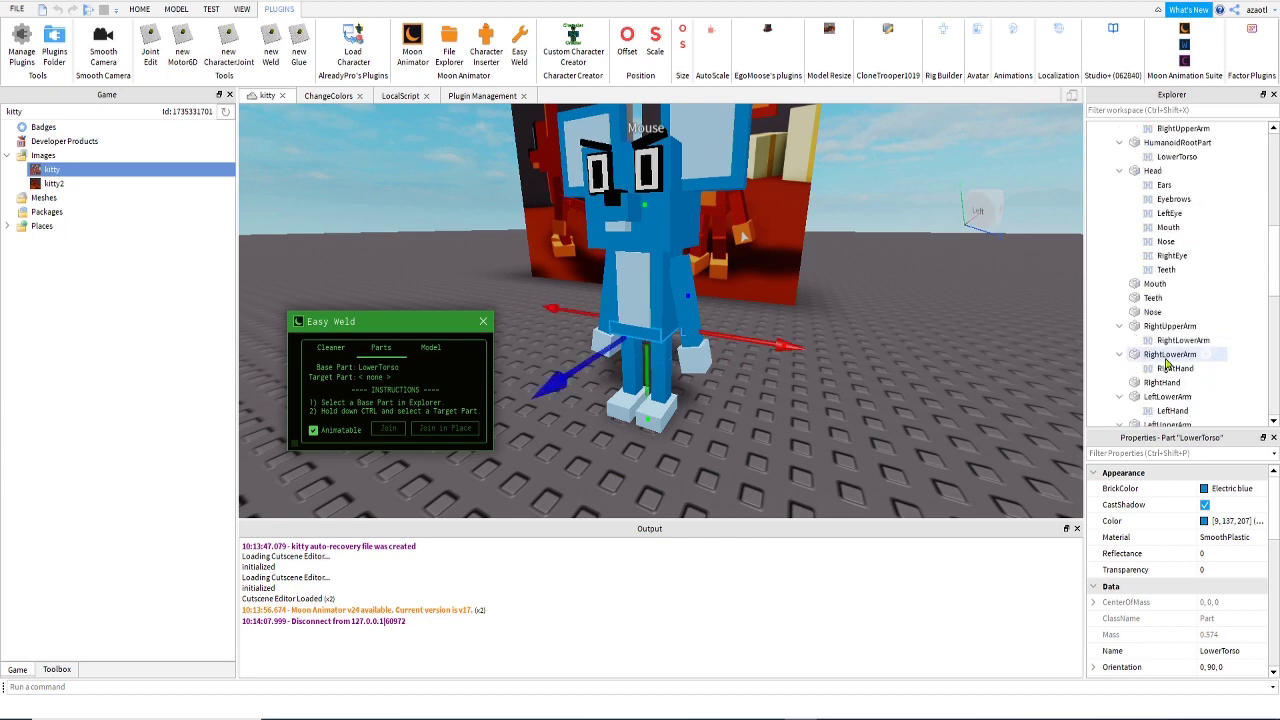
{"action": "scroll", "coordinate": [1170, 370], "scroll_direction": "down", "scroll_amount": 3}
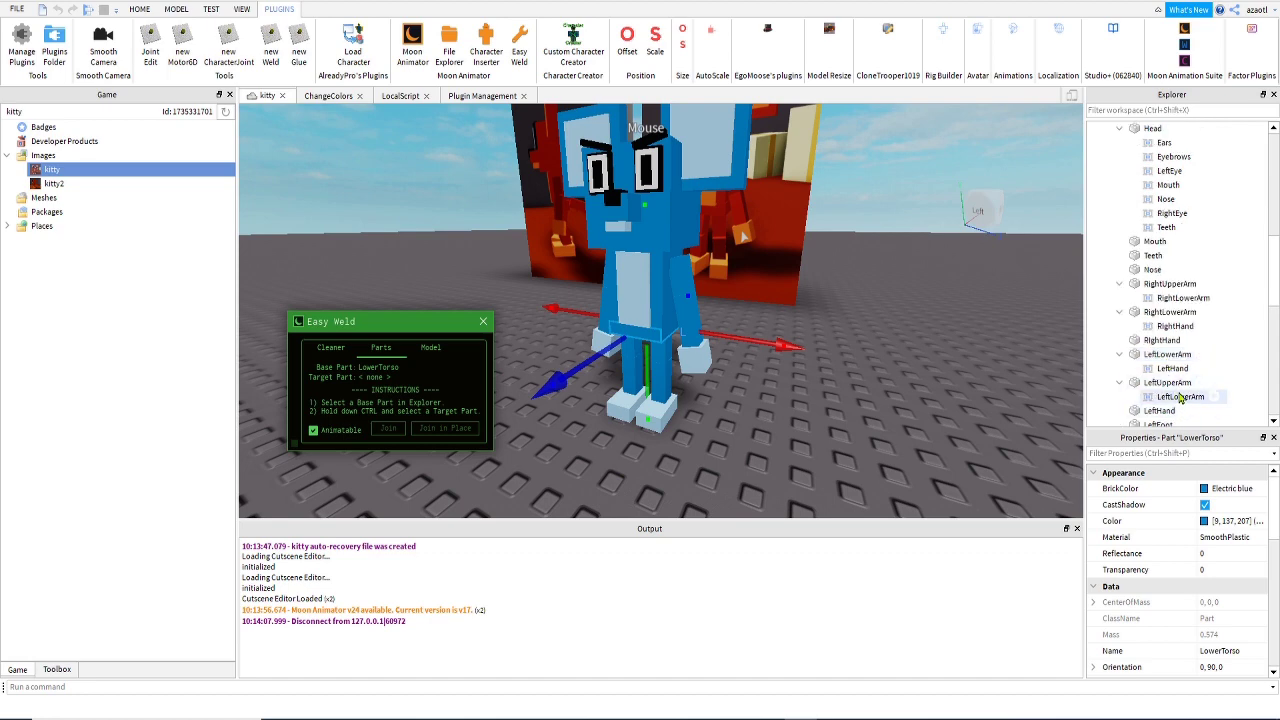
{"action": "scroll", "coordinate": [1190, 300], "scroll_direction": "down", "scroll_amount": 1}
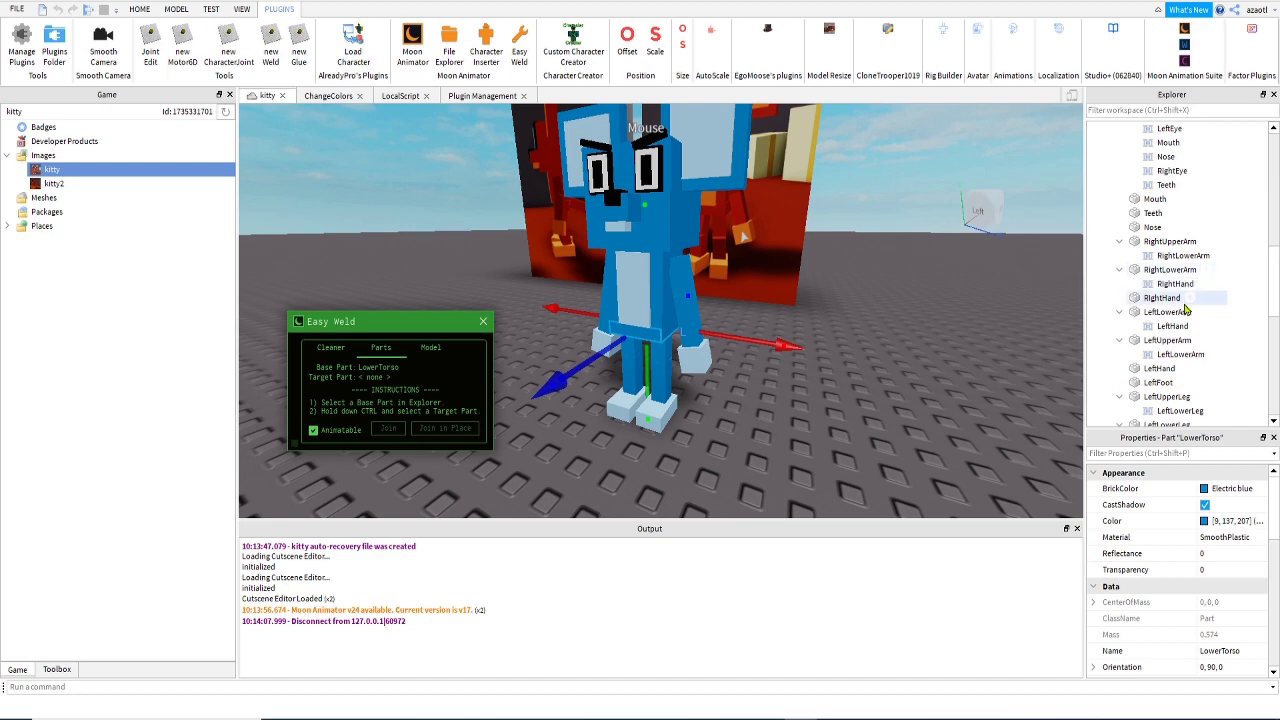
{"action": "left_click", "coordinate": [1175, 397], "text": "ctrl"}
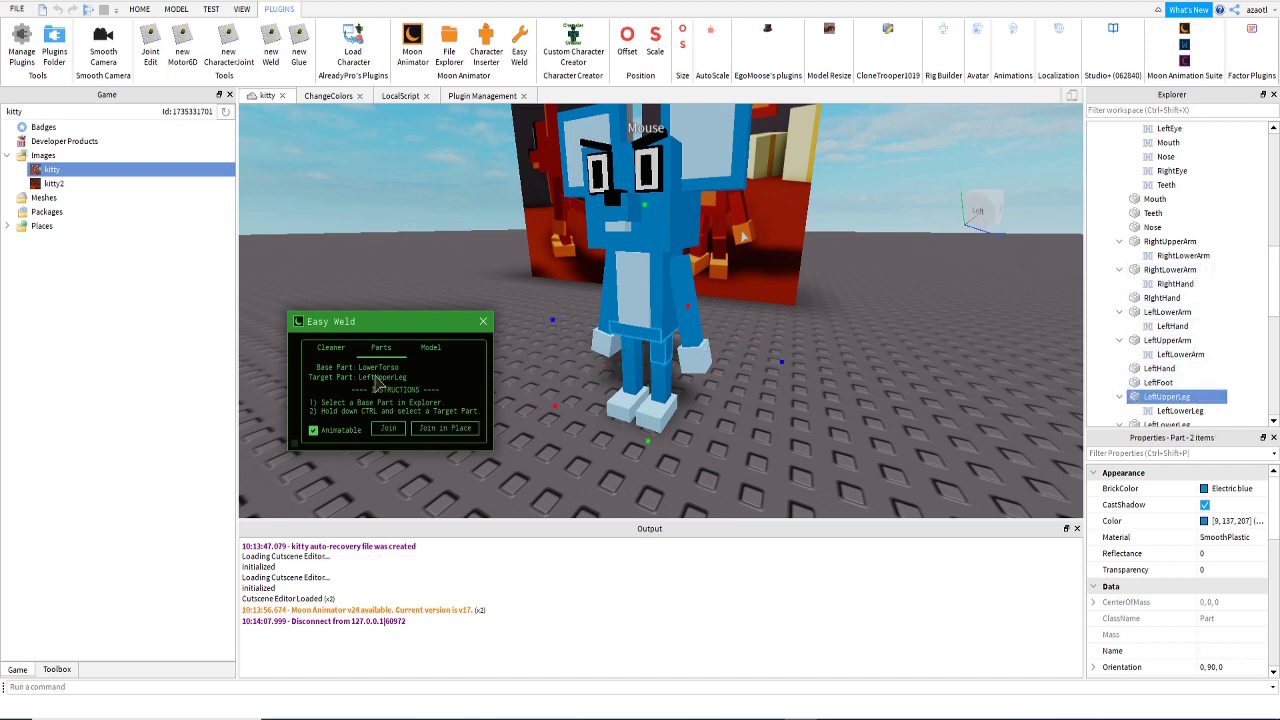
{"action": "left_click", "coordinate": [438, 434]}
Select the LowerTorso as the base part and look through the Mouse's hierarchy for the right upper leg.
{"action": "scroll", "coordinate": [1163, 320], "scroll_direction": "up", "scroll_amount": 2}
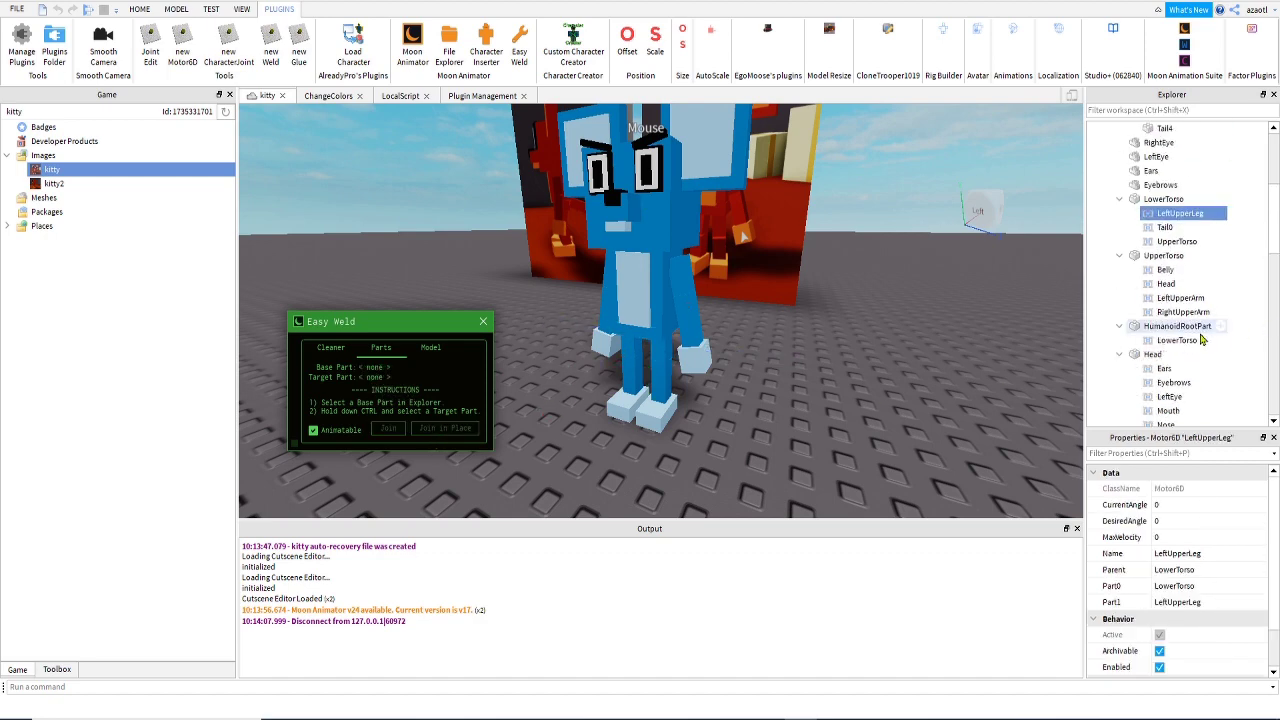
{"action": "left_click", "coordinate": [1163, 199]}
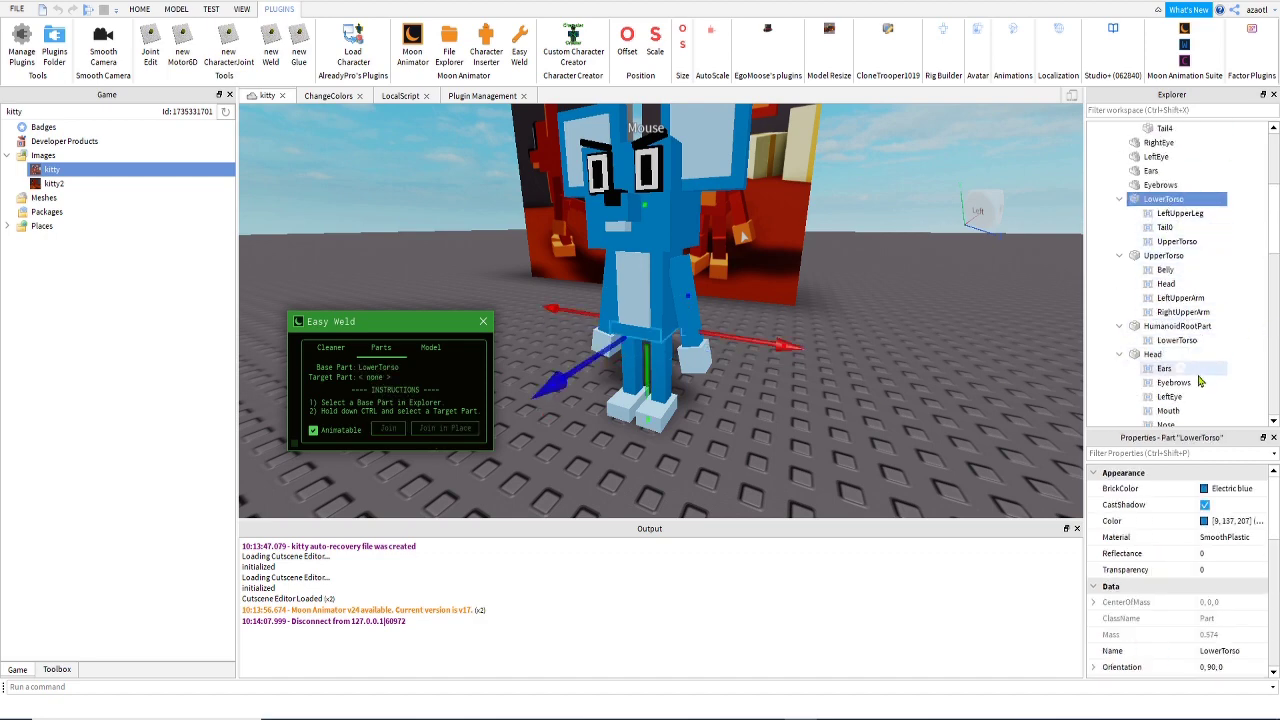
{"action": "scroll", "coordinate": [1200, 378], "scroll_direction": "down", "scroll_amount": 2}
{"action": "scroll", "coordinate": [1200, 380], "scroll_direction": "down", "scroll_amount": 2}
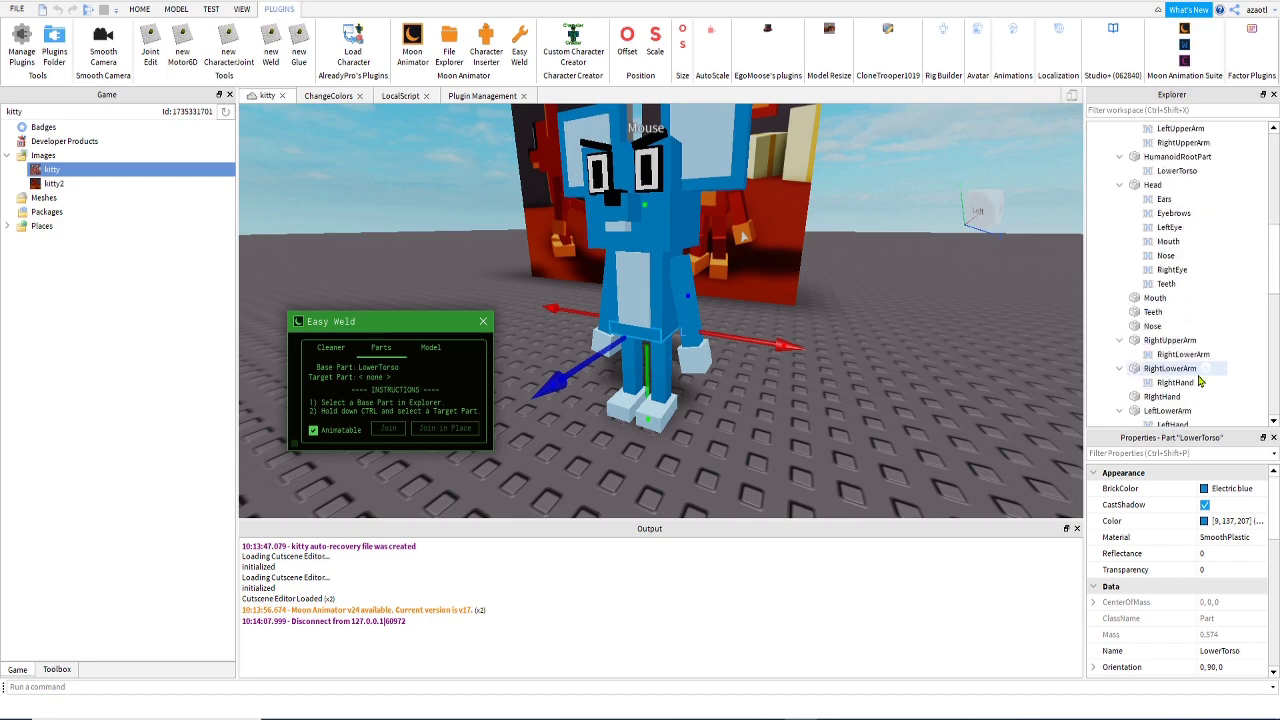
{"action": "scroll", "coordinate": [1200, 380], "scroll_direction": "down", "scroll_amount": 1}
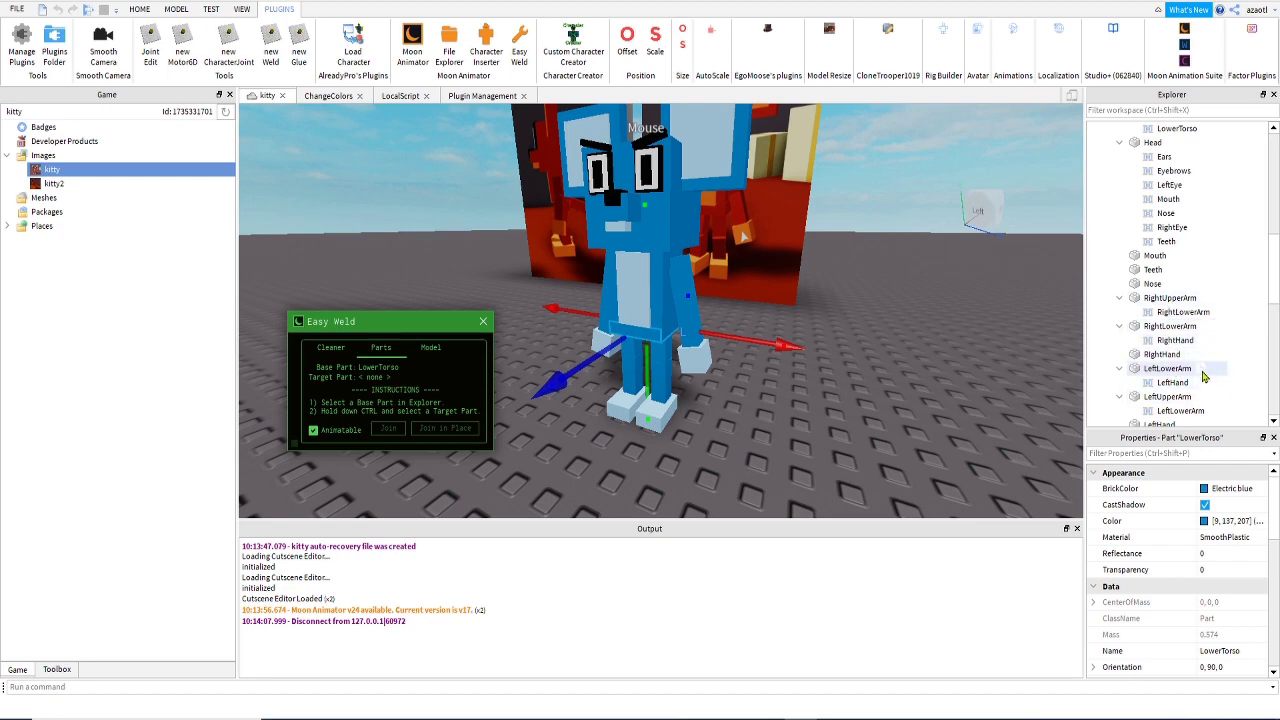
{"action": "scroll", "coordinate": [1197, 403], "scroll_direction": "down", "scroll_amount": 2}
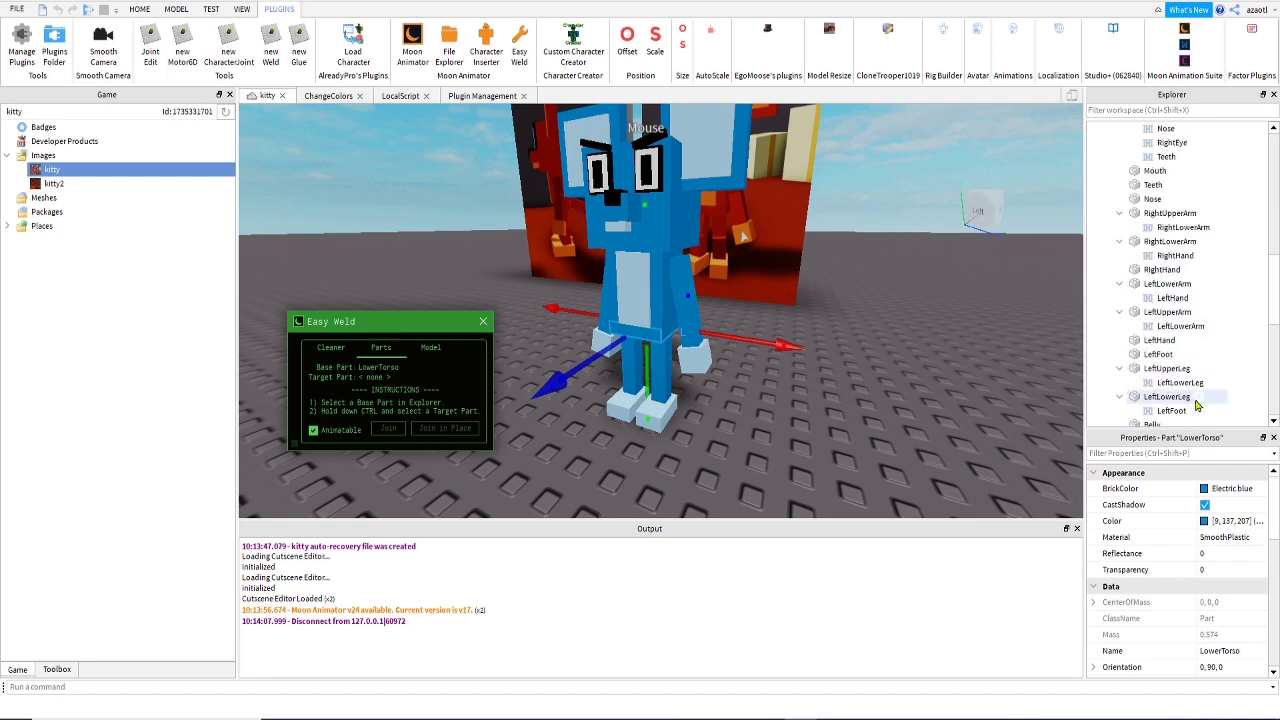
{"action": "scroll", "coordinate": [1197, 403], "scroll_direction": "up", "scroll_amount": 1}
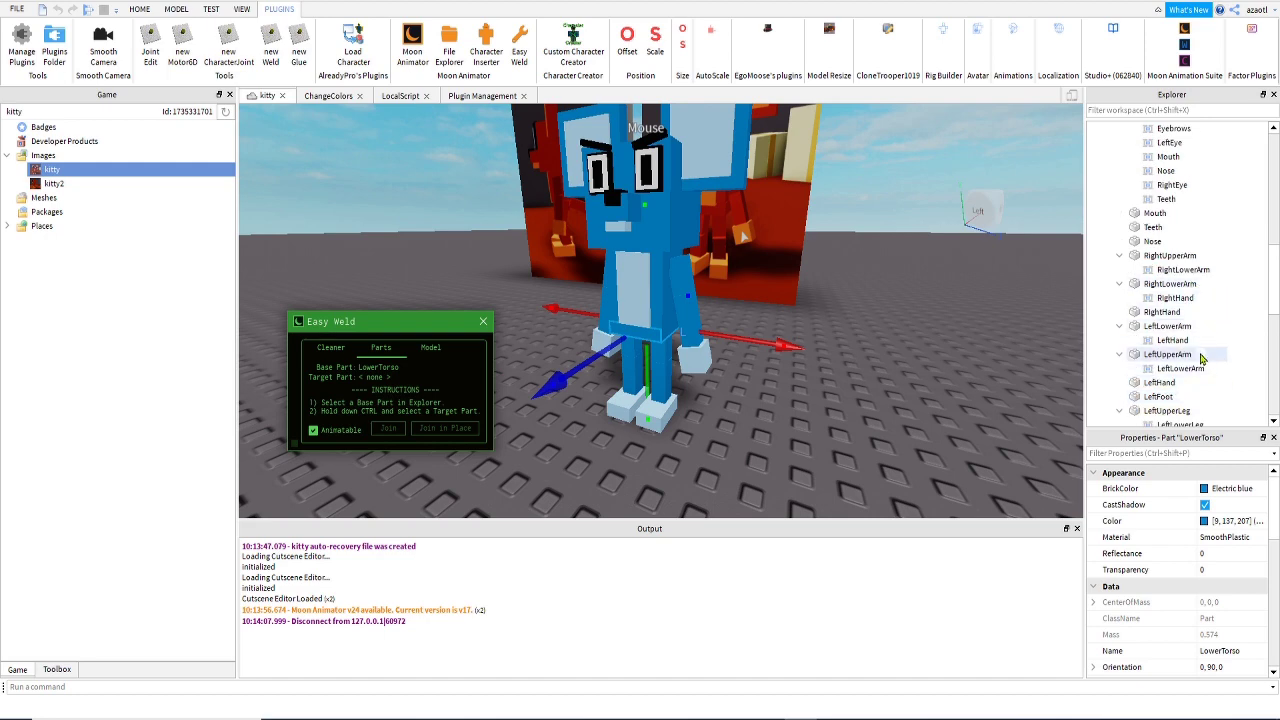
{"action": "scroll", "coordinate": [1195, 370], "scroll_direction": "up", "scroll_amount": 4}
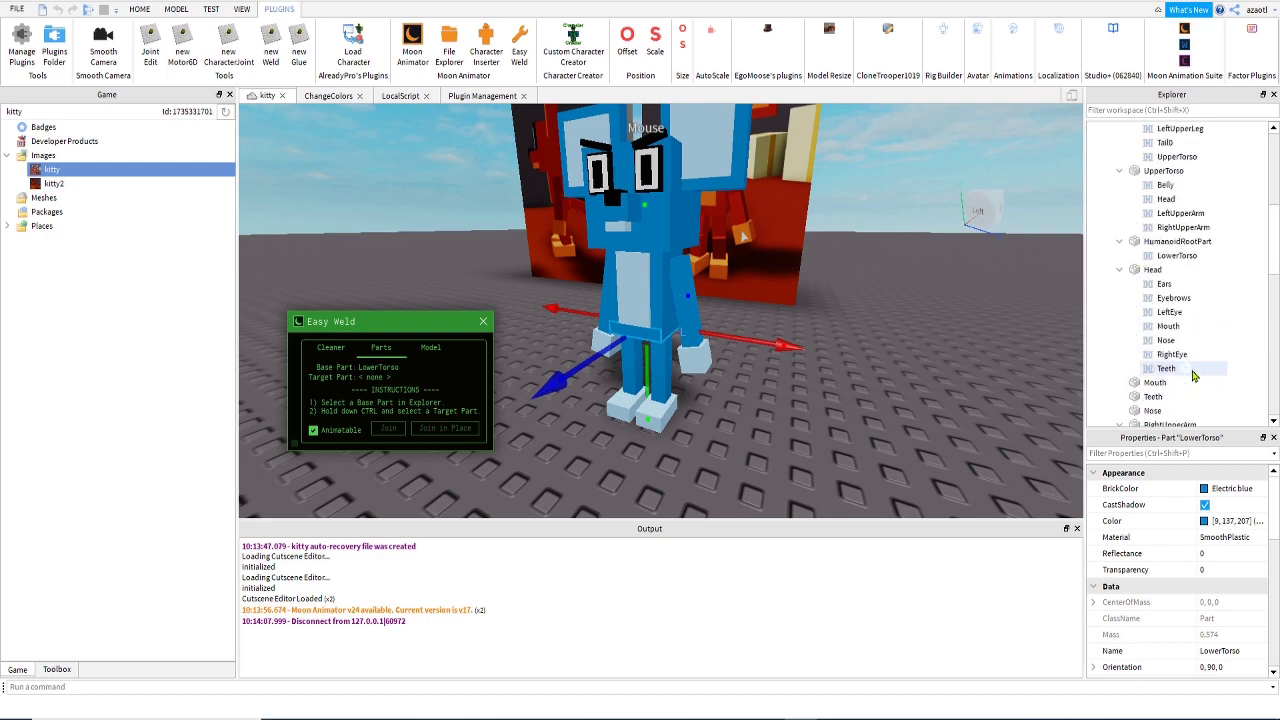
{"action": "scroll", "coordinate": [1193, 375], "scroll_direction": "up", "scroll_amount": 2}
{"action": "scroll", "coordinate": [1193, 375], "scroll_direction": "up", "scroll_amount": 1}
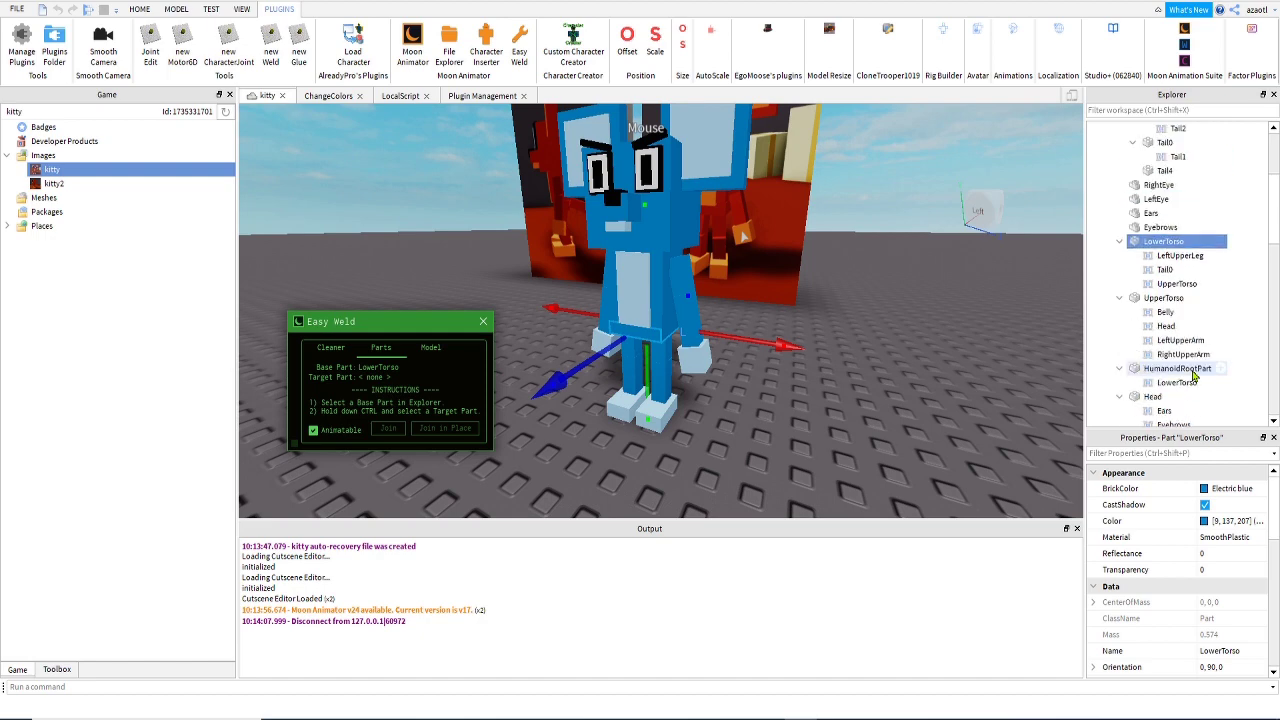
{"action": "scroll", "coordinate": [1193, 374], "scroll_direction": "up", "scroll_amount": 2}
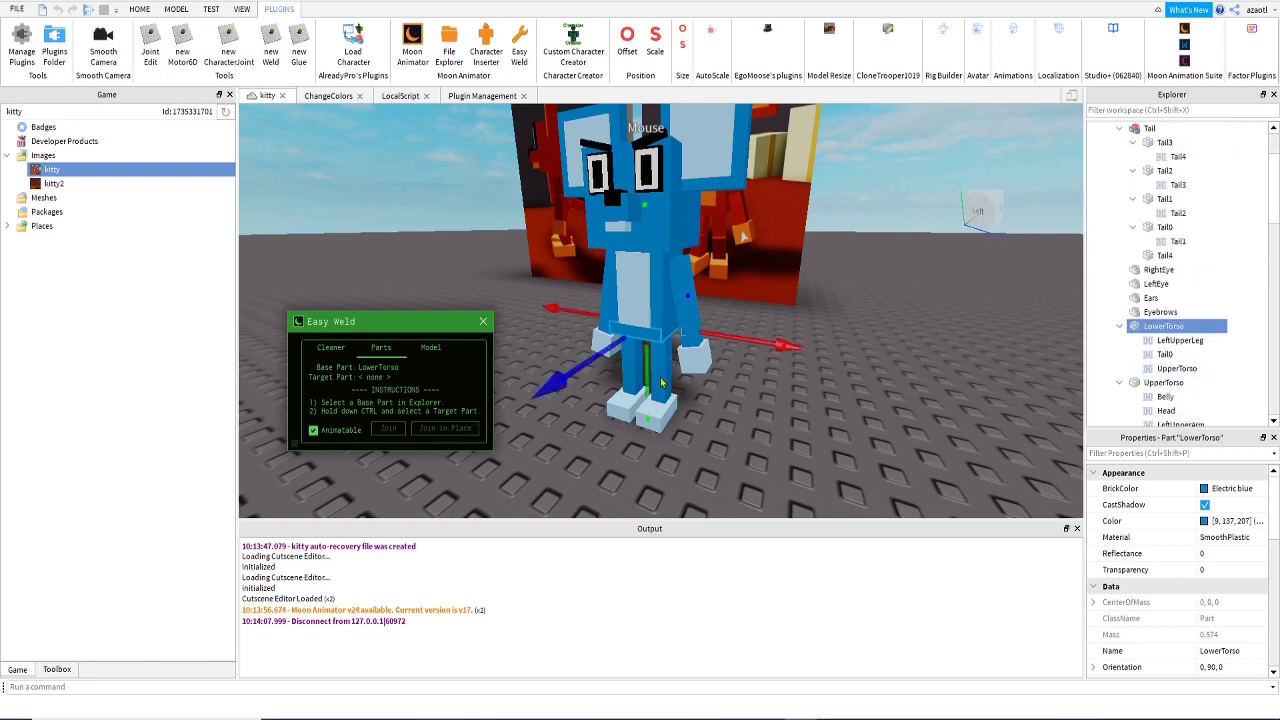
{"action": "scroll", "coordinate": [1170, 374], "scroll_direction": "down", "scroll_amount": 2}
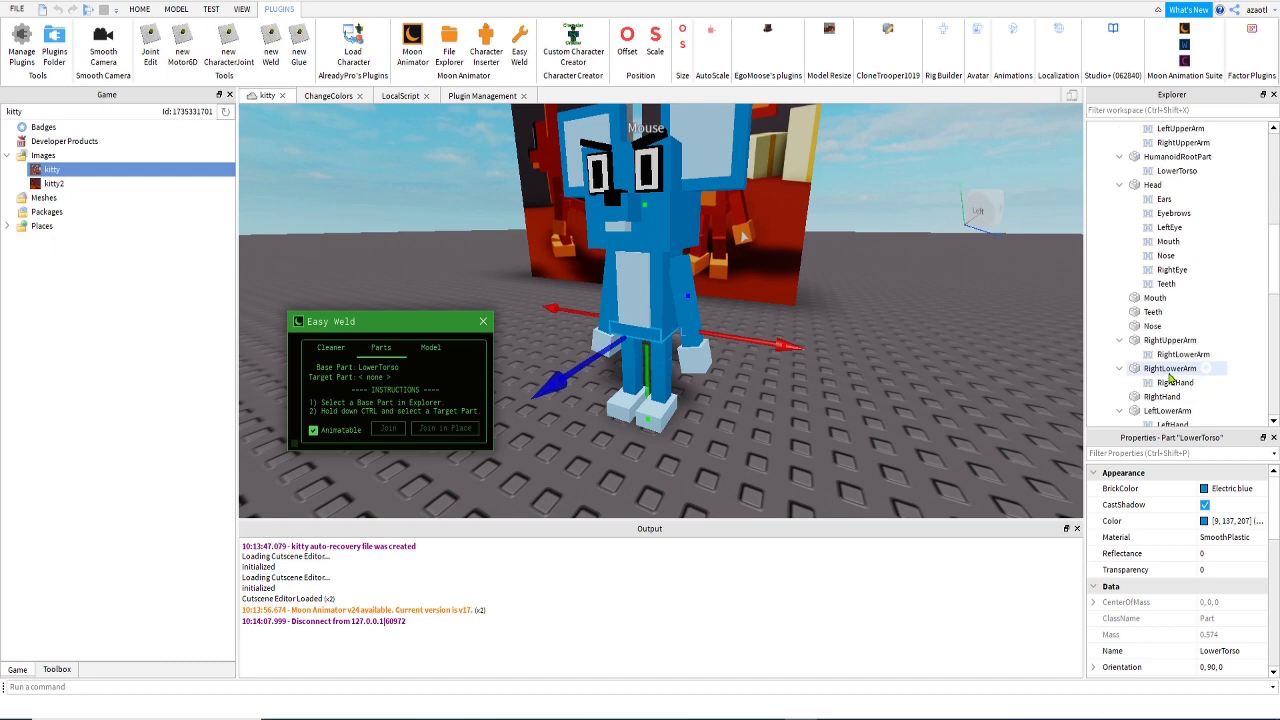
Step through the Mouse's arm and leg parts and their joints to locate the RightUpperLeg.
{"action": "left_click", "coordinate": [1178, 352]}
{"action": "key", "text": "Down"}
{"action": "key", "text": "Down"}
{"action": "key", "text": "Down"}
{"action": "key", "text": "Down"}
{"action": "key", "text": "Down"}
{"action": "key", "text": "Down"}
{"action": "key", "text": "Down"}
{"action": "key", "text": "Down"}
{"action": "key", "text": "Down"}
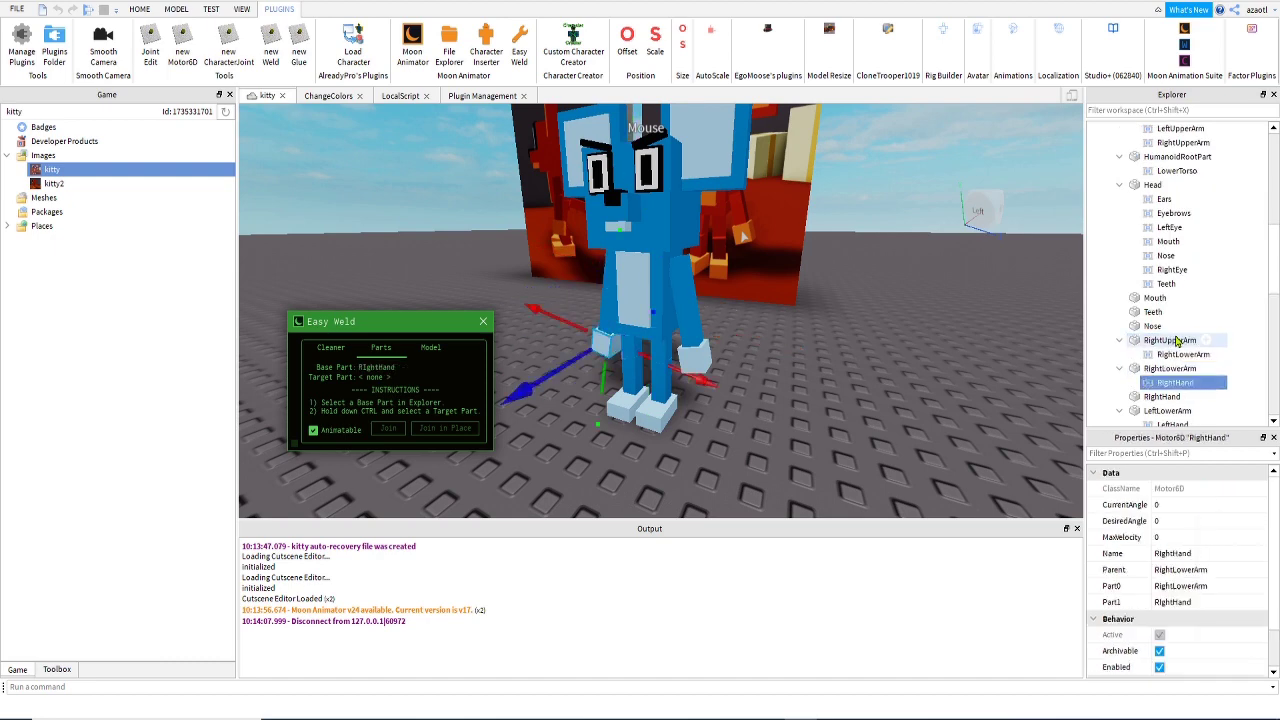
{"action": "key", "text": "Down"}
{"action": "key", "text": "Down"}
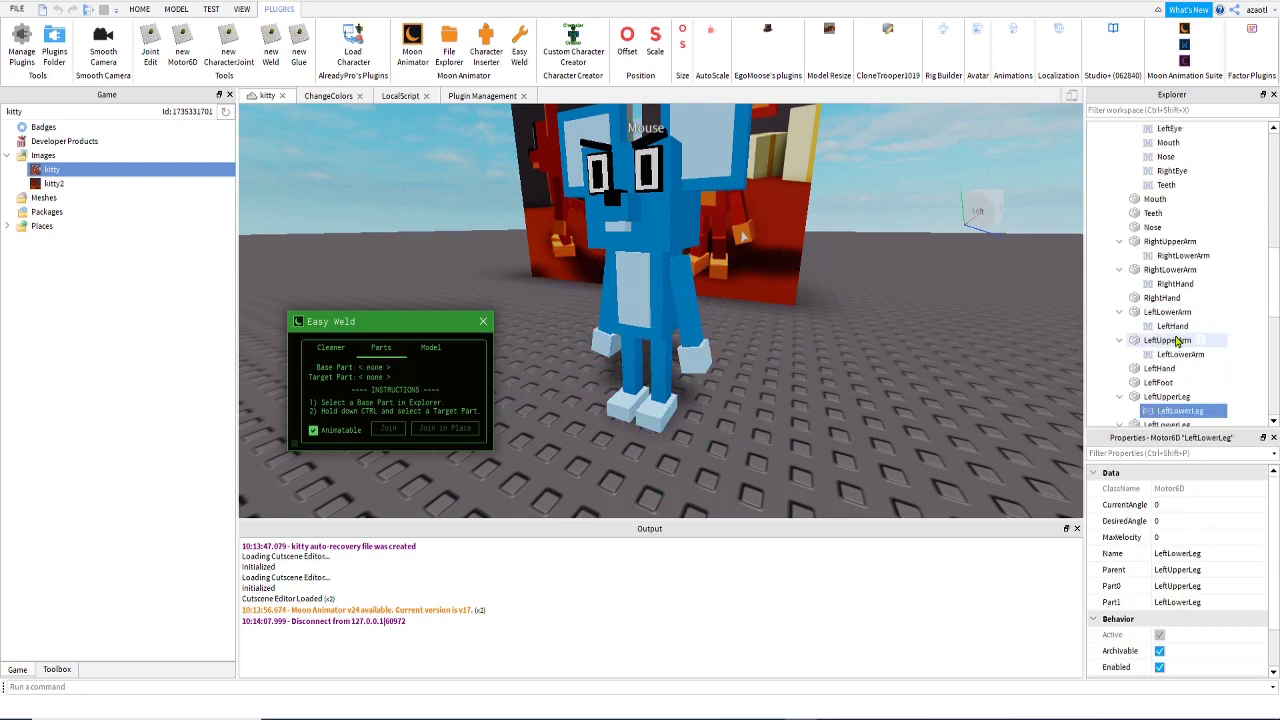
{"action": "key", "text": "Up"}
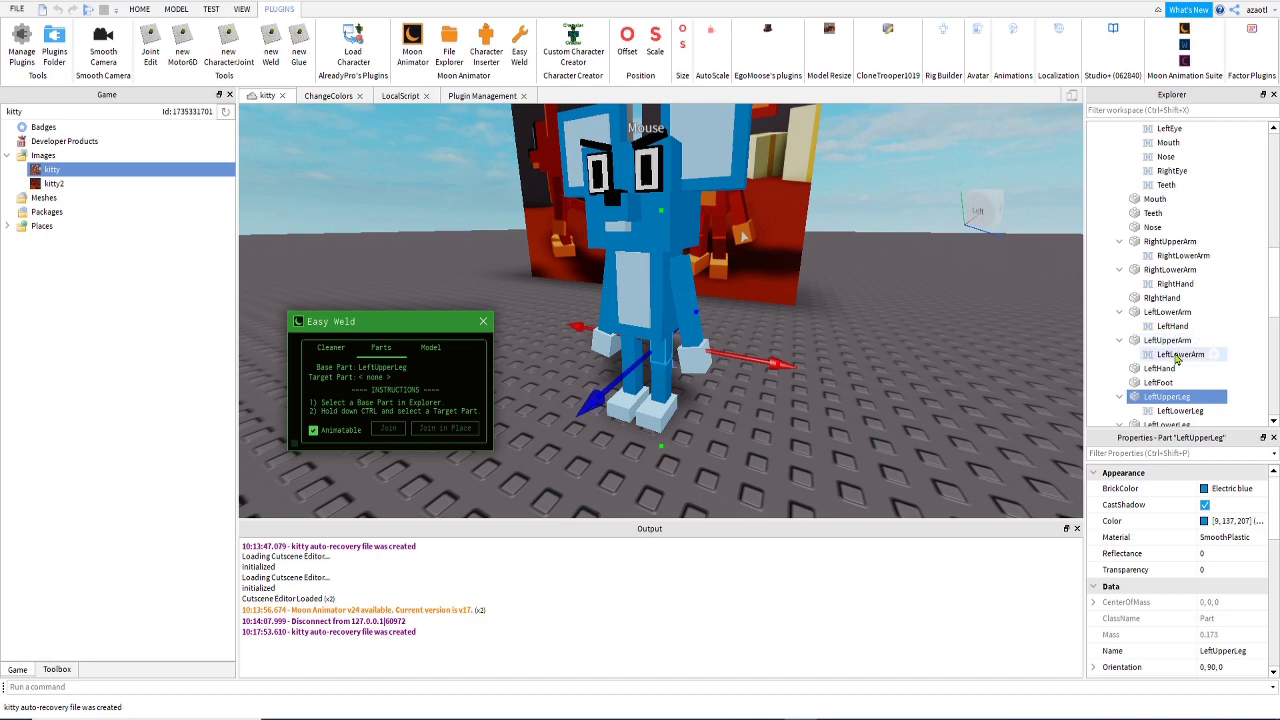
{"action": "key", "text": "Down"}
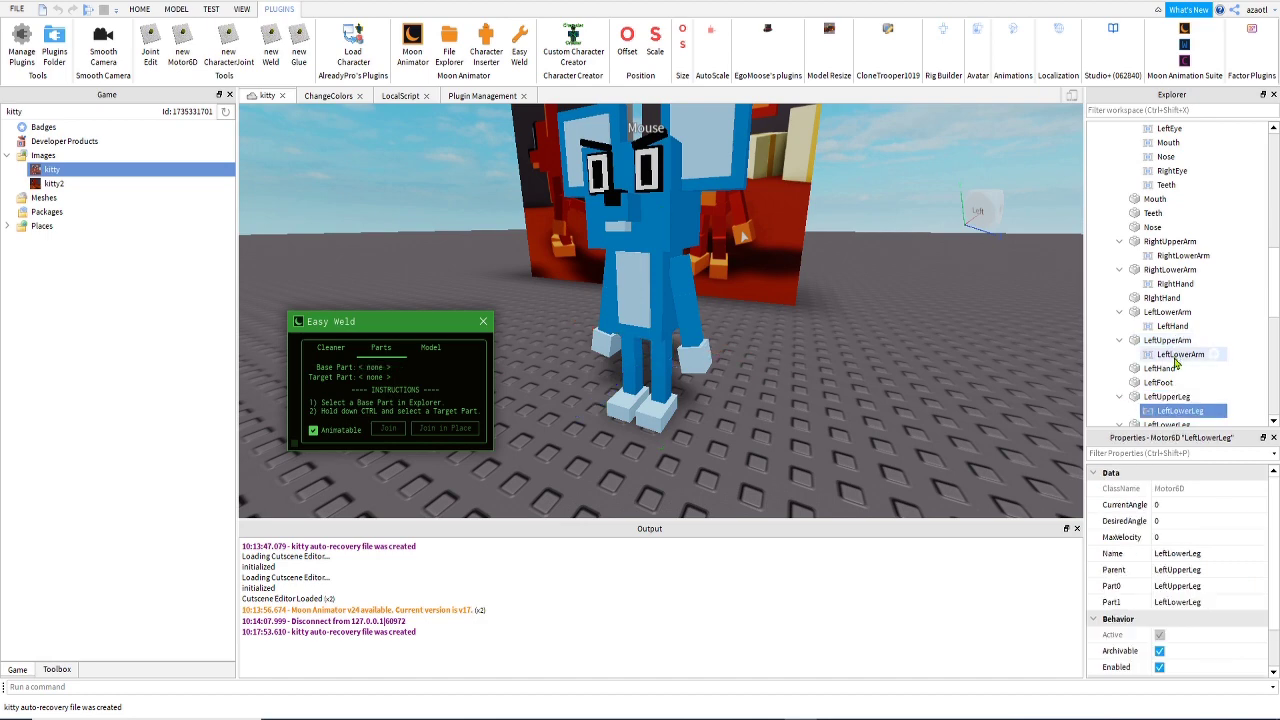
{"action": "key", "text": "Up"}
{"action": "key", "text": "Up"}
{"action": "key", "text": "Up"}
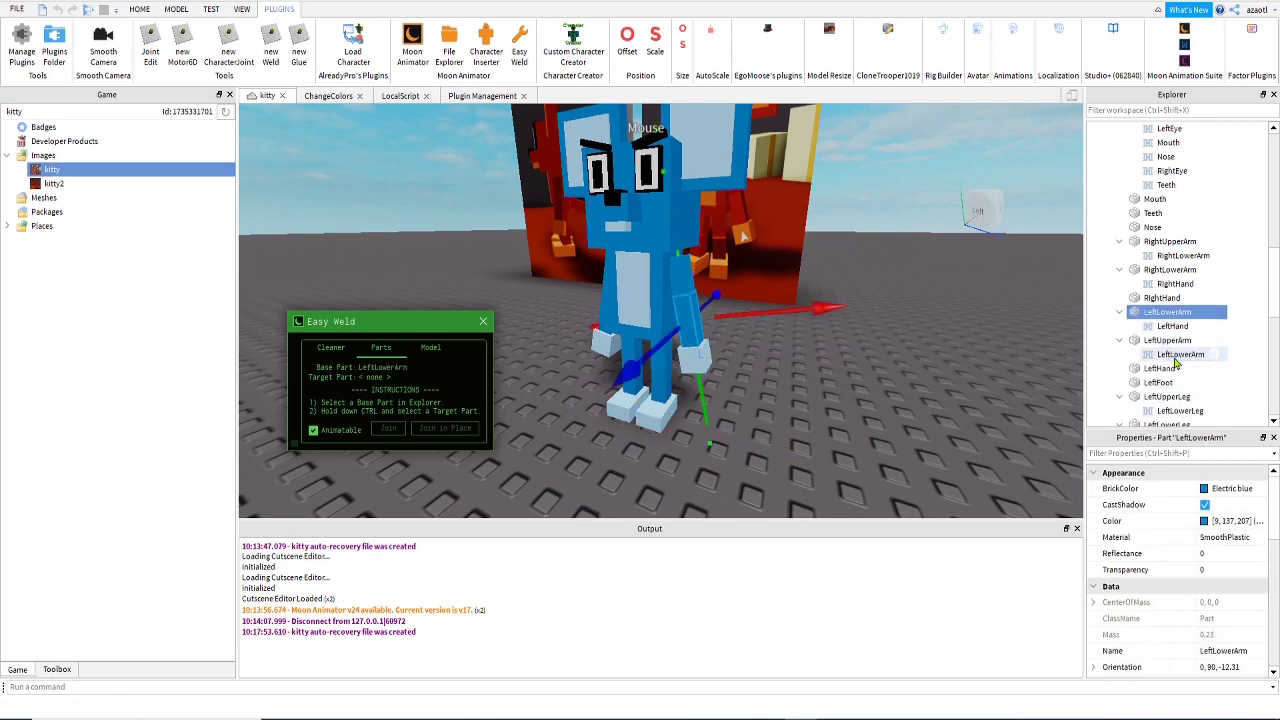
{"action": "key", "text": "Up"}
{"action": "key", "text": "Down"}
{"action": "key", "text": "Down"}
{"action": "key", "text": "Down"}
{"action": "key", "text": "Down"}
{"action": "key", "text": "Down"}
{"action": "key", "text": "Down"}
{"action": "key", "text": "Down"}
{"action": "key", "text": "Down"}
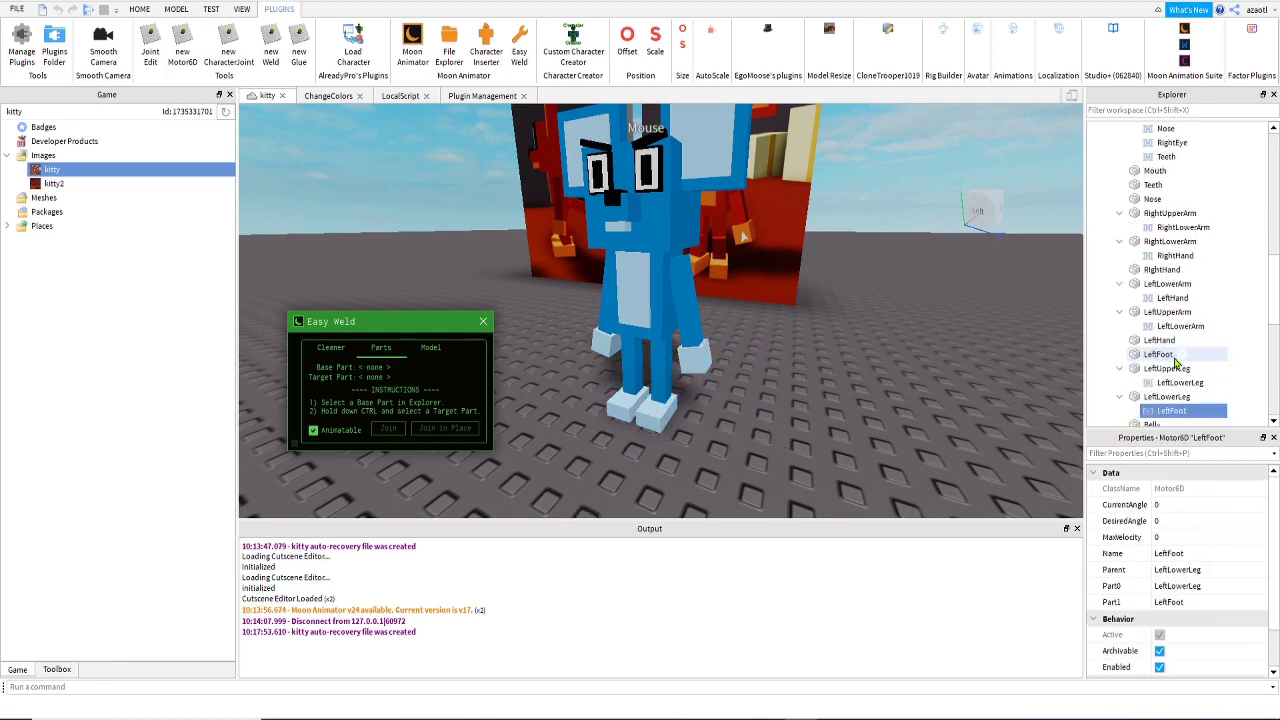
{"action": "key", "text": "Down"}
{"action": "key", "text": "Up"}
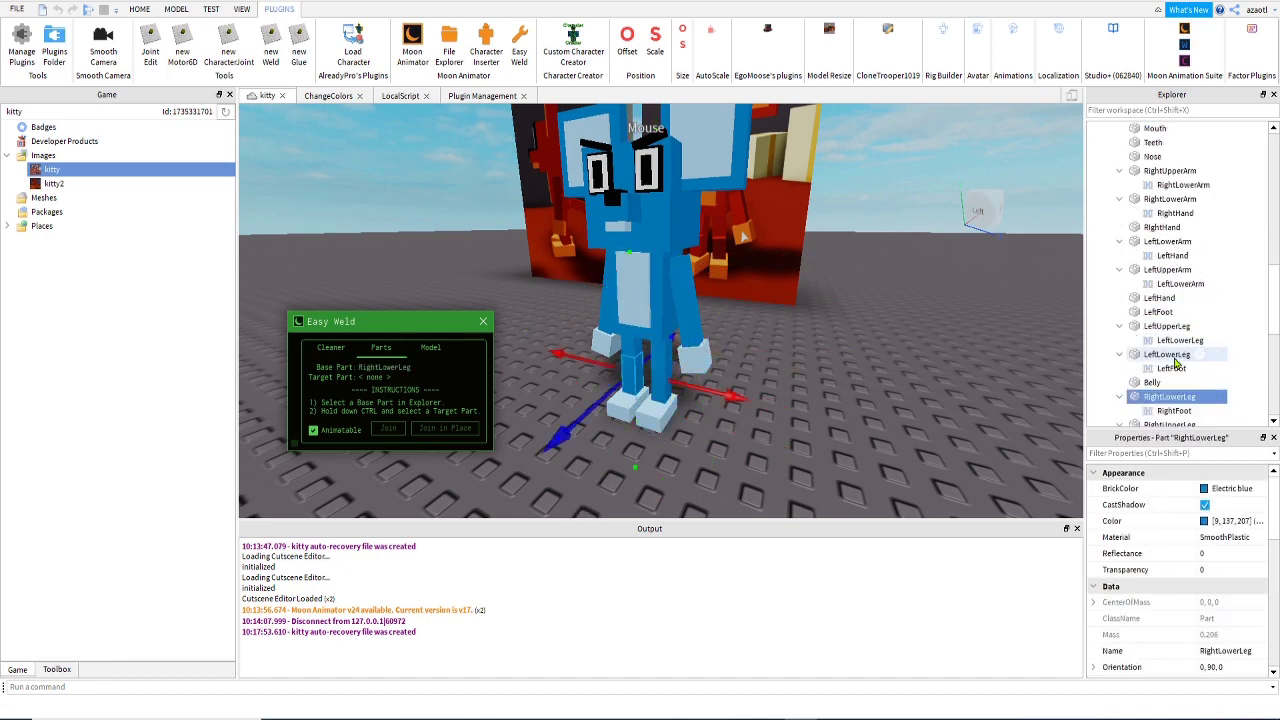
{"action": "key", "text": "Down"}
{"action": "key", "text": "Down"}
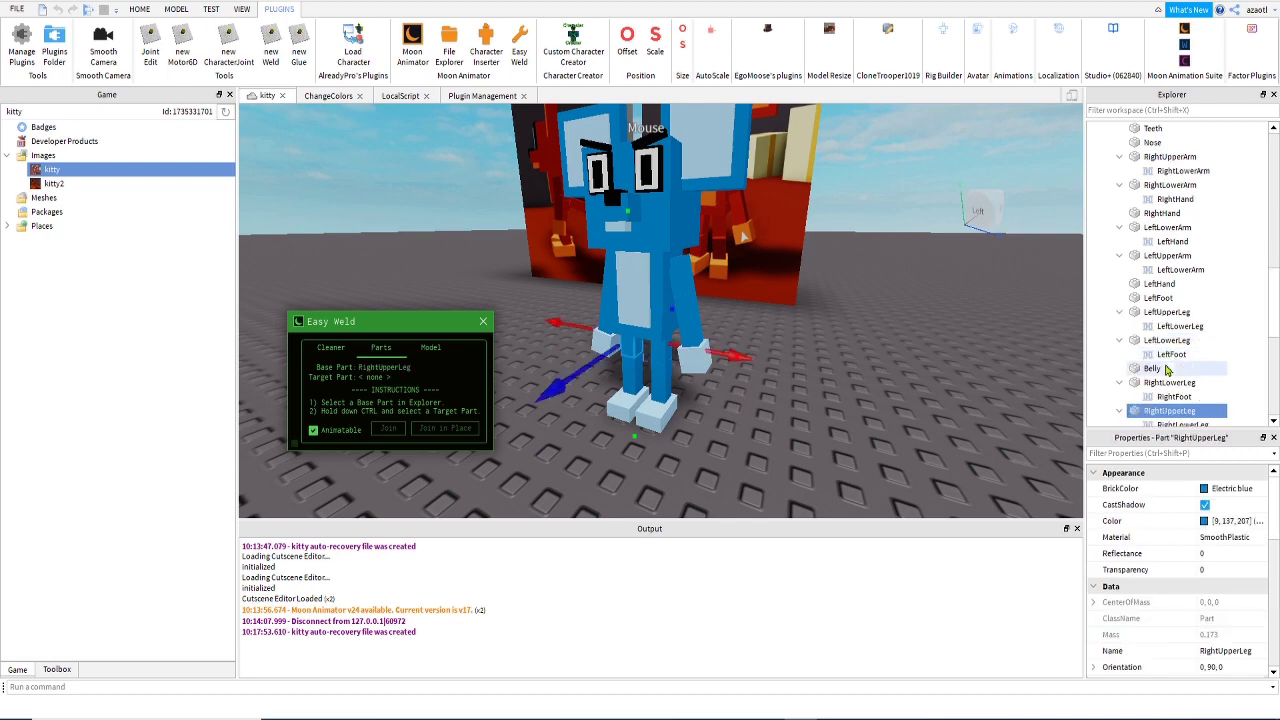
Join the RightUpperLeg to the LowerTorso in place with an animatable joint.
{"action": "scroll", "coordinate": [1167, 370], "scroll_direction": "up", "scroll_amount": 5}
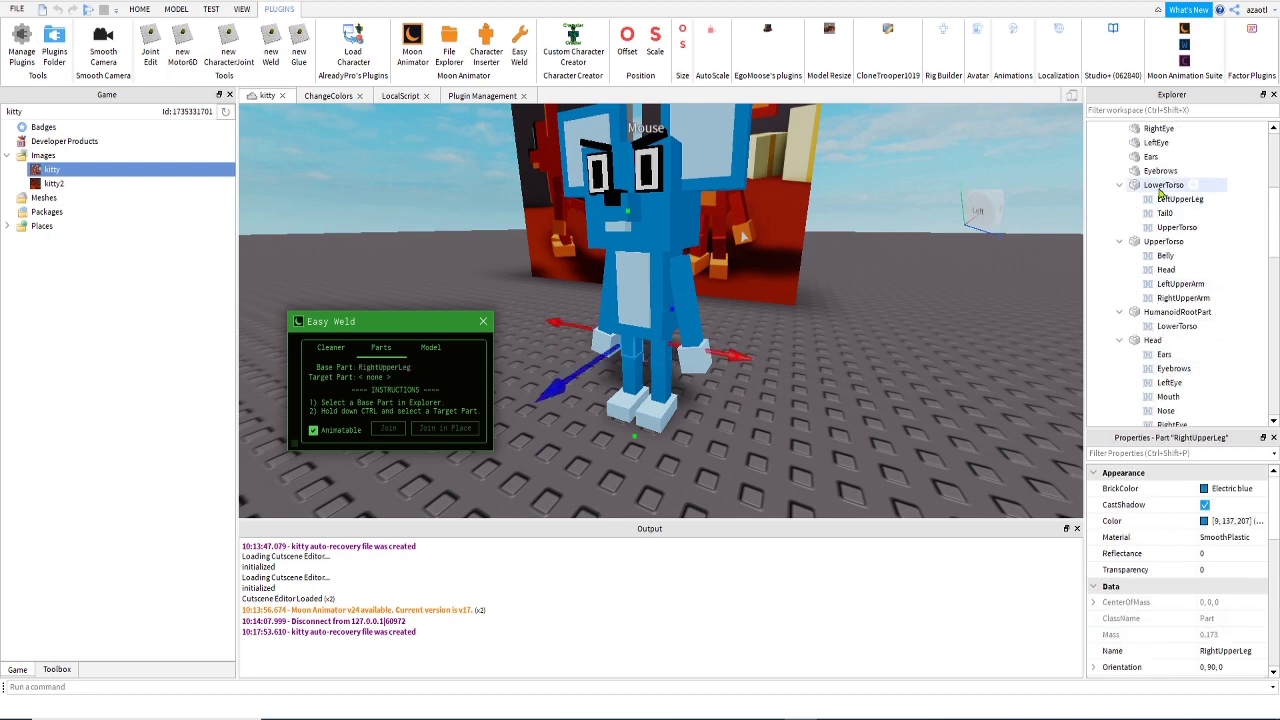
{"action": "left_click", "coordinate": [1163, 185]}
{"action": "scroll", "coordinate": [1180, 290], "scroll_direction": "down", "scroll_amount": 8}
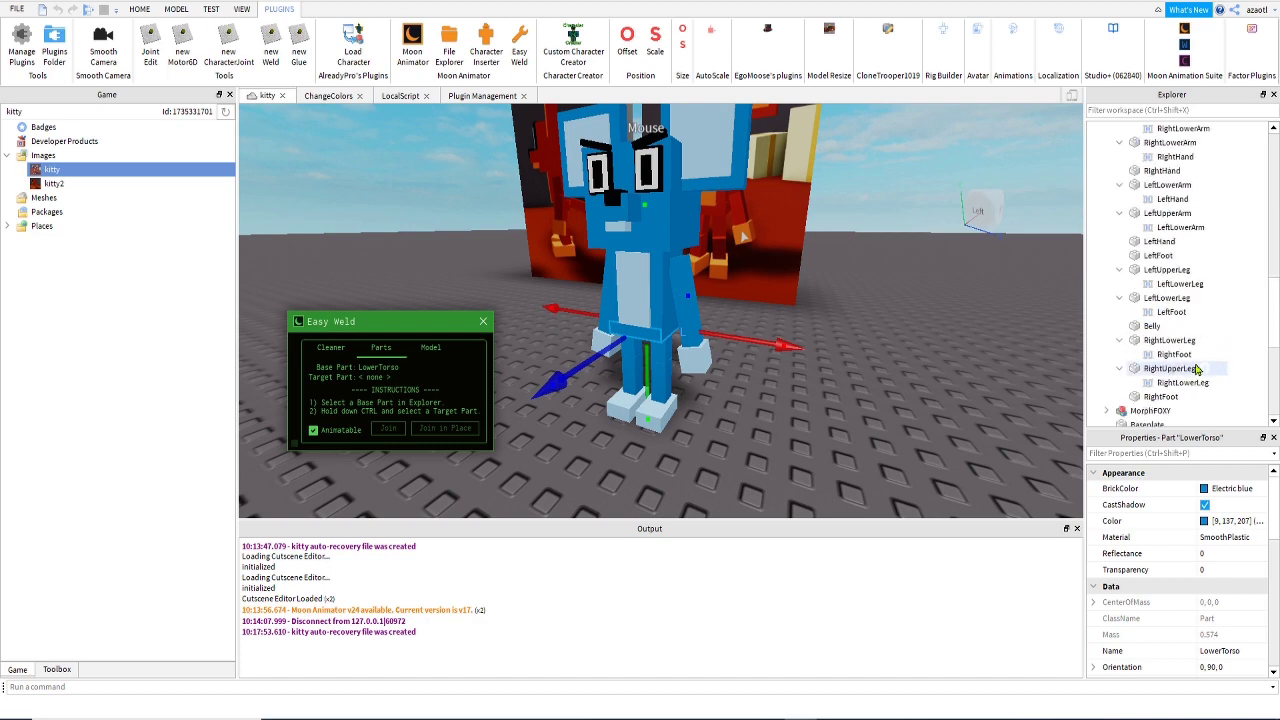
{"action": "left_click", "coordinate": [1170, 369], "text": "ctrl"}
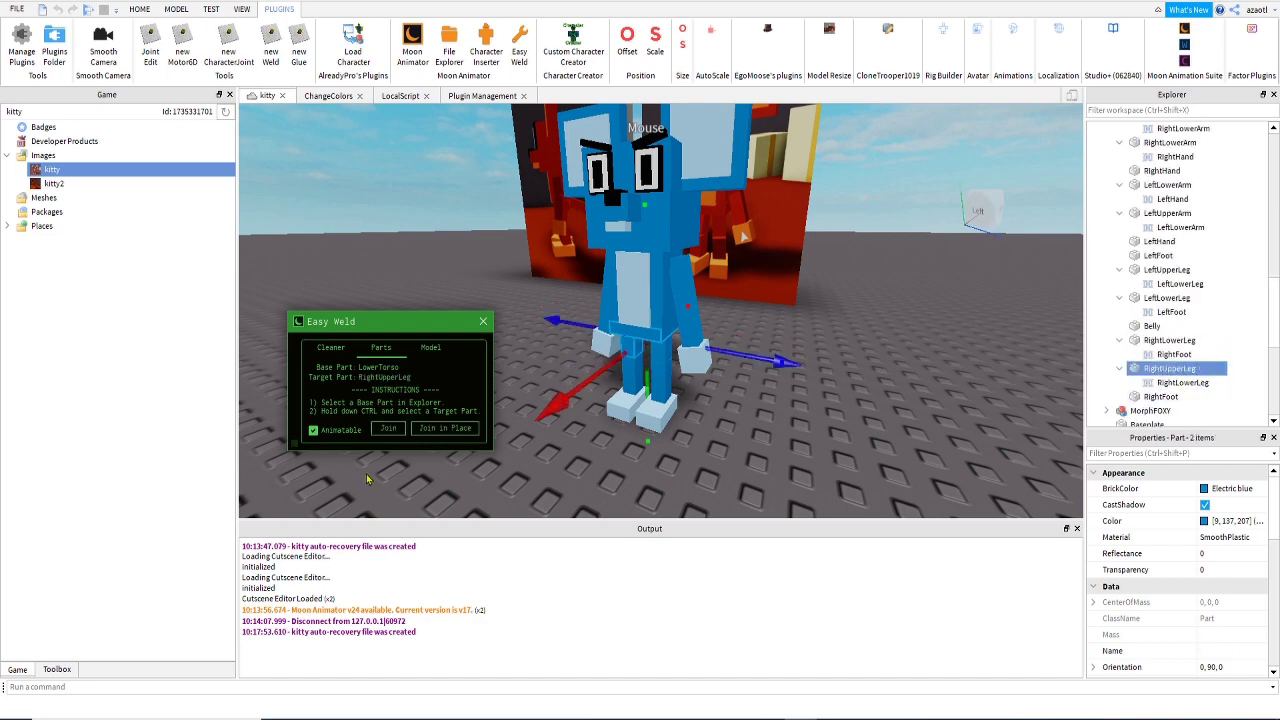
{"action": "left_click", "coordinate": [445, 428]}
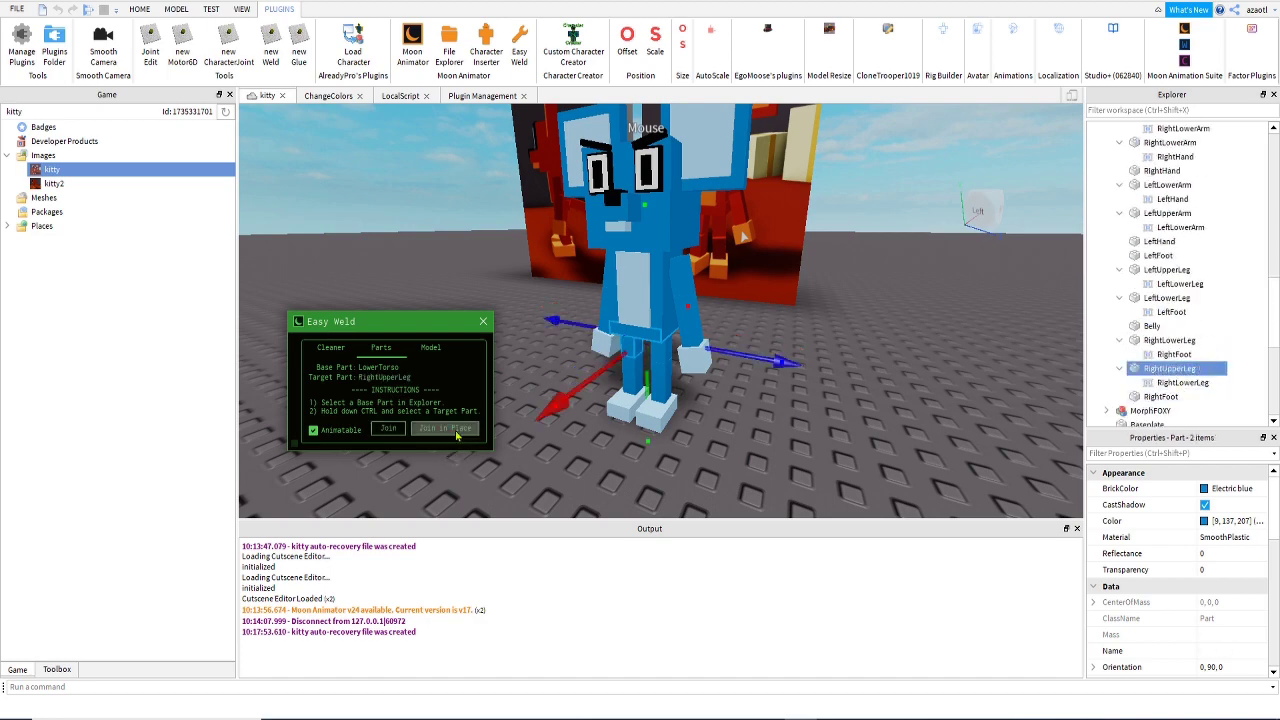
{"action": "scroll", "coordinate": [541, 455], "scroll_direction": "up", "scroll_amount": 1}
{"action": "scroll", "coordinate": [541, 455], "scroll_direction": "down", "scroll_amount": 1}
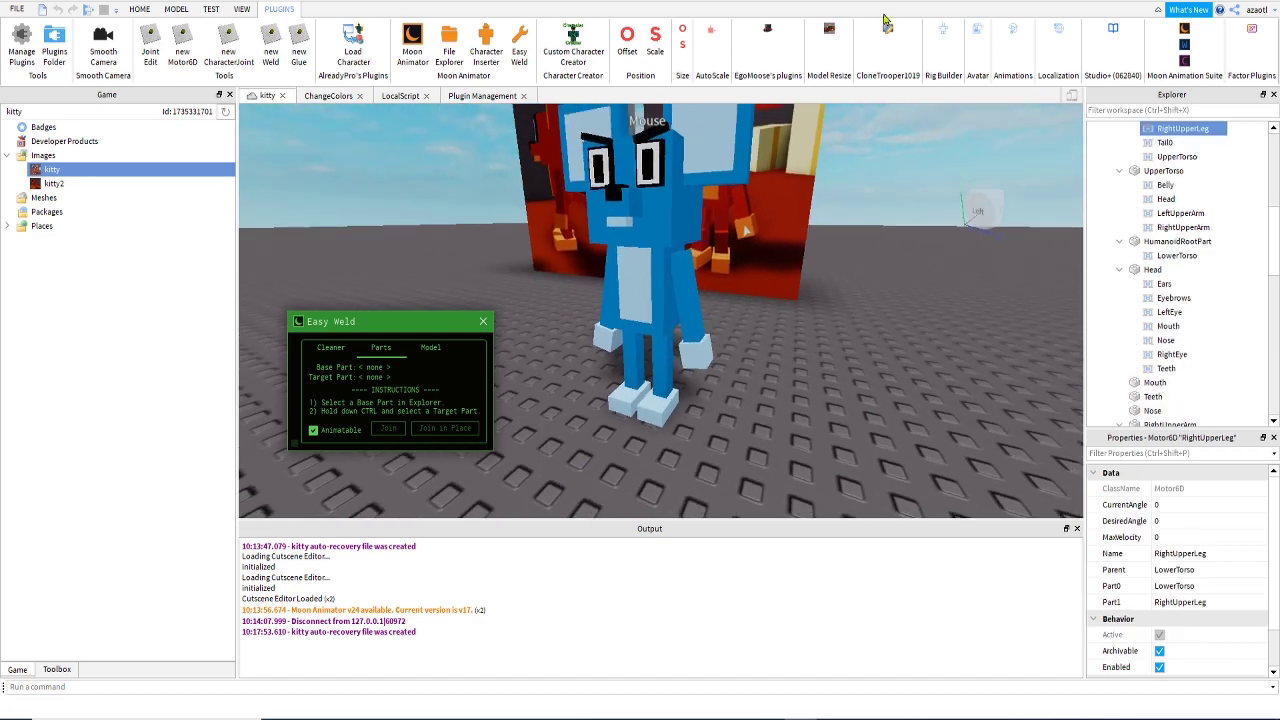
Reopen the Animation Editor on the Mouse and rotate the LeftUpperLeg and LeftLowerLeg at frame 0.
{"action": "left_click", "coordinate": [1013, 30]}
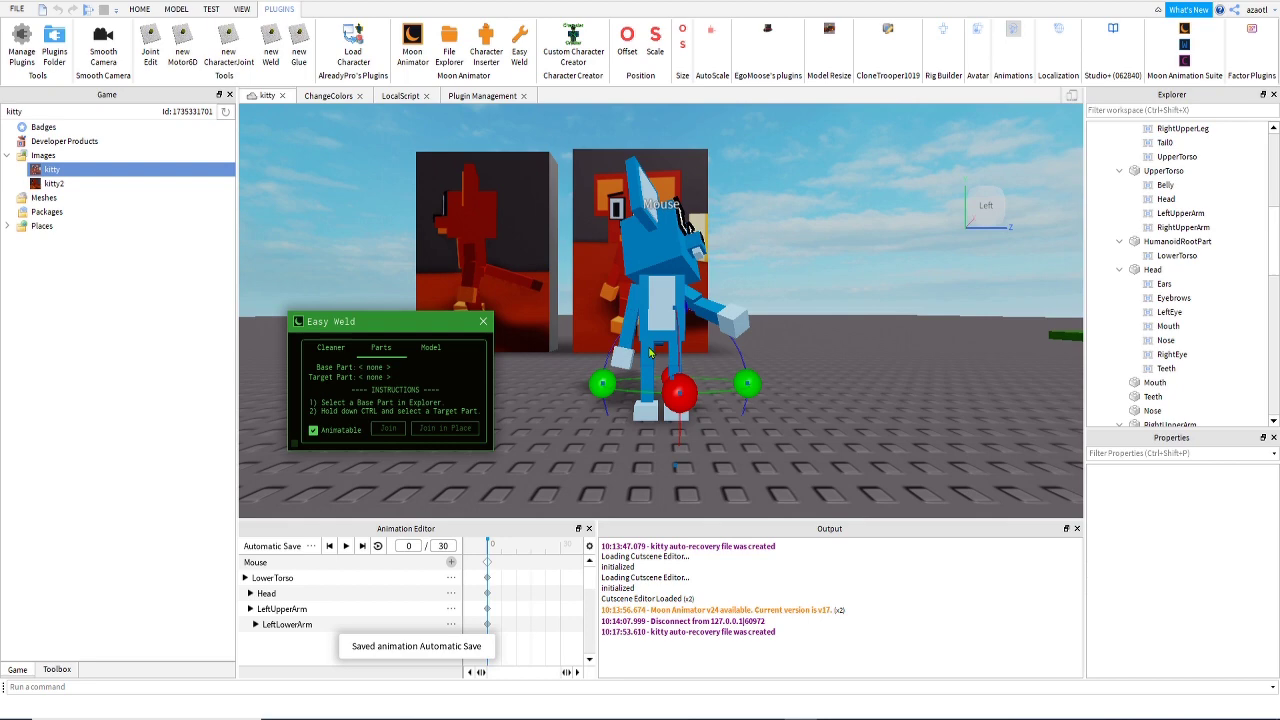
{"action": "right_click_drag", "start_coordinate": [912, 437], "coordinate": [904, 431]}
{"action": "left_click", "coordinate": [662, 365]}
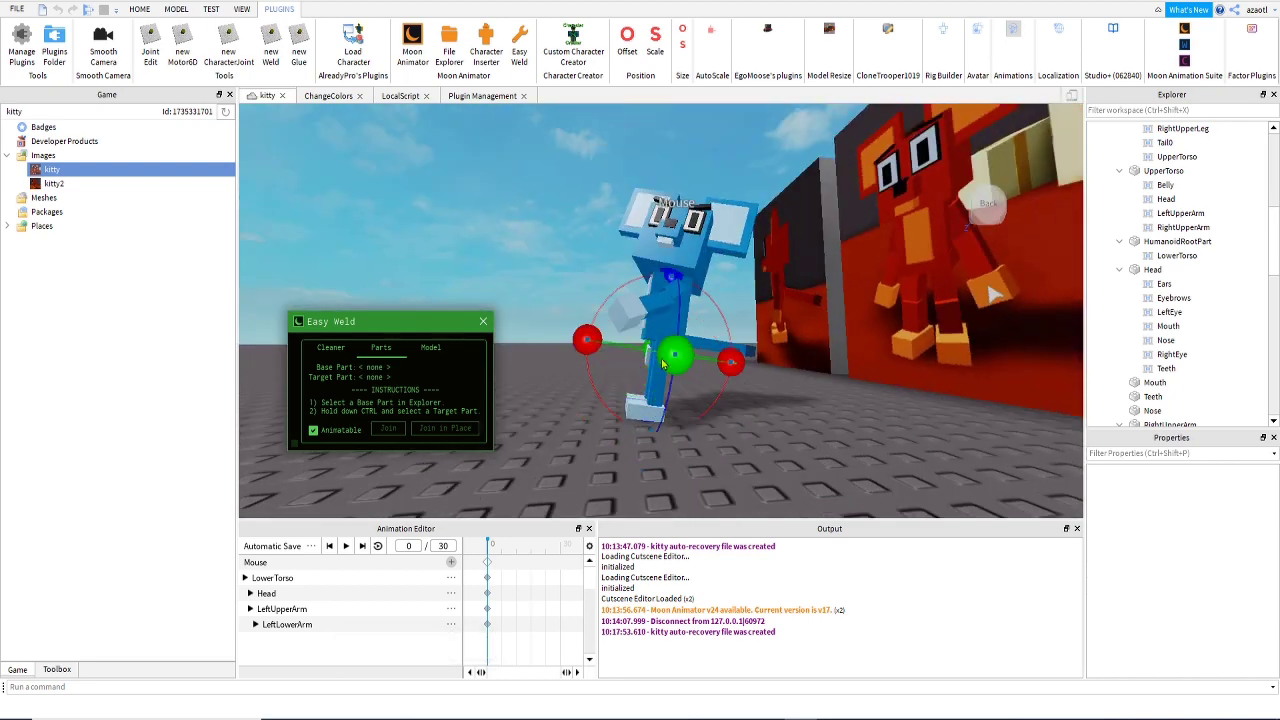
{"action": "mouse_move", "coordinate": [590, 349]}
{"action": "left_mouse_down"}
{"action": "mouse_move", "coordinate": [606, 288]}
{"action": "mouse_move", "coordinate": [648, 279]}
{"action": "mouse_move", "coordinate": [615, 410]}
{"action": "mouse_move", "coordinate": [630, 335]}
{"action": "mouse_move", "coordinate": [575, 385]}
{"action": "mouse_move", "coordinate": [600, 340]}
{"action": "mouse_move", "coordinate": [595, 390]}
{"action": "mouse_move", "coordinate": [602, 352]}
{"action": "left_mouse_up"}
{"action": "left_click", "coordinate": [628, 363]}
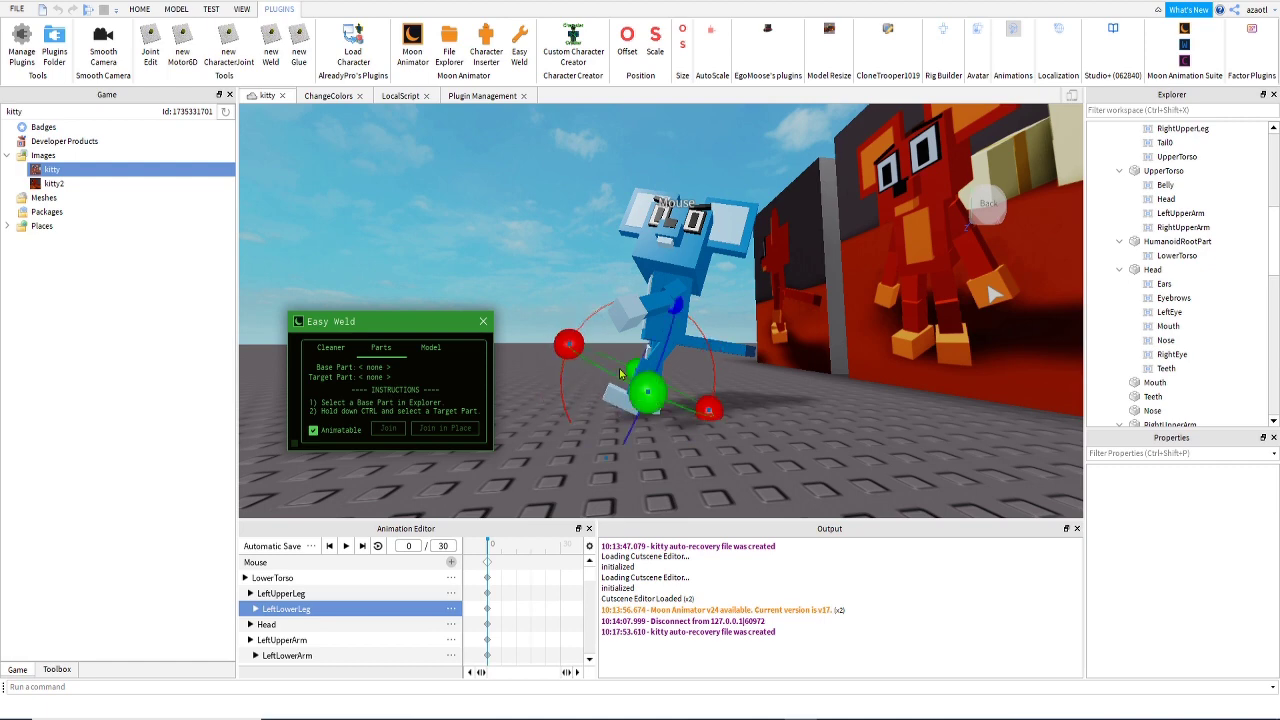
Bend the Mouse's tail at frame 0 by rotating the Tail0, Tail2 and Tail3 segments.
{"action": "right_click_drag", "start_coordinate": [620, 373], "coordinate": [617, 345]}
{"action": "left_click", "coordinate": [689, 344]}
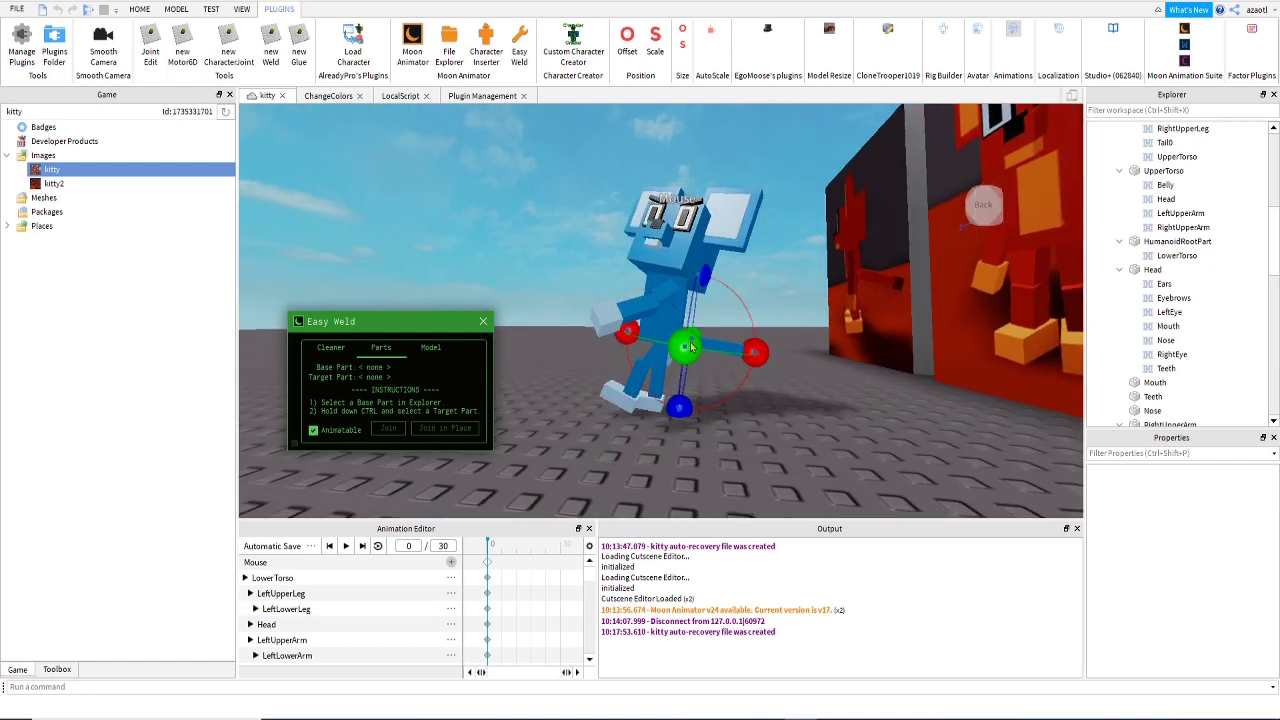
{"action": "right_click_drag", "start_coordinate": [768, 440], "coordinate": [766, 435]}
{"action": "left_click", "coordinate": [758, 343]}
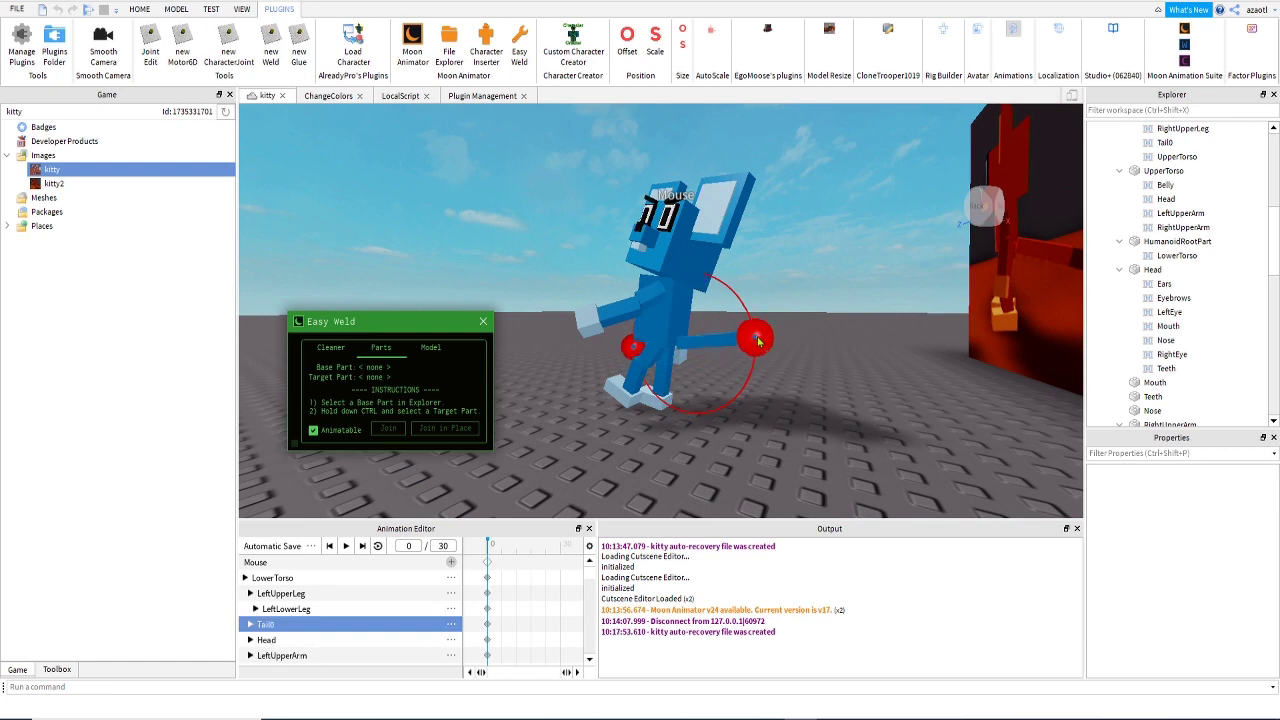
{"action": "left_click", "coordinate": [713, 357]}
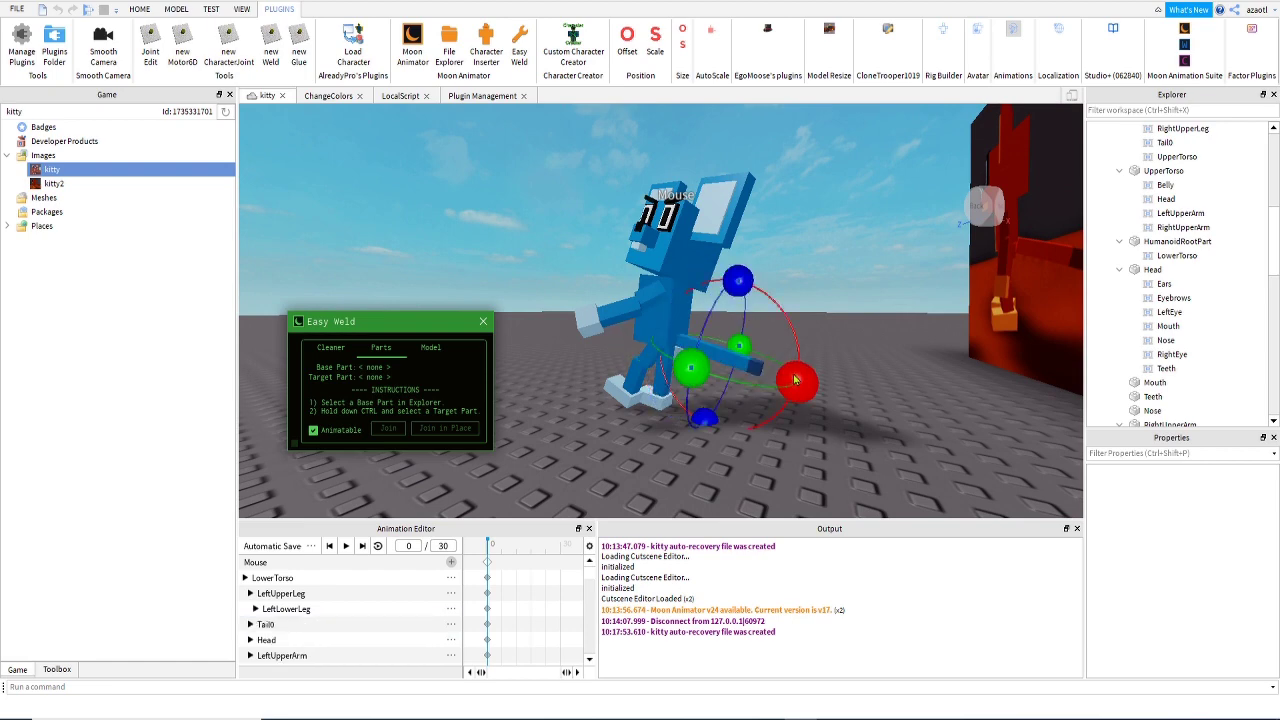
{"action": "mouse_move", "coordinate": [795, 380]}
{"action": "left_mouse_down"}
{"action": "mouse_move", "coordinate": [786, 408]}
{"action": "mouse_move", "coordinate": [810, 410]}
{"action": "mouse_move", "coordinate": [820, 382]}
{"action": "left_mouse_up"}
{"action": "left_click", "coordinate": [741, 376]}
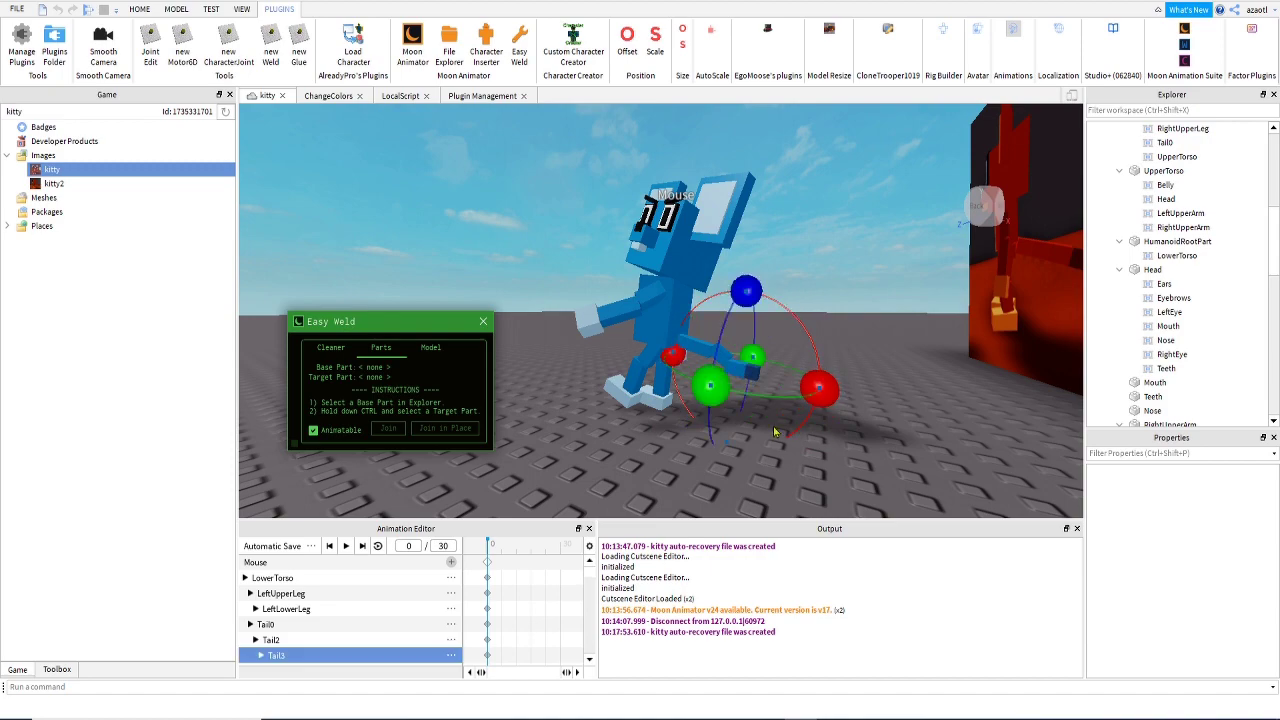
Rotate the Mouse's right upper arm forward at frame 0 to test its joint.
{"action": "right_click_drag", "start_coordinate": [820, 382], "coordinate": [638, 333]}
{"action": "left_click", "coordinate": [632, 336]}
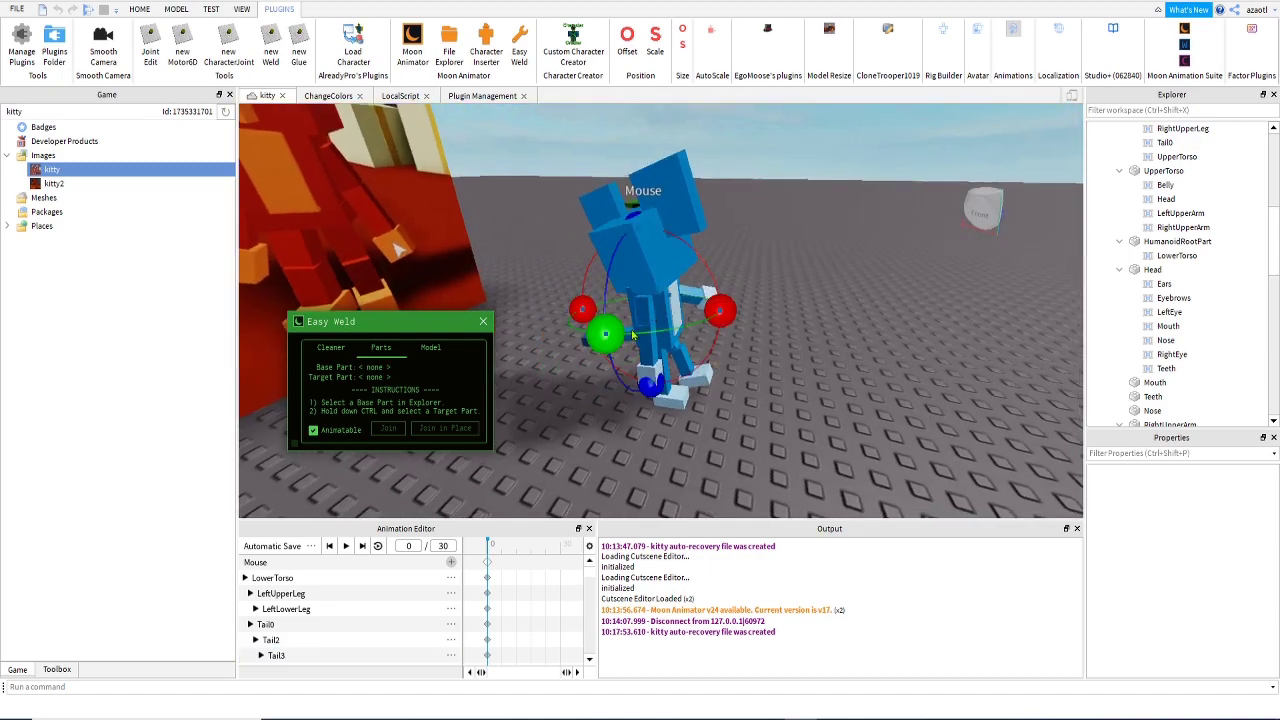
{"action": "left_click_drag", "start_coordinate": [588, 309], "coordinate": [664, 347]}
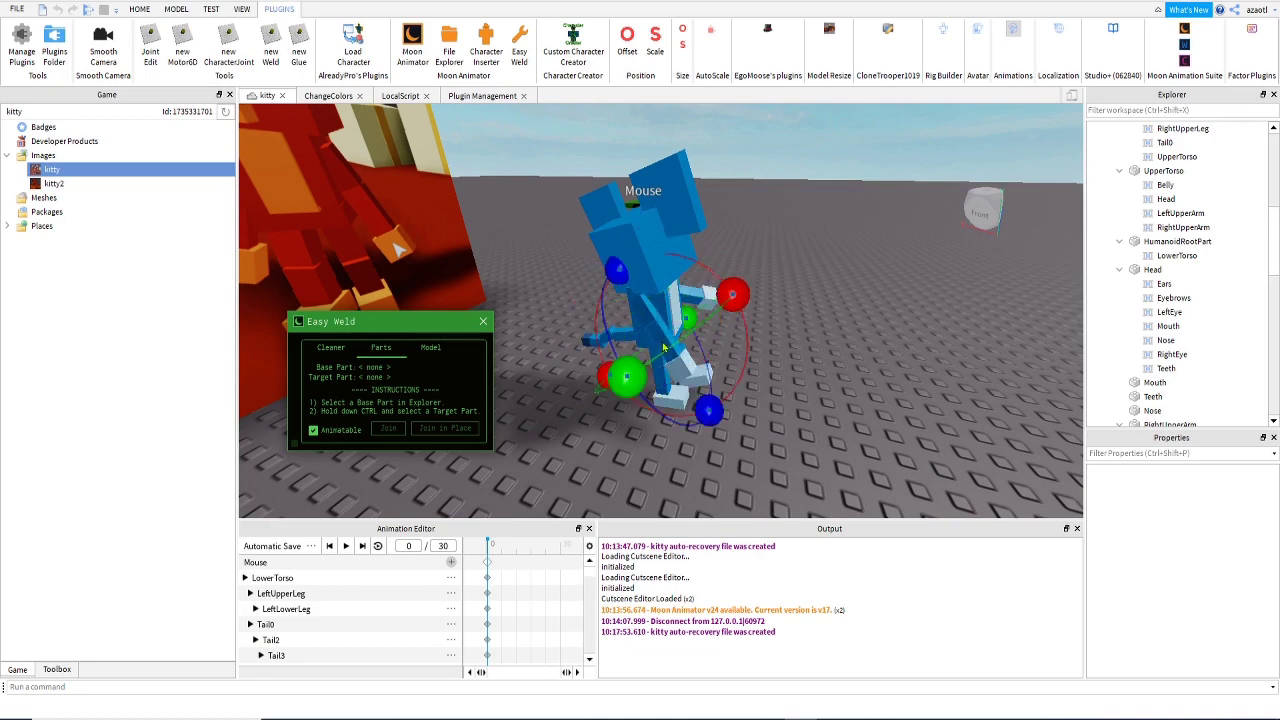
{"action": "left_click_drag", "start_coordinate": [735, 293], "coordinate": [722, 219]}
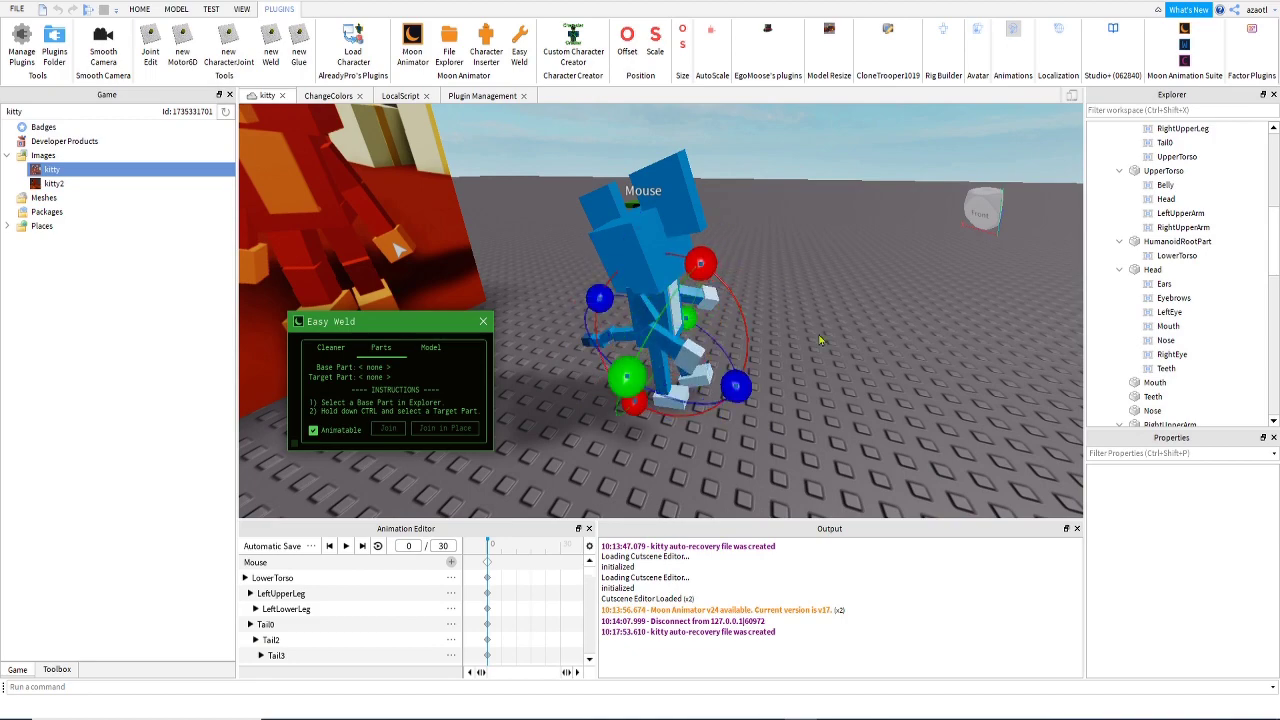
Test the Mouse's Head joint at frame 0 by turning the head sideways and tilting it up and down.
{"action": "right_click_drag", "start_coordinate": [820, 342], "coordinate": [820, 342]}
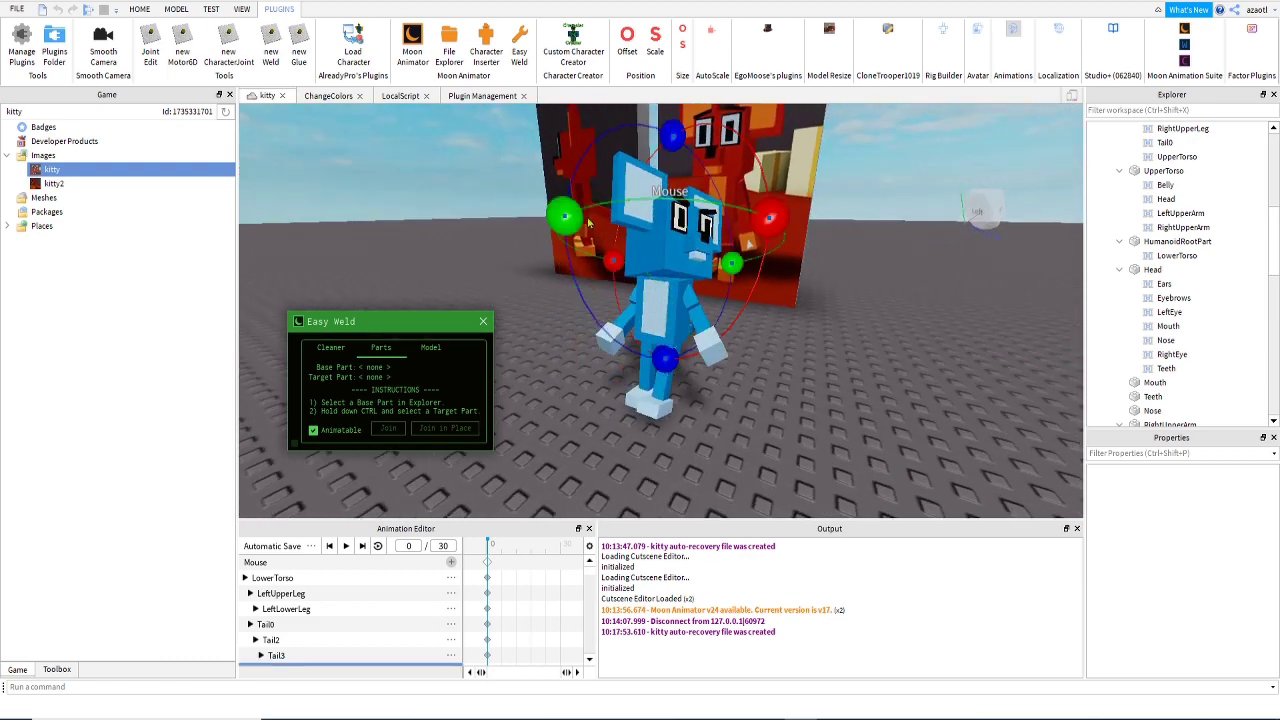
{"action": "left_click_drag", "start_coordinate": [589, 222], "coordinate": [539, 246]}
{"action": "right_click_drag", "start_coordinate": [678, 350], "coordinate": [678, 350]}
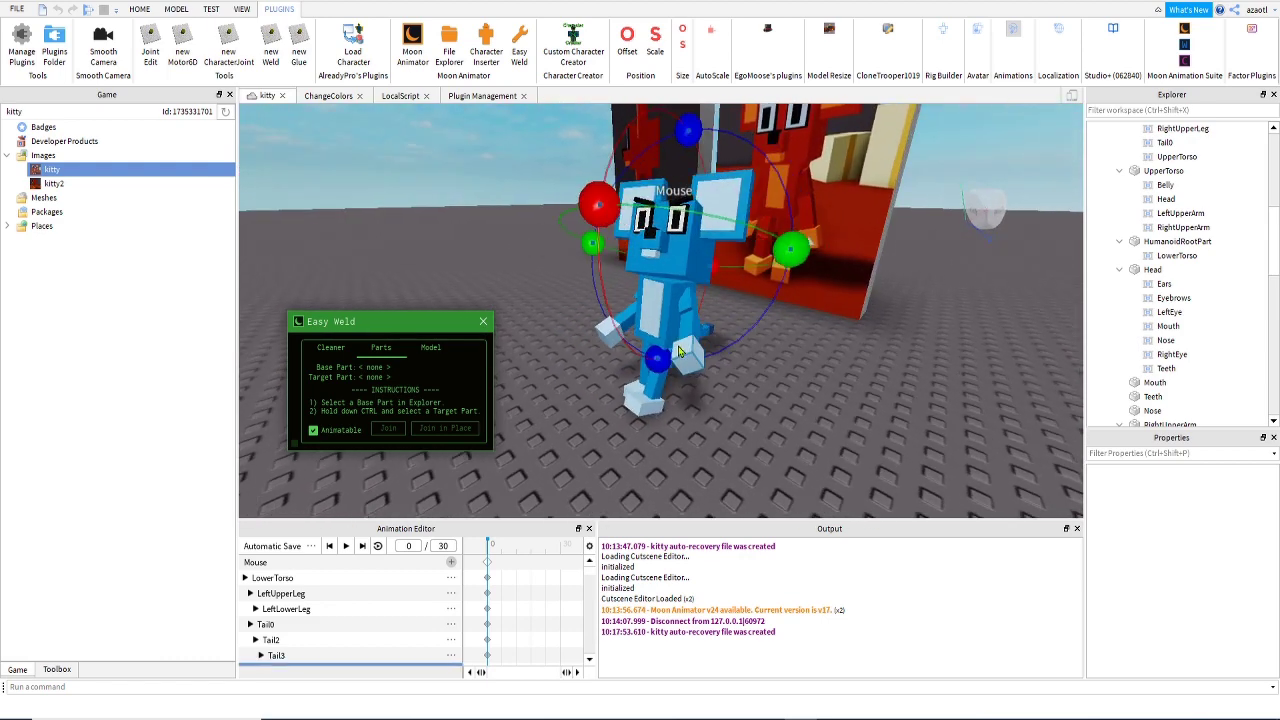
{"action": "right_click", "coordinate": [678, 350]}
{"action": "left_click", "coordinate": [693, 260]}
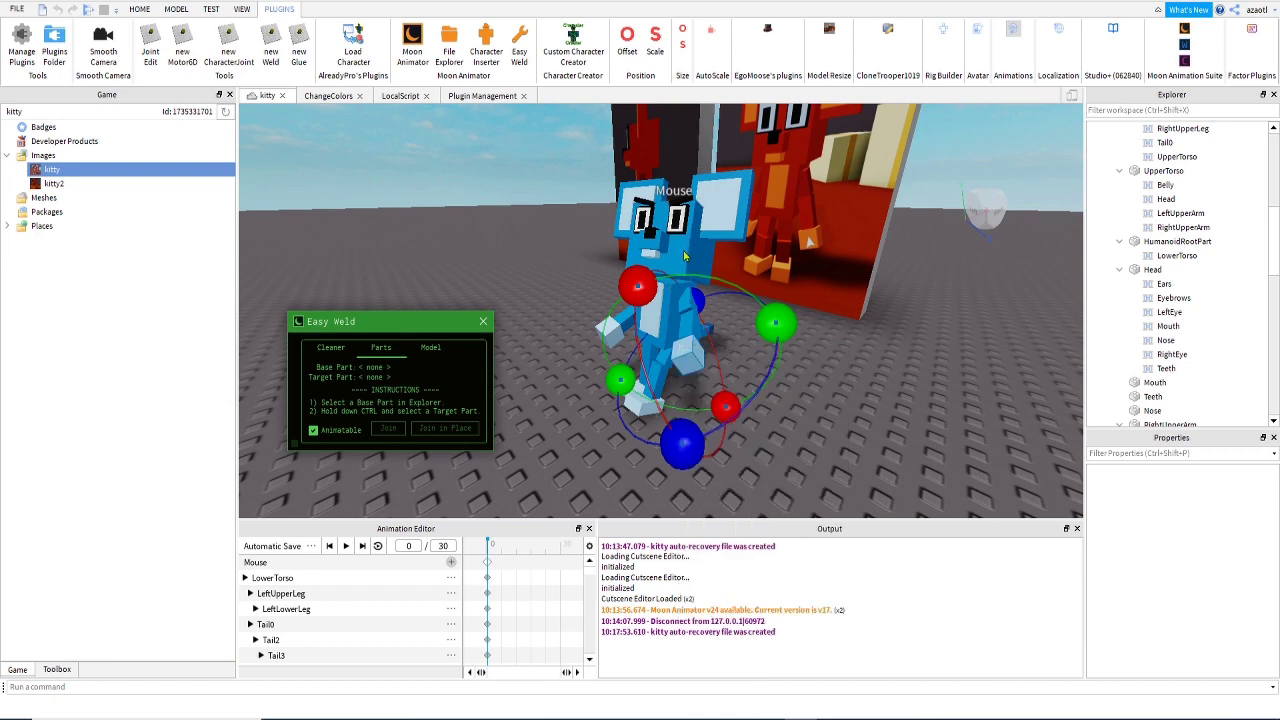
{"action": "left_click", "coordinate": [684, 258]}
{"action": "left_click_drag", "start_coordinate": [597, 208], "coordinate": [598, 252]}
{"action": "right_click_drag", "start_coordinate": [598, 252], "coordinate": [600, 254]}
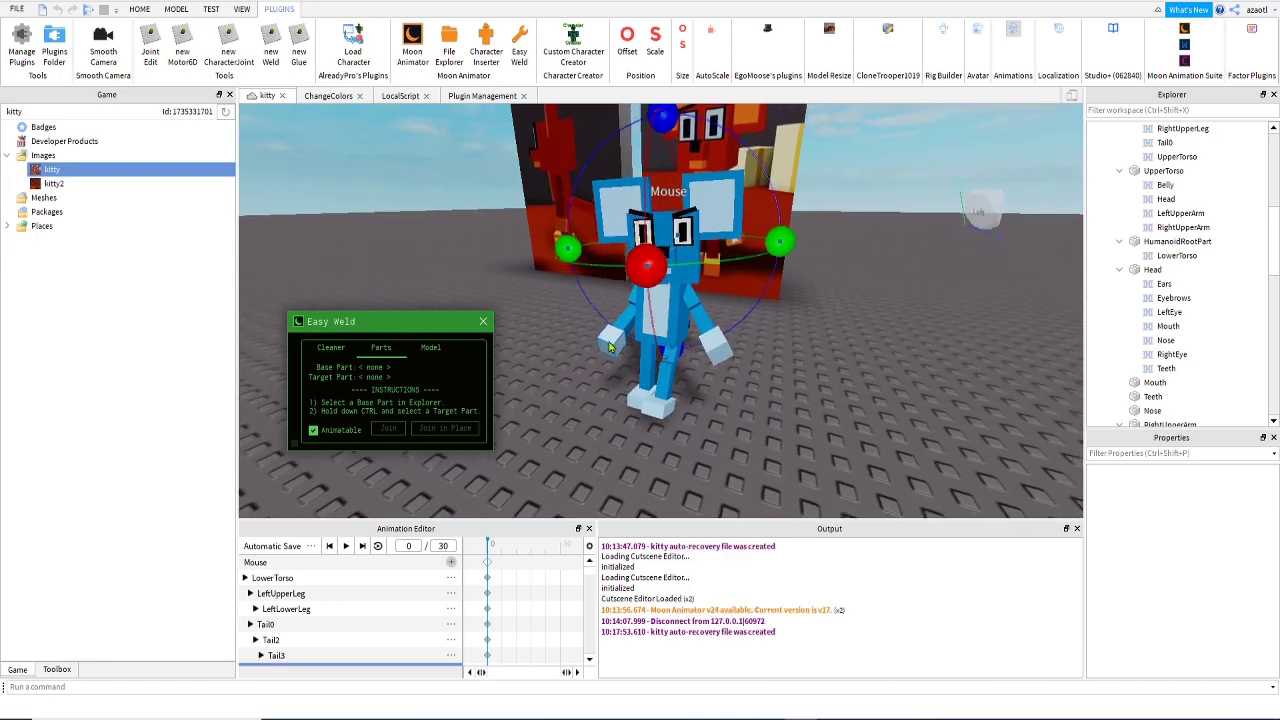
{"action": "left_click_drag", "start_coordinate": [570, 256], "coordinate": [662, 225]}
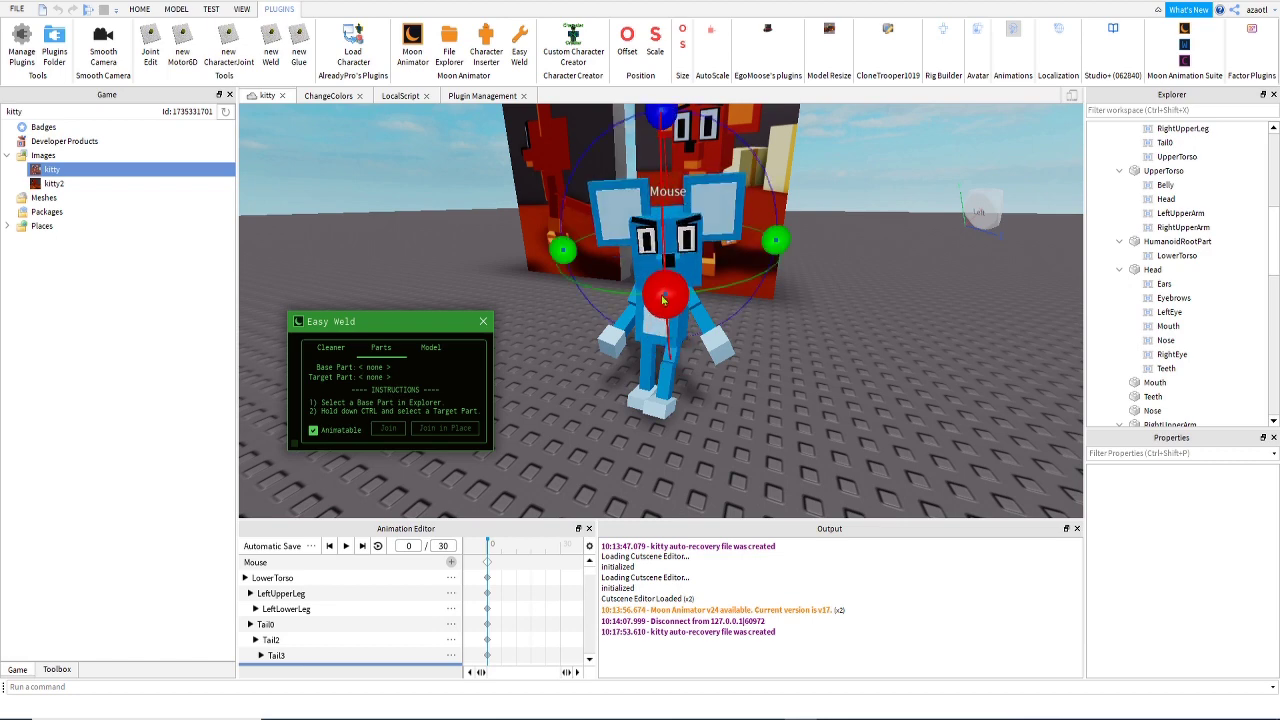
{"action": "left_click_drag", "start_coordinate": [663, 285], "coordinate": [663, 234]}
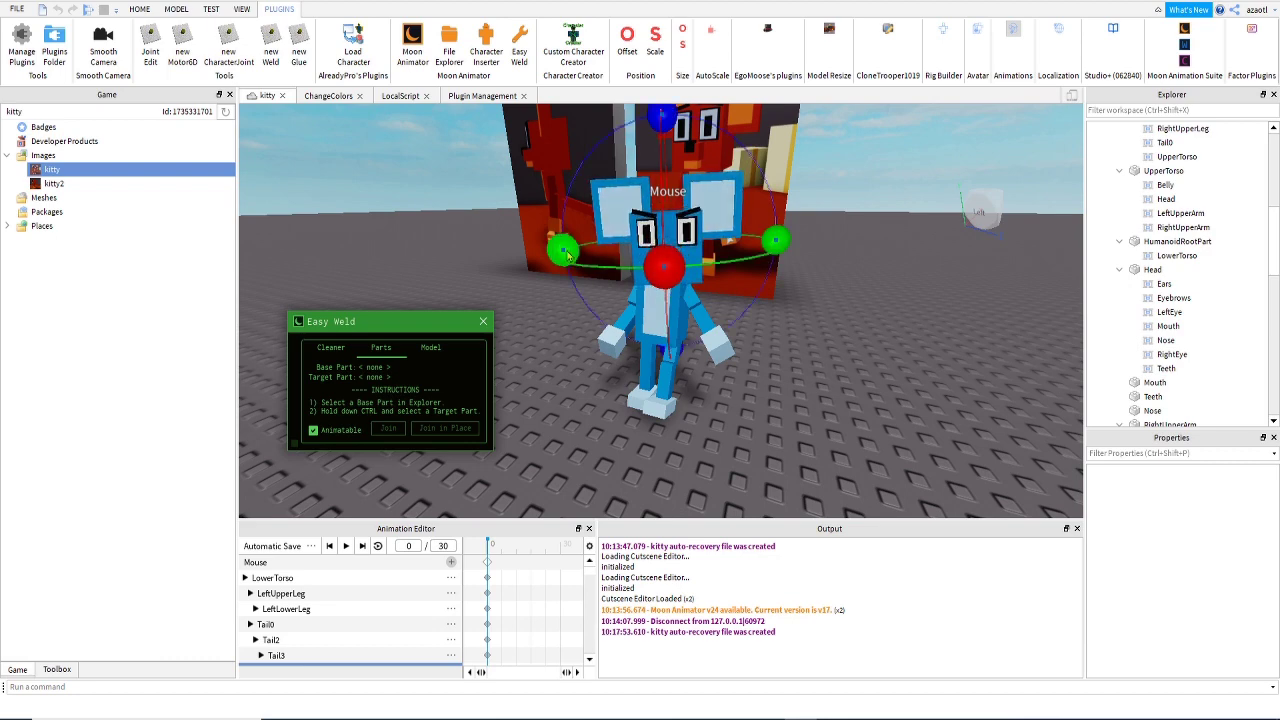